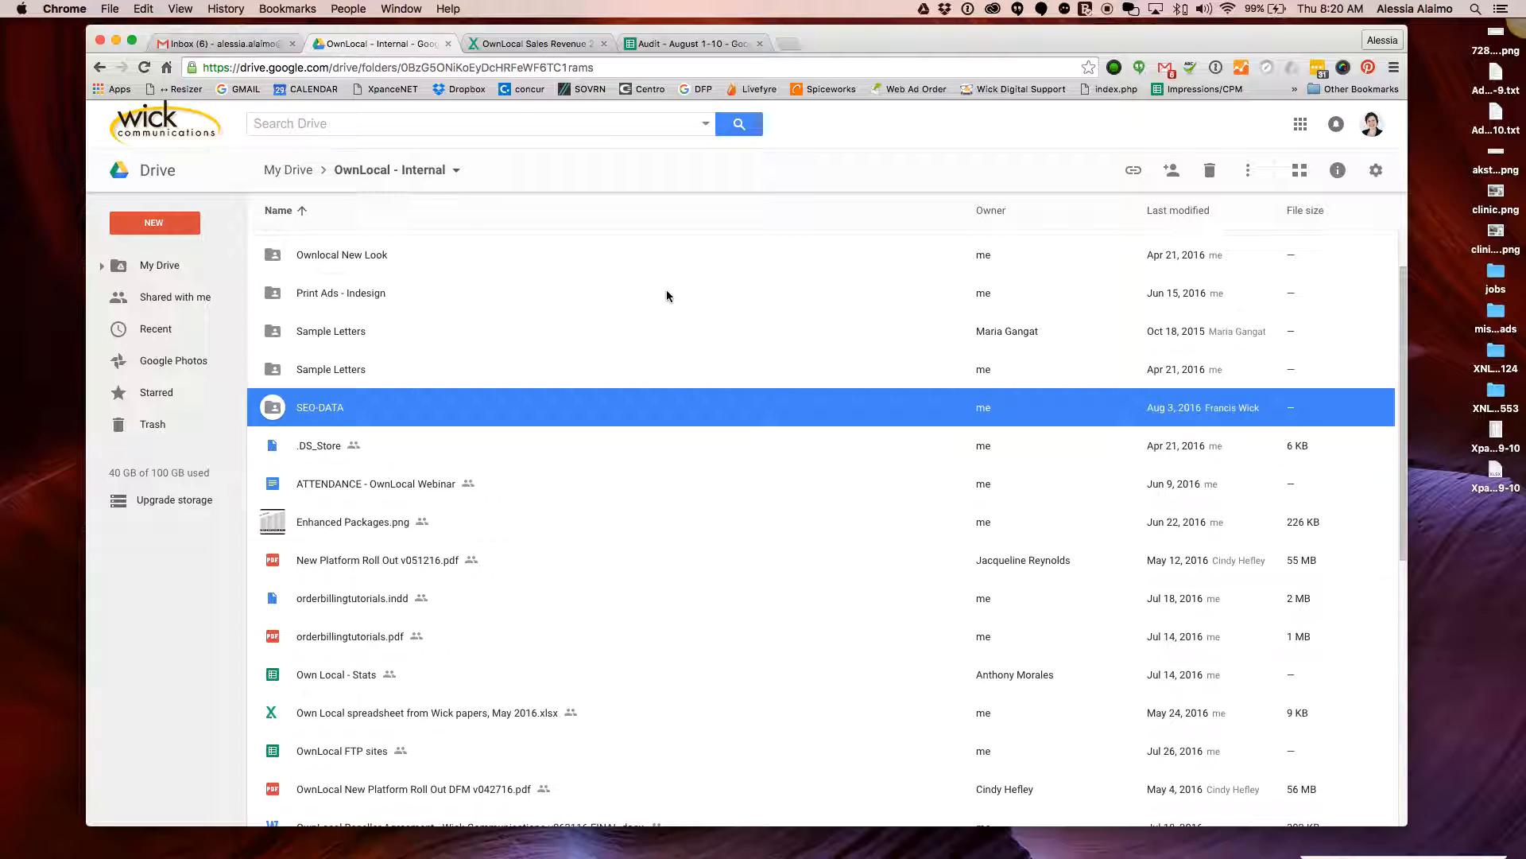
Switch to XpanceX, nudge its window aside, and open the Ad Query dialog with Cmd+F
mouse_move(853, 851)
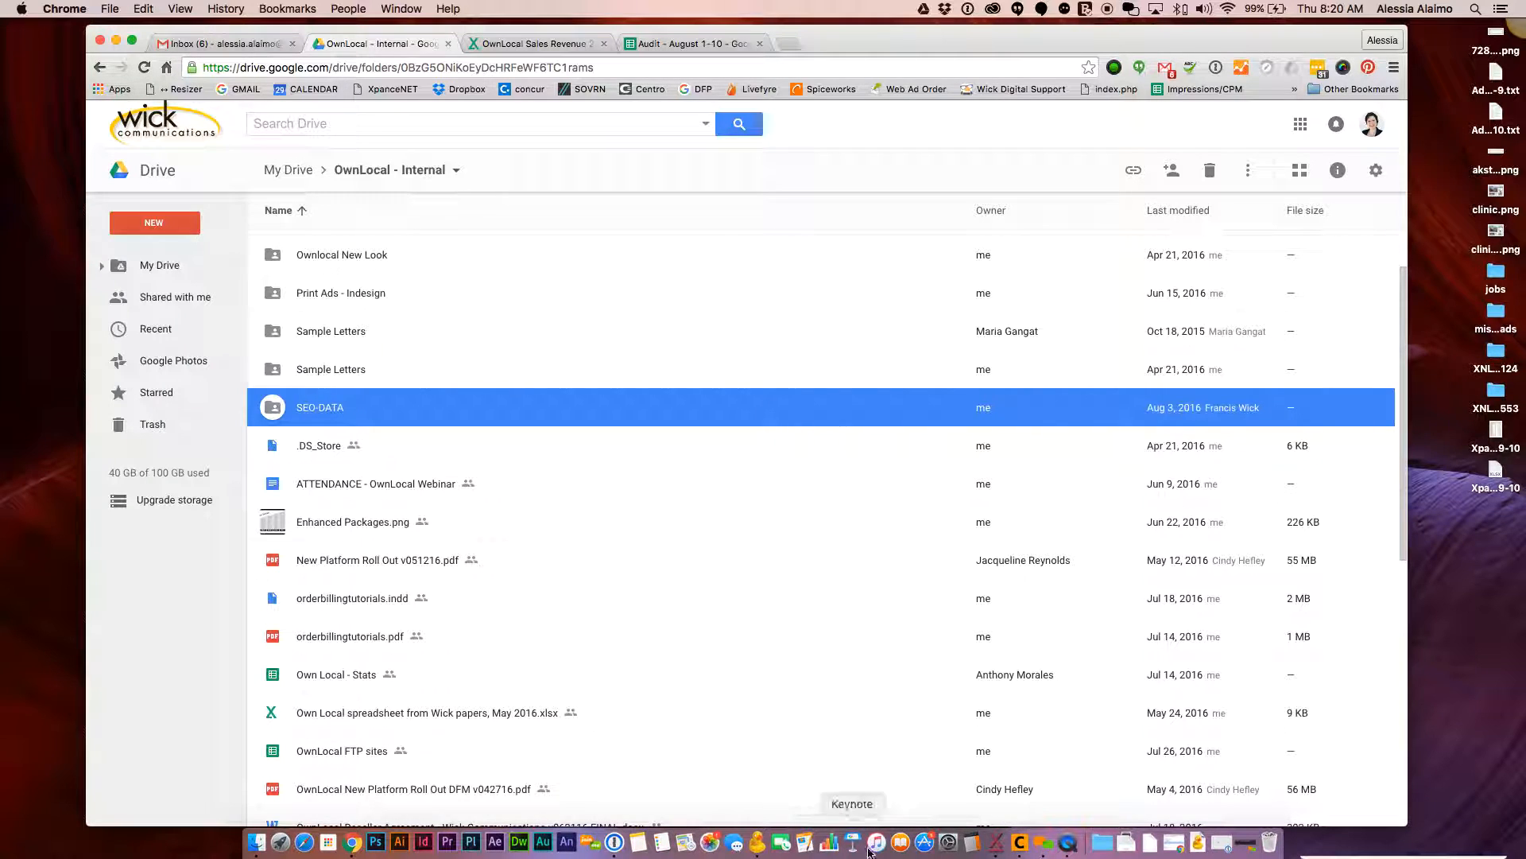
left_click(996, 847)
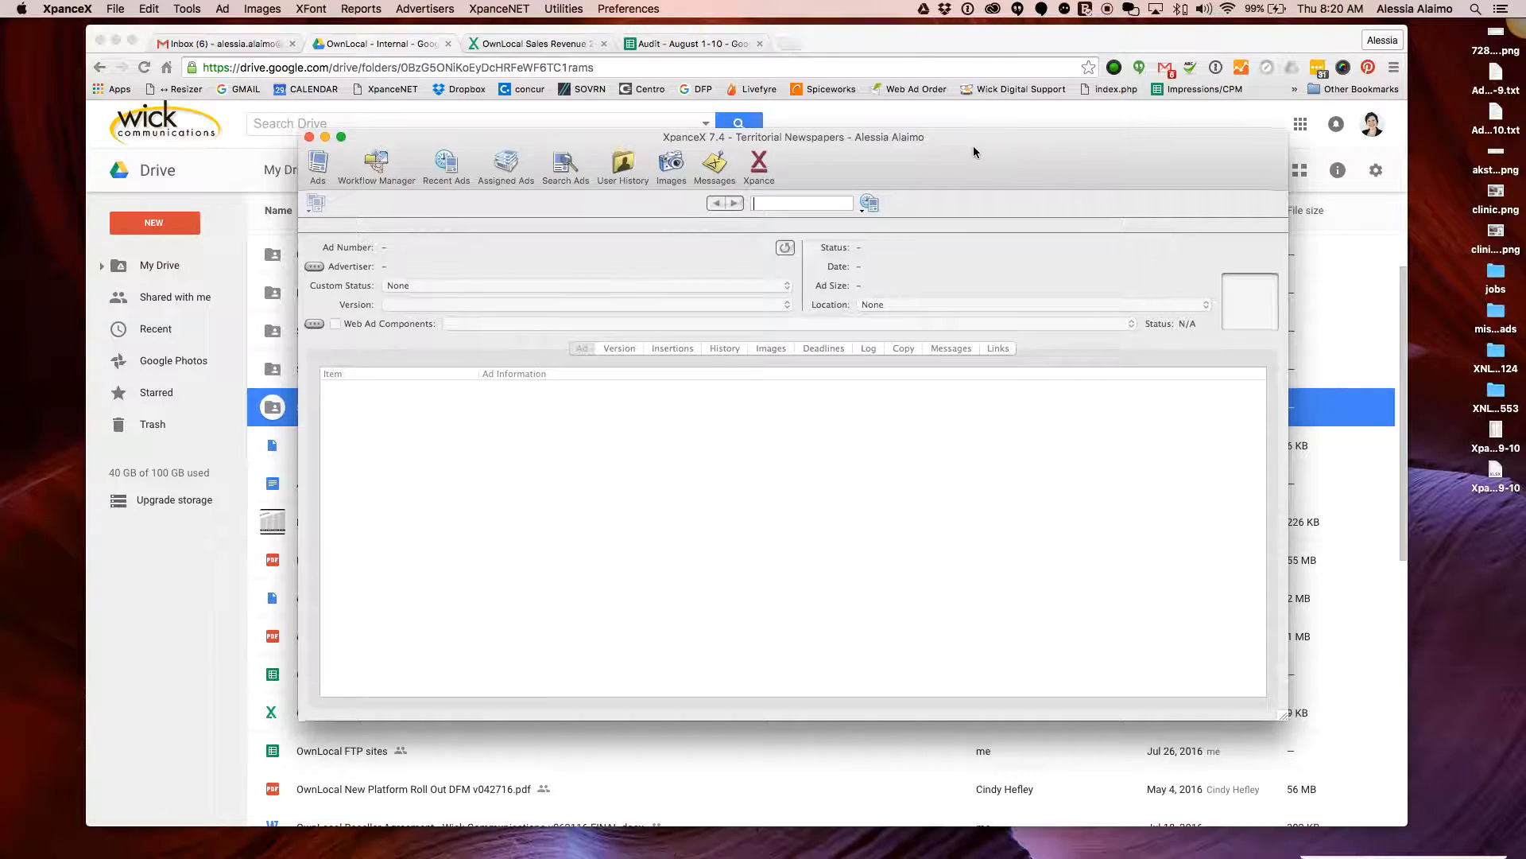
left_click_drag(974, 150, 1007, 162)
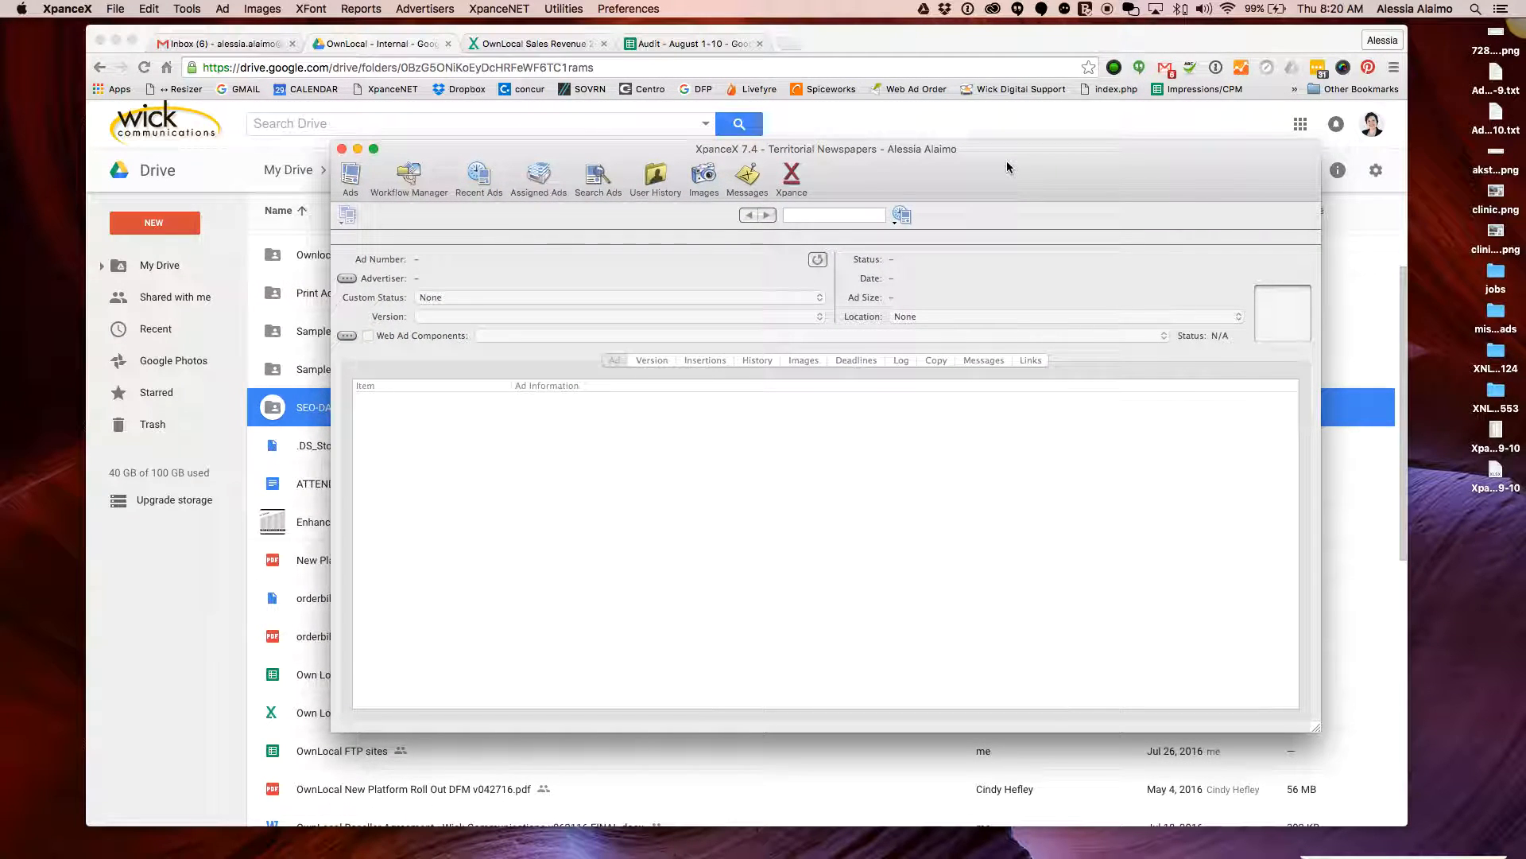
key("super+f")
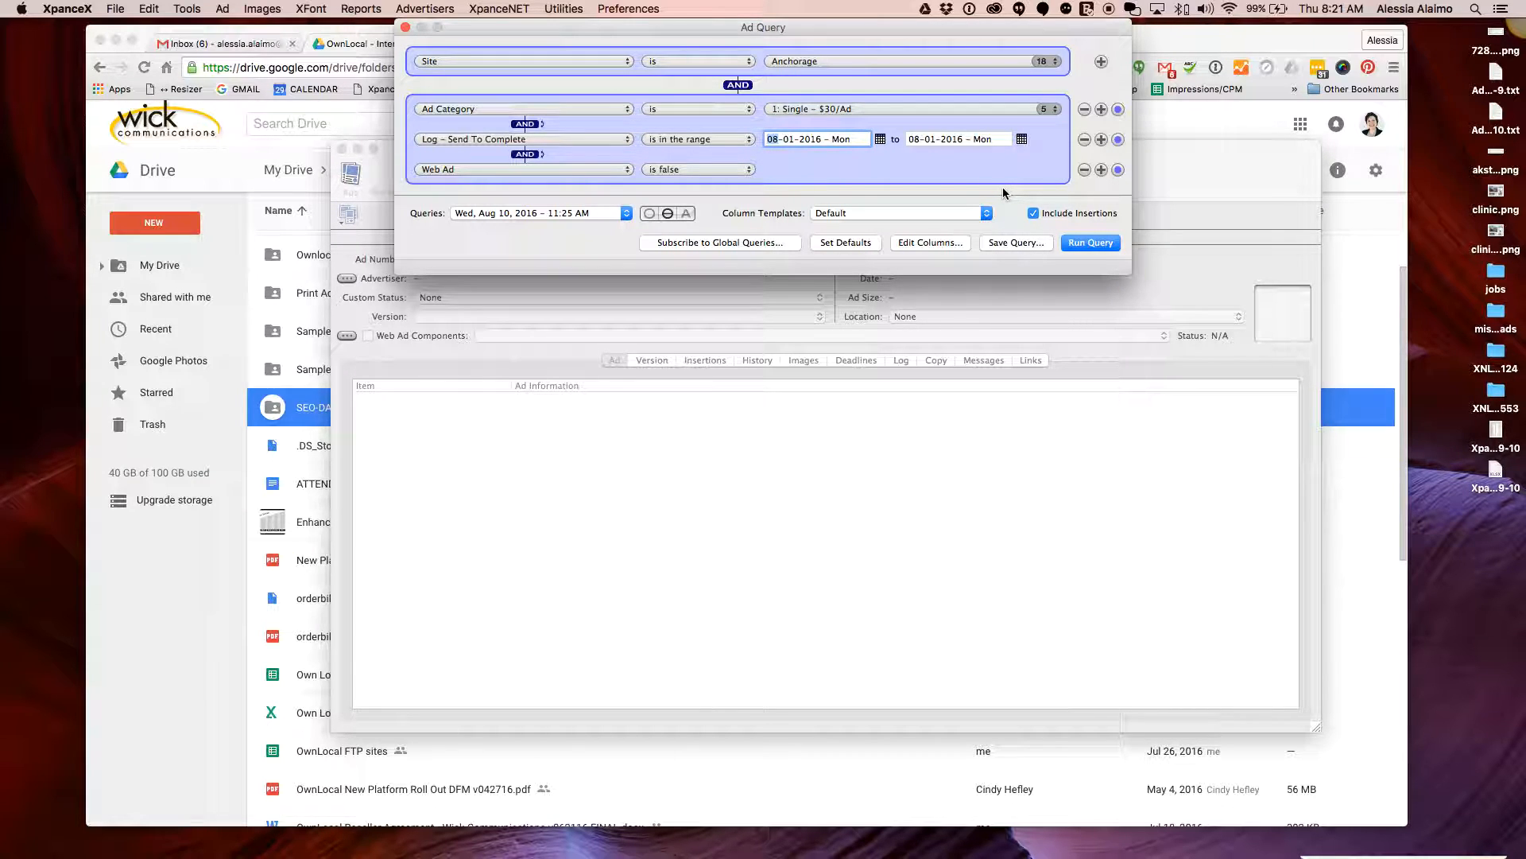
Load the saved 'SEO - Search' query from the Queries list into the Ad Query
mouse_move(734, 27)
left_mouse_down()
mouse_move(712, 79)
mouse_move(763, 59)
mouse_move(749, 54)
left_mouse_up()
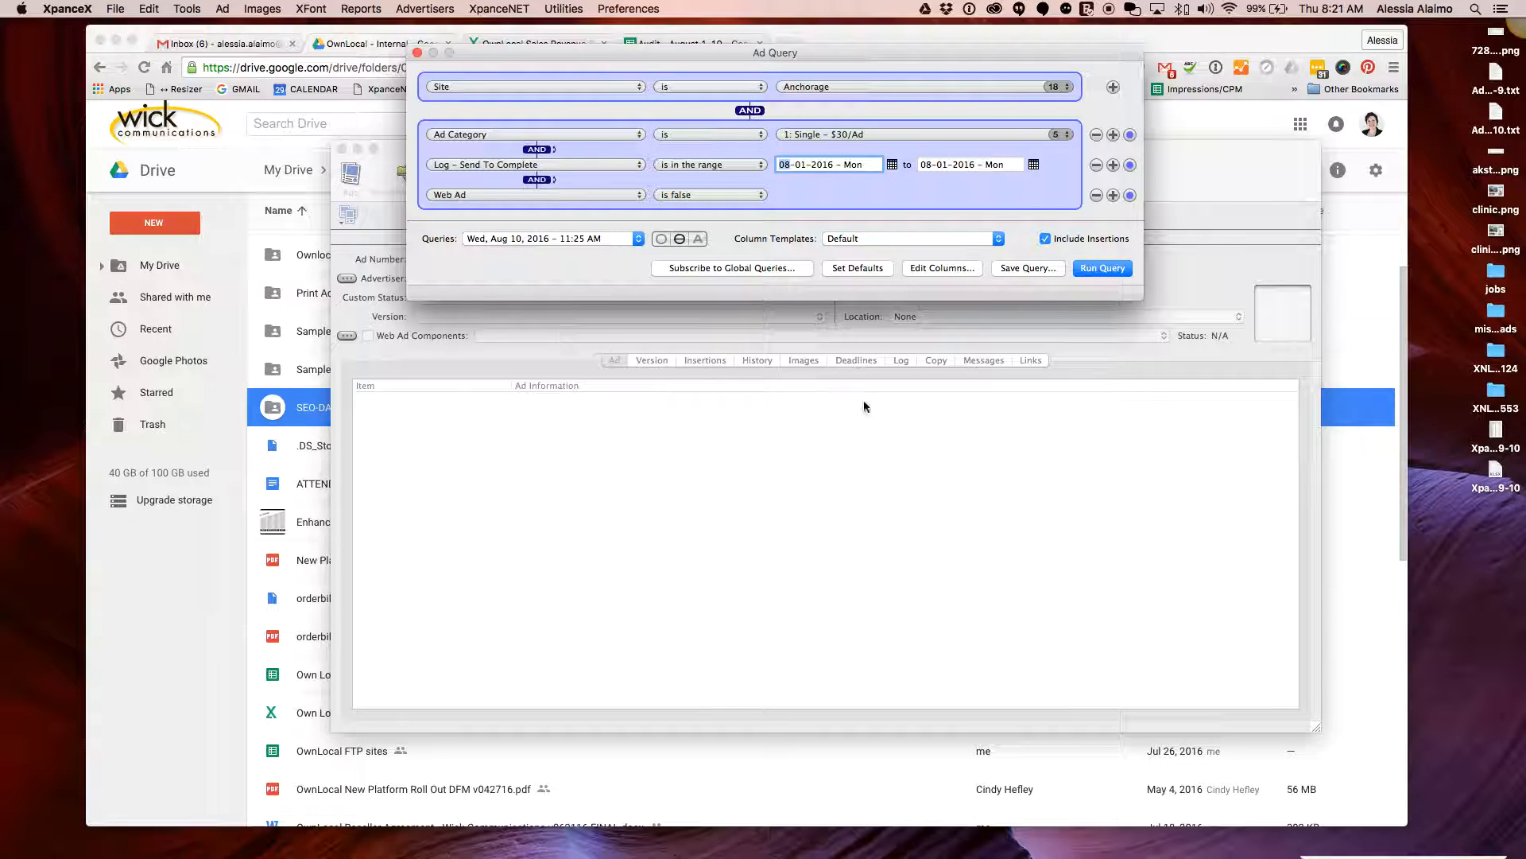
left_click(501, 241)
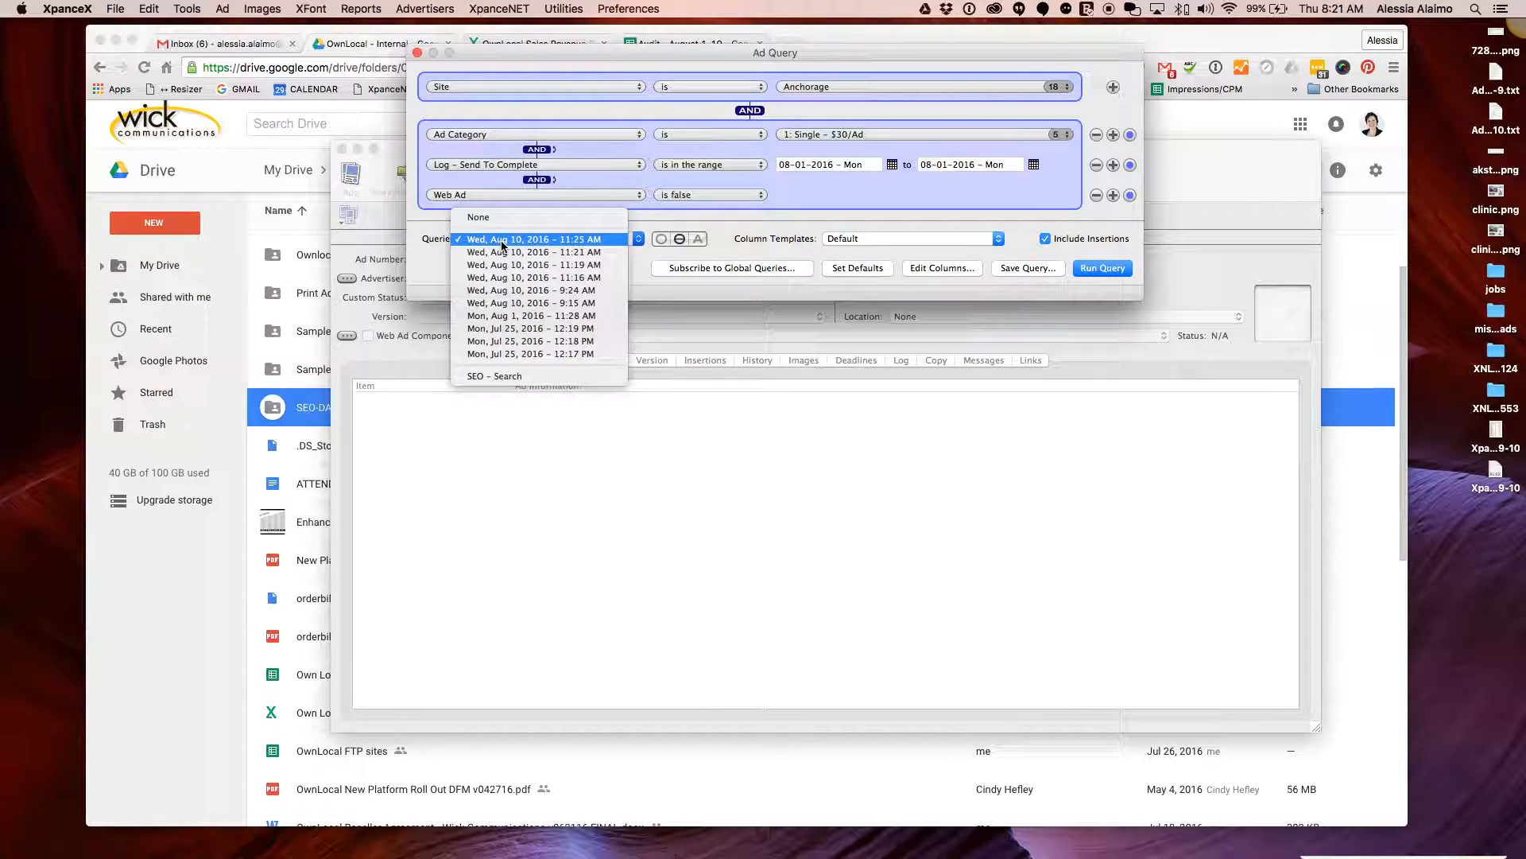
left_click(561, 375)
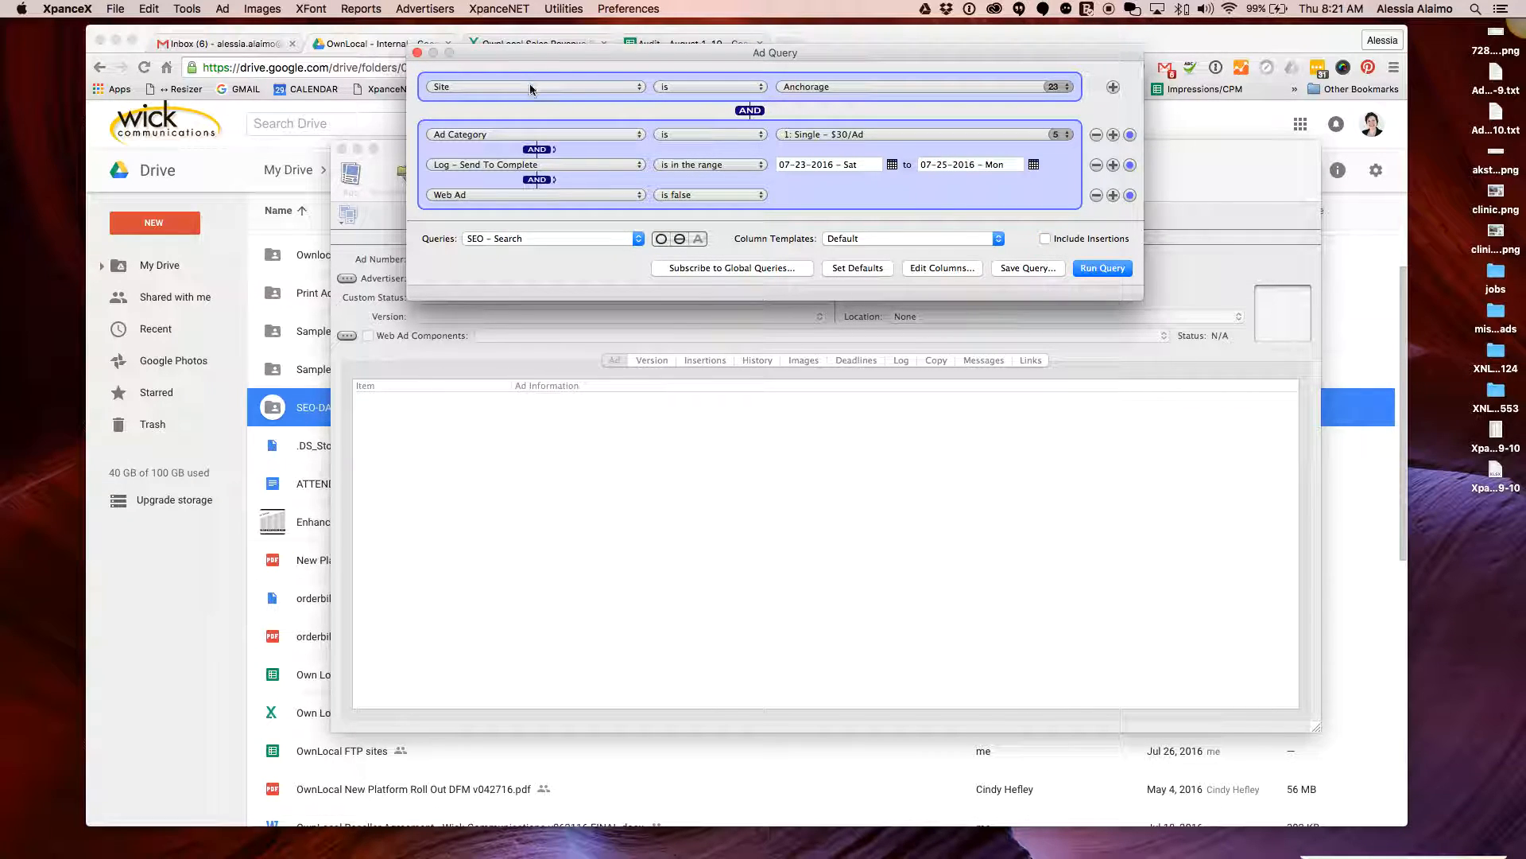
Deselect Freetrader, Grants, Territorial Newspapers, Wick and Ouray in the Site criterion, keeping 18 sites
left_click(573, 88)
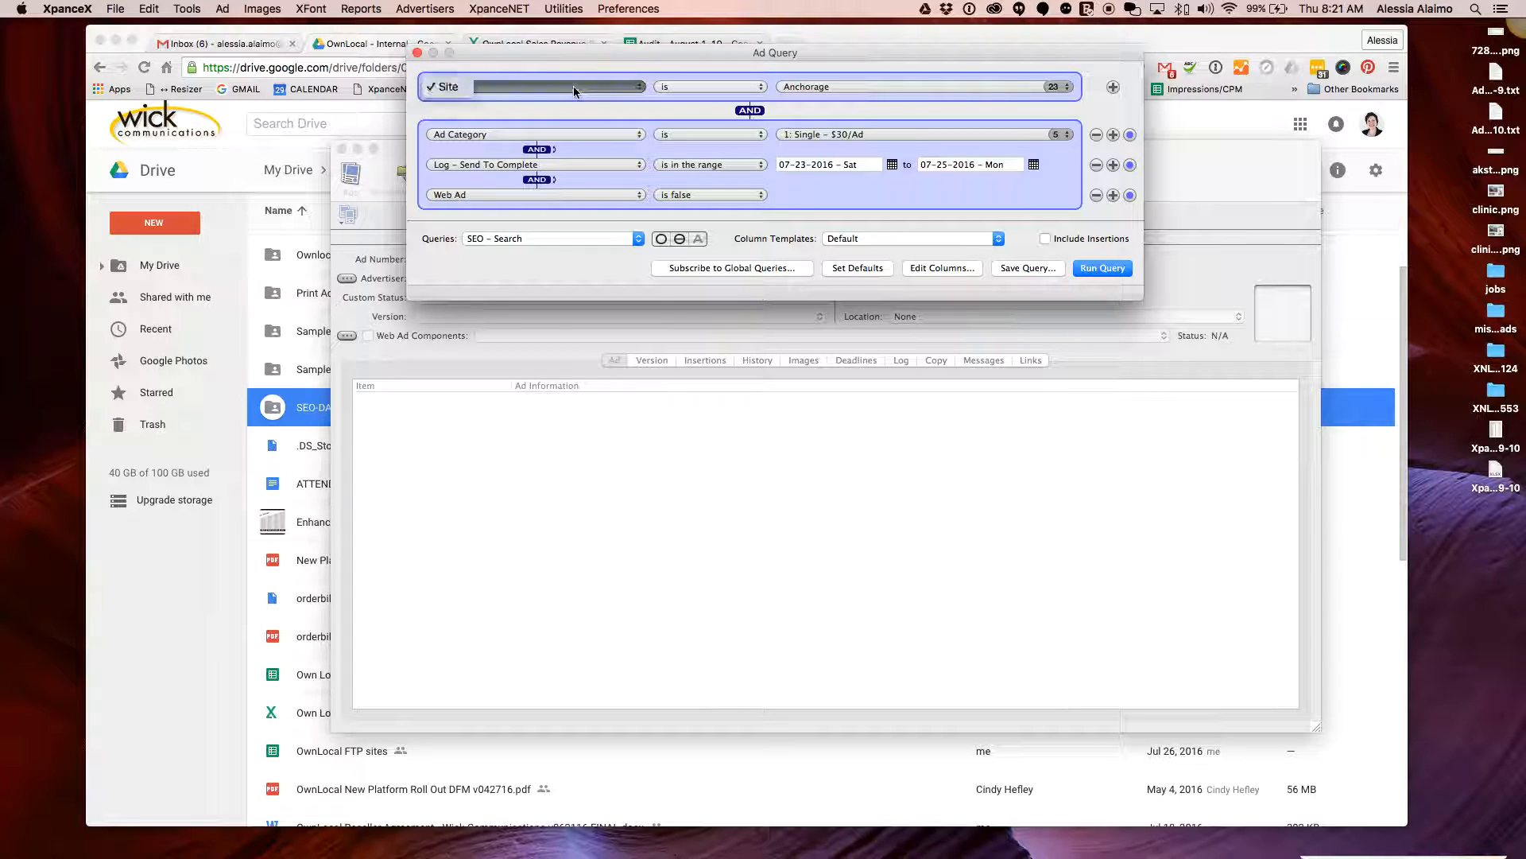
left_click(450, 86)
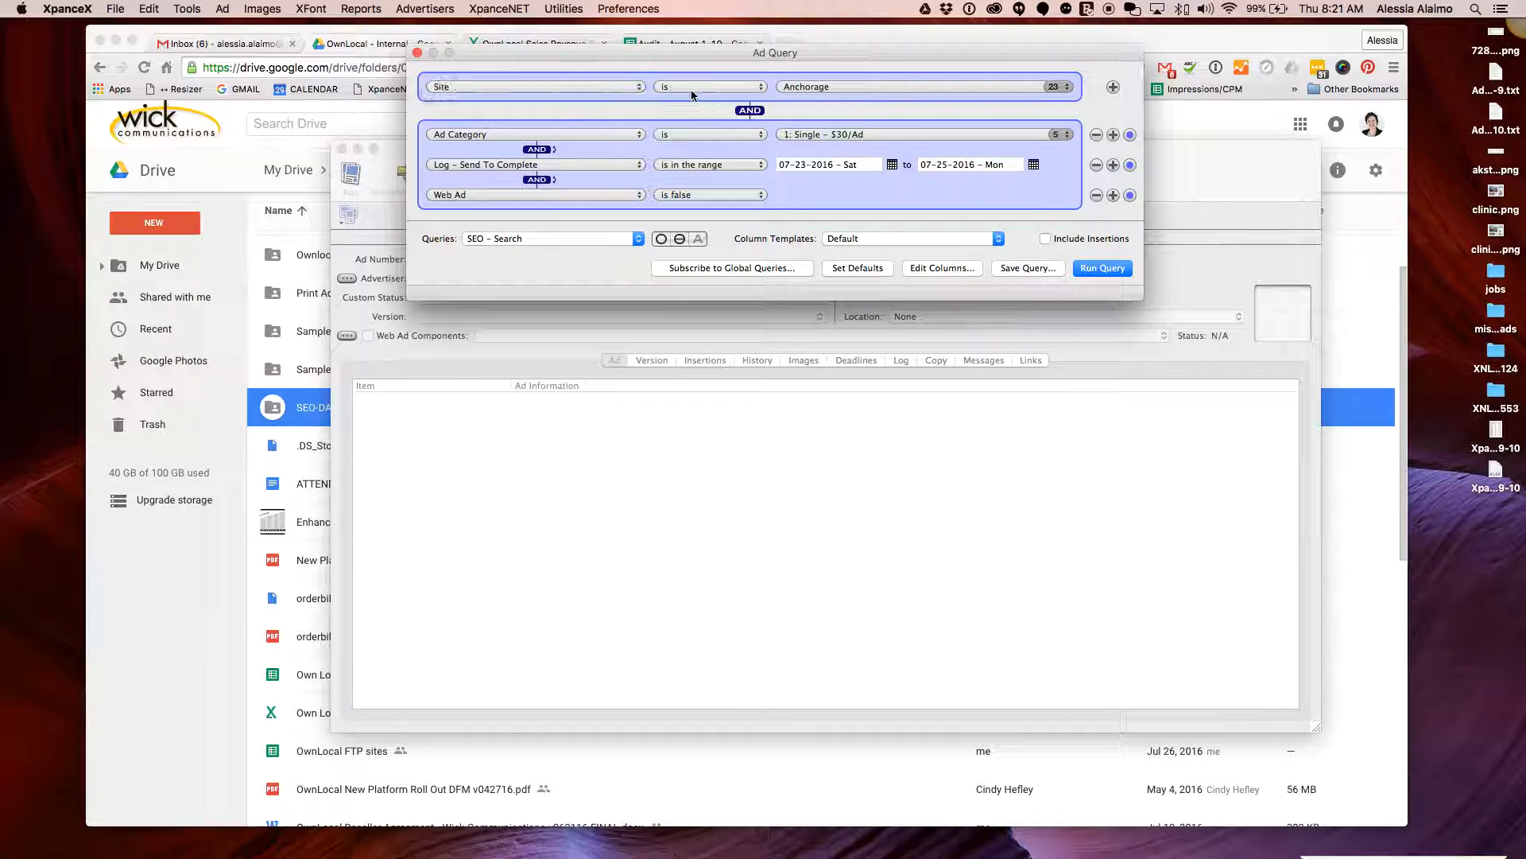
left_click(877, 91)
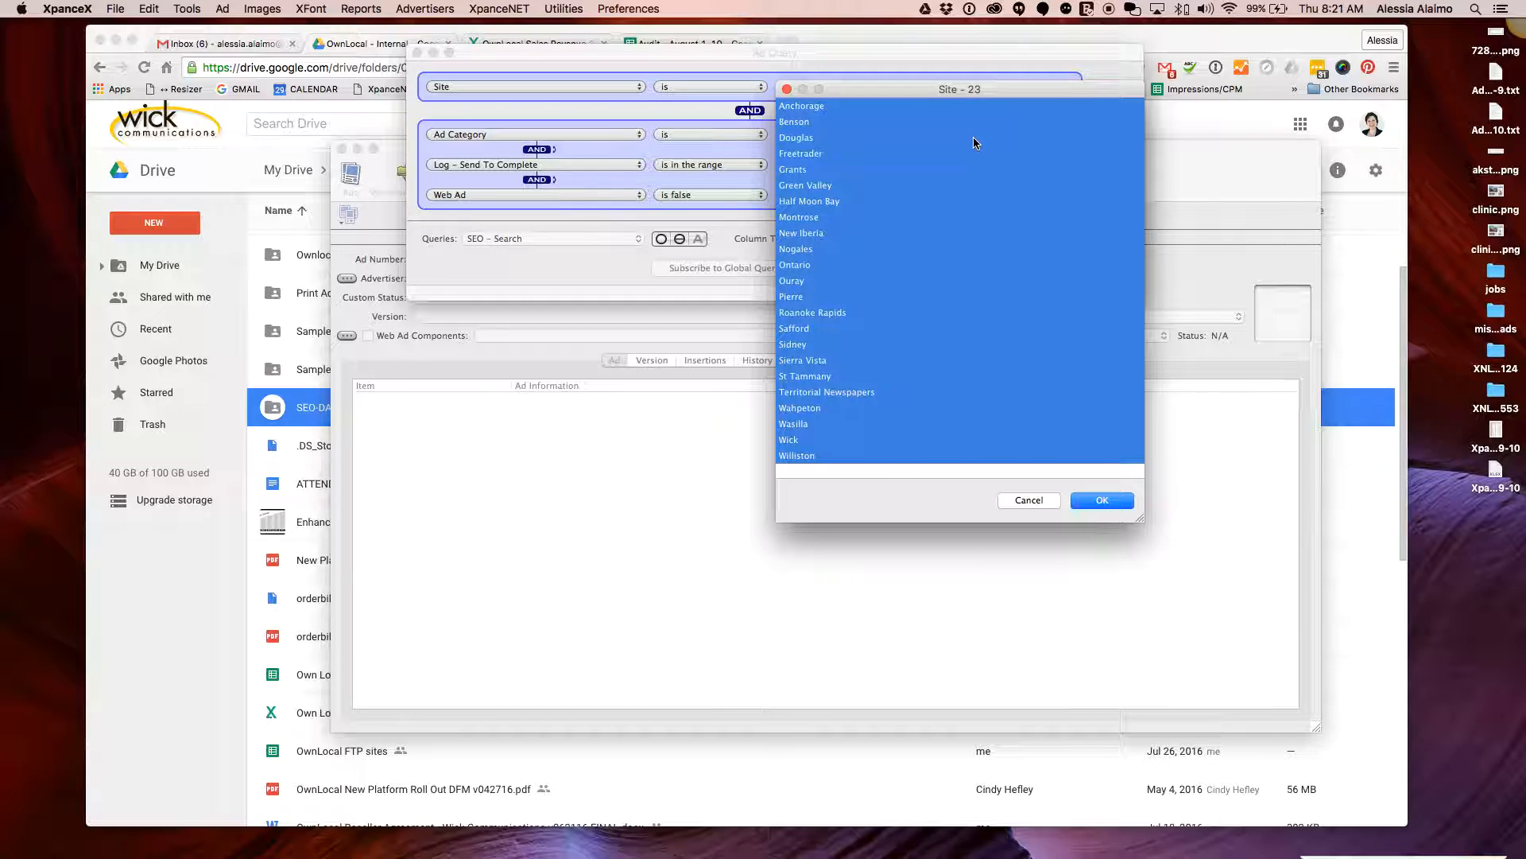
left_click(914, 153, "super")
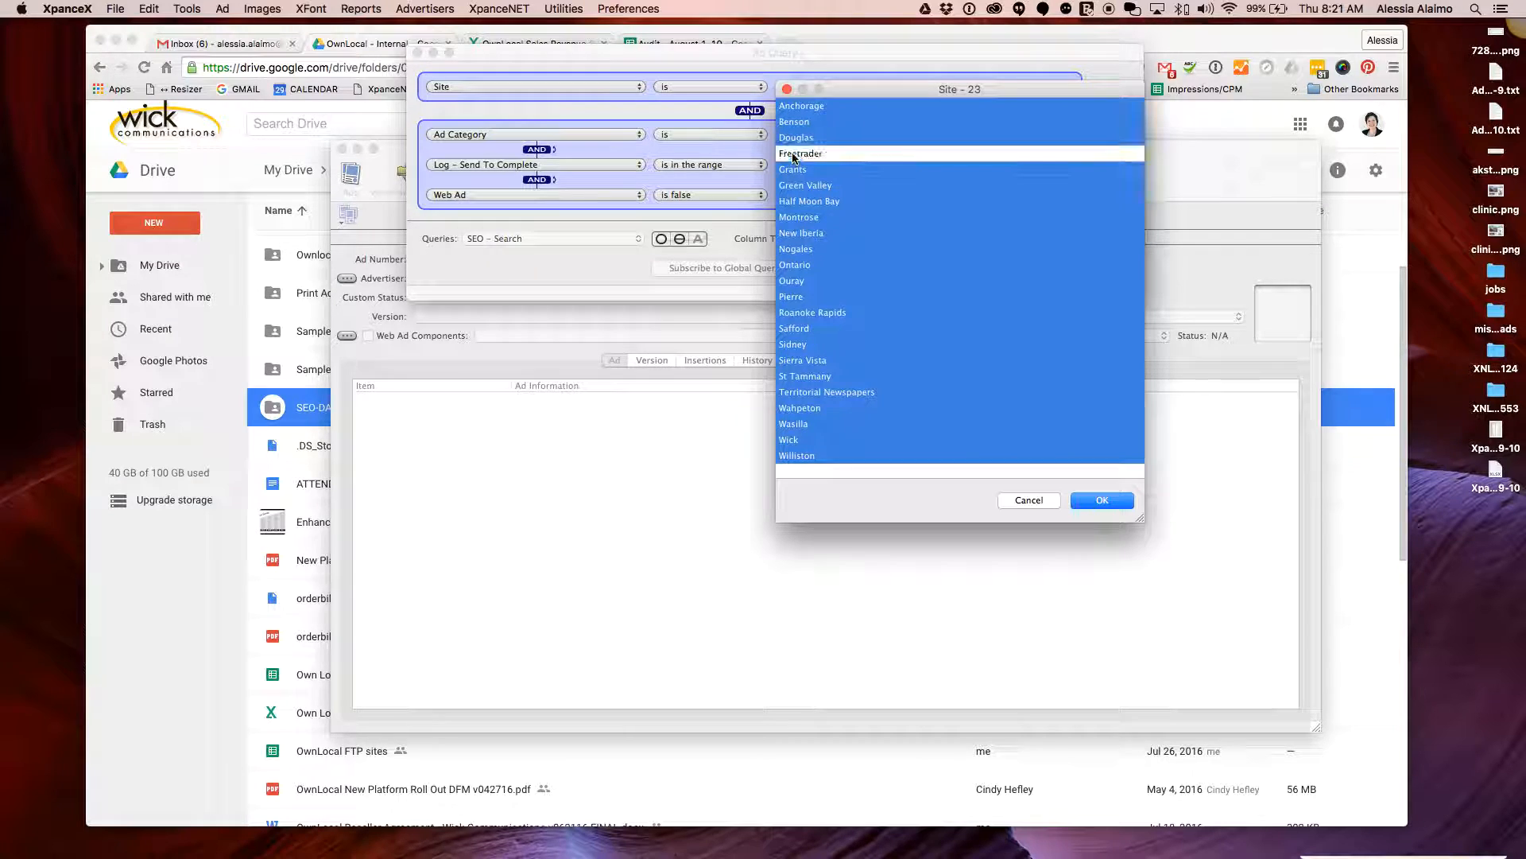
left_click(796, 170, "super")
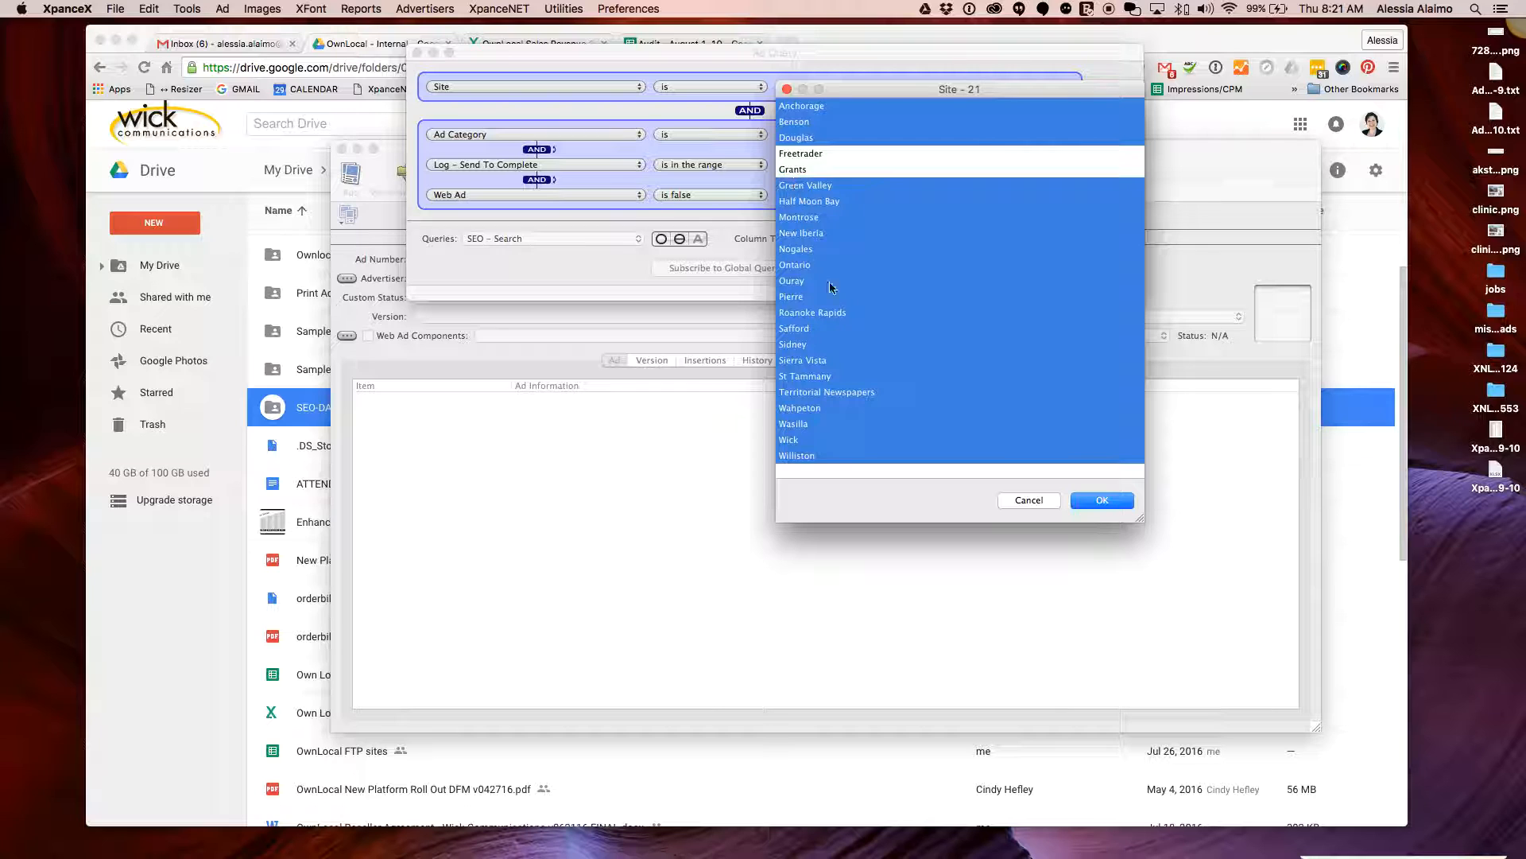
left_click(837, 394, "super")
left_click(809, 438, "super")
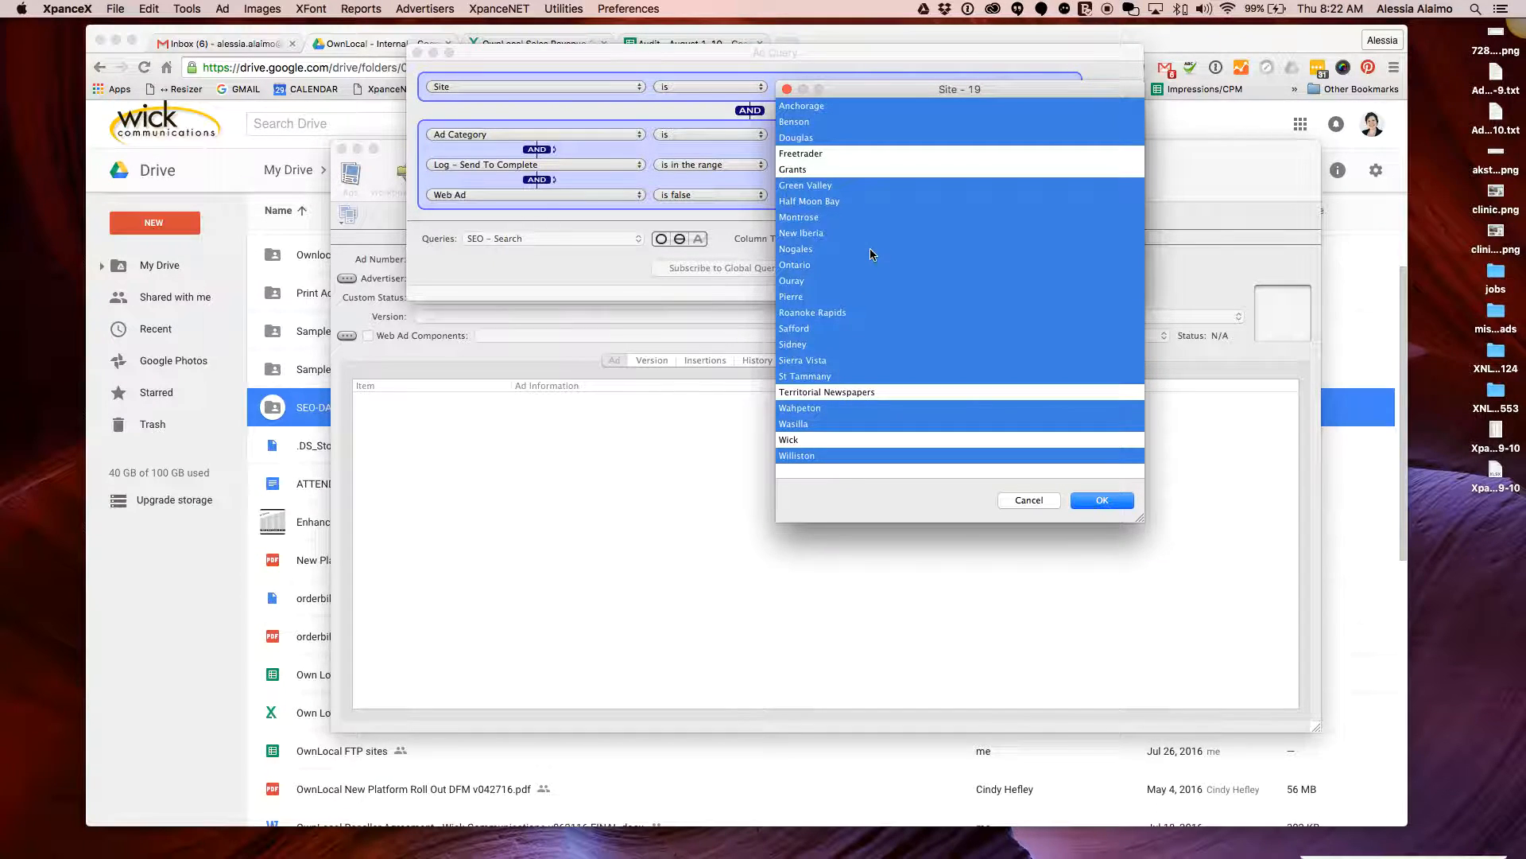
left_click(805, 281, "super")
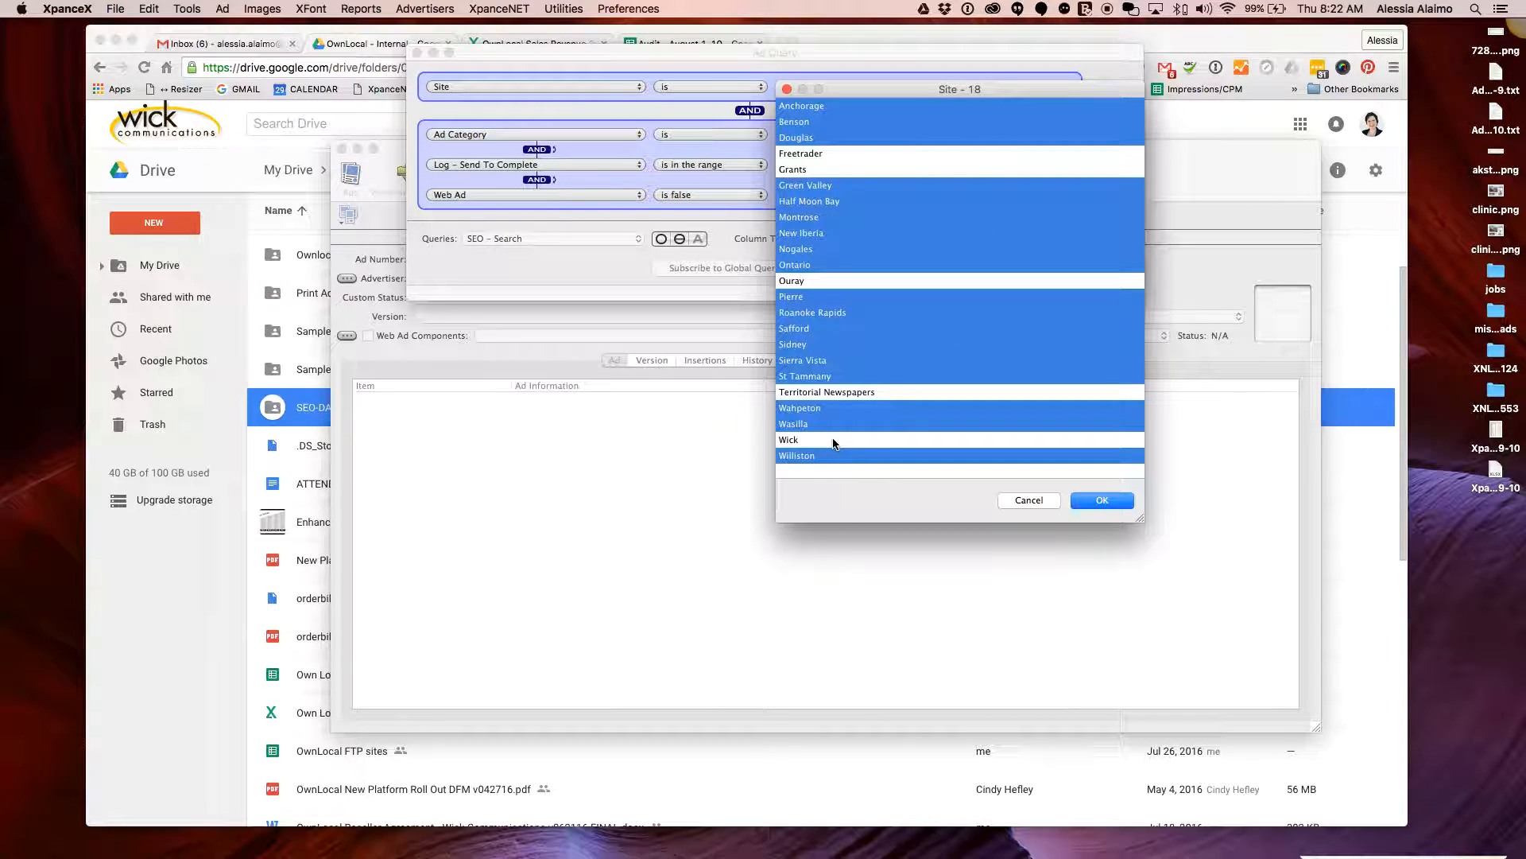
left_click(1102, 500)
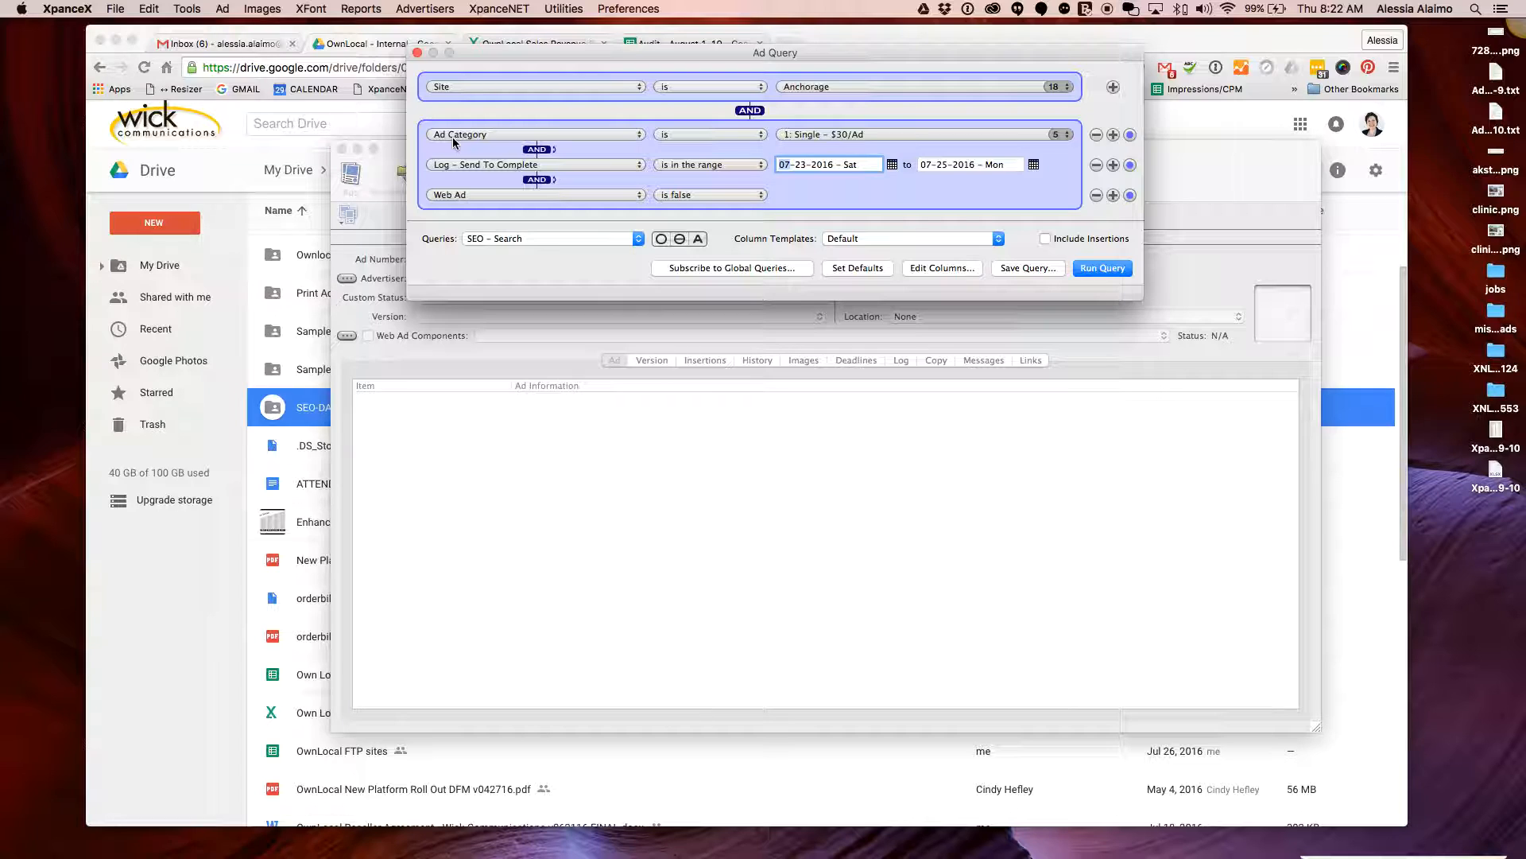
left_click(899, 134)
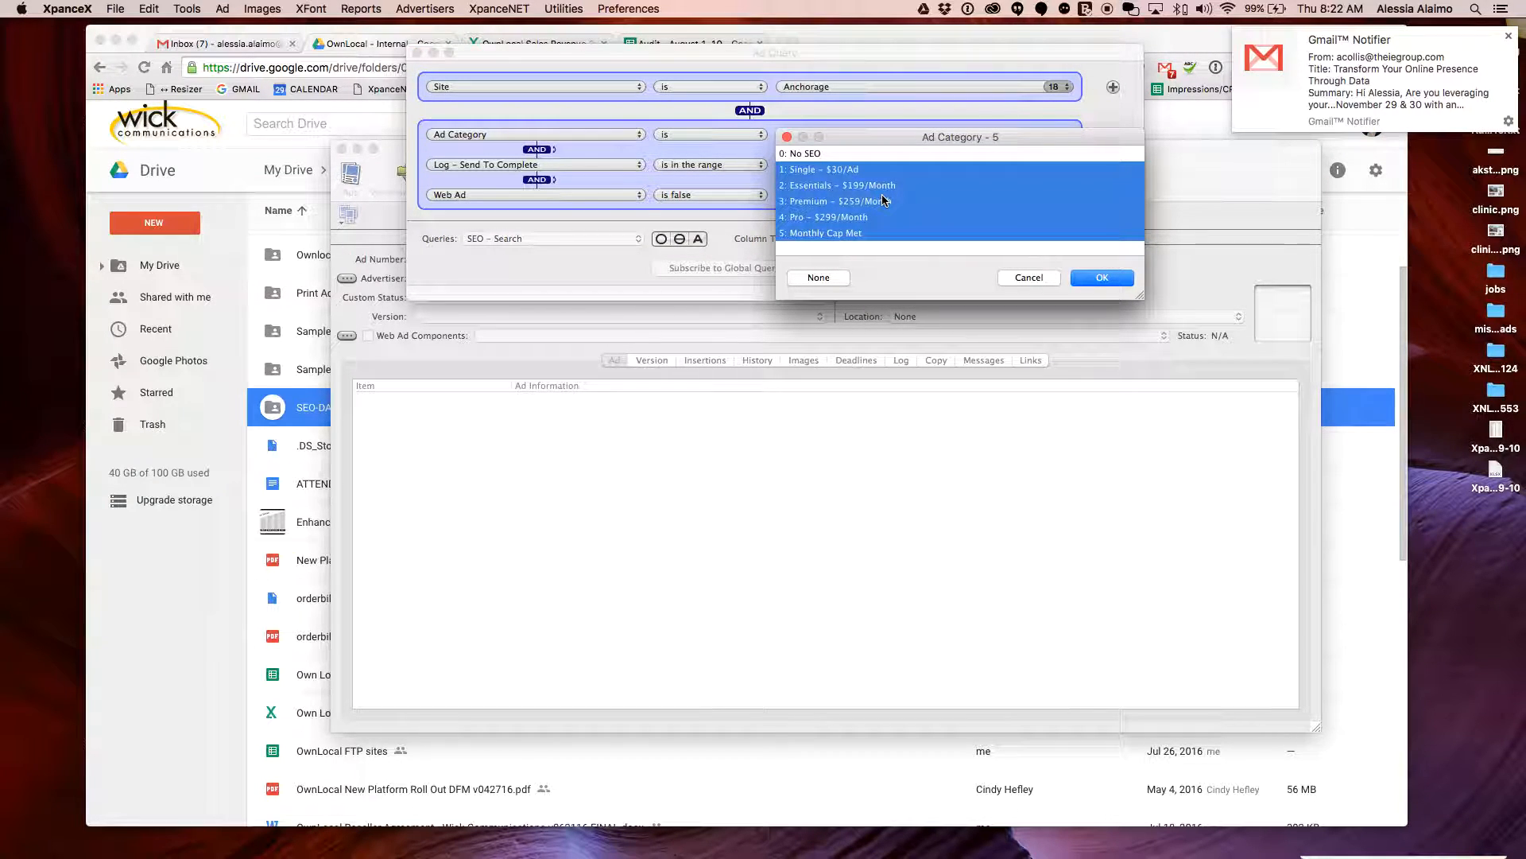
left_click(1508, 36)
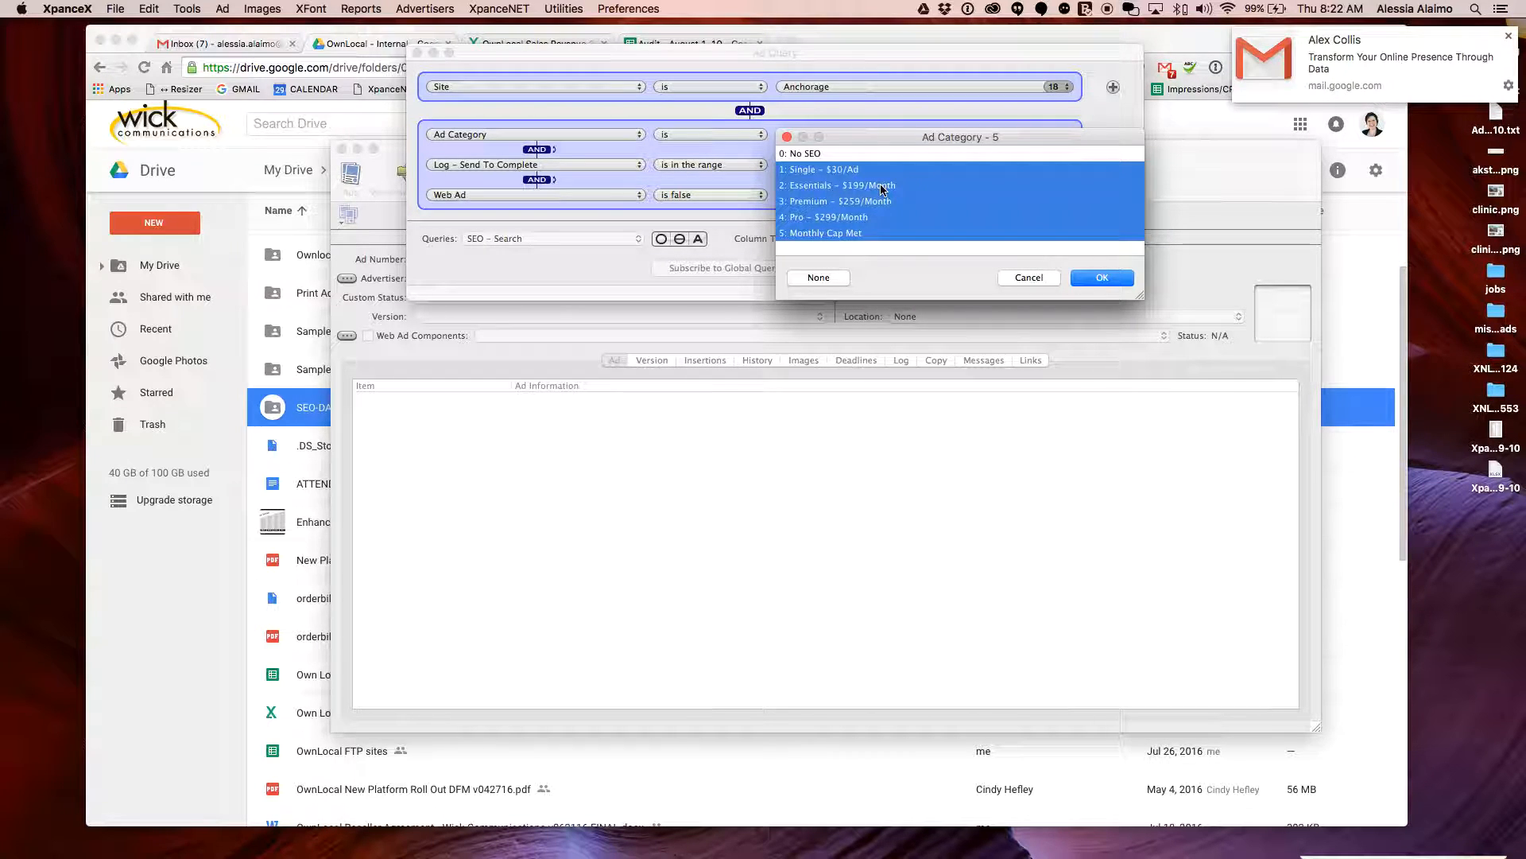
left_click(1508, 35)
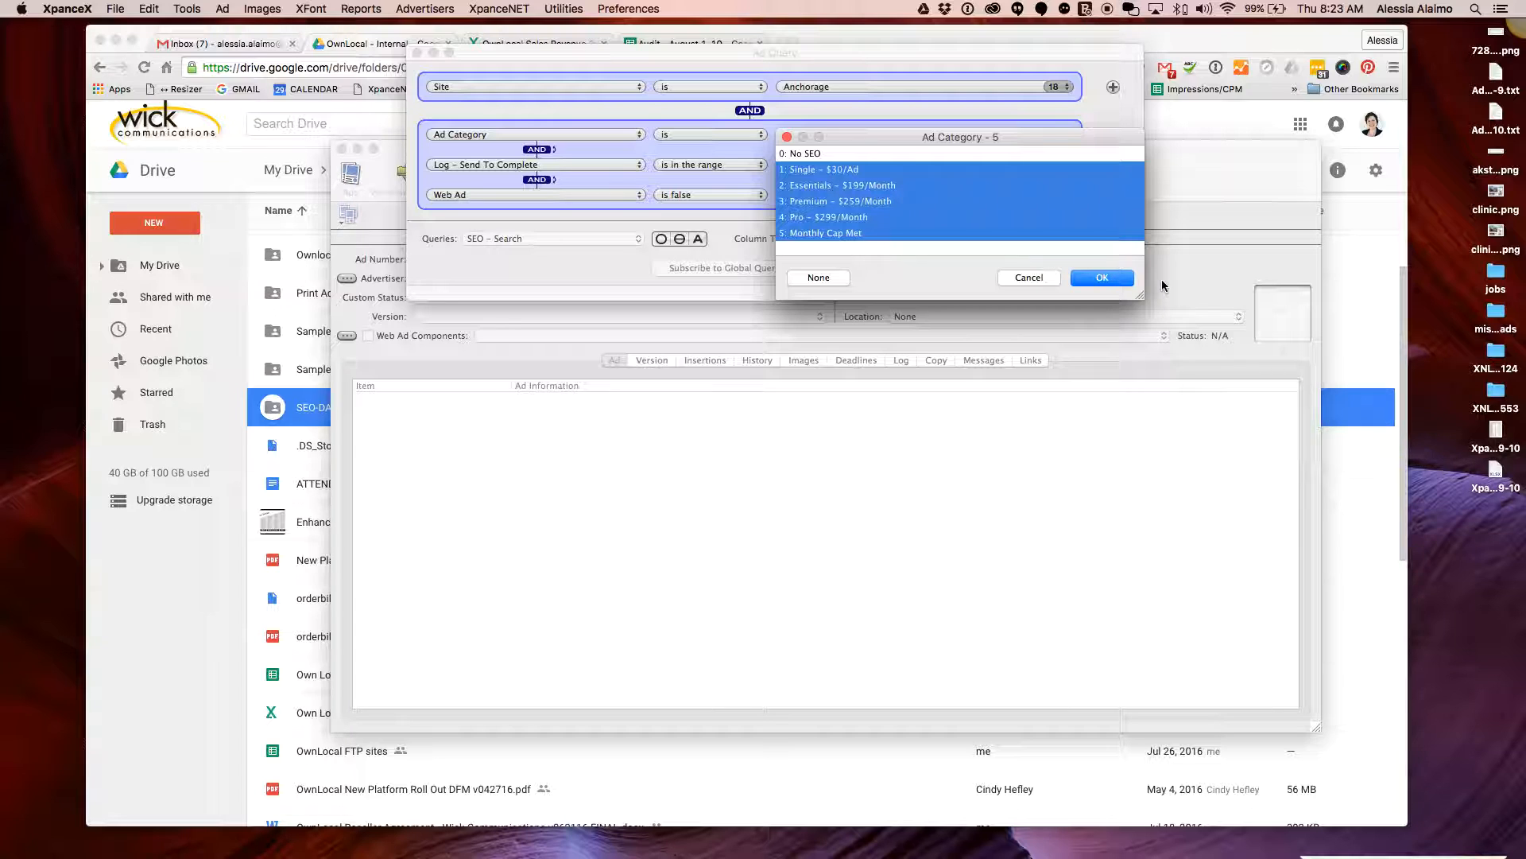
left_click(1095, 280)
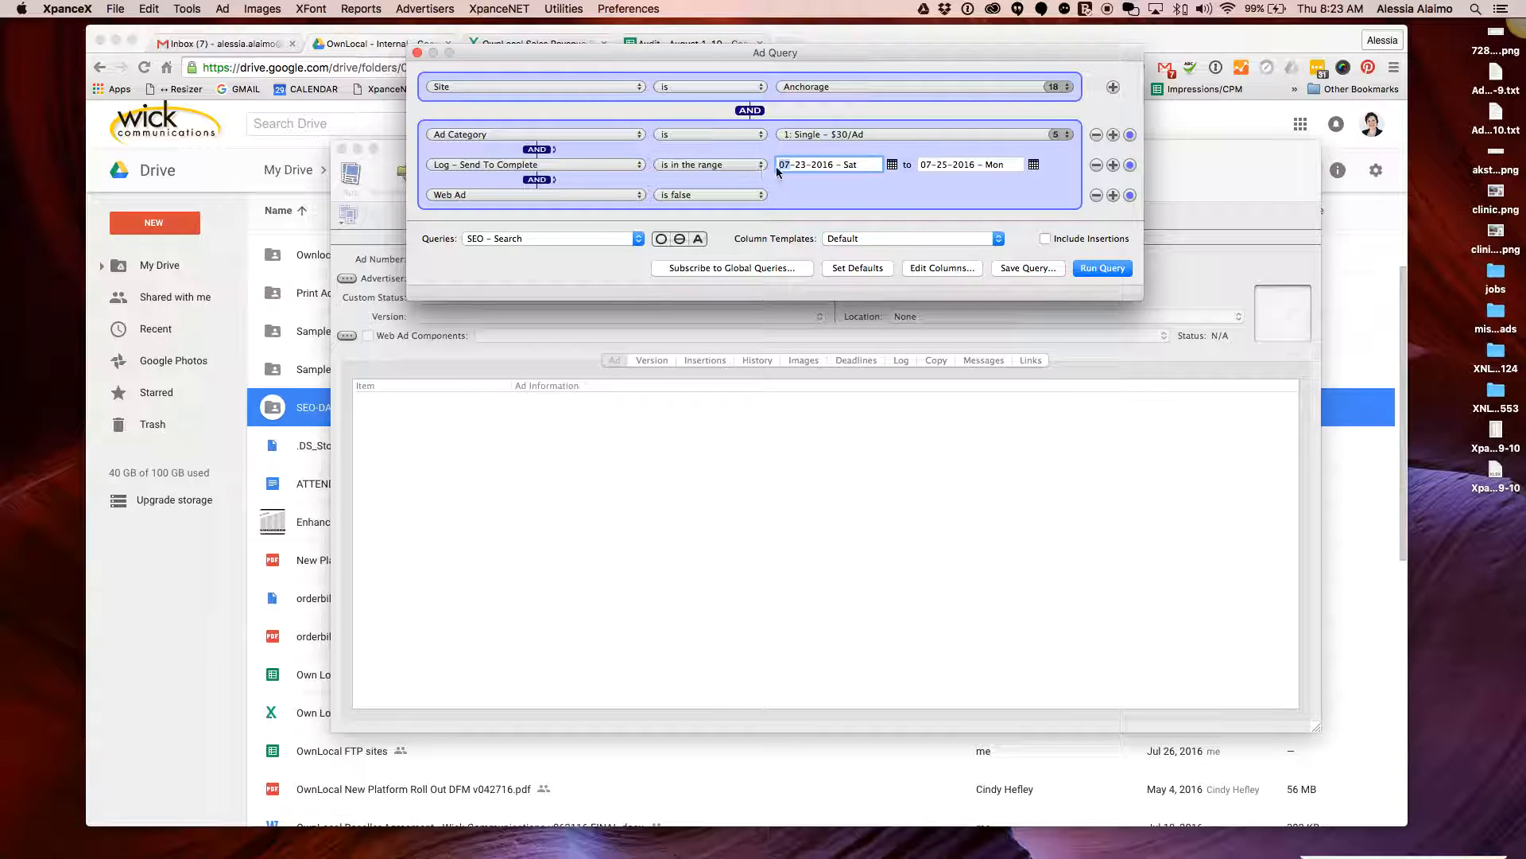
Set the completion date range to 08-10-2016 through 08-11-2016 using the calendars
left_click(1327, 11)
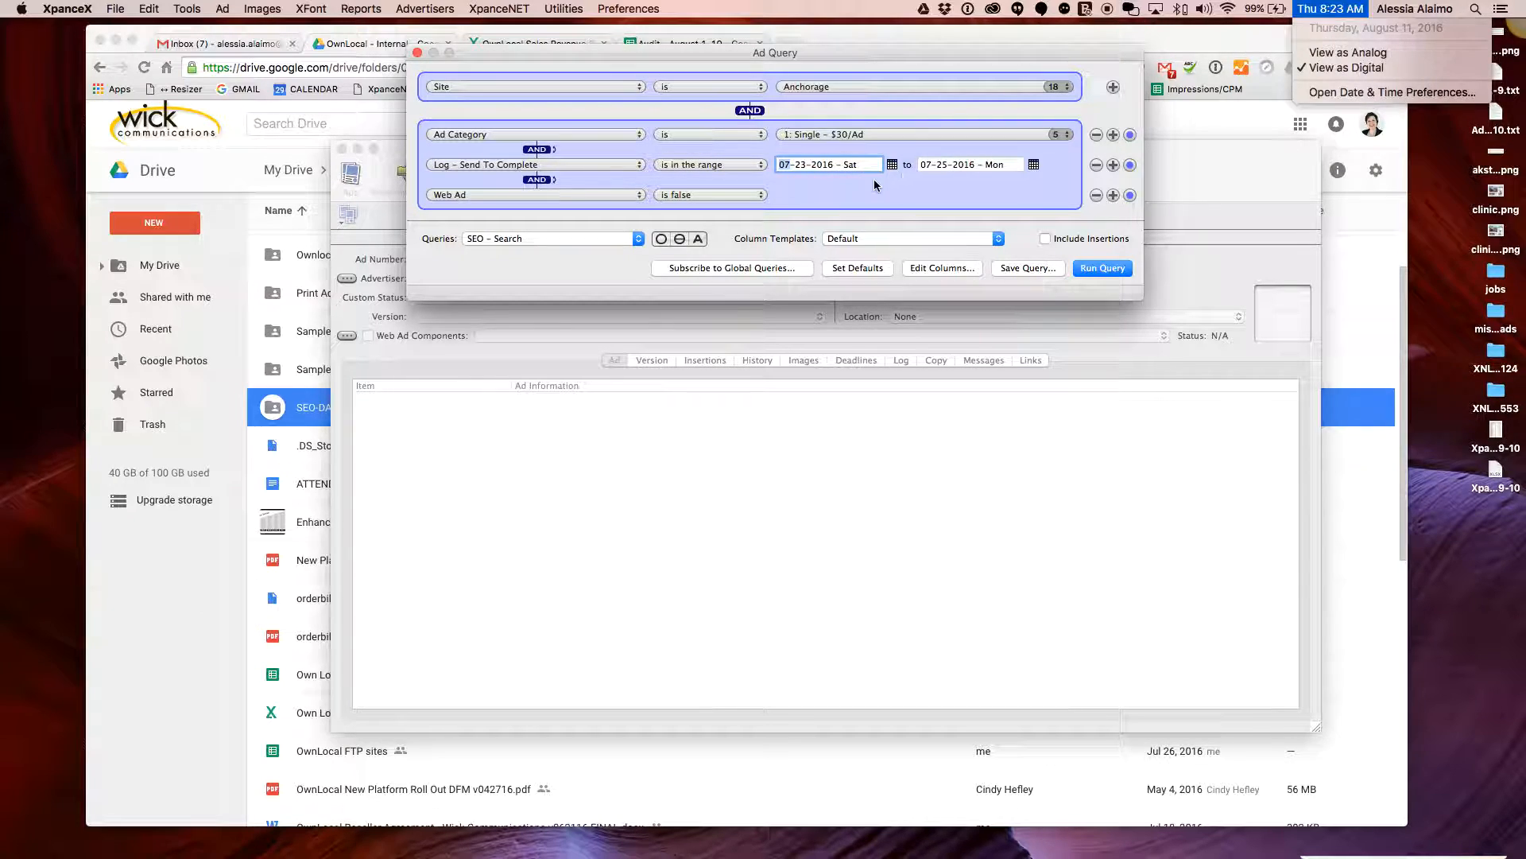
left_click(841, 181)
left_click(845, 170)
left_click(892, 165)
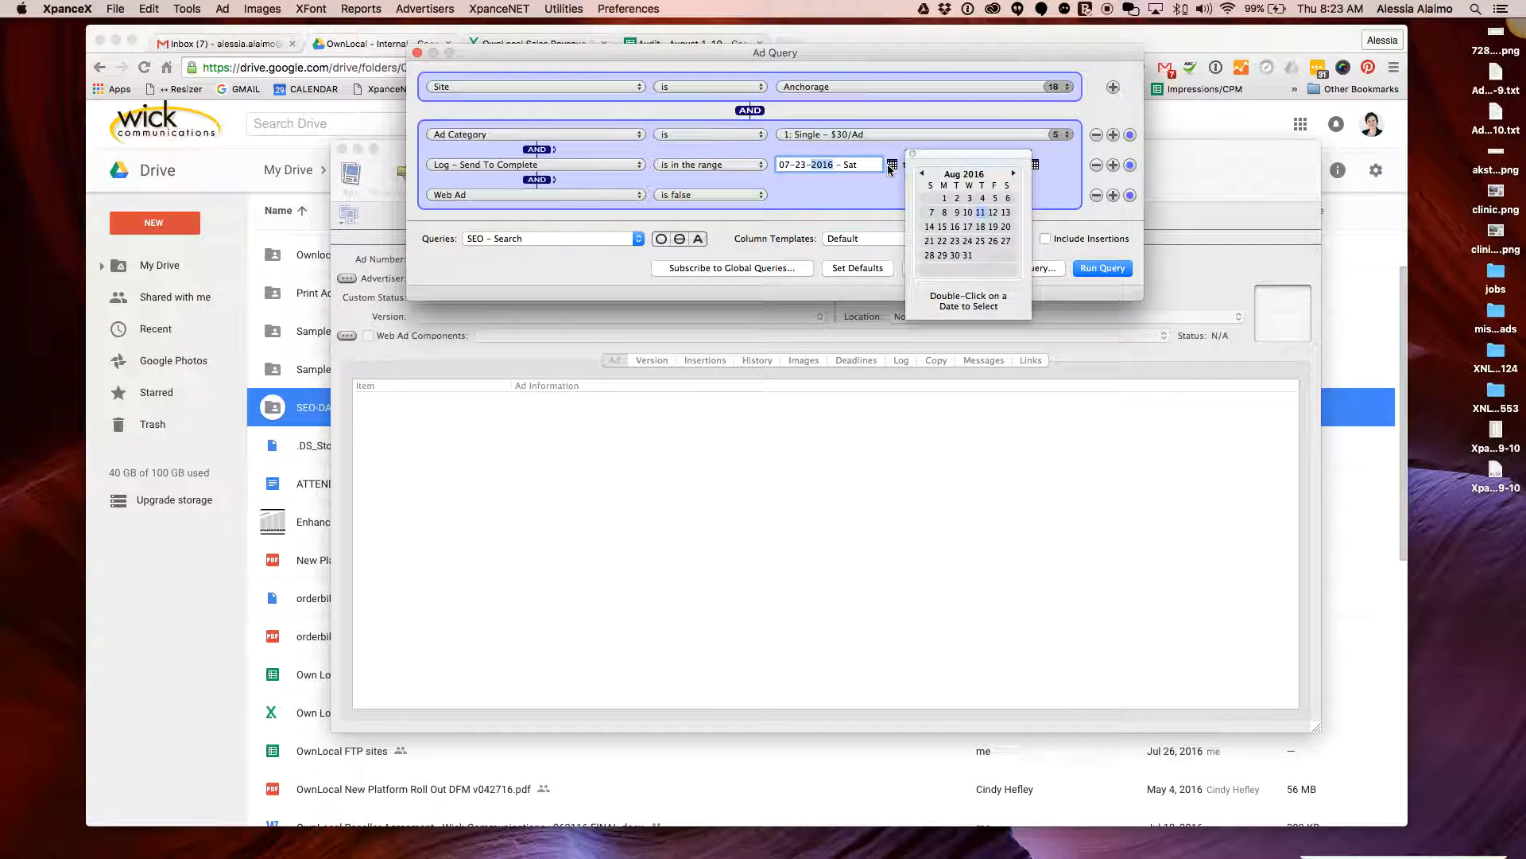
left_click(968, 213)
double_click(968, 213)
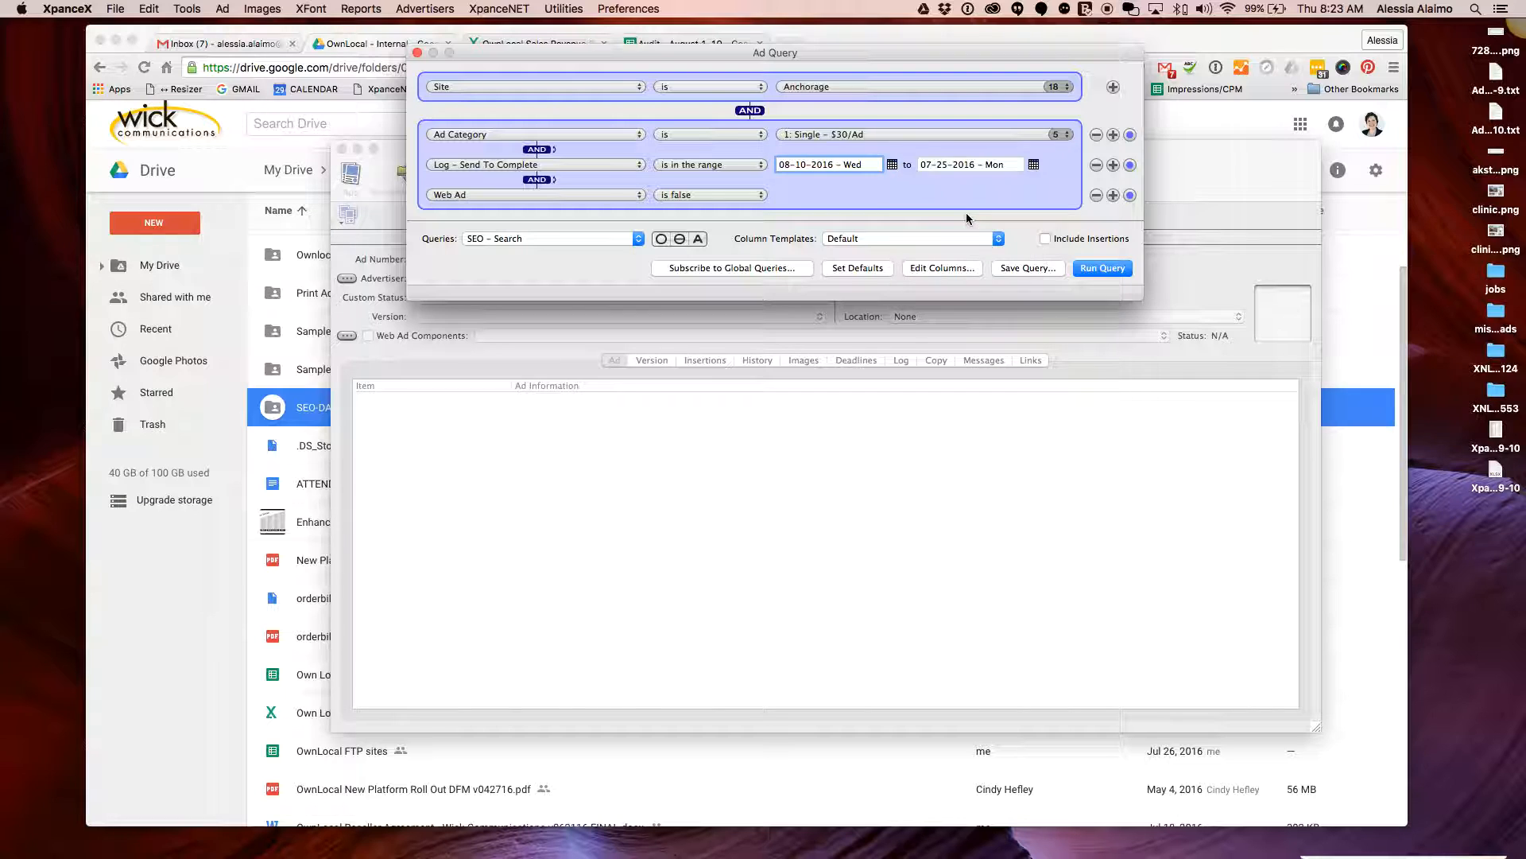
left_click(958, 167)
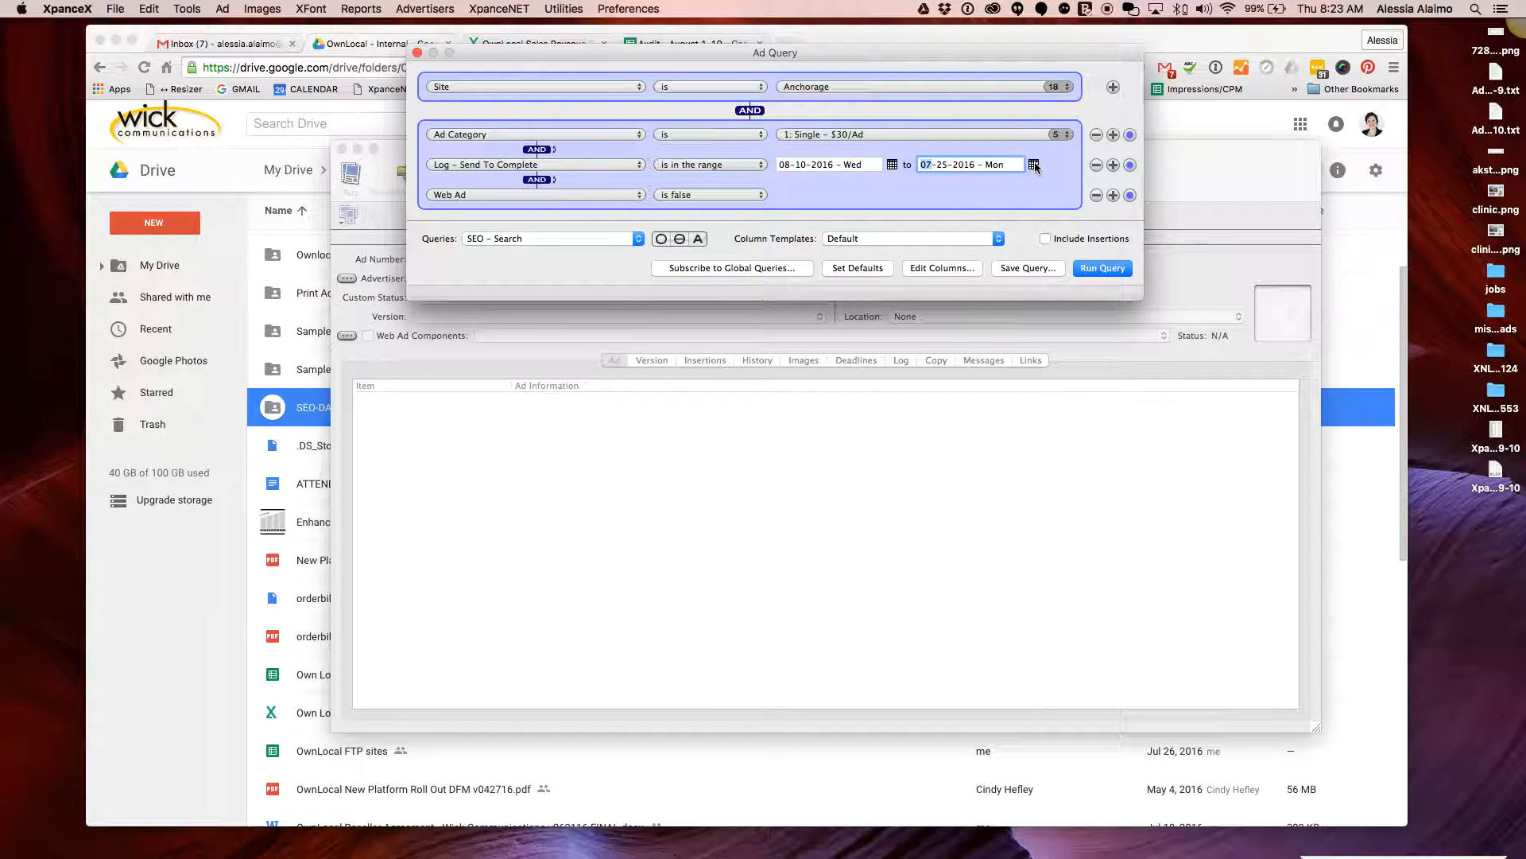
left_click(1033, 165)
double_click(1122, 212)
Add and remove an extra advertiser search criterion, then run the query to list 60 ads
left_click(1113, 195)
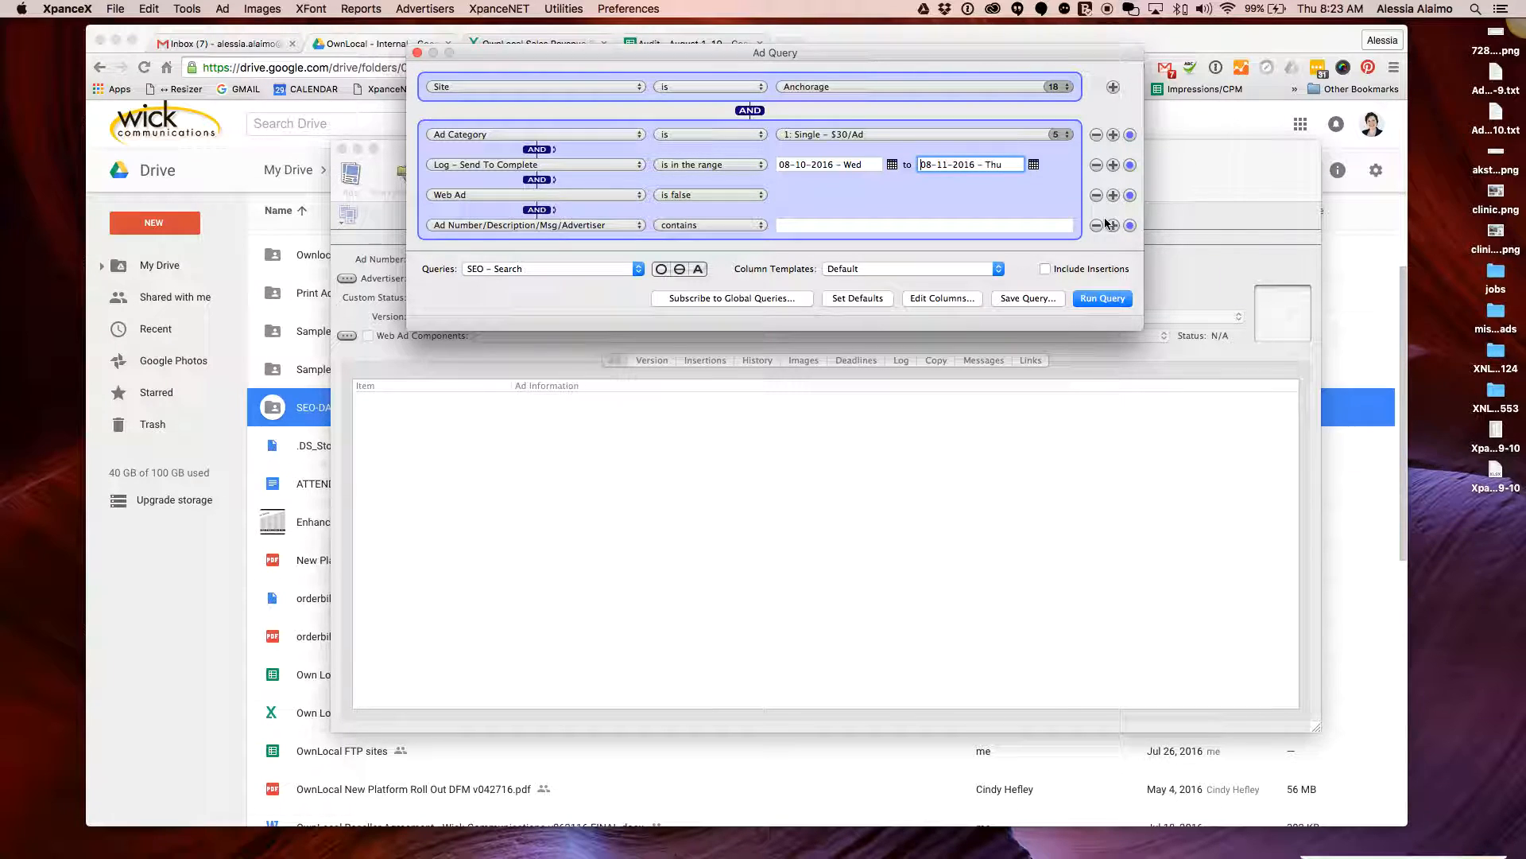
left_click(1097, 225)
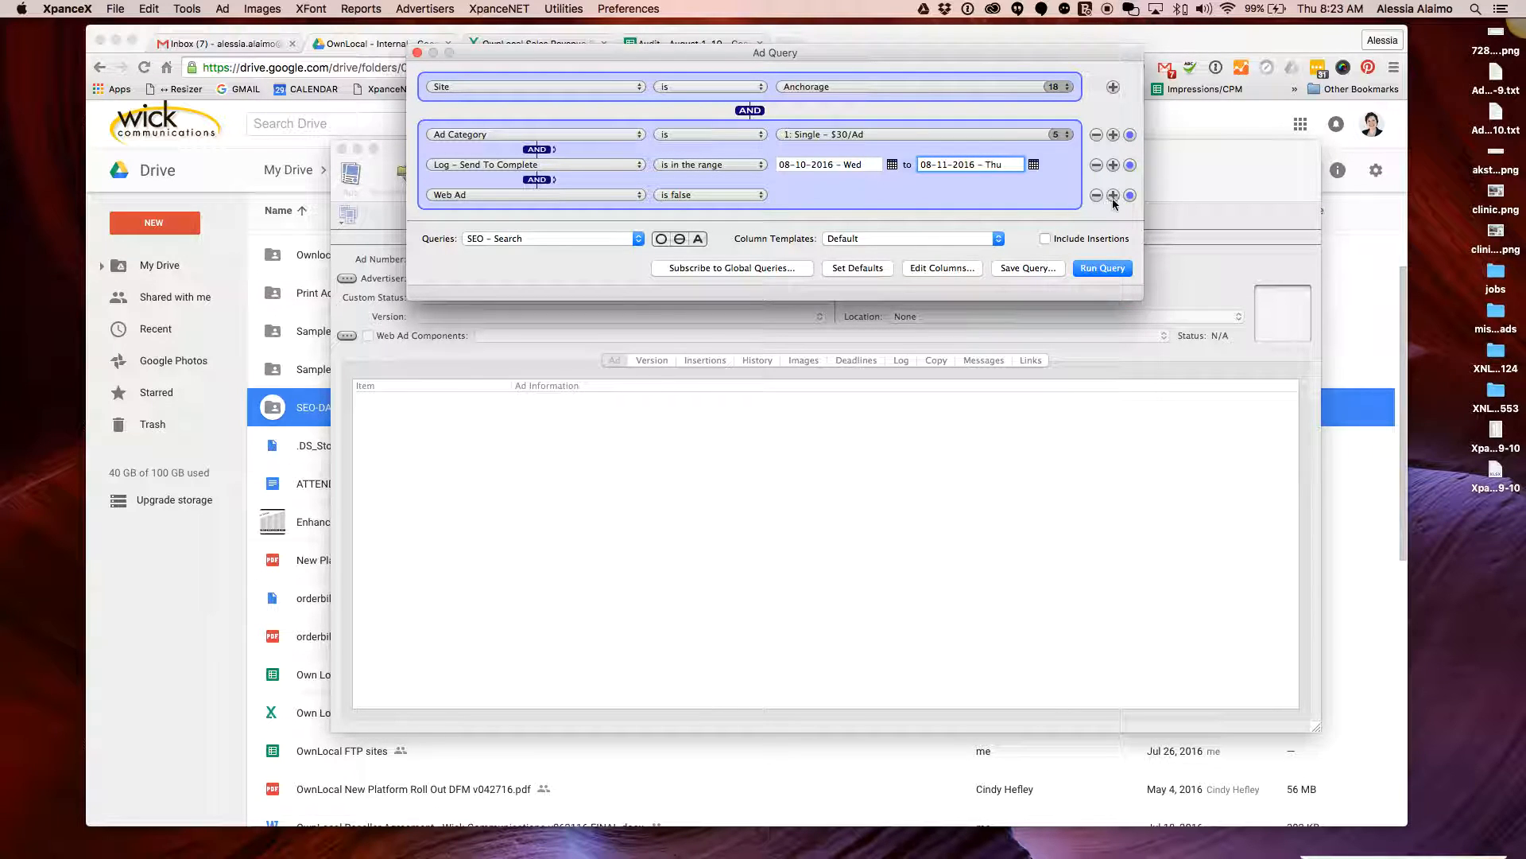
left_click(1114, 196)
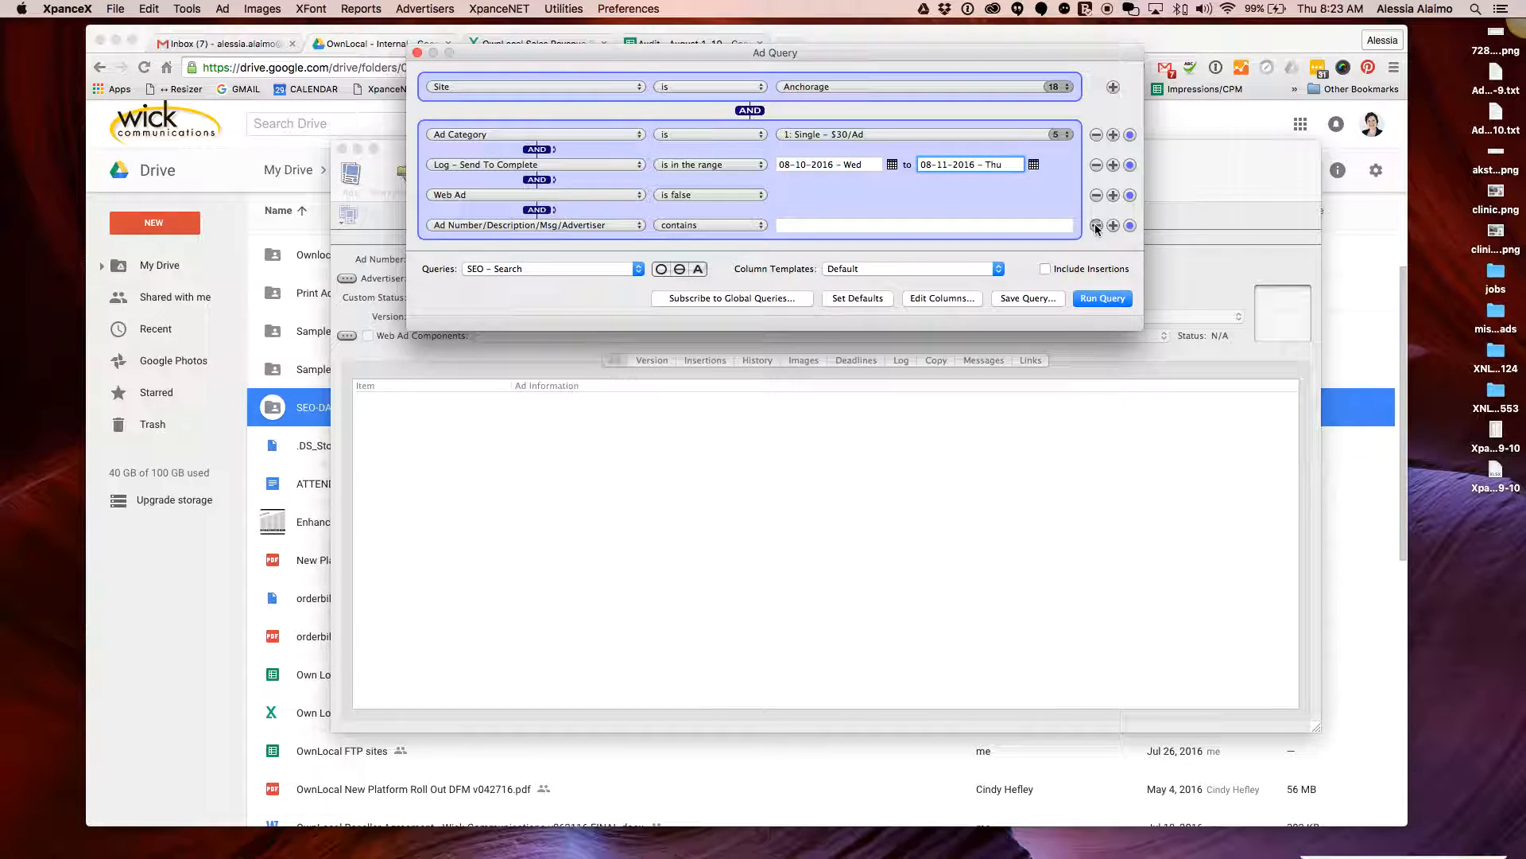
left_click(1097, 226)
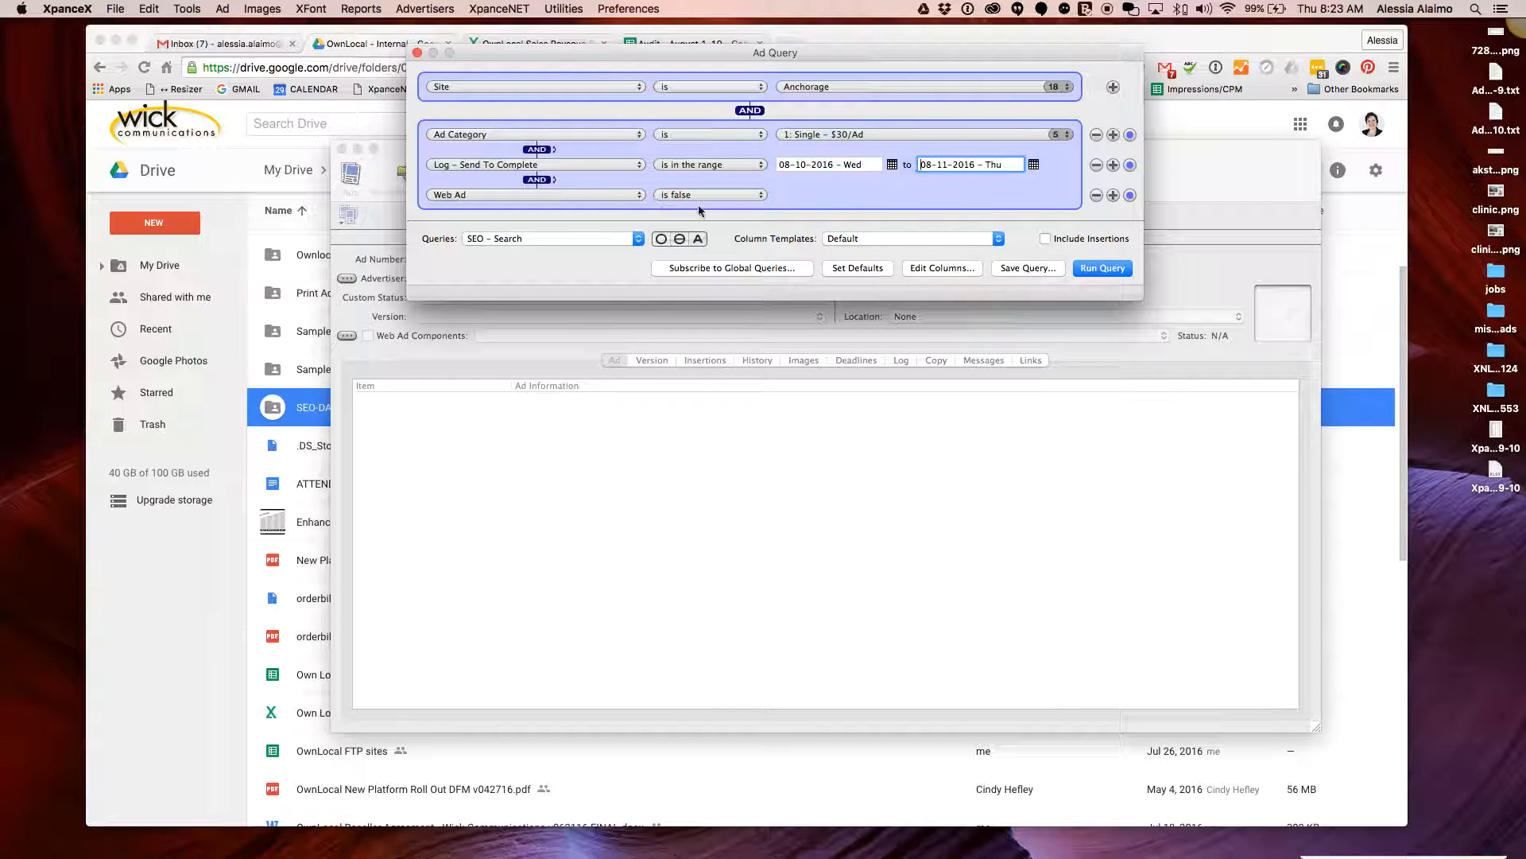
left_click(1115, 270)
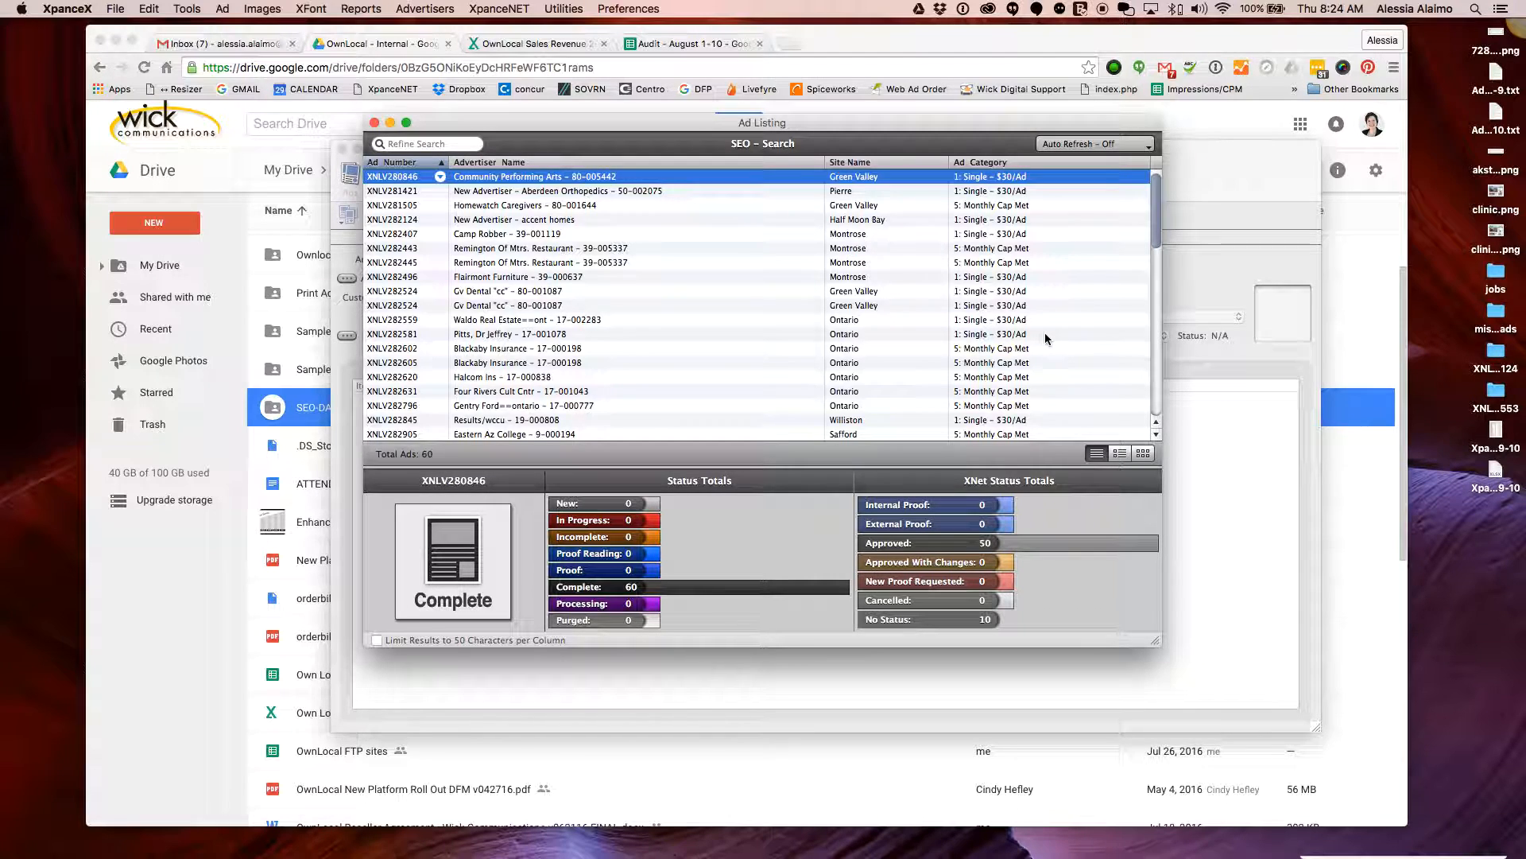
Scroll through the 60-ad SEO – Search listing to review it
scroll(1045, 332, "down", 6)
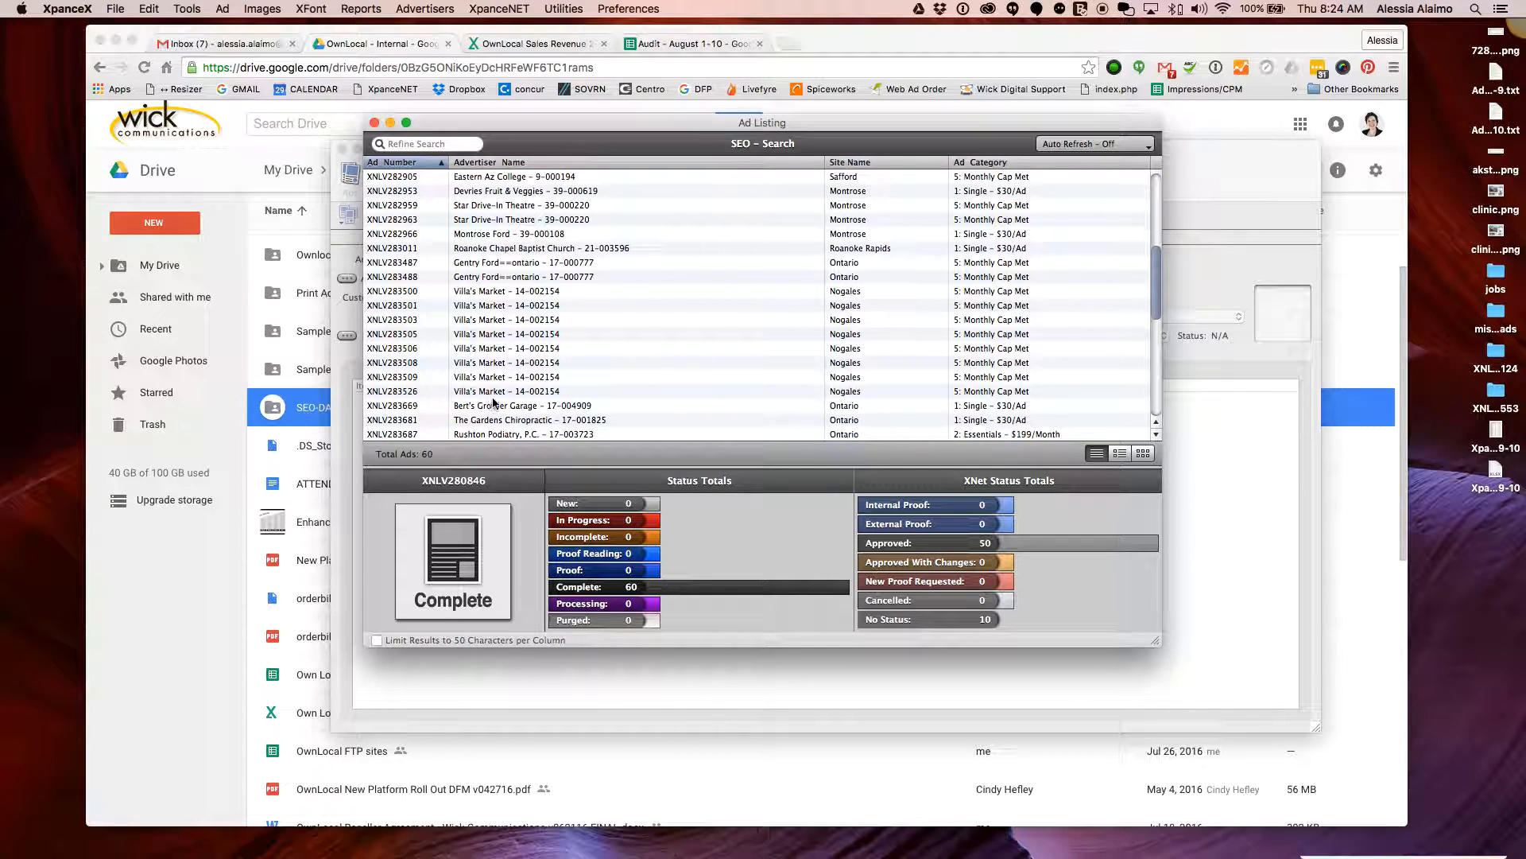
scroll(1015, 395, "up", 5)
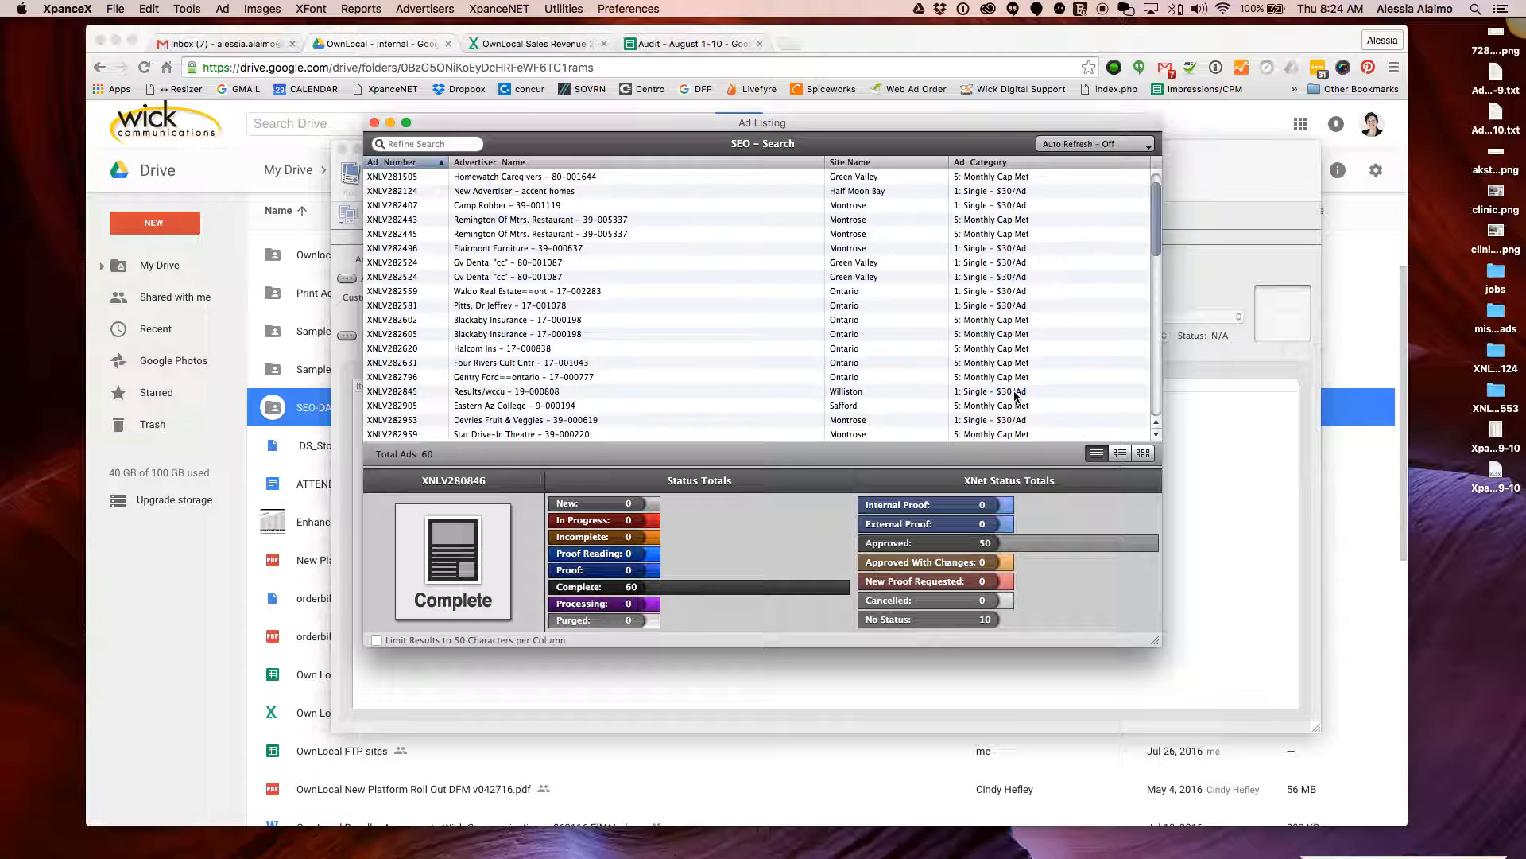
scroll(1016, 395, "down", 2)
scroll(1012, 396, "up", 3)
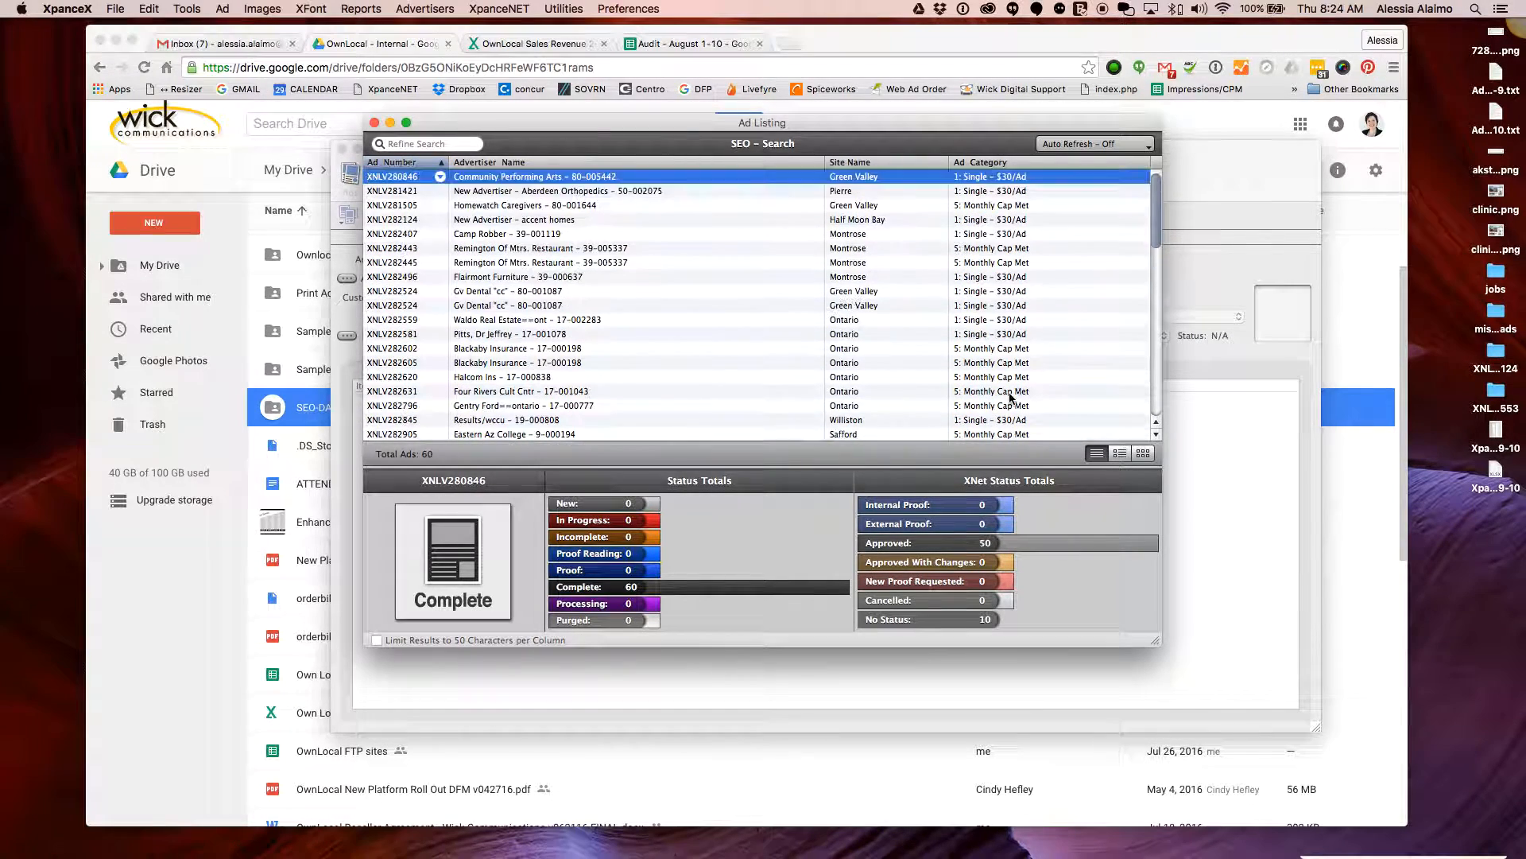
scroll(1012, 397, "down", 3)
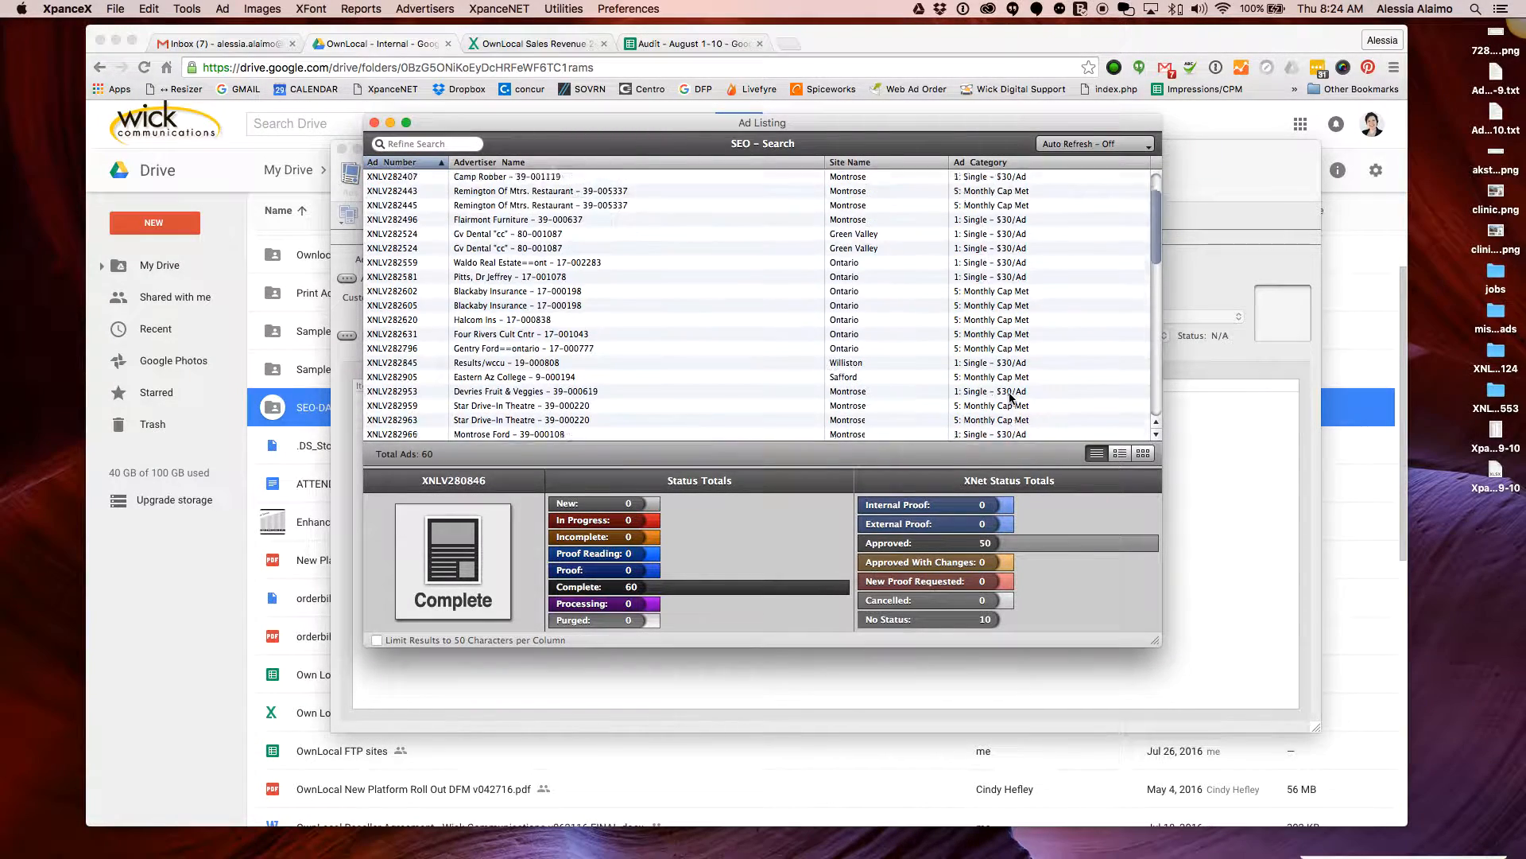
scroll(1011, 397, "up", 3)
scroll(1012, 398, "down", 3)
scroll(1014, 393, "up", 3)
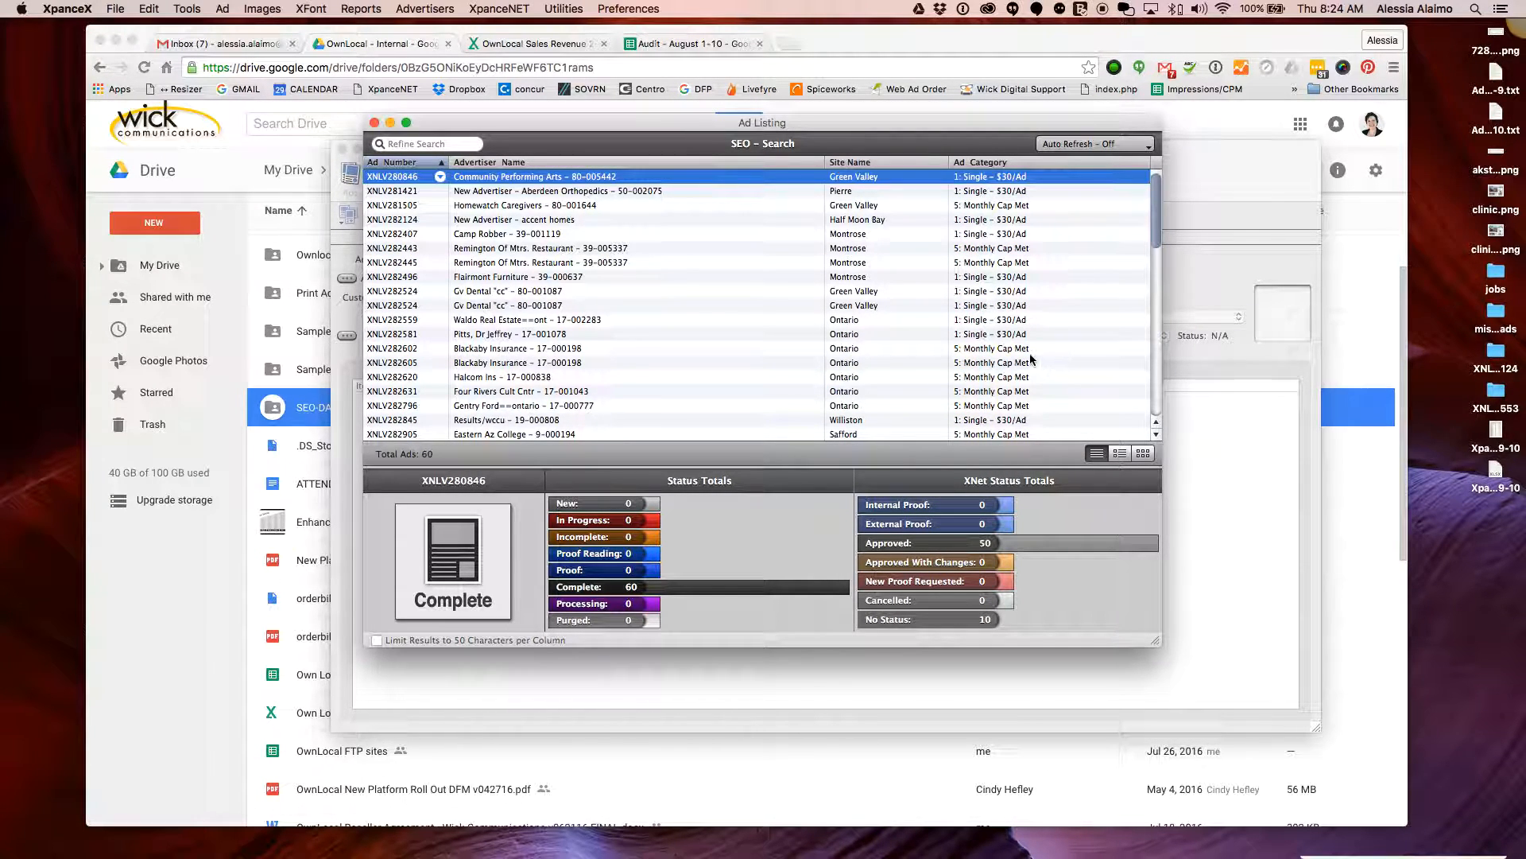
Sort the listing by Site Name with Green Valley ads first, then open the Auto Refresh menu
left_click(929, 163)
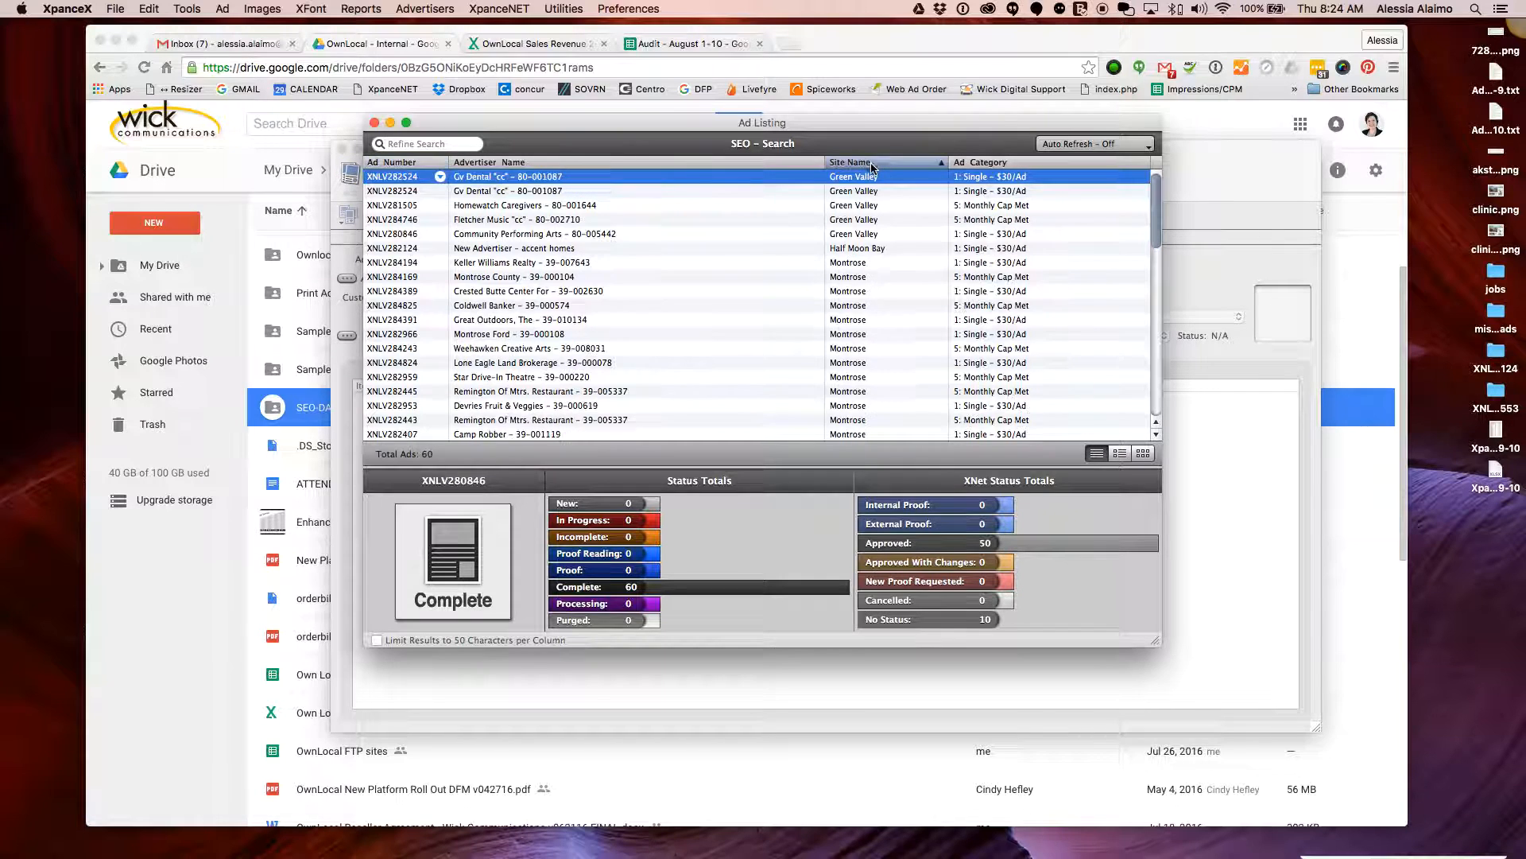
left_click(945, 164)
left_click(943, 167)
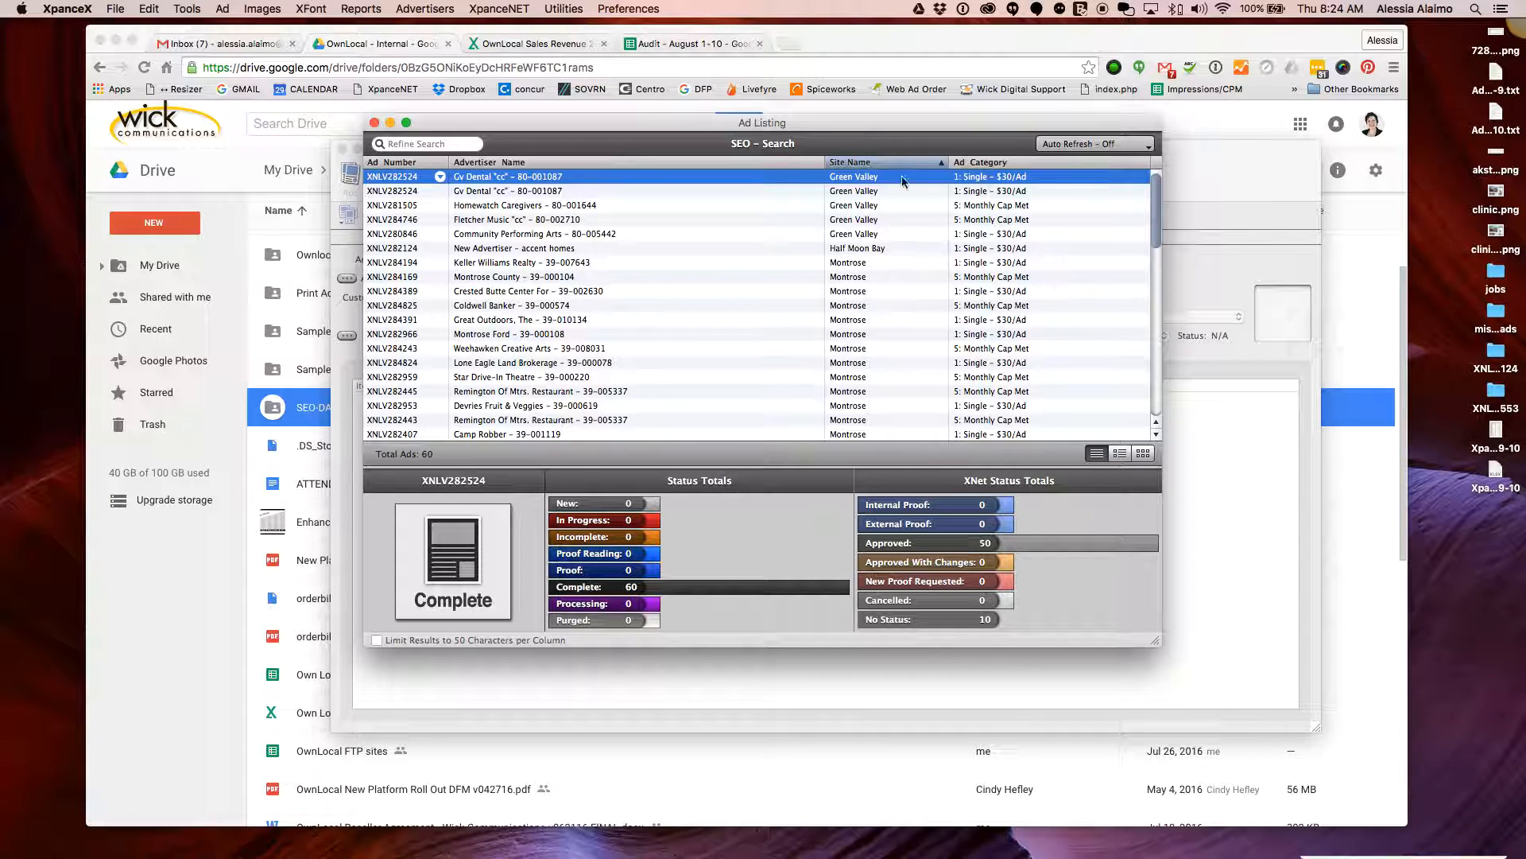
scroll(902, 302, "down", 10)
scroll(902, 304, "up", 10)
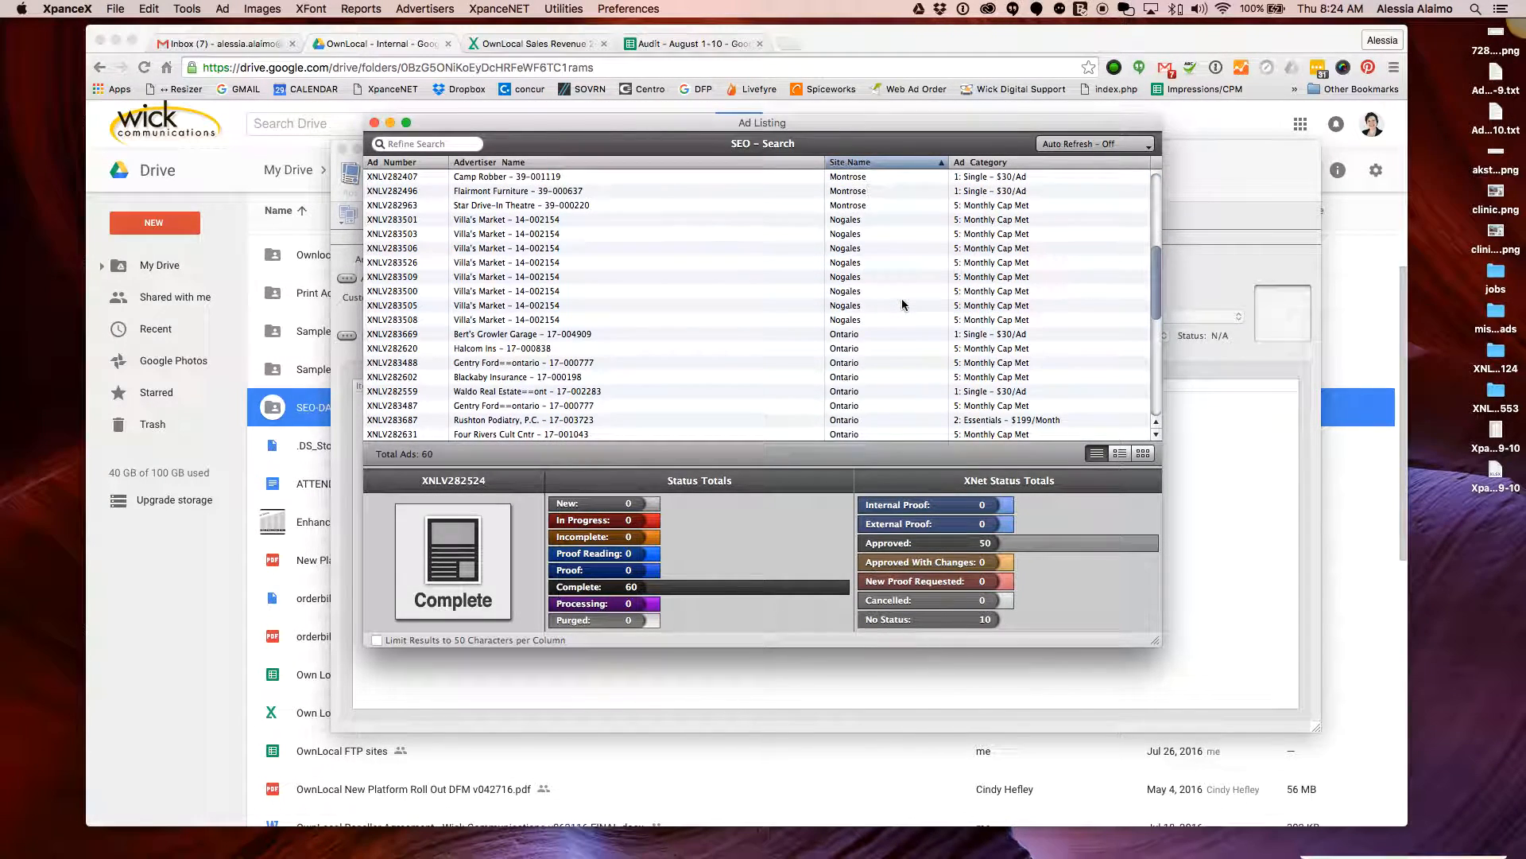
scroll(902, 300, "down", 10)
scroll(902, 299, "up", 10)
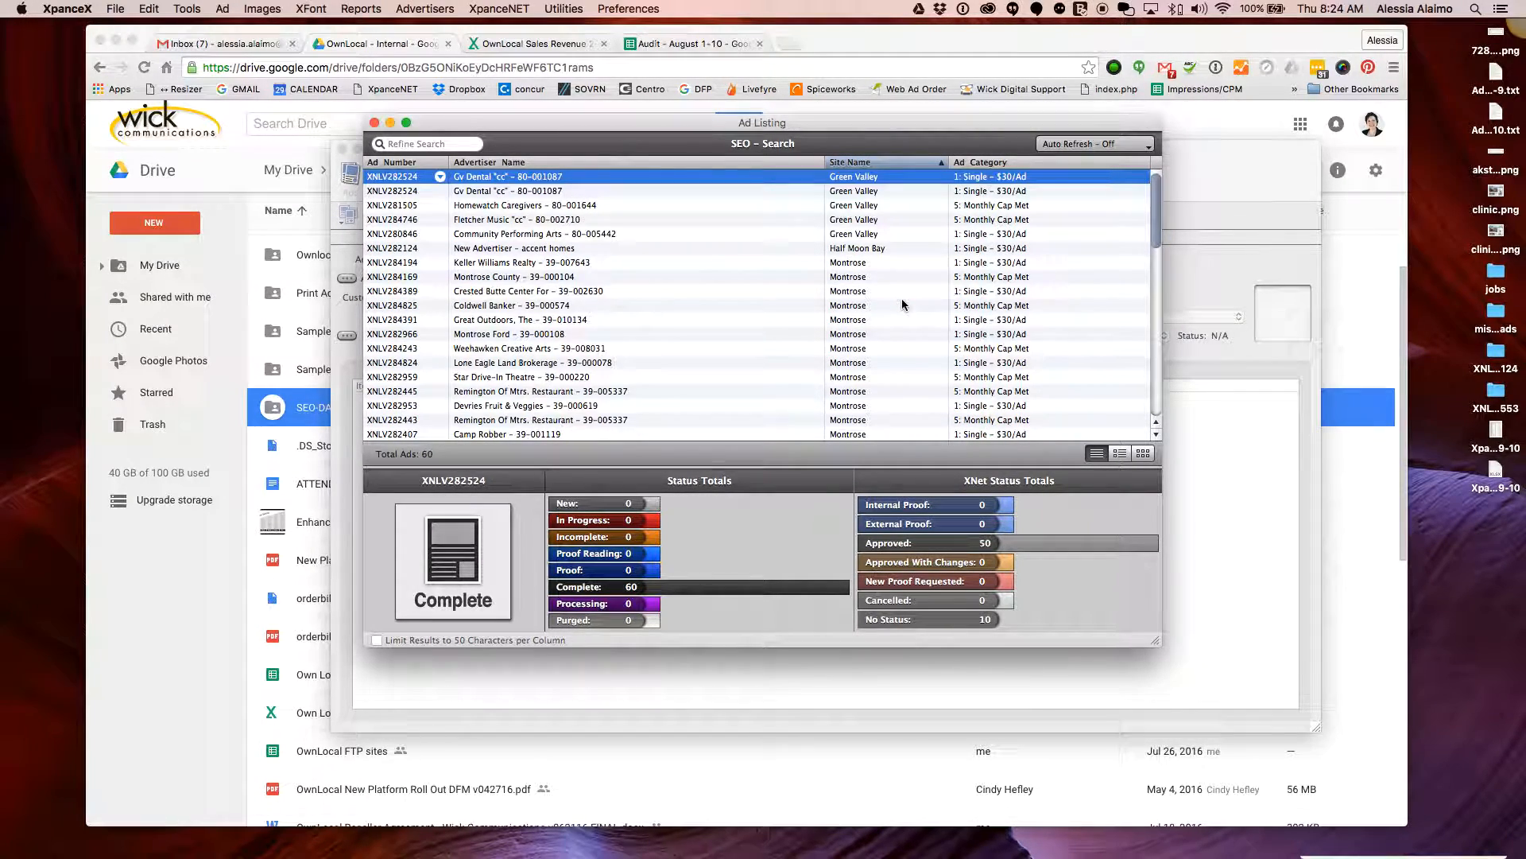
left_click(1144, 146)
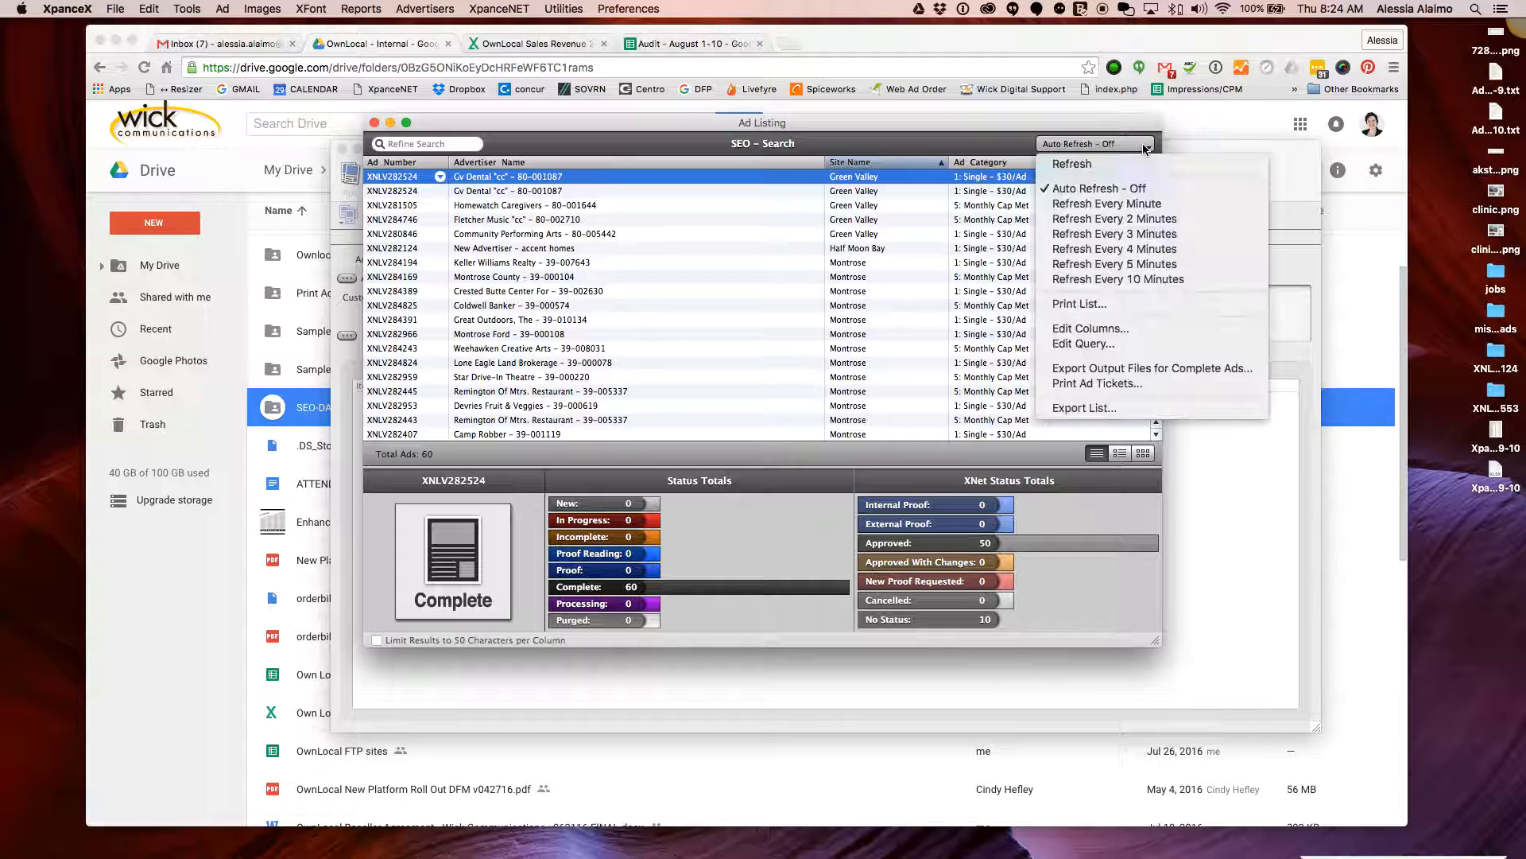
left_click(1084, 326)
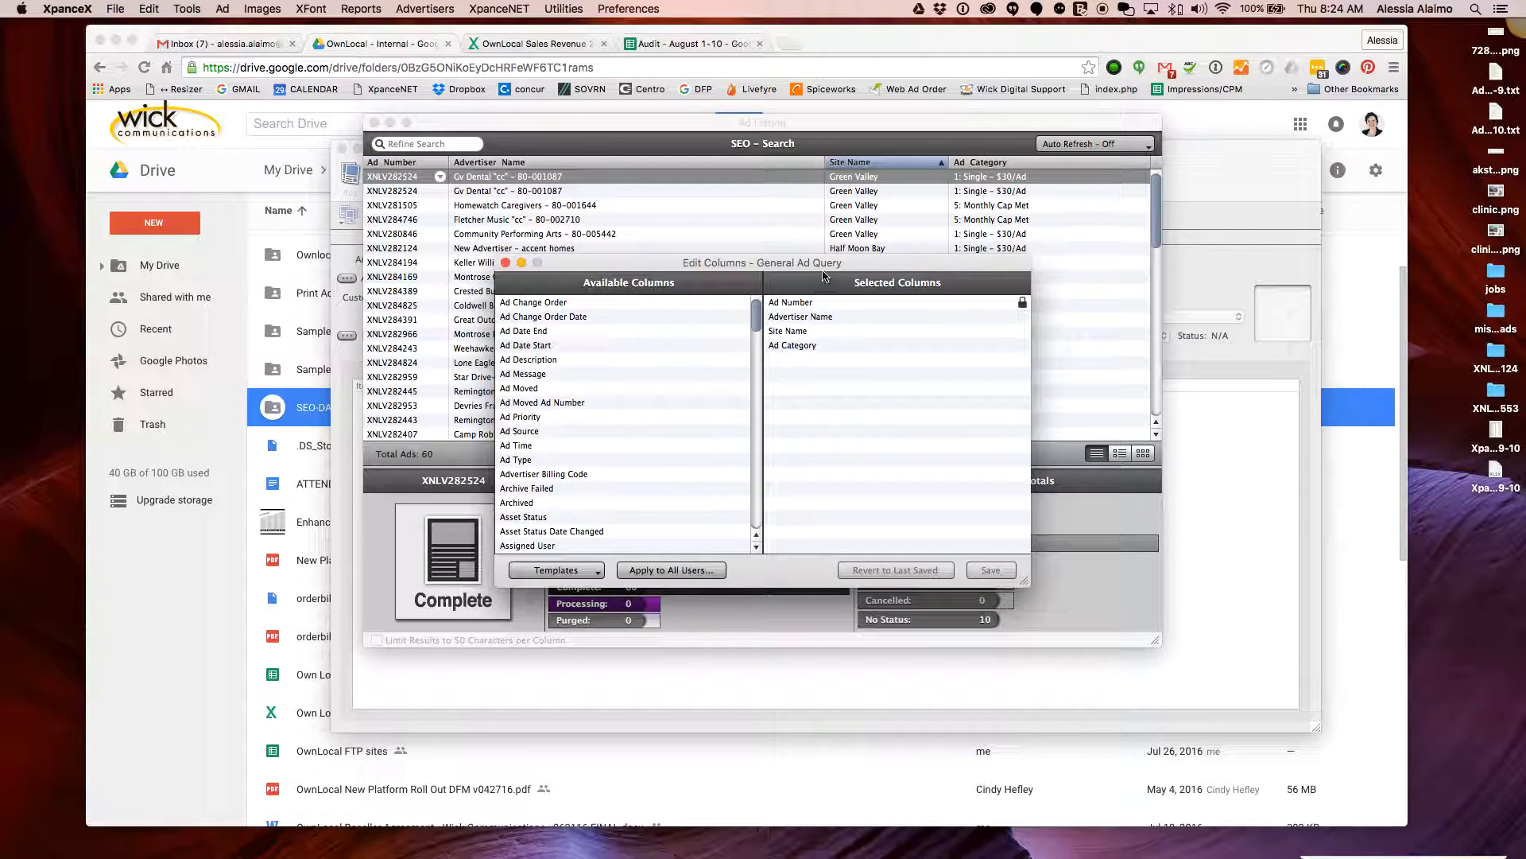
left_click_drag(822, 266, 836, 323)
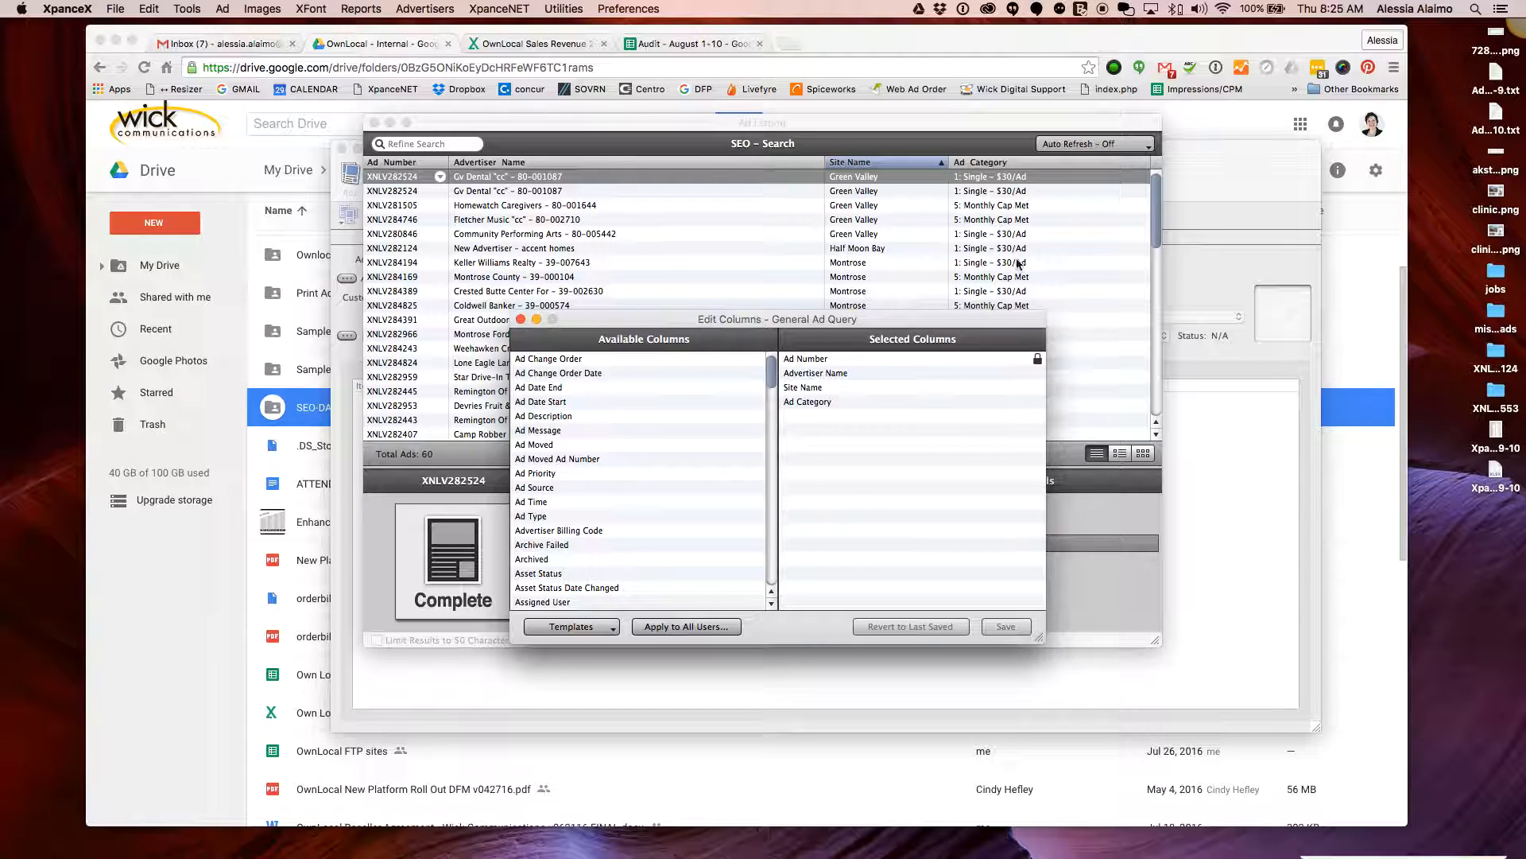
left_click(839, 401)
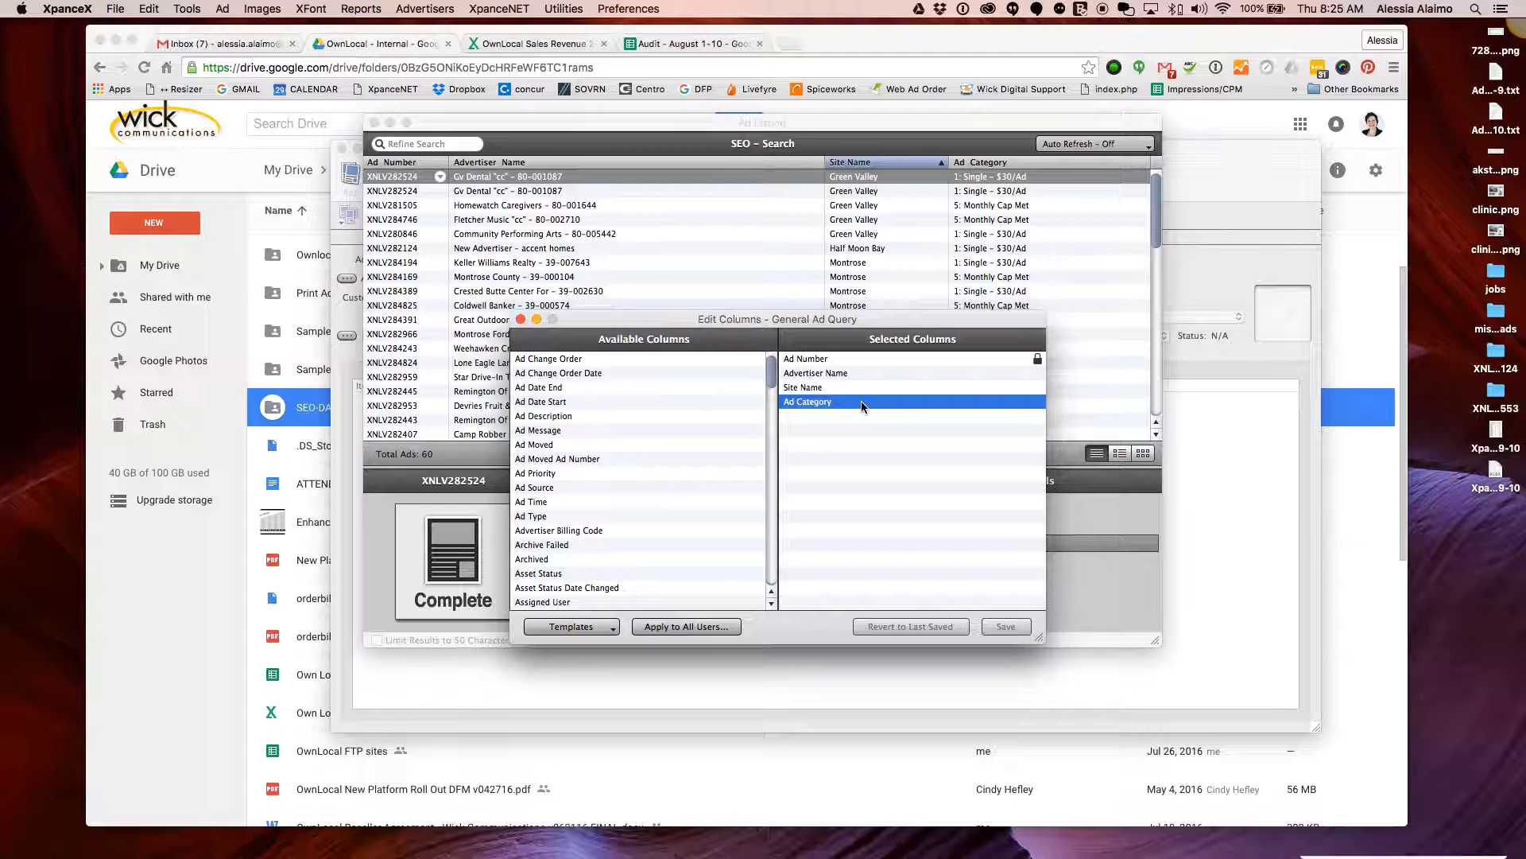
double_click(861, 400)
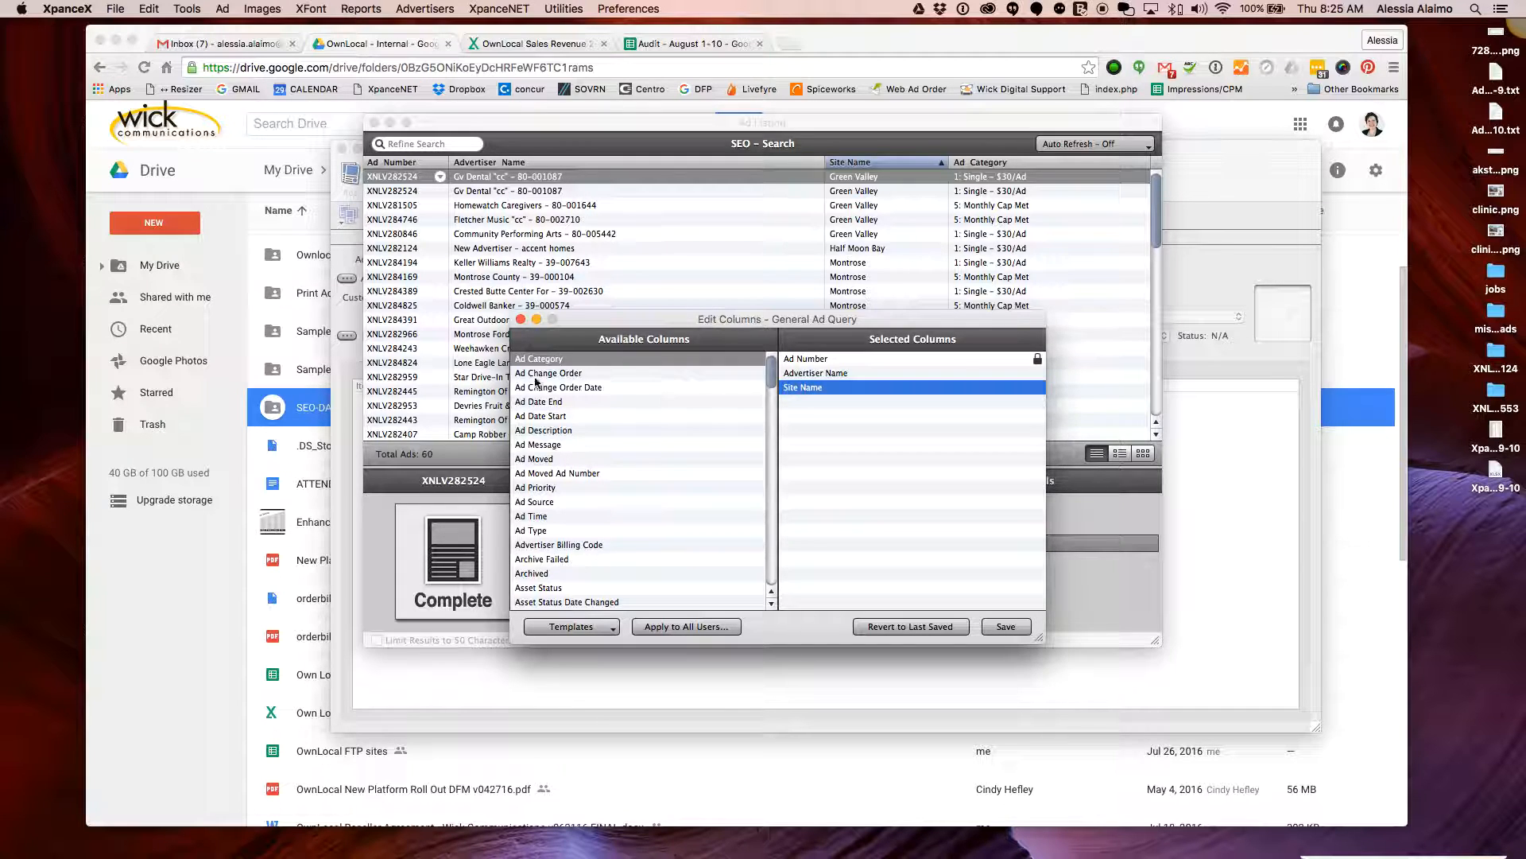
double_click(556, 359)
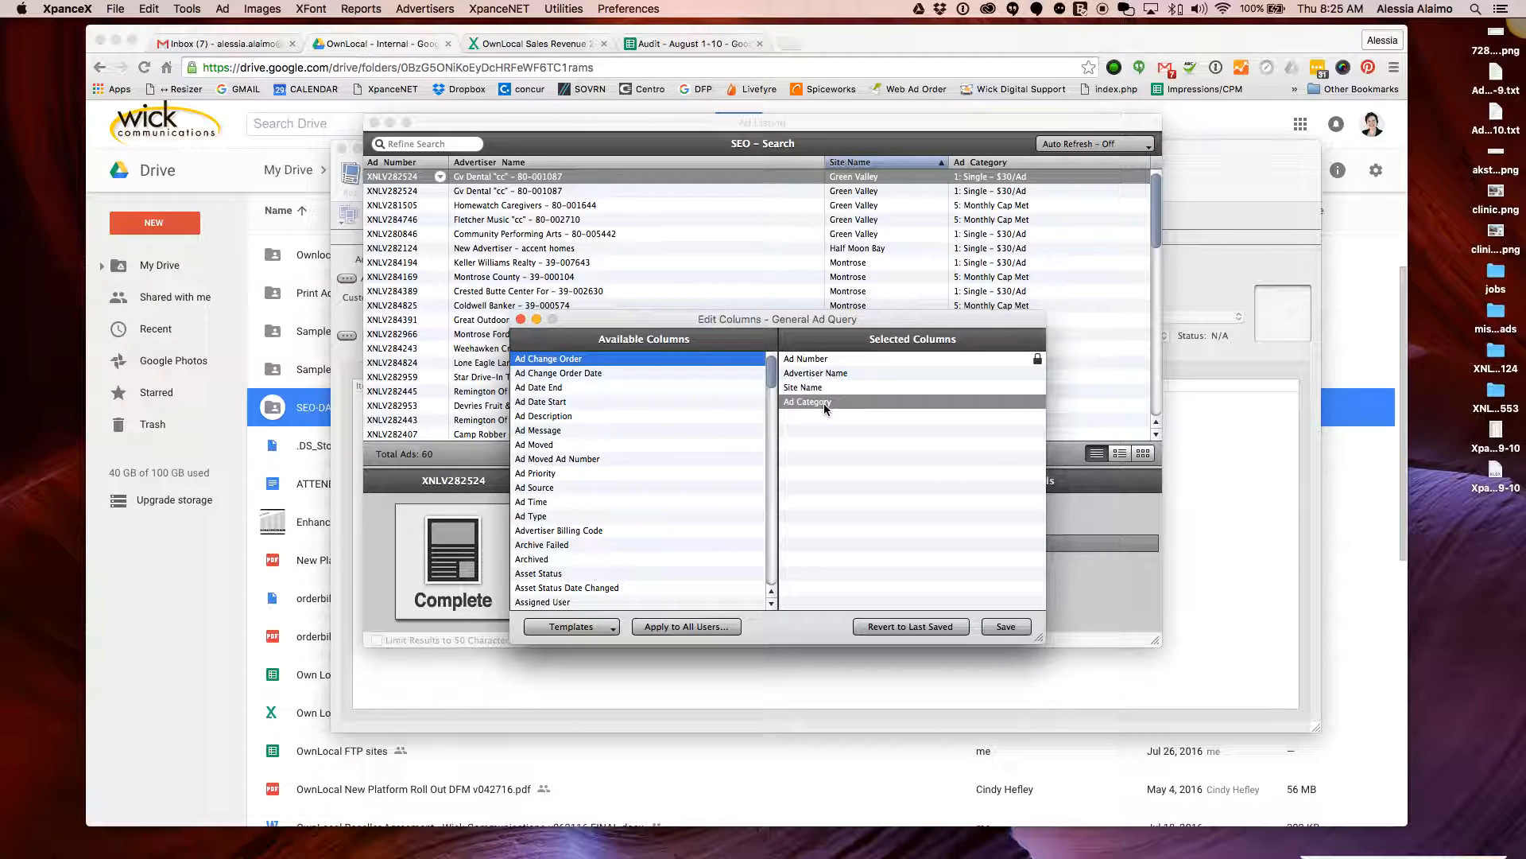
left_click(1004, 627)
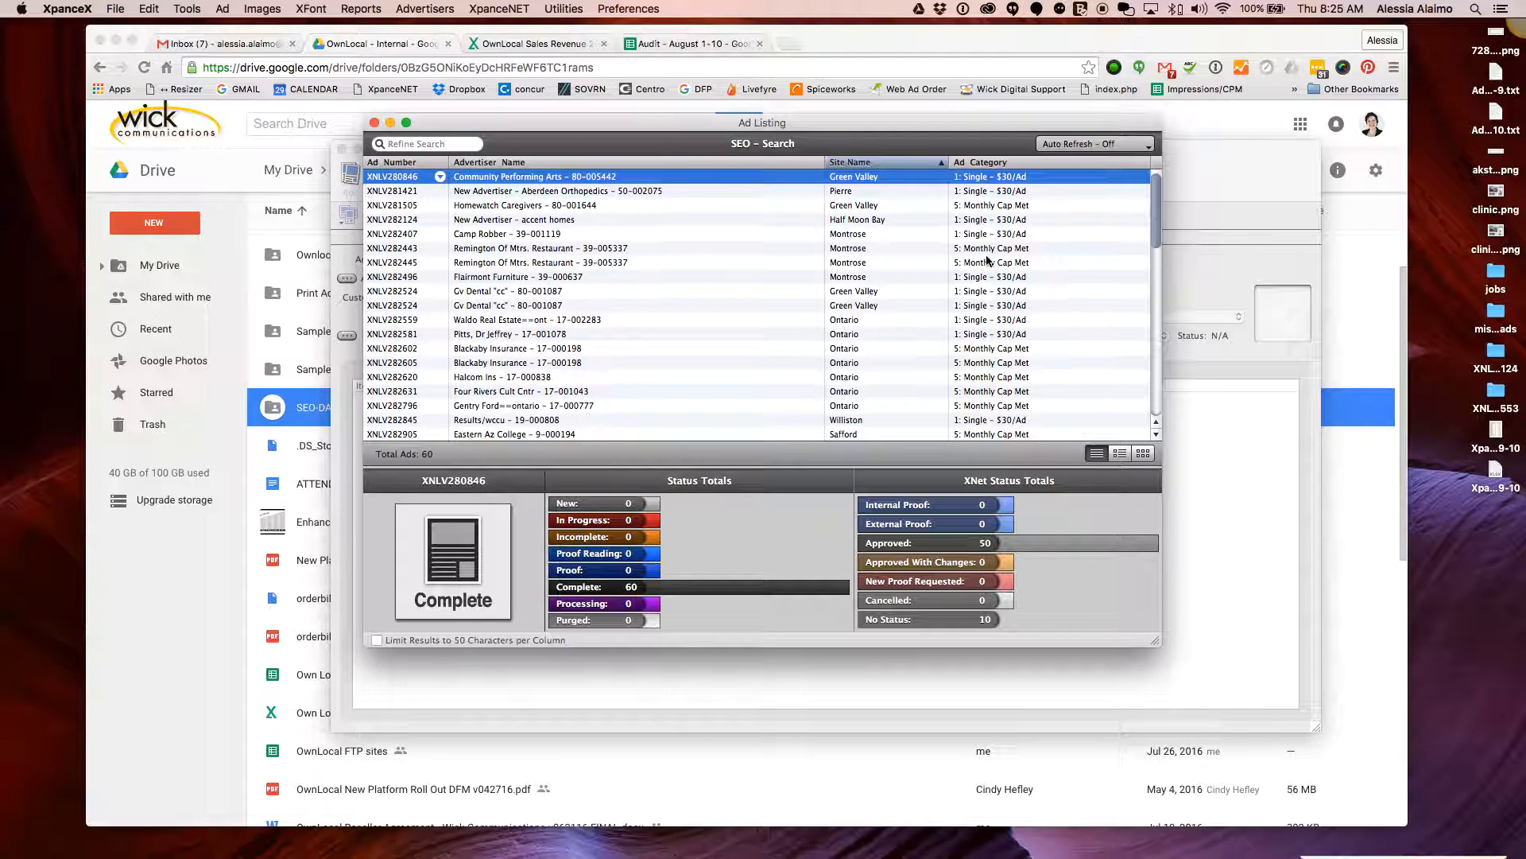
Toggle the Site Name and Ad Number sorts, ending on Site Name with Green Valley ads on top
left_click(944, 165)
left_click(943, 165)
left_click(854, 164)
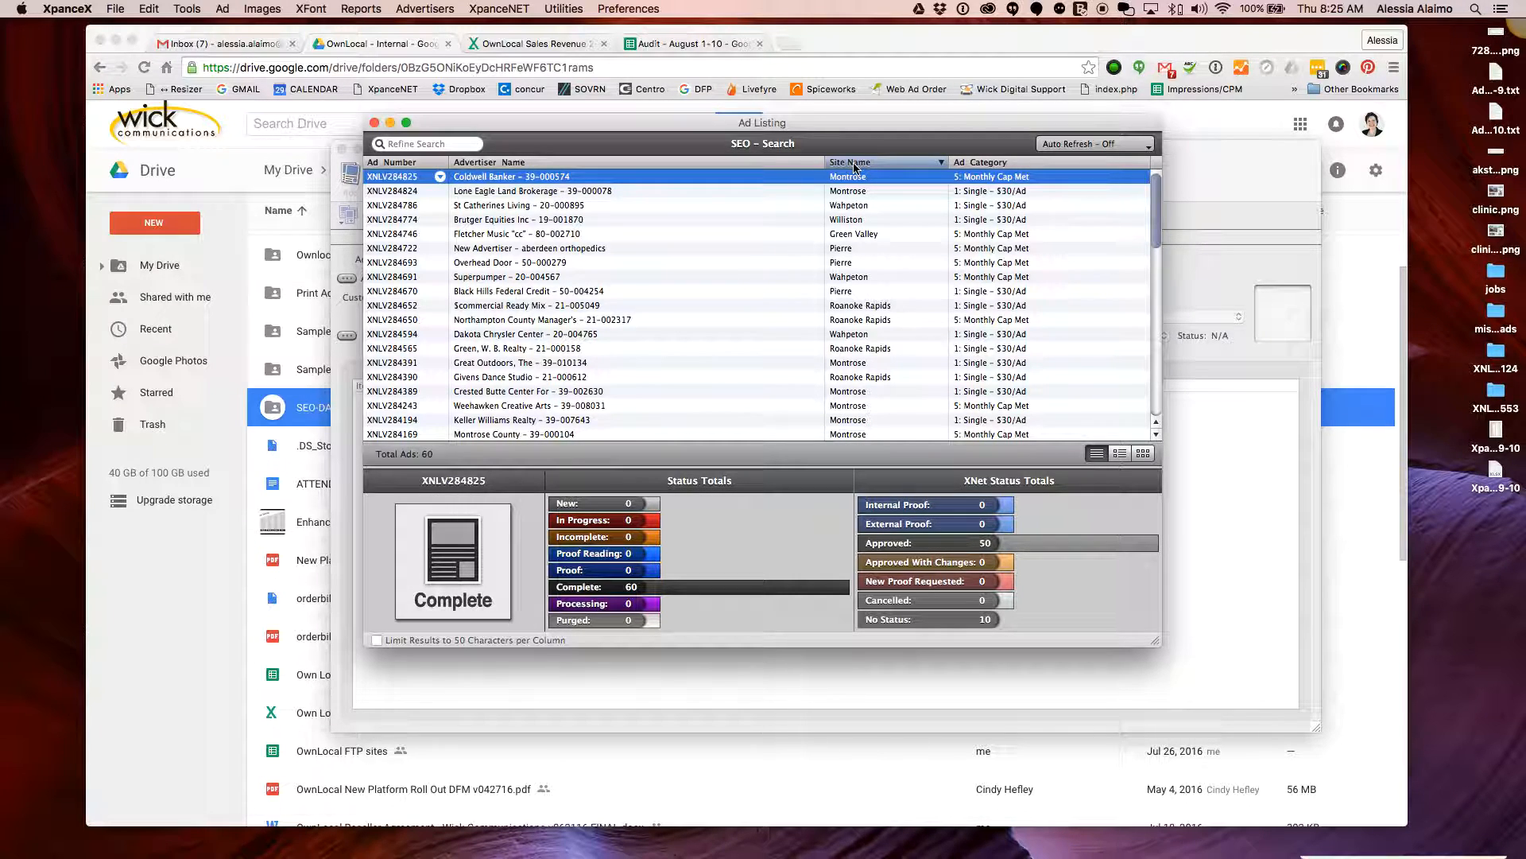
left_click(854, 164)
left_click(855, 164)
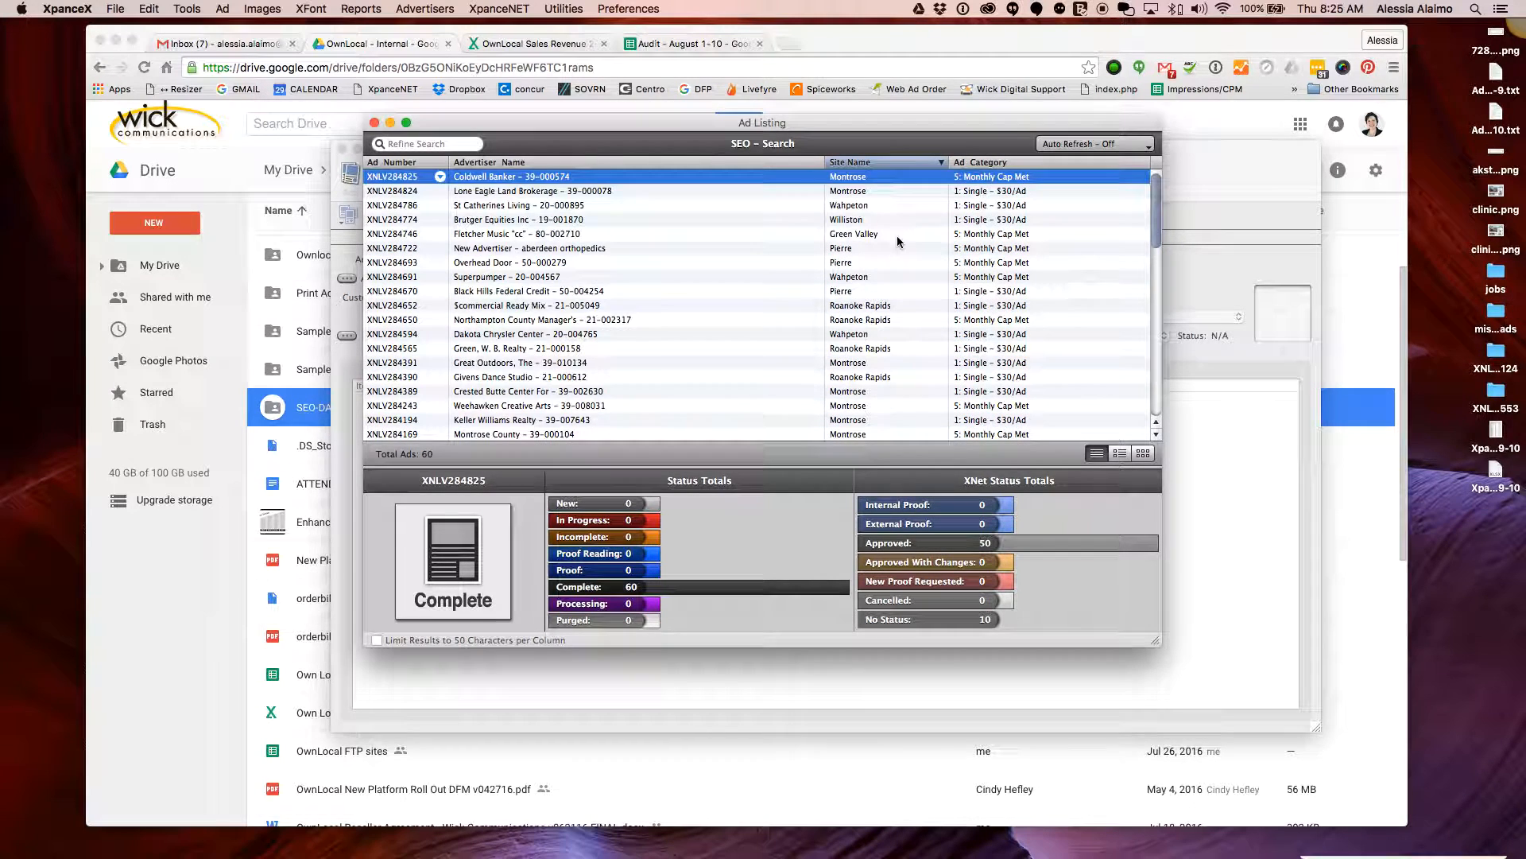
left_click(417, 163)
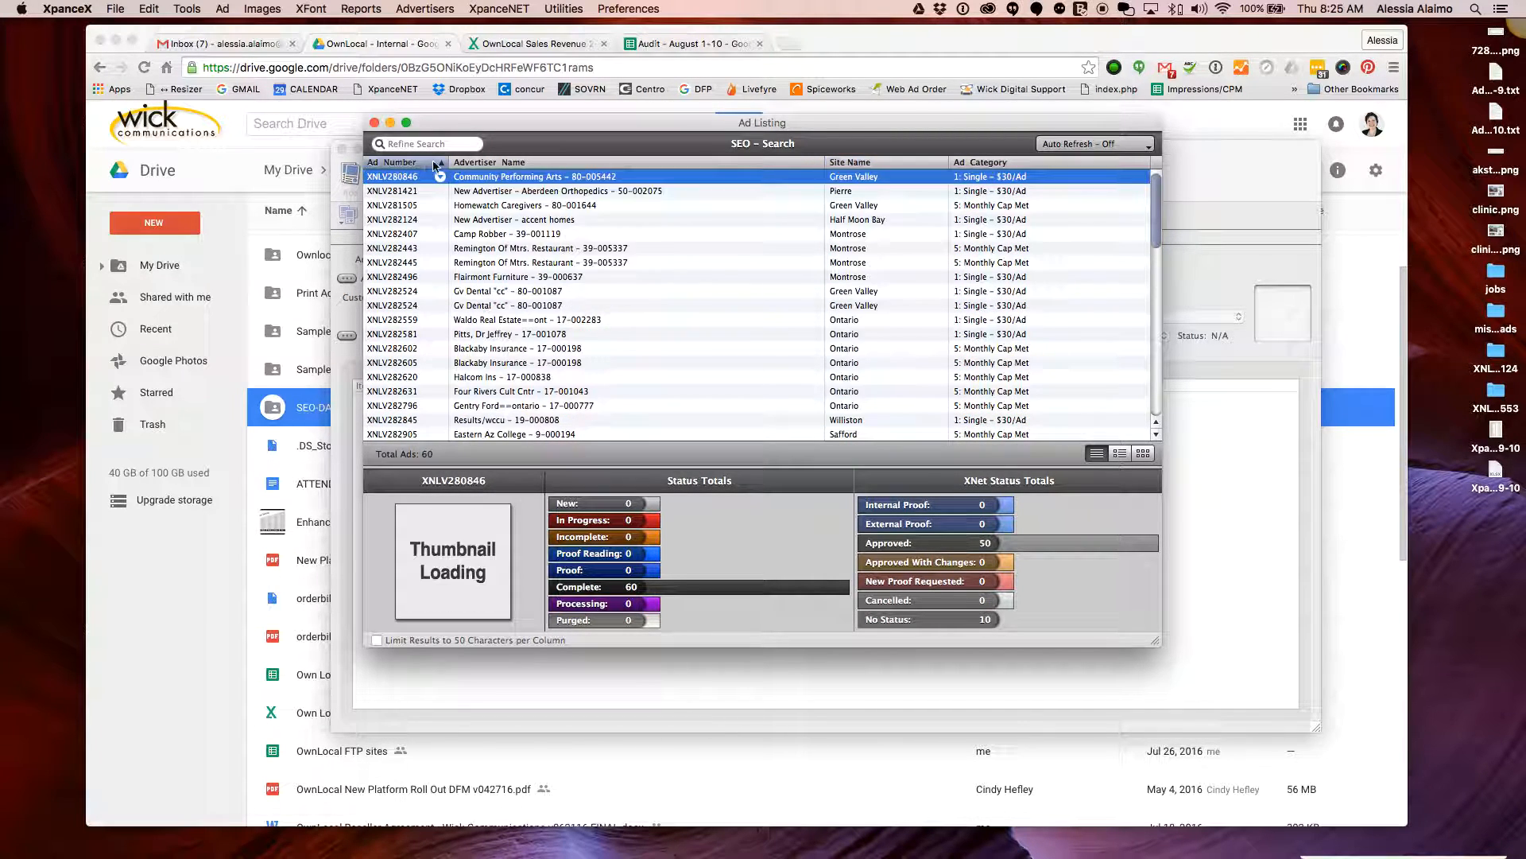
left_click(908, 164)
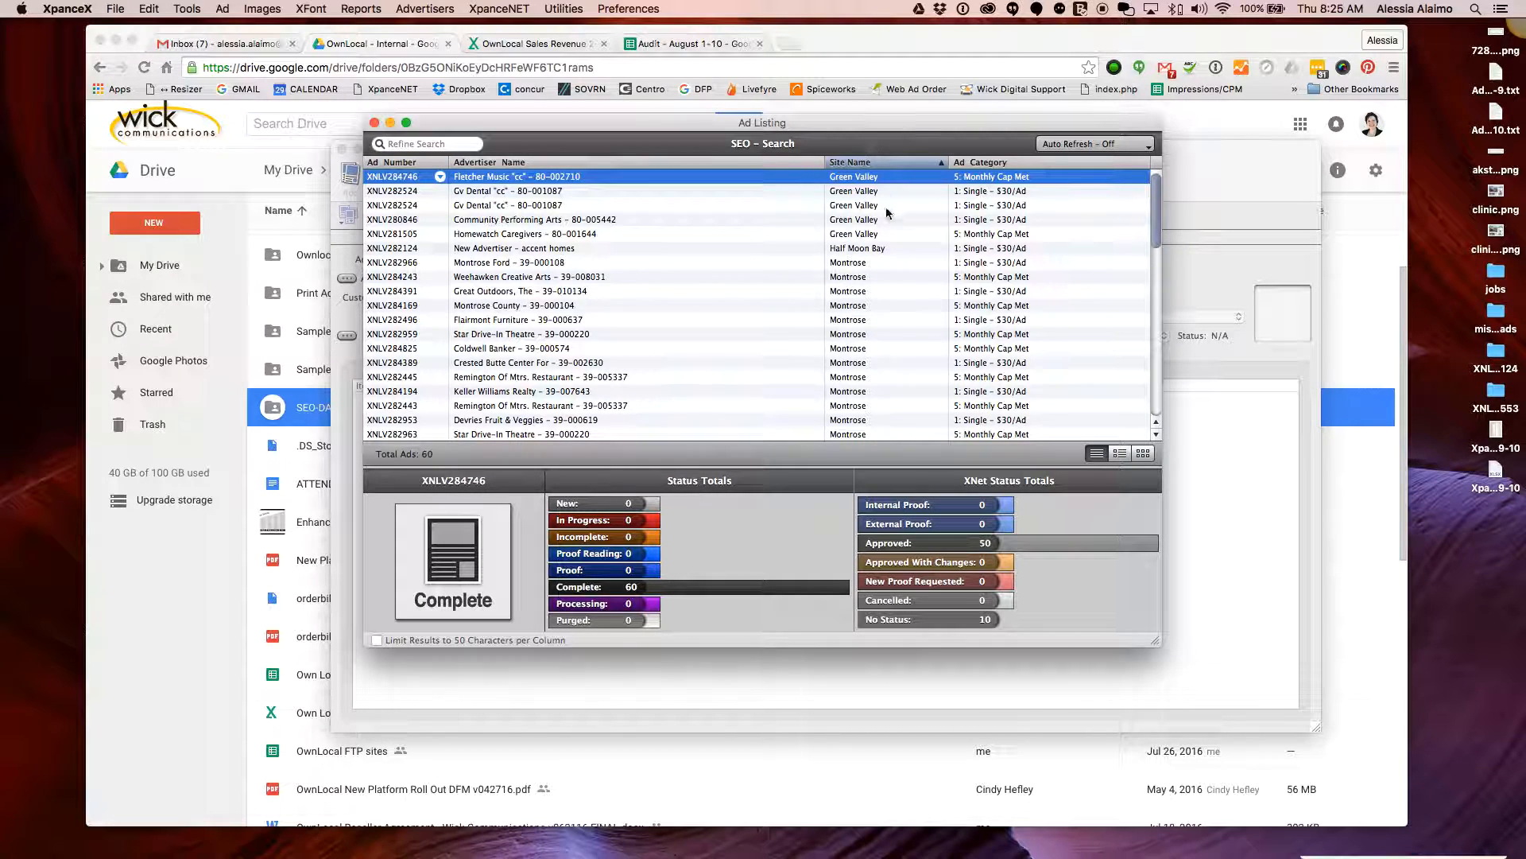
left_click(1124, 150)
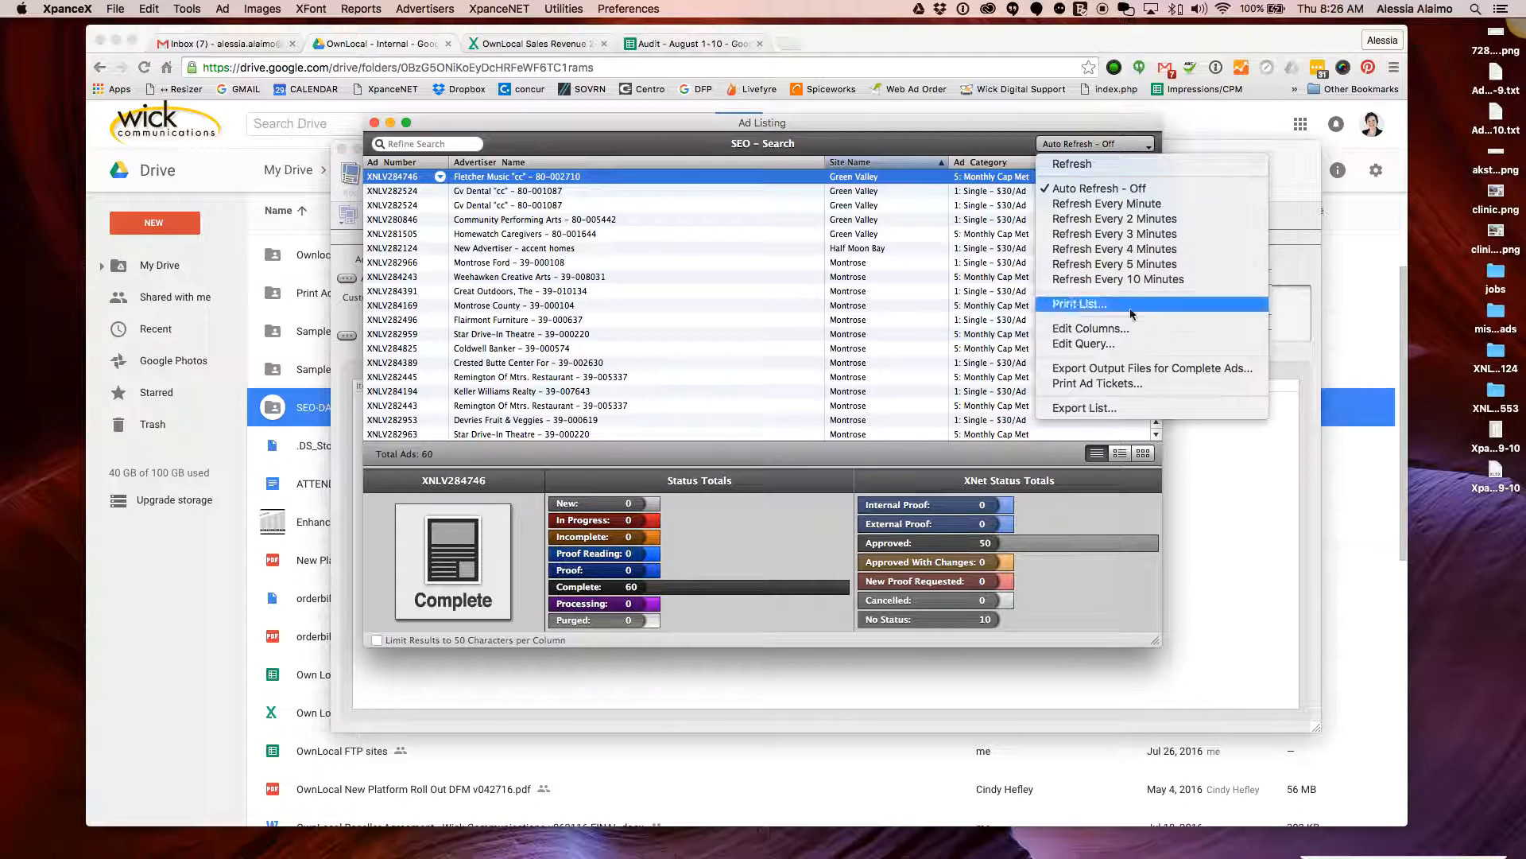
Choose Export List and replace the default file name with 'Xpance Report August 11'
left_click(1113, 410)
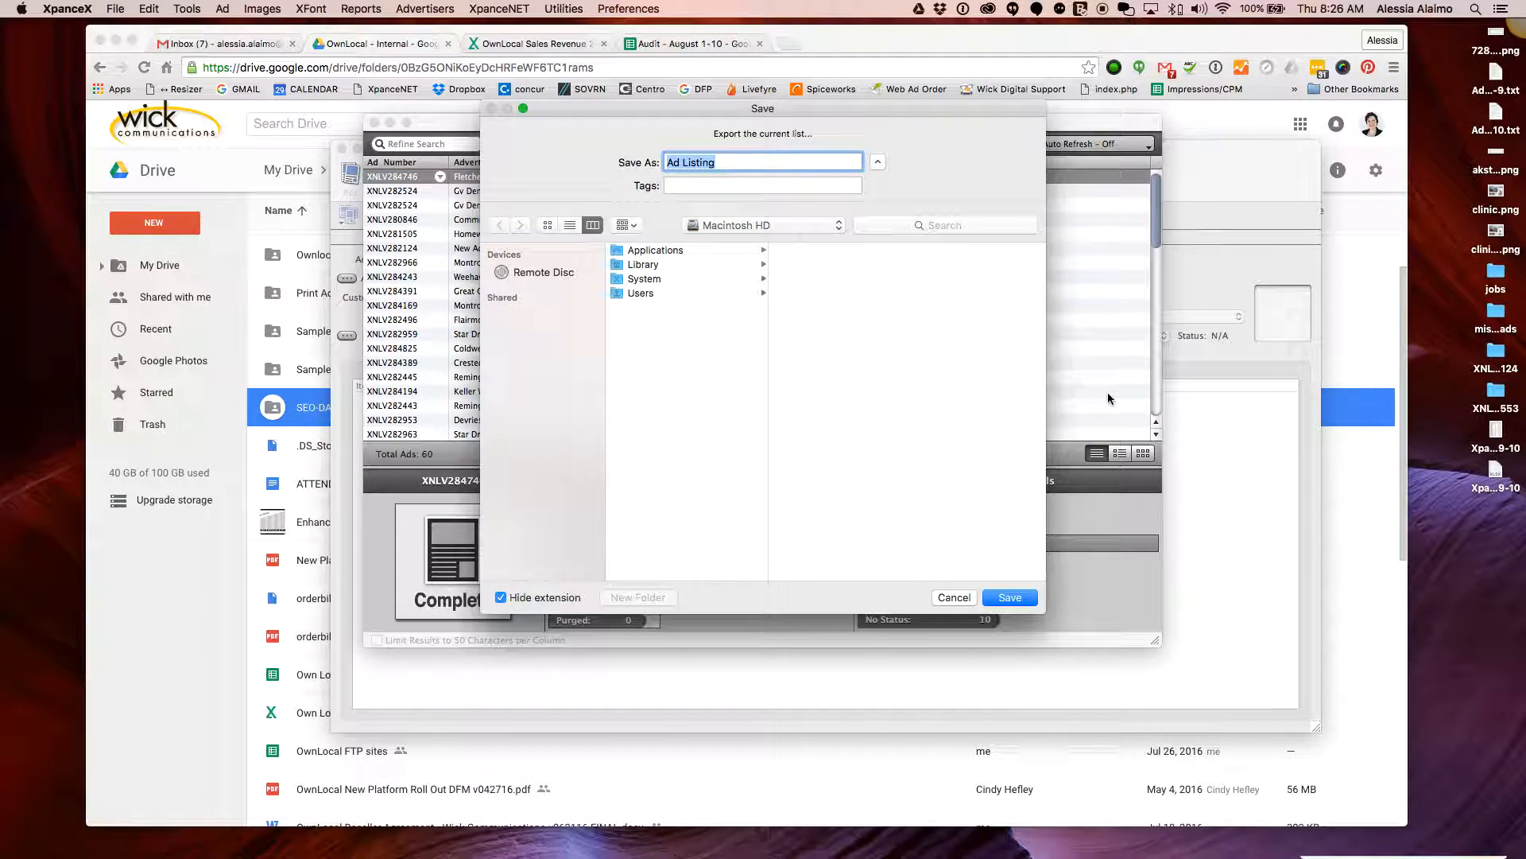
left_click(724, 162)
key("super+a")
type("Xp")
type("nace")
key("BackSpace")
key("BackSpace")
key("BackSpace")
key("BackSpace")
type("ance Re")
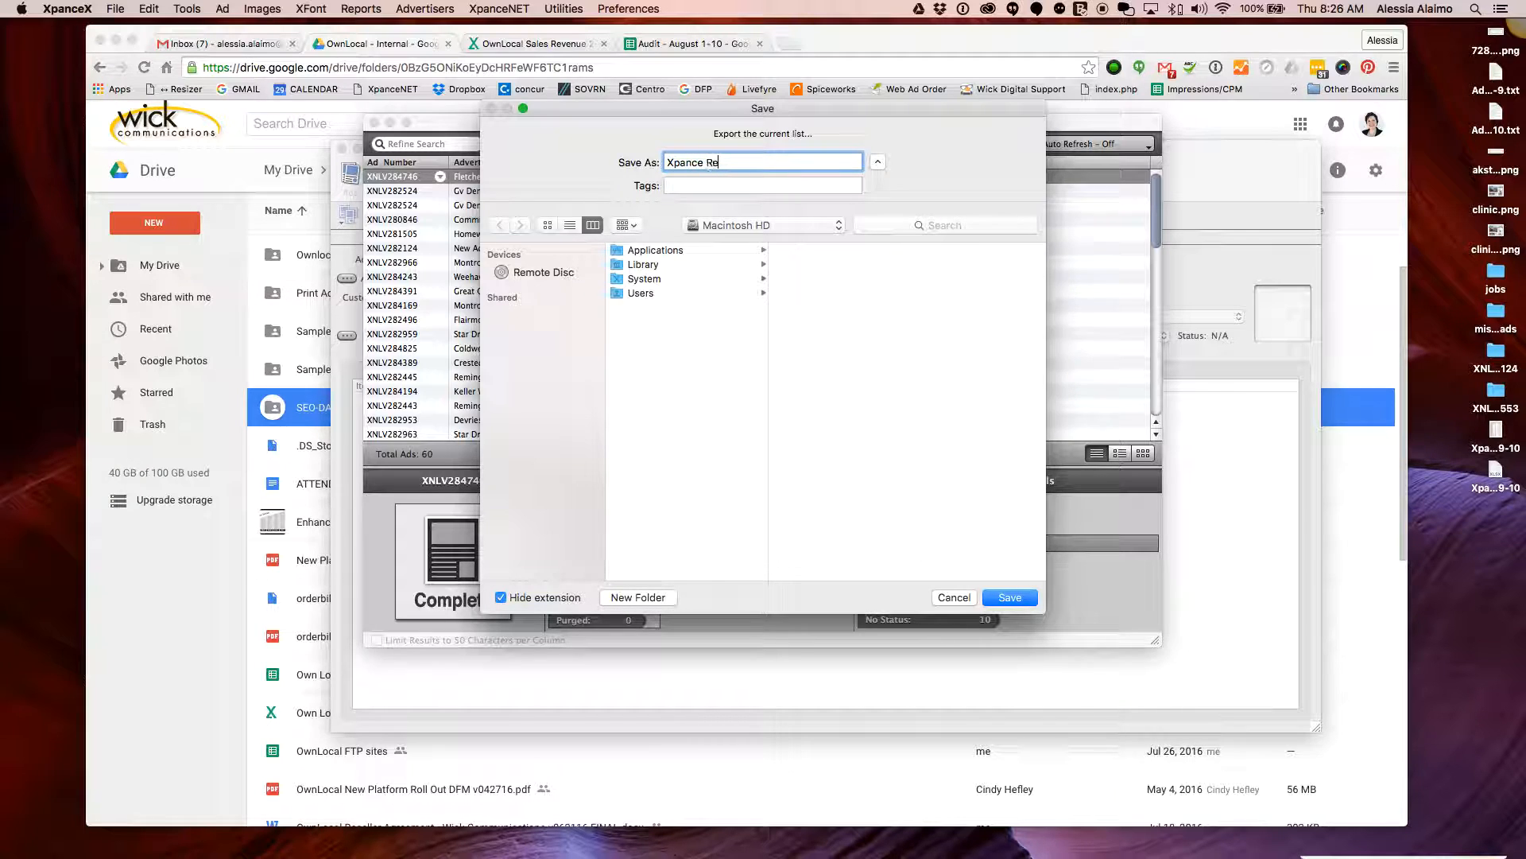
type("port August 11")
Remove the spaces to make XpanceReportAugust112016 and save it to the Desktop
left_click(741, 162)
key("BackSpace")
key("Left")
key("Left")
key("Left")
key("Left")
key("Left")
key("Left")
key("BackSpace")
left_click(772, 162)
key("BackSpace")
type("201")
left_click(762, 227)
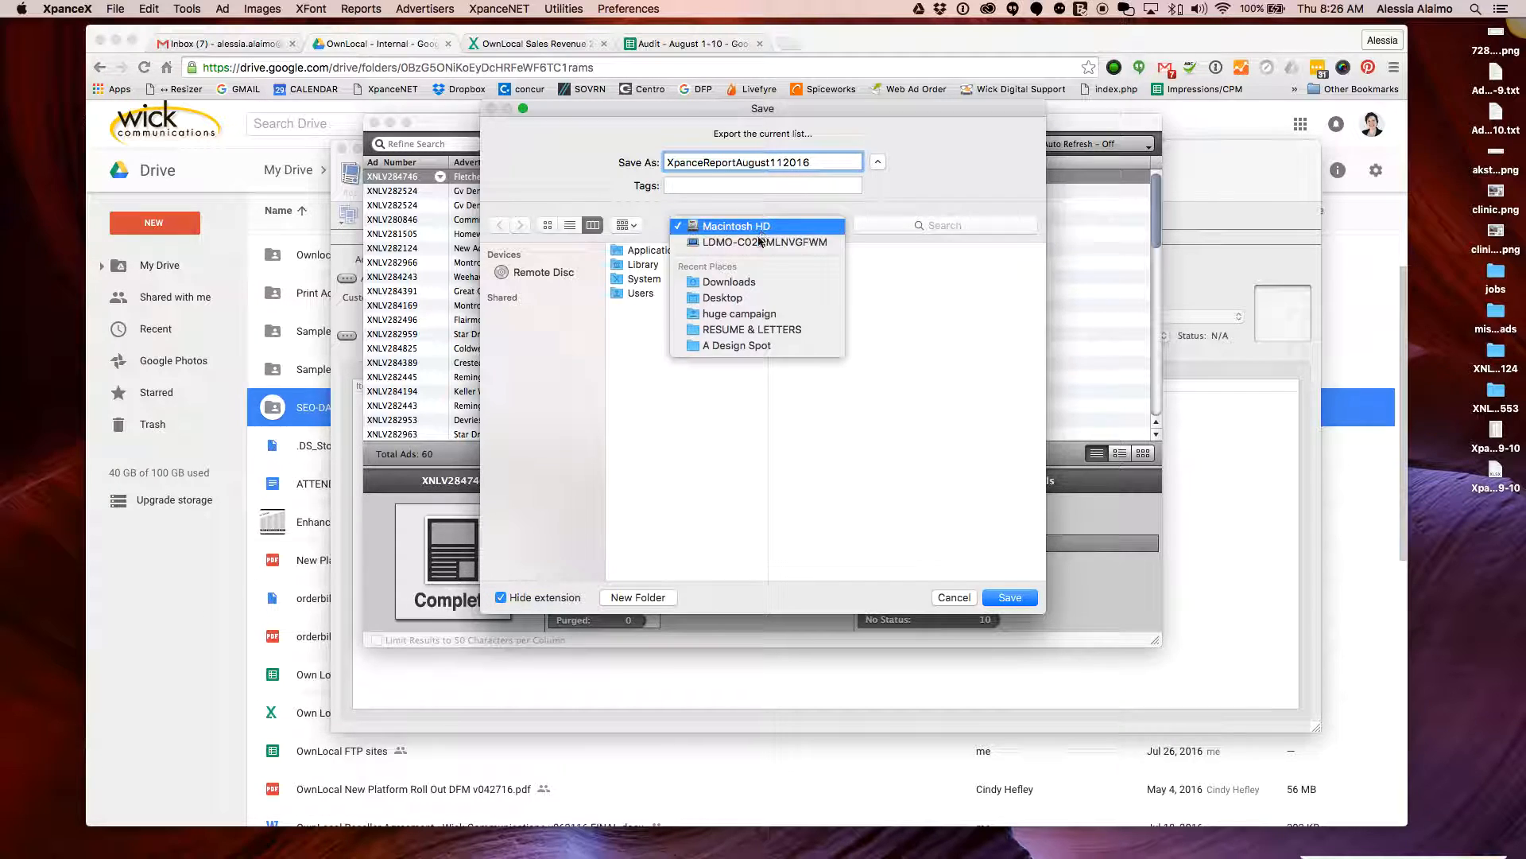
left_click(724, 297)
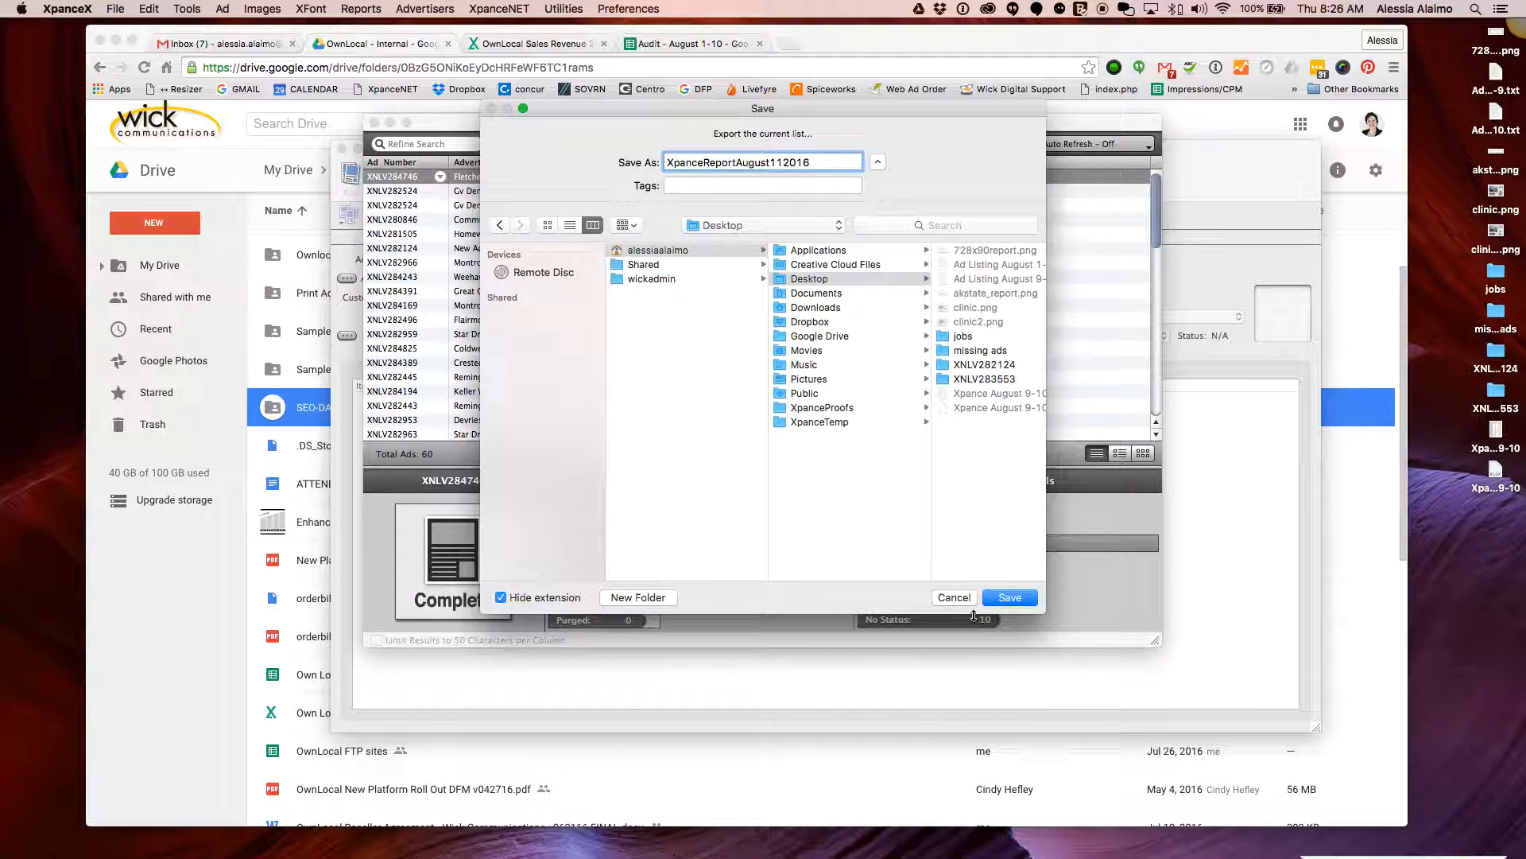
type("6")
left_click(1009, 598)
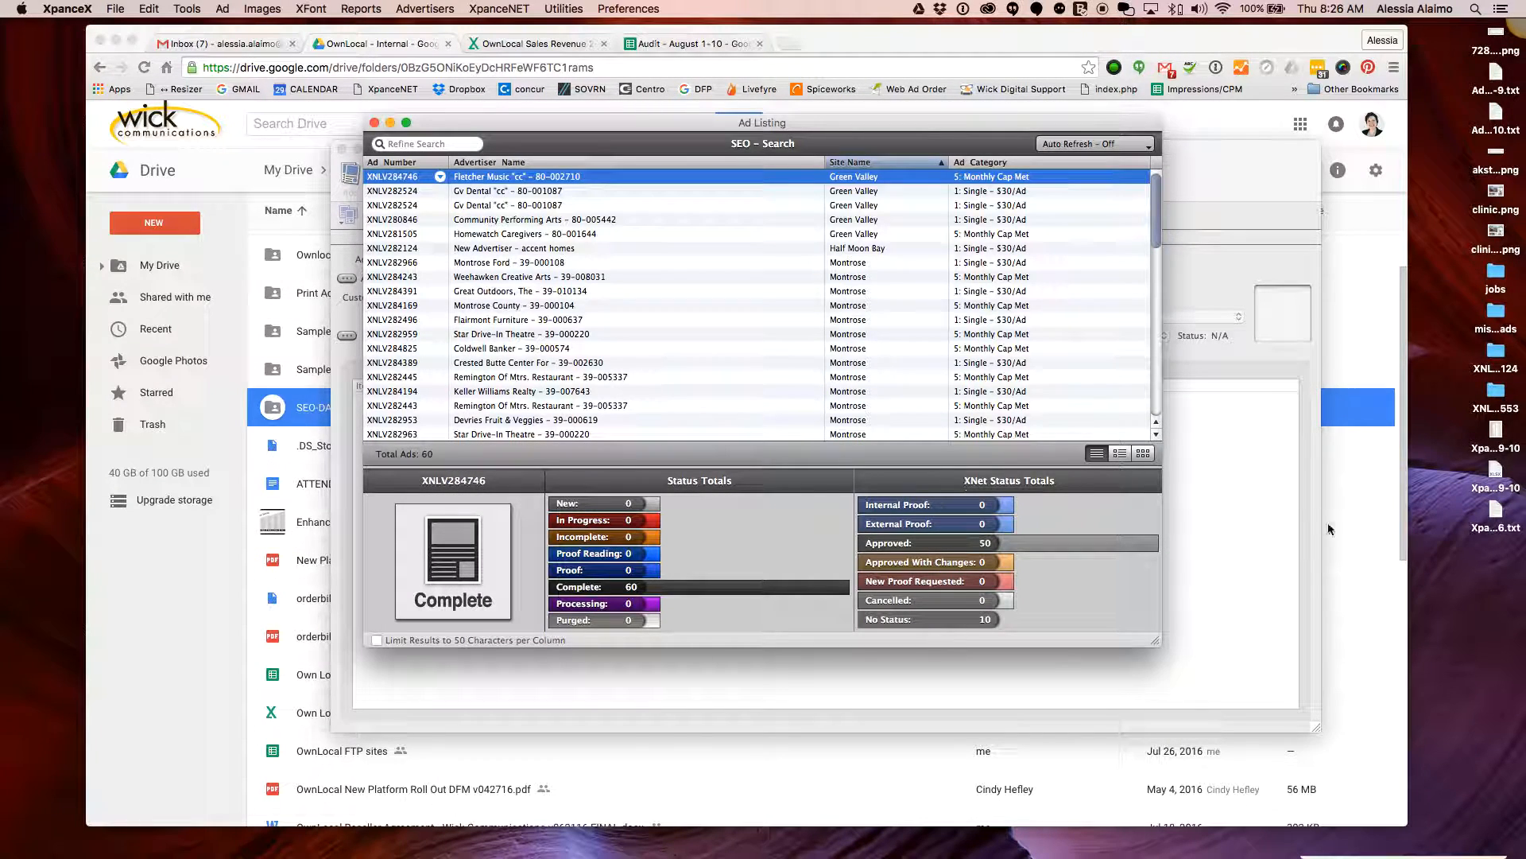
left_click_drag(688, 127, 856, 97)
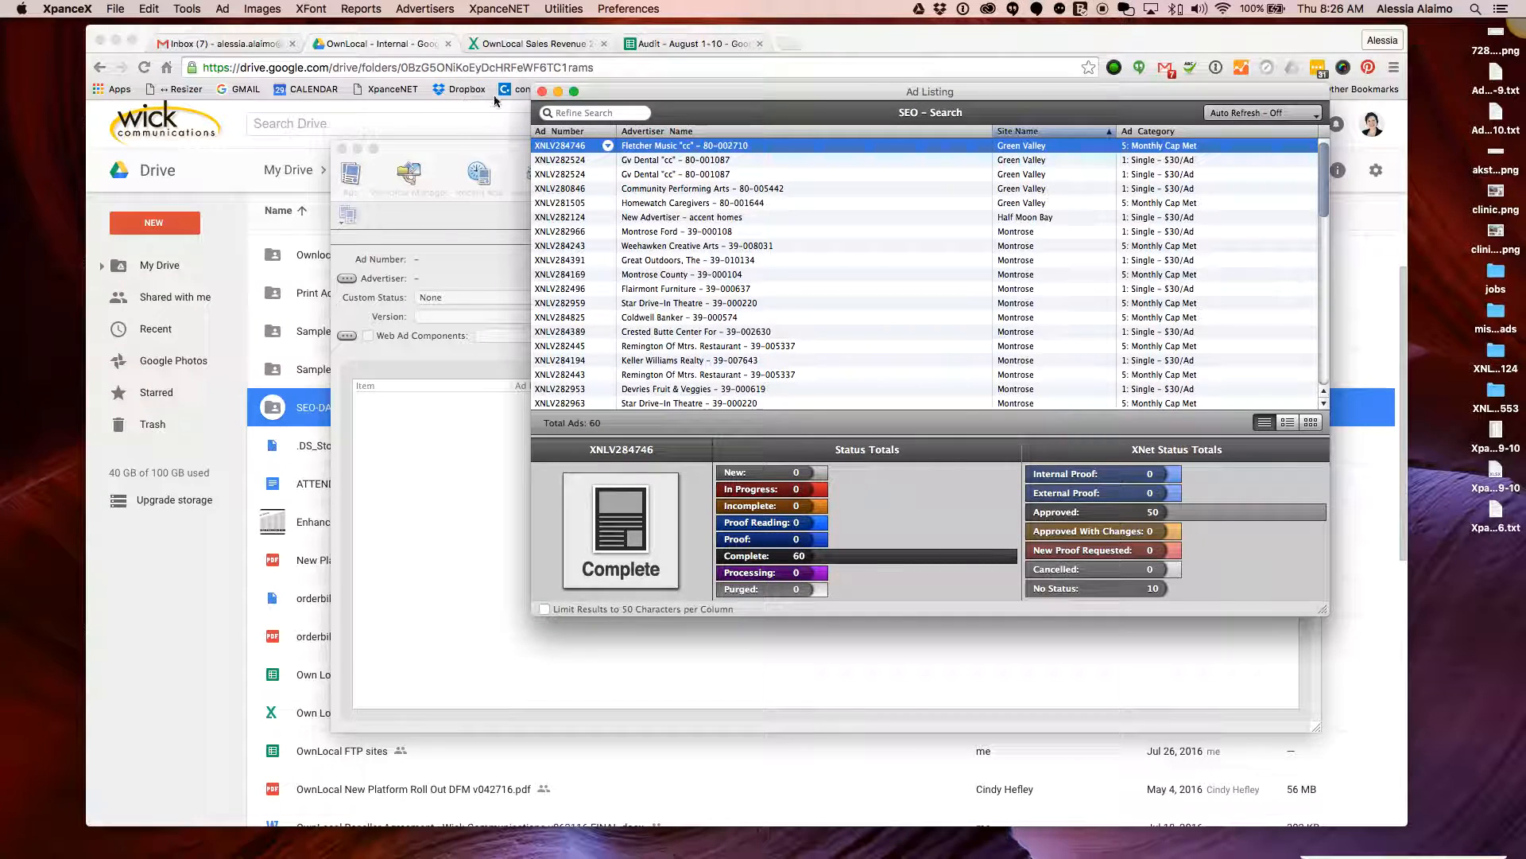
left_click(540, 94)
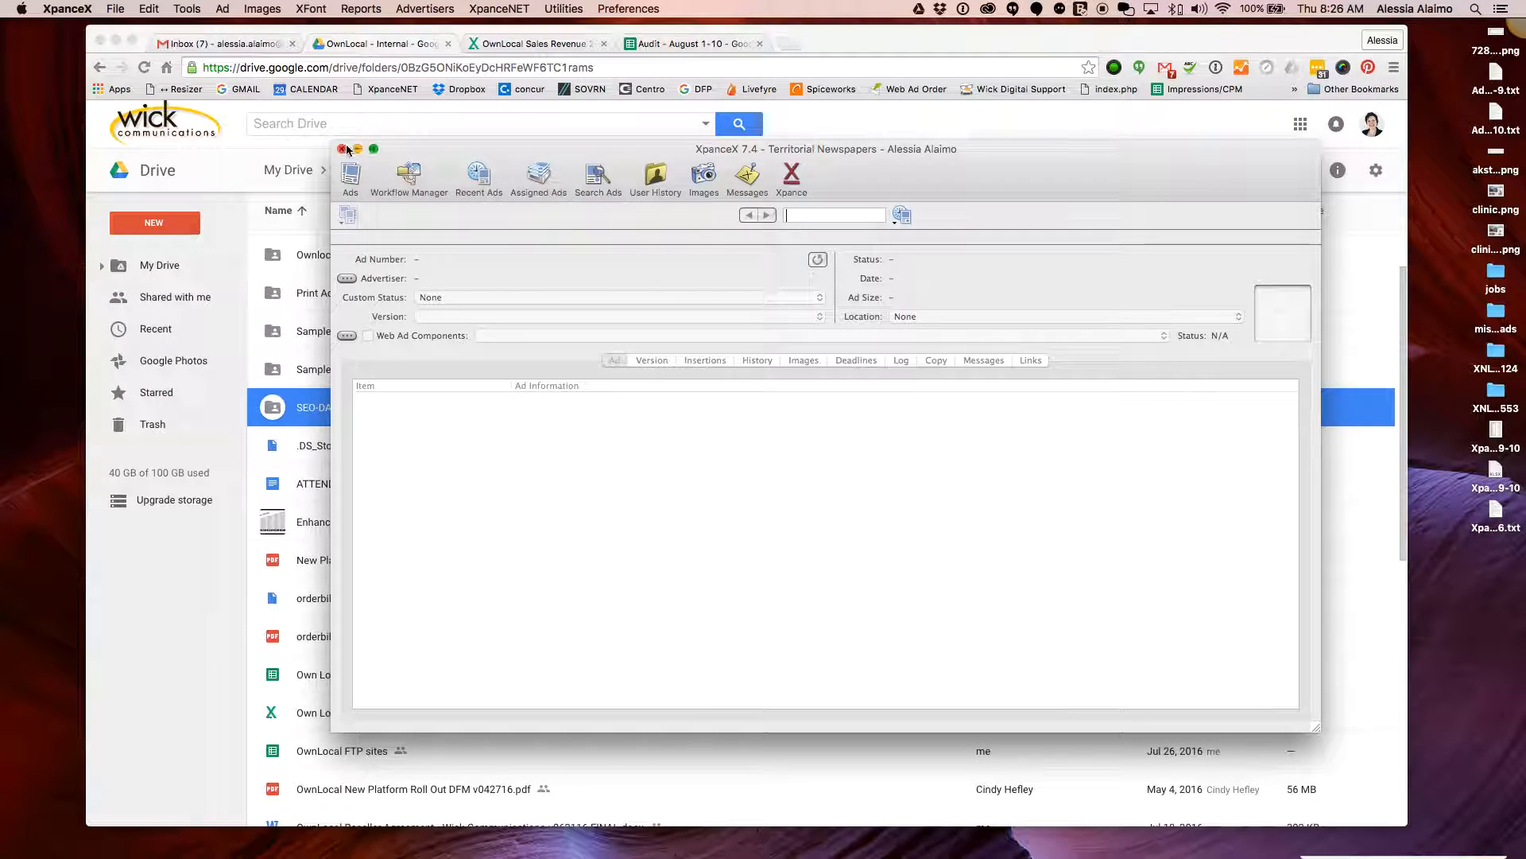
key("super+m")
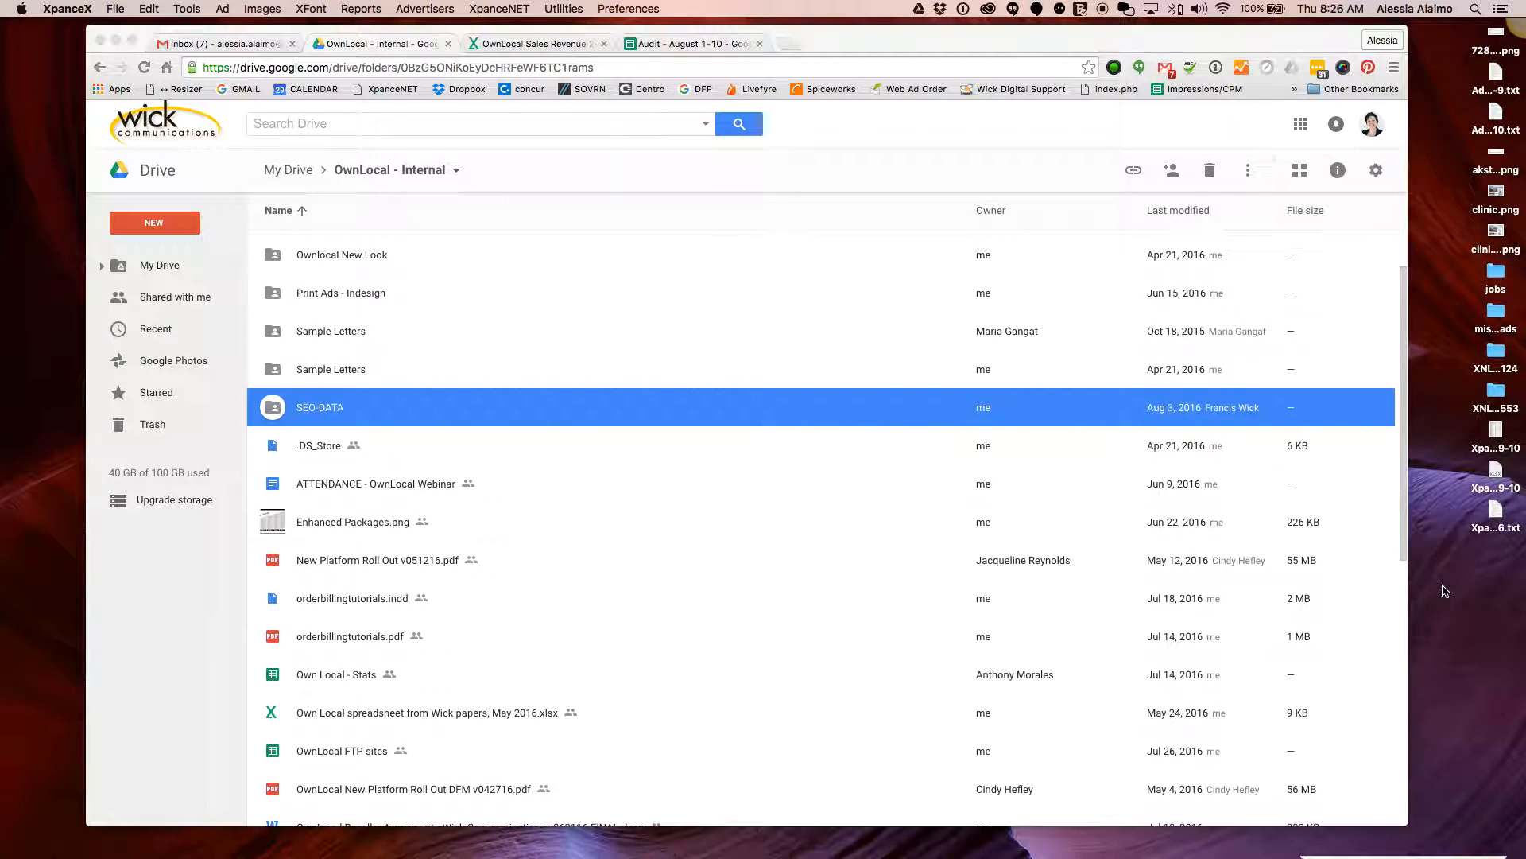
mouse_move(985, 842)
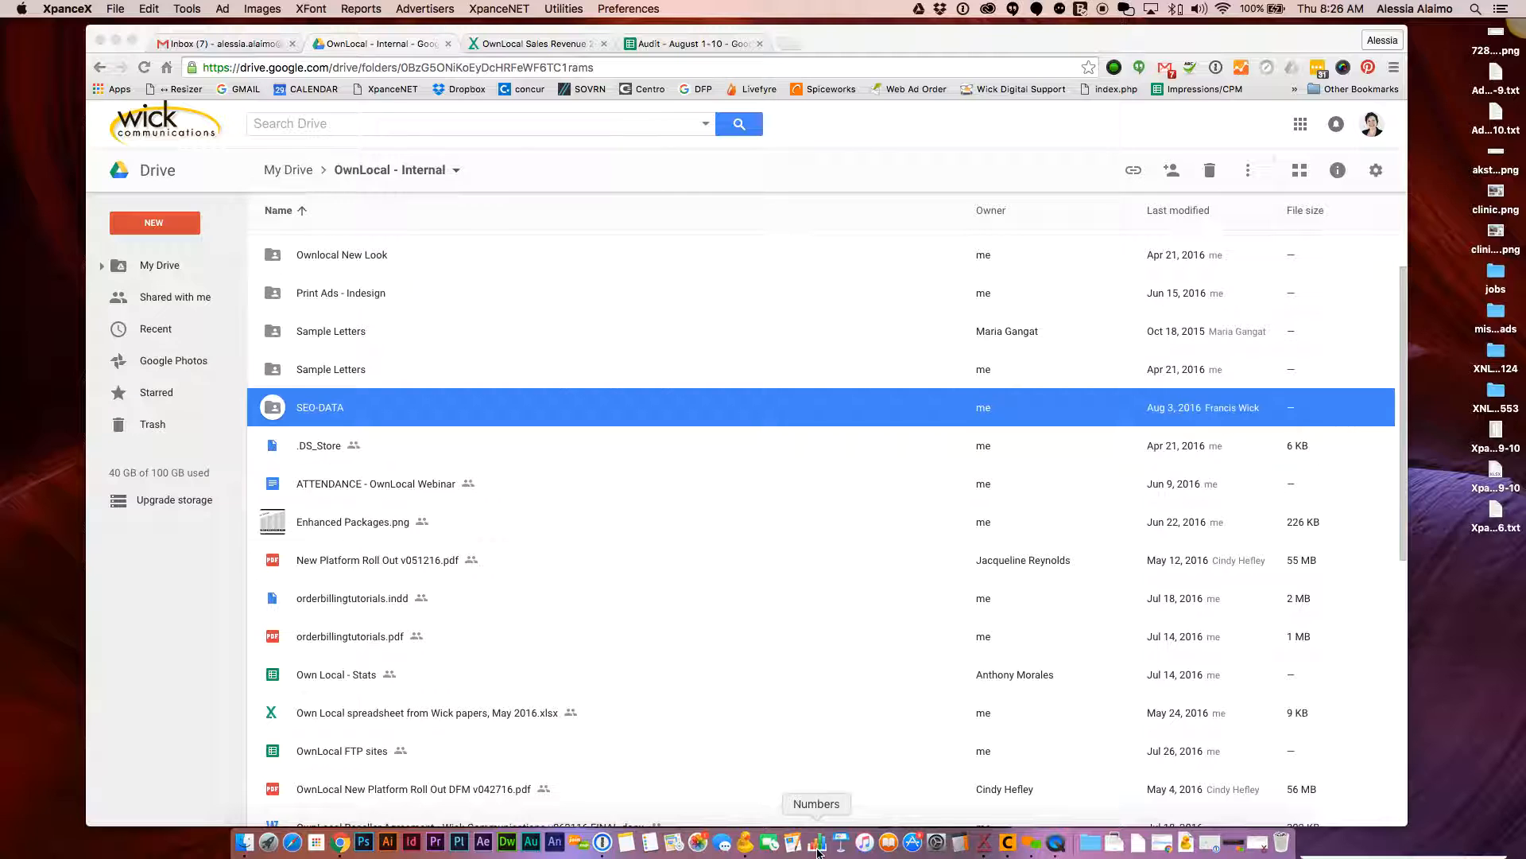
left_click(1459, 592)
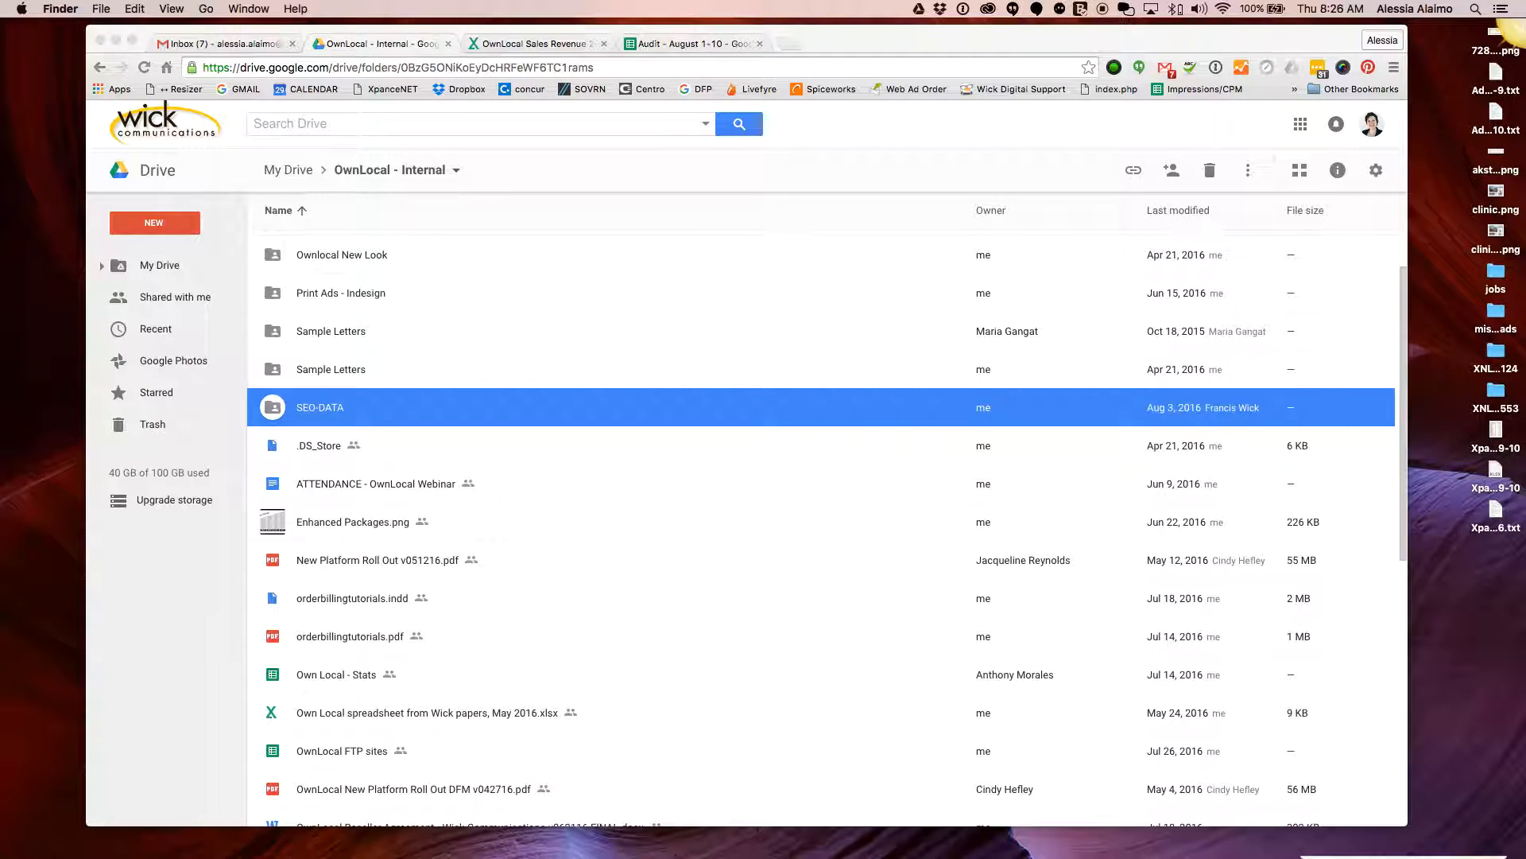
left_click_drag(1520, 23, 1525, 460)
left_click(1461, 223)
left_click_drag(1457, 37, 1502, 512)
left_click(1483, 547)
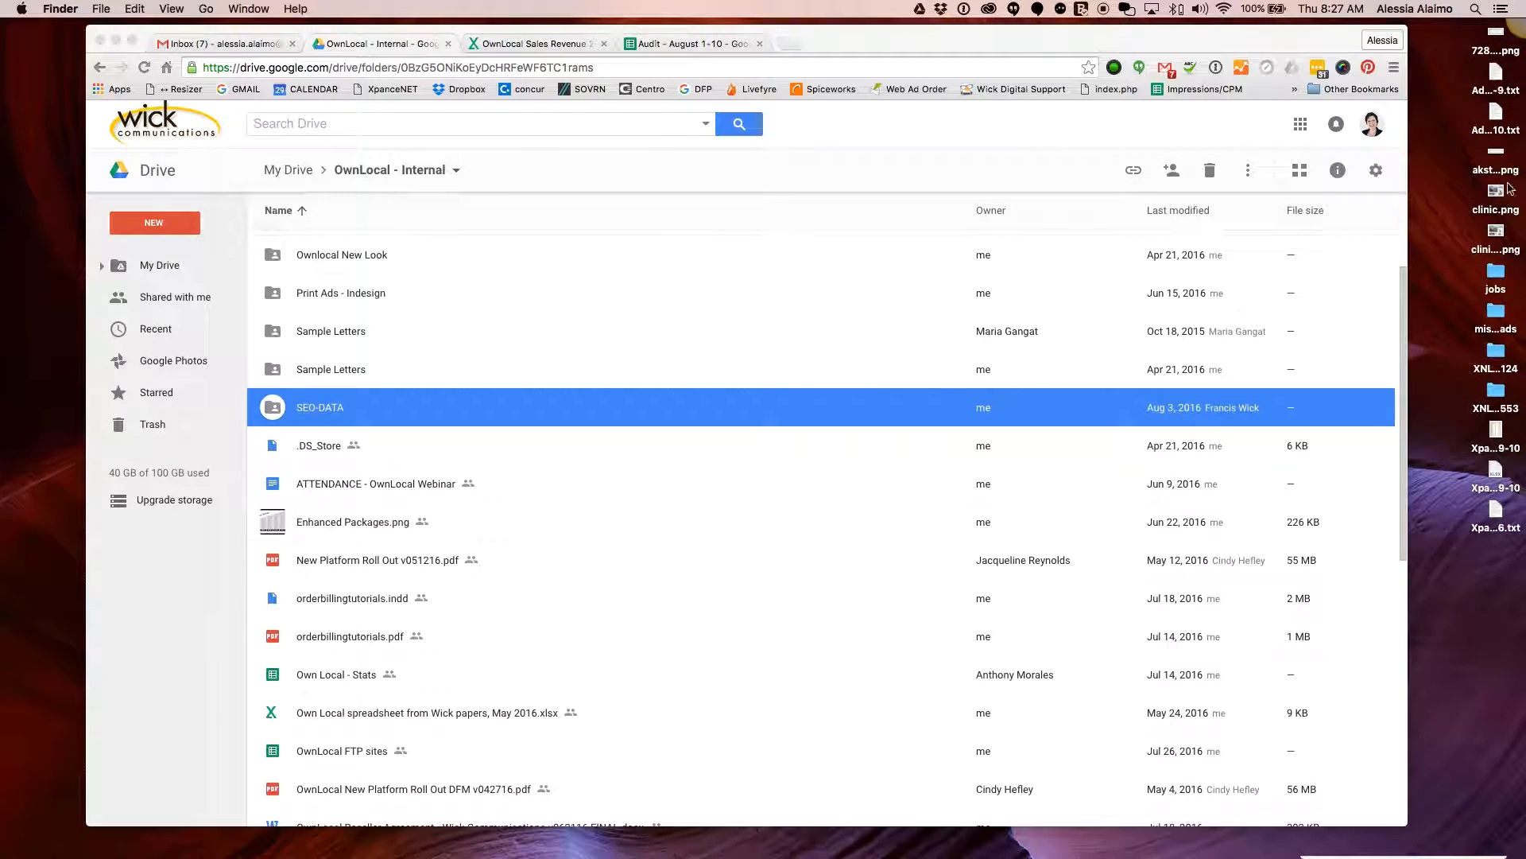
left_click(1496, 117)
key("space")
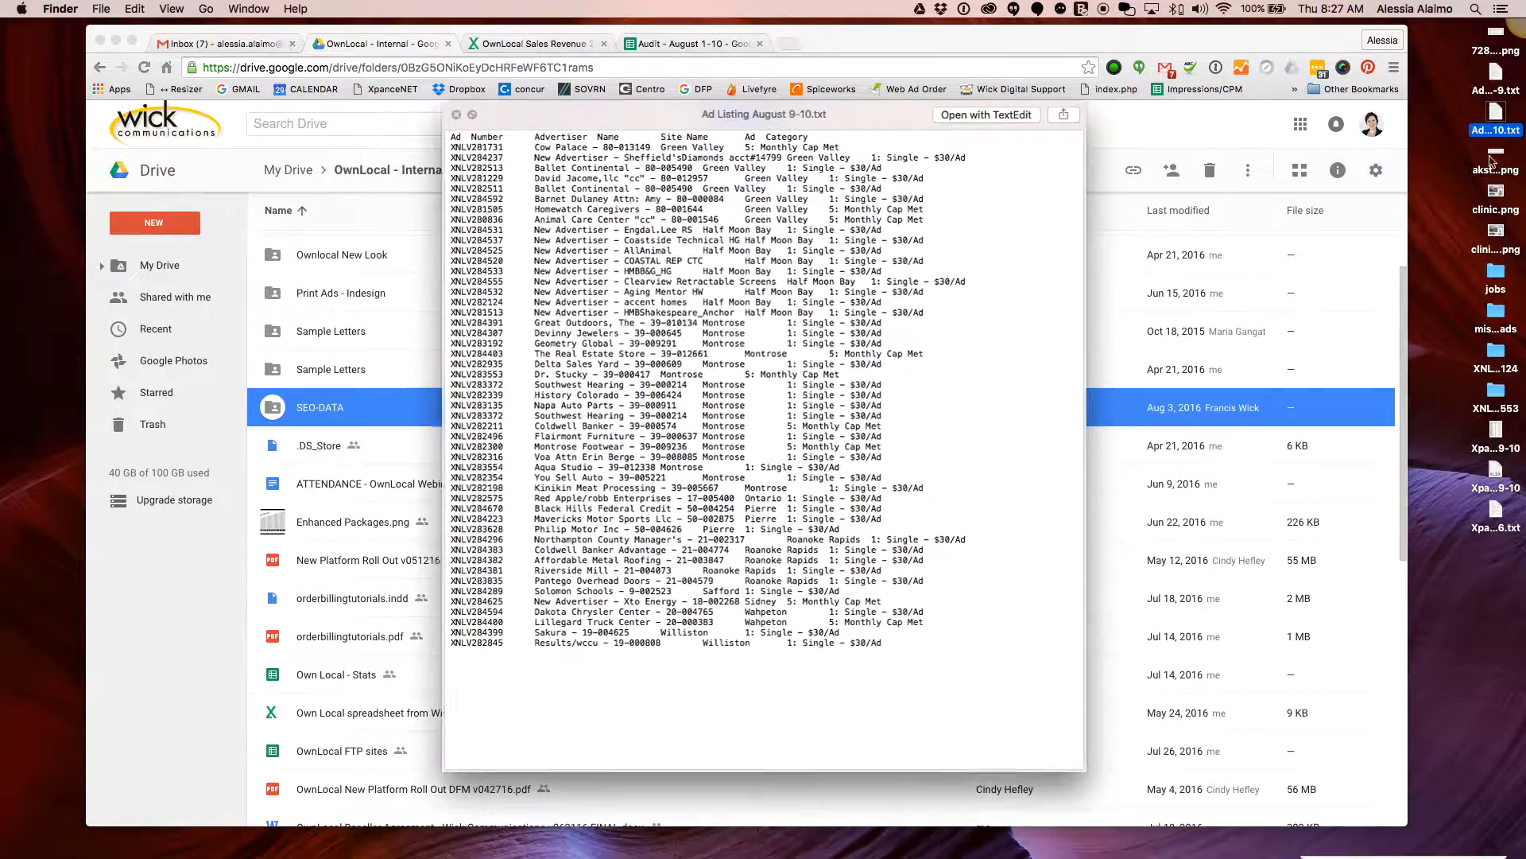
key("space")
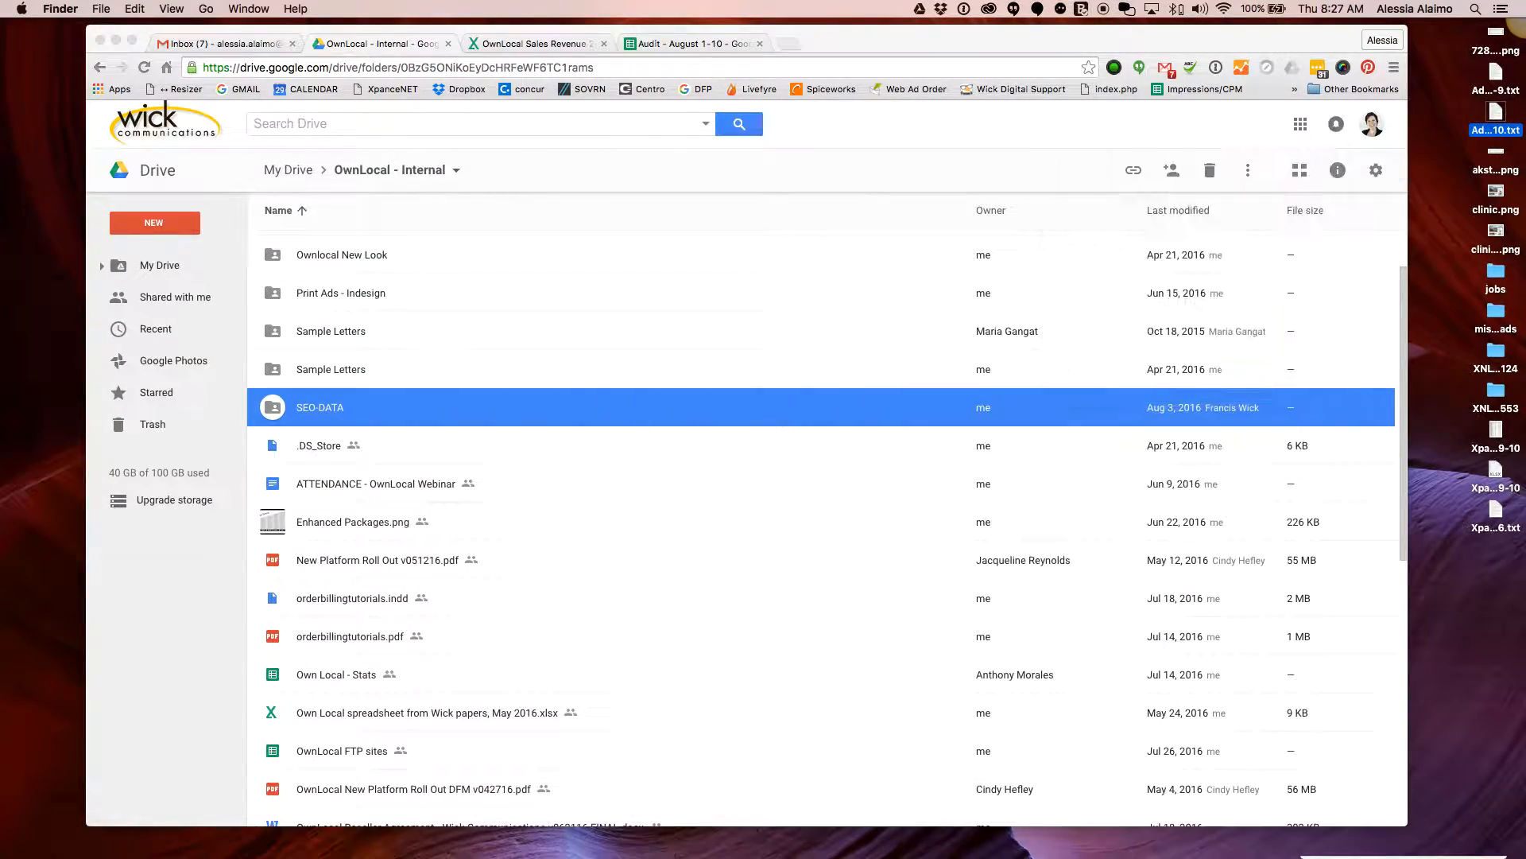
left_click(1494, 89)
key("space")
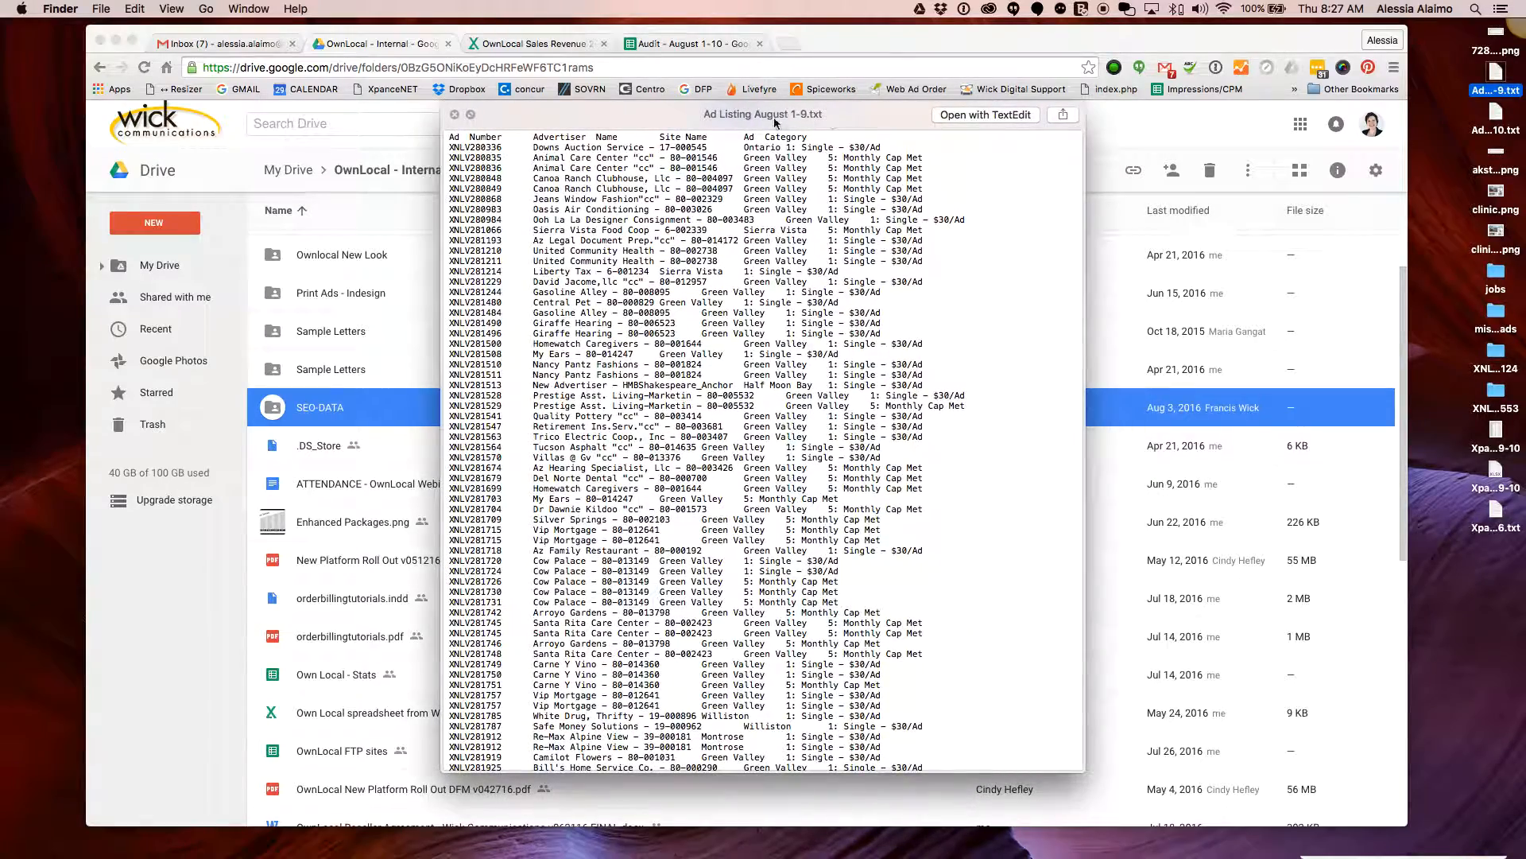
key("space")
left_click(1496, 436)
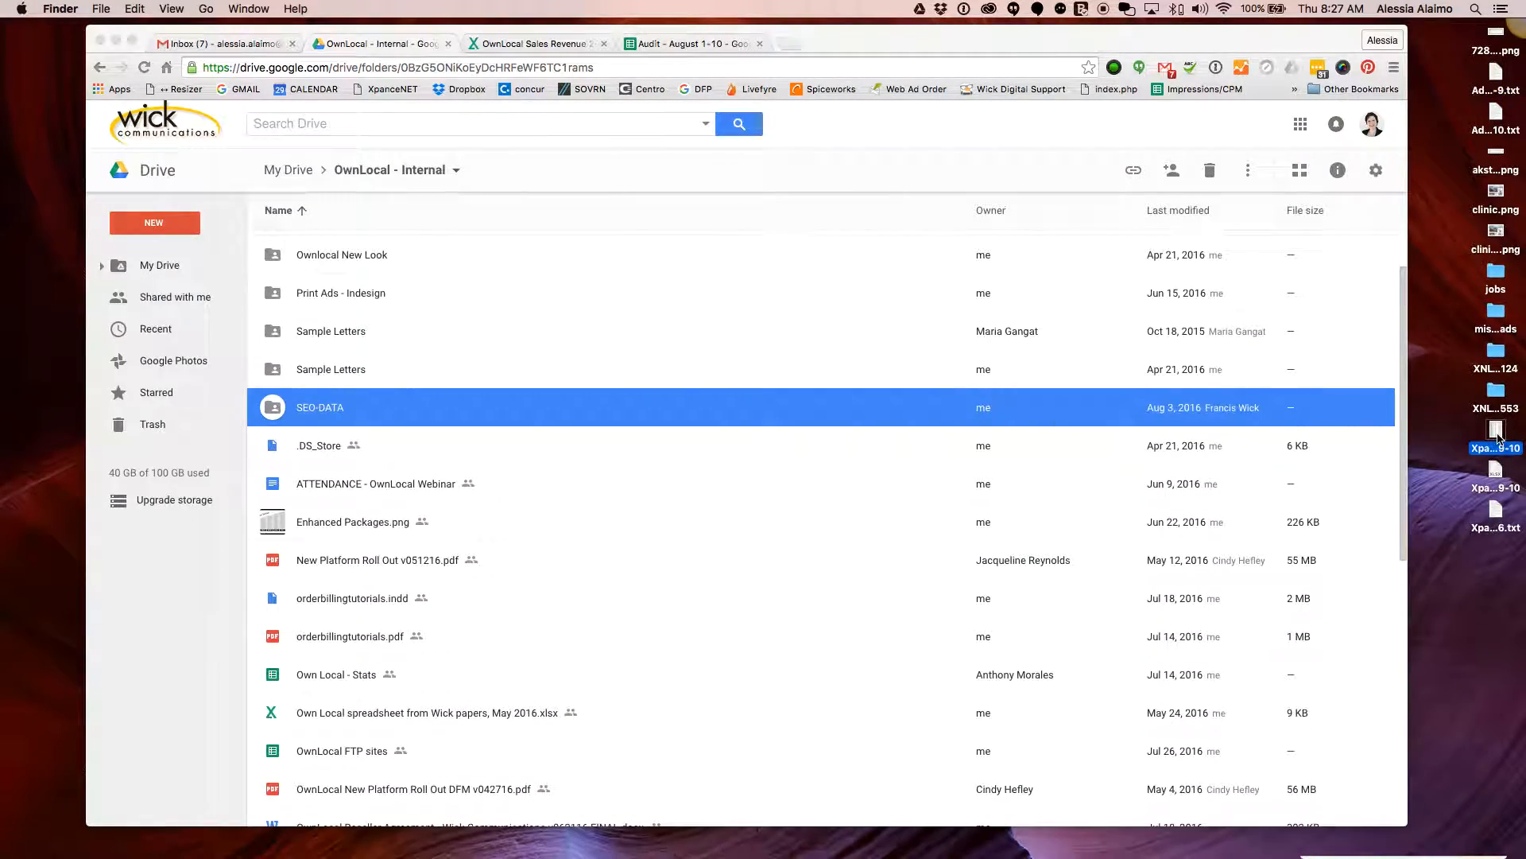
key("space")
key("space")
left_click(1498, 477)
key("space")
key("space")
left_click(1496, 517)
key("space")
key("space")
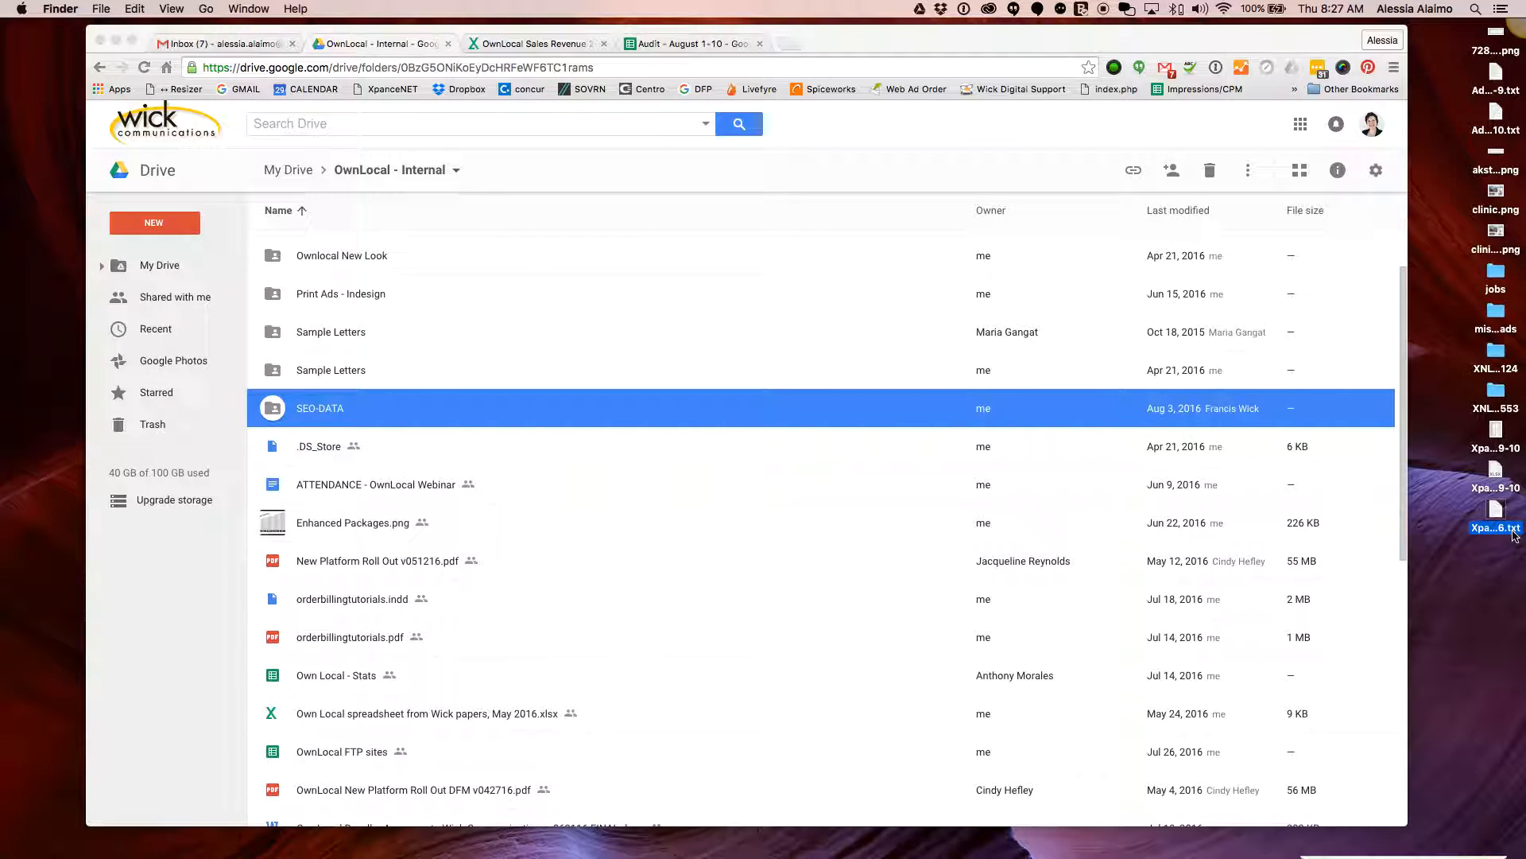
mouse_move(872, 851)
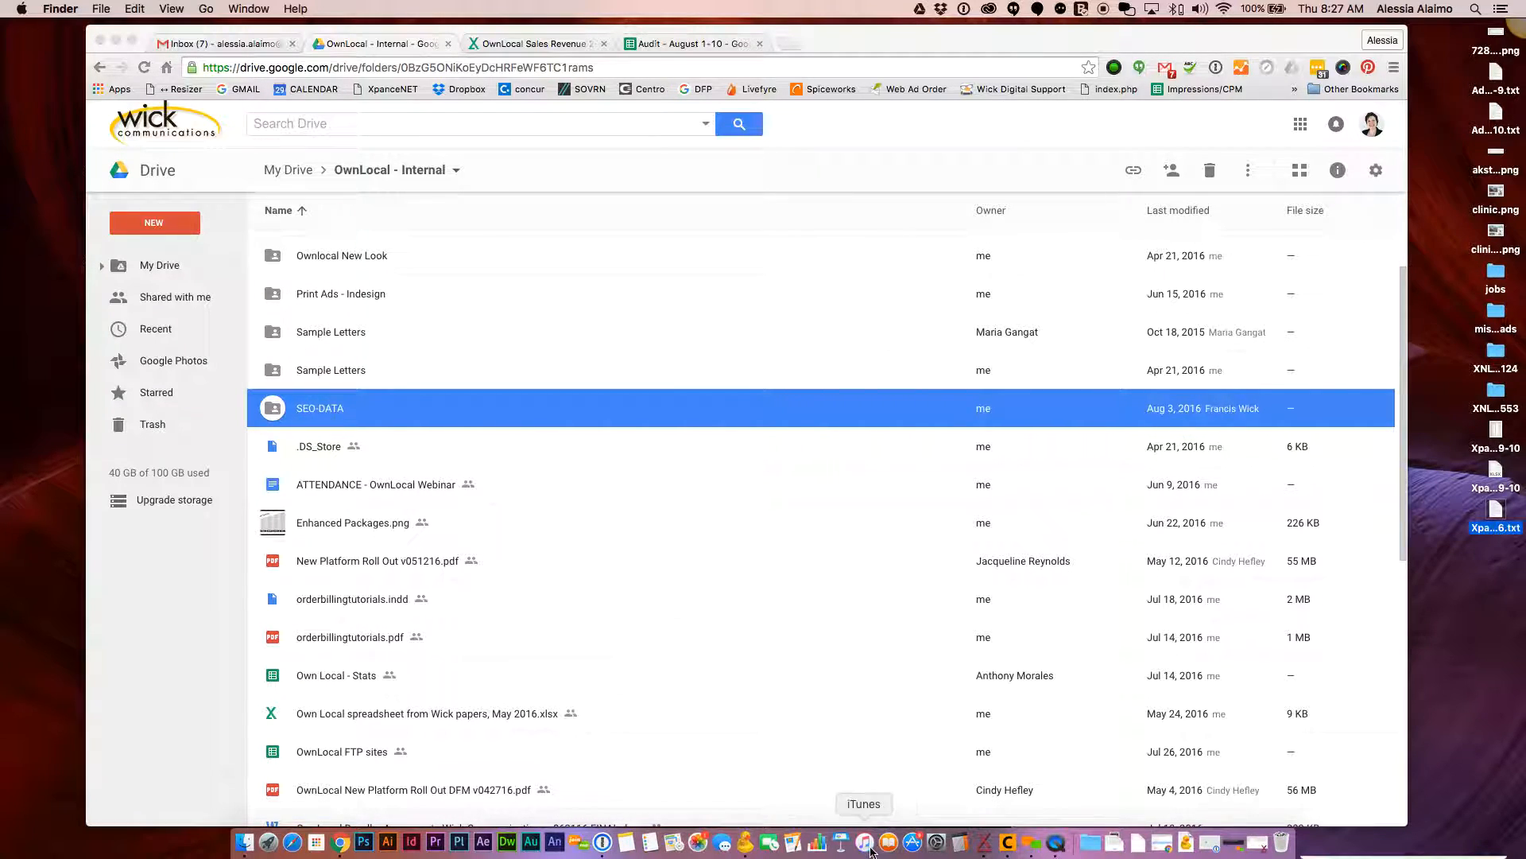
Launch Numbers and open XpanceReportAugust112016.txt as a table
left_click(820, 851)
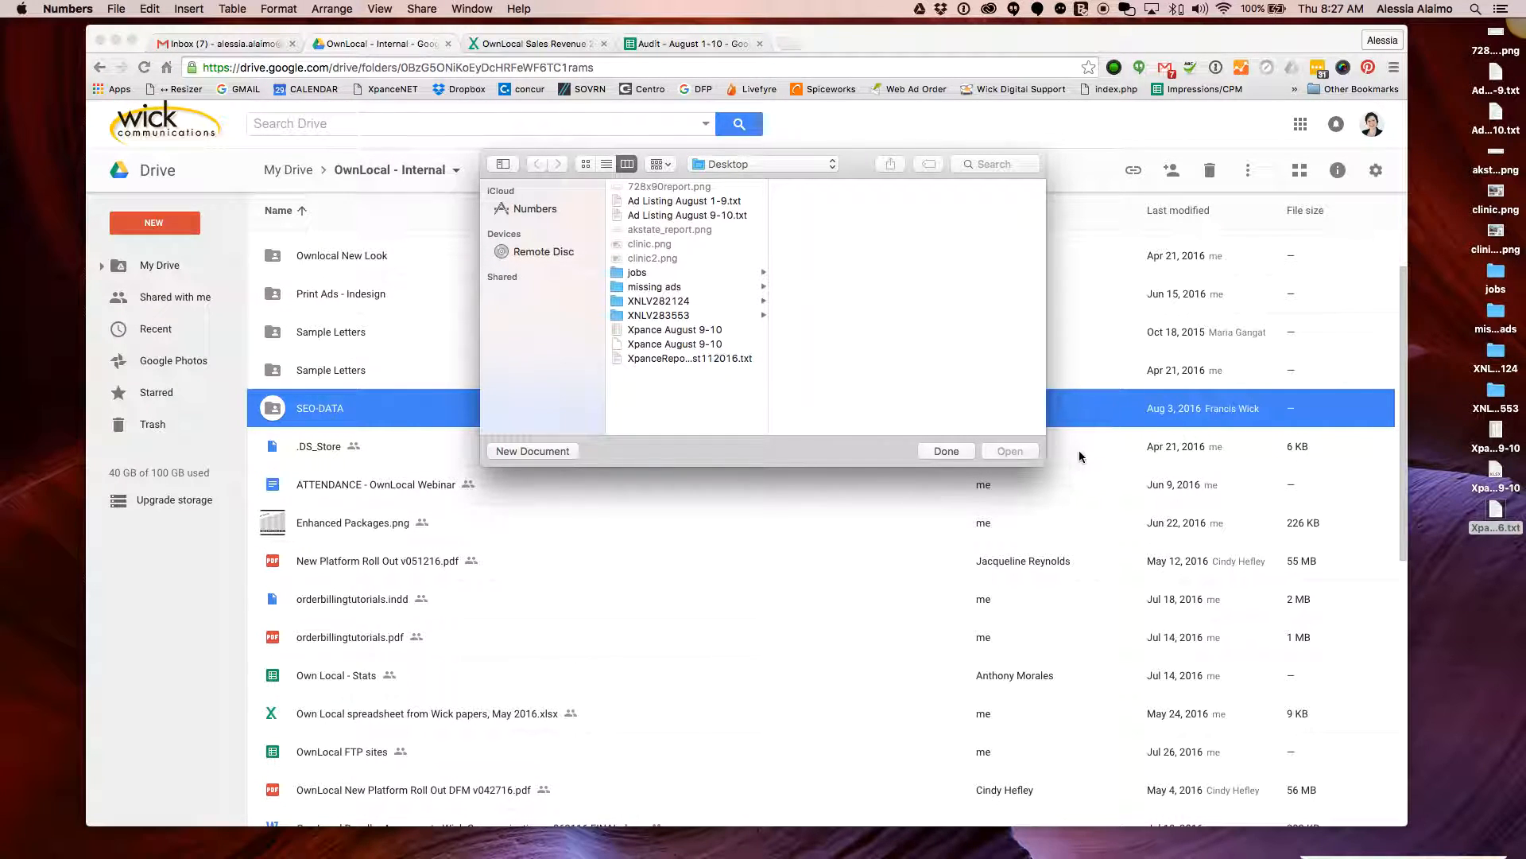
left_click(698, 357)
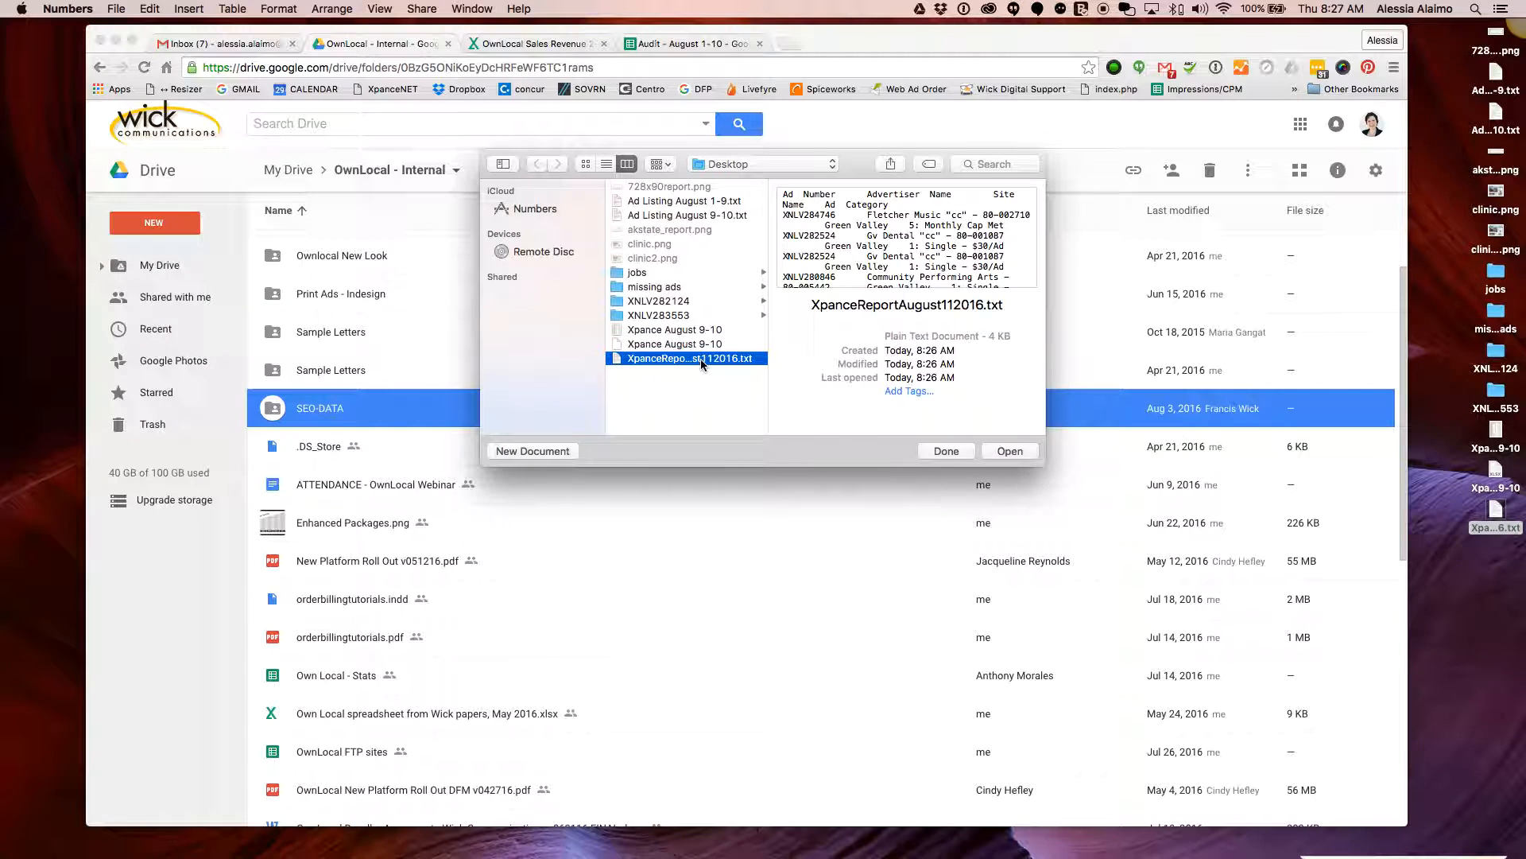
left_click(1003, 453)
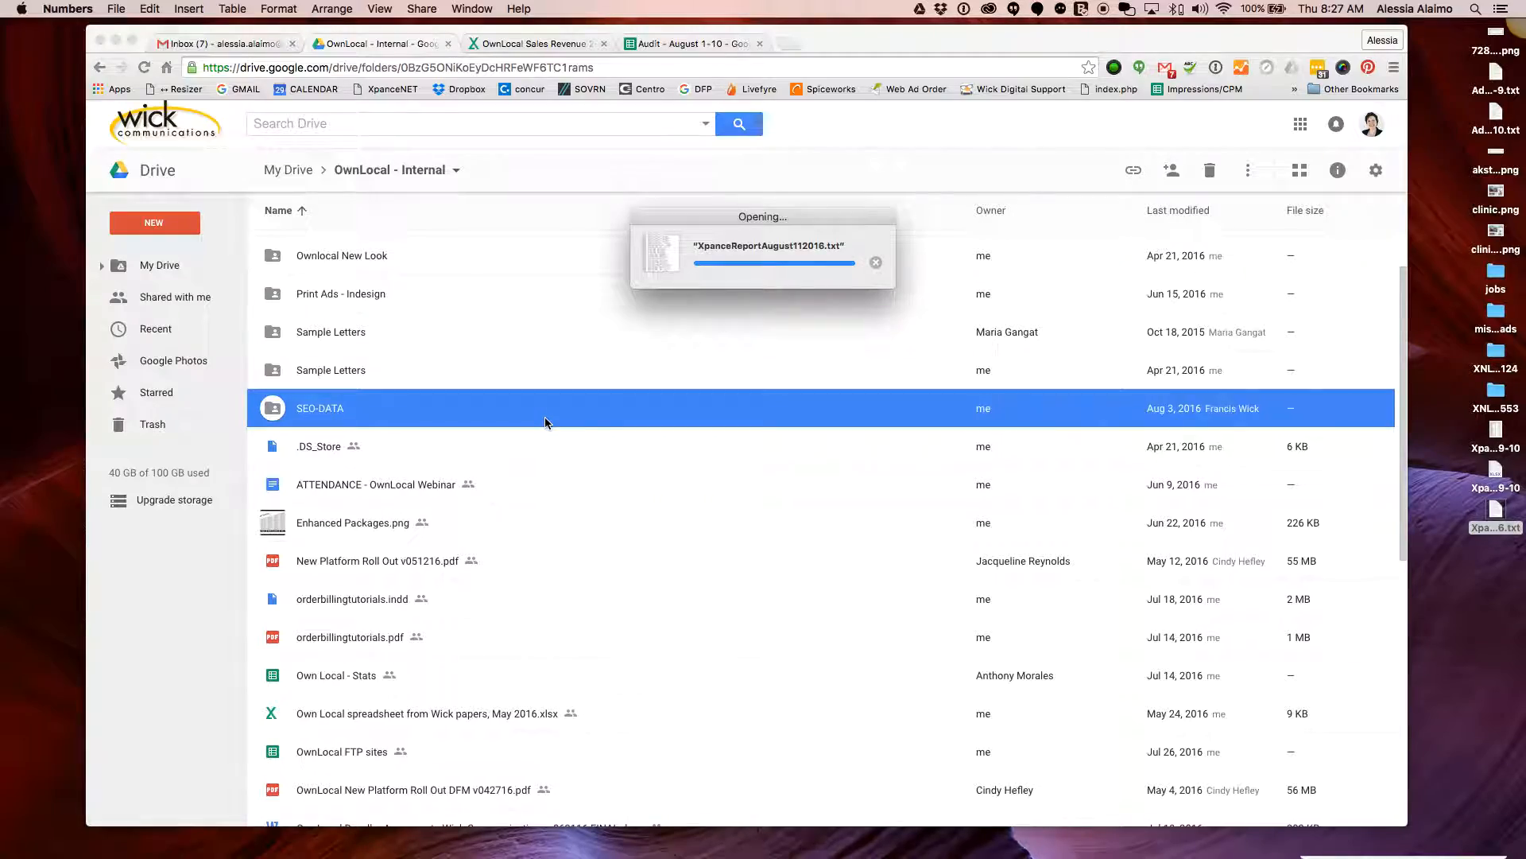
Scroll through Table 1, move the Numbers window left, and bring the Drive window forward
scroll(547, 421, "down", 3)
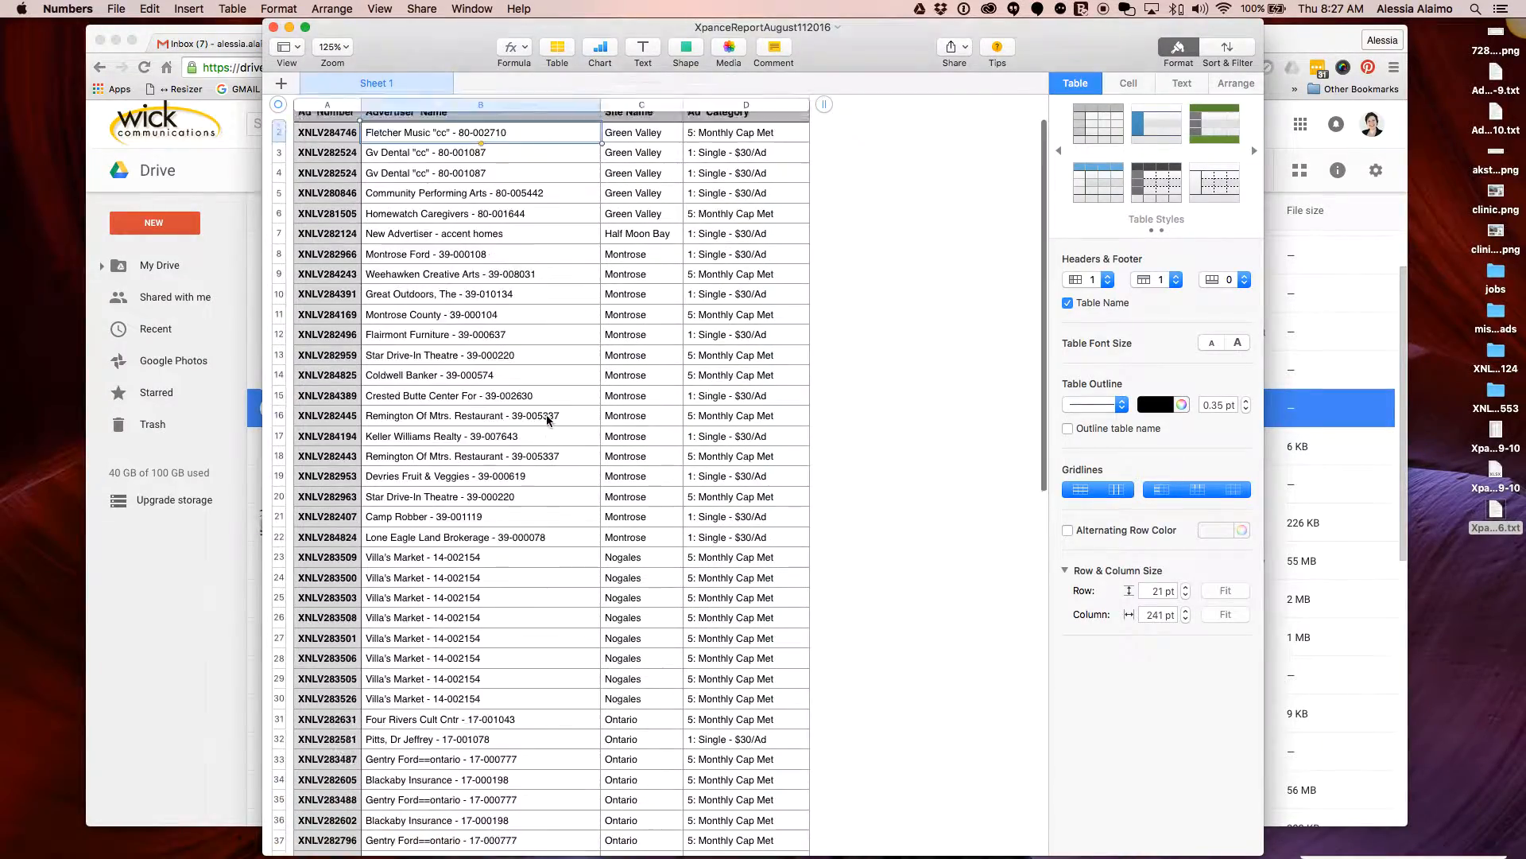
scroll(547, 421, "down", 10)
scroll(547, 420, "up", 10)
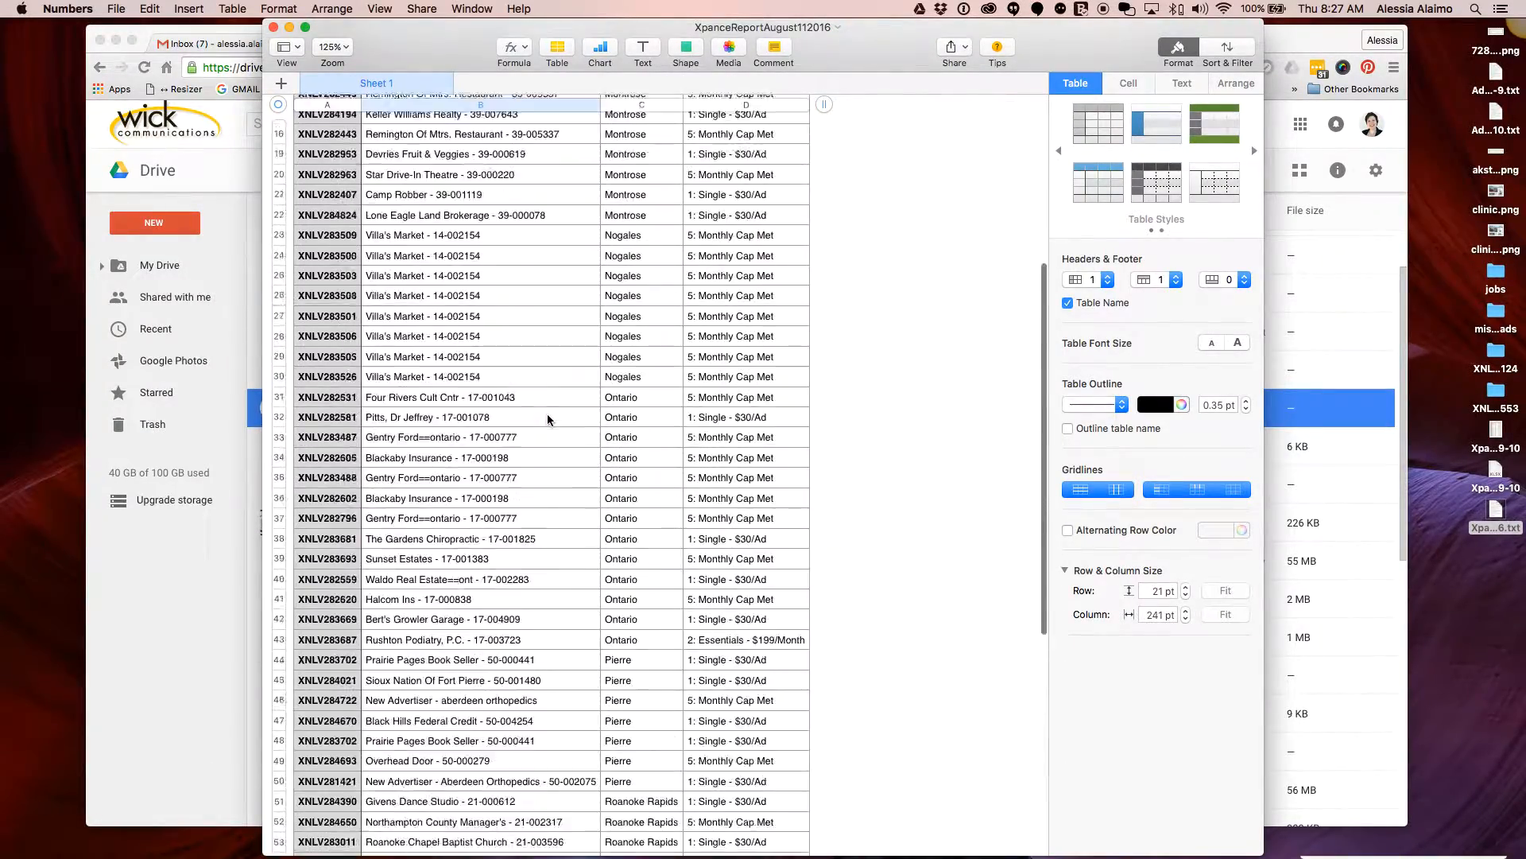
scroll(547, 420, "up", 3)
left_click_drag(730, 27, 476, 10)
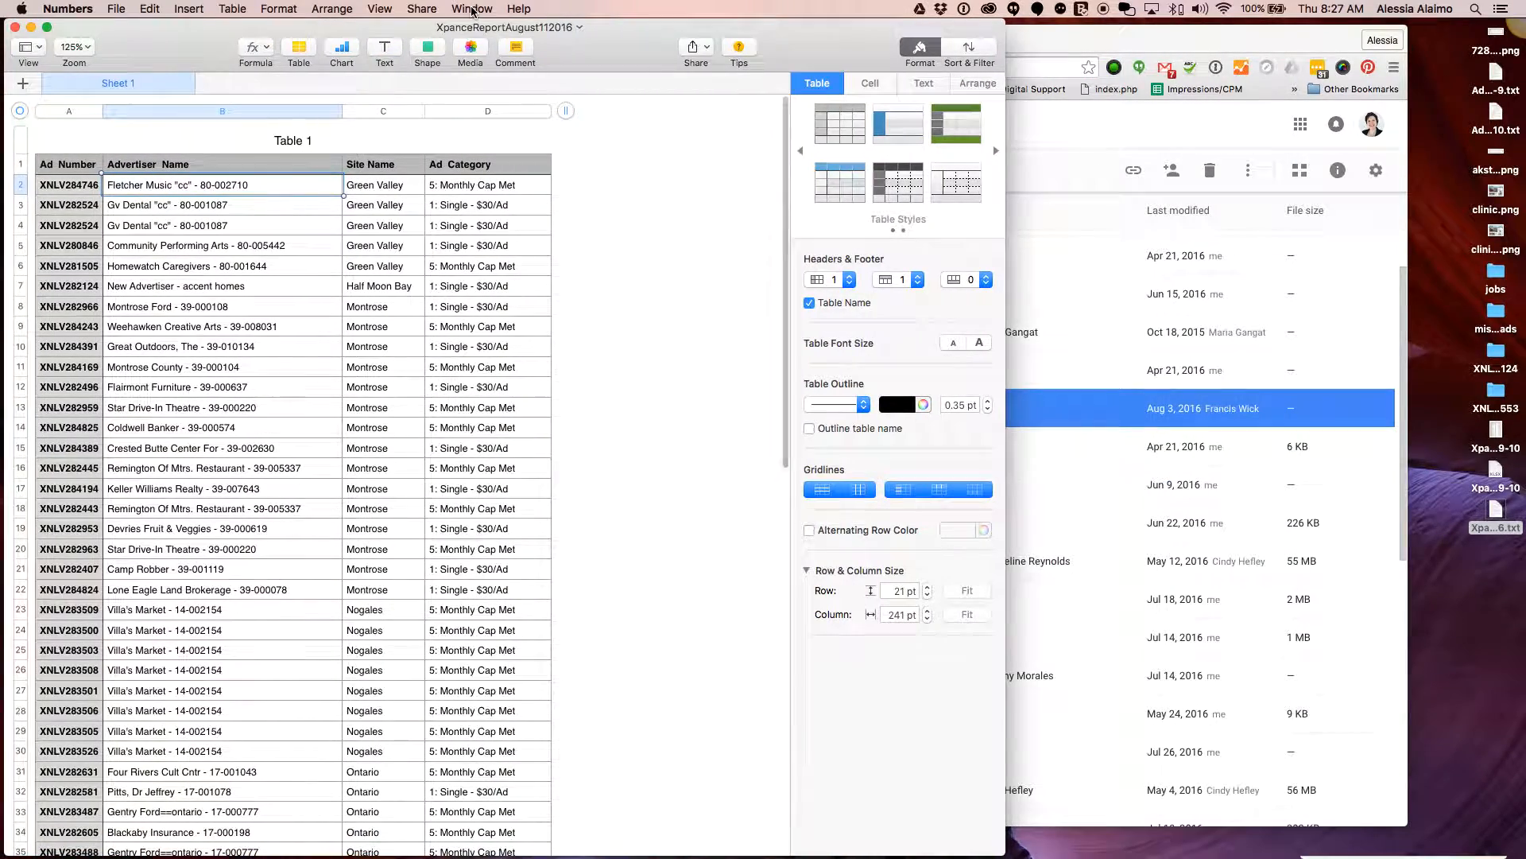
left_click_drag(1040, 46, 1085, 51)
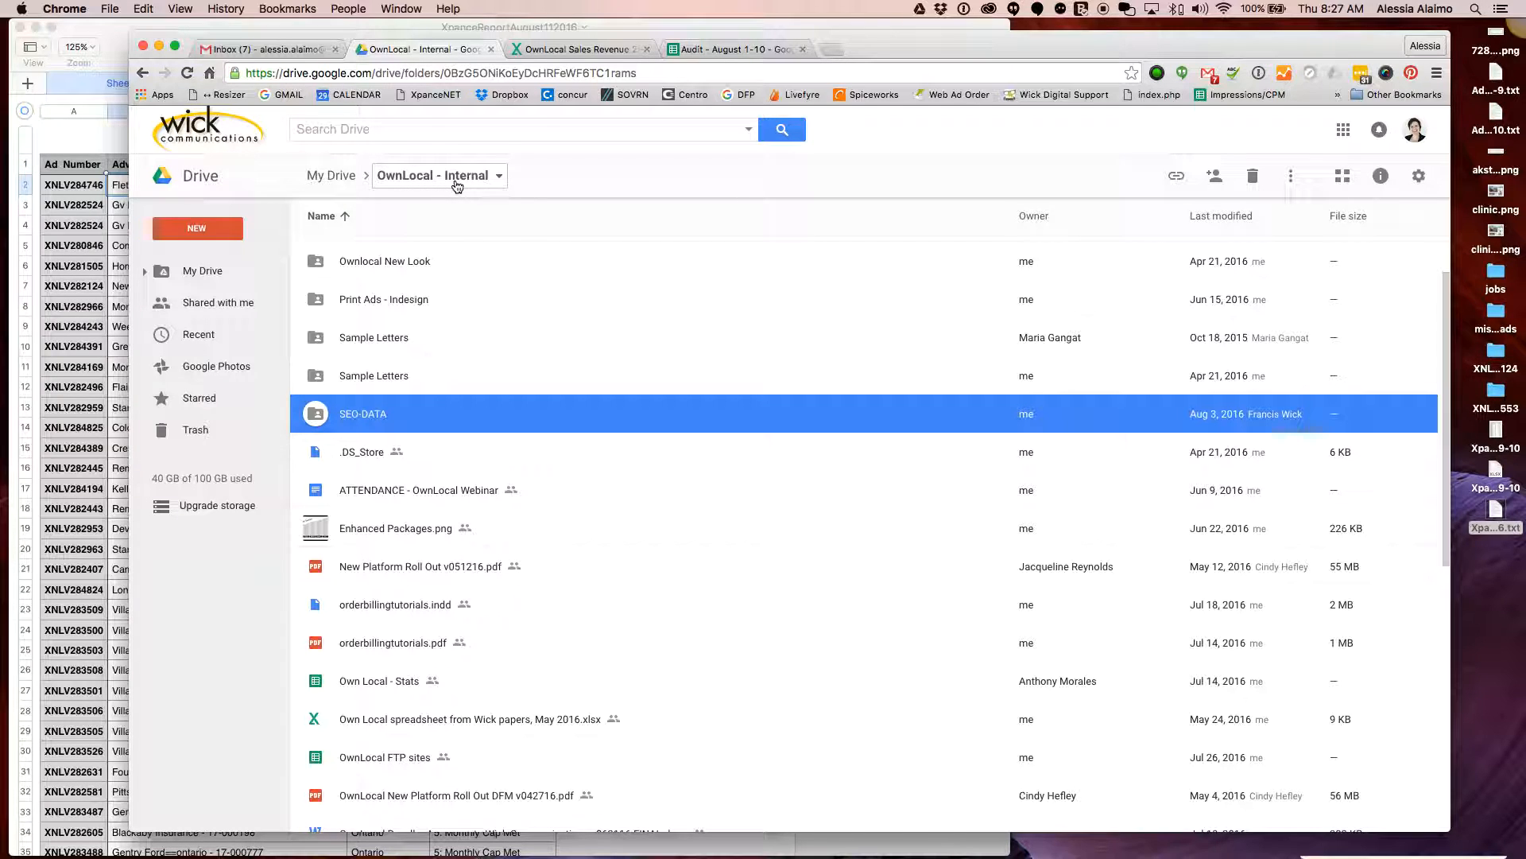
Inside SEO-DATA, create a new folder named 8-11-2016
double_click(364, 415)
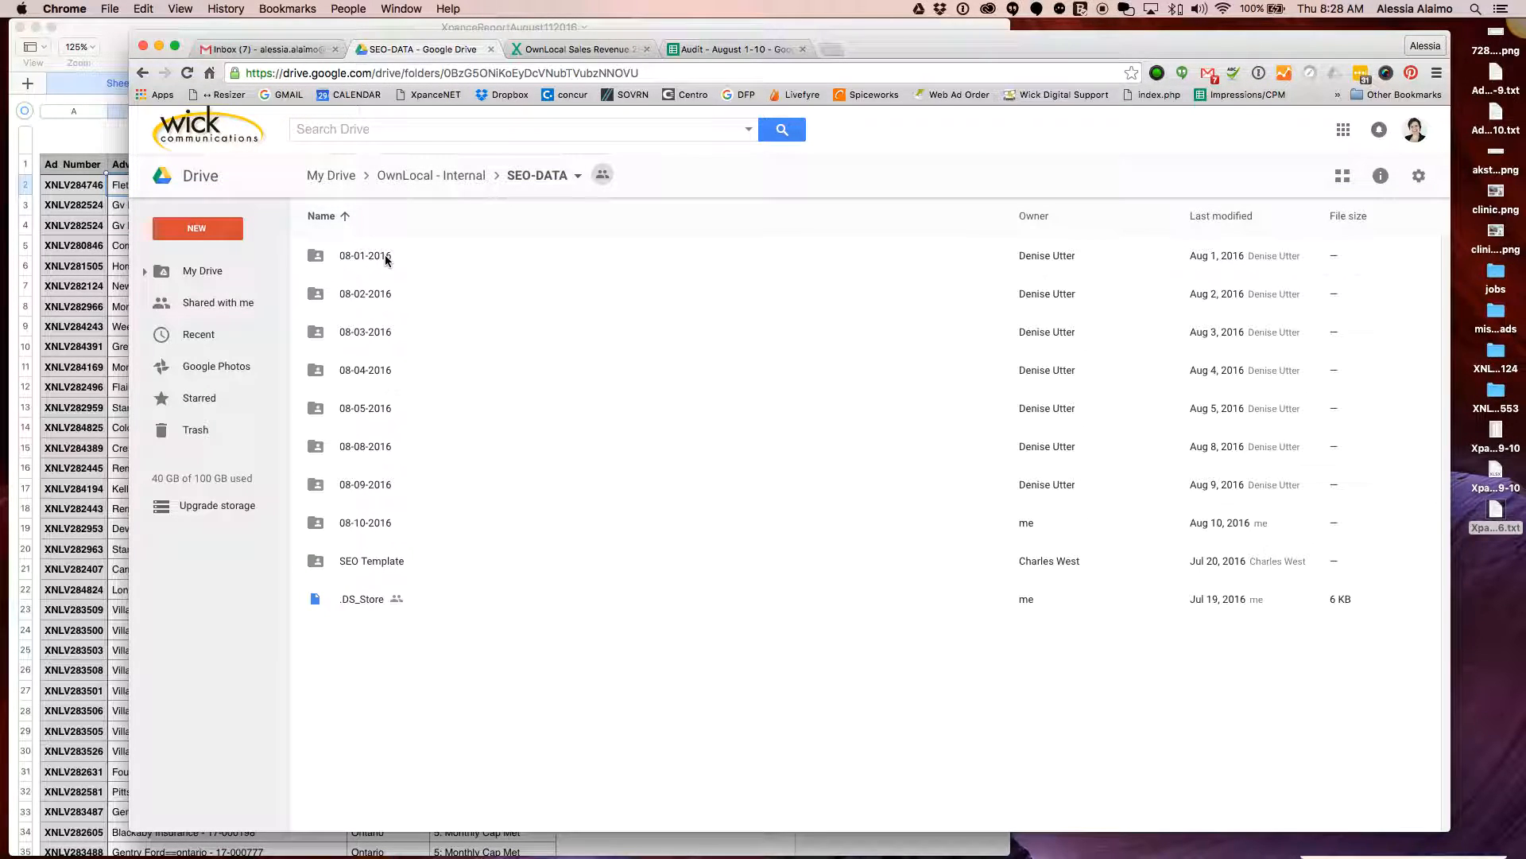
right_click(523, 670)
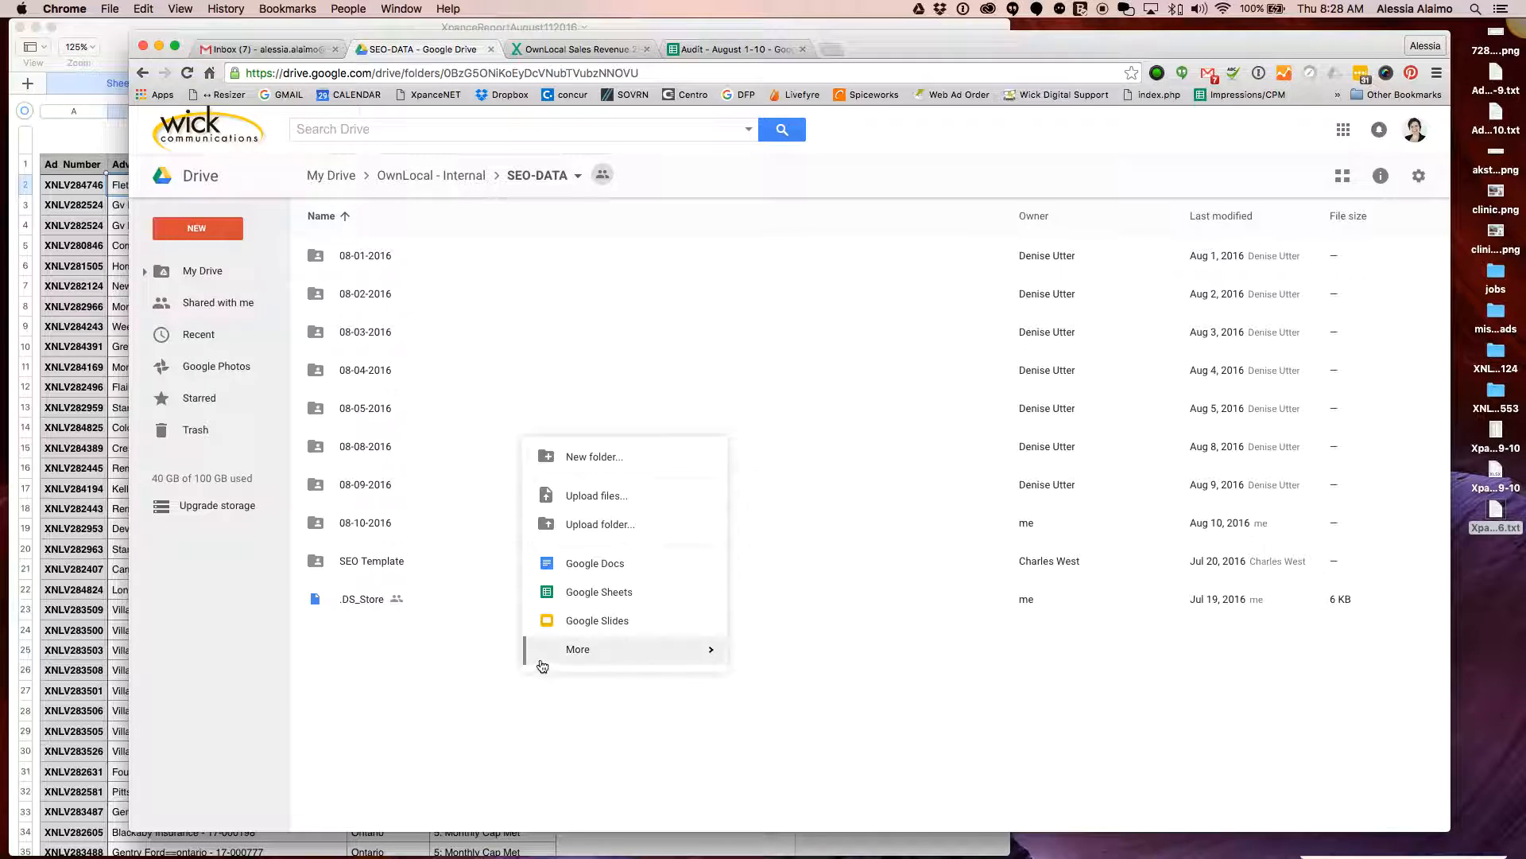
left_click(639, 457)
type("8-11-2016")
left_click(884, 513)
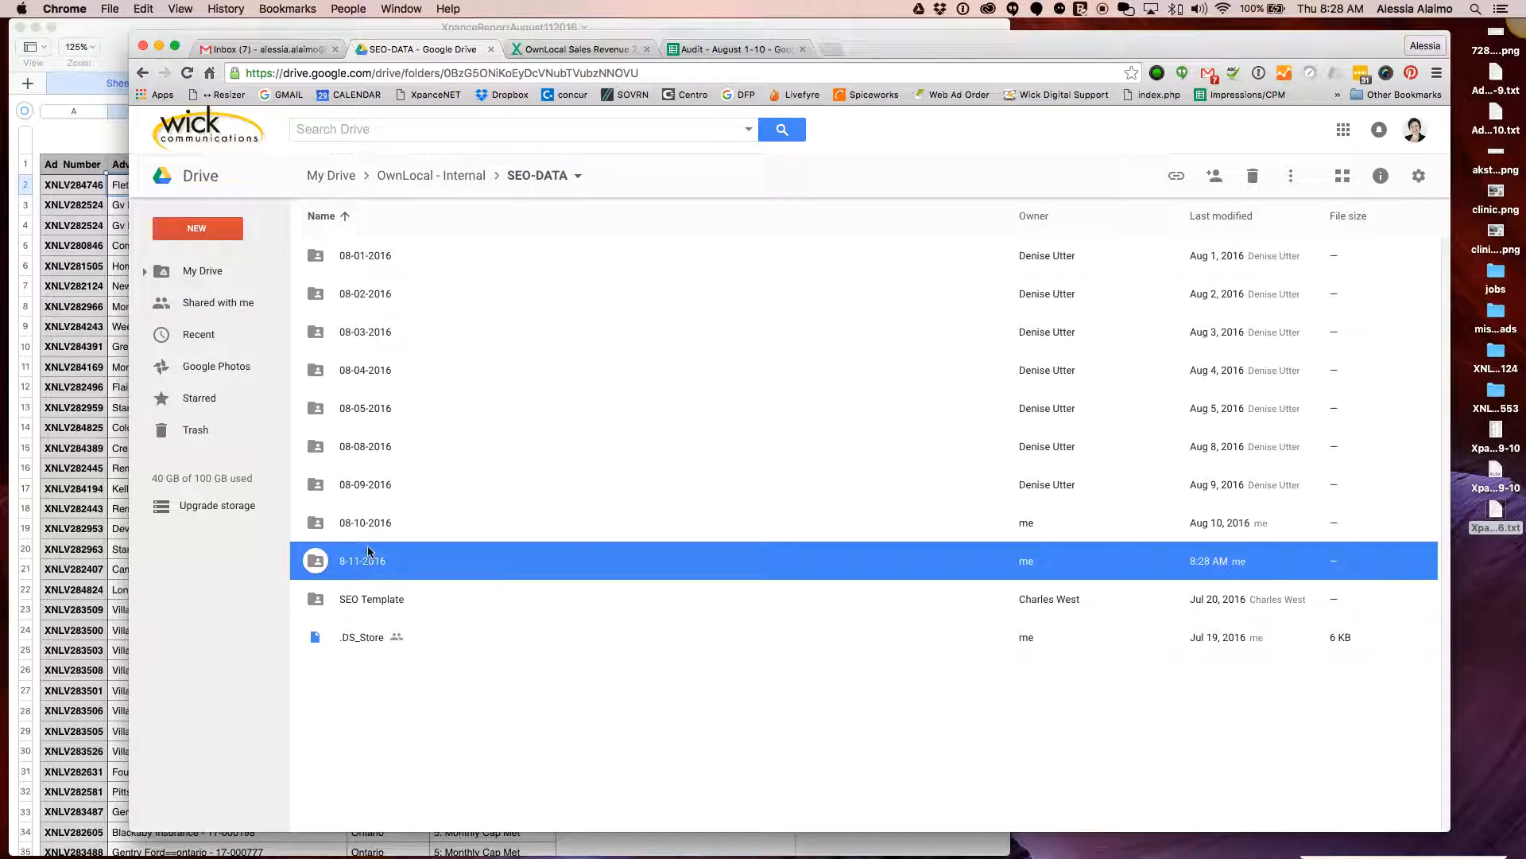
Open the 08-10-2016 folder and select manifest_gvnews_08102016.csv
left_click(375, 522)
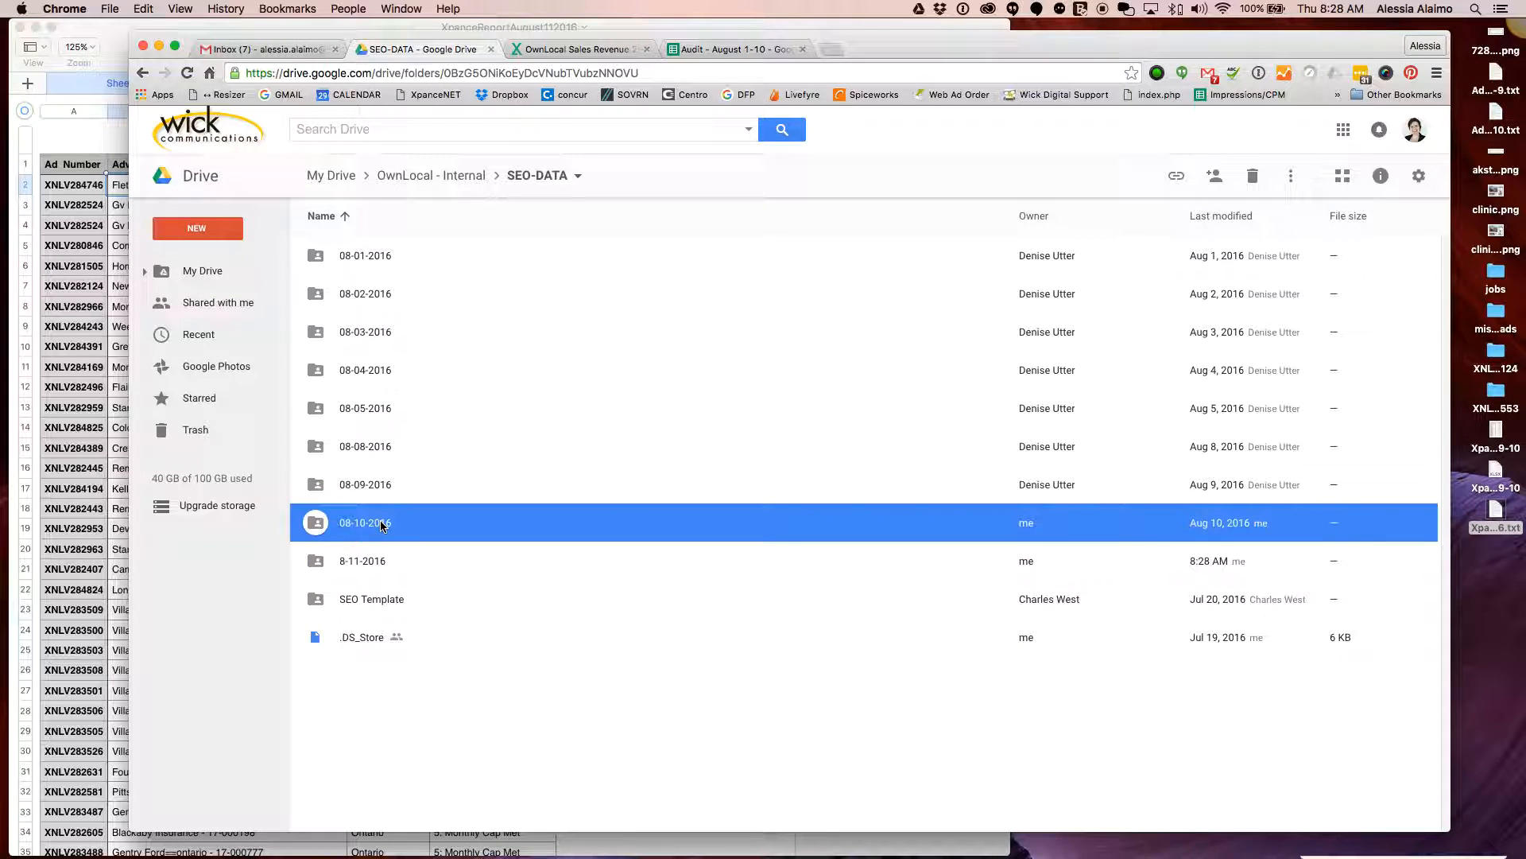
double_click(382, 524)
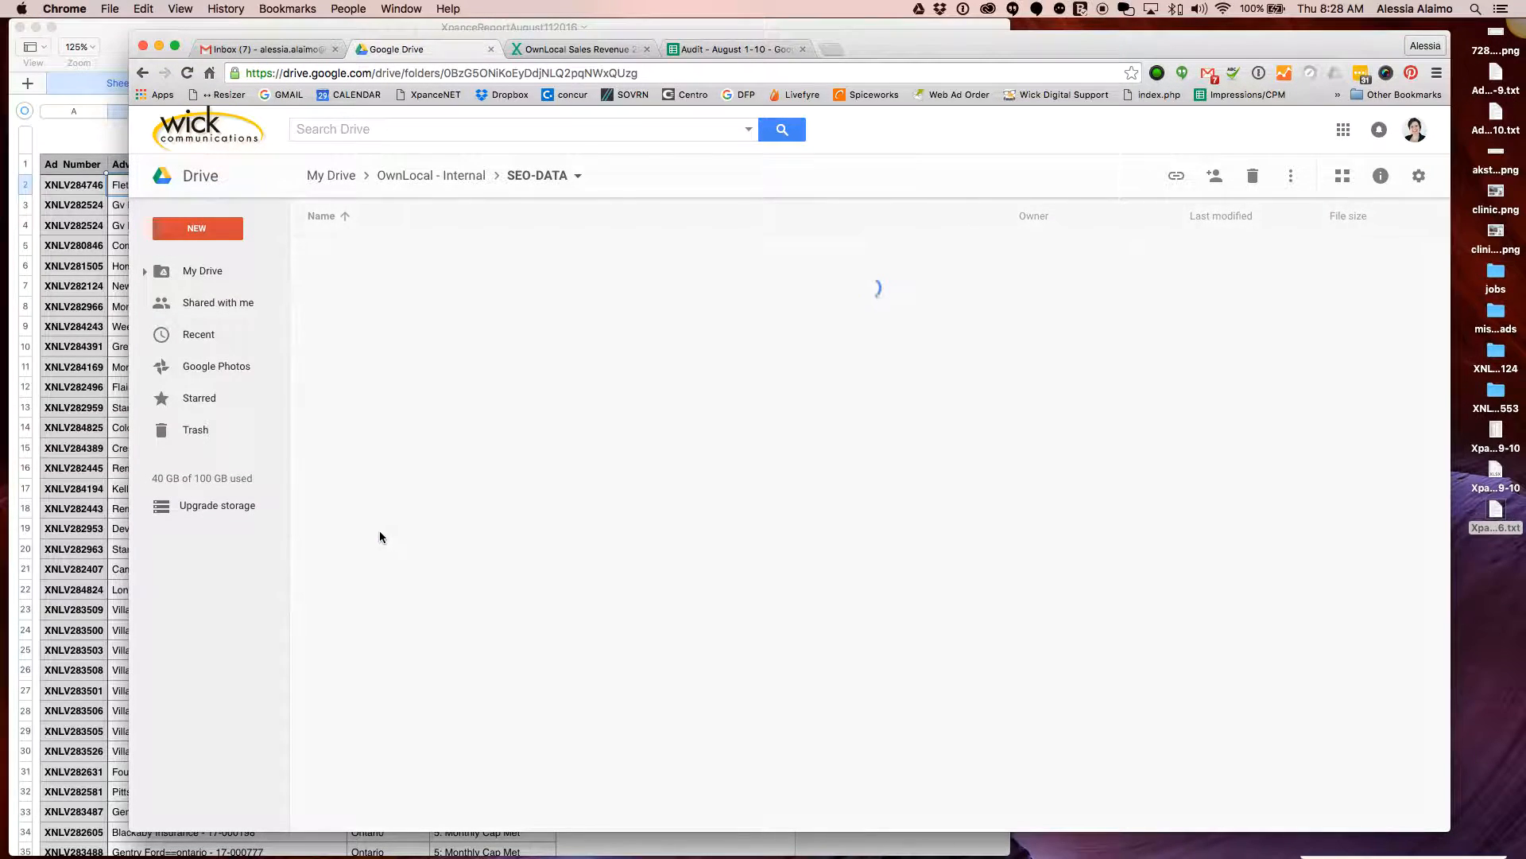
left_click(401, 303)
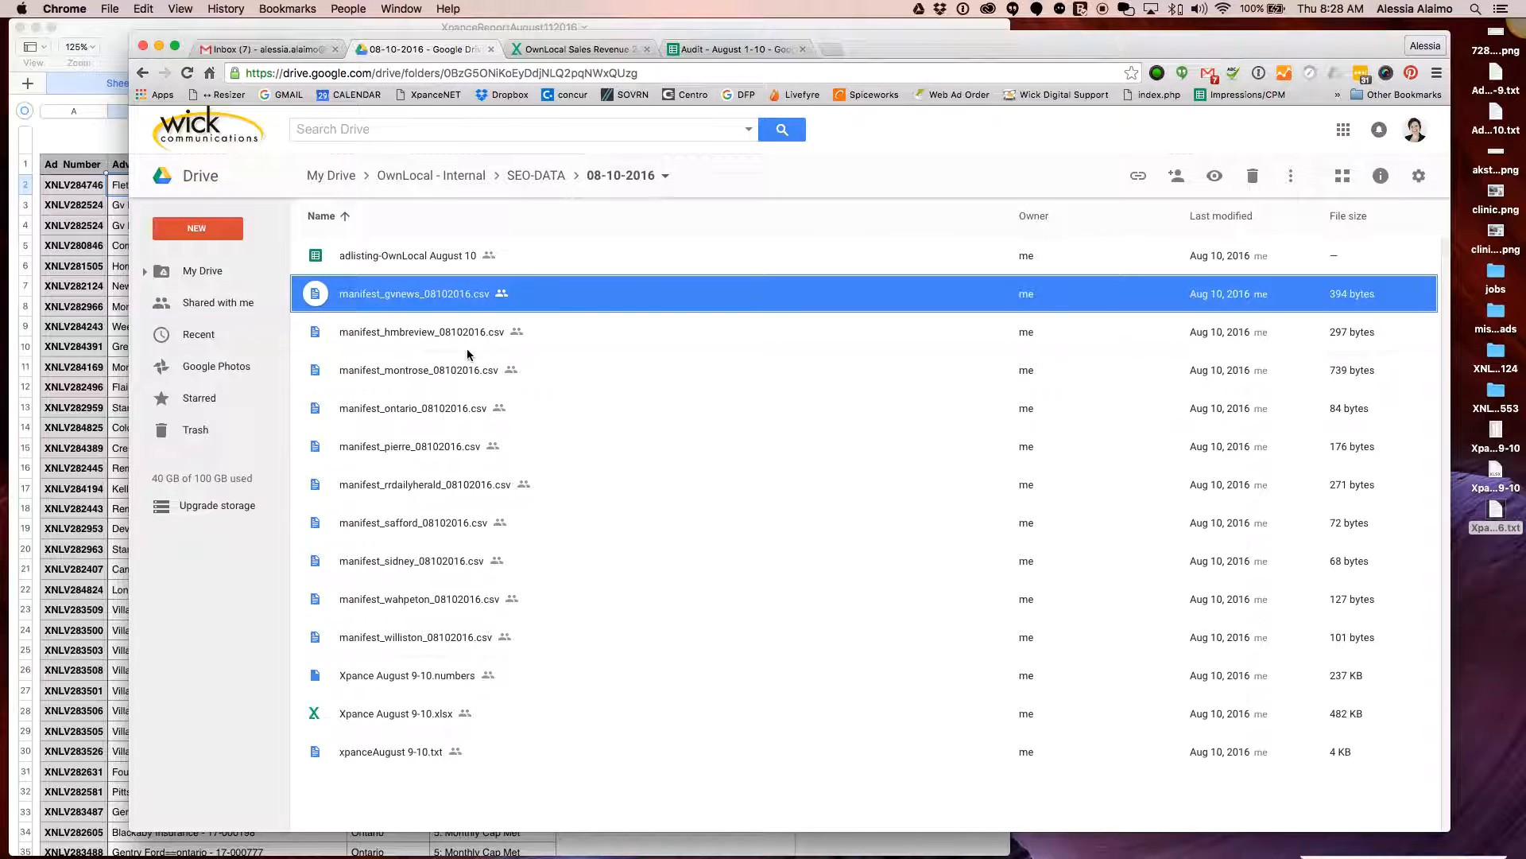
Go up to SEO-DATA and open the new 8-11-2016 folder
left_click(542, 326)
left_click(445, 297)
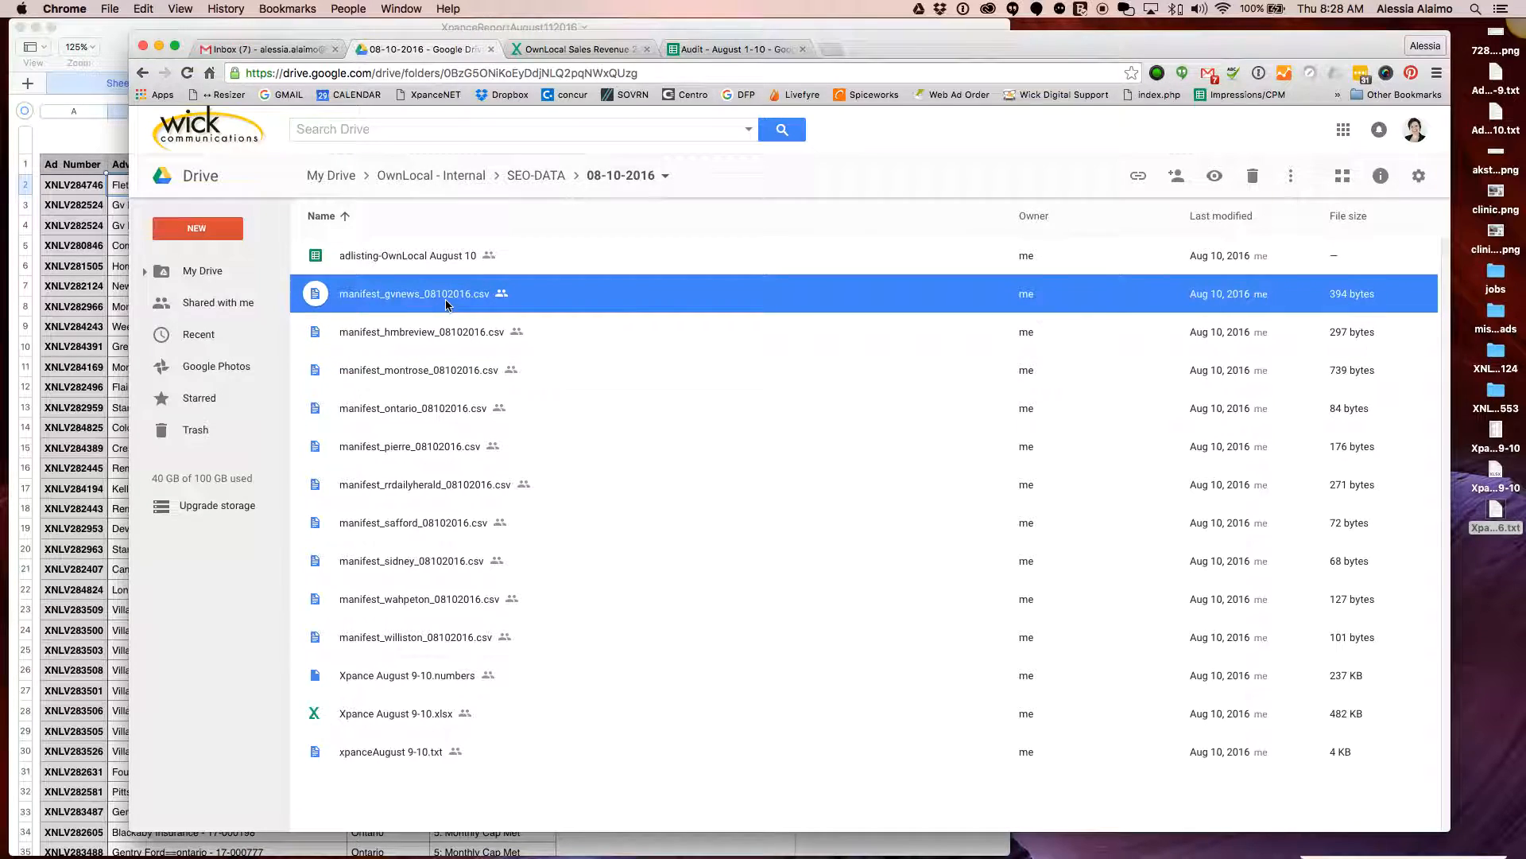
left_click(537, 176)
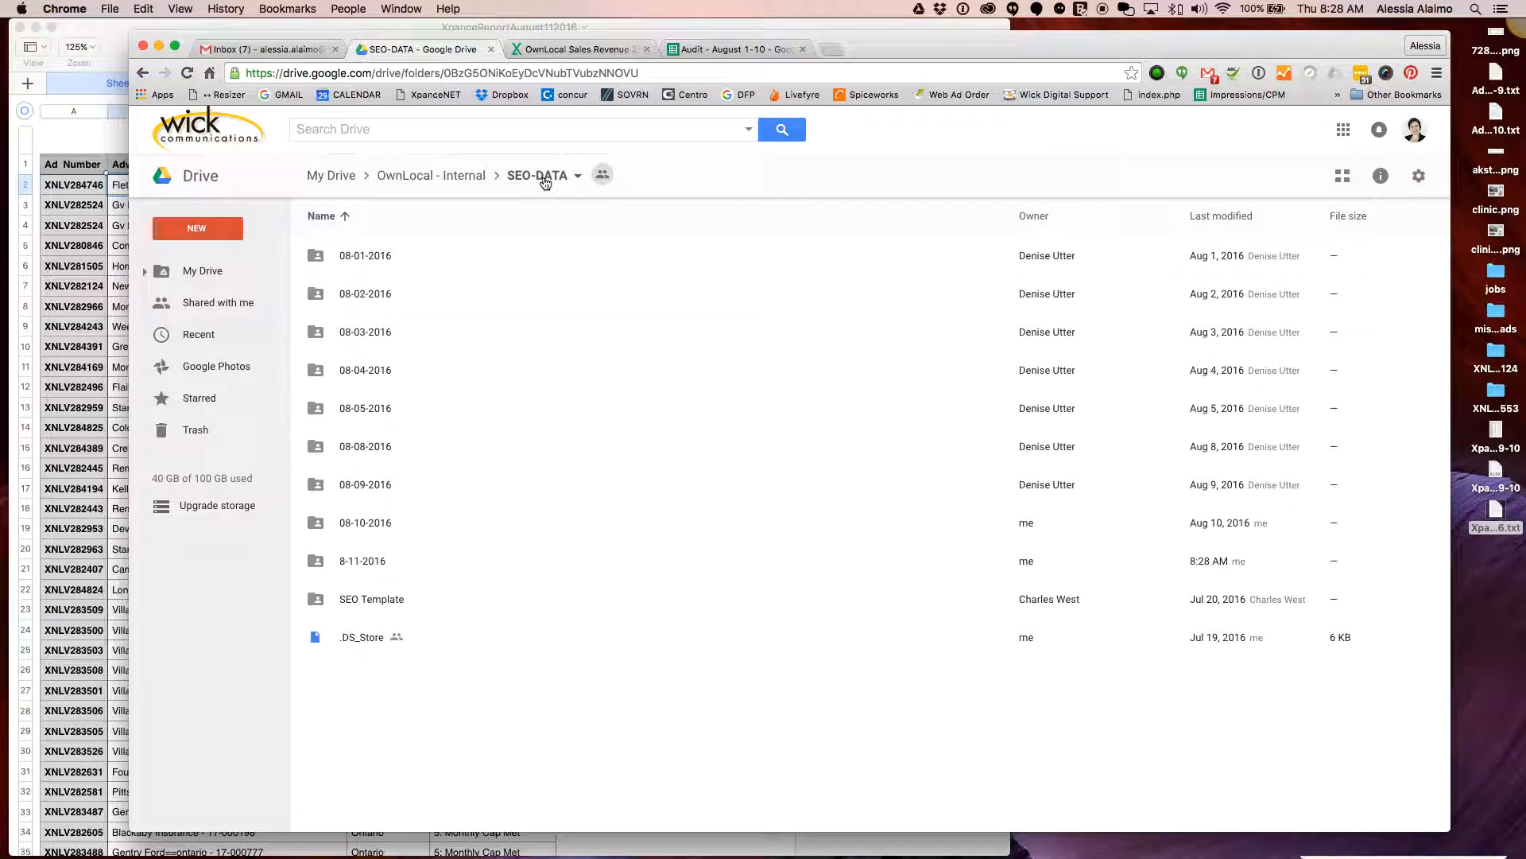
left_click(374, 565)
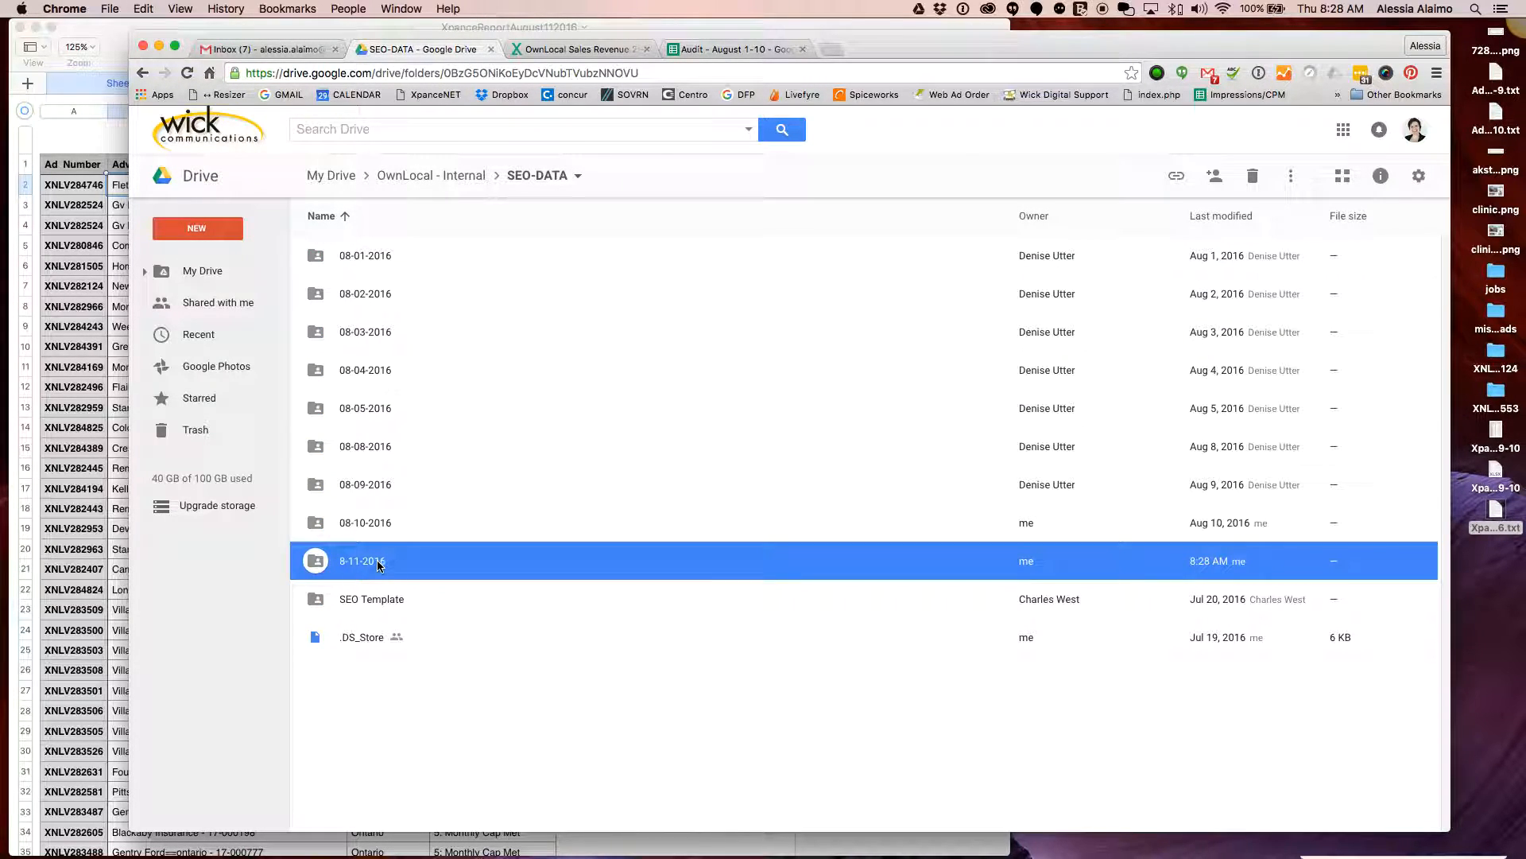
double_click(380, 565)
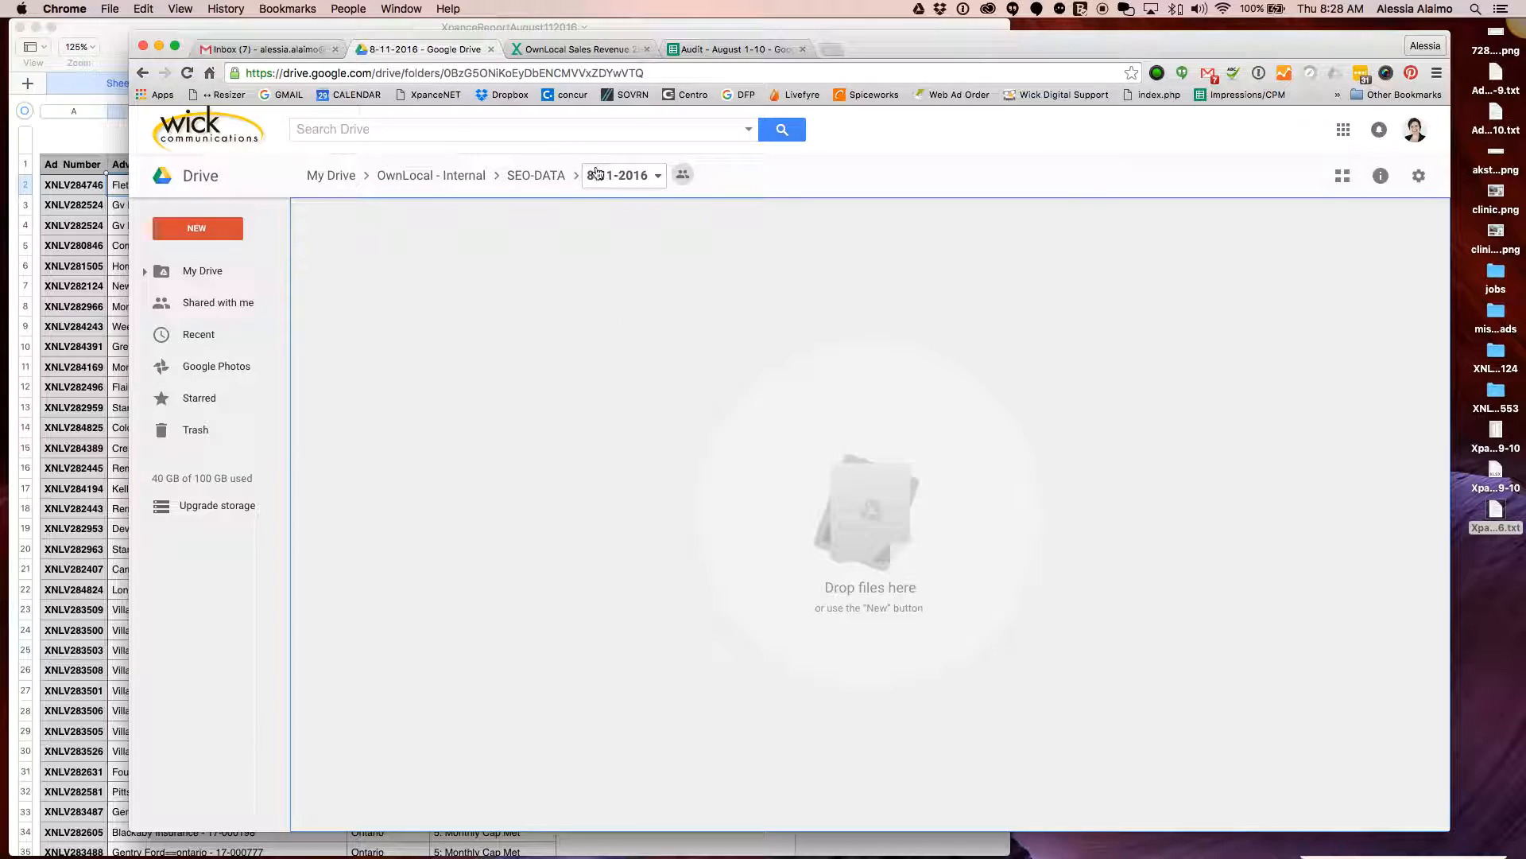
Return to the 08-10-2016 folder and preview manifest_gvnews_08102016.csv
left_click(546, 176)
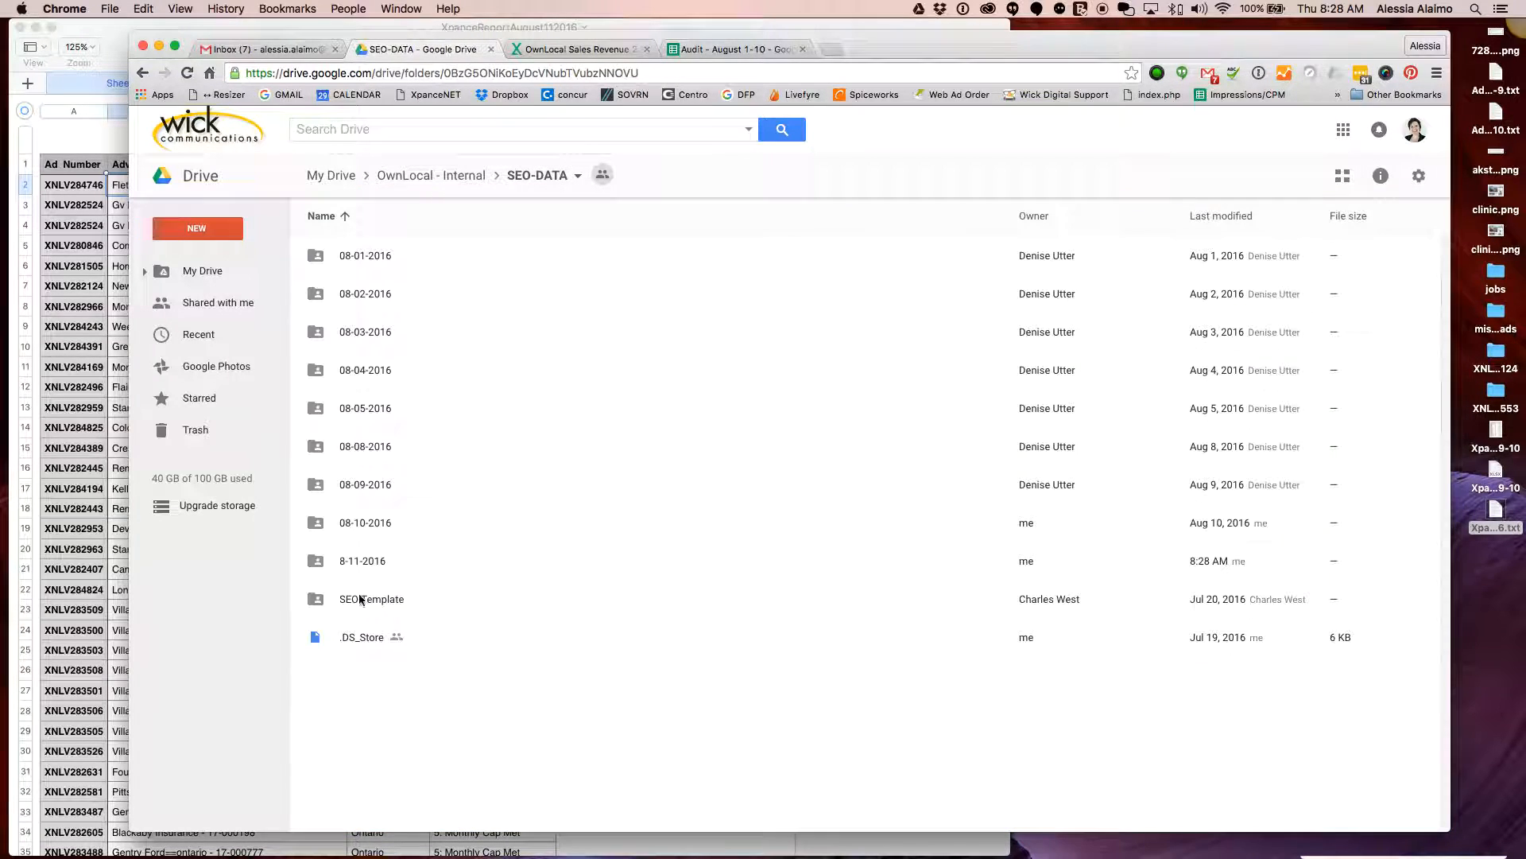
double_click(383, 527)
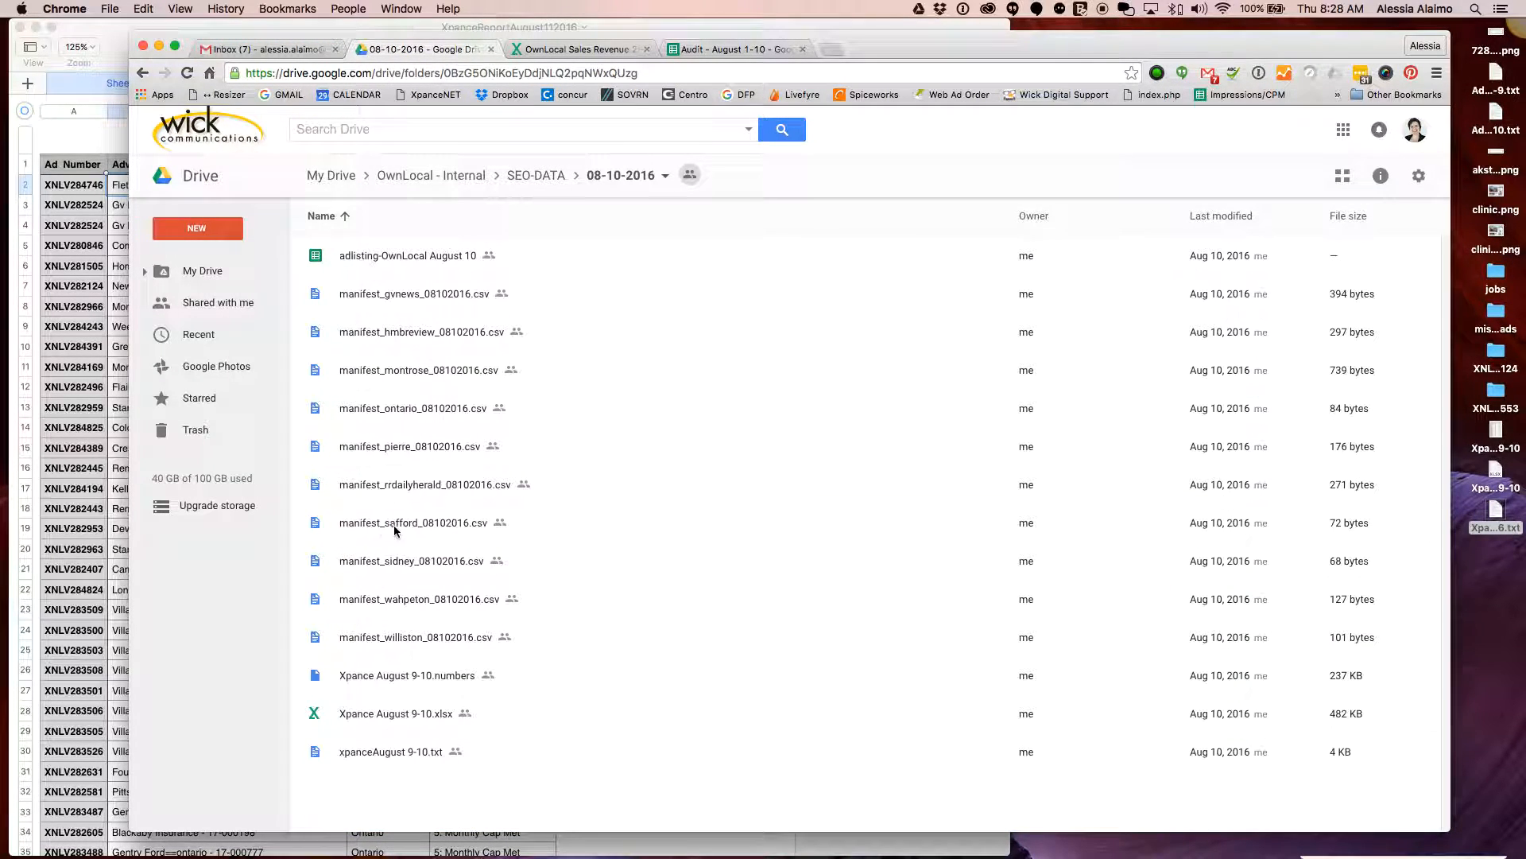
left_click(401, 301)
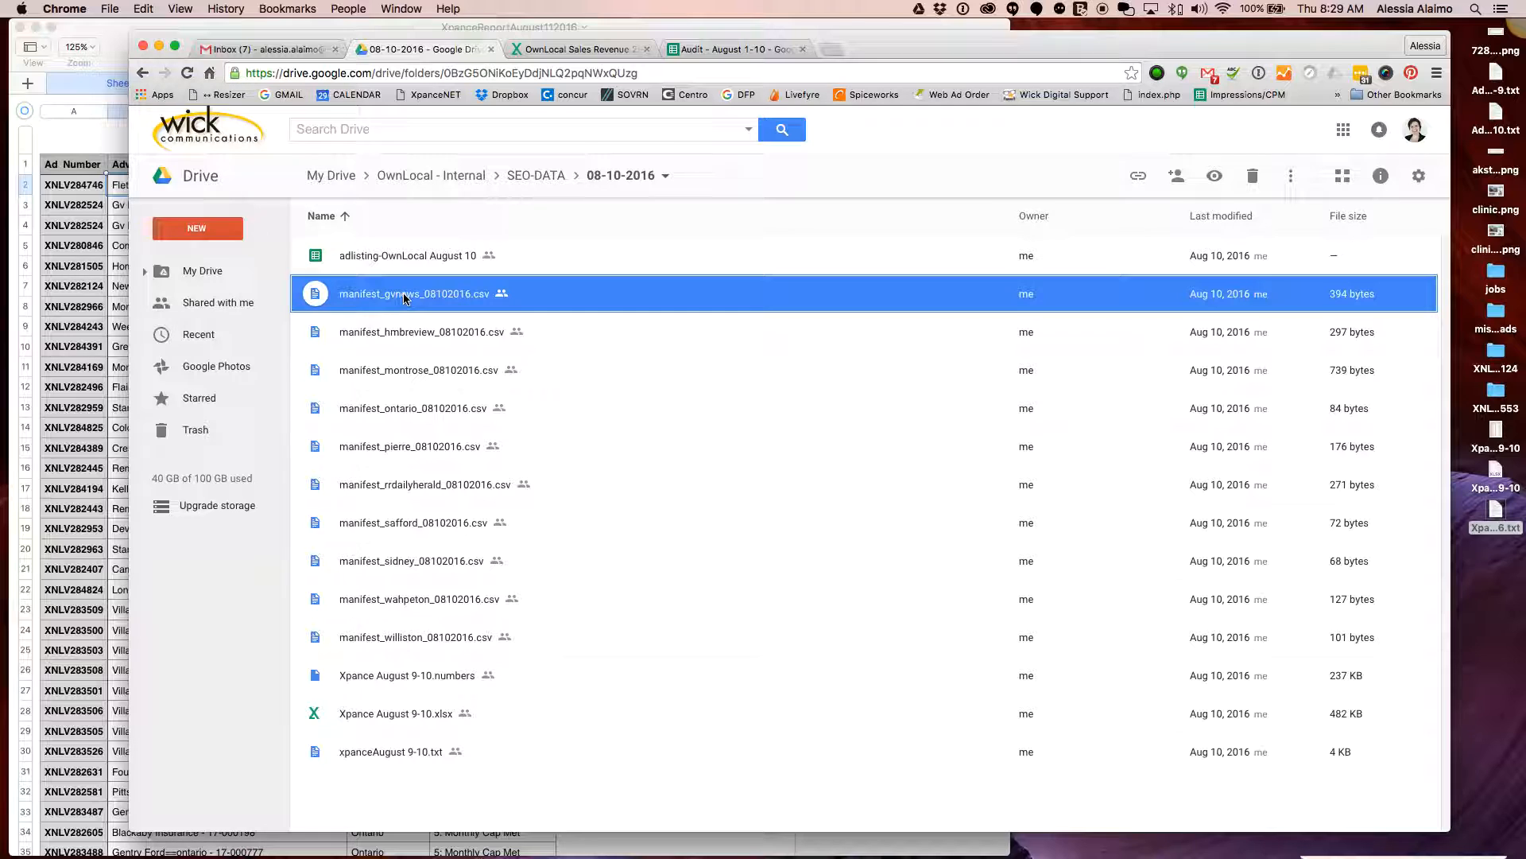
double_click(399, 295)
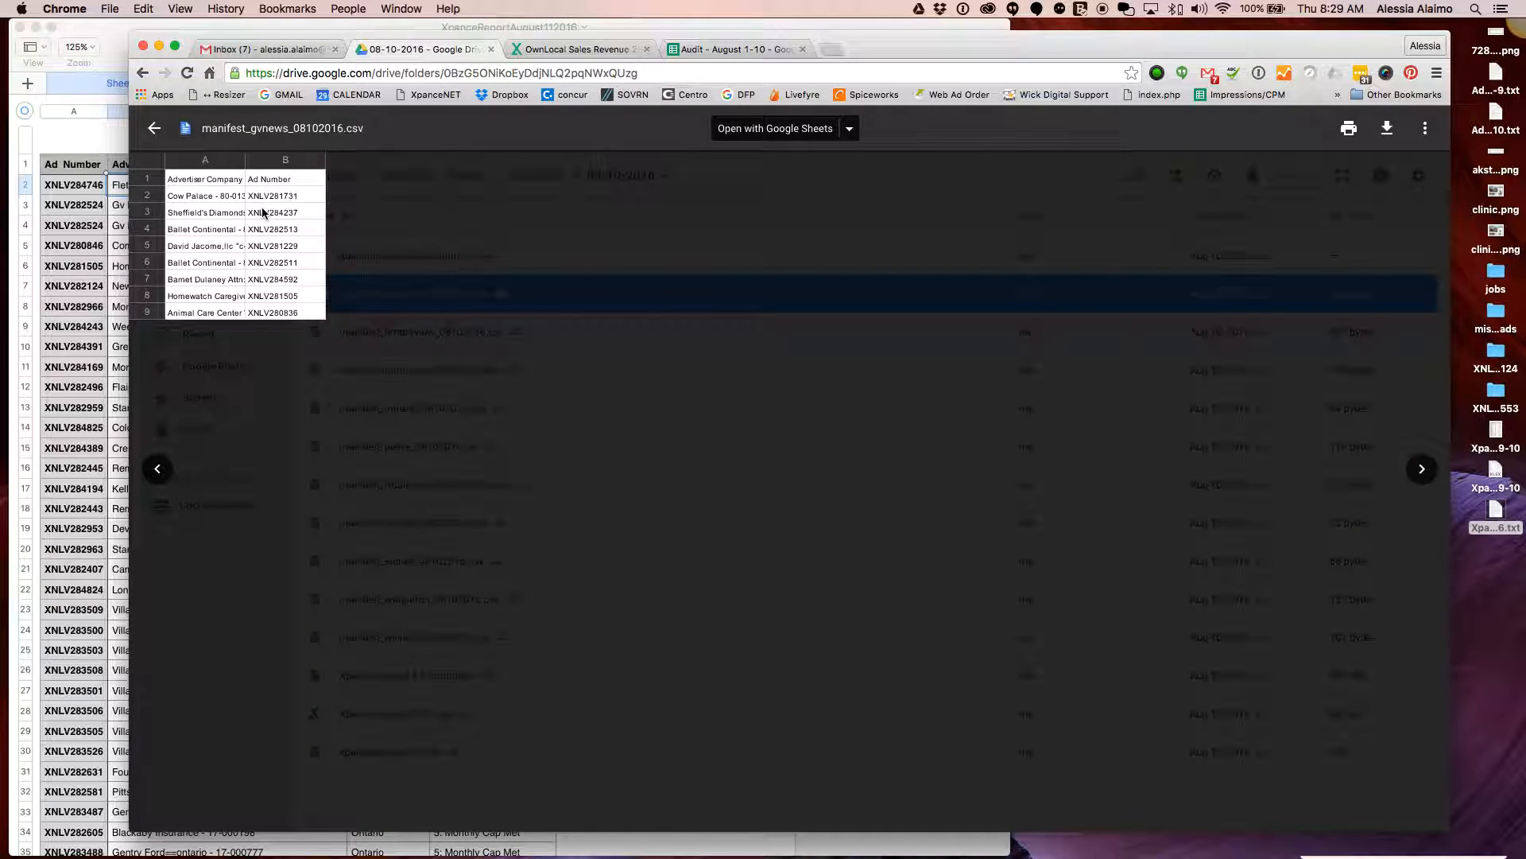
Widen column A of the gvnews manifest and put Chrome on the right half of the screen
left_click(784, 131)
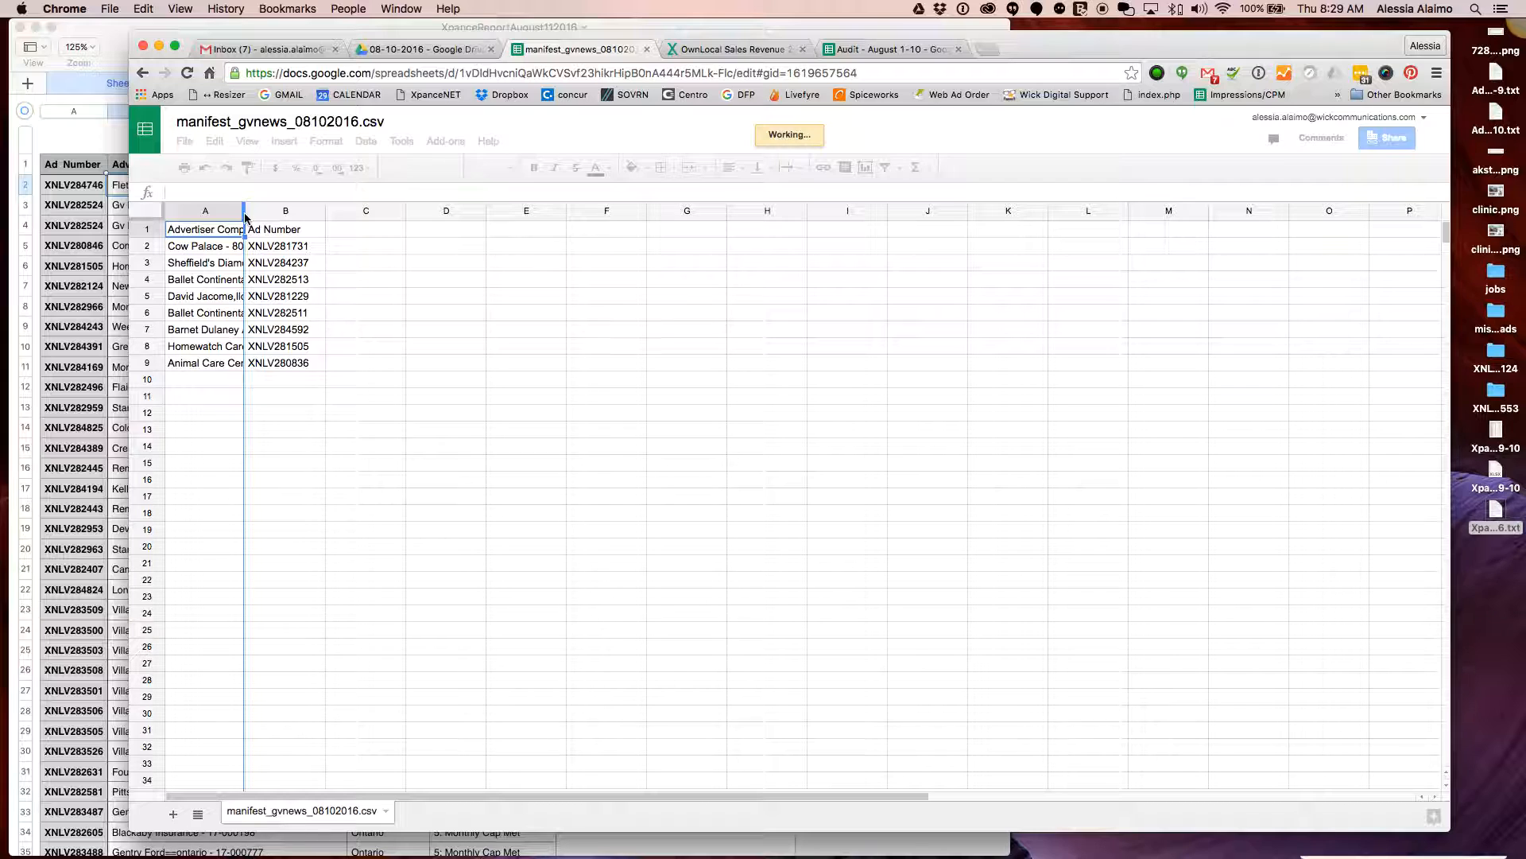
left_click_drag(245, 217, 312, 217)
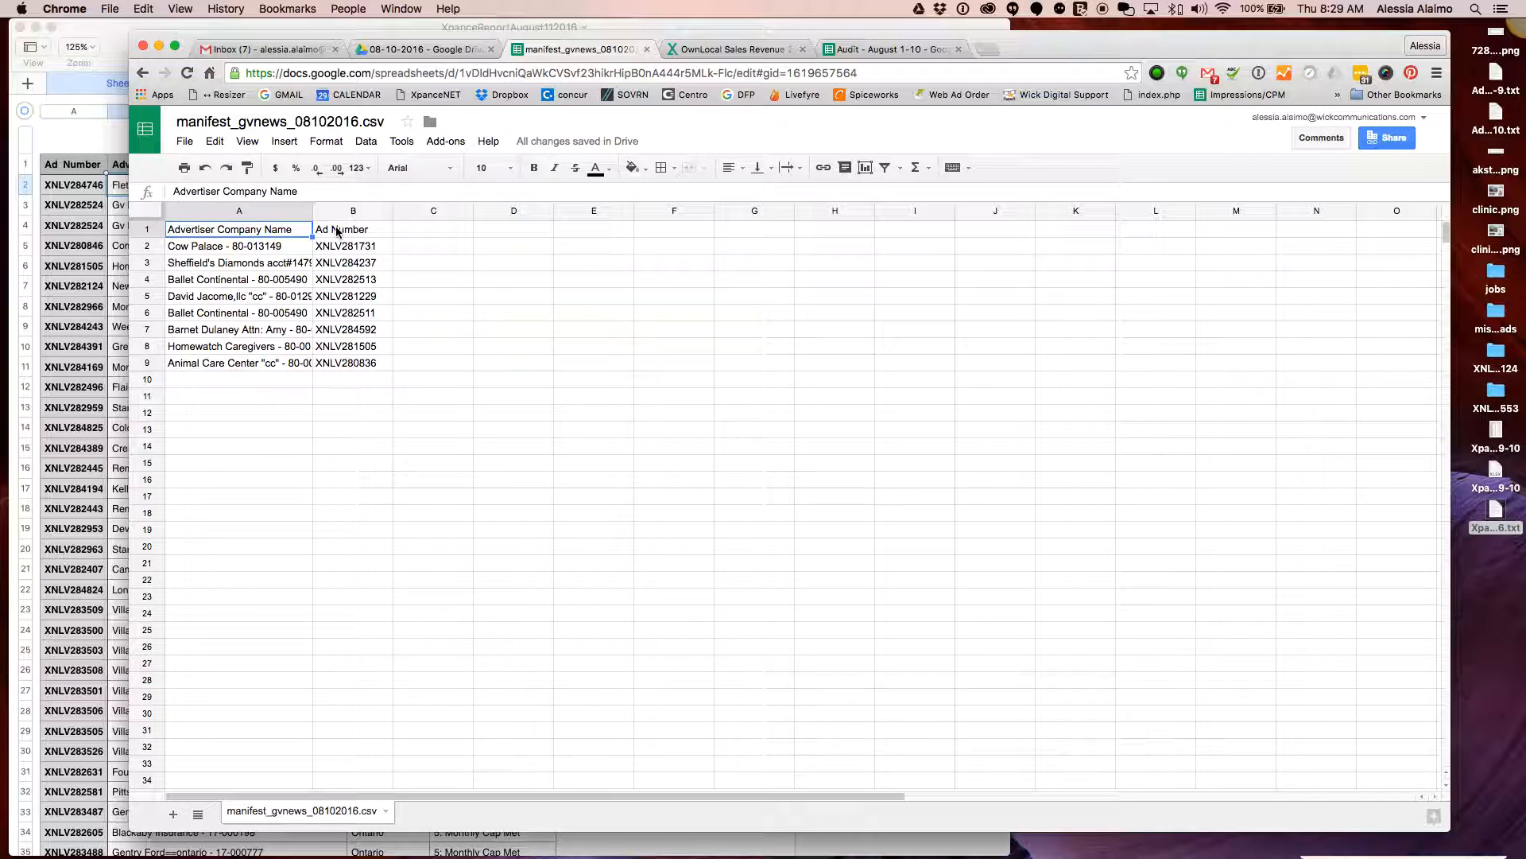
left_click_drag(312, 210, 359, 211)
mouse_move(298, 40)
left_mouse_down()
mouse_move(426, 40)
mouse_move(289, 45)
left_mouse_up()
left_click_drag(1445, 204, 1053, 205)
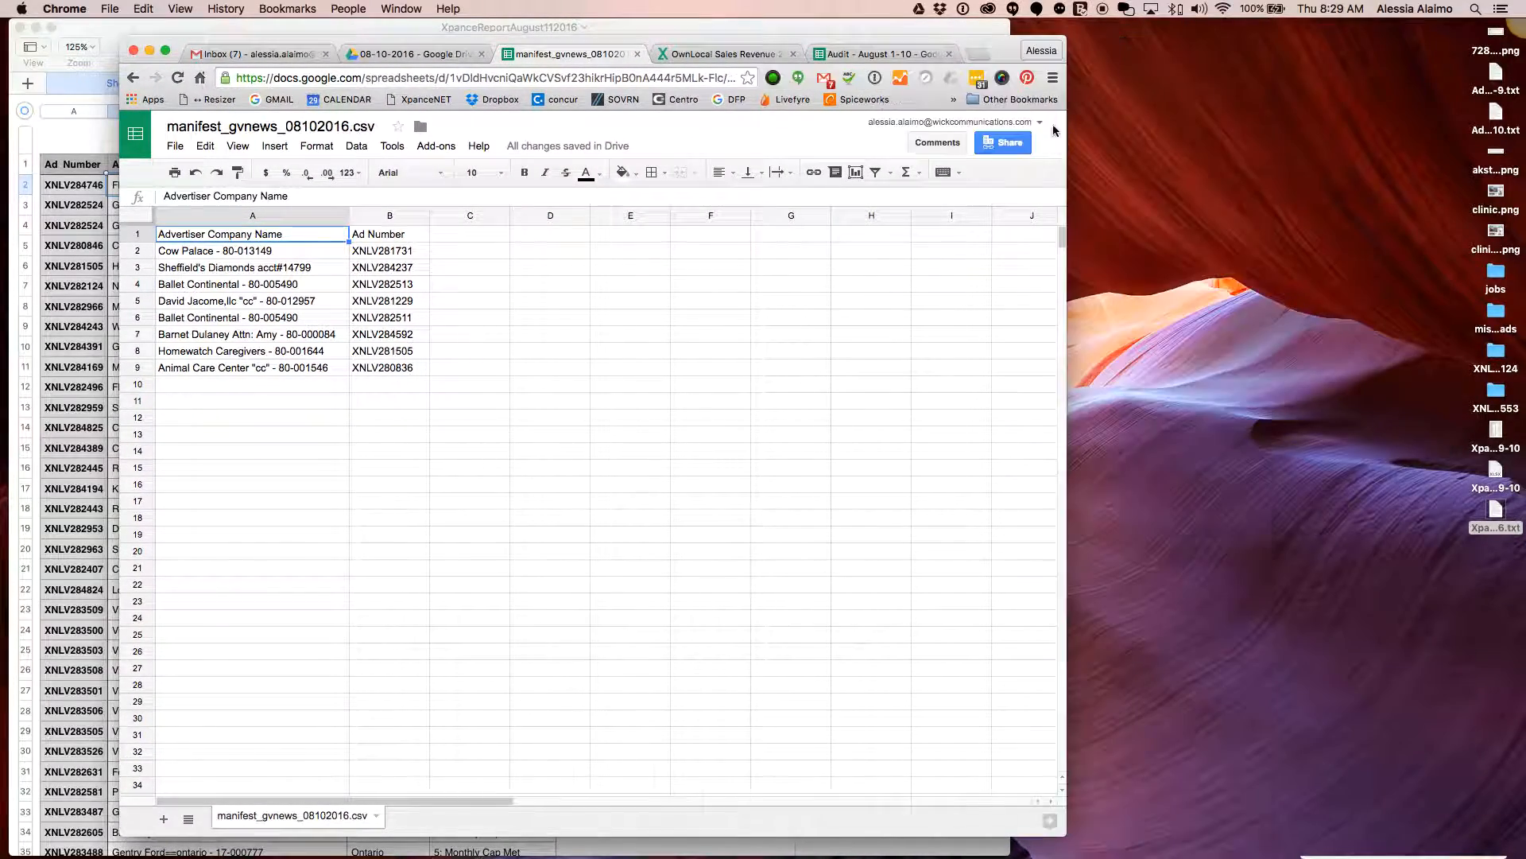
left_click_drag(989, 53, 1398, 45)
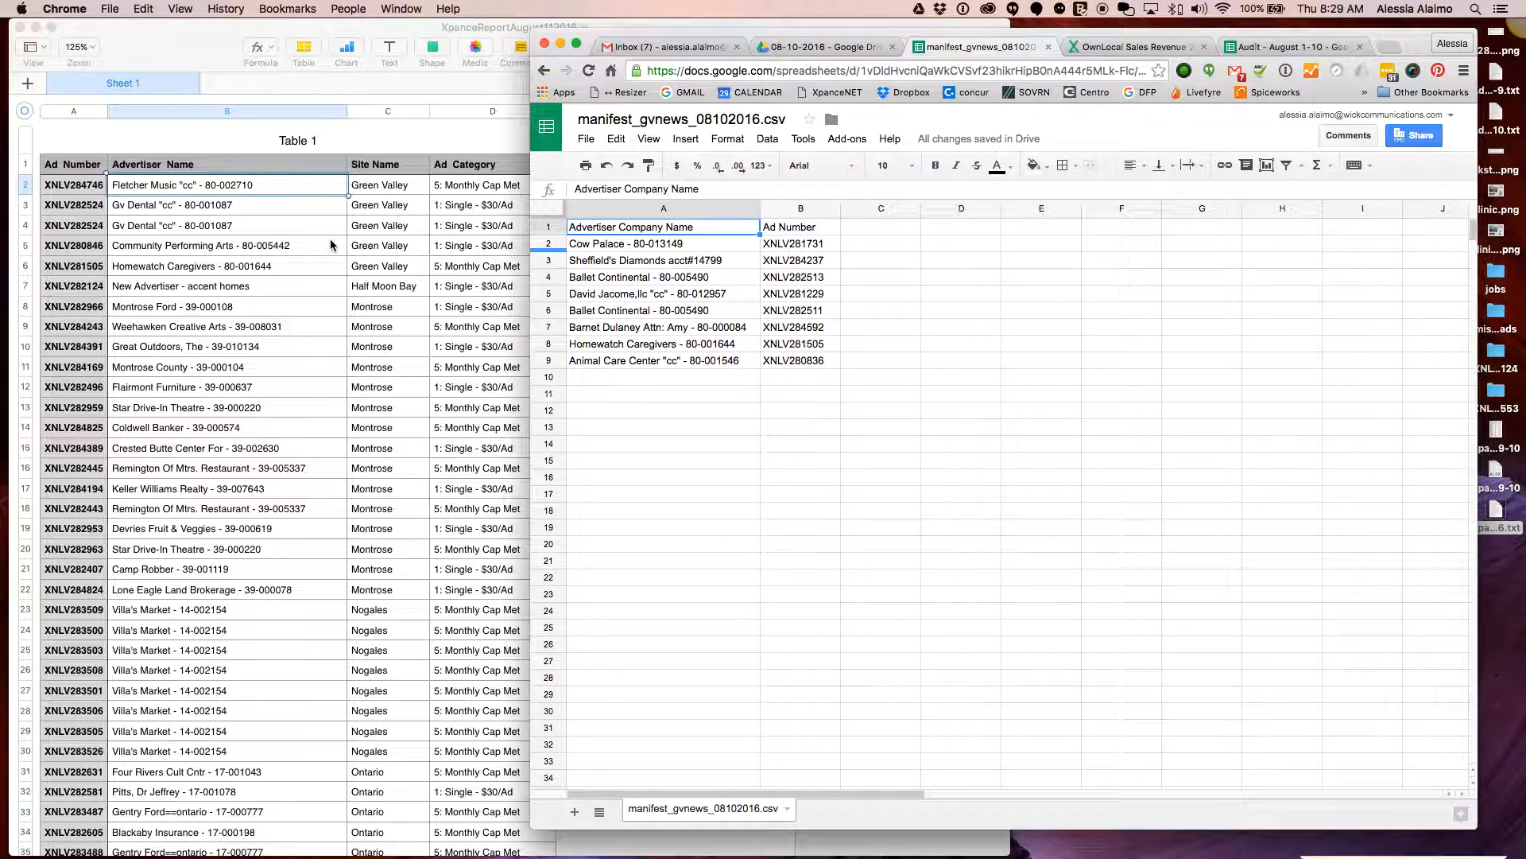
Clear the eight old advertiser rows A2:B9, leaving only the two headers
left_click(636, 343)
left_click(635, 247)
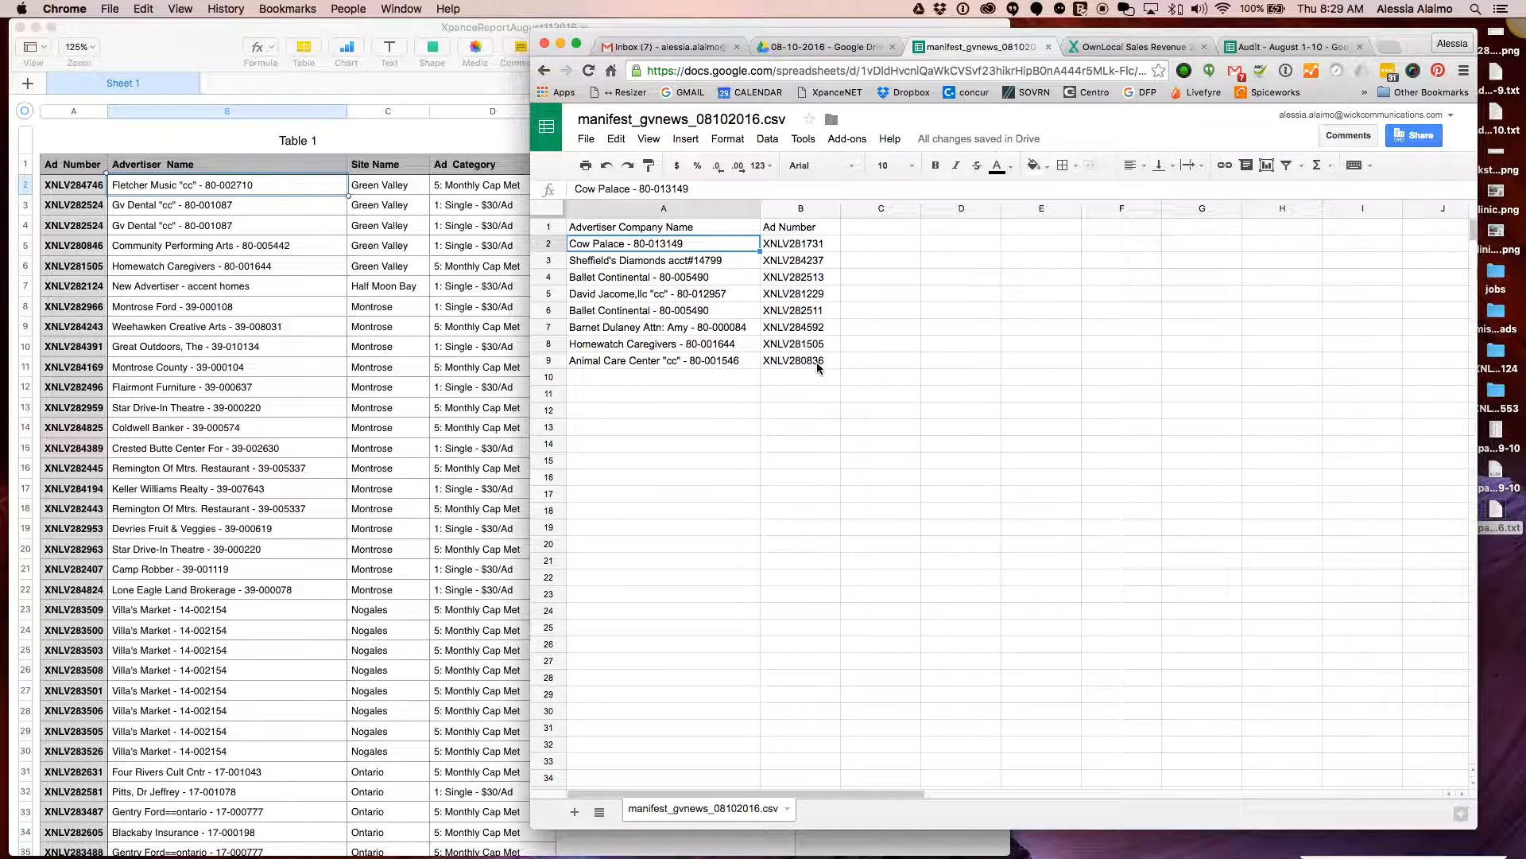
left_click(795, 360)
left_click(680, 247, "shift")
key("BackSpace")
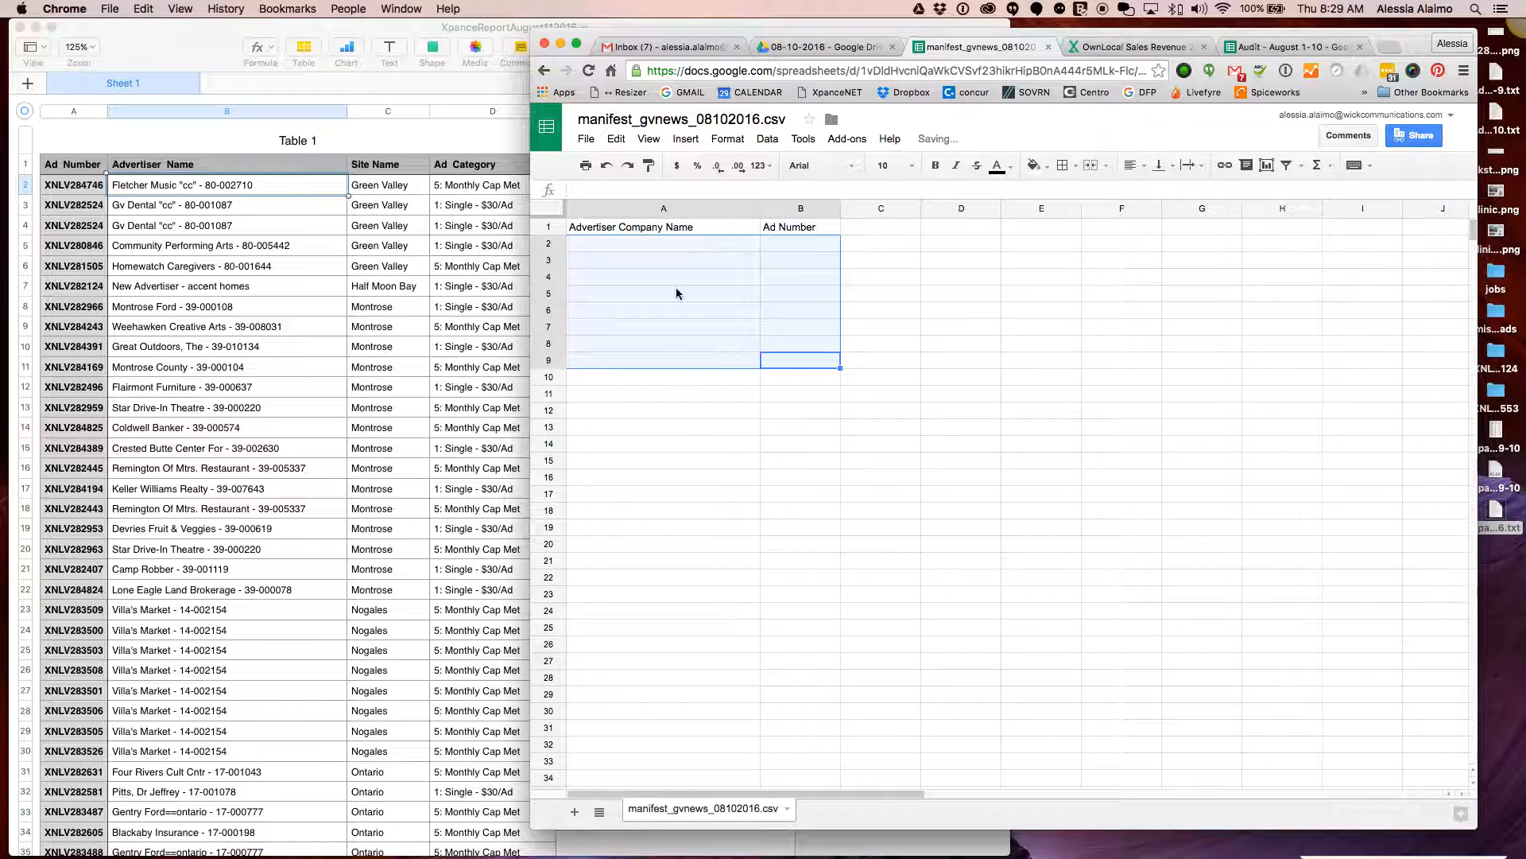
left_click(655, 415)
left_click(167, 180)
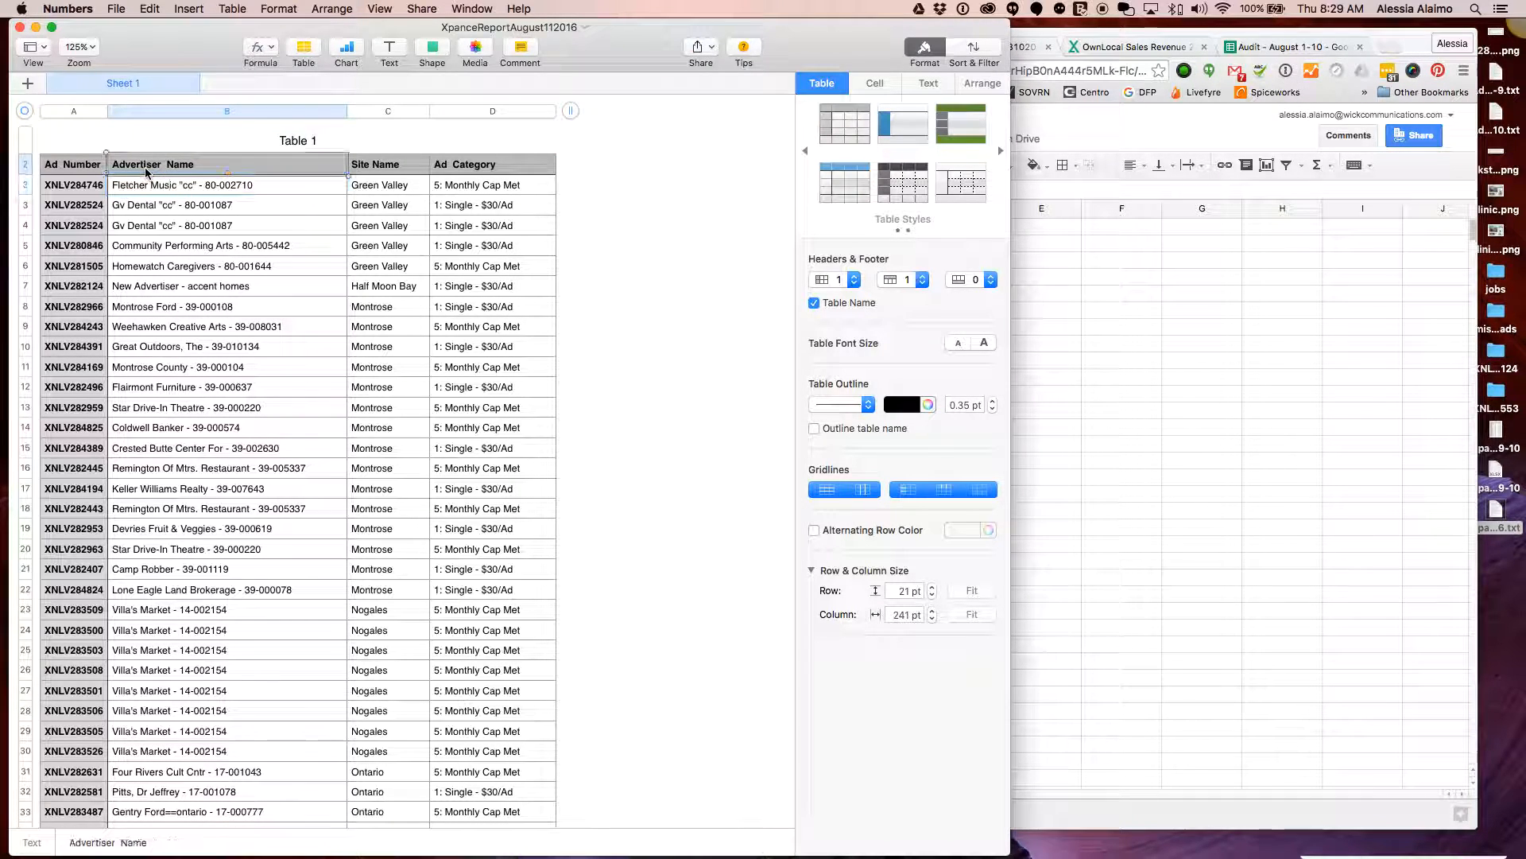
Insert an empty column after Advertiser Name in the Numbers report
left_click(75, 164)
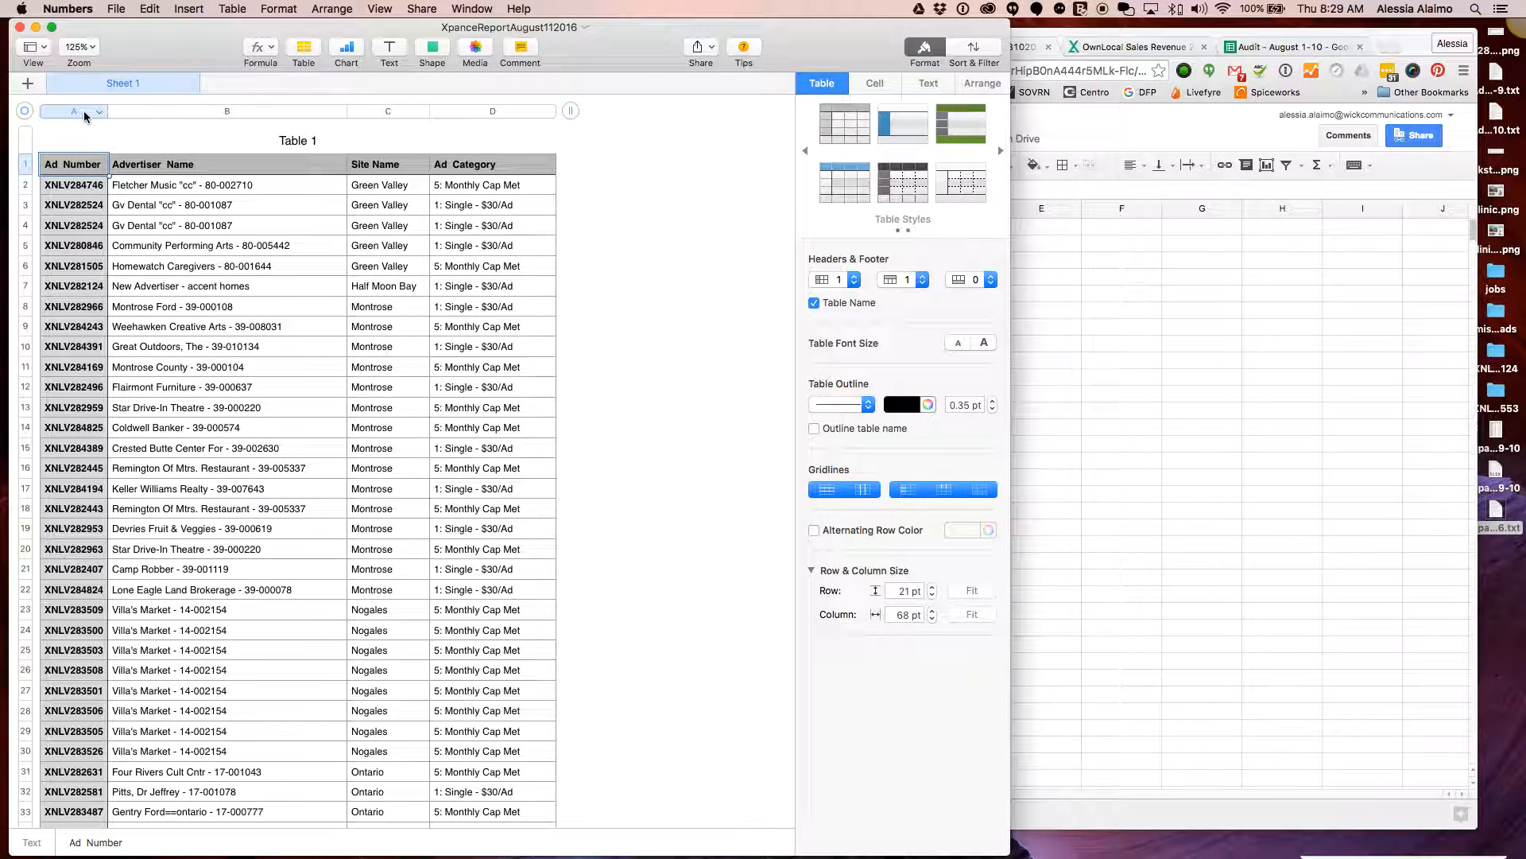
left_click(81, 112)
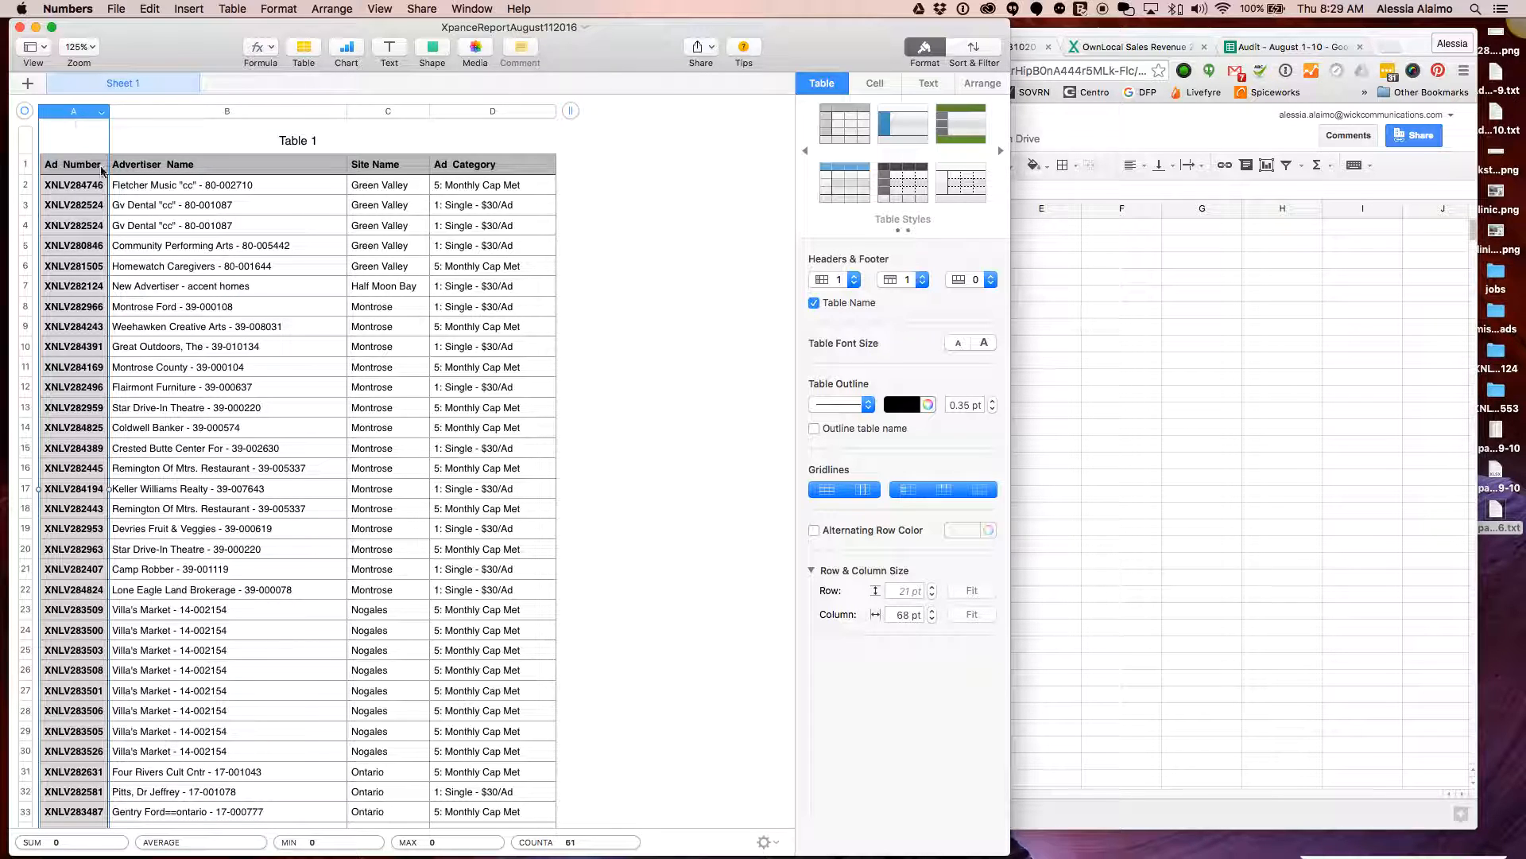
left_click(101, 114)
left_click(294, 169)
left_click(338, 113)
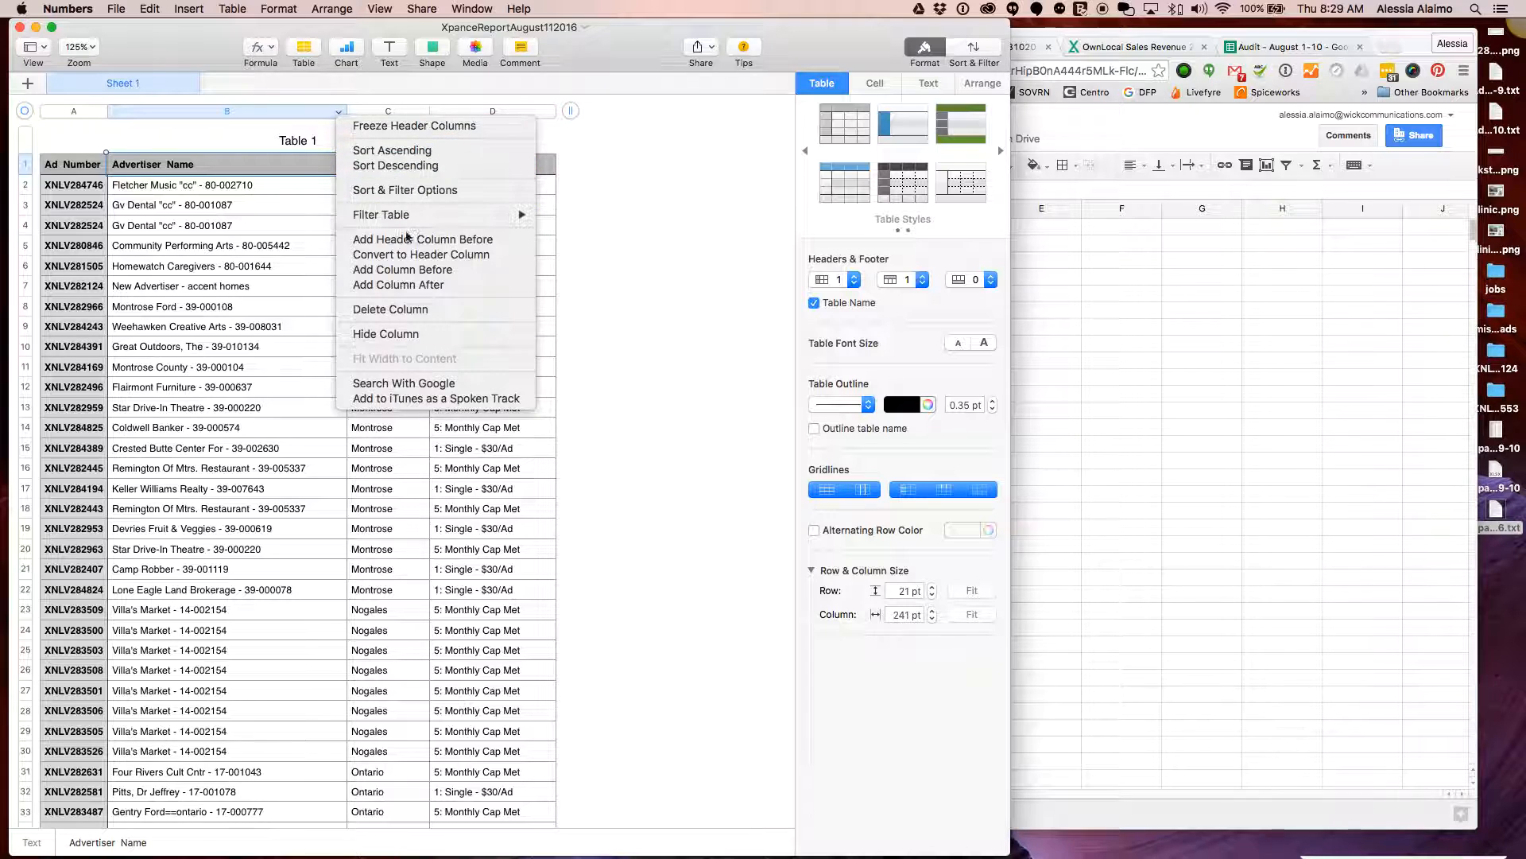
left_click(422, 285)
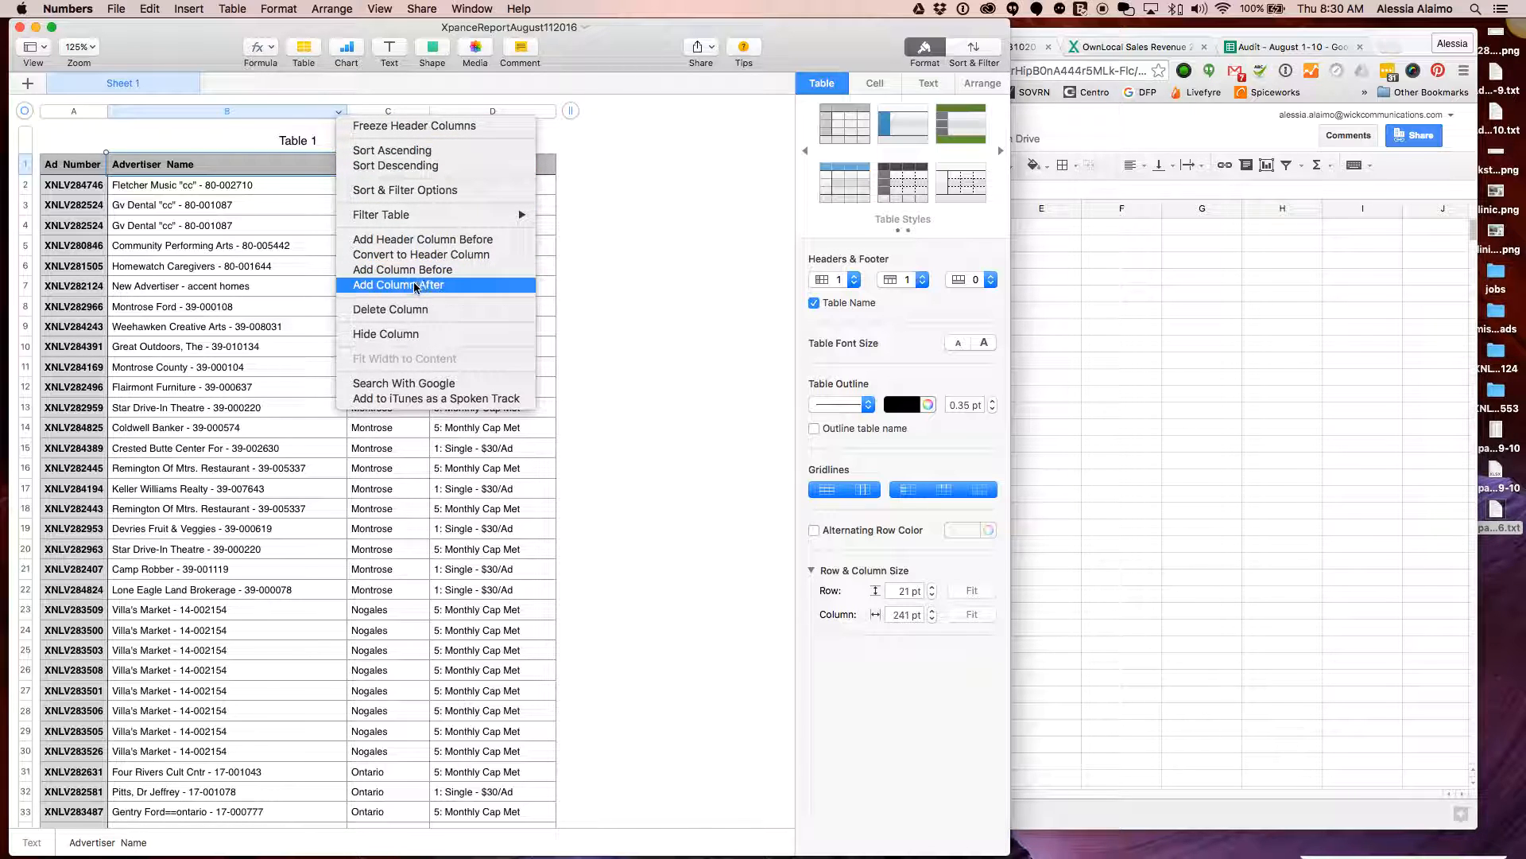
Fill the new column C with the Ad Number values and narrow it
left_click(73, 112)
left_click(101, 114)
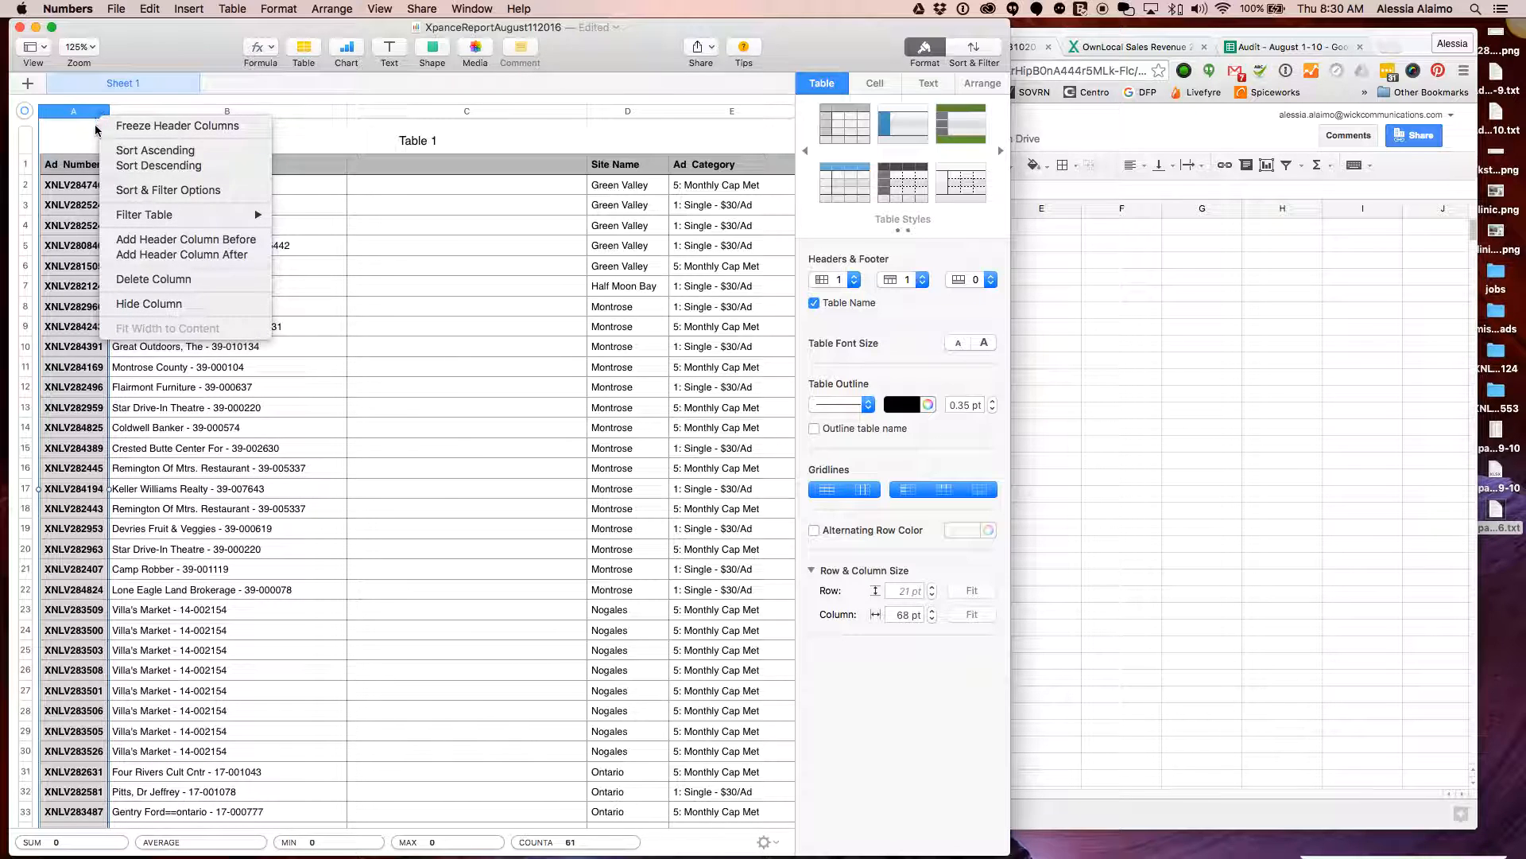
left_click(57, 165)
left_click(81, 168)
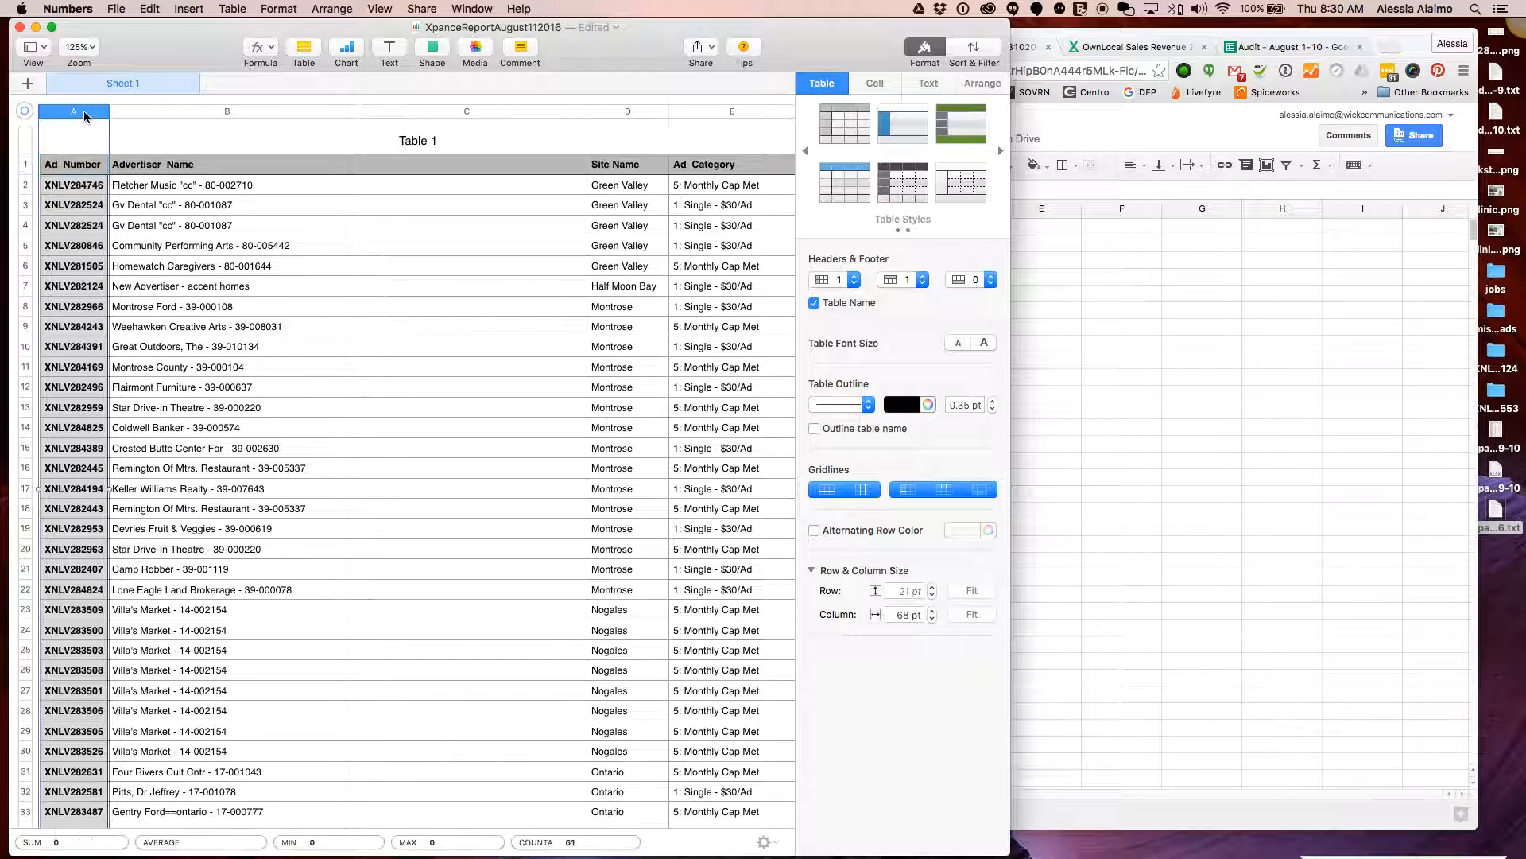
left_click(390, 112)
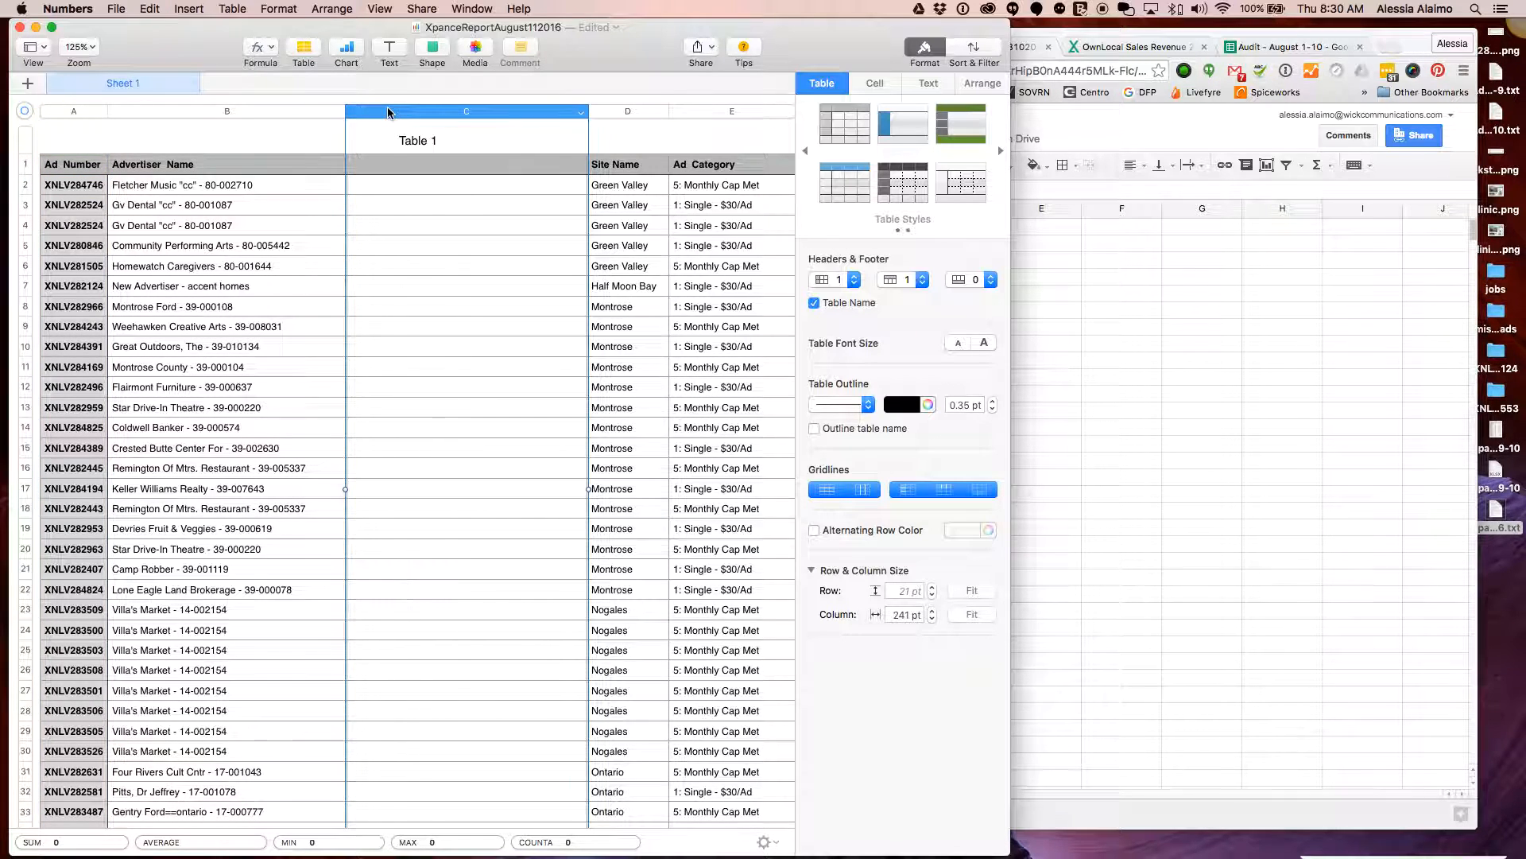
key("super+v")
left_click(414, 307)
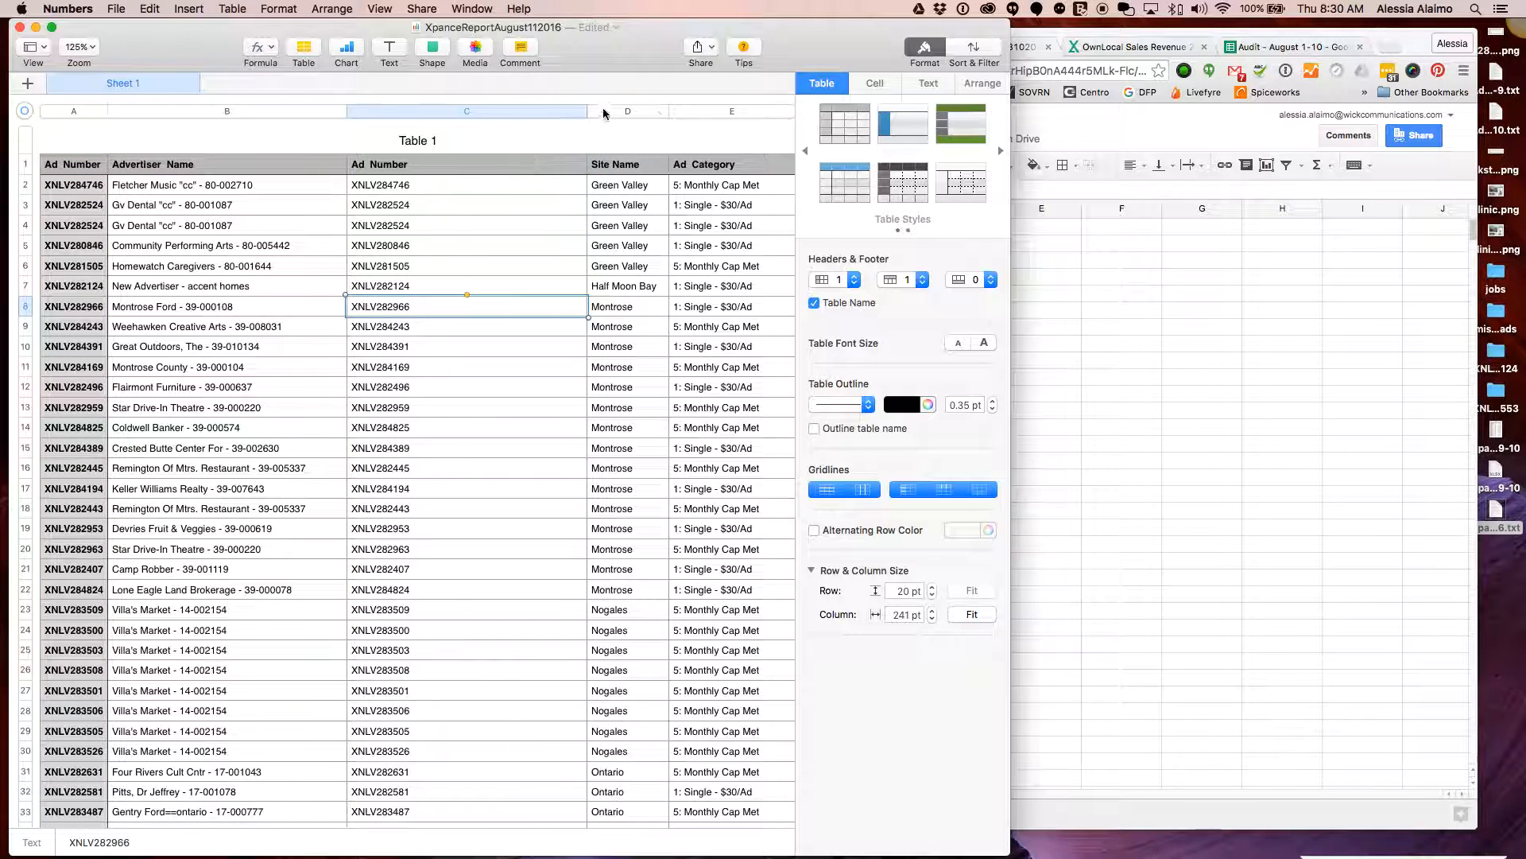
left_click_drag(585, 116, 486, 116)
Copy the five Green Valley advertiser names and ad numbers, B2:C6
left_click(1320, 404)
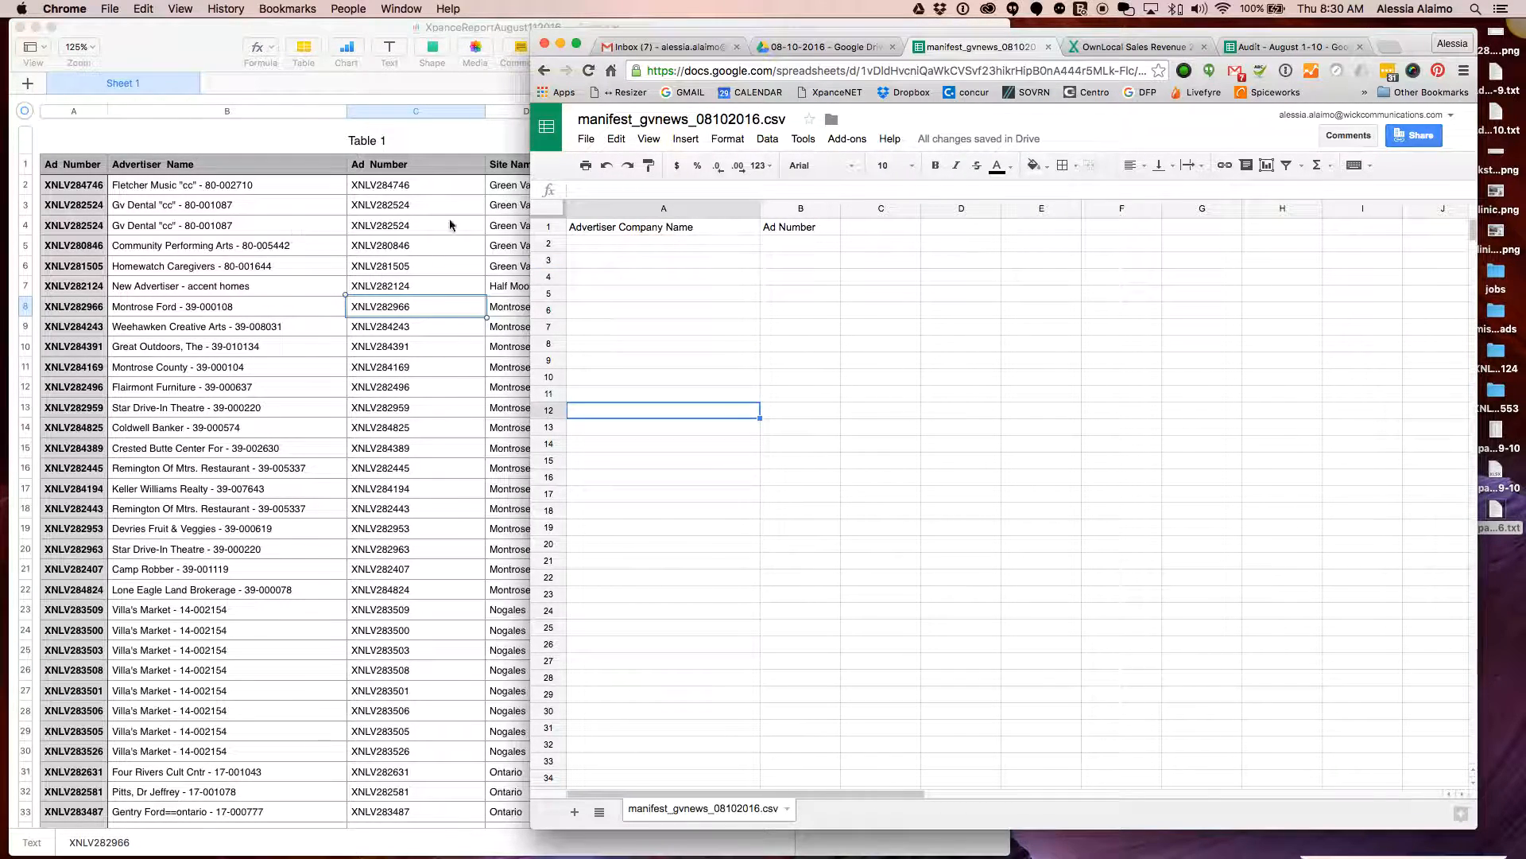
left_click(513, 267)
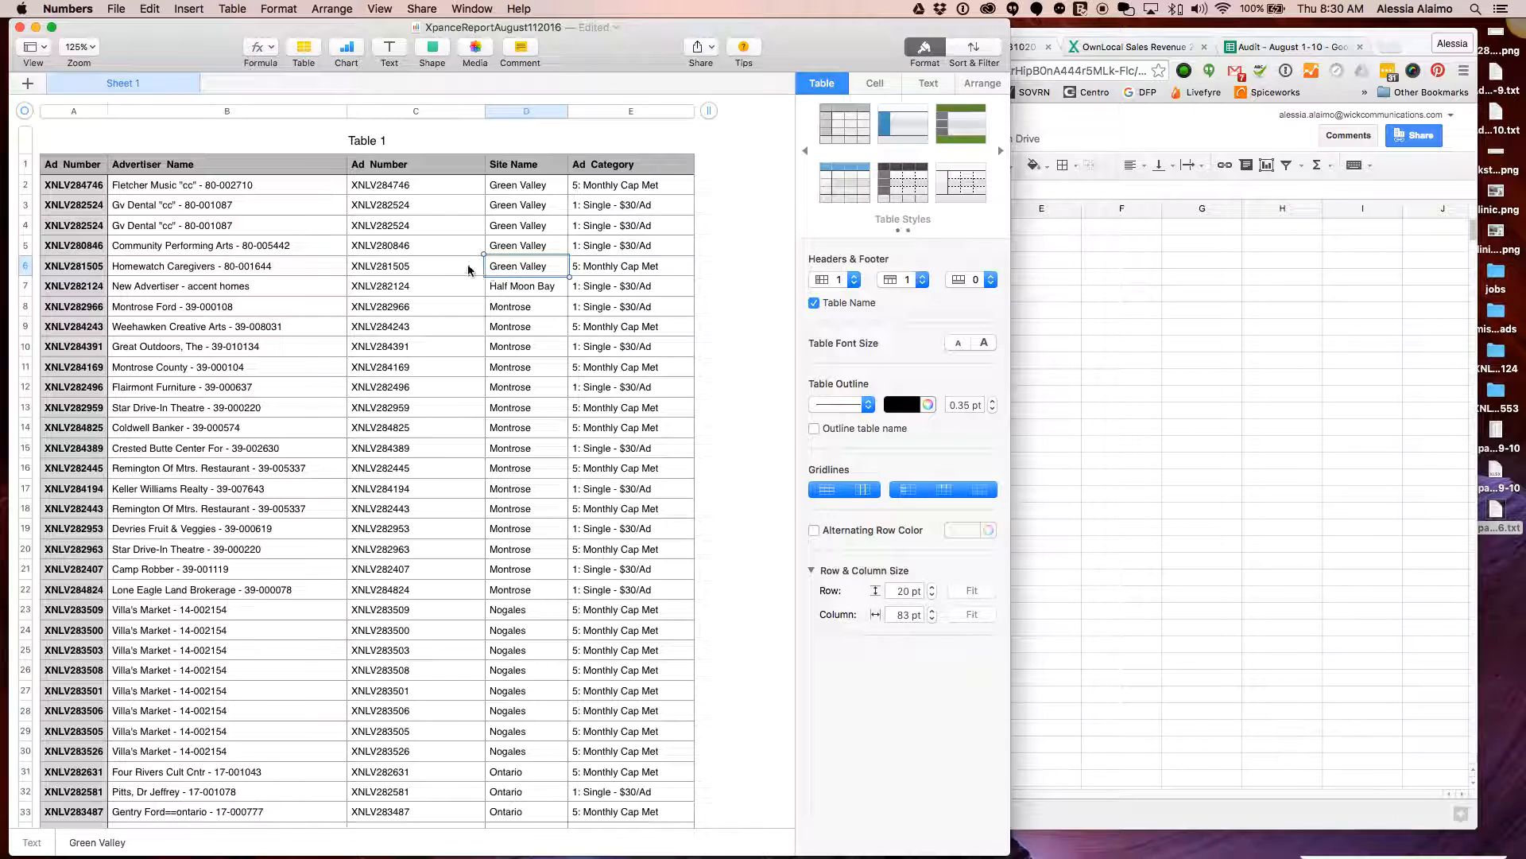
left_click(443, 274)
left_click_drag(164, 195, 378, 280)
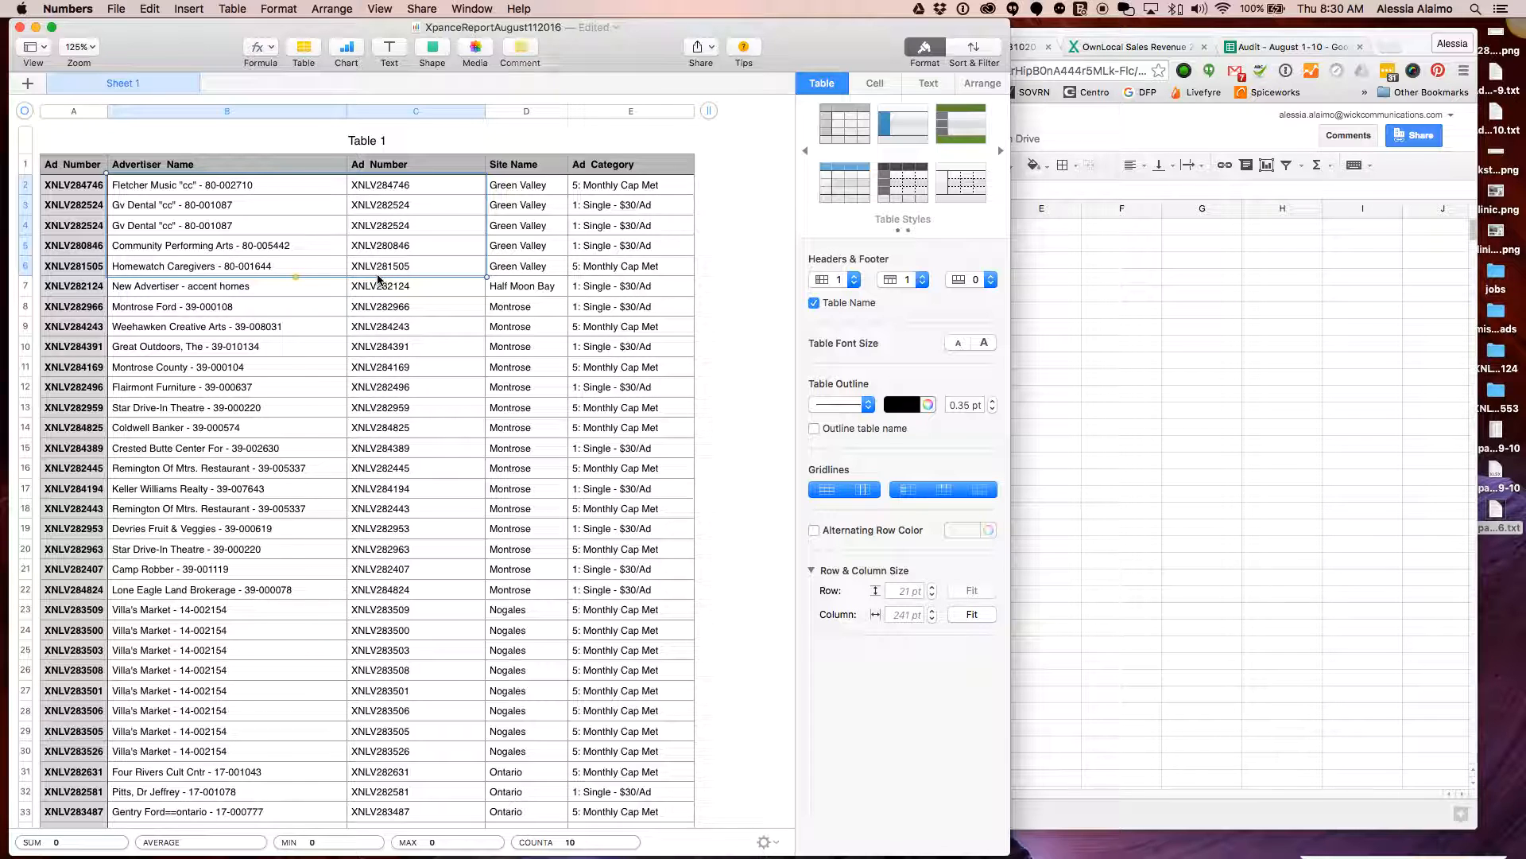
key("super+c")
Paste the five Green Valley names and ad numbers into the manifest starting at A2
key("super+Tab")
left_click(595, 237)
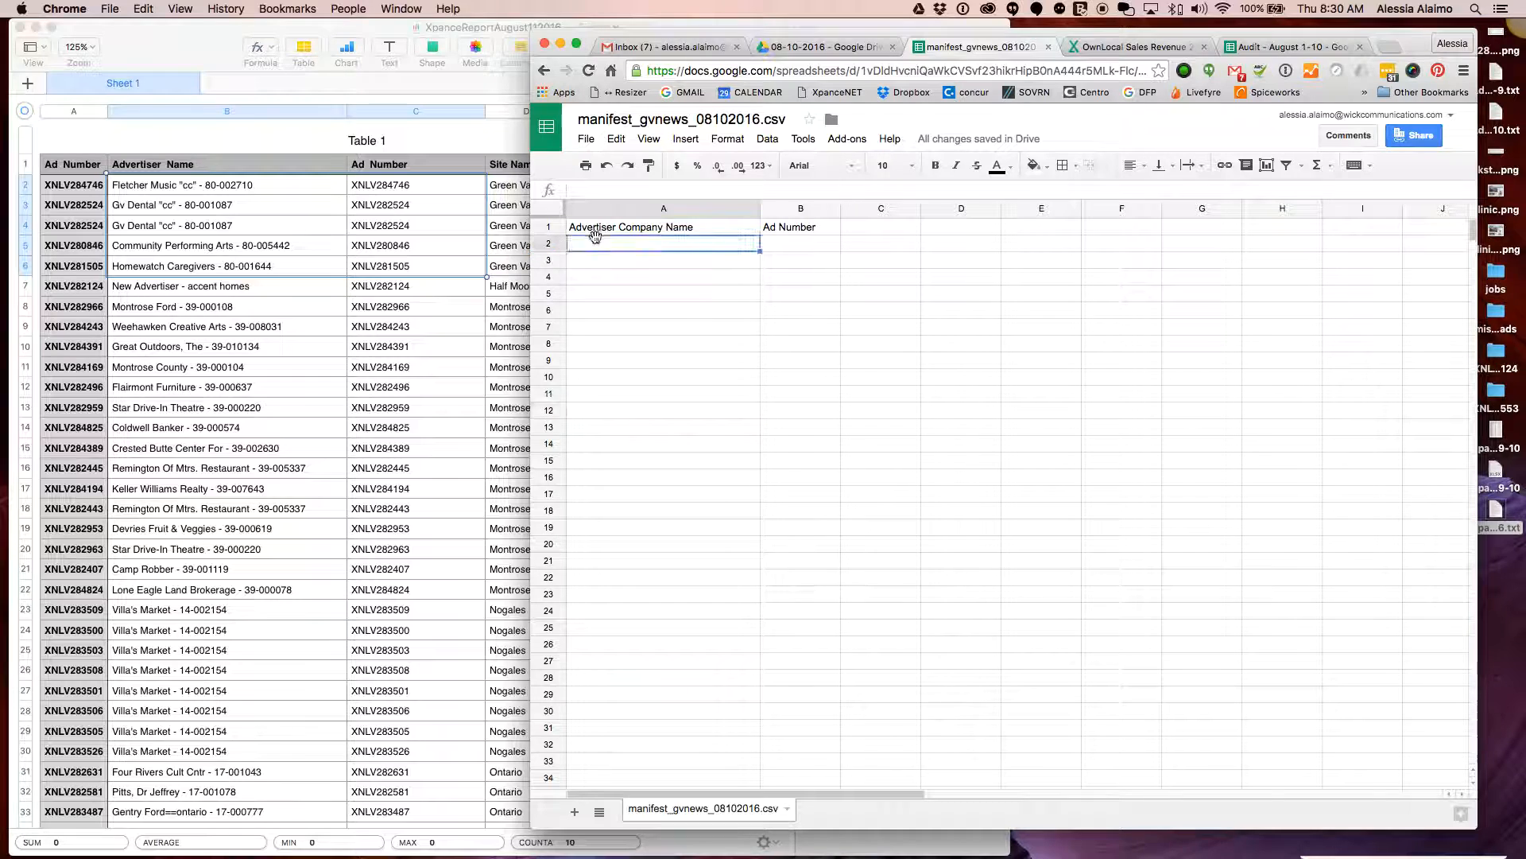
key("super+v")
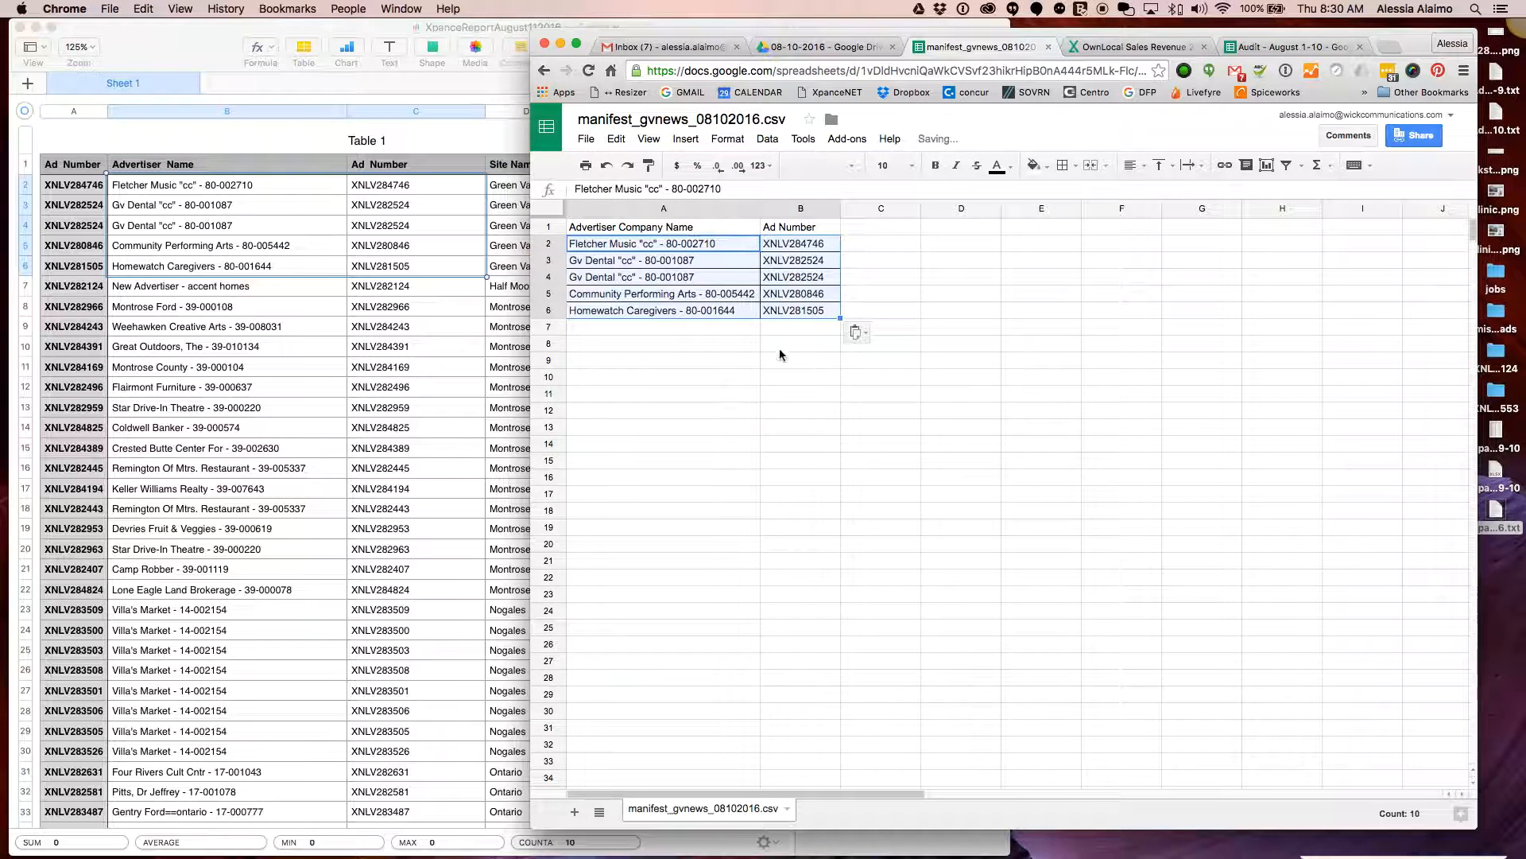
left_click(727, 344)
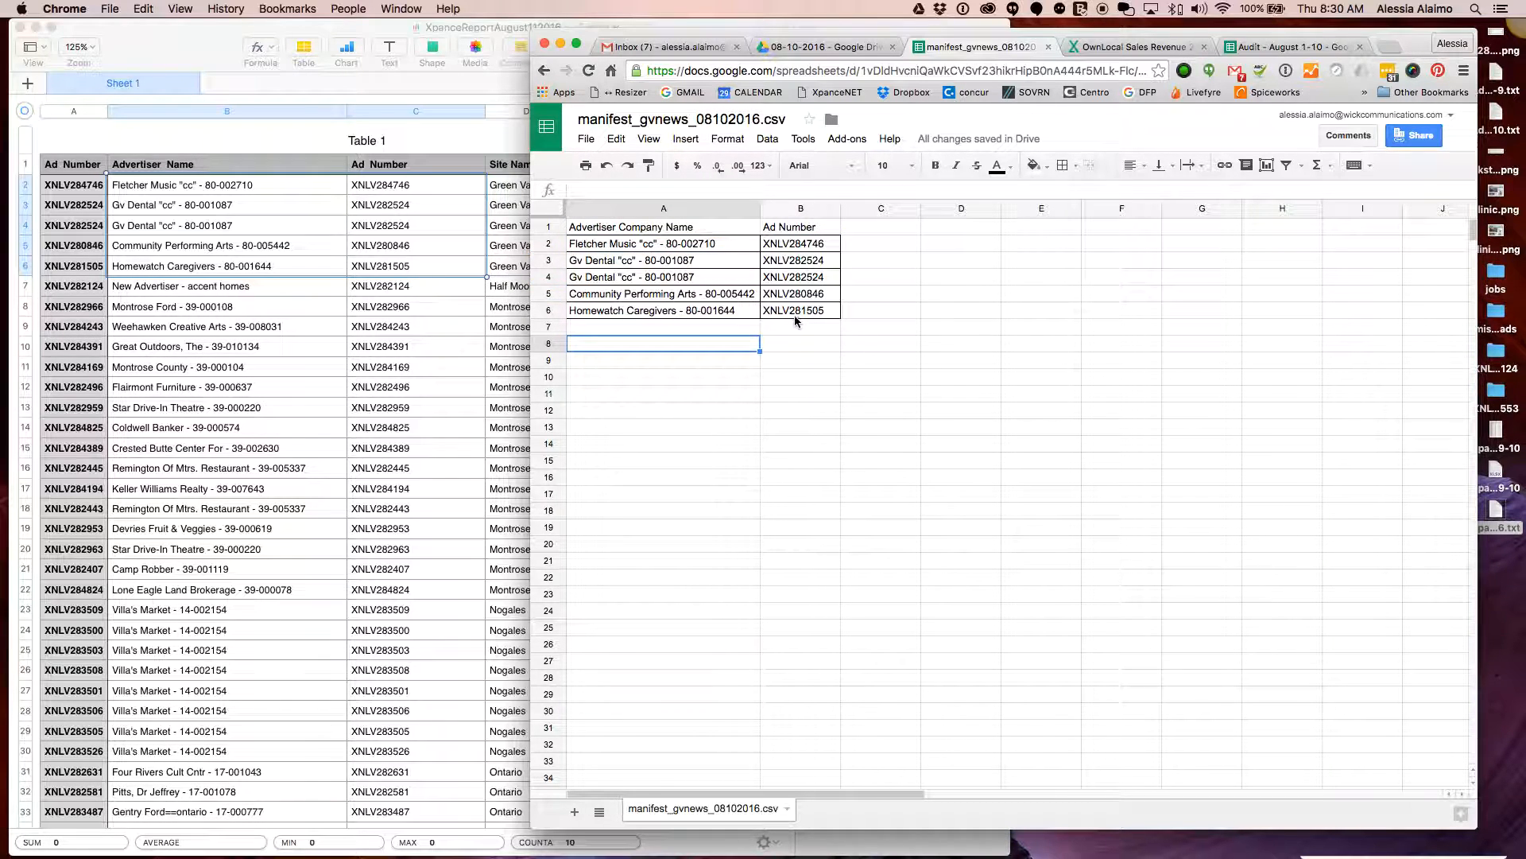
left_click(789, 314)
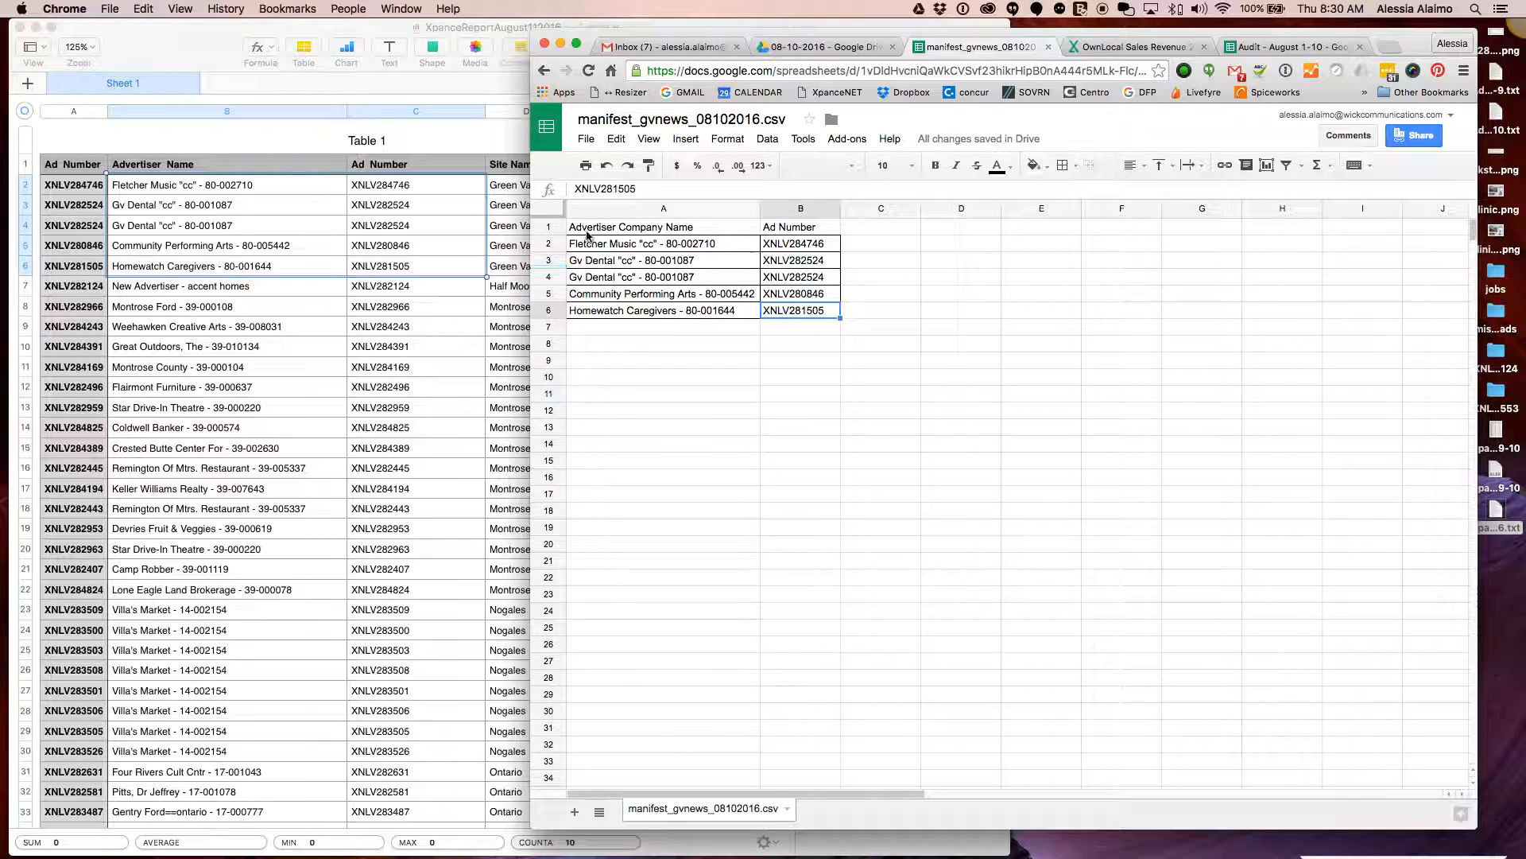
Clear all borders from the pasted rows A2:B6
left_click(600, 253, "shift")
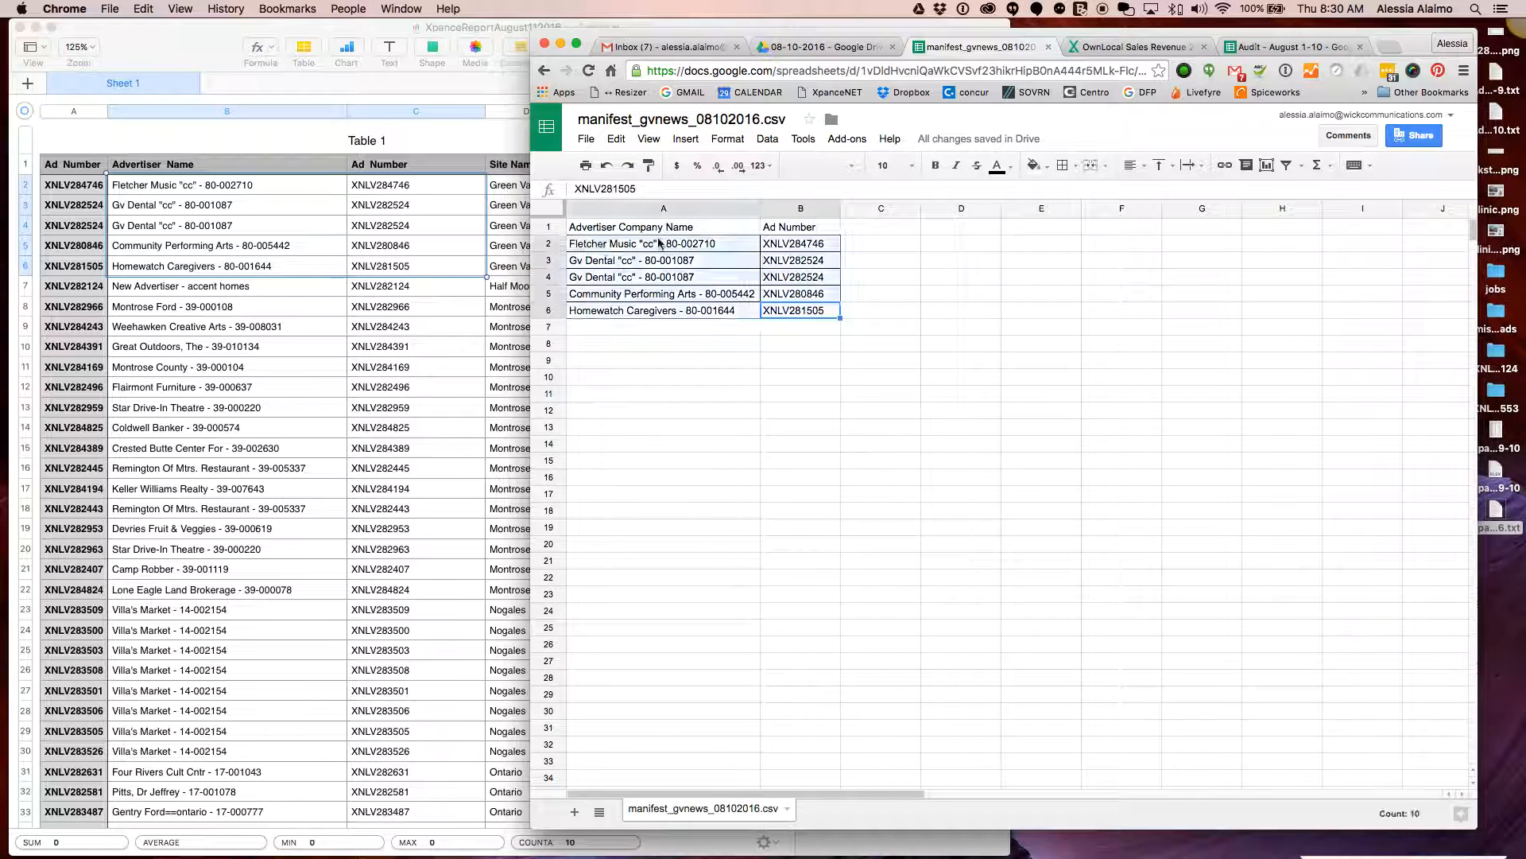
left_click(1077, 167)
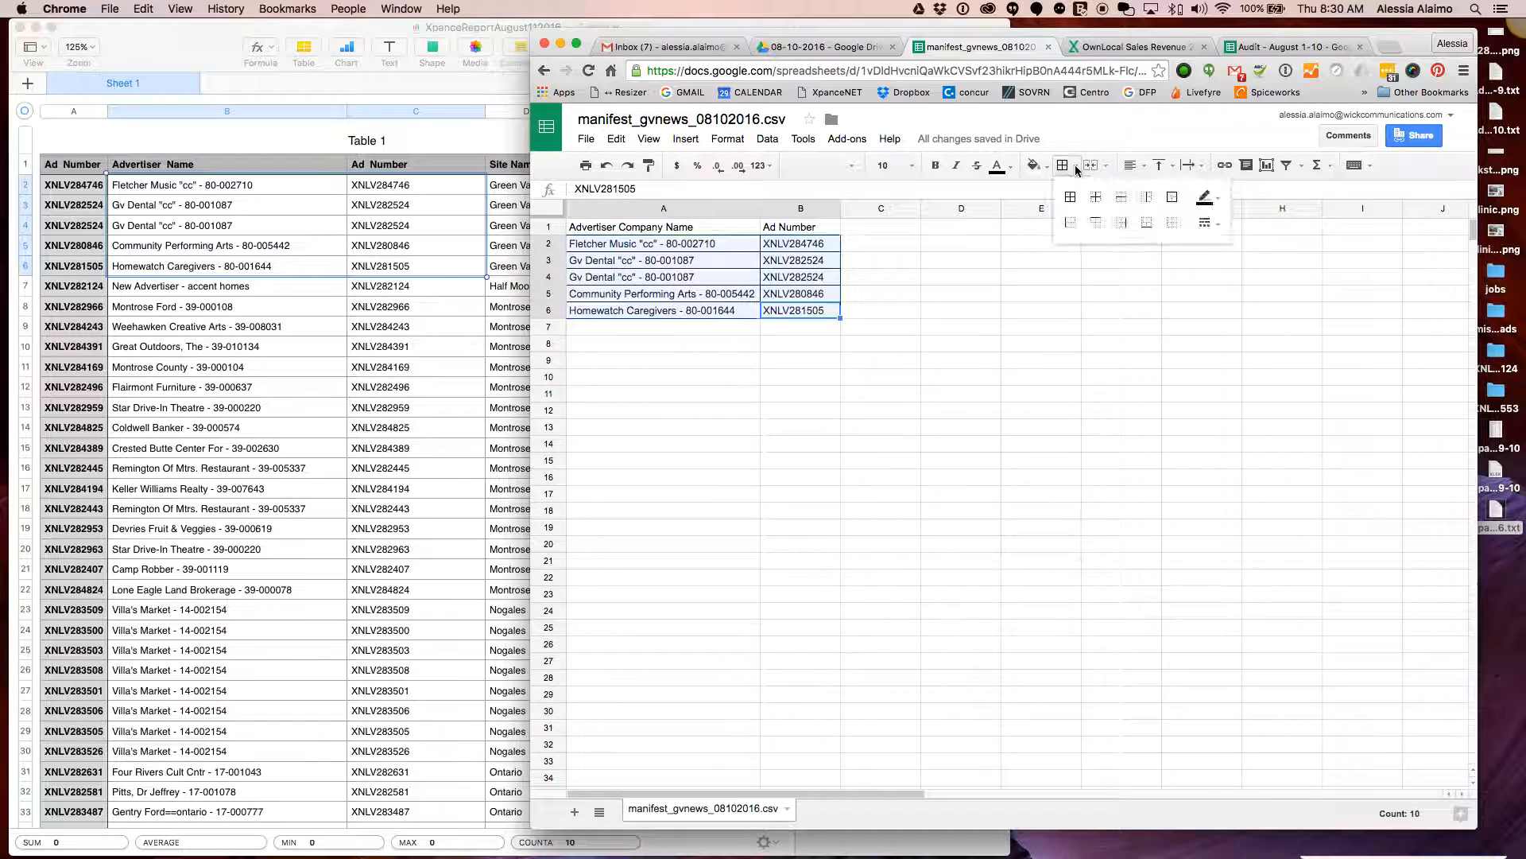
left_click(1174, 224)
left_click(676, 326)
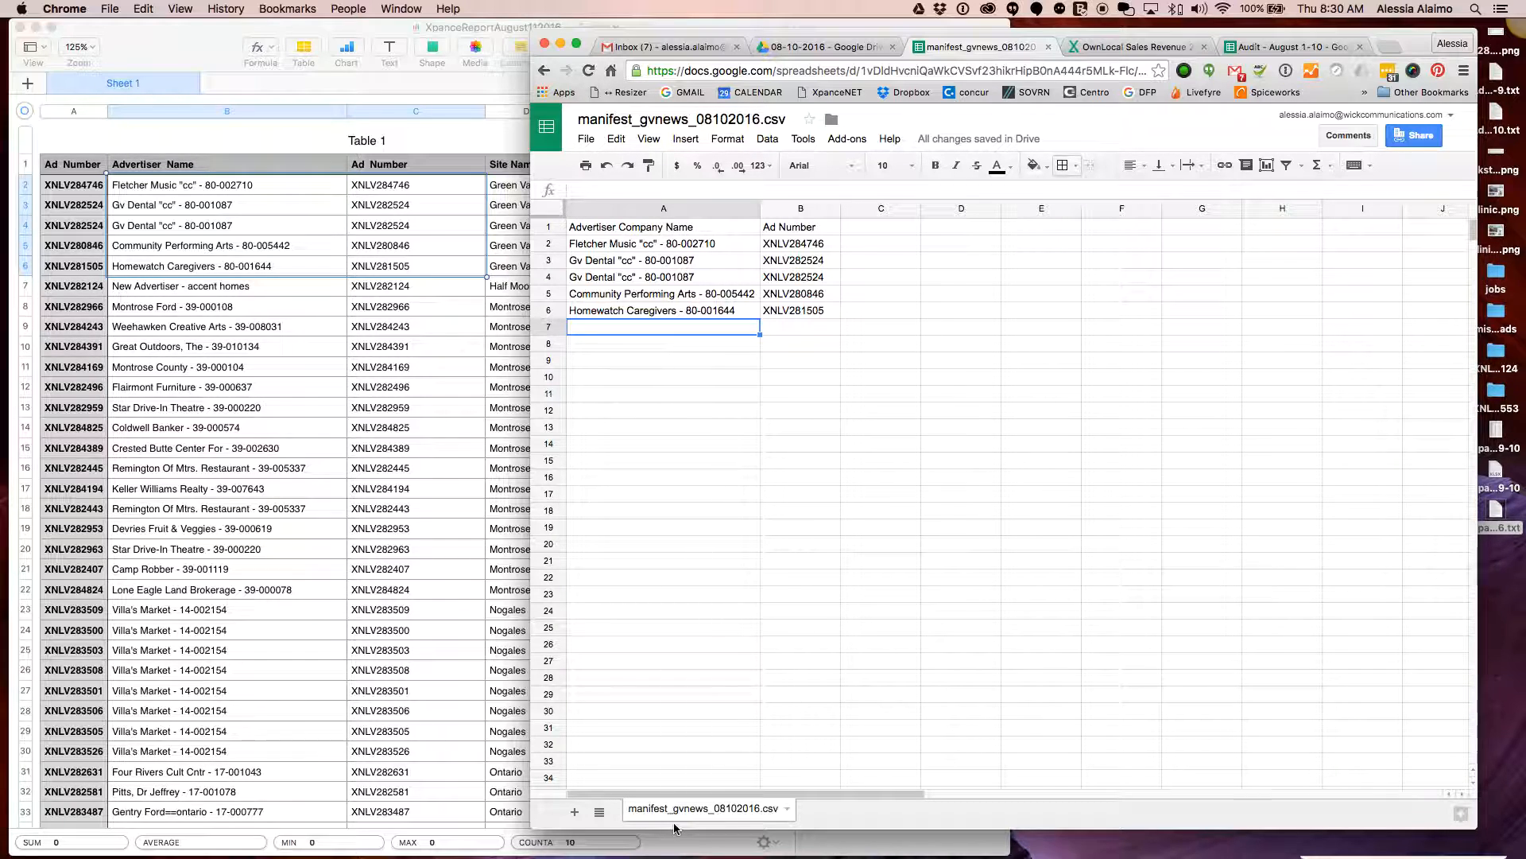
Rename the manifest to manifest_gvnews_08112016.csv
left_click(725, 119)
key("BackSpace")
type("1")
left_click(704, 464)
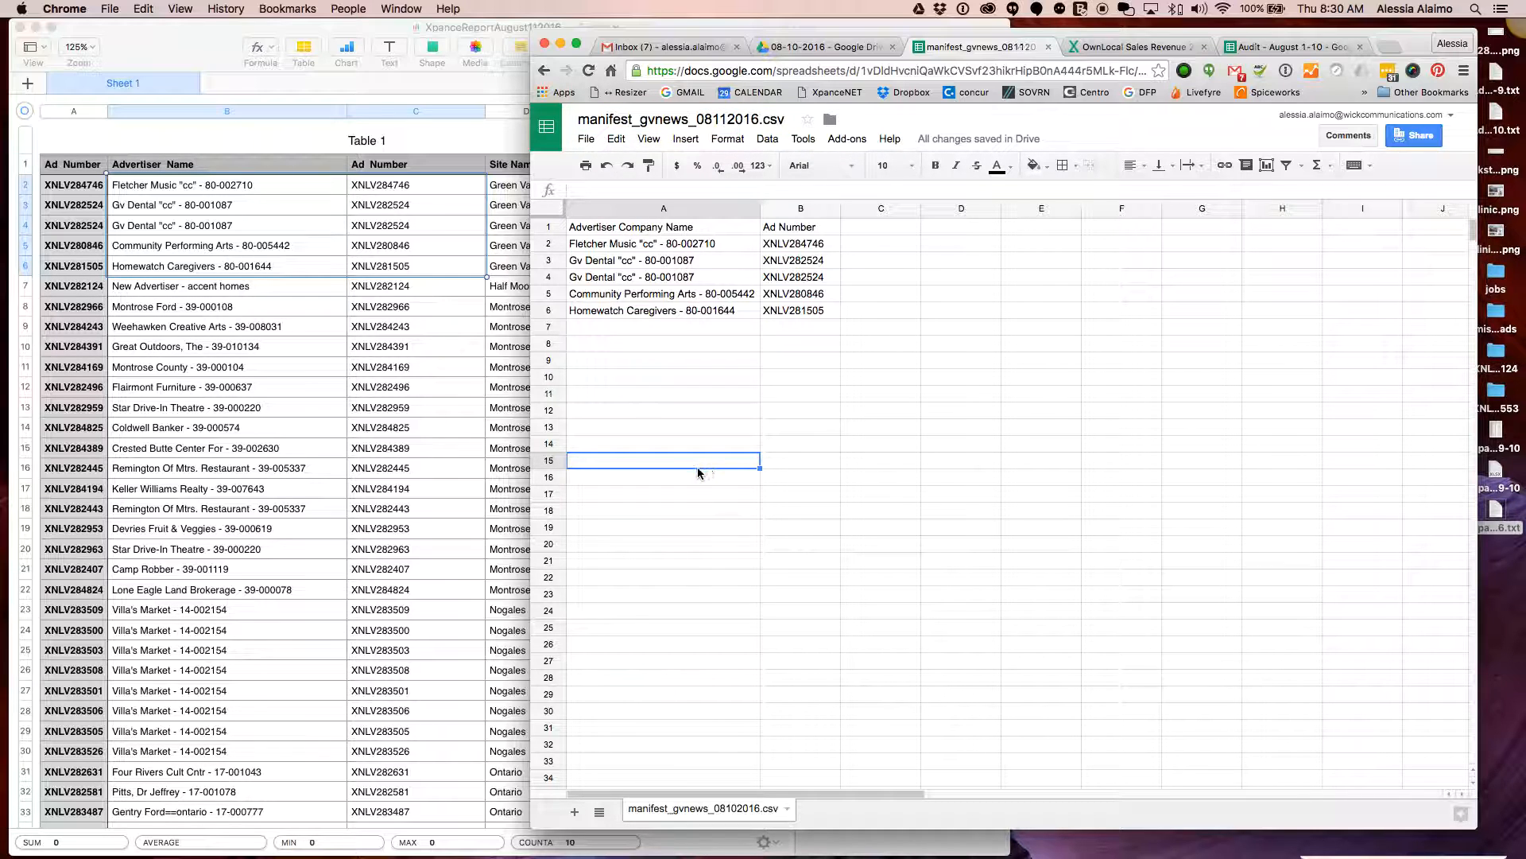
Move the file from 08-10-2016 into SEO-DATA's 8-11-2016 folder, accepting the access warning
left_click(831, 122)
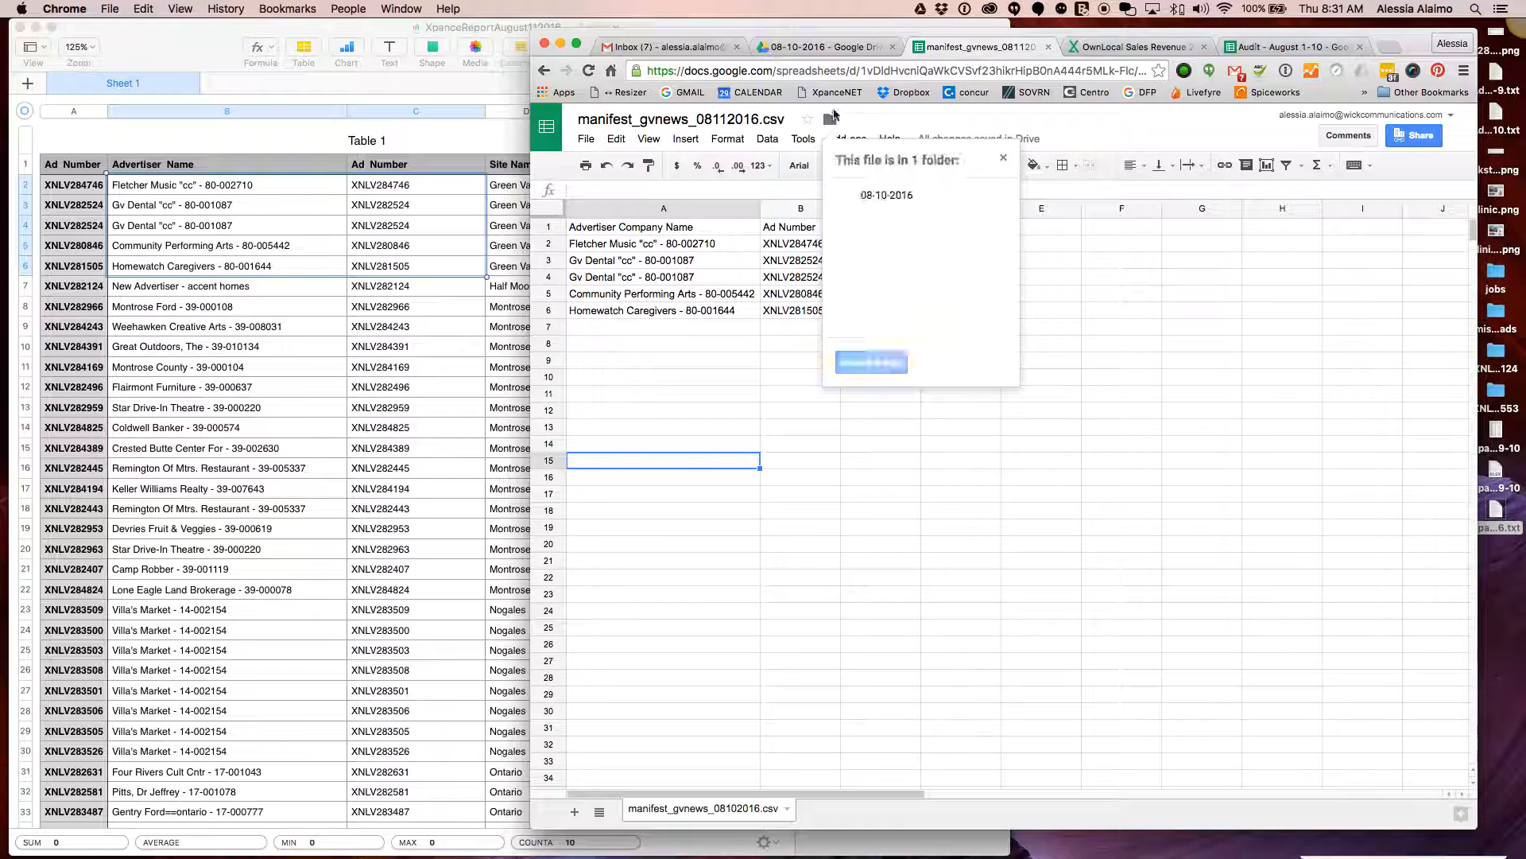
left_click(872, 363)
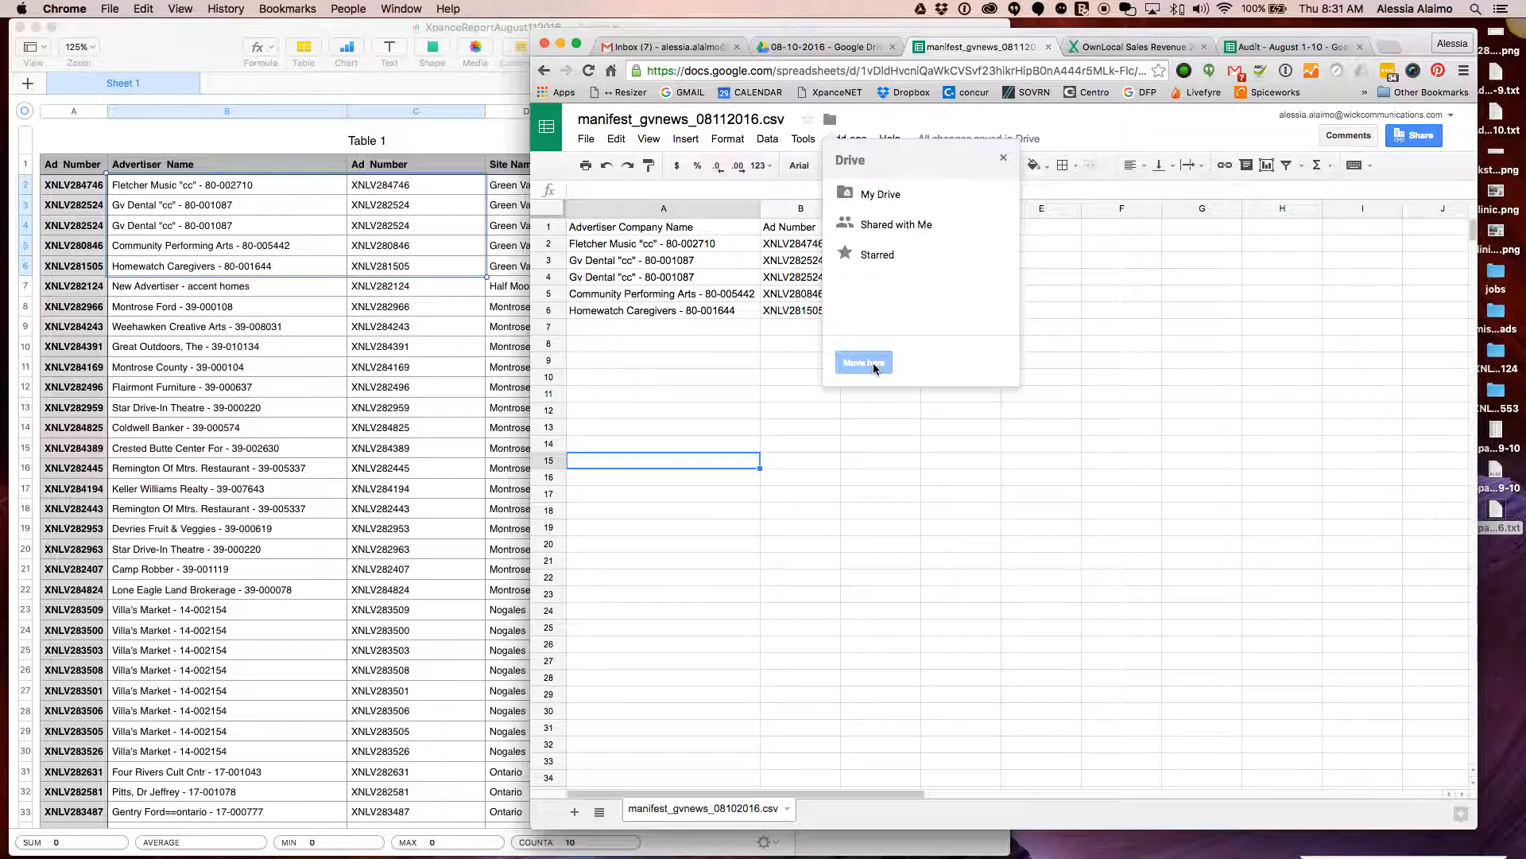
double_click(868, 193)
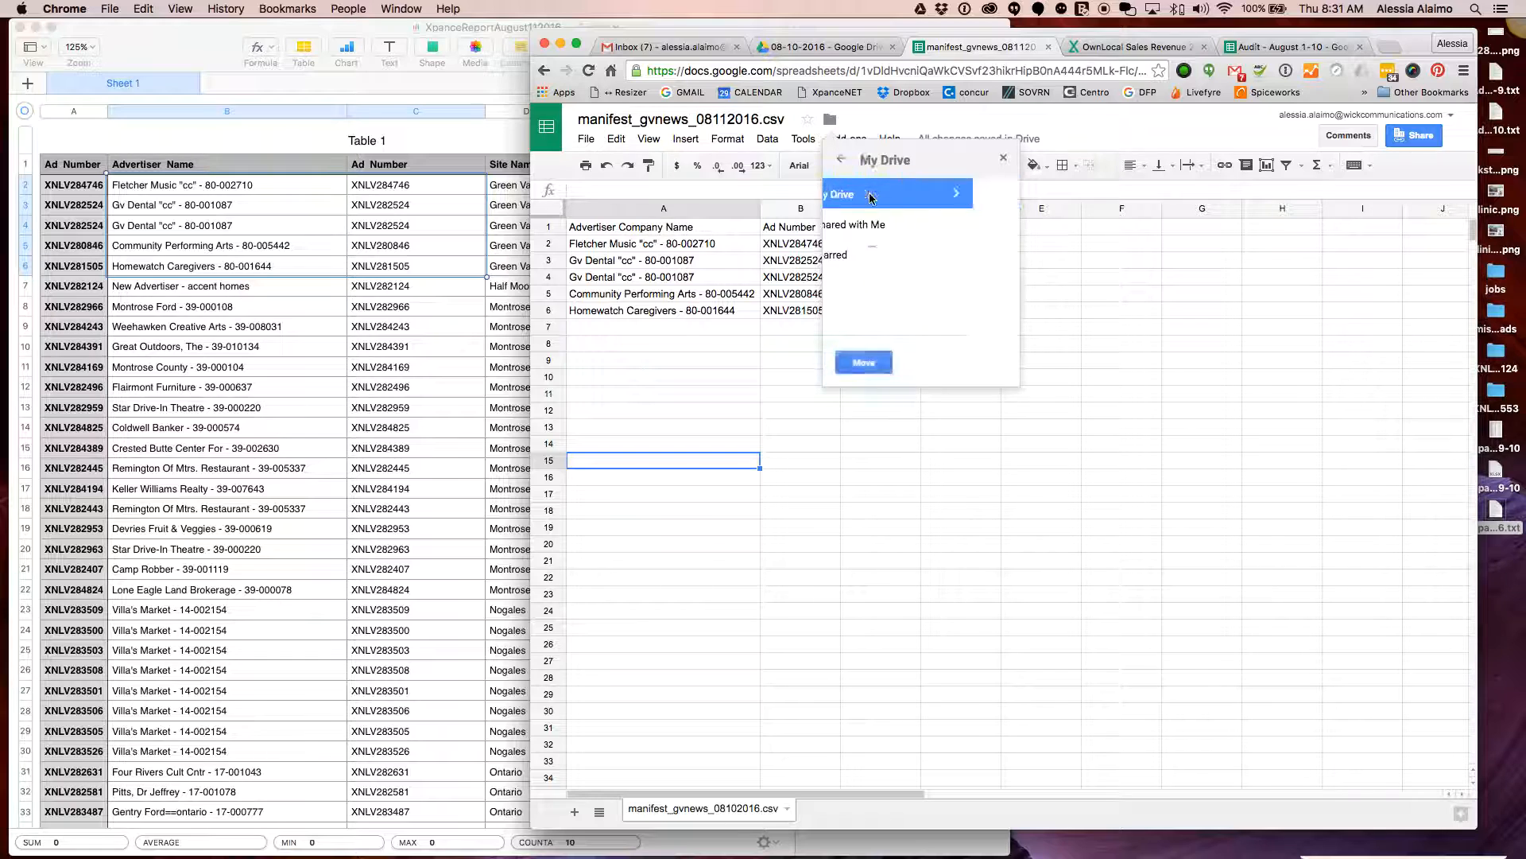
scroll(914, 270, "down", 2)
left_click(936, 273)
scroll(899, 282, "down", 3)
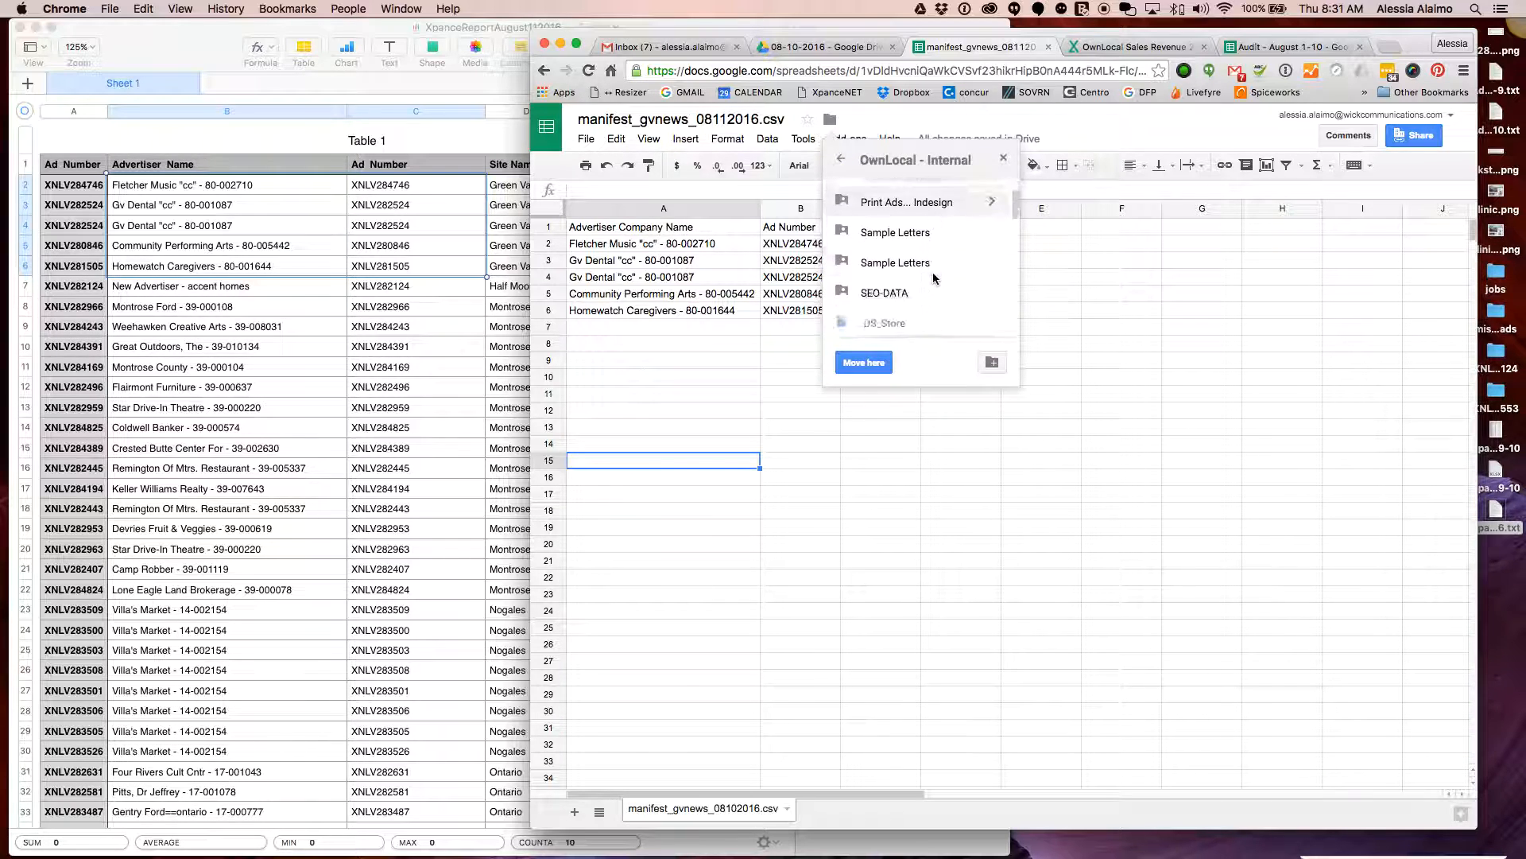
double_click(891, 290)
scroll(903, 280, "down", 3)
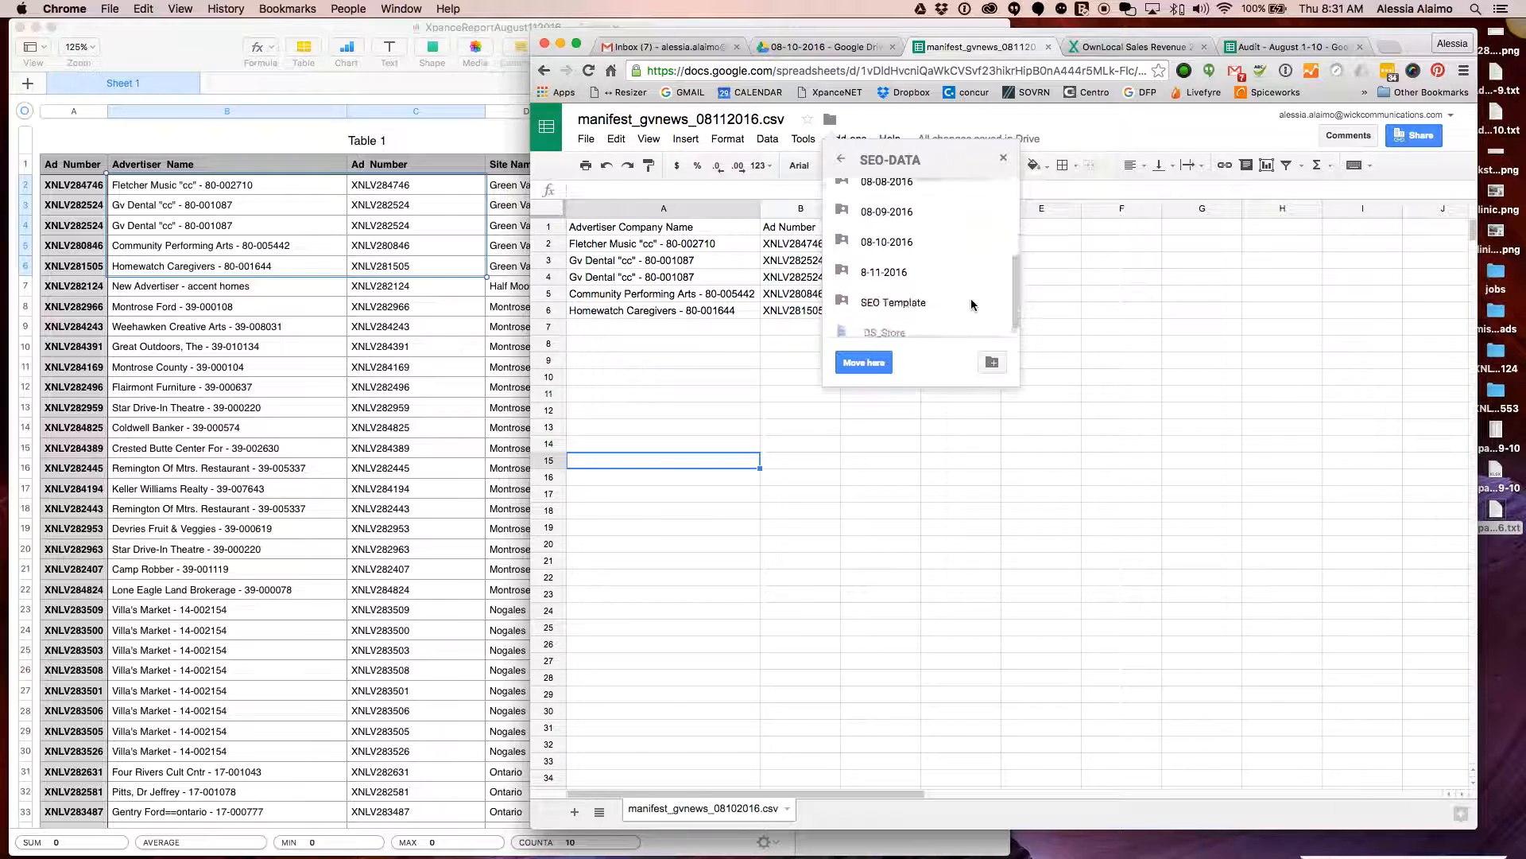
left_click(900, 271)
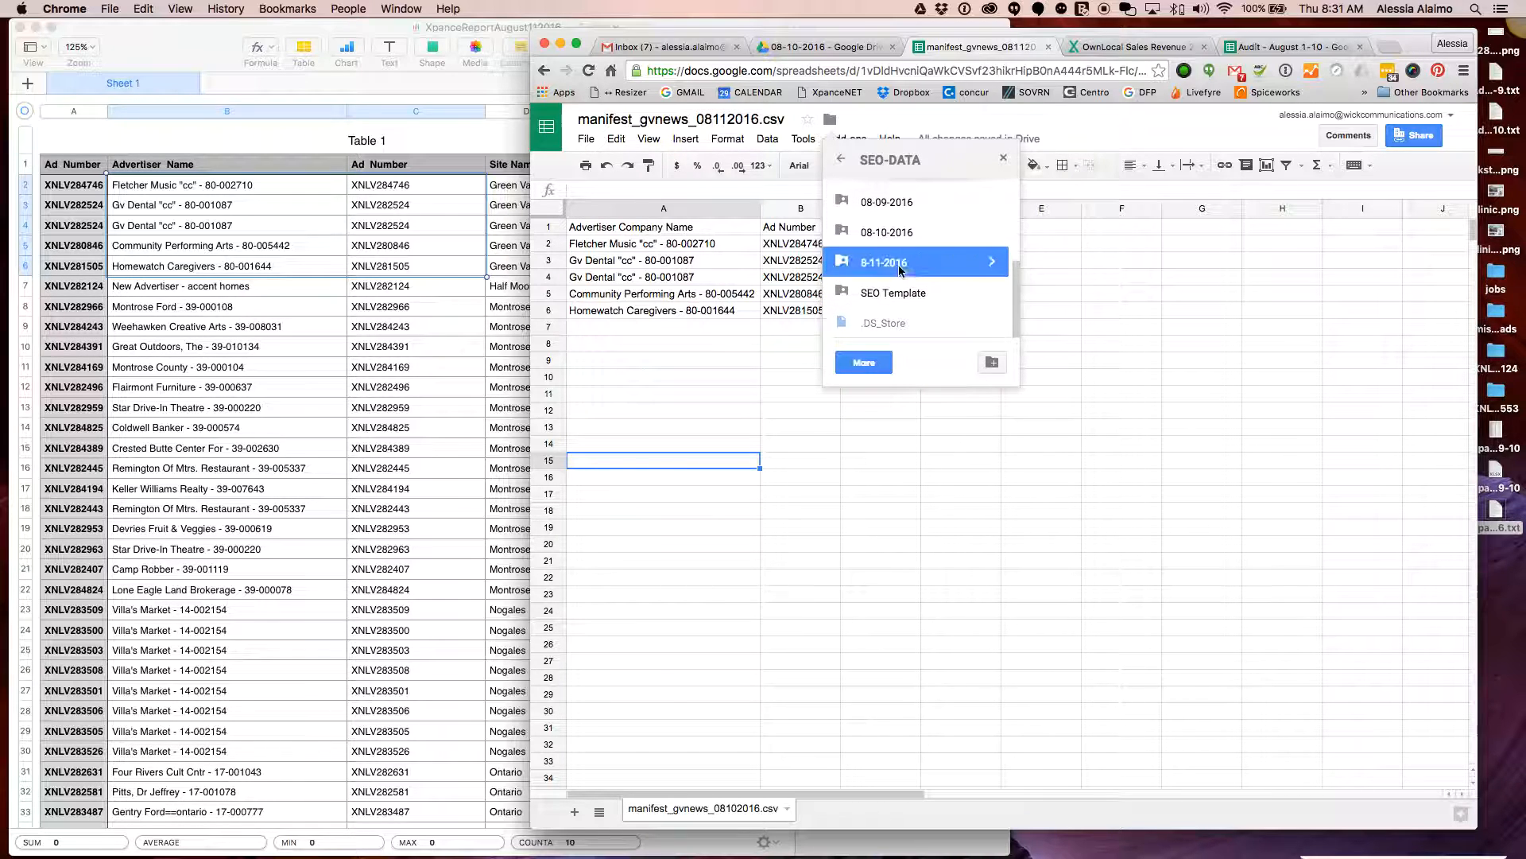
left_click(876, 369)
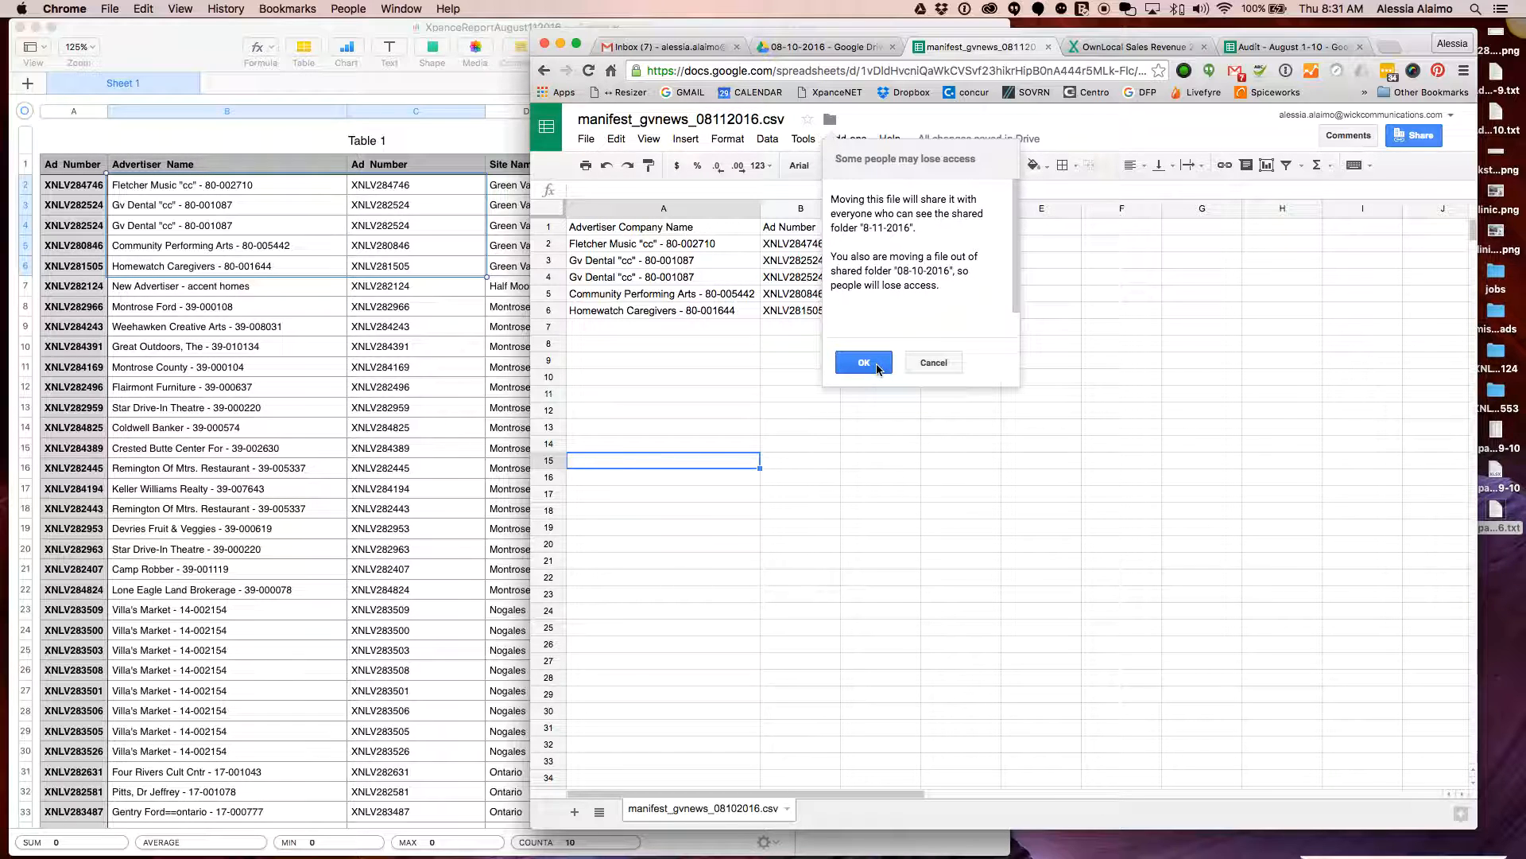
left_click(878, 366)
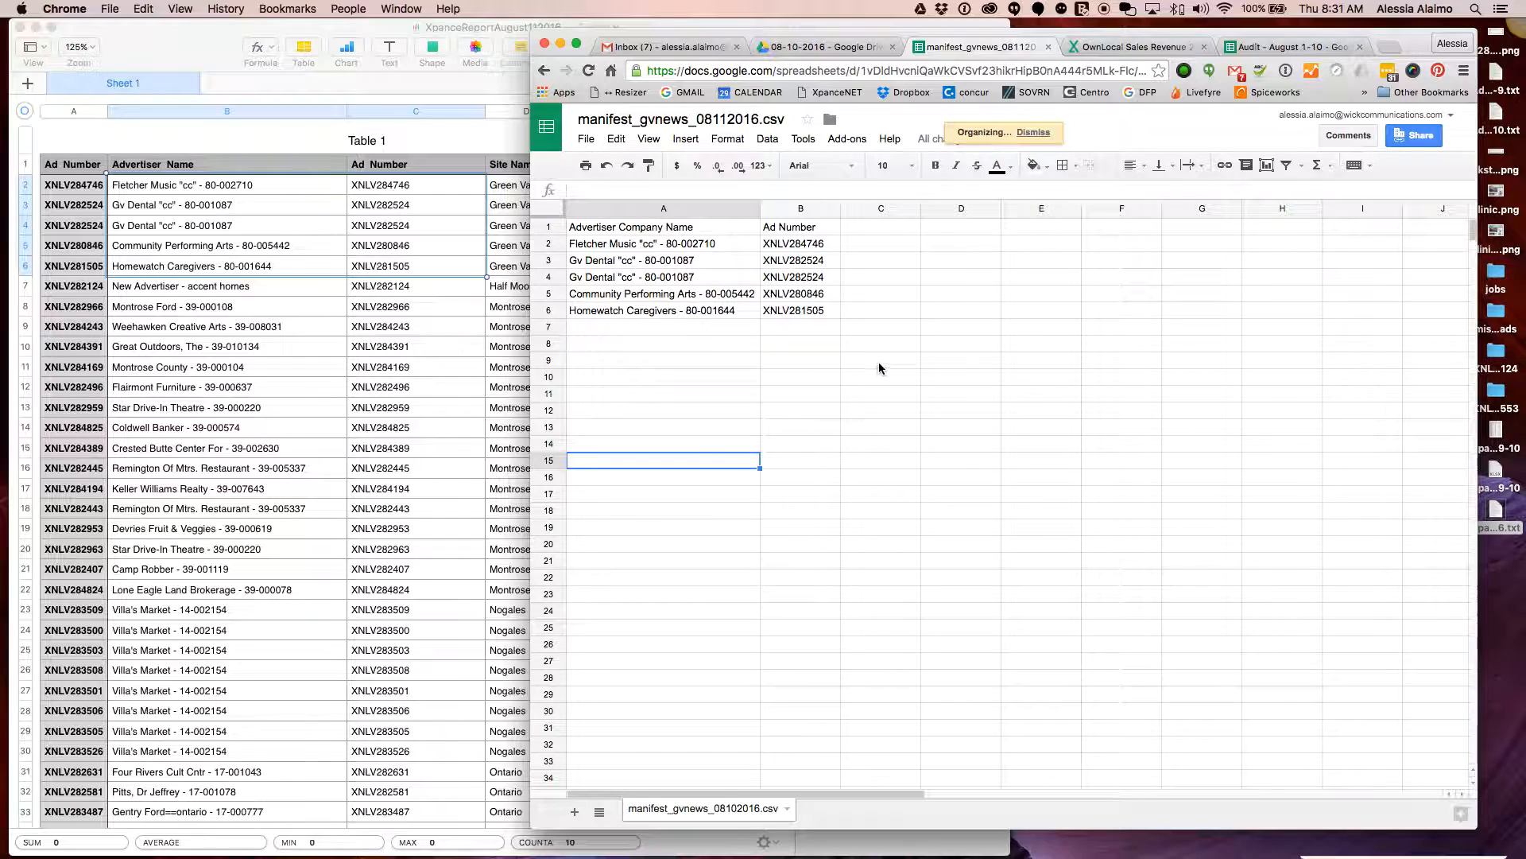
left_click(689, 341)
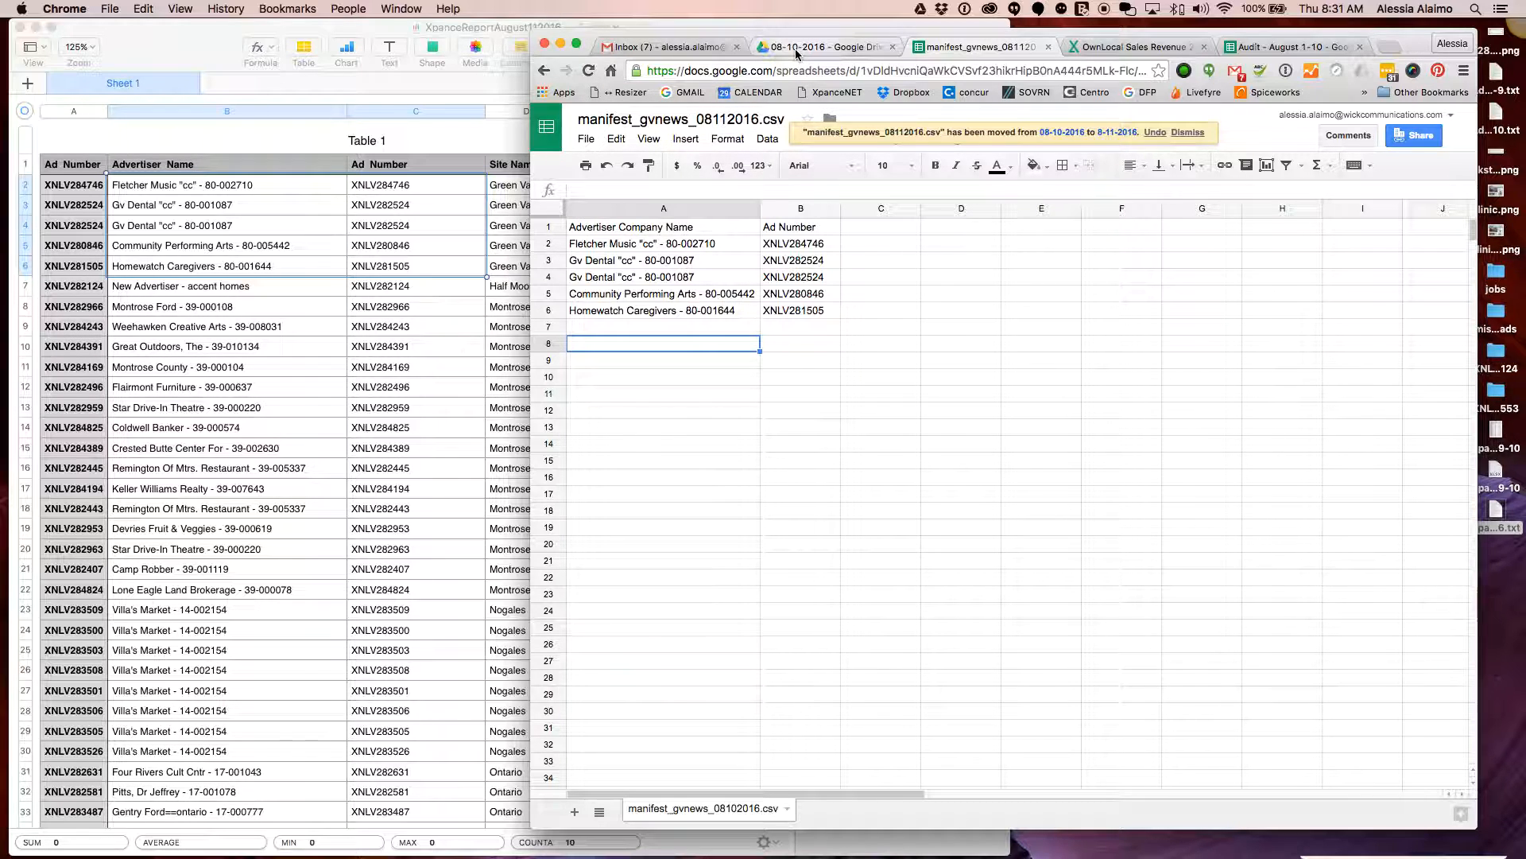
left_click(759, 49)
Check that SEO-DATA's 8-11-2016 folder lists manifest_gvnews_08112016.csv and return to that spreadsheet
left_click(555, 127)
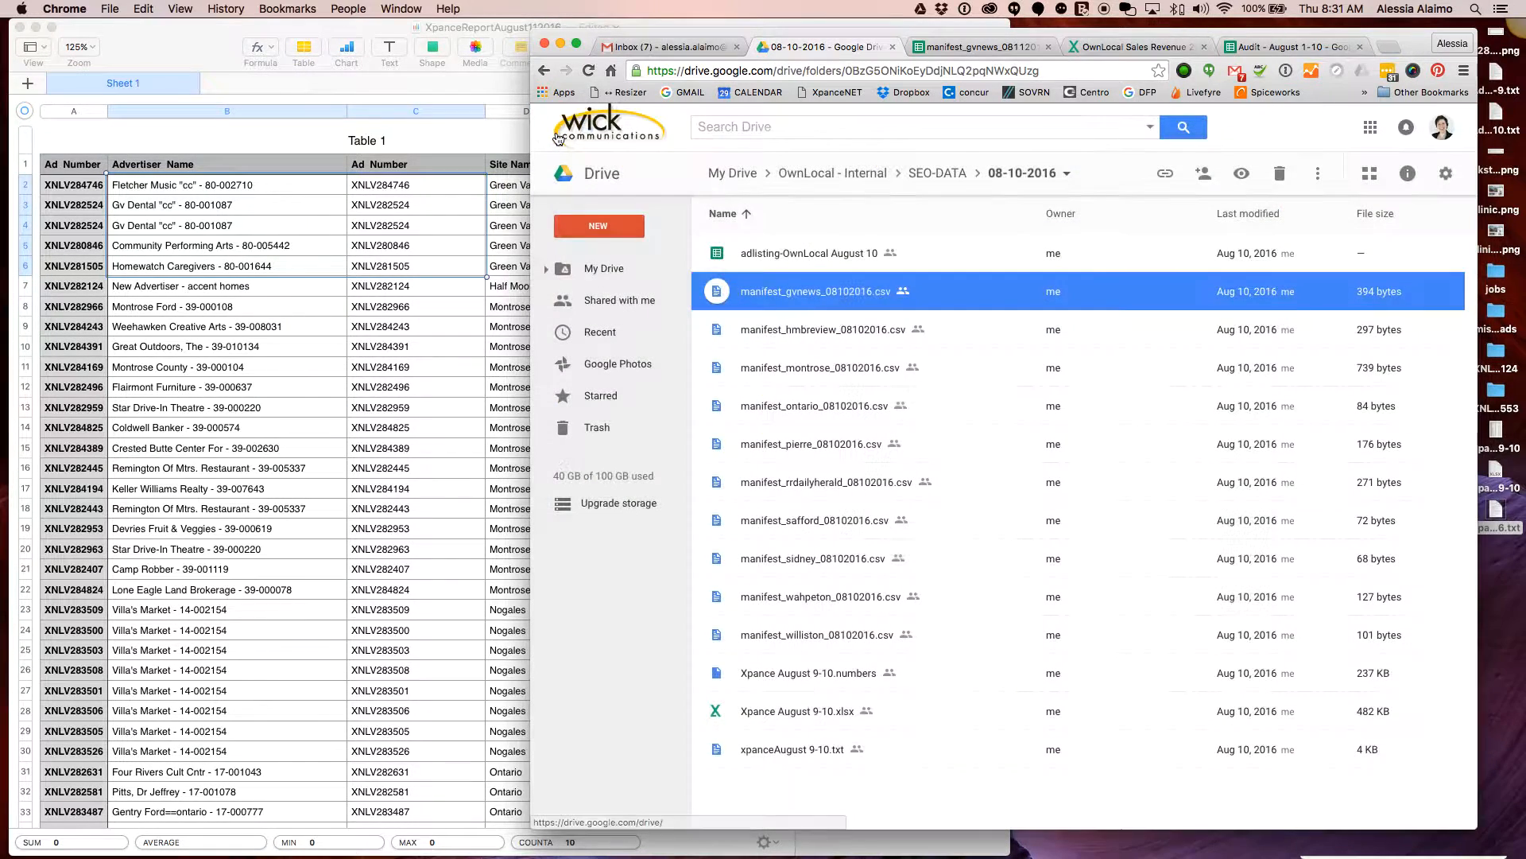
left_click(767, 372)
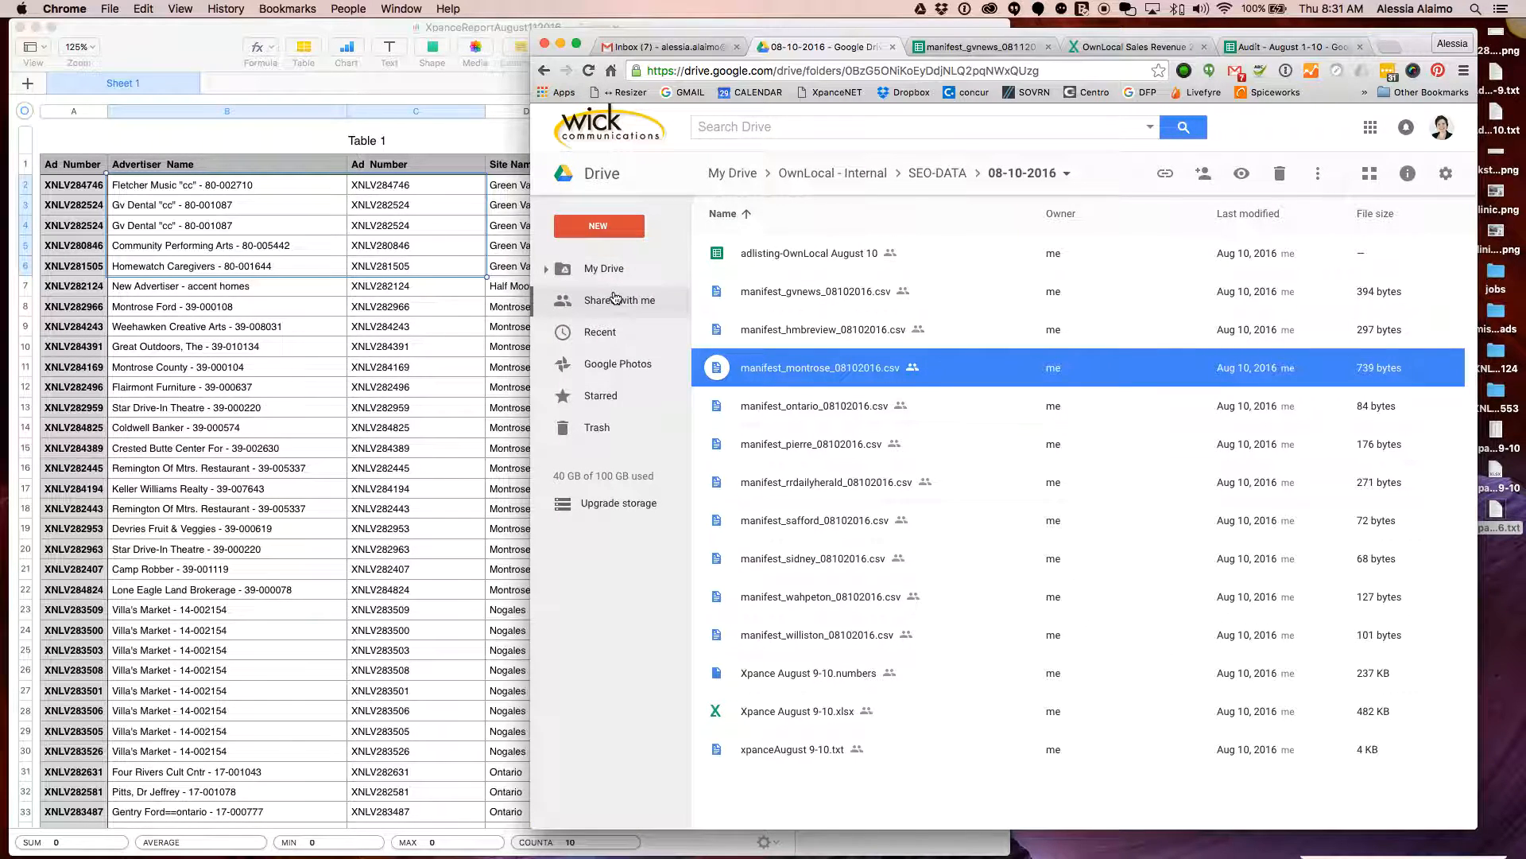
left_click(925, 182)
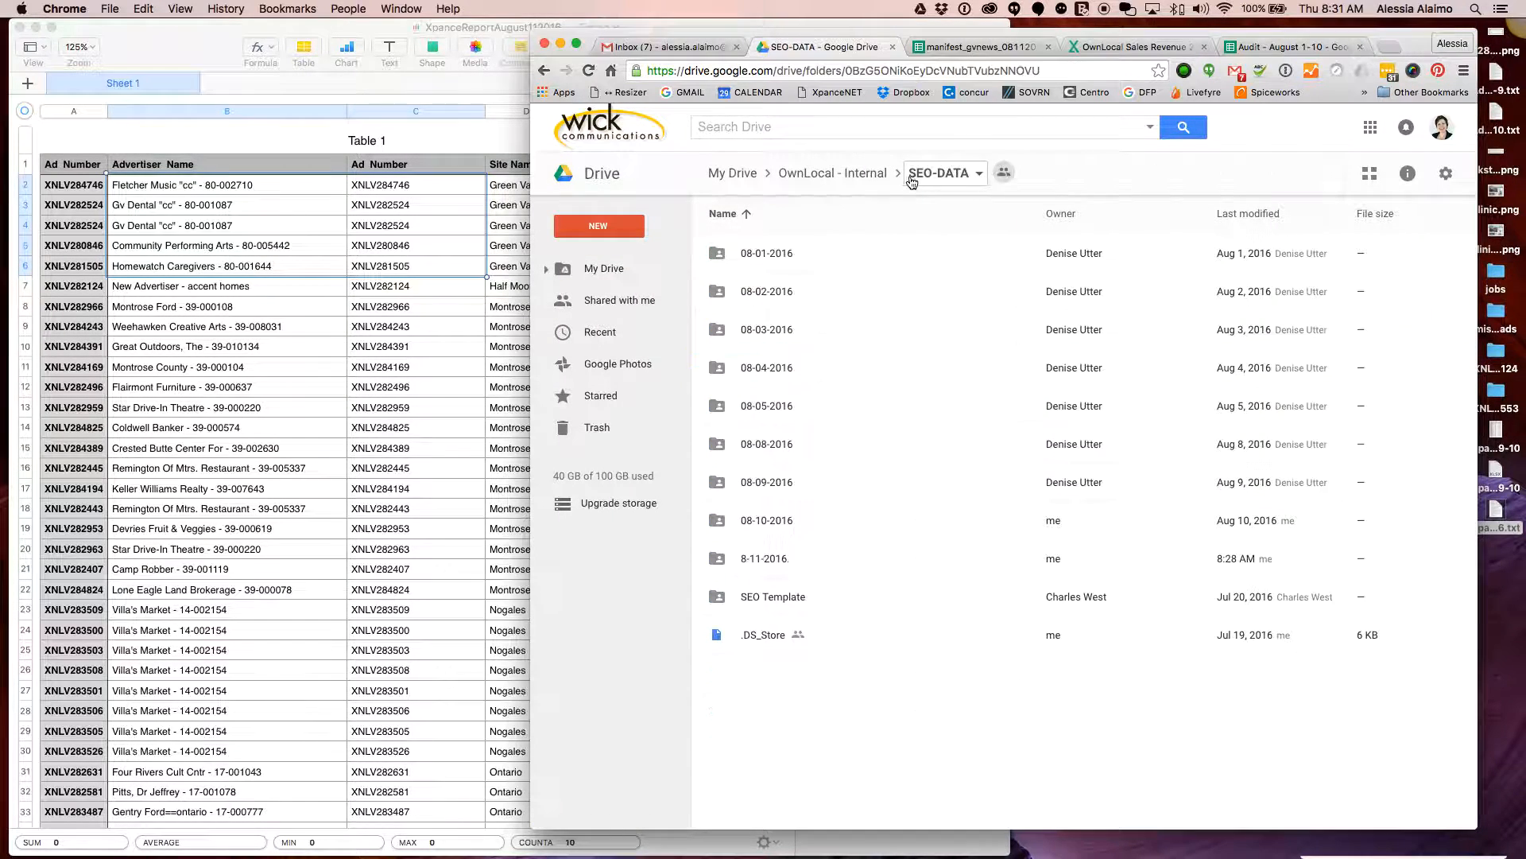
double_click(768, 559)
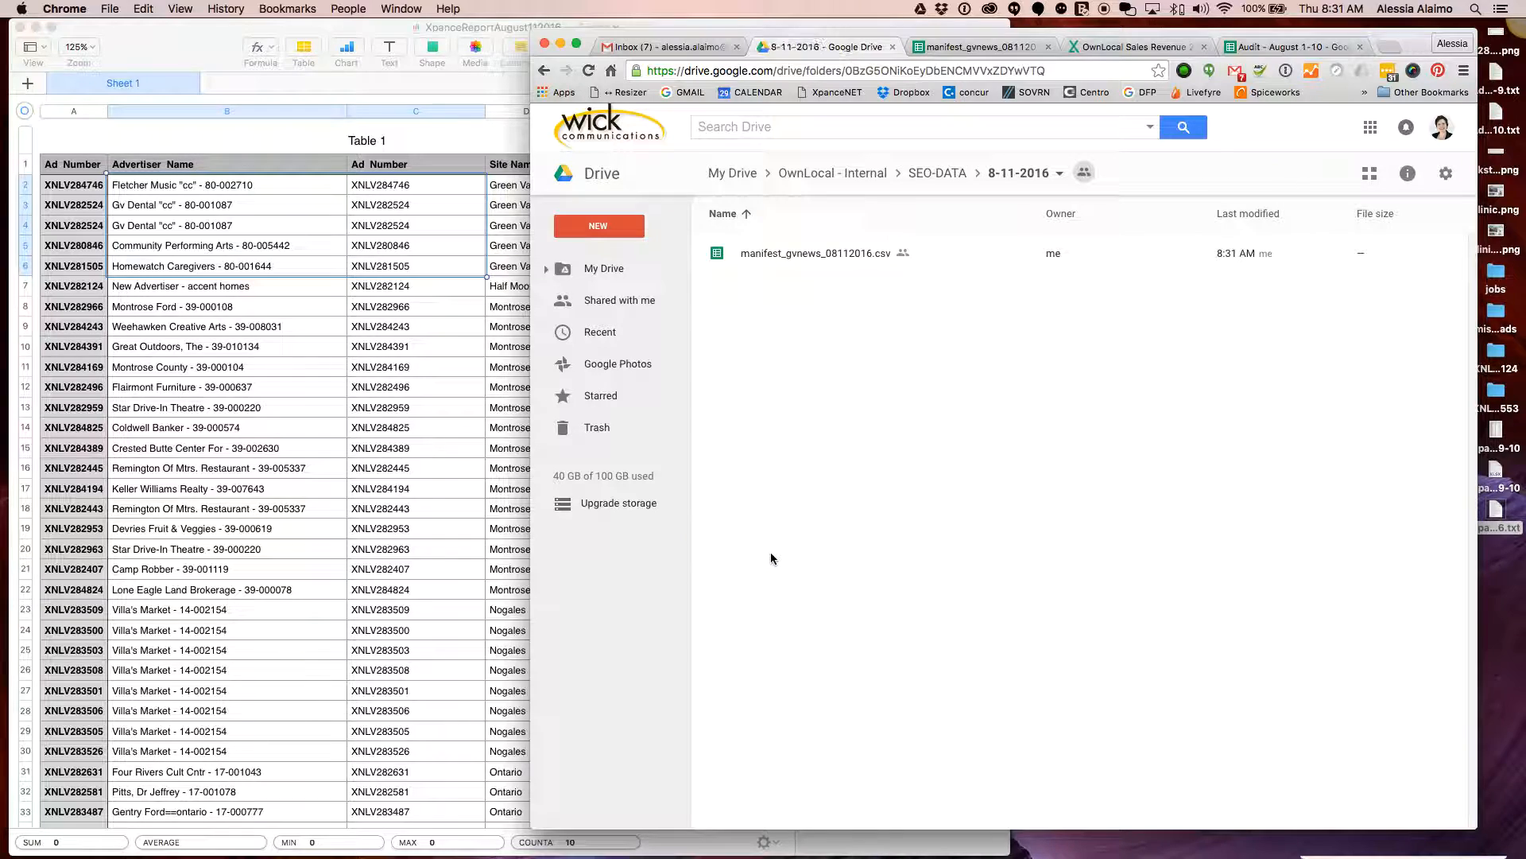
left_click(861, 254)
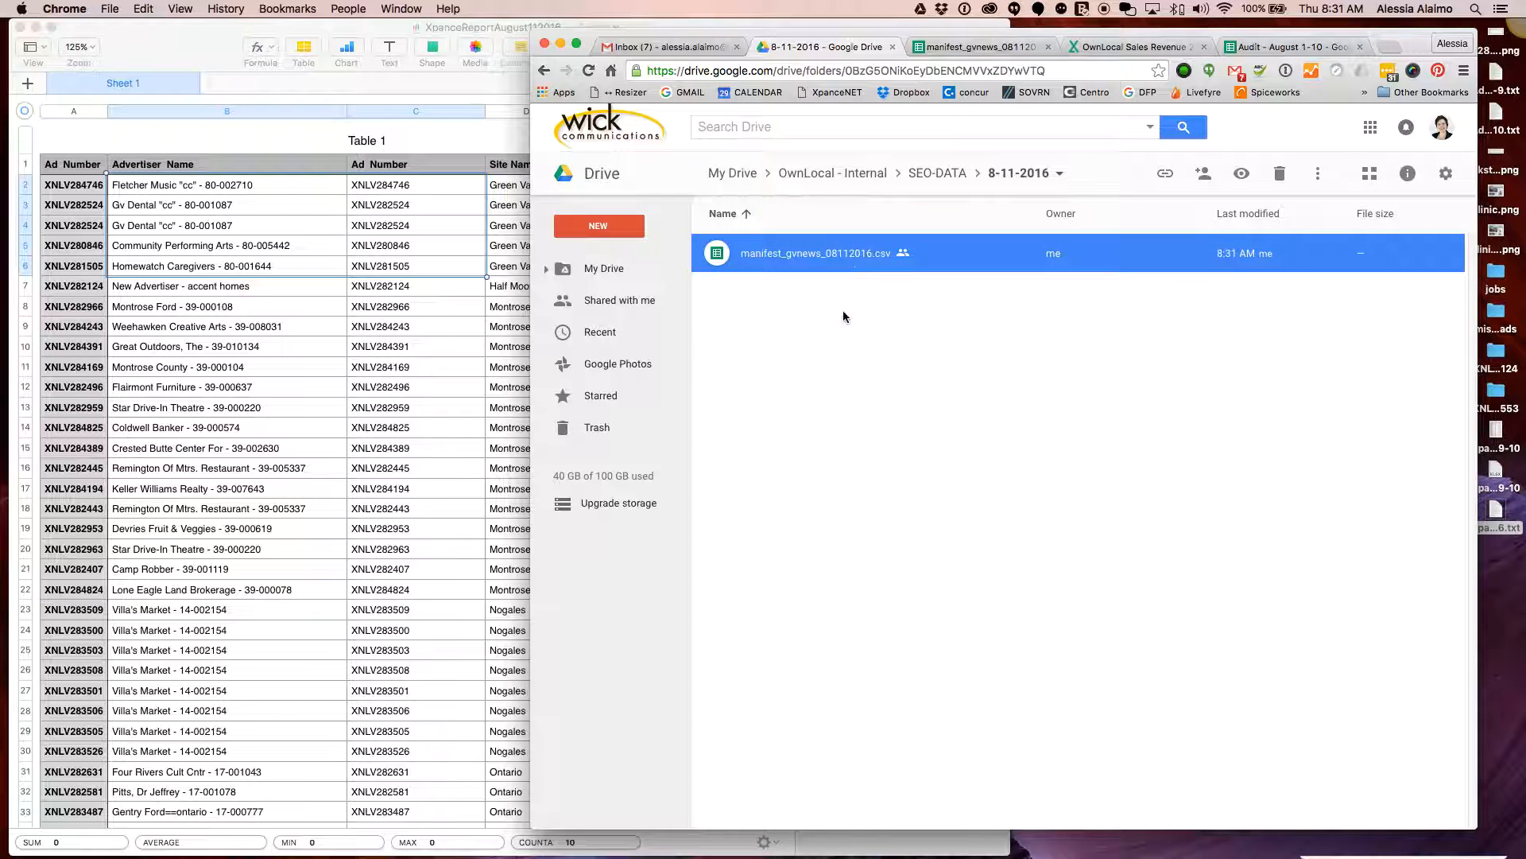
double_click(827, 253)
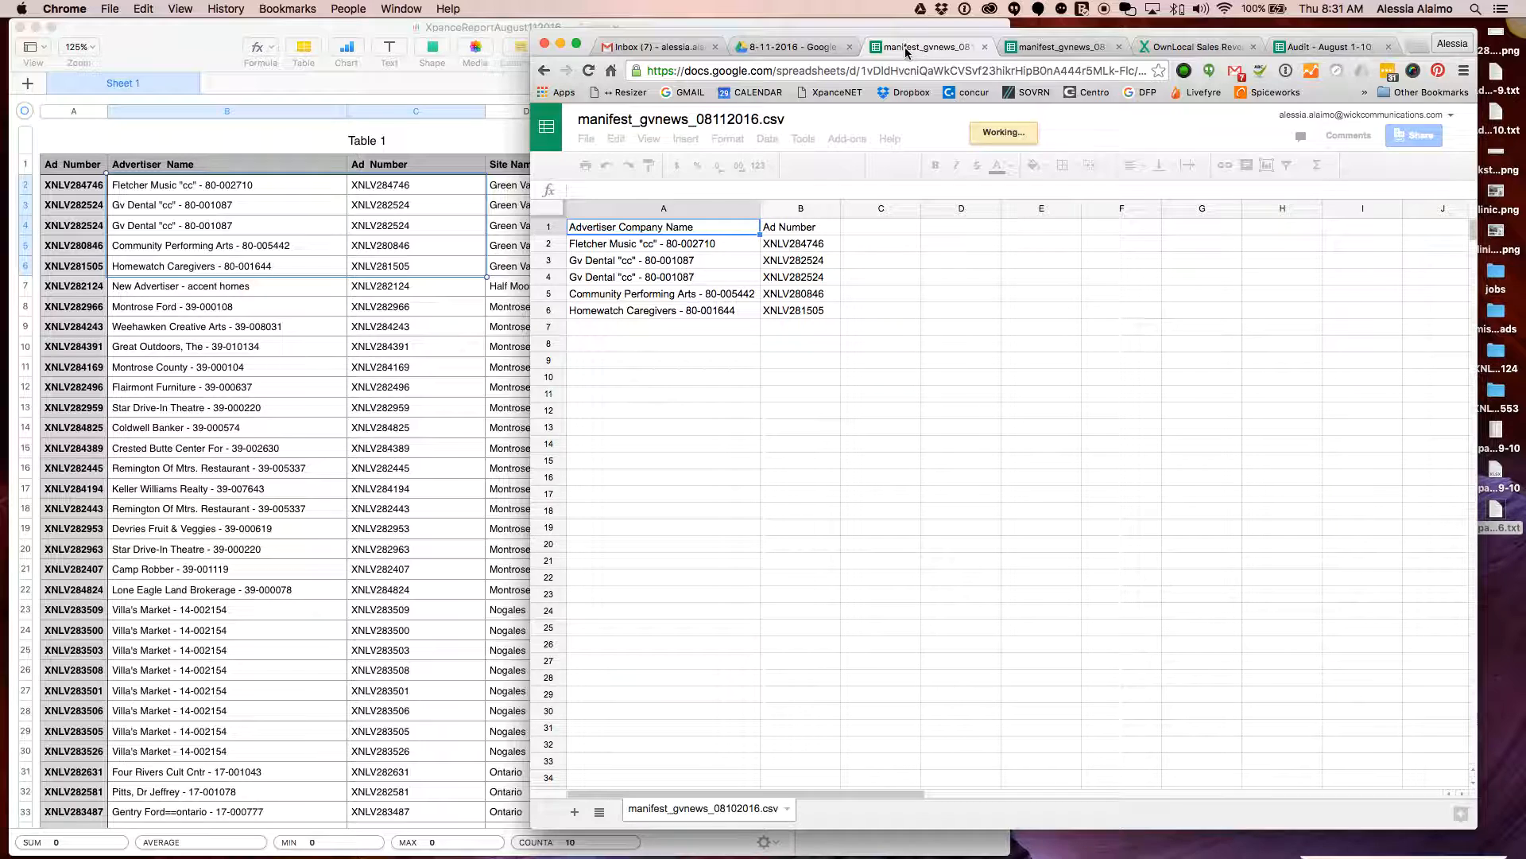
left_click(985, 46)
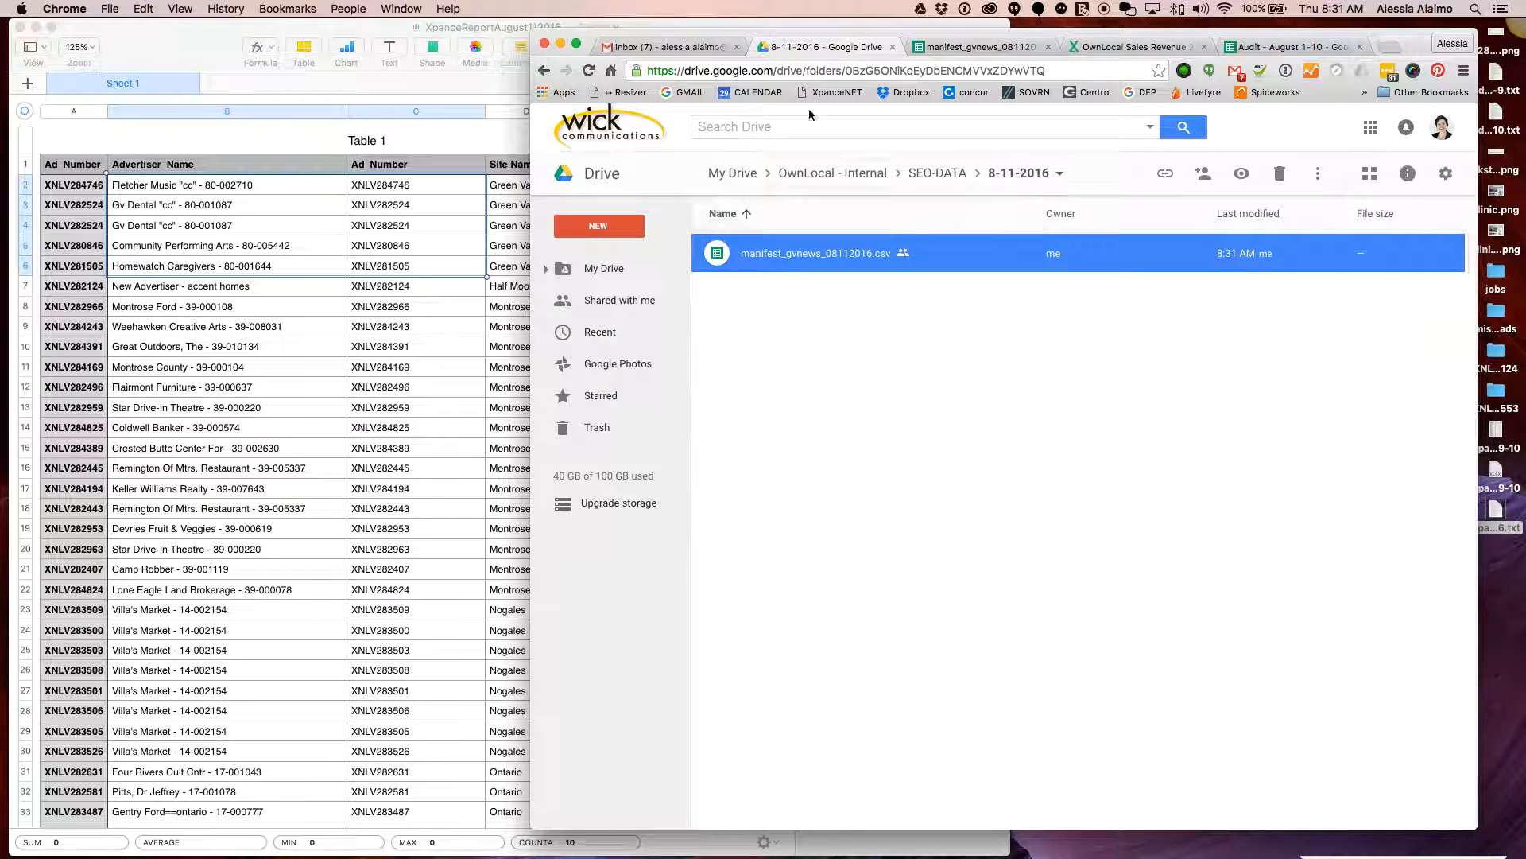
left_click(980, 47)
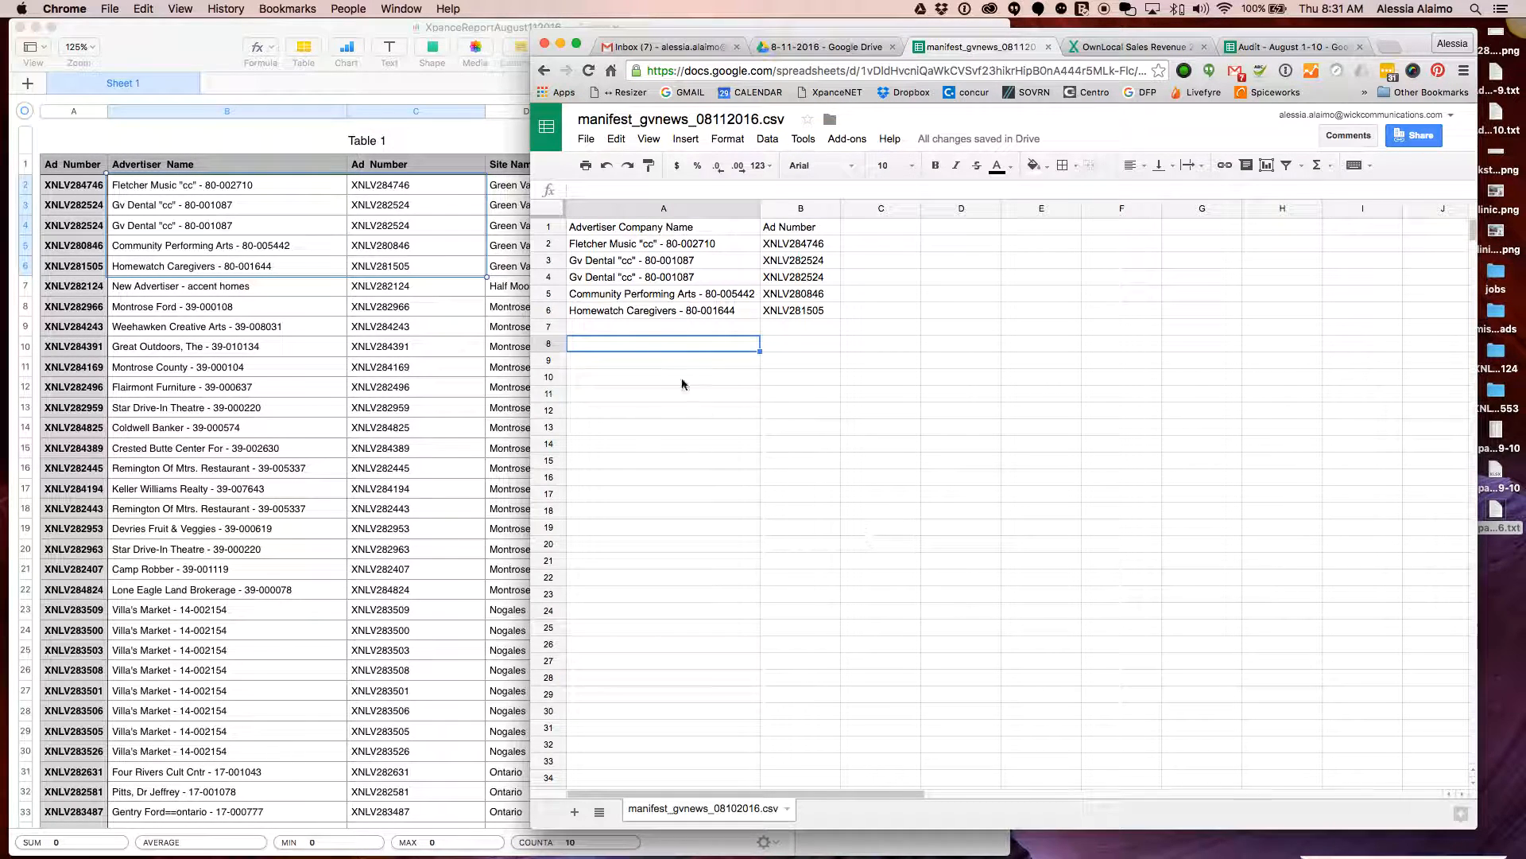
Change cell B7 from 'New Advertiser - accent homes' to 'Accent homes' and select it with its ad number
left_click(445, 292)
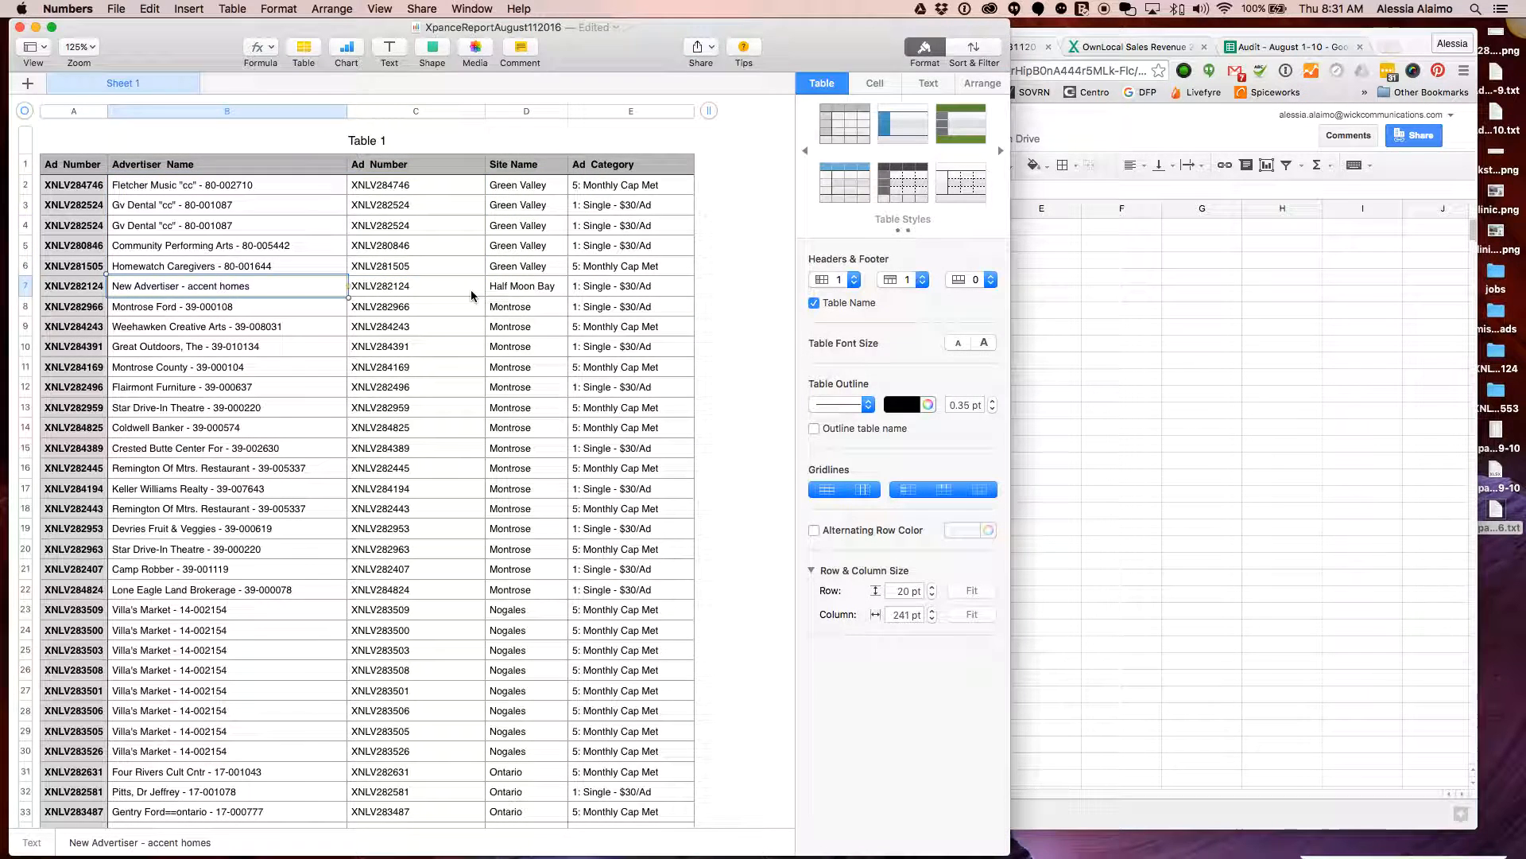
left_click(518, 291)
left_click(286, 291)
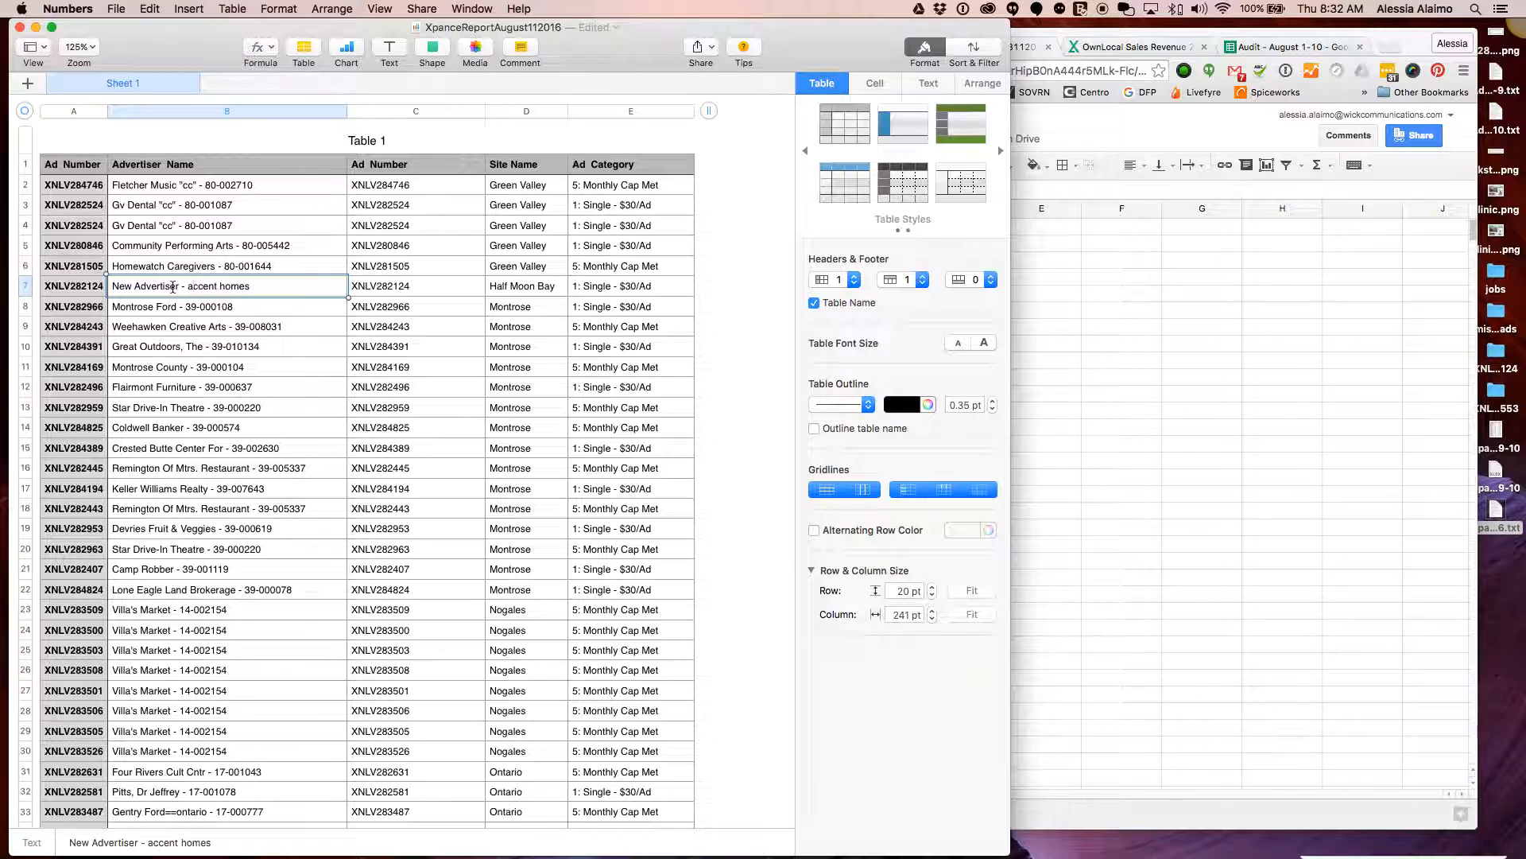
left_click_drag(190, 287, 48, 284)
type("A")
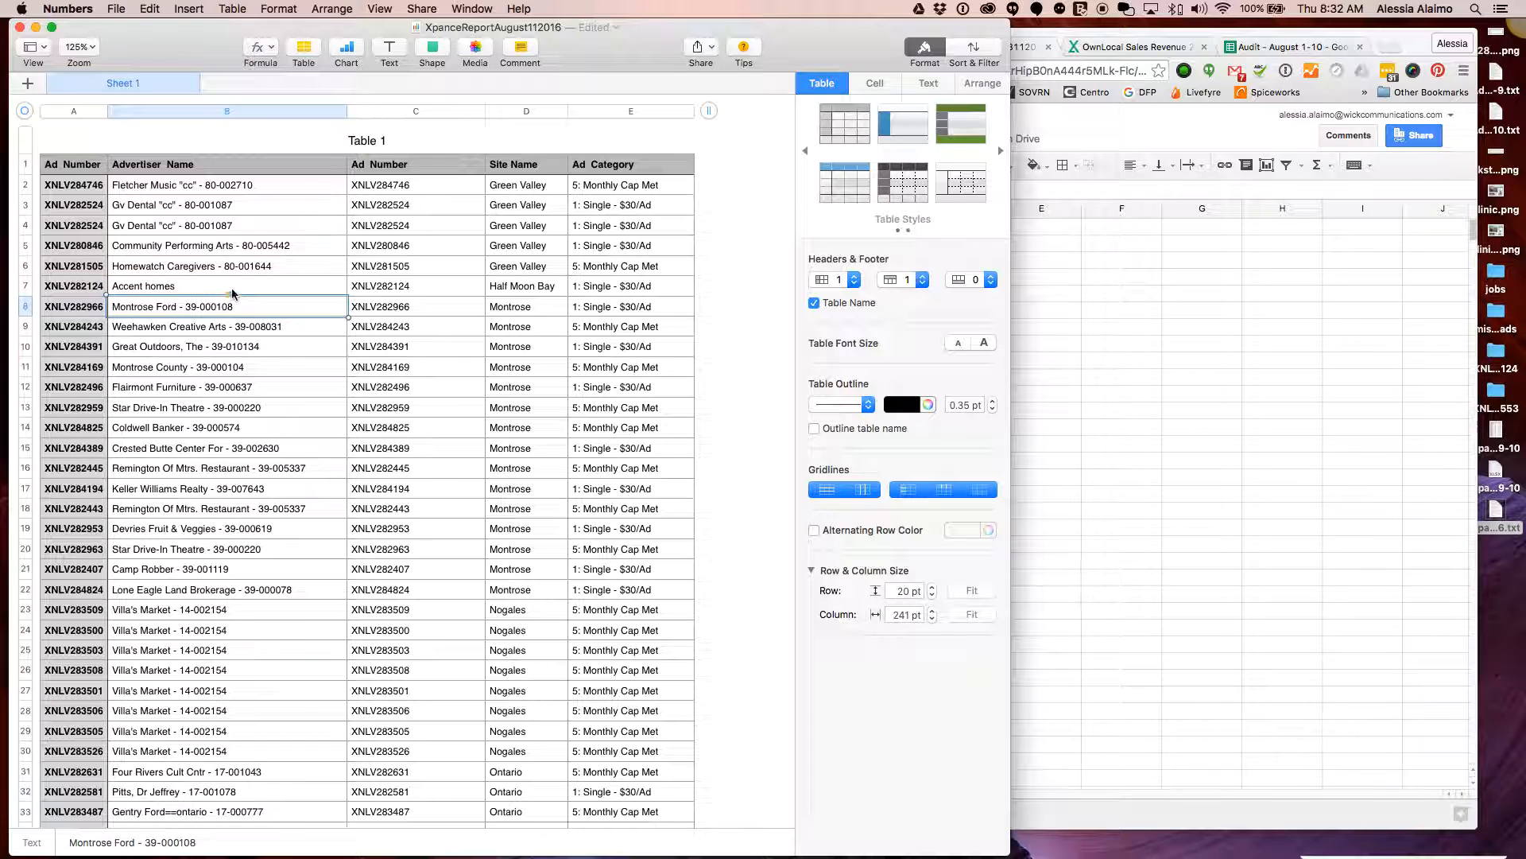
left_click(465, 291, "shift")
key("super+c")
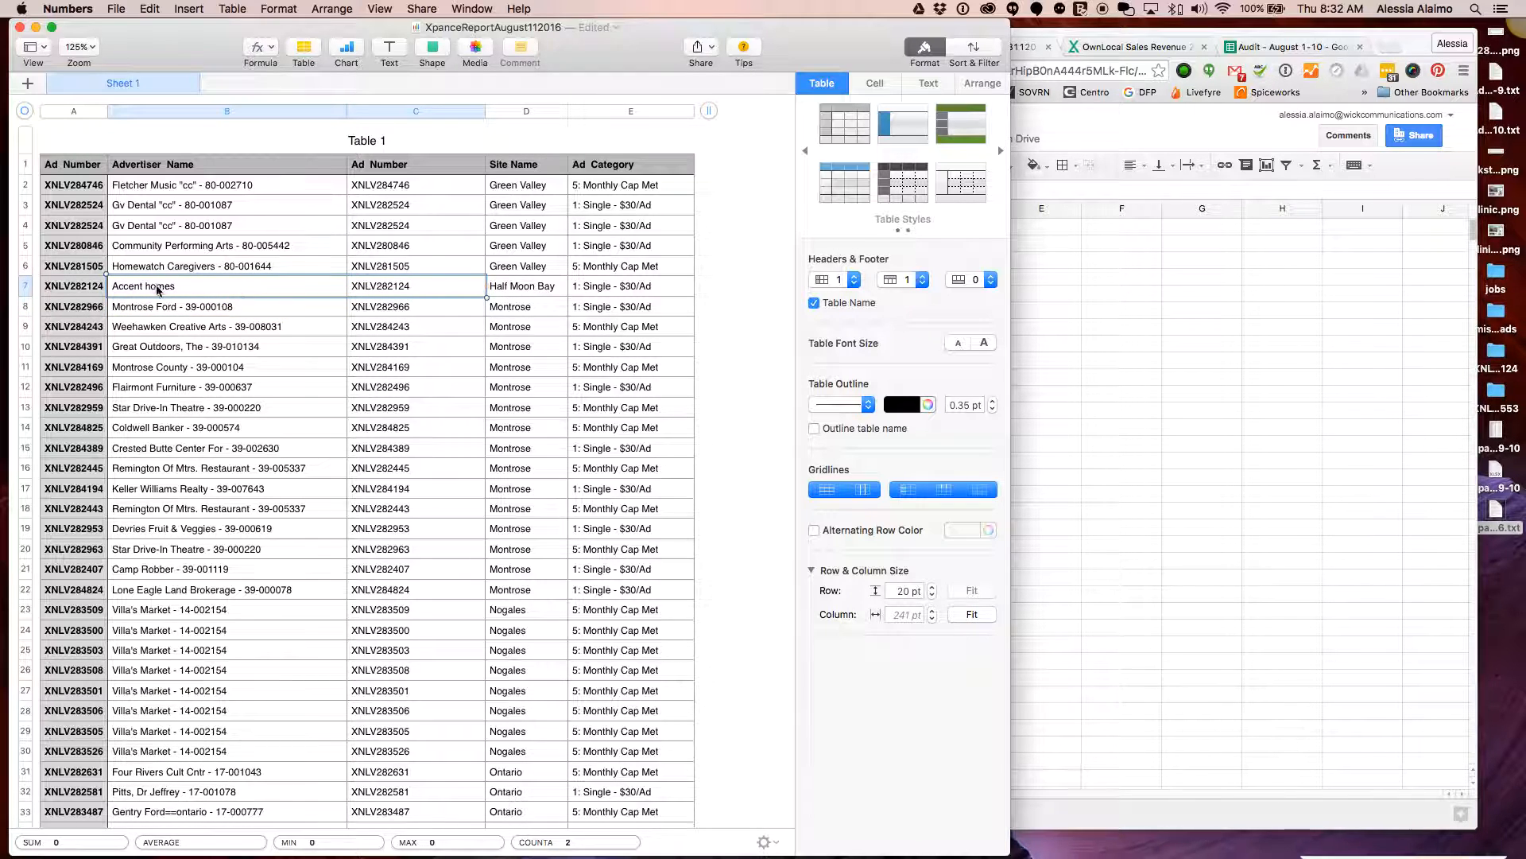
scroll(477, 357, "down", 1)
Clear the five Green Valley rows A2:B6 in the manifest
left_click(1187, 515)
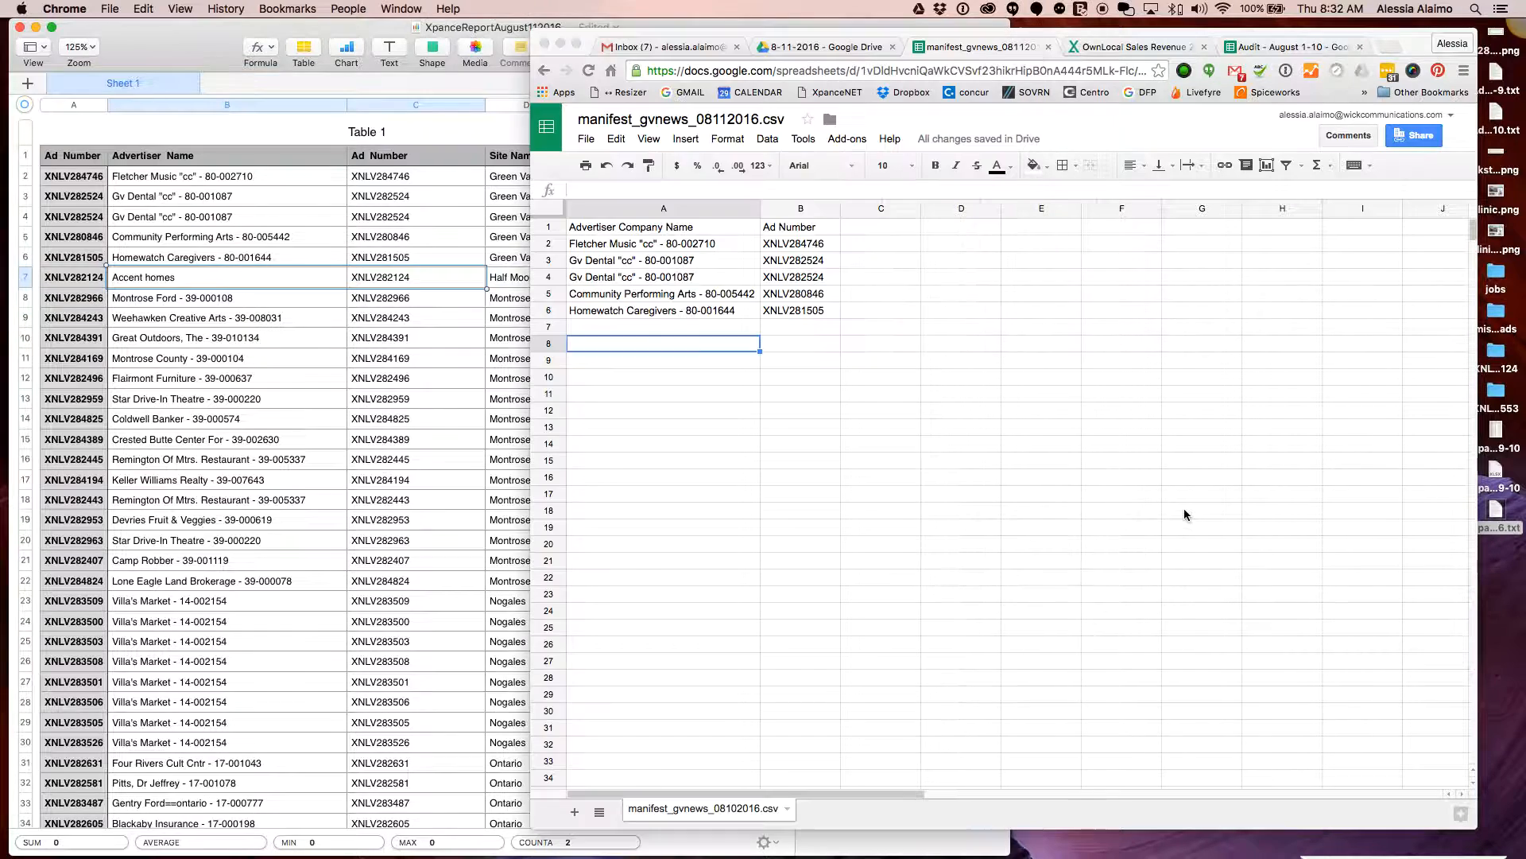
left_click(682, 230)
left_click(699, 246)
left_click(816, 311, "shift")
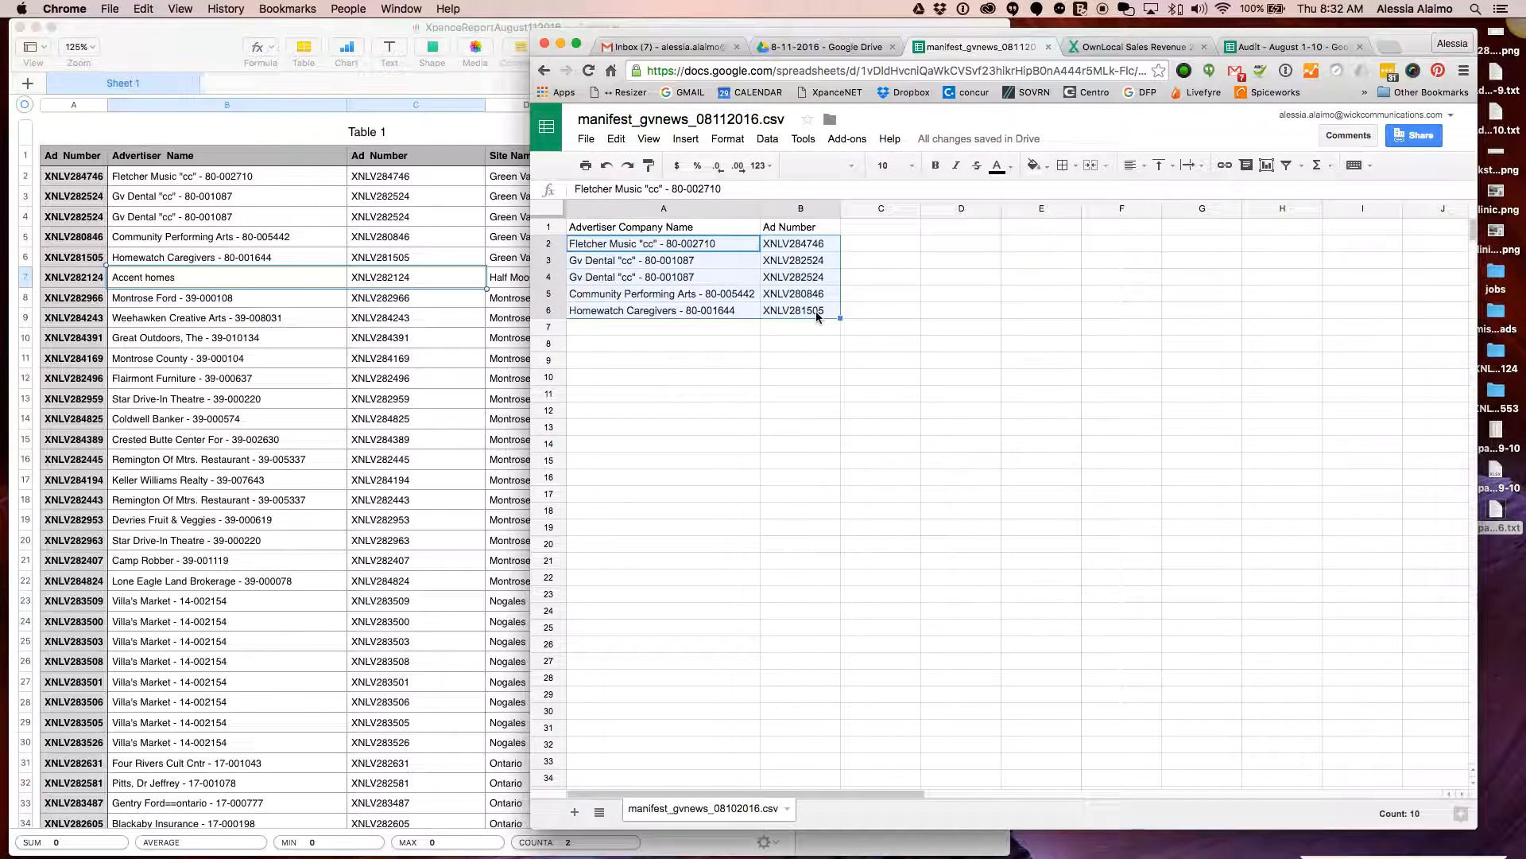
key("Delete")
Paste Accent homes / XNLV282124 into row 2 and give it borders
left_click(653, 248)
key("super+v")
left_click(682, 340)
left_click(737, 240)
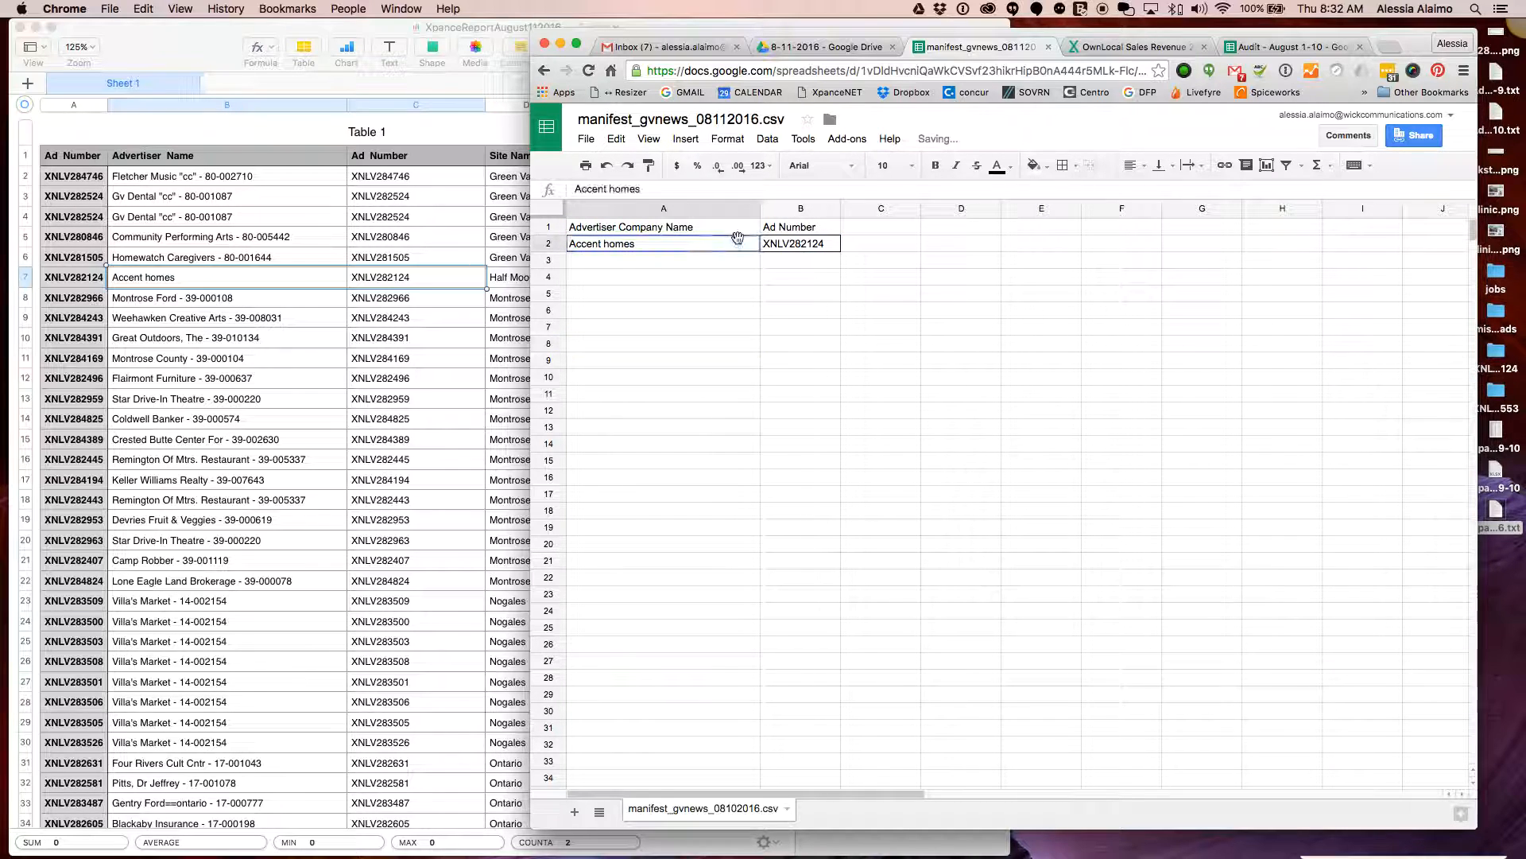
left_click_drag(737, 240, 803, 242)
left_click(1070, 166)
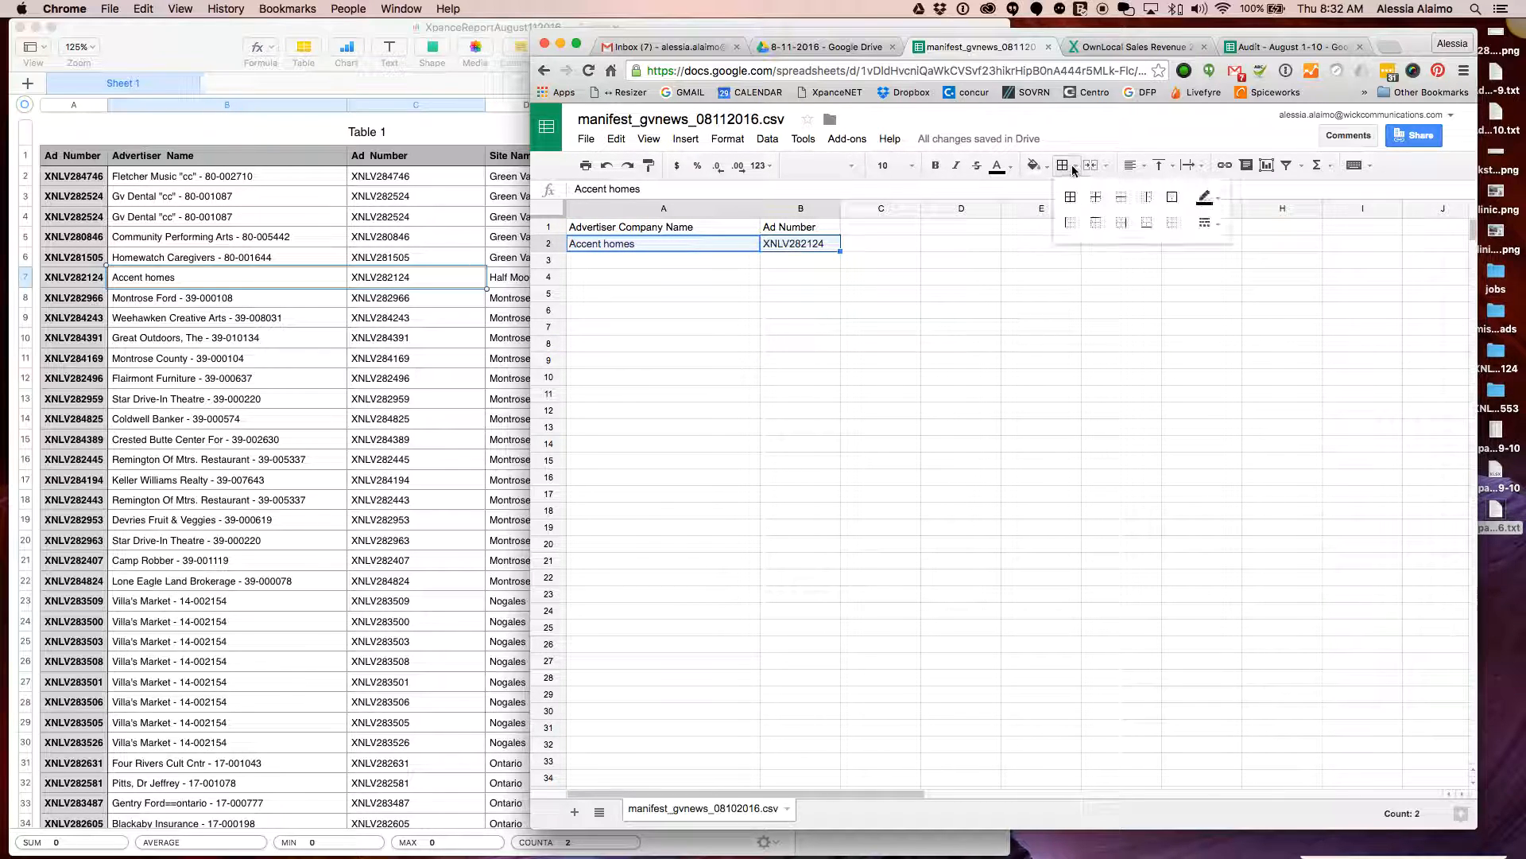
left_click(1161, 228)
left_click(677, 260)
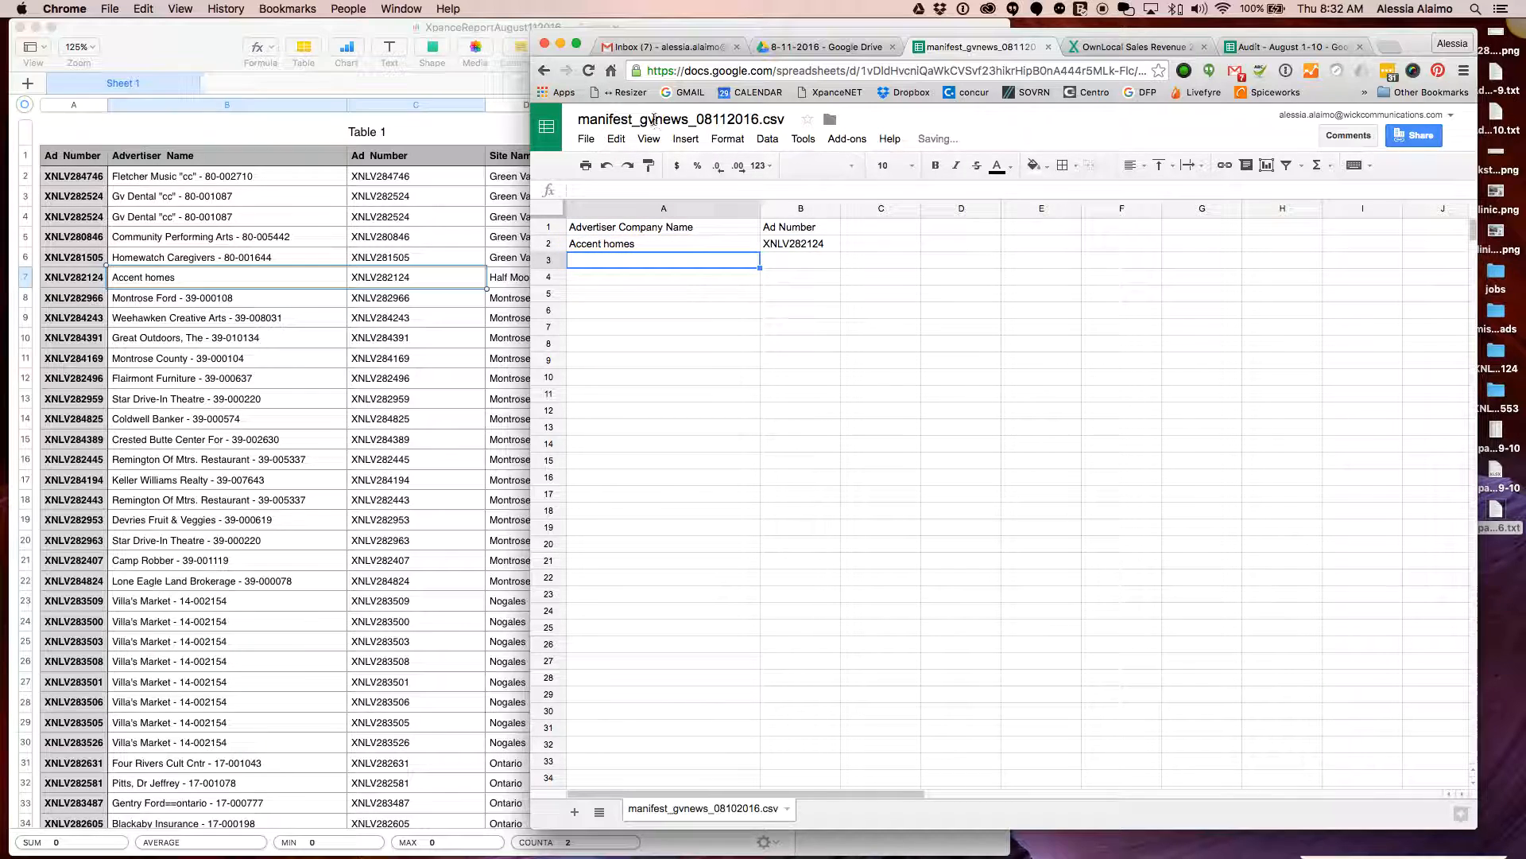
Rename the file to manifest_hmbreview_08112016.csv and narrow column A
left_click_drag(689, 120, 636, 119)
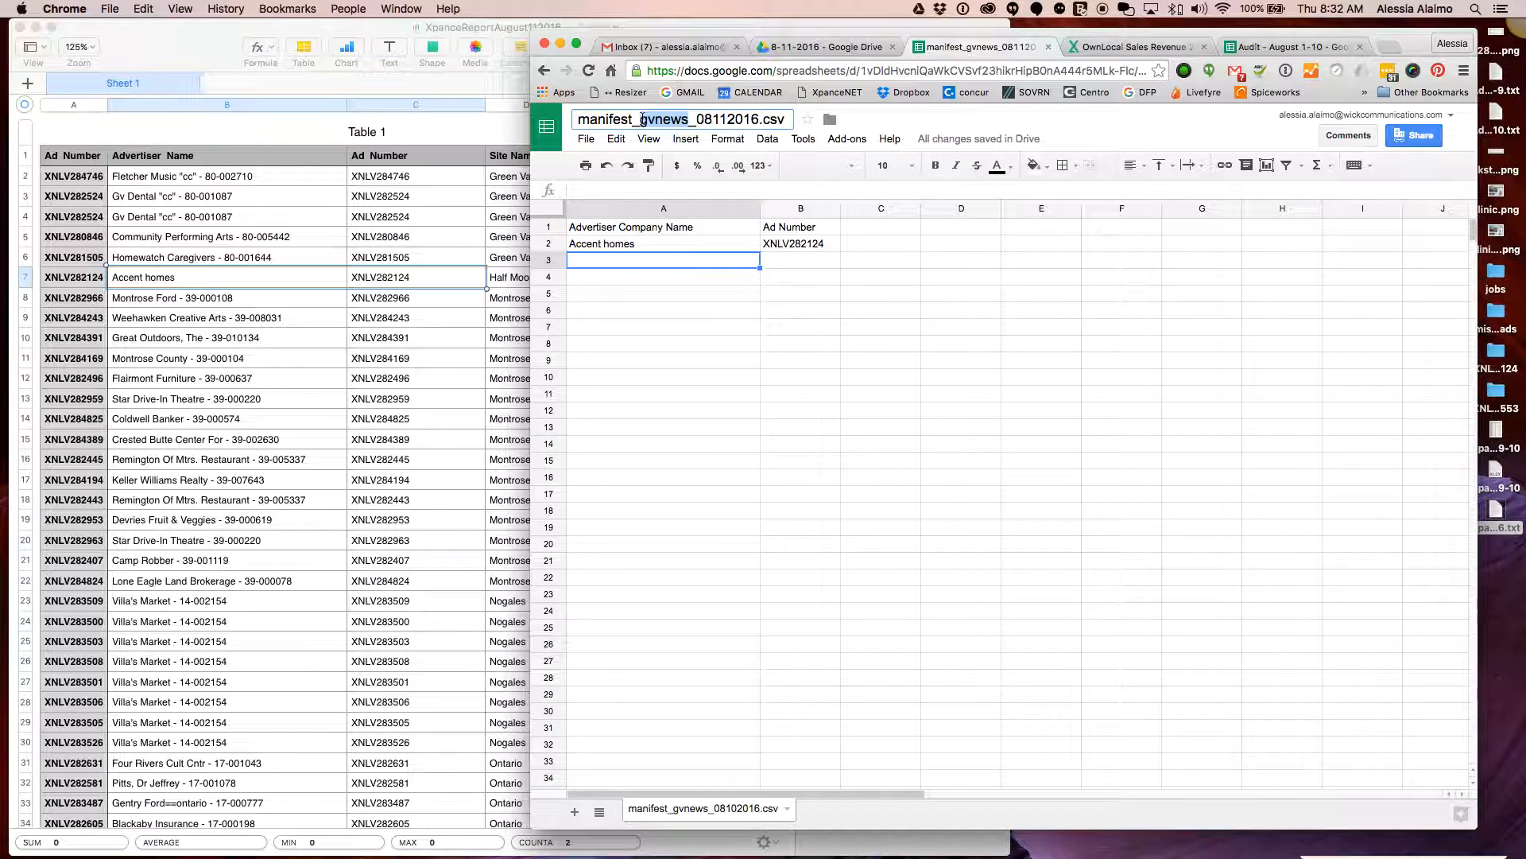
type("hmbreview")
left_click(732, 283)
left_click_drag(761, 208, 718, 211)
left_click(1509, 32)
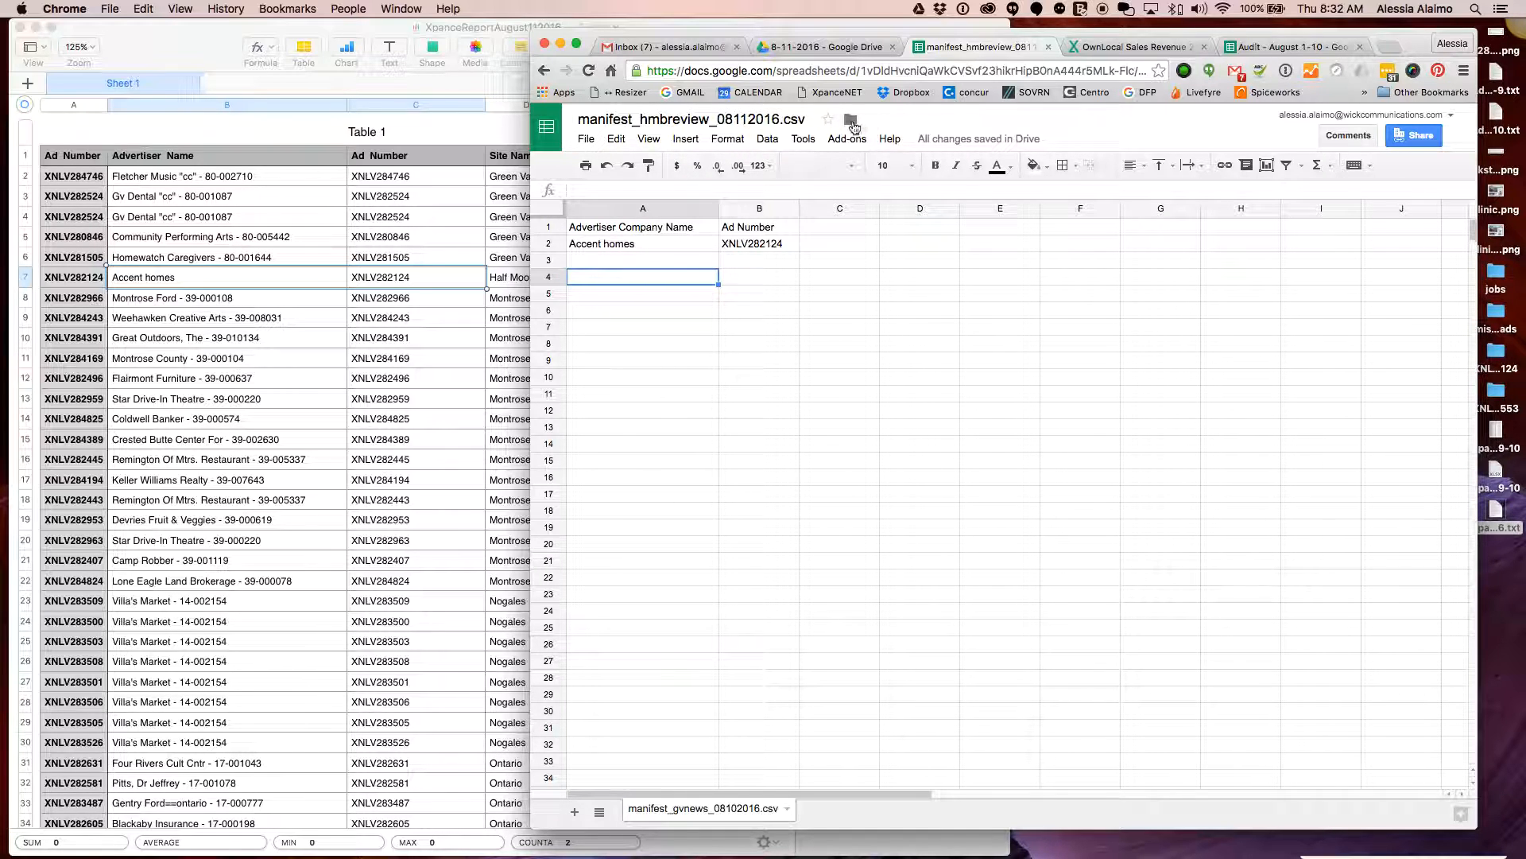
left_click(852, 121)
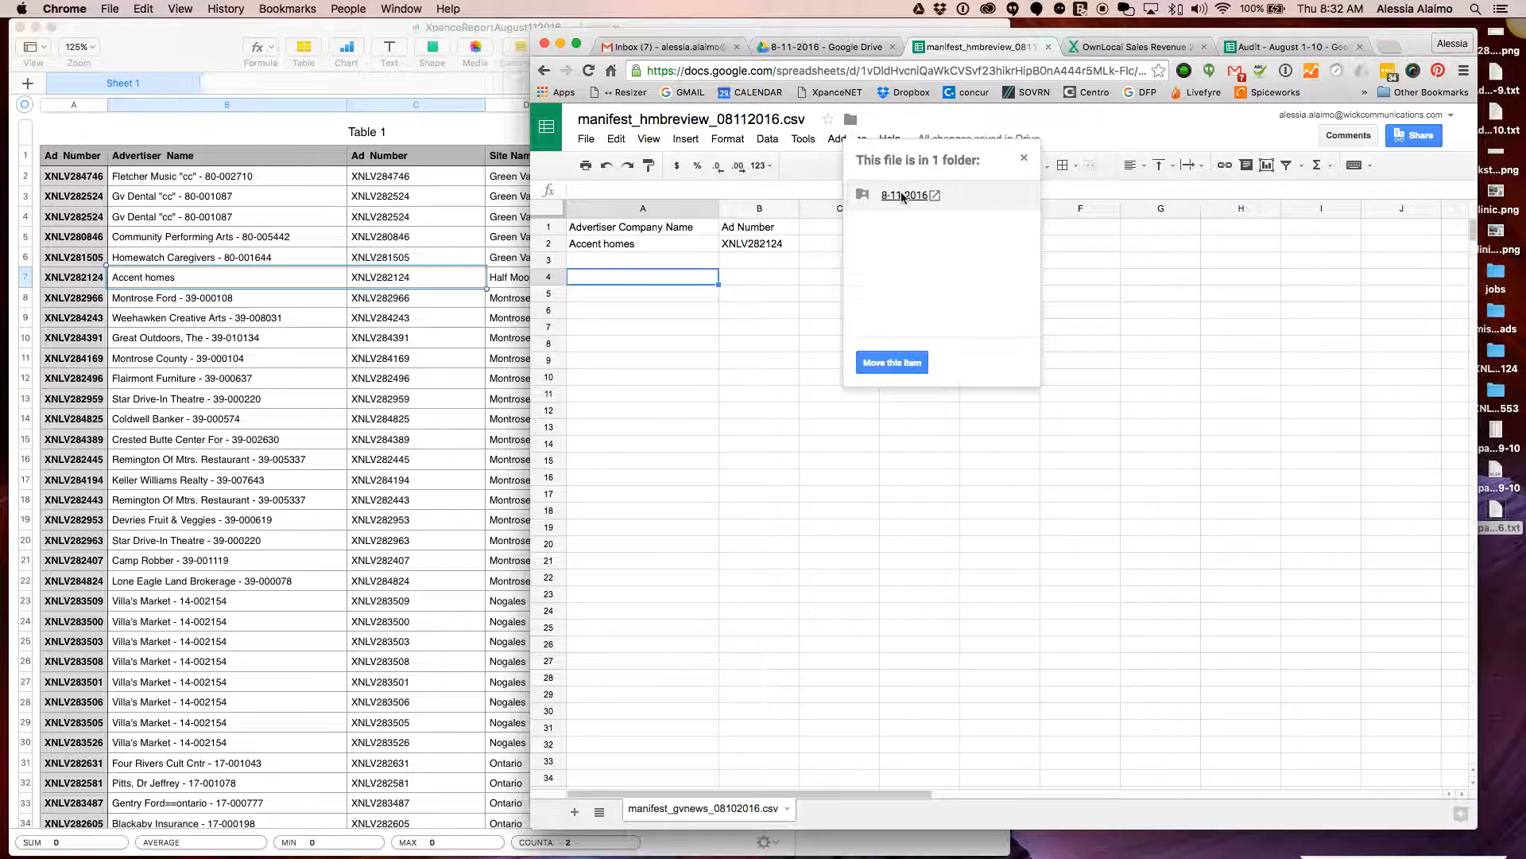
left_click(902, 195)
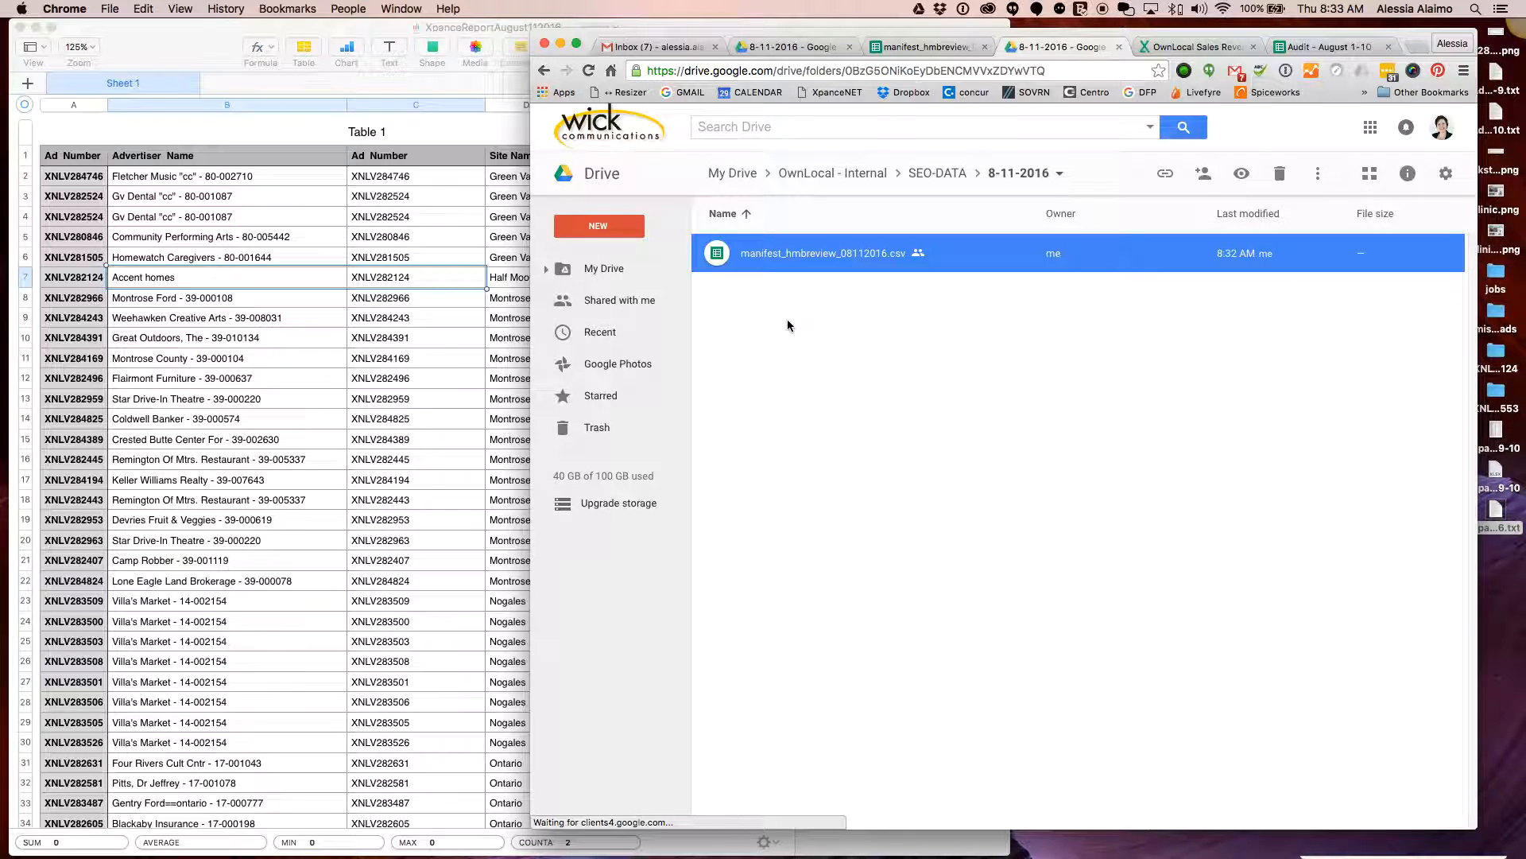
left_click(926, 46)
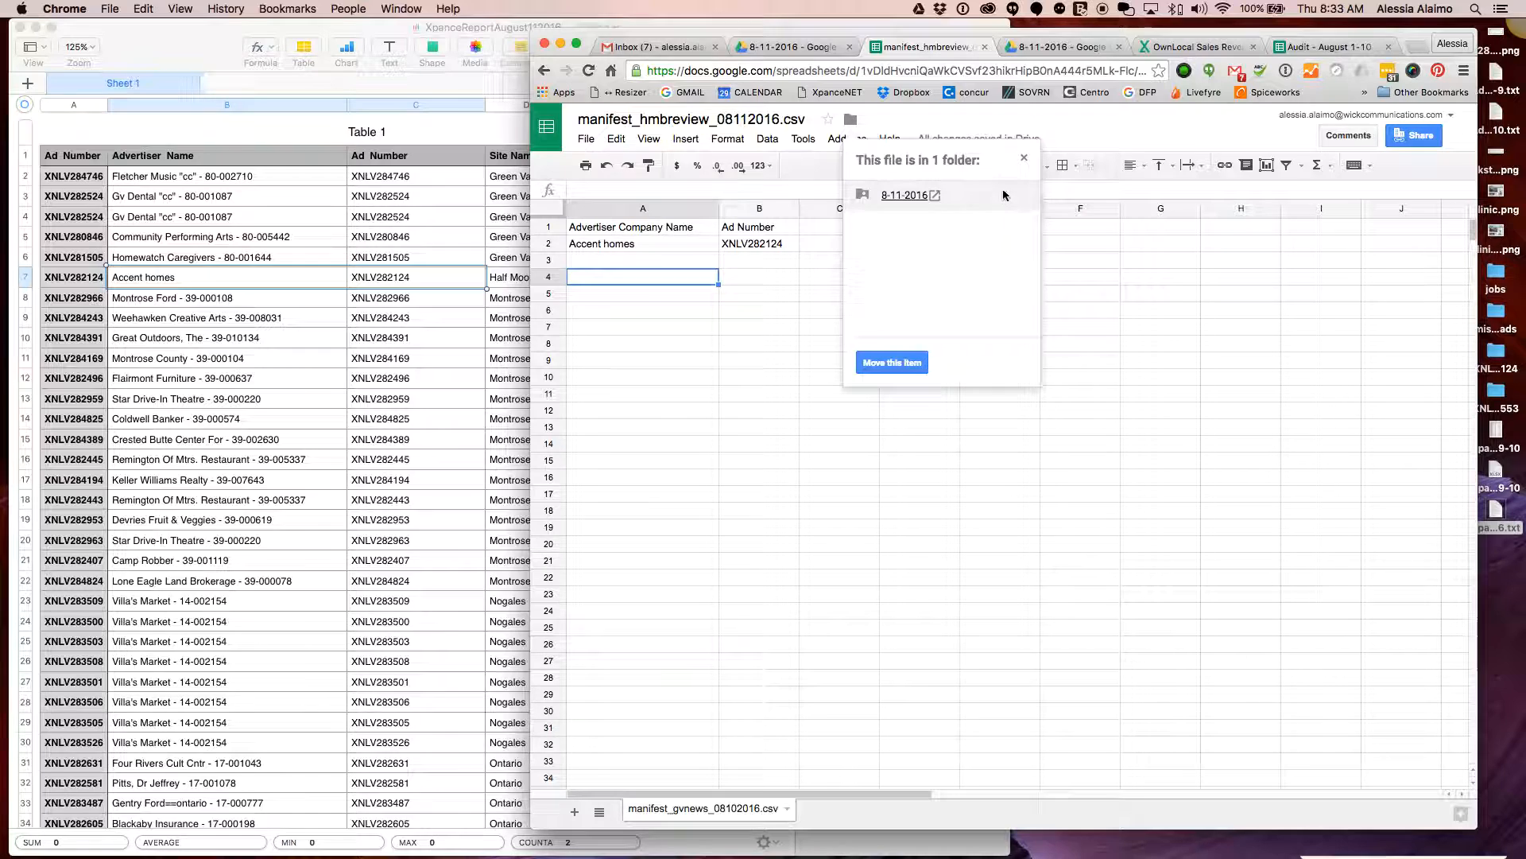
left_click(1024, 161)
left_click(768, 337)
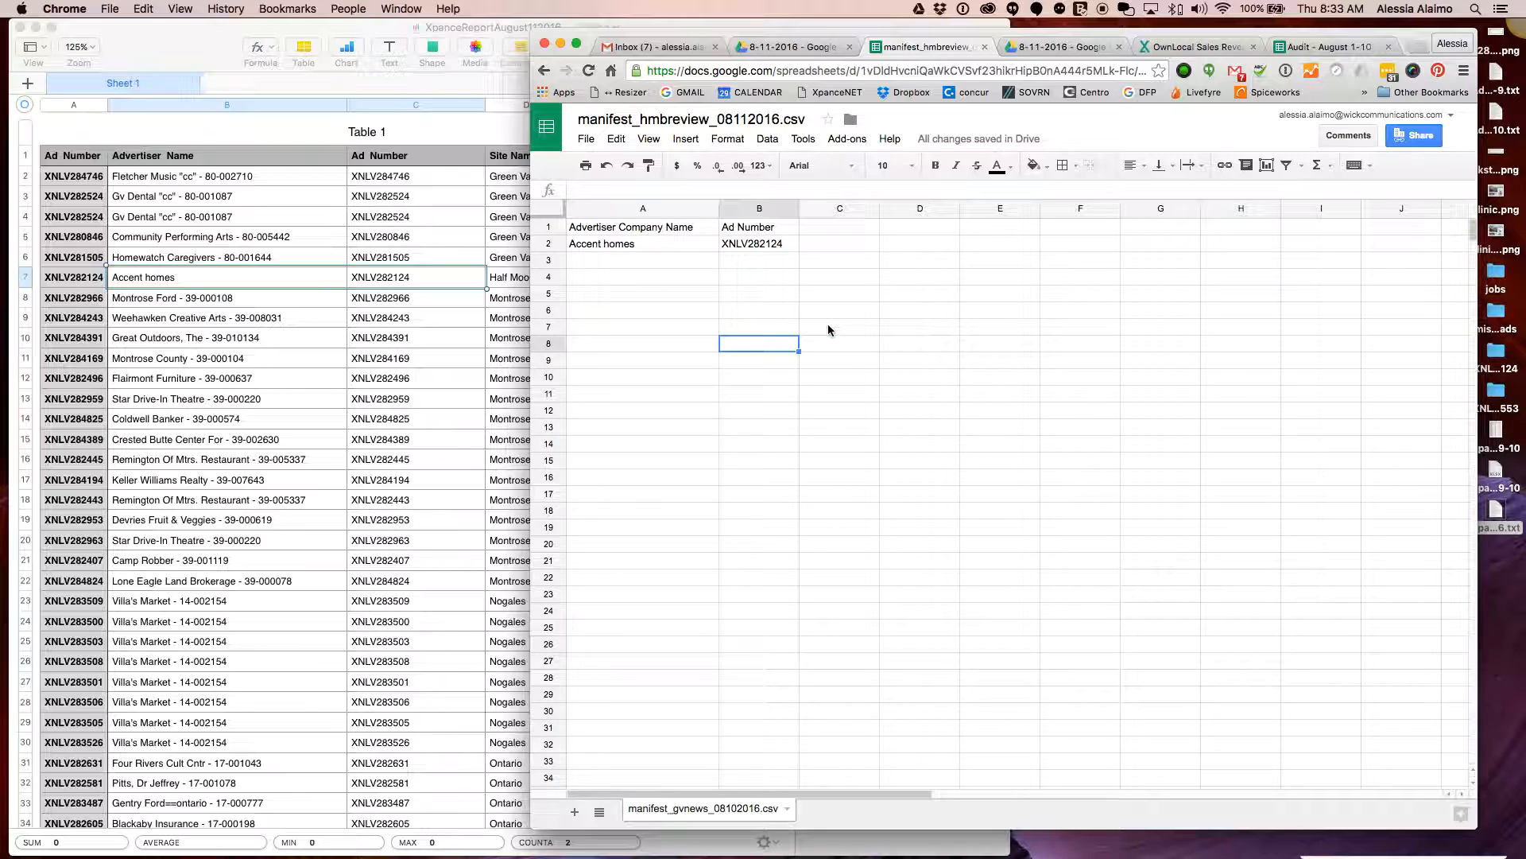
Undo the last two changes and retitle the sheet manifest_gvnews_08112016.csv
key("super+z")
key("super+z")
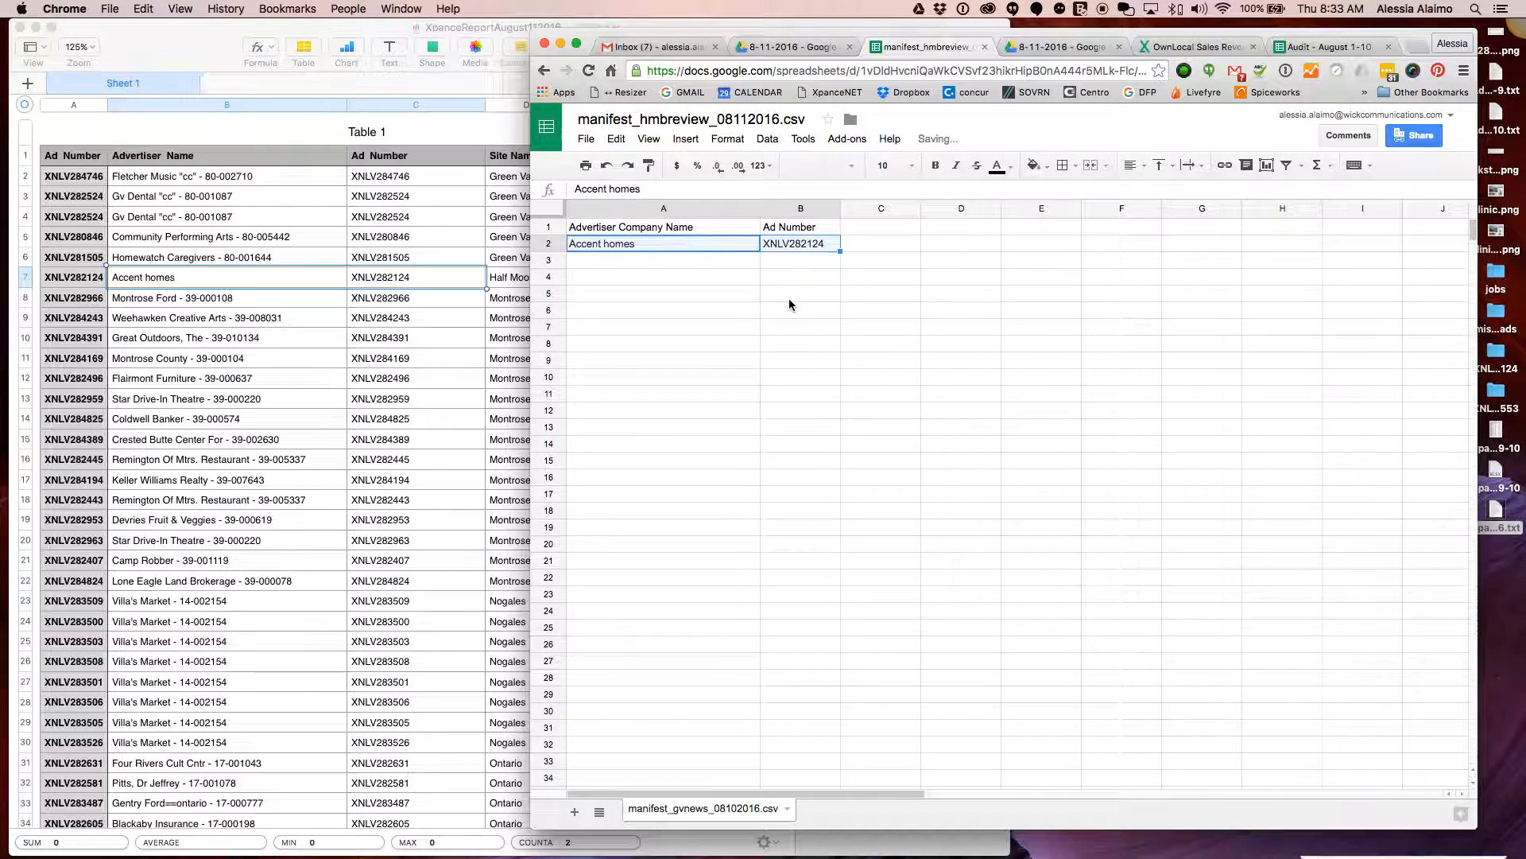
key("super+z")
left_click(881, 360)
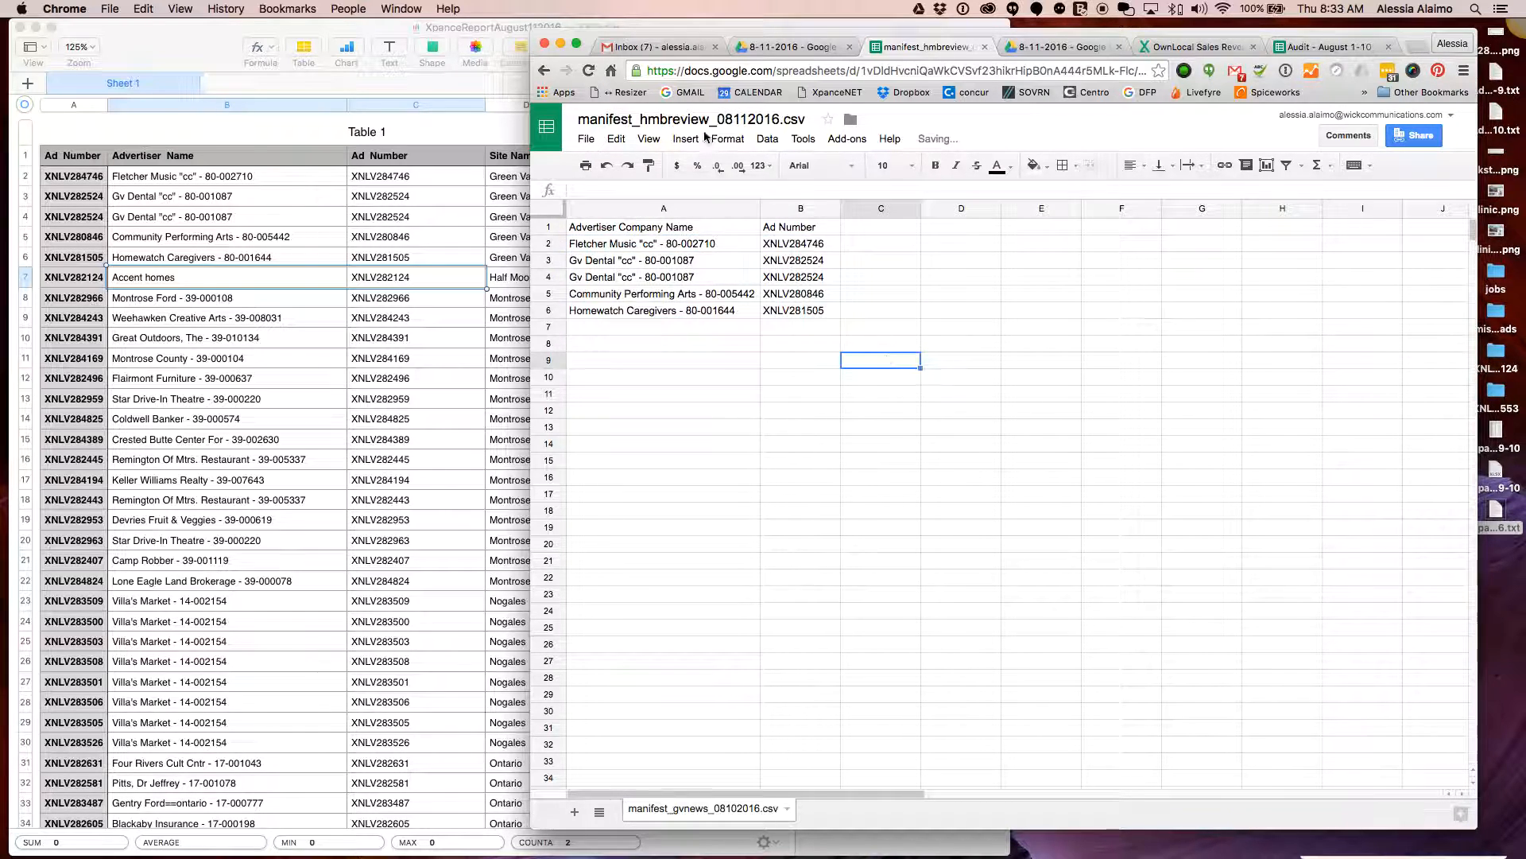
left_click_drag(710, 120, 642, 121)
type("gvnews")
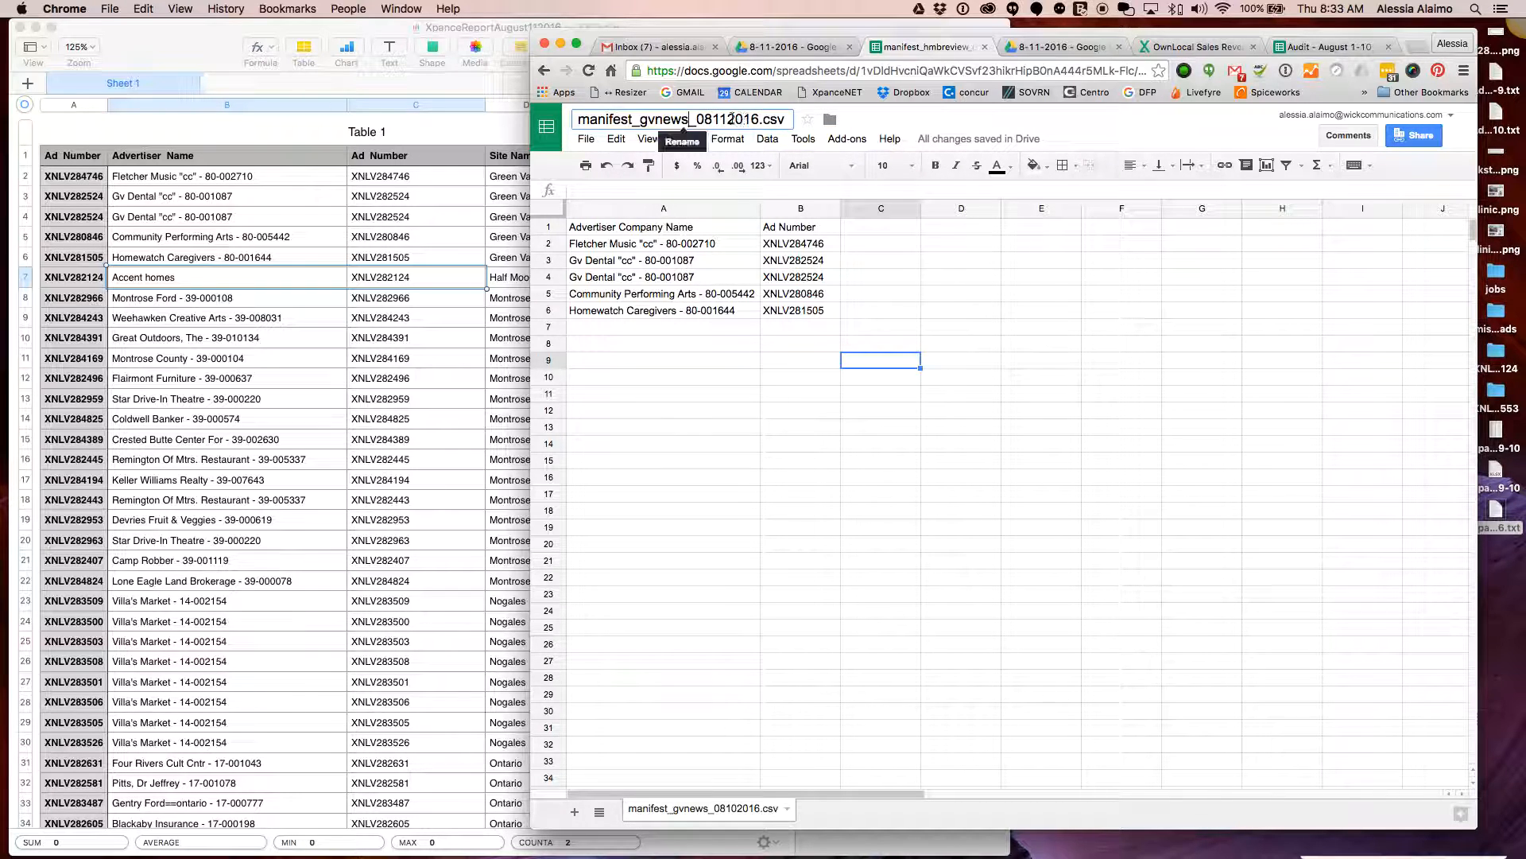
left_click(775, 395)
Download the sheet as Comma-separated values (.csv, current sheet)
left_click(588, 141)
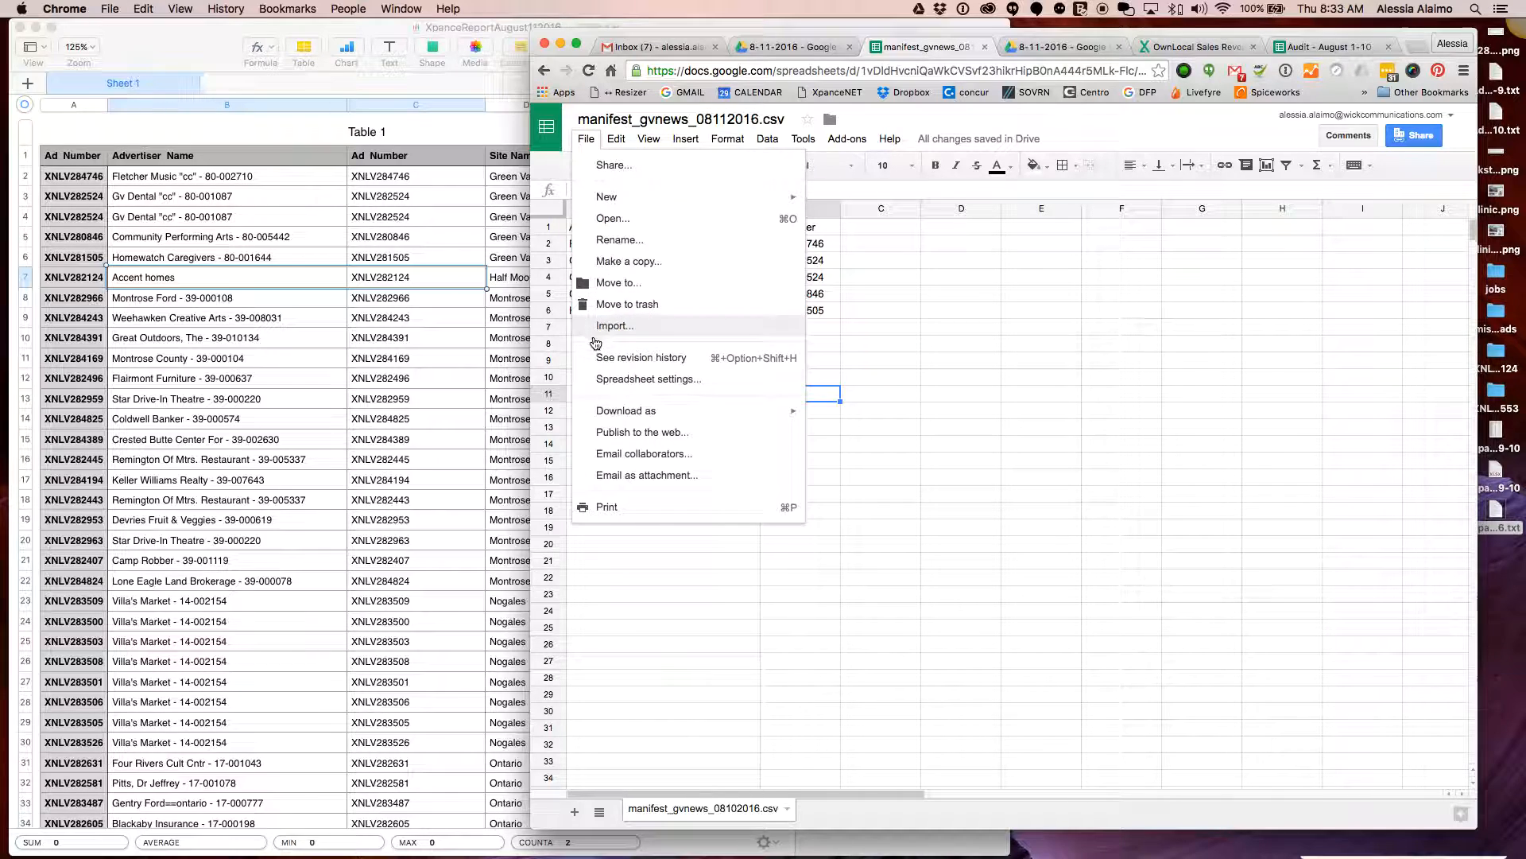
mouse_move(628, 411)
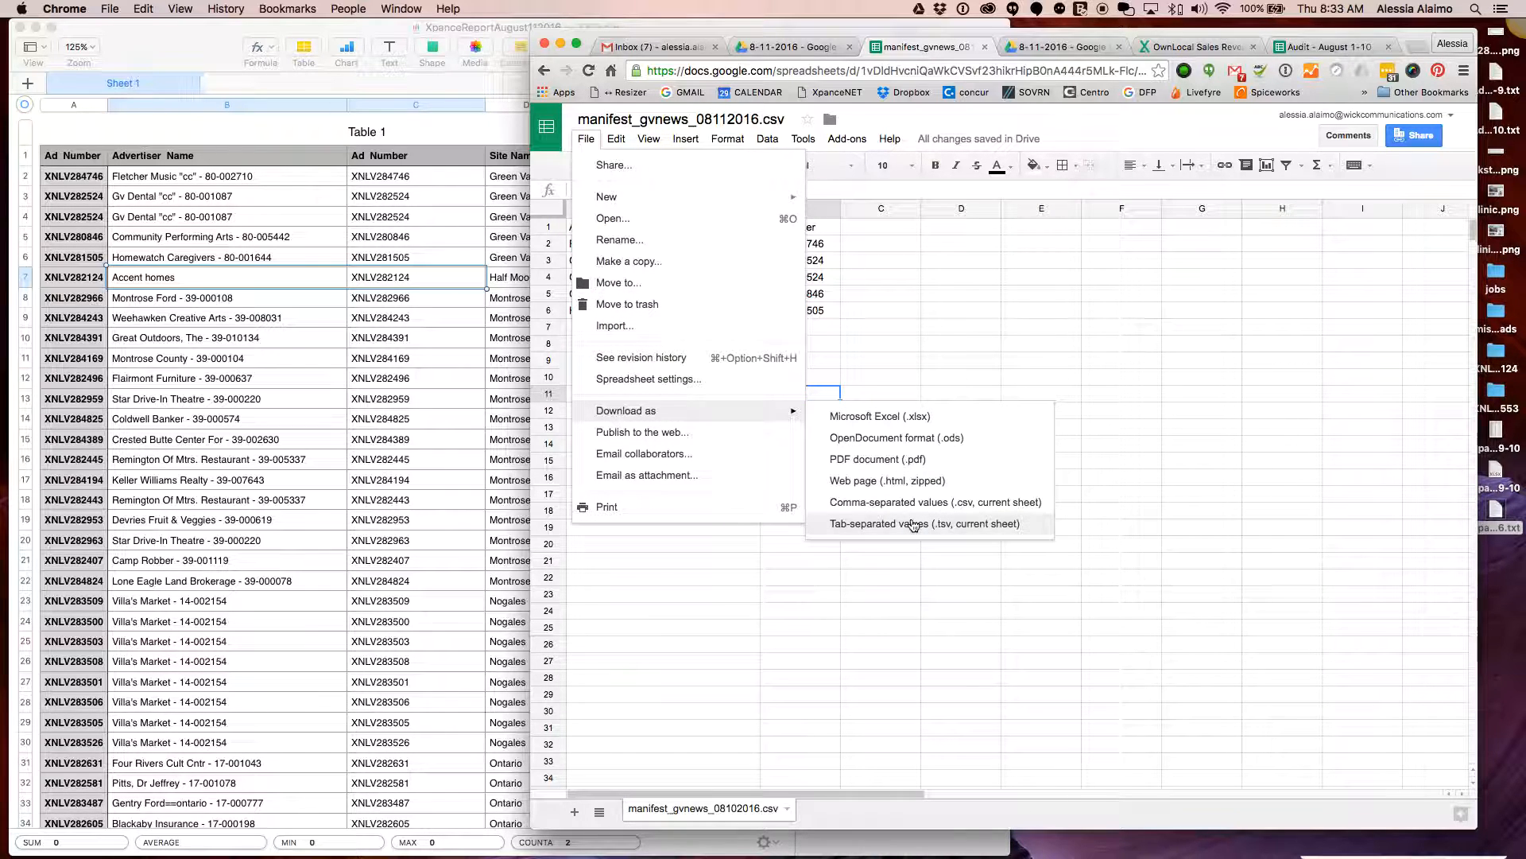
left_click(1012, 502)
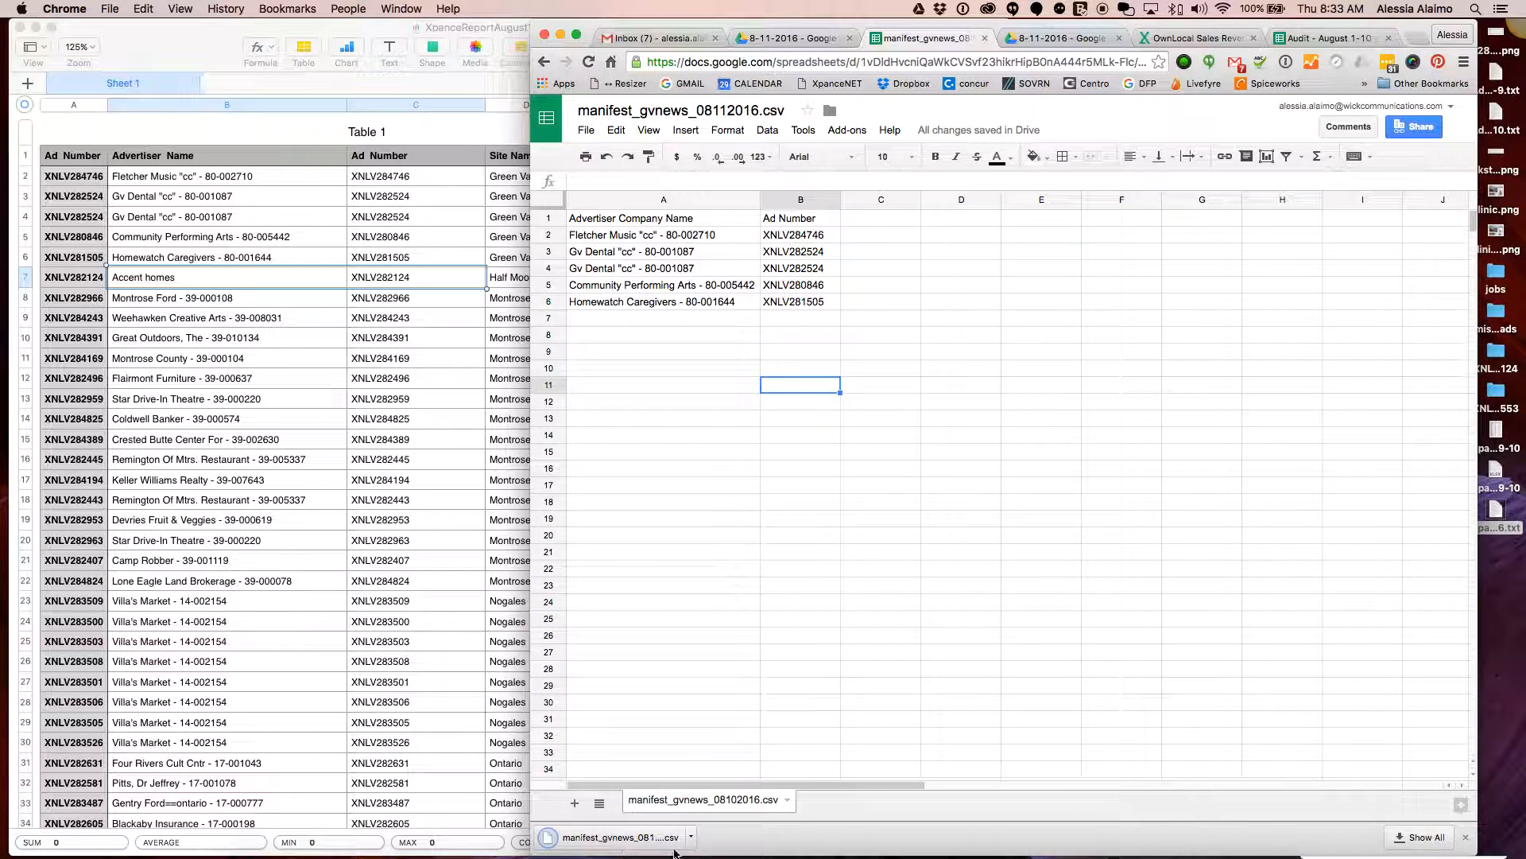
mouse_move(624, 857)
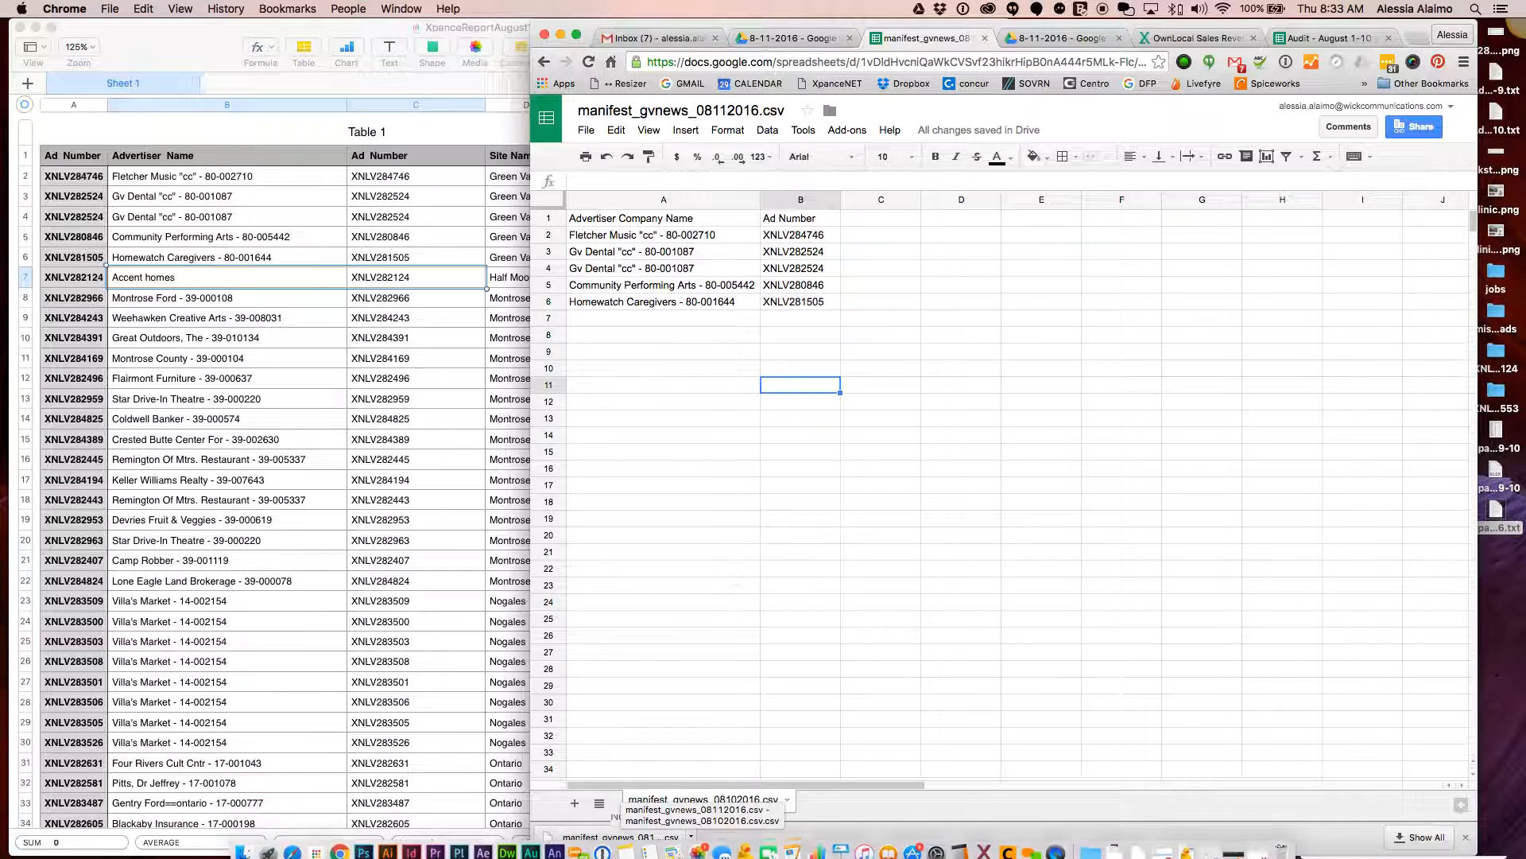
Open Downloads in Finder and trash manifest_gvnews_08102016.csv and every older file above it
left_click(243, 844)
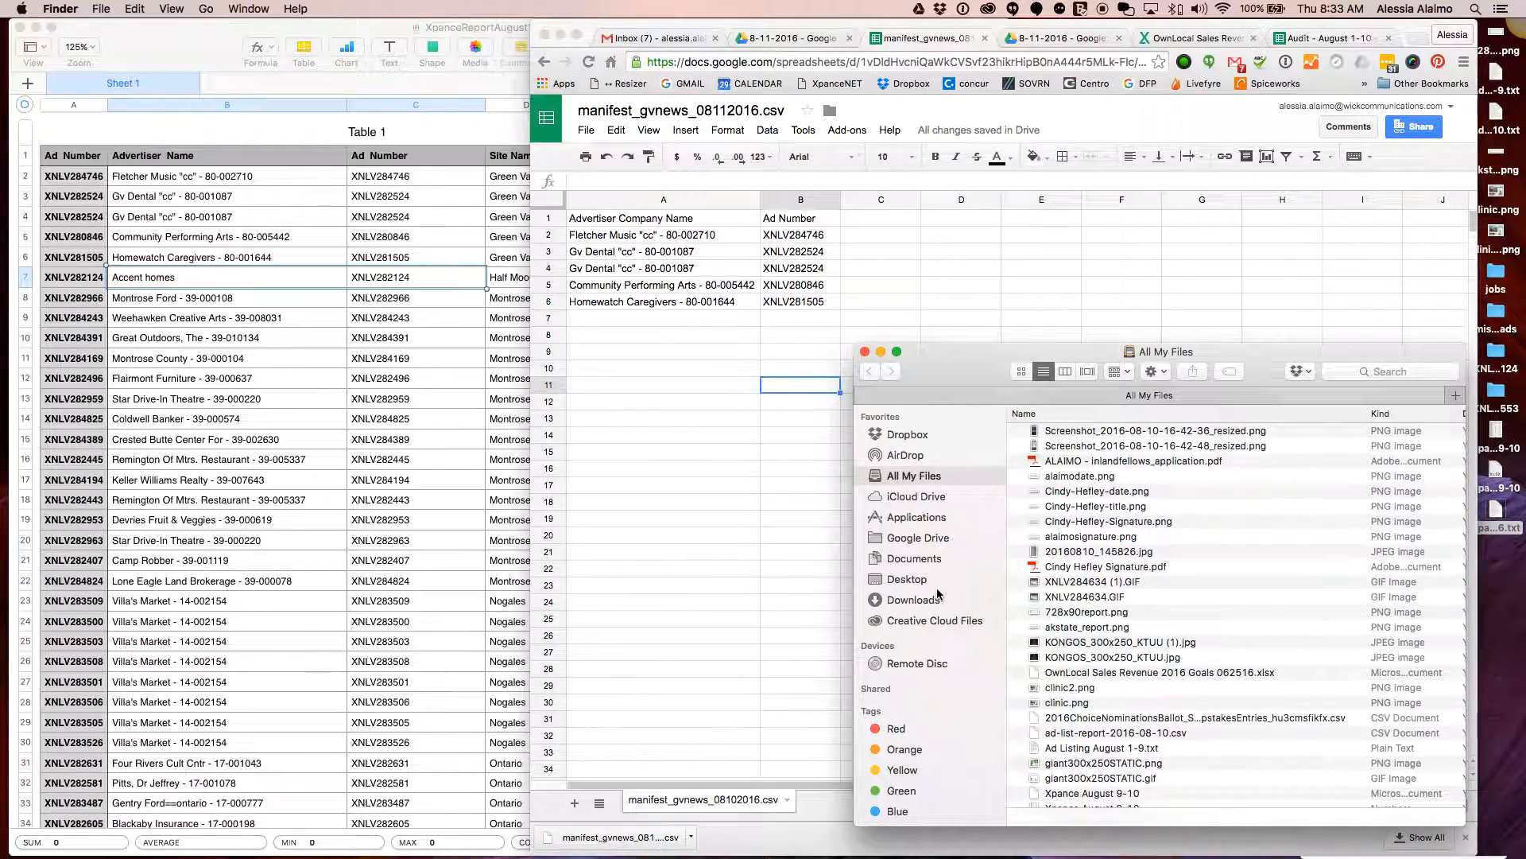
left_click(913, 599)
left_click_drag(1239, 358, 1222, 308)
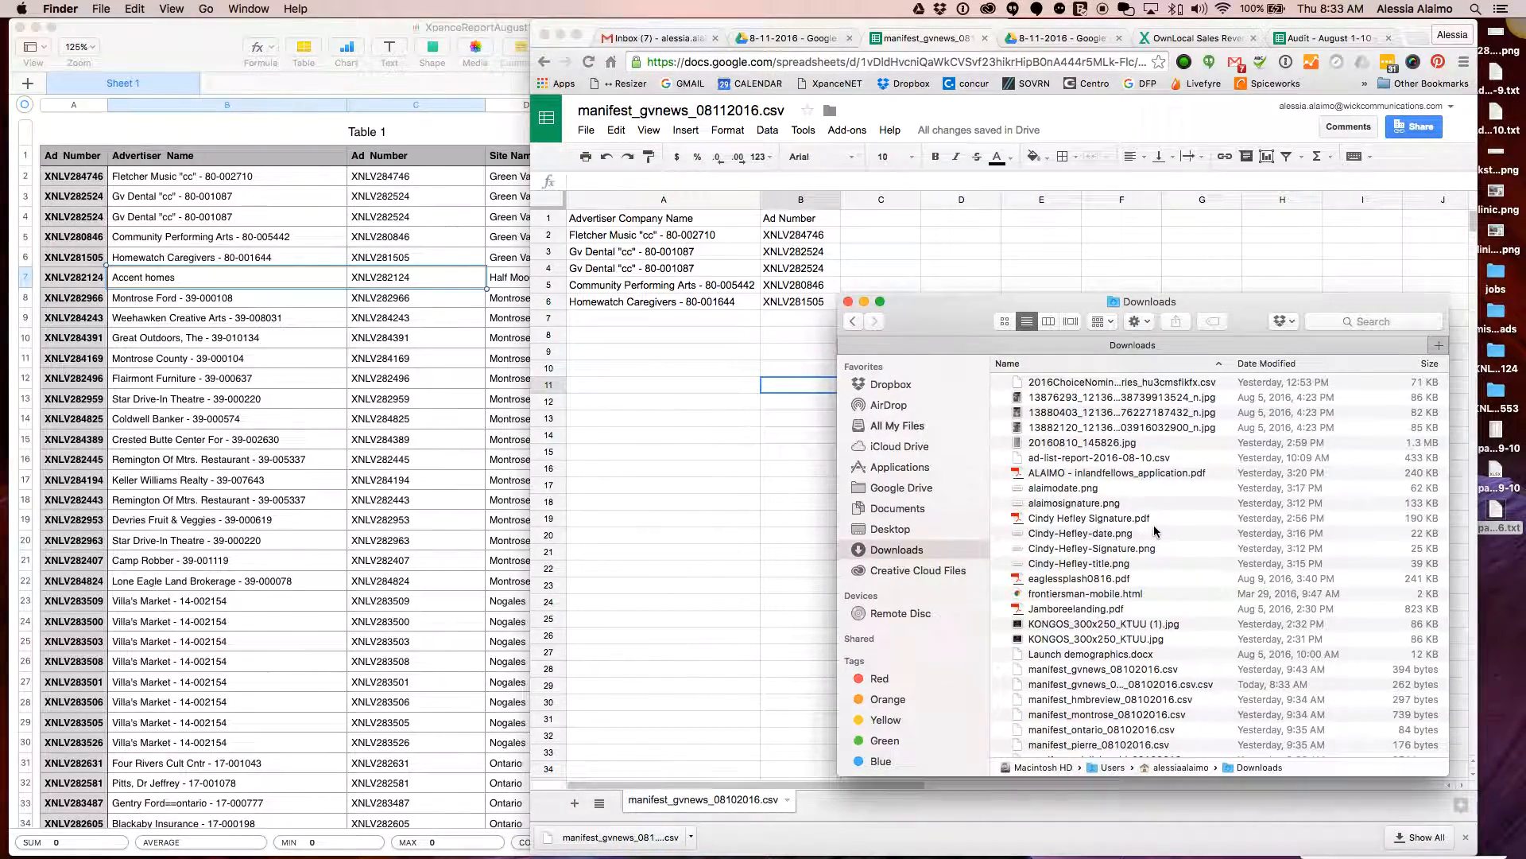
scroll(1151, 505, "up", 2)
scroll(1117, 421, "down", 5)
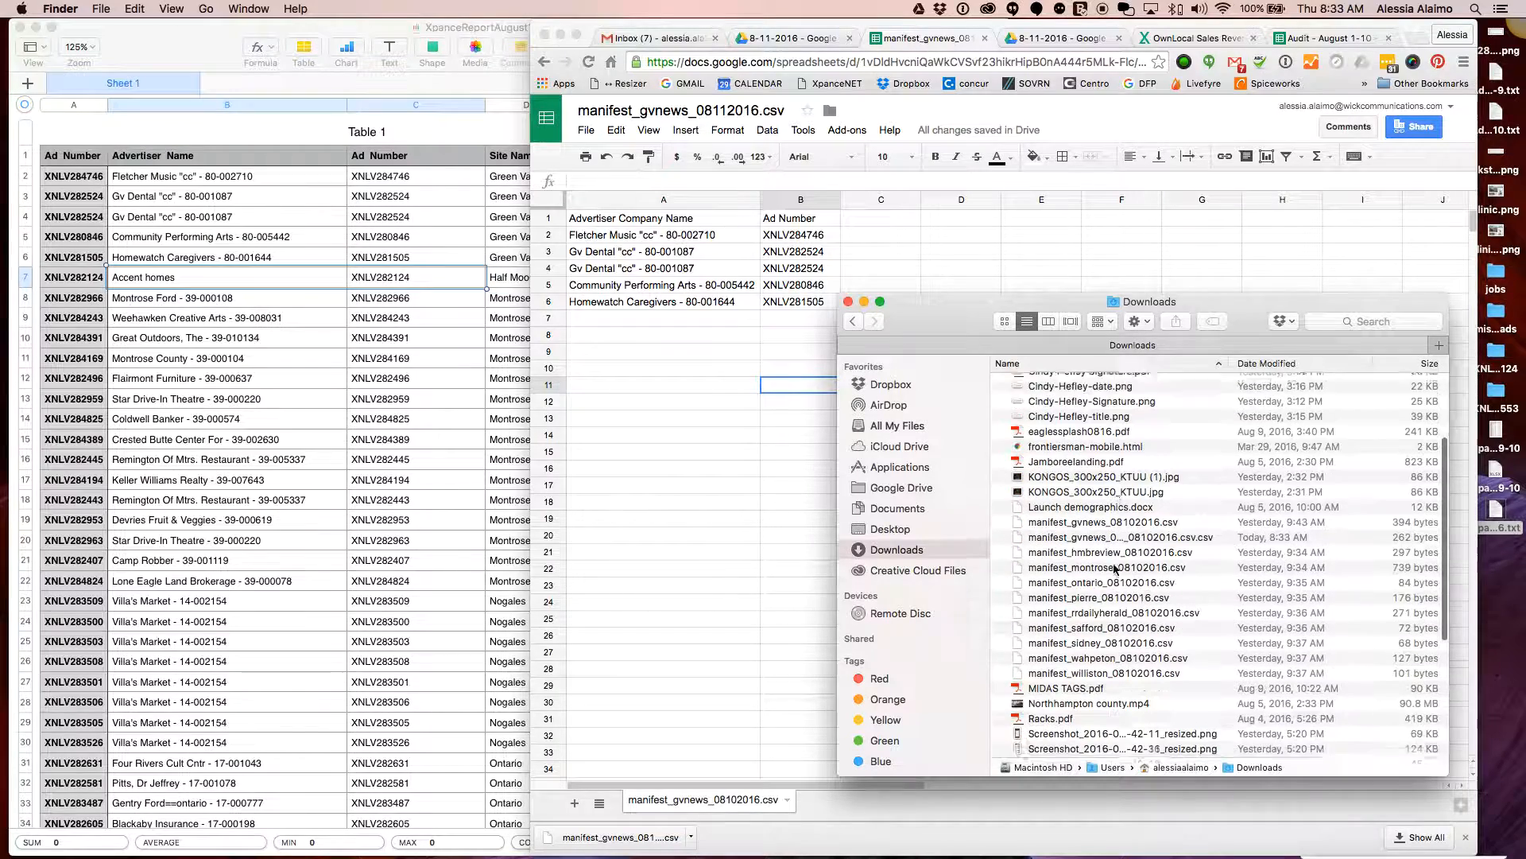
left_click(1115, 491)
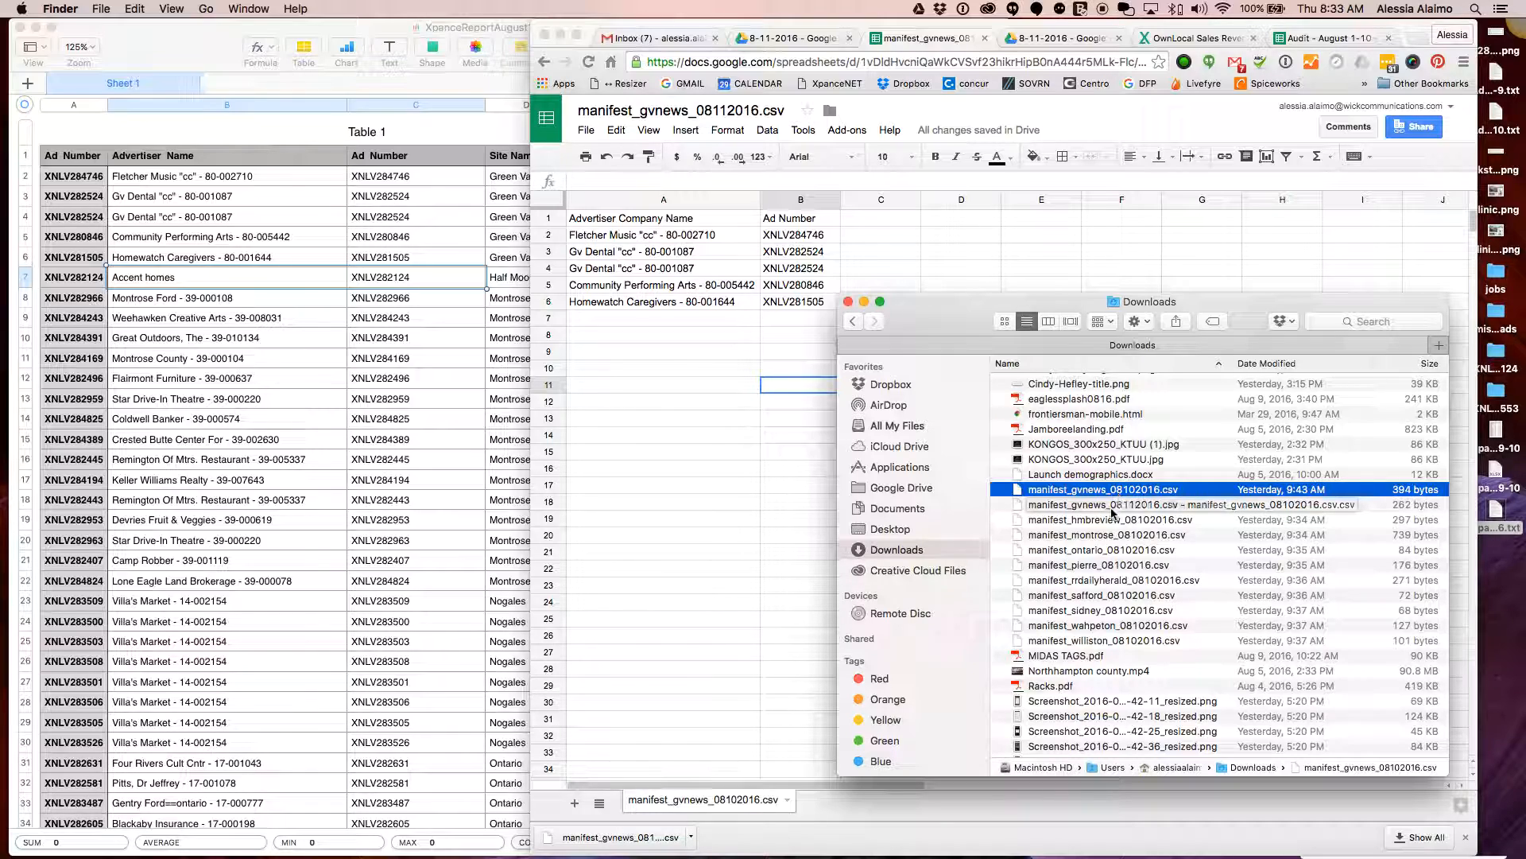
scroll(1109, 485, "up", 5)
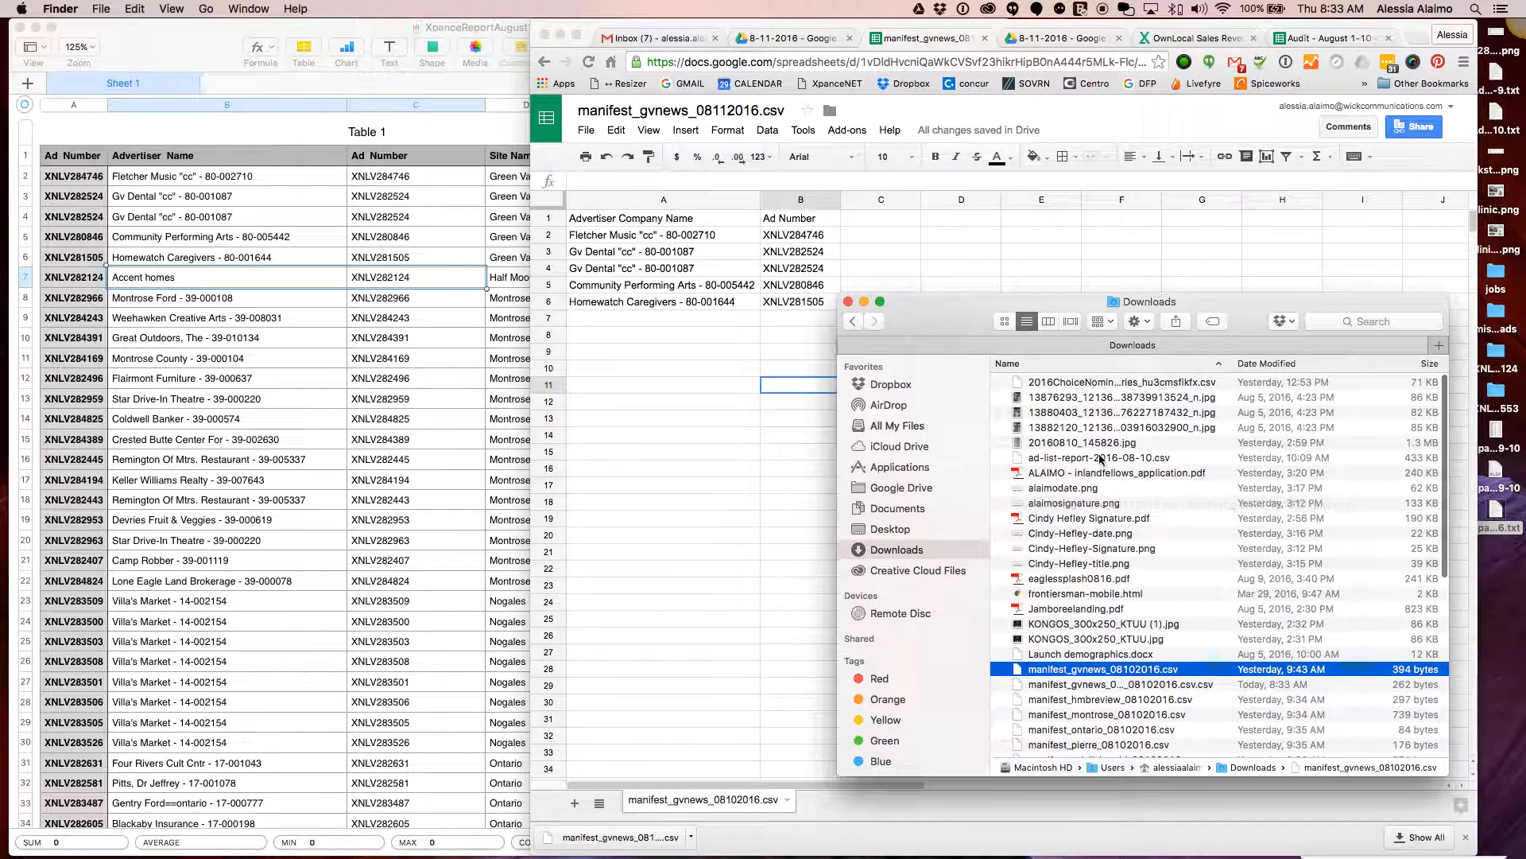
left_click(1084, 388, "shift")
left_click_drag(1125, 668, 1282, 844)
Trash the remaining old files from manifest_hmbreview_08102016.csv down to the last
scroll(1089, 440, "down", 1)
left_click(1074, 392)
scroll(1105, 502, "down", 5)
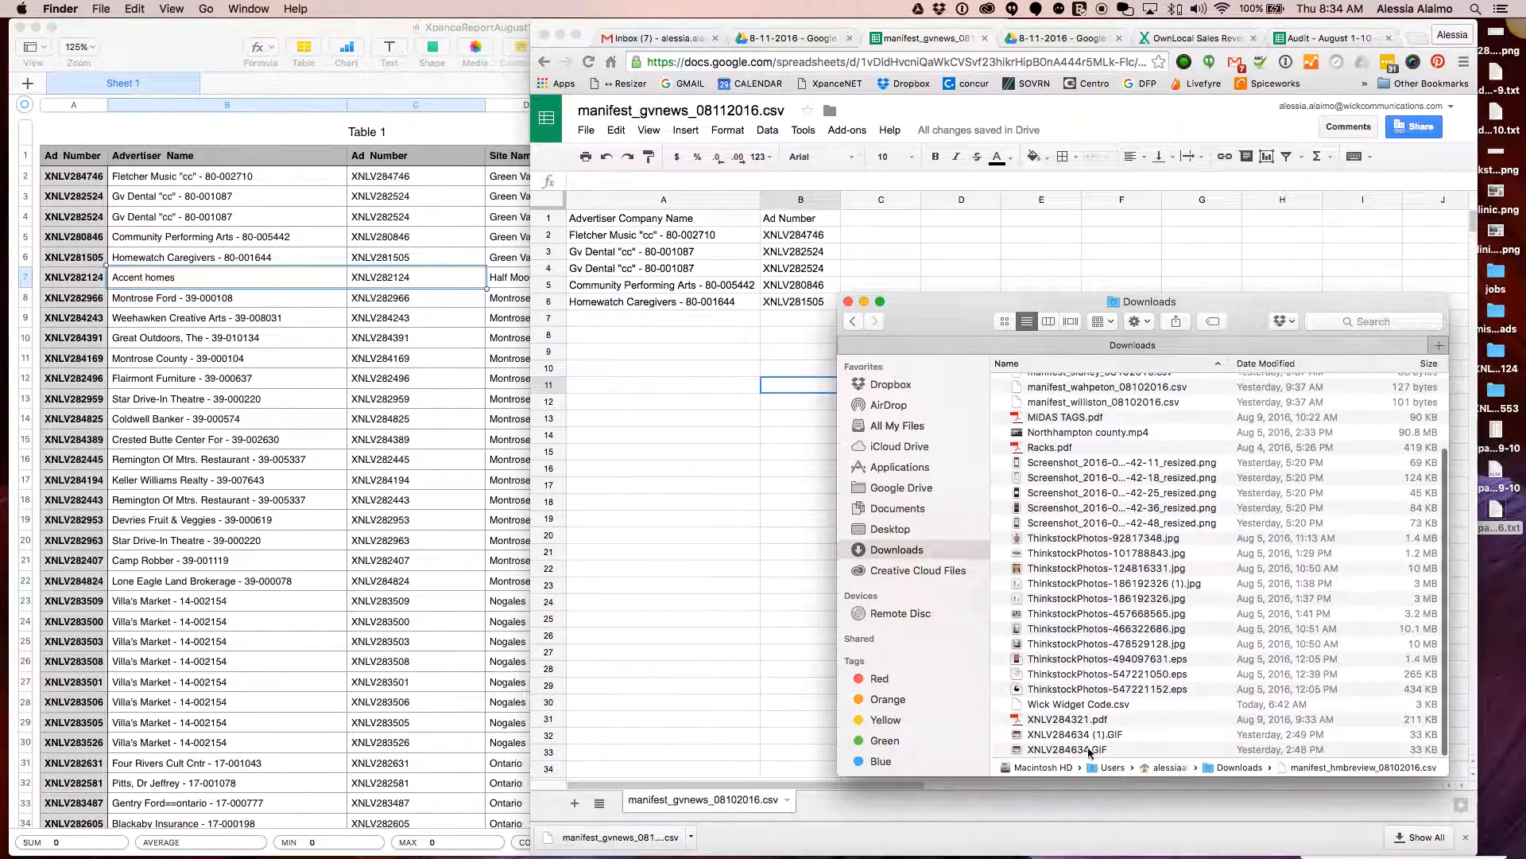
left_click(1113, 749, "shift")
left_click_drag(1298, 856, 1284, 843)
Rename the new download to manifest_gvnews_08112016.csv by deleting the duplicated name tail
left_click(1108, 382)
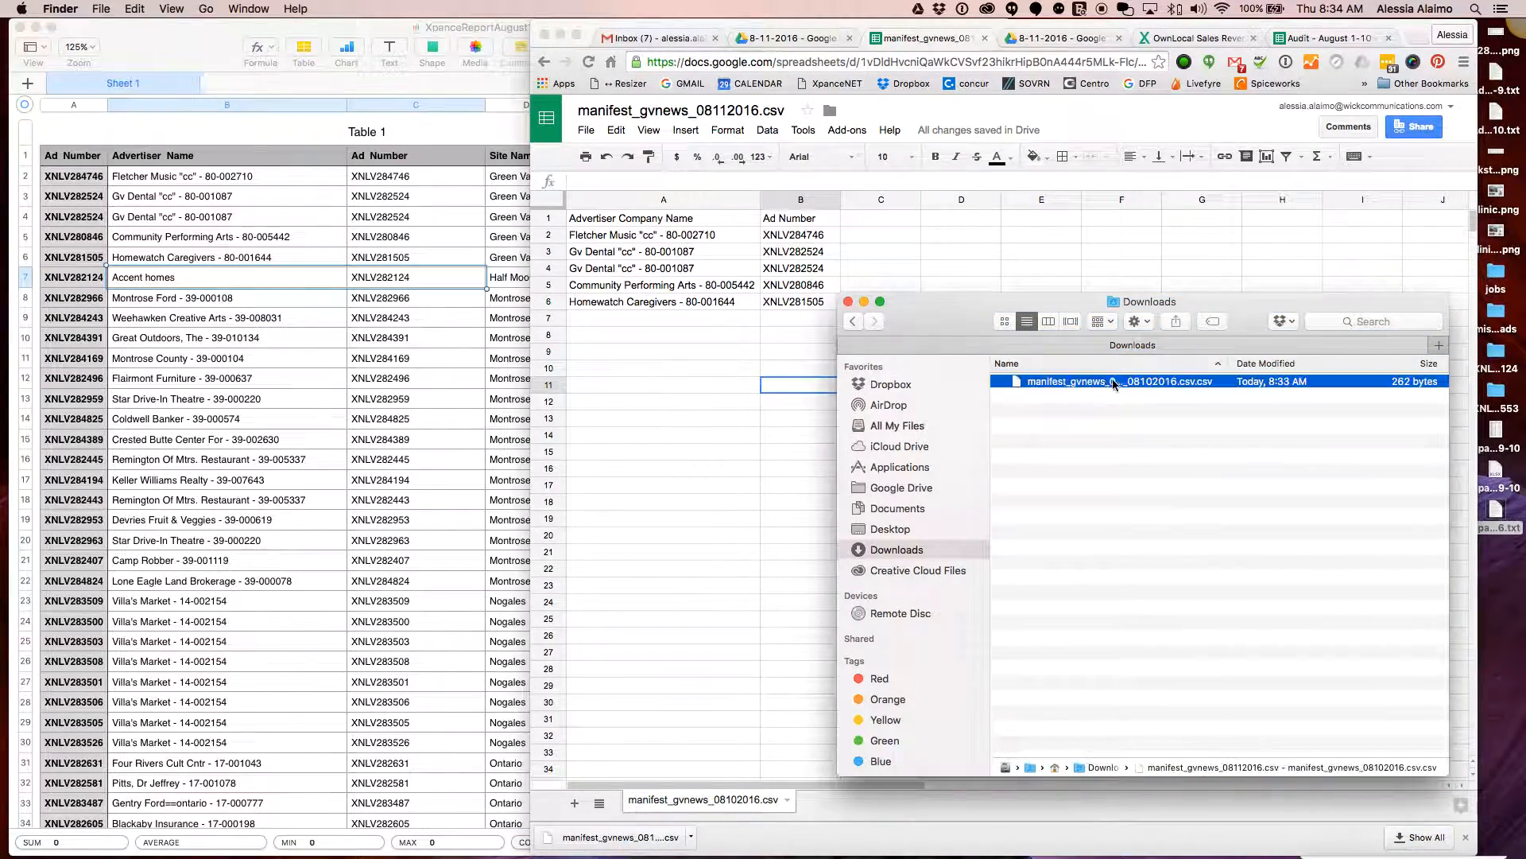
left_click(1156, 383)
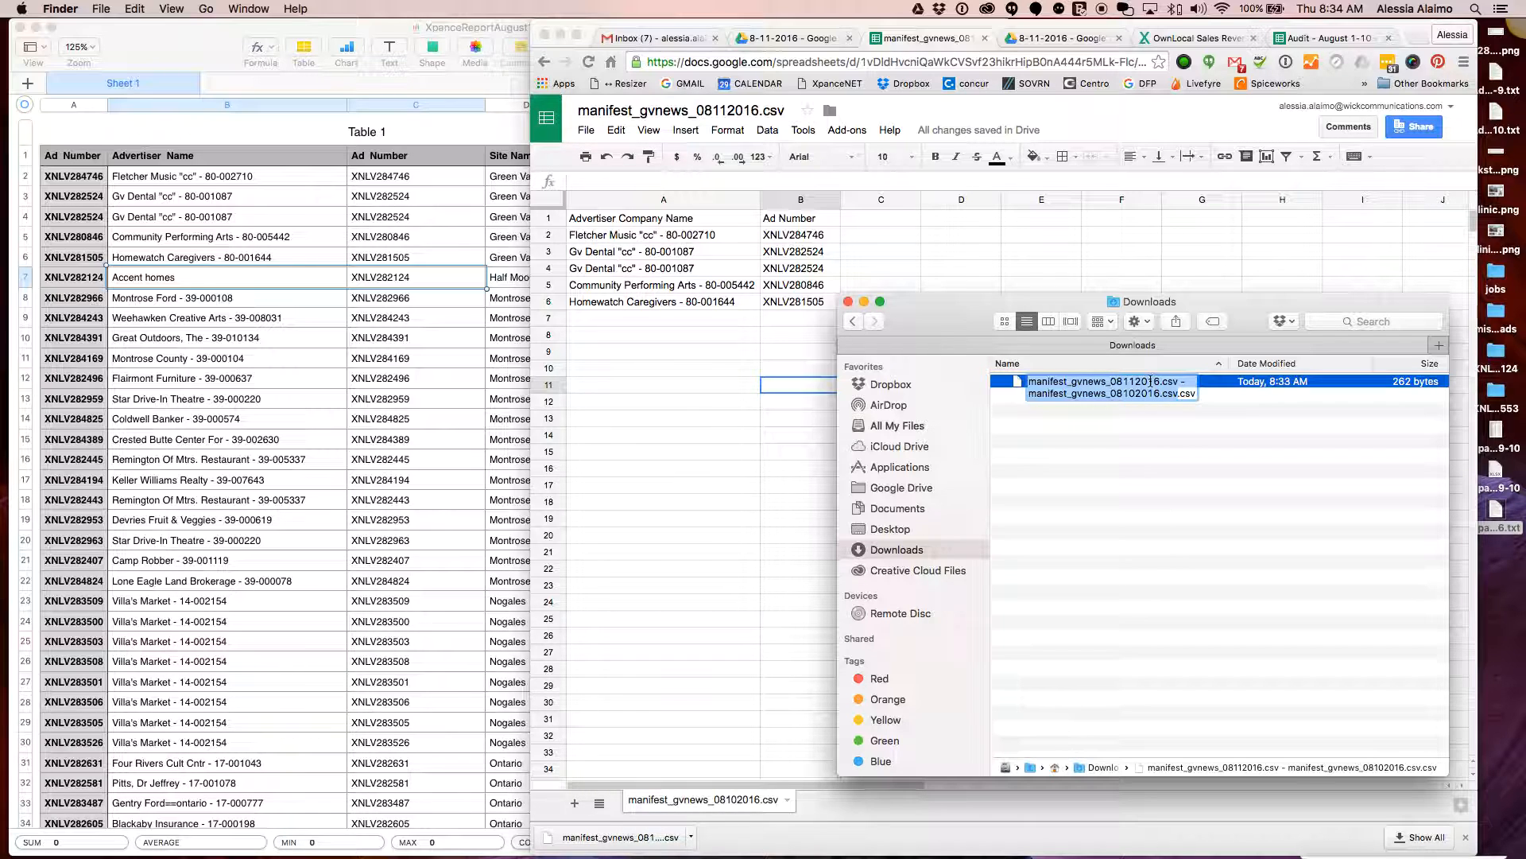
left_click(1150, 380)
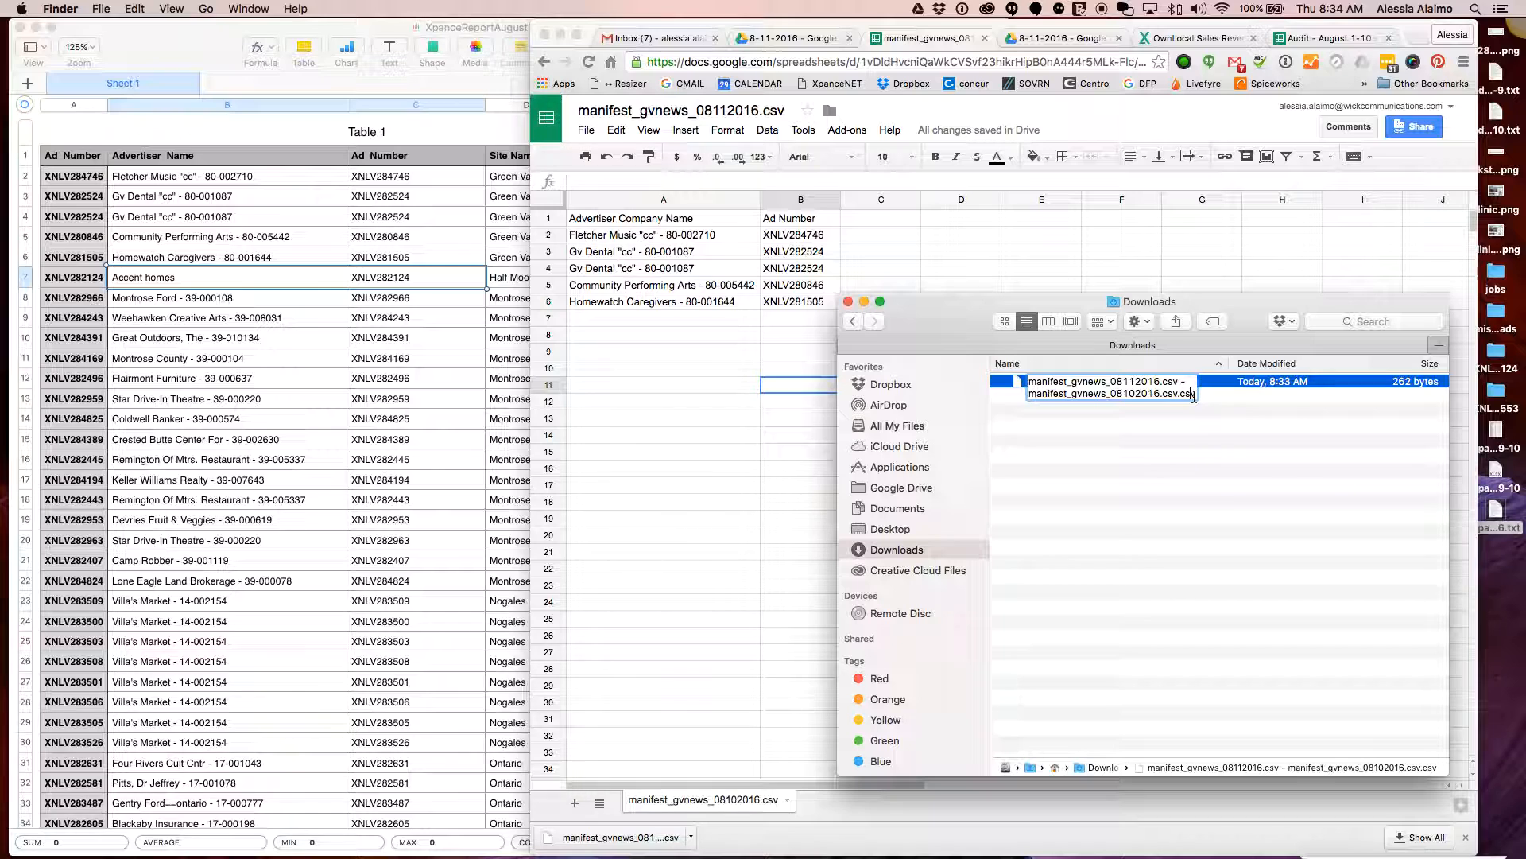
left_click_drag(1181, 395, 1164, 380)
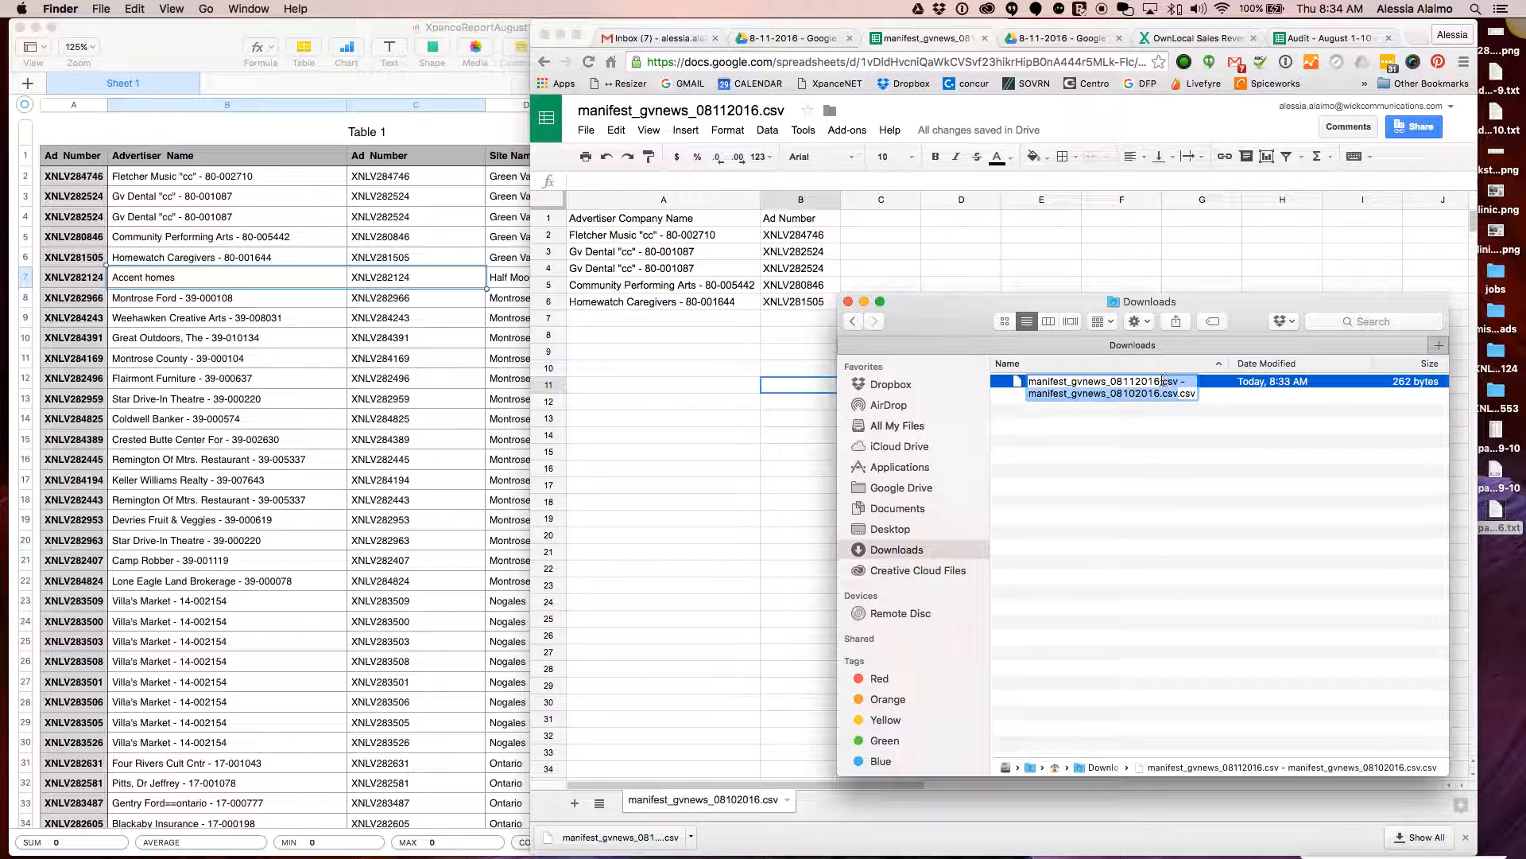
key("BackSpace")
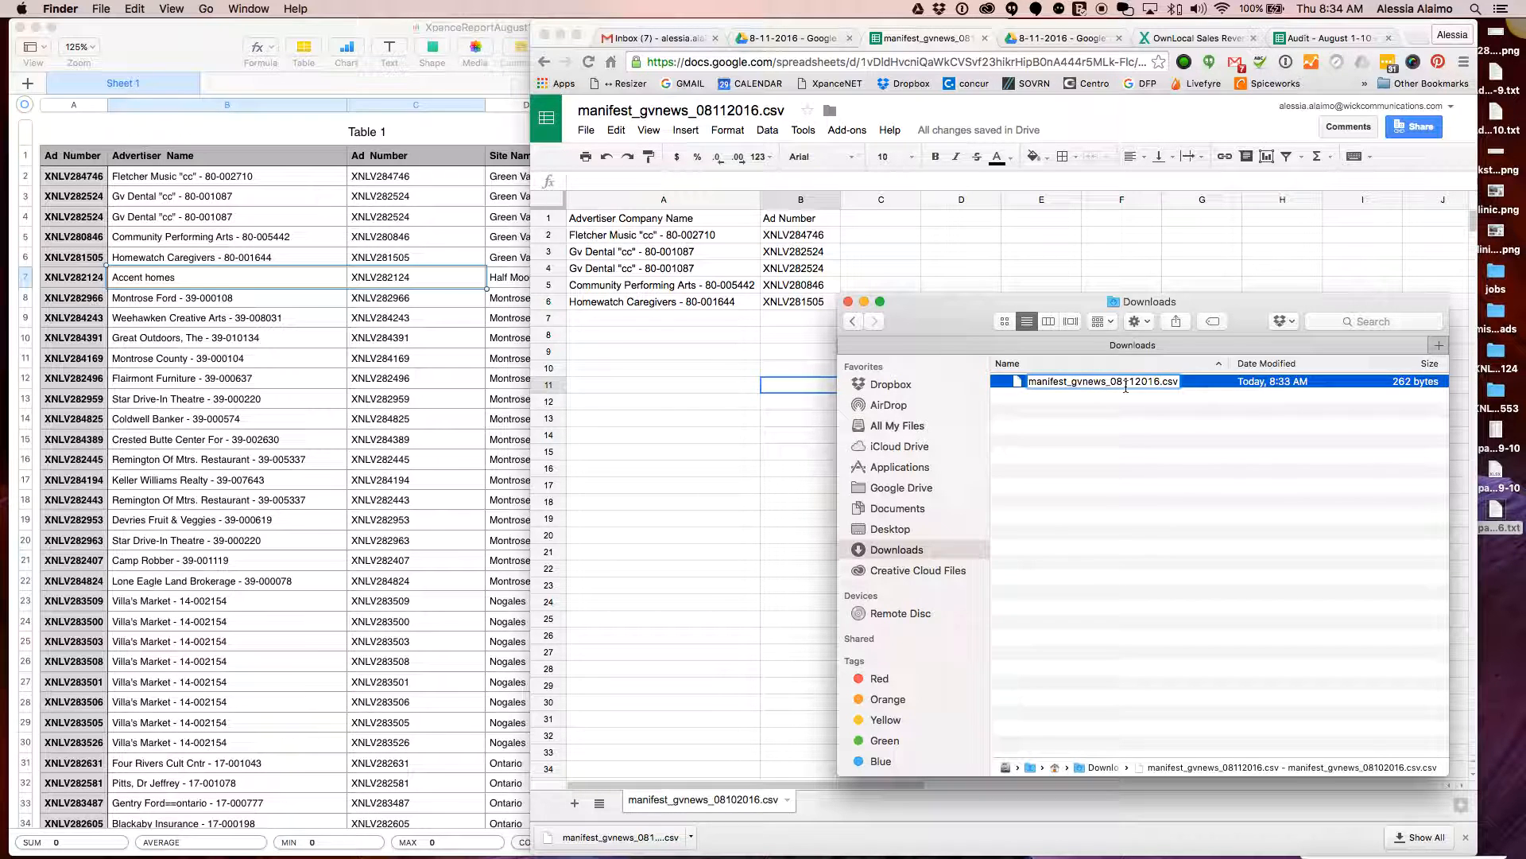
key("Return")
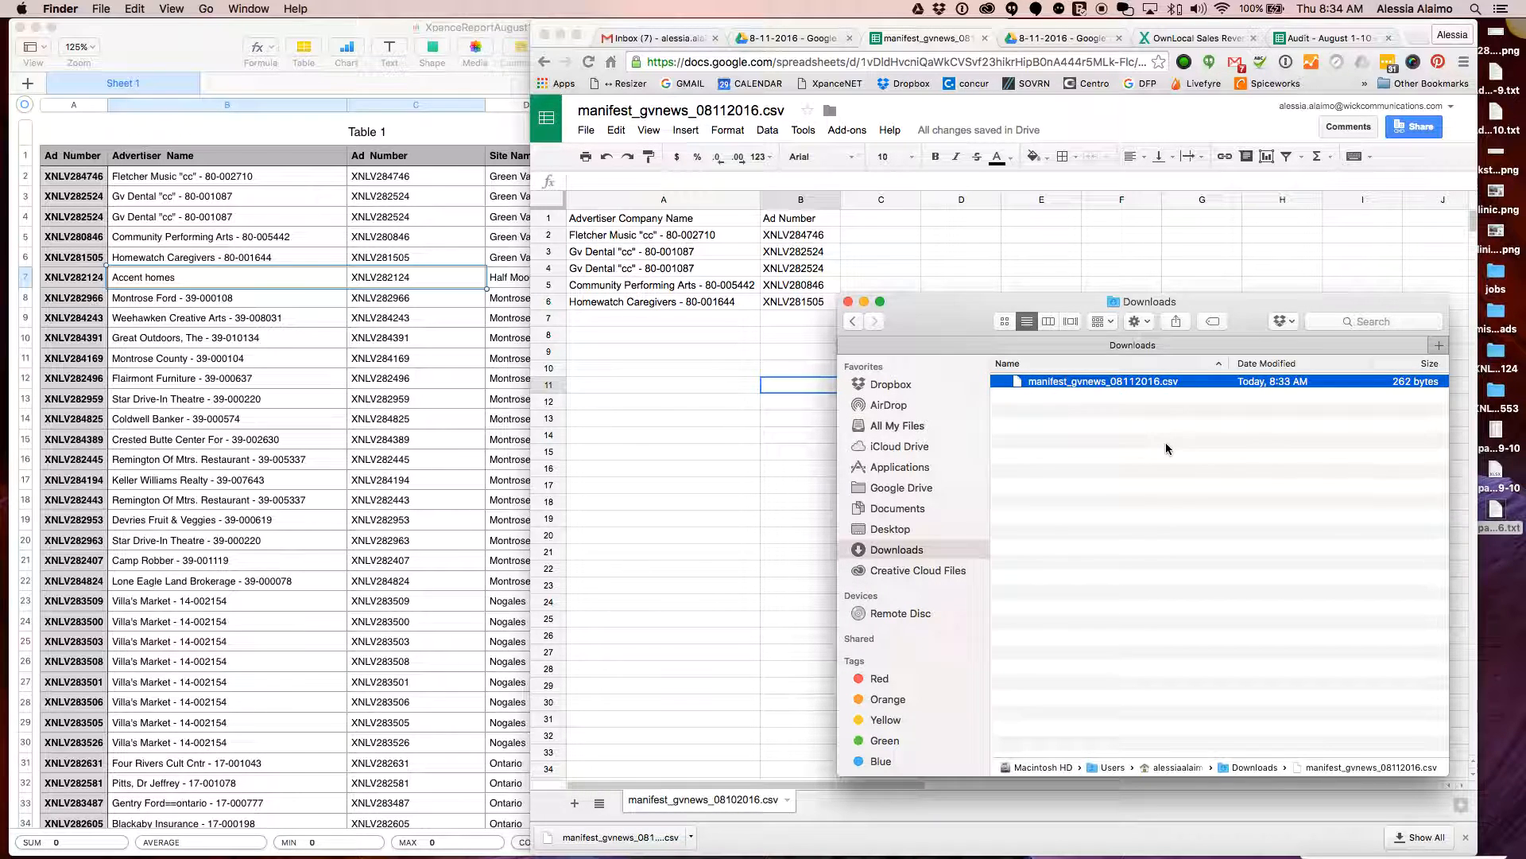
left_click(728, 442)
Clear the old rows A2:B6 and change 'gvnews' to 'hmbreview' in the document title
left_click(798, 301)
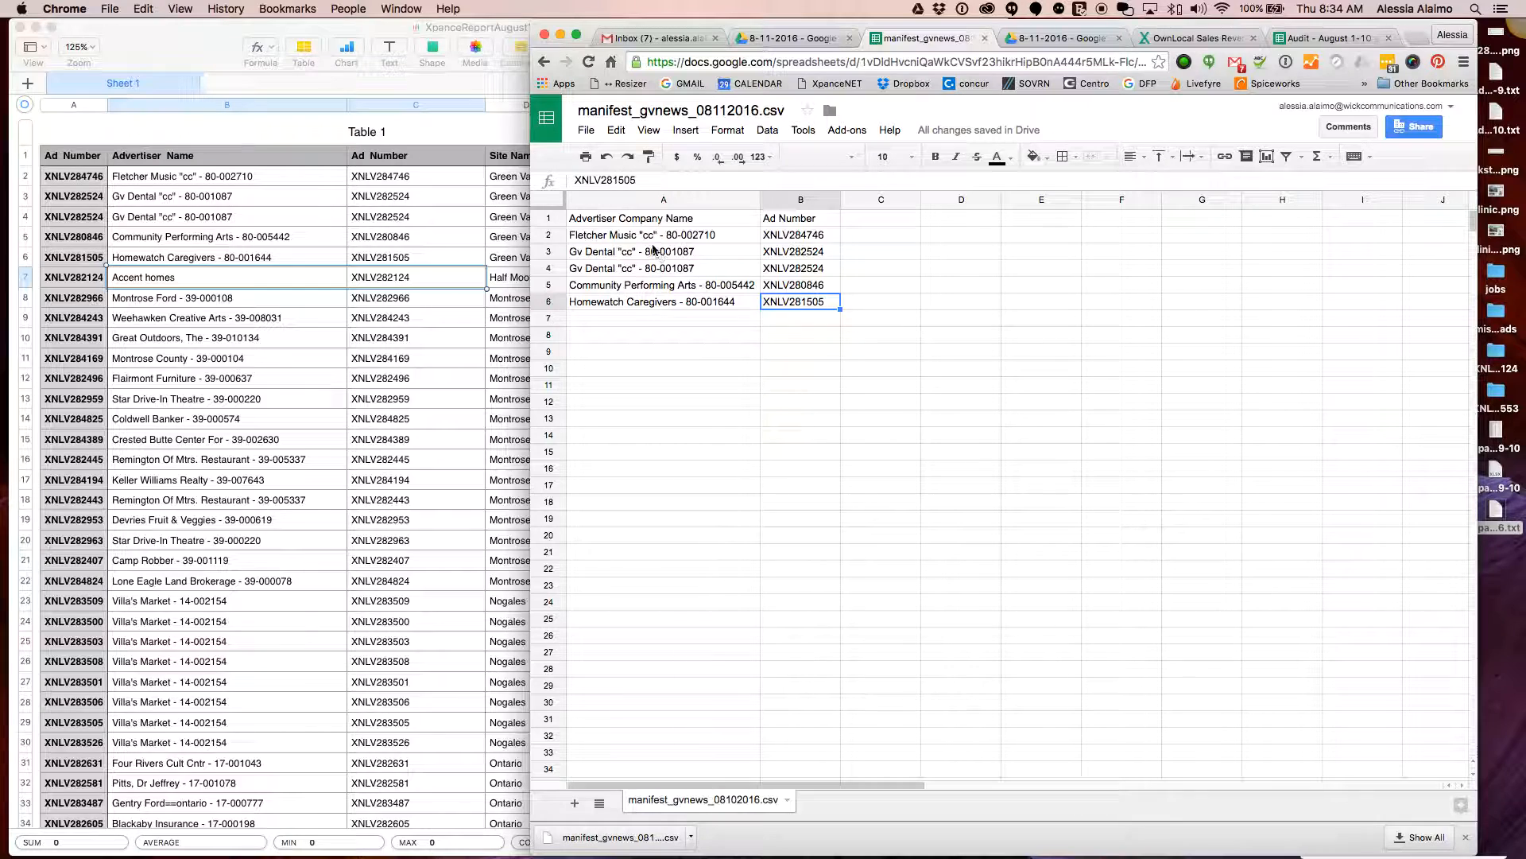
left_click(656, 237, "shift")
key("Delete")
left_click(732, 384)
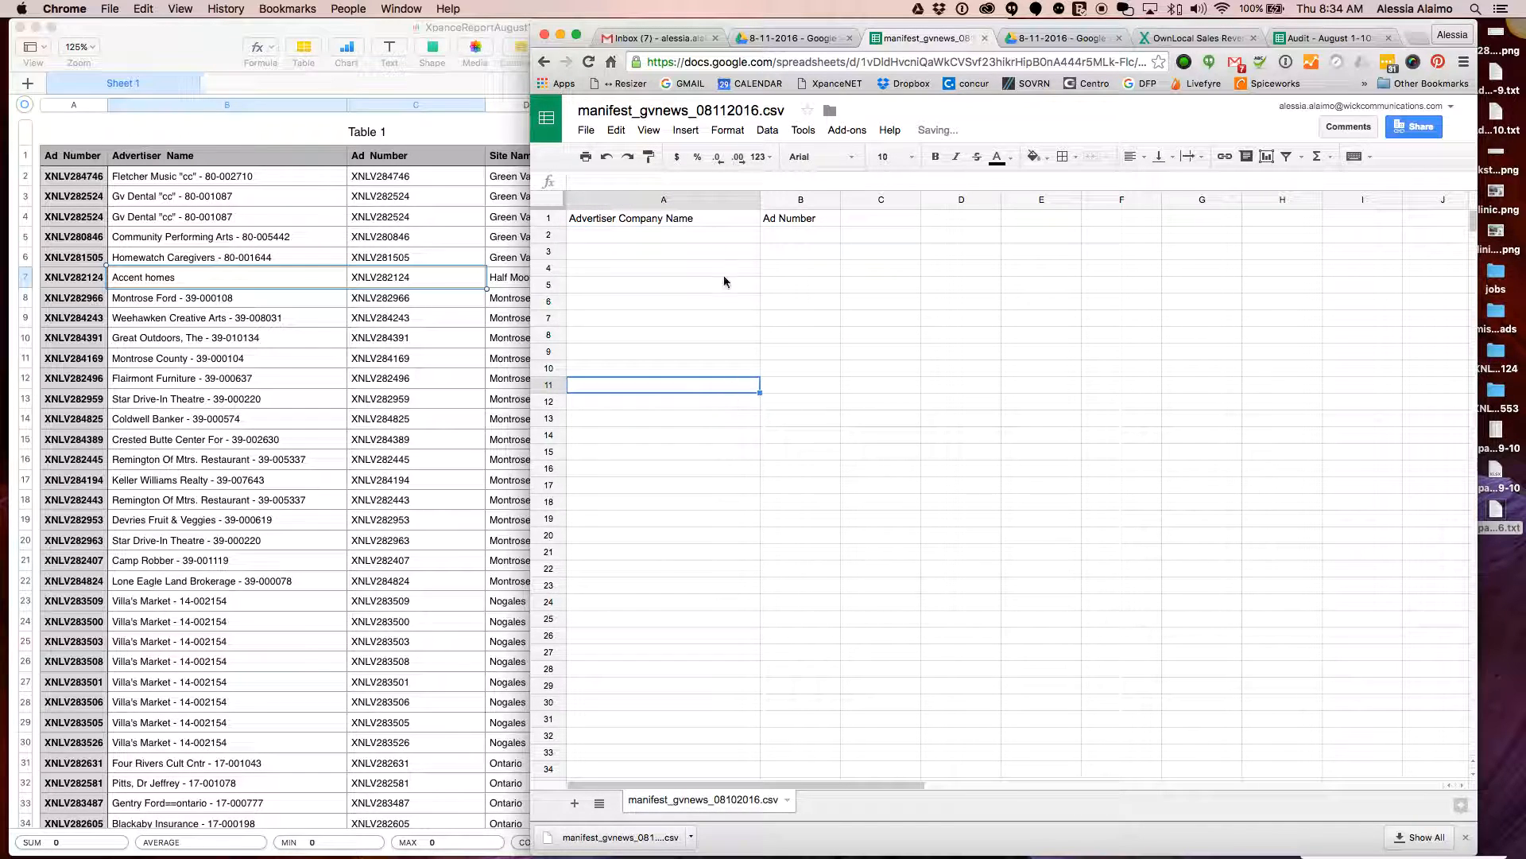
left_click(680, 112)
left_click_drag(689, 111, 634, 109)
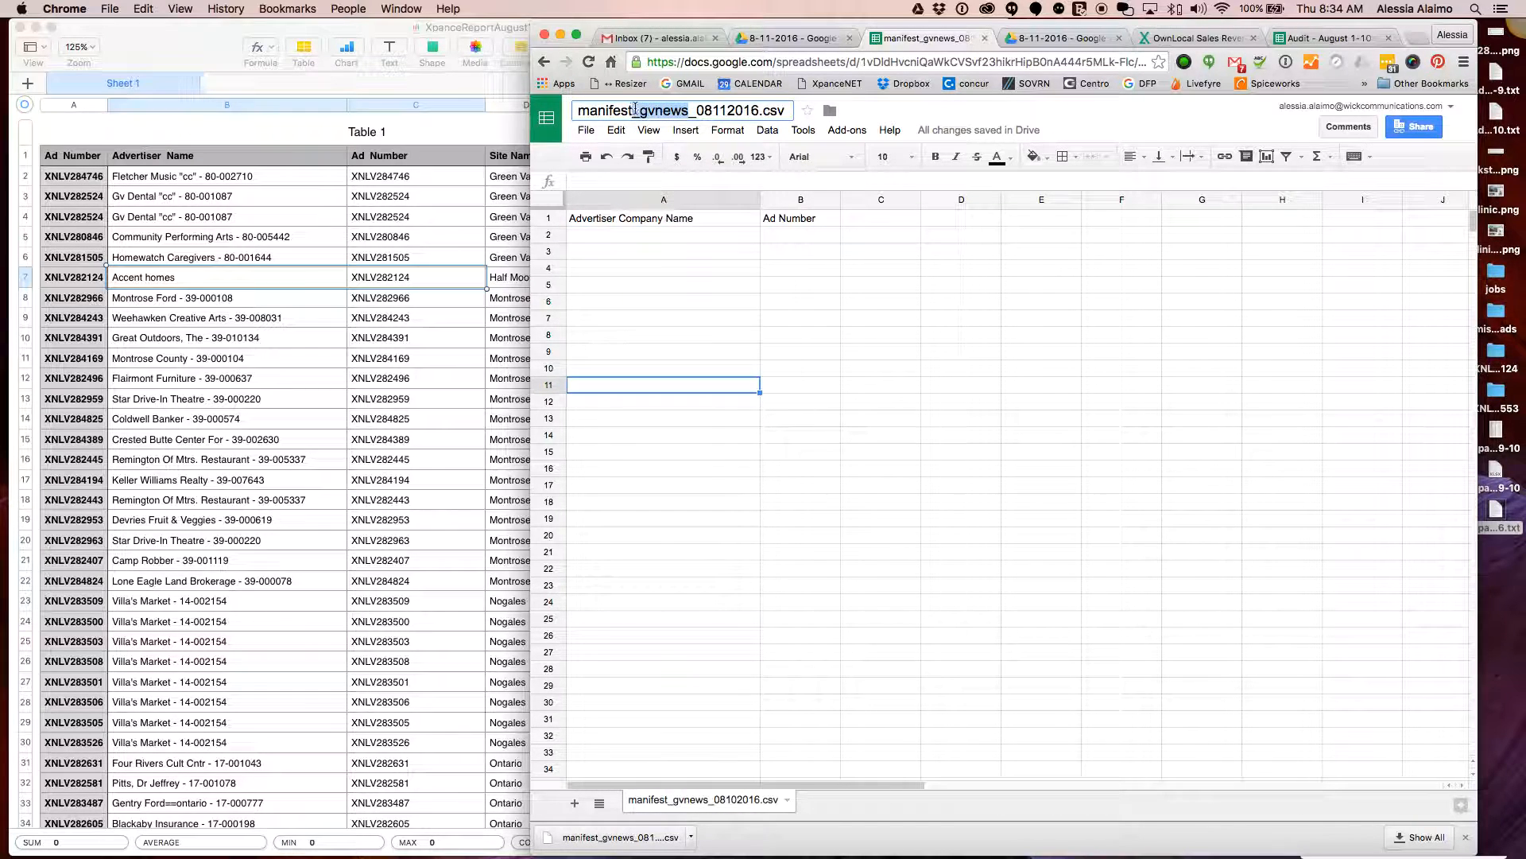
type("hmbre")
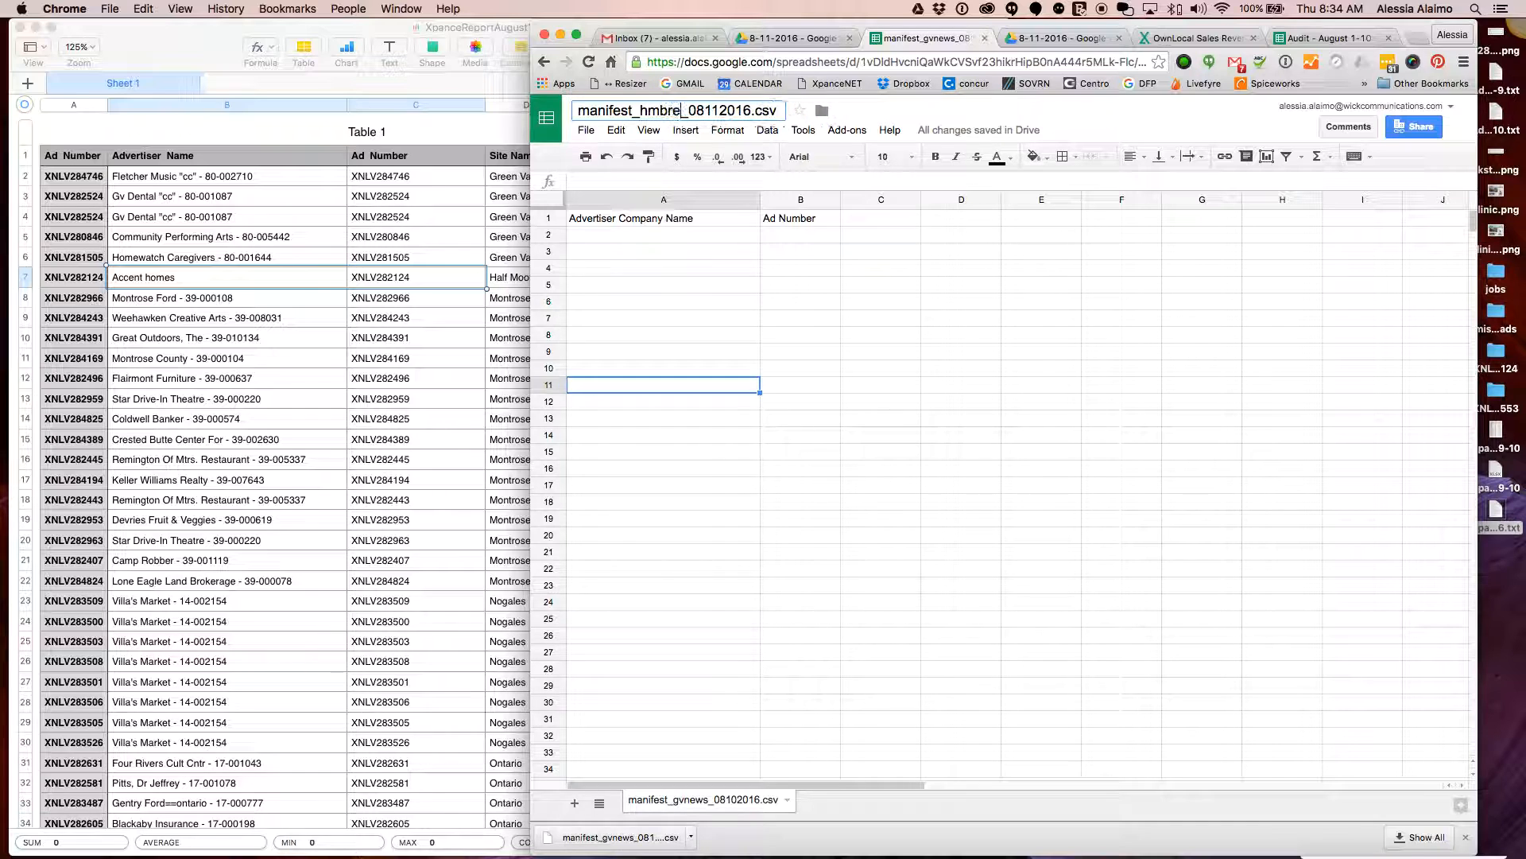
type("view")
left_click(715, 299)
Paste Accent homes and XNLV282124 from the Numbers report into A2 and remove their borders
left_click(224, 222)
left_click_drag(217, 276, 379, 276)
key("super+c")
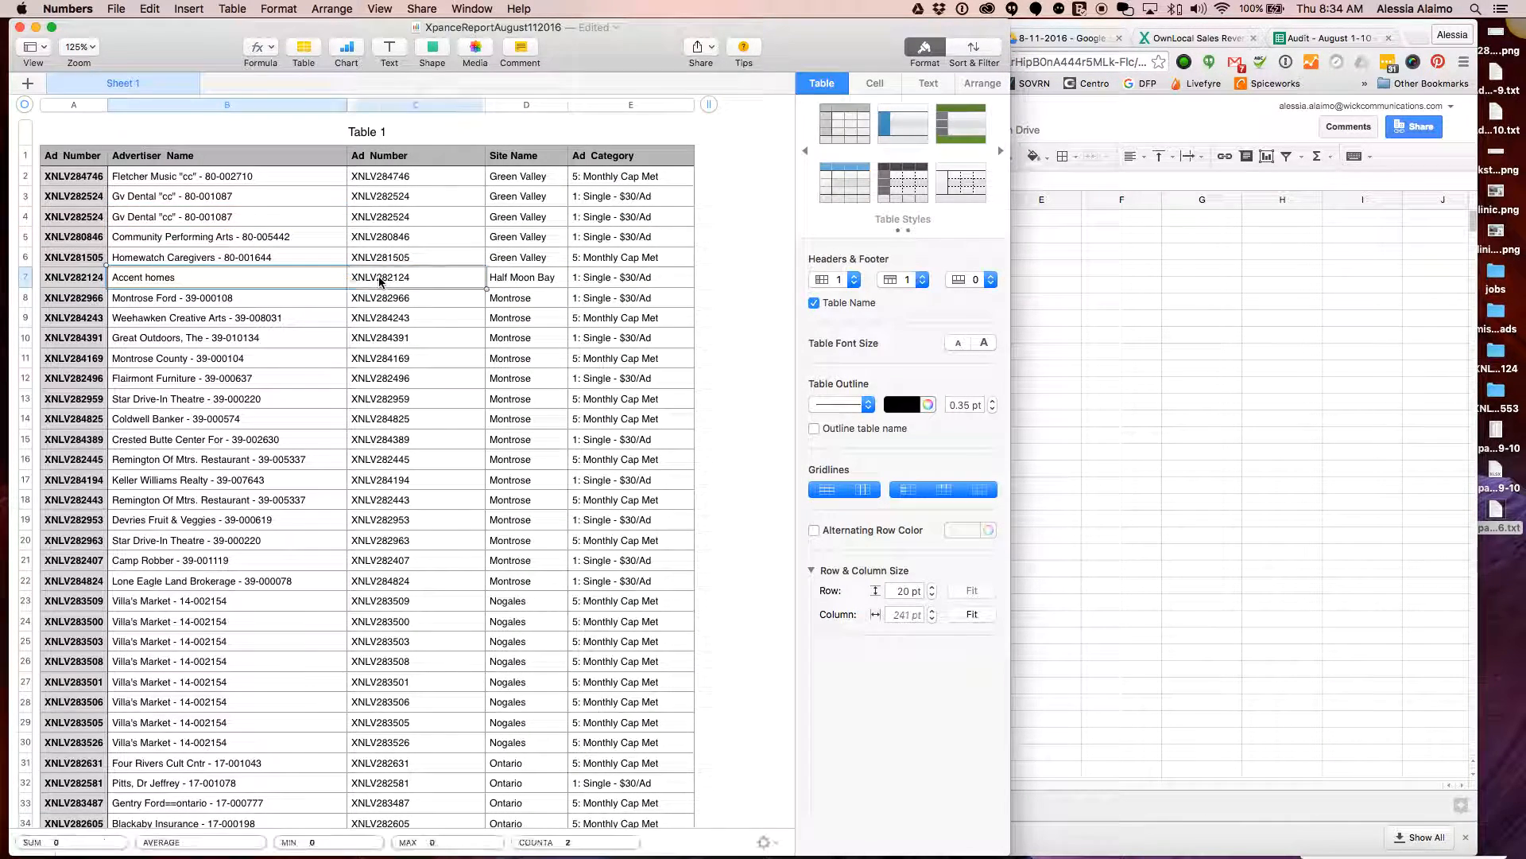
left_click(1105, 318)
left_click(618, 236)
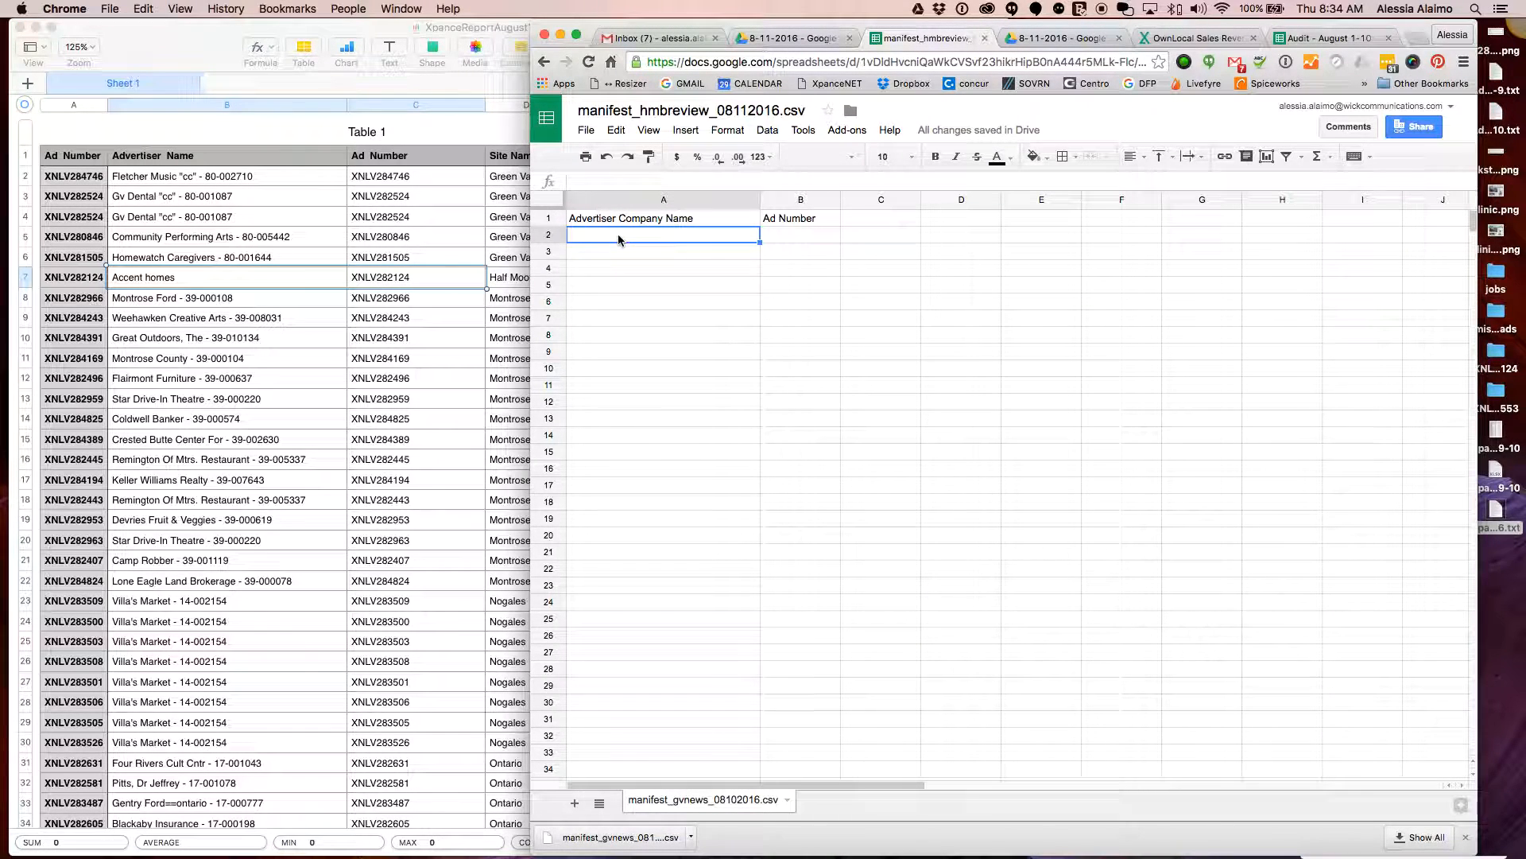
key("super+v")
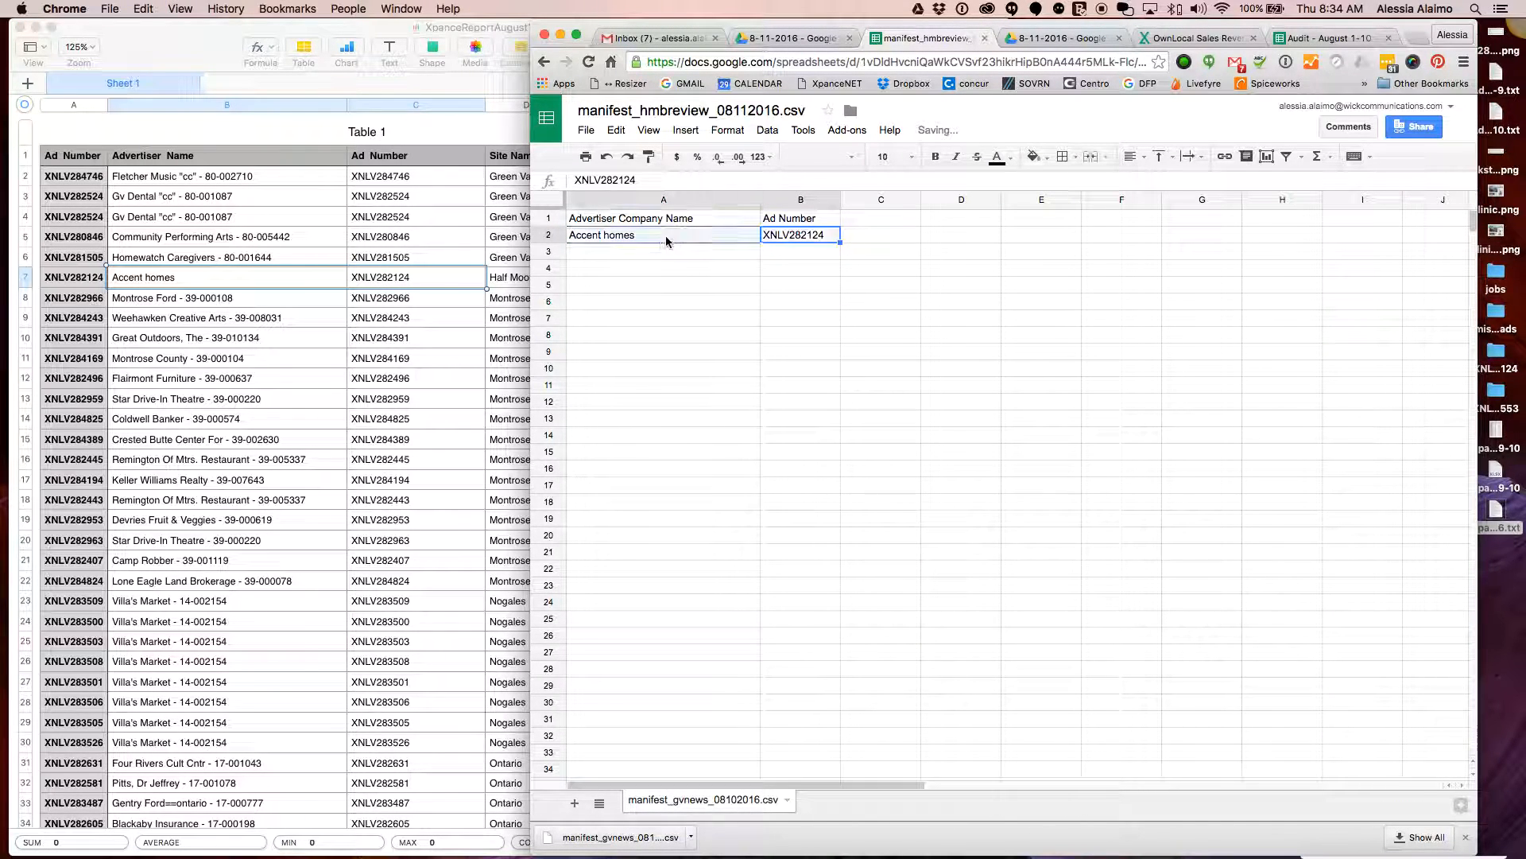
left_click(1066, 156)
left_click(1173, 225)
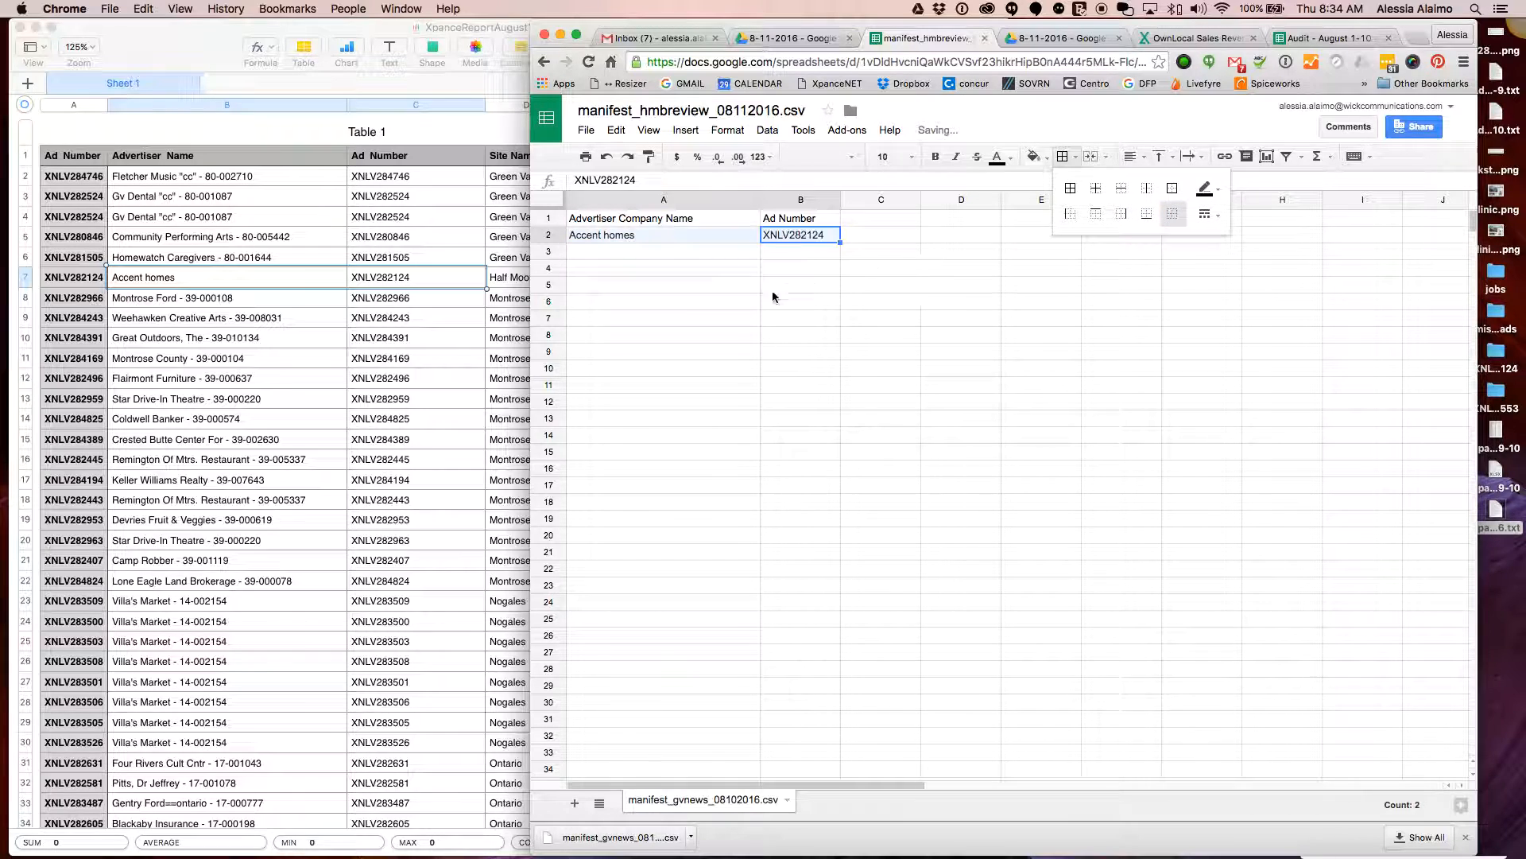
left_click(679, 300)
Download the manifest as a CSV file
left_click(586, 130)
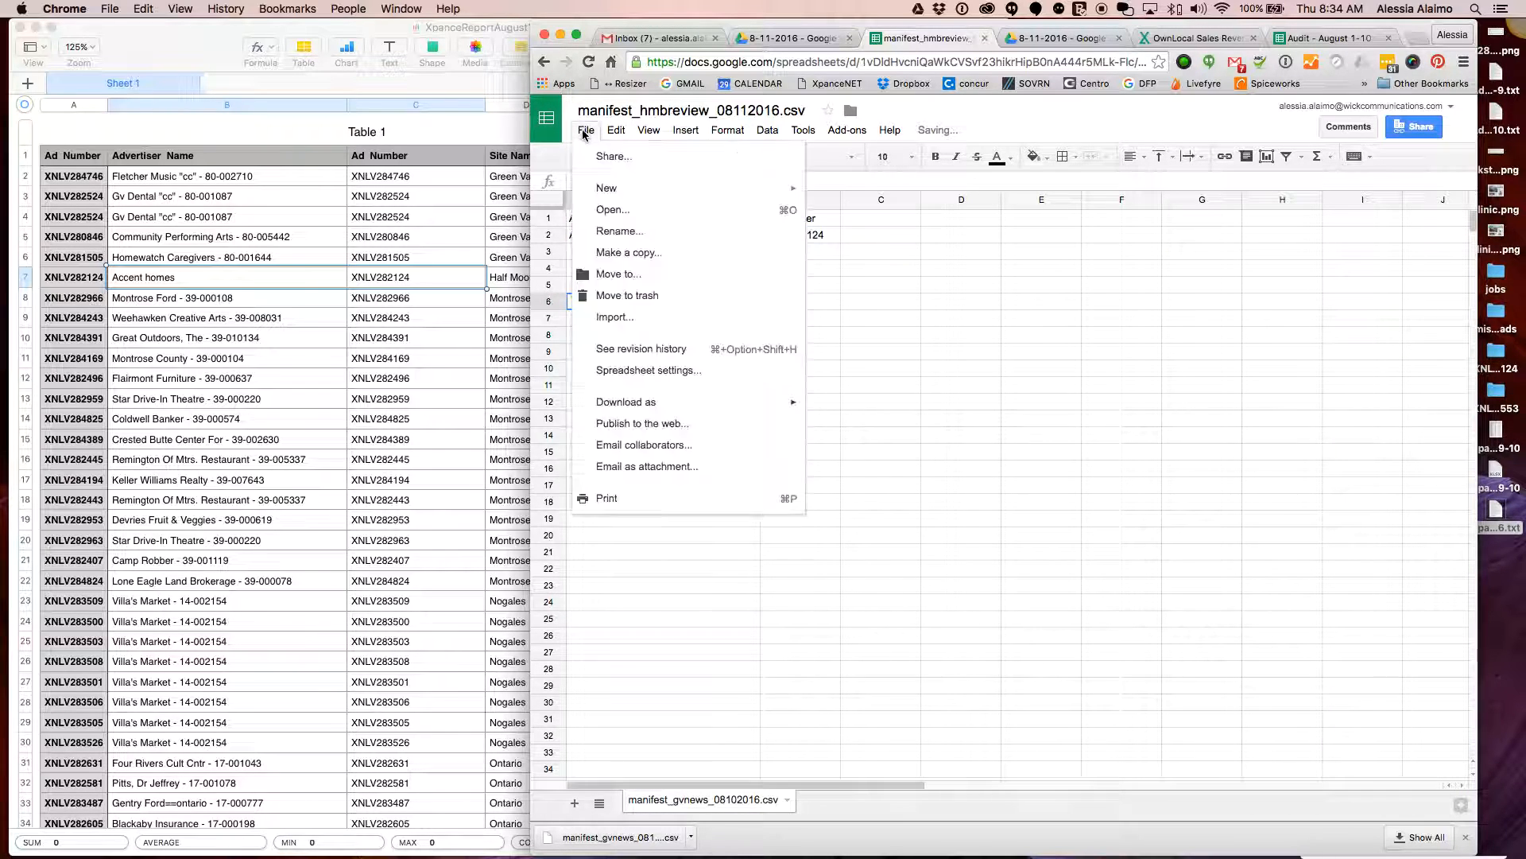
mouse_move(764, 401)
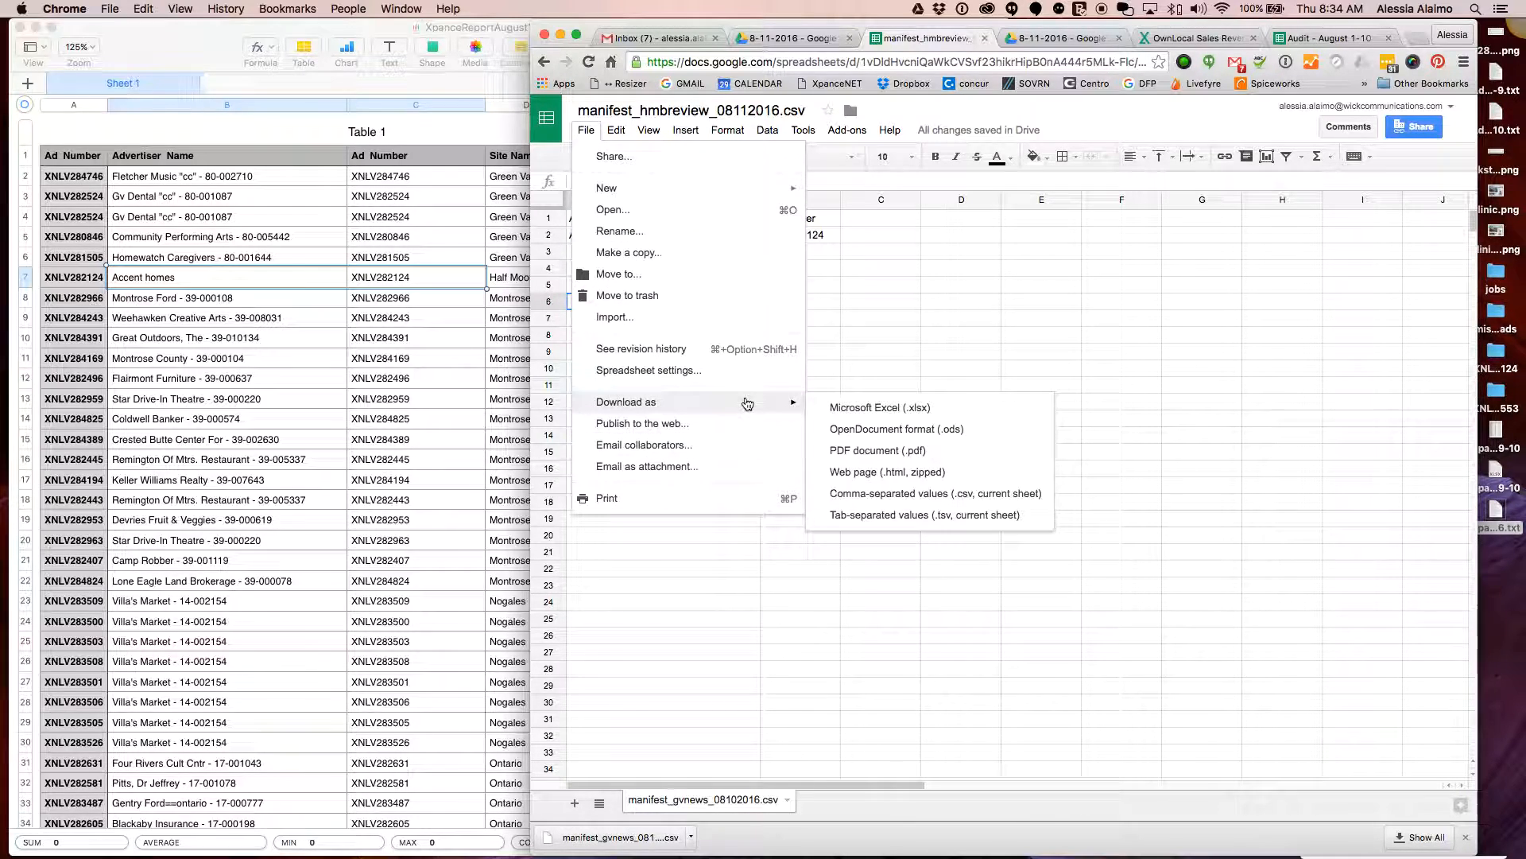
left_click(914, 494)
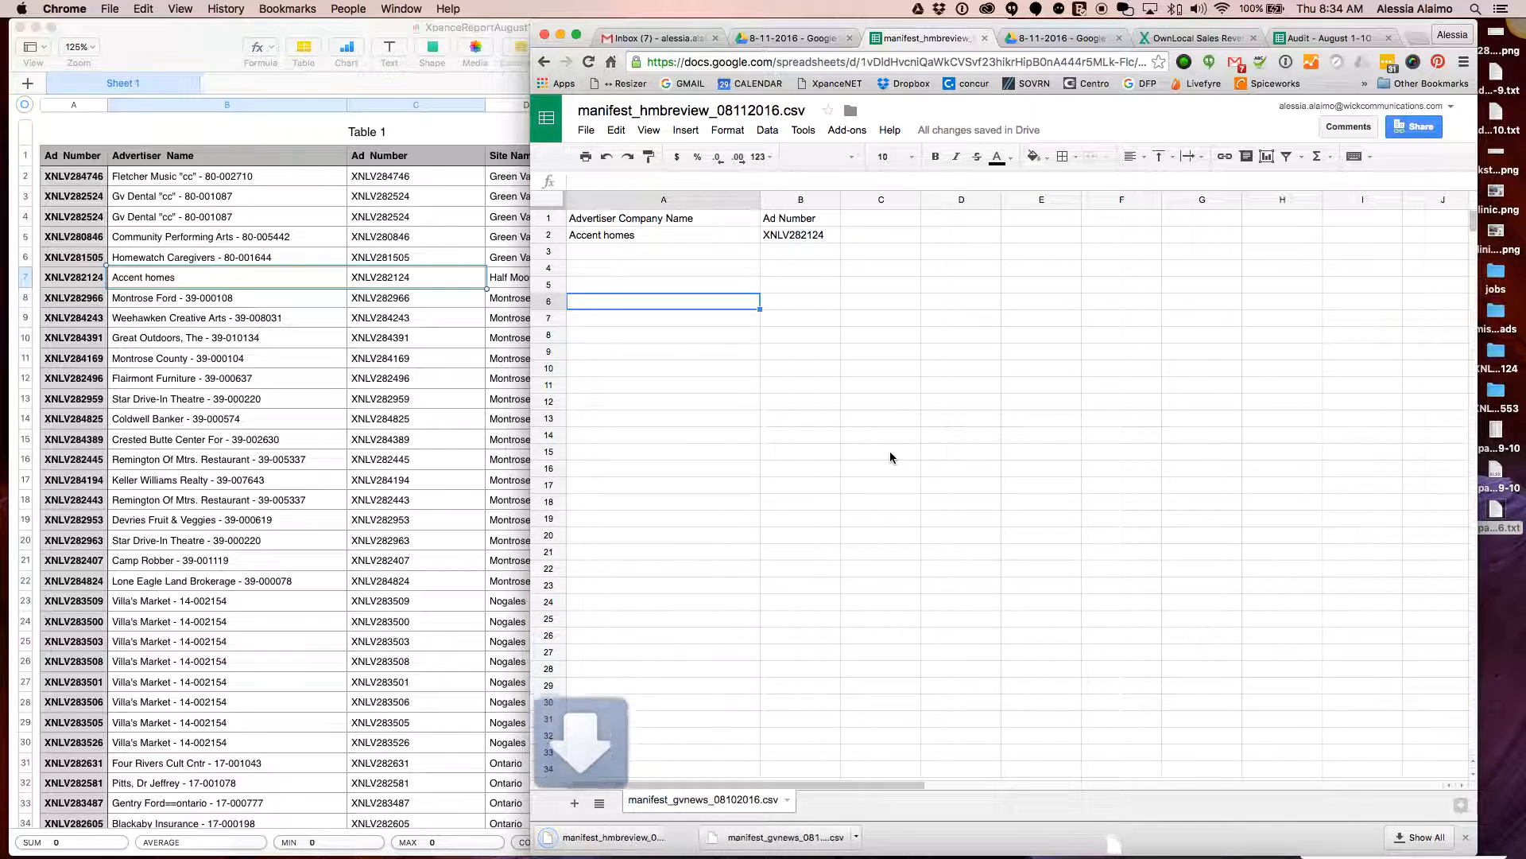
Select the fifteen Montrose advertisers and ad numbers, B8:C22, in the Numbers report
scroll(844, 477, "right", 1)
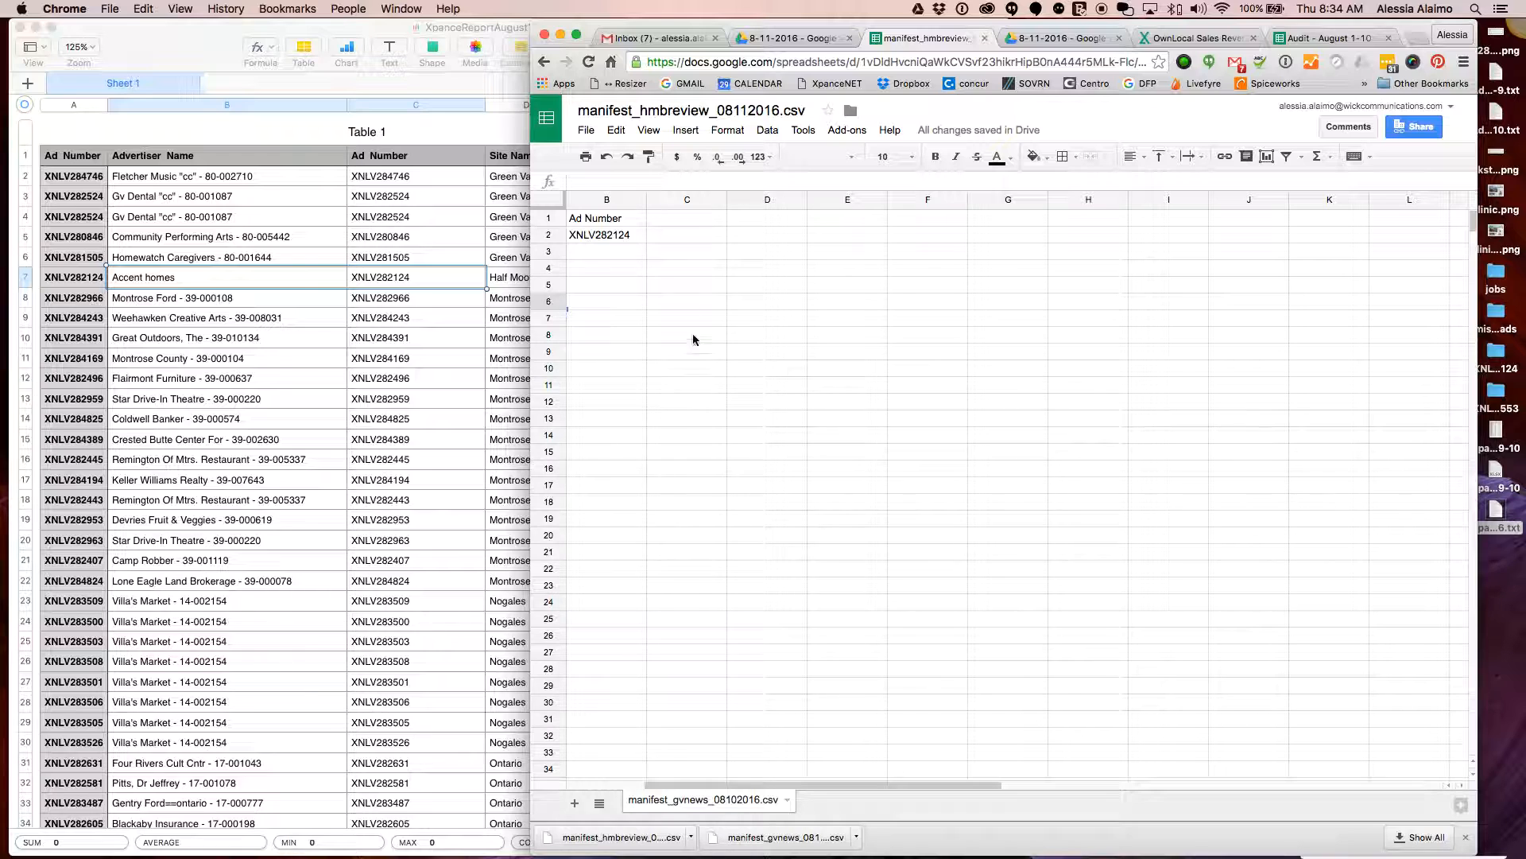
left_click(628, 352)
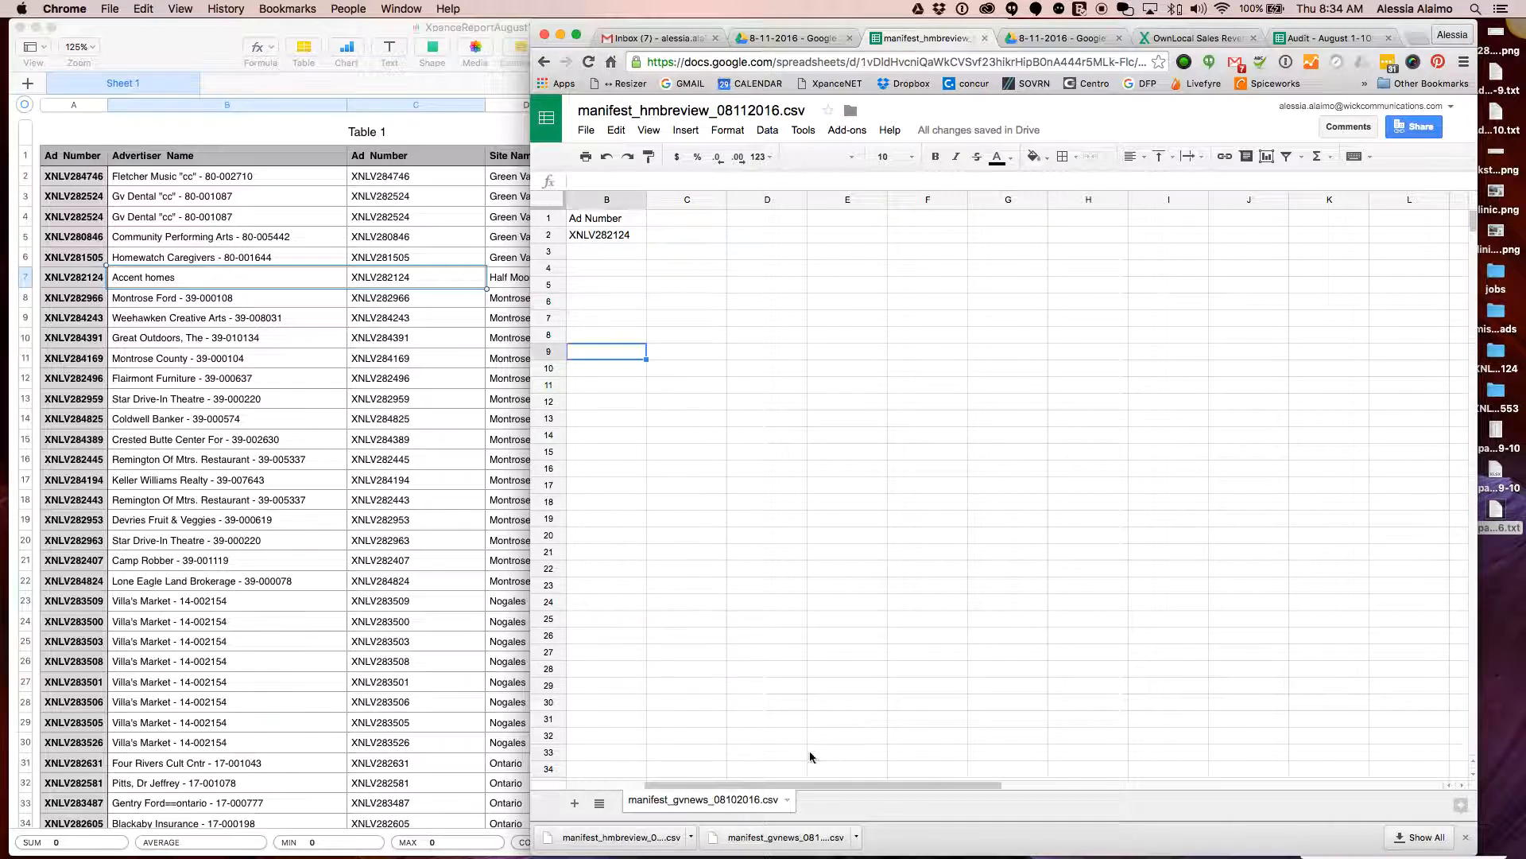
scroll(800, 784, "left", 1)
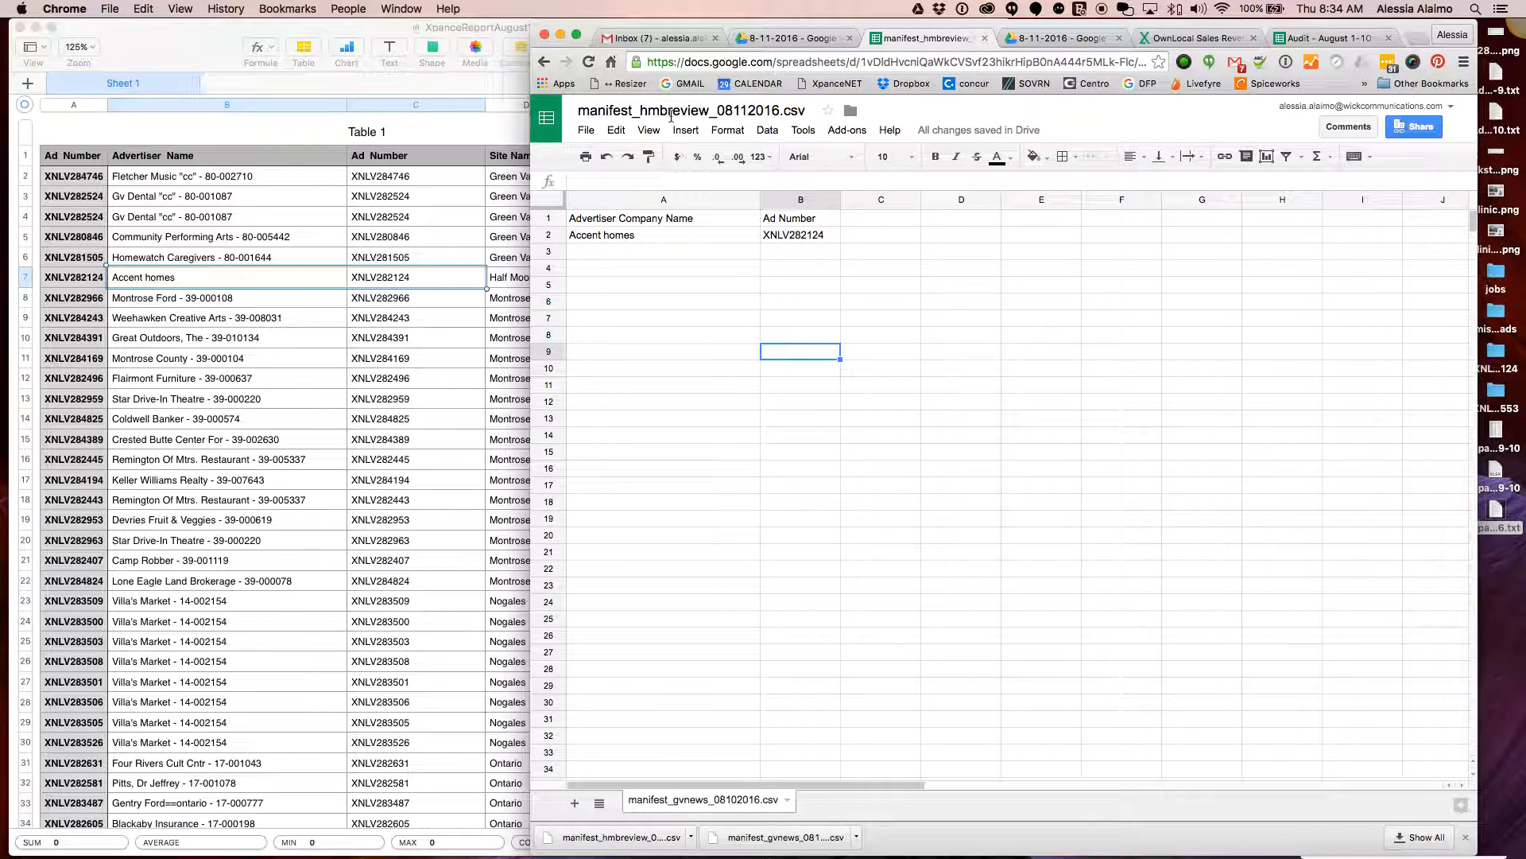
left_click(261, 296)
scroll(473, 446, "down", 2)
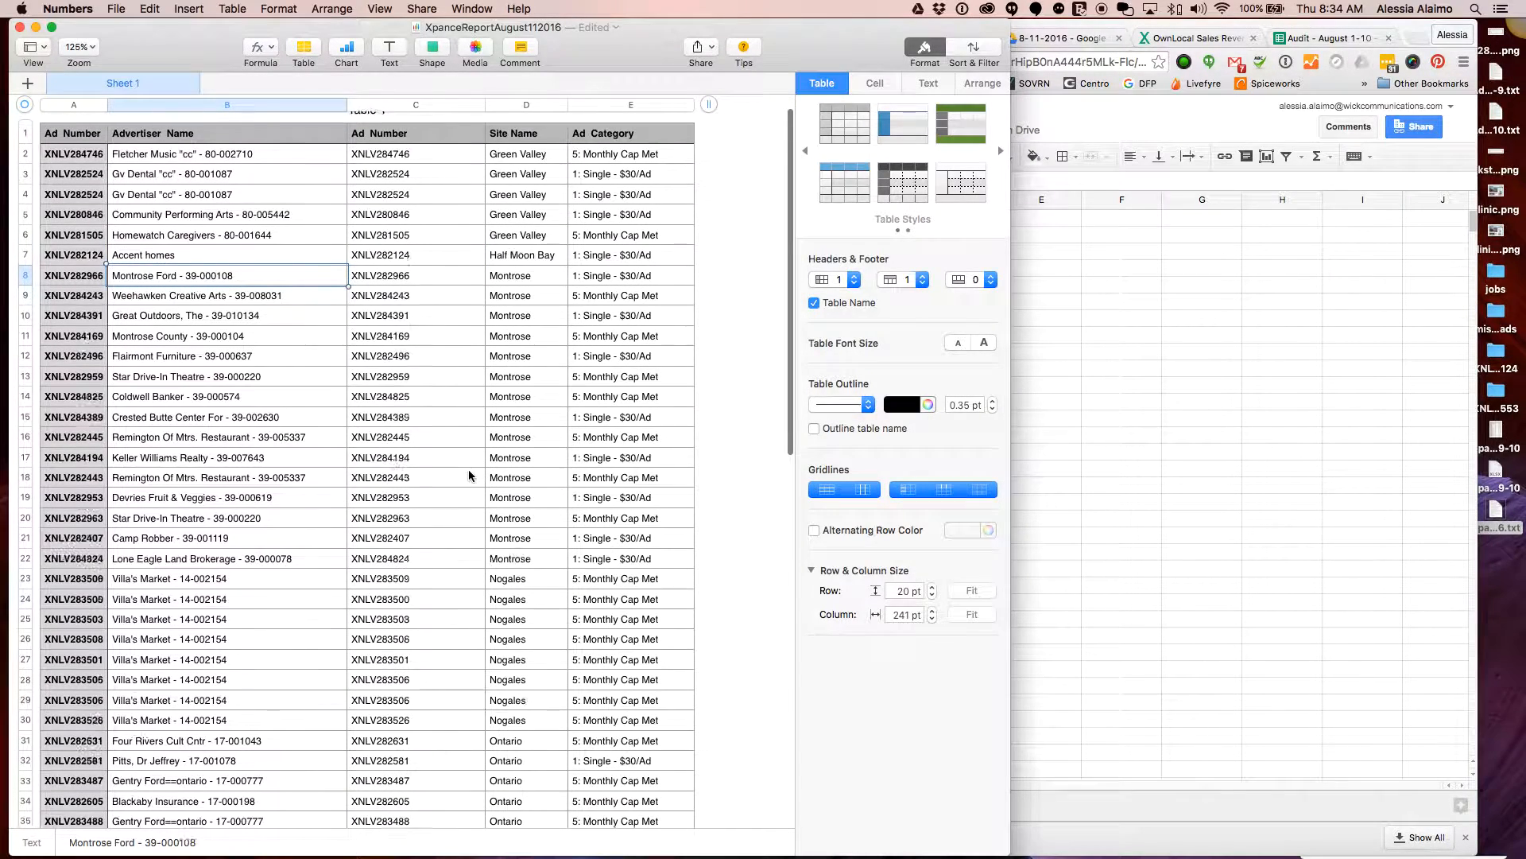
left_click(426, 555, "shift")
key("super+c")
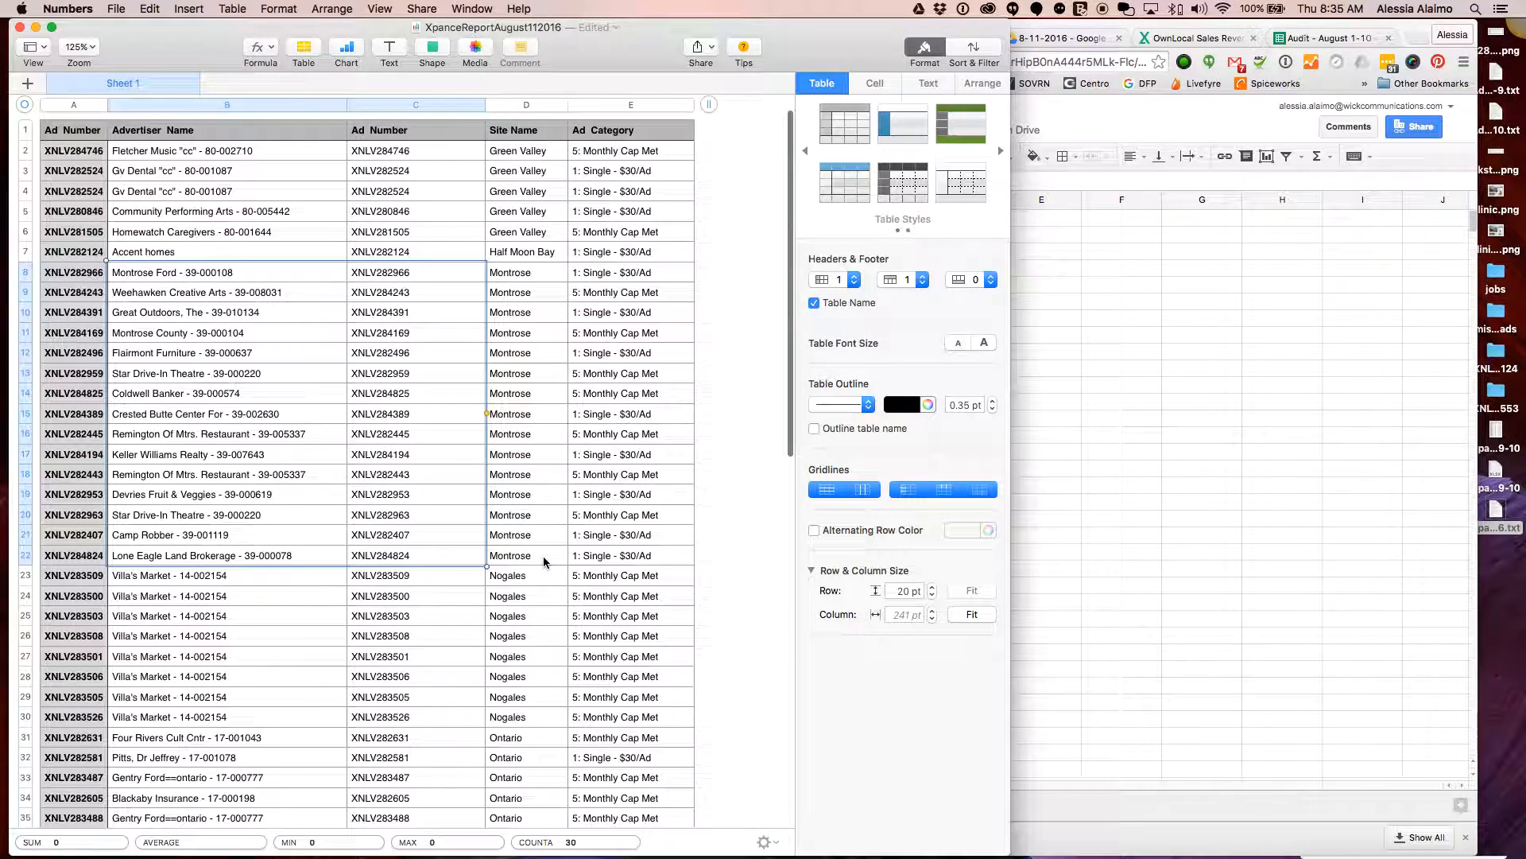
Clear the Accent homes row from the hmbreview manifest, leaving A2 ready for pasting
left_click(1286, 518)
left_click_drag(779, 239, 667, 235)
key("BackSpace")
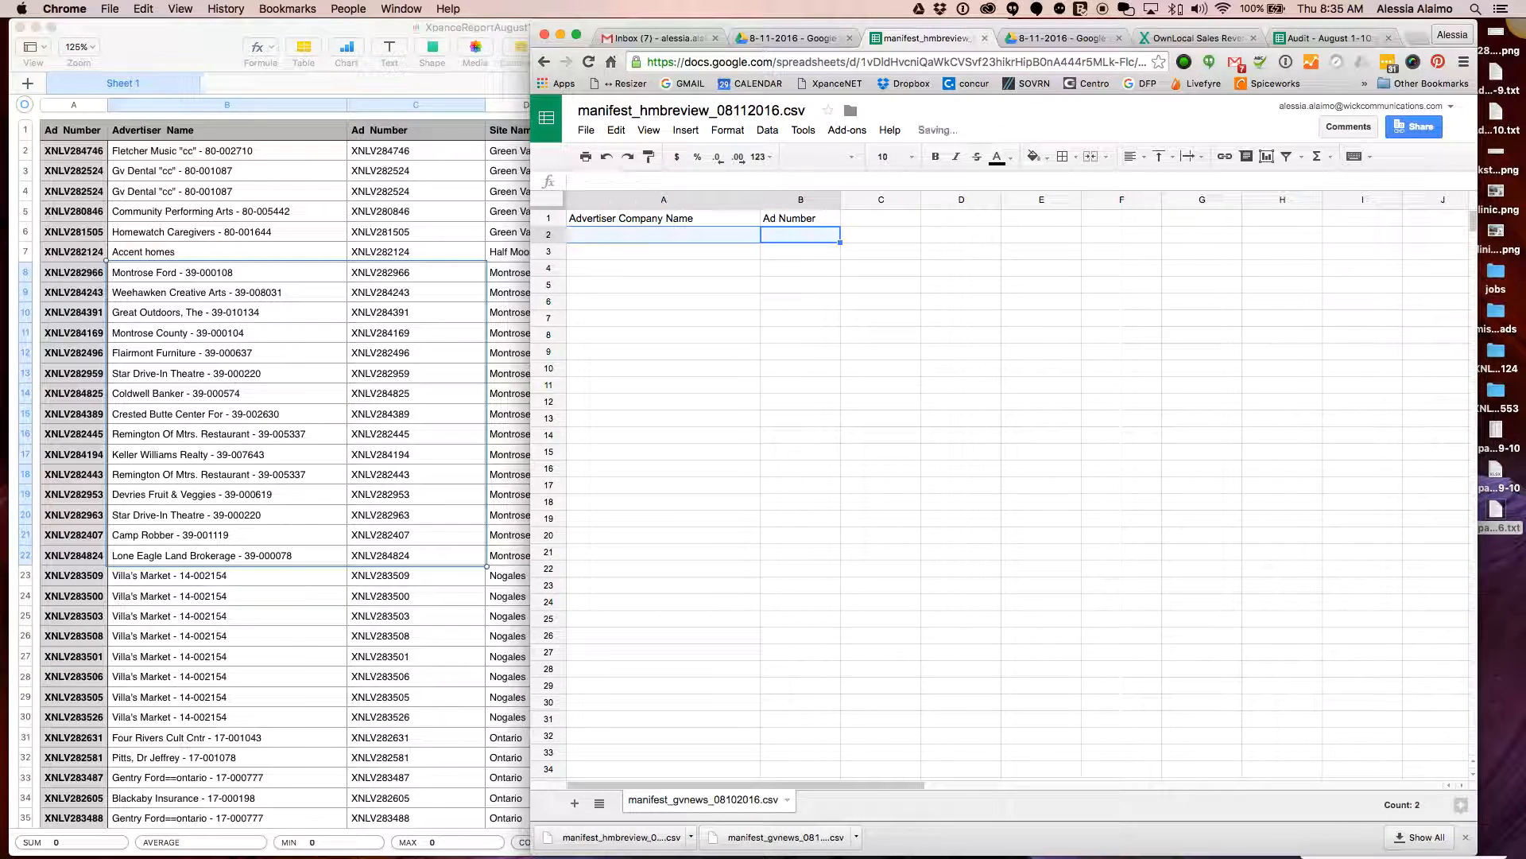
left_click(626, 236)
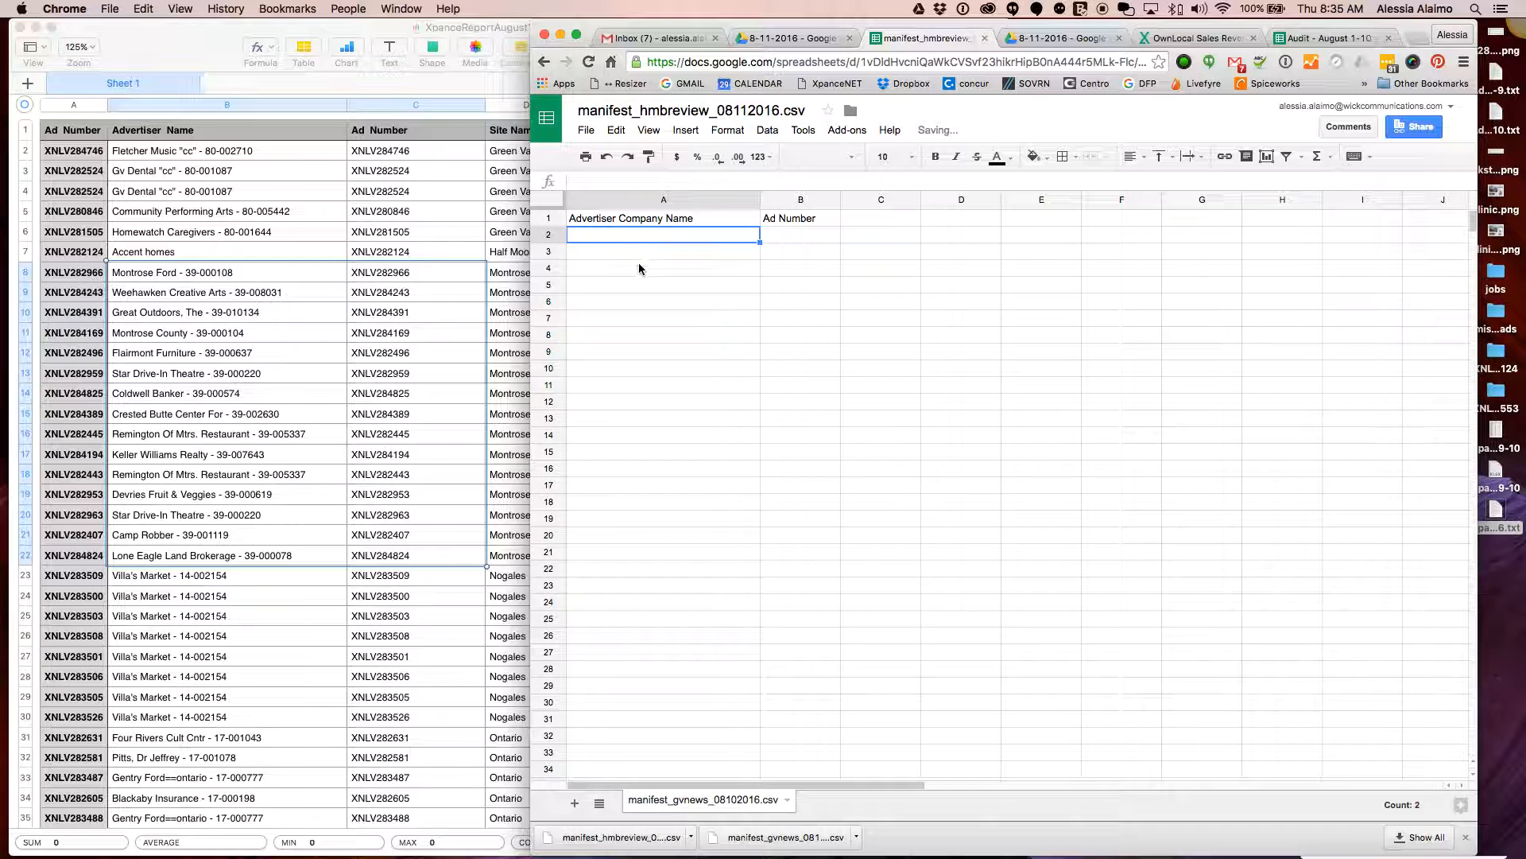
Paste the Montrose rows at A2, undoing a misplaced paste, and remove their borders
key("Down")
key("Down")
key("super+v")
left_click(650, 239)
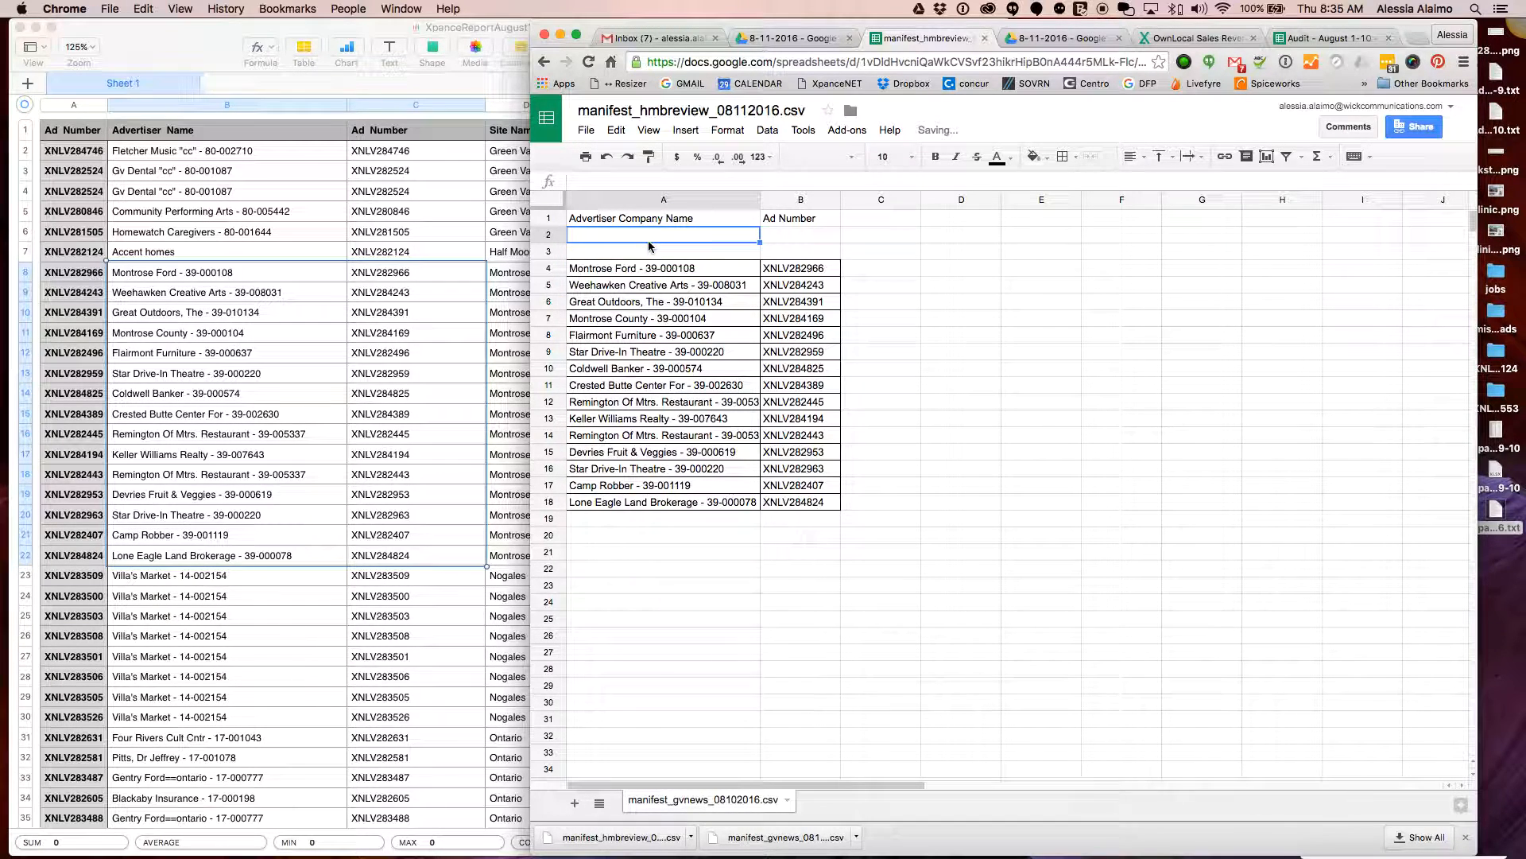
key("super+z")
left_click(649, 236)
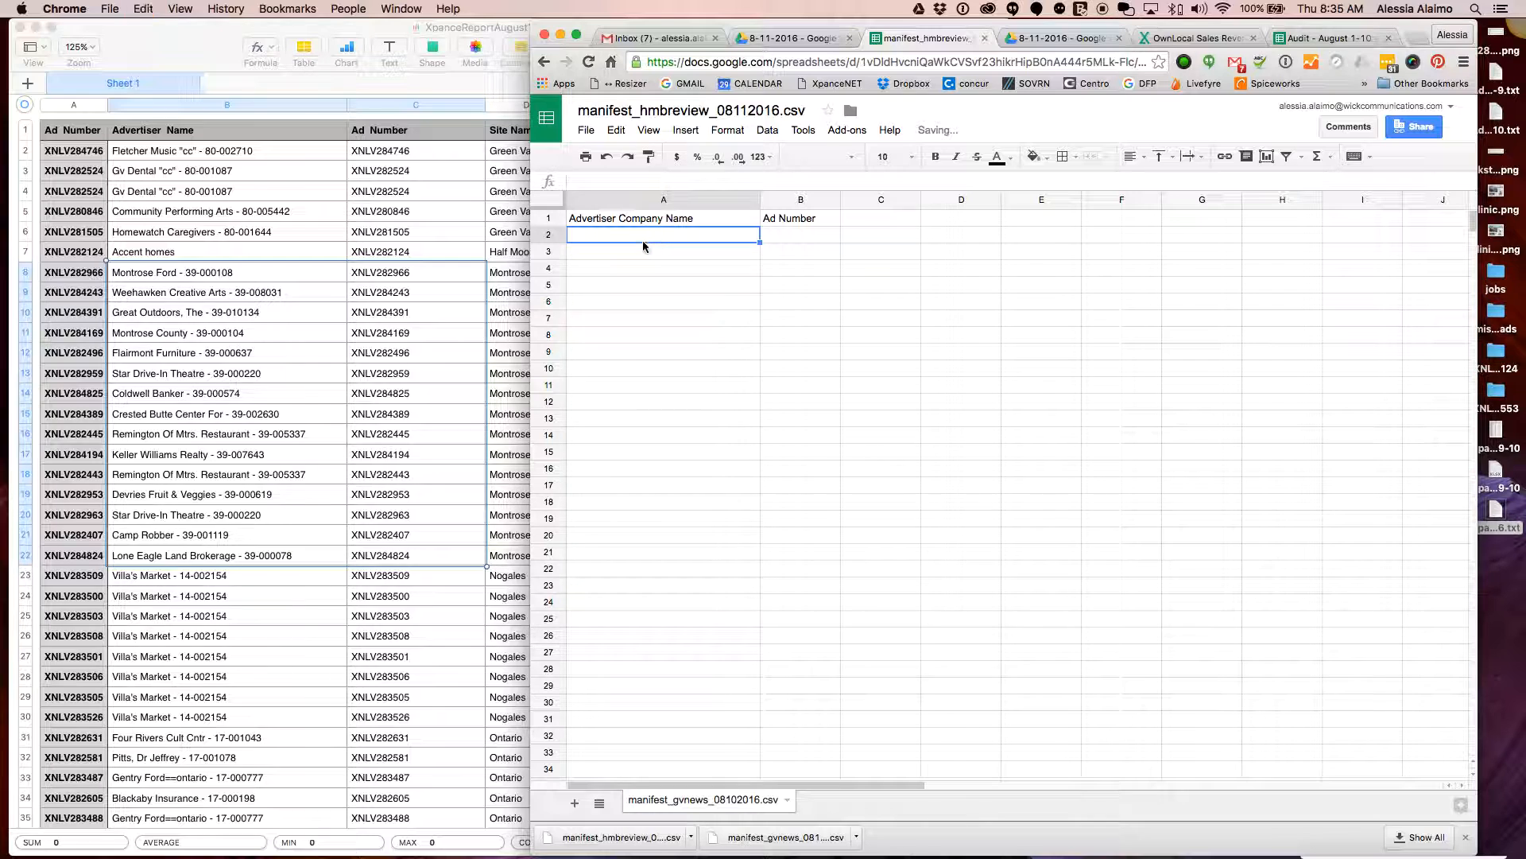
key("super+v")
left_click(1077, 156)
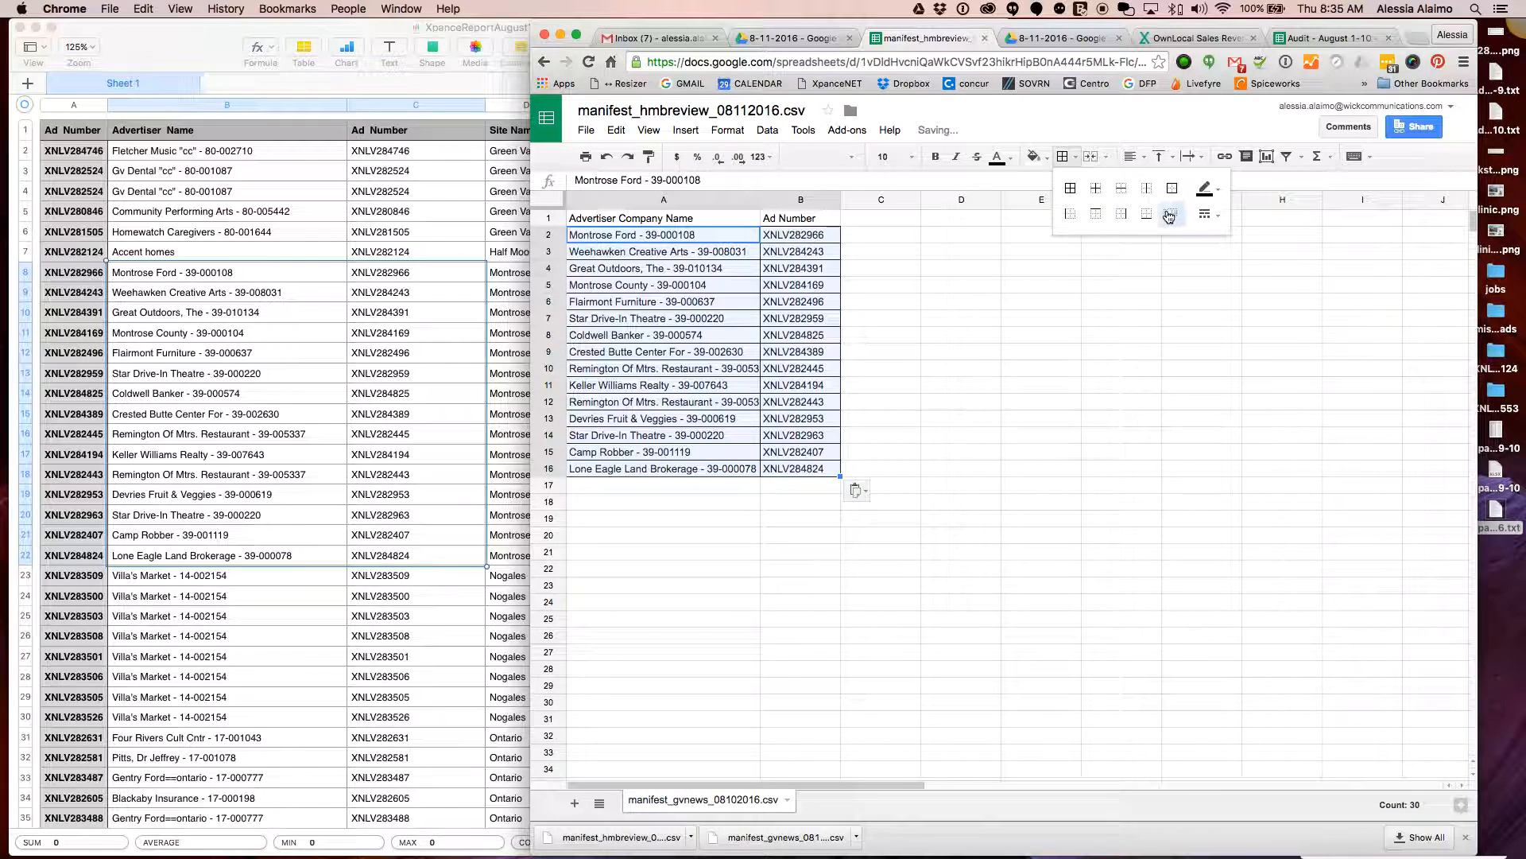
left_click(1170, 217)
left_click(678, 499)
Retitle the manifest manifest_montrose_08112016.csv and download it as CSV
left_click(678, 108)
double_click(678, 109)
type("montrose")
left_click(925, 368)
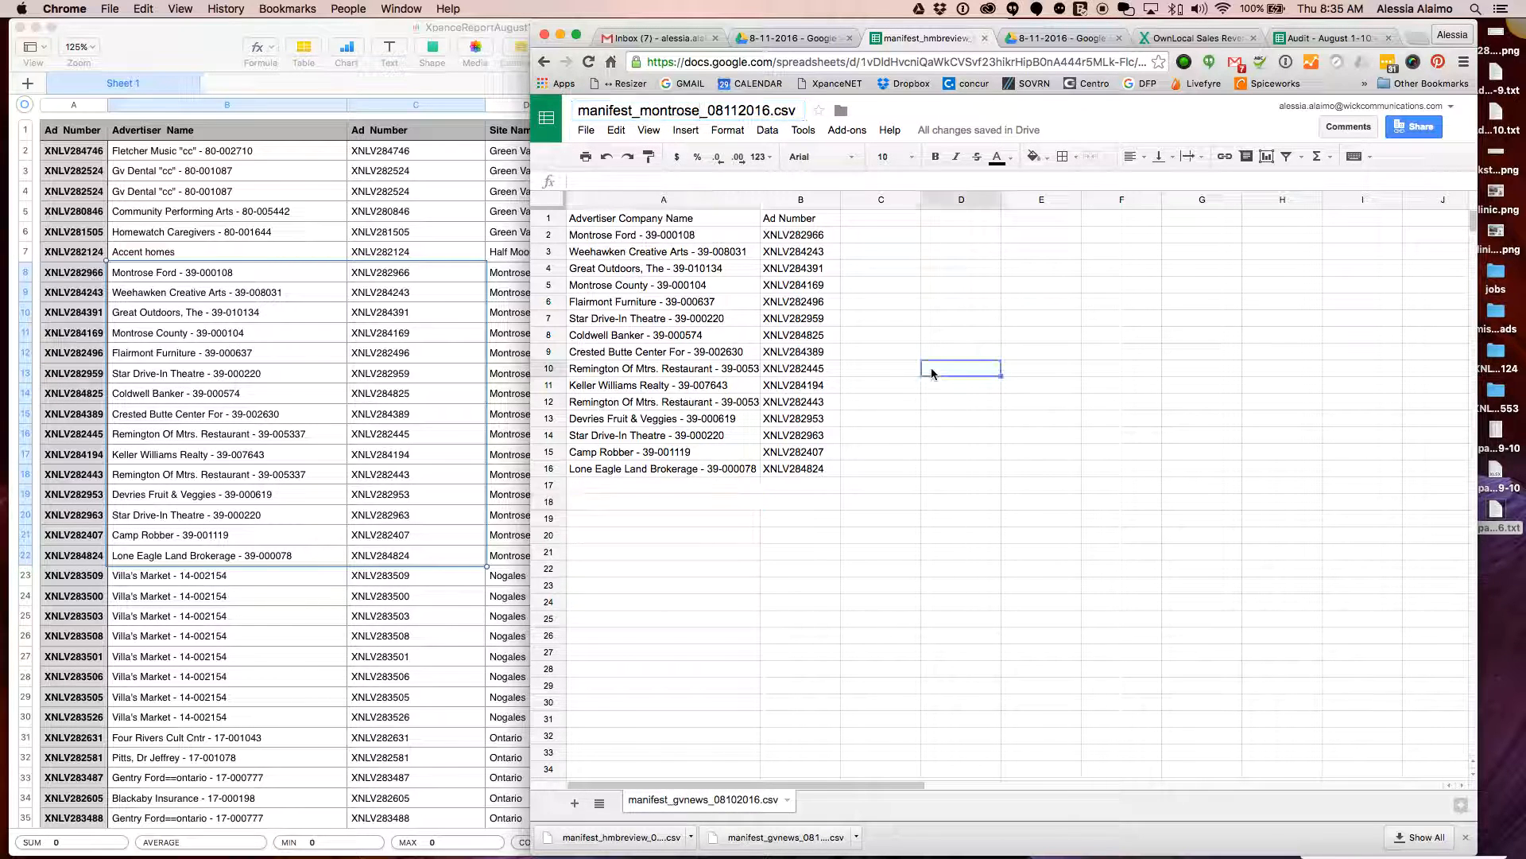
left_click(585, 129)
mouse_move(763, 401)
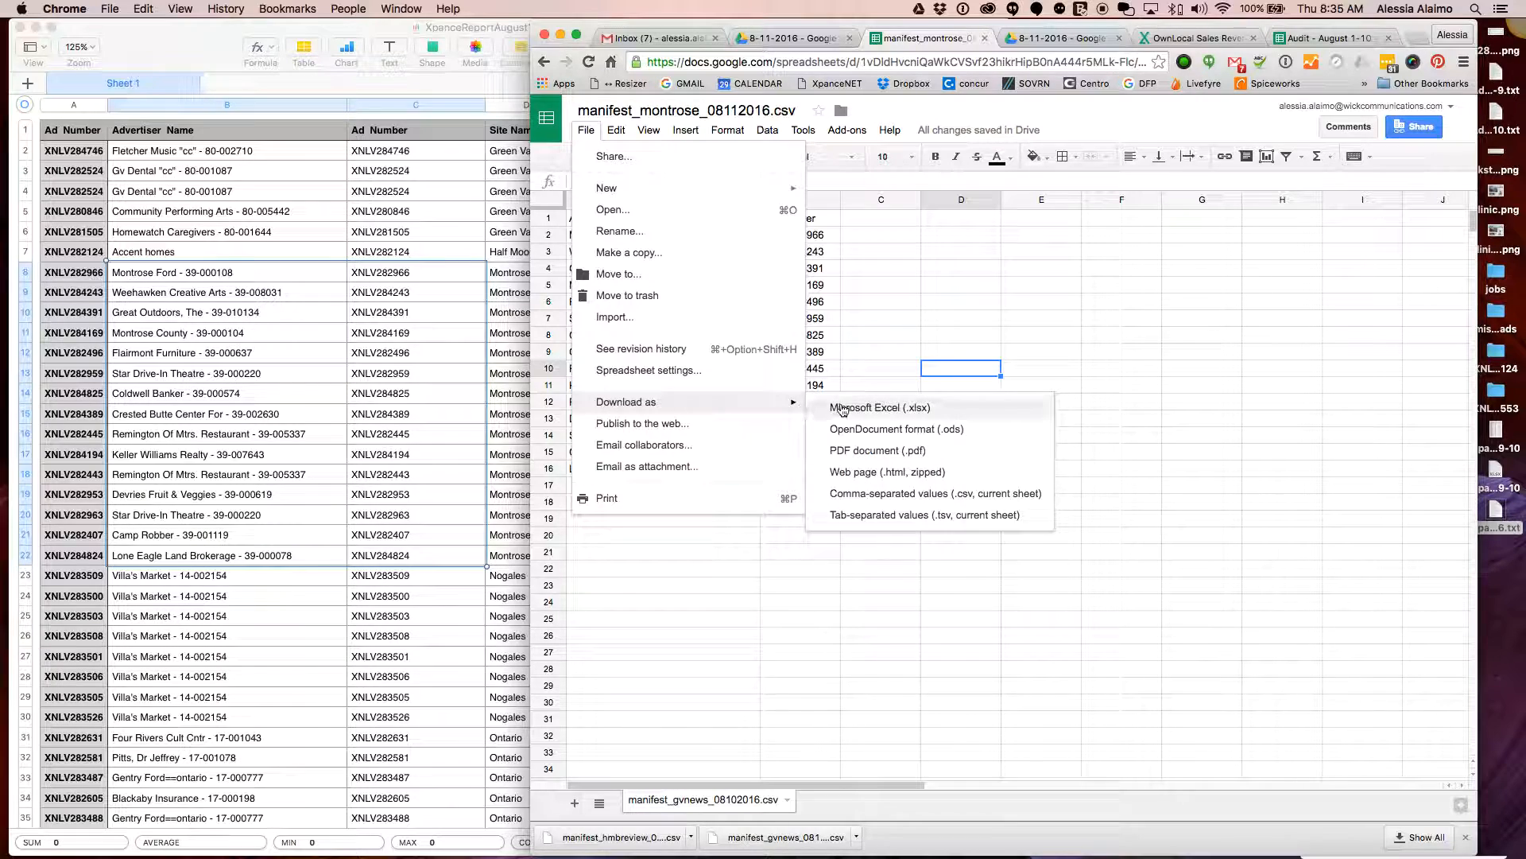
left_click(932, 494)
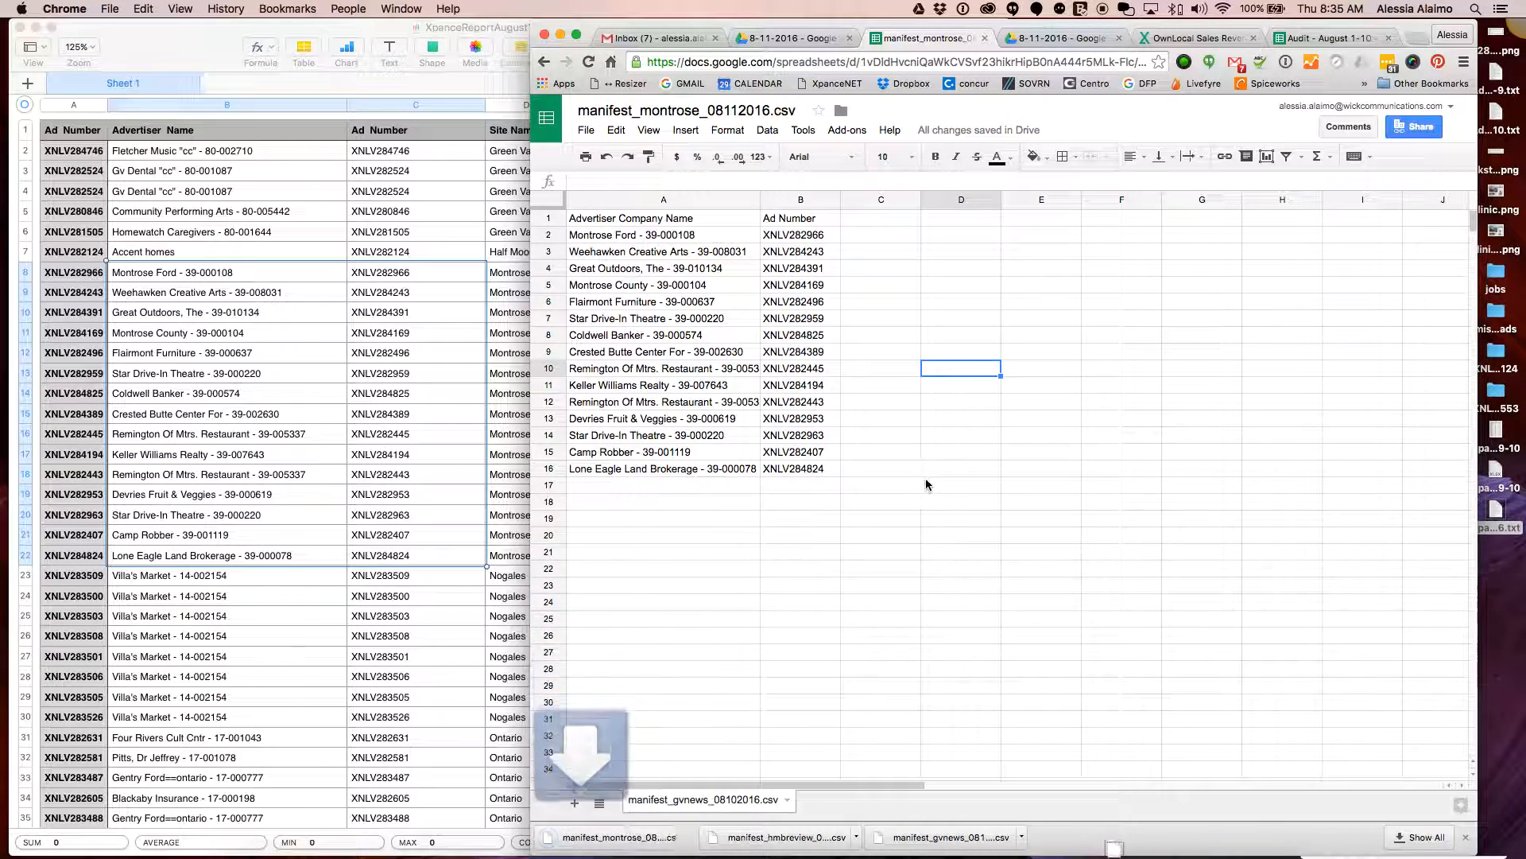
Select the Montrose rows A2:B16 in the manifest
left_click(798, 455)
left_click(798, 469)
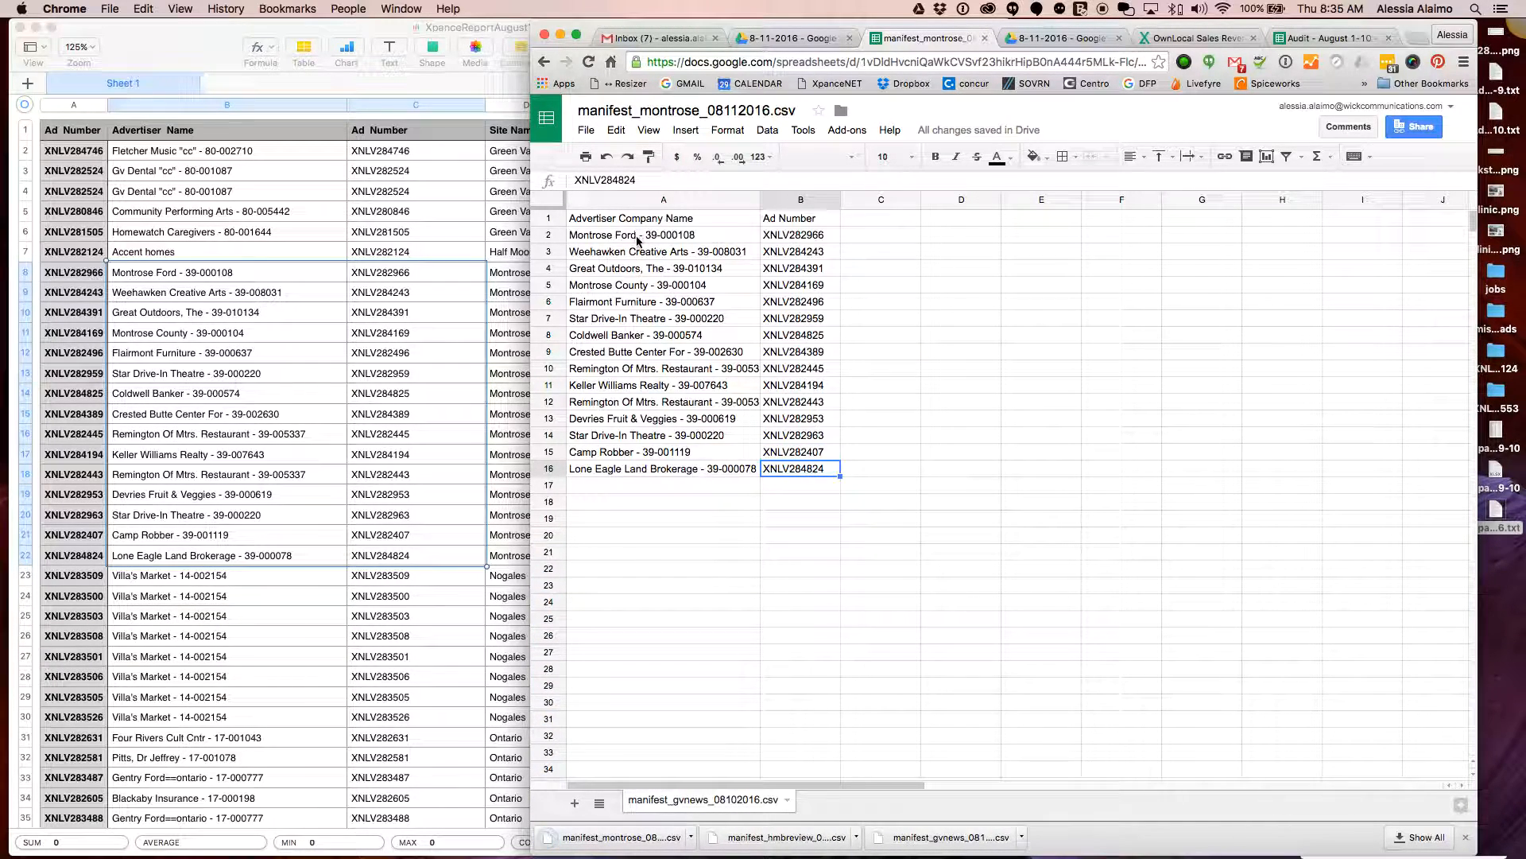
left_click(664, 234, "shift")
Delete the Montrose rows and select the eight Villa's Market rows B23:C30 in Numbers
key("Delete")
left_click(263, 583)
scroll(254, 477, "down", 4)
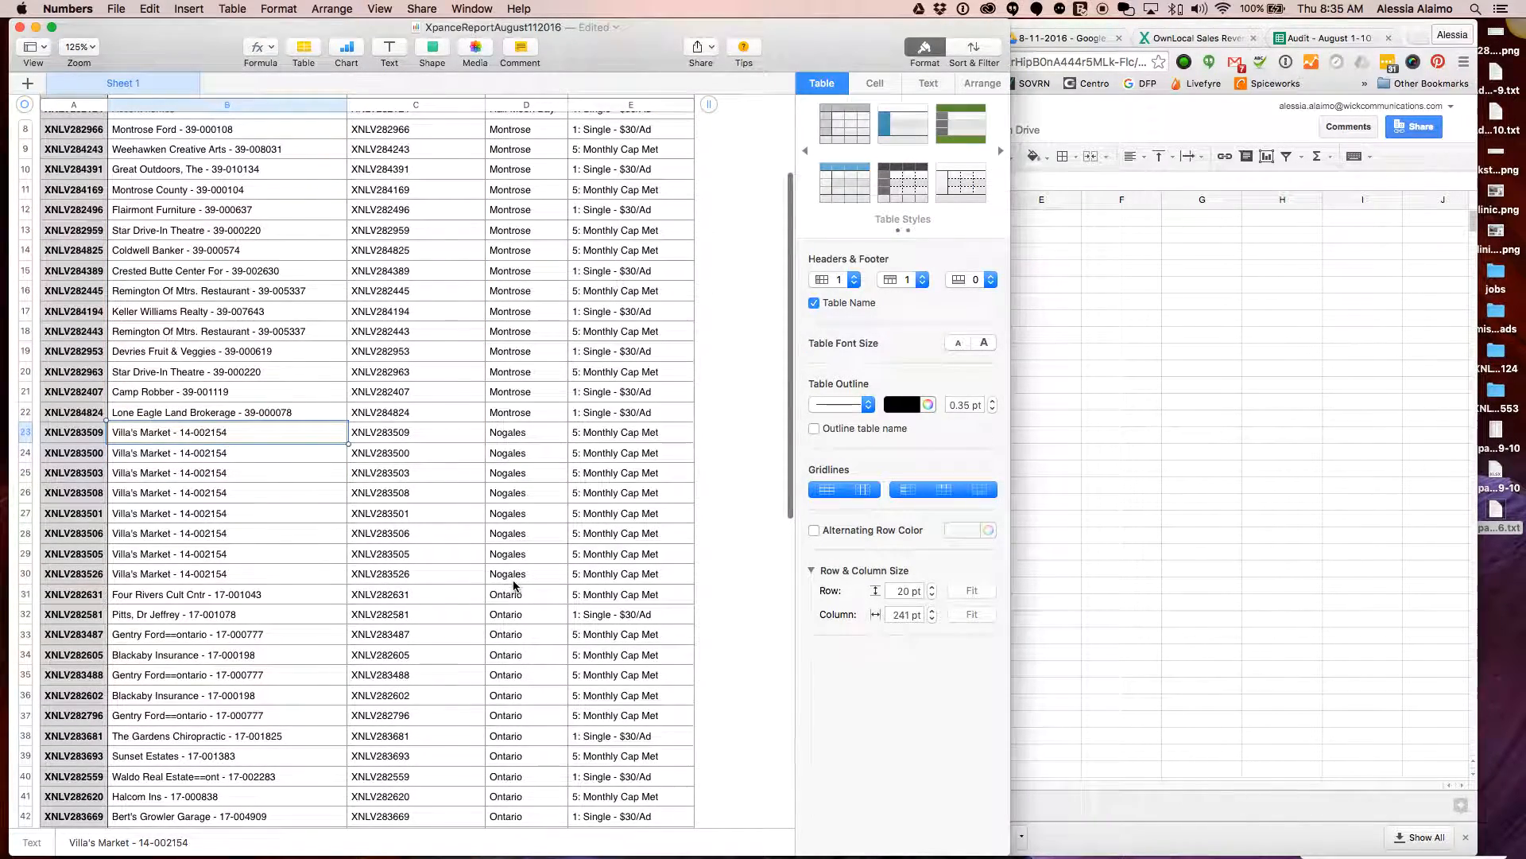
left_click(344, 572, "shift")
left_click(403, 579, "shift")
key("super+c")
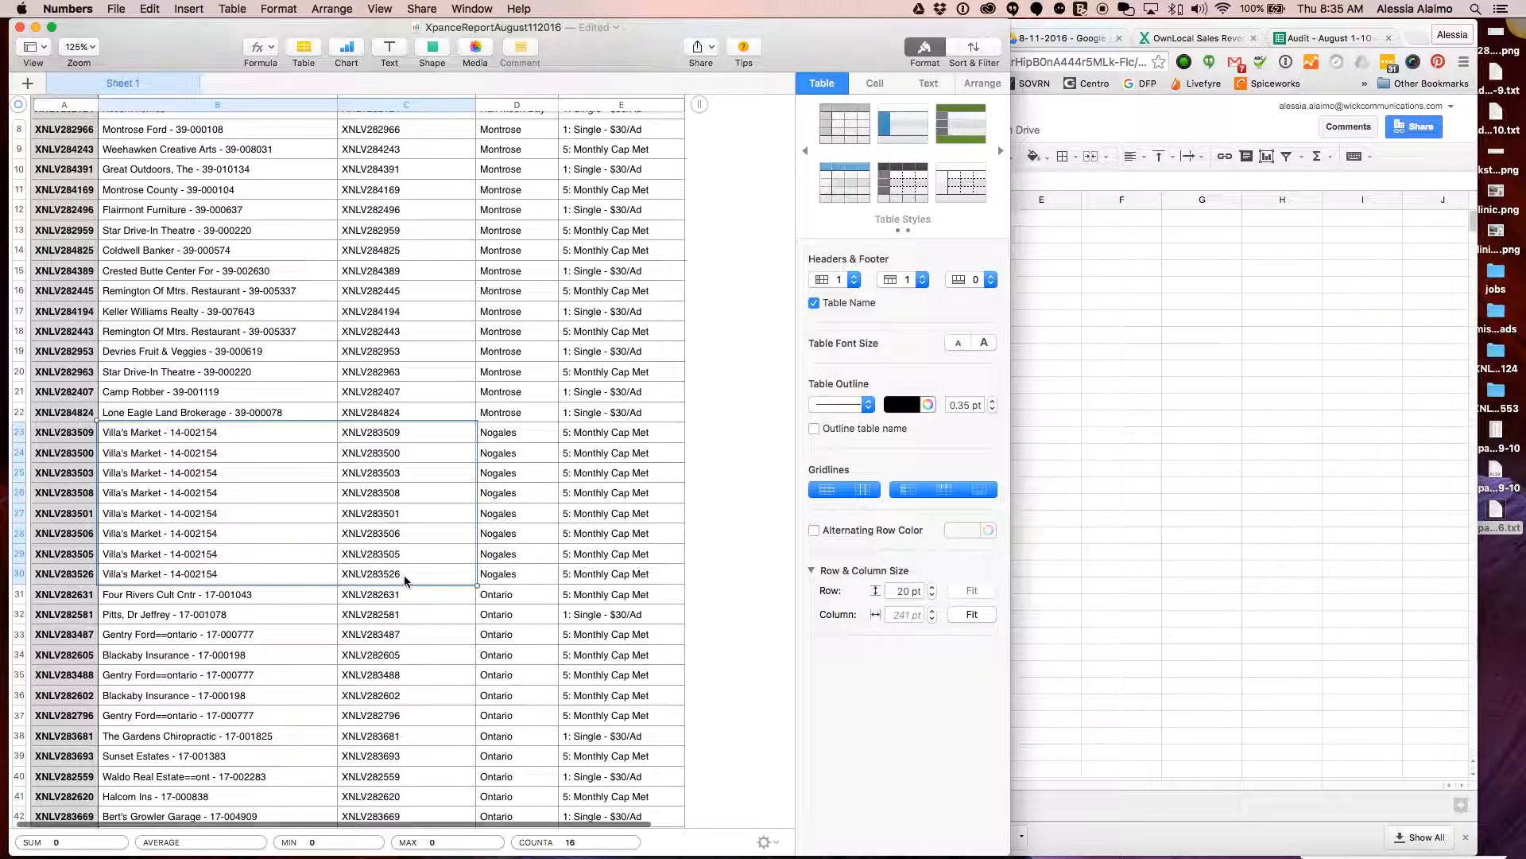
Paste the Villa's Market rows at A2 and download the manifest as CSV
left_click(1233, 492)
left_click(628, 235)
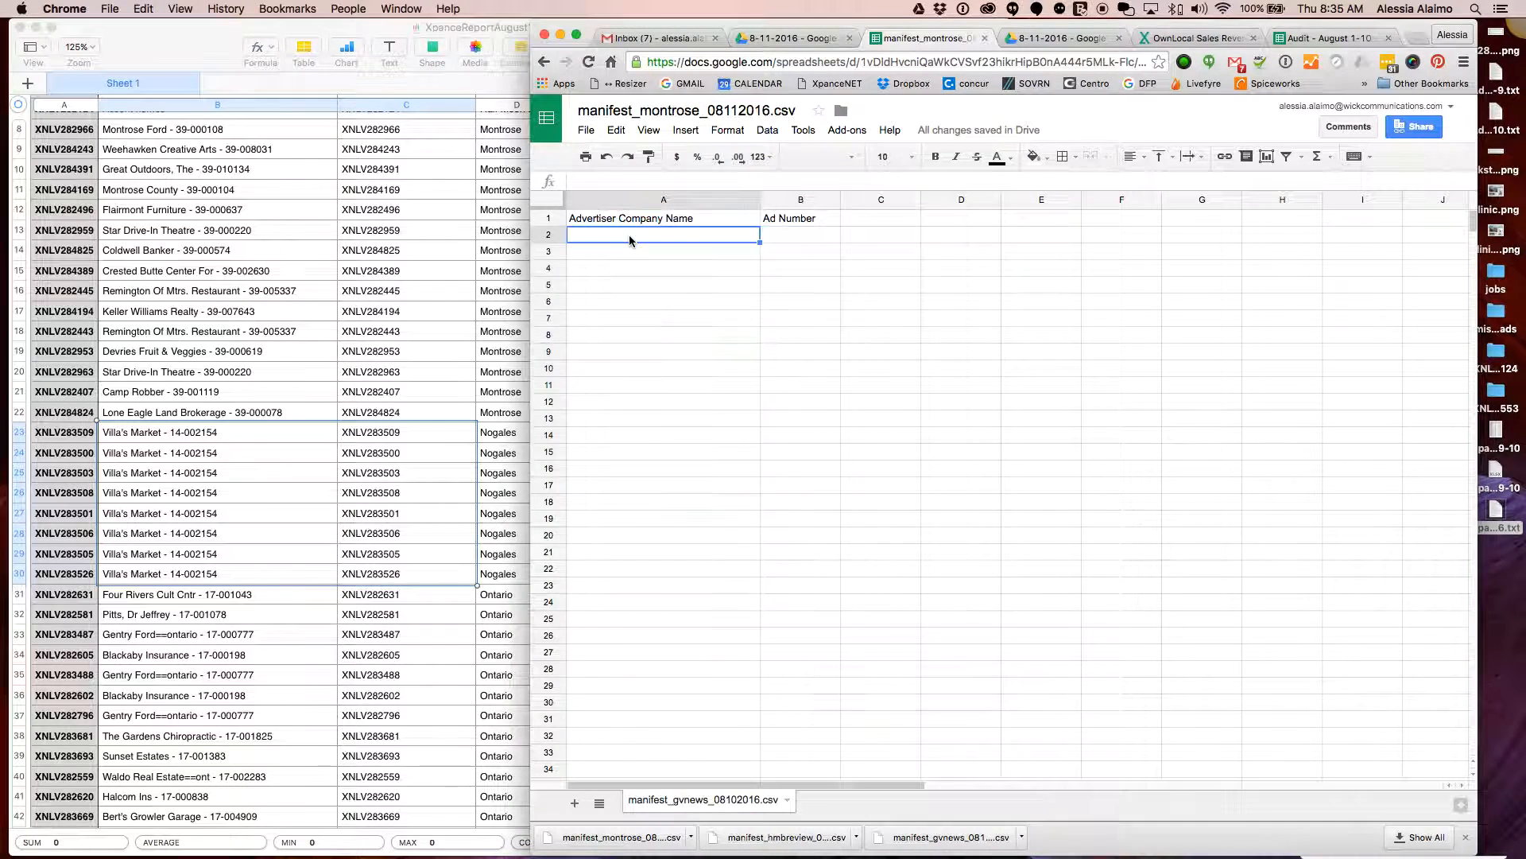
key("super+v")
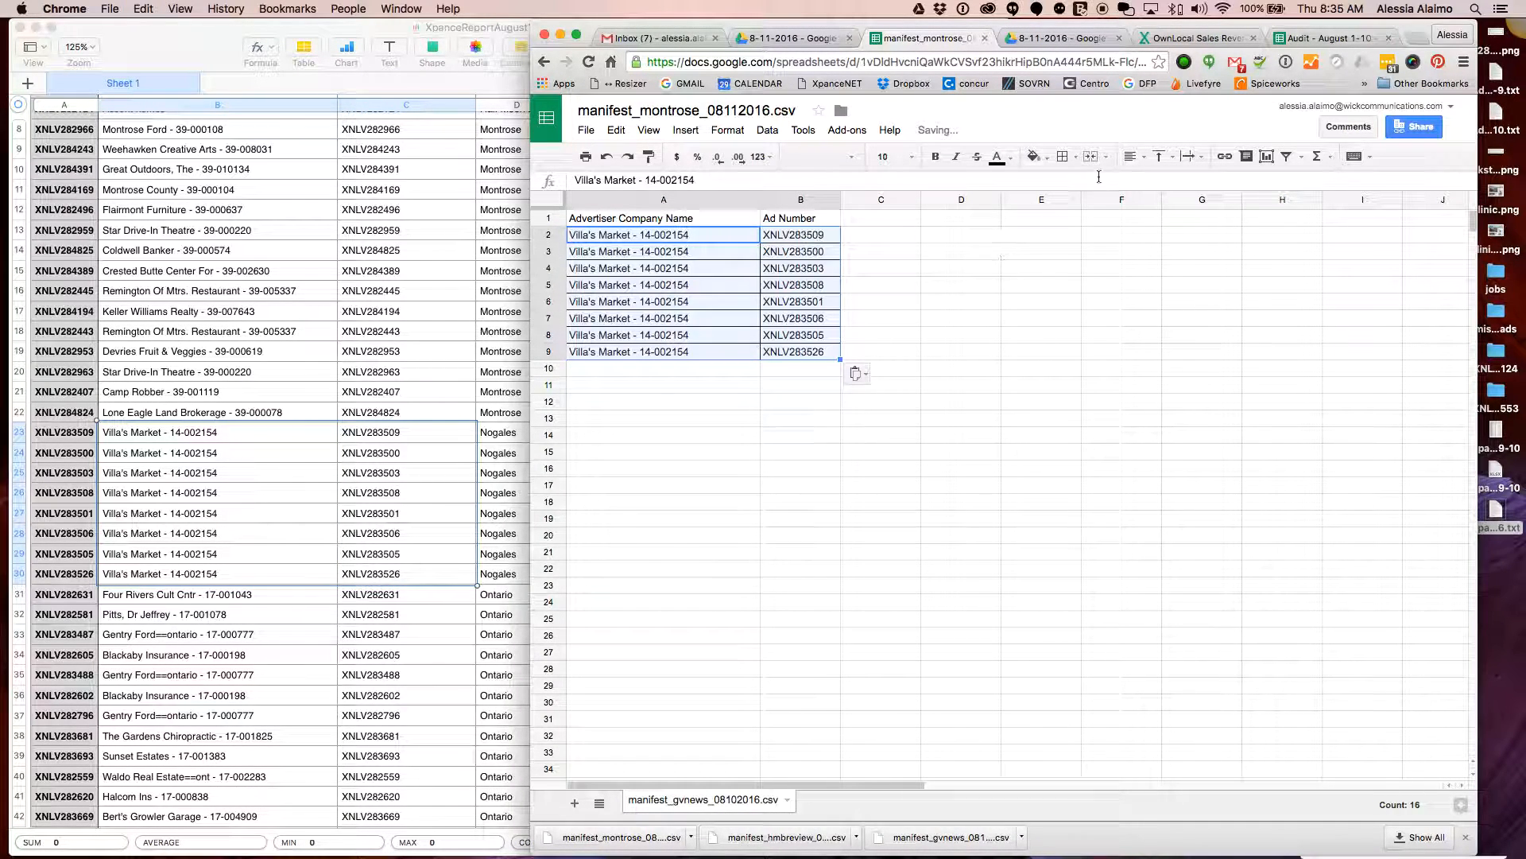
left_click(1075, 157)
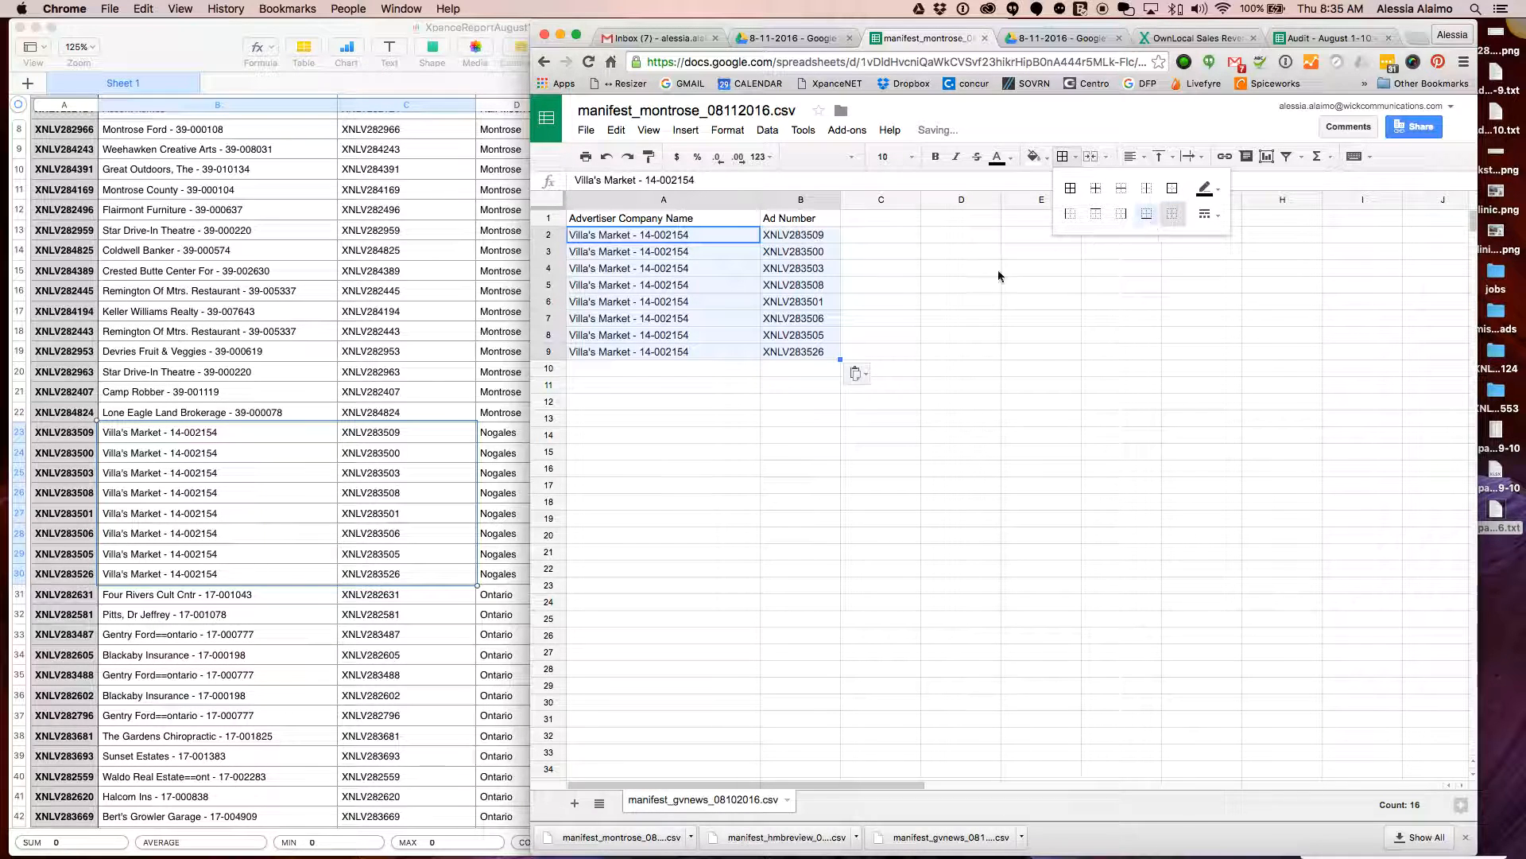
left_click(696, 384)
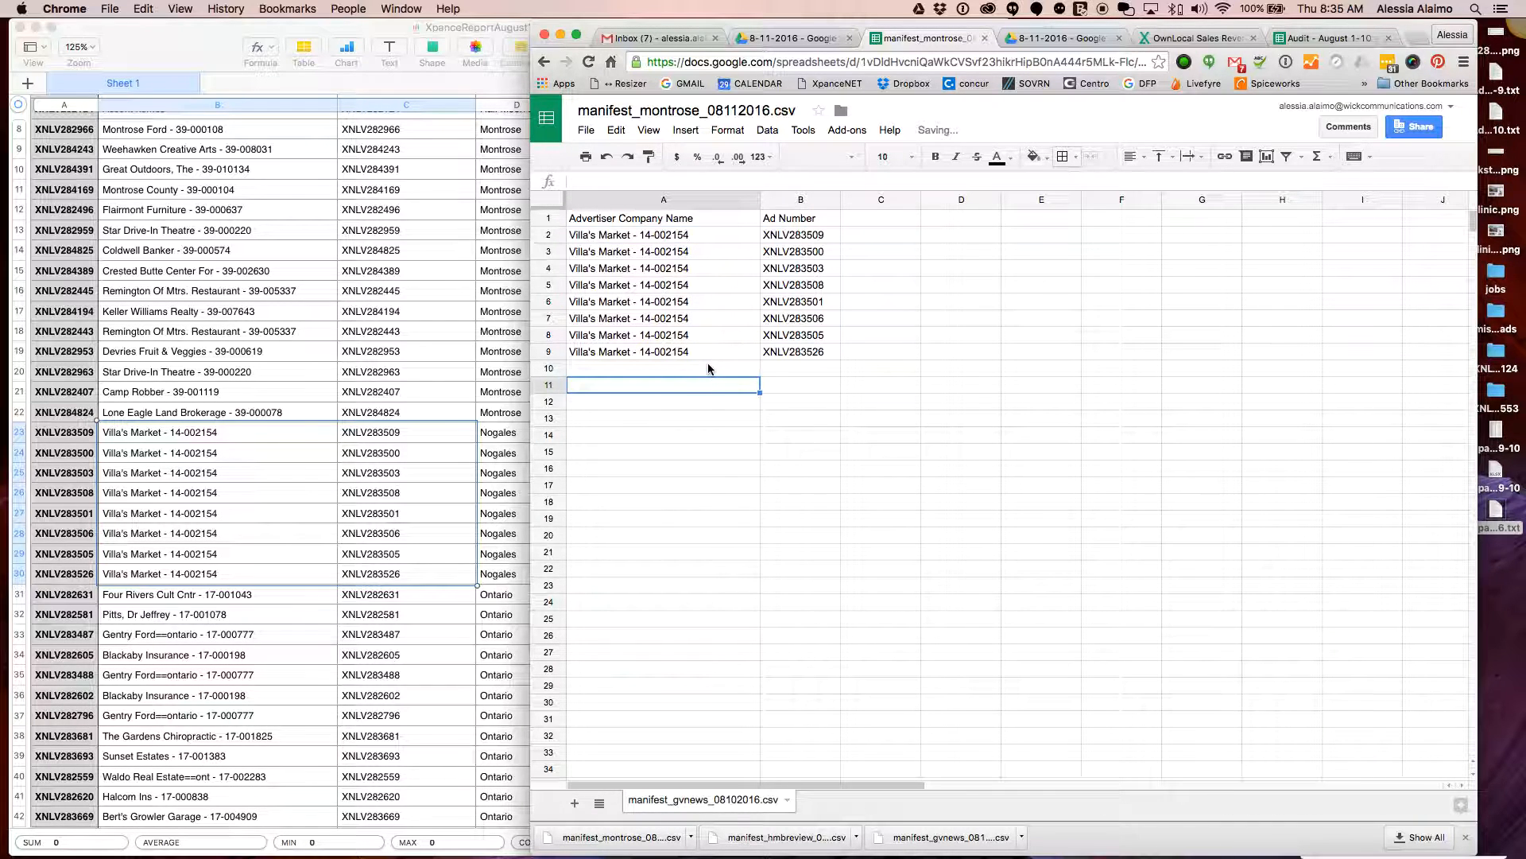
left_click(586, 130)
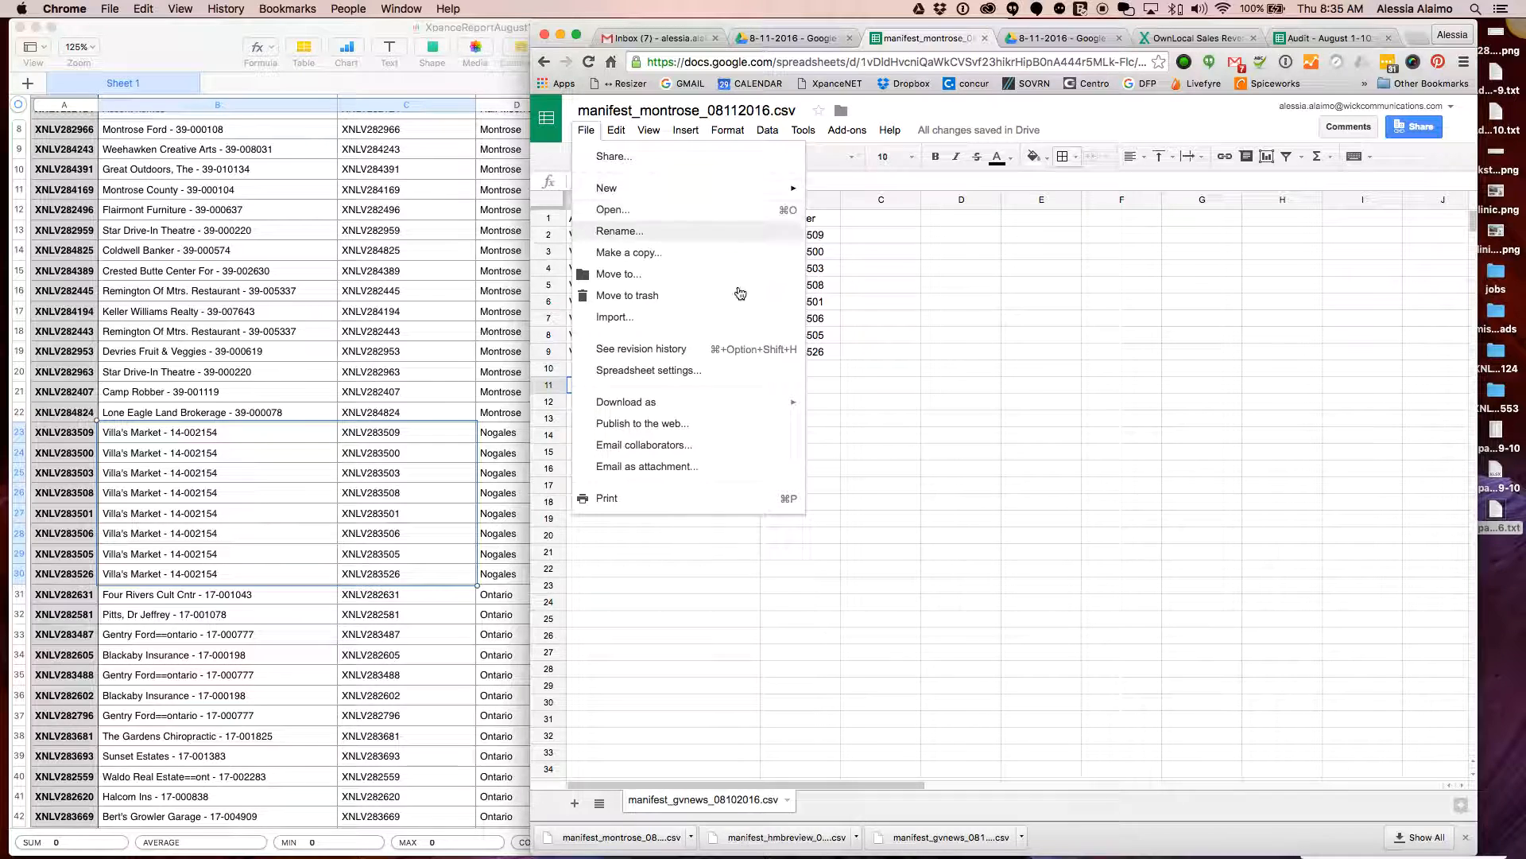
mouse_move(739, 409)
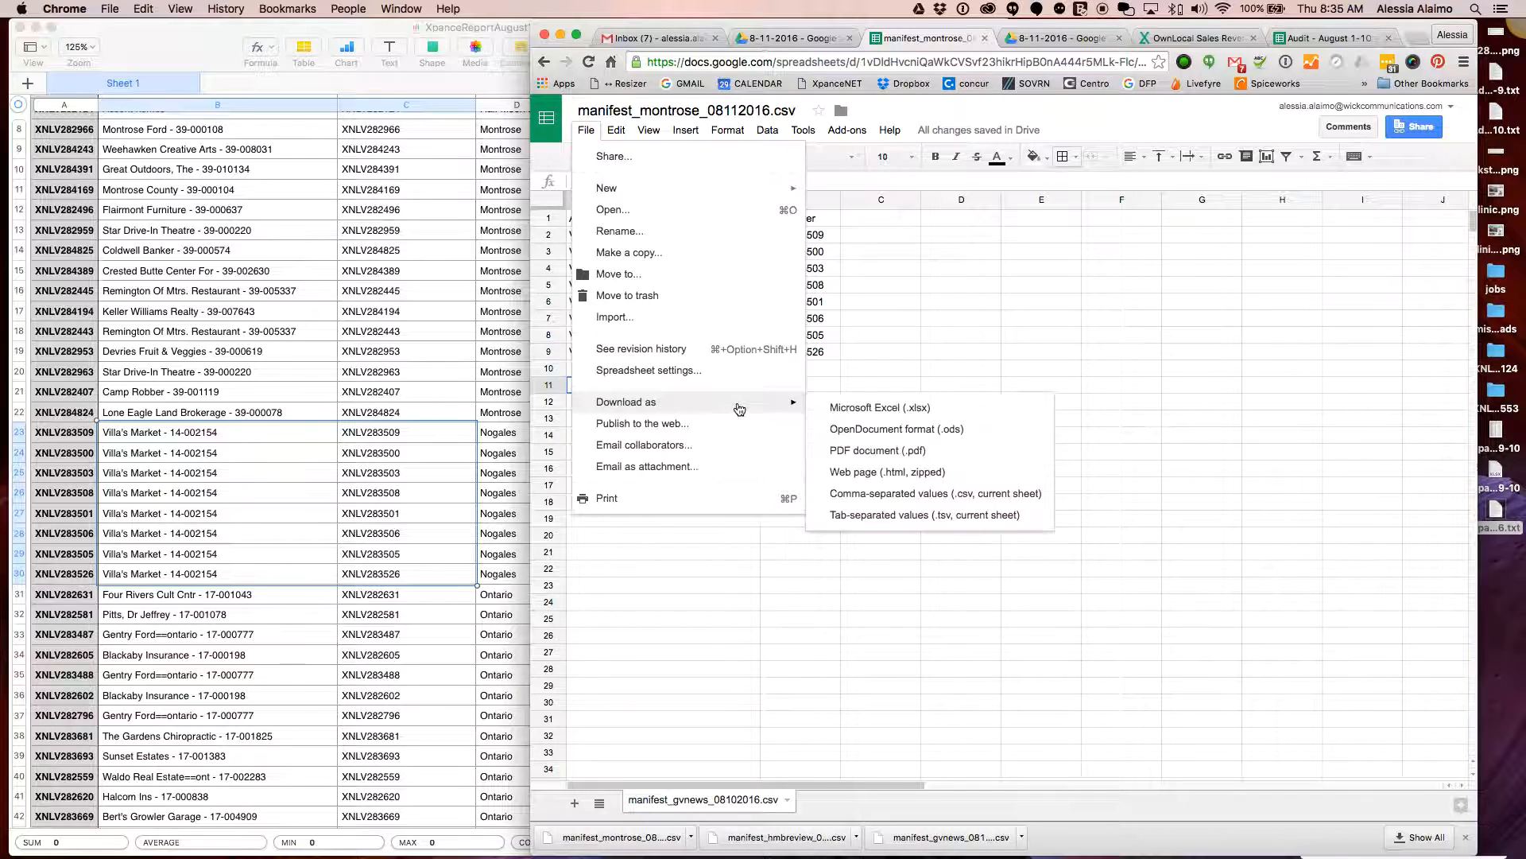
left_click(984, 493)
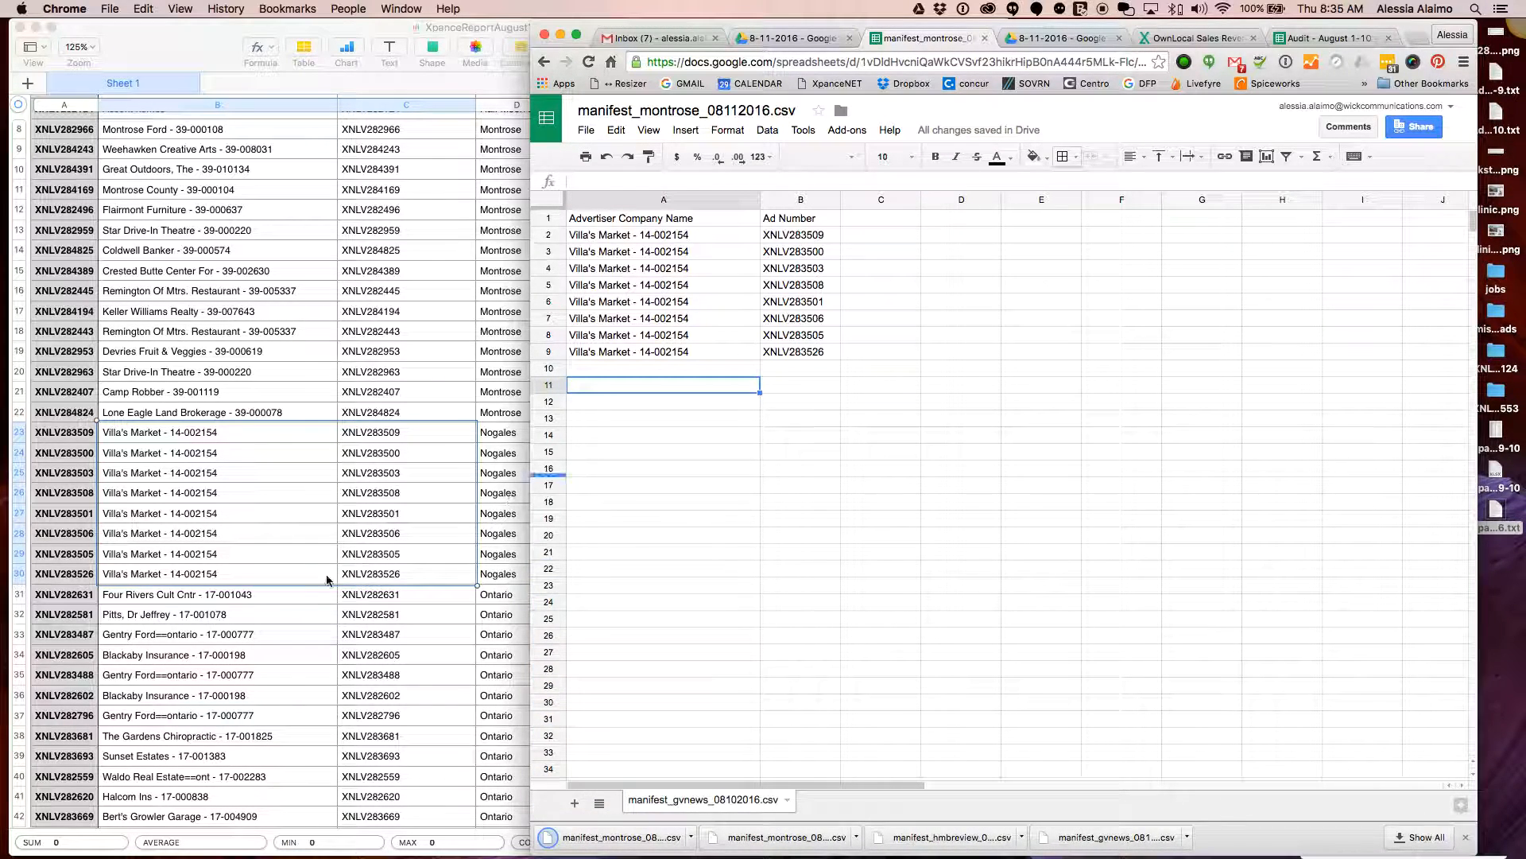
Delete the Villa's Market rows A2:B9 from the manifest
left_click_drag(812, 353, 636, 232)
key("Delete")
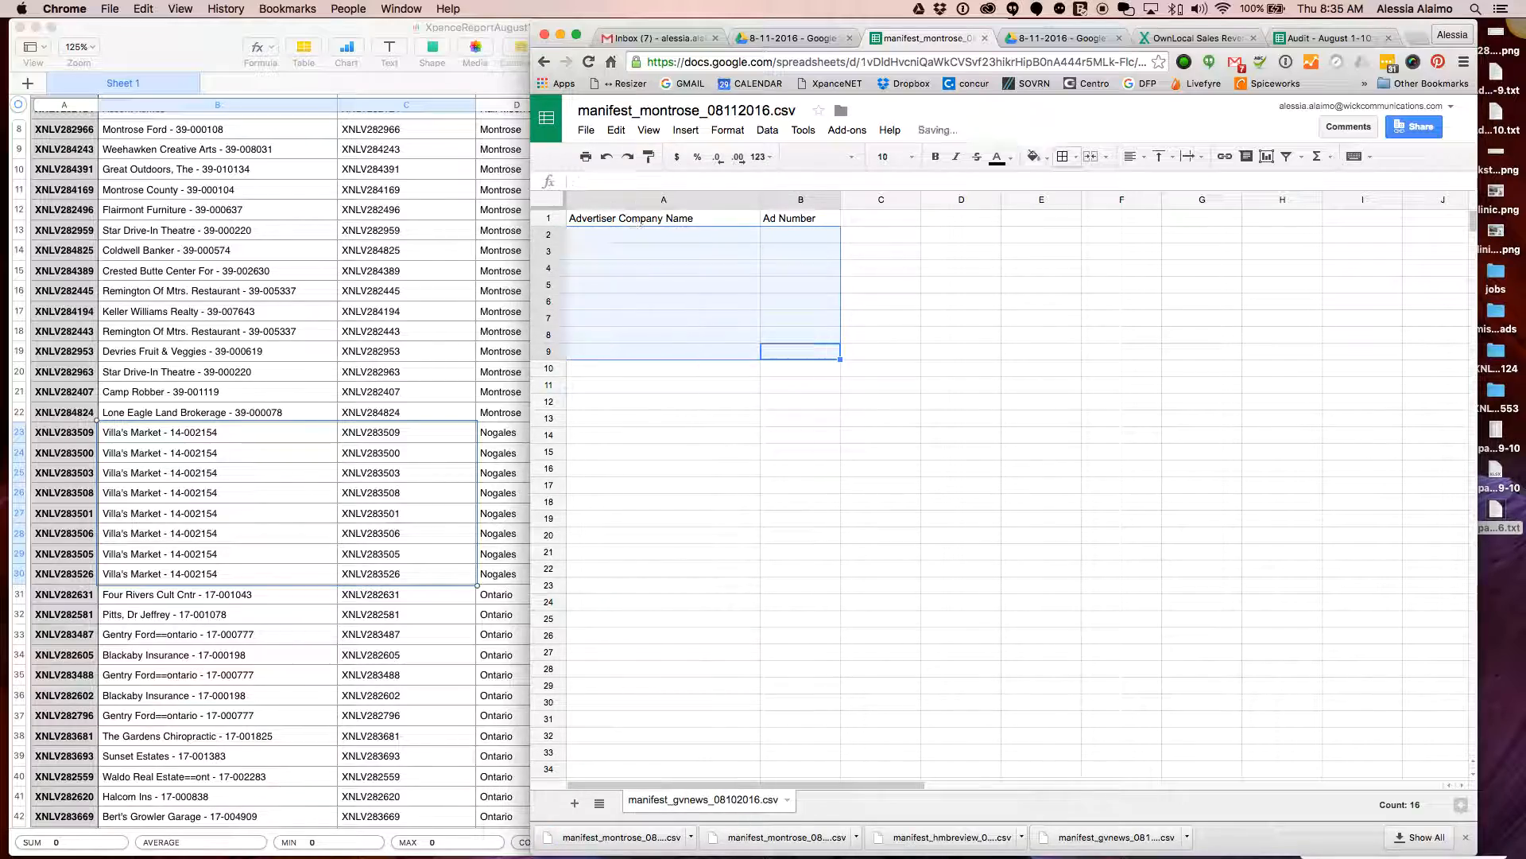
scroll(194, 535, "down", 2)
Paste the thirteen Ontario advertisers and ad numbers from Numbers at A2, without borders
left_click(204, 519)
scroll(300, 533, "down", 4)
scroll(293, 538, "down", 2)
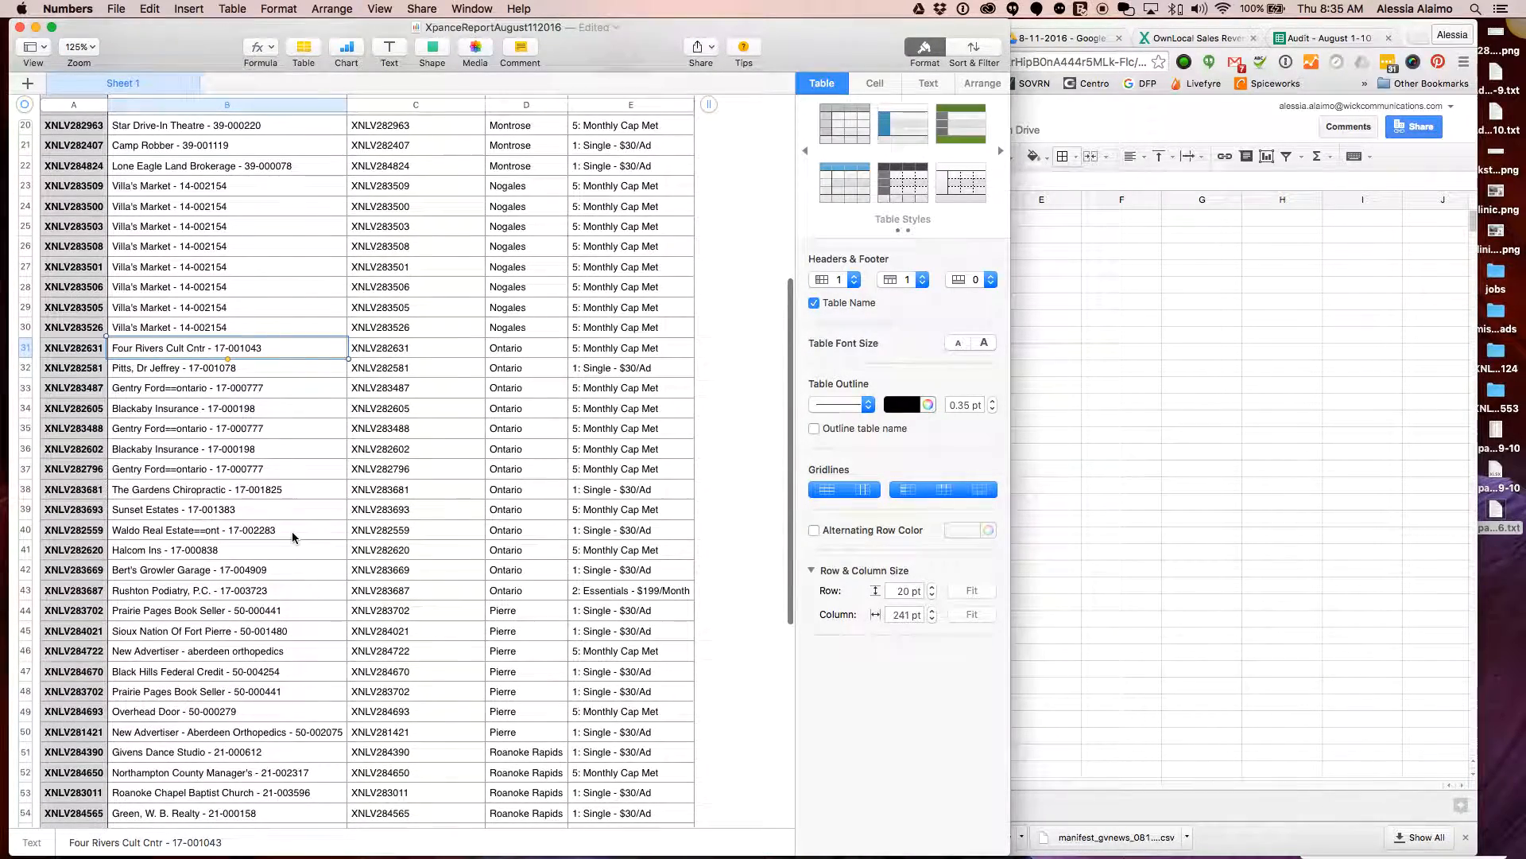
left_click(431, 595, "shift")
key("cmd+c")
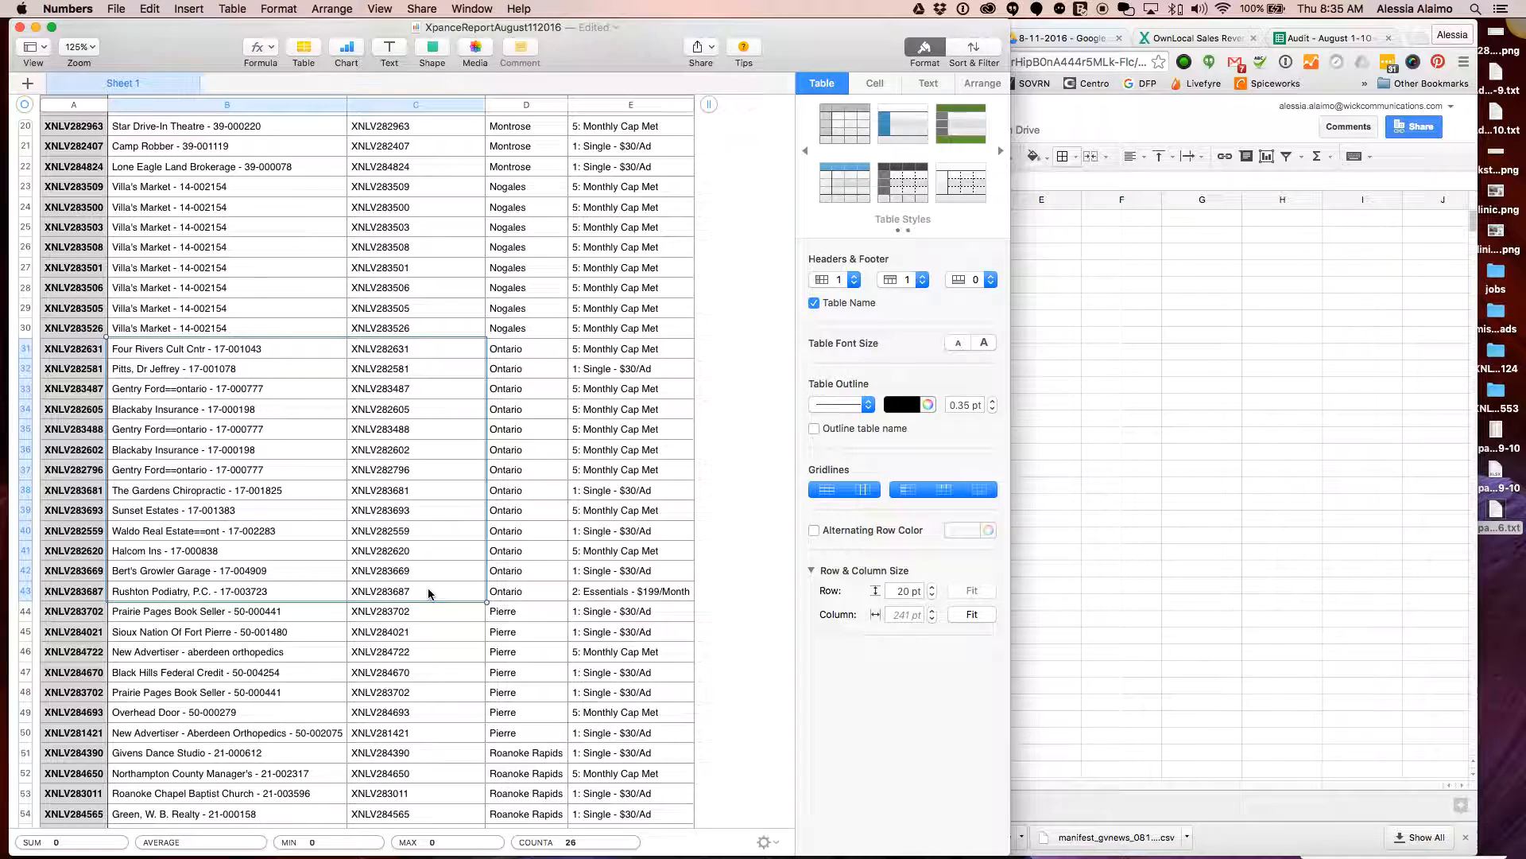
left_click(1060, 523)
left_click(639, 233)
key("cmd+v")
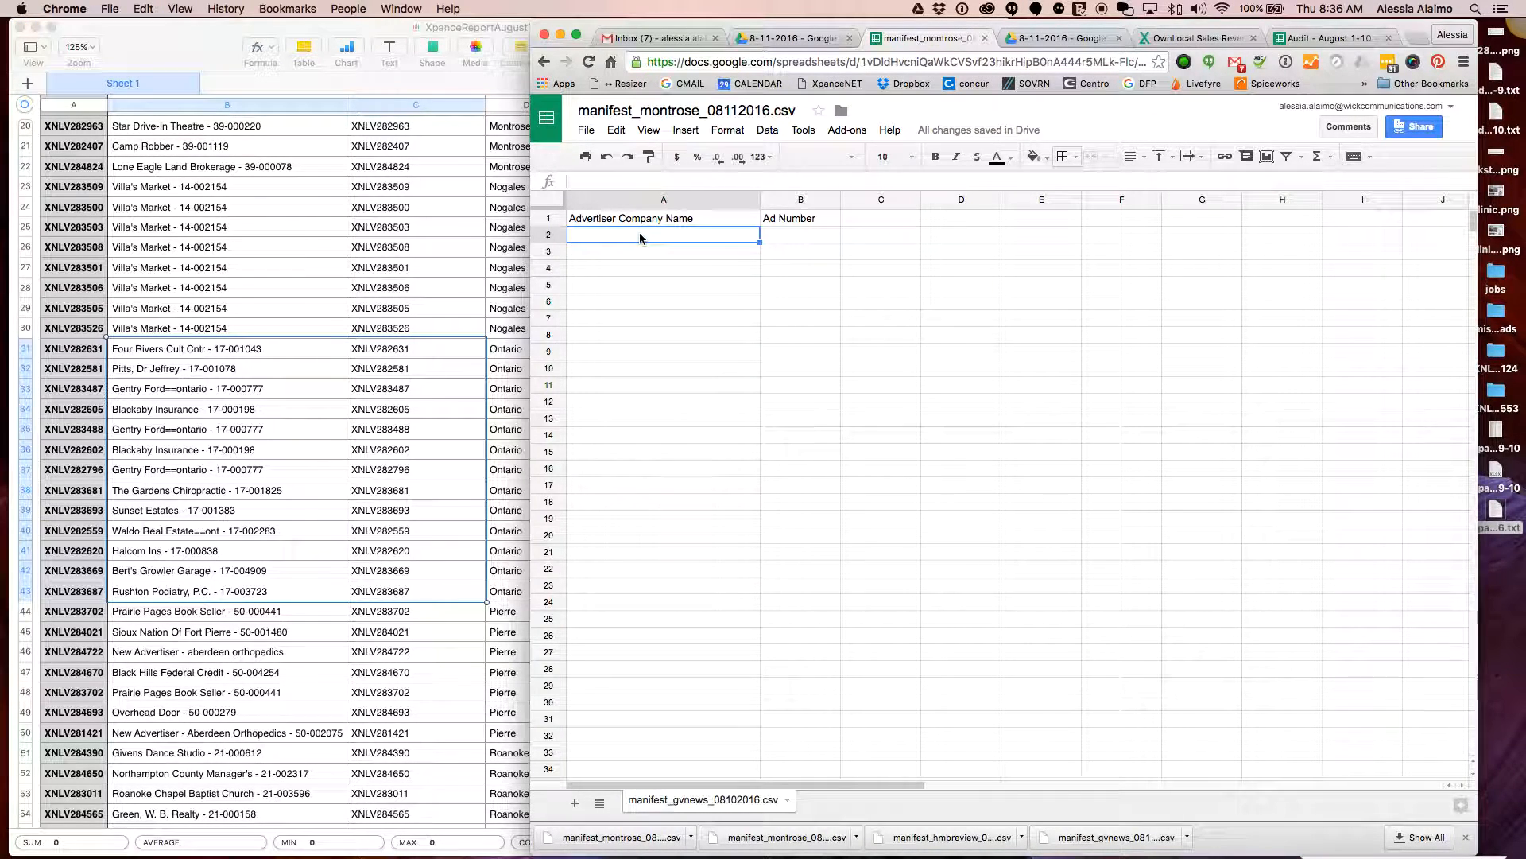
left_click(1063, 156)
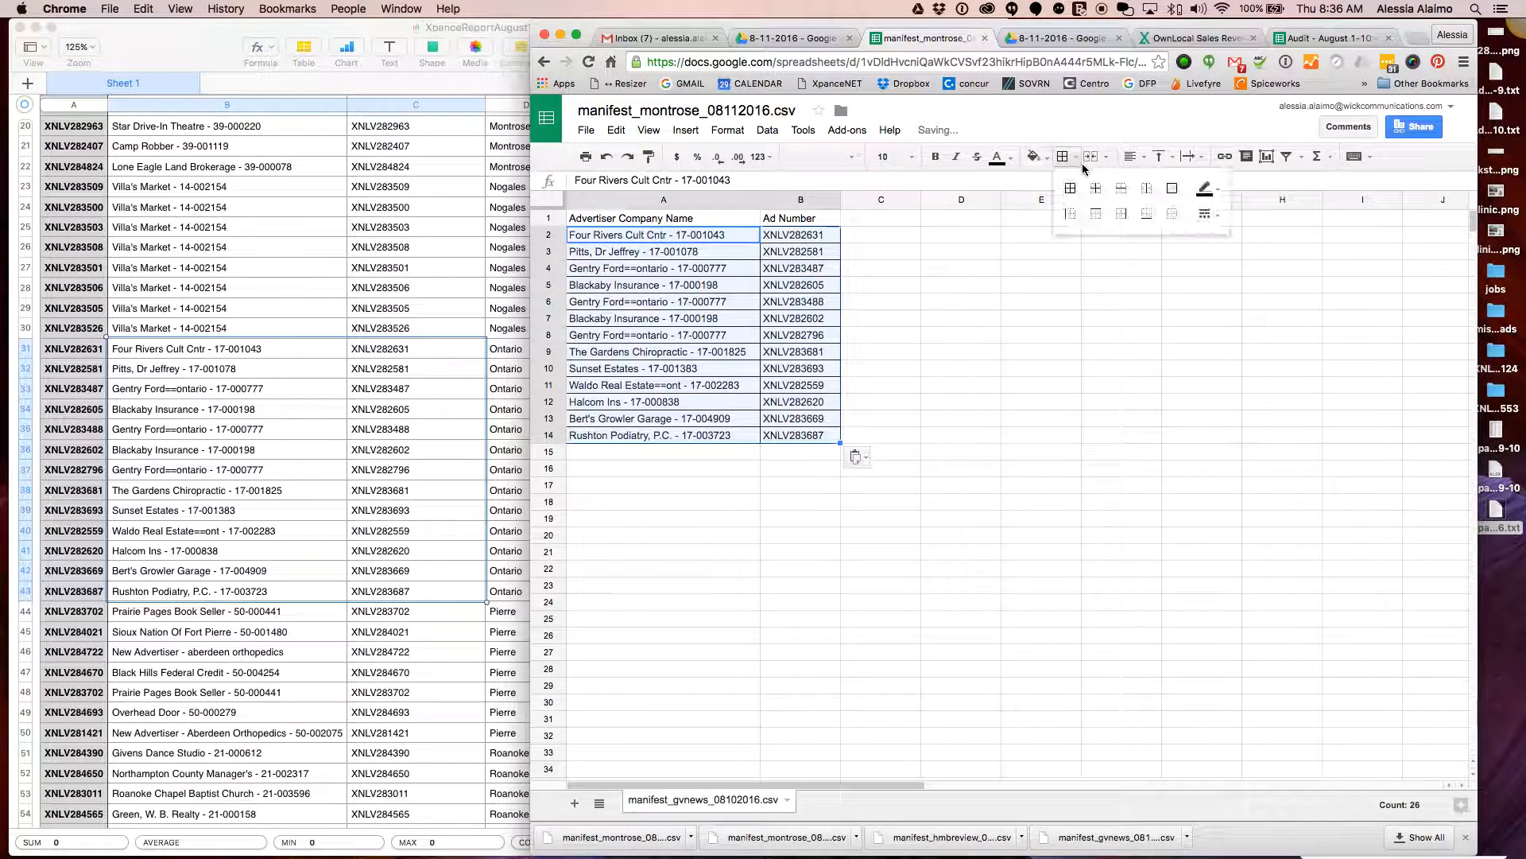
left_click(1172, 213)
left_click(801, 468)
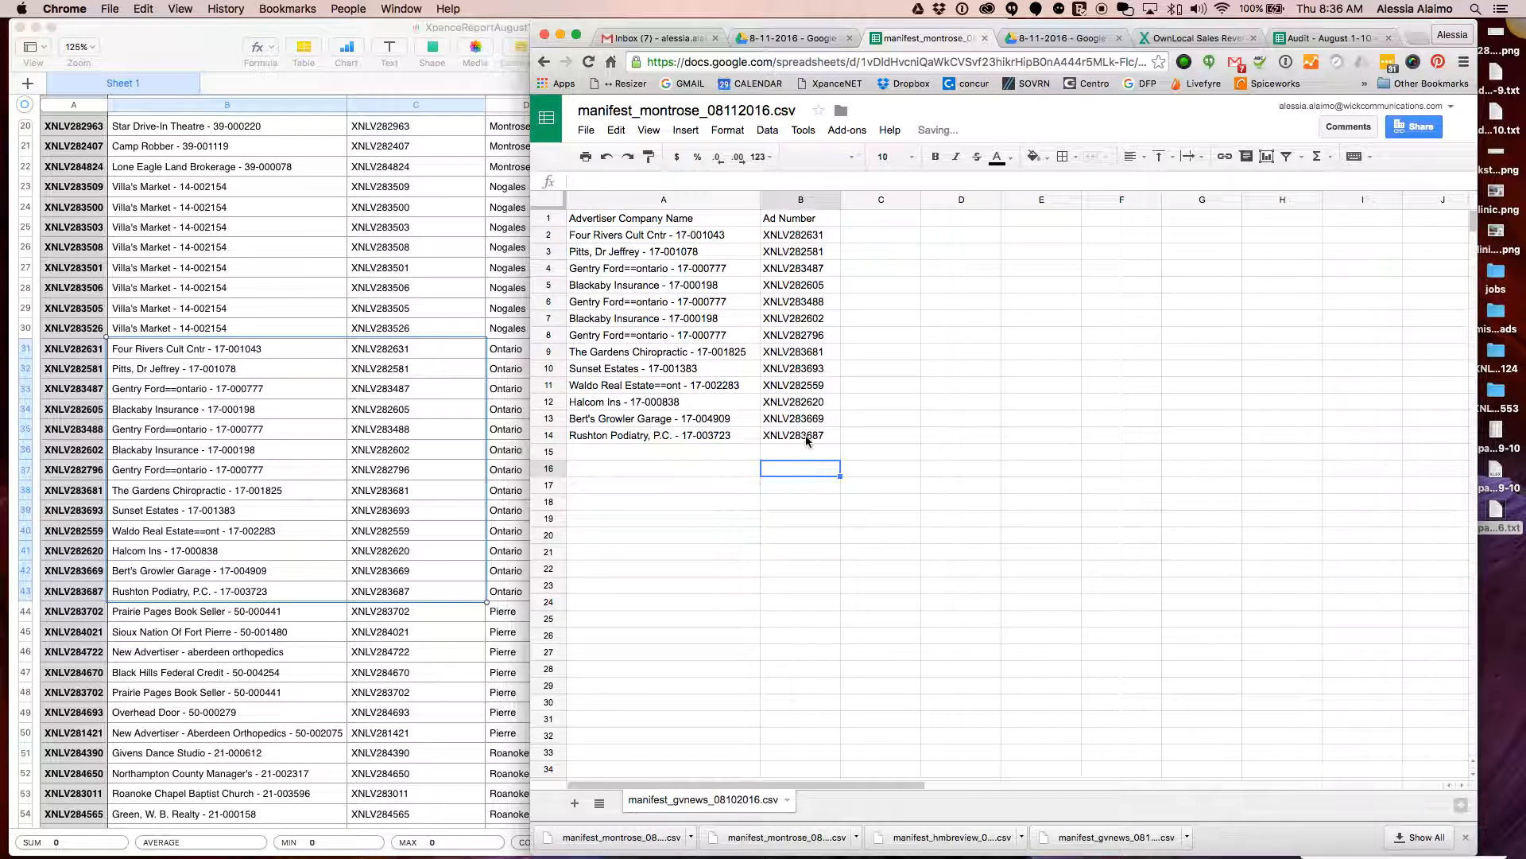
Retitle the manifest manifest_ontario_08112016.csv and download it as CSV
left_click(668, 110)
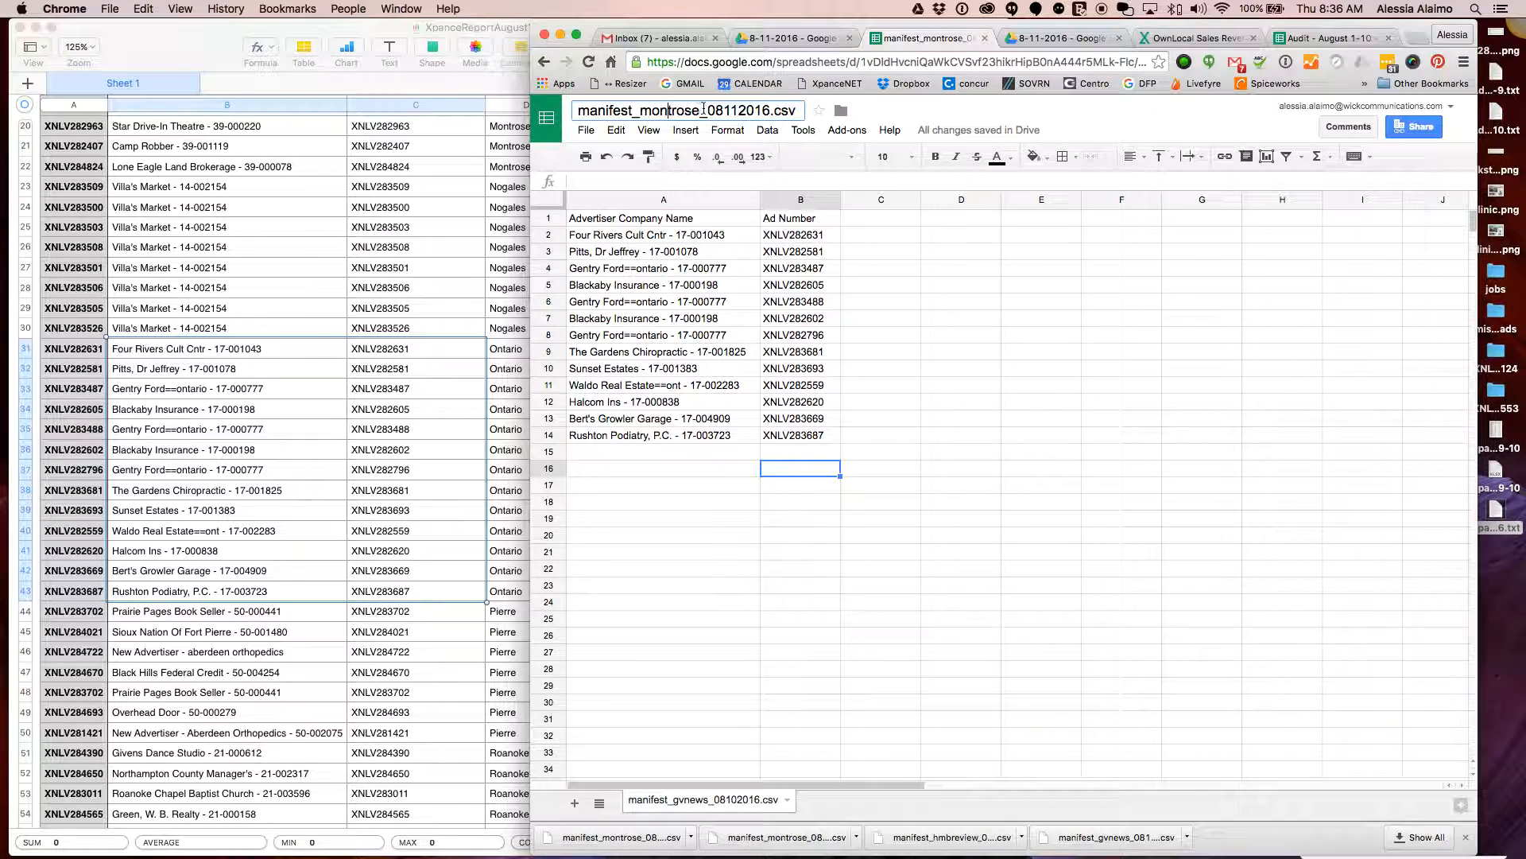
left_click_drag(698, 109, 641, 109)
type("ontario")
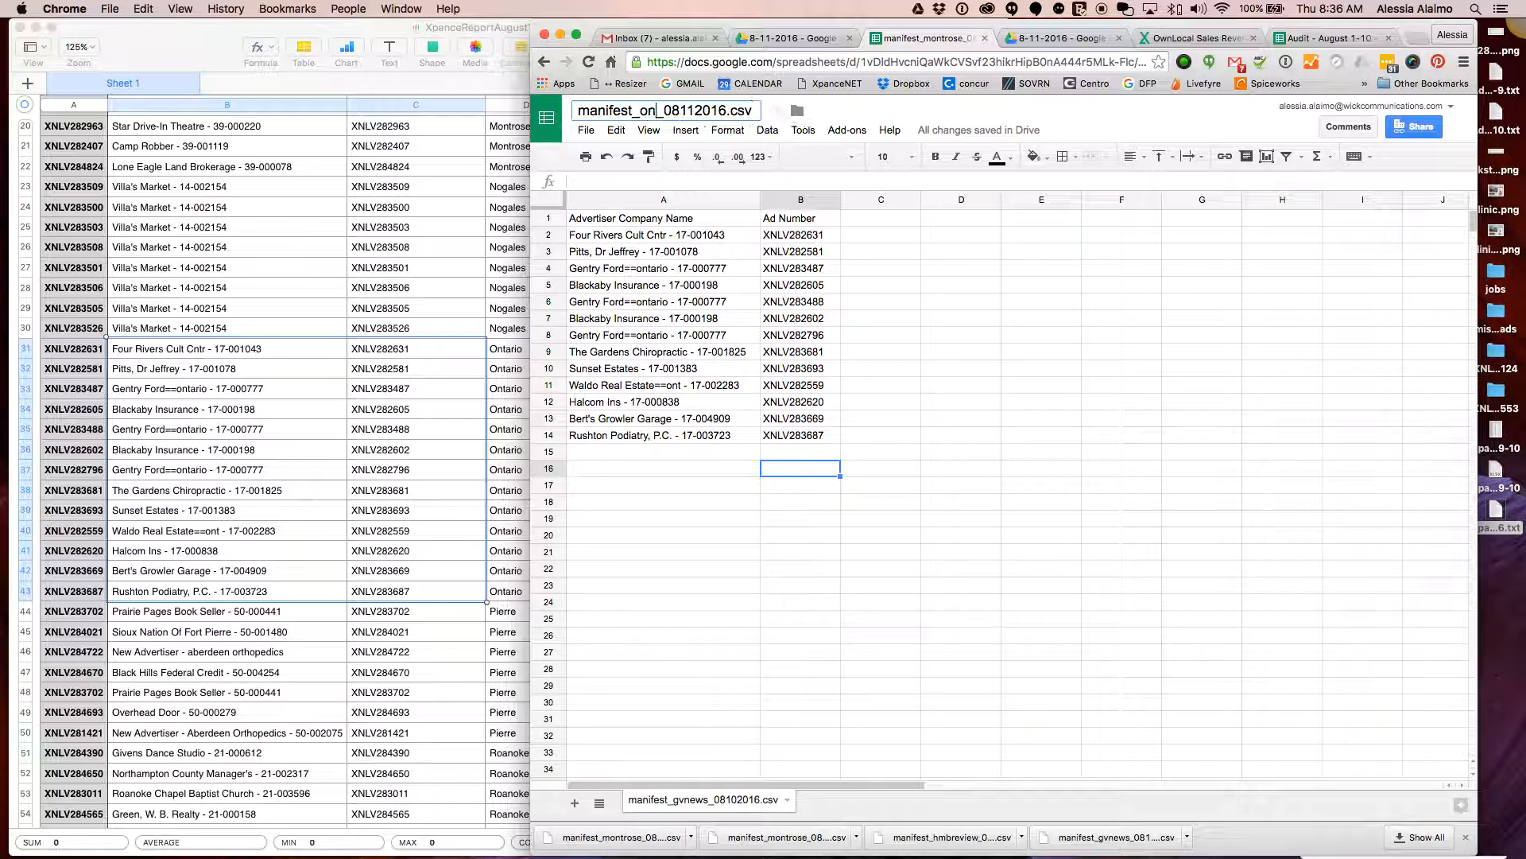
left_click(660, 535)
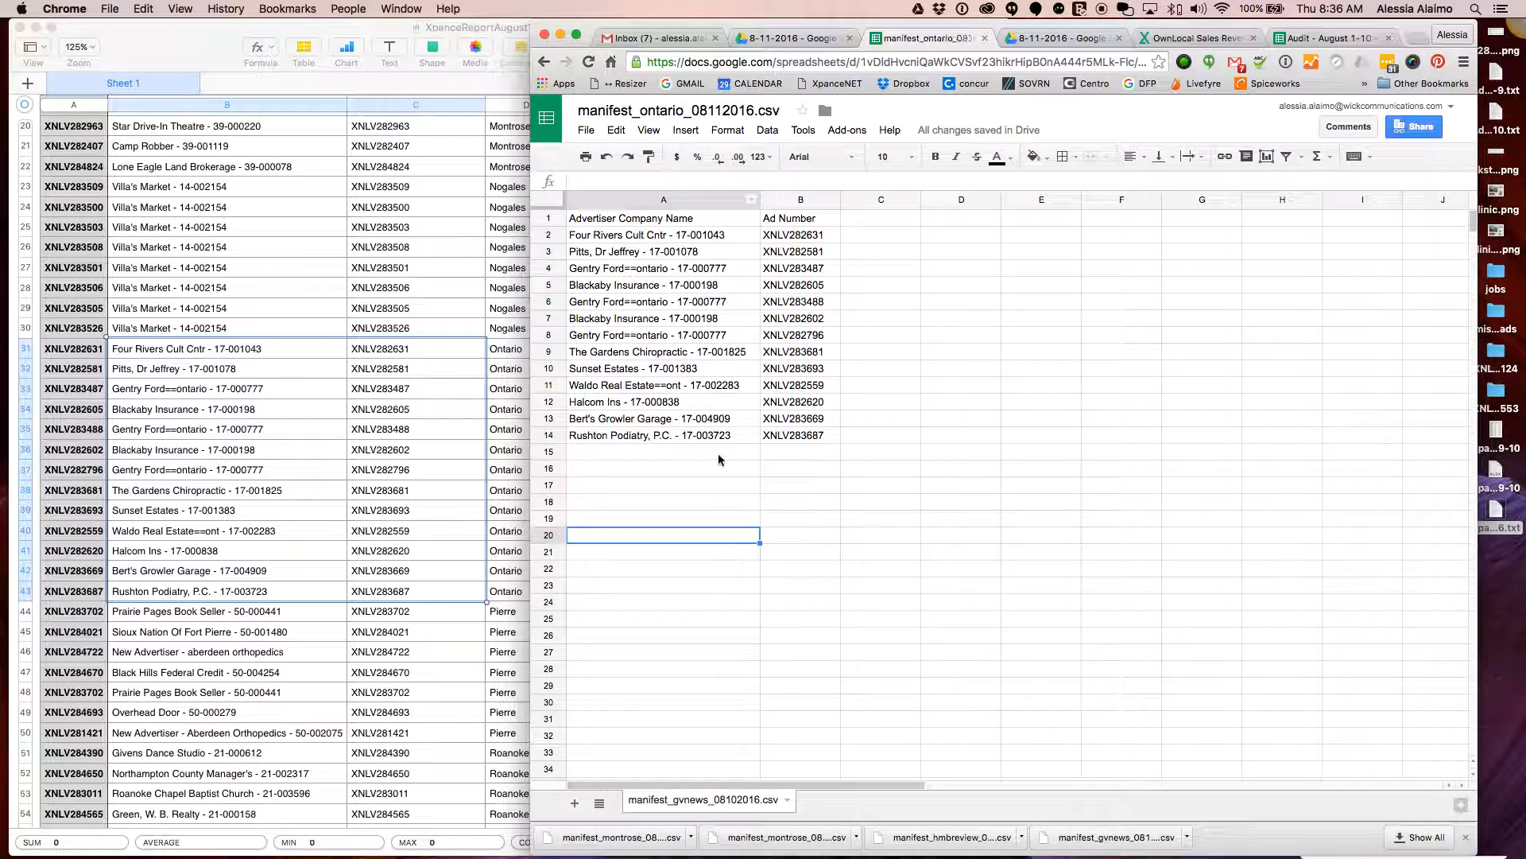
left_click(586, 129)
mouse_move(761, 409)
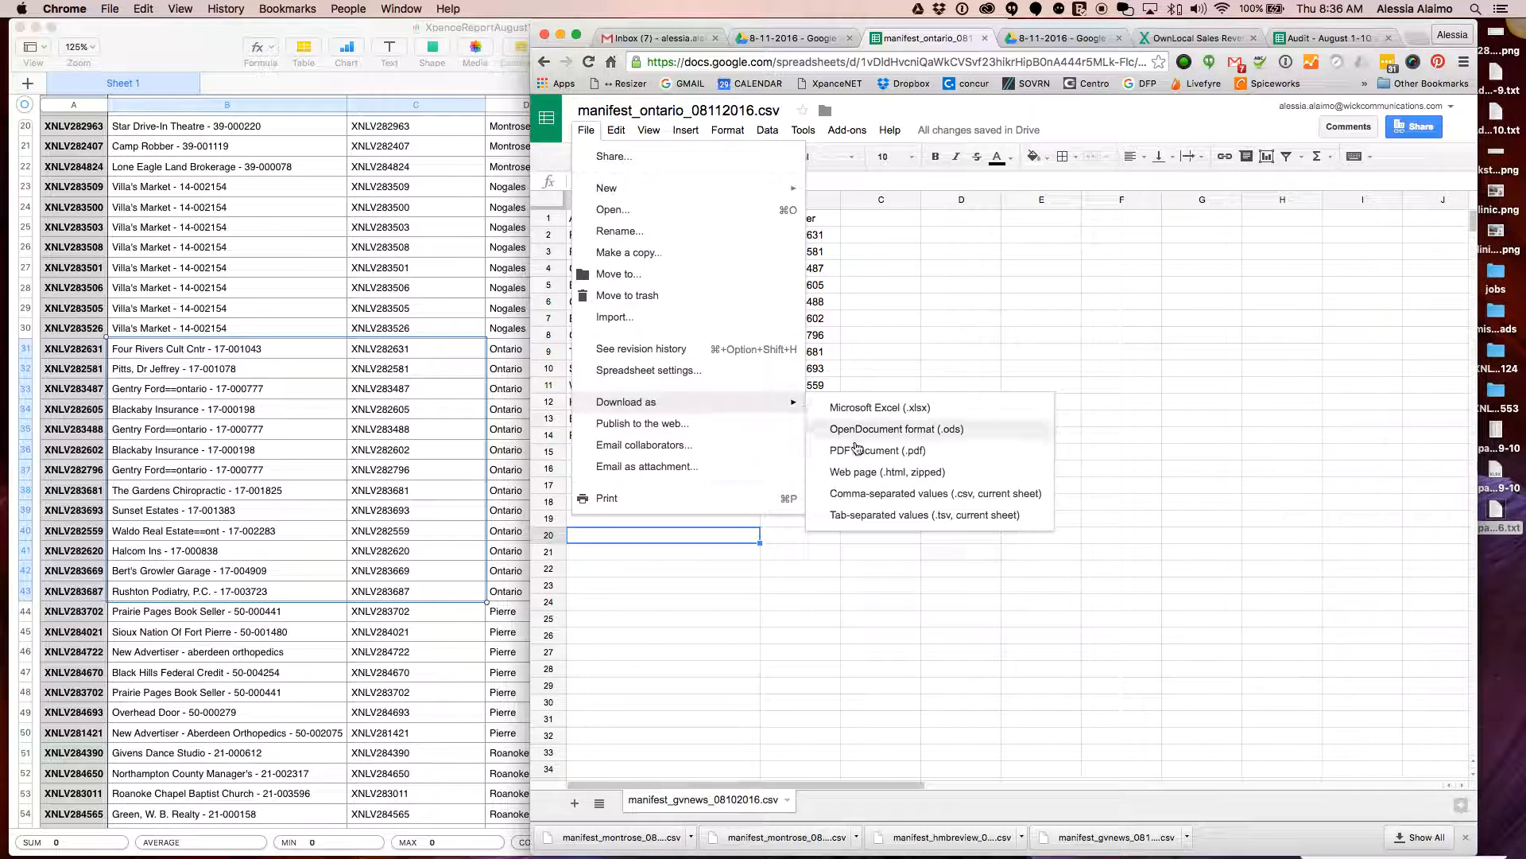
left_click(875, 498)
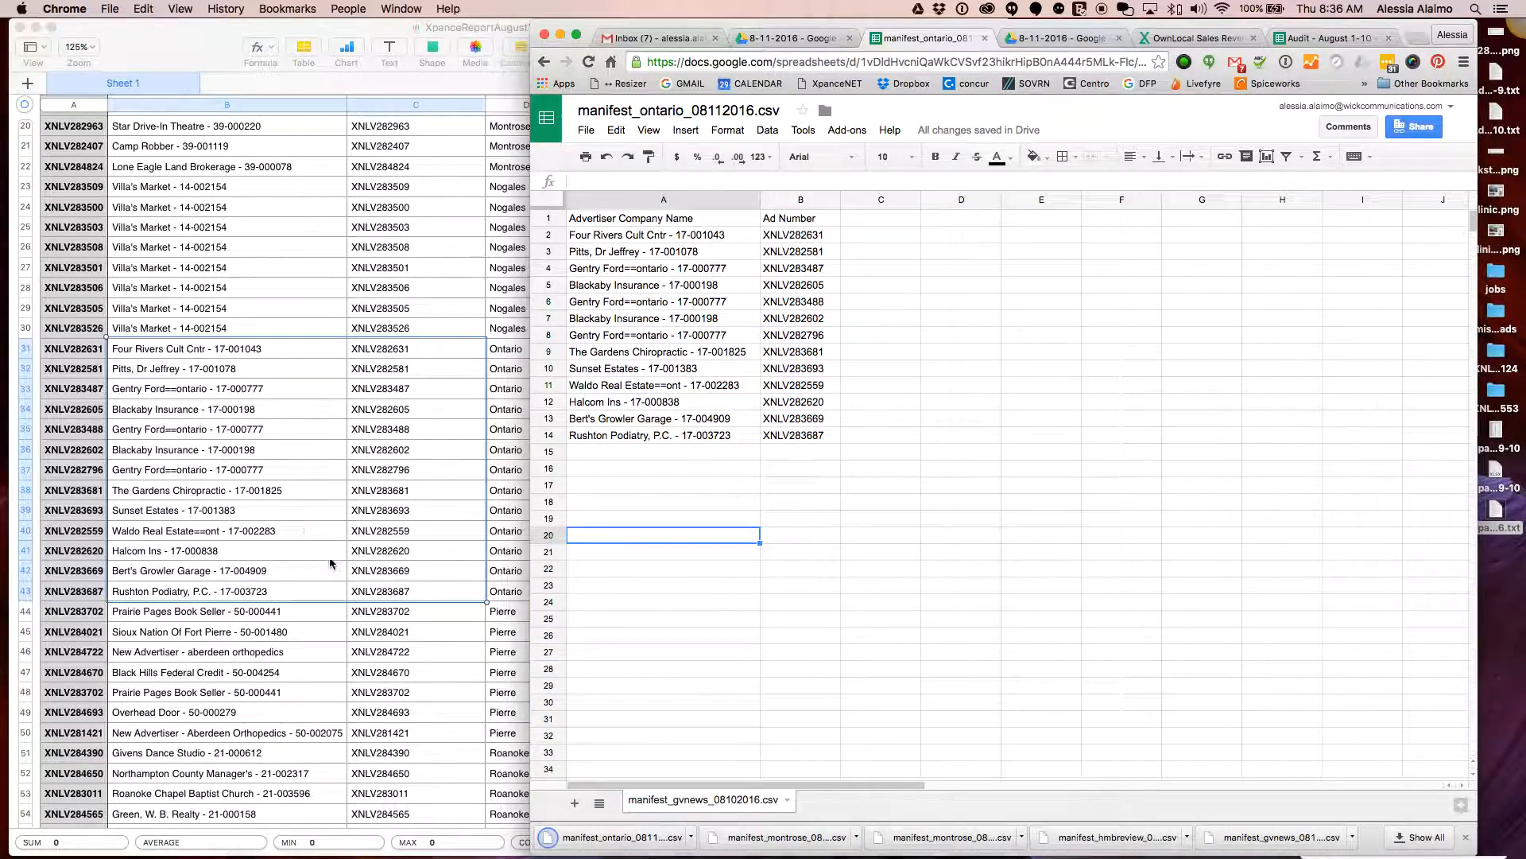
scroll(385, 562, "up", 1)
Clear the Ontario rows A2:B14 from the manifest
left_click(337, 634)
scroll(382, 600, "down", 4)
scroll(382, 600, "down", 3)
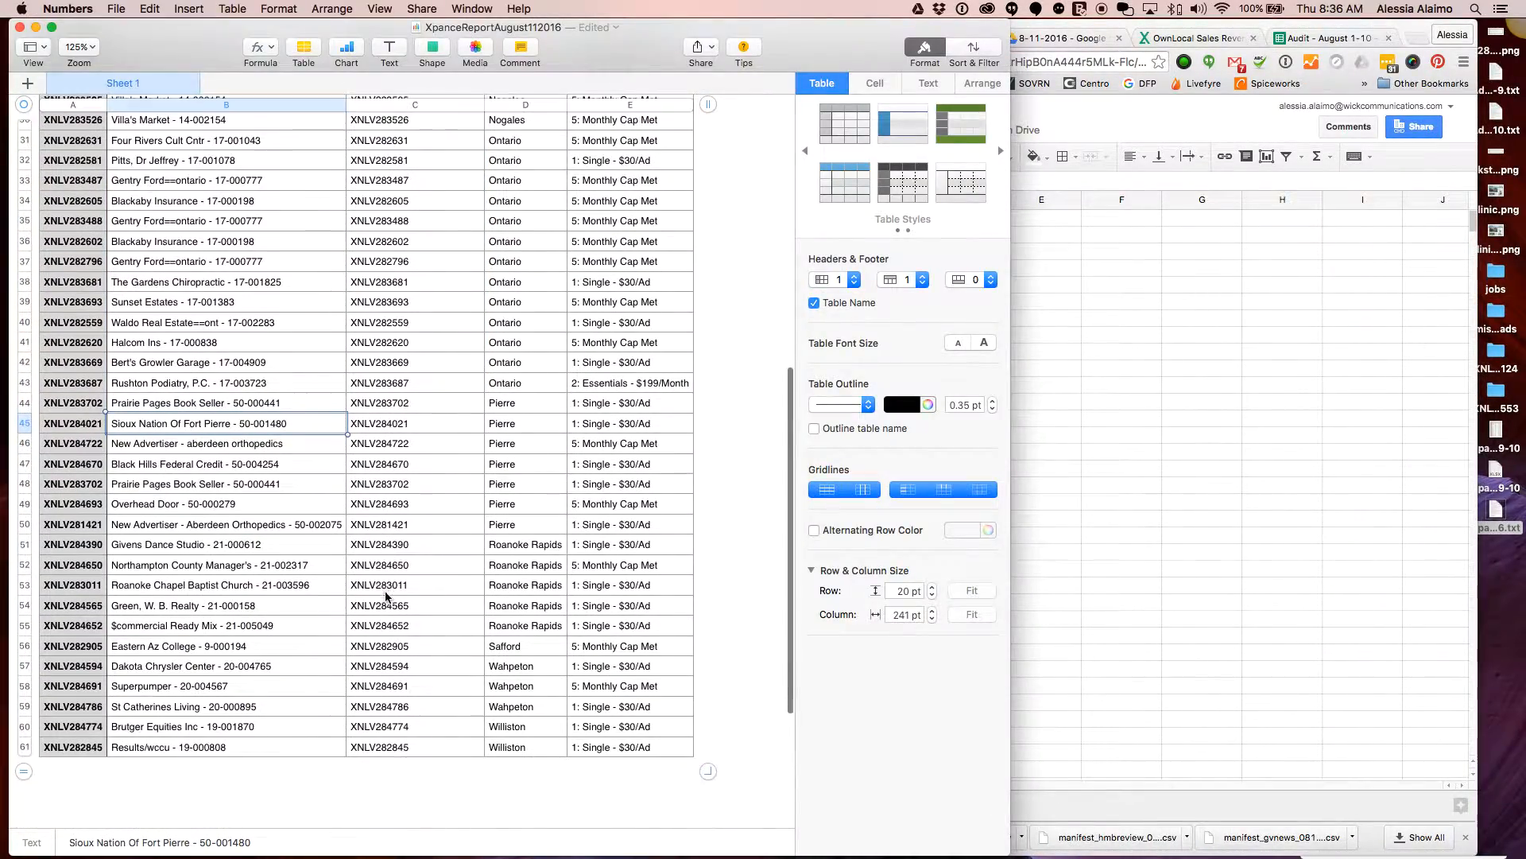
left_click(1362, 518)
left_click(798, 436)
left_click(690, 235, "shift")
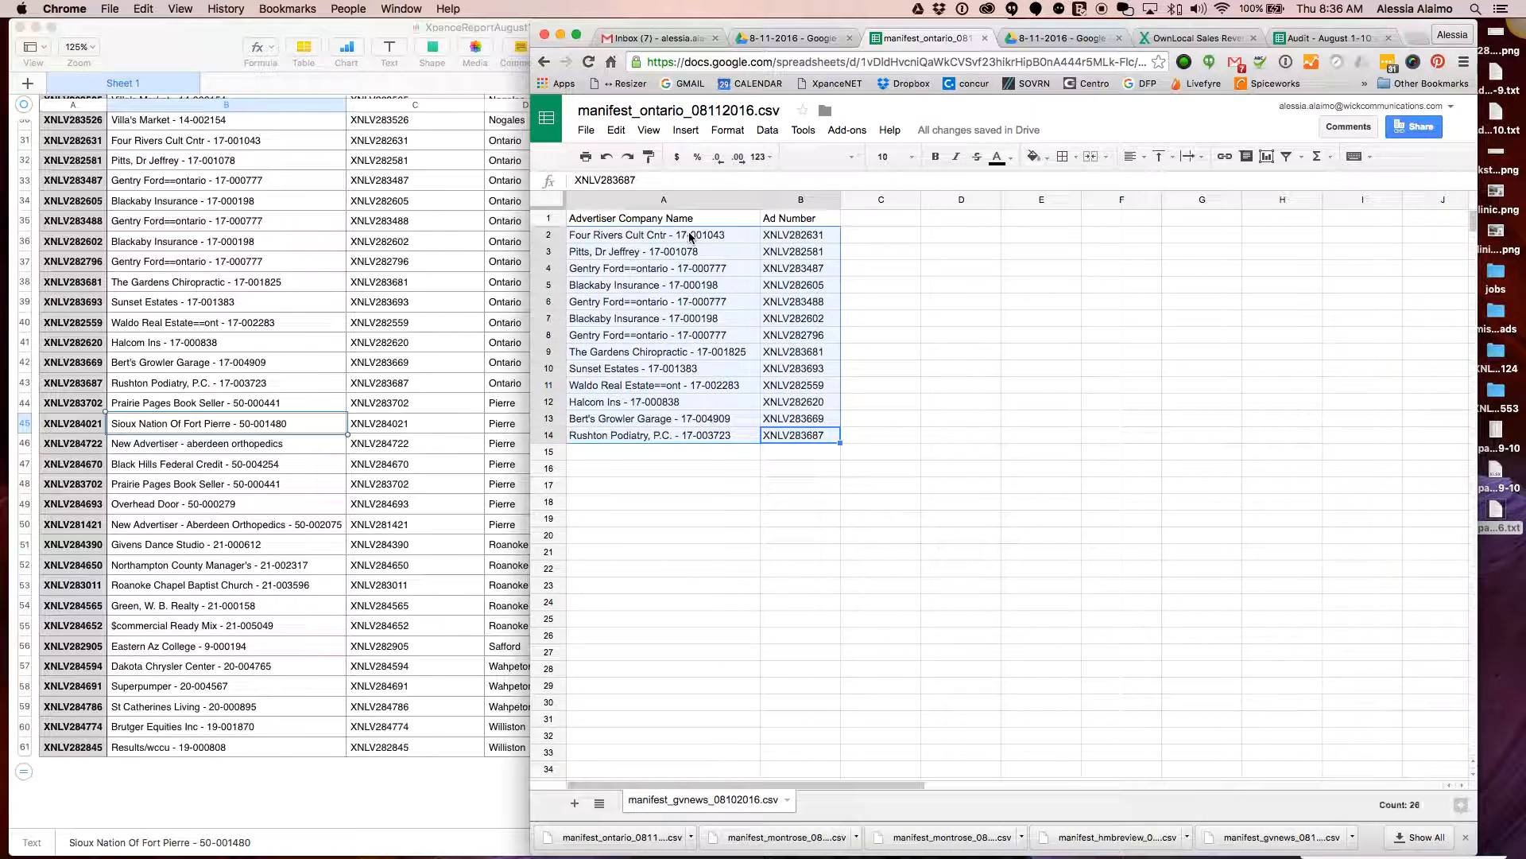
key("Delete")
Paste the seven Pierre rows B44:C50 from Numbers into the manifest at A2
left_click(256, 469)
left_click(259, 404)
left_click(393, 521, "shift")
key("super+c")
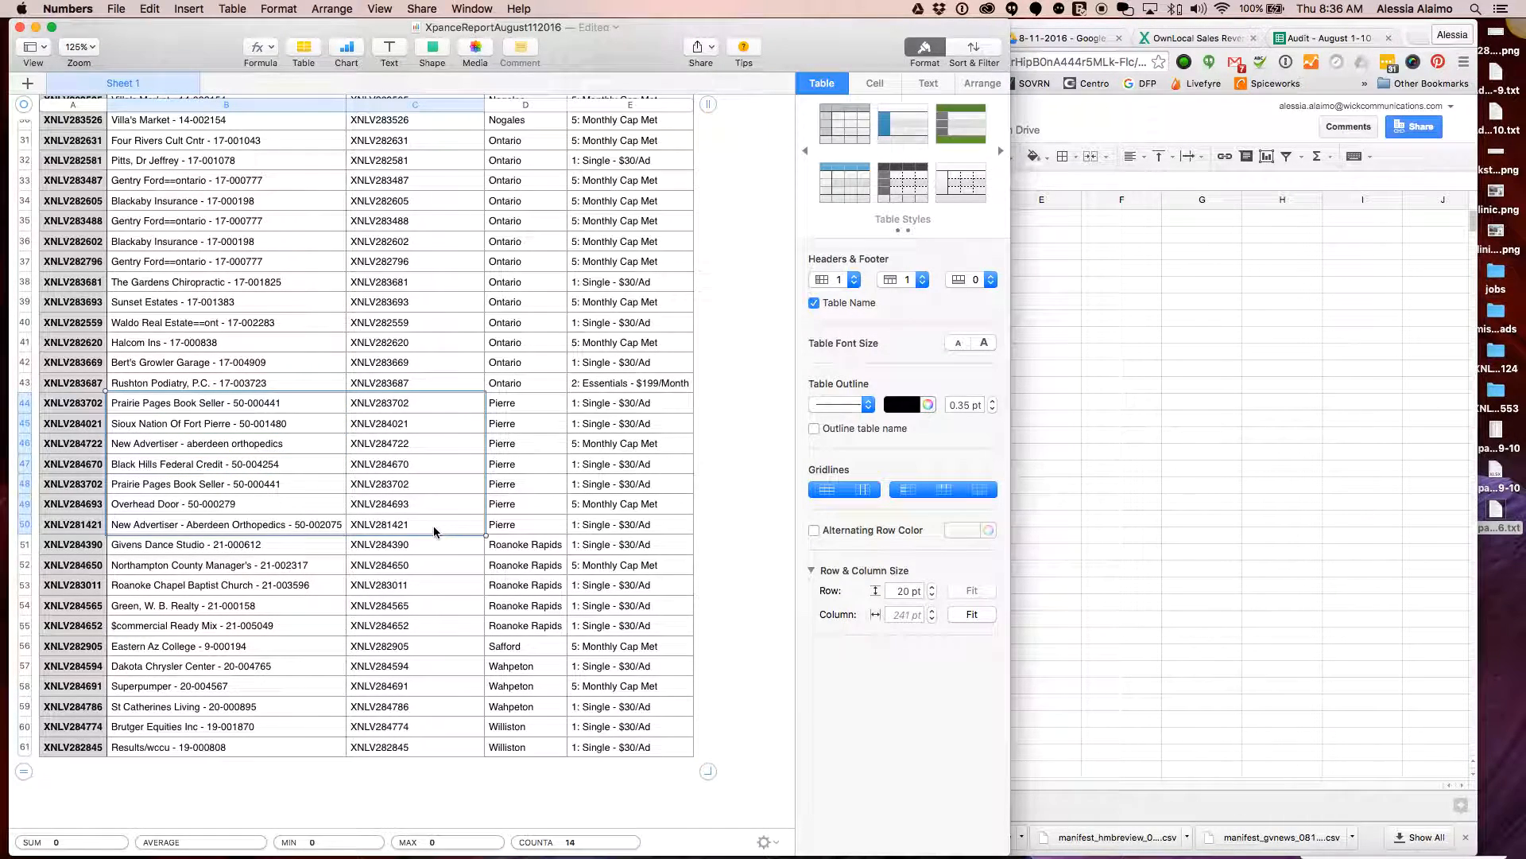
left_click(1175, 504)
left_click(636, 237)
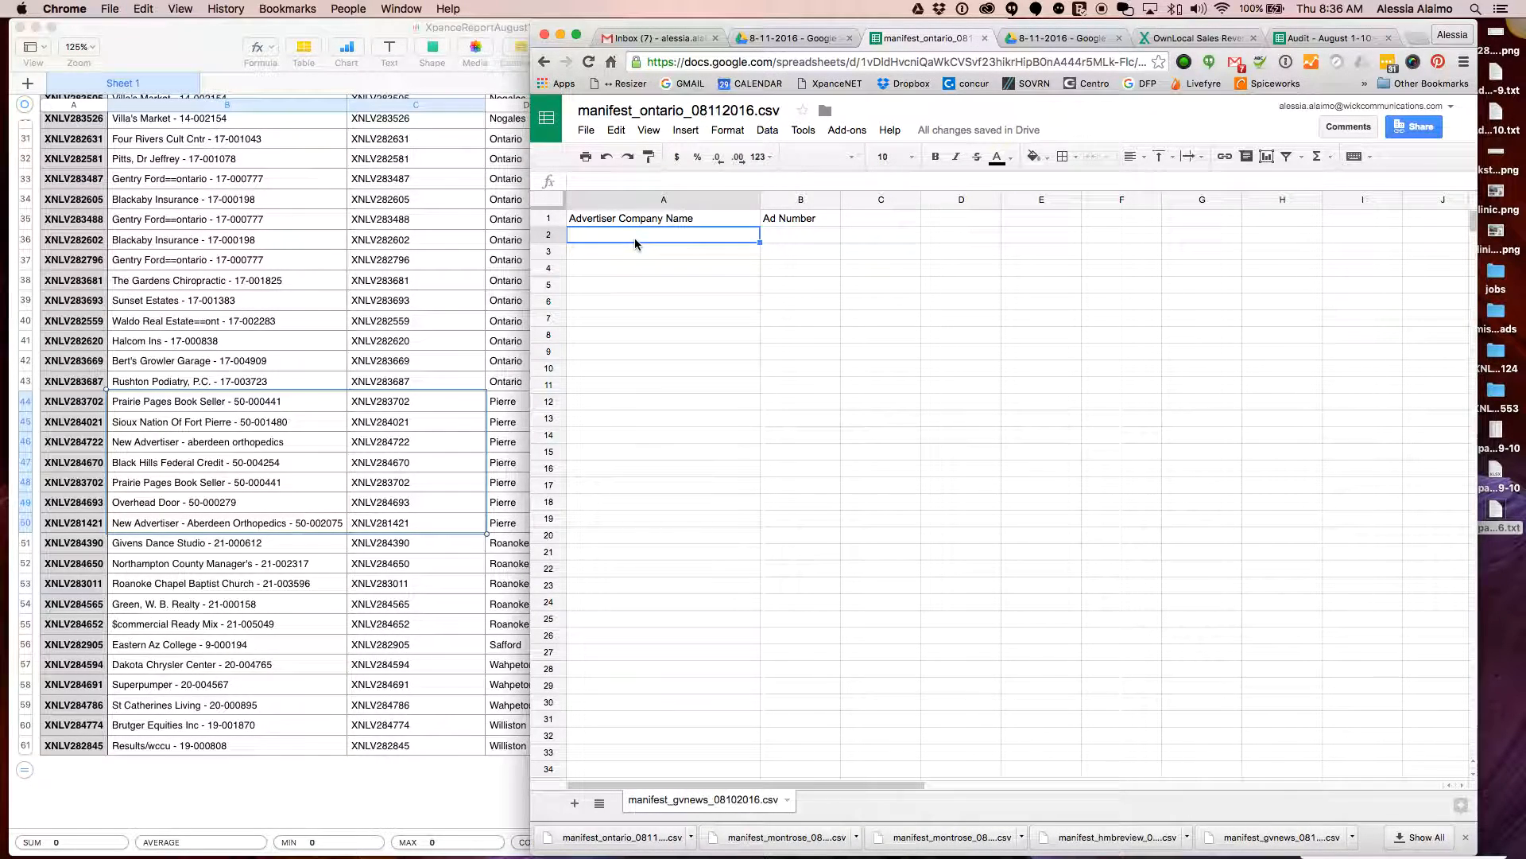
key("super+v")
left_click(1078, 158)
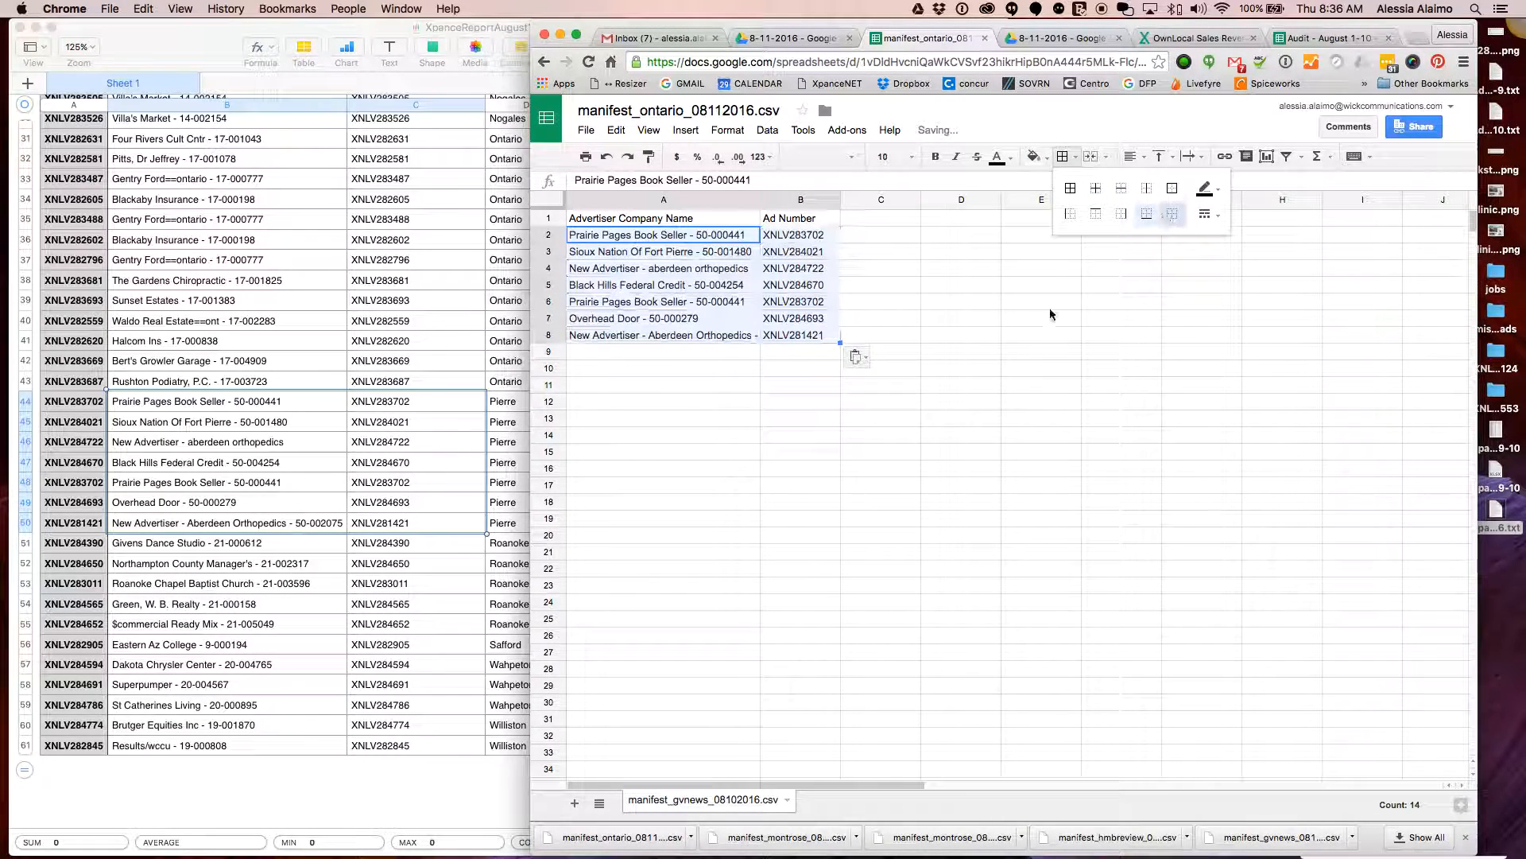
left_click(709, 470)
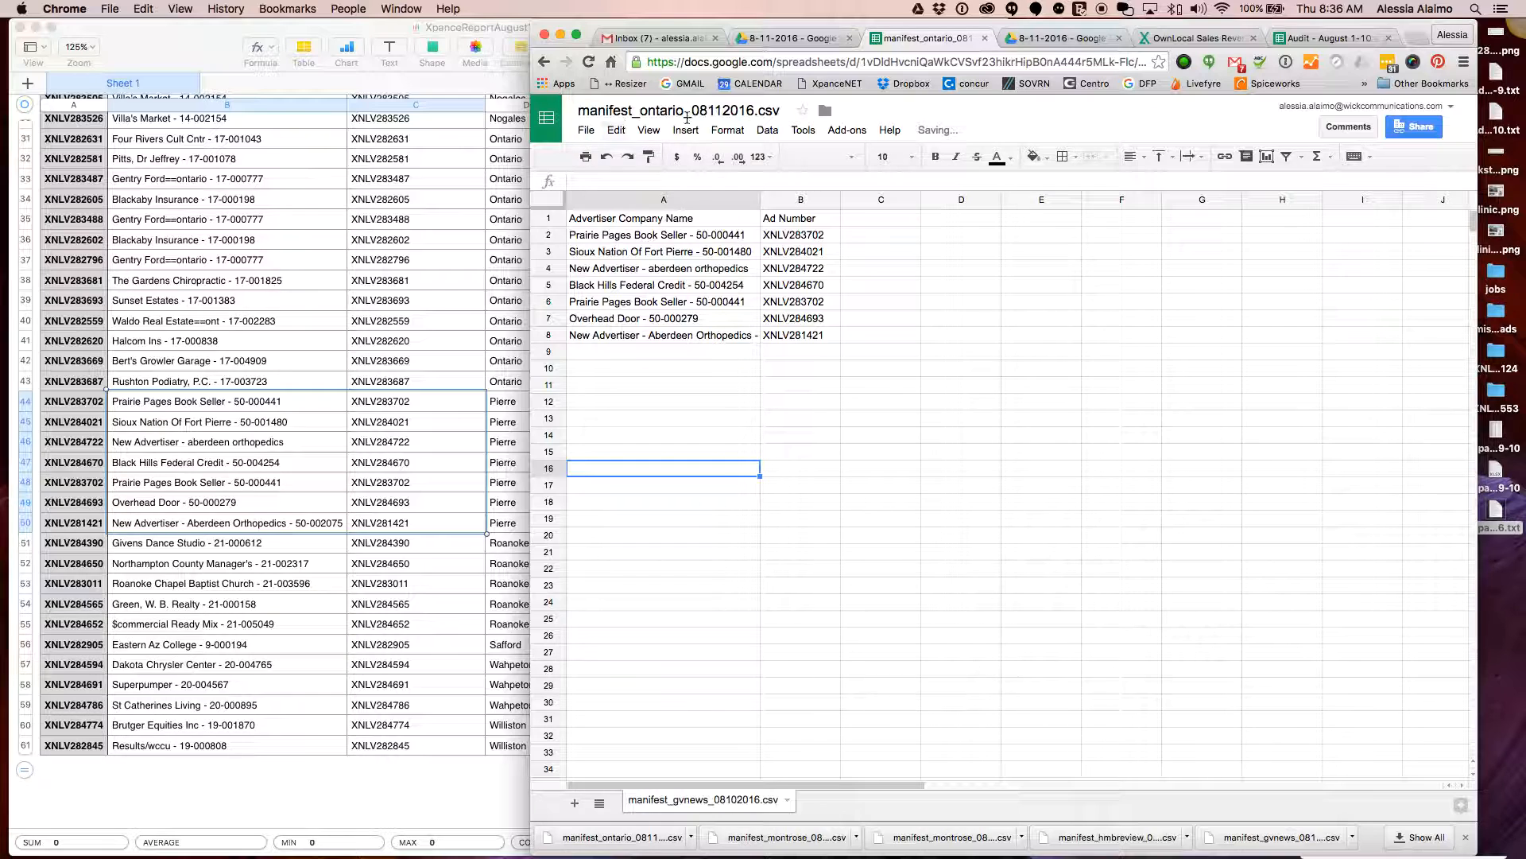
Retitle the manifest manifest_pierre_08112016.csv and download it as CSV
type("_pierre")
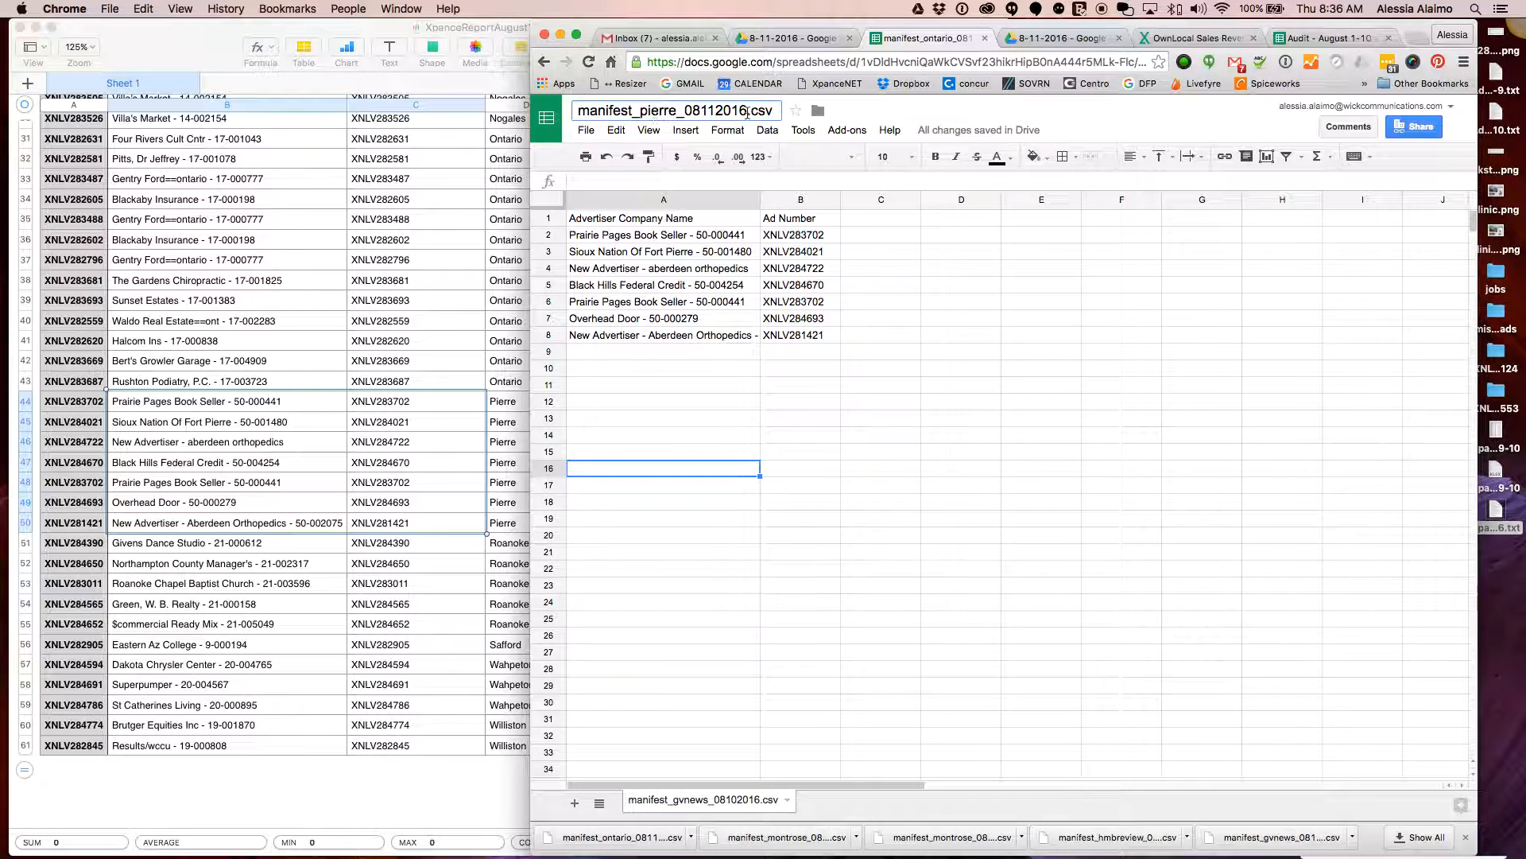
left_click(646, 509)
left_click(586, 130)
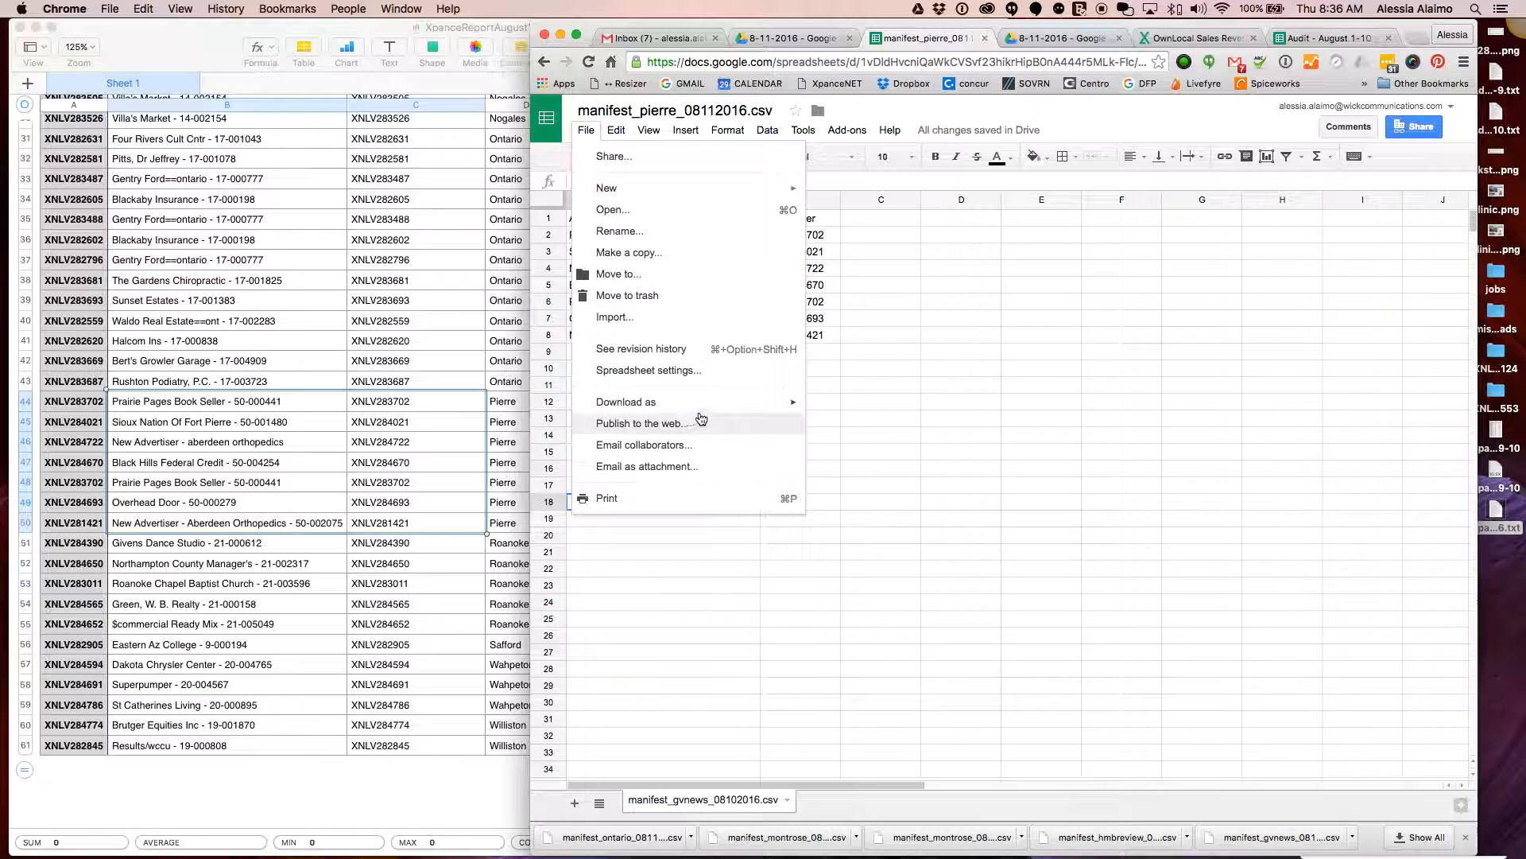
mouse_move(750, 406)
left_click(902, 493)
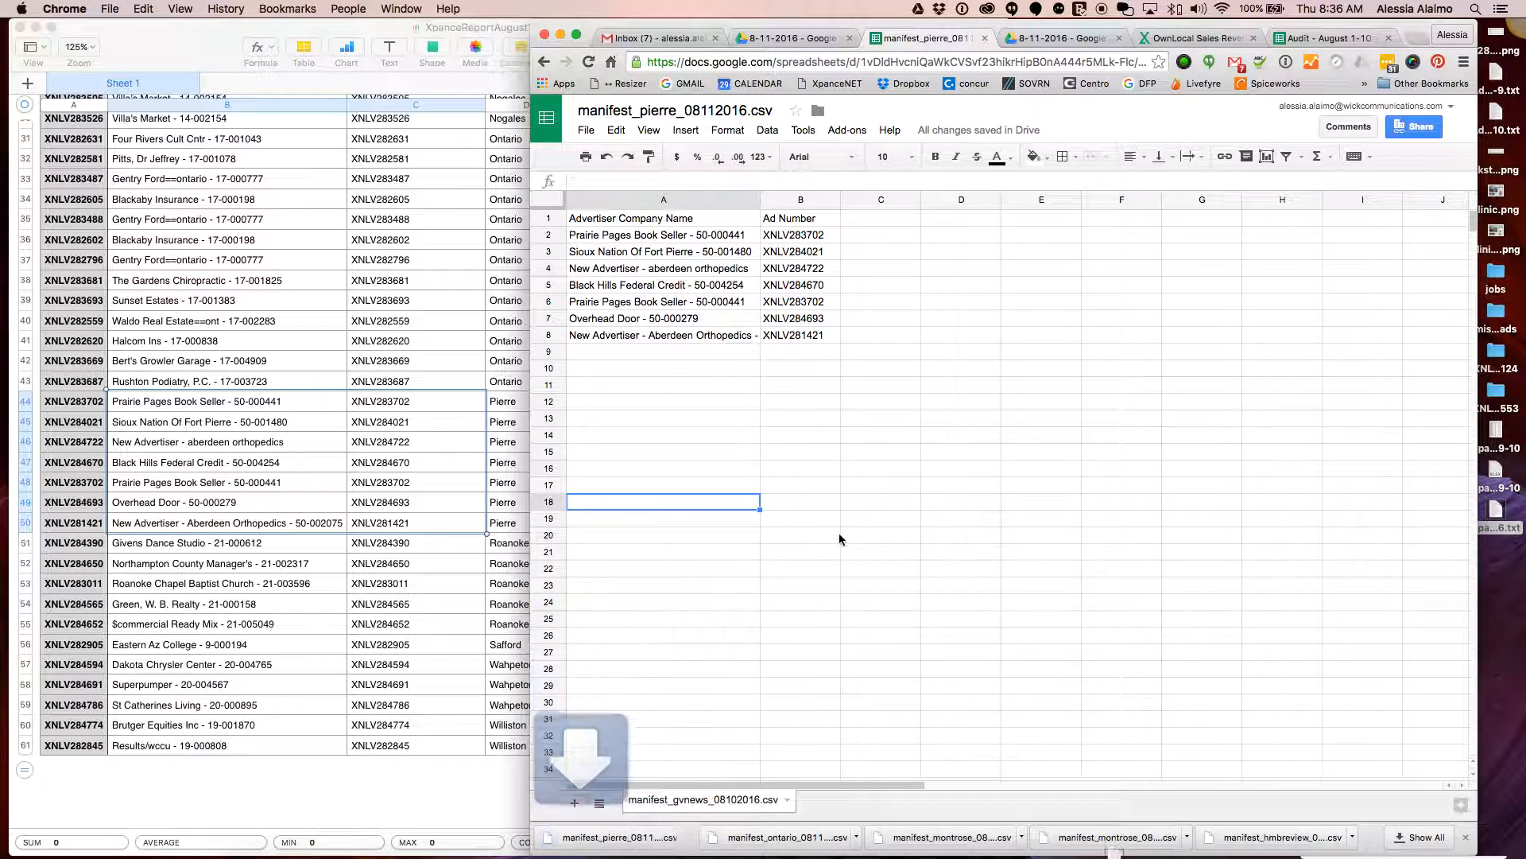
Select the Pierre rows A2:B8 in the manifest
left_click(664, 301)
left_click(795, 335)
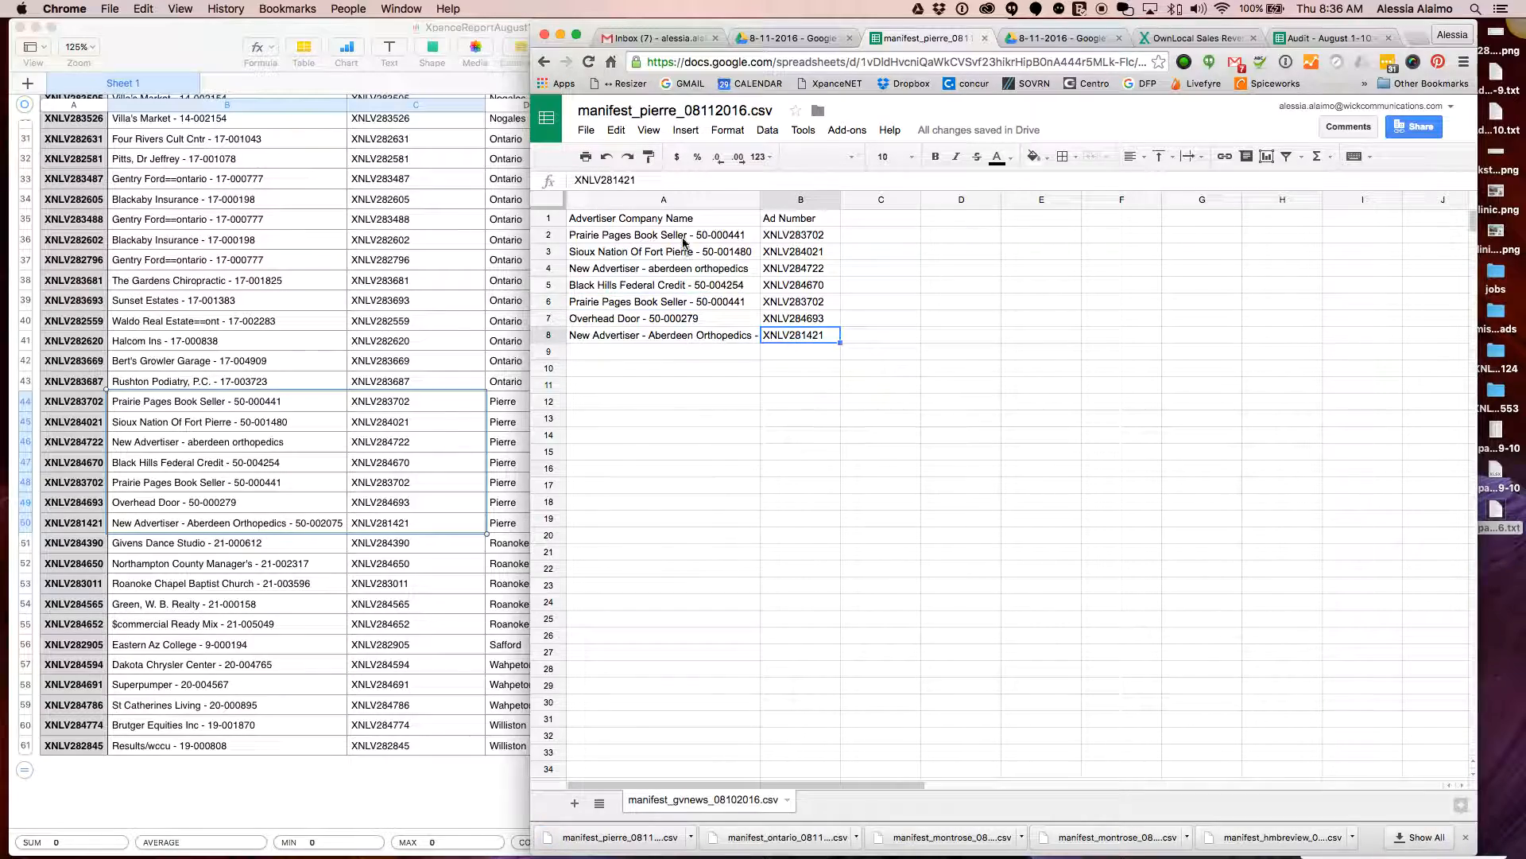
left_click(681, 236, "shift")
Delete the Pierre rows from the manifest and look over the Roanoke Rapids rows in Numbers
key("Delete")
left_click(295, 600)
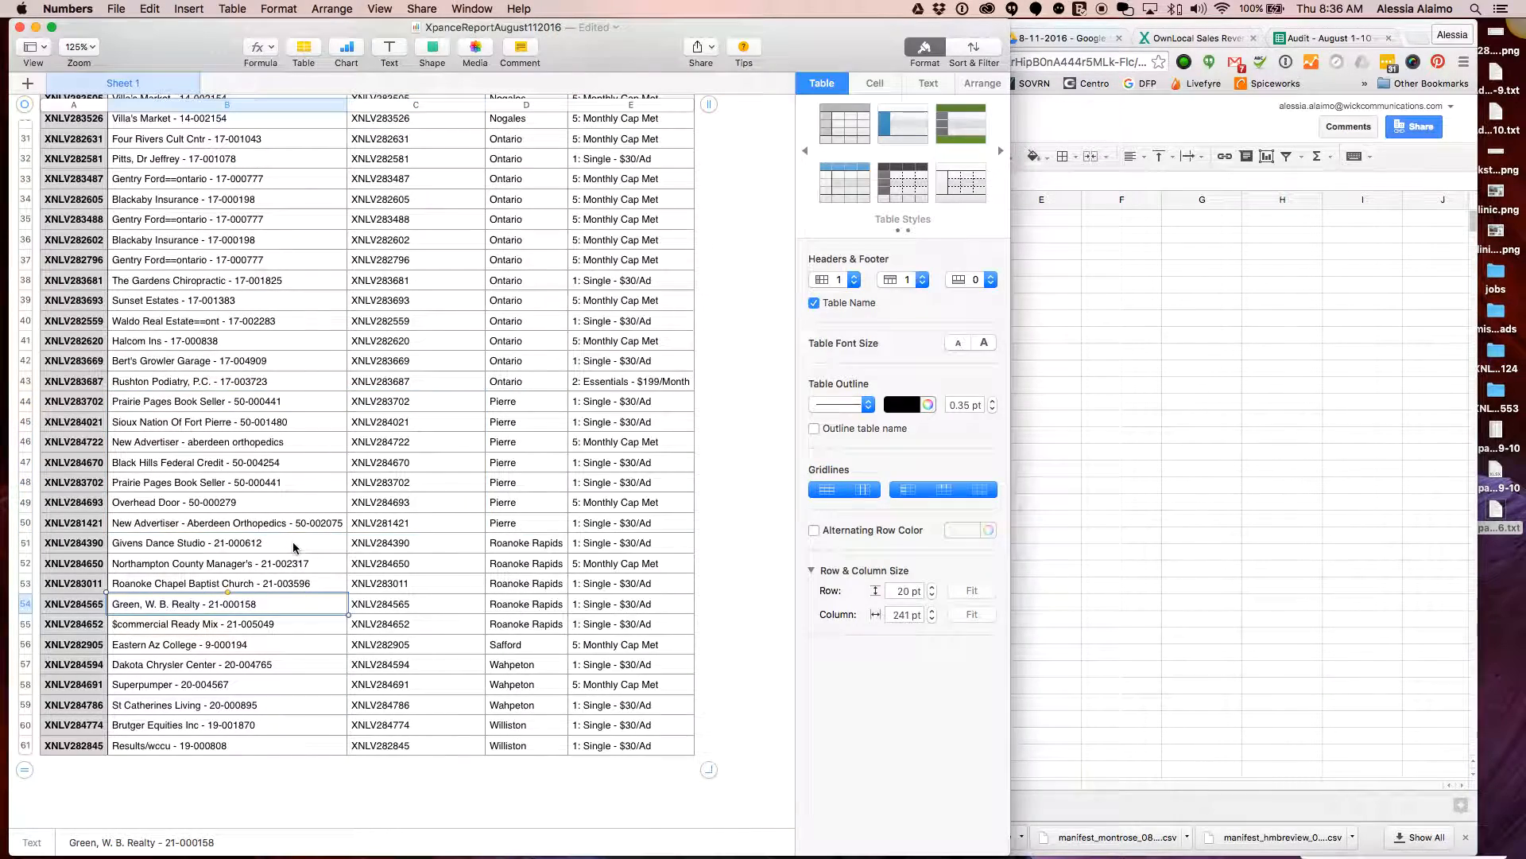
left_click(295, 546)
scroll(296, 549, "down", 3)
left_click(307, 537, "shift")
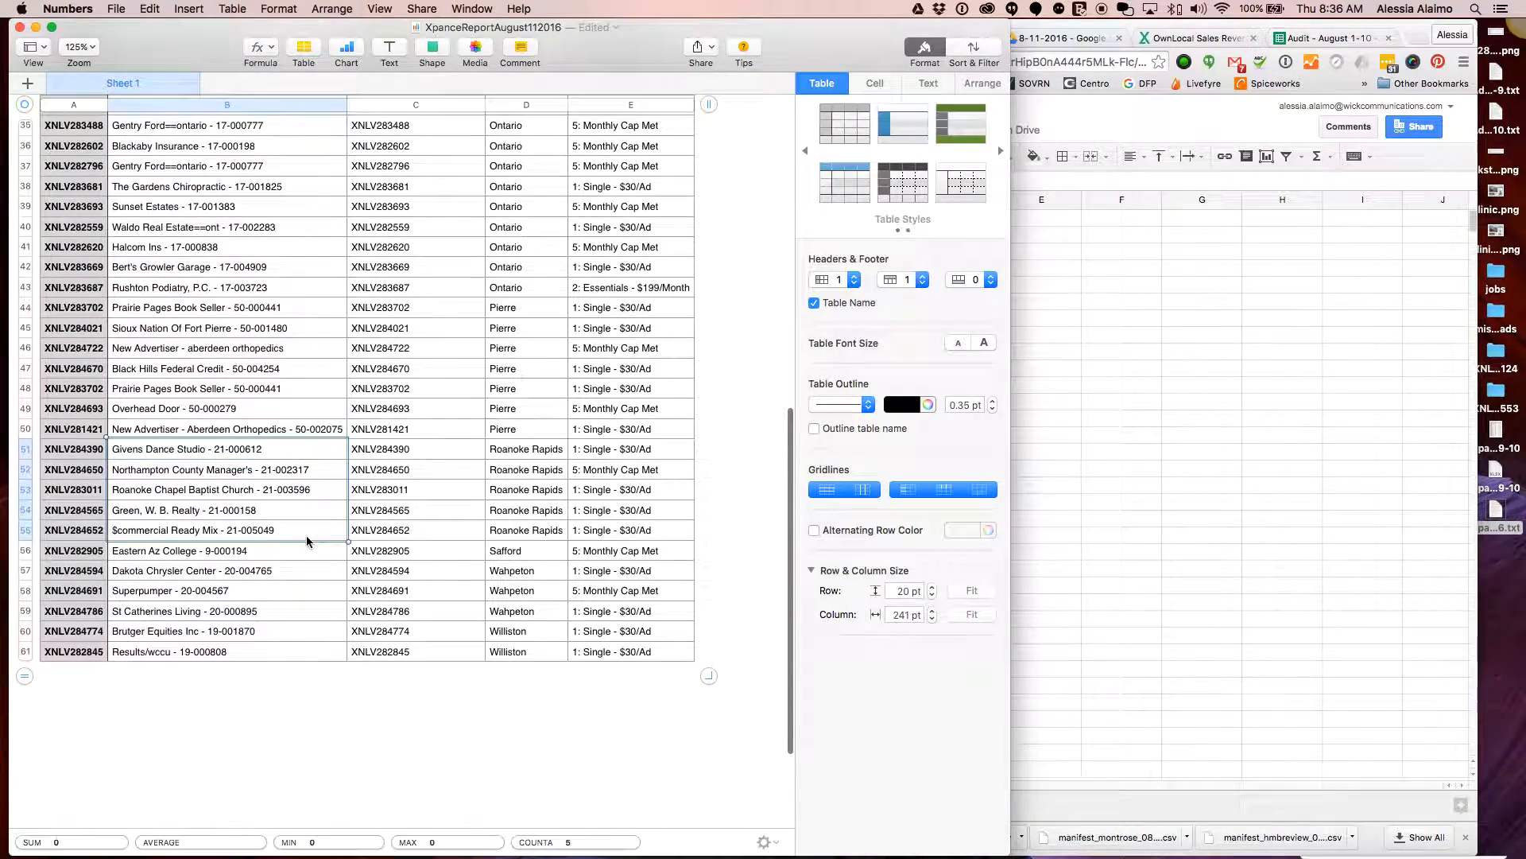
left_click(404, 535, "shift")
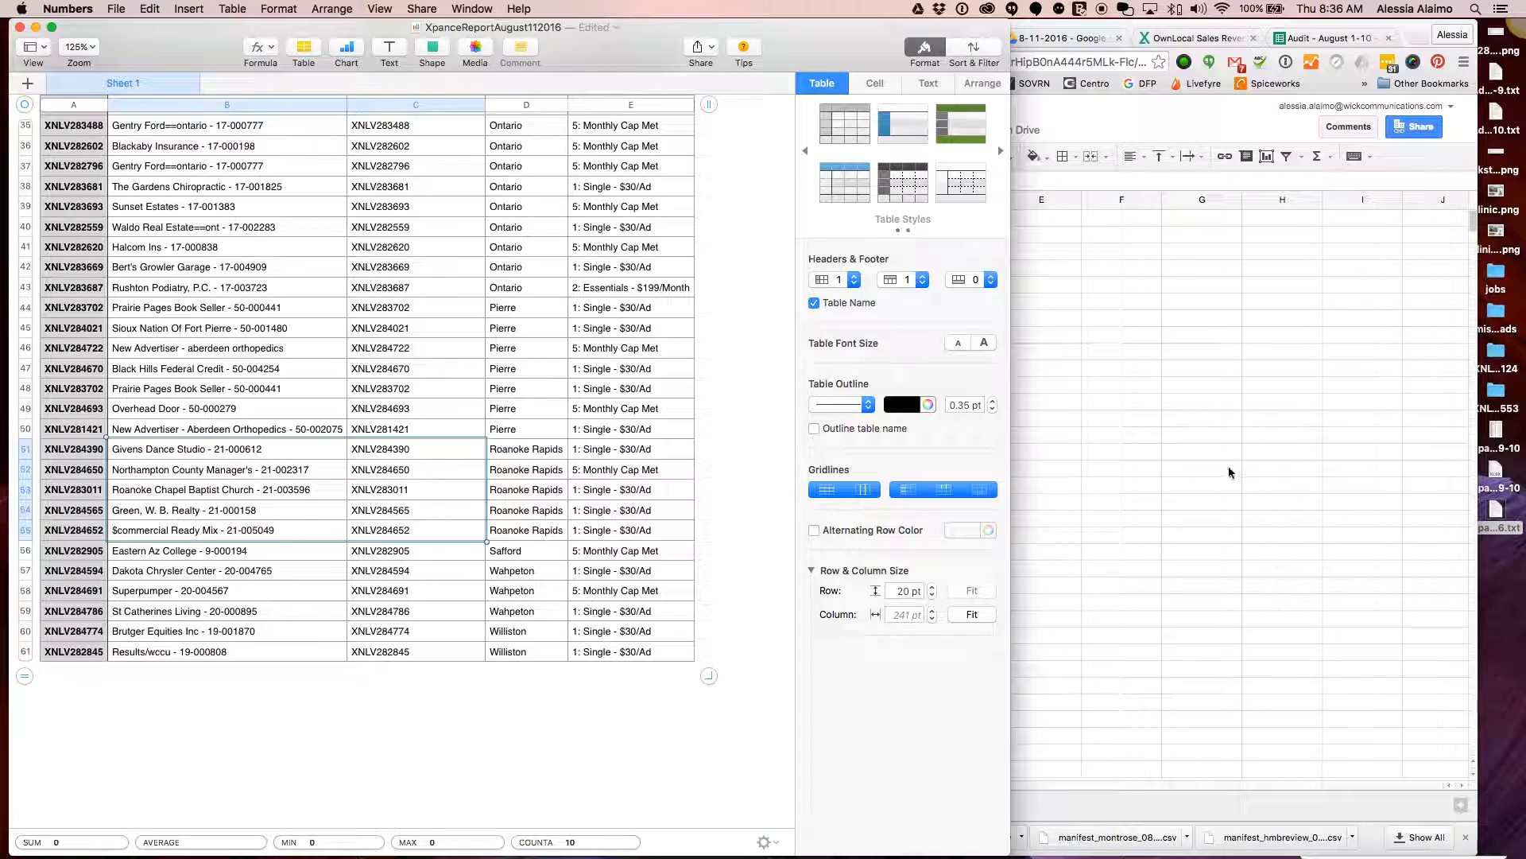
left_click(260, 513)
Correct cell B55 to 'Commercial Ready Mix - 21-005049', dropping the '$' and capitalising the C
left_click(226, 530)
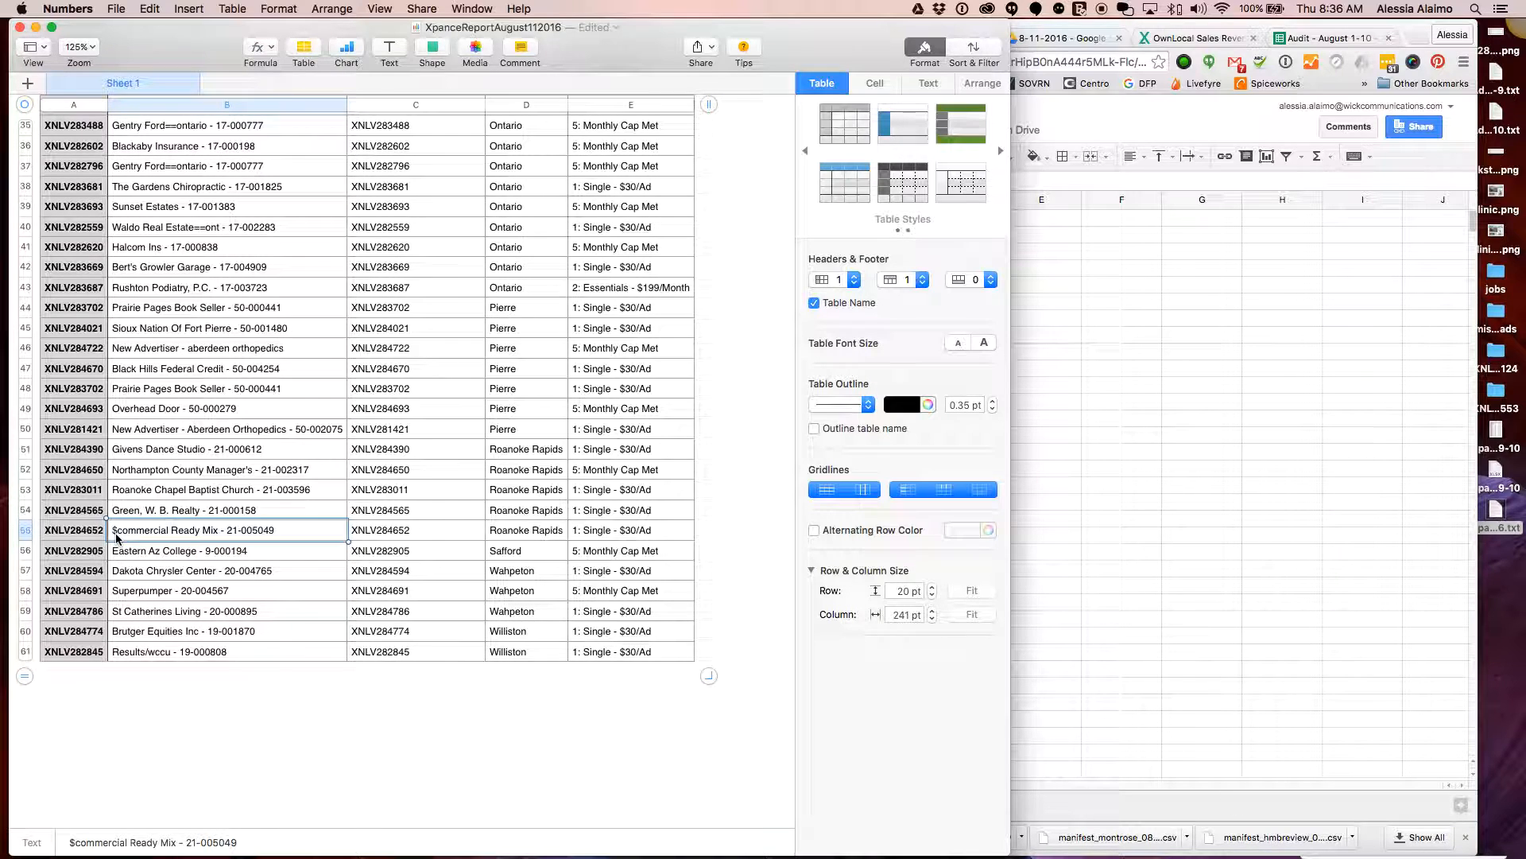
key("BackSpace")
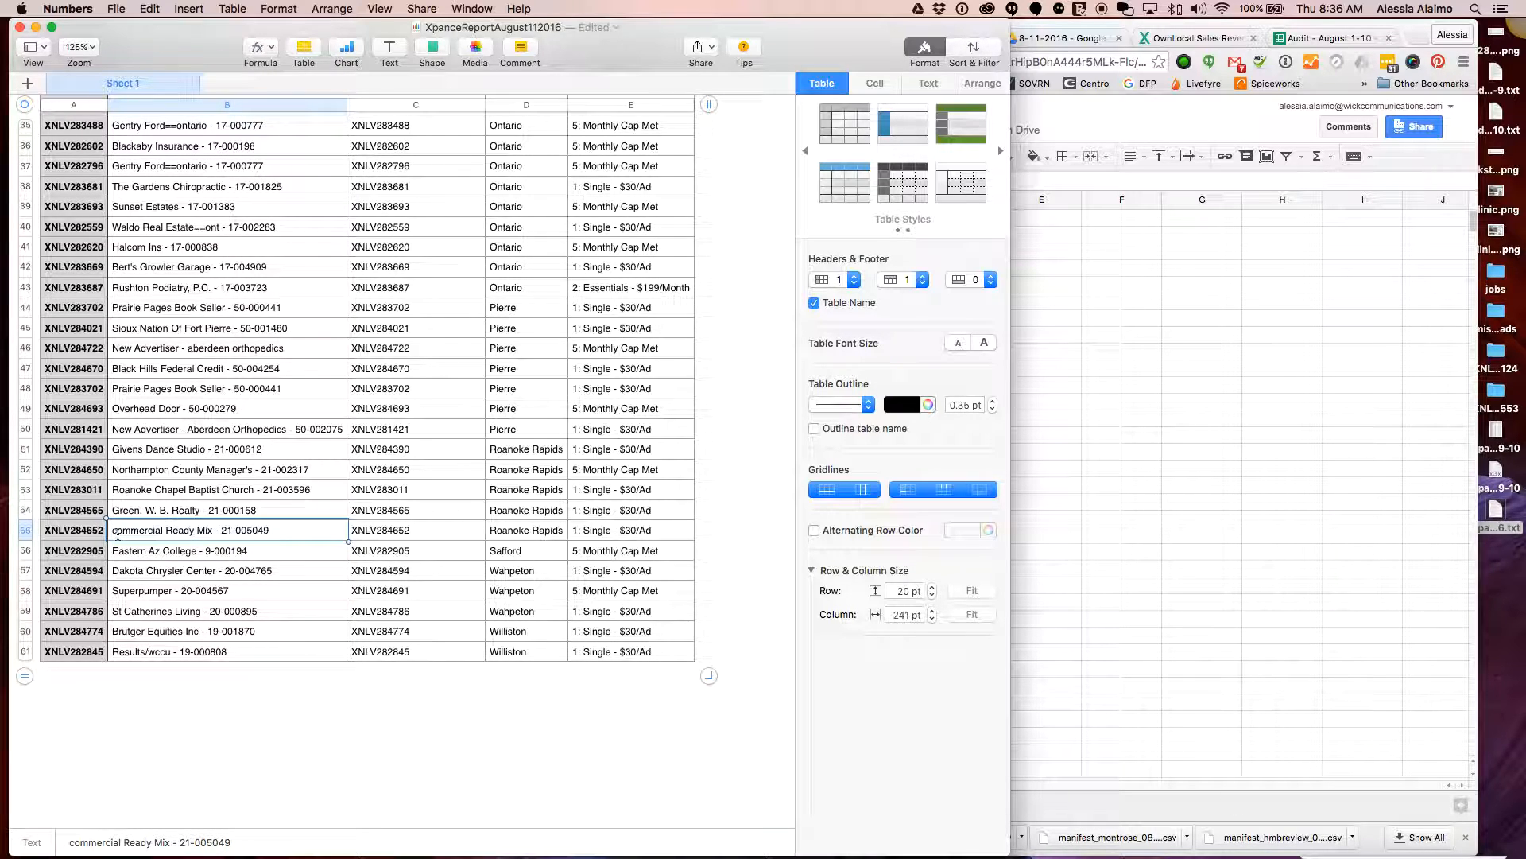
key("Delete")
type("C")
left_click(299, 509)
left_click(328, 535)
Select the Roanoke Rapids names and ad numbers B51:C55
left_click(330, 450, "shift")
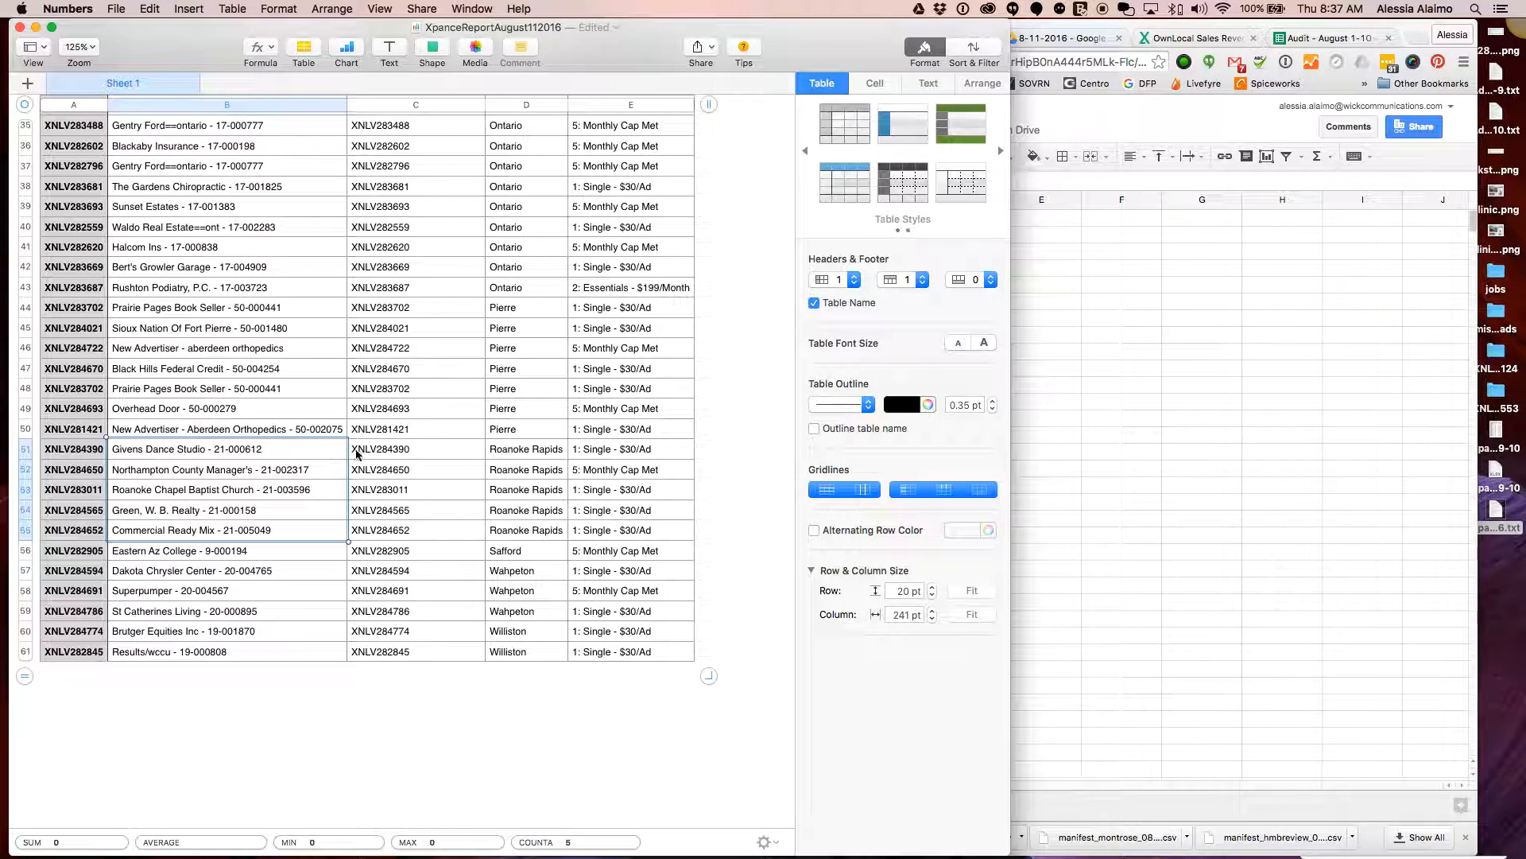
left_click(404, 451)
left_click(399, 529)
left_click(237, 450, "shift")
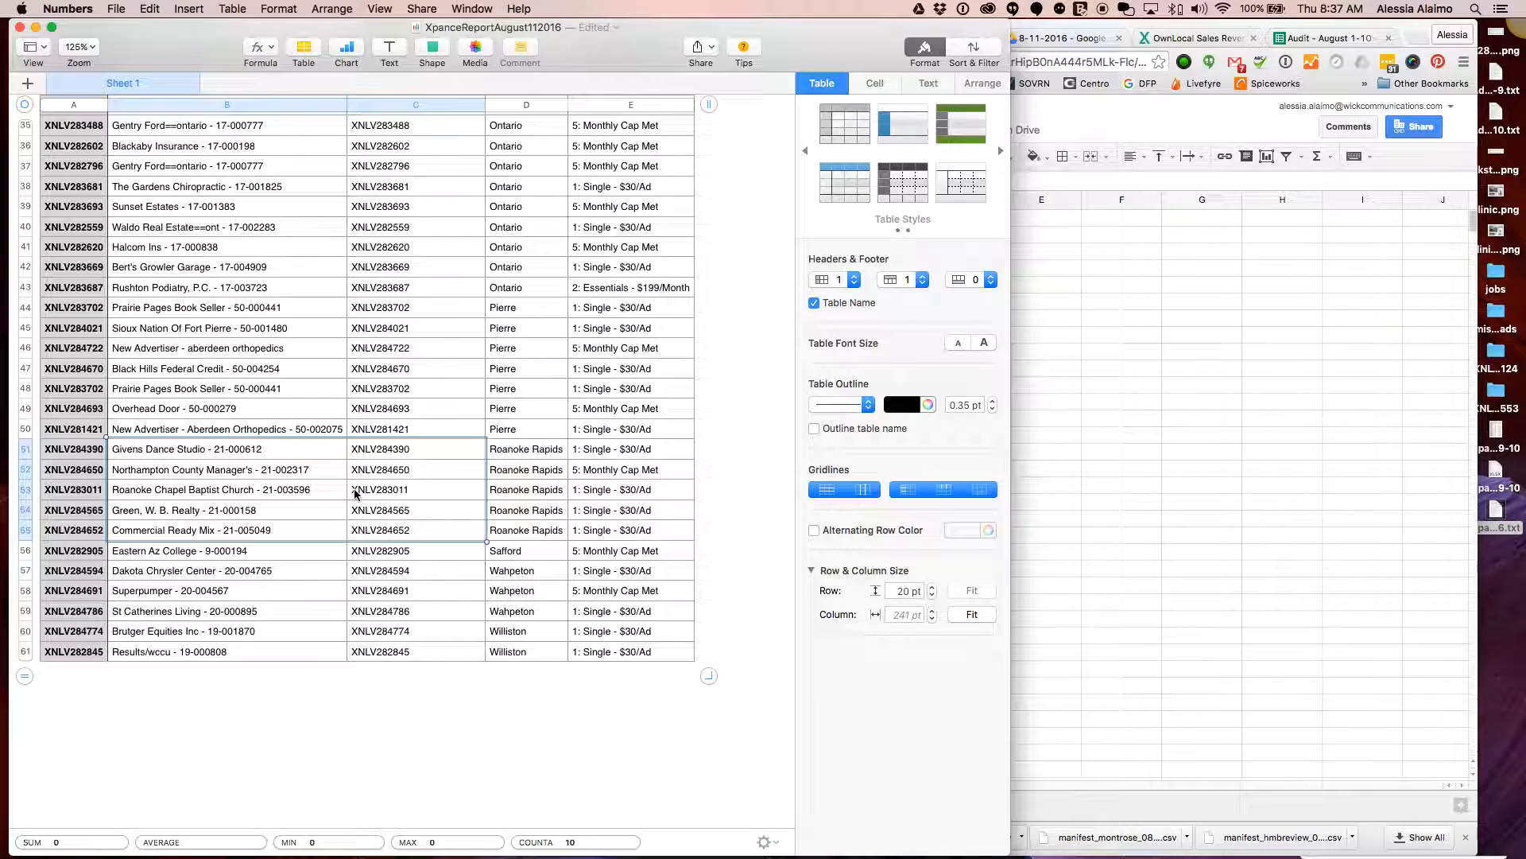
Paste the five Roanoke Rapids names and ad numbers into A2 of the manifest sheet and remove their borders
left_click(430, 528)
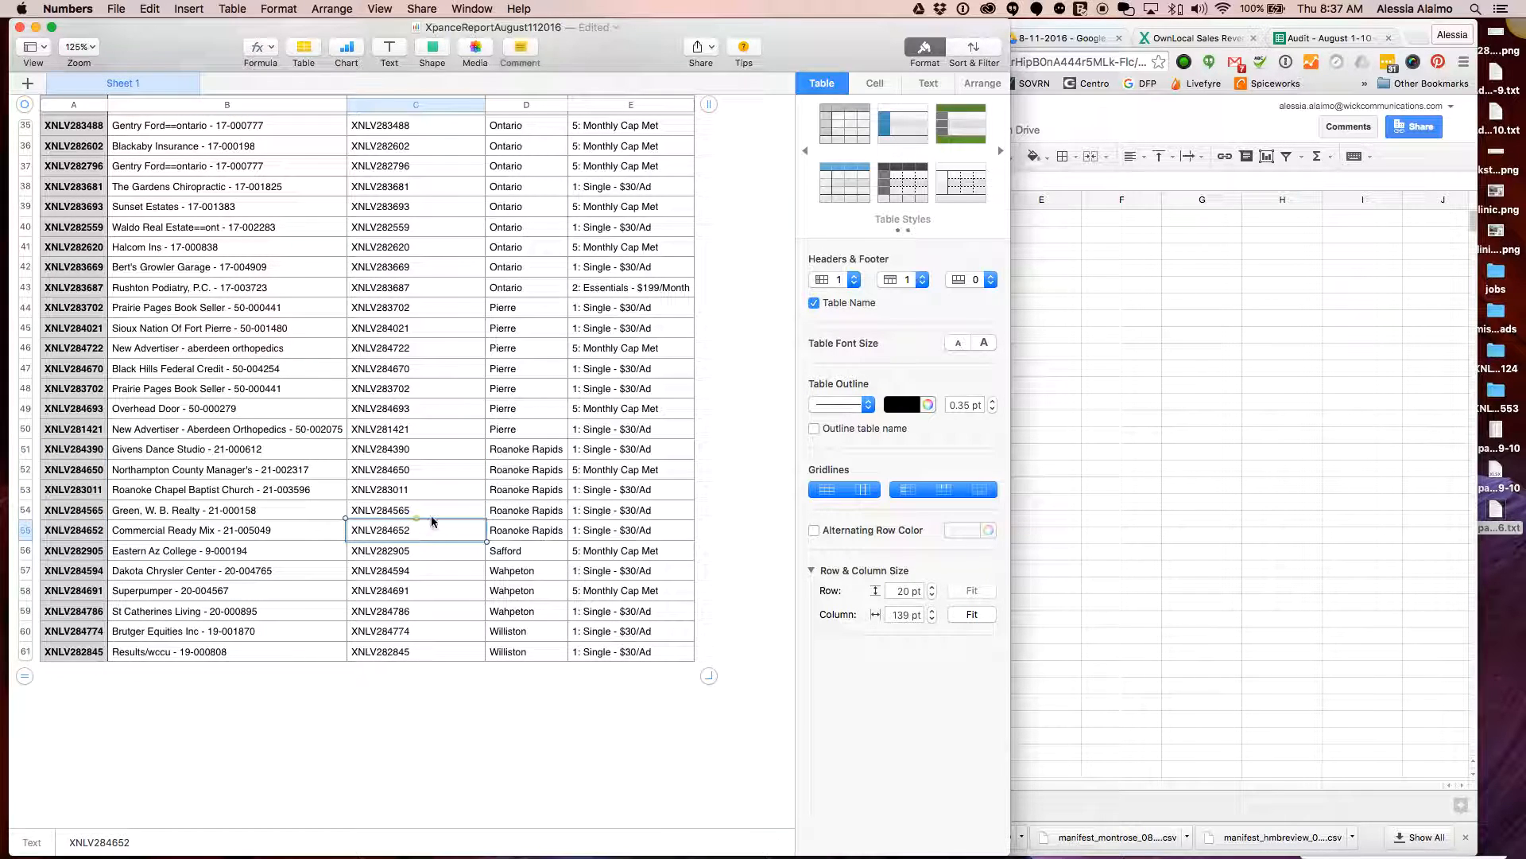
left_click(302, 452, "shift")
key("super+c")
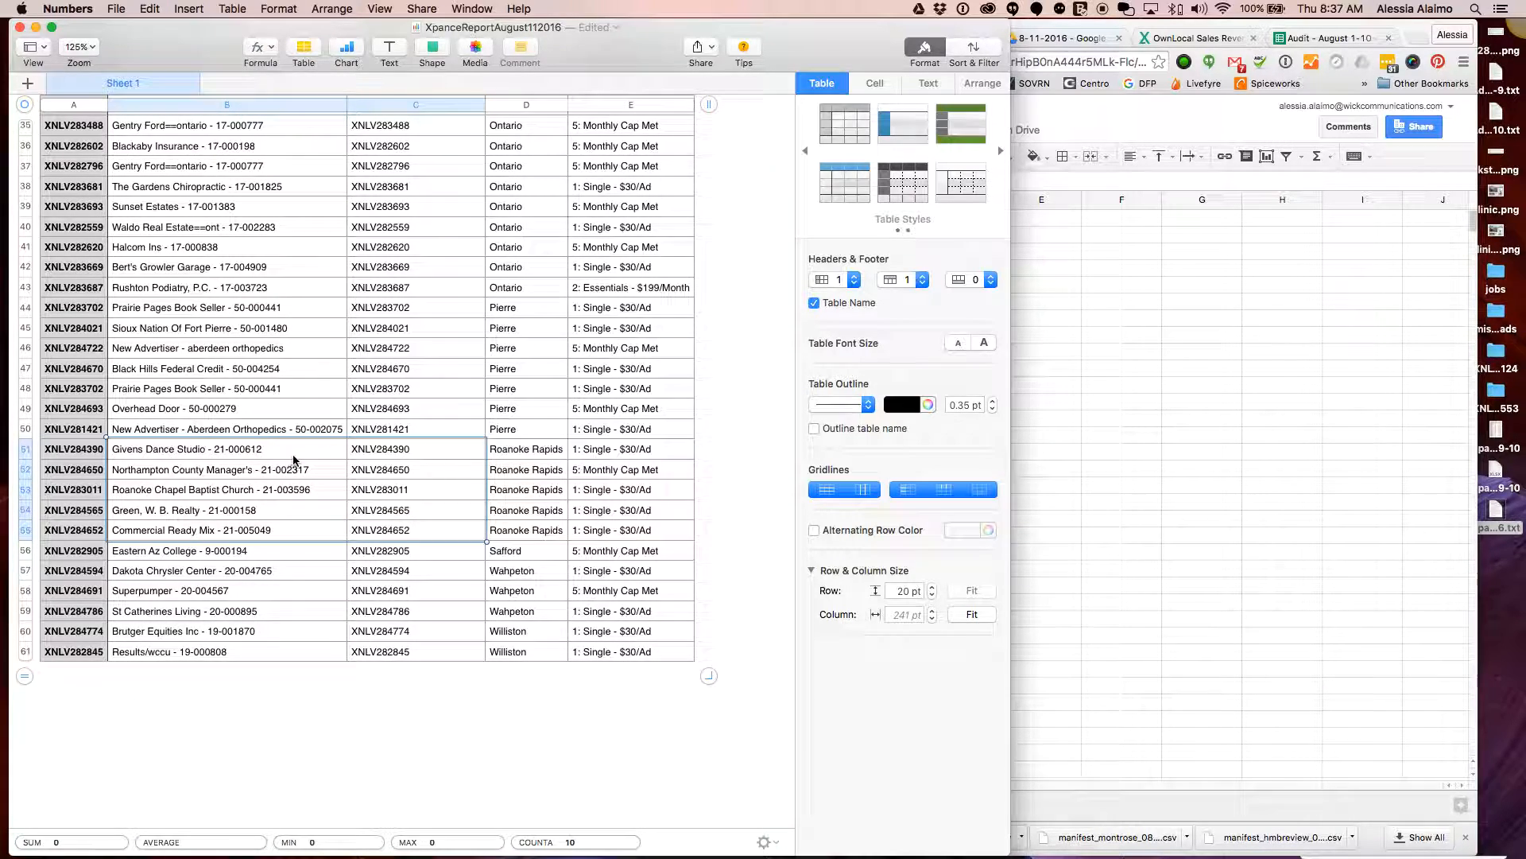
left_click(1244, 489)
left_click(617, 235)
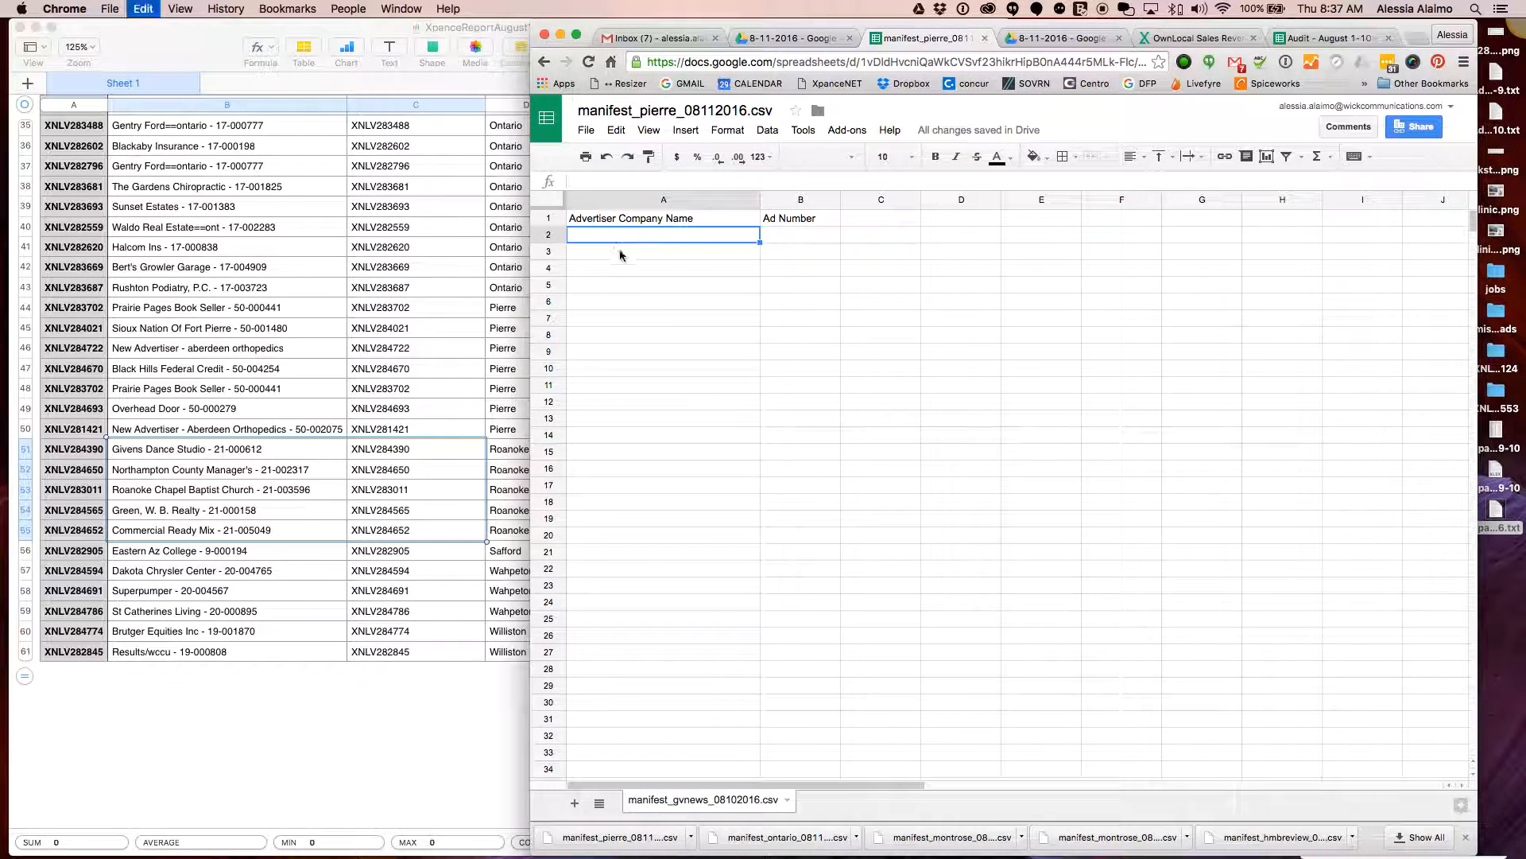
key("super+v")
left_click(1070, 159)
left_click(1174, 218)
left_click(700, 335)
Rename the sheet manifest_rrdailyherald_08112016.csv and download it as CSV
left_click(642, 110)
type("rrdailyheral")
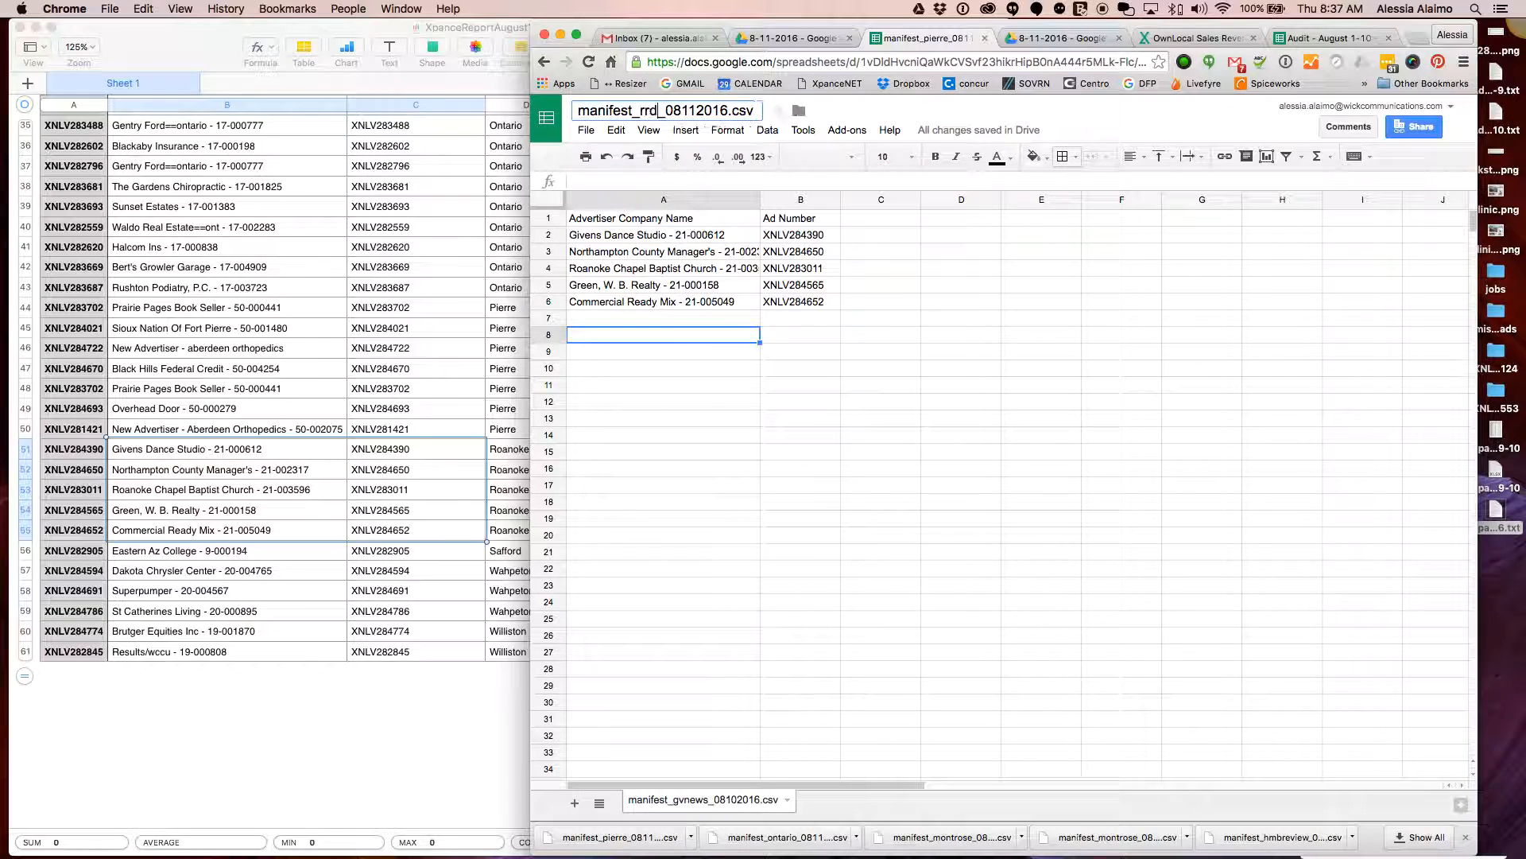
type("d")
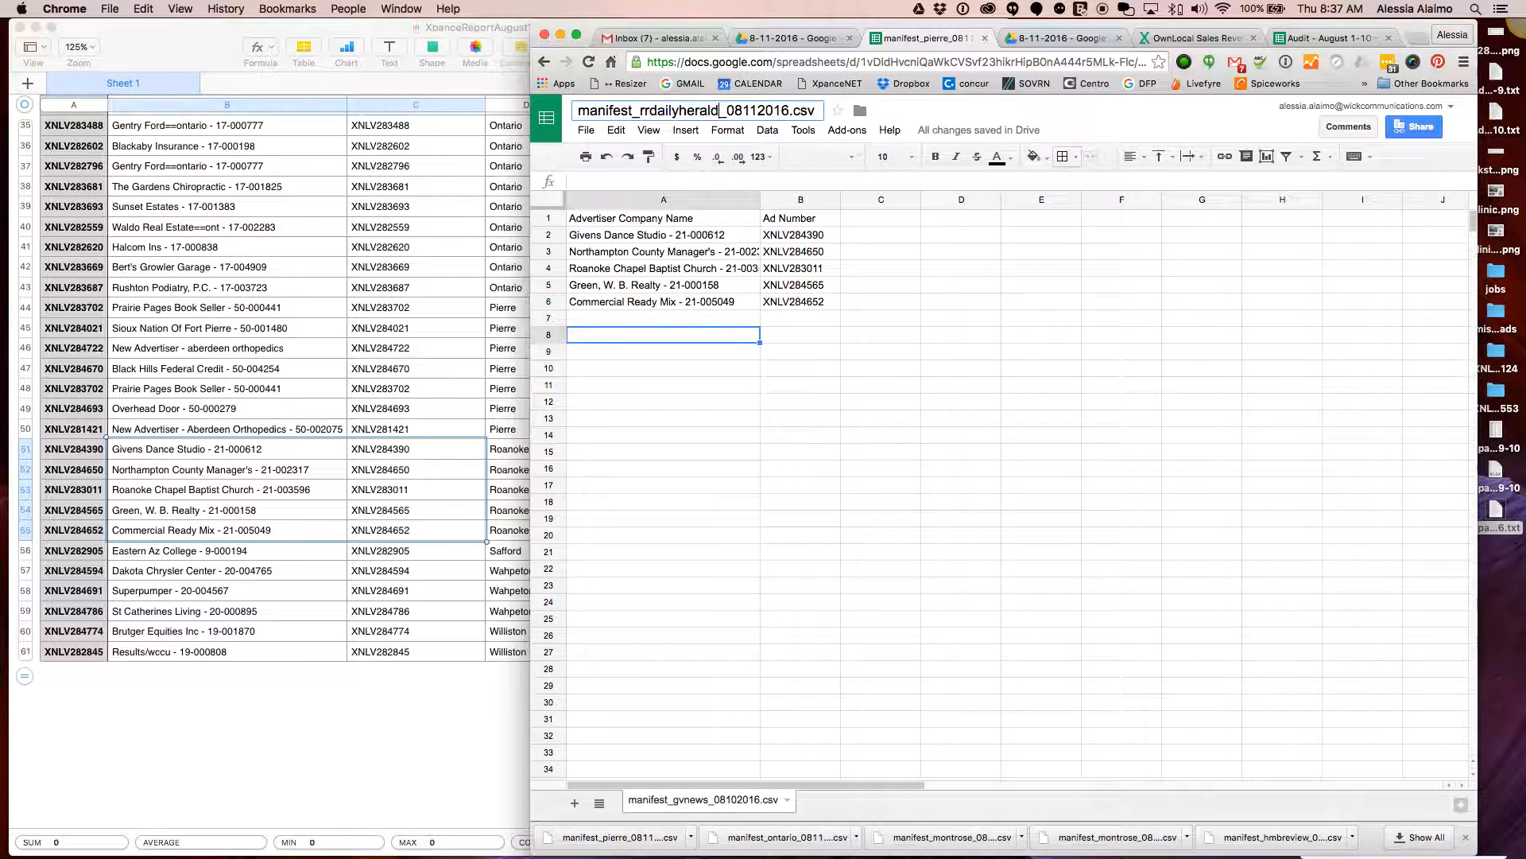
left_click(789, 417)
left_click(586, 132)
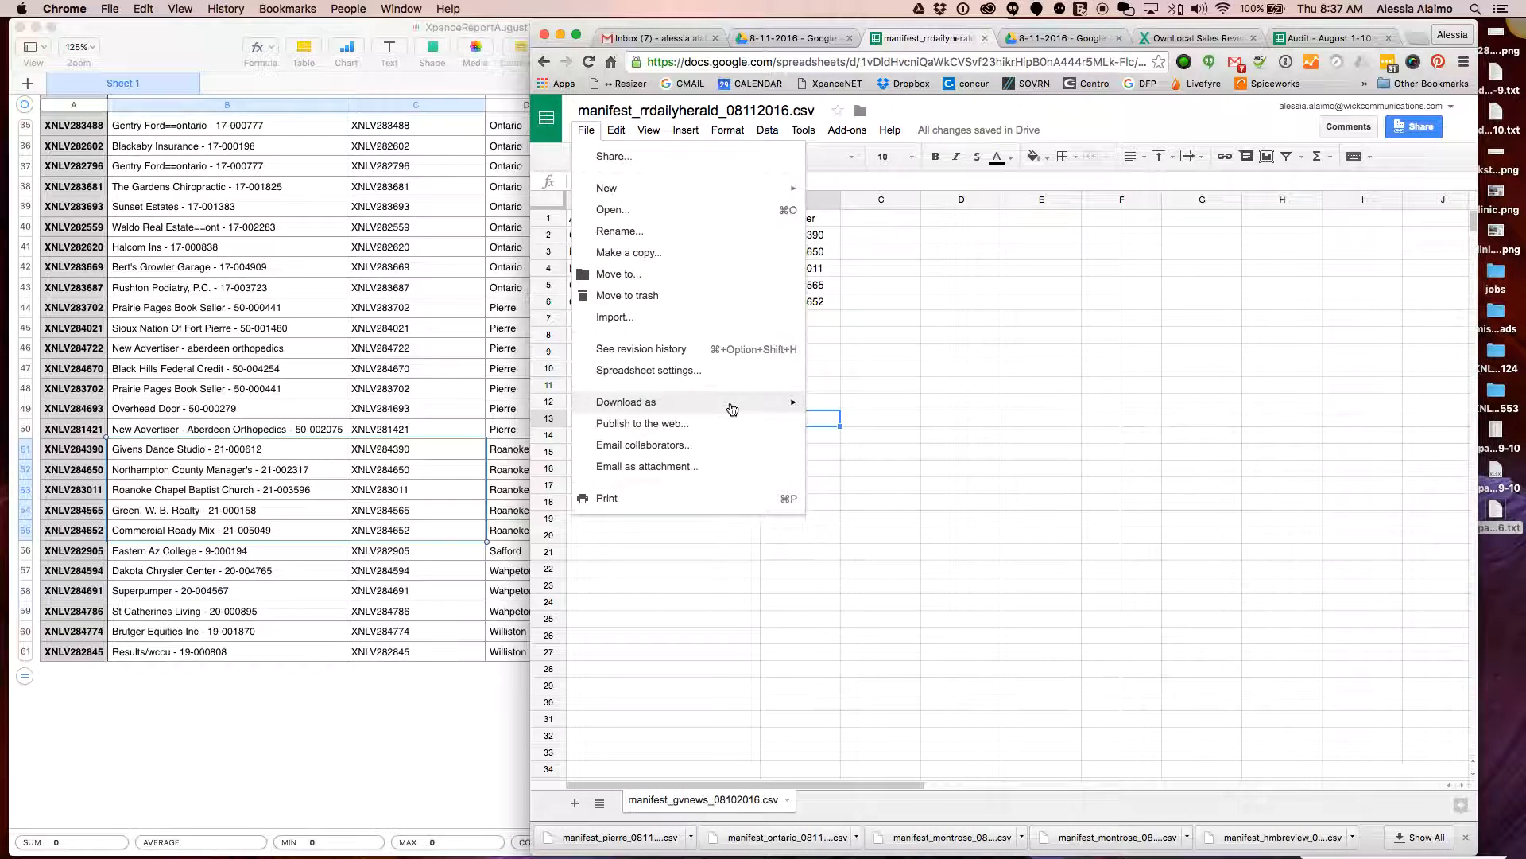
mouse_move(726, 403)
left_click(914, 494)
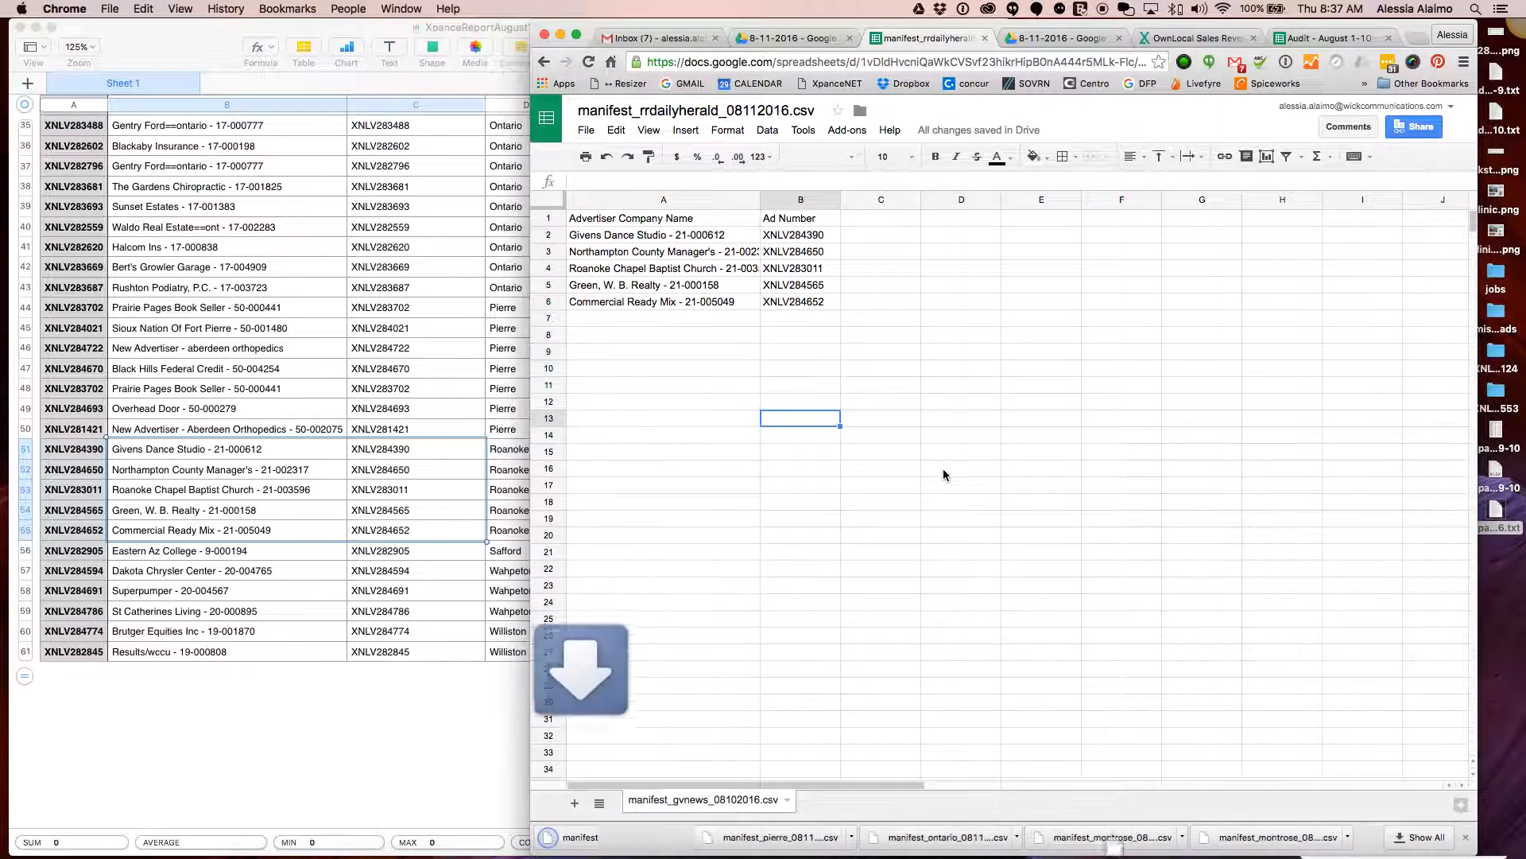
Clear the five pasted rows A2:B6
left_click(795, 302)
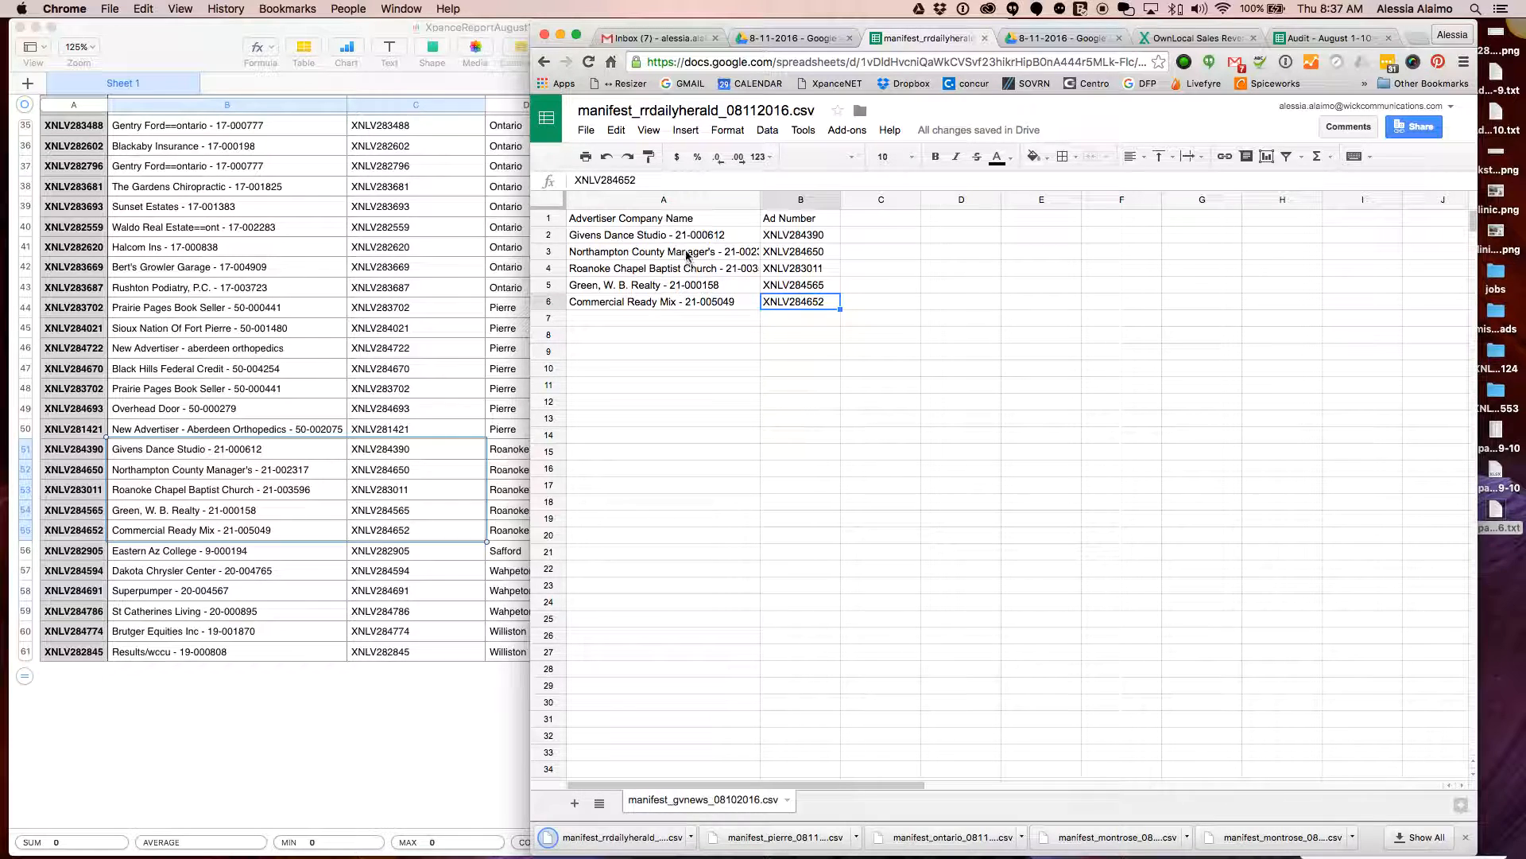
left_click(689, 236, "shift")
key("Delete")
Paste the Eastern Az College name and ad number into A2 and download the sheet as CSV
left_click(238, 579)
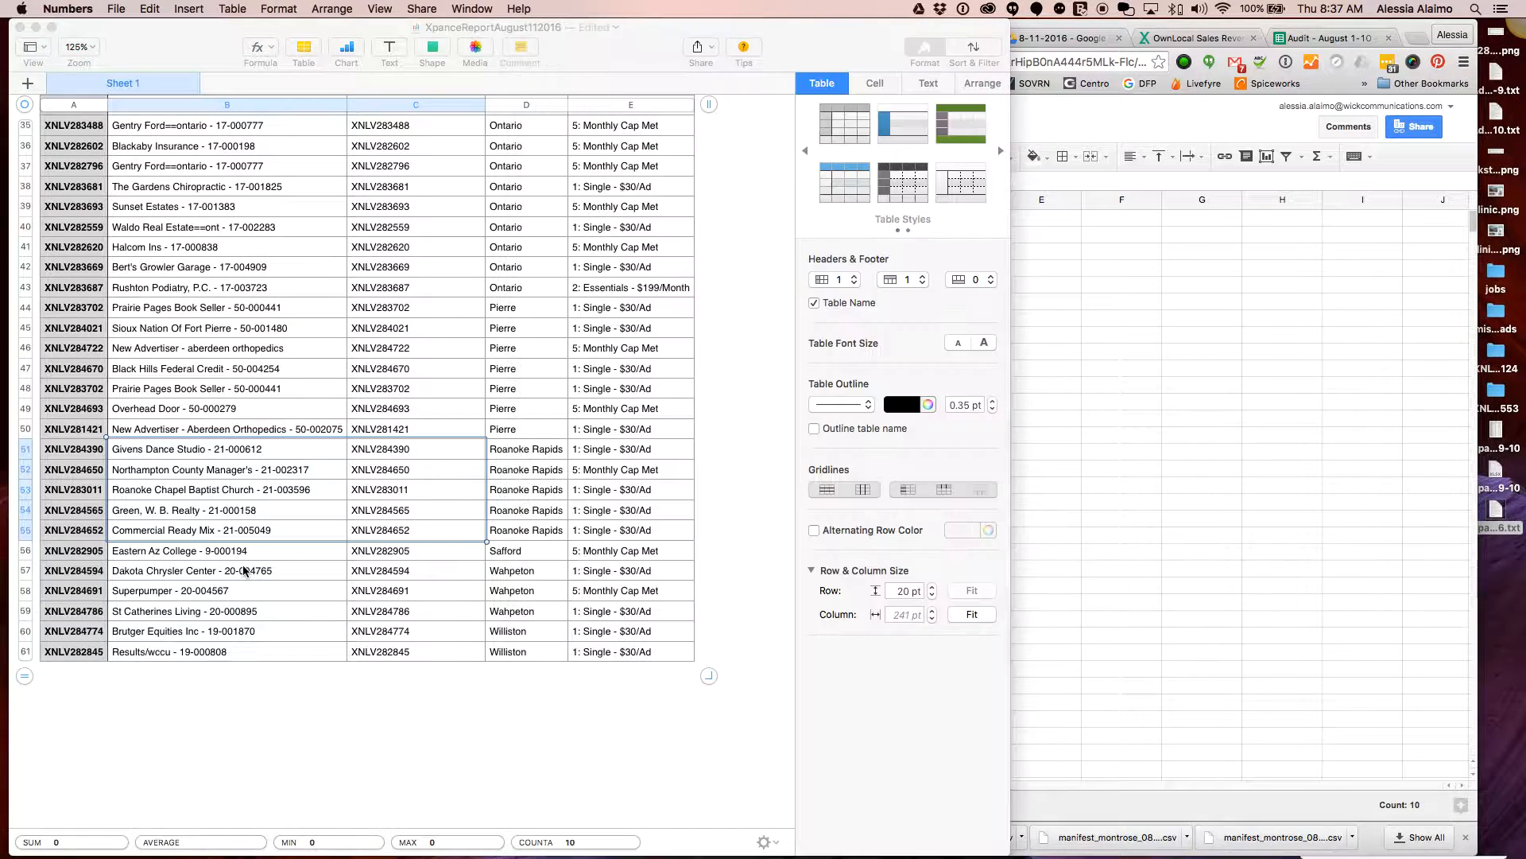
left_click(262, 553)
left_click(438, 558, "shift")
key("super+c")
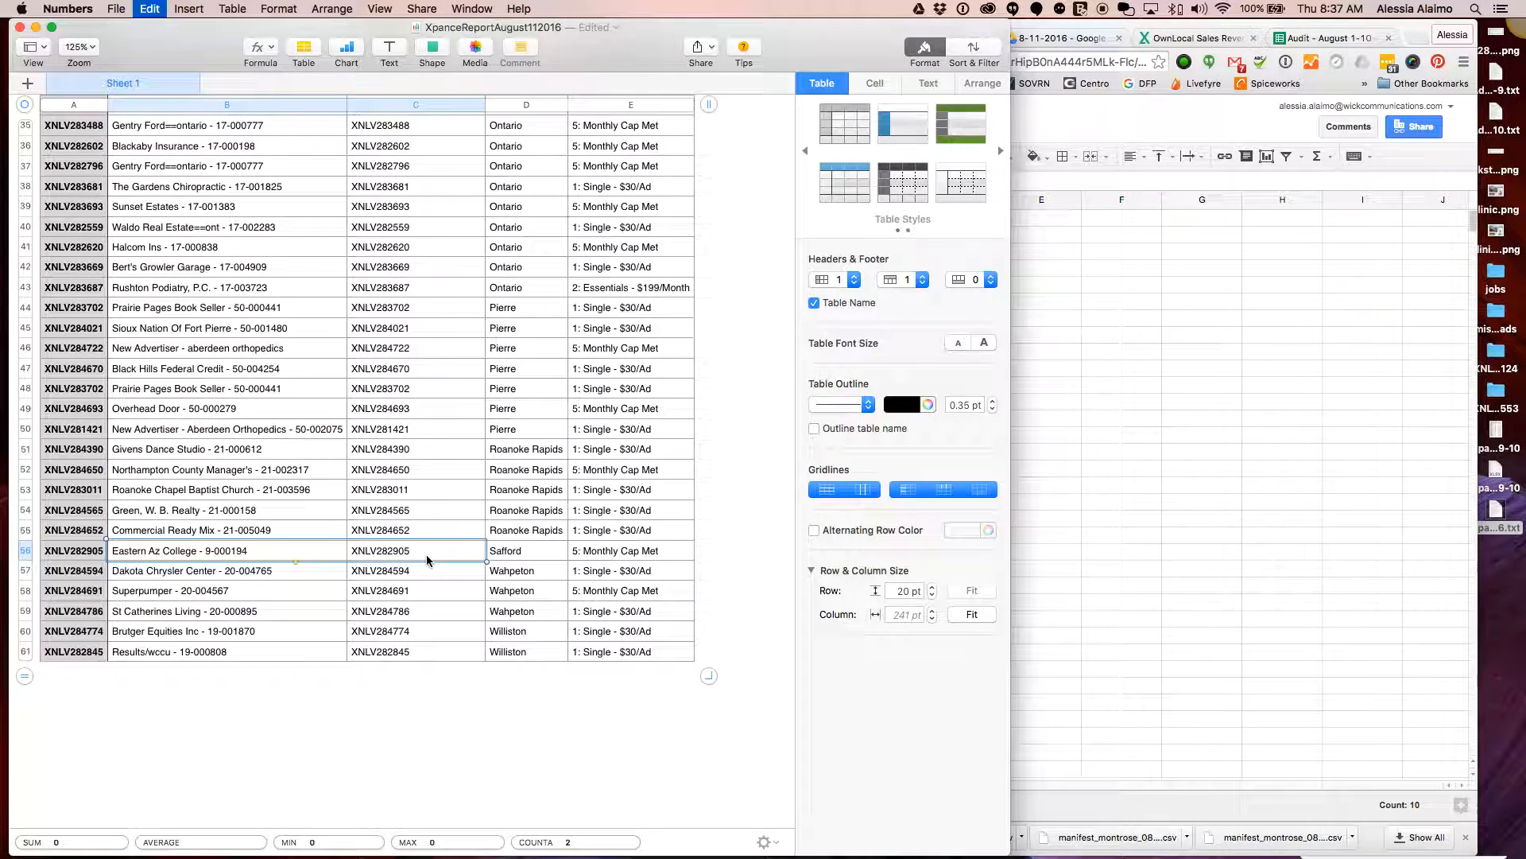
left_click(1226, 573)
left_click(657, 238)
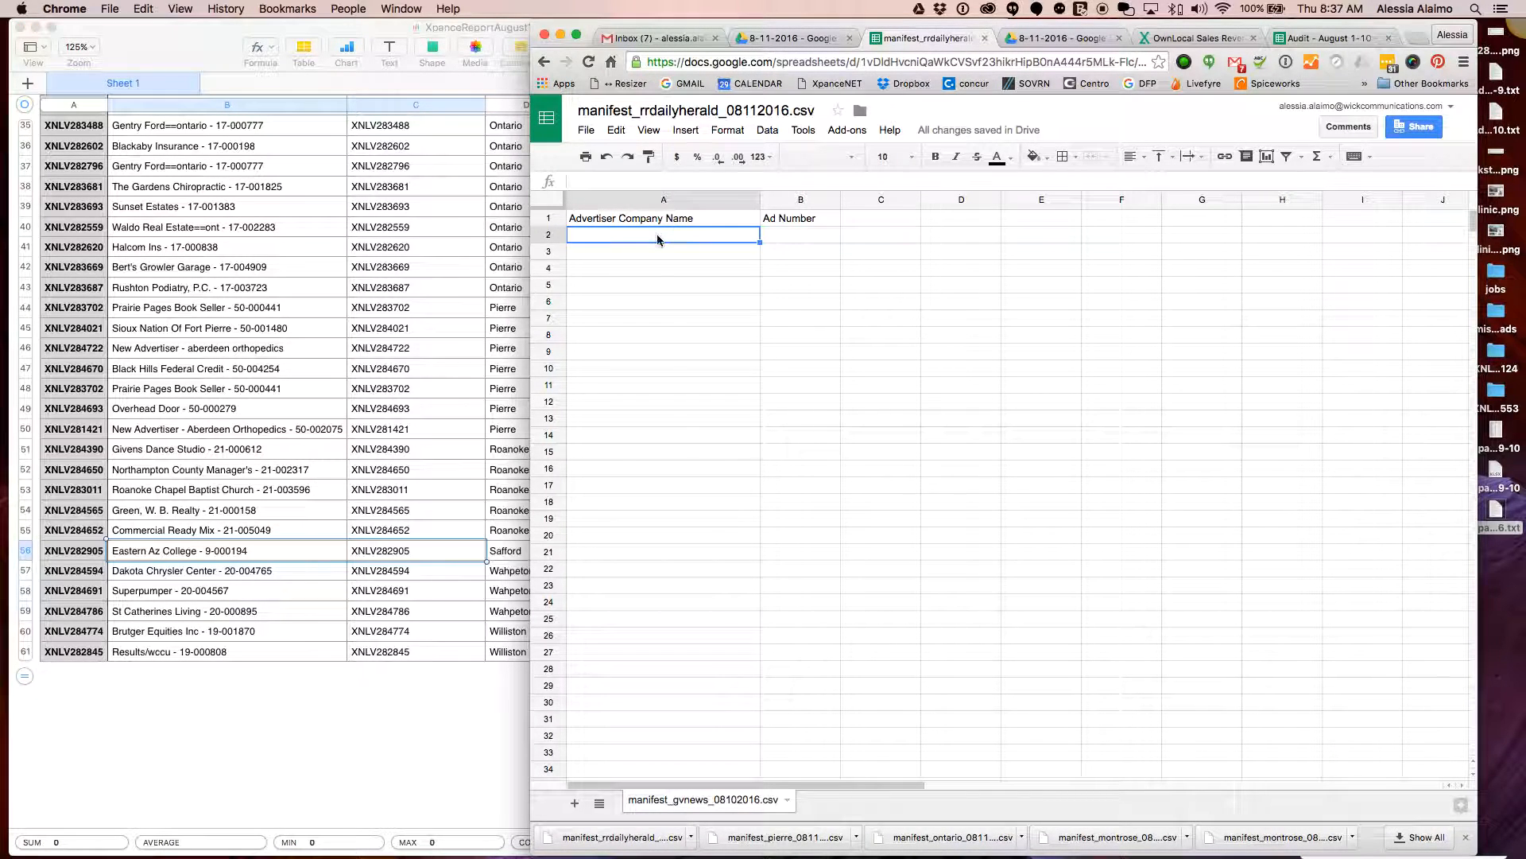
key("super+v")
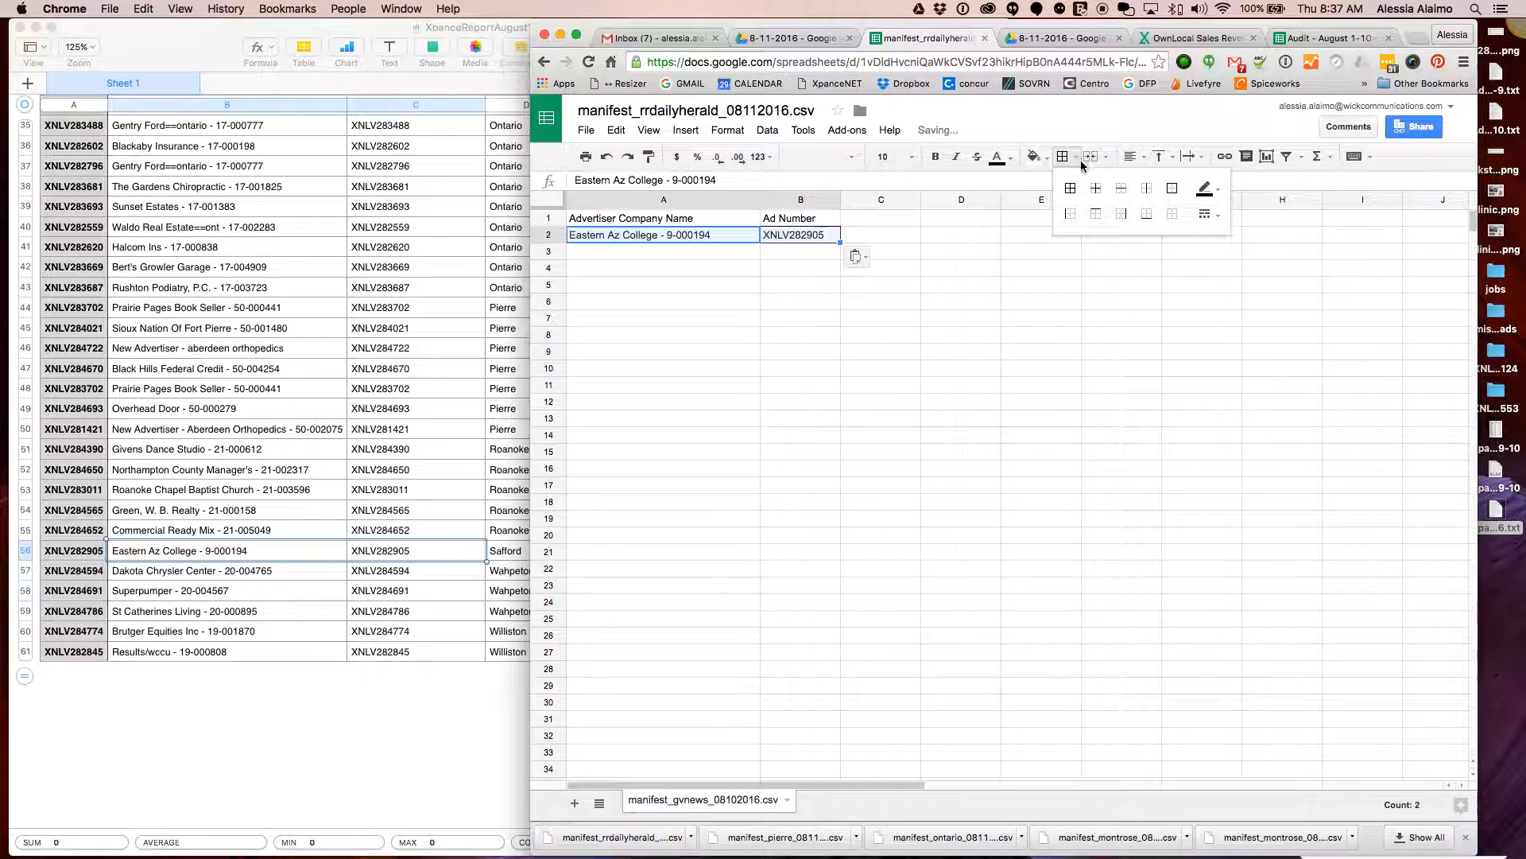
left_click(746, 291)
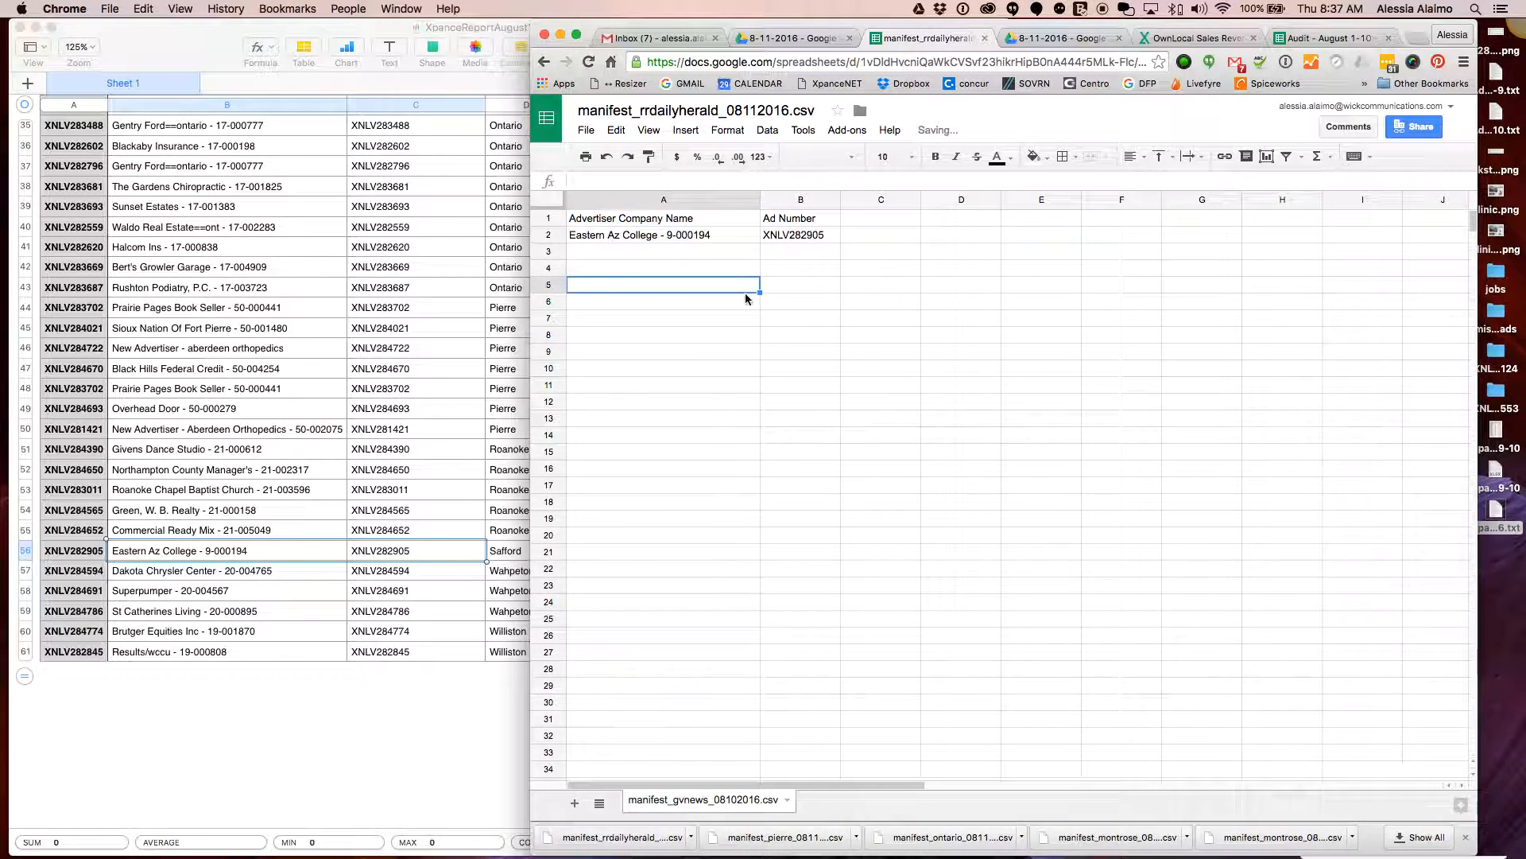
left_click(593, 133)
mouse_move(682, 407)
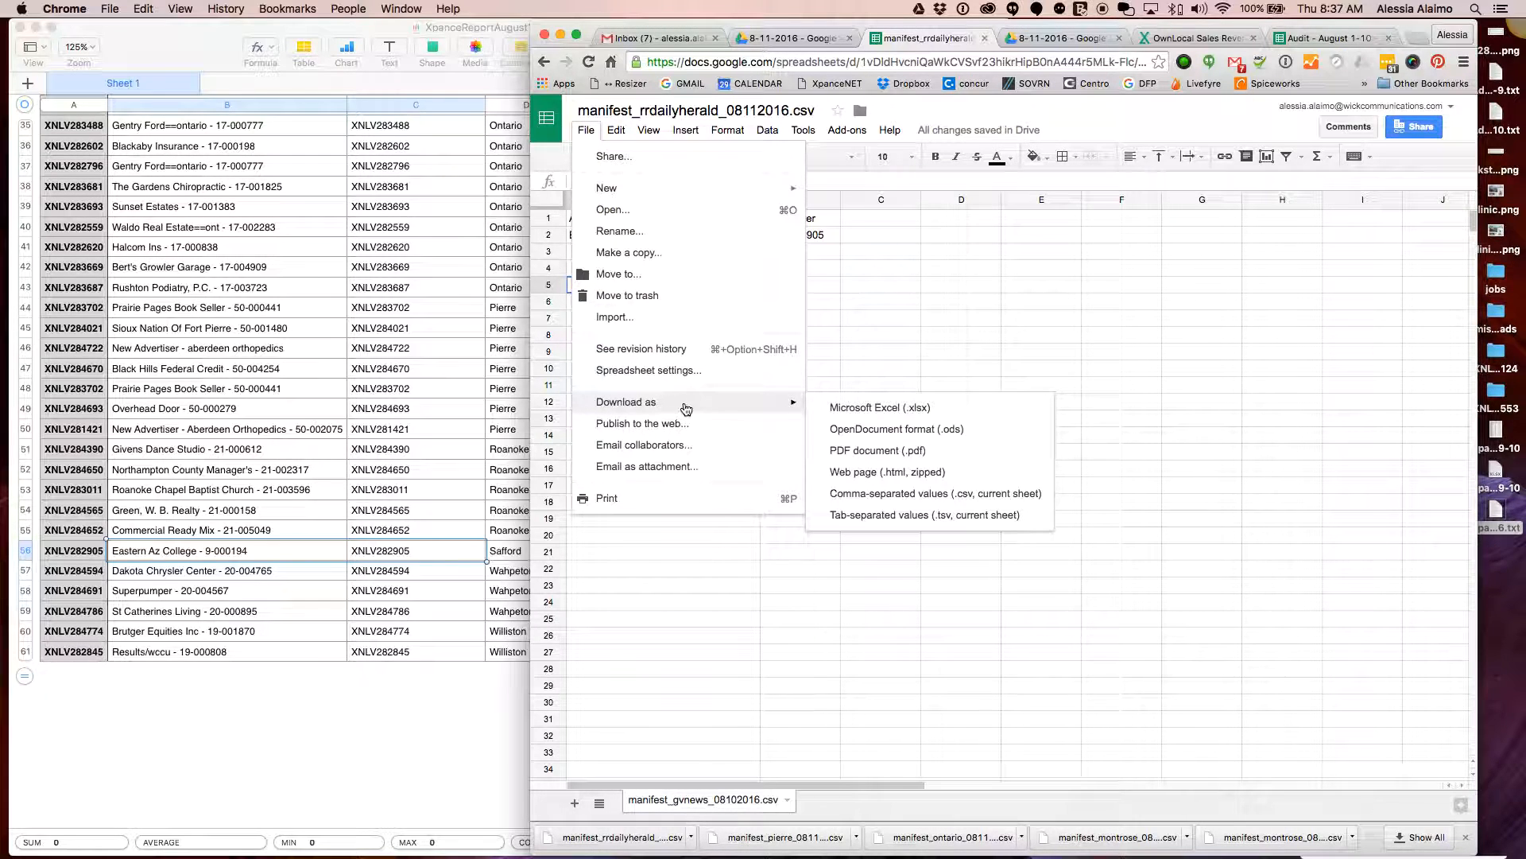
left_click(897, 494)
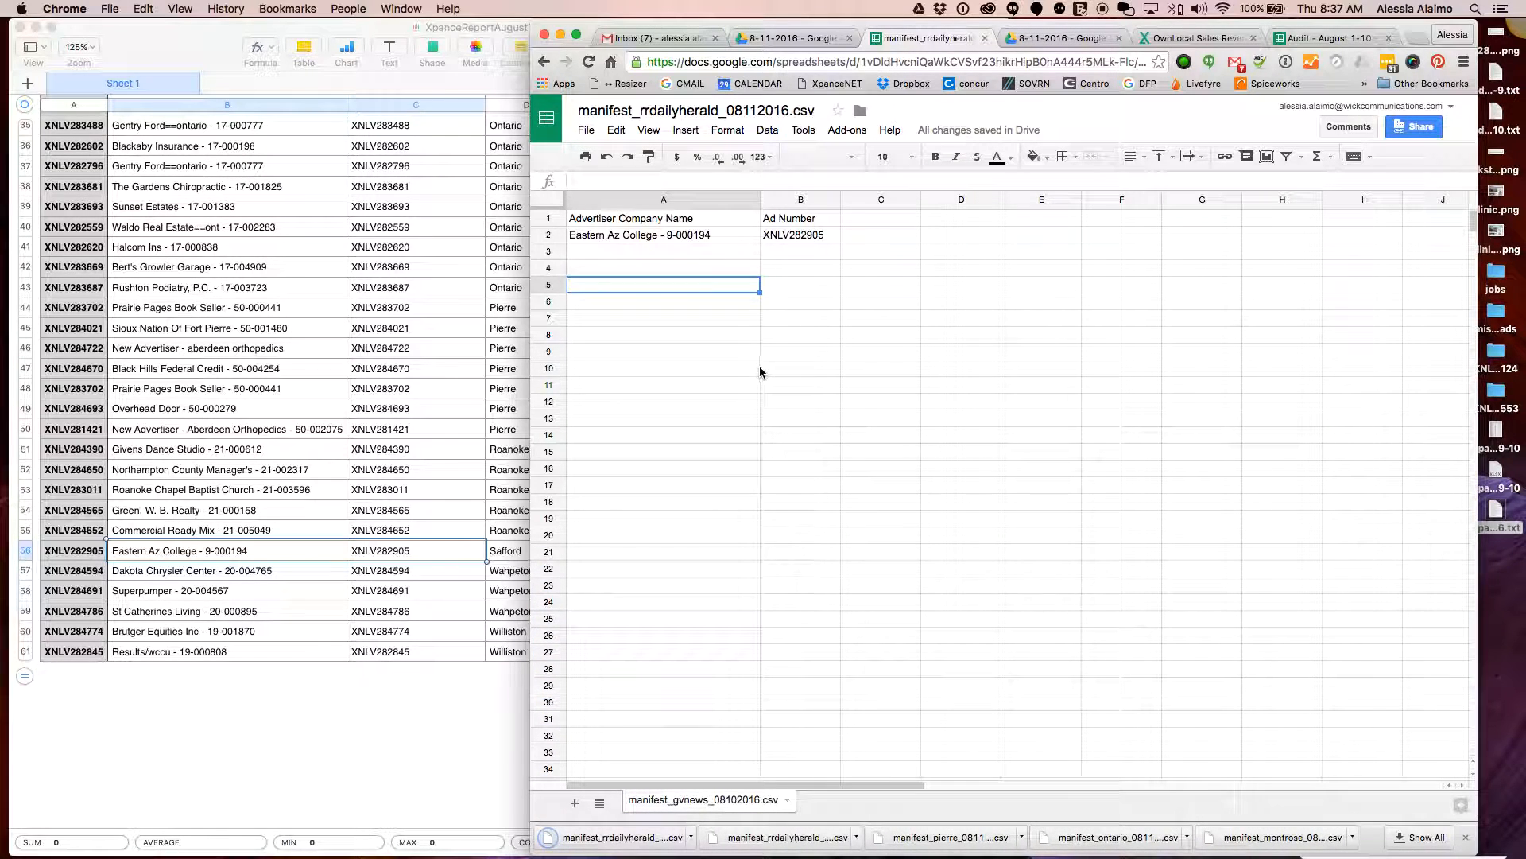
Clear the Eastern Az College row and paste the five Roanoke Rapids rows back
left_click(768, 234)
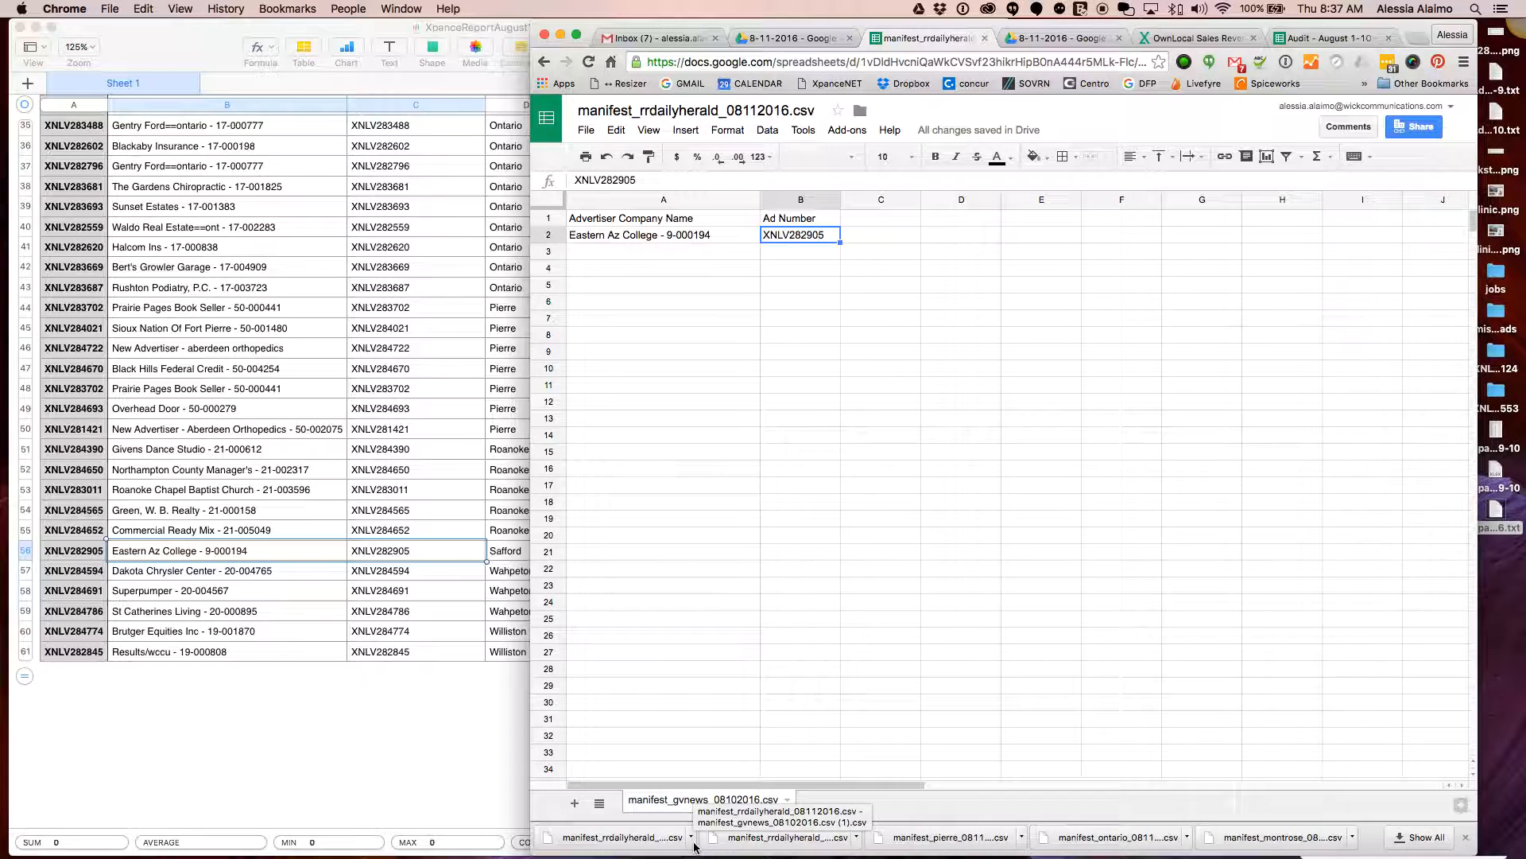
left_click(690, 302)
key("super+z")
key("super+z")
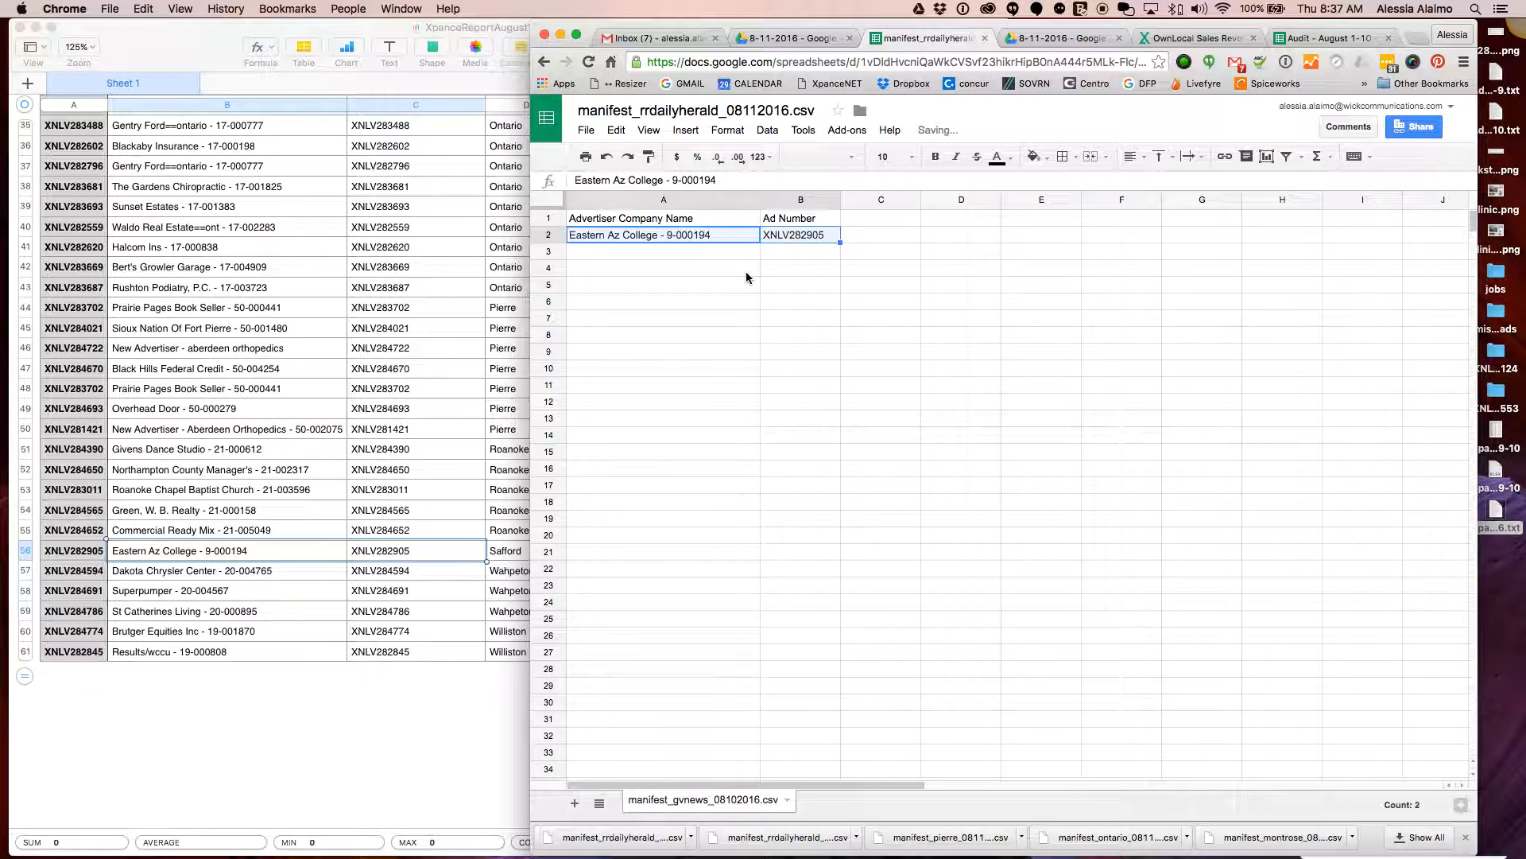
key("super+v")
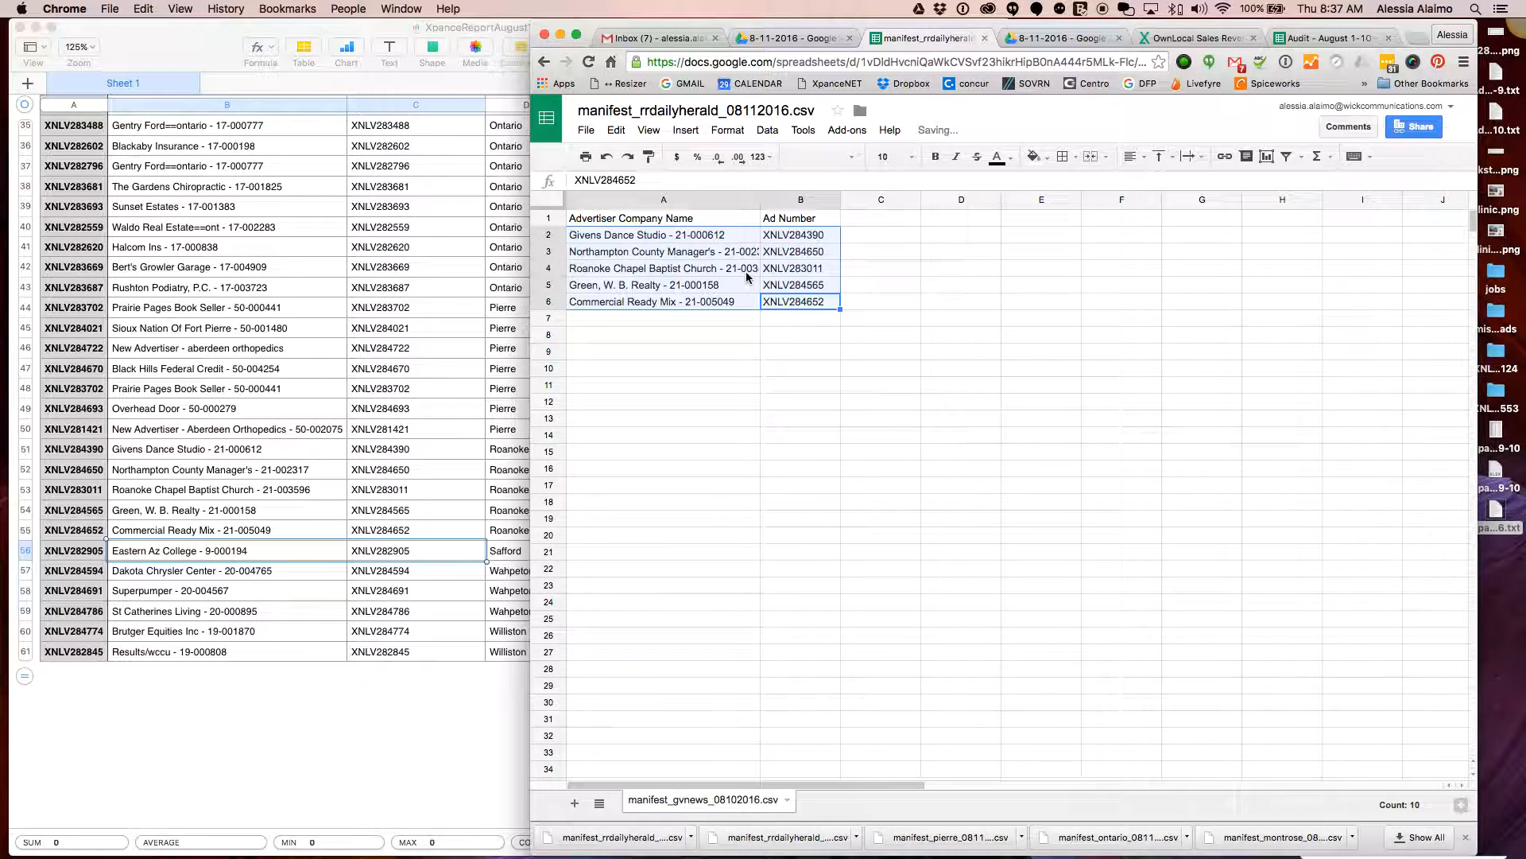
left_click(585, 130)
left_click(1042, 485)
mouse_move(314, 855)
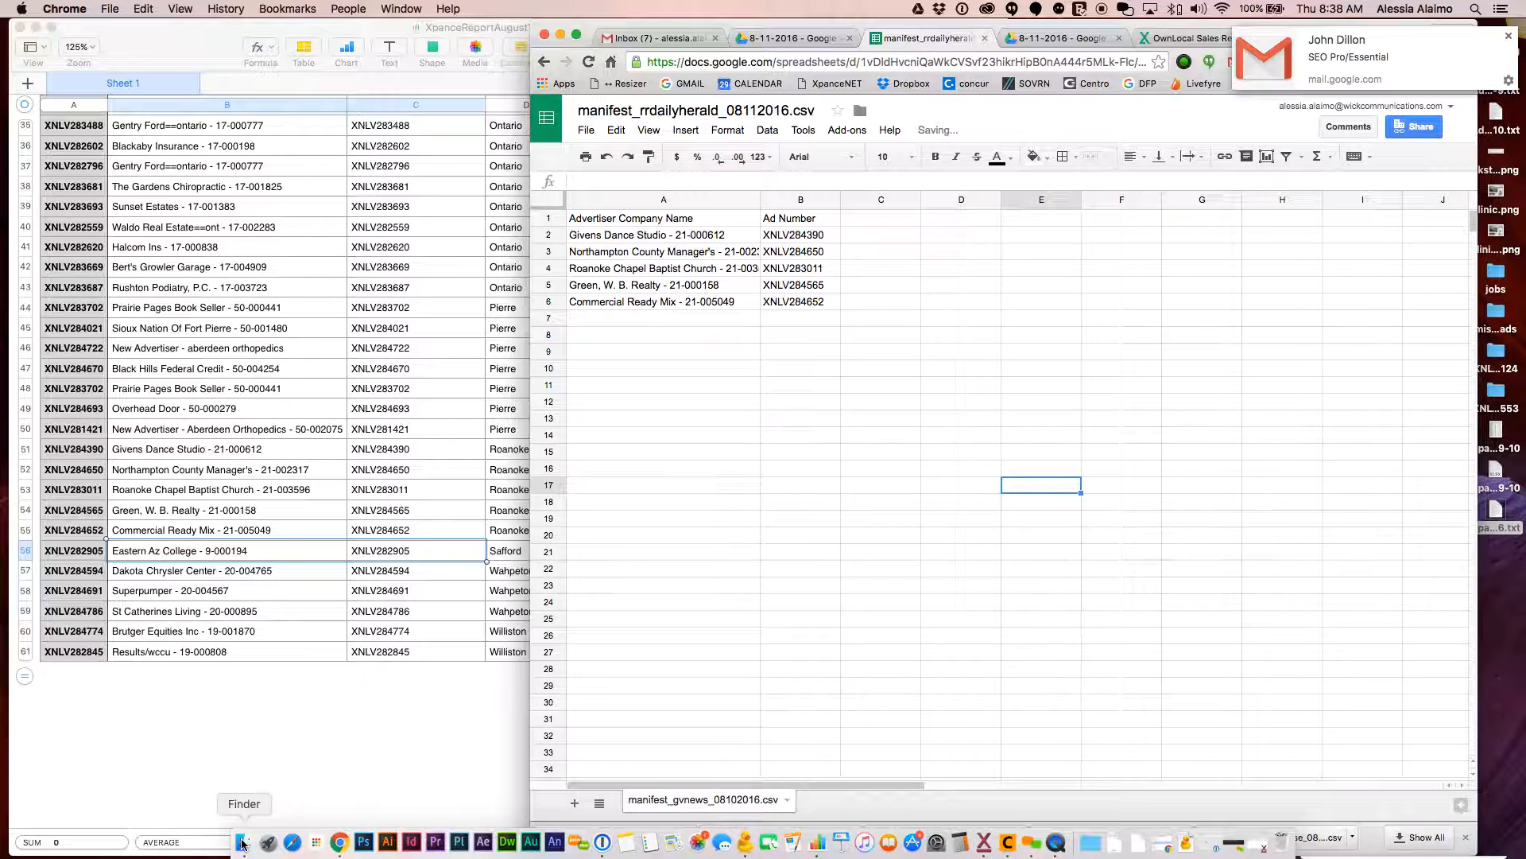
Drag the two manifest_rrdailyherald CSVs from Downloads into the Trash
left_click(244, 841)
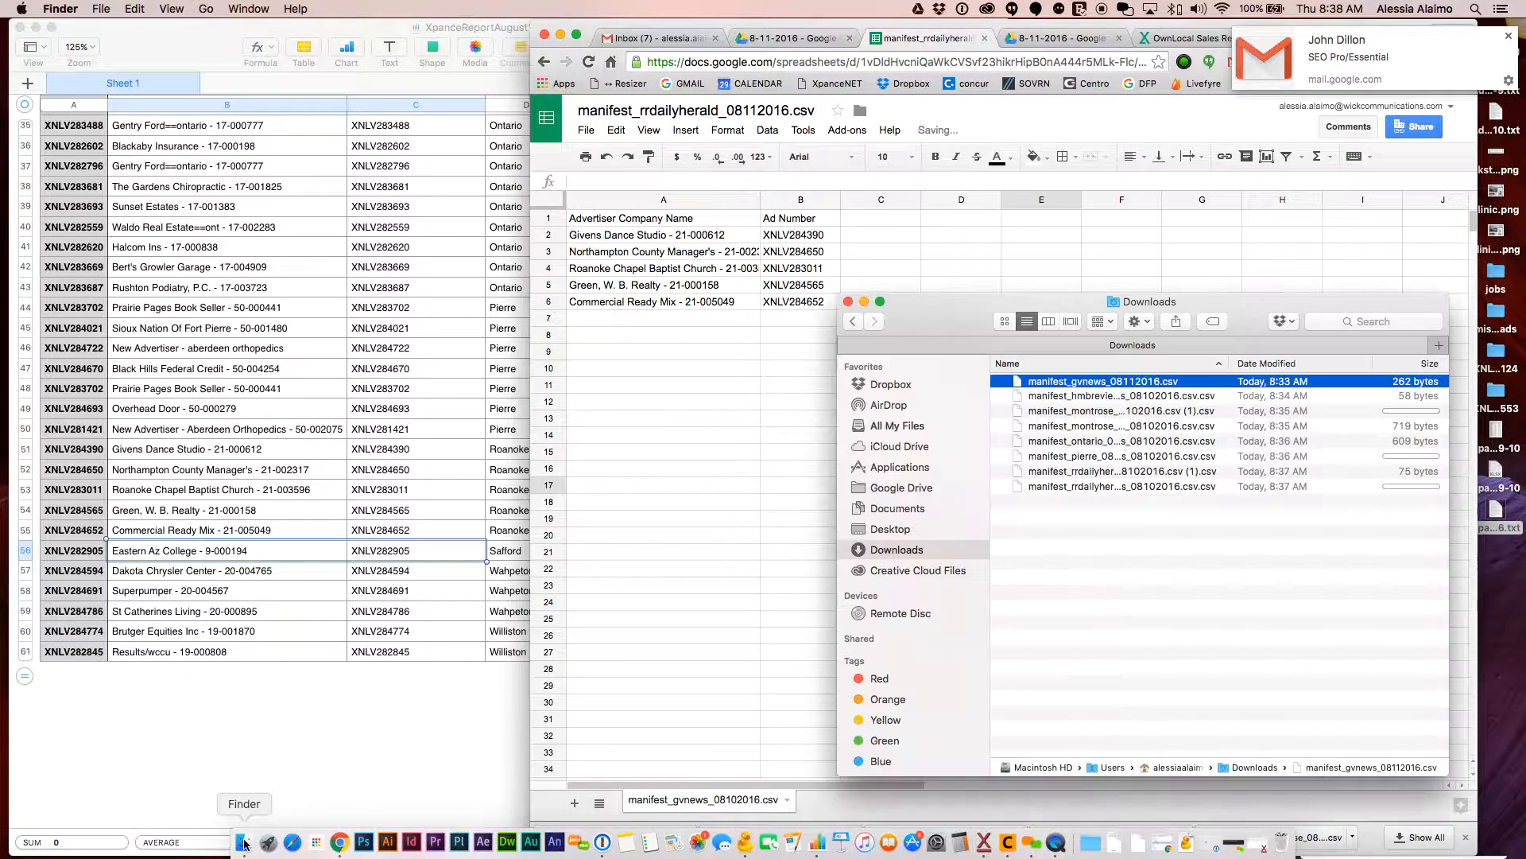
left_click(1113, 471)
left_click(1125, 487, "shift")
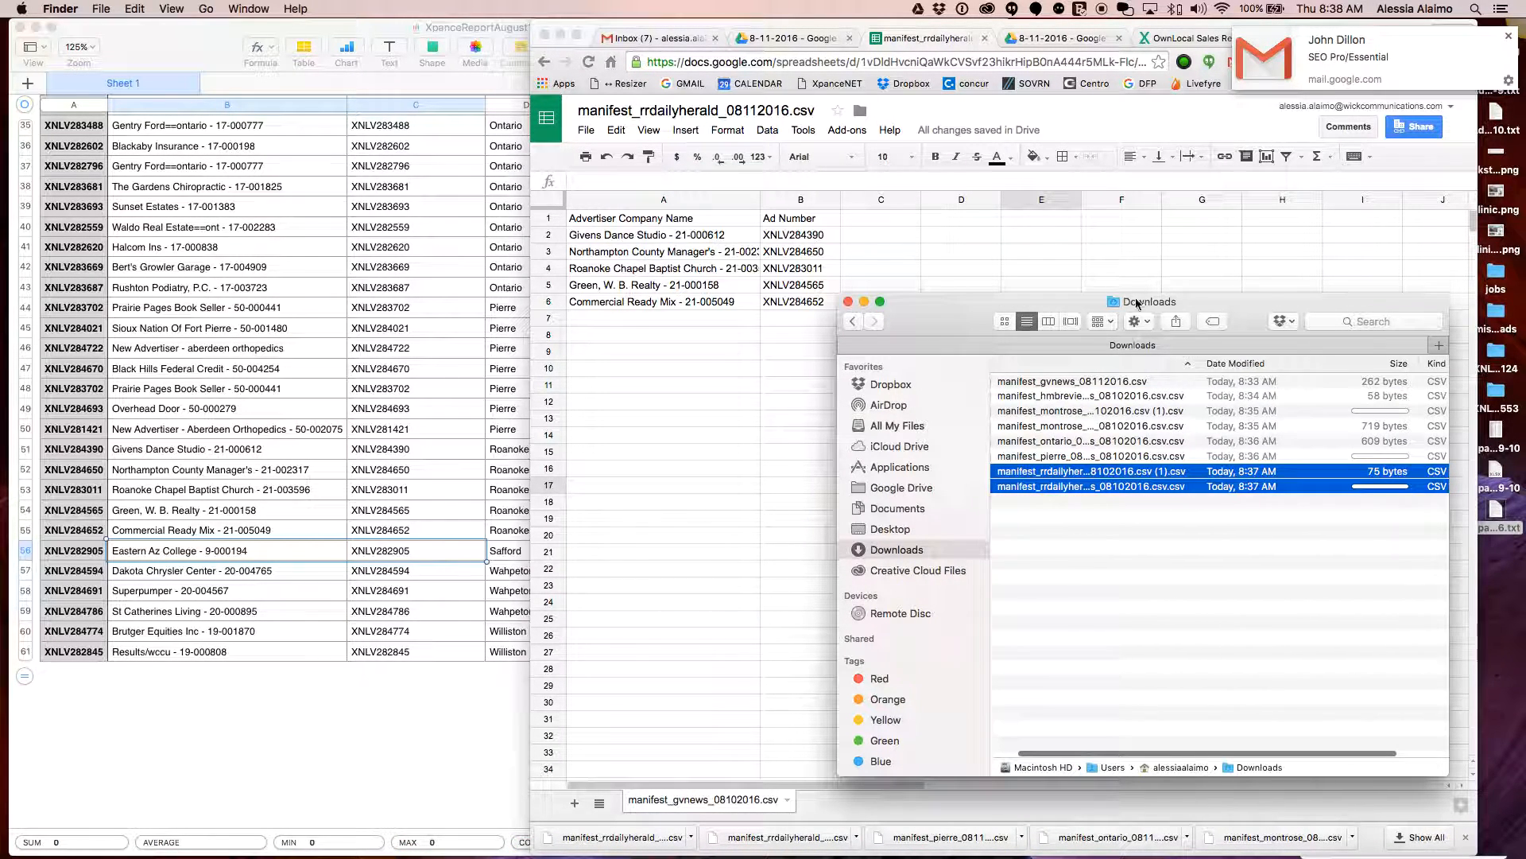
right_click(1201, 489)
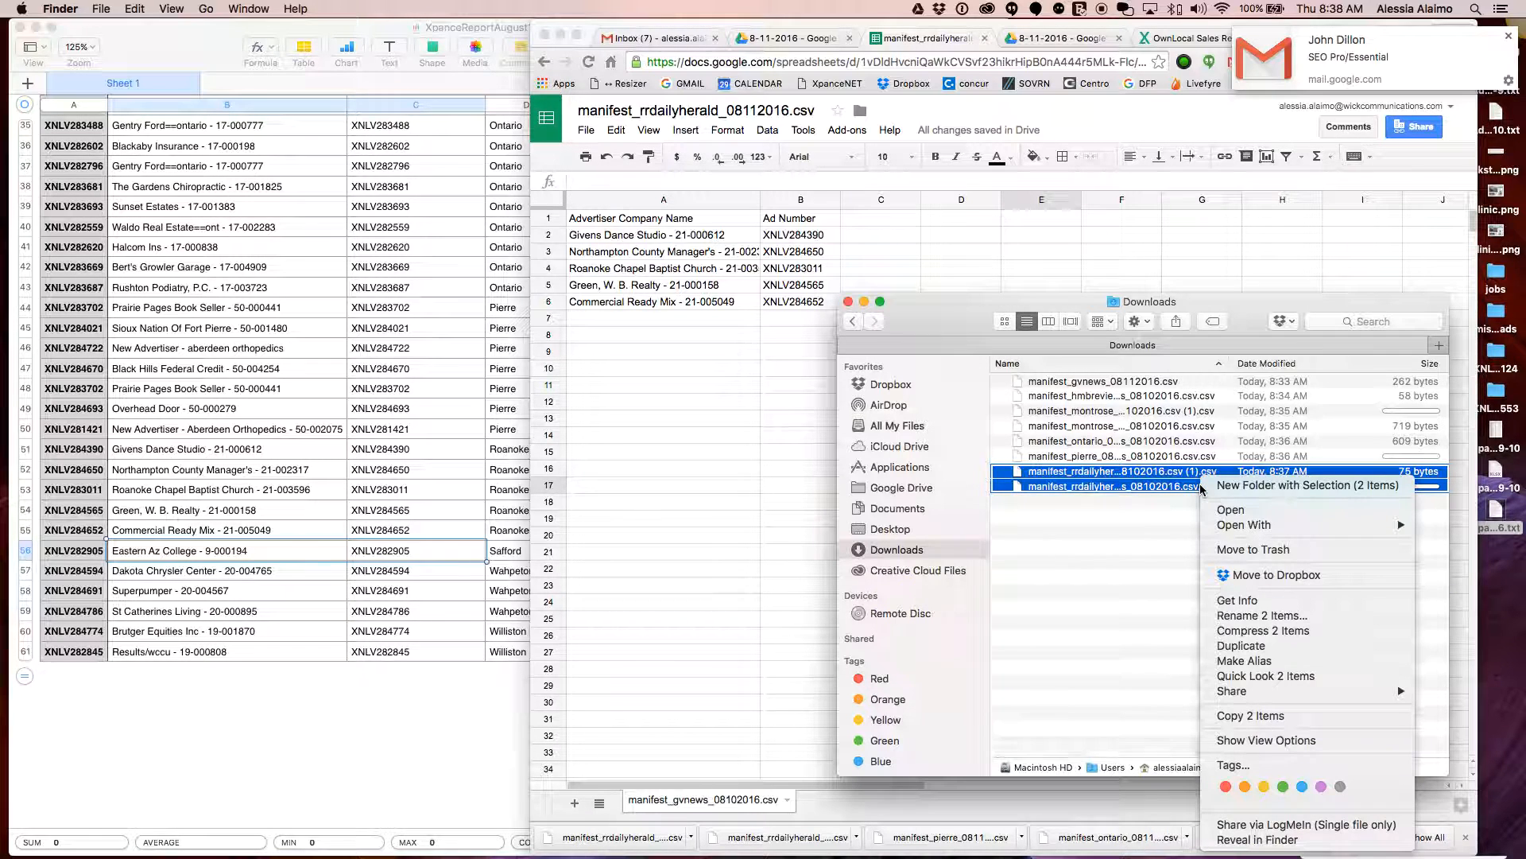
left_click(1097, 556)
left_click_drag(1105, 481, 1256, 849)
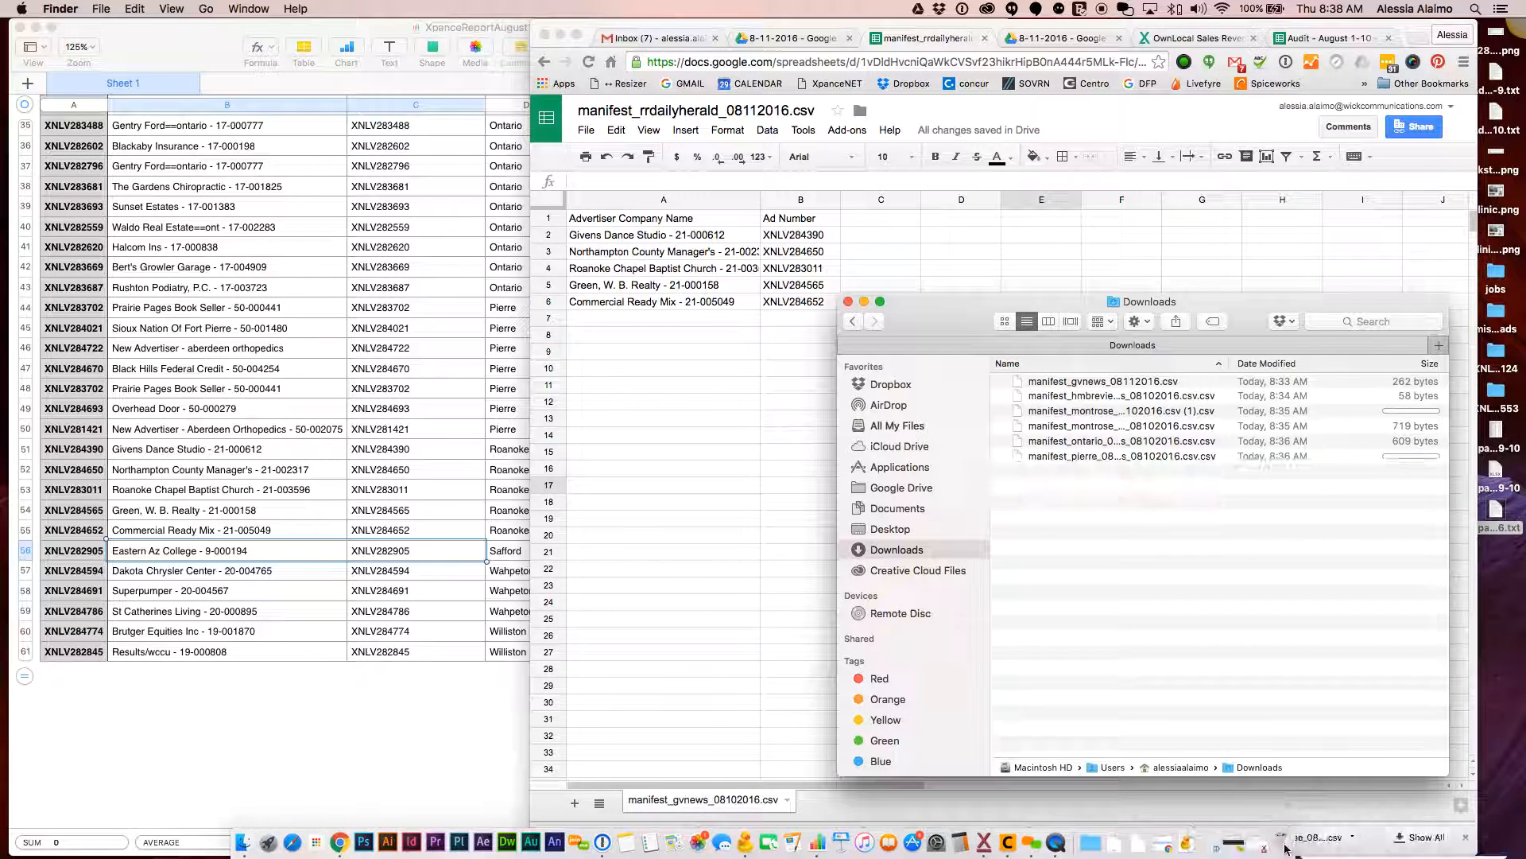
left_click(778, 433)
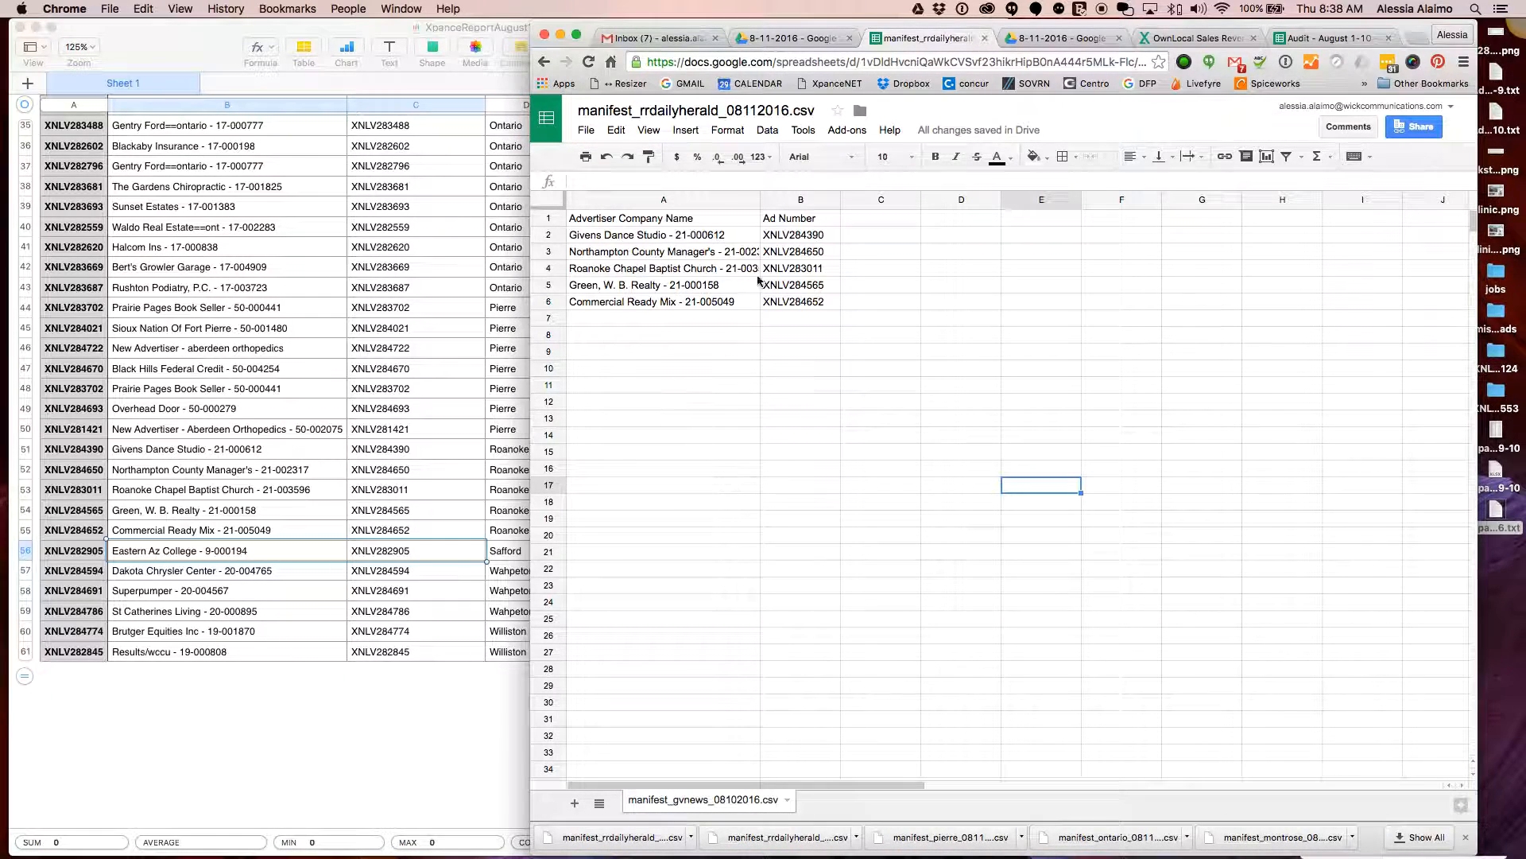
Download the Roanoke Rapids manifest sheet as CSV again
left_click(586, 131)
mouse_move(728, 404)
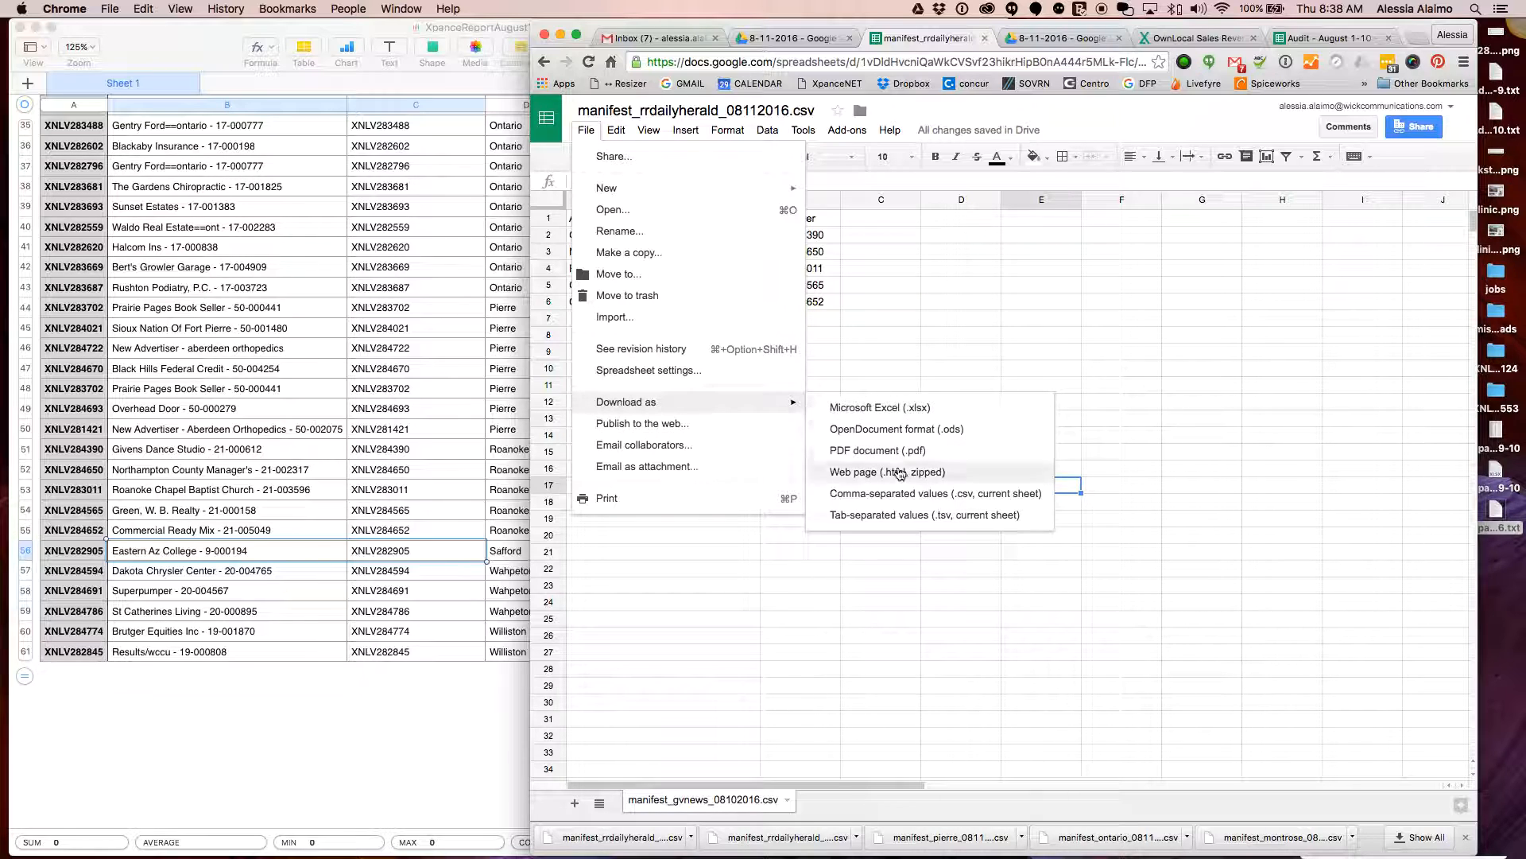
left_click(930, 494)
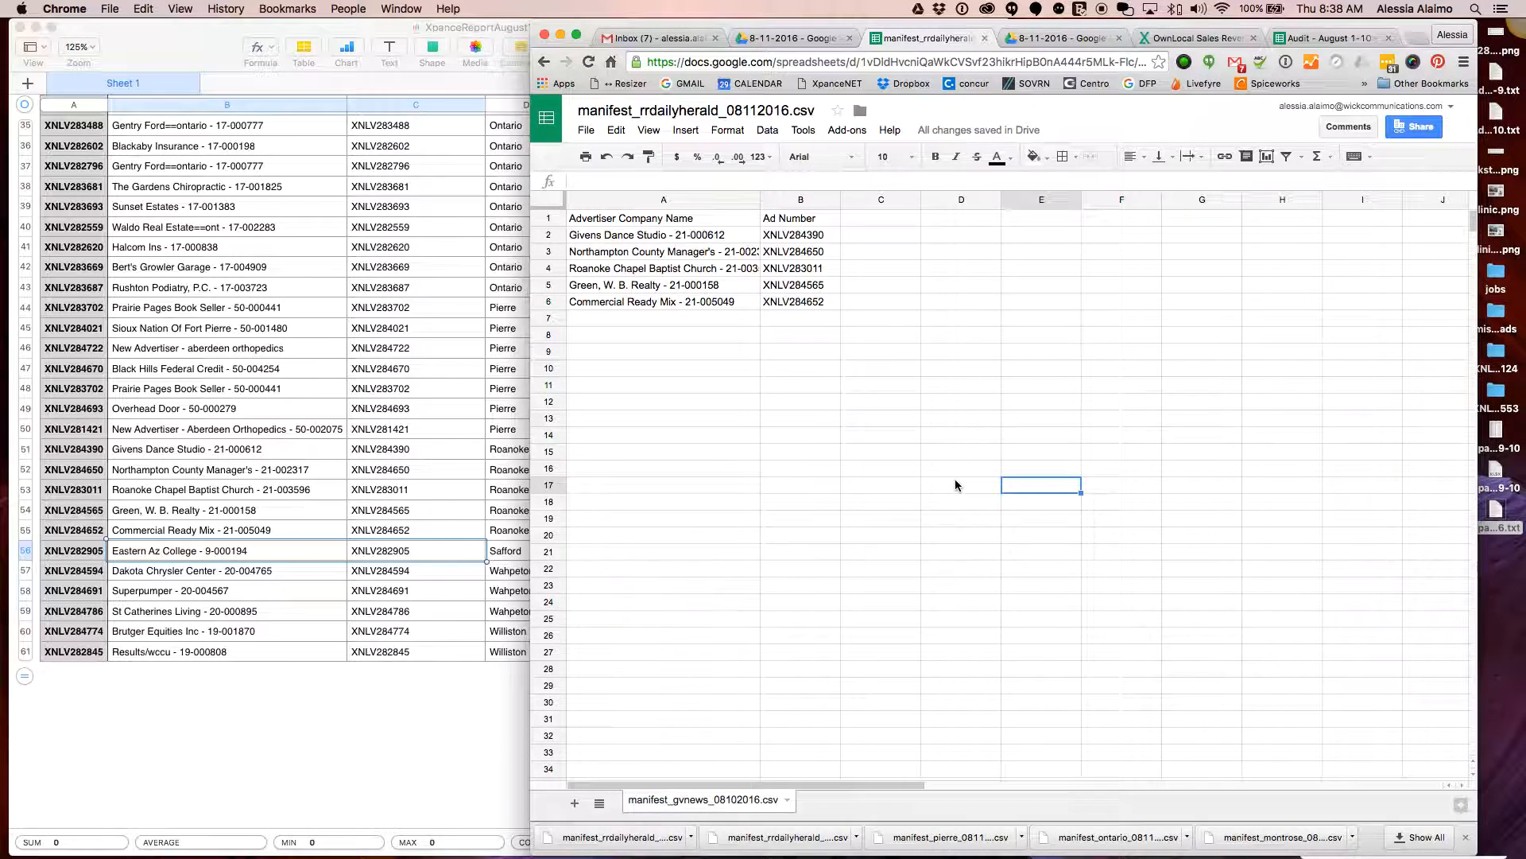
Replace the Roanoke Rapids rows with the Eastern Az College row and give its two cells borders
left_click(795, 302)
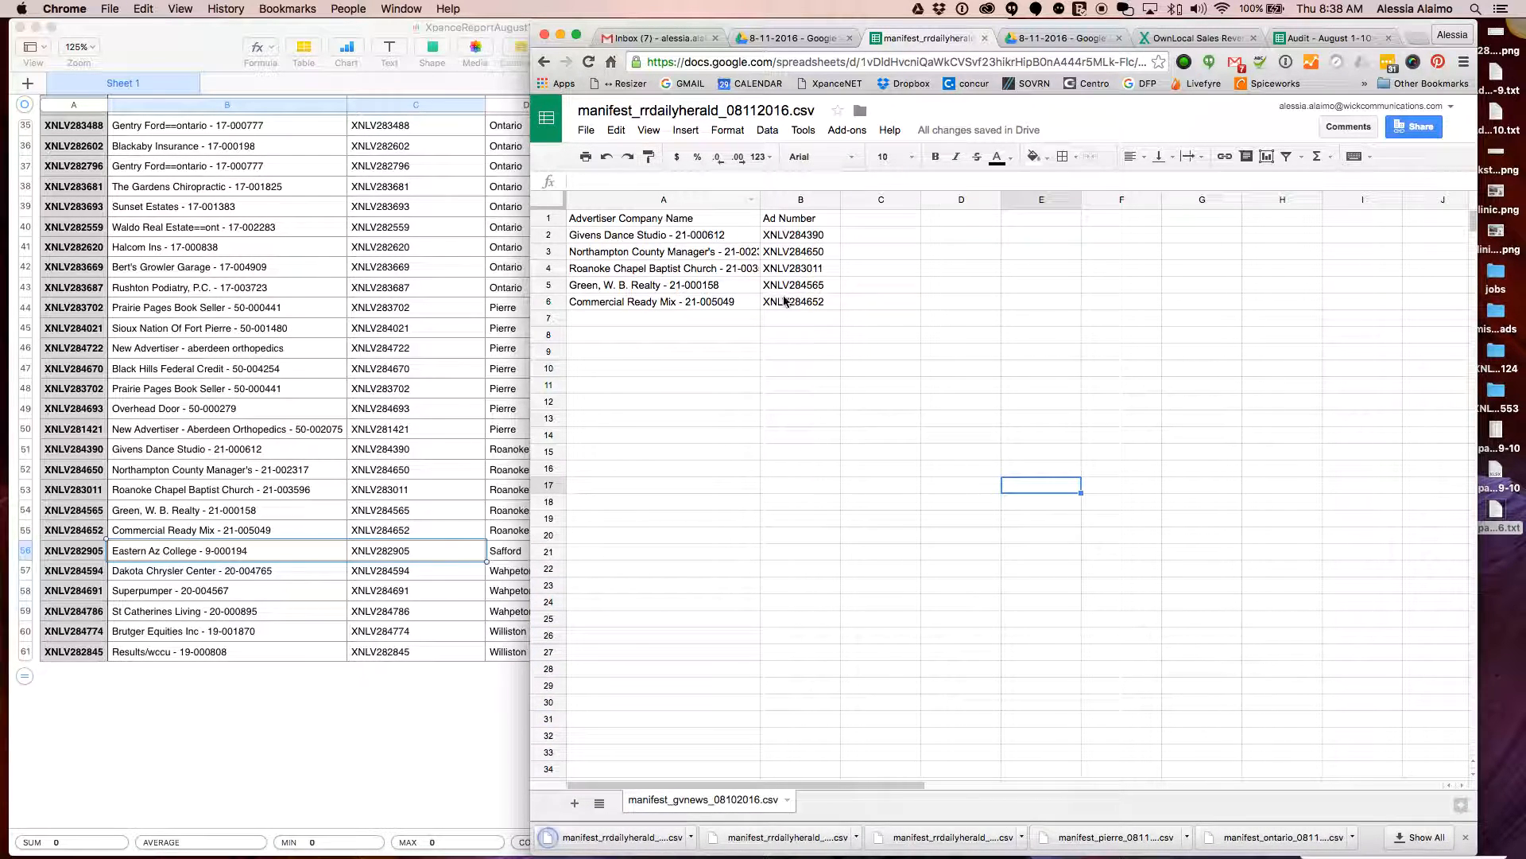
left_click(715, 242, "shift")
key("Delete")
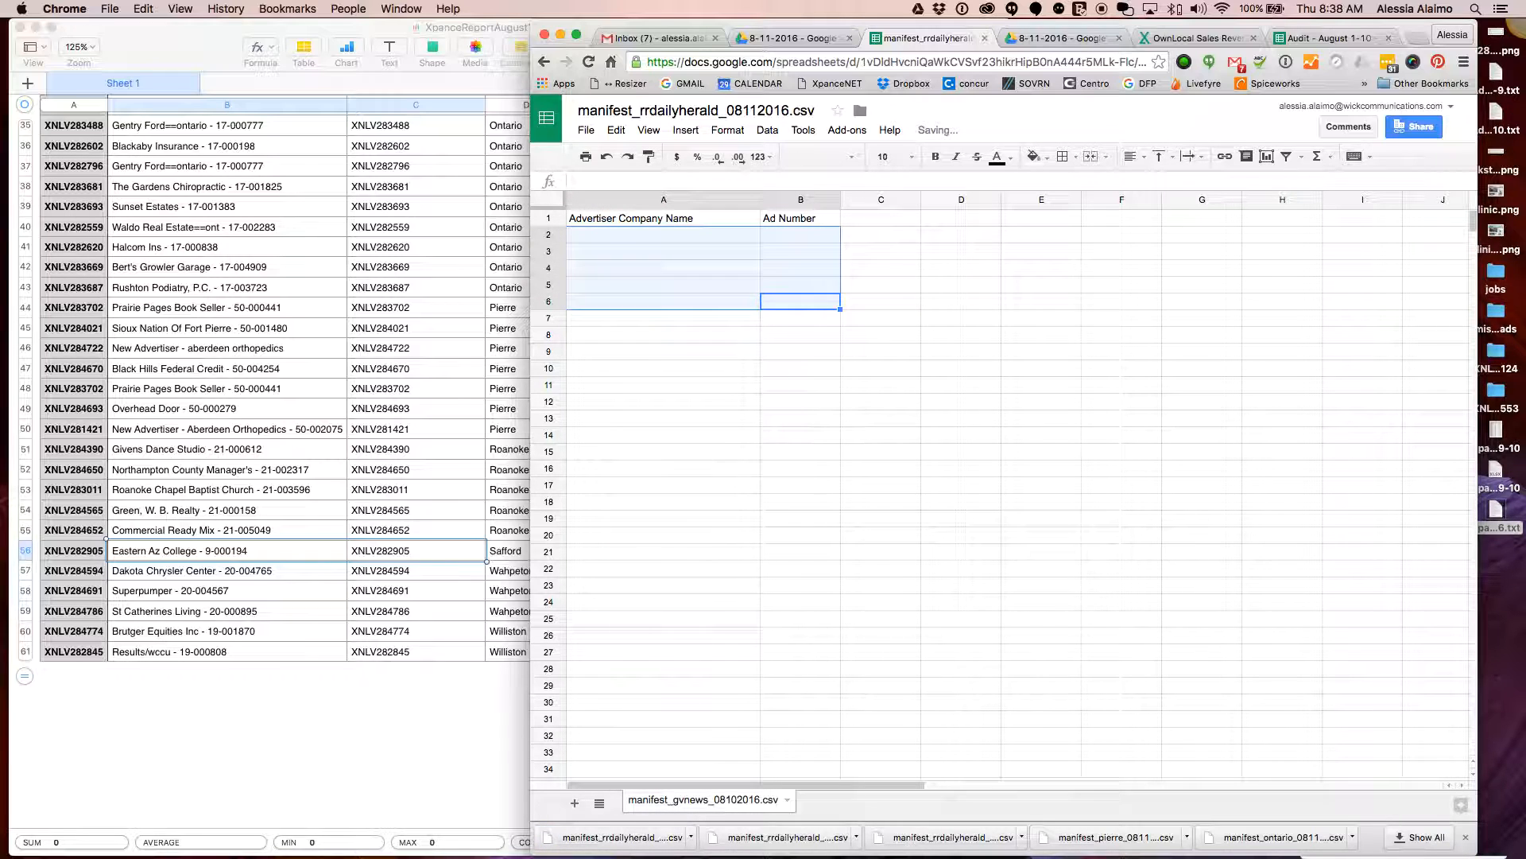
left_click(657, 242)
type("Eastern Az College - 9-000194\tXNLV282905")
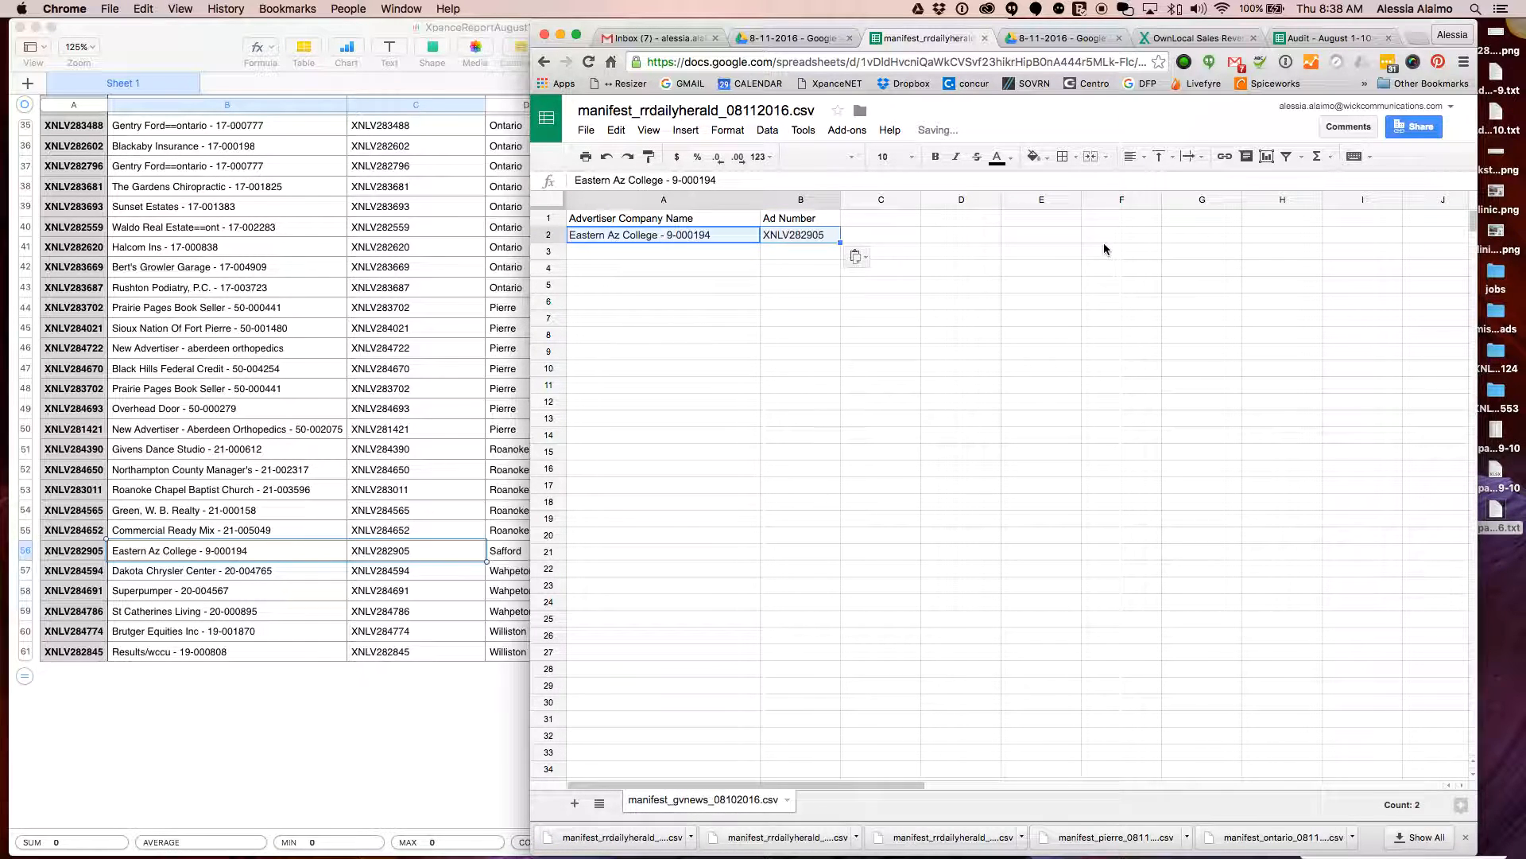
left_click(929, 286)
left_click_drag(798, 236, 712, 240)
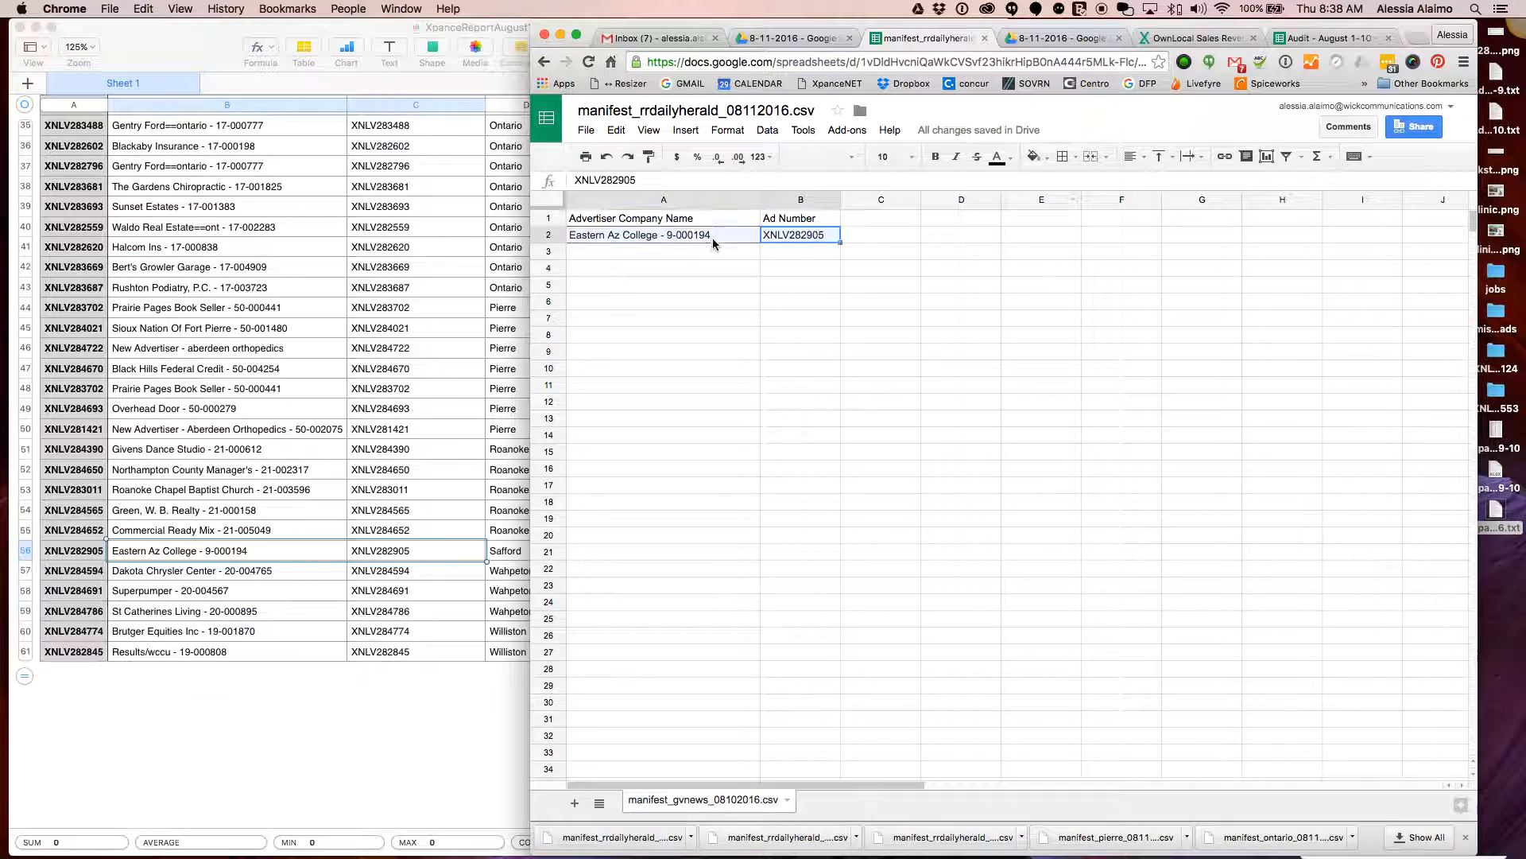
left_click(1062, 156)
left_click(1173, 213)
Rename the file manifest_safford_08112016.csv and download it as CSV
left_click(707, 110)
left_click_drag(675, 111, 631, 111)
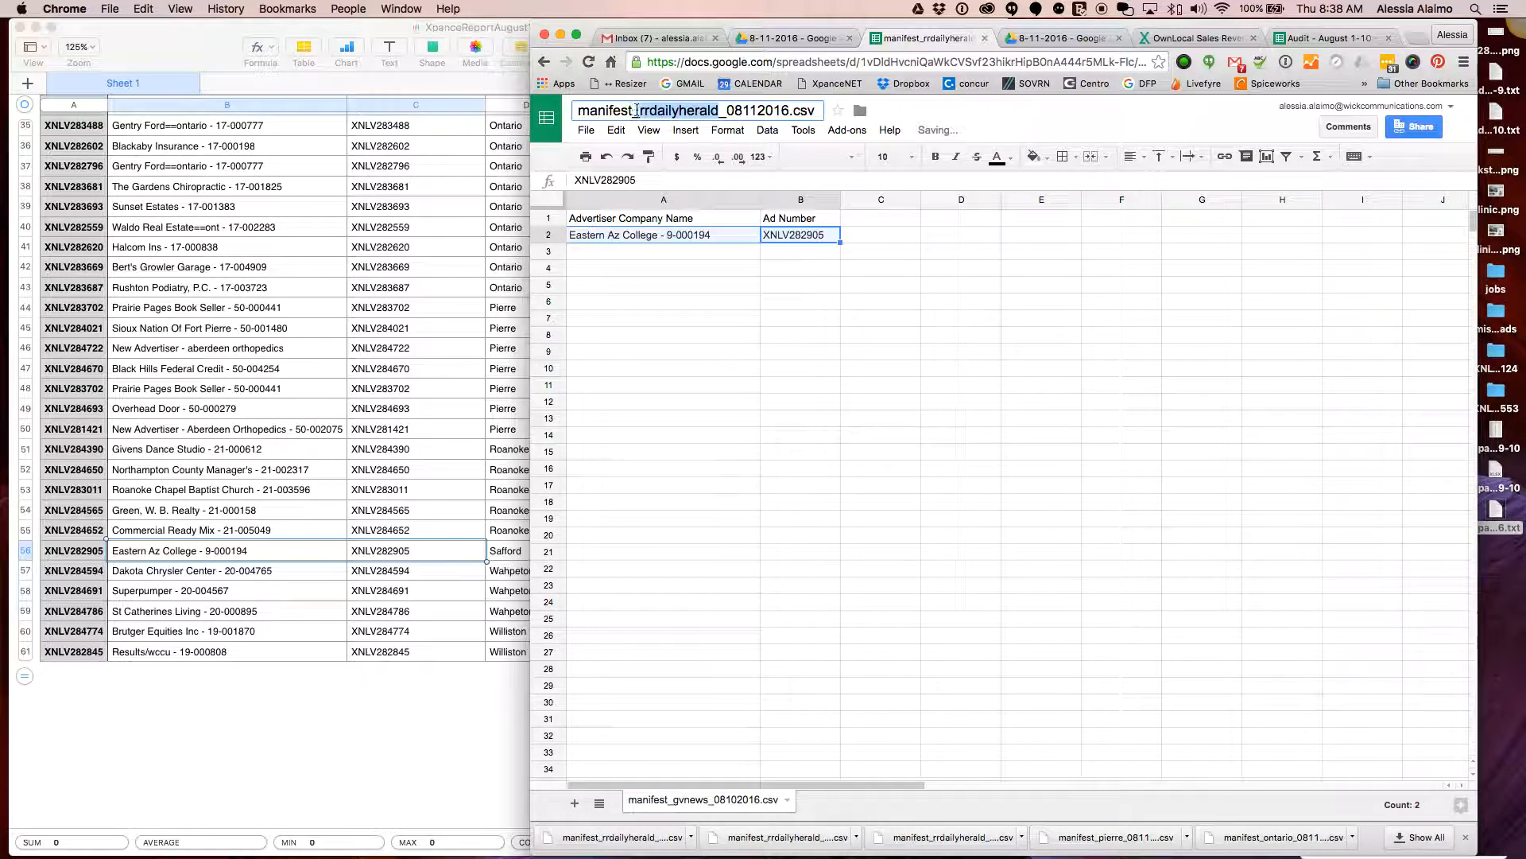
type("safford")
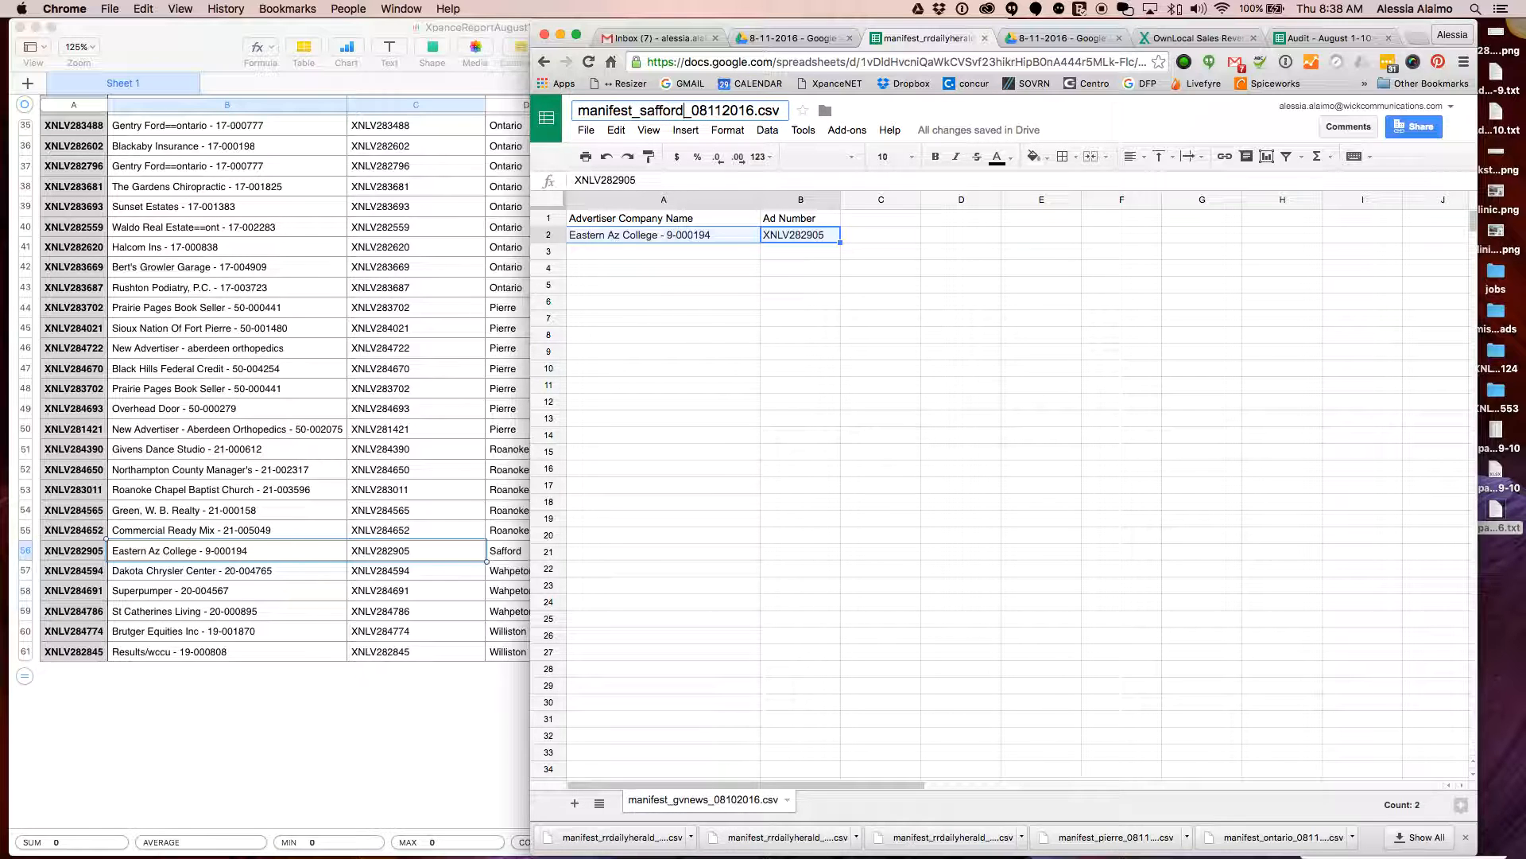
left_click(664, 301)
left_click(586, 130)
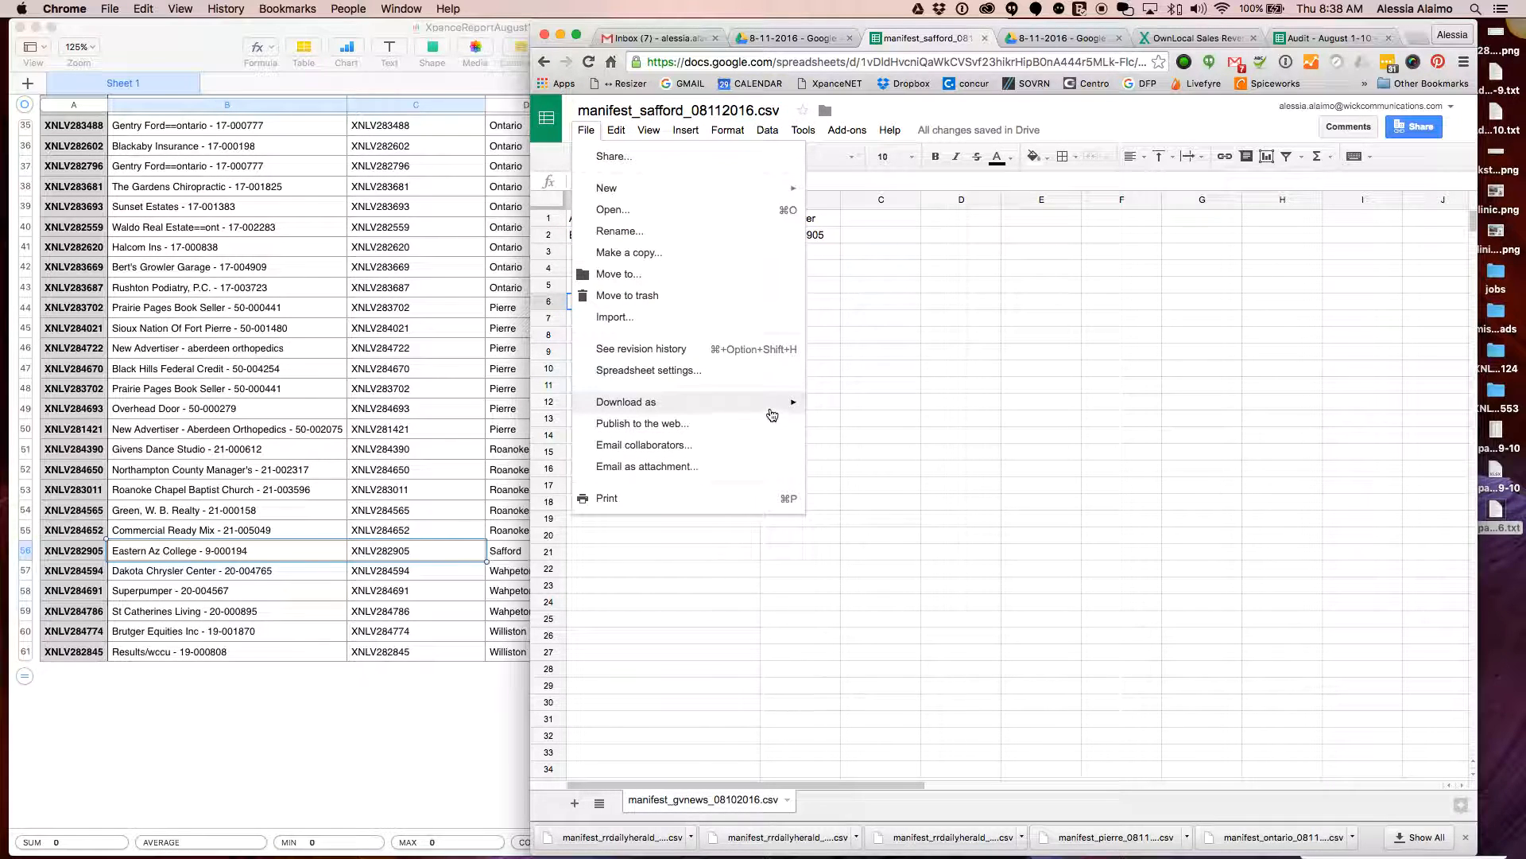
left_click(809, 402)
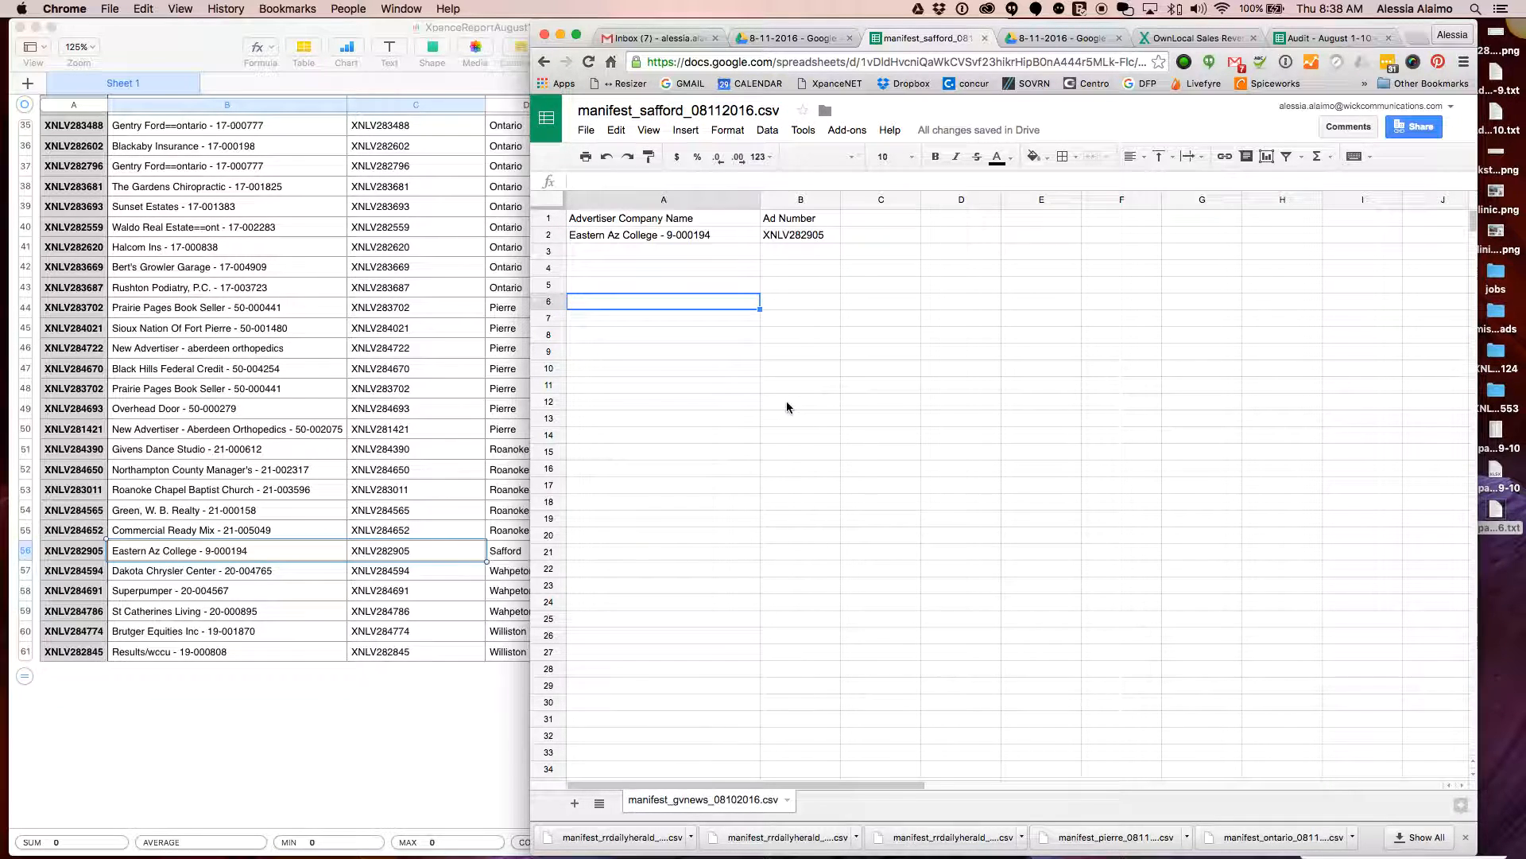
left_click(585, 129)
mouse_move(787, 402)
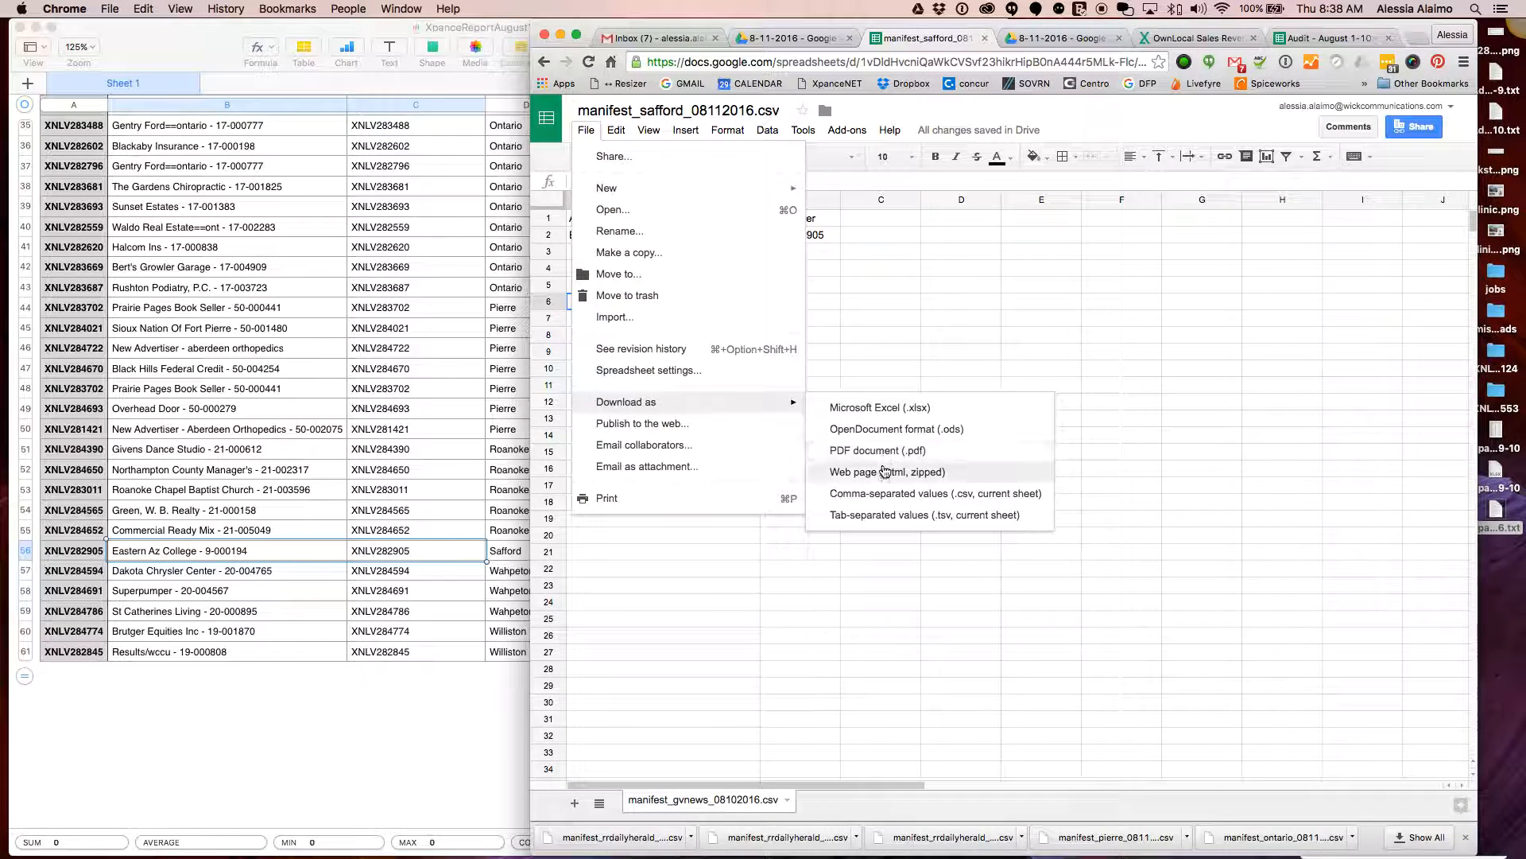
left_click(890, 494)
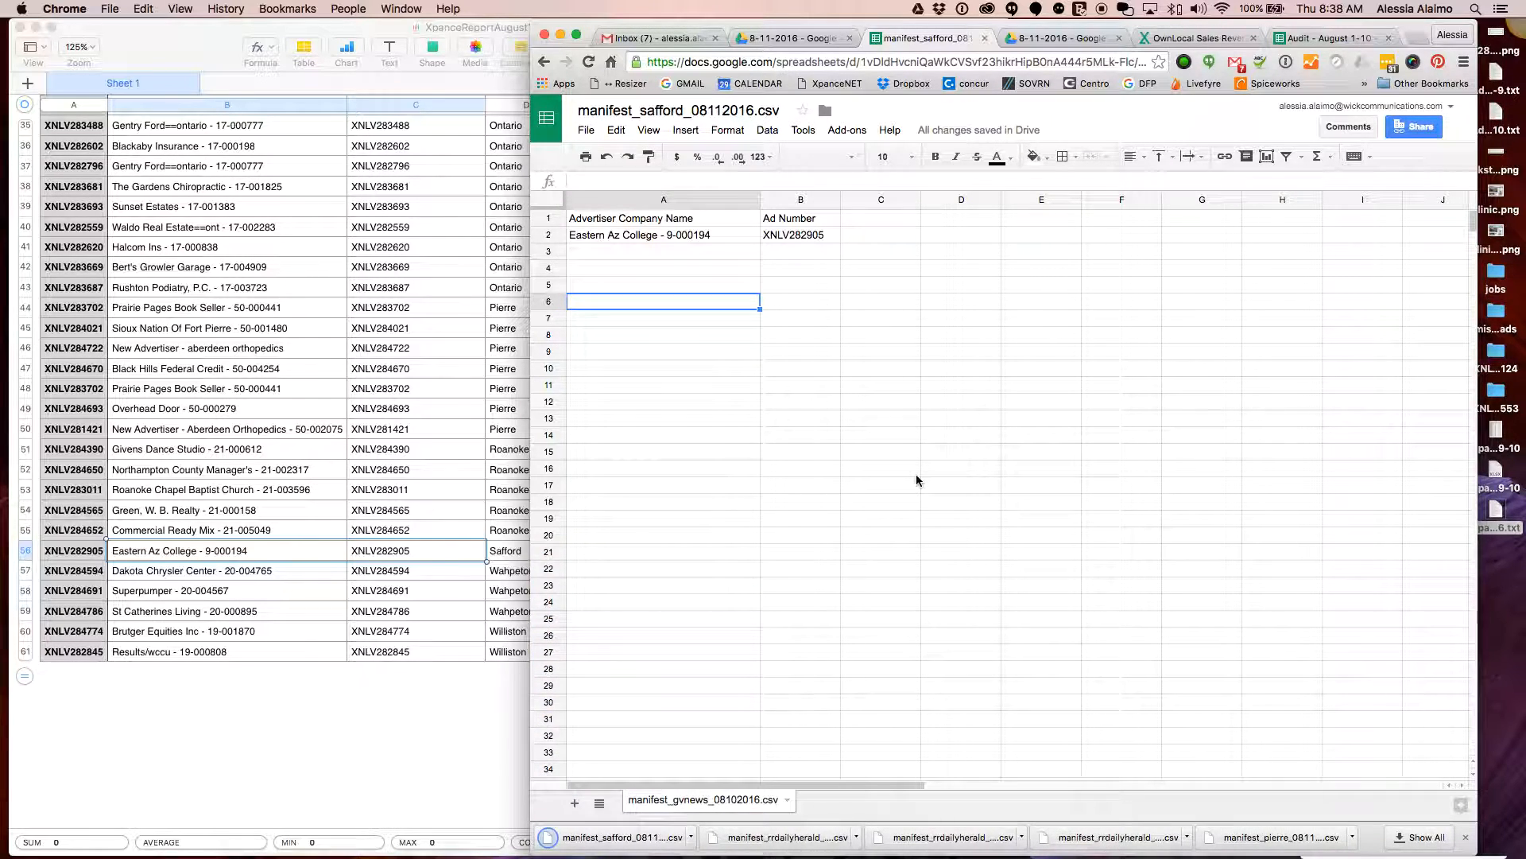
Select the three Wahpeton names and ad numbers in the Numbers report
left_click(239, 593)
left_click(282, 573)
left_click(434, 613, "shift")
key("super+c")
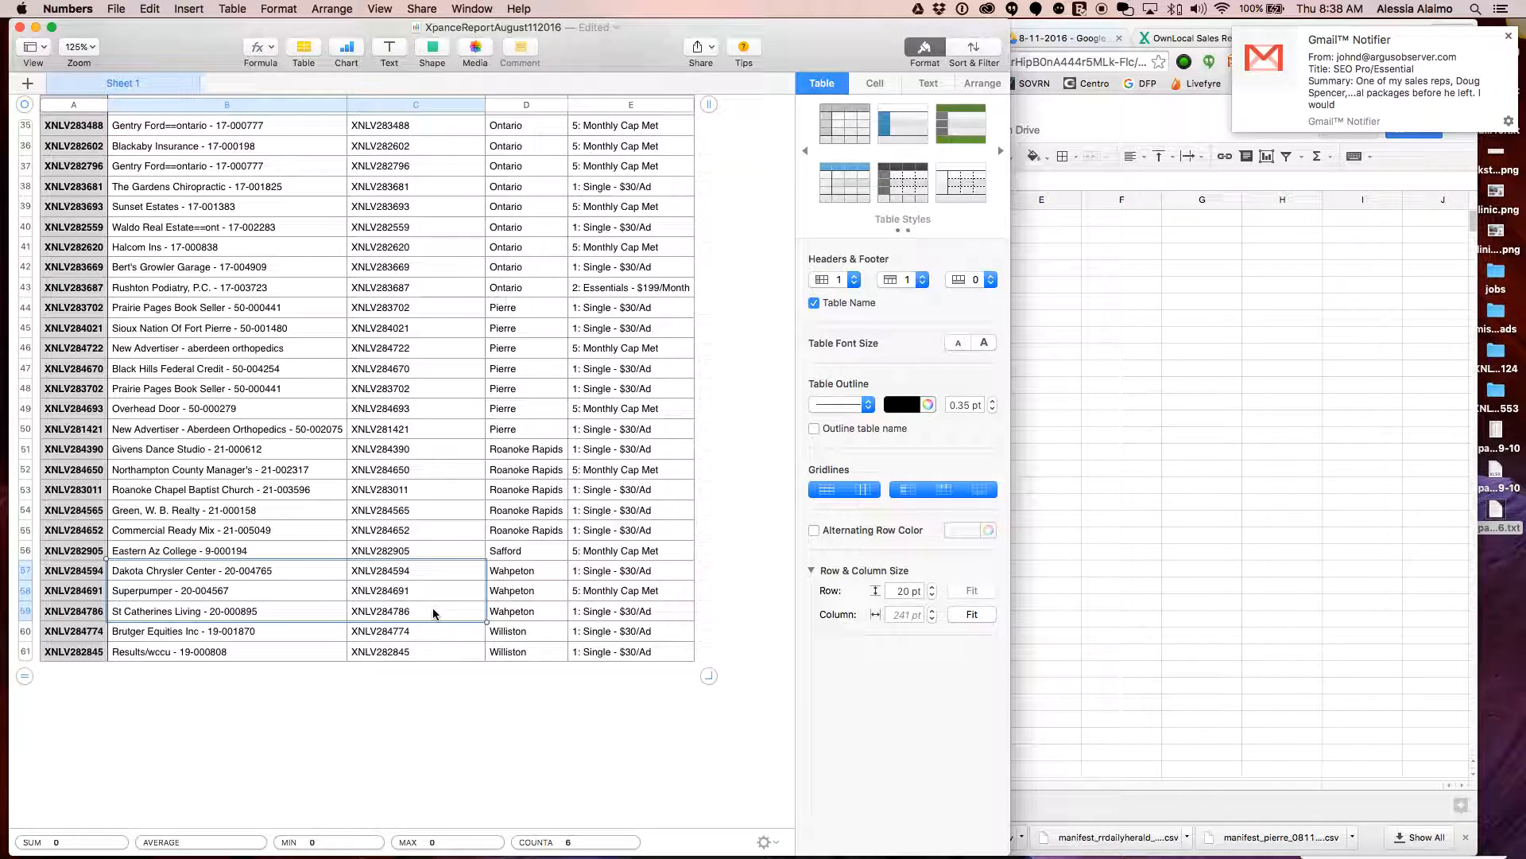
Replace the Safford row with the three Wahpeton rows and put borders around them
key("super+Tab")
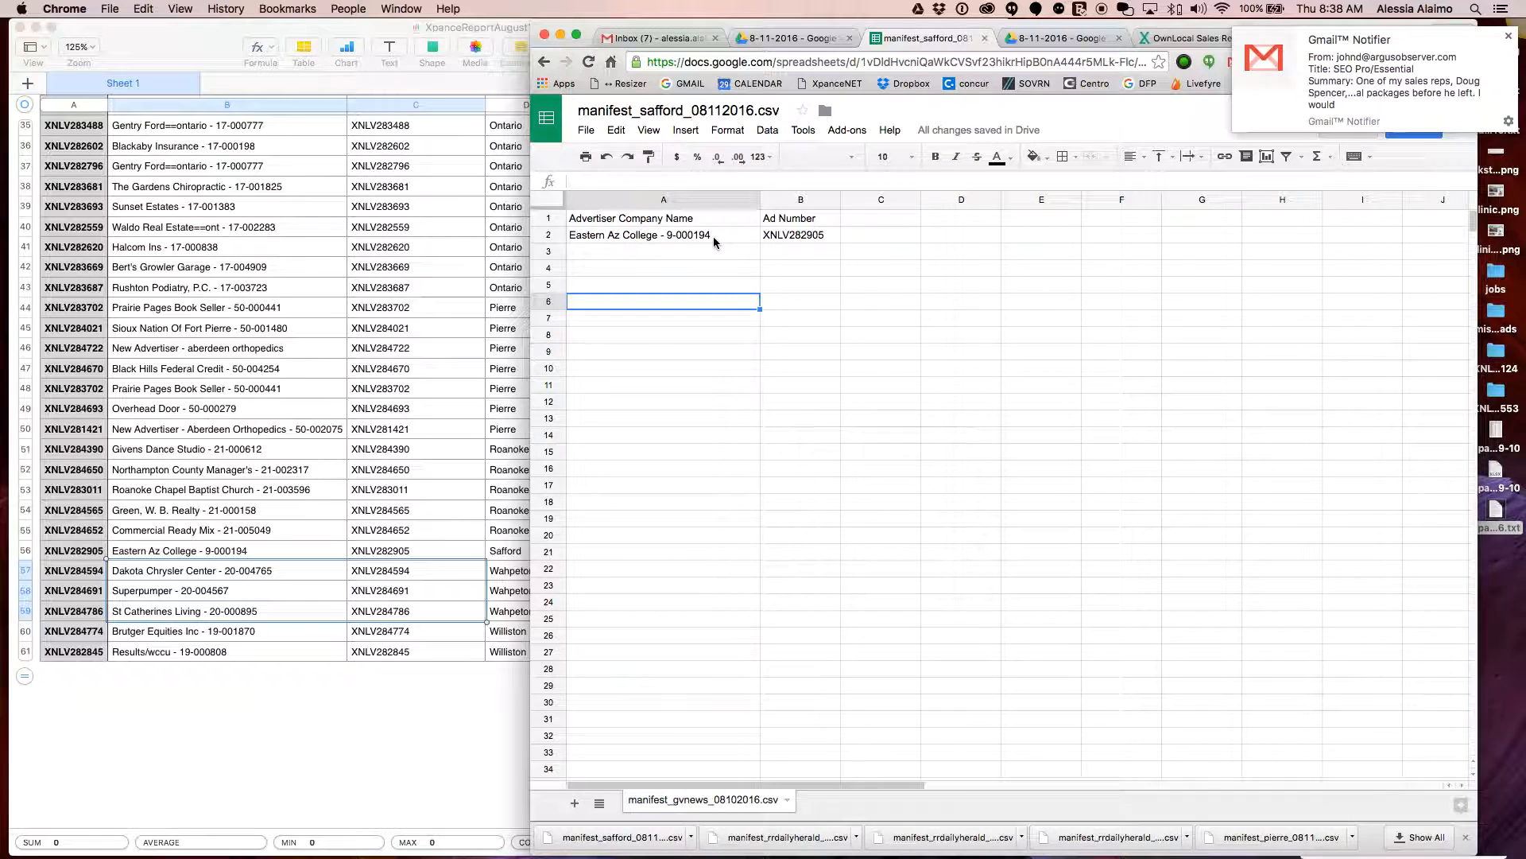
left_click(717, 236)
left_click(807, 237, "shift")
key("Delete")
left_click(690, 235)
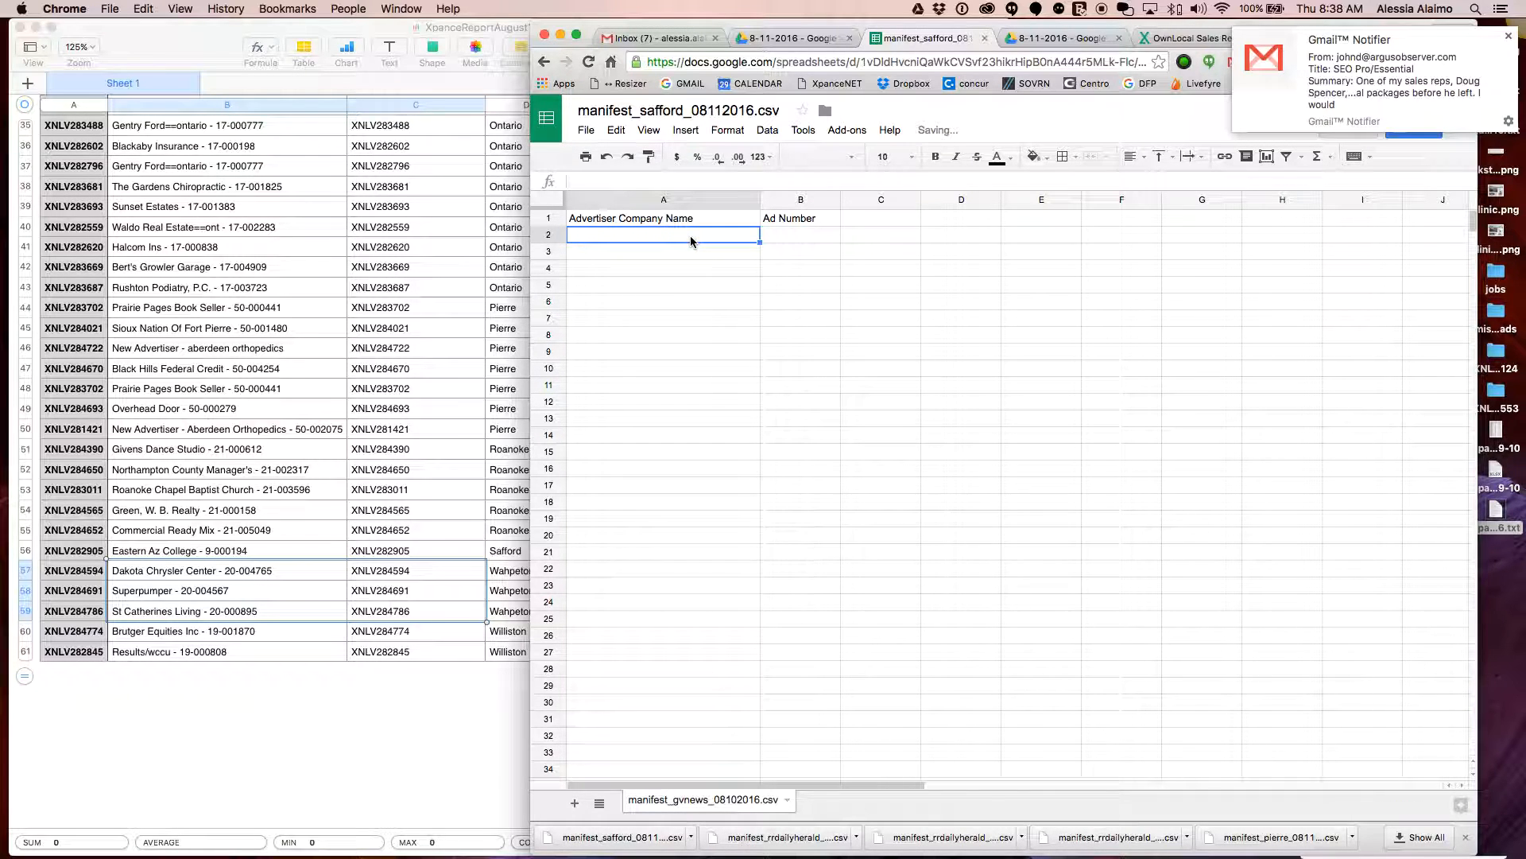
key("super+v")
left_click(1063, 156)
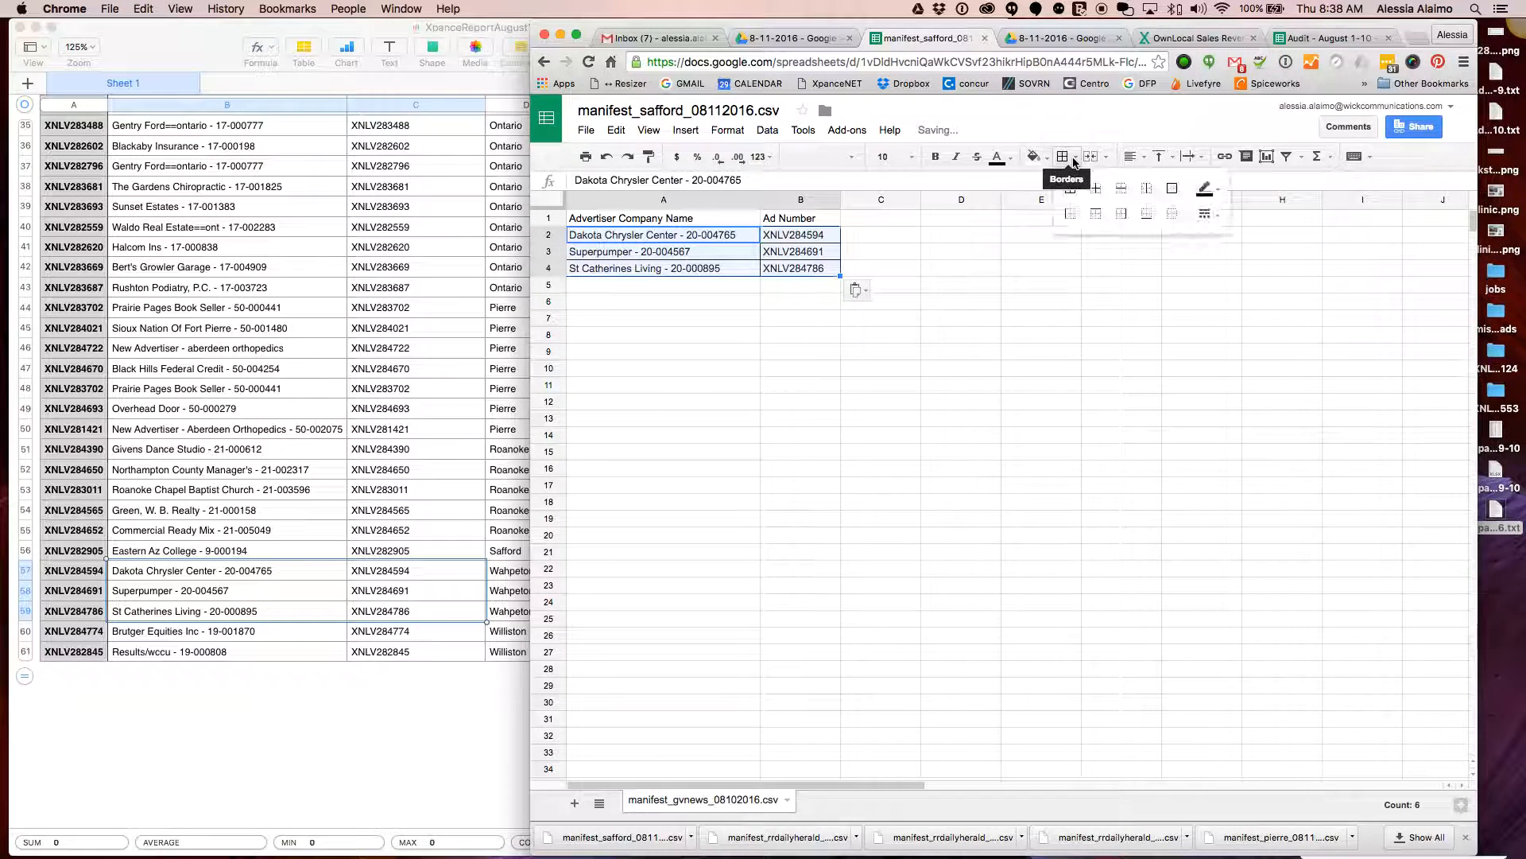
left_click(1174, 221)
Rename the file manifest_wahpeton_08112016.csv, download it as CSV, and return to the Numbers report
left_click_drag(686, 111, 640, 110)
key("BackSpace")
type("wahpeton")
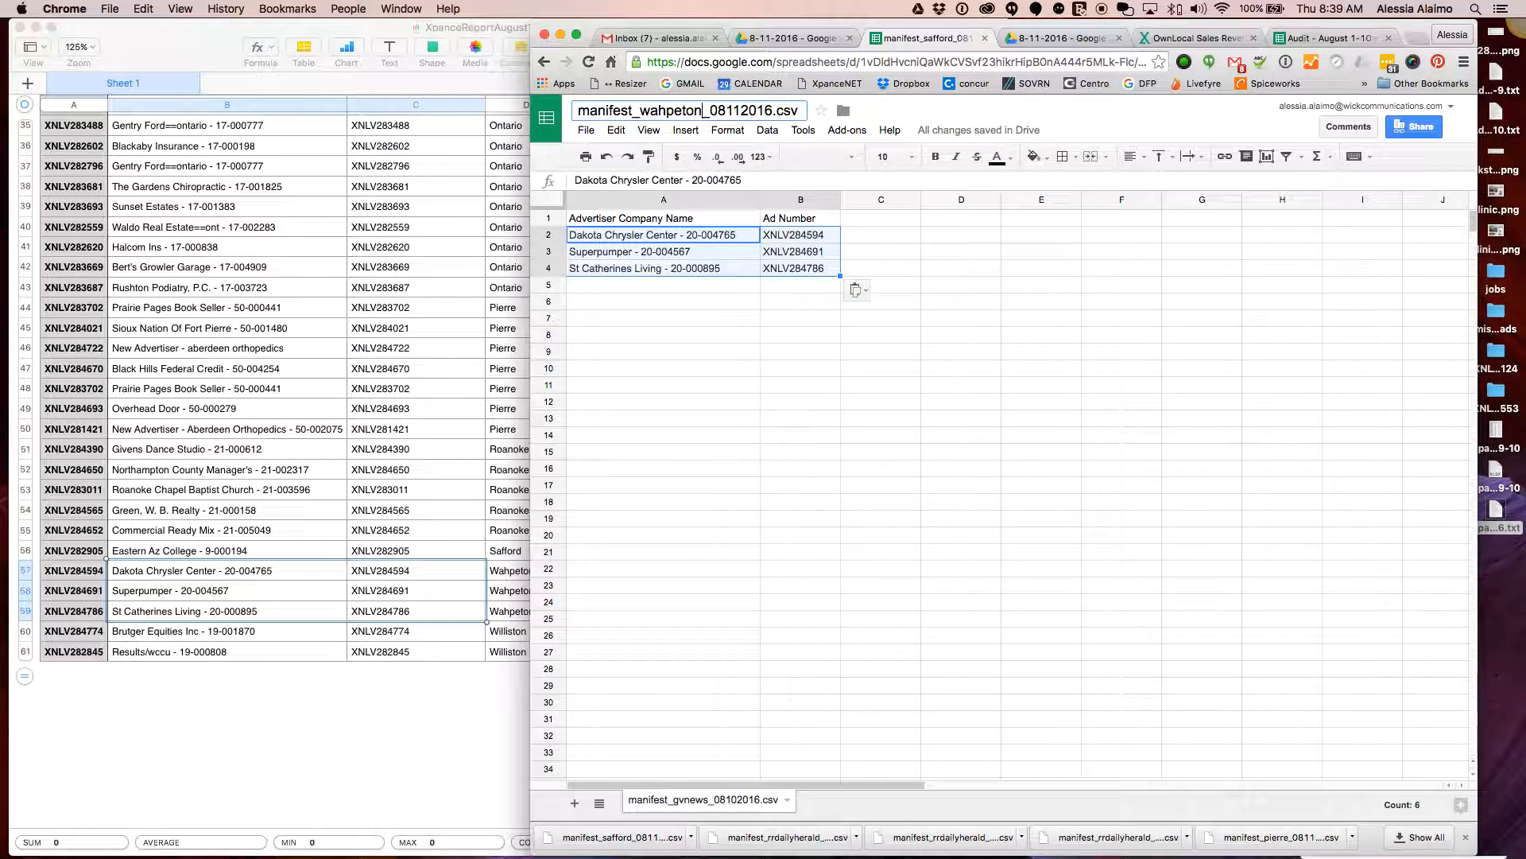
left_click(656, 298)
left_click(586, 129)
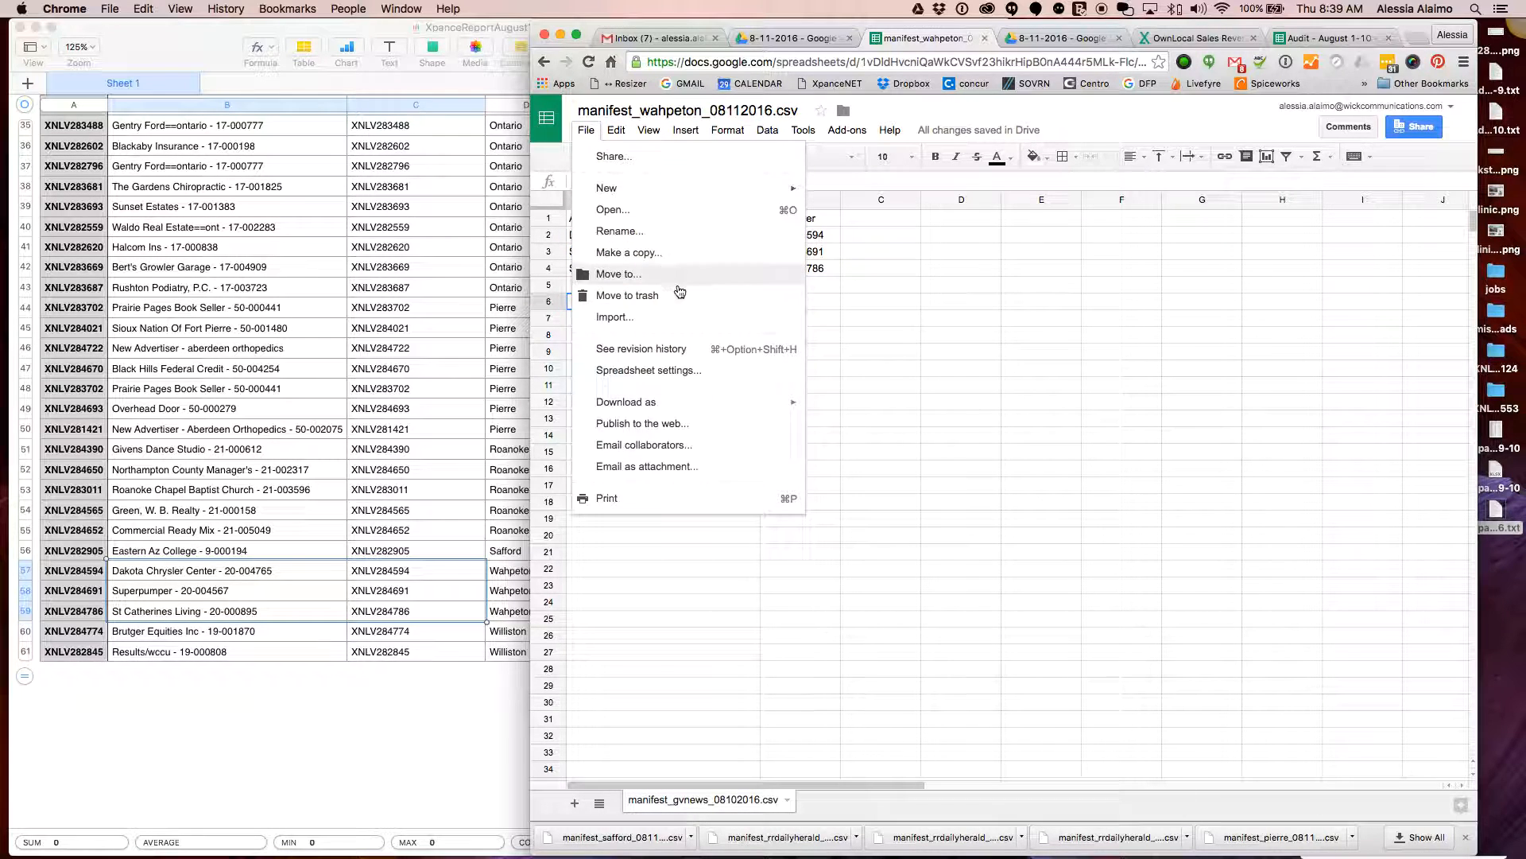
mouse_move(719, 402)
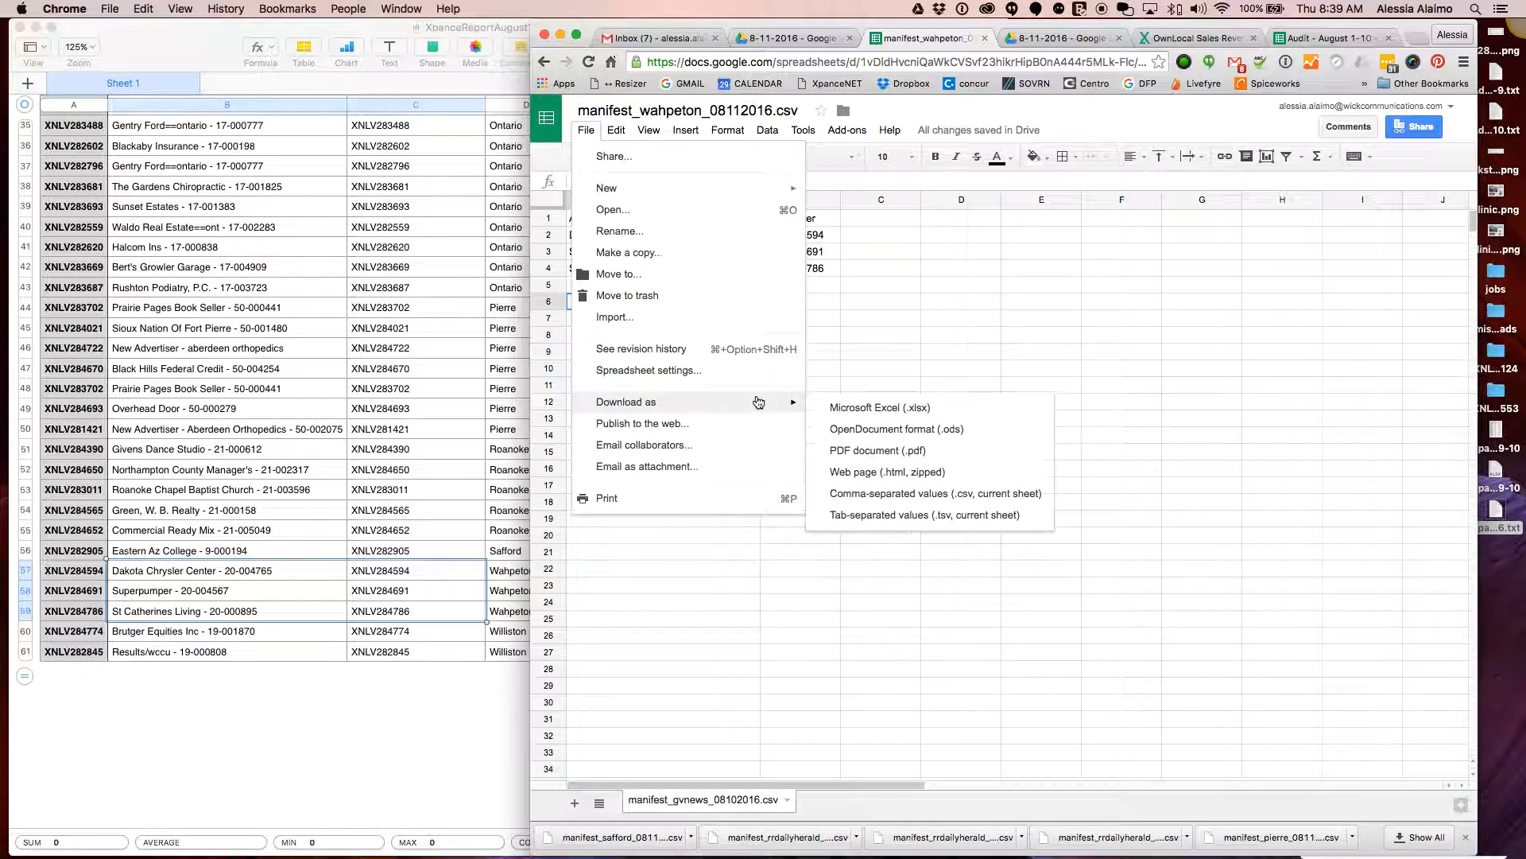
left_click(957, 494)
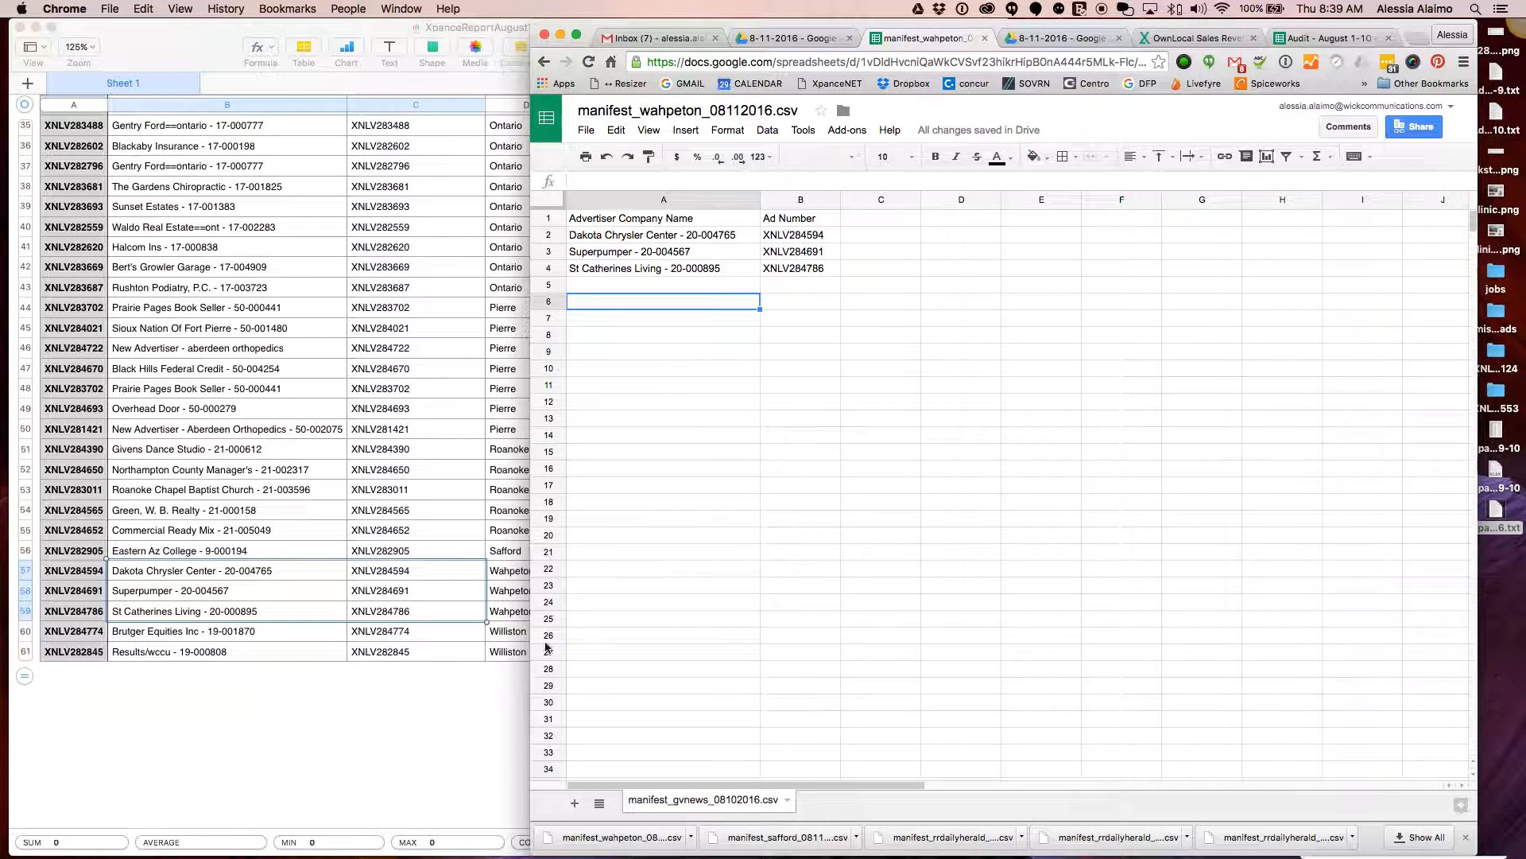
left_click(342, 688)
left_click(253, 632)
Replace the three Wahpeton rows with the two Williston rows and set their borders
left_click(390, 658, "shift")
key("super+c")
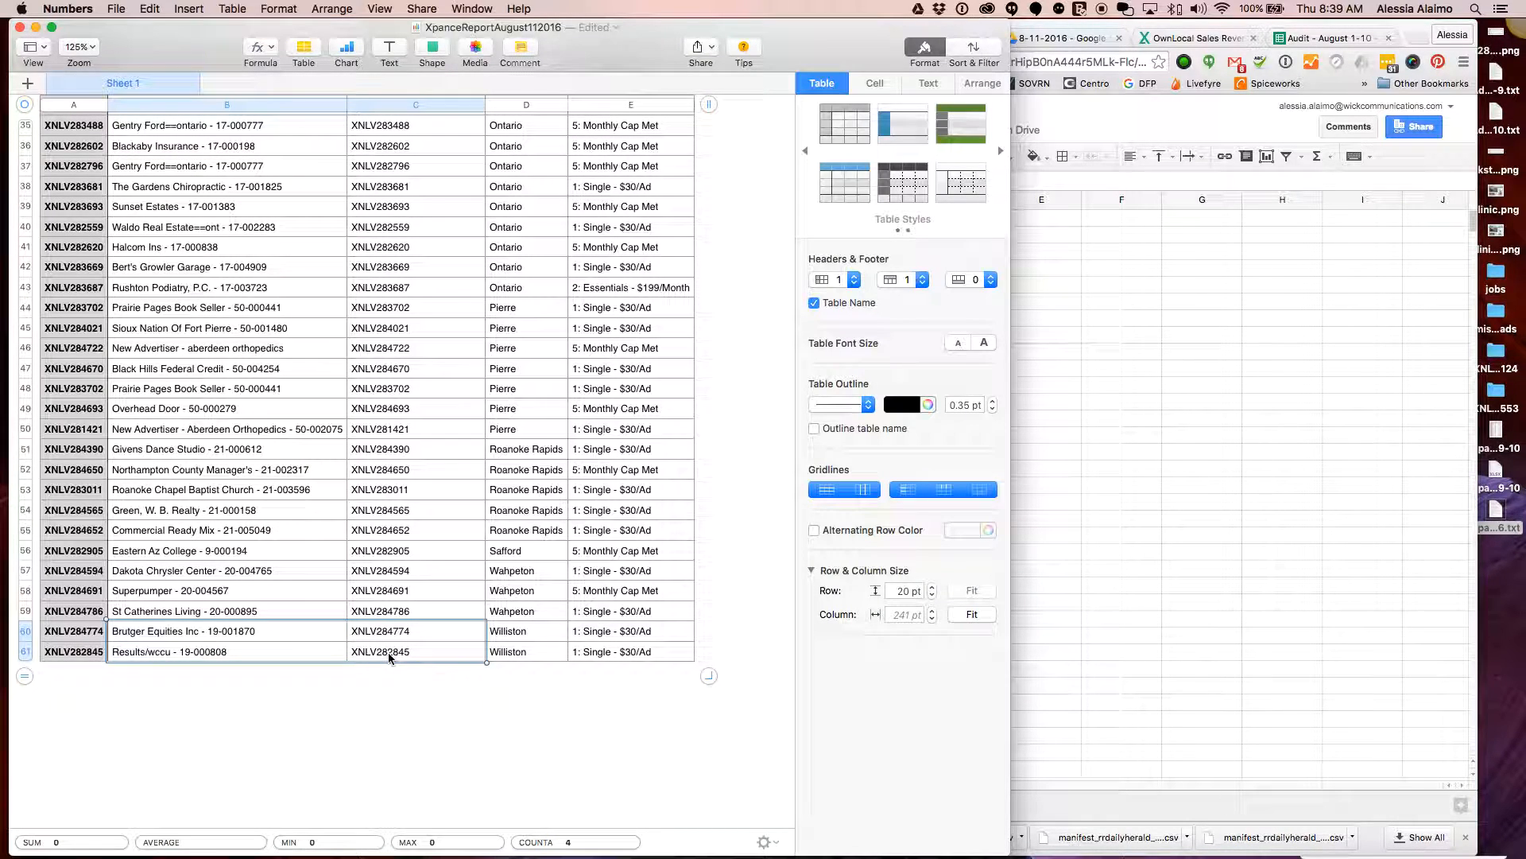
left_click(1057, 589)
left_click(672, 234)
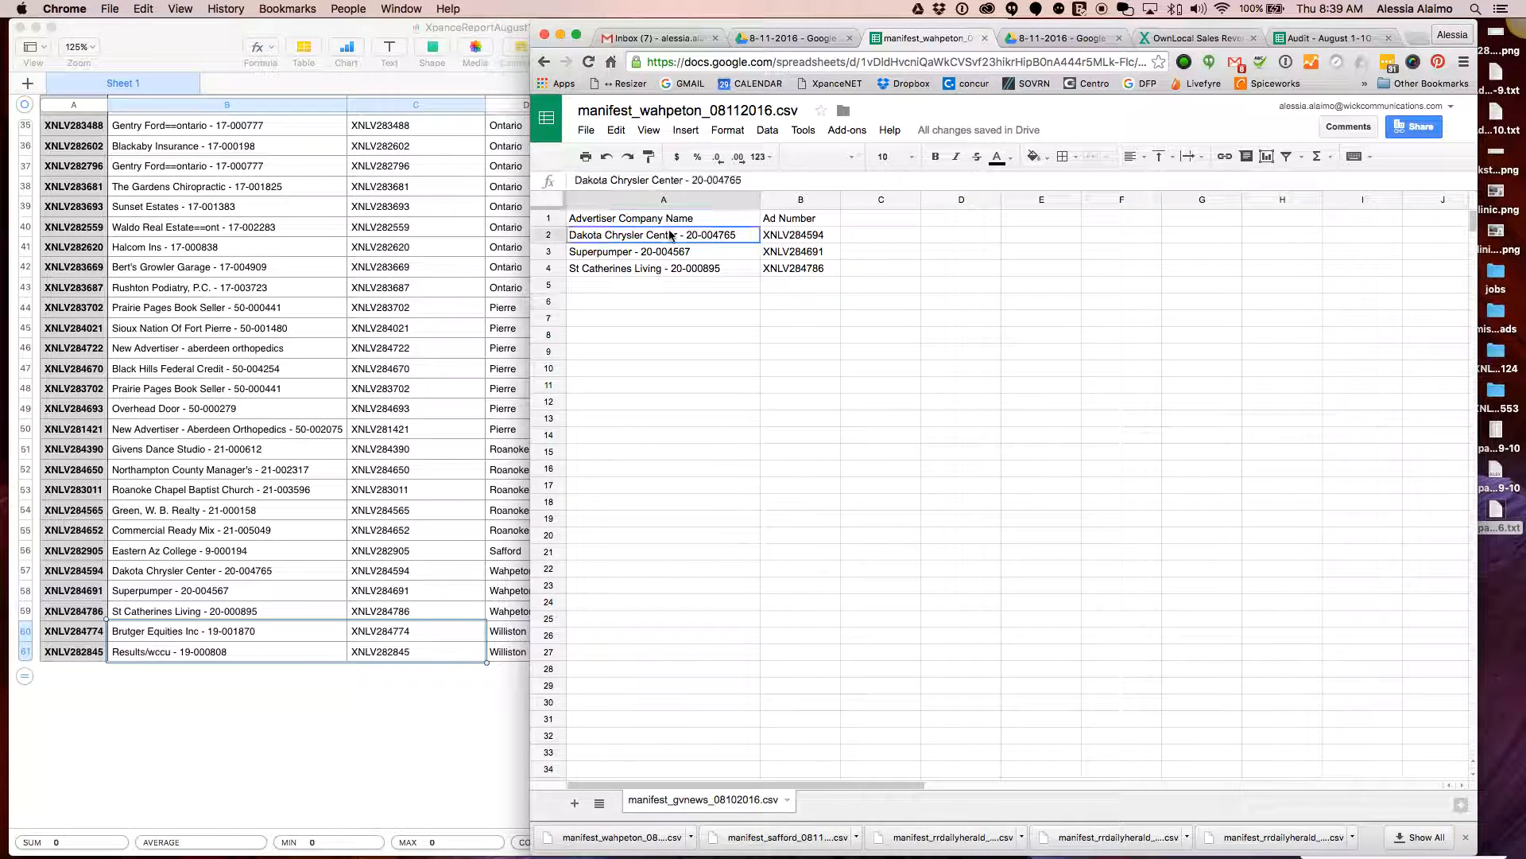
left_click(812, 269, "shift")
key("BackSpace")
key("super+v")
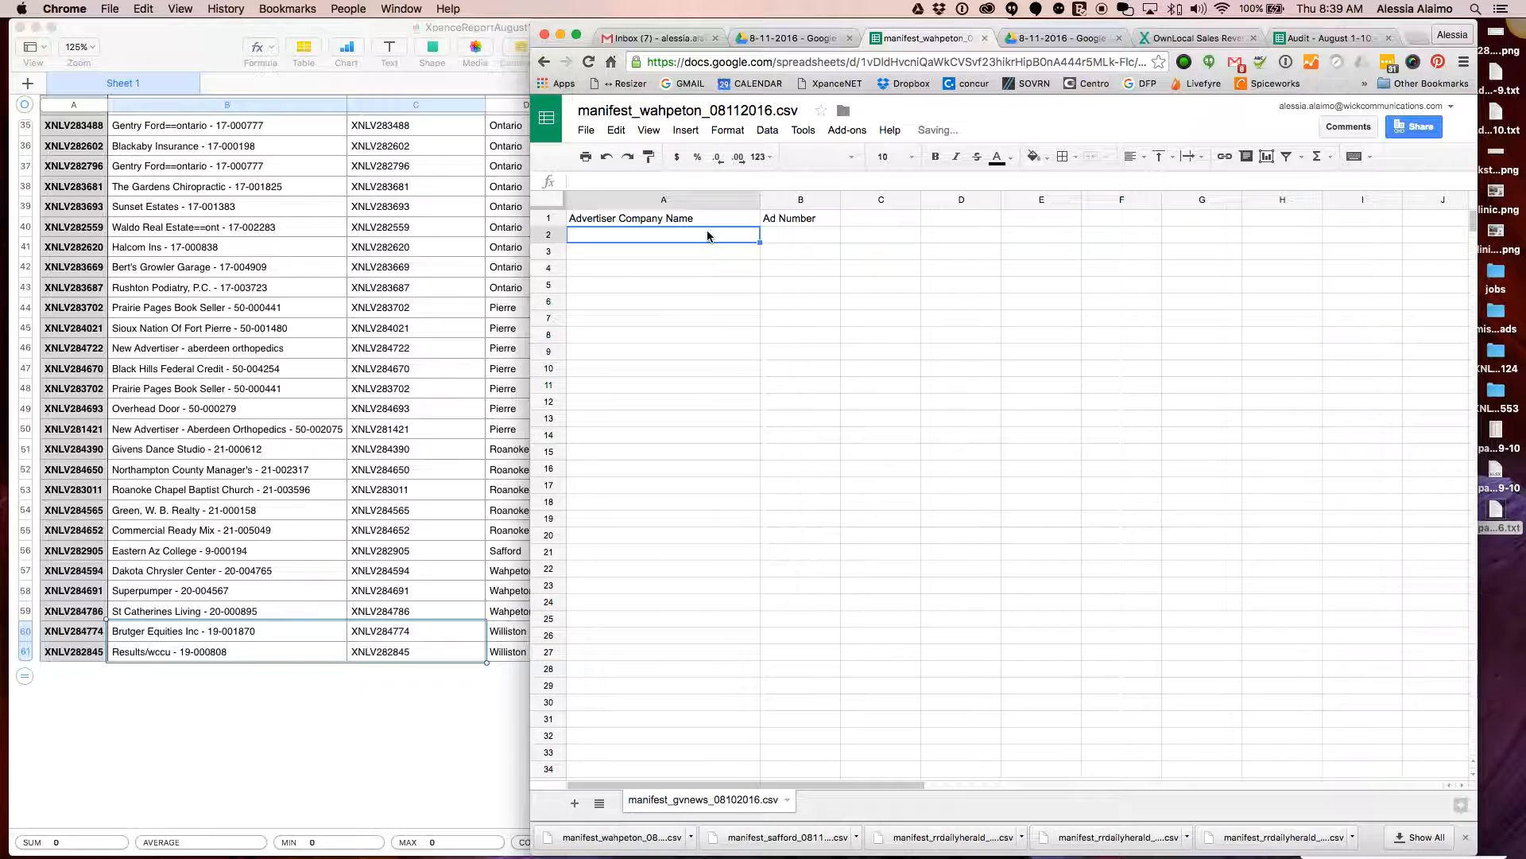
left_click(1063, 157)
left_click(1171, 213)
left_click(750, 271)
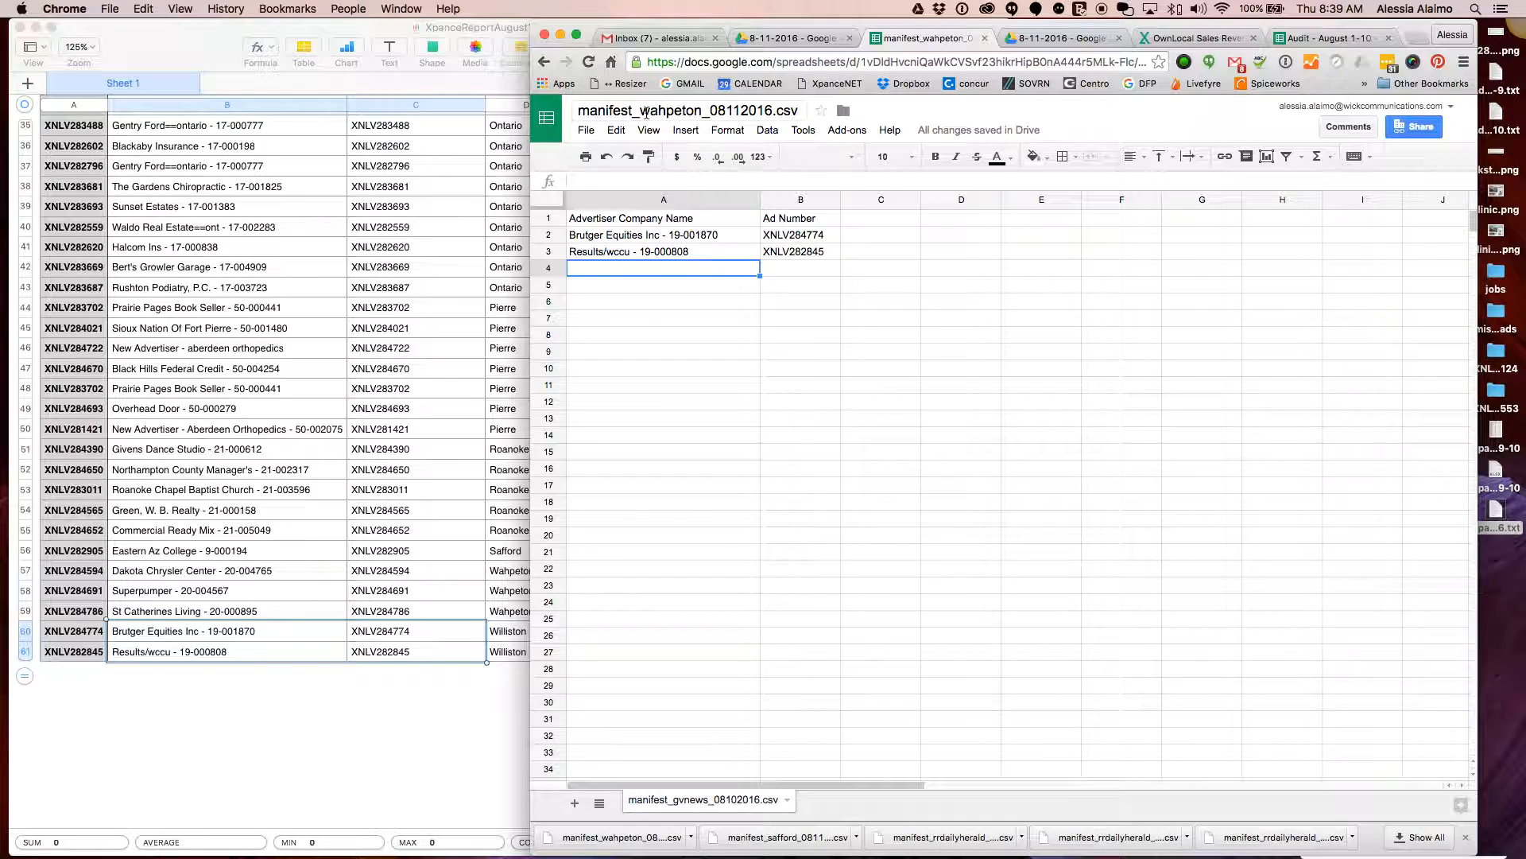
Rename the file manifest_williston_08112016.csv and download it as CSV
left_click_drag(702, 110, 636, 110)
type("willisti")
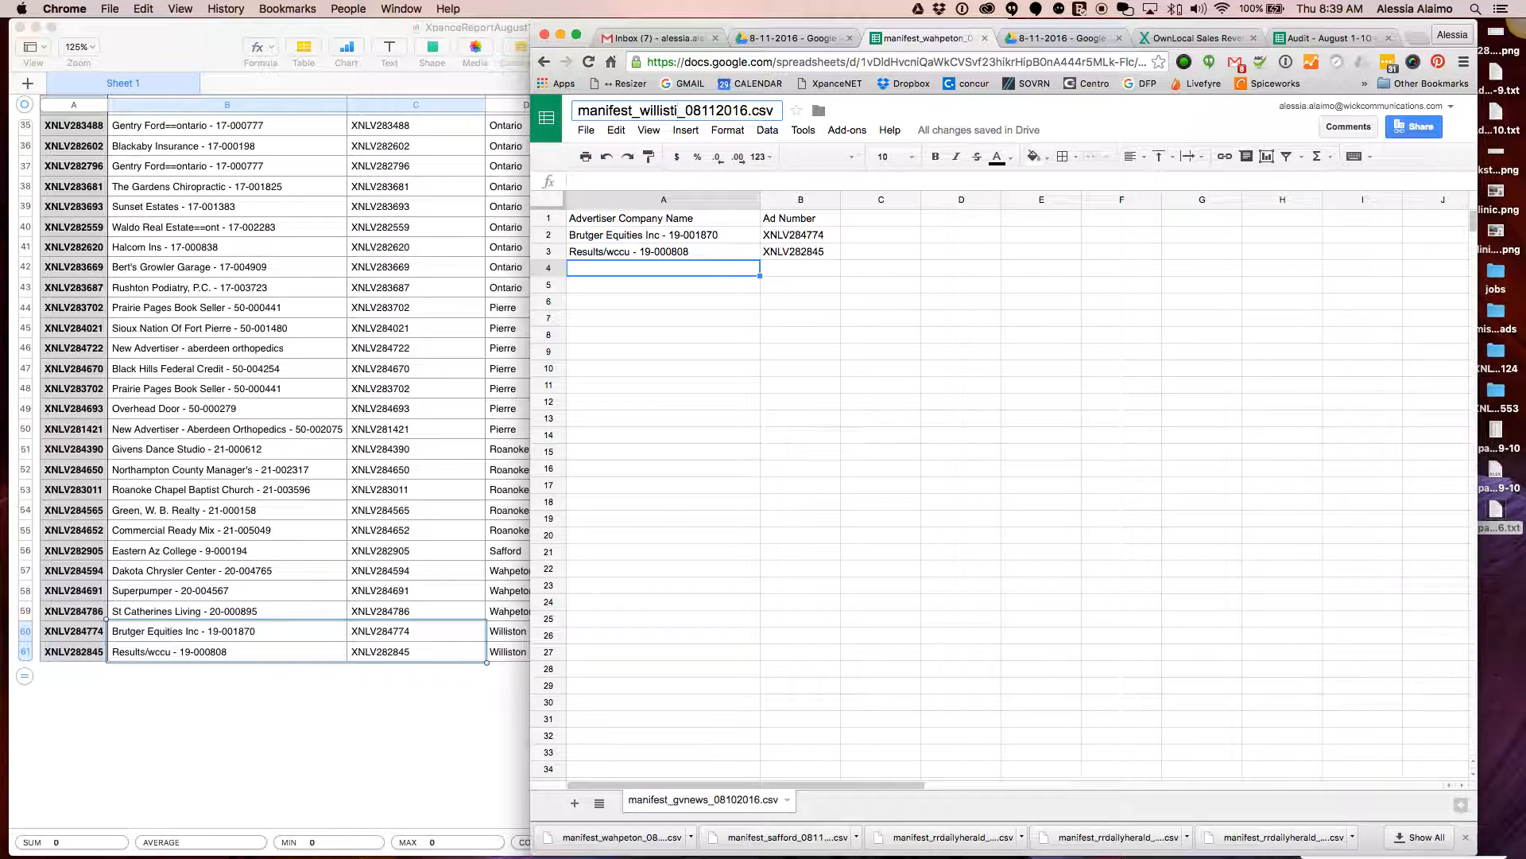
type("on")
left_click(732, 384)
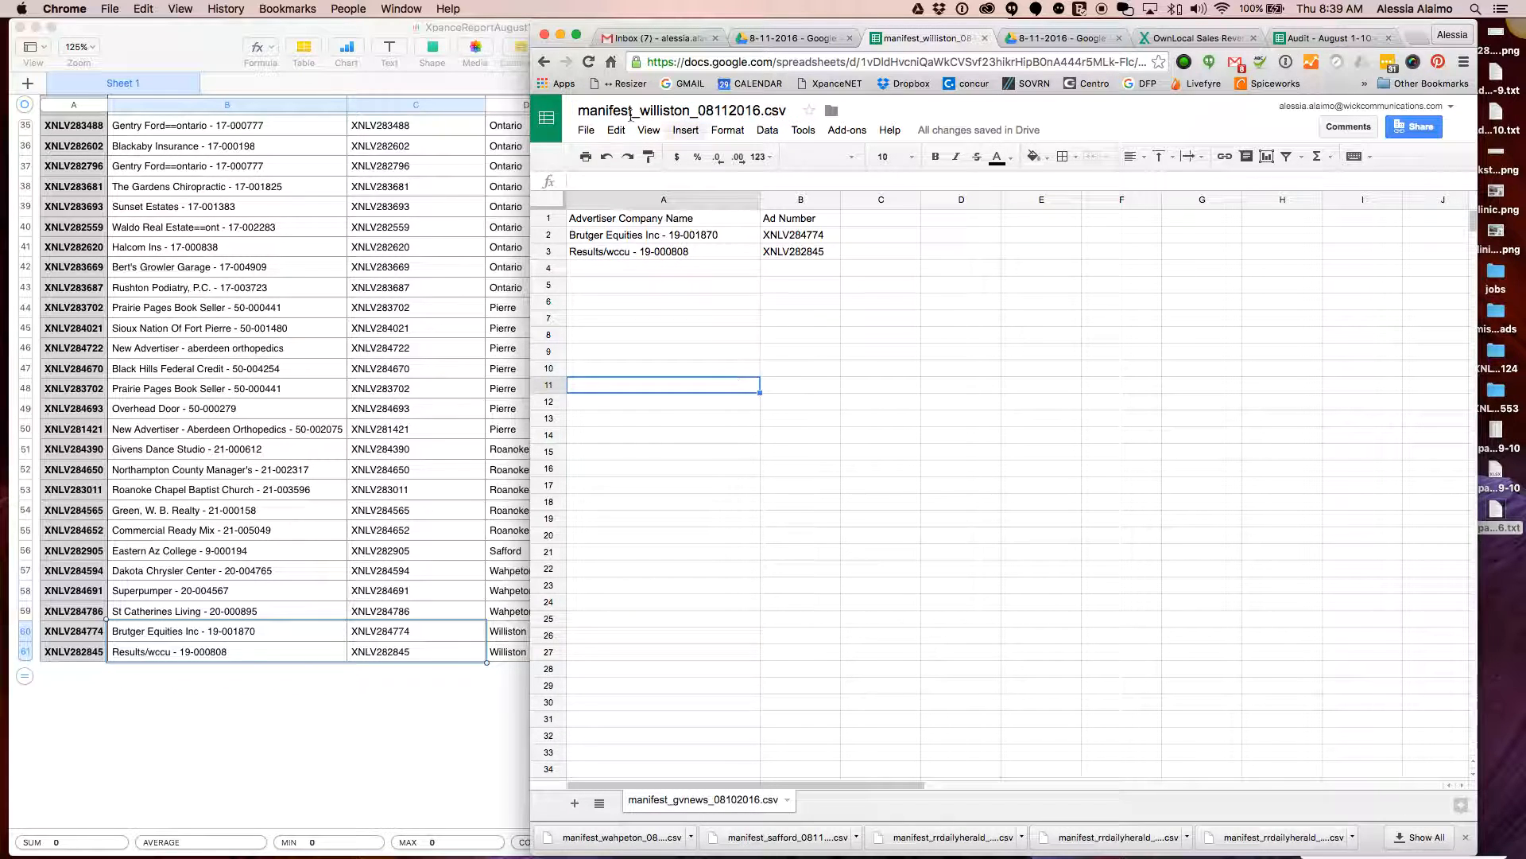
left_click(586, 130)
mouse_move(750, 407)
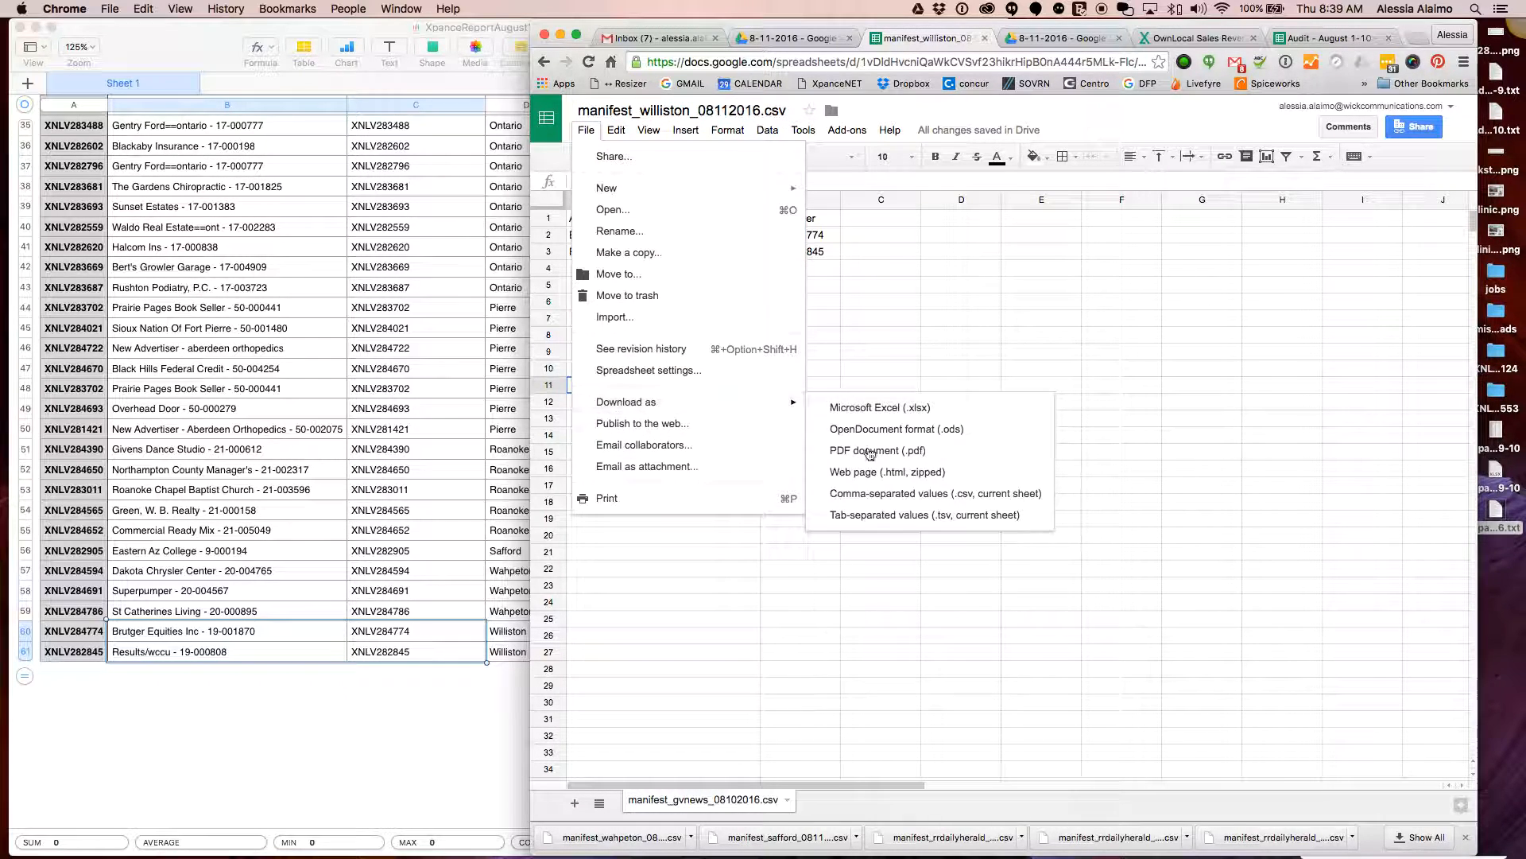
left_click(892, 491)
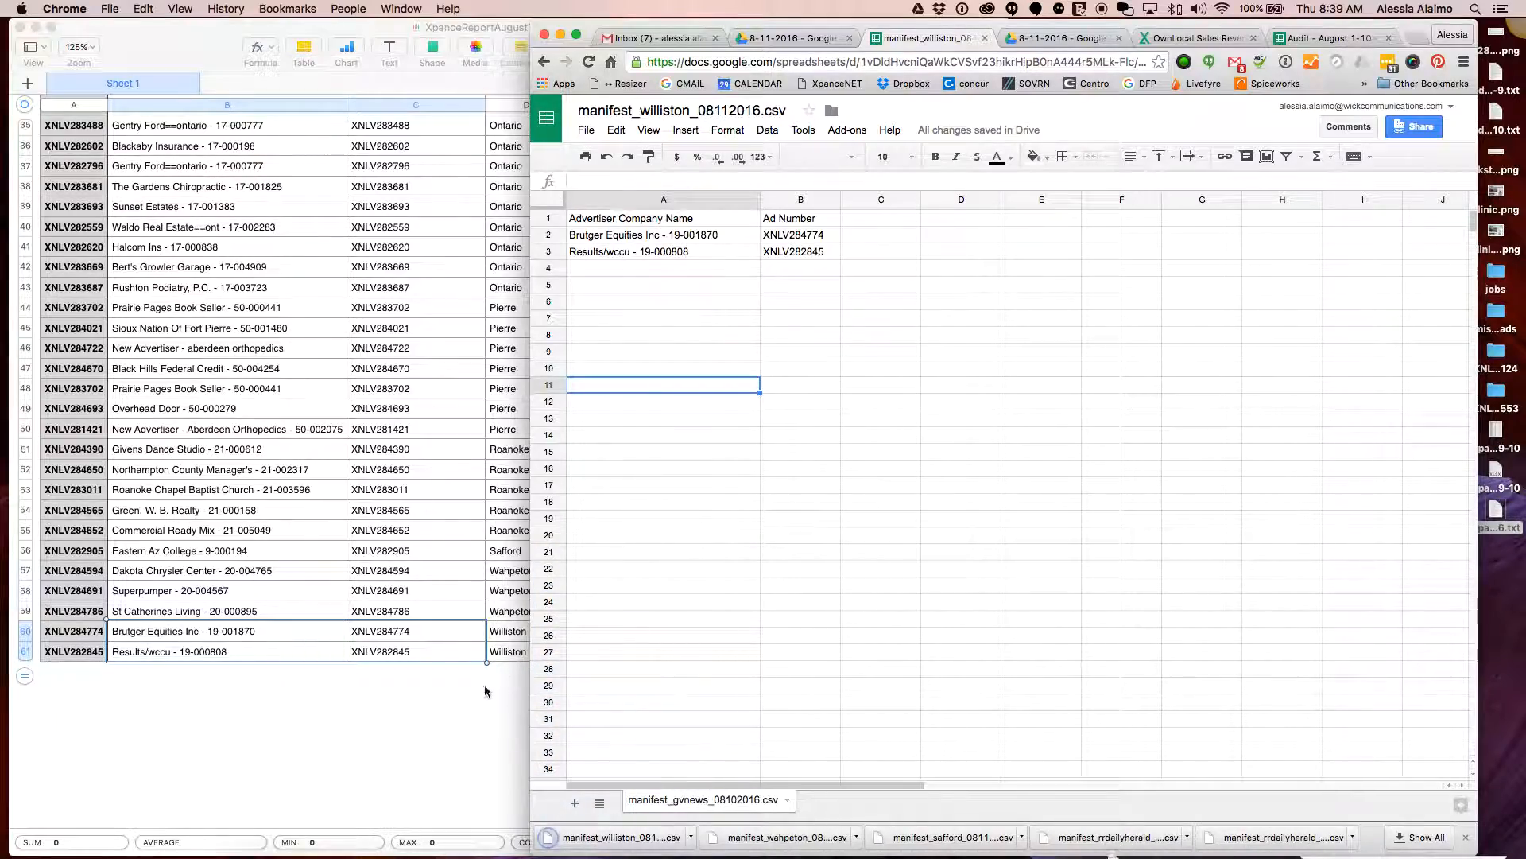
Scroll the Numbers report back up and minimise its window
left_click(493, 685)
scroll(516, 474, "up", 10)
scroll(517, 474, "up", 3)
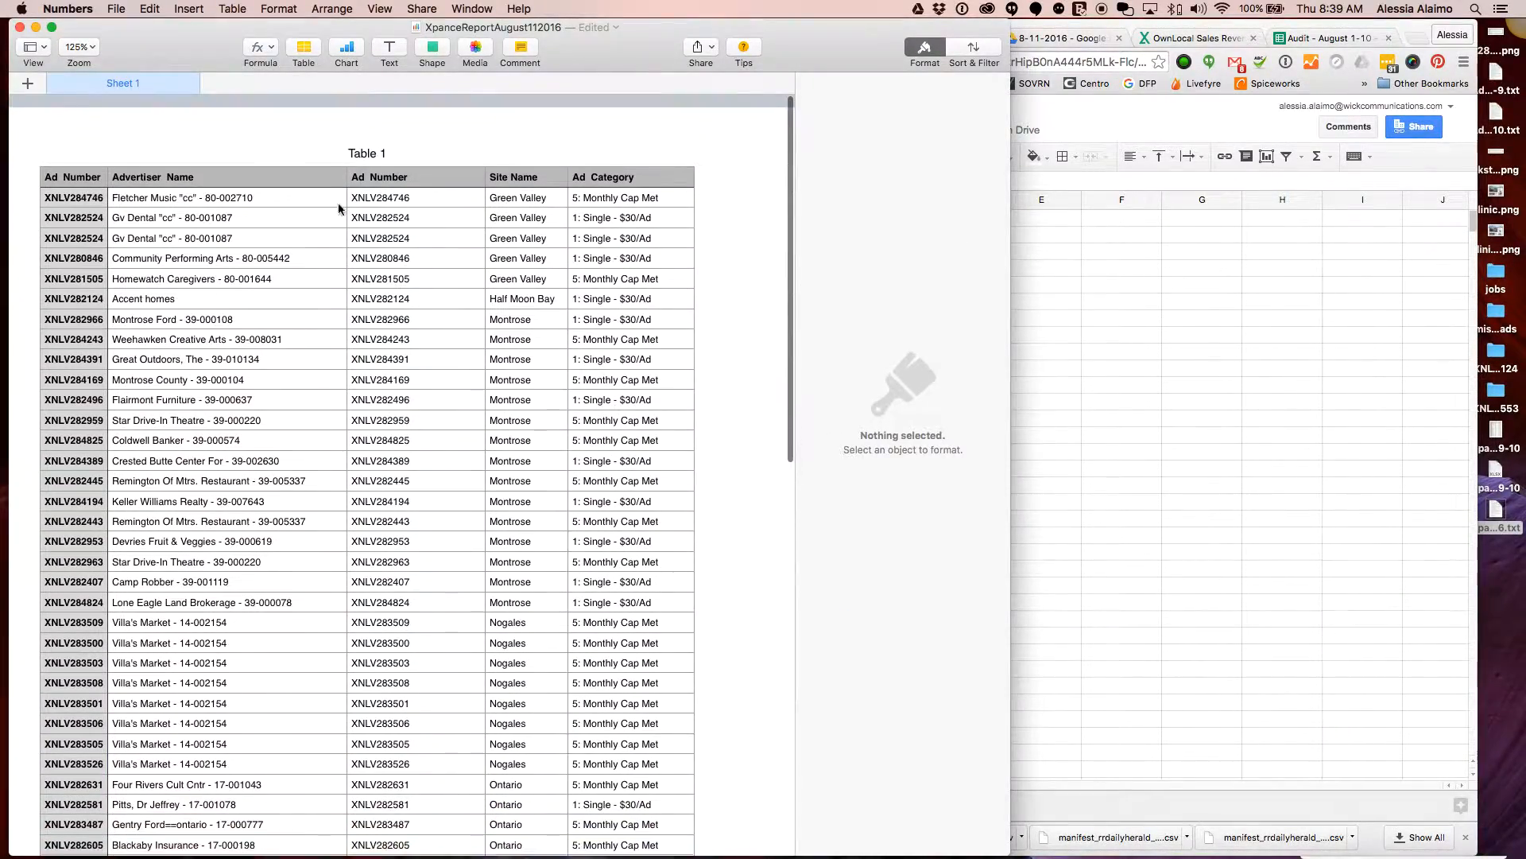
left_click(36, 28)
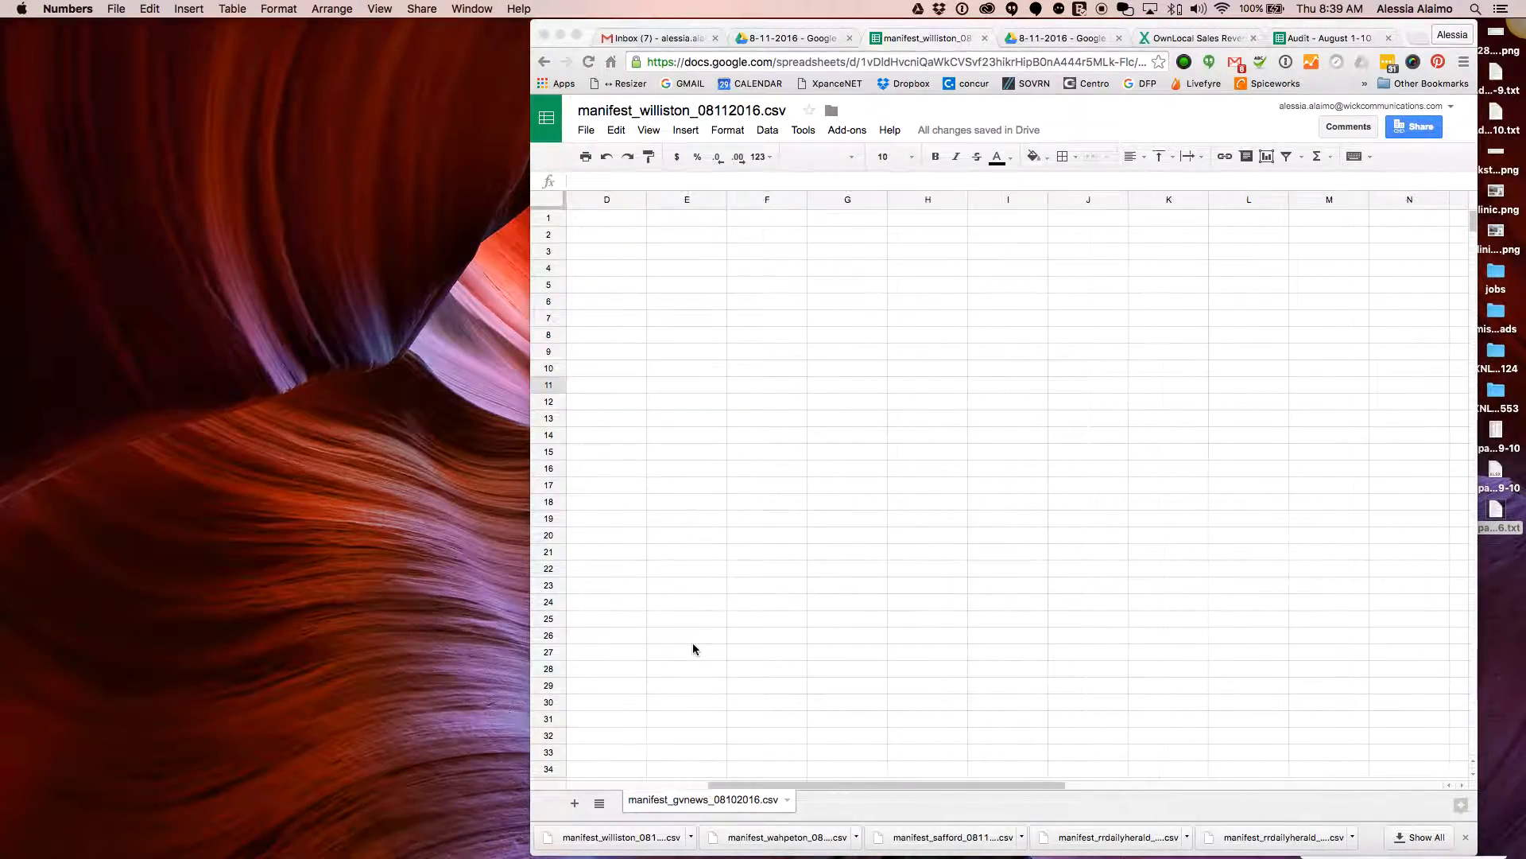
Close the browser's finished-downloads list and shift the browser window slightly left
left_click(1466, 838)
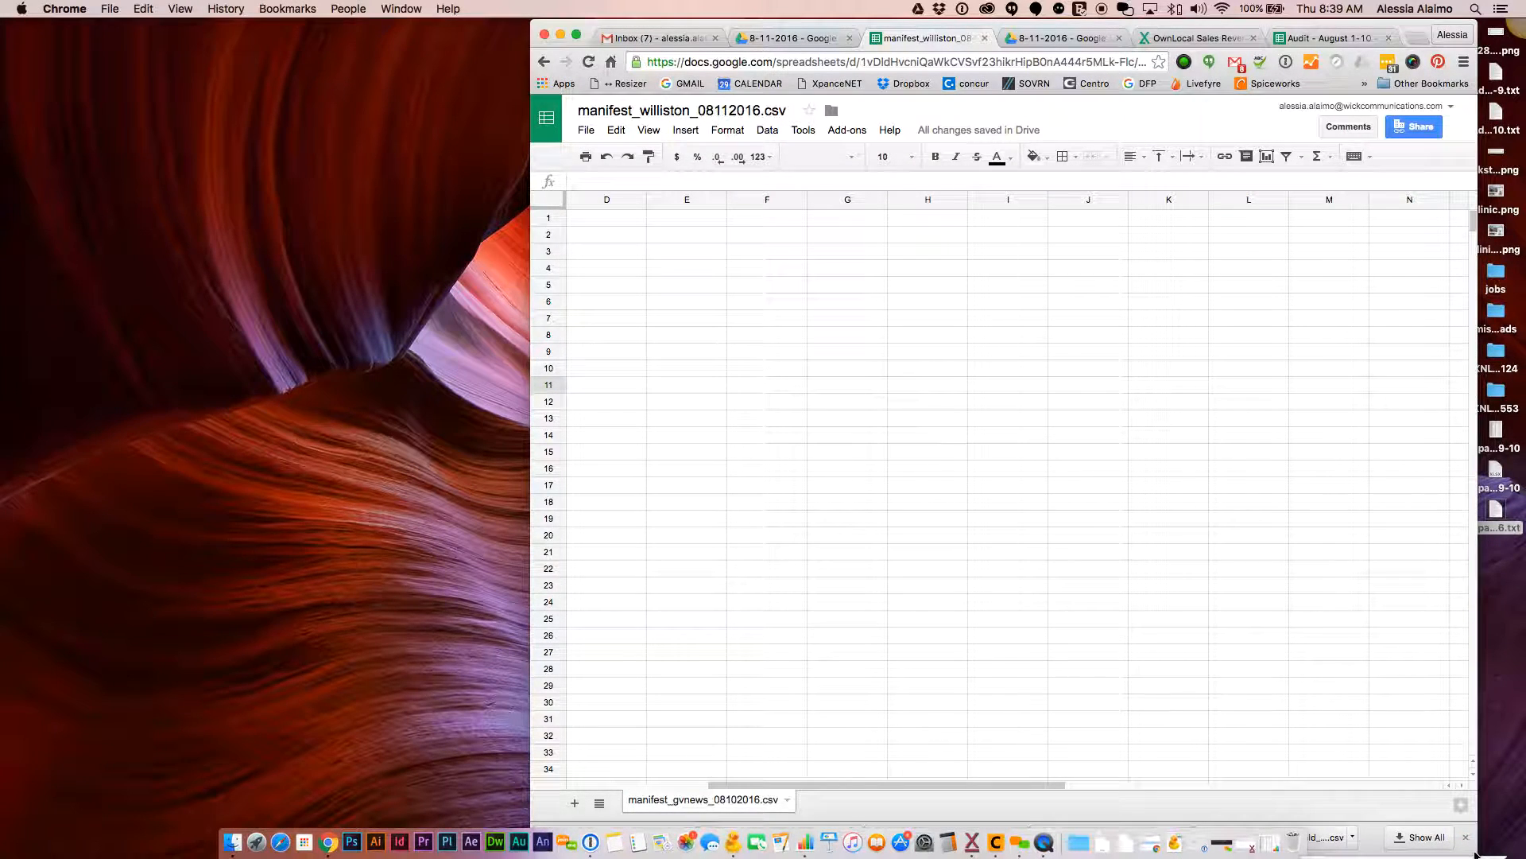
left_click_drag(1480, 850, 1491, 819)
left_click(1476, 808)
left_click_drag(1325, 35, 1301, 40)
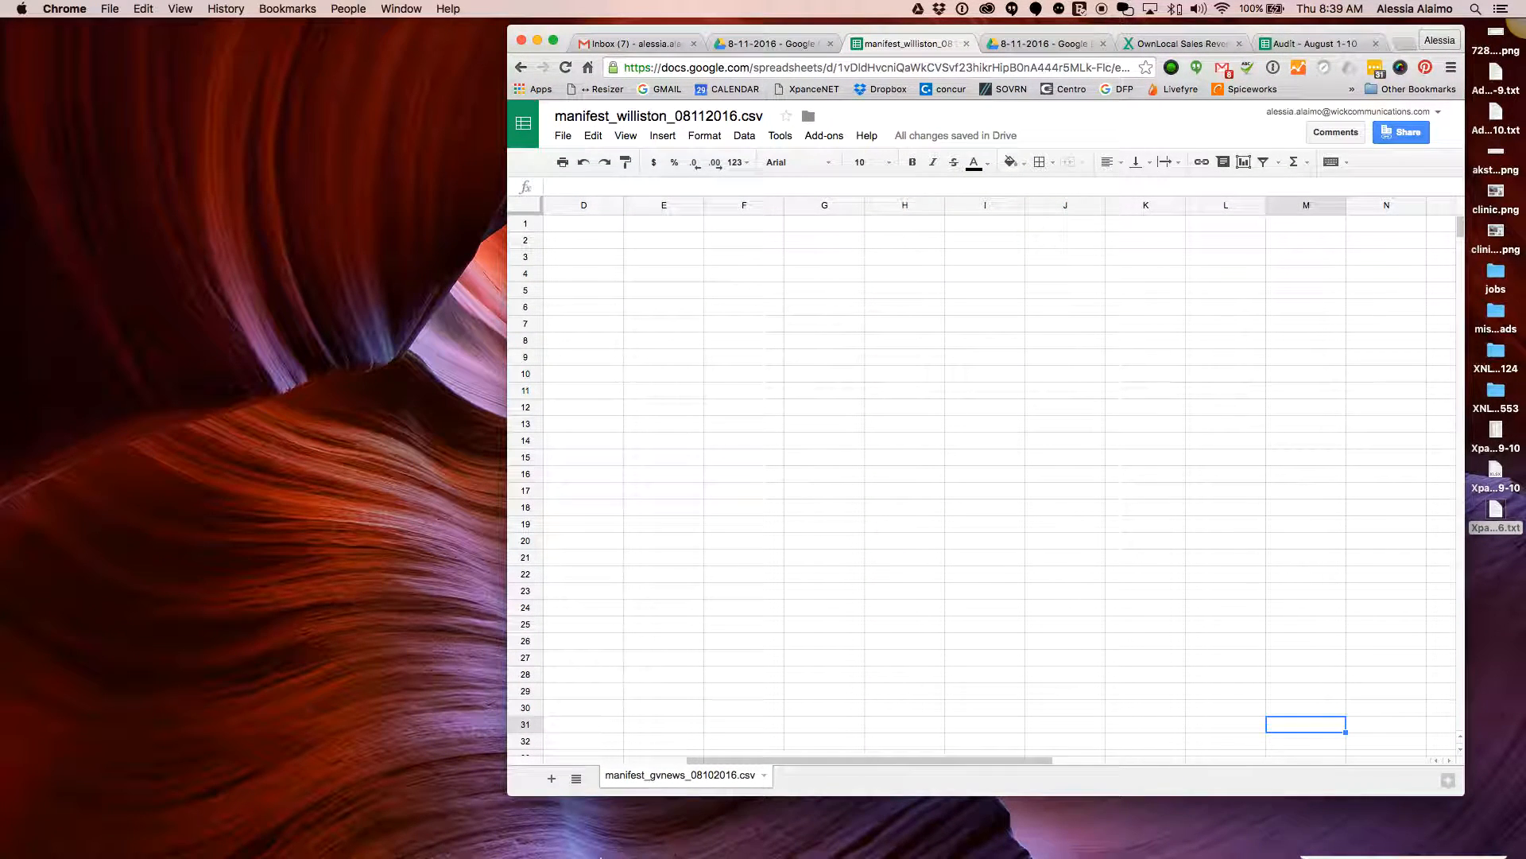
Open the pierre manifest from Downloads in Numbers to check its contents, then quit Numbers
mouse_move(233, 855)
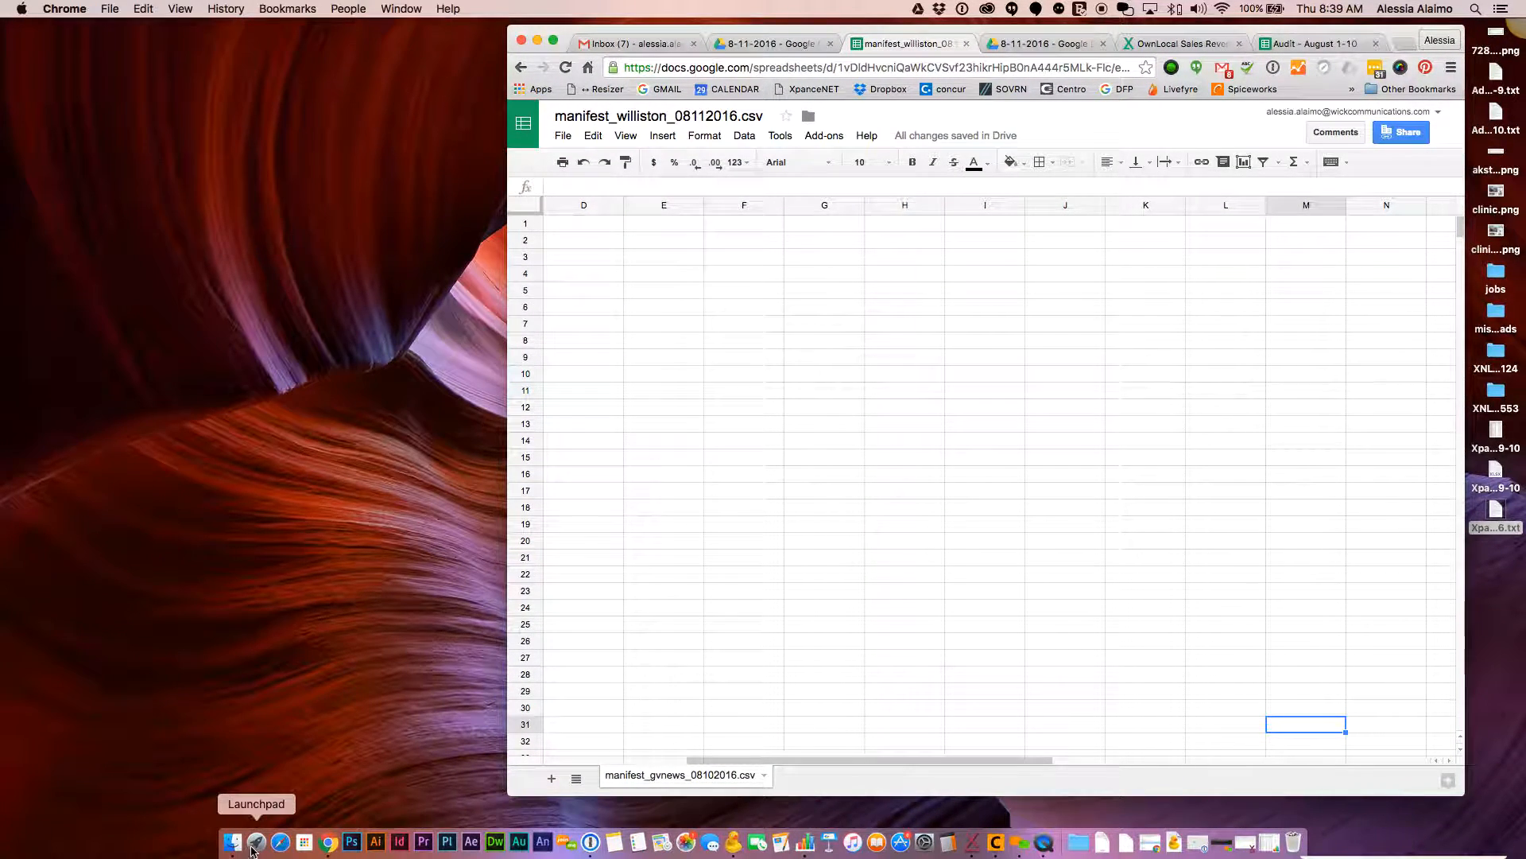
left_click(232, 843)
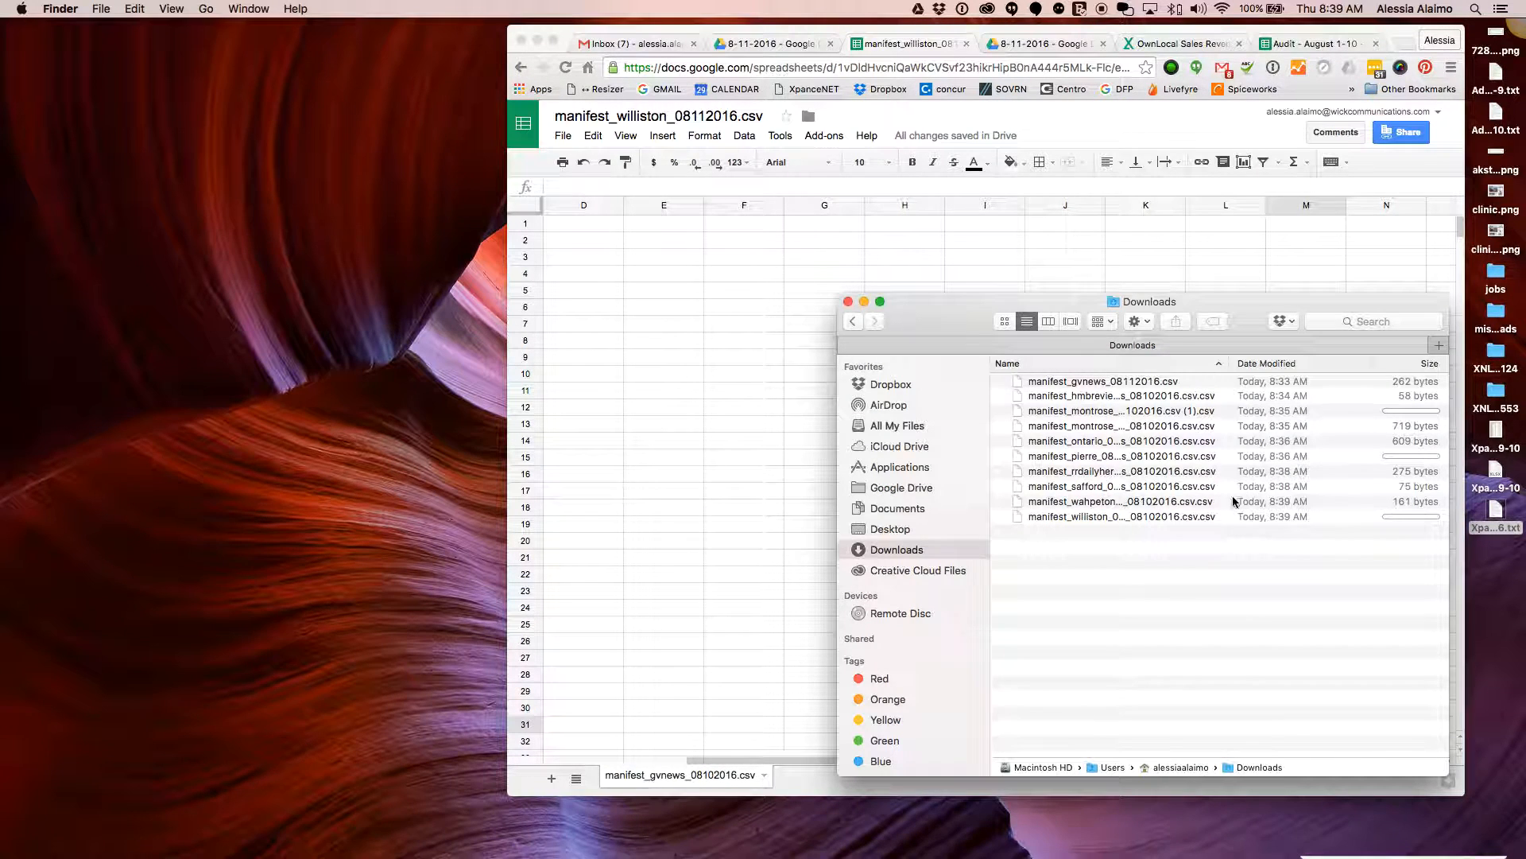
left_click(1137, 396)
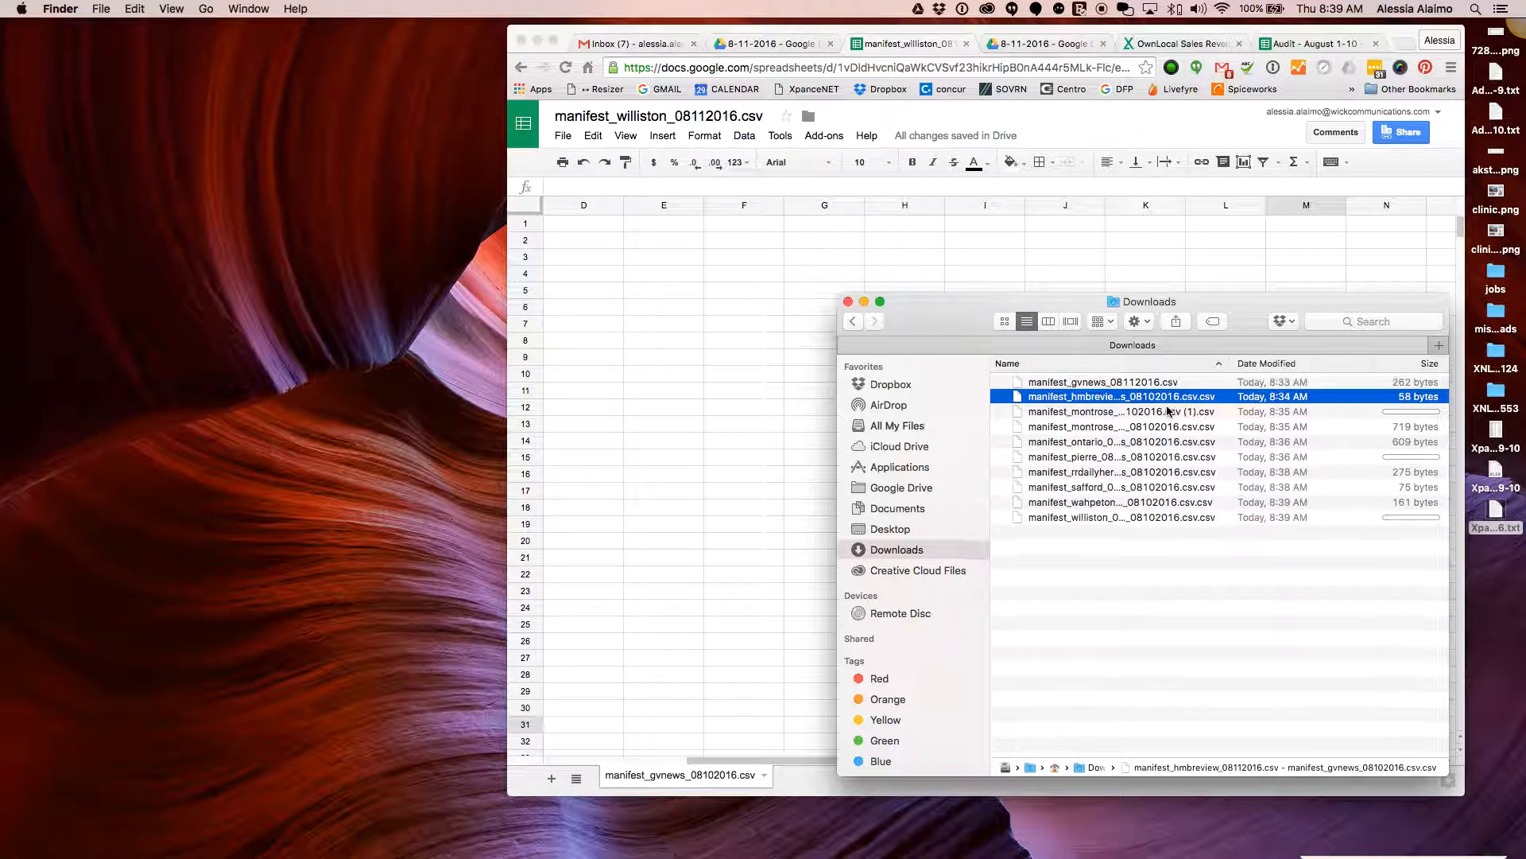
left_click(1160, 411)
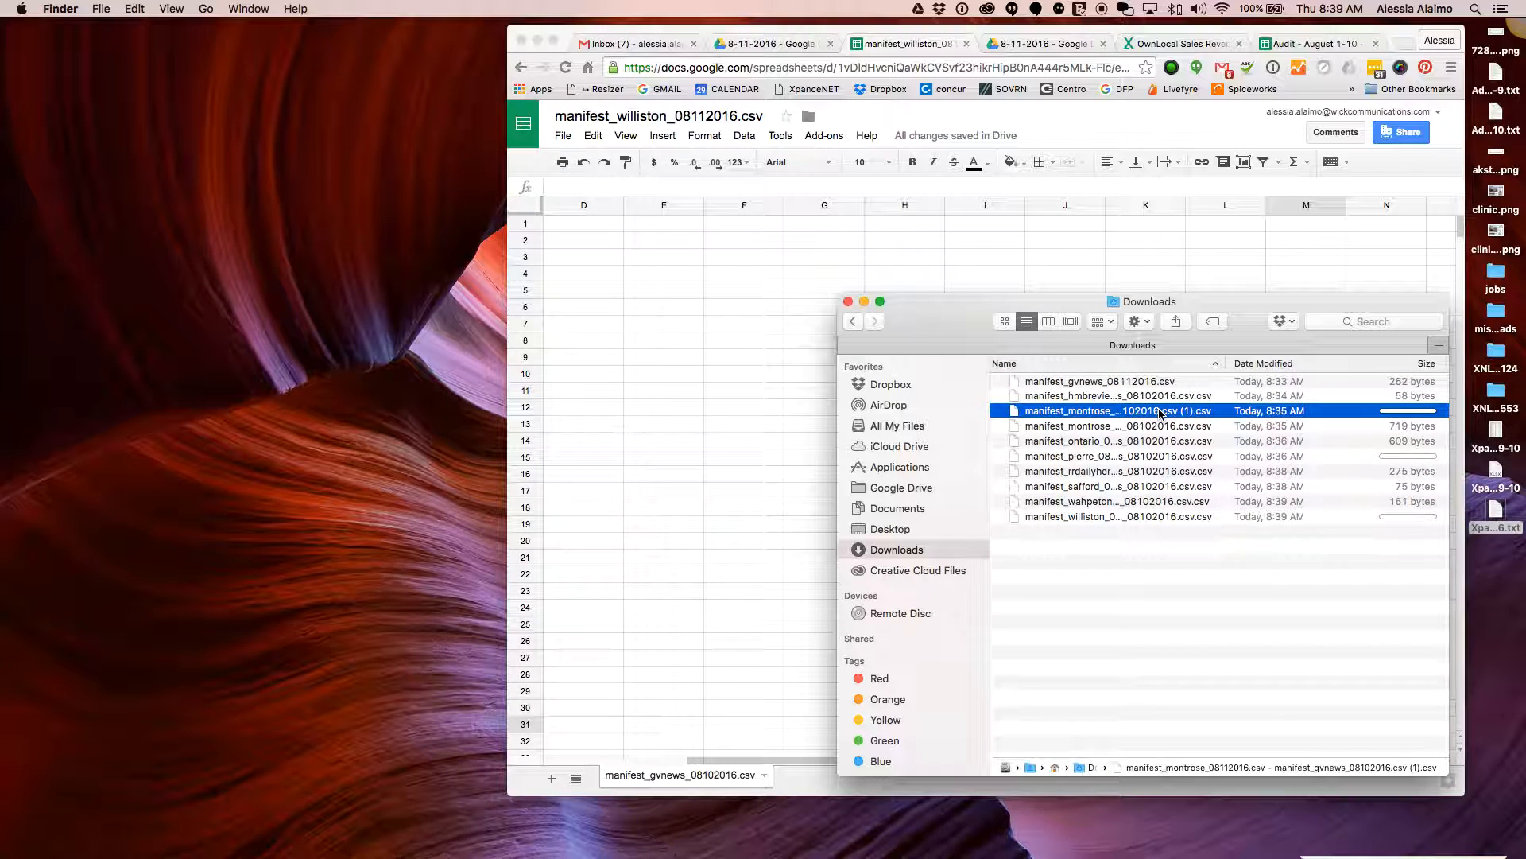
left_click(1189, 459)
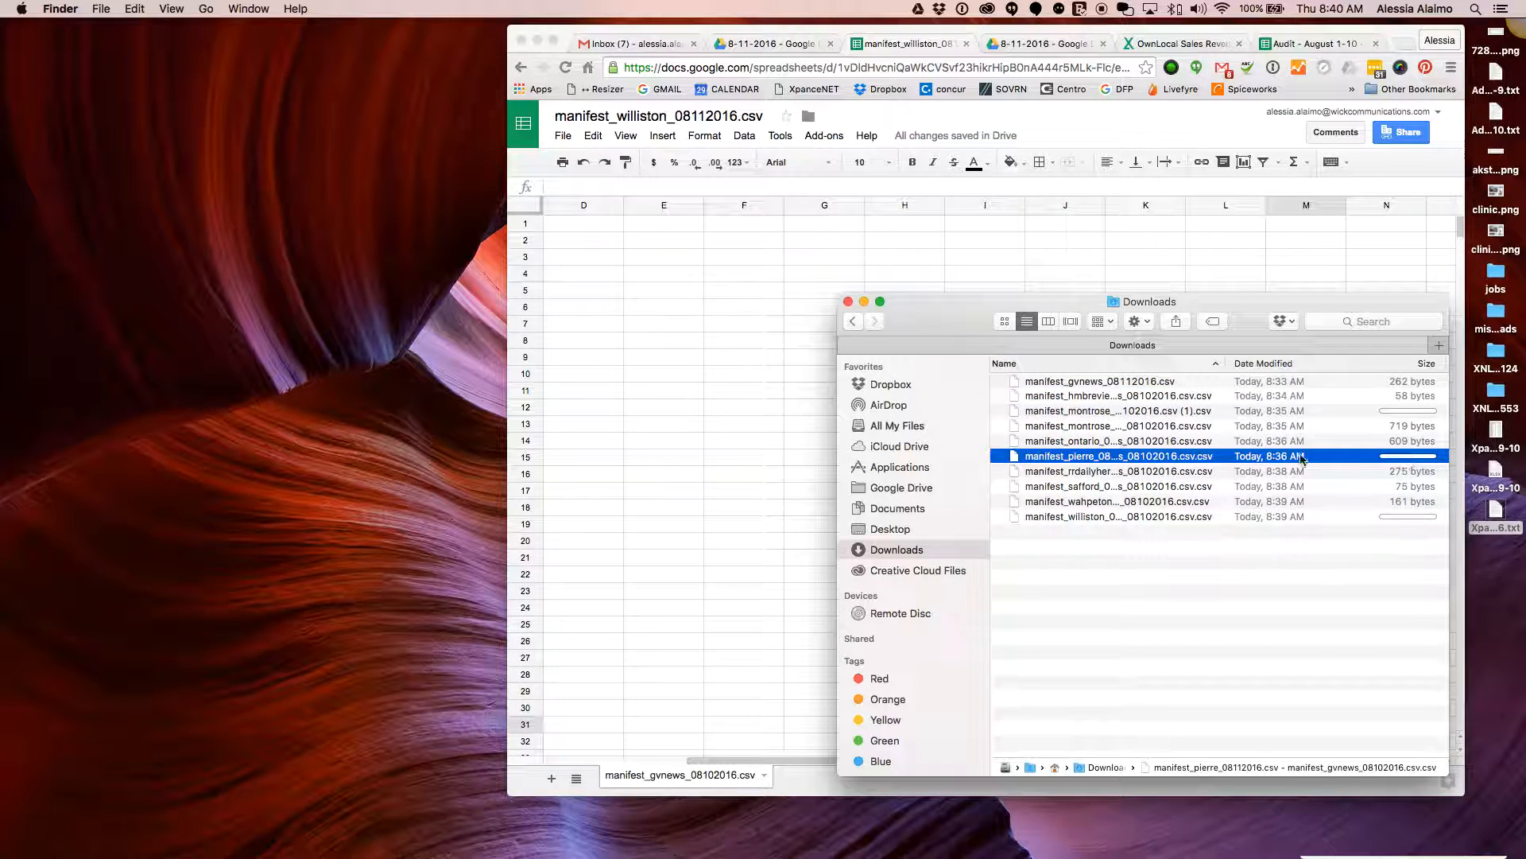
double_click(1152, 459)
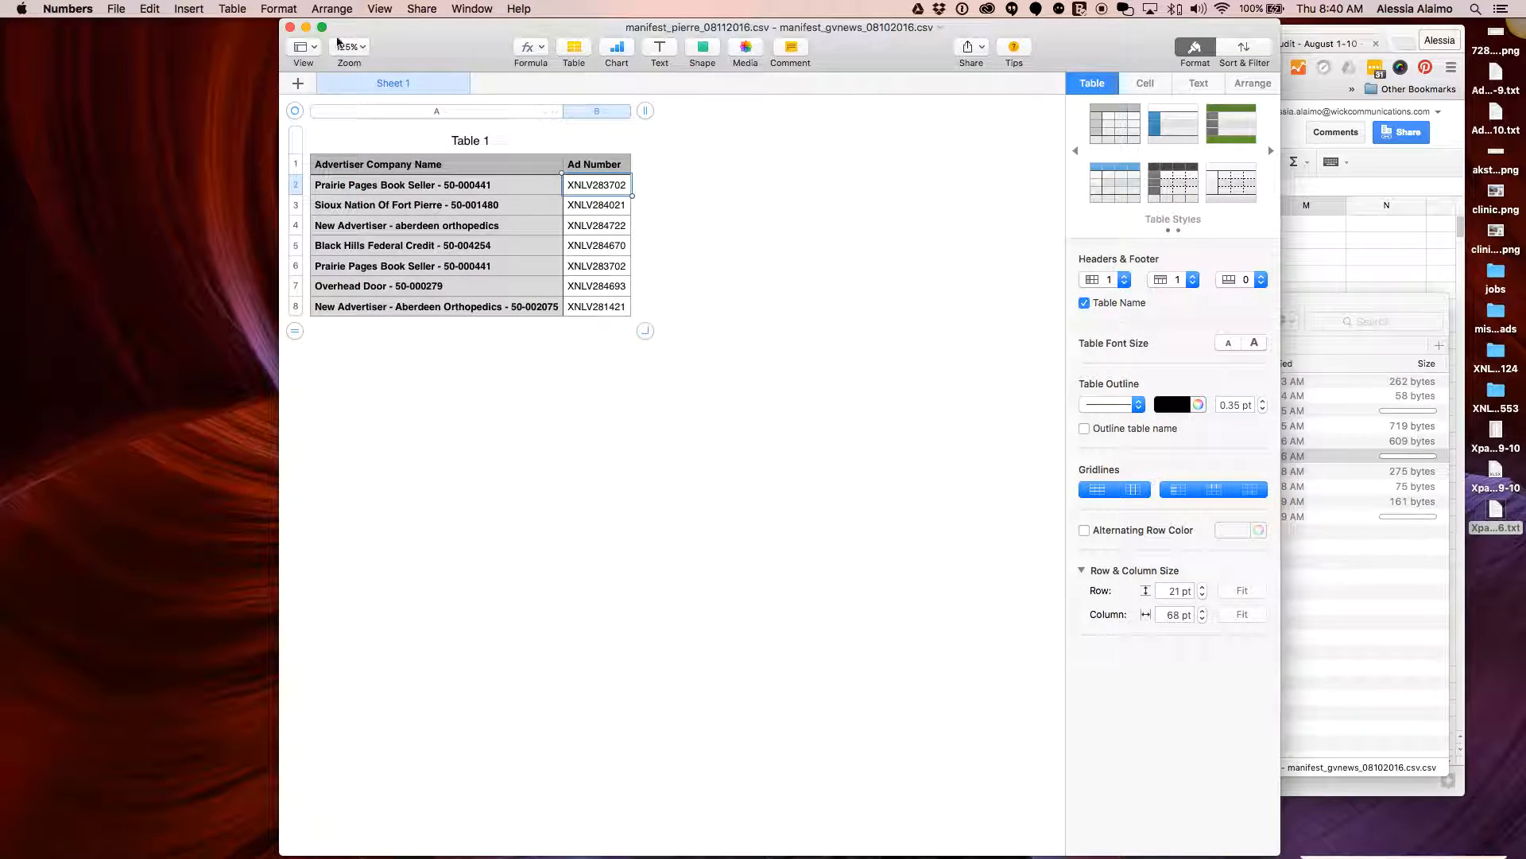
left_click(290, 27)
key("super+q")
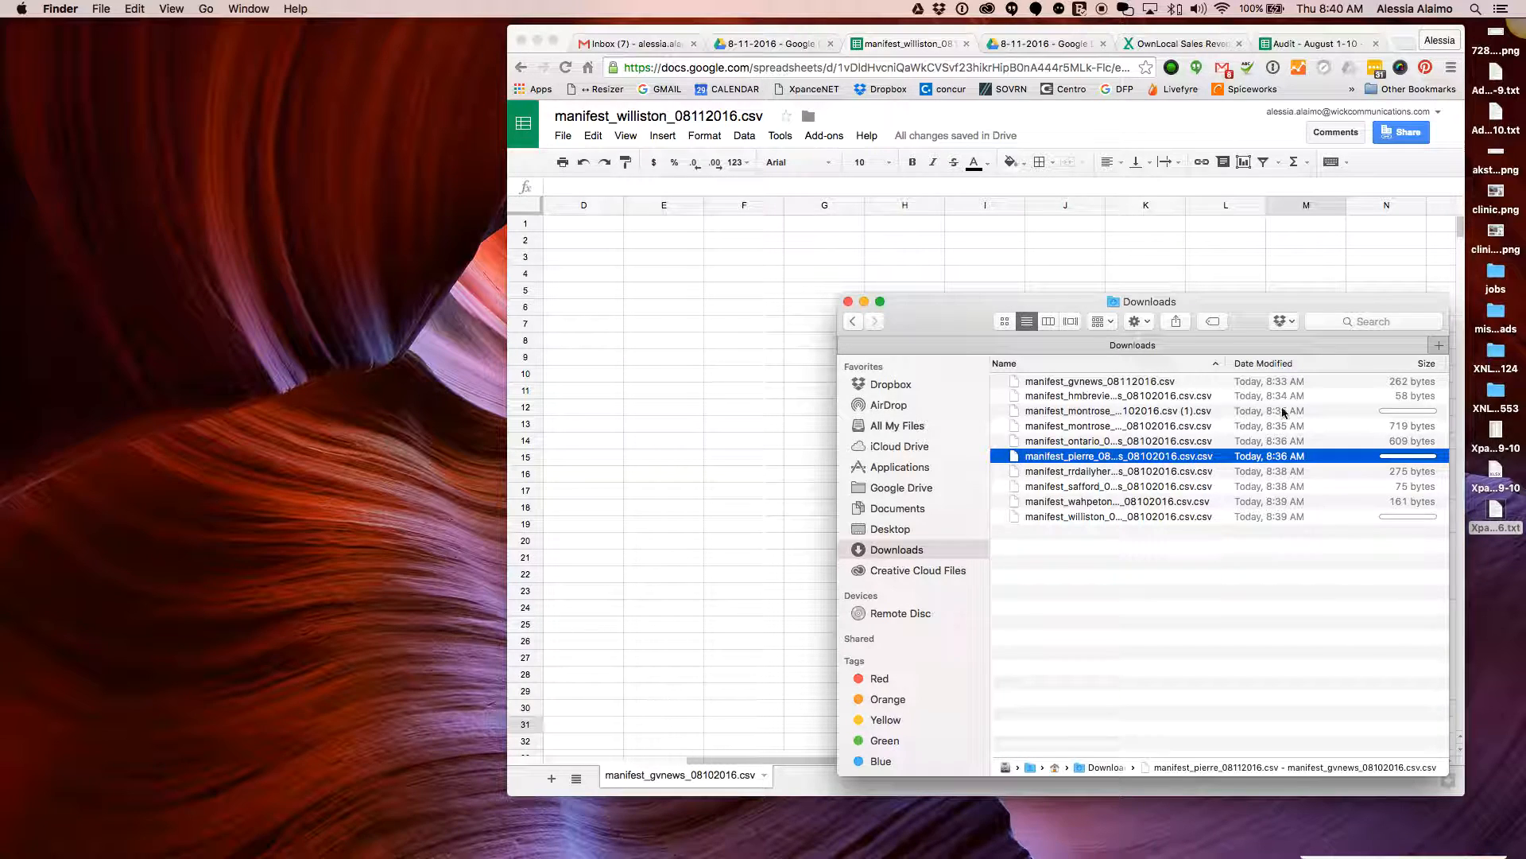
Begin renaming the hmbreview manifest file in Finder
left_click(1179, 395)
left_click(1179, 395)
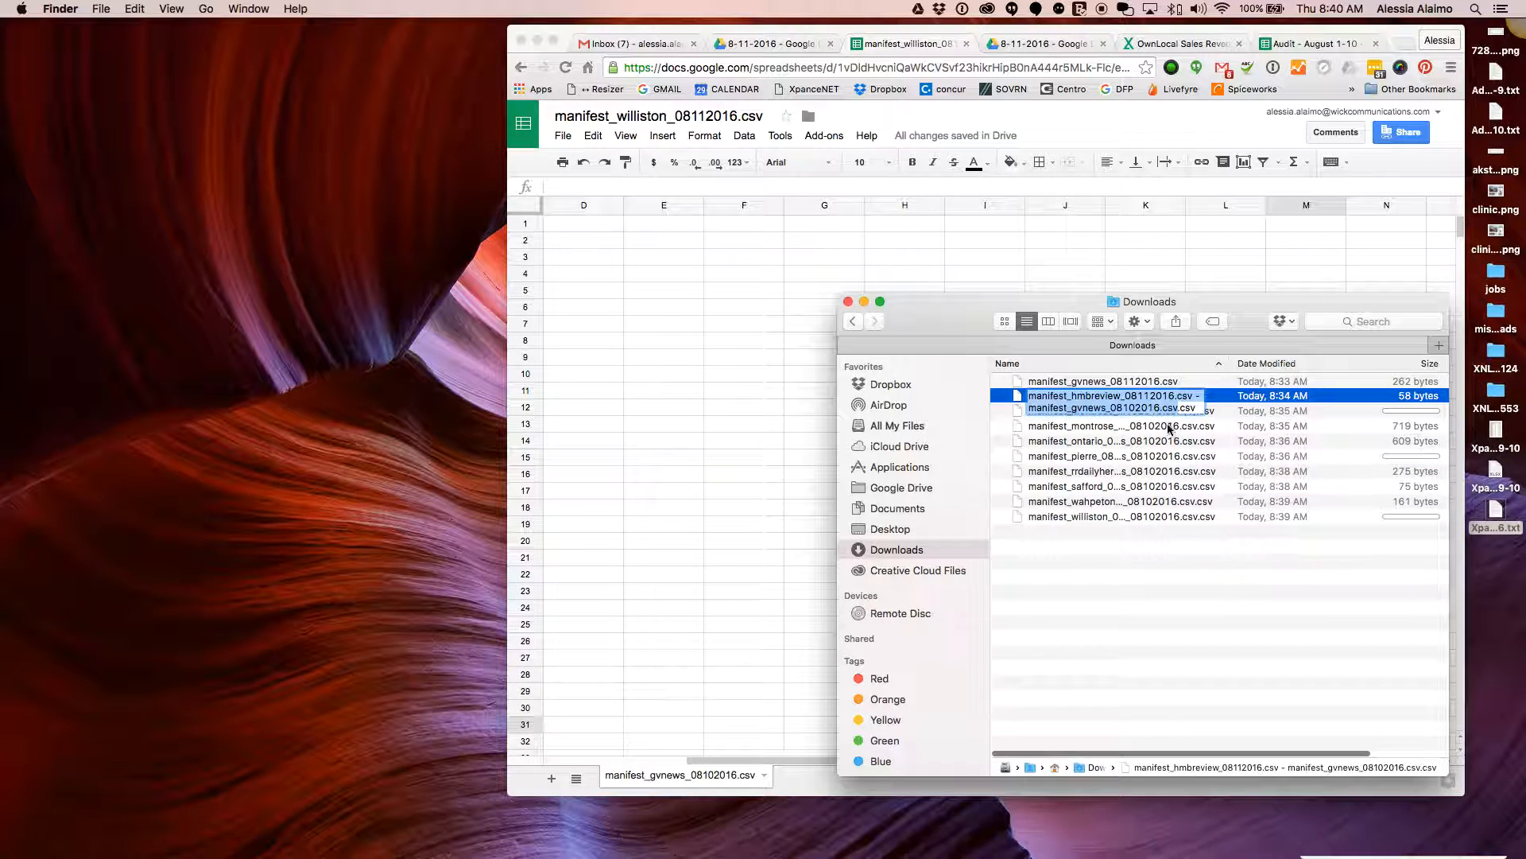
left_click(1178, 408)
Trim the names to manifest_hmbreview_08112016.csv and manifest_montrose_08112016.csv, removing the extra trailing text
left_click_drag(1177, 408, 1178, 396)
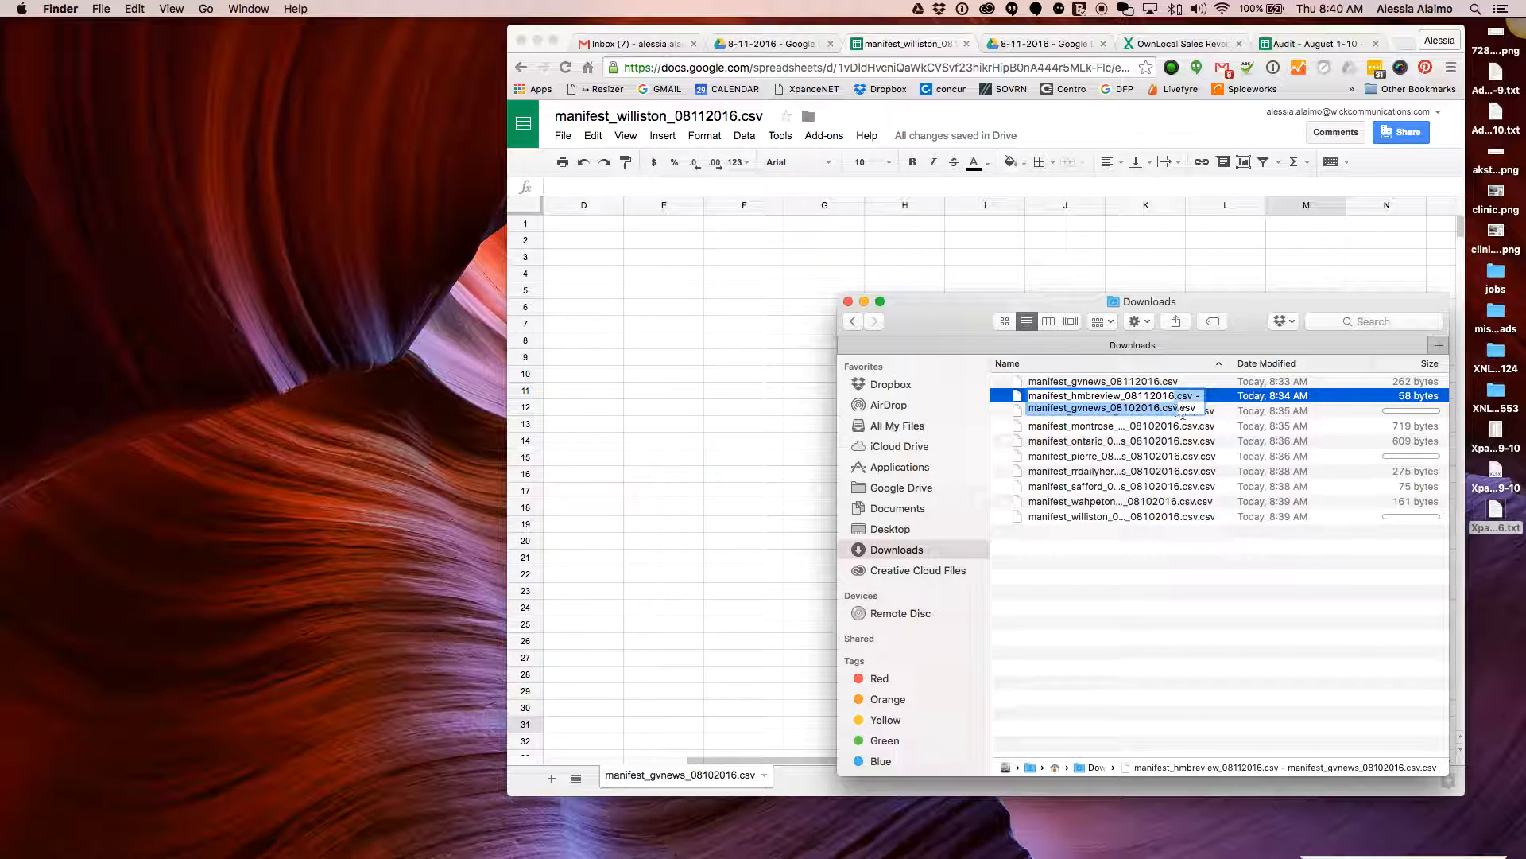
key("BackSpace")
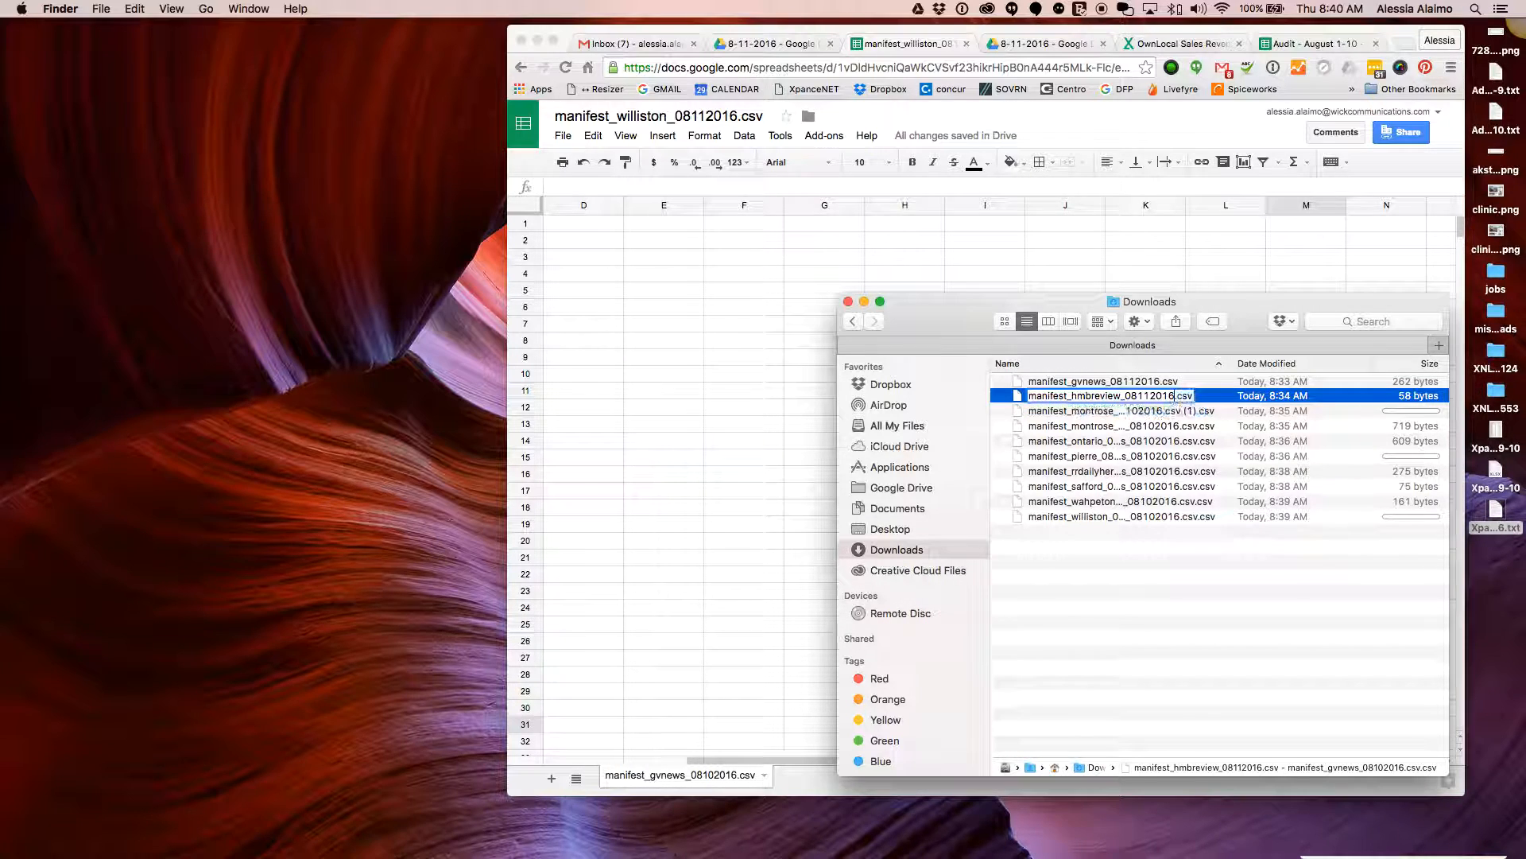
left_click(1166, 414)
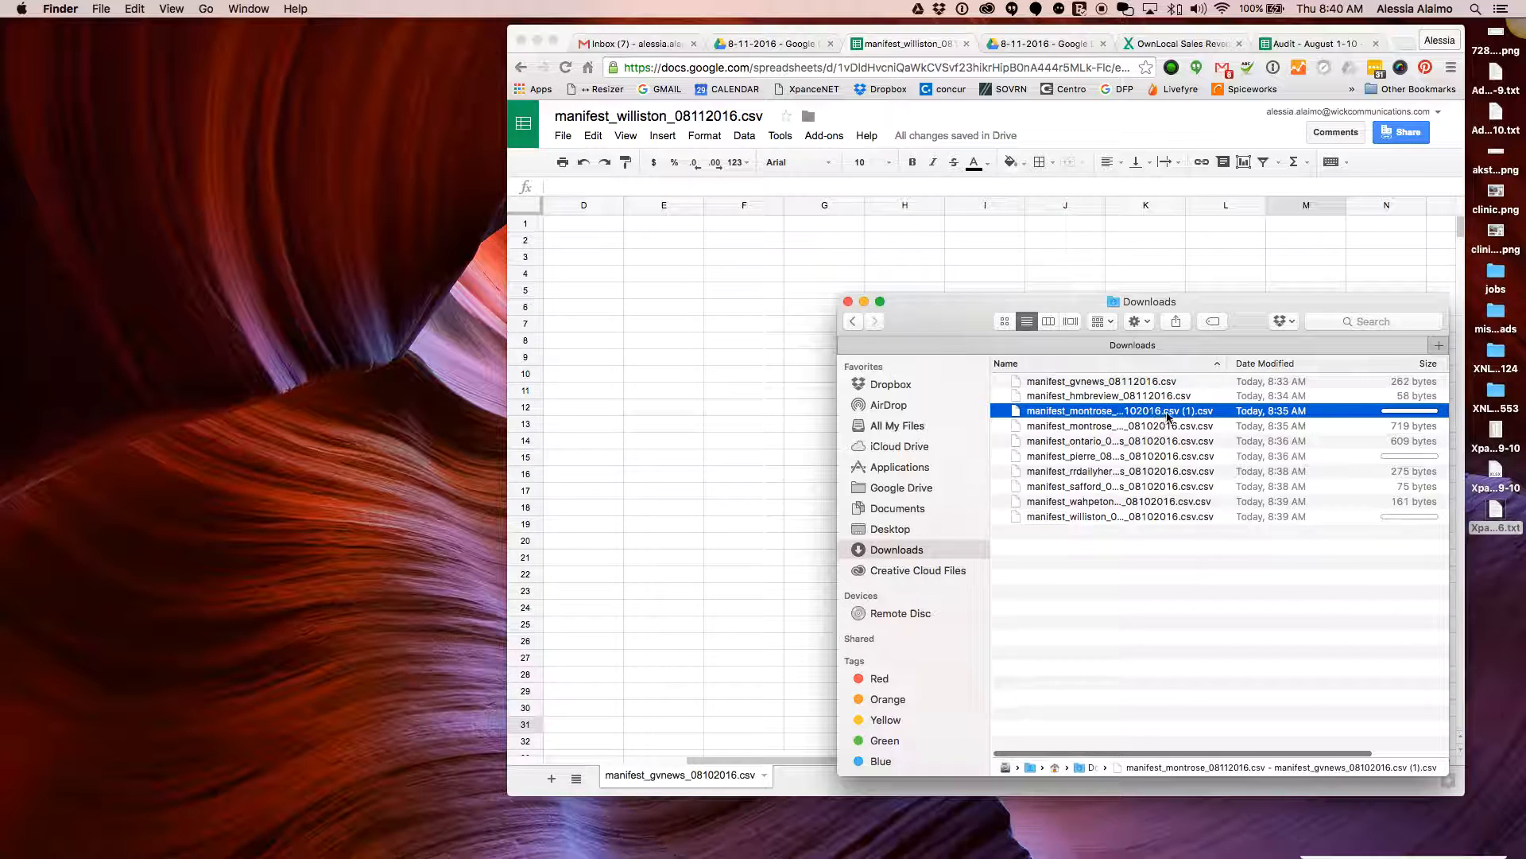
left_click(1174, 412)
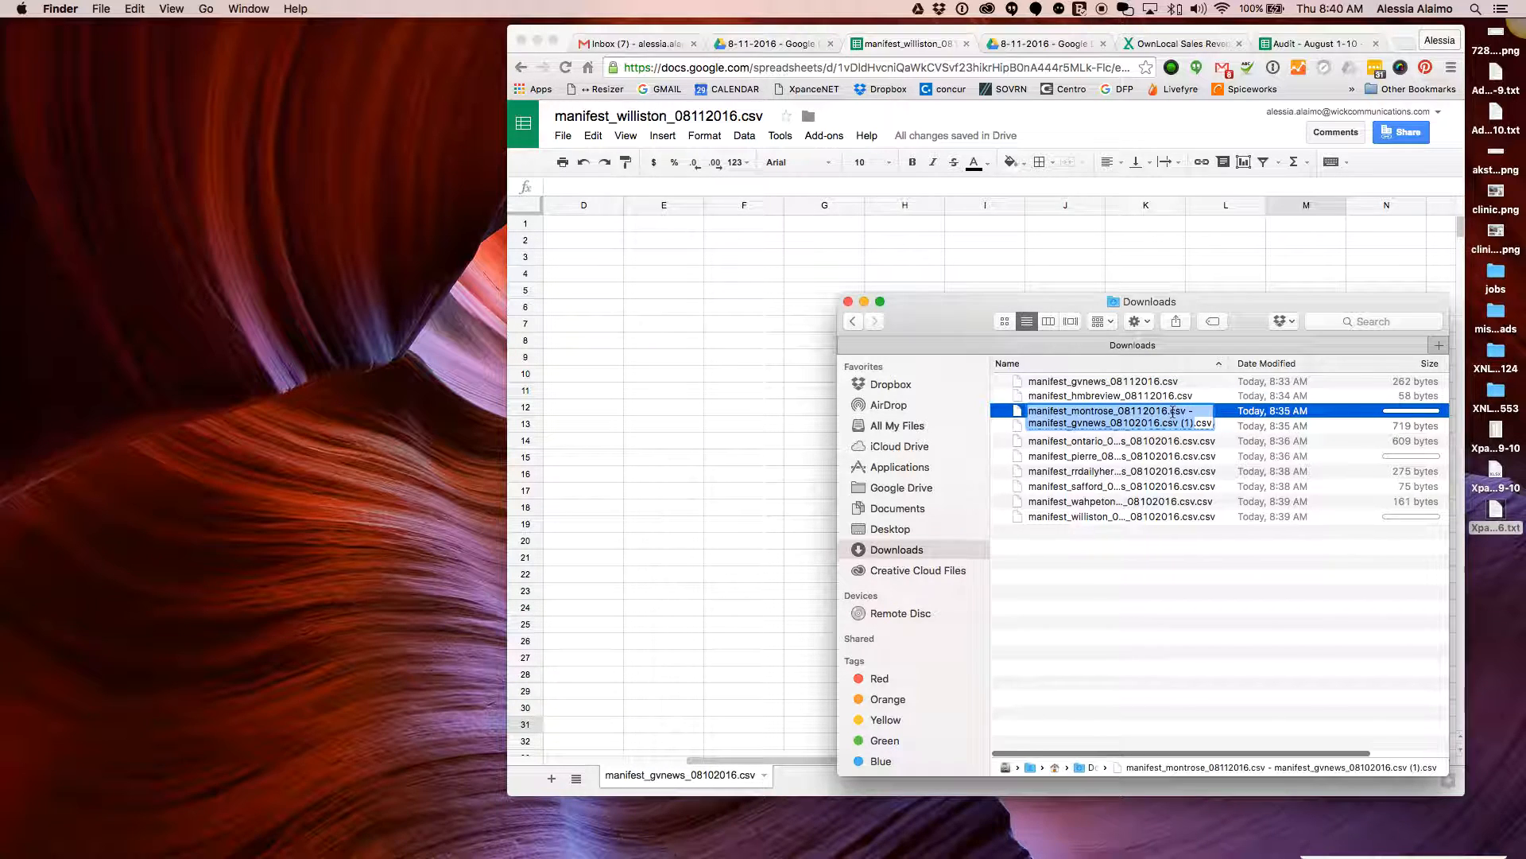
mouse_move(1183, 422)
left_mouse_down()
mouse_move(1197, 423)
mouse_move(1187, 411)
left_mouse_up()
key("BackSpace")
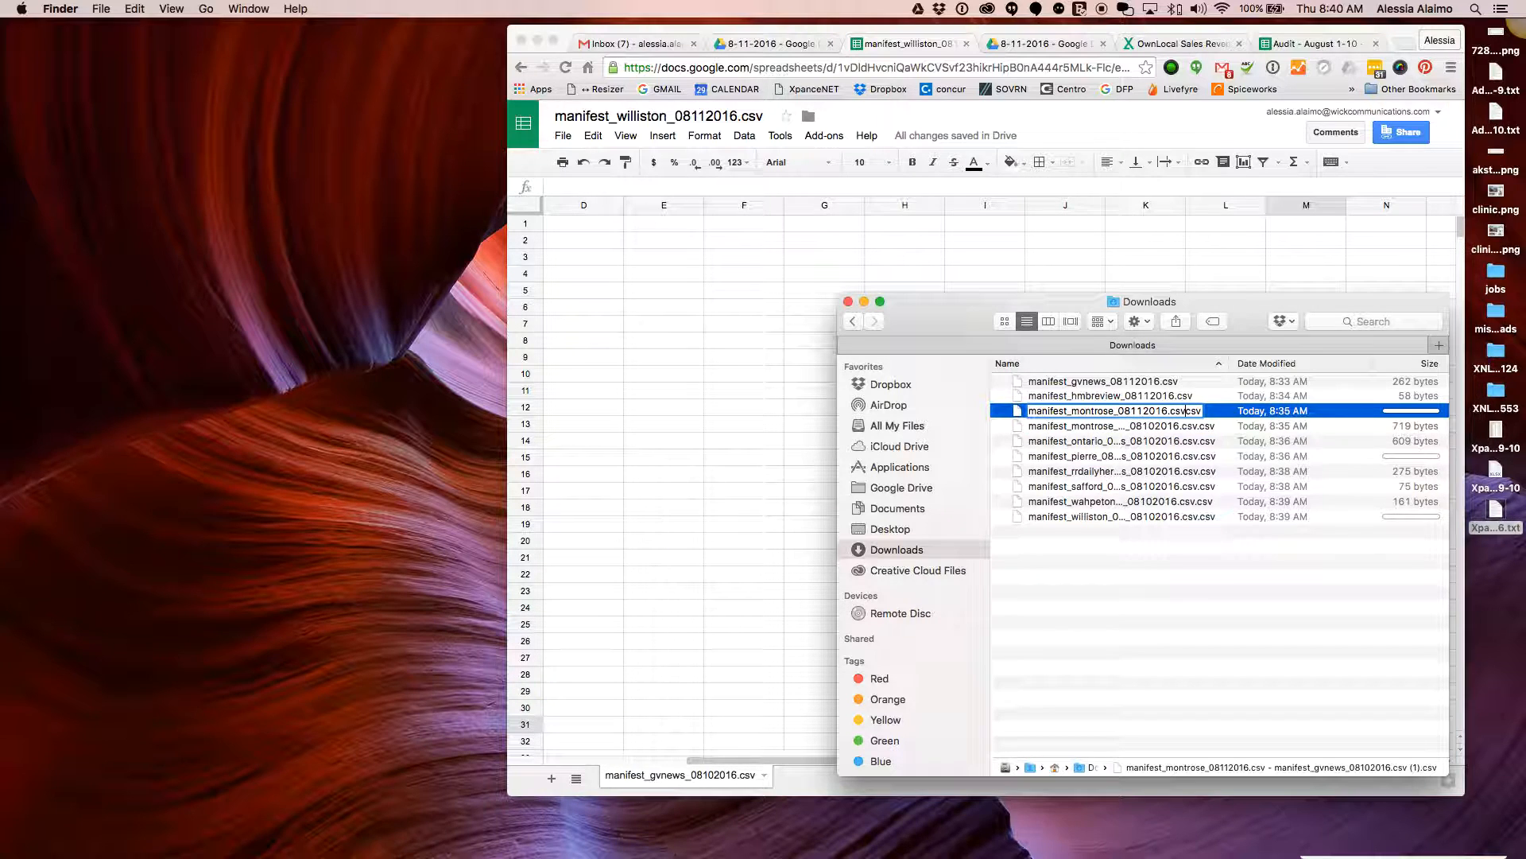
key("BackSpace")
key("BackSpace")
key("BackSpace")
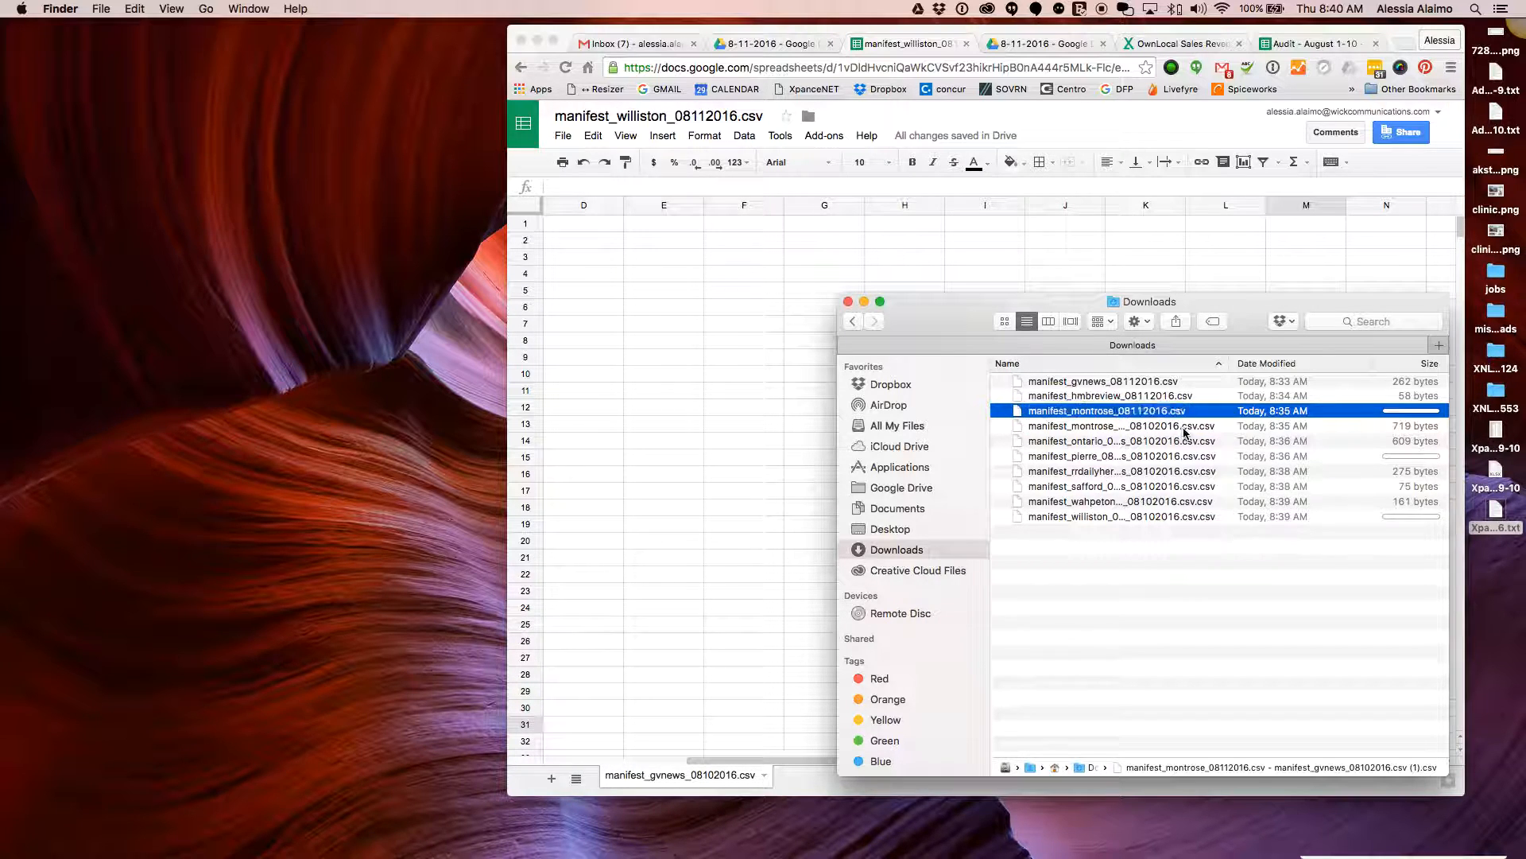
left_click(1184, 429)
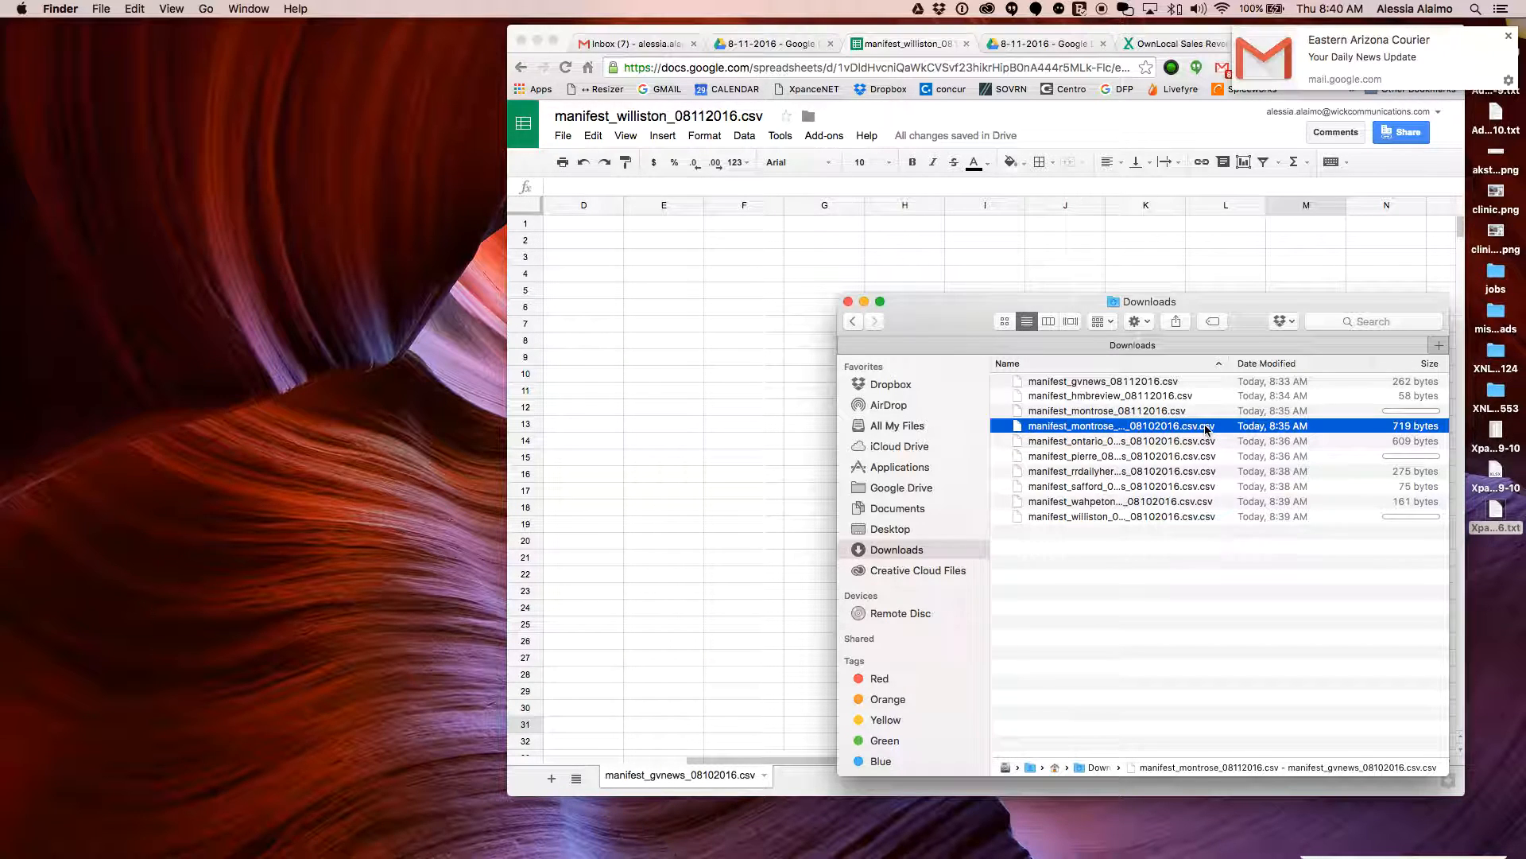
Compare the two montrose manifest files, leaving the second one's name unchanged
left_click(1206, 429)
left_click(1163, 411)
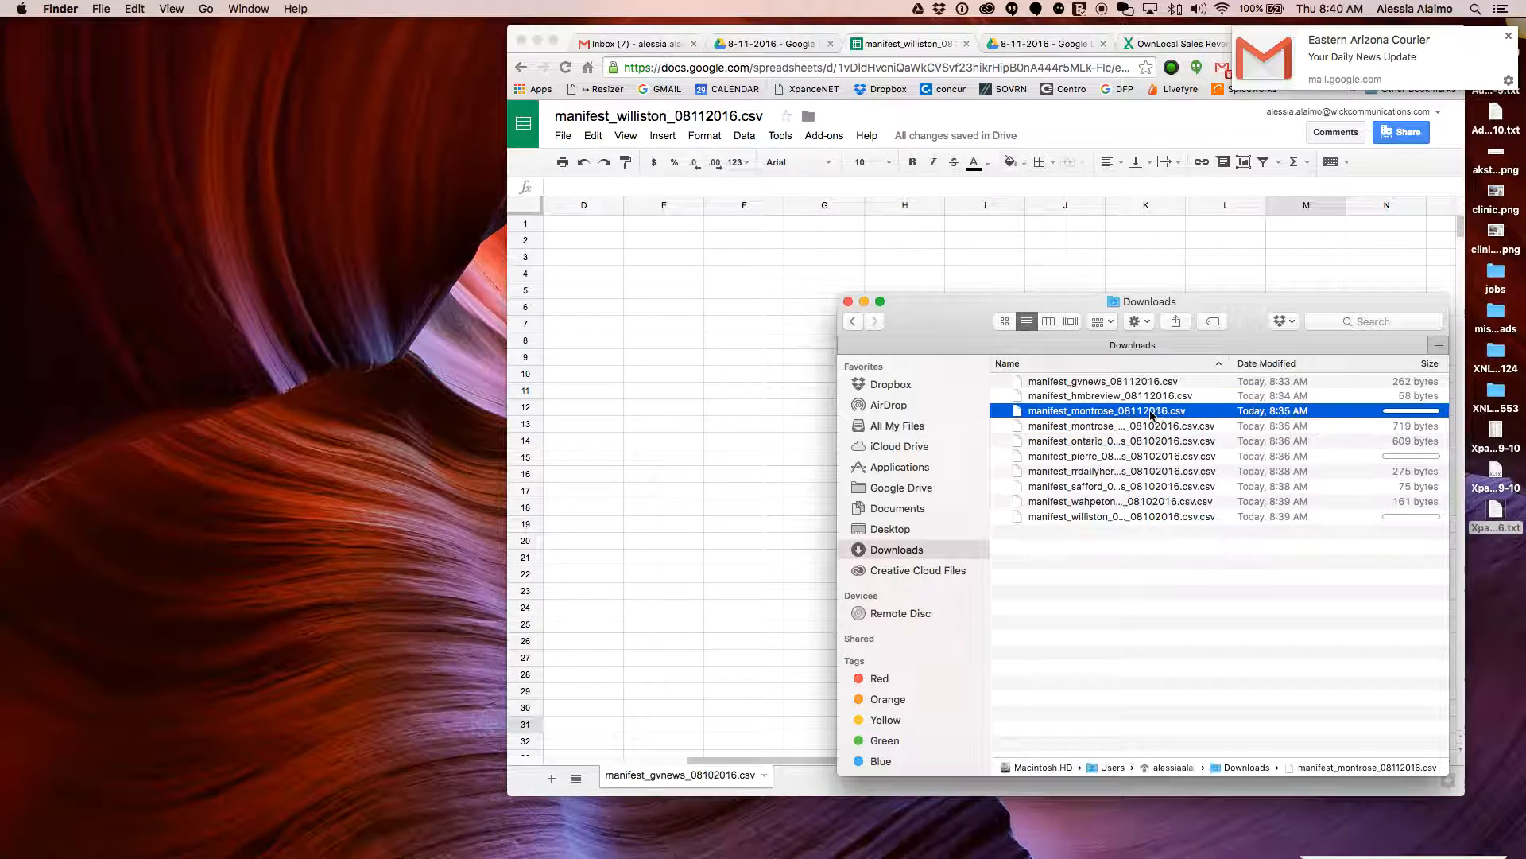
left_click(1163, 439)
left_click(1170, 427)
left_click(1170, 414)
left_click(1171, 426)
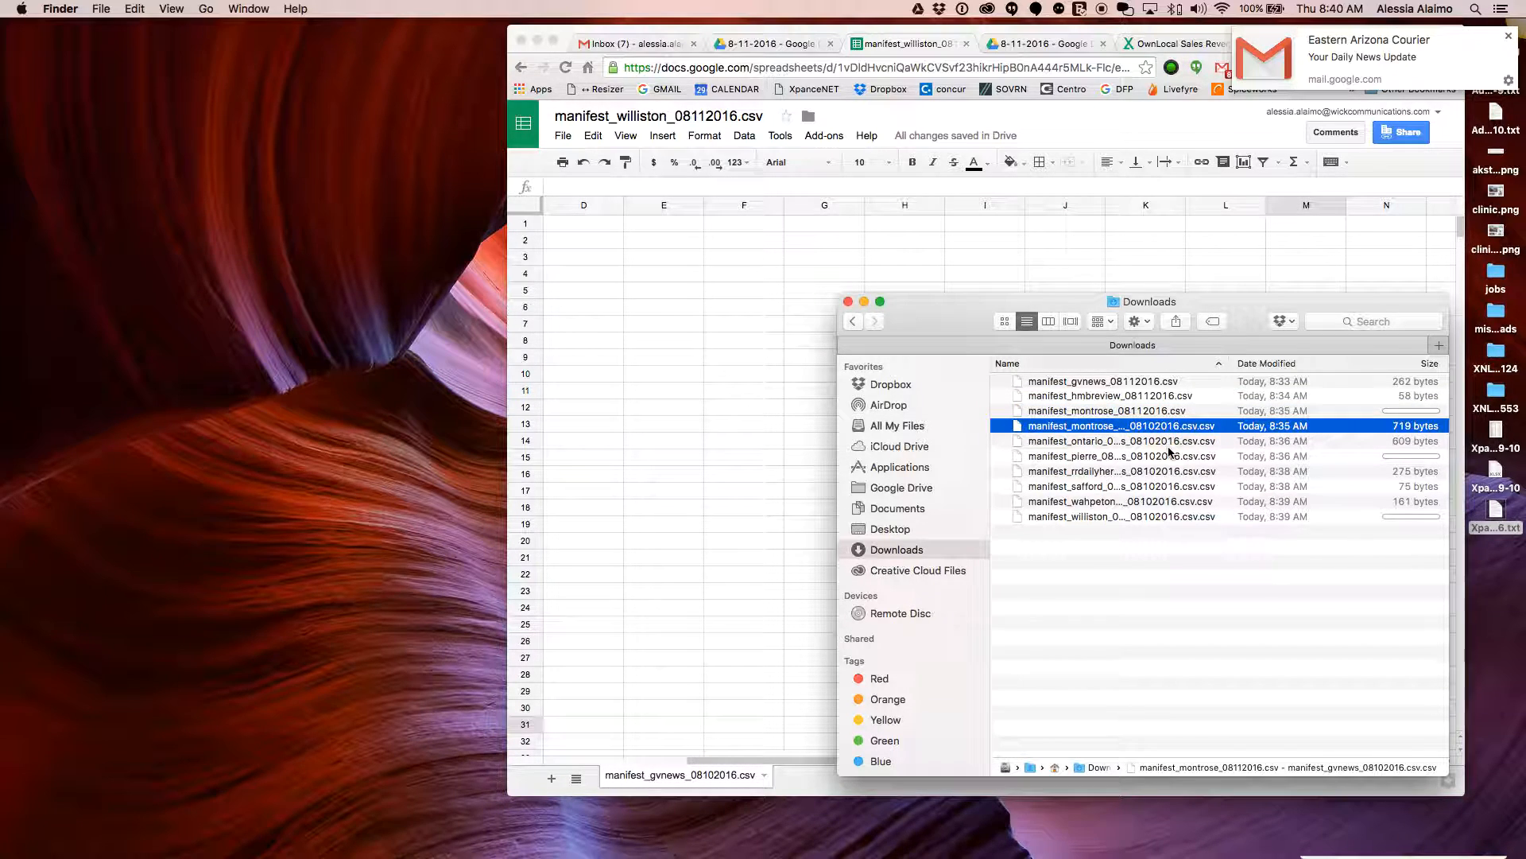
Trim the ontario manifest's name to manifest_ontario_08112016.csv by deleting the trailing gvnews text
left_click(1191, 444)
key("Return")
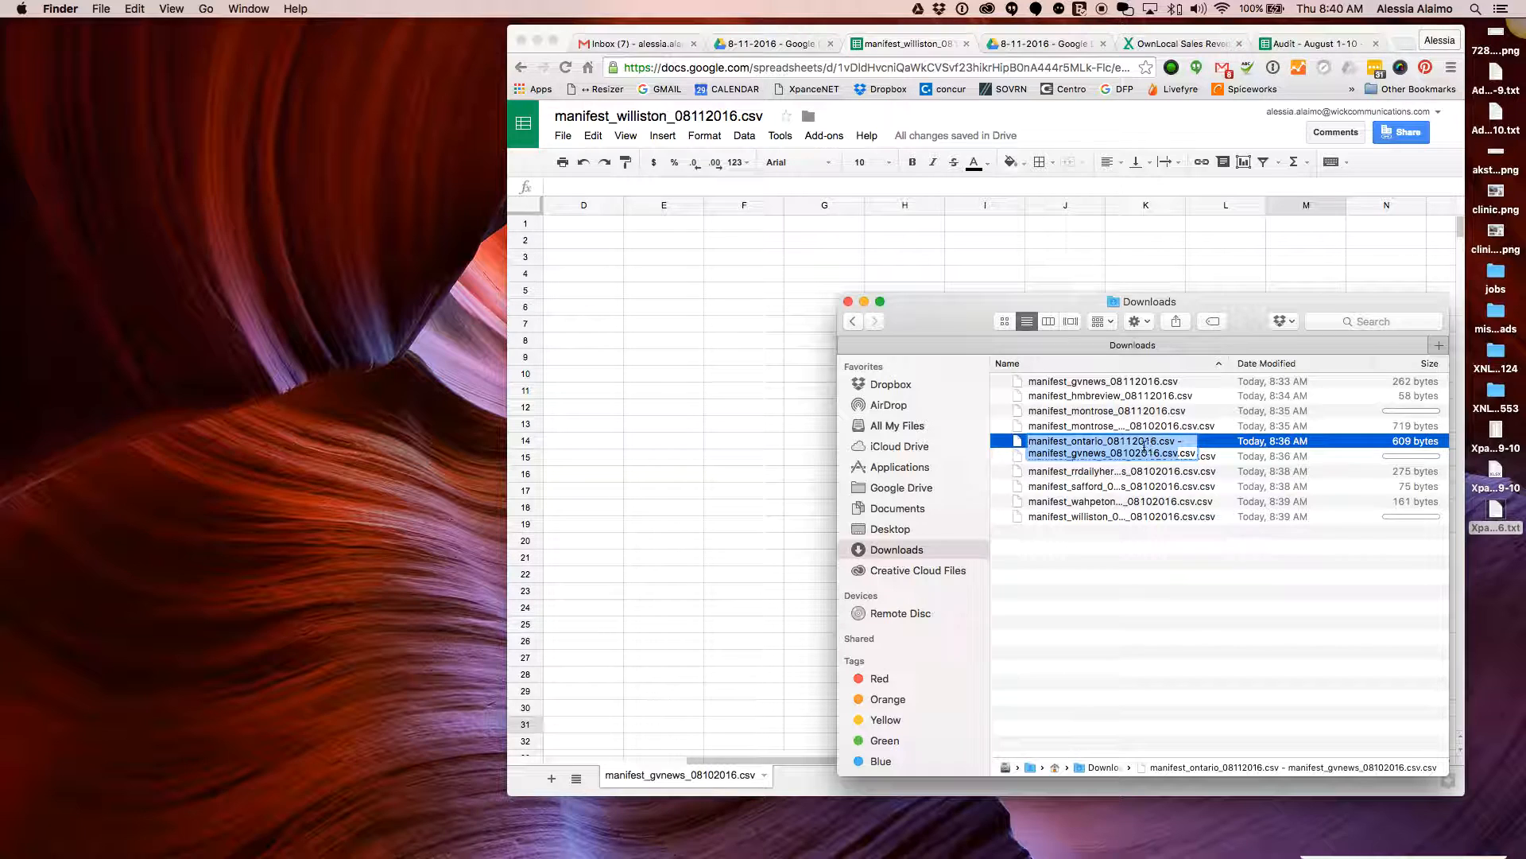
left_click_drag(1175, 453, 1172, 442)
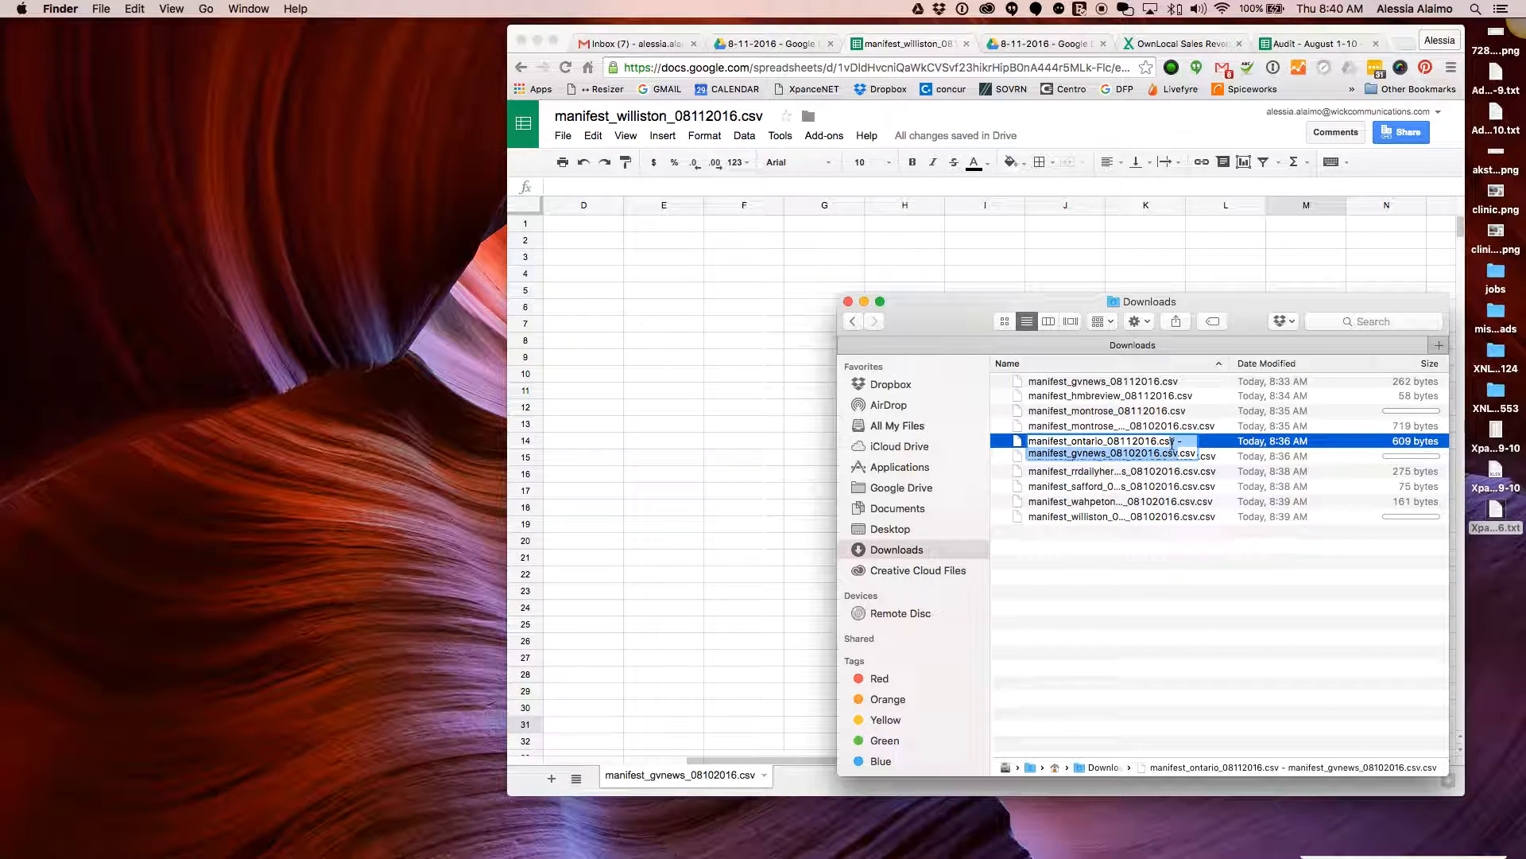
key("BackSpace")
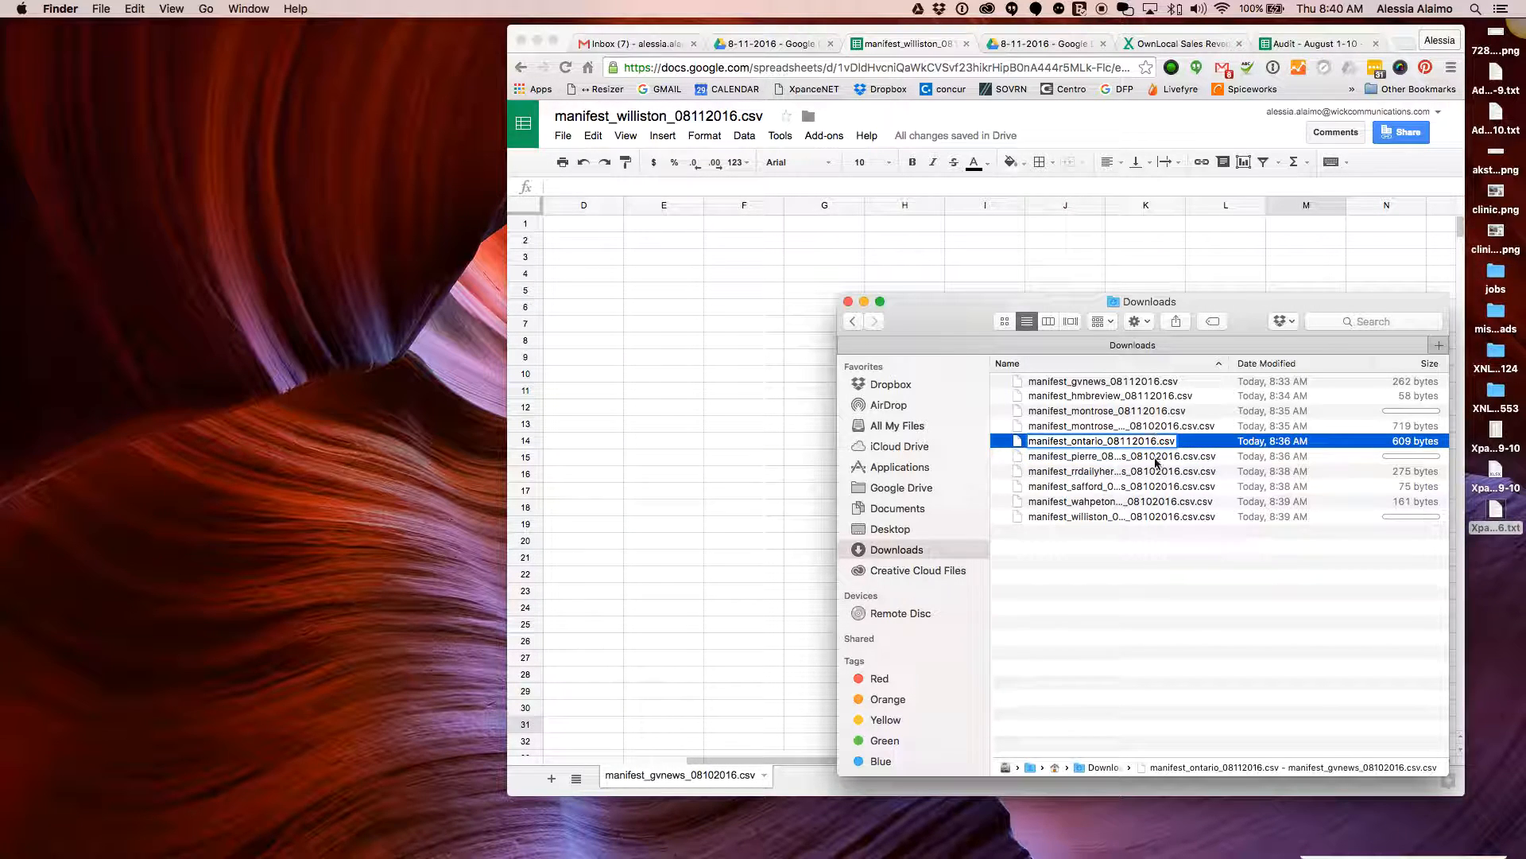
Trim the trailing gvnews part from the pierre and rrdailyherald manifest names
left_click(1157, 460)
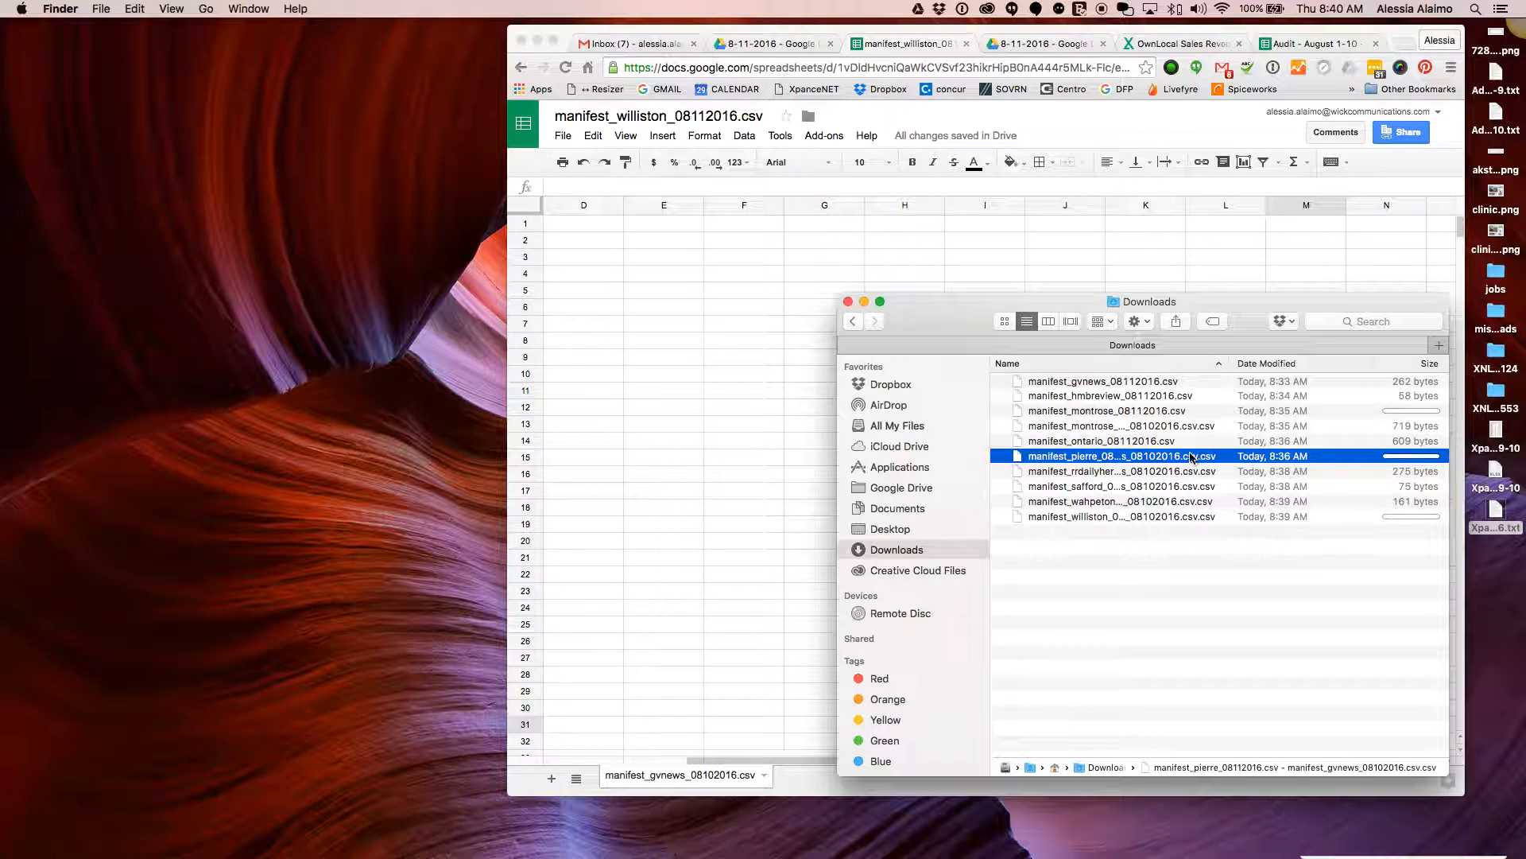
left_click(1190, 457)
left_click_drag(1178, 468, 1152, 457)
key("BackSpace")
left_click(1176, 474)
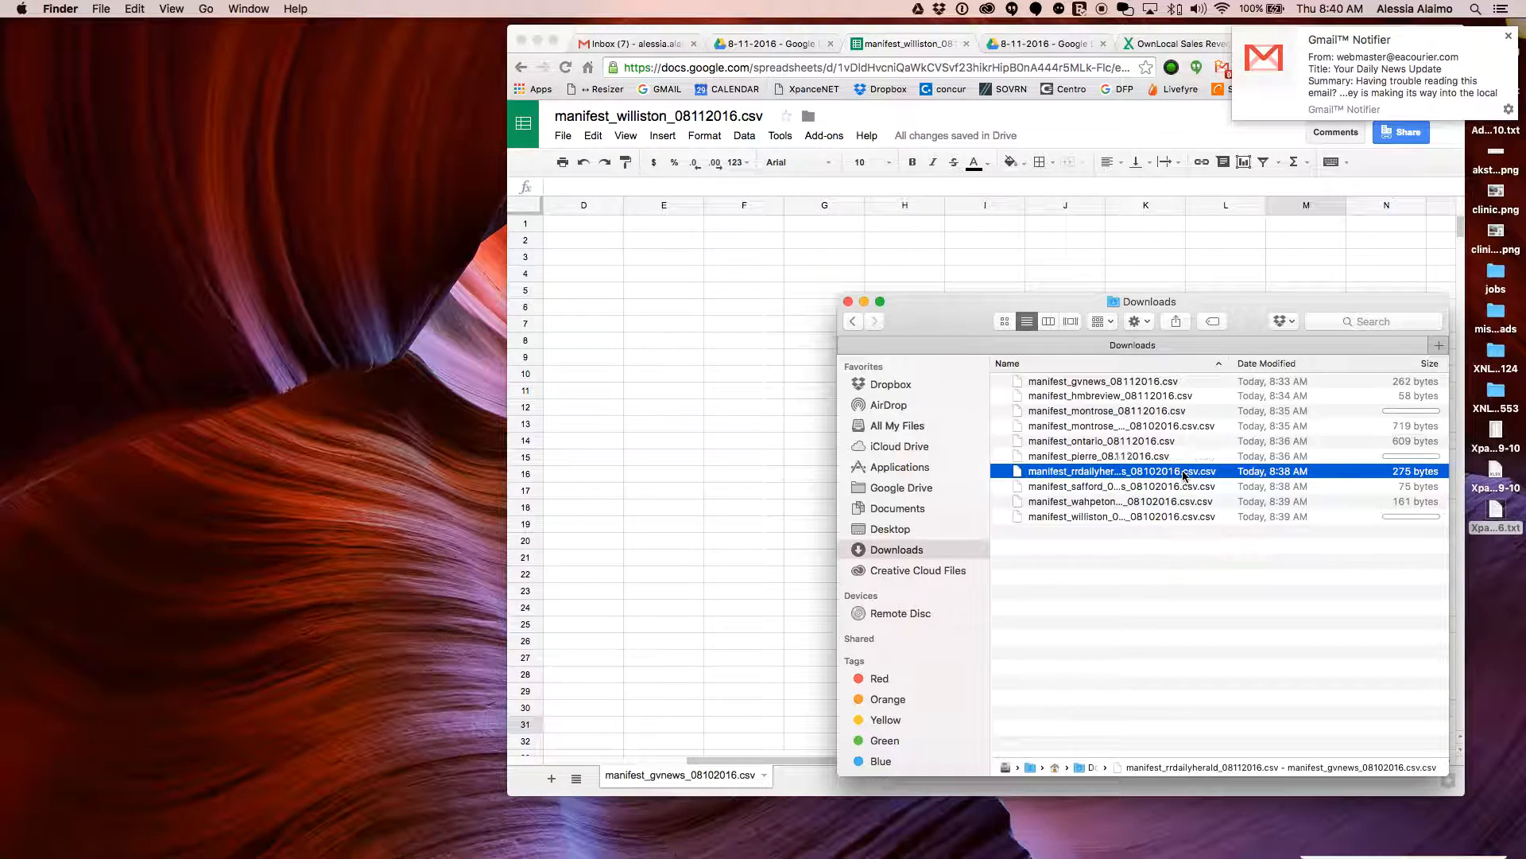
left_click(1184, 474)
left_click_drag(1177, 479, 1187, 472)
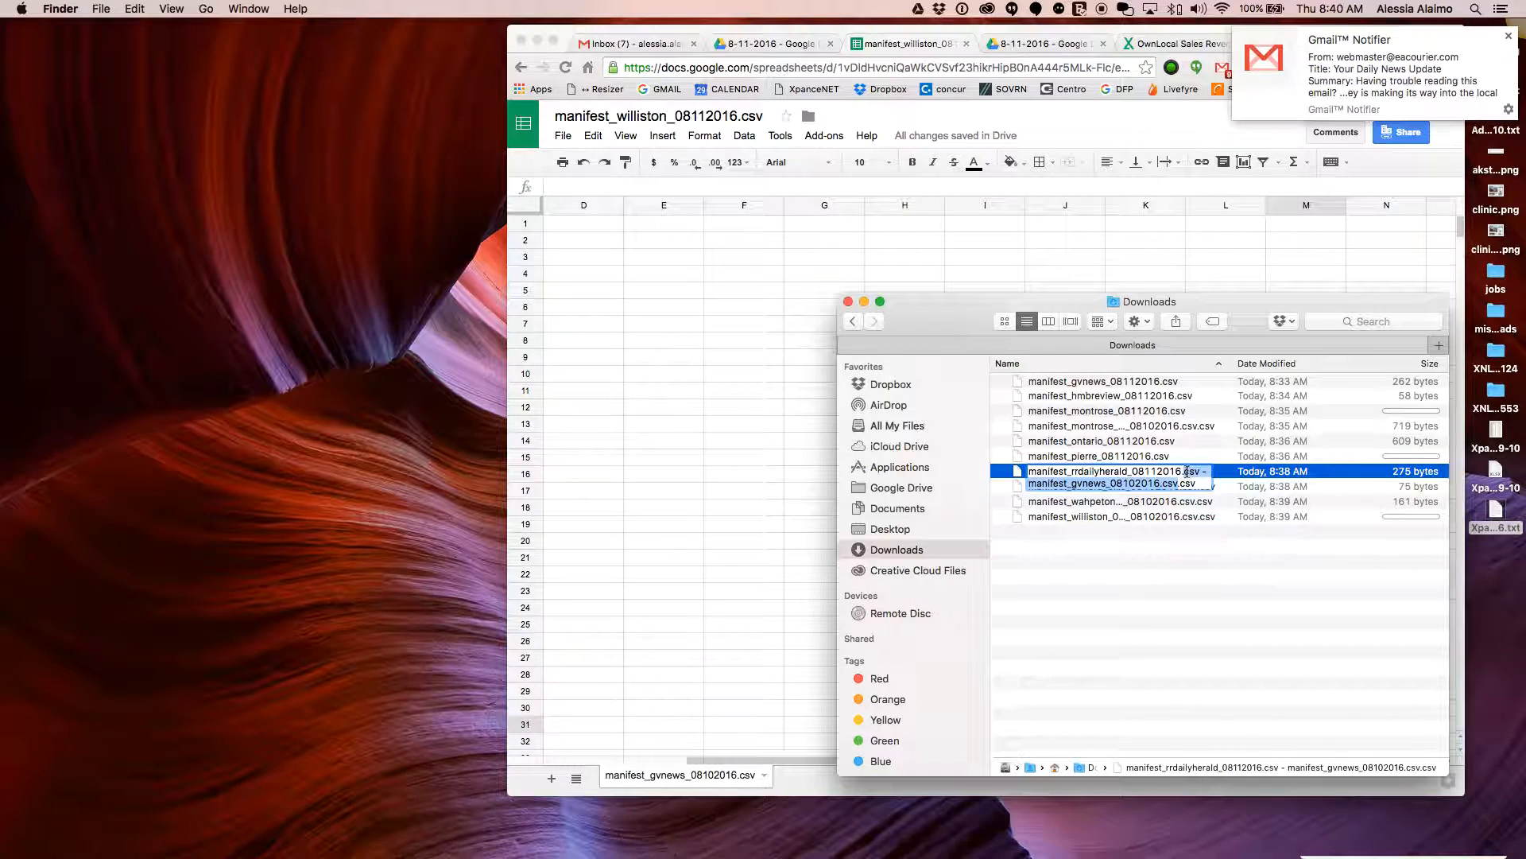
key("BackSpace")
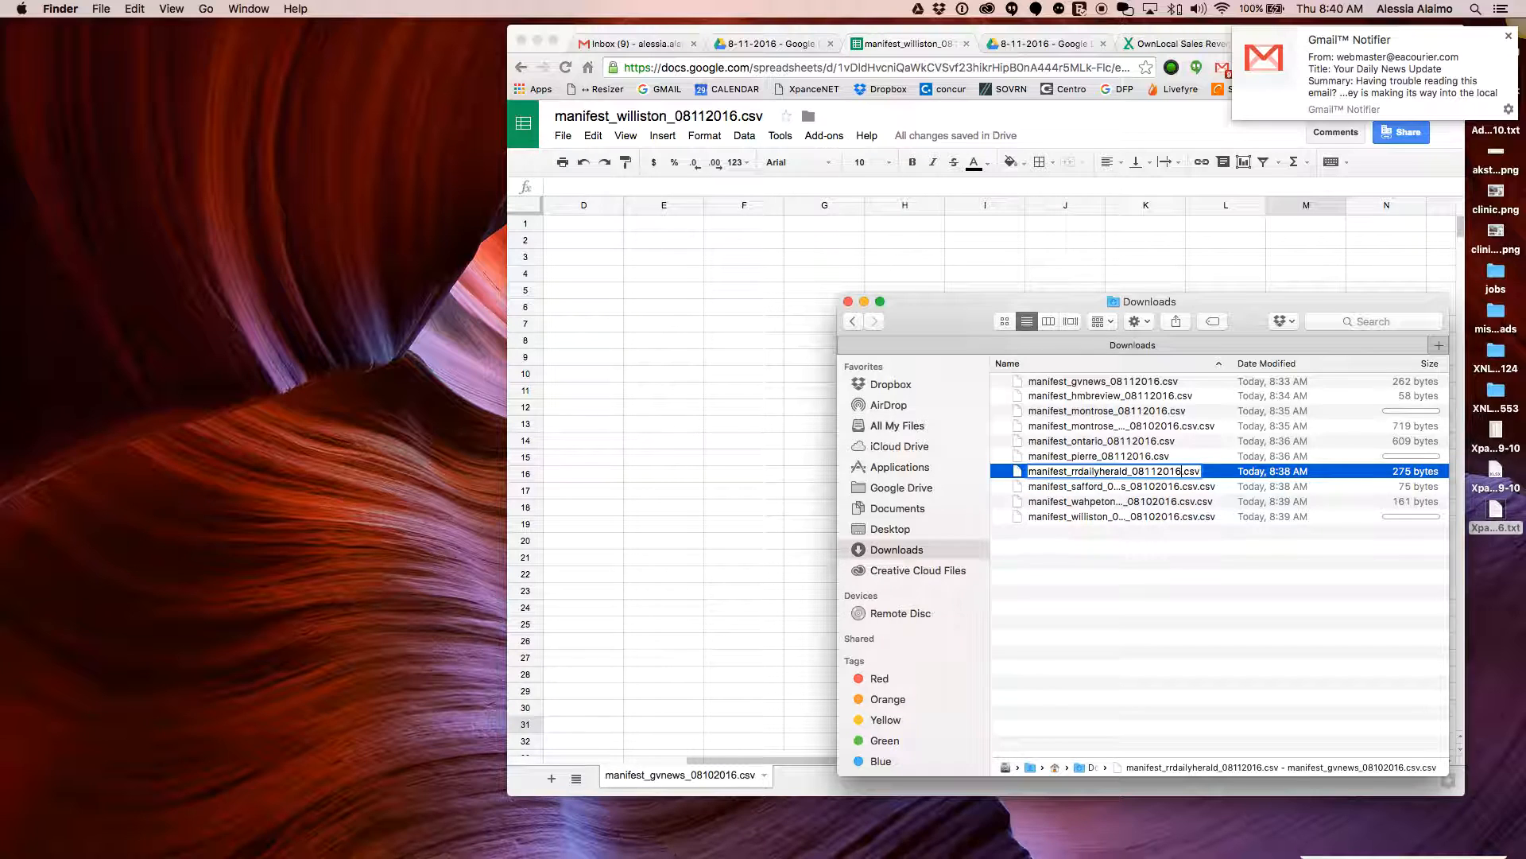
Shorten the safford and wahpeton manifests to their _08112016.csv names
left_click(1170, 488)
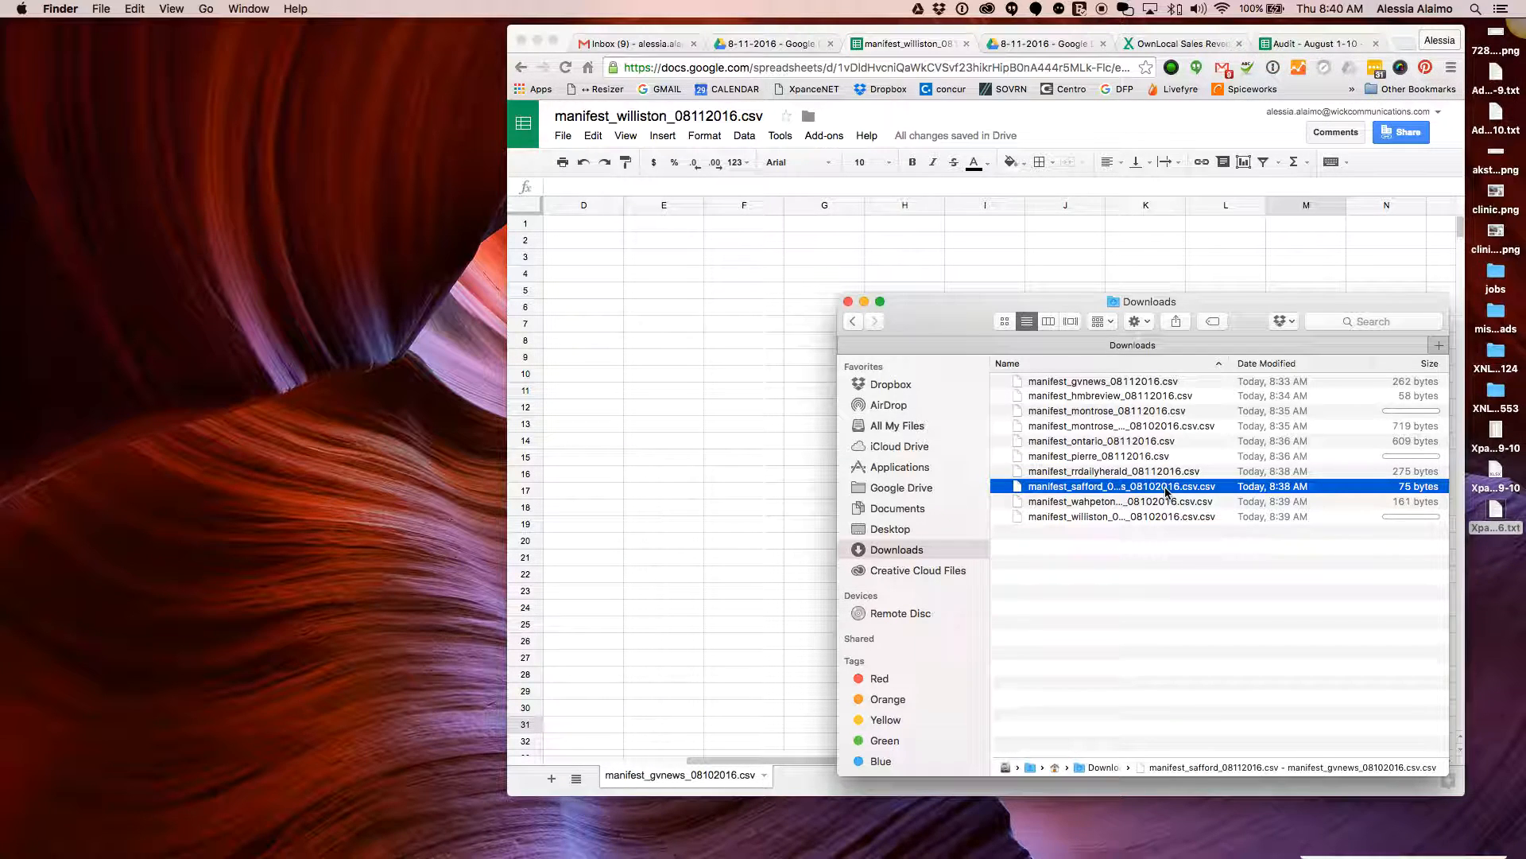
key("Return")
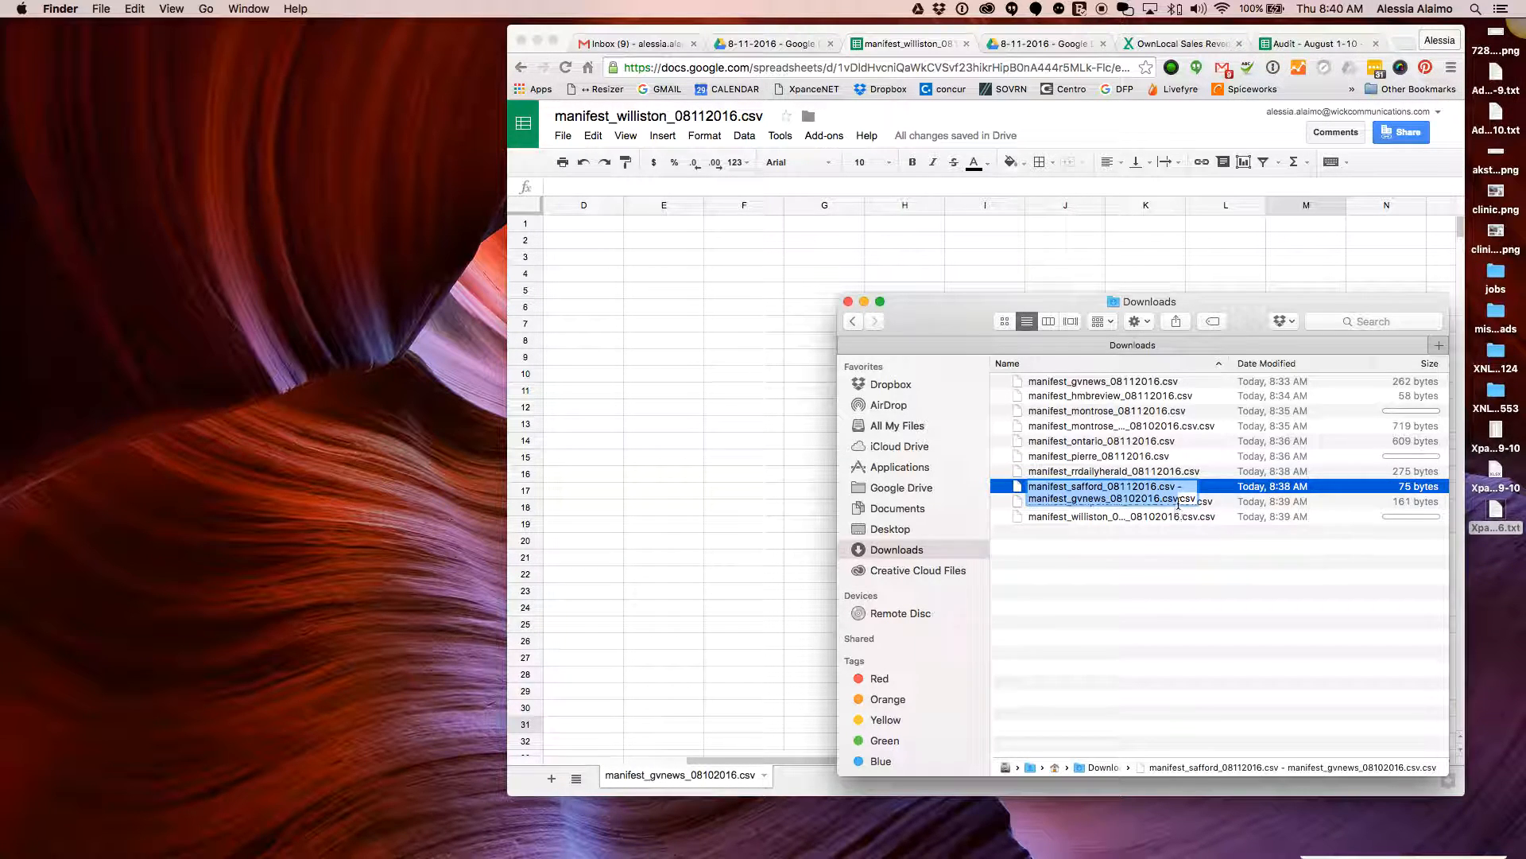
left_click(1177, 500)
left_click_drag(1179, 499, 1158, 486)
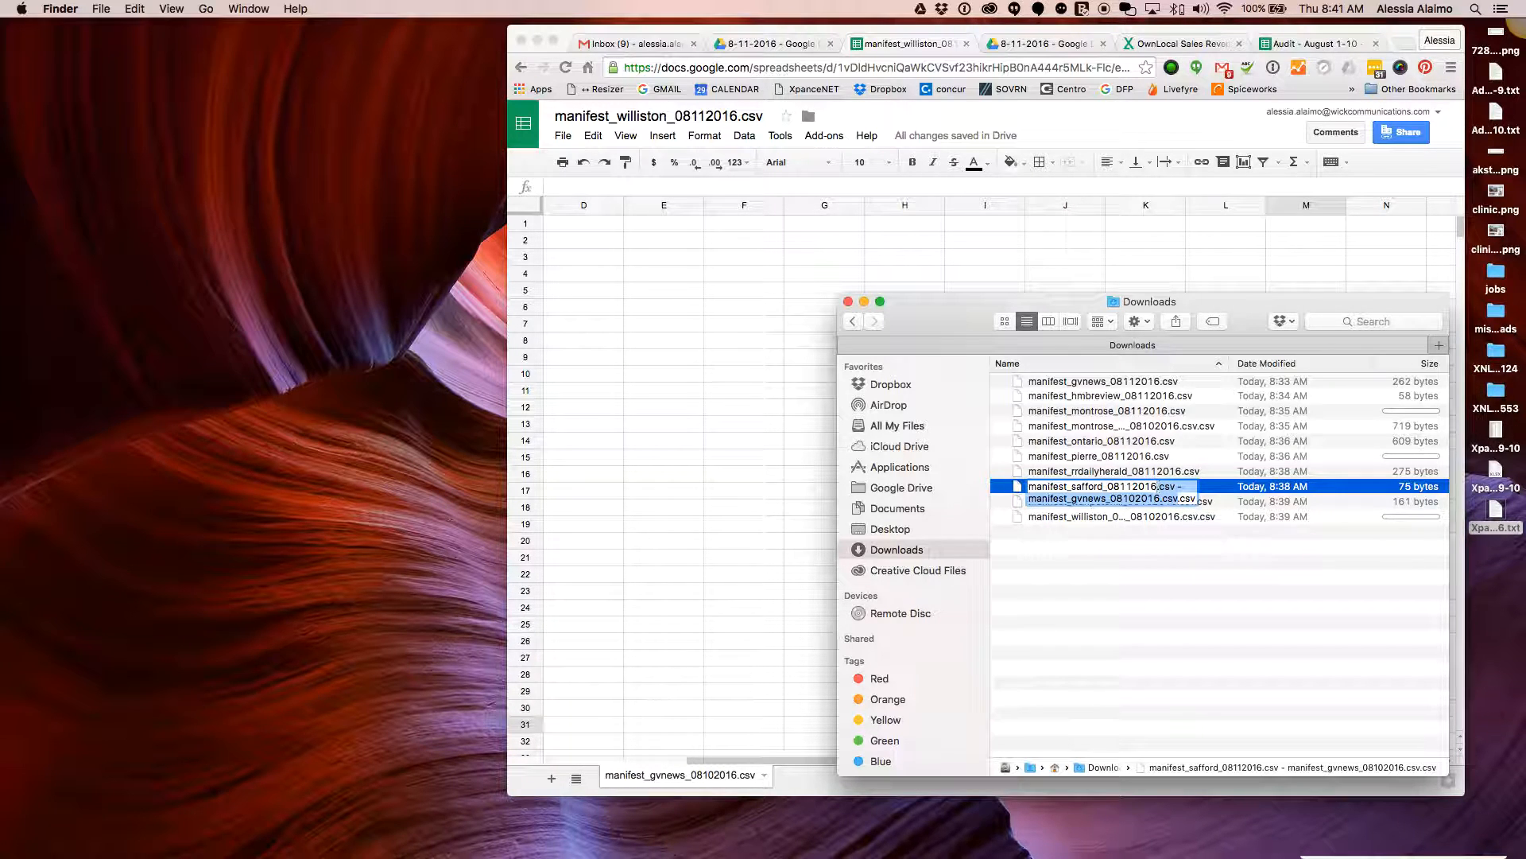
key("BackSpace")
key("Return")
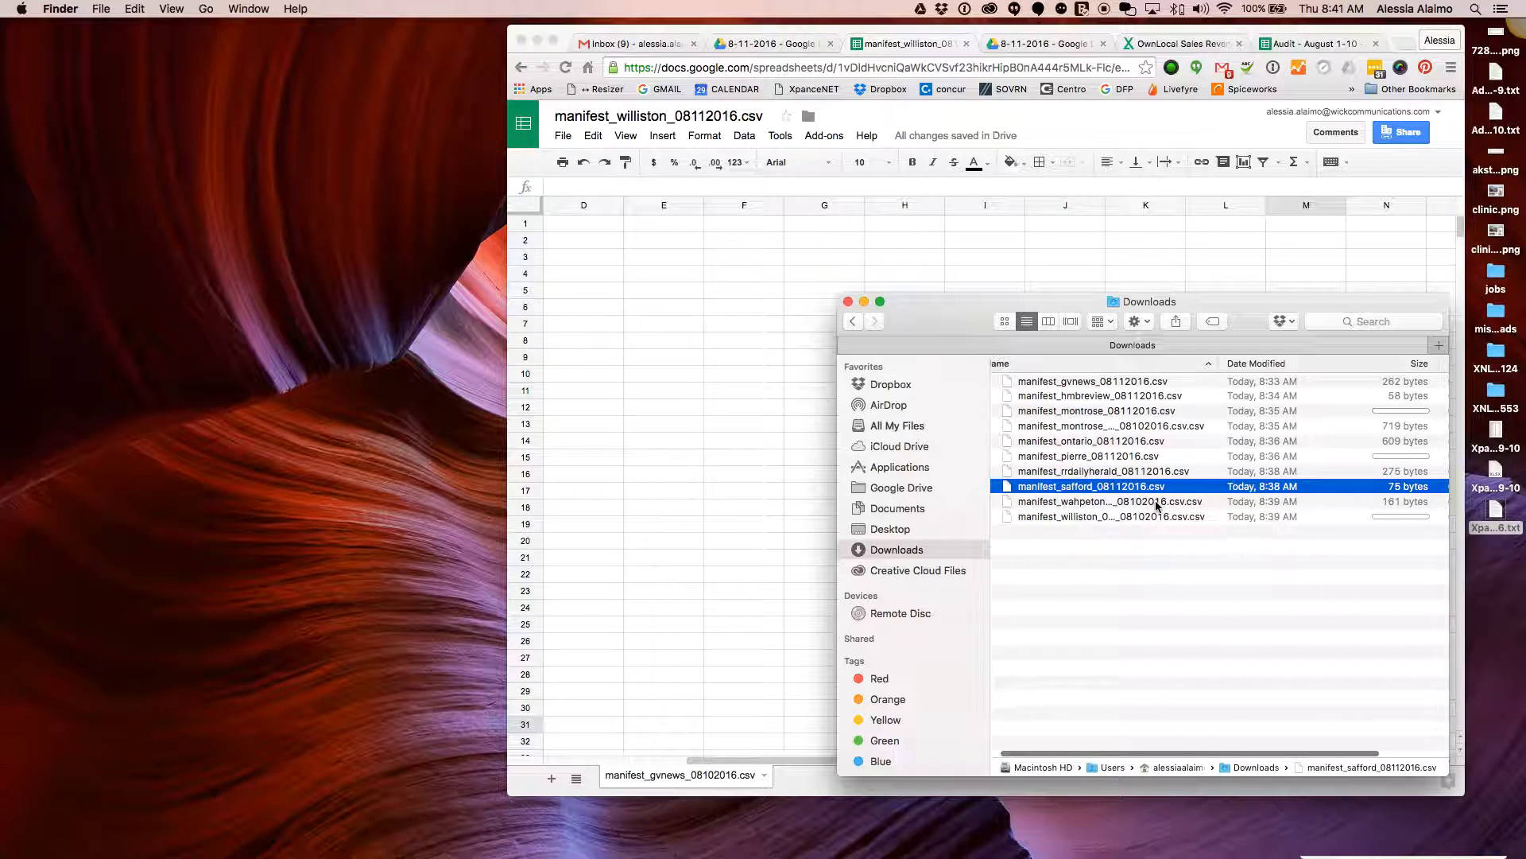
left_click(1160, 501)
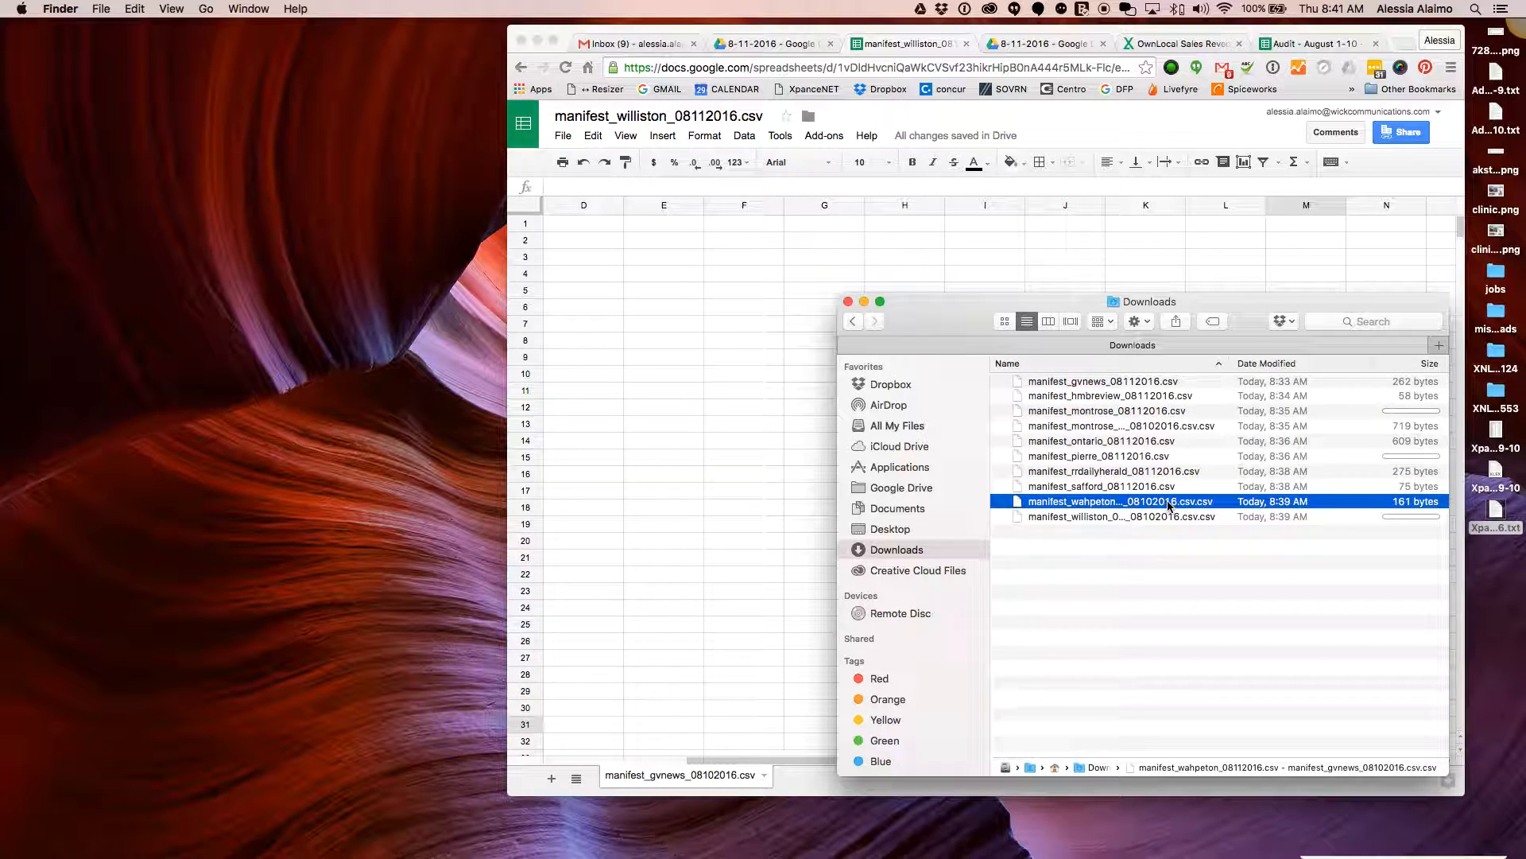
key("Return")
left_click(1174, 513)
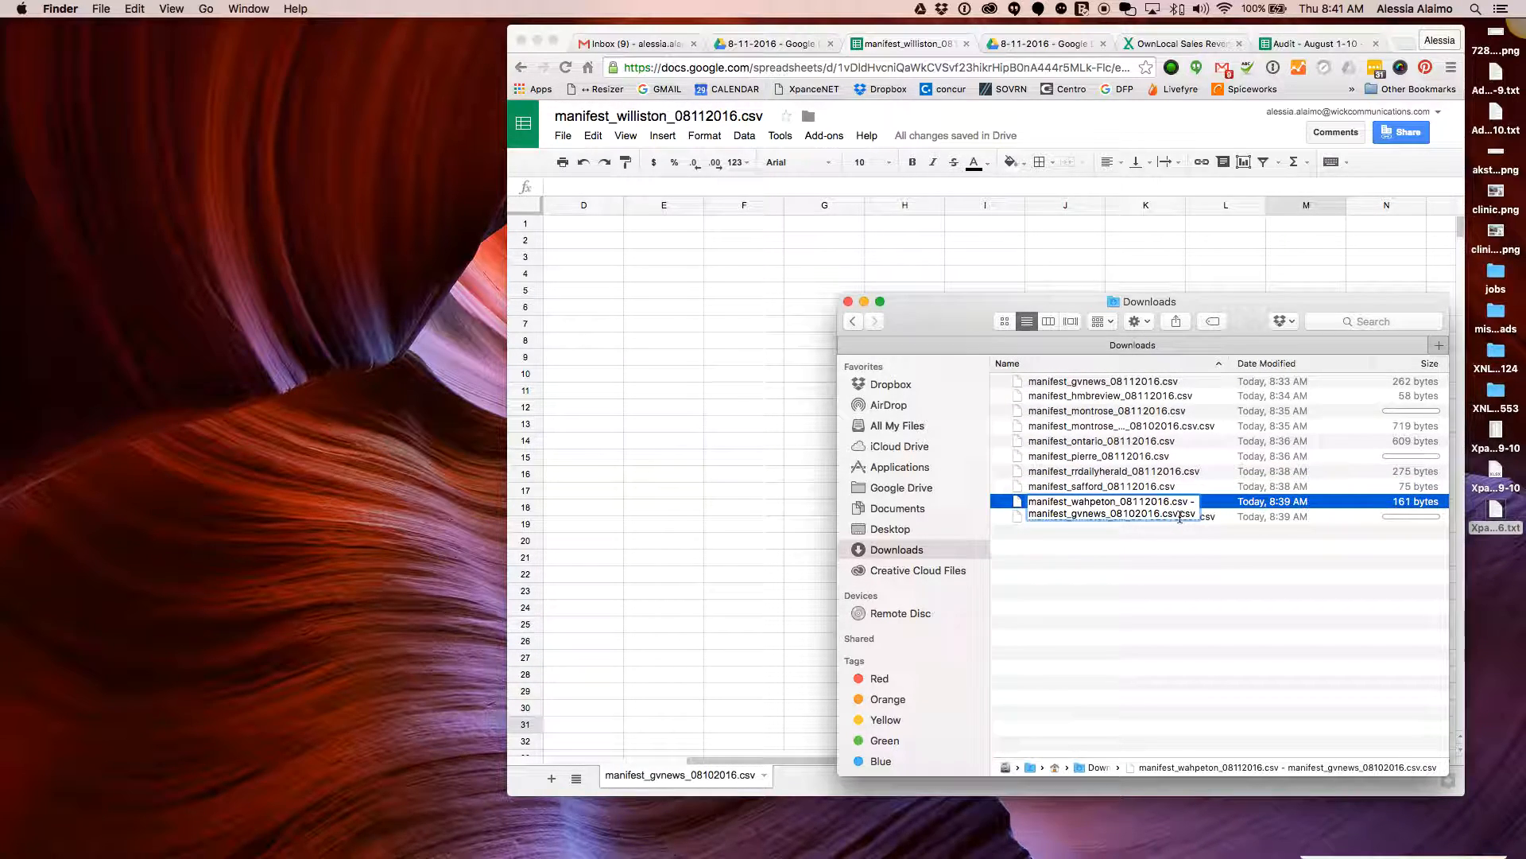
left_click_drag(1178, 512, 1173, 501)
key("BackSpace")
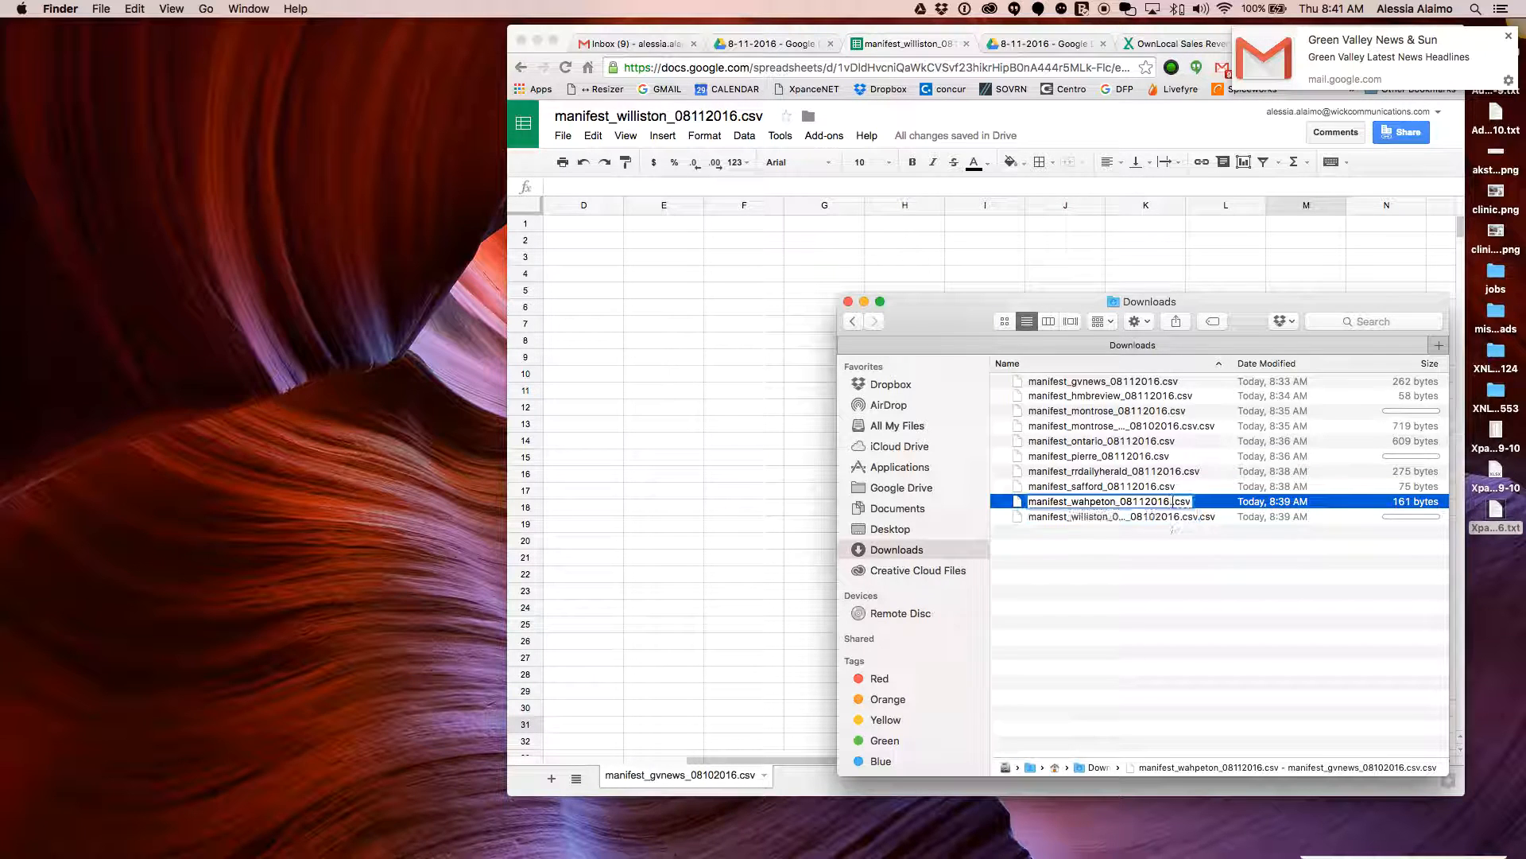
key("Return")
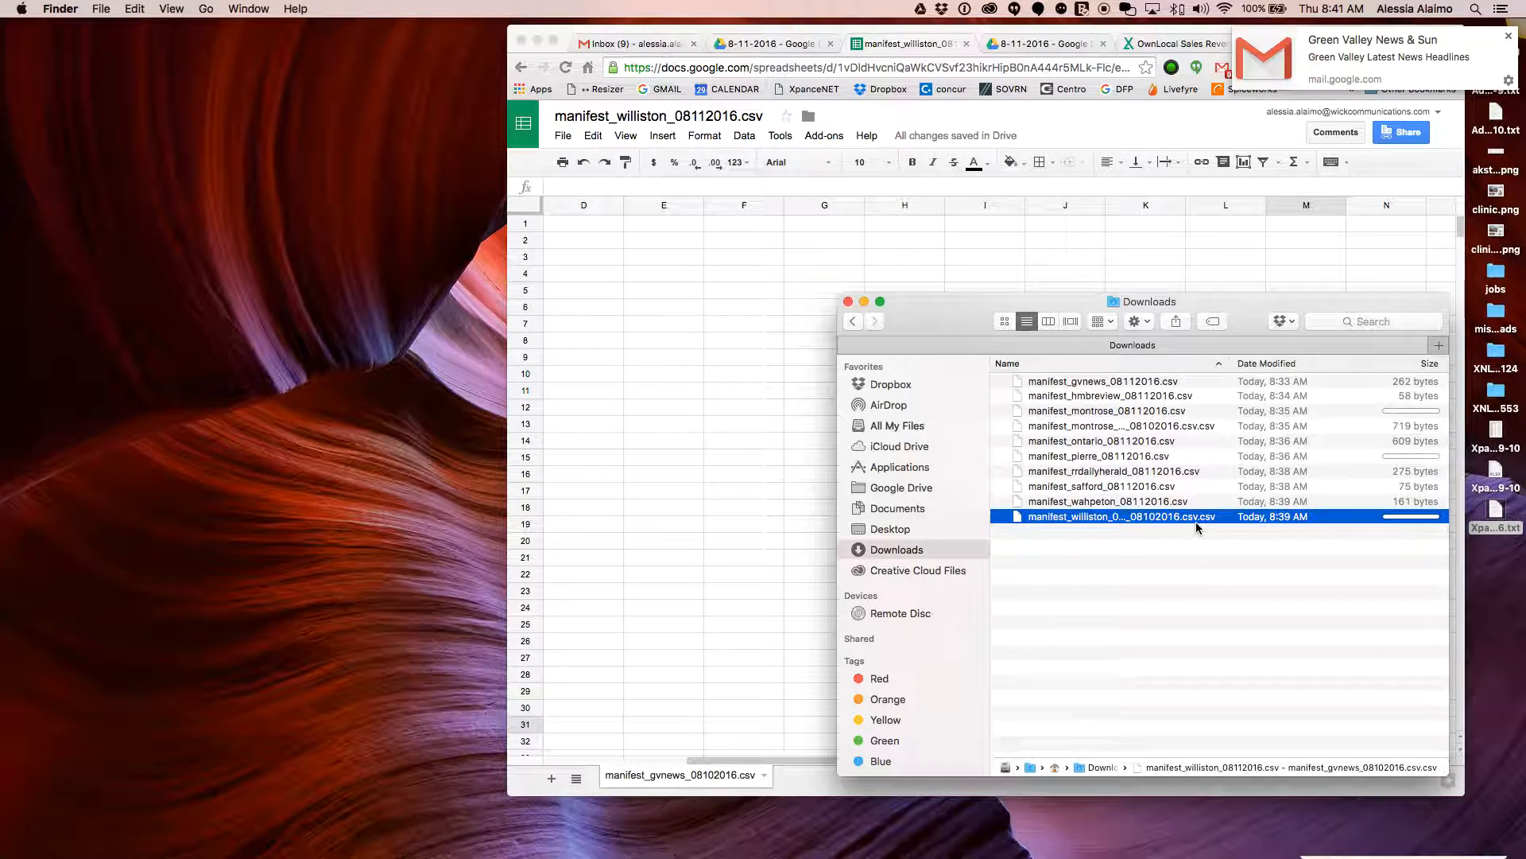
Remove the extra trailing text so the file reads manifest_williston_08112016.csv
left_click(1182, 518)
left_click(1182, 519)
left_click_drag(1170, 529, 1162, 517)
key("BackSpace")
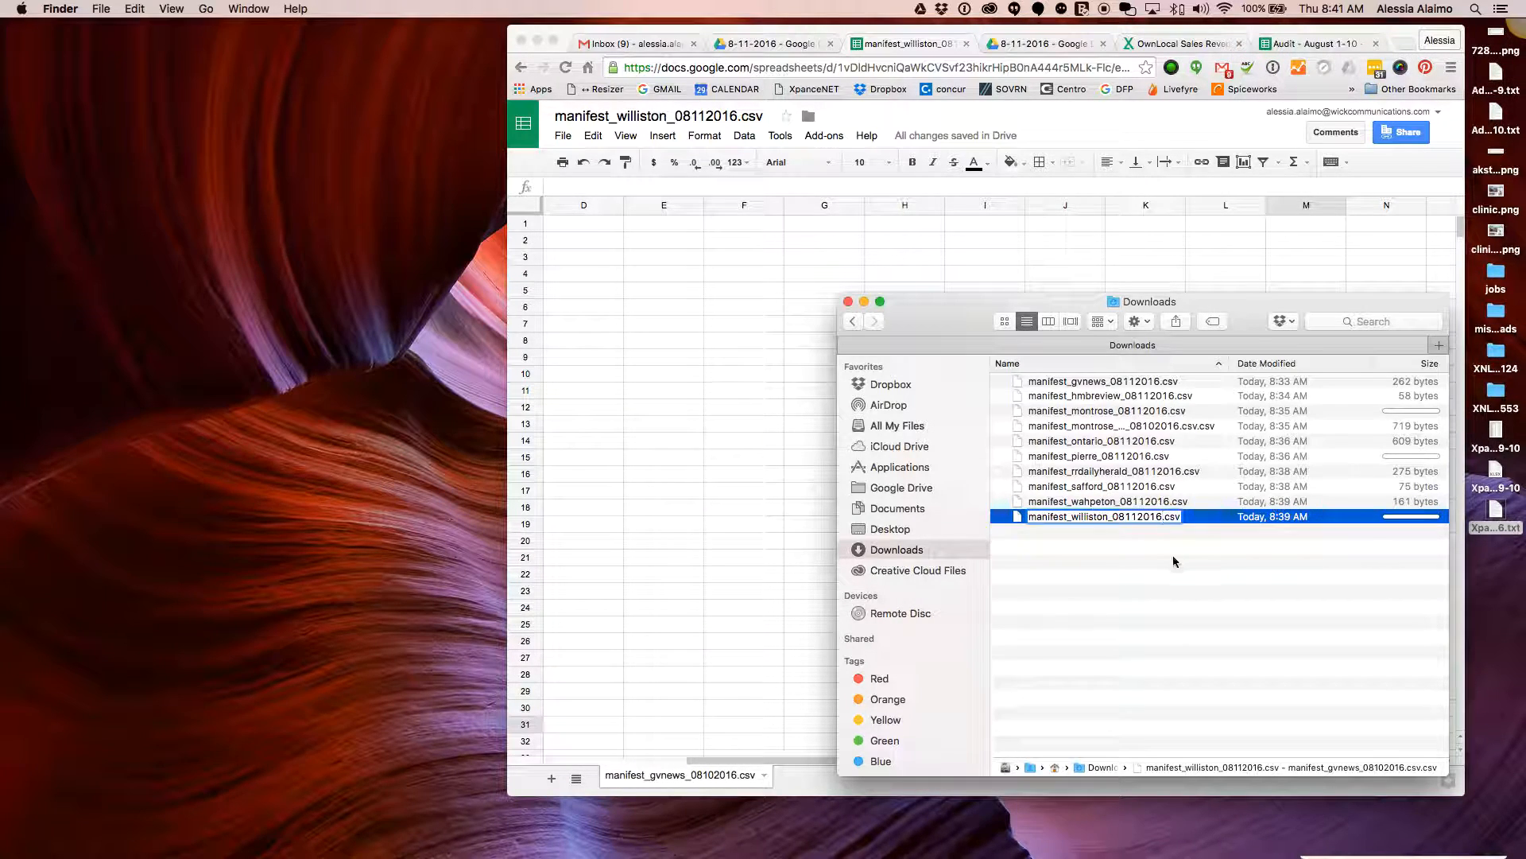
key("Return")
Inspect the names of the misnamed montrose copy and manifest_montrose_08112016.csv, then select manifest_gvnews_08112016.csv
left_click(1151, 427)
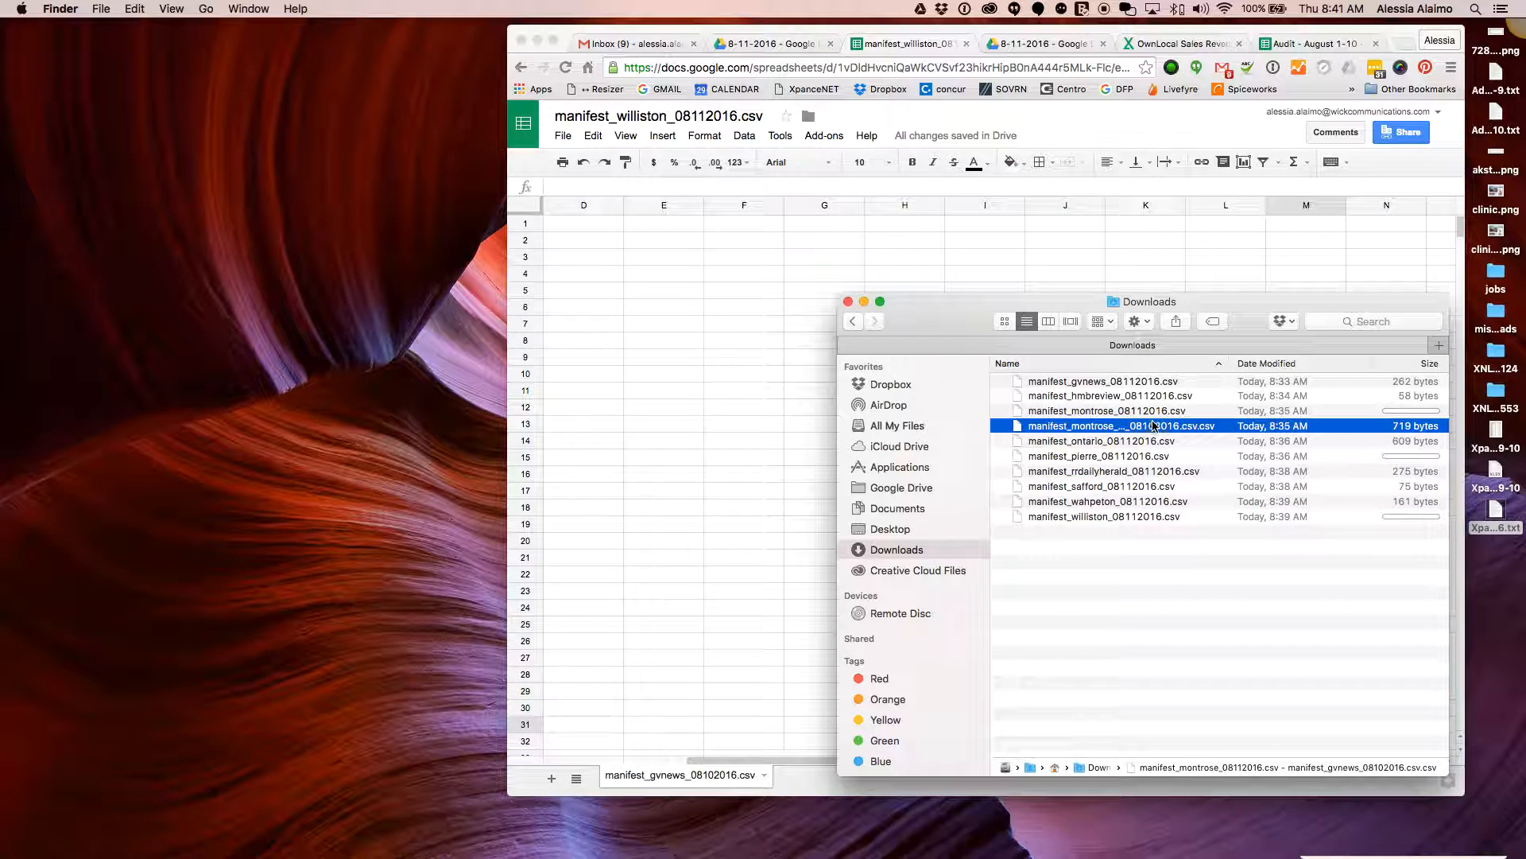
key("Return")
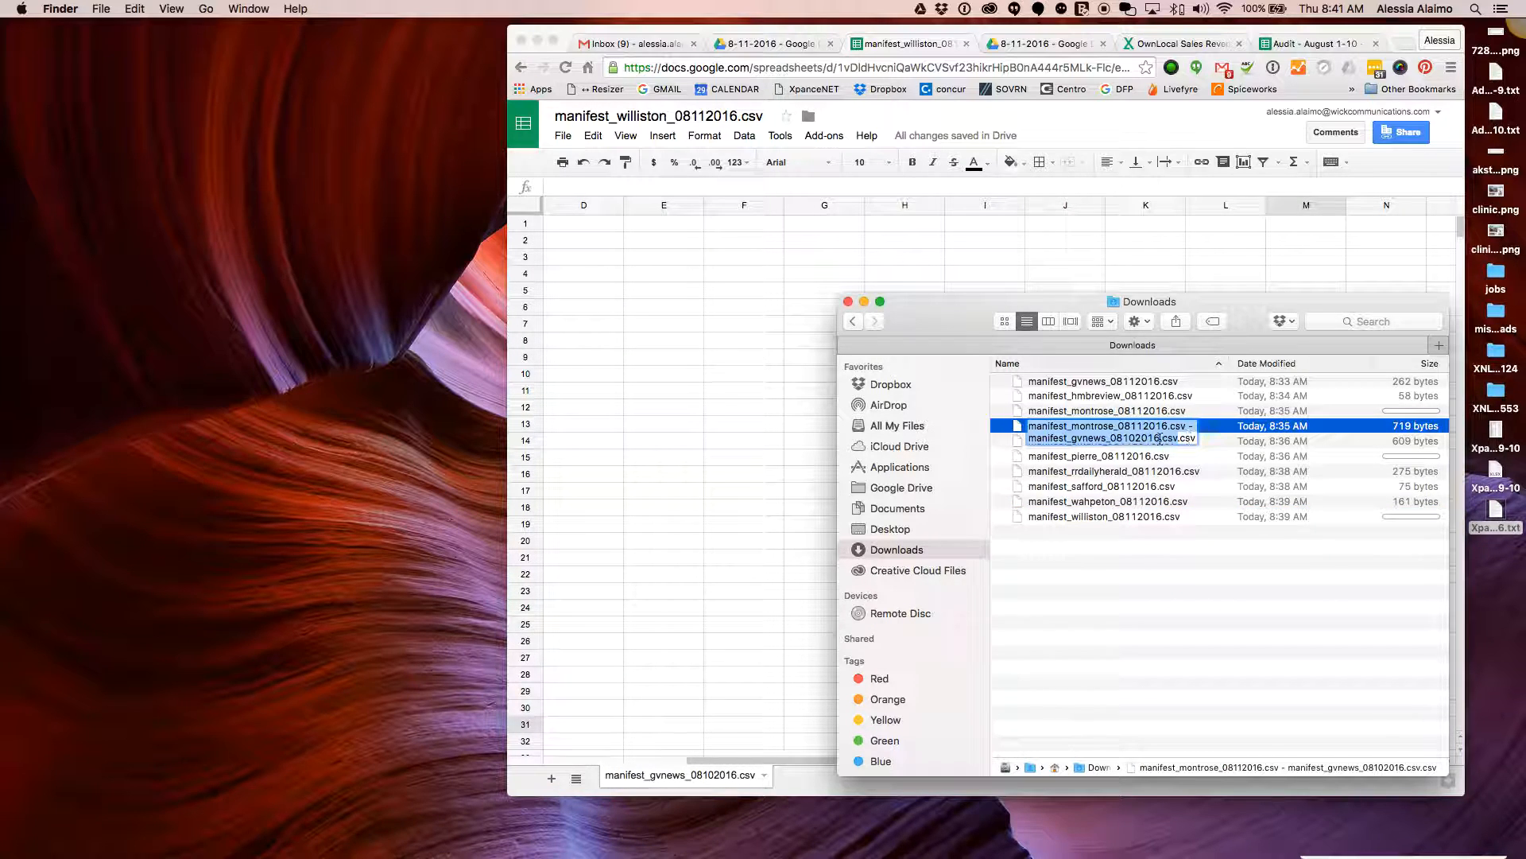
left_click(1161, 438)
left_click(1174, 414)
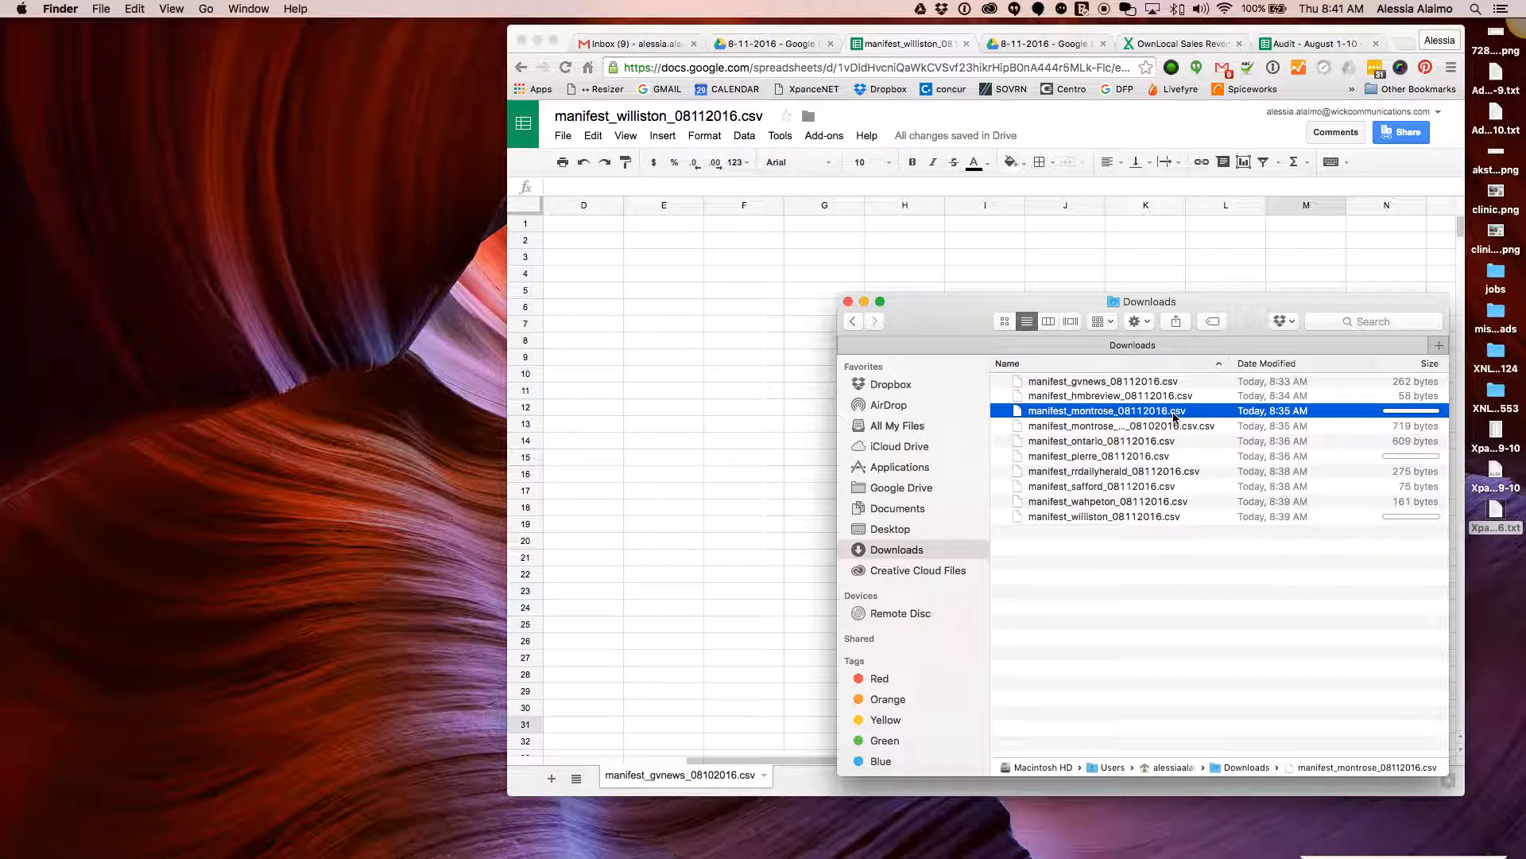
key("Return")
key("Return")
left_click(1122, 383)
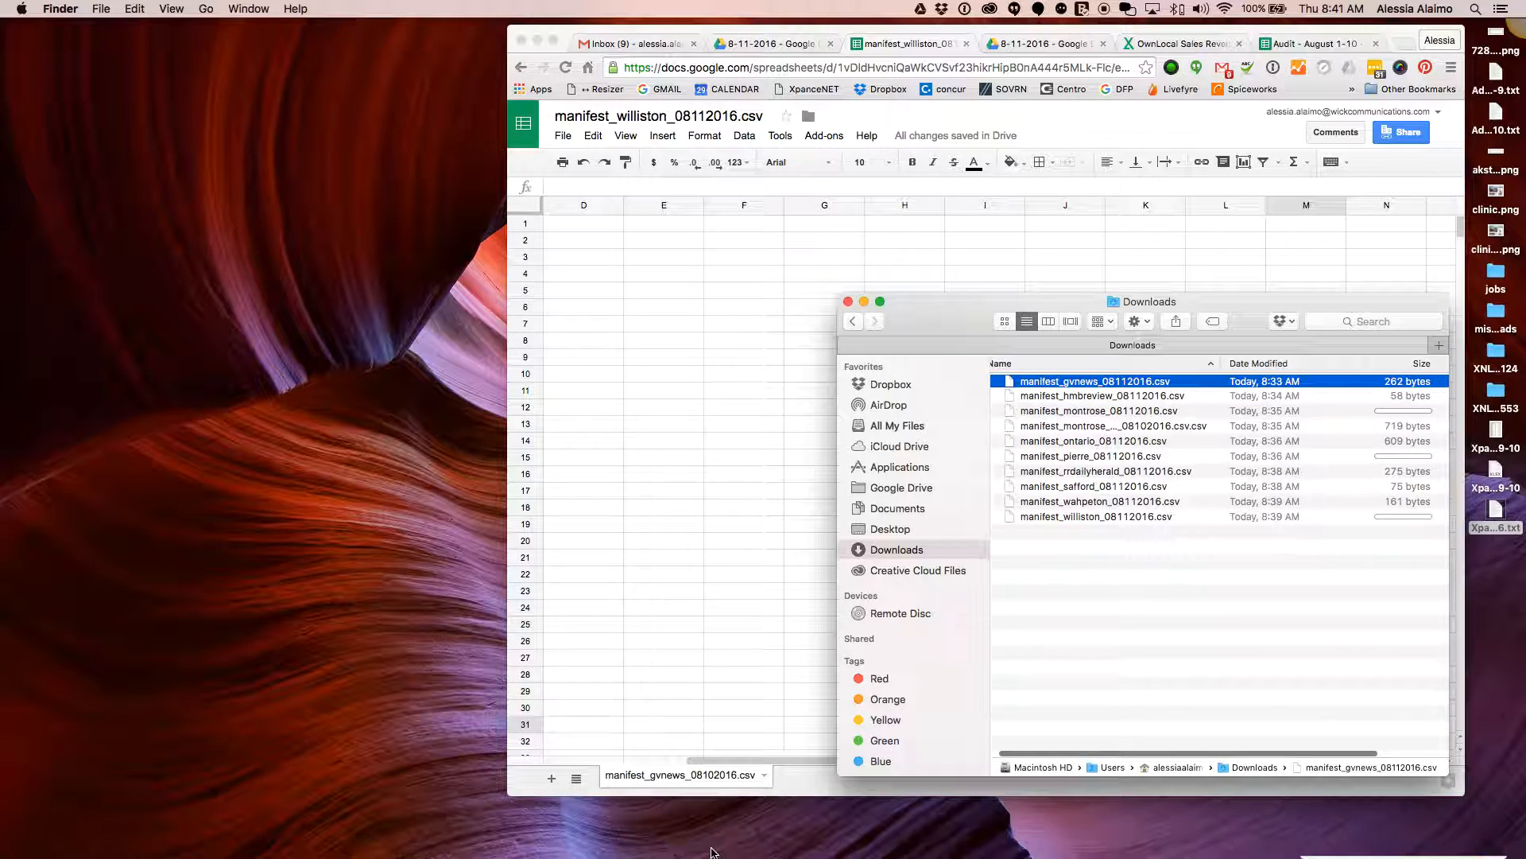
Quick Look the gvnews manifest beside the XpanceReportAugust112016 report, restored from the Dock
key("space")
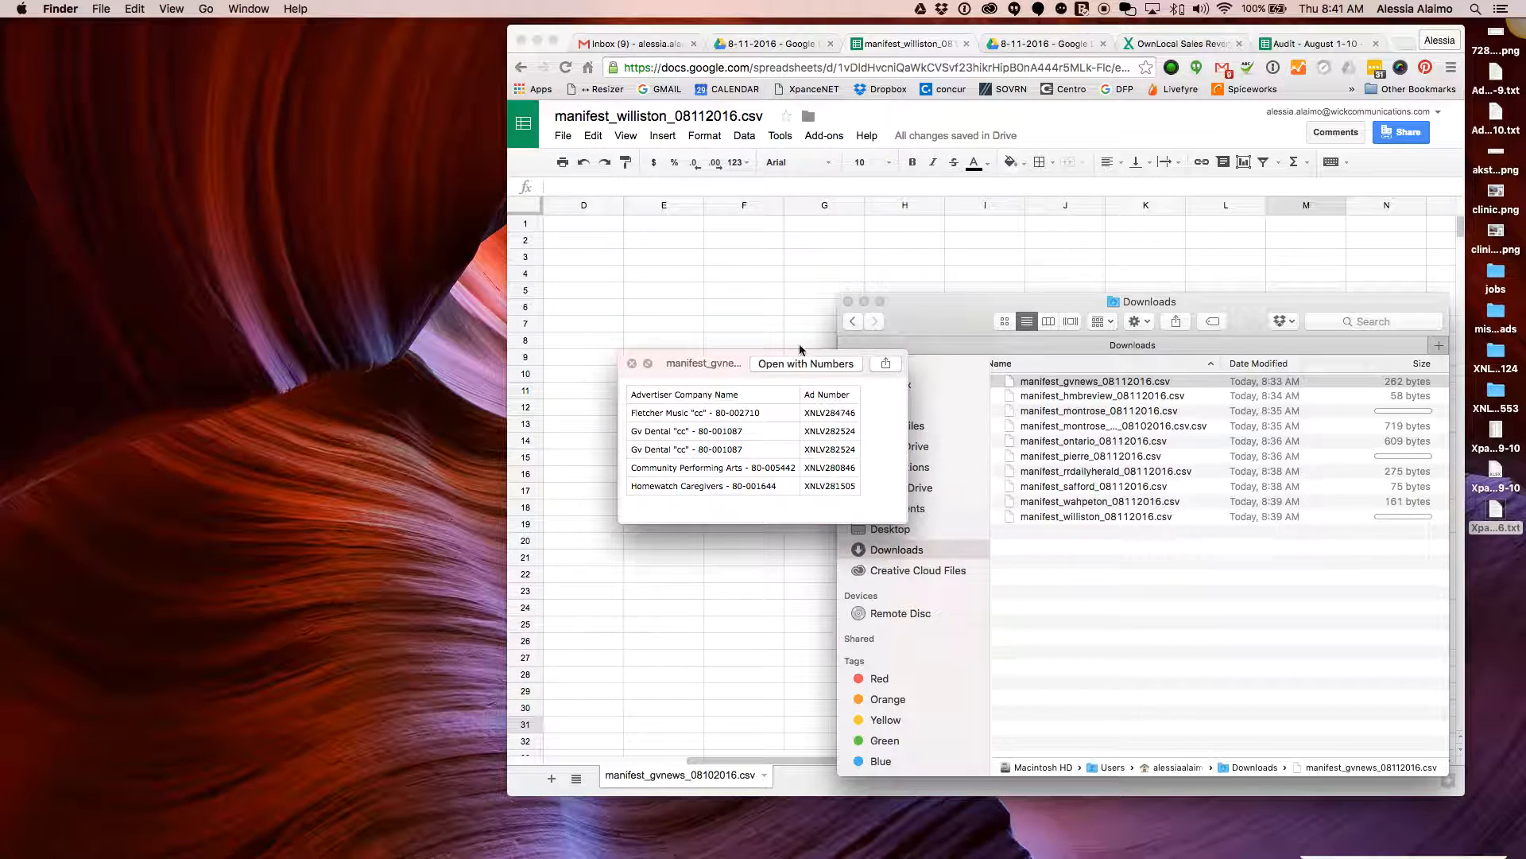
key("space")
mouse_move(1080, 336)
left_mouse_down()
mouse_move(1108, 361)
mouse_move(1079, 349)
left_mouse_up()
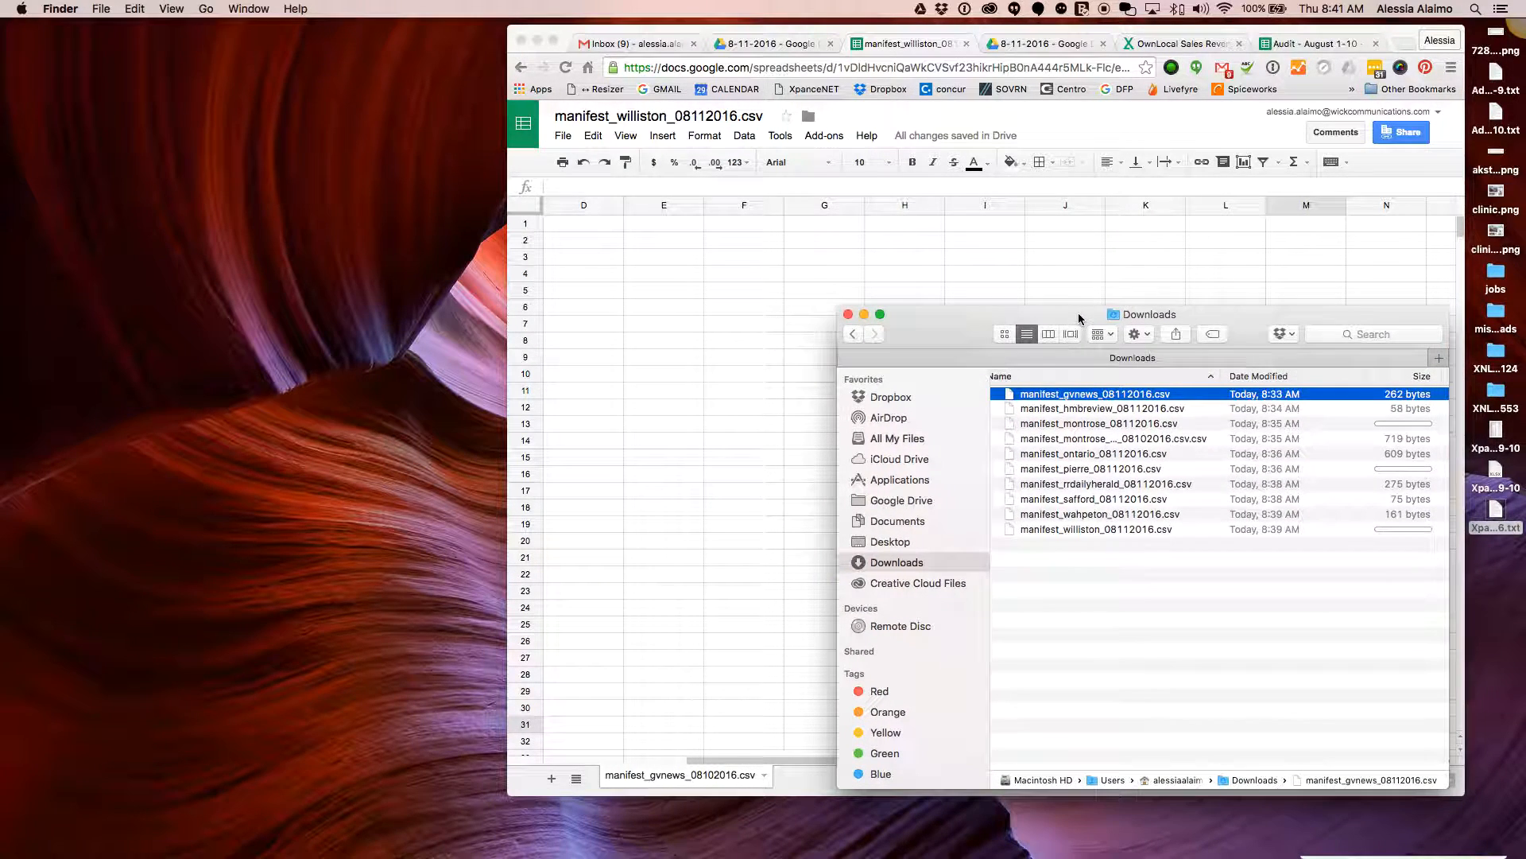
left_click(1108, 407)
left_click(1097, 394)
key("space")
left_click_drag(747, 358, 910, 445)
mouse_move(780, 851)
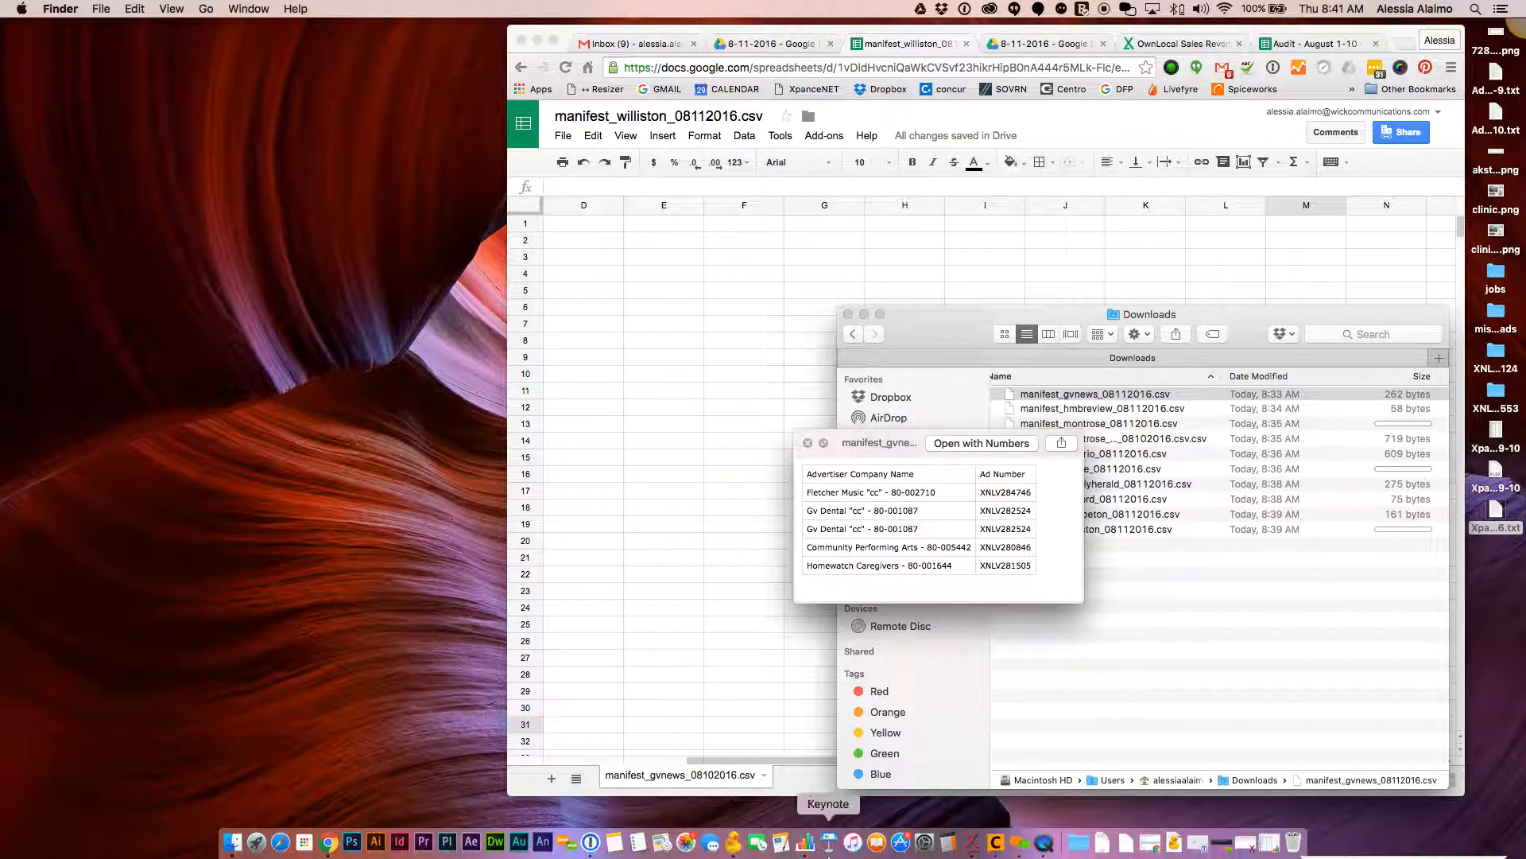
left_click(1269, 842)
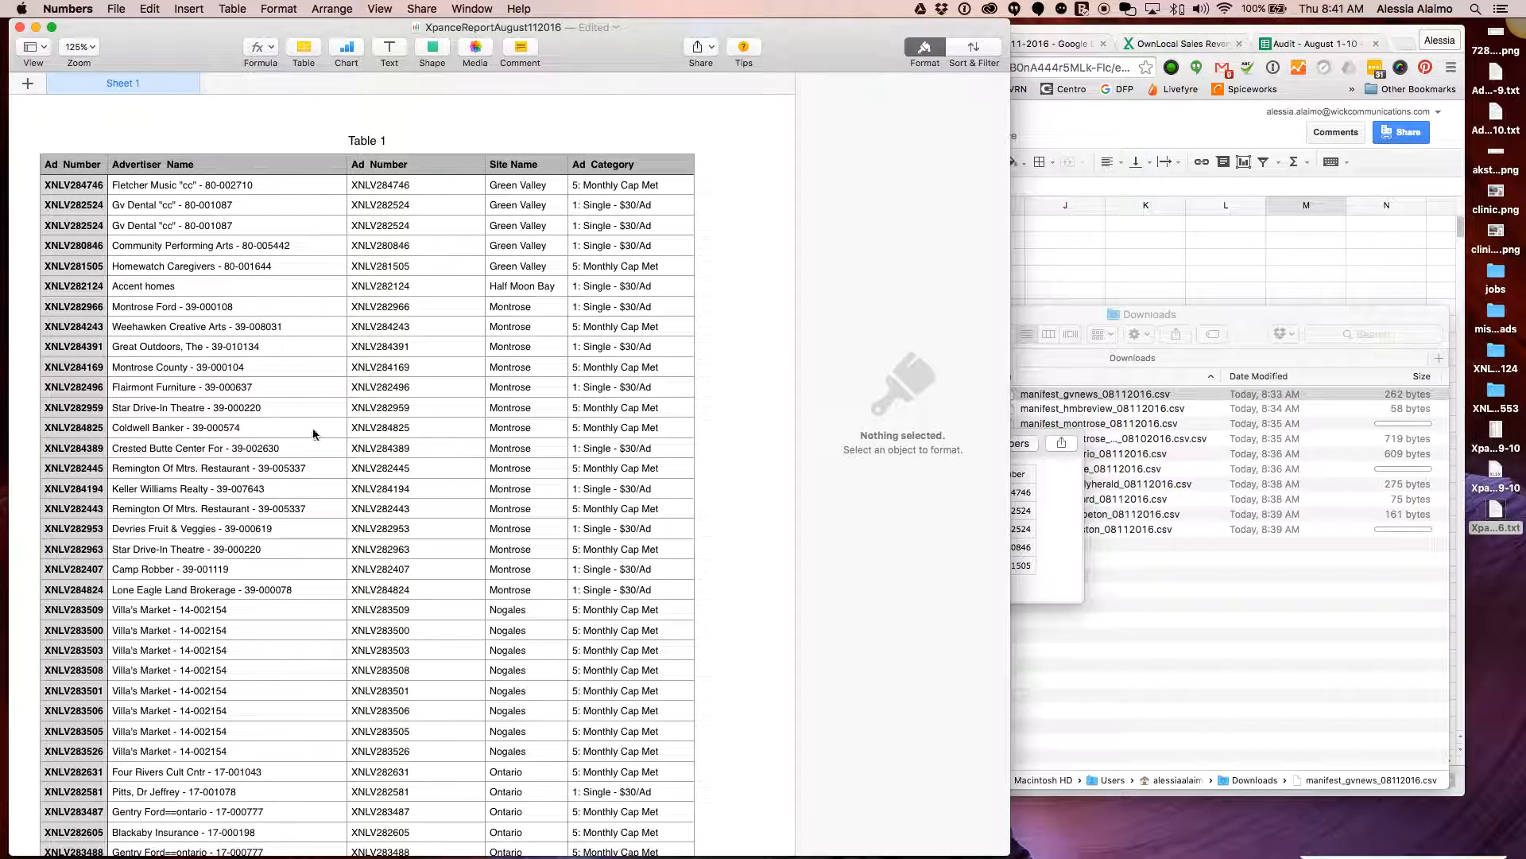
left_click_drag(970, 448, 1094, 218)
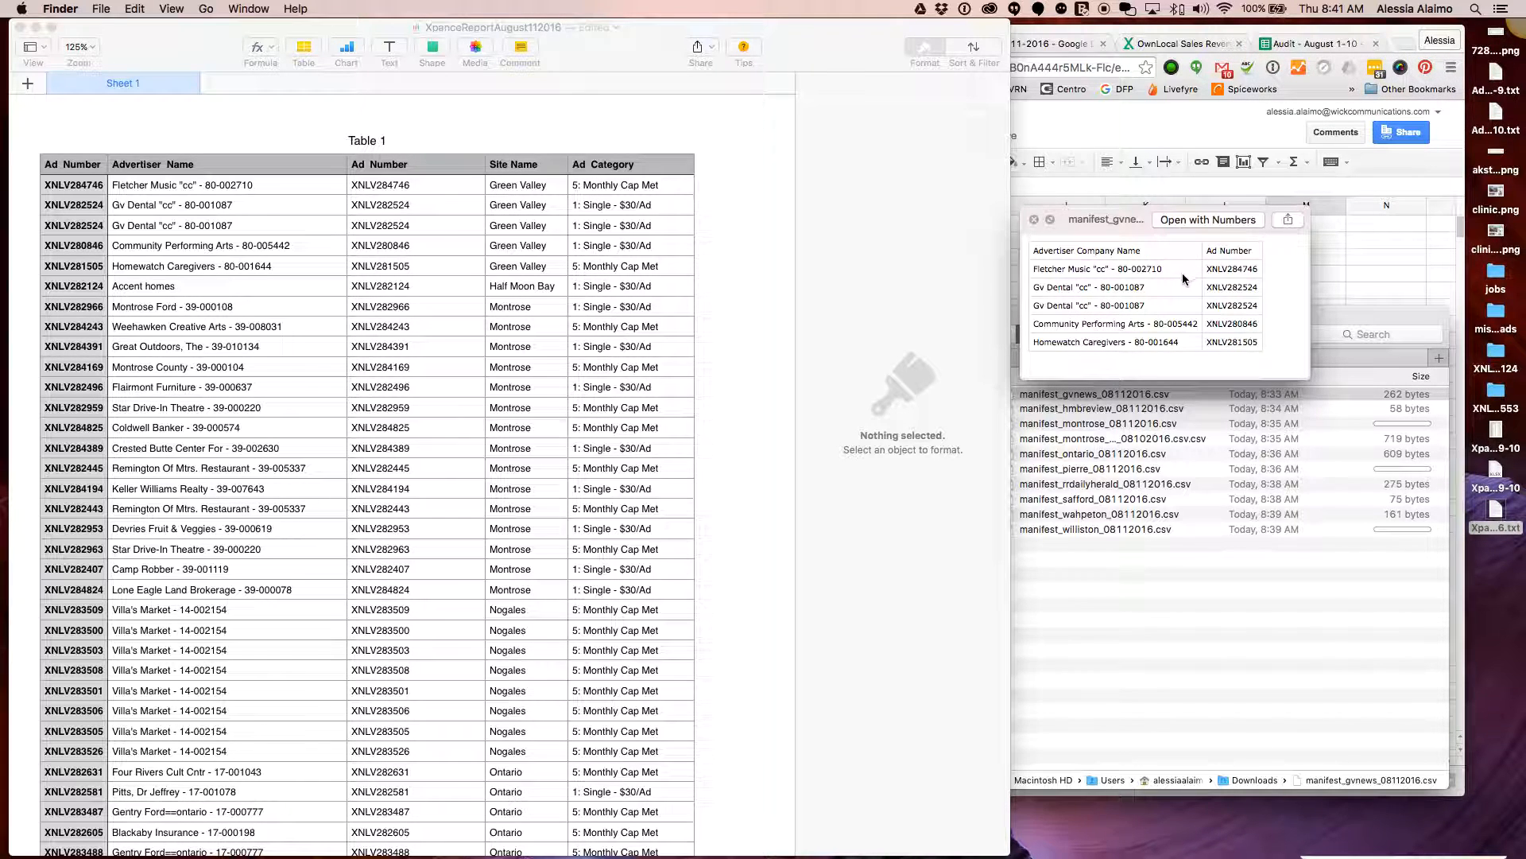
key("space")
Preview the hmbreview manifest and manifest_montrose_08112016.csv, which lists Villa's Market ads
left_click(1123, 412)
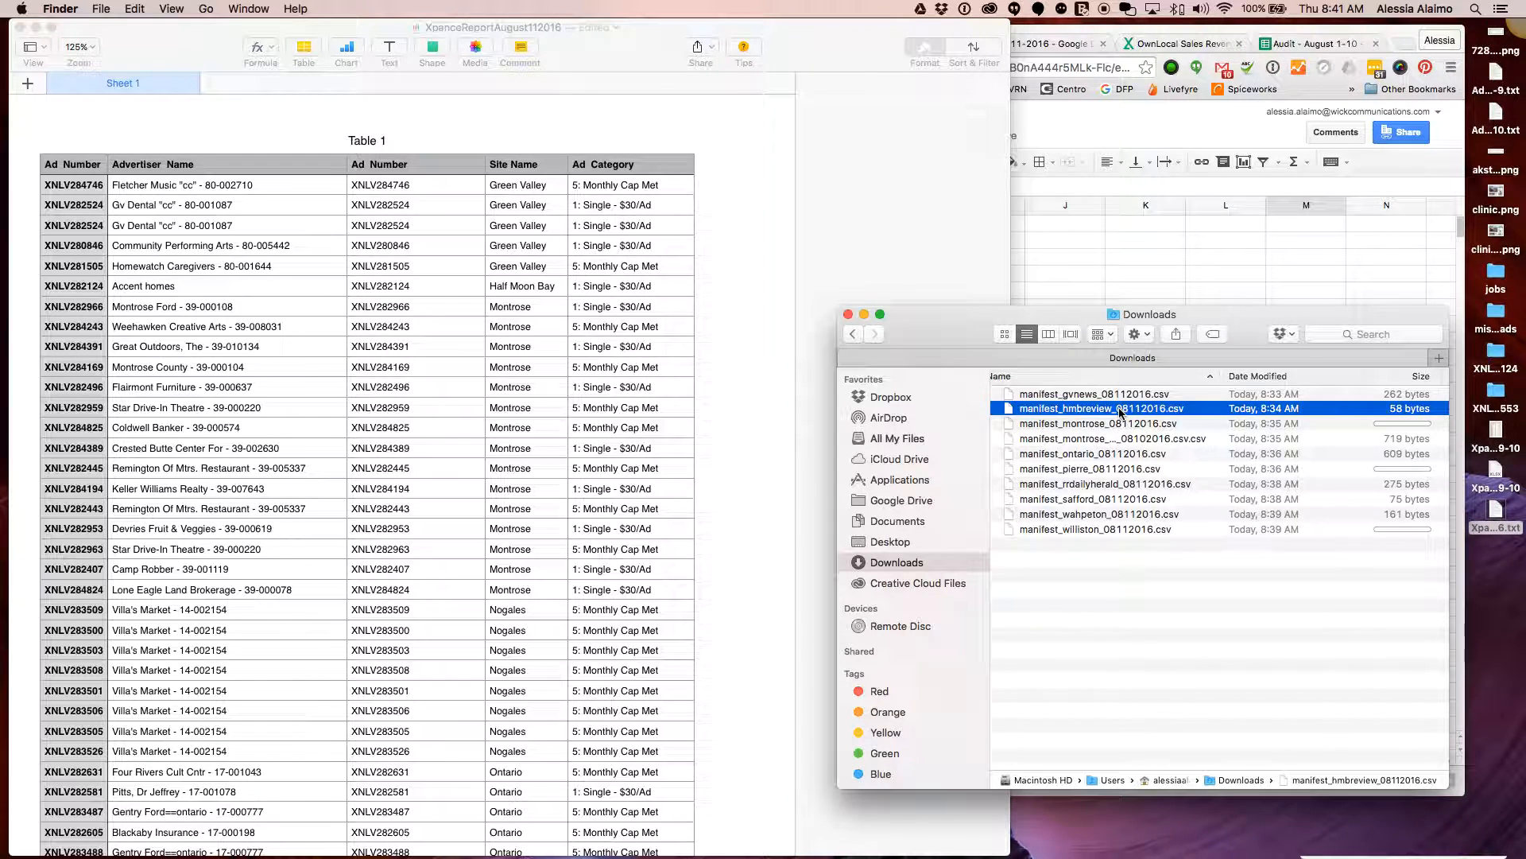
key("space")
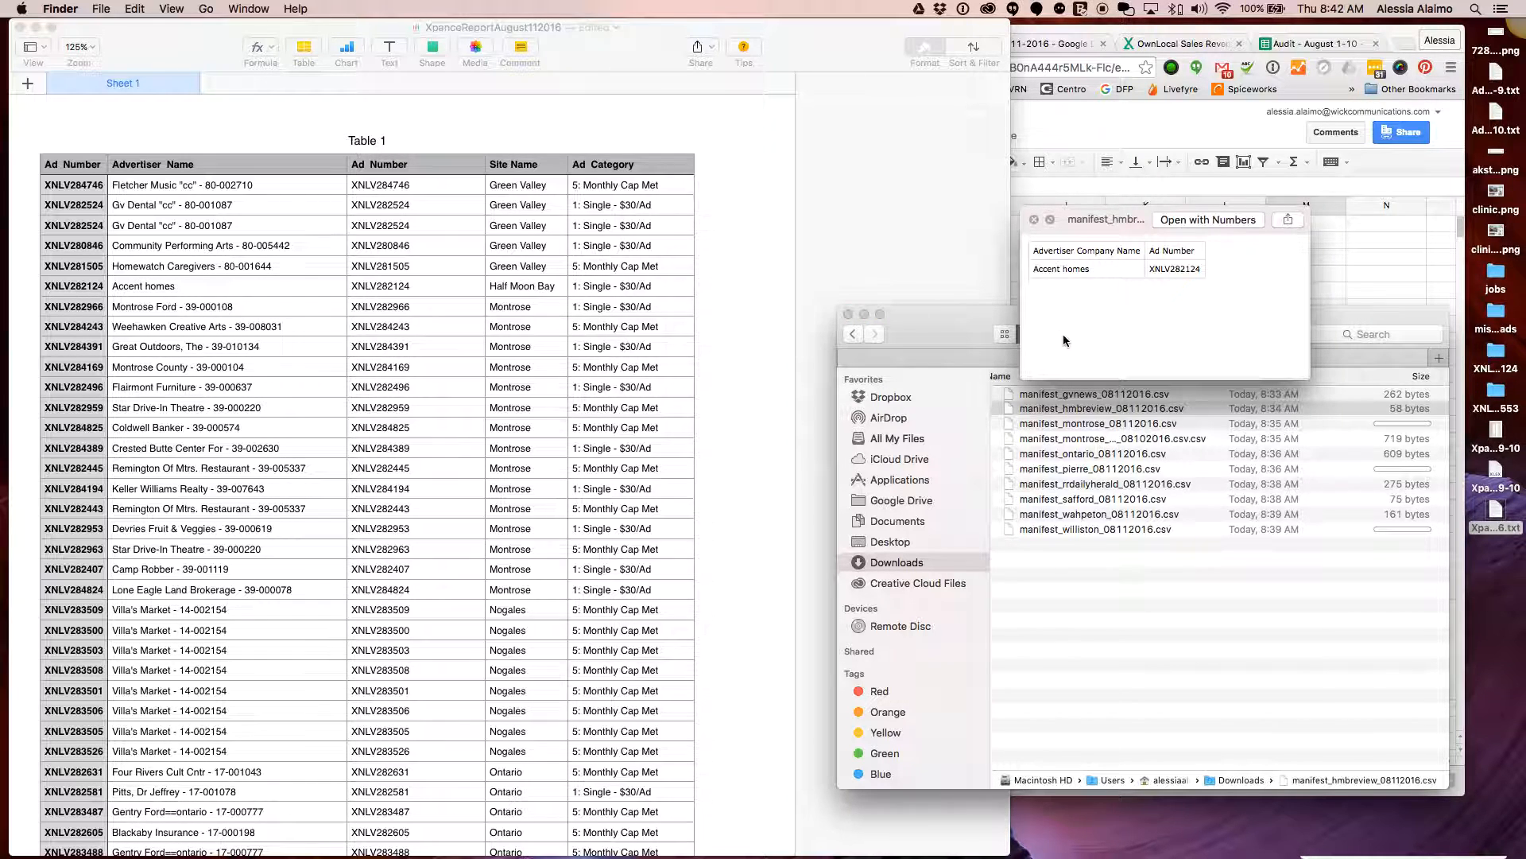
key("space")
left_click(1077, 424)
left_click(1138, 440)
left_click(1151, 425)
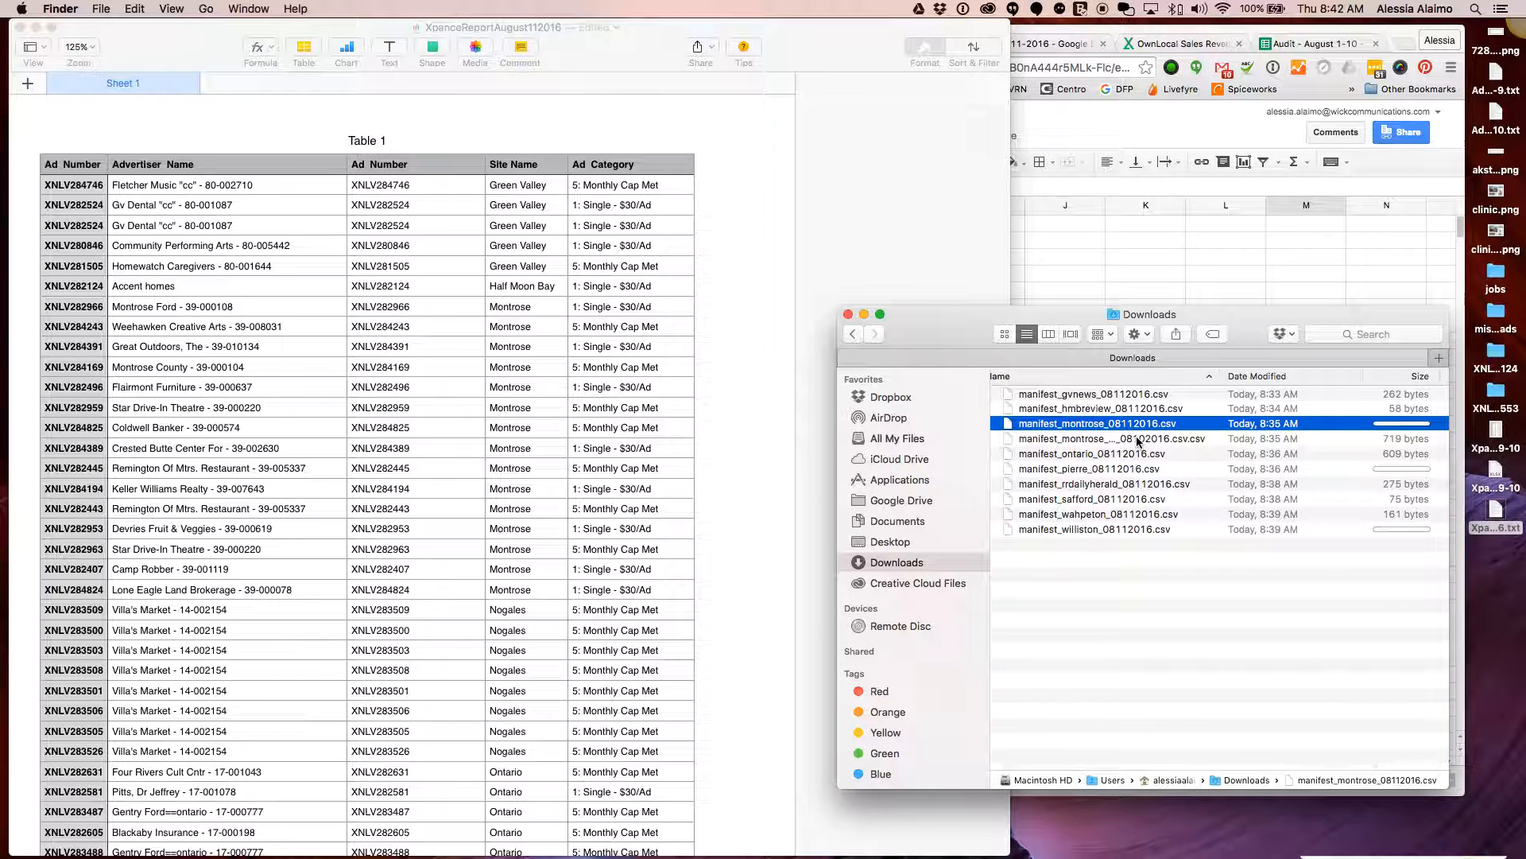
key("space")
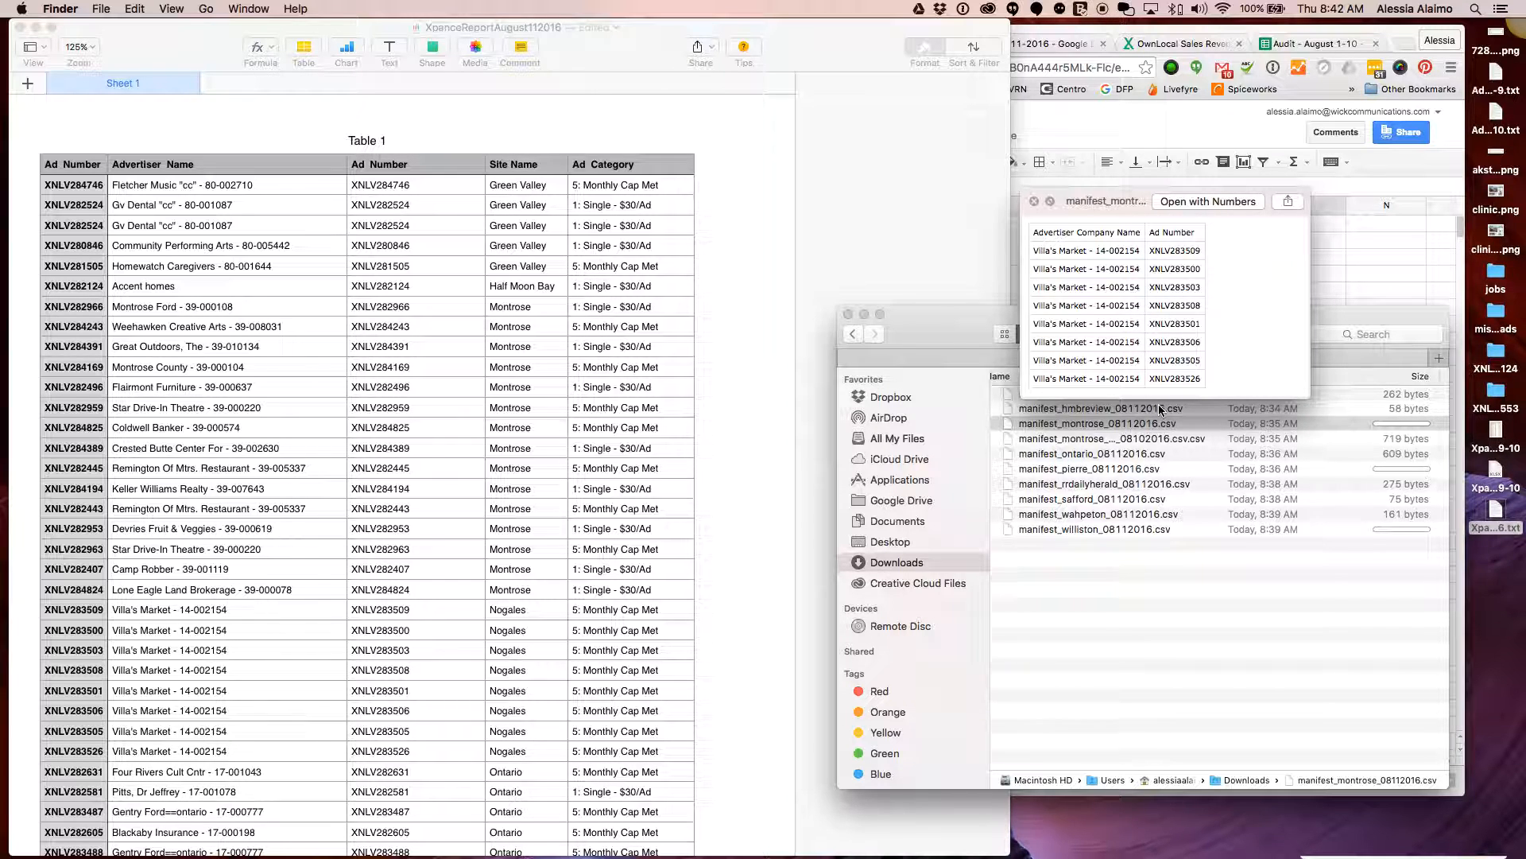
key("space")
Rename the Villa's Market manifest to manifest_nogales_08112016.csv
left_click(1104, 425)
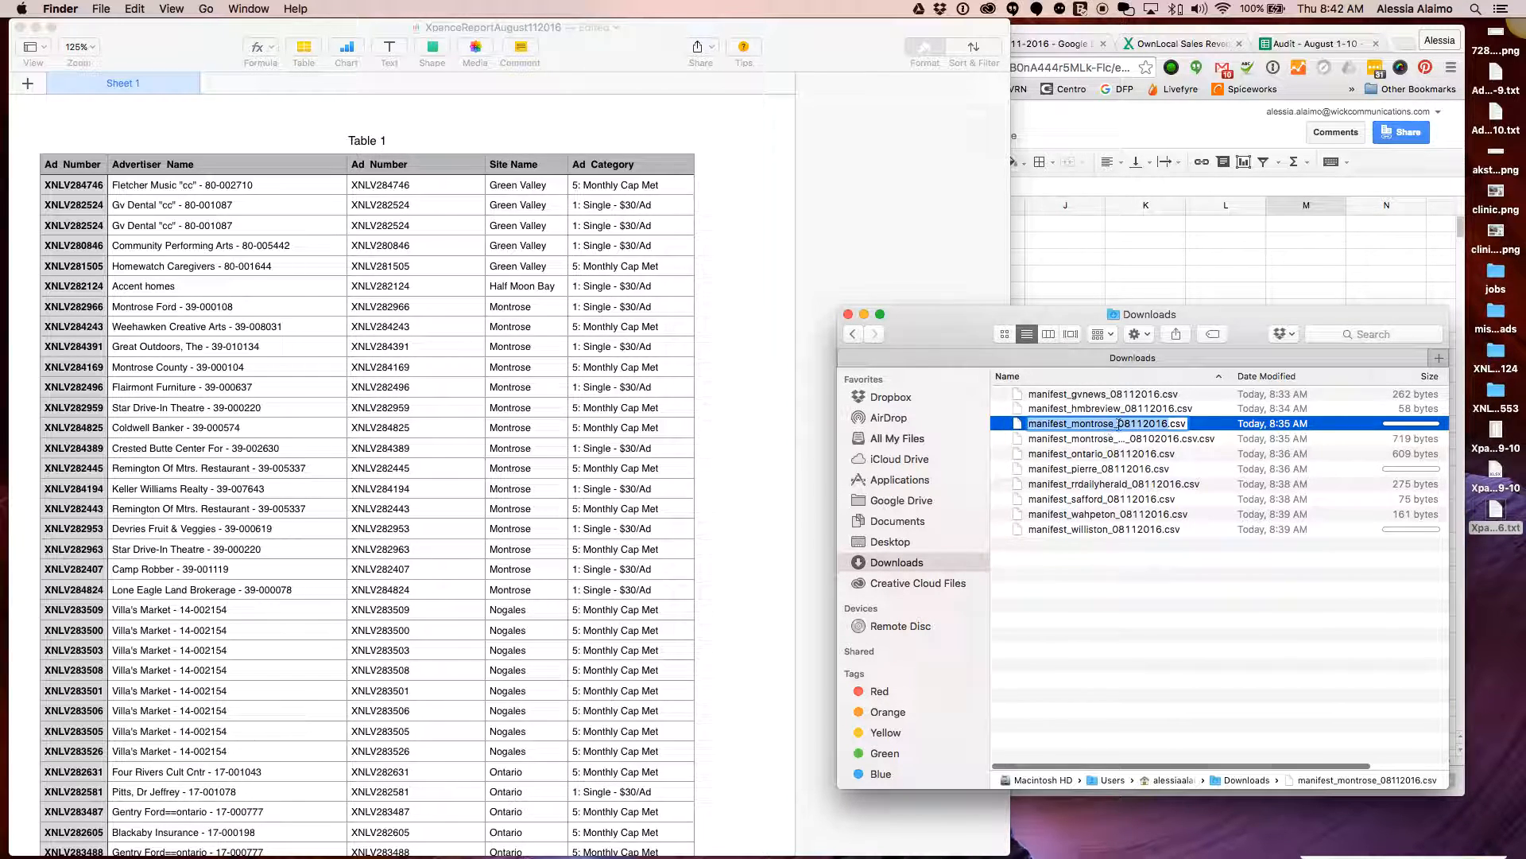
left_click_drag(1115, 425, 1069, 424)
type("nogales")
key("Return")
Trim the .csv.csv file to manifest_montrose_08112016.csv and preview its Montrose advertisers
left_click(1158, 427)
left_click(1152, 423)
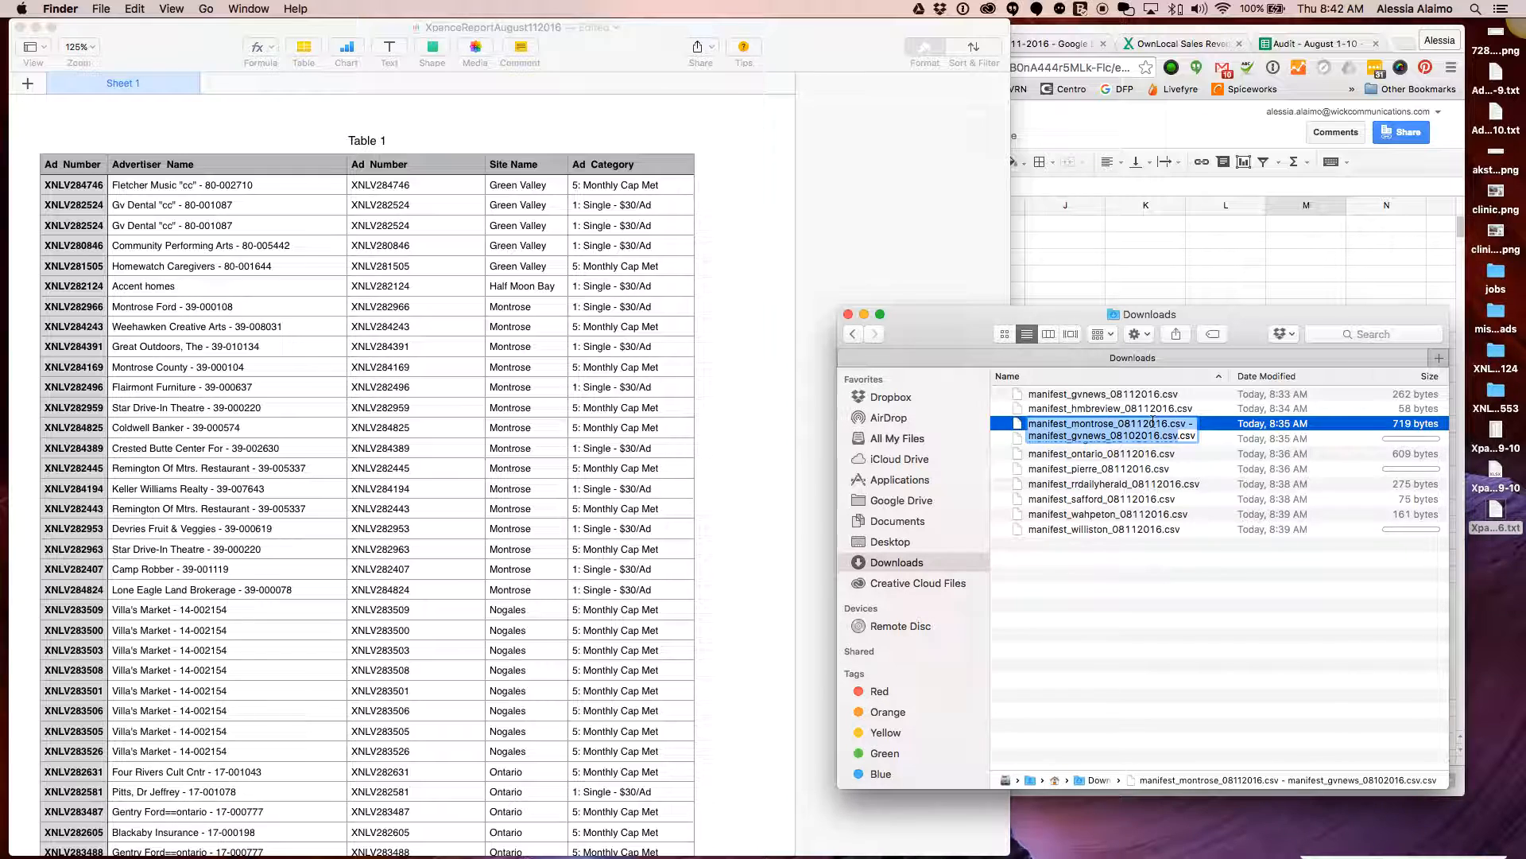
left_click_drag(1177, 435, 1171, 424)
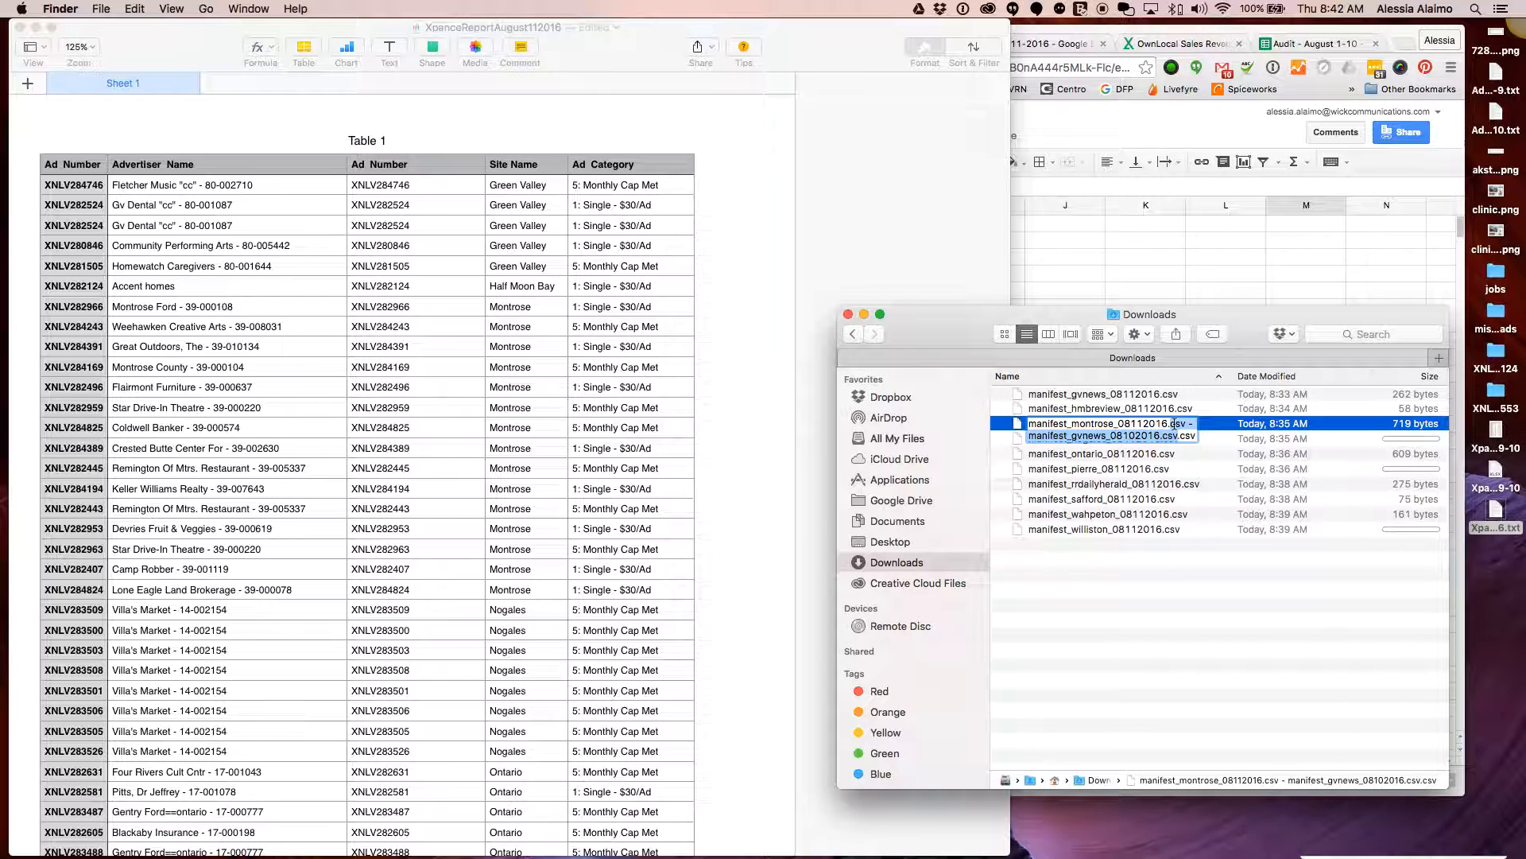
key("BackSpace")
key("Return")
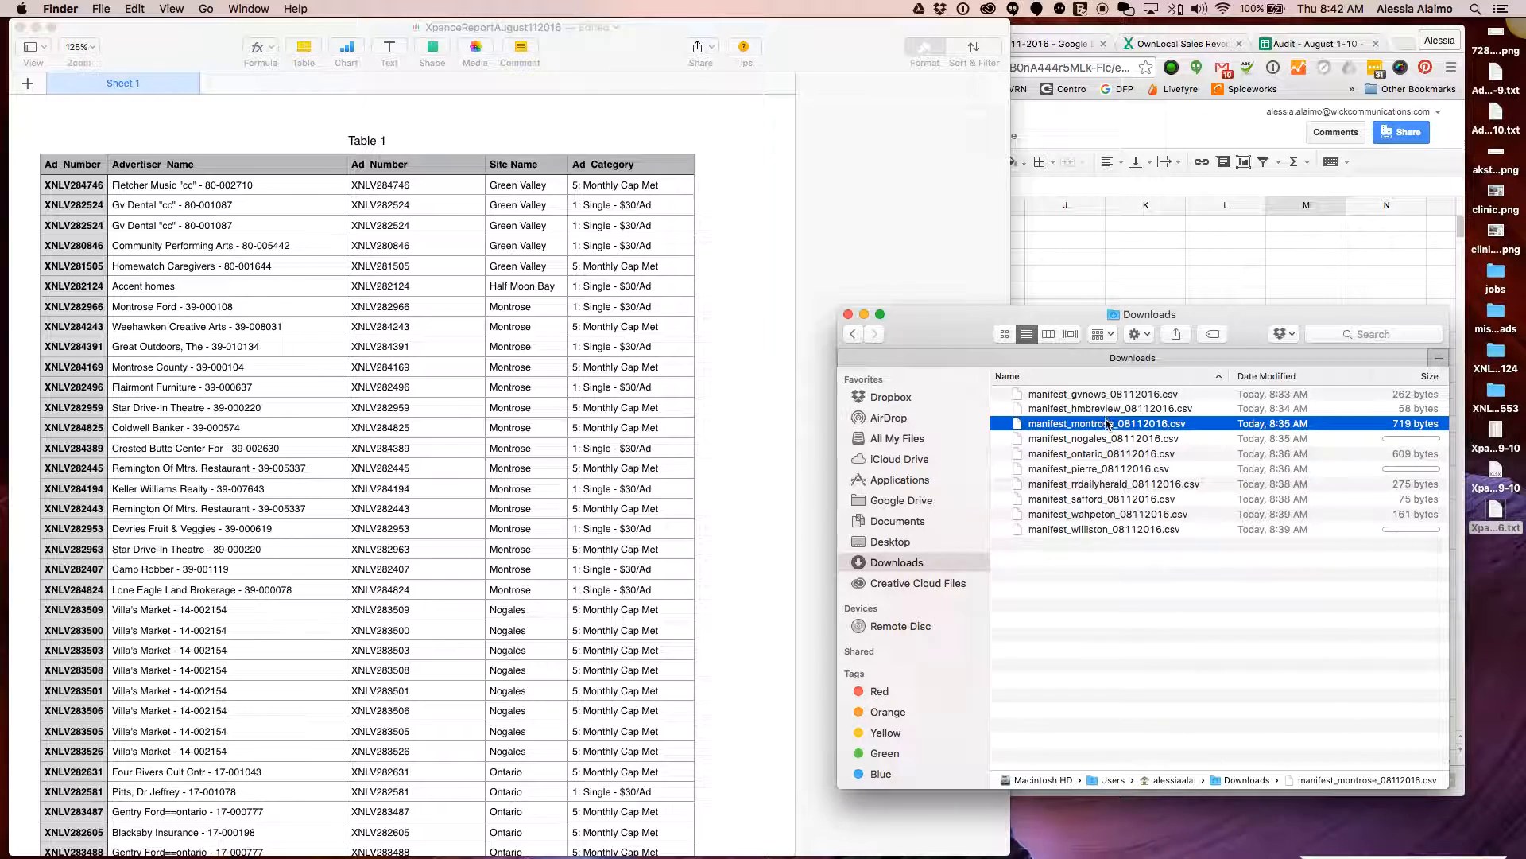
key("space")
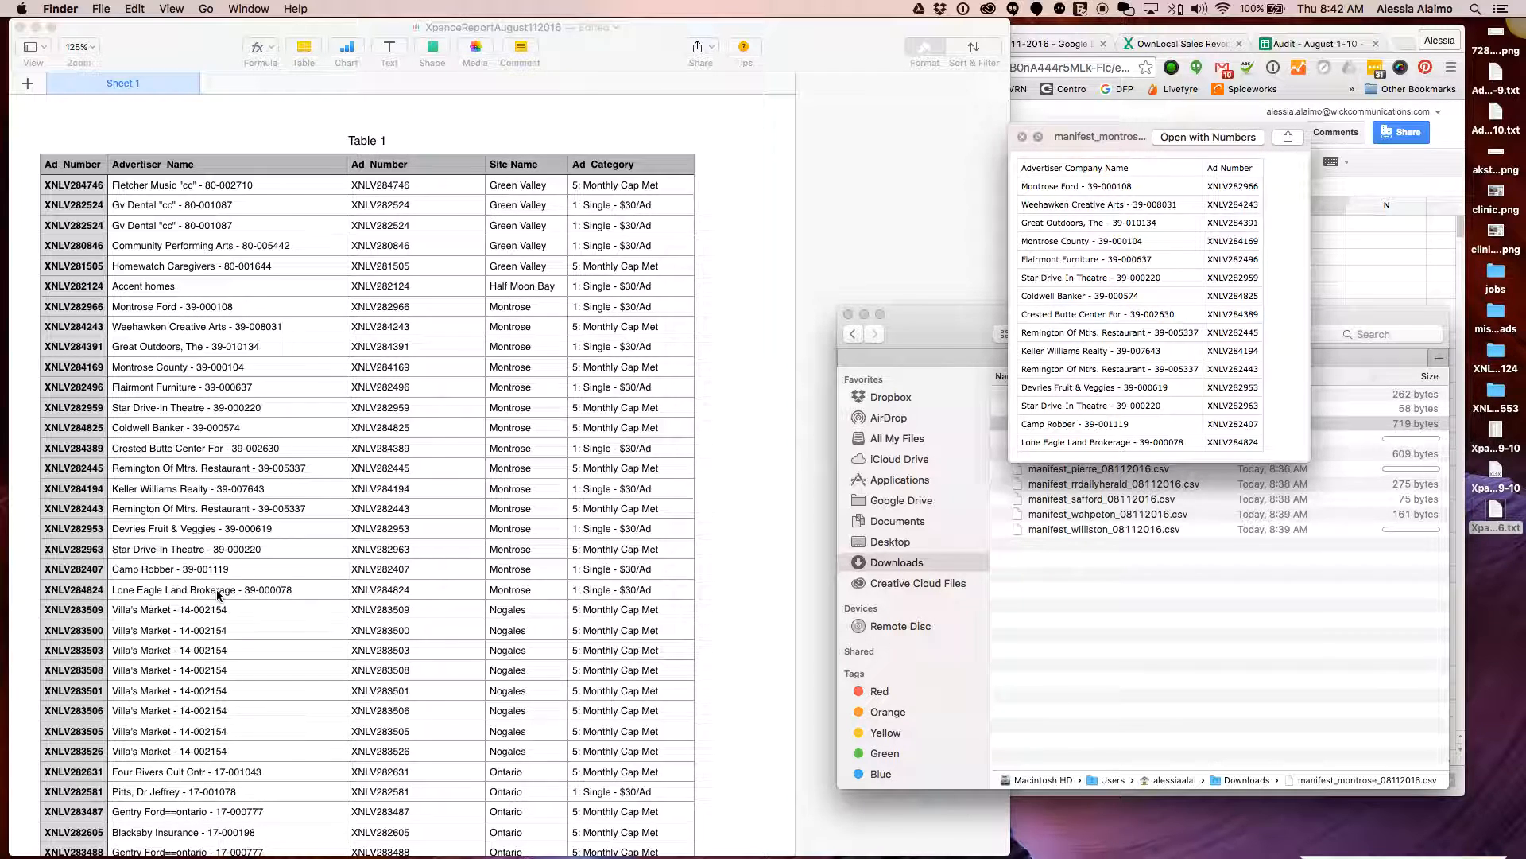
key("space")
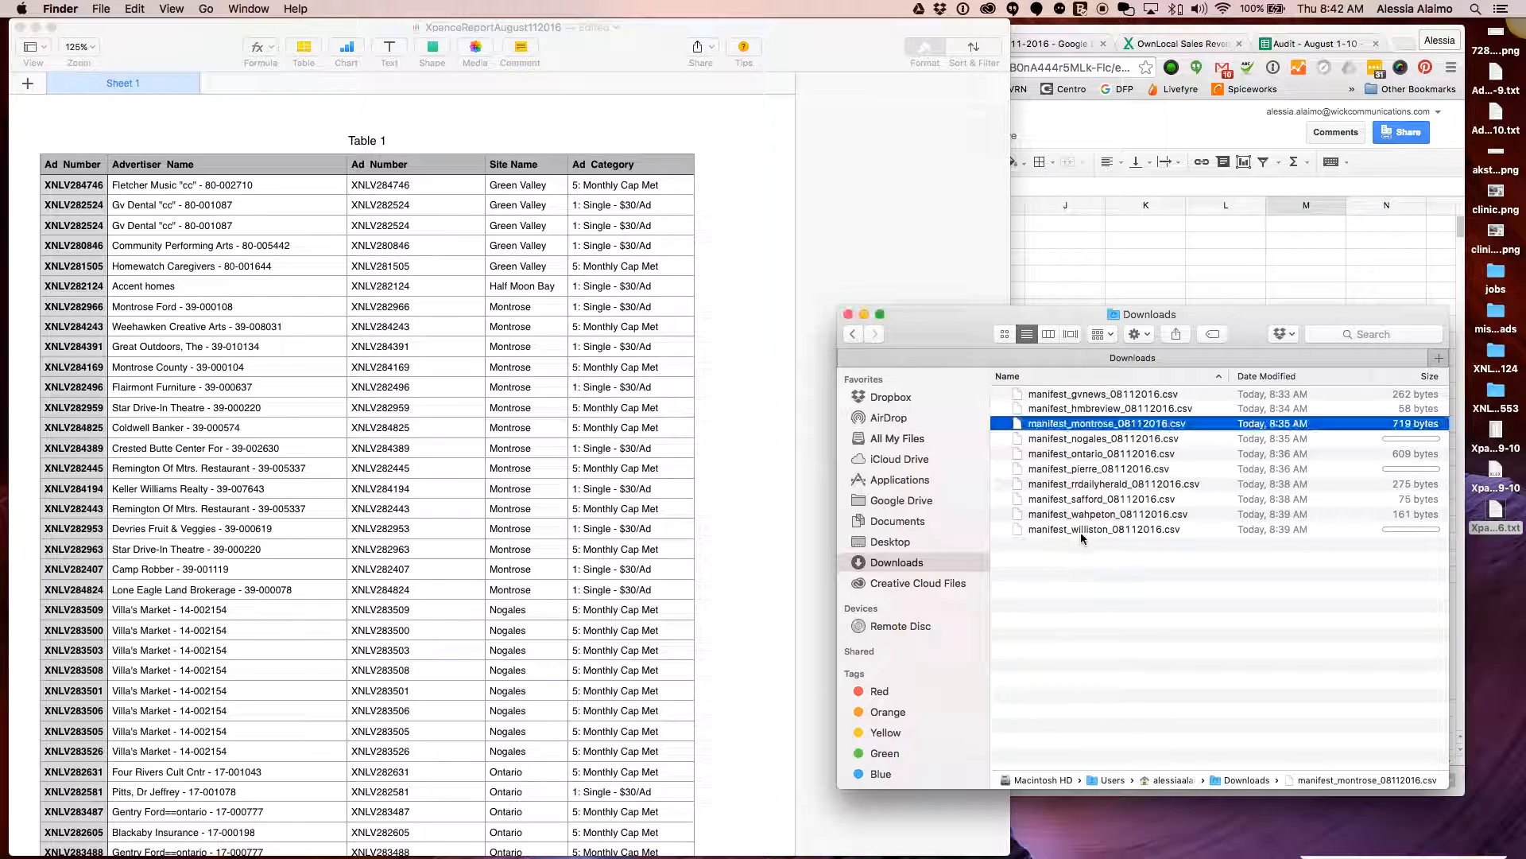
left_click(1092, 439)
key("space")
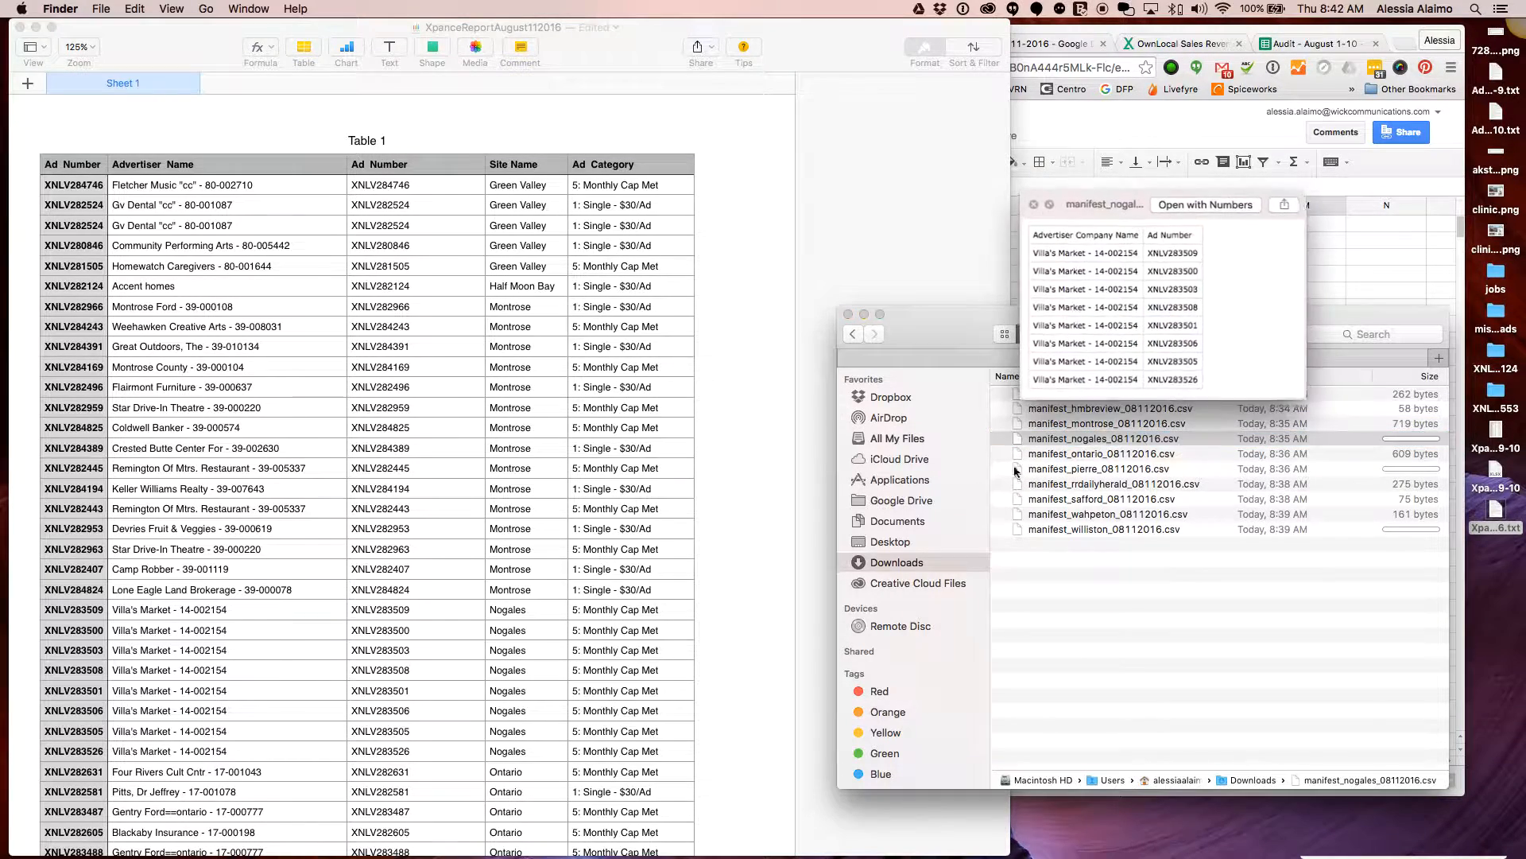
scroll(560, 453, "down", 3)
scroll(556, 446, "down", 2)
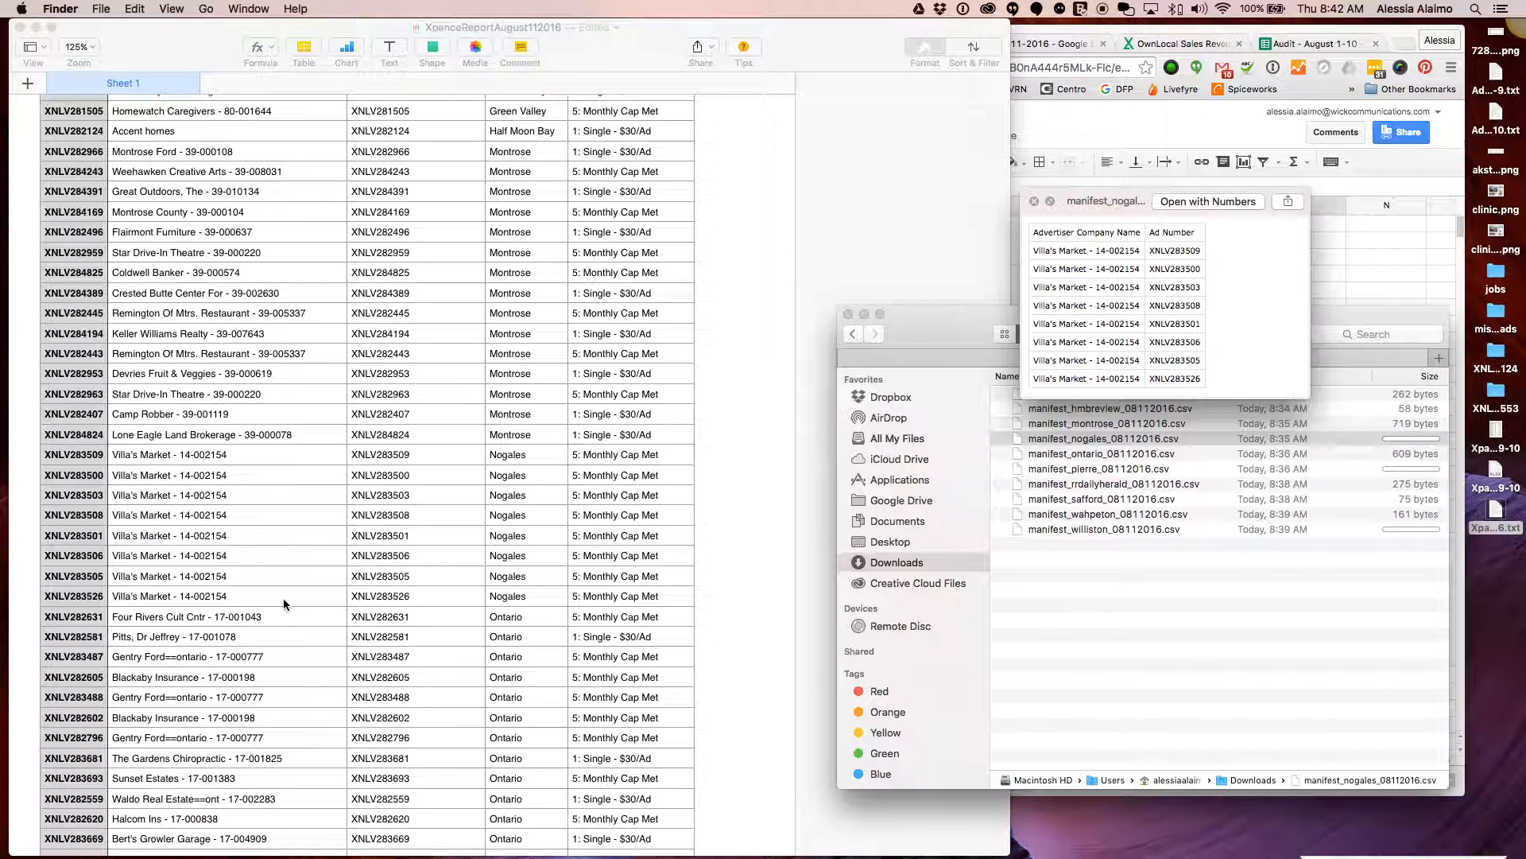
key("space")
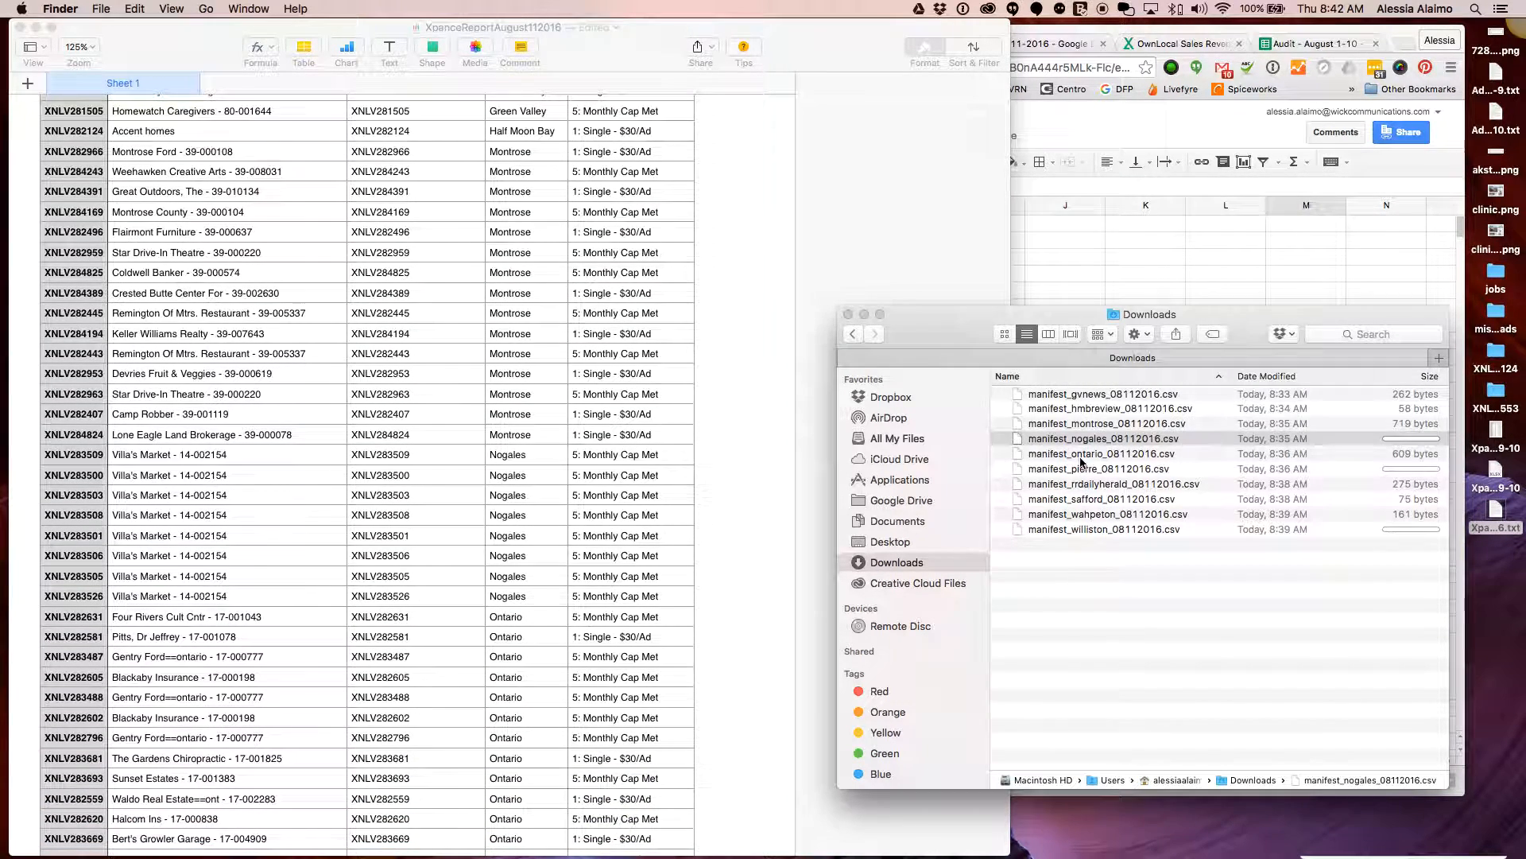
left_click(1081, 455)
key("space")
scroll(446, 535, "down", 3)
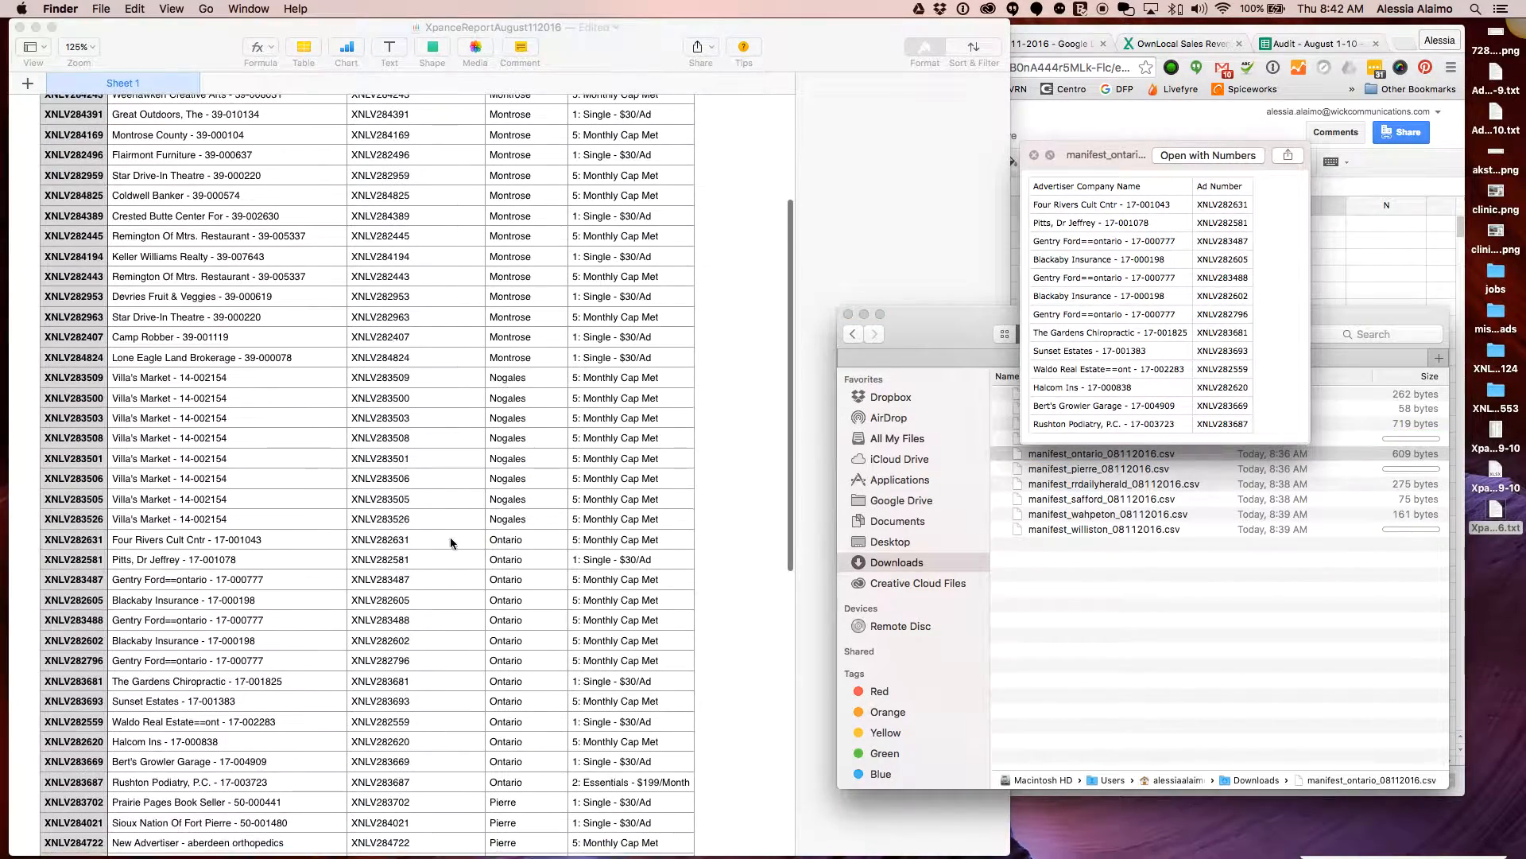
scroll(203, 541, "down", 5)
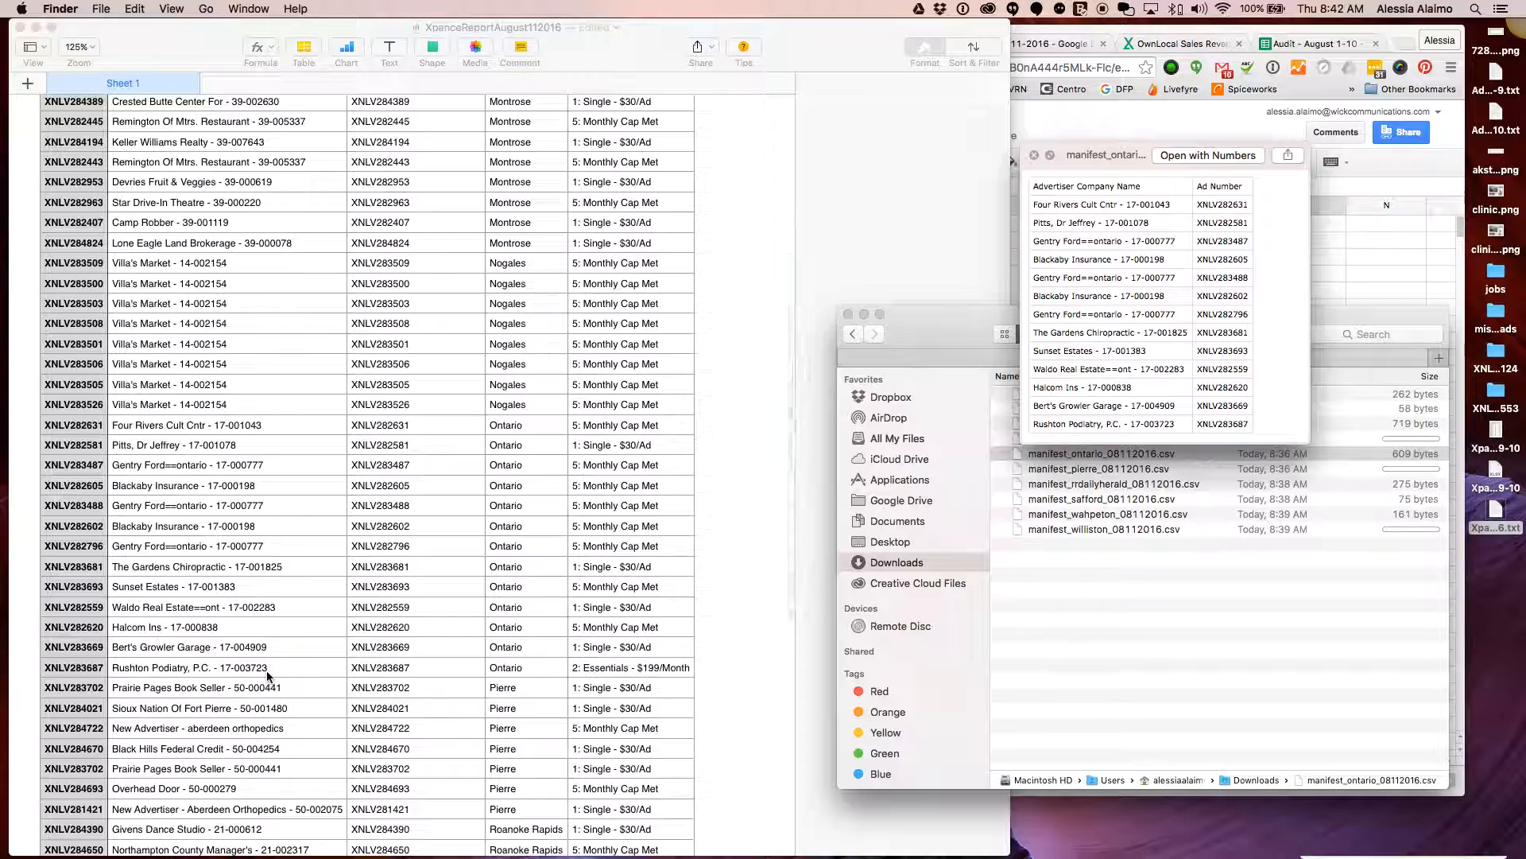
key("space")
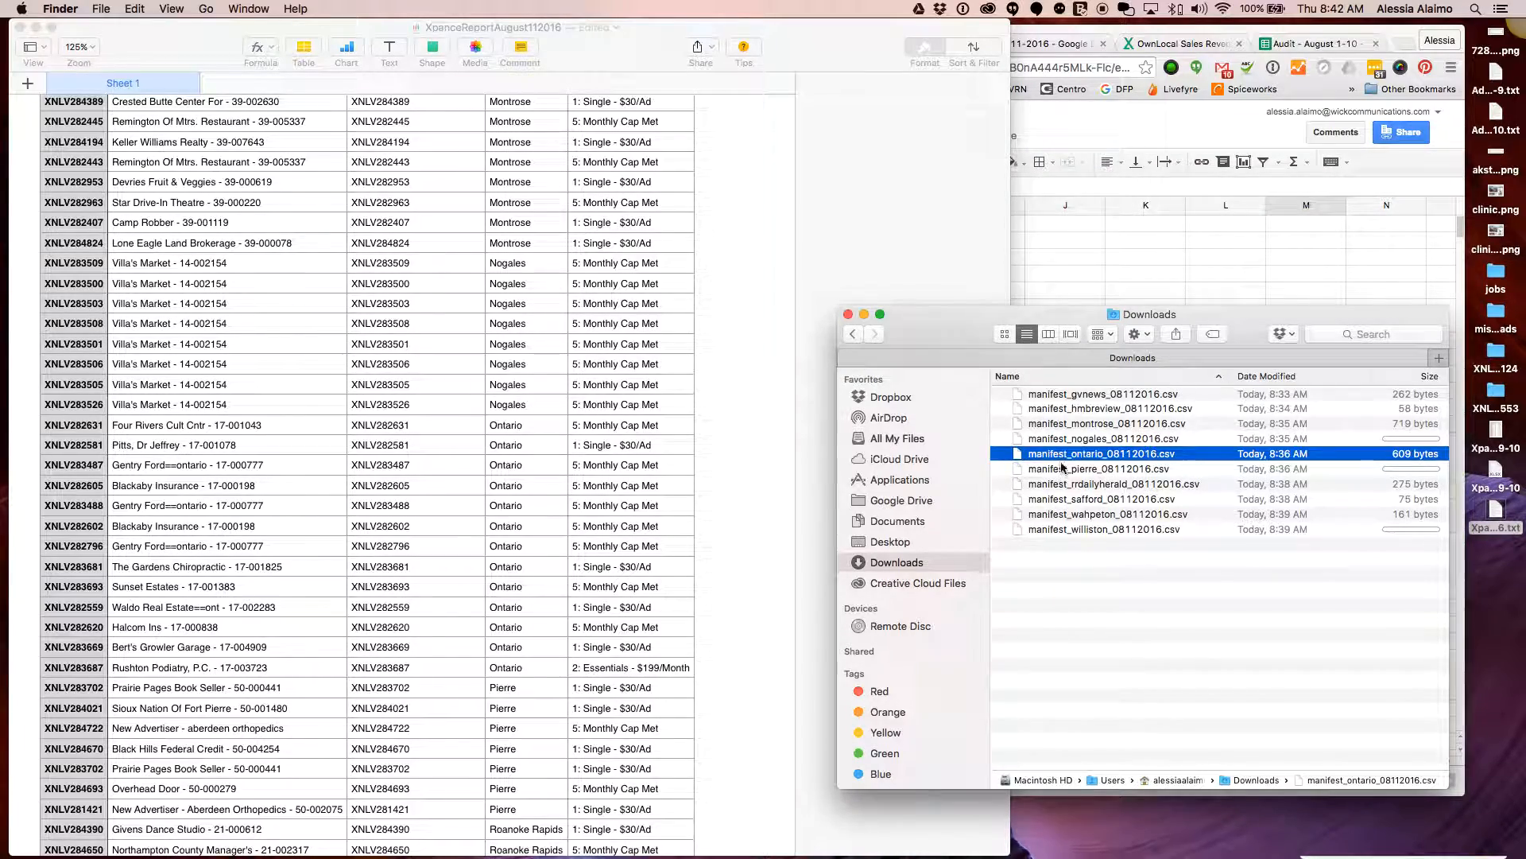
left_click(1062, 468)
scroll(419, 535, "down", 5)
key("space")
scroll(294, 602, "down", 2)
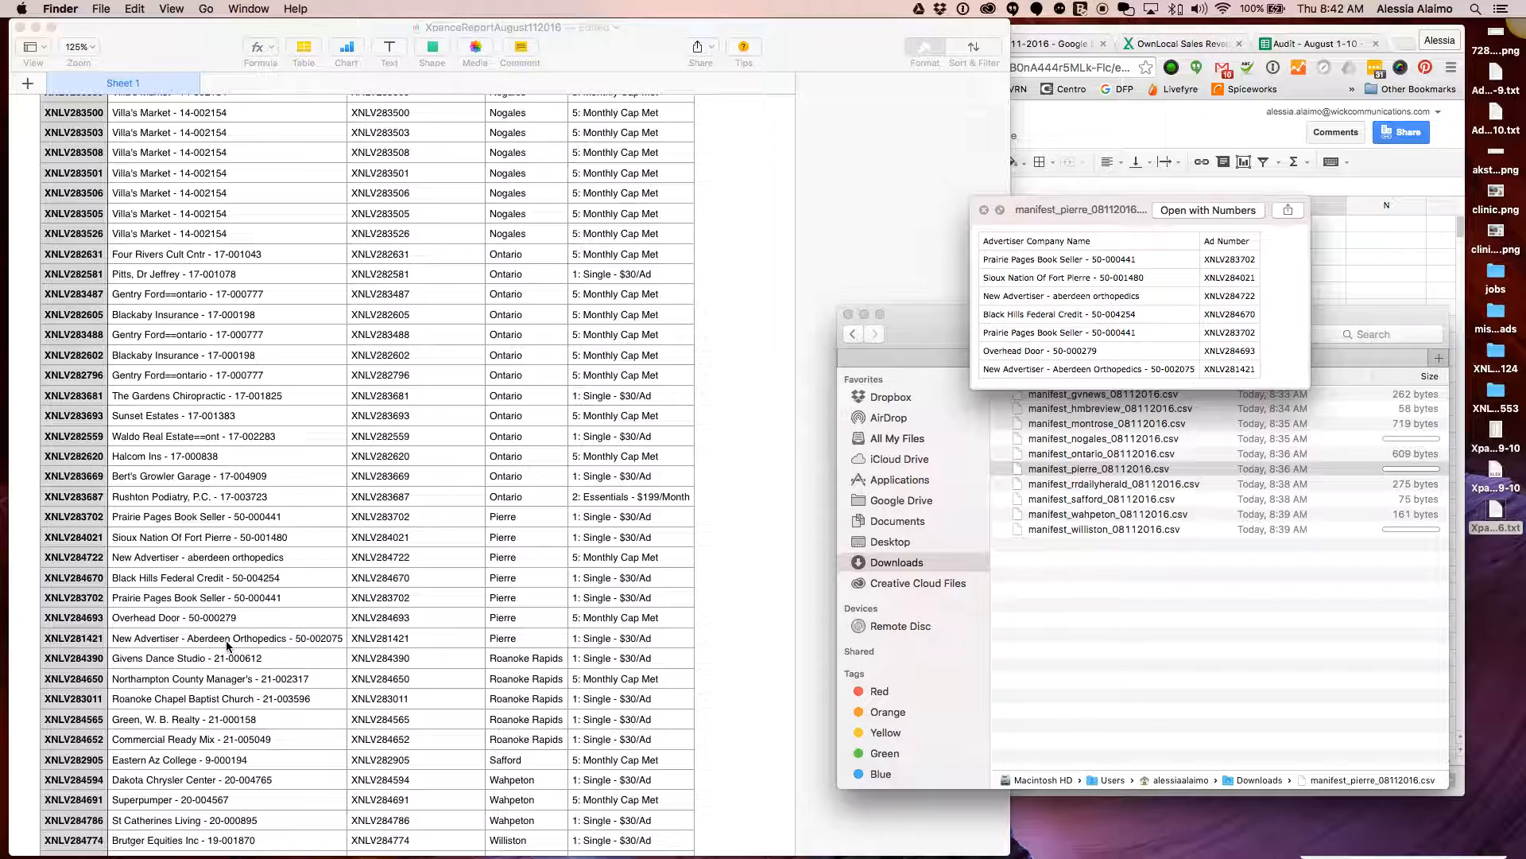
key("space")
scroll(412, 483, "down", 4)
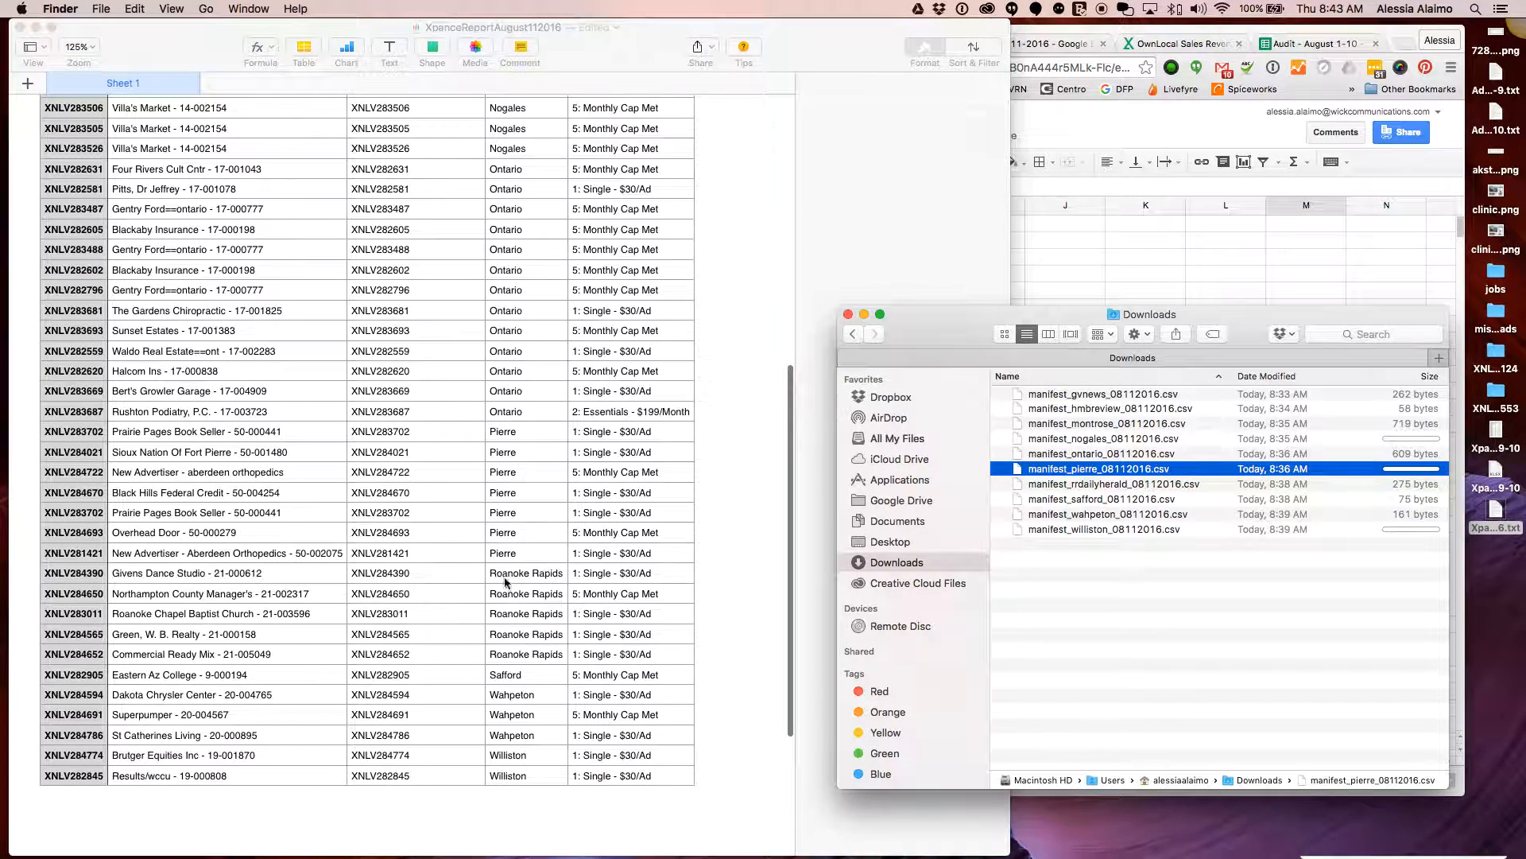
left_click(1095, 470)
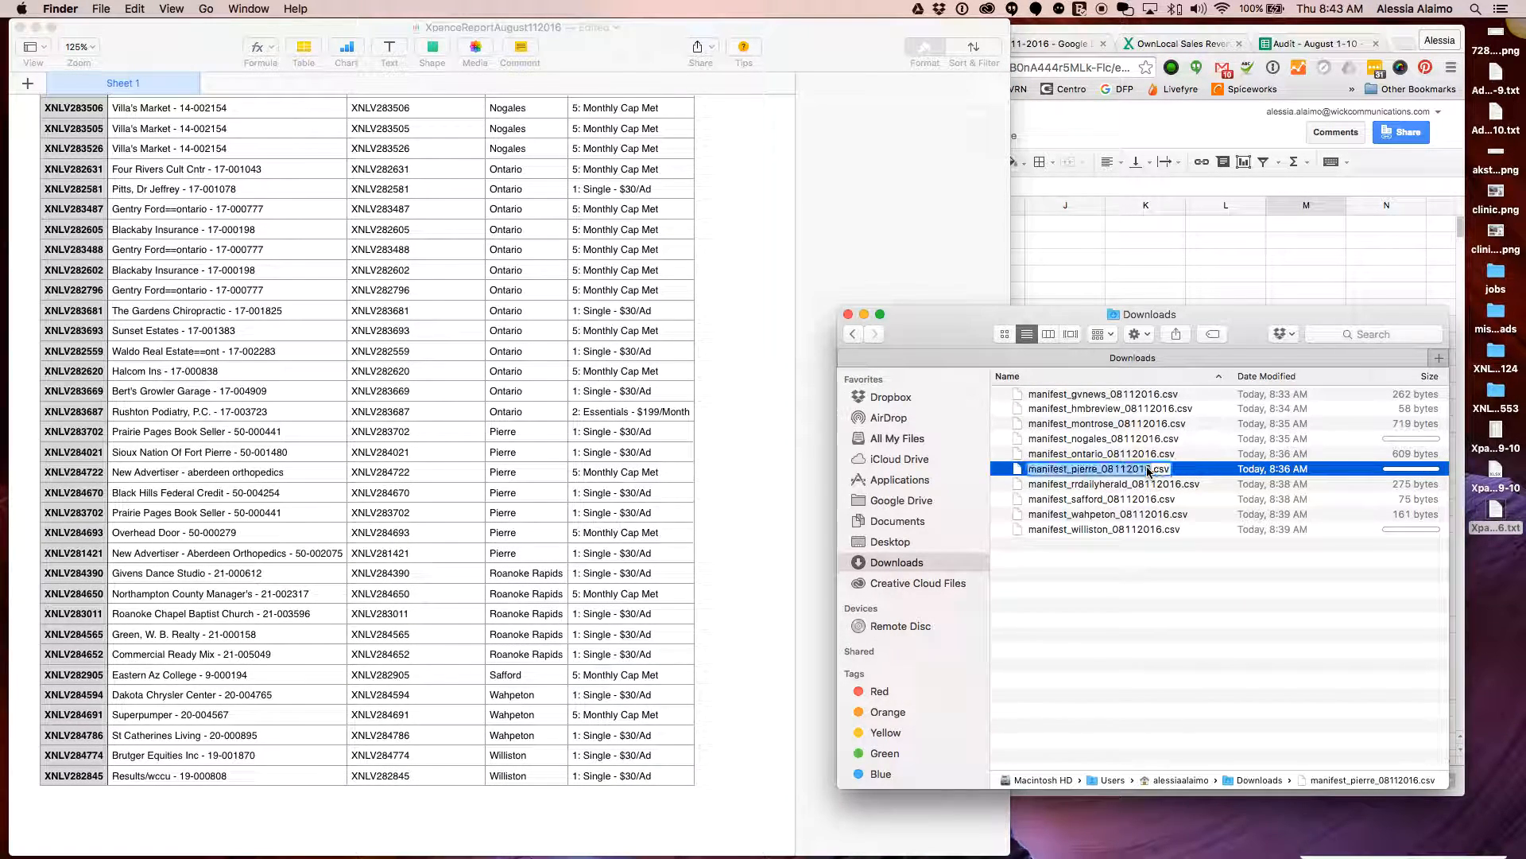
key("Return")
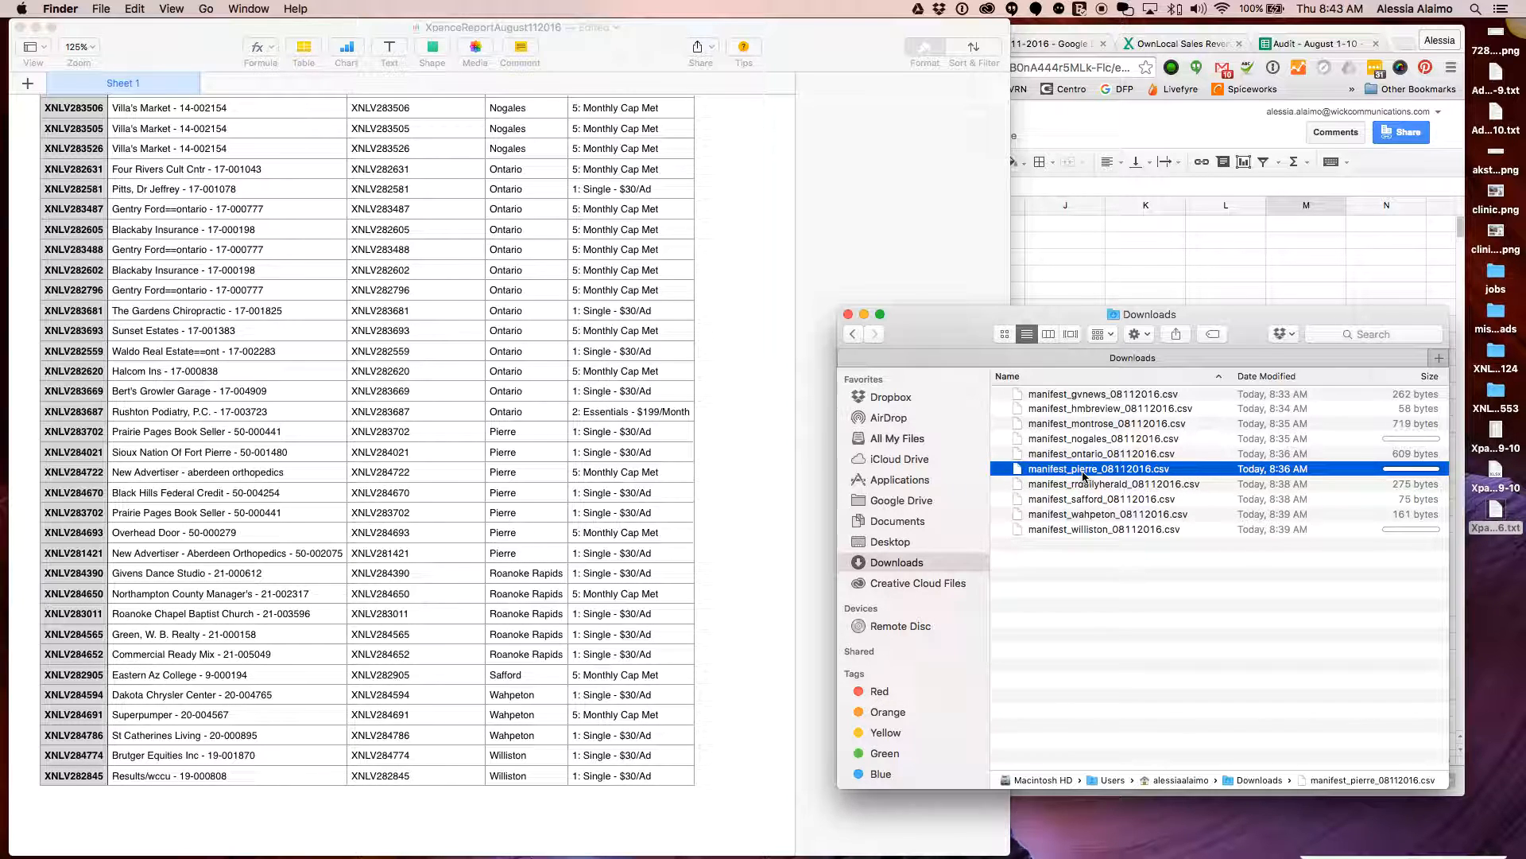
left_click(1094, 486)
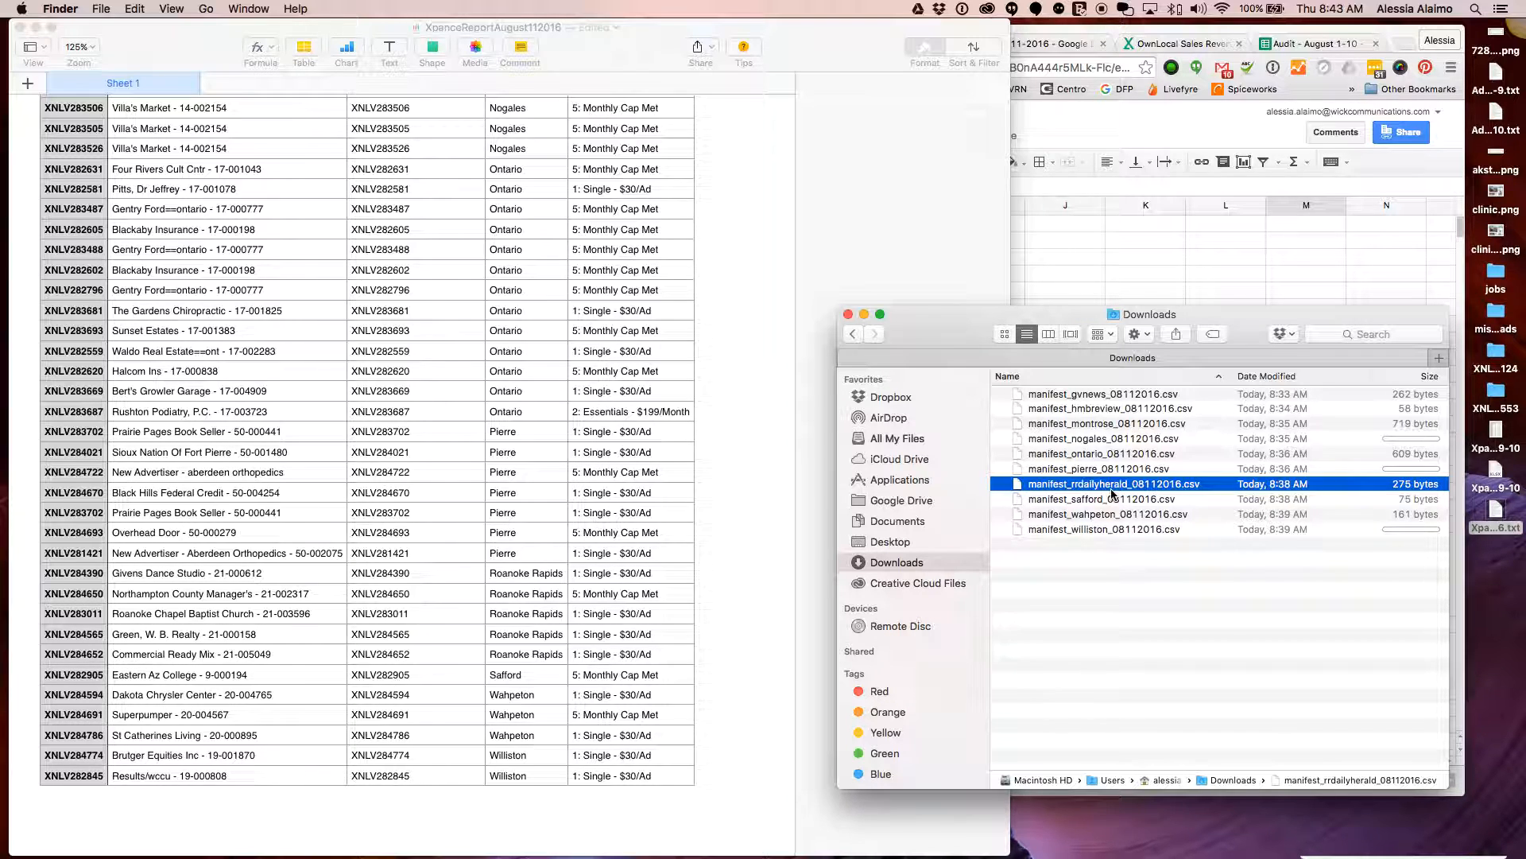
key("space")
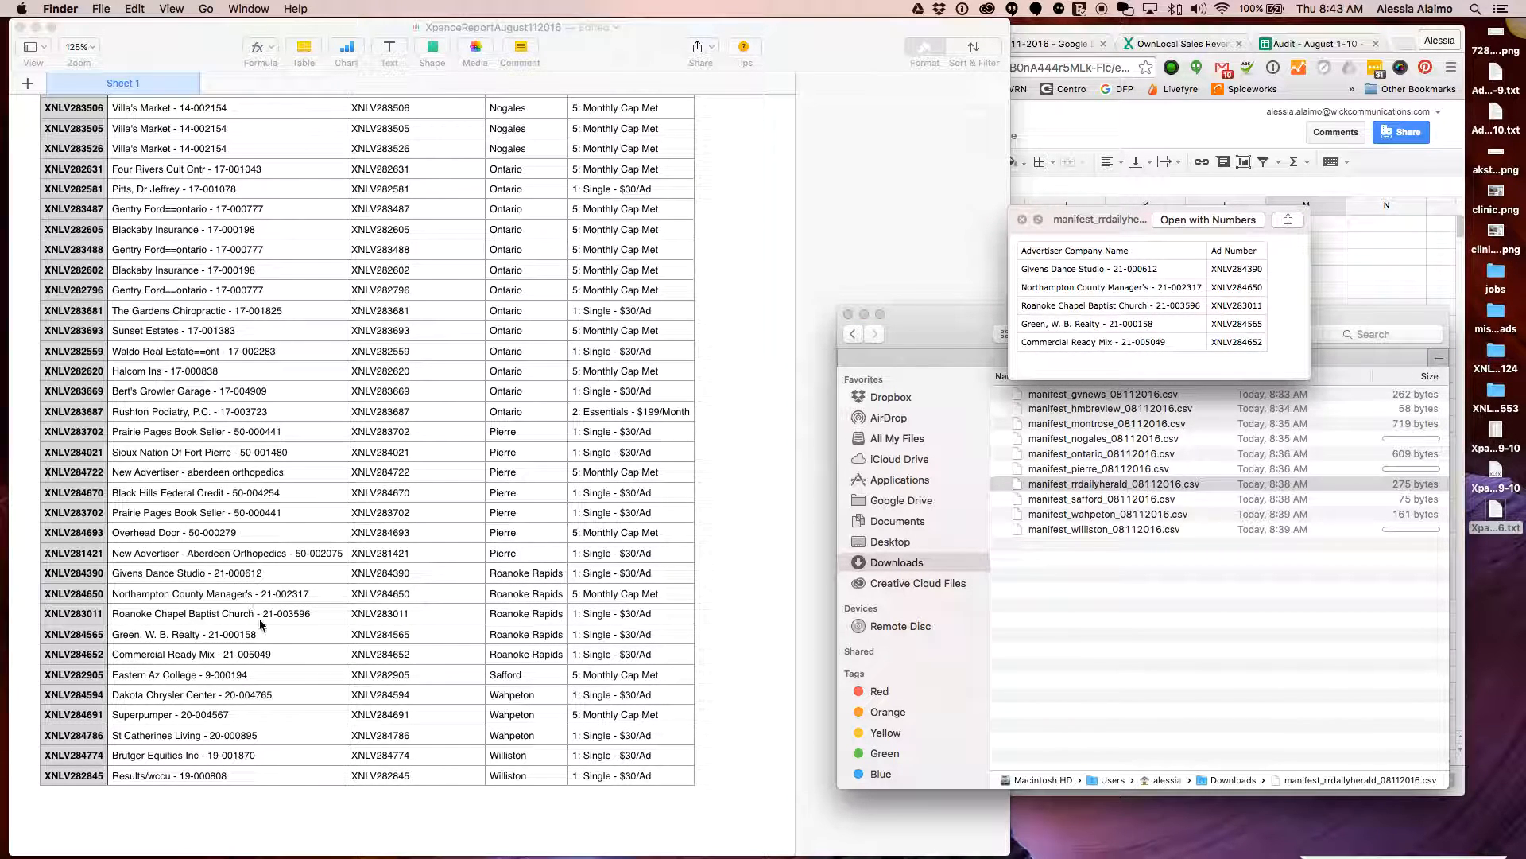
key("space")
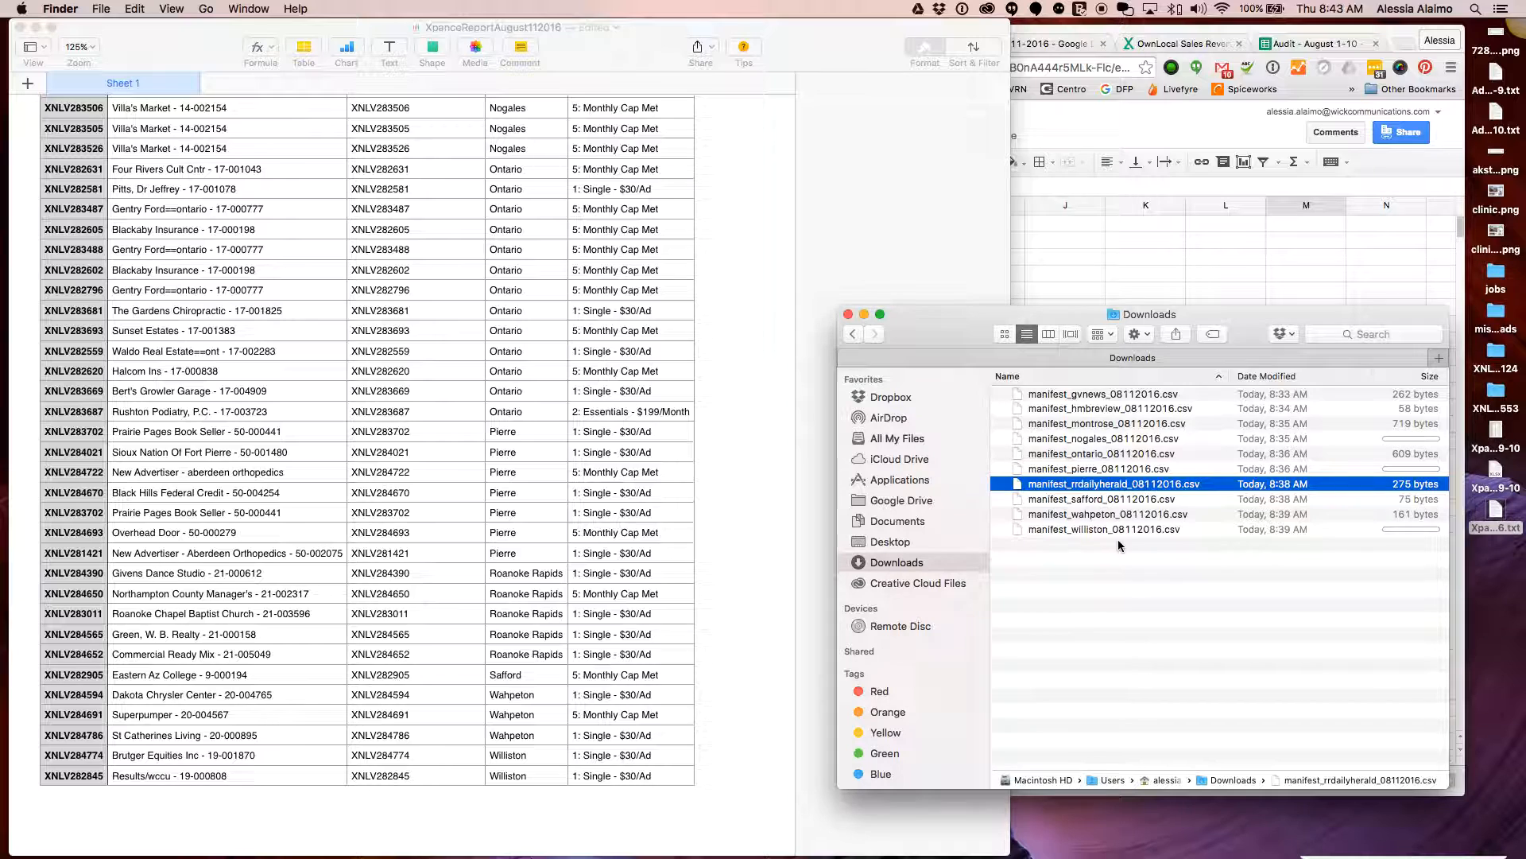
left_click(1103, 500)
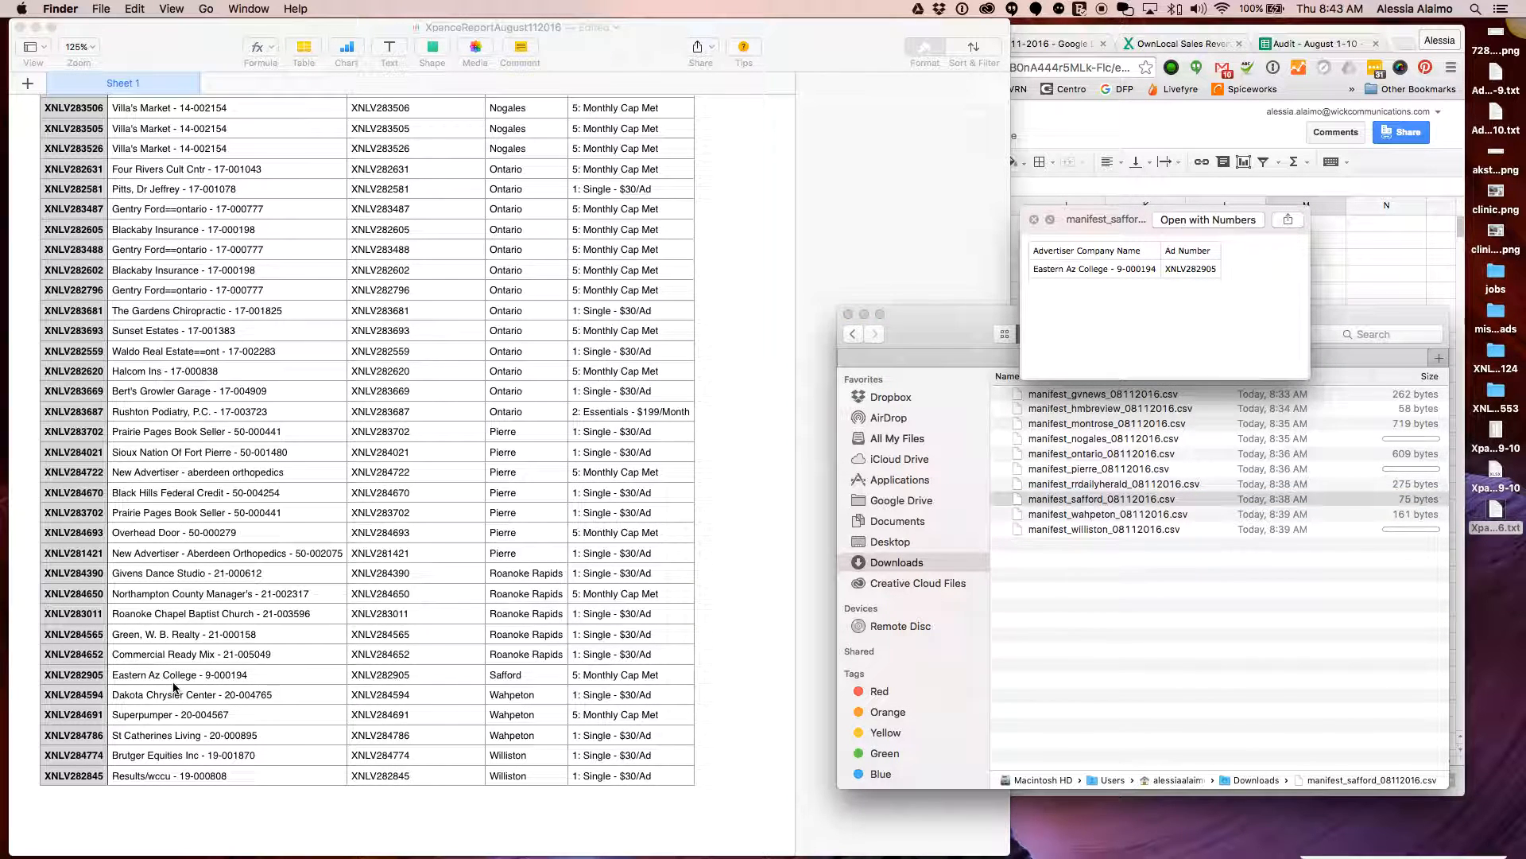
key("space")
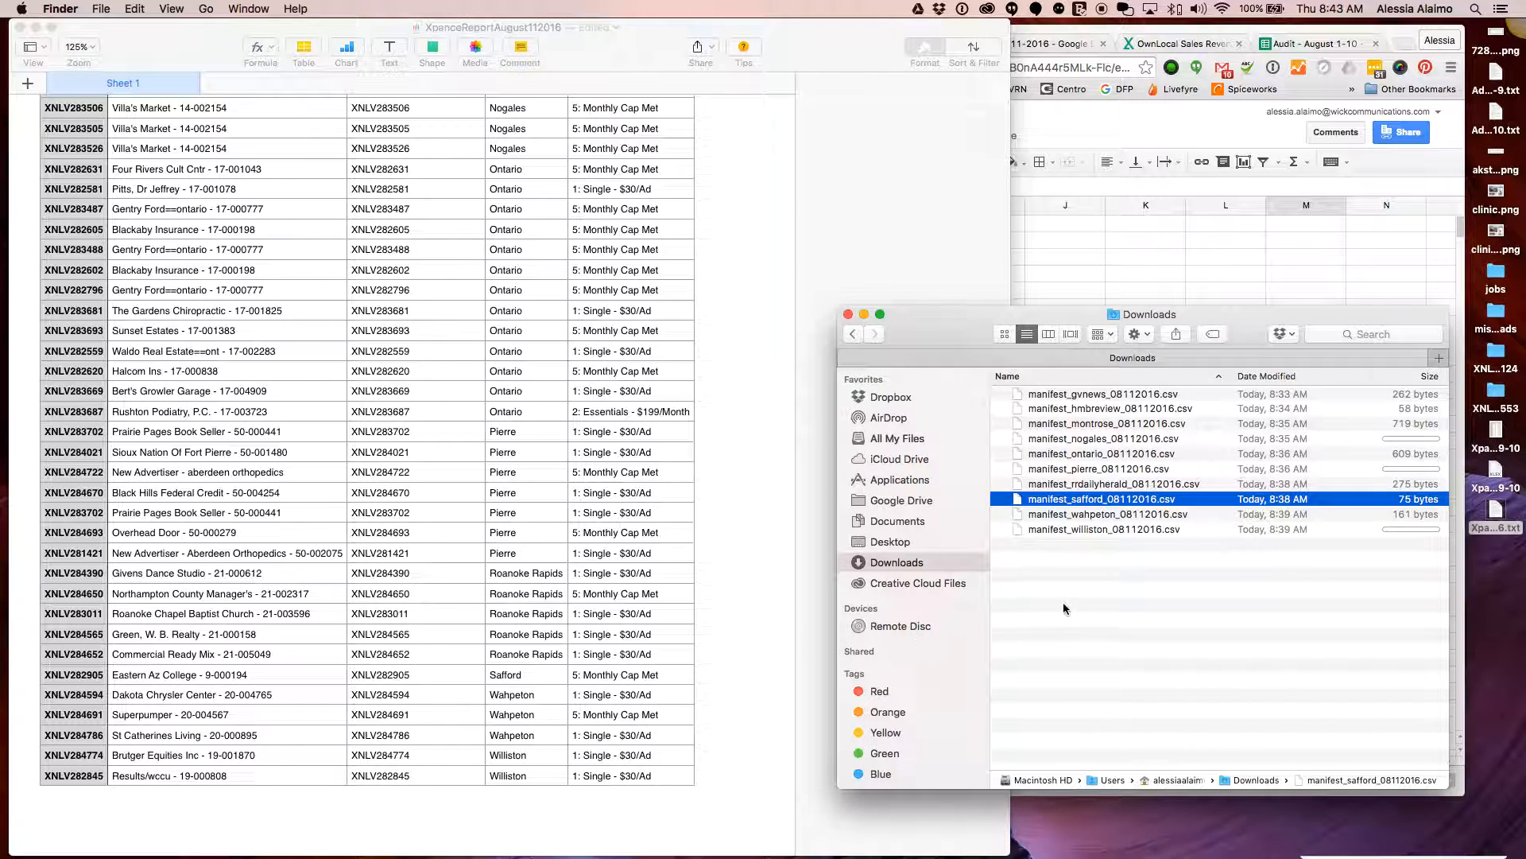
left_click(1084, 517)
key("space")
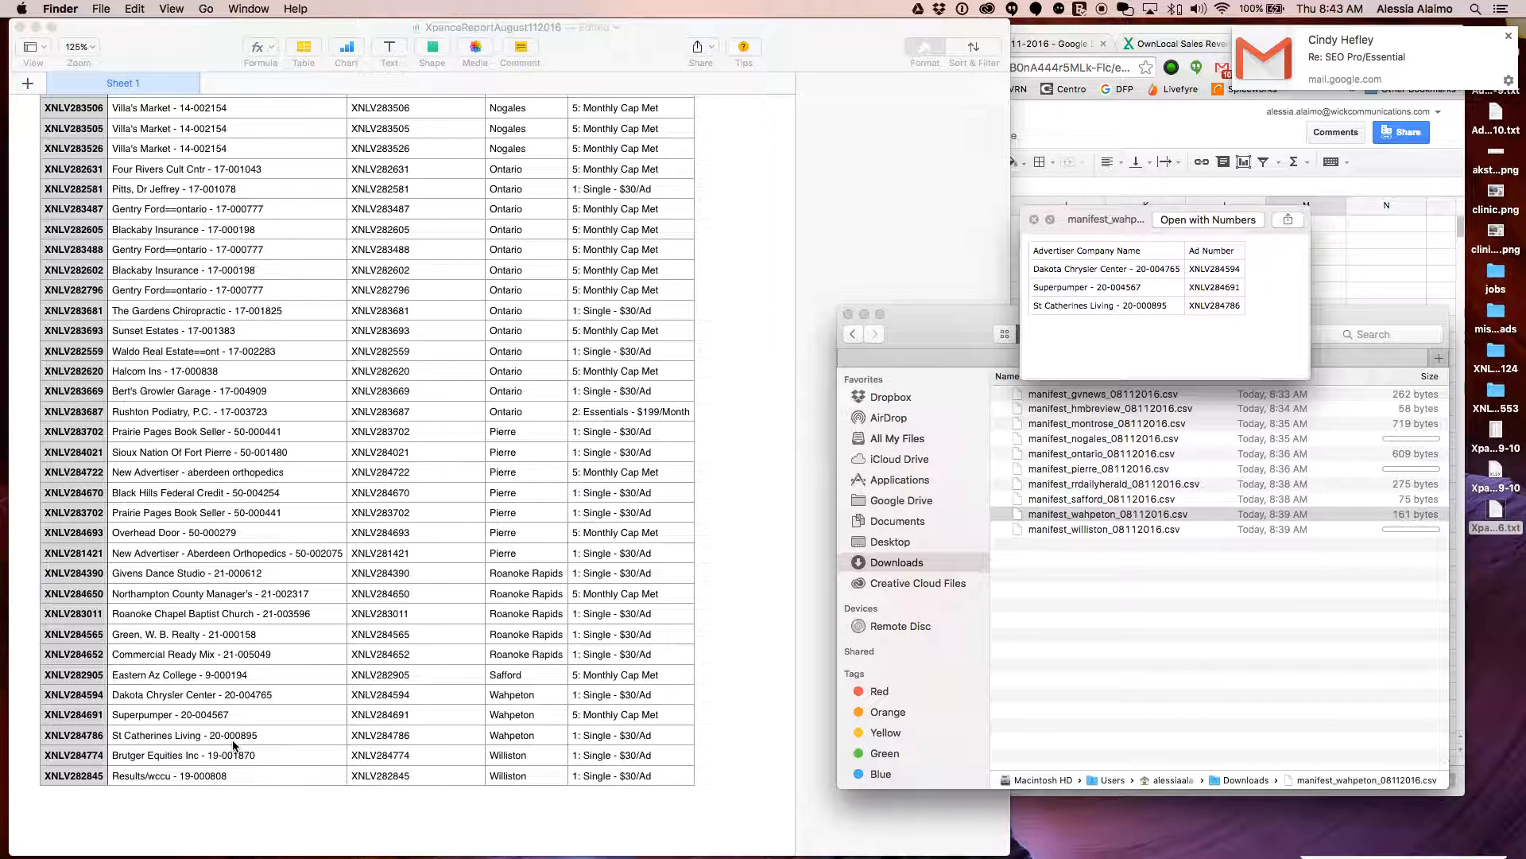
key("space")
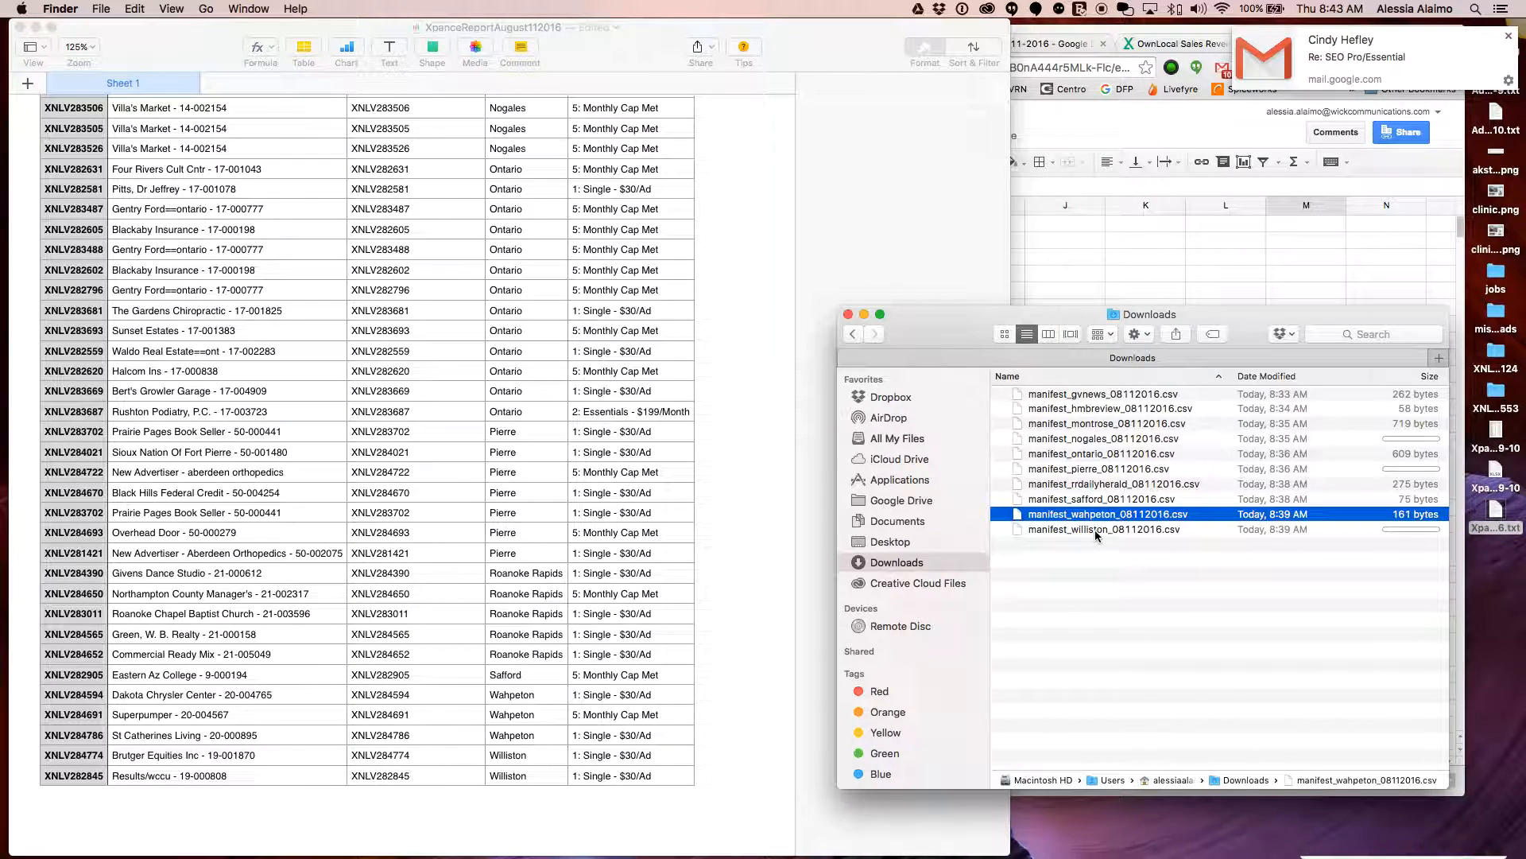
left_click(1095, 529)
key("space")
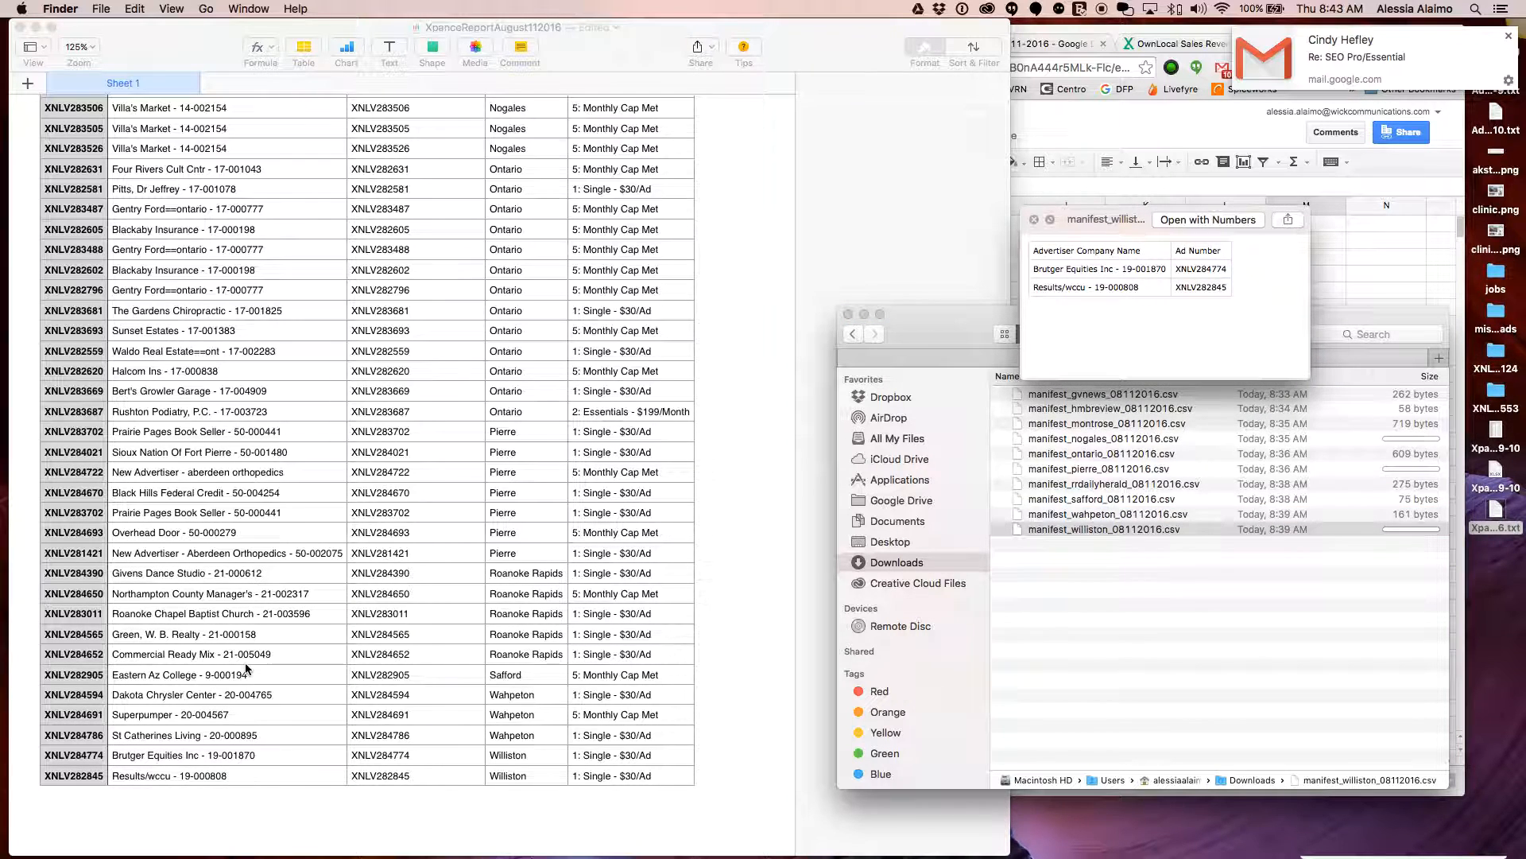
key("space")
left_click(1369, 576)
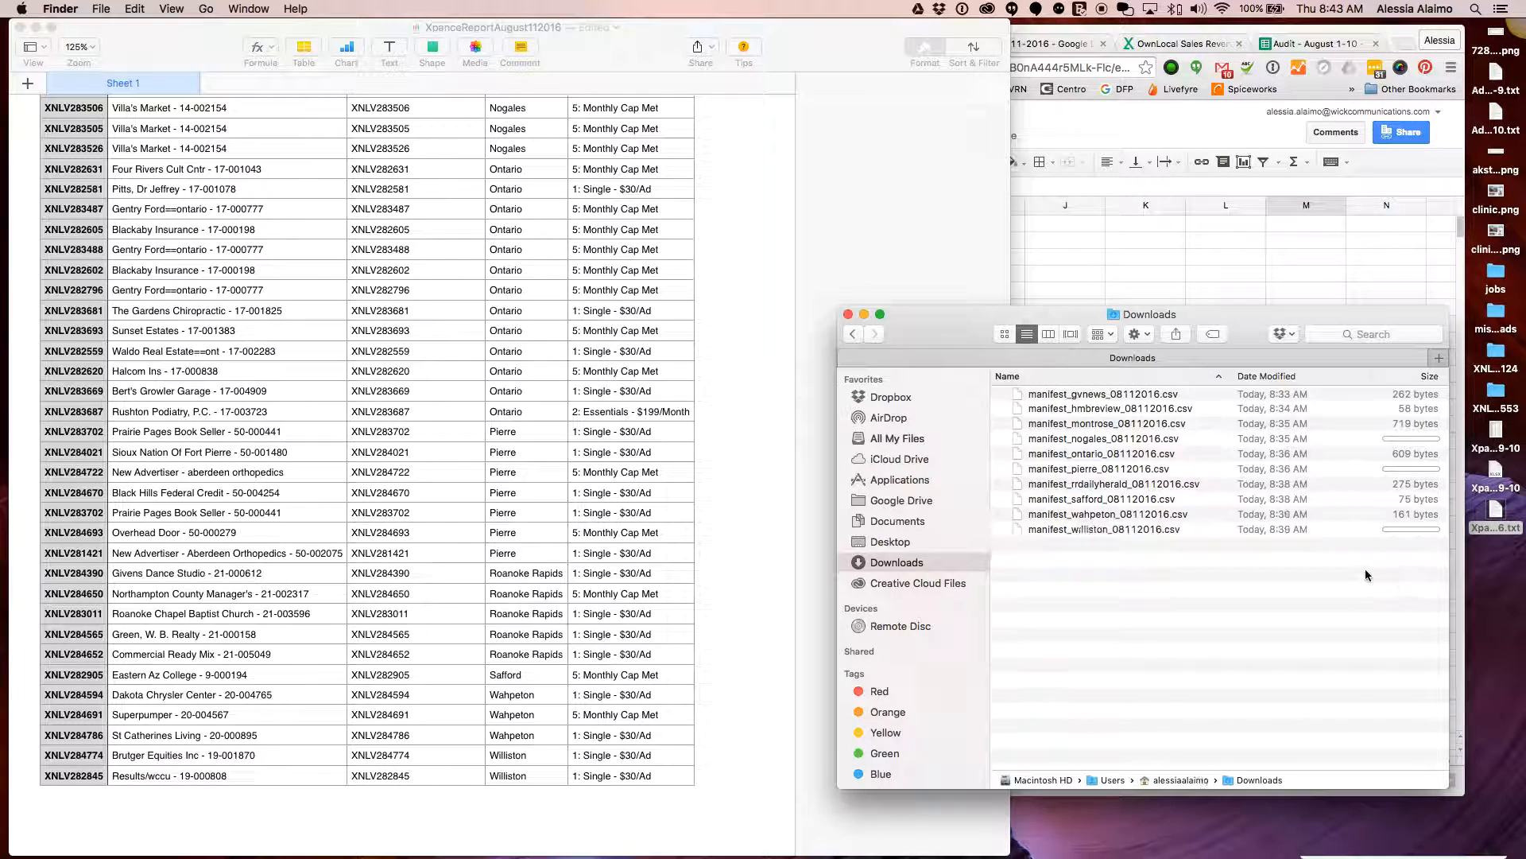
left_click_drag(1082, 310, 1009, 348)
Minimize the ad report and delete the old williston file from the 8-11-2016 Drive folder
left_click(842, 329)
left_click(36, 27)
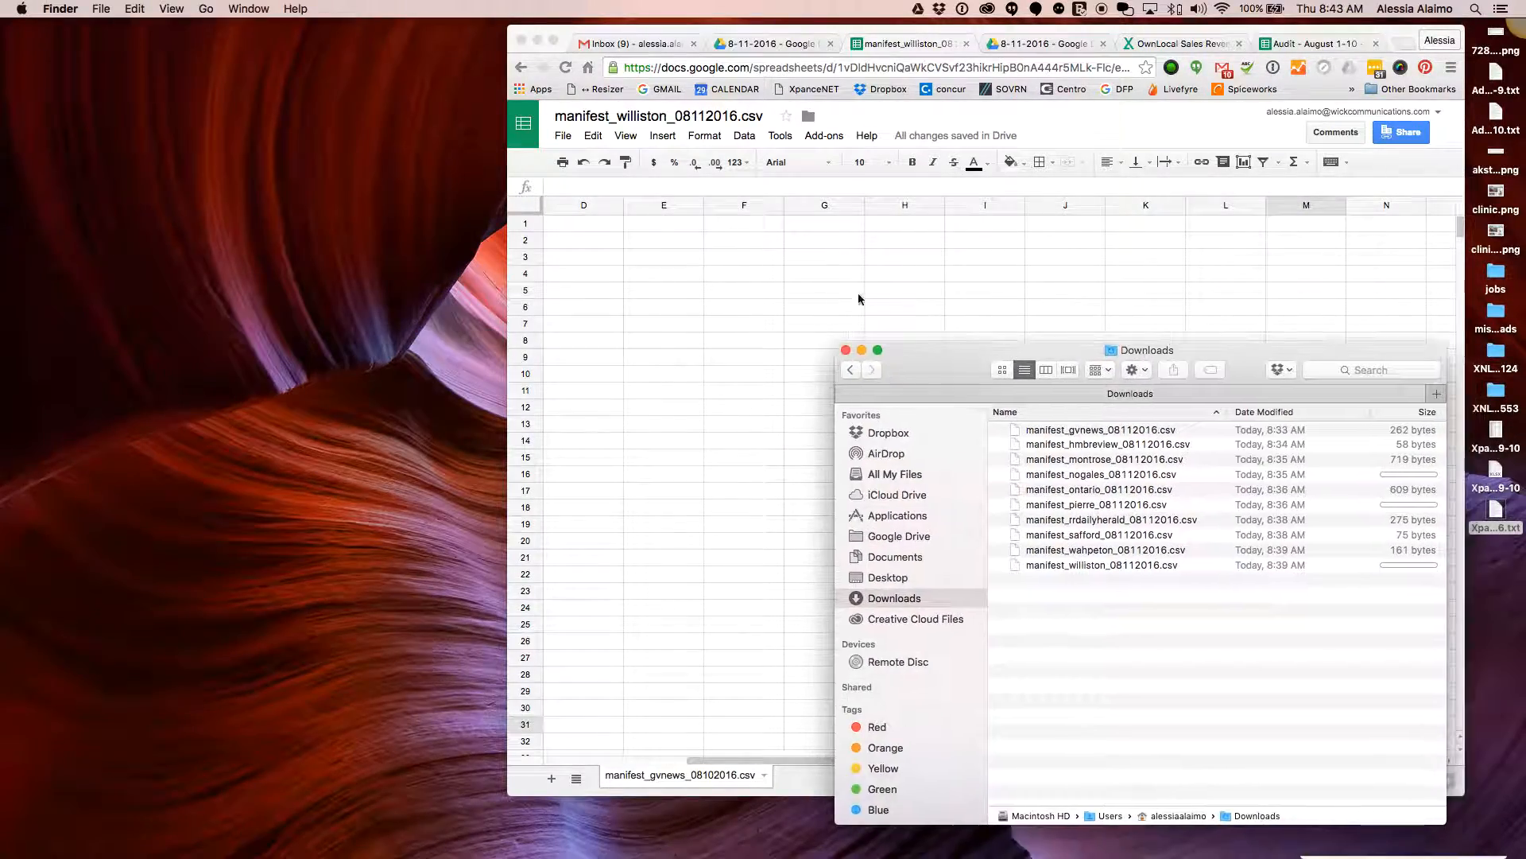
left_click(911, 312)
left_click(768, 44)
left_click_drag(767, 30, 335, 41)
left_click(350, 411)
left_click(445, 258)
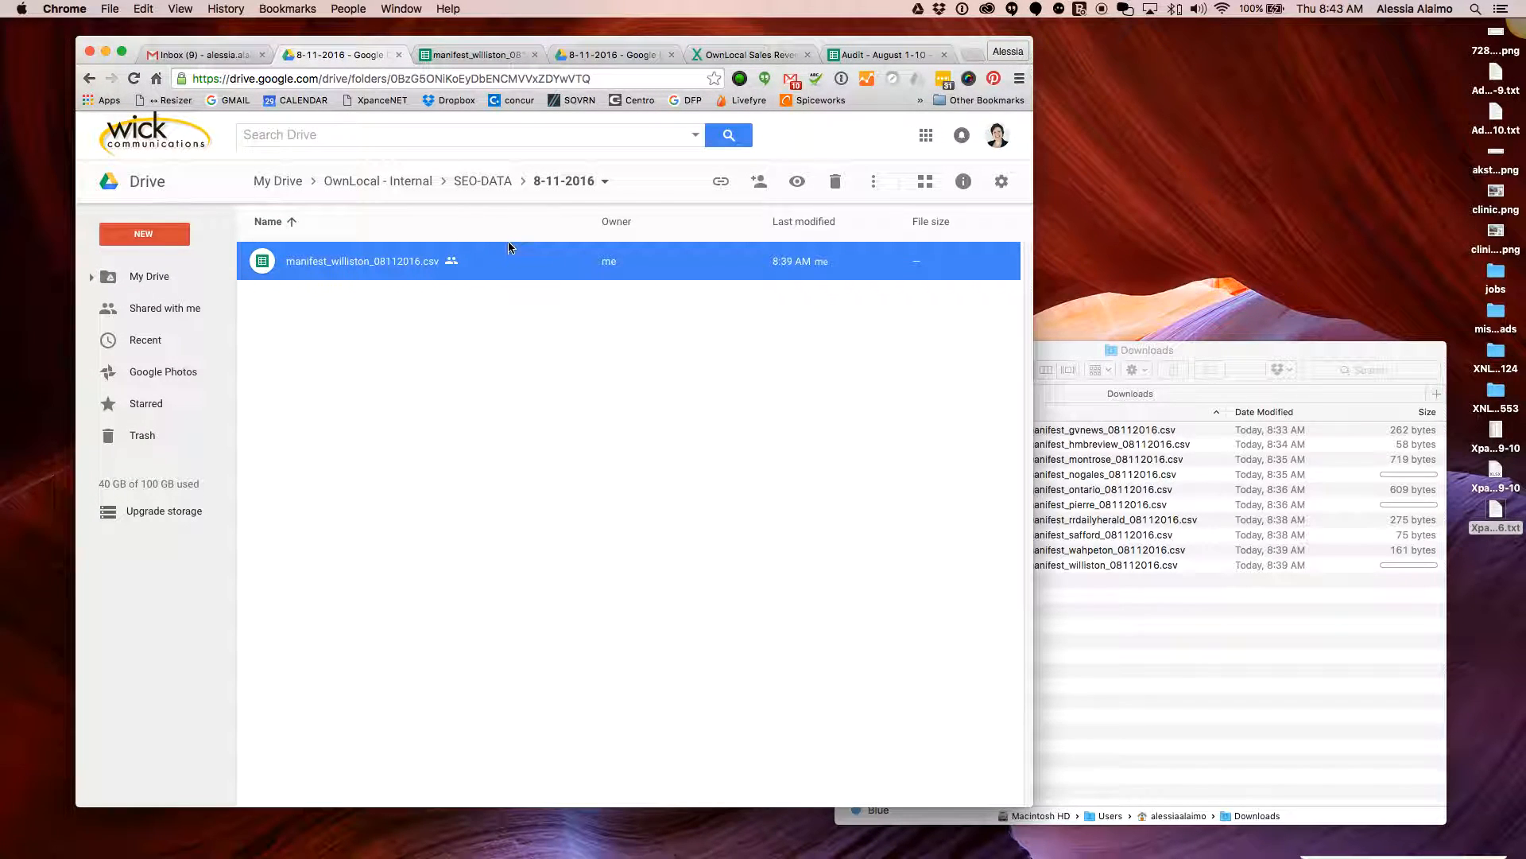
left_click(834, 184)
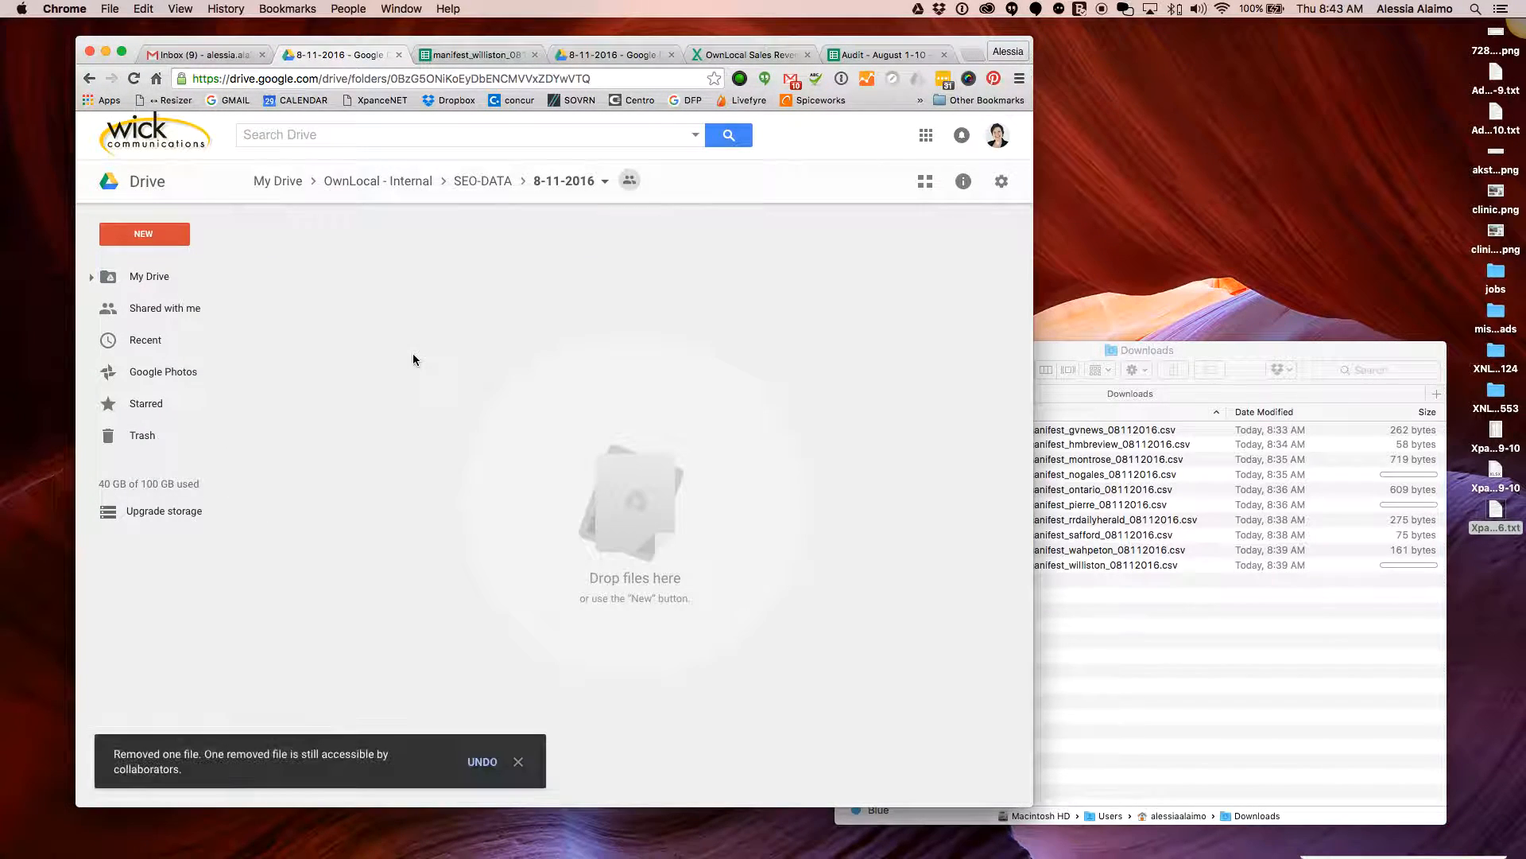
Drag all ten manifest CSVs from Downloads into the 8-11-2016 Drive folder
left_click(1156, 628)
left_click_drag(1155, 628, 336, 389)
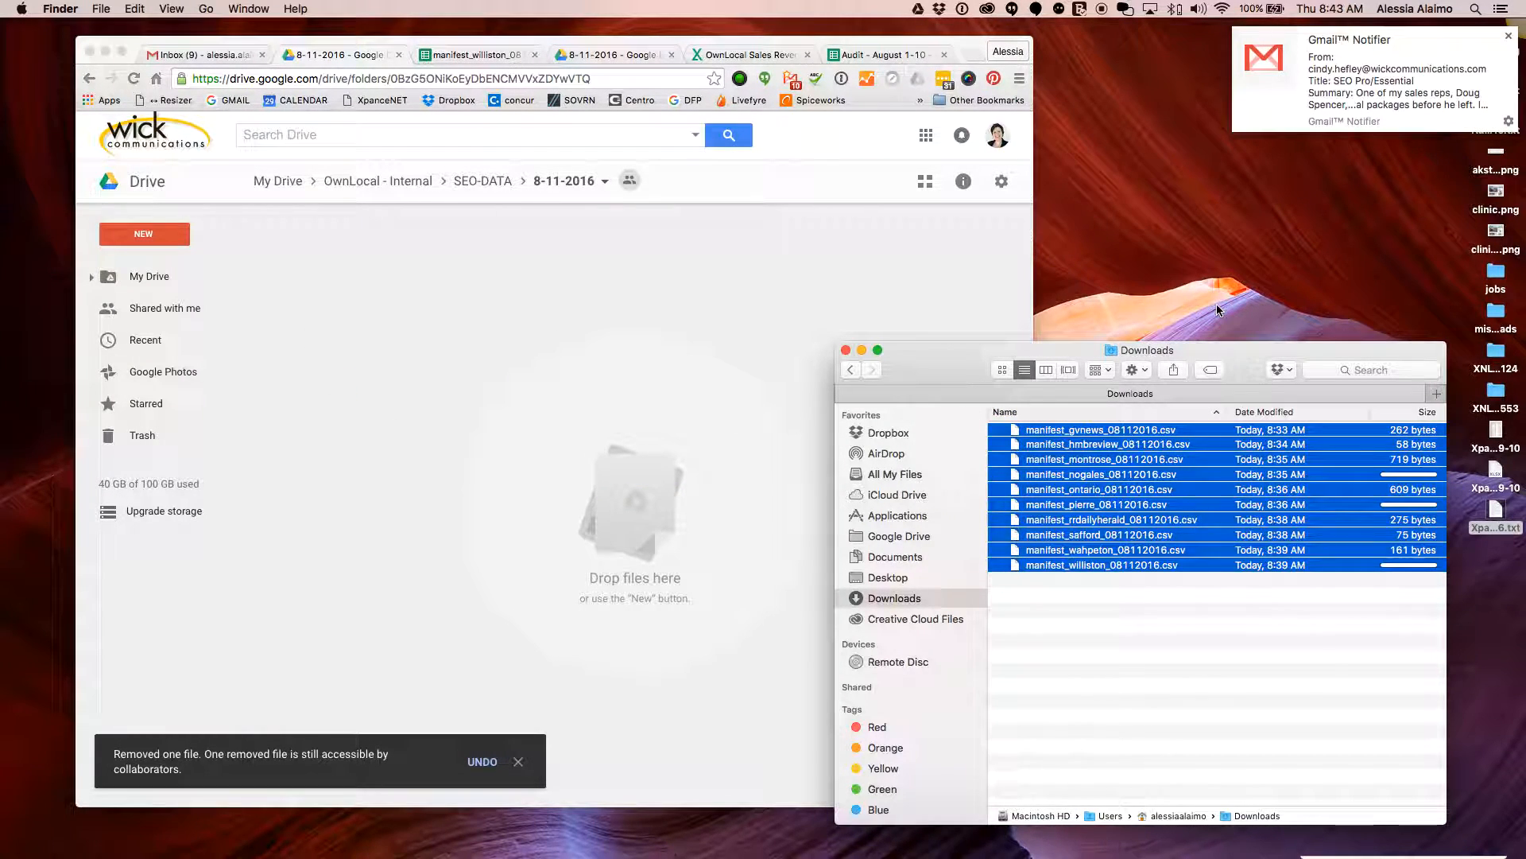
mouse_move(1292, 353)
left_mouse_down()
mouse_move(1288, 299)
mouse_move(1297, 337)
left_mouse_up()
left_click(655, 393)
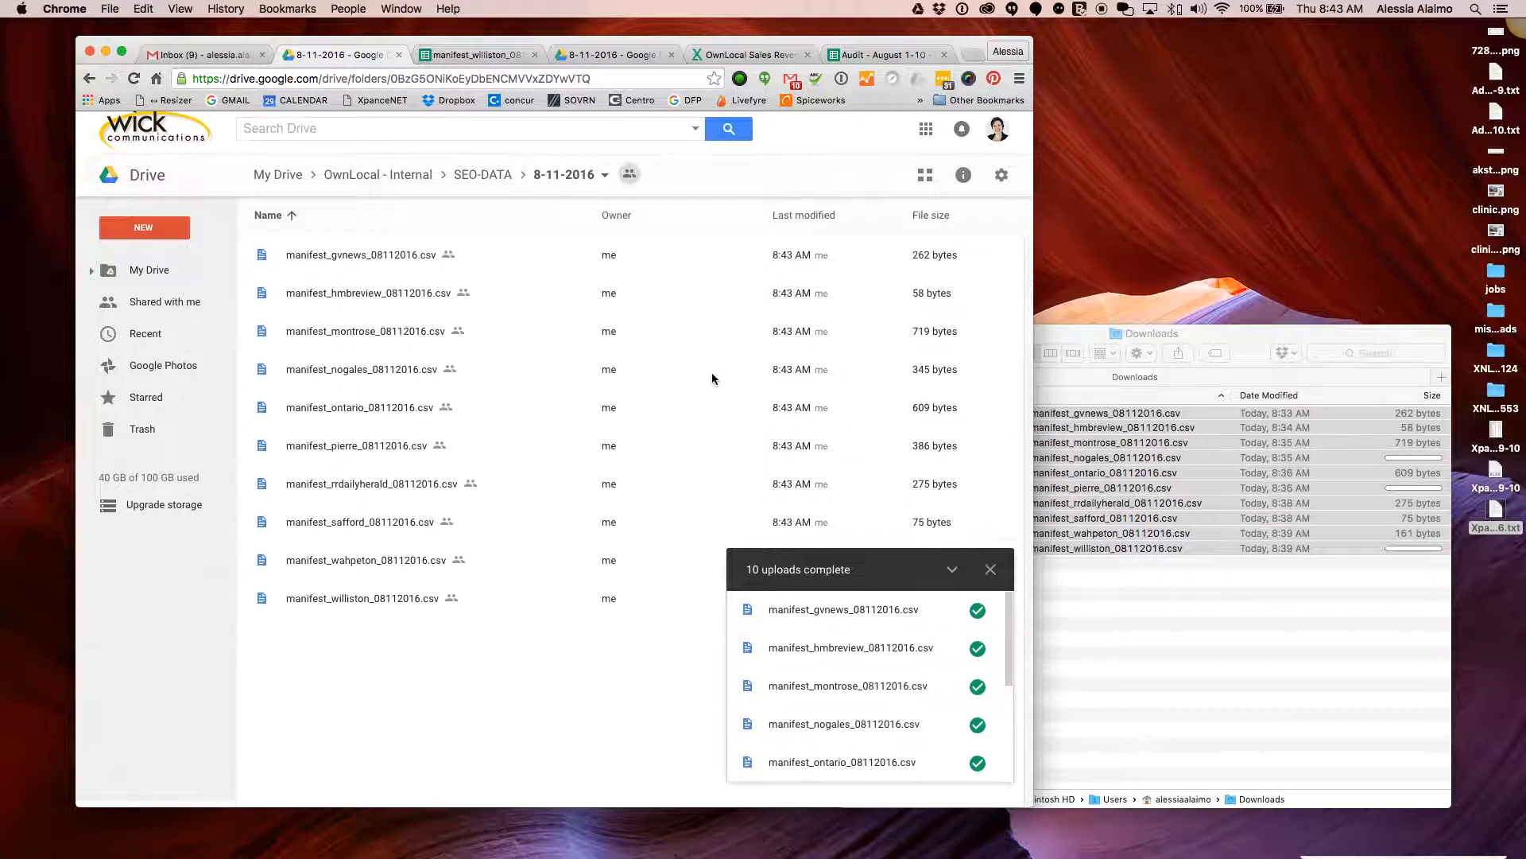
left_click(953, 575)
left_click(1497, 511)
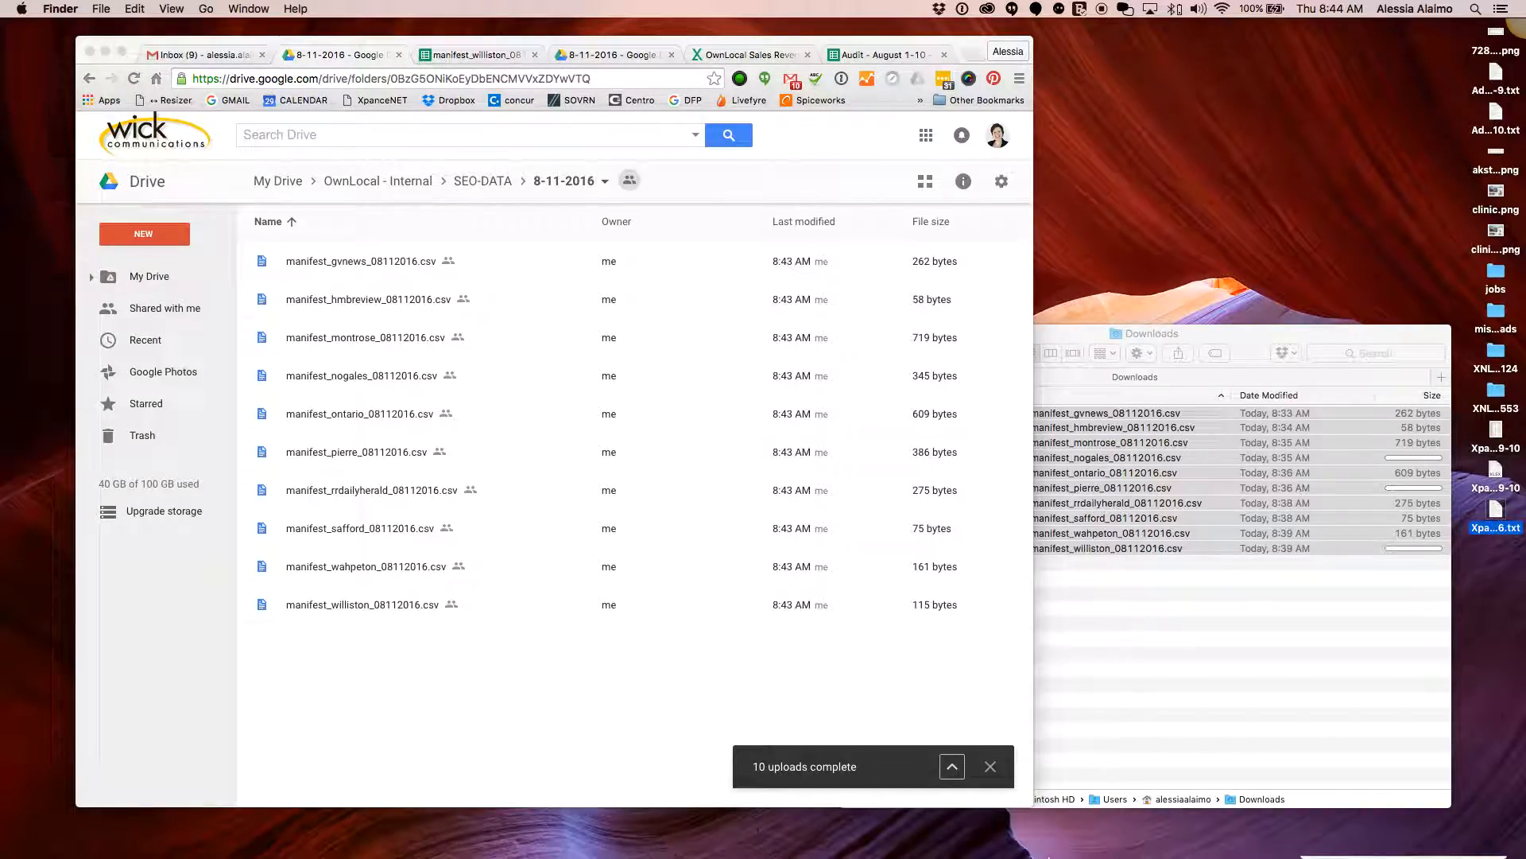
Restore the XpanceReportAugust112016 report in Numbers from the Dock
mouse_move(1073, 855)
left_click(1267, 847)
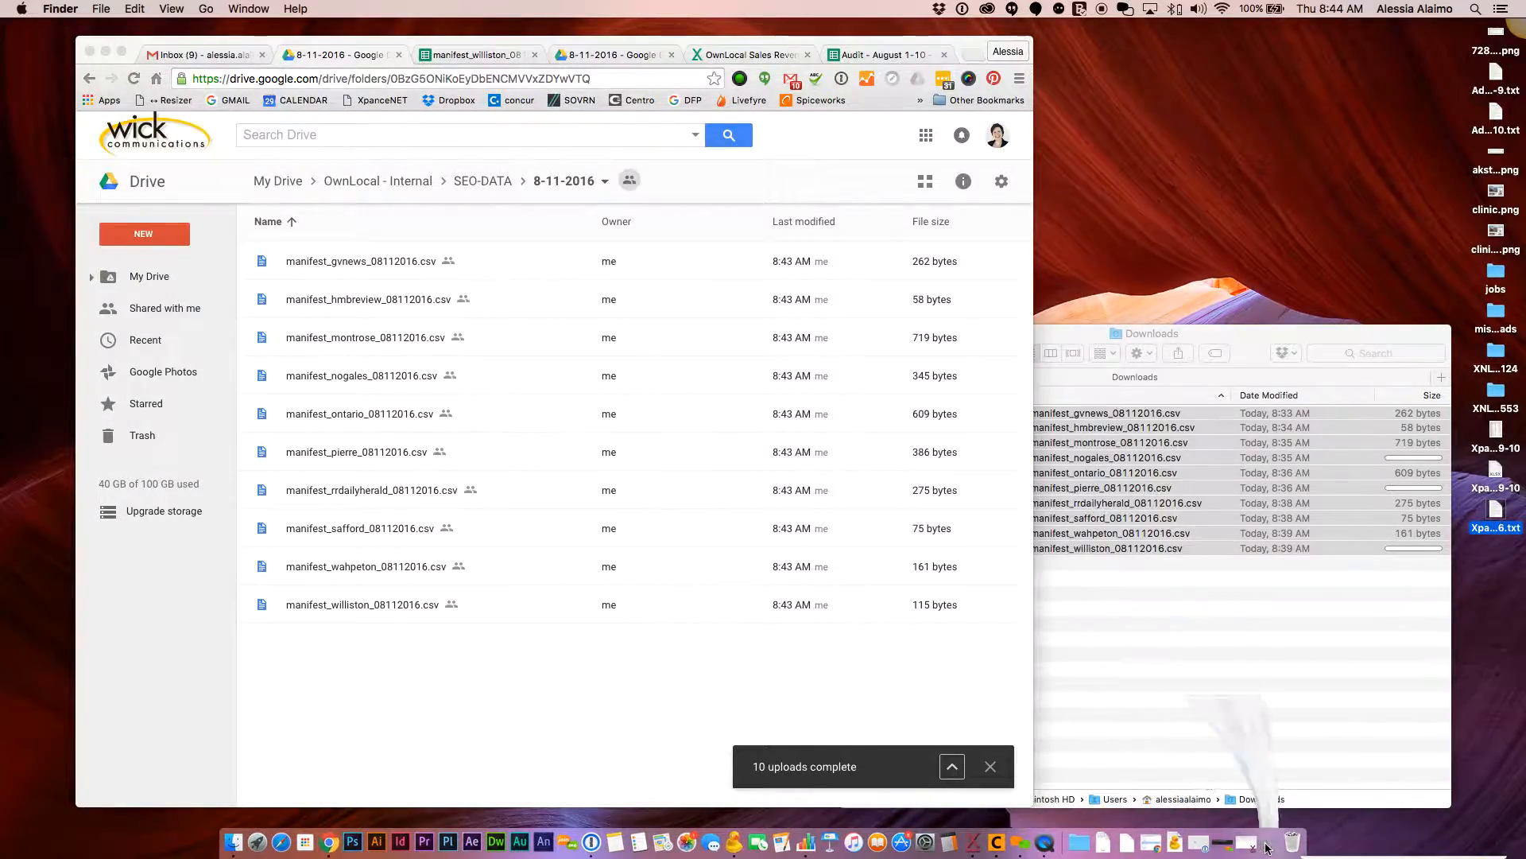
scroll(450, 498, "down", 5)
scroll(450, 499, "up", 15)
scroll(452, 502, "down", 1)
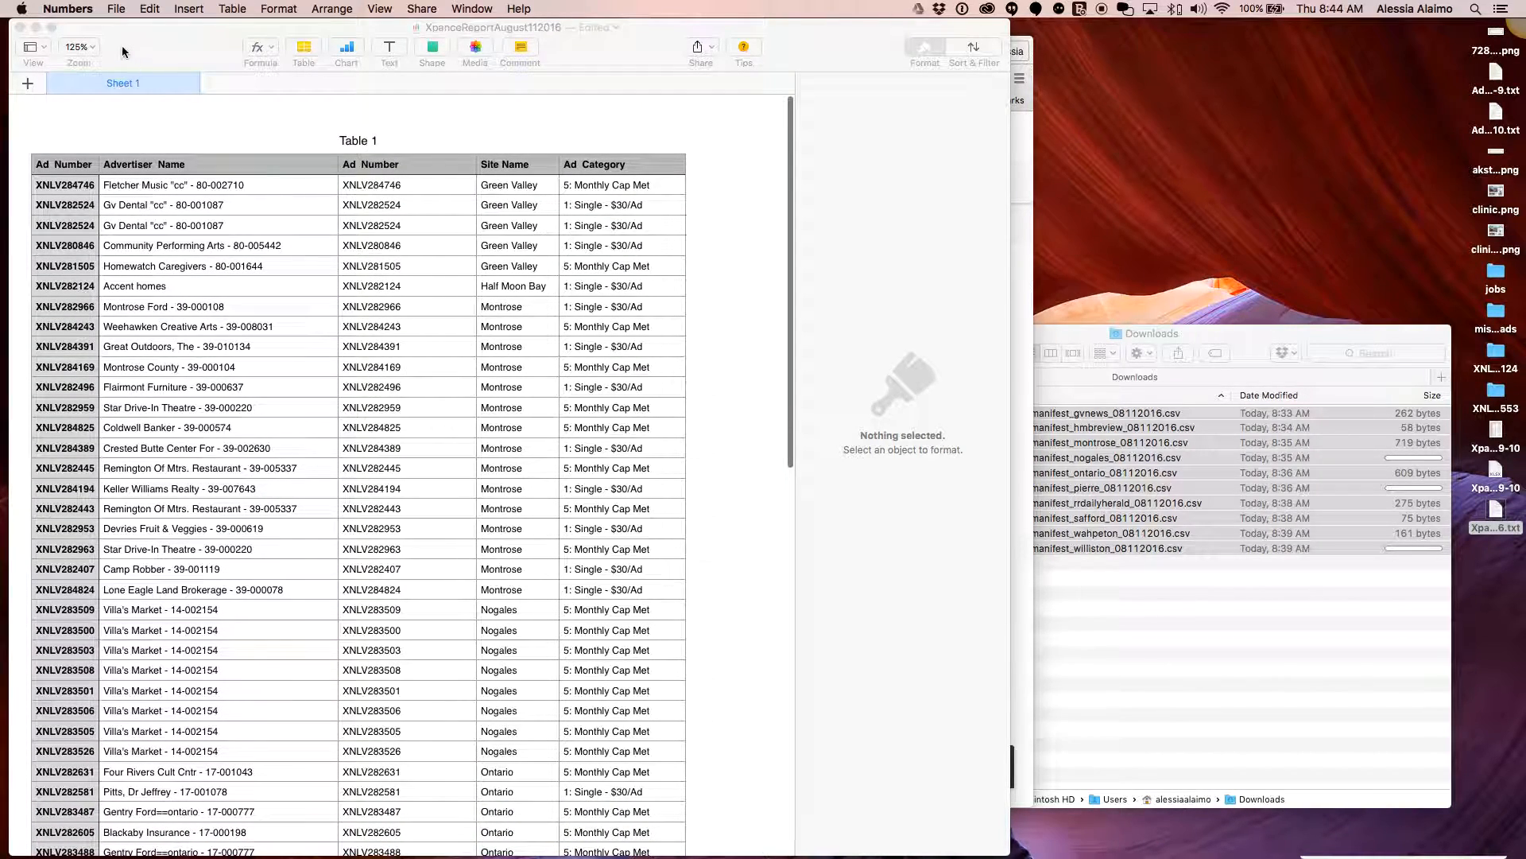
Export the report as an Excel file to the Desktop
left_click(118, 10)
mouse_move(183, 173)
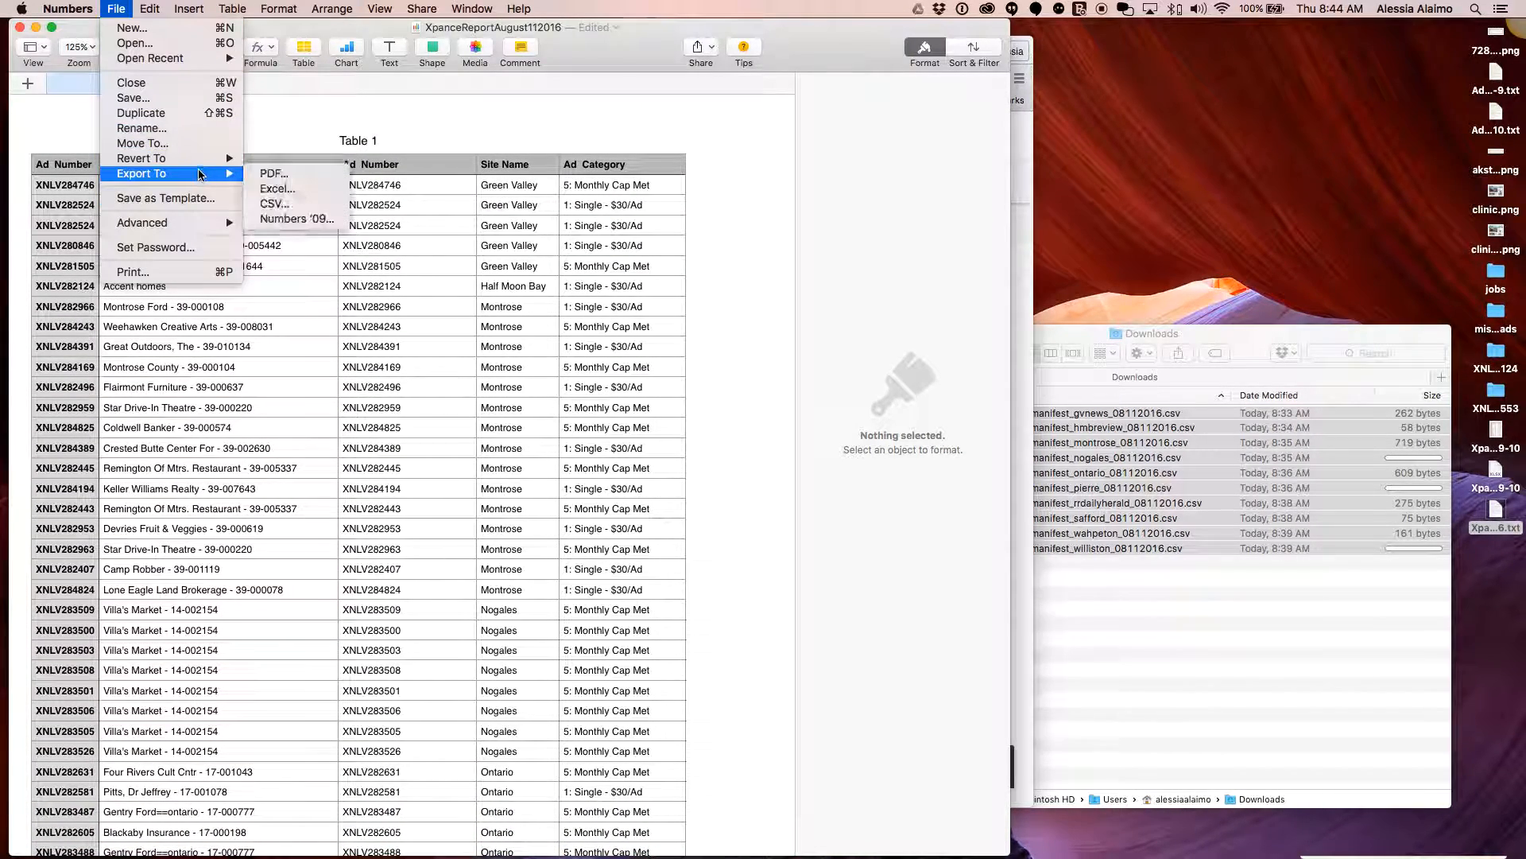
left_click(280, 189)
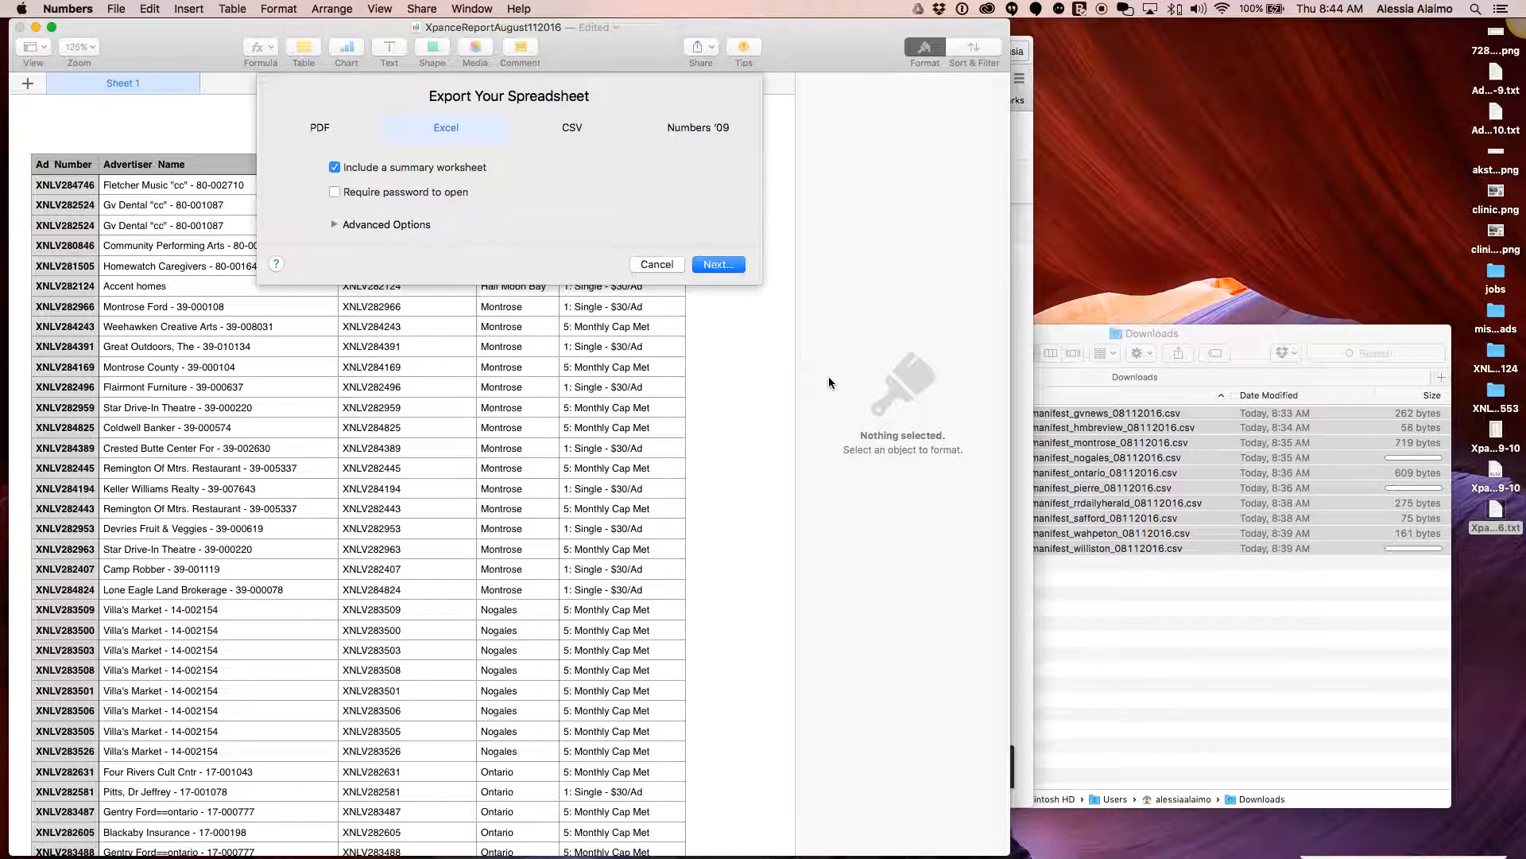
left_click(725, 266)
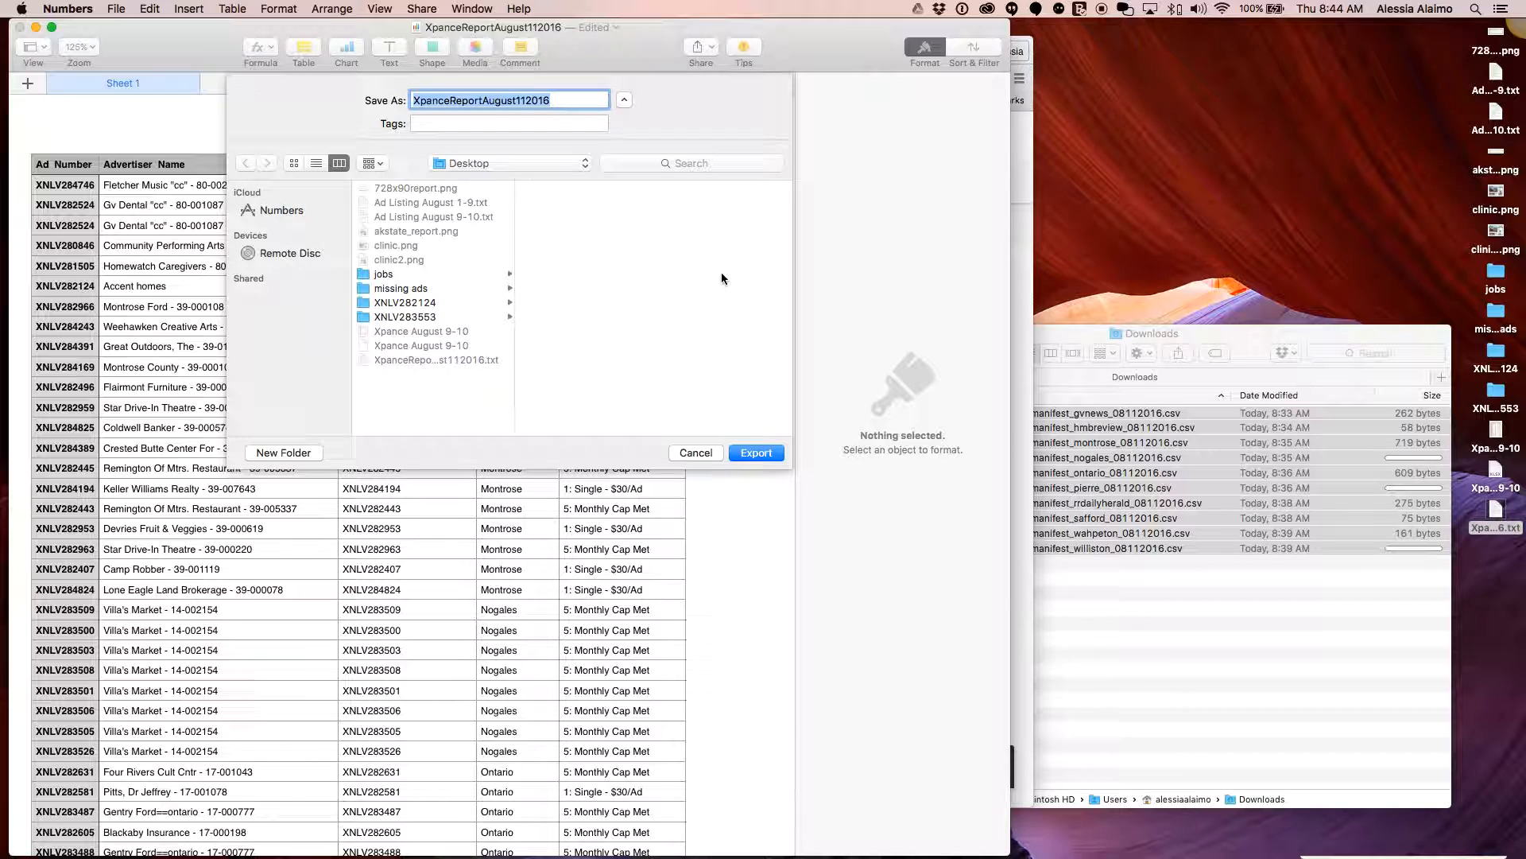
left_click(771, 451)
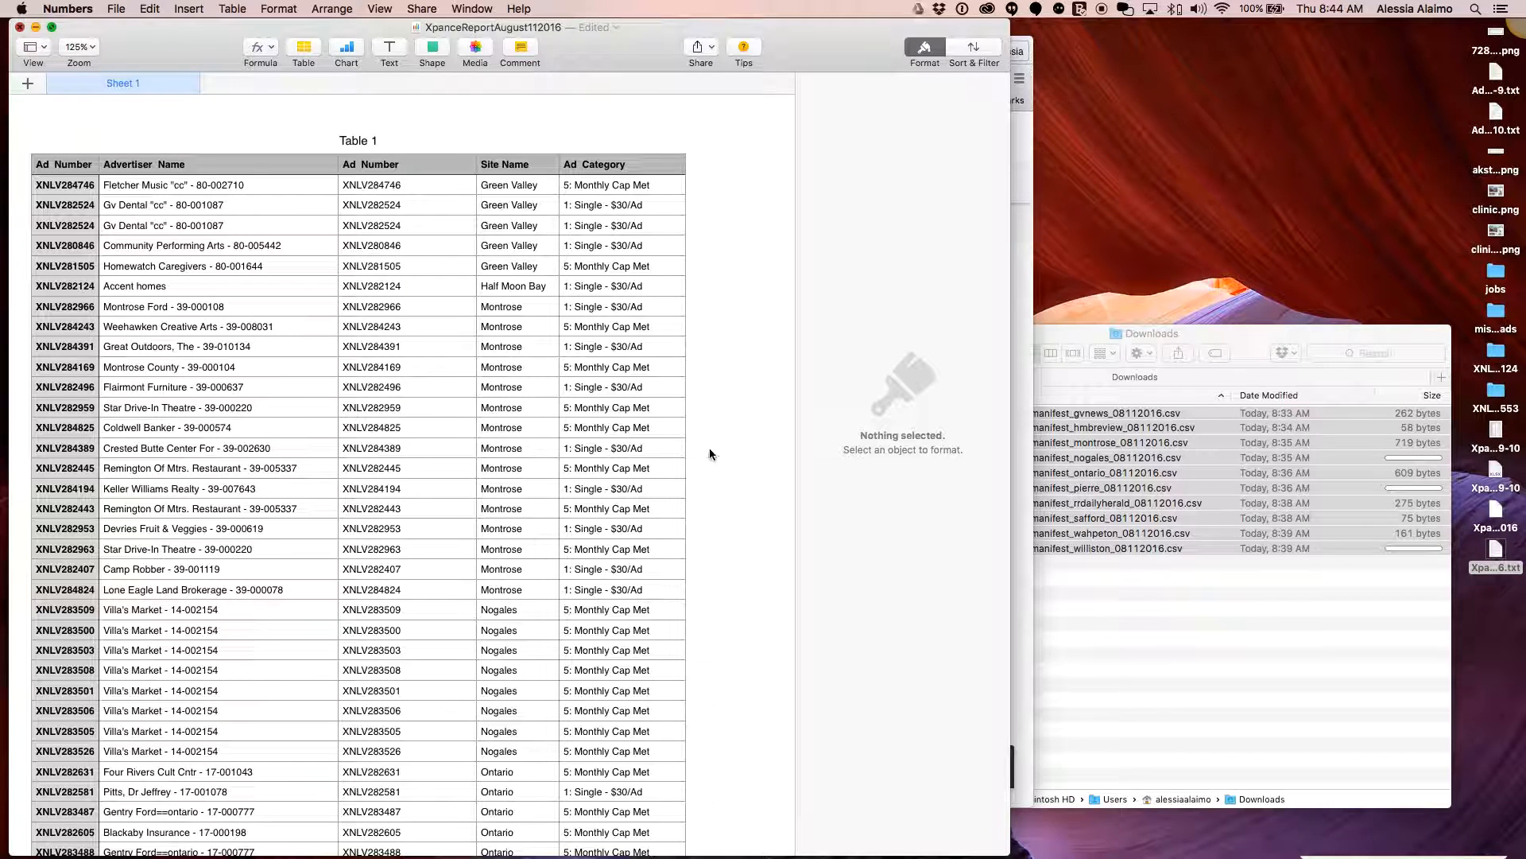
Save the Numbers report to the Desktop and close it
key("super+w")
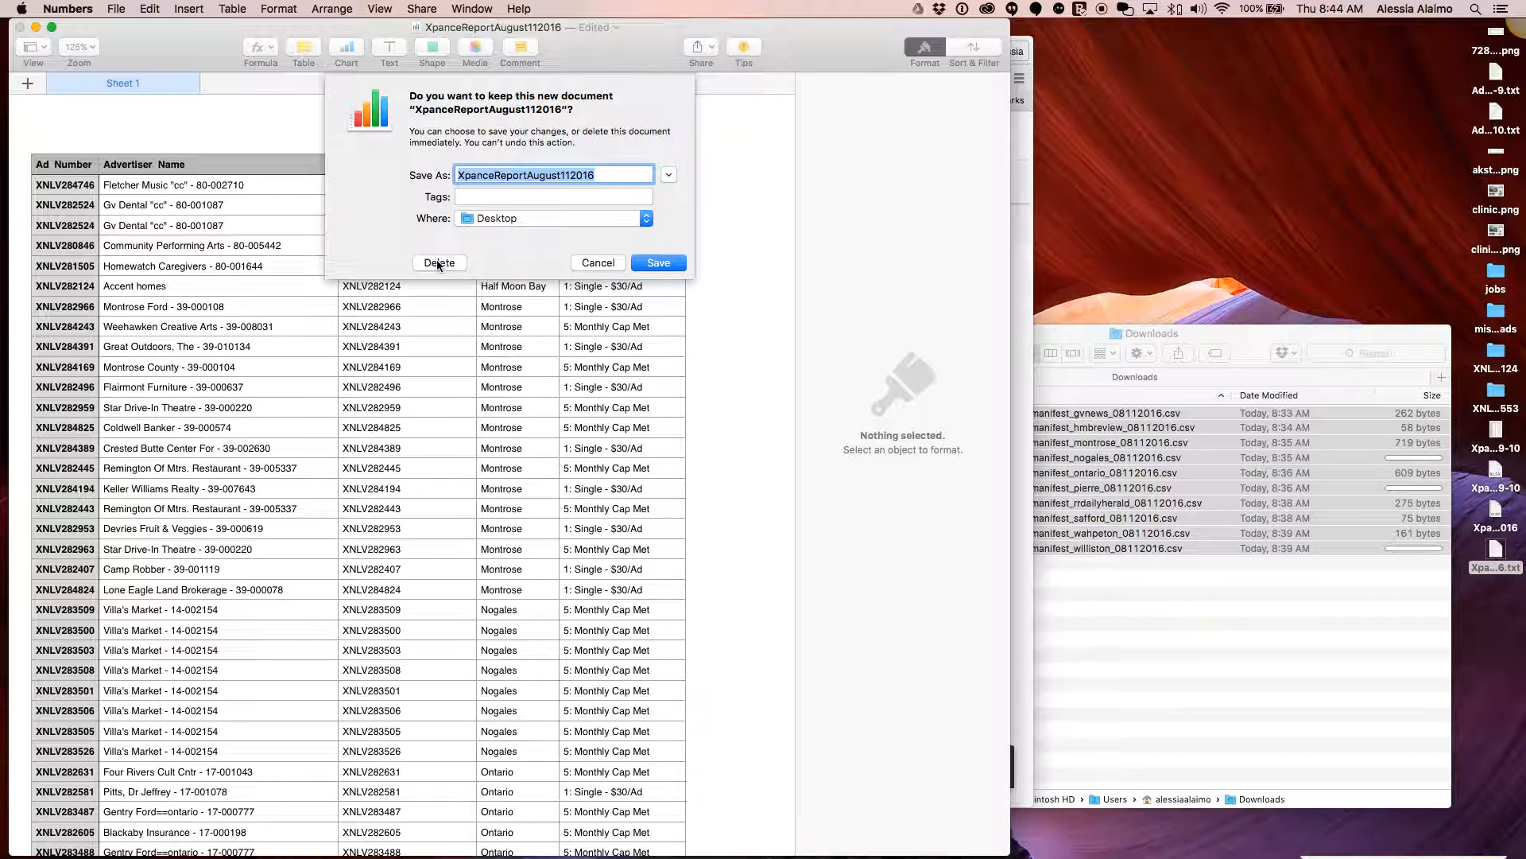
left_click(589, 265)
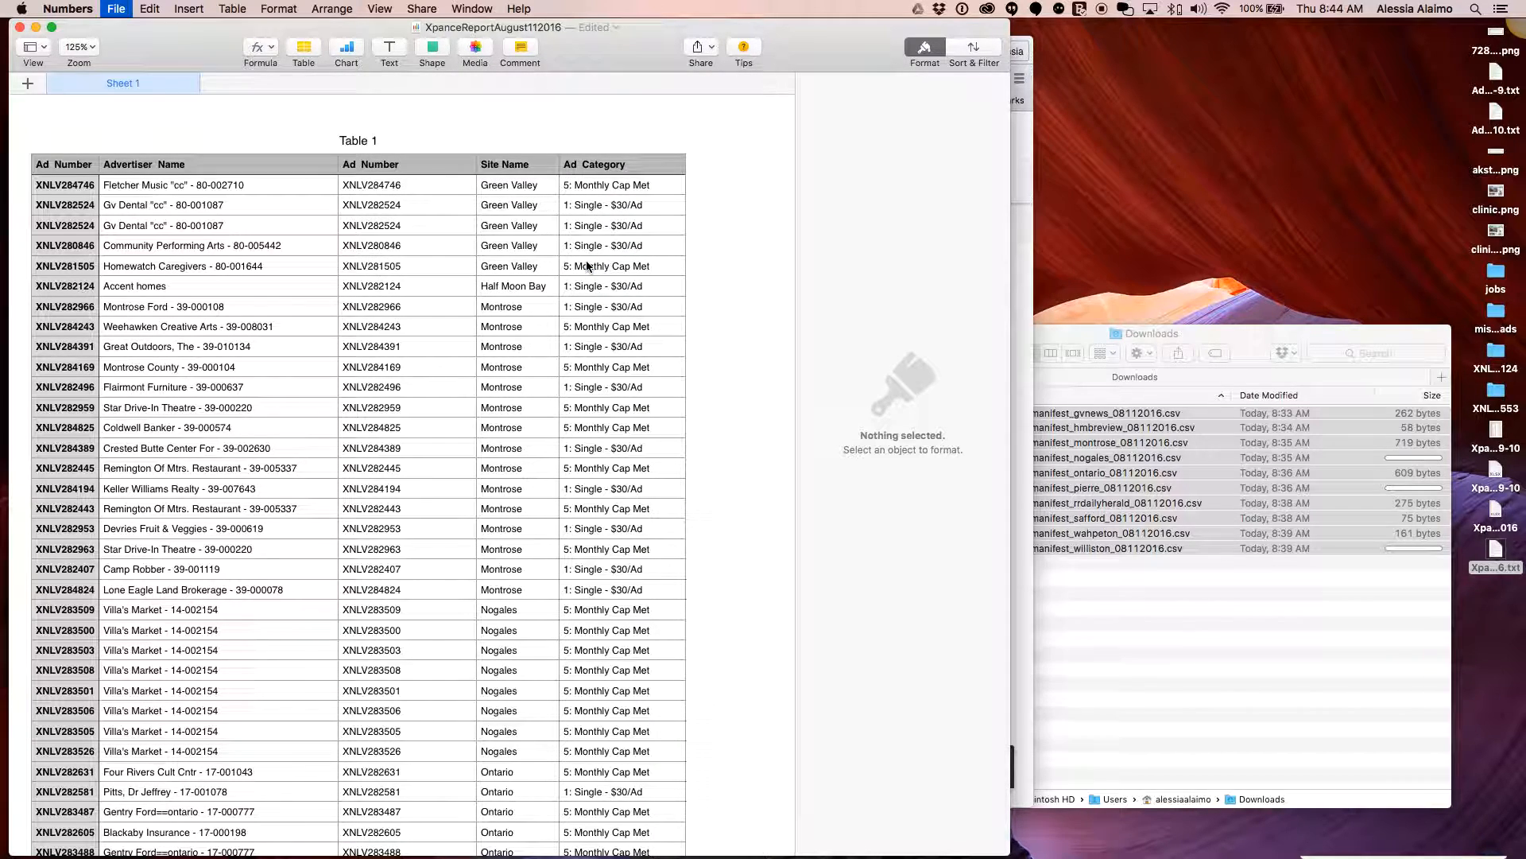
key("super+s")
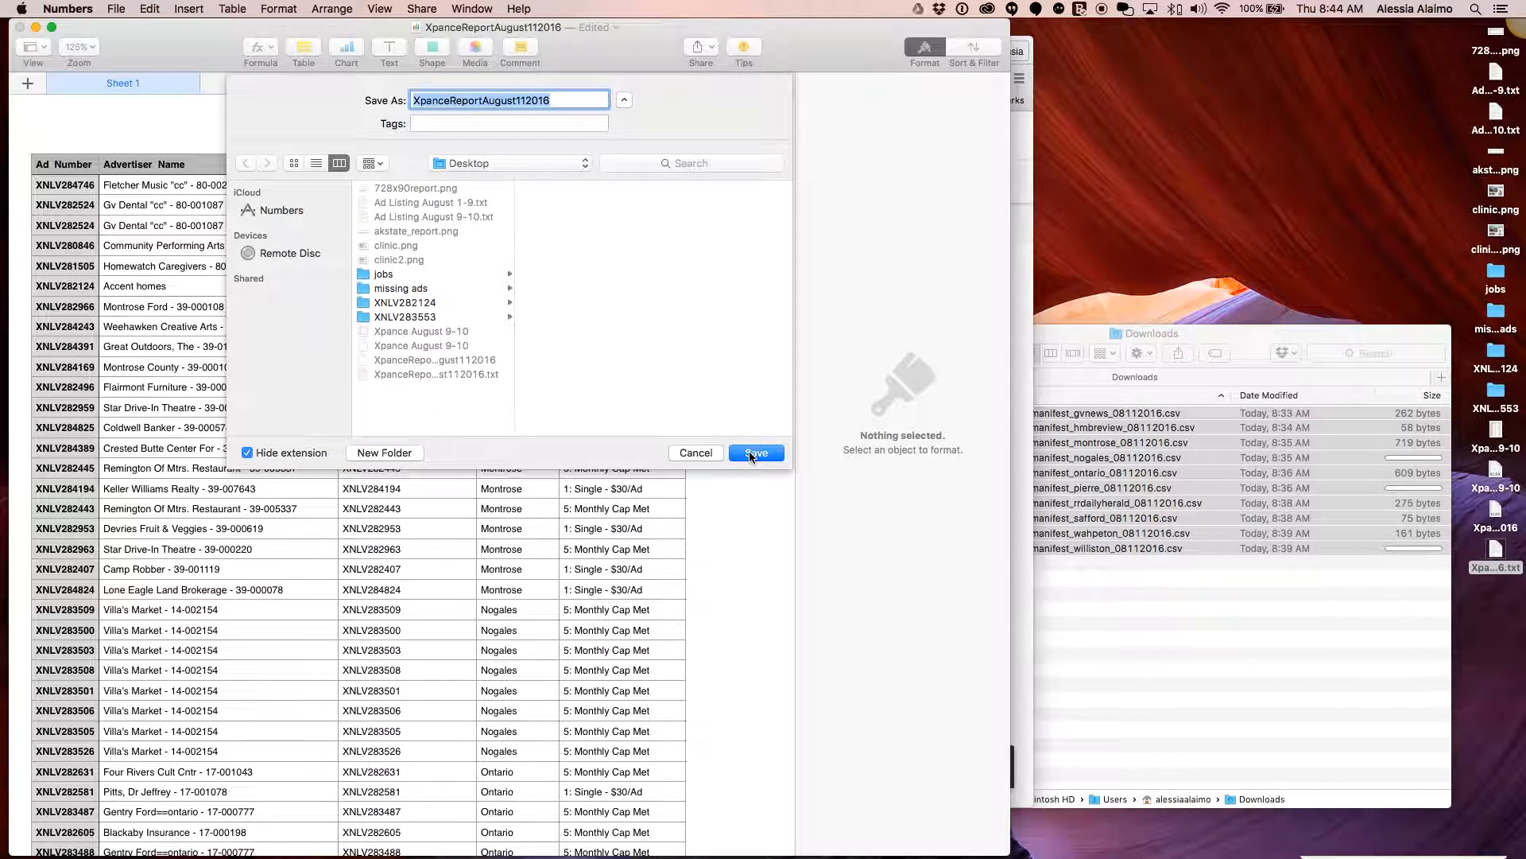
left_click(751, 454)
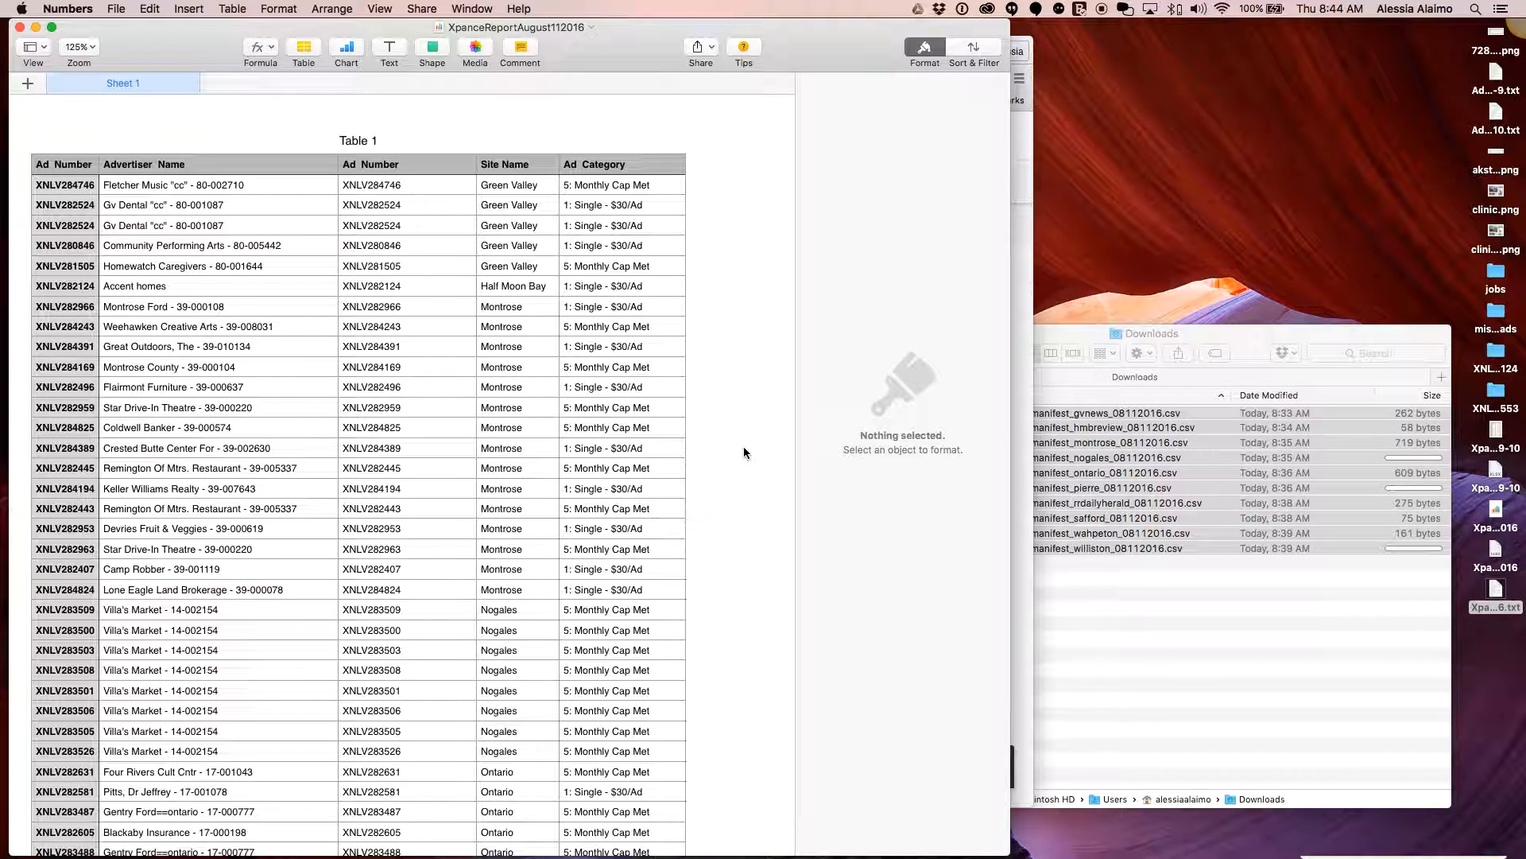
key("super+w")
left_click(1495, 666)
Upload the report's .numbers, .xlsx and .txt files into the 8-11-2016 Drive folder
left_click_drag(1475, 502, 515, 738)
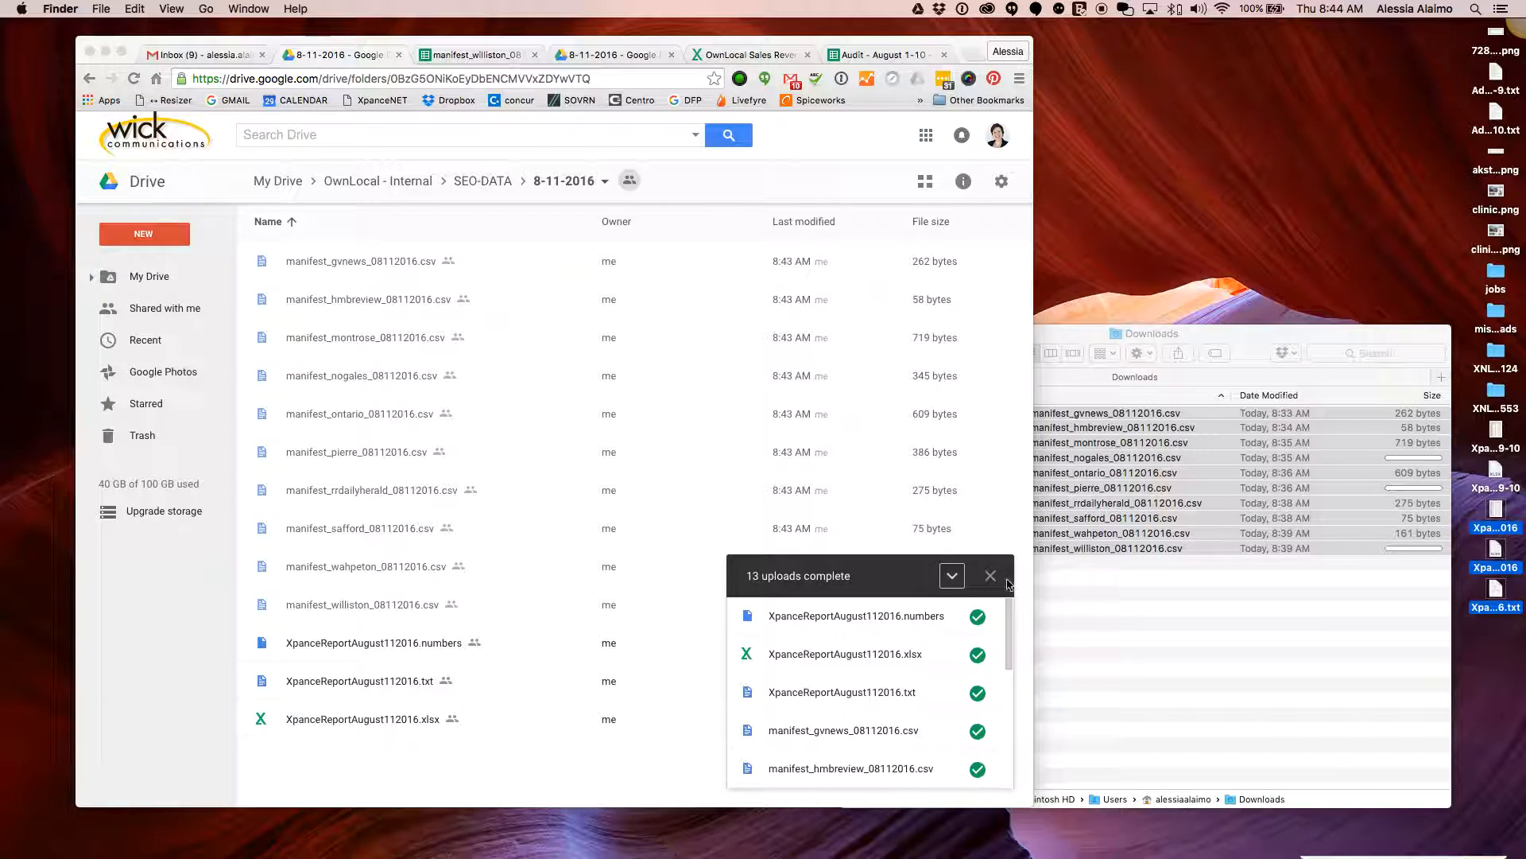
left_click(433, 785)
left_click(991, 576)
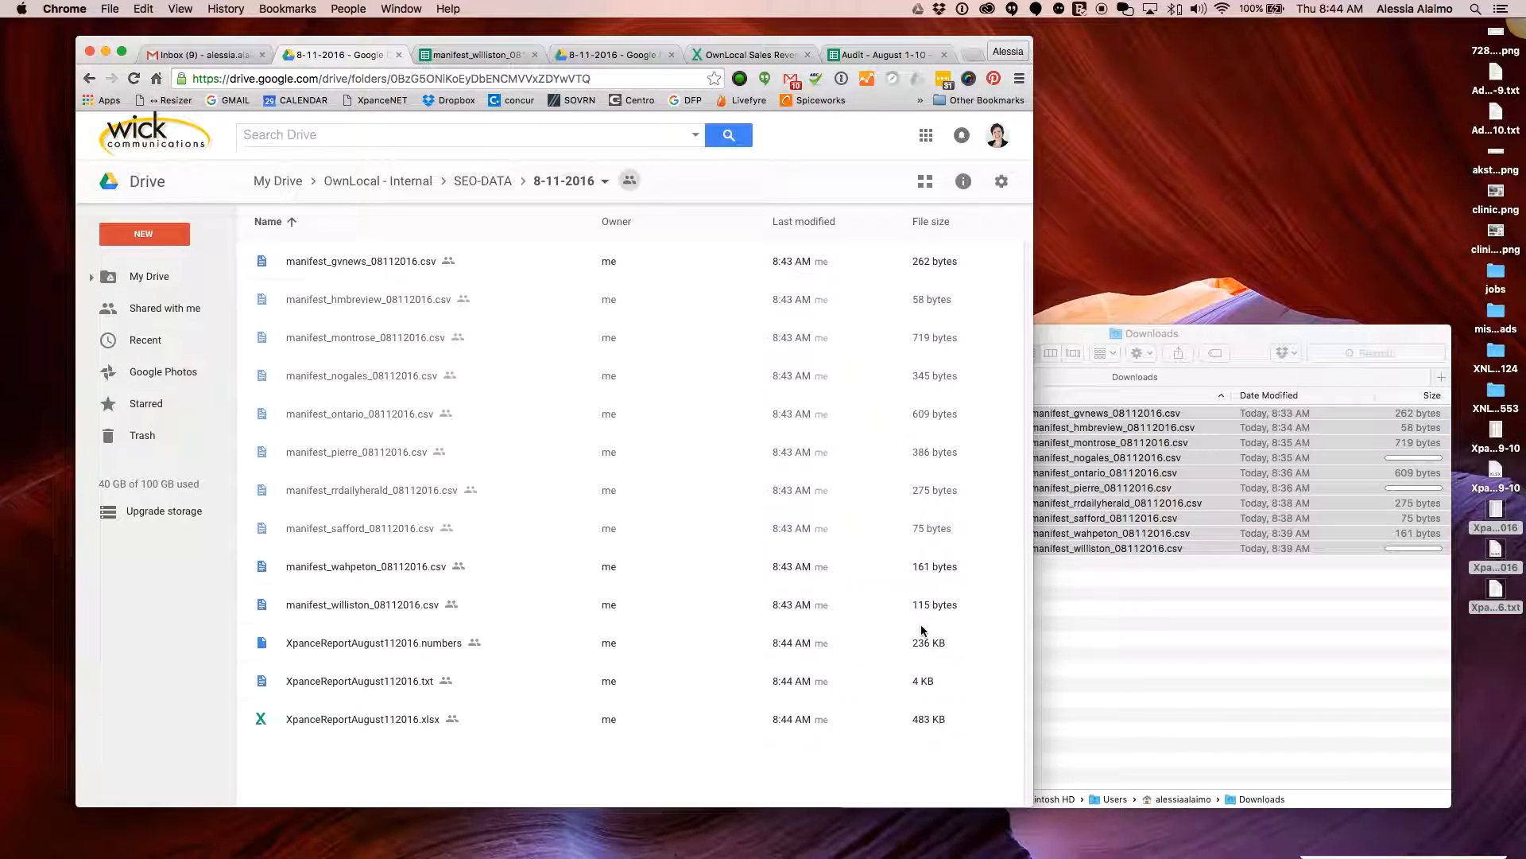
left_click(1124, 656)
left_click(1128, 586)
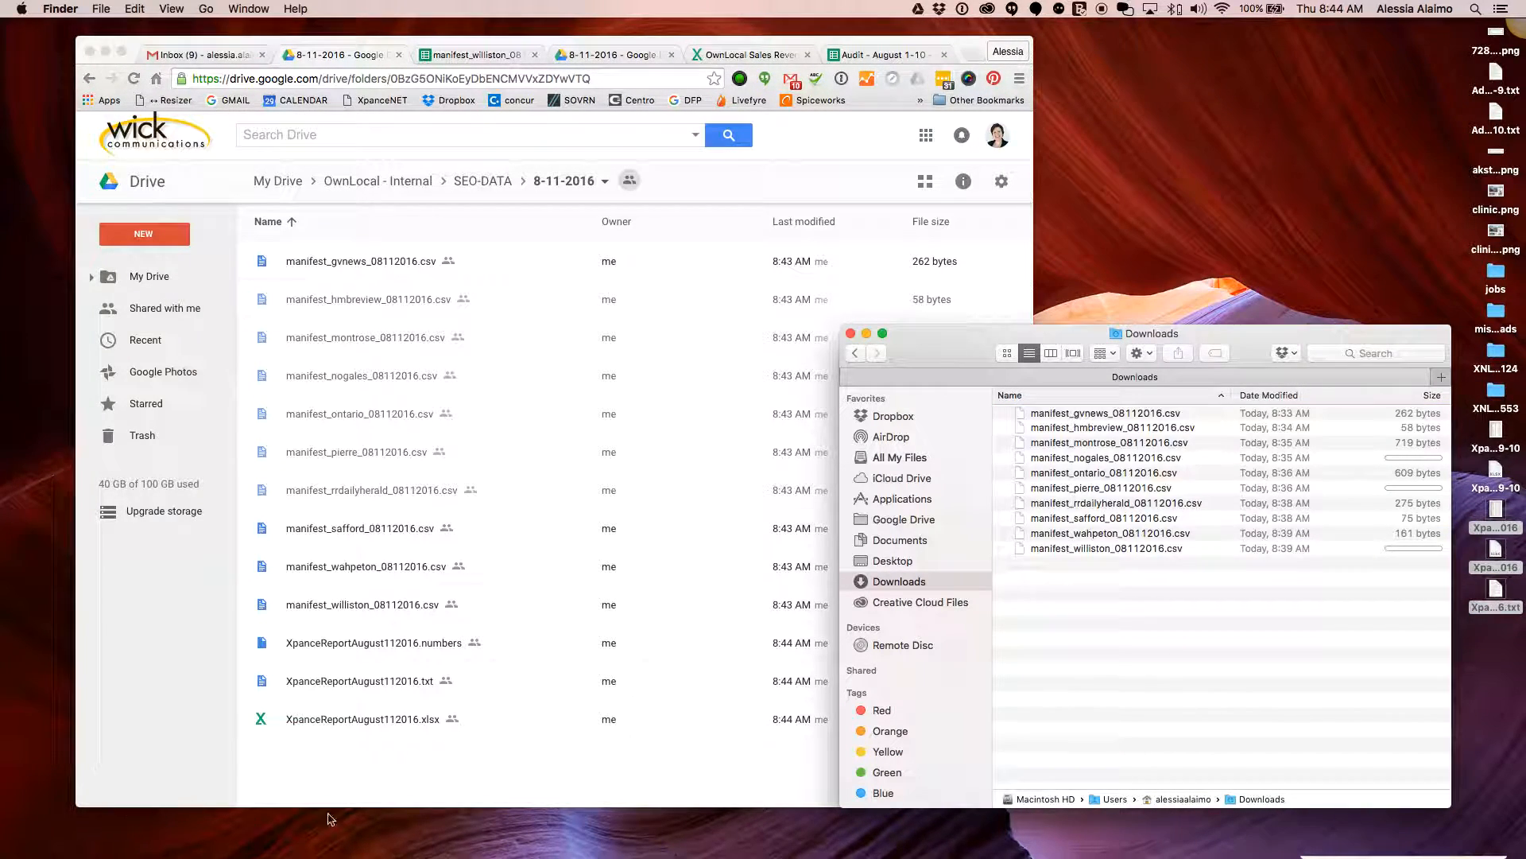
left_click(446, 750)
Quick Look the wahpeton, safford and rrdailyherald manifests' advertiser lists
left_click(1099, 505)
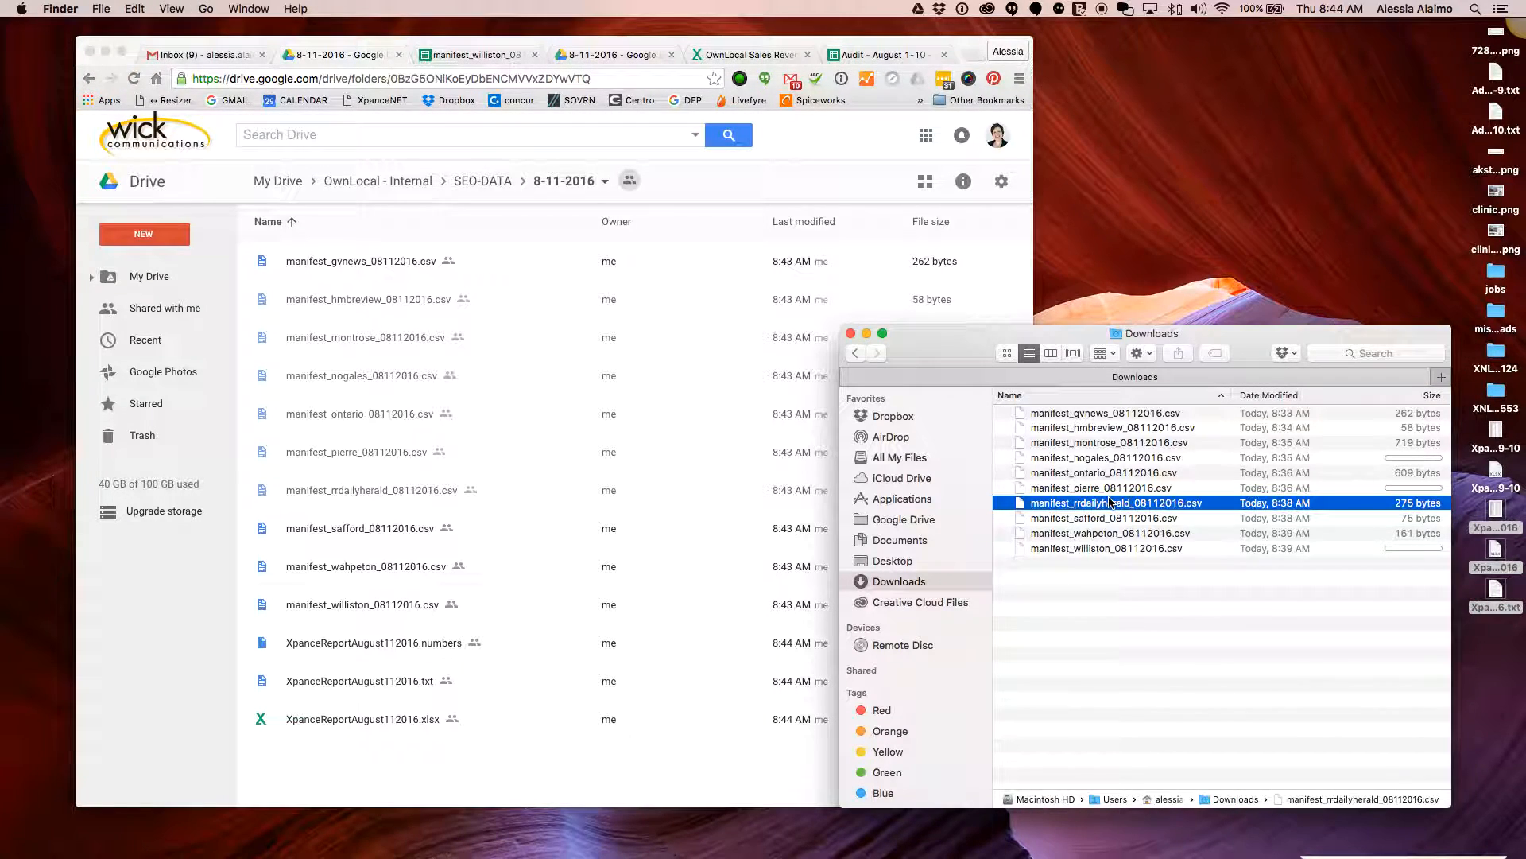
left_click(1101, 534)
key("space")
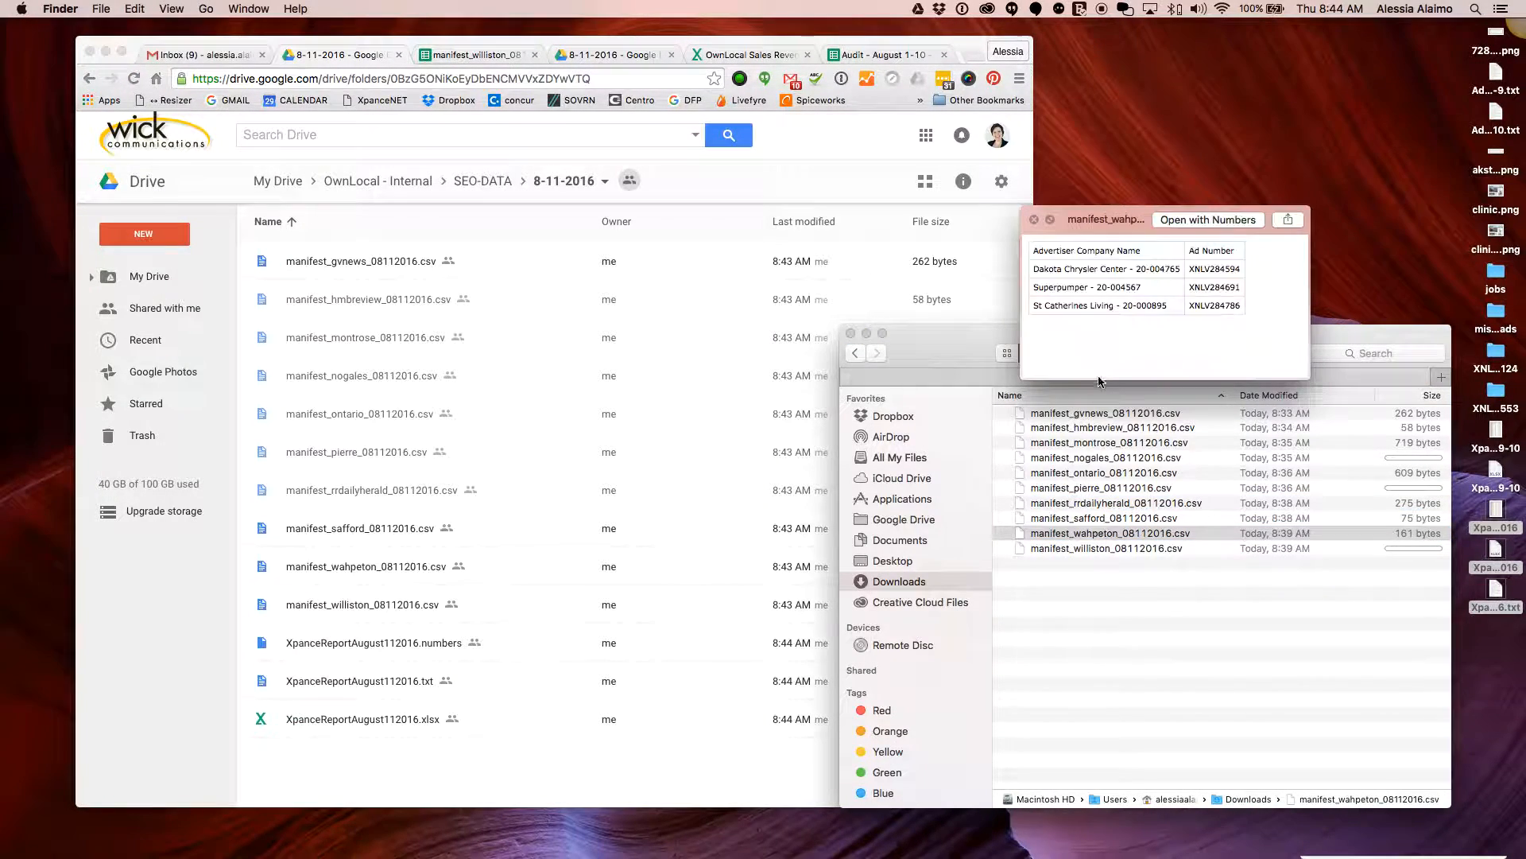
key("space")
left_click(1083, 517)
key("space")
key("space")
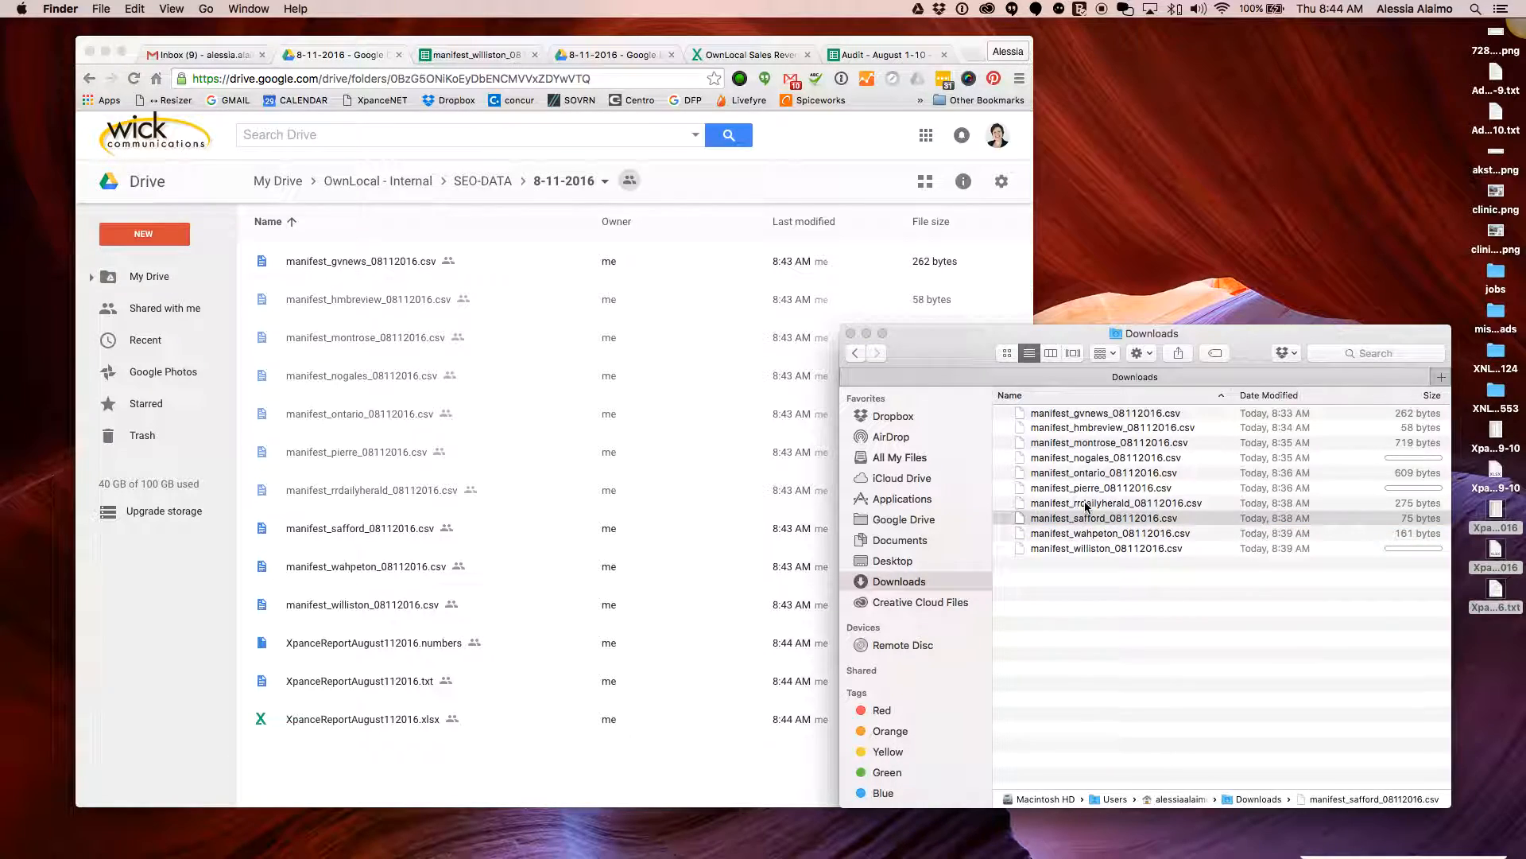
left_click(1086, 505)
key("space")
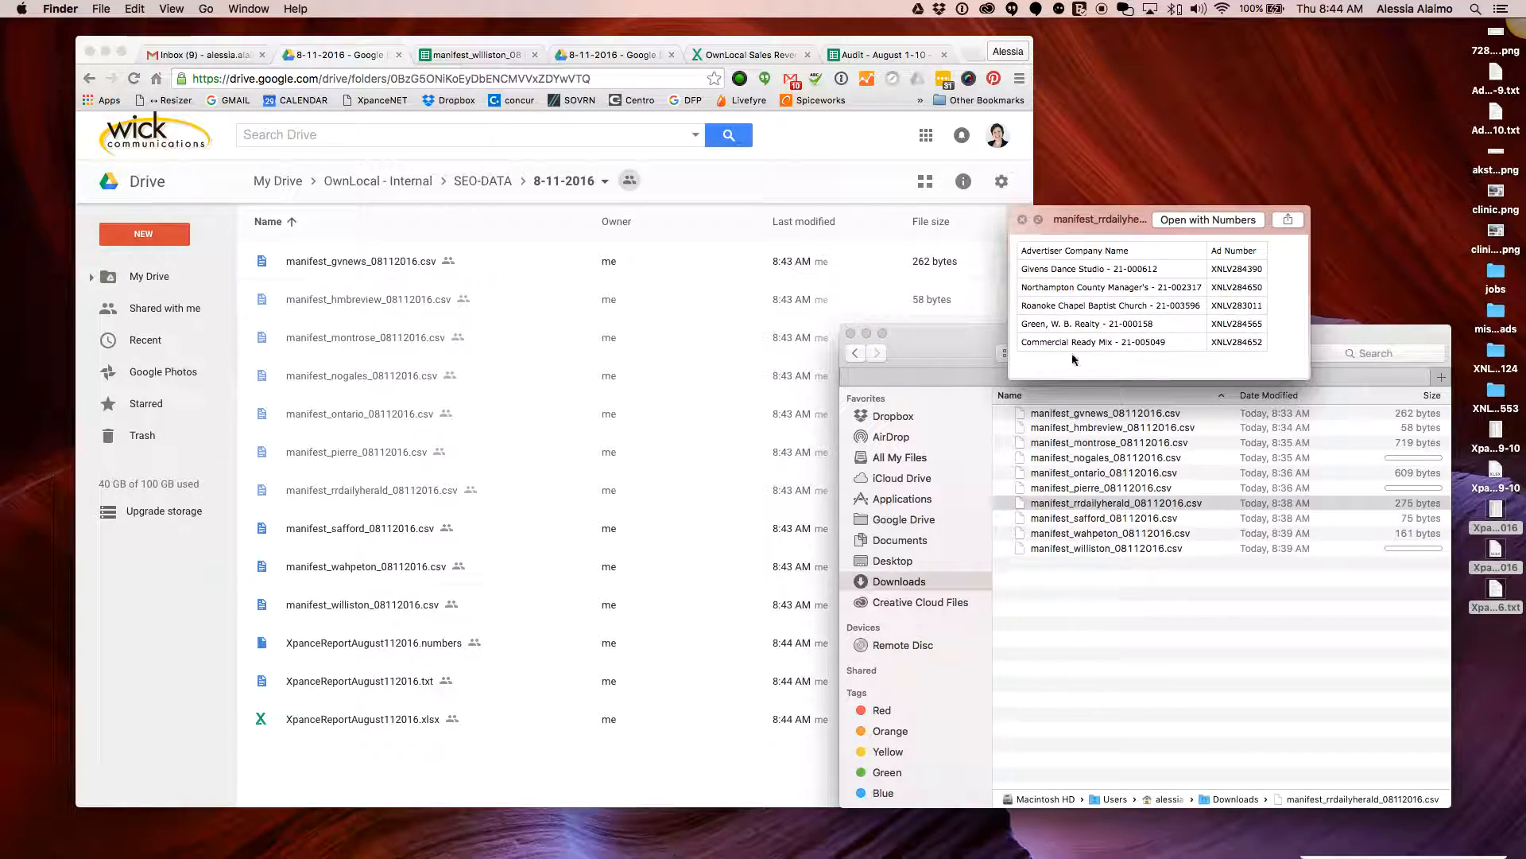
Preview the williston and pierre manifests, then return to the Drive folder
key("space")
left_click(1084, 546)
key("space")
key("space")
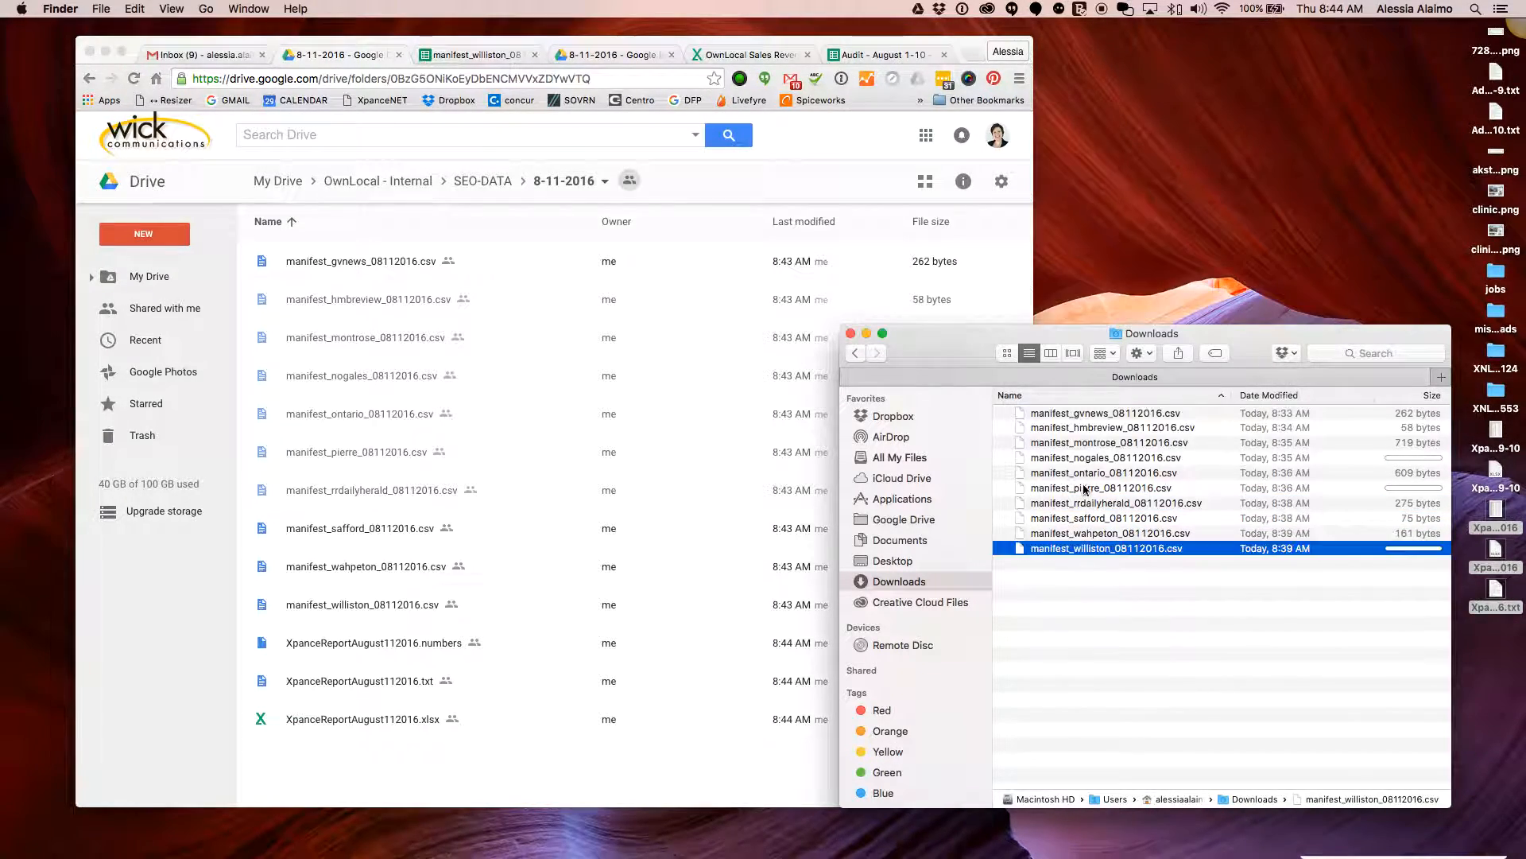
left_click(1077, 489)
key("space")
key("space")
key("space")
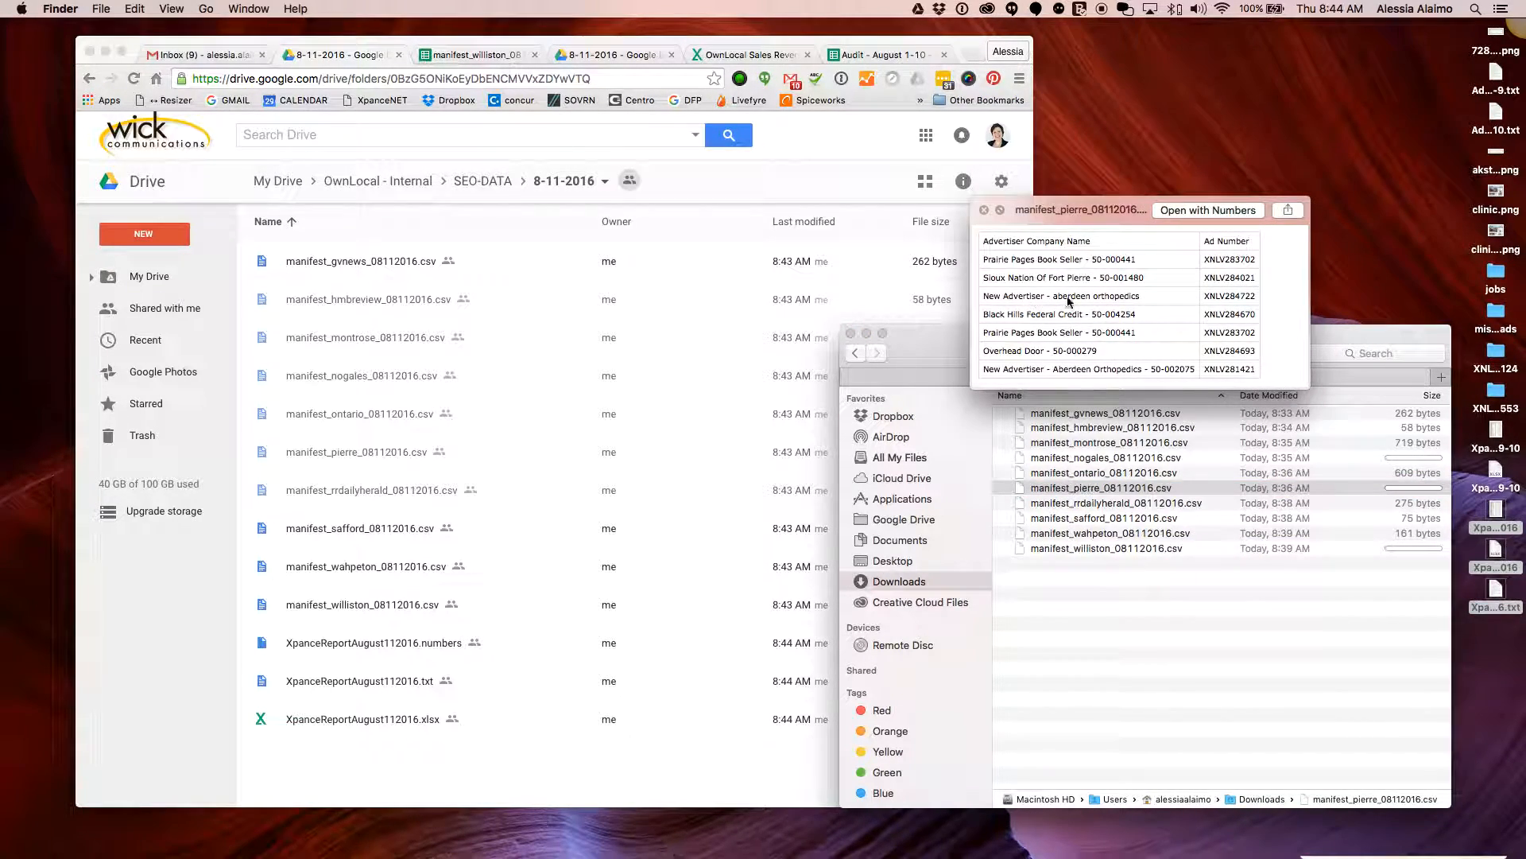
key("space")
left_click(385, 671)
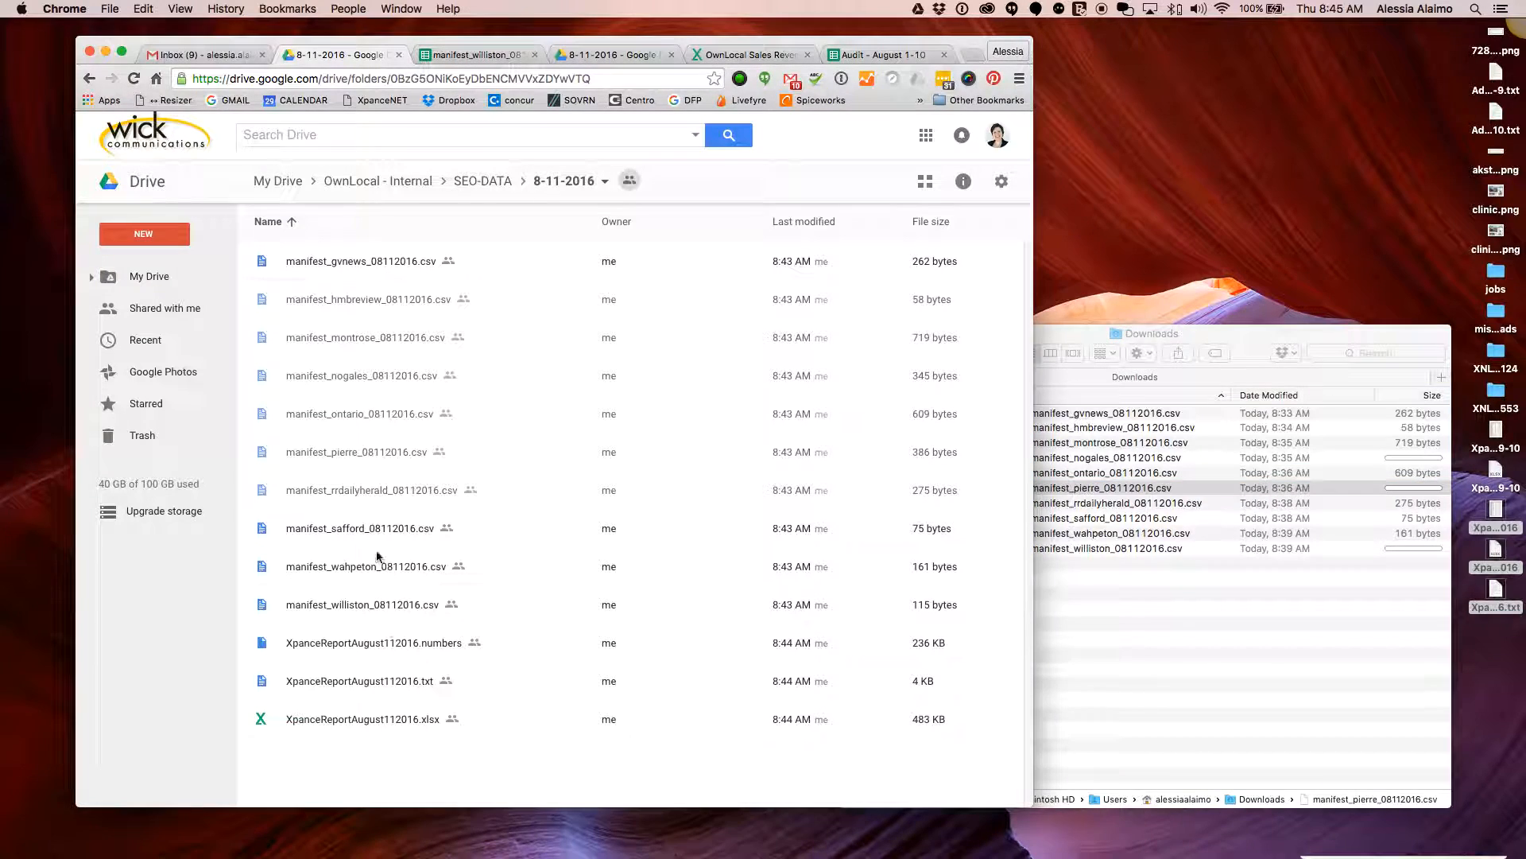
Open manifest_pierre_08112016.csv from its Drive preview with Google Sheets
left_click(369, 542)
left_click(374, 451)
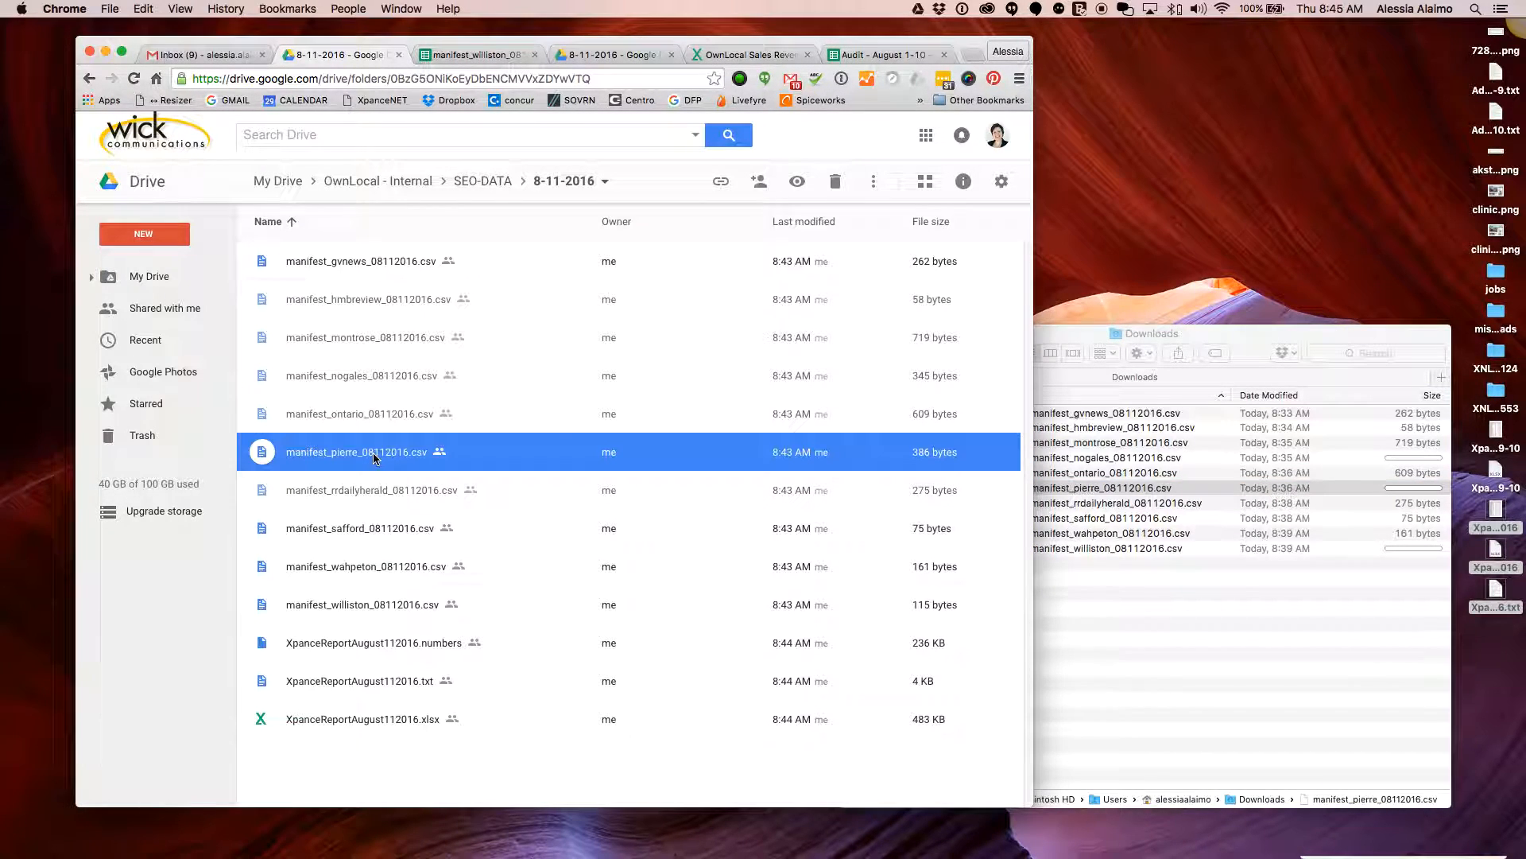
double_click(348, 459)
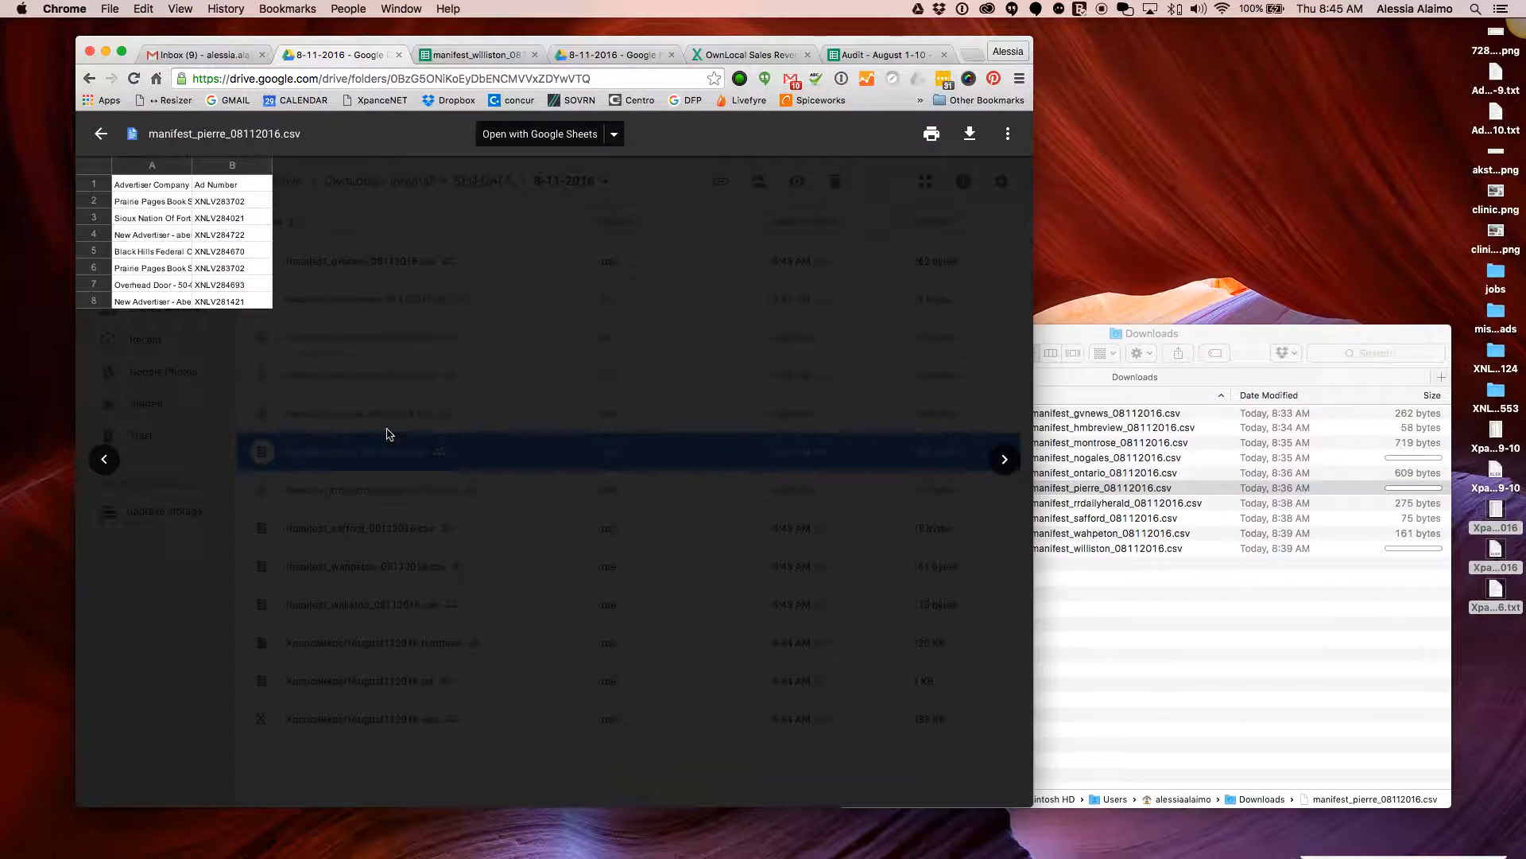
left_click(509, 145)
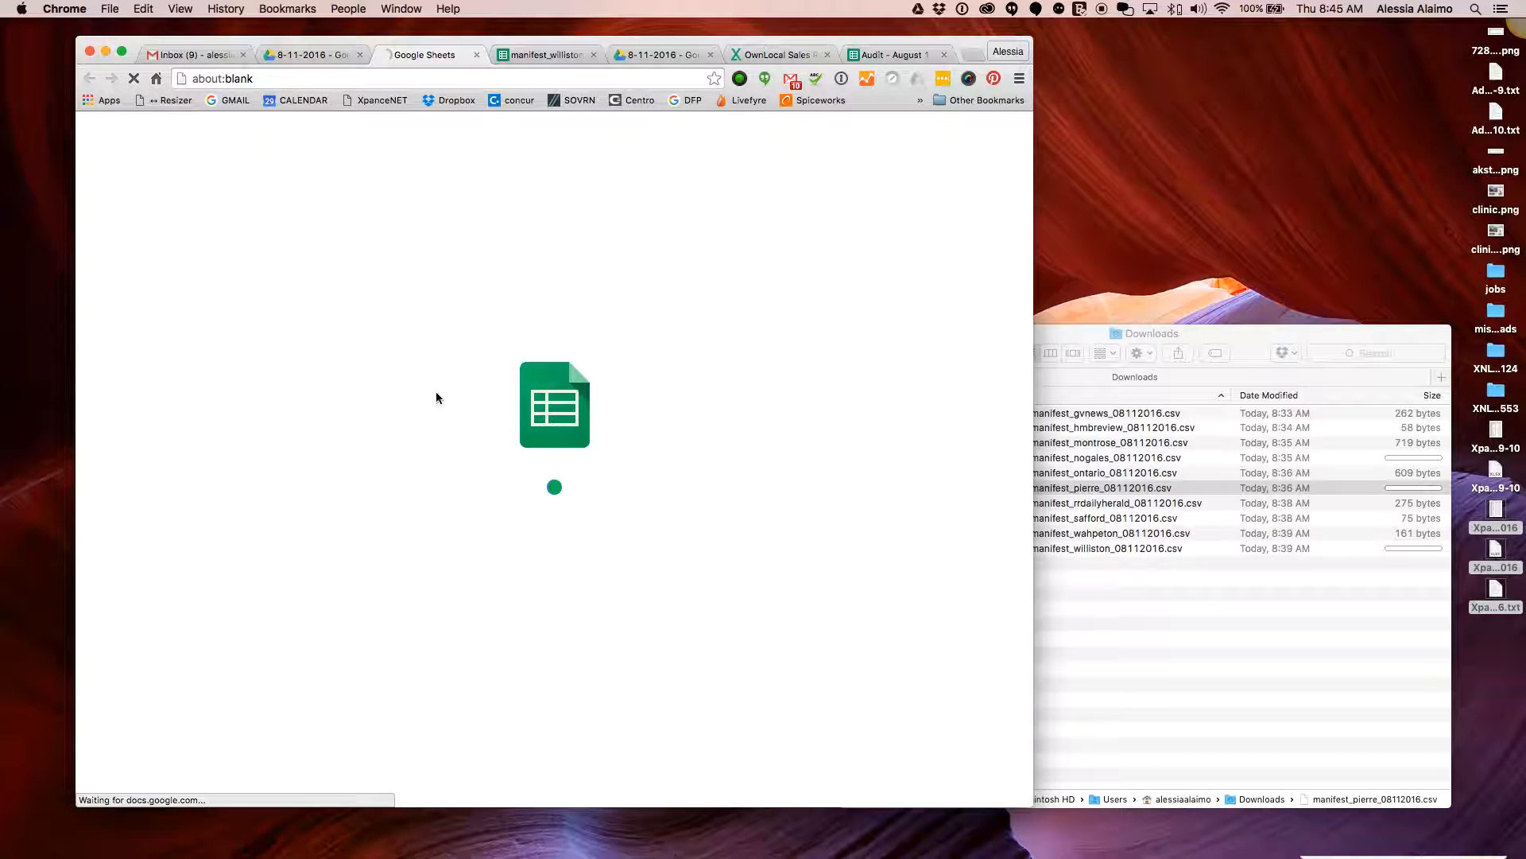
left_click(993, 569)
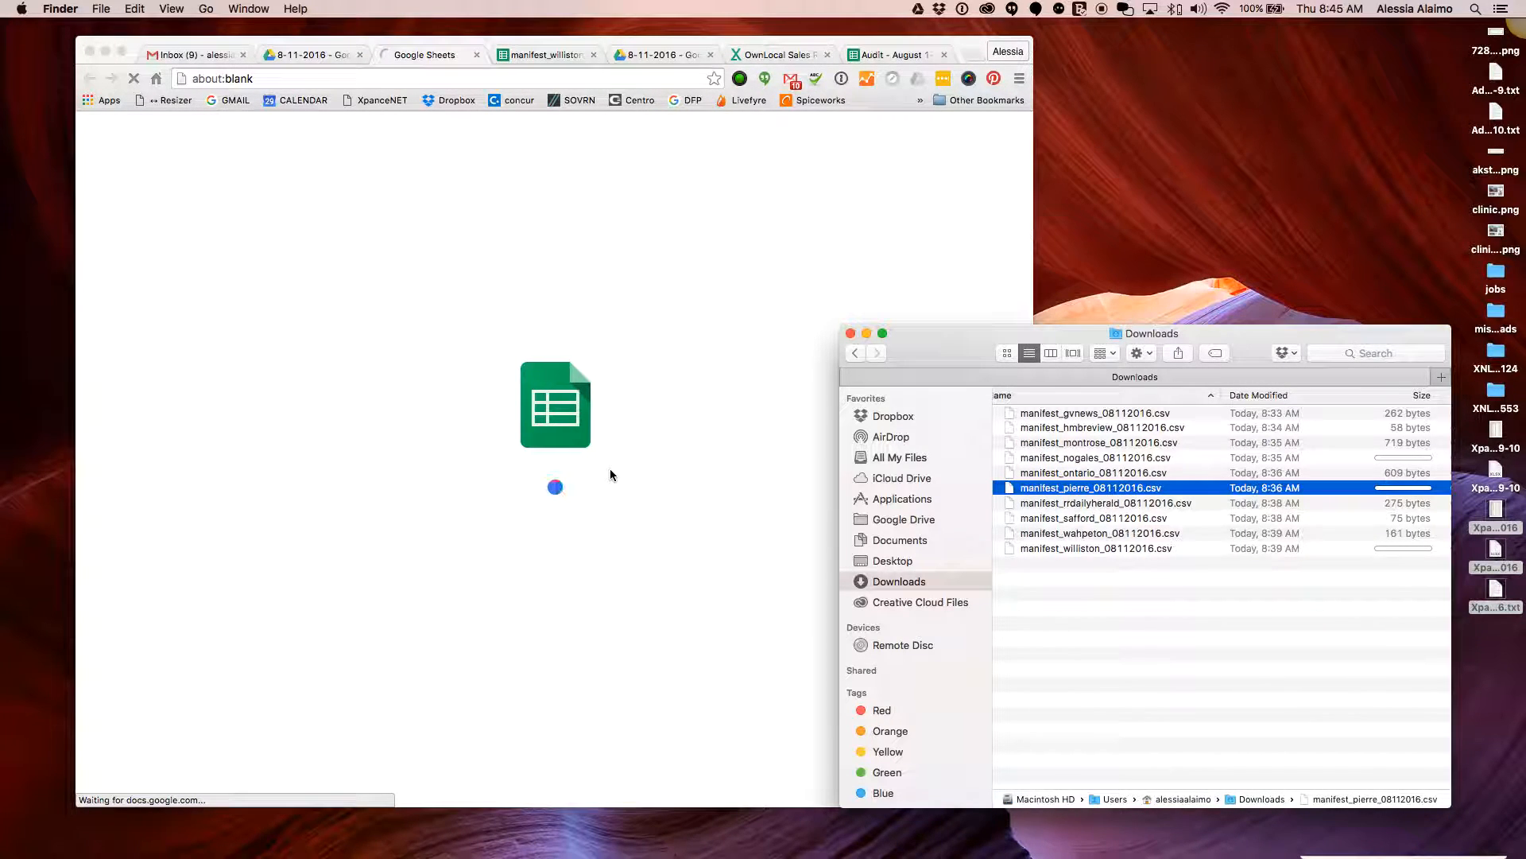
left_click(610, 473)
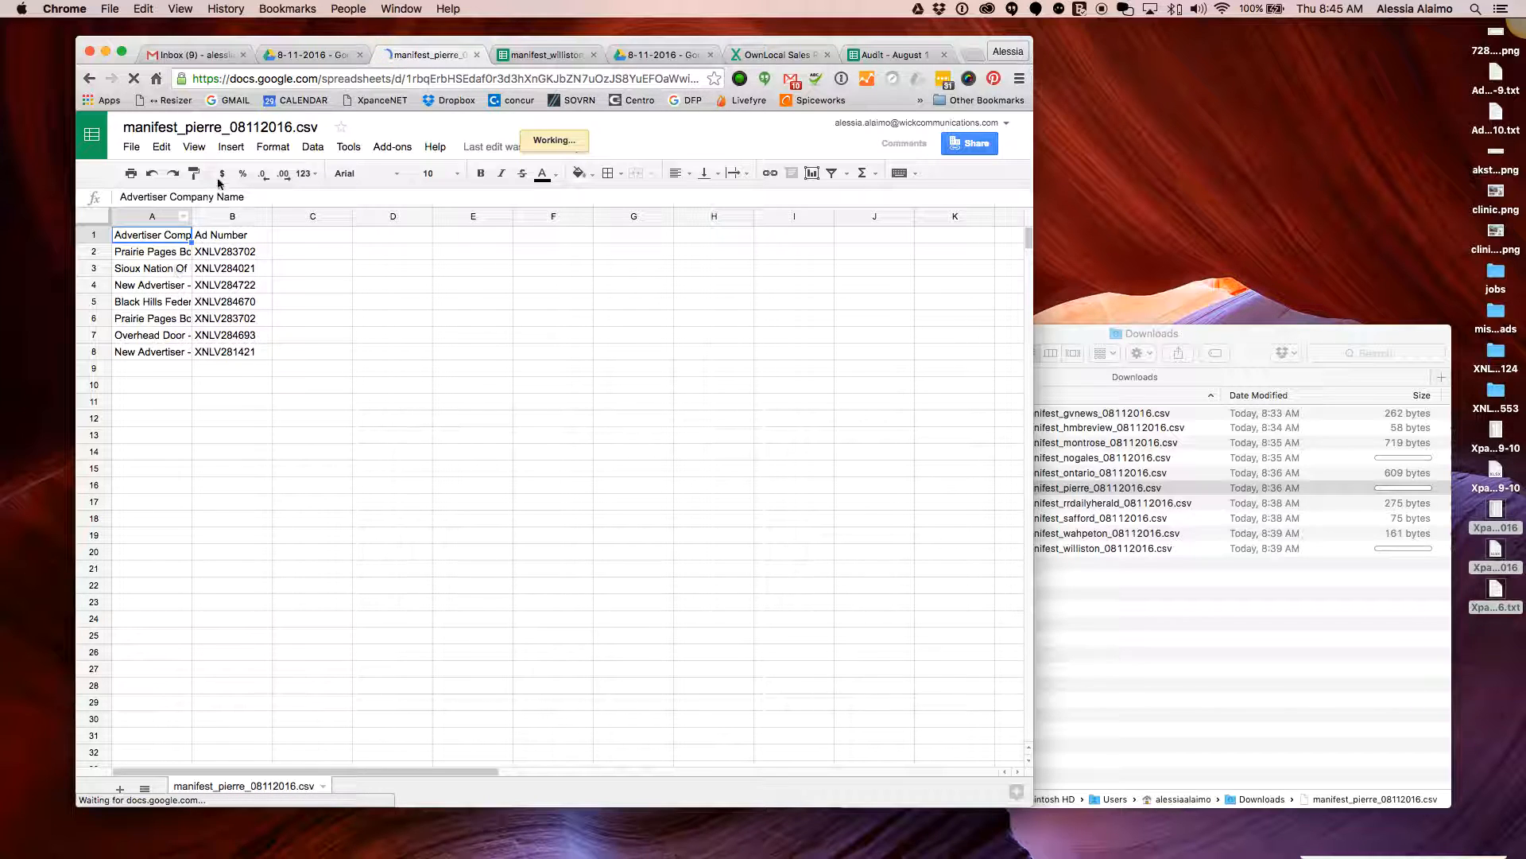
Remove the 'New Advertiser - ' prefix from cell A4, leaving the Aberdeen Orthopedics name
left_click(171, 286)
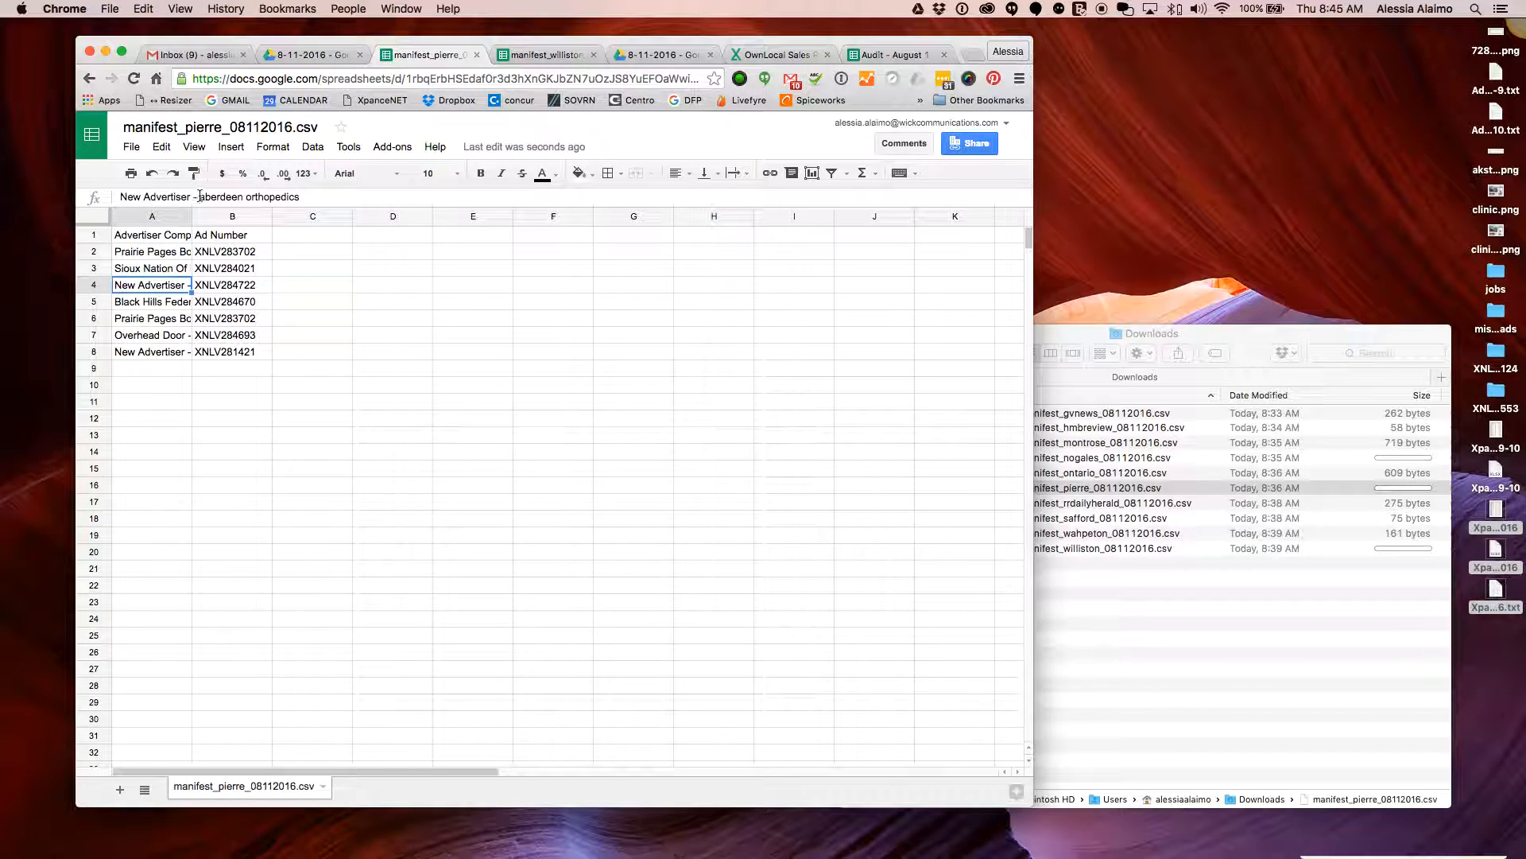
left_click_drag(205, 197, 118, 196)
type("A")
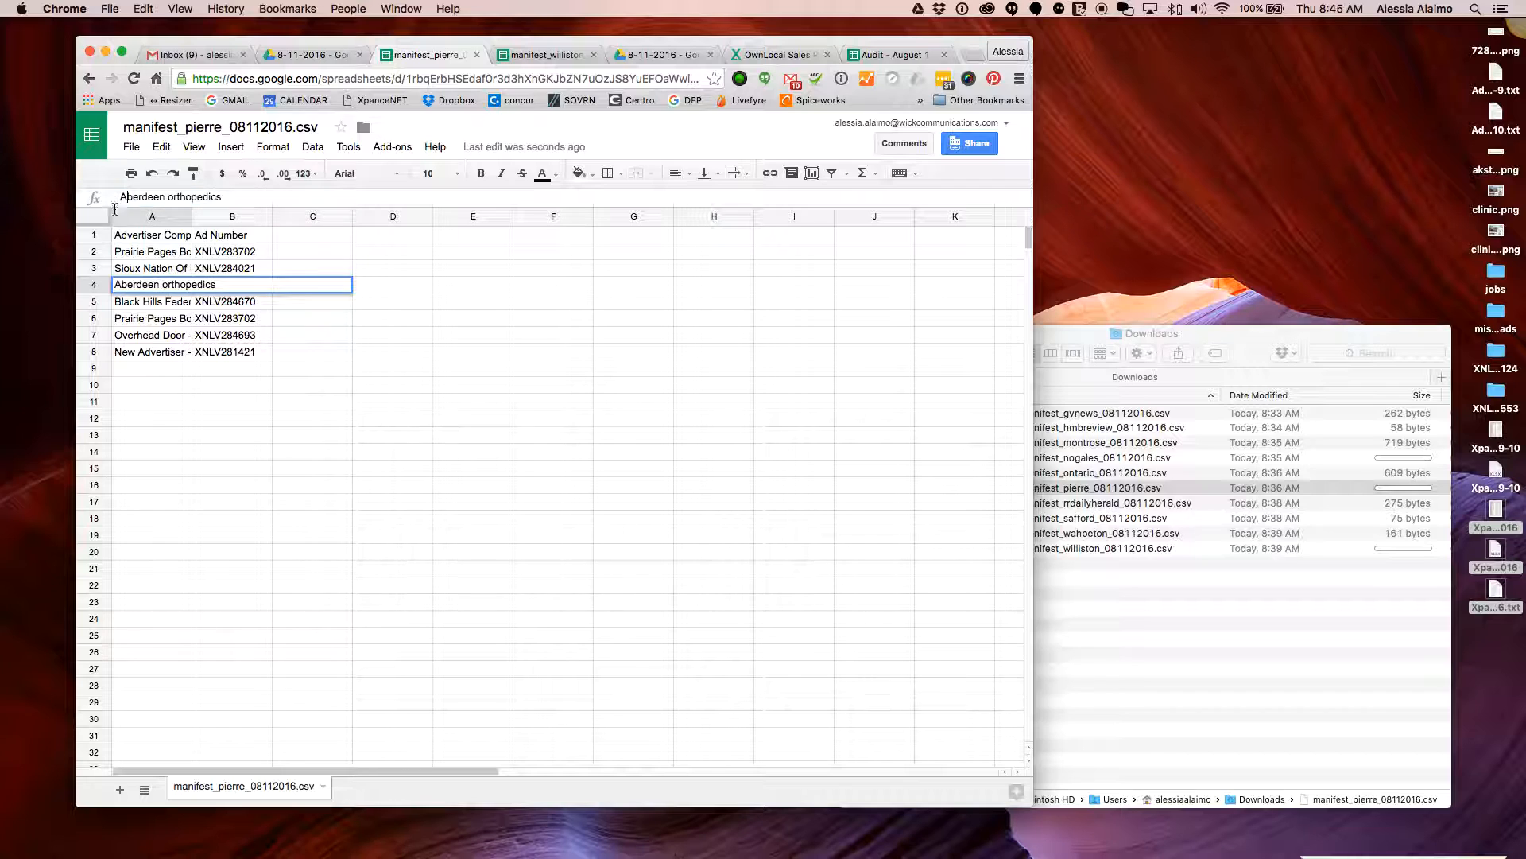
left_click(165, 335)
Delete the prefix from A8 so it reads 'Aberdeen Orthopedics - 50-002075'
left_click(165, 354)
left_click_drag(203, 198, 119, 197)
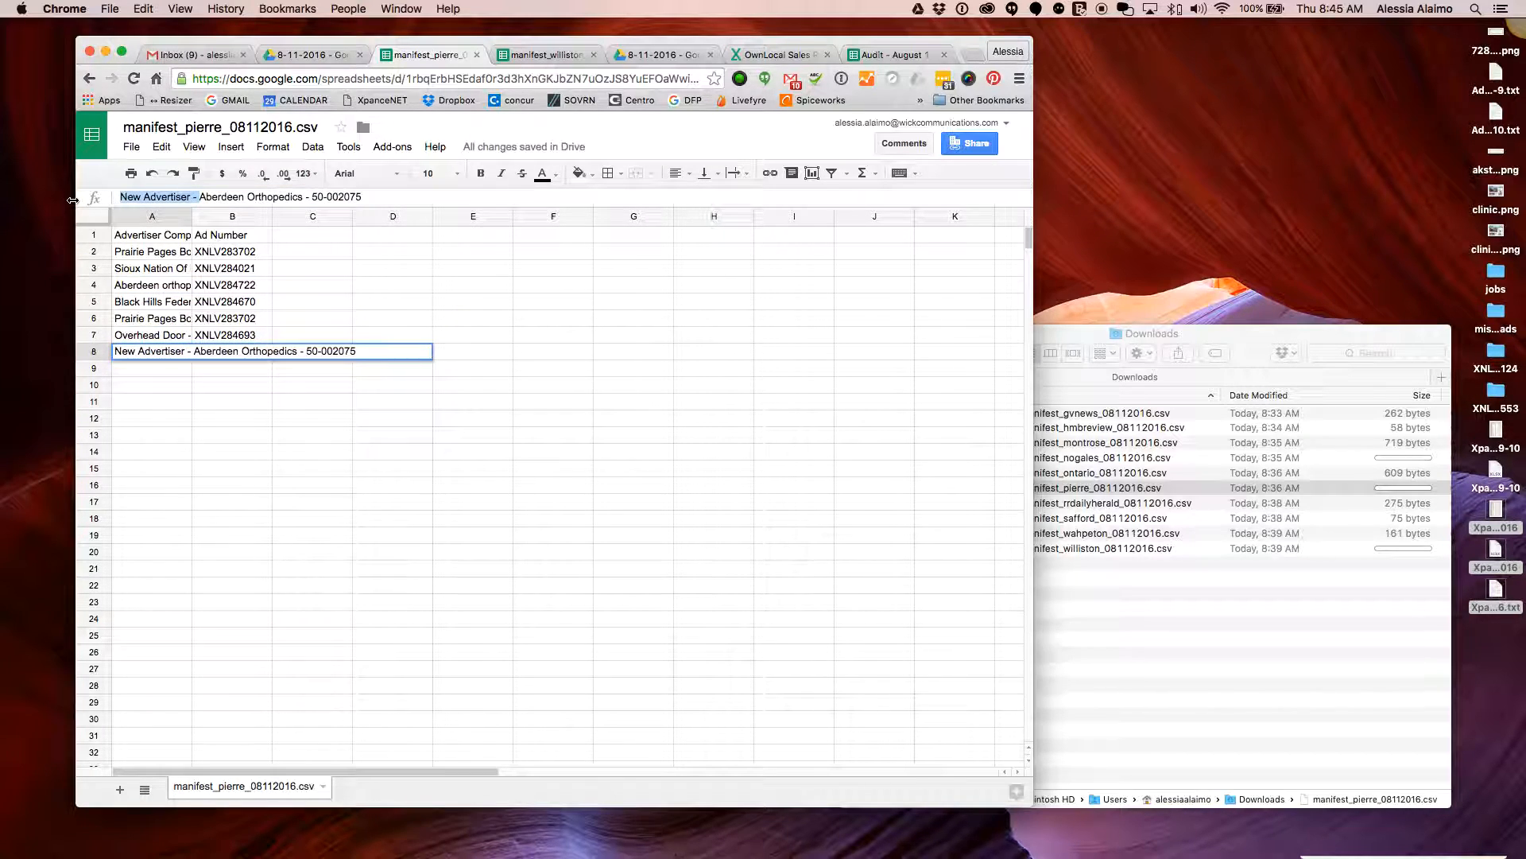
key("BackSpace")
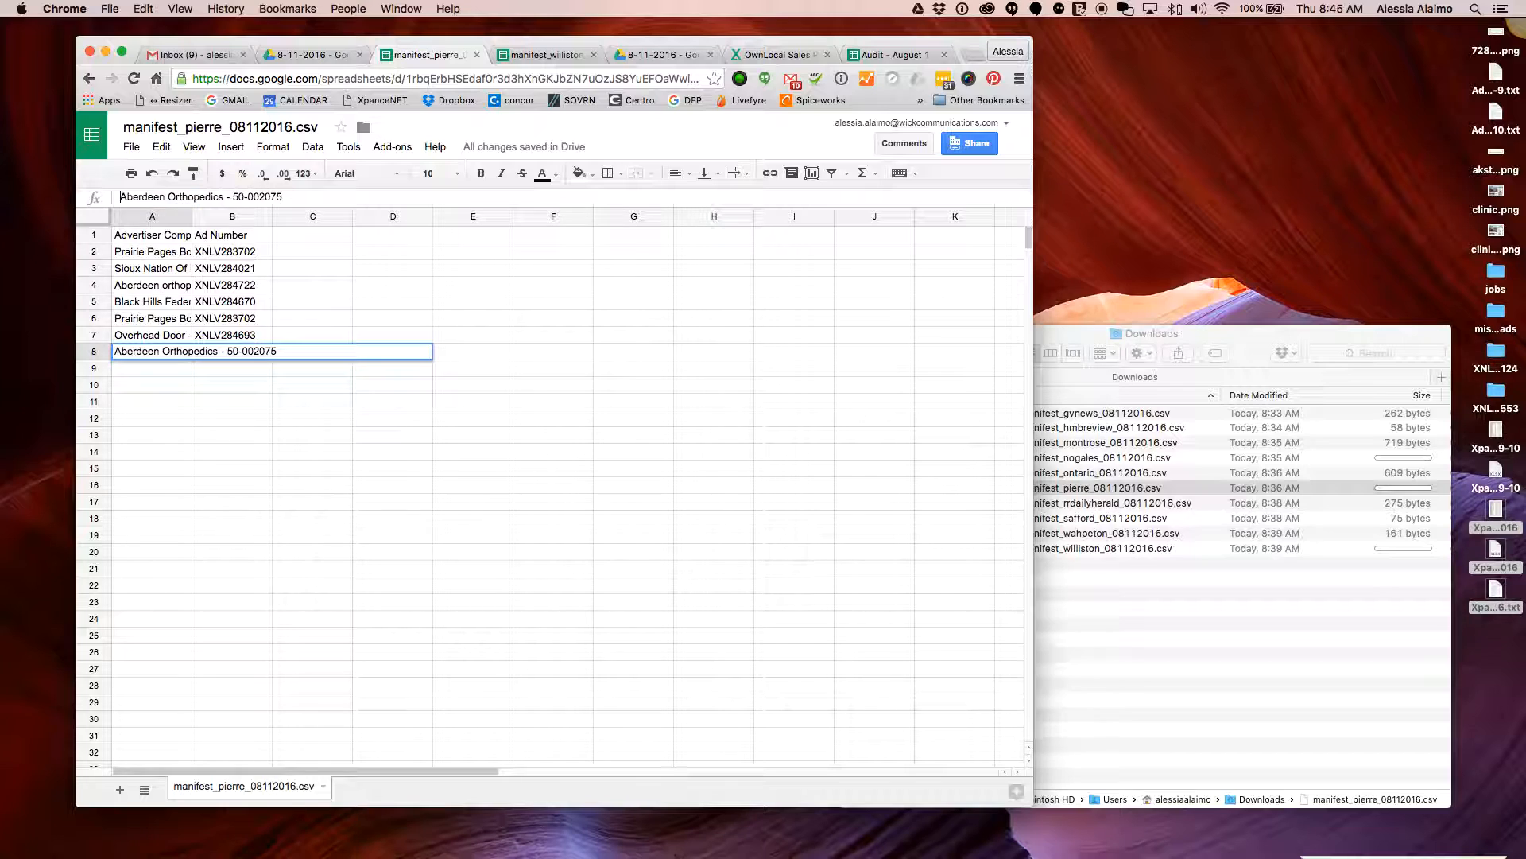
left_click(211, 369)
left_click(165, 288)
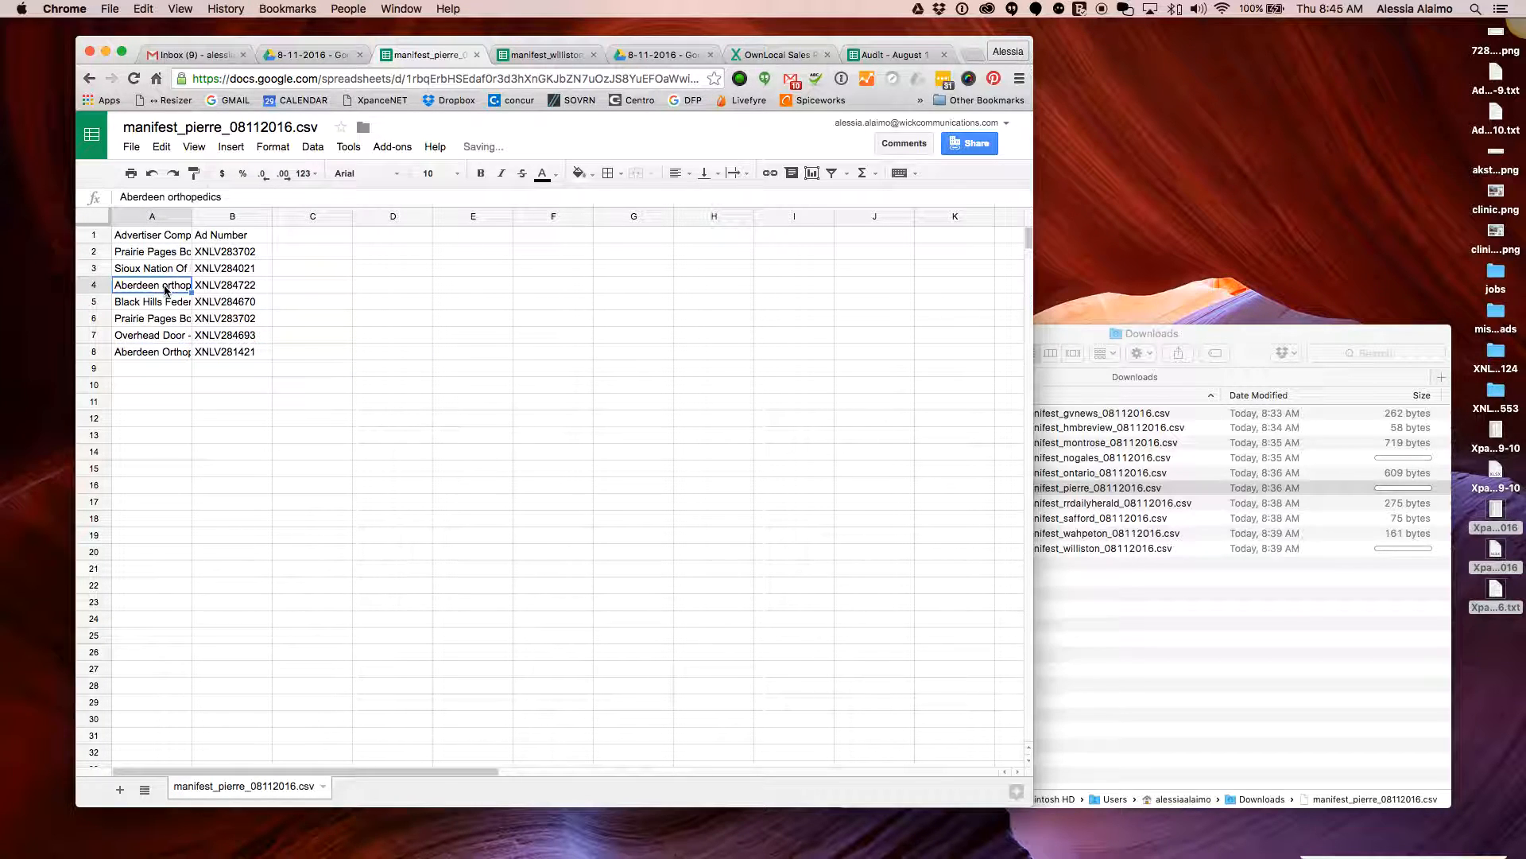
left_click(166, 357)
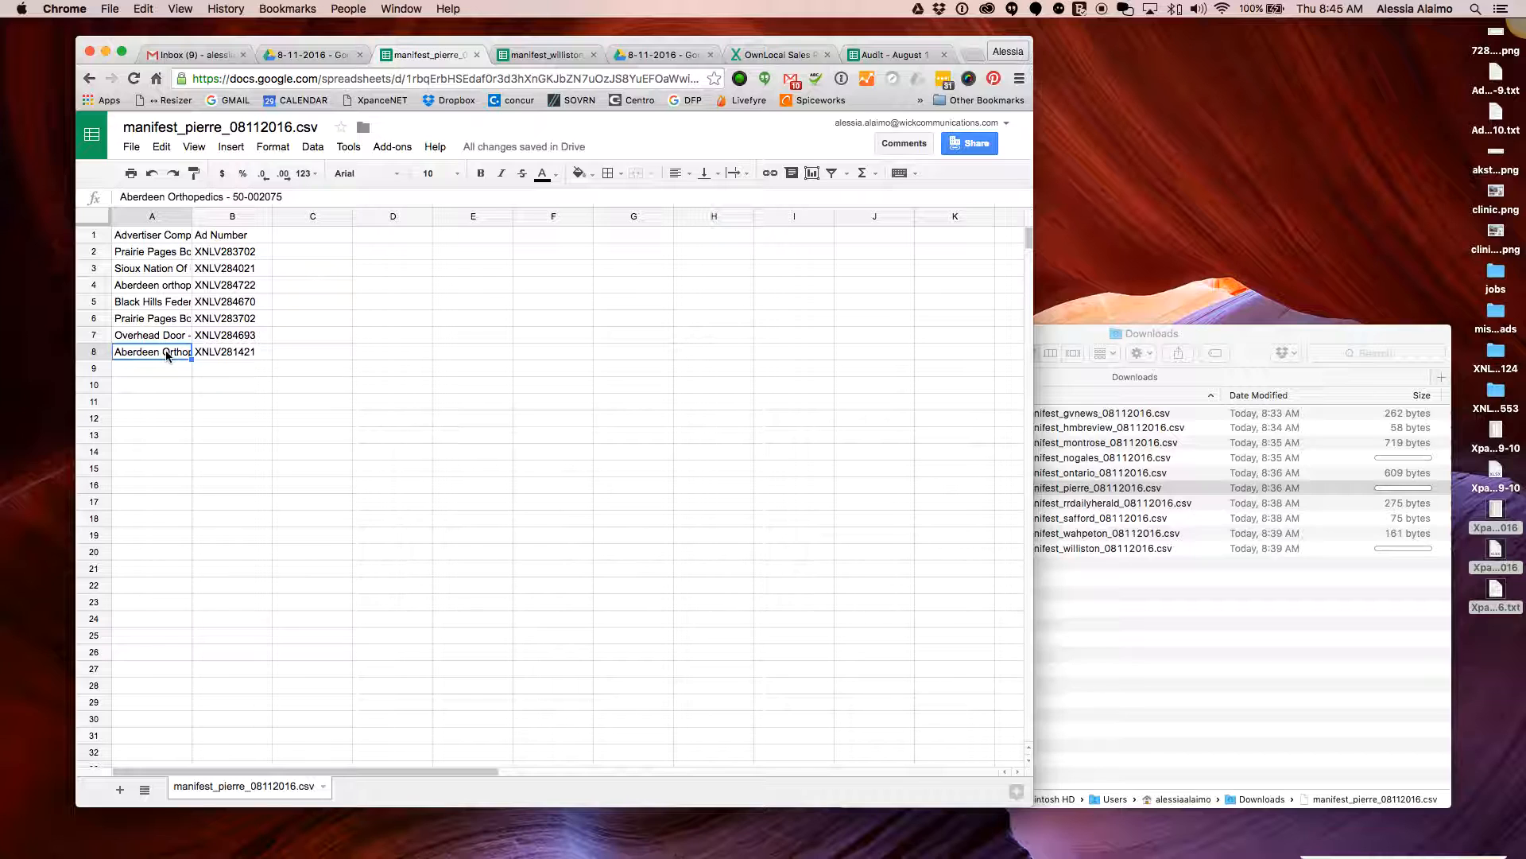
left_click(294, 402)
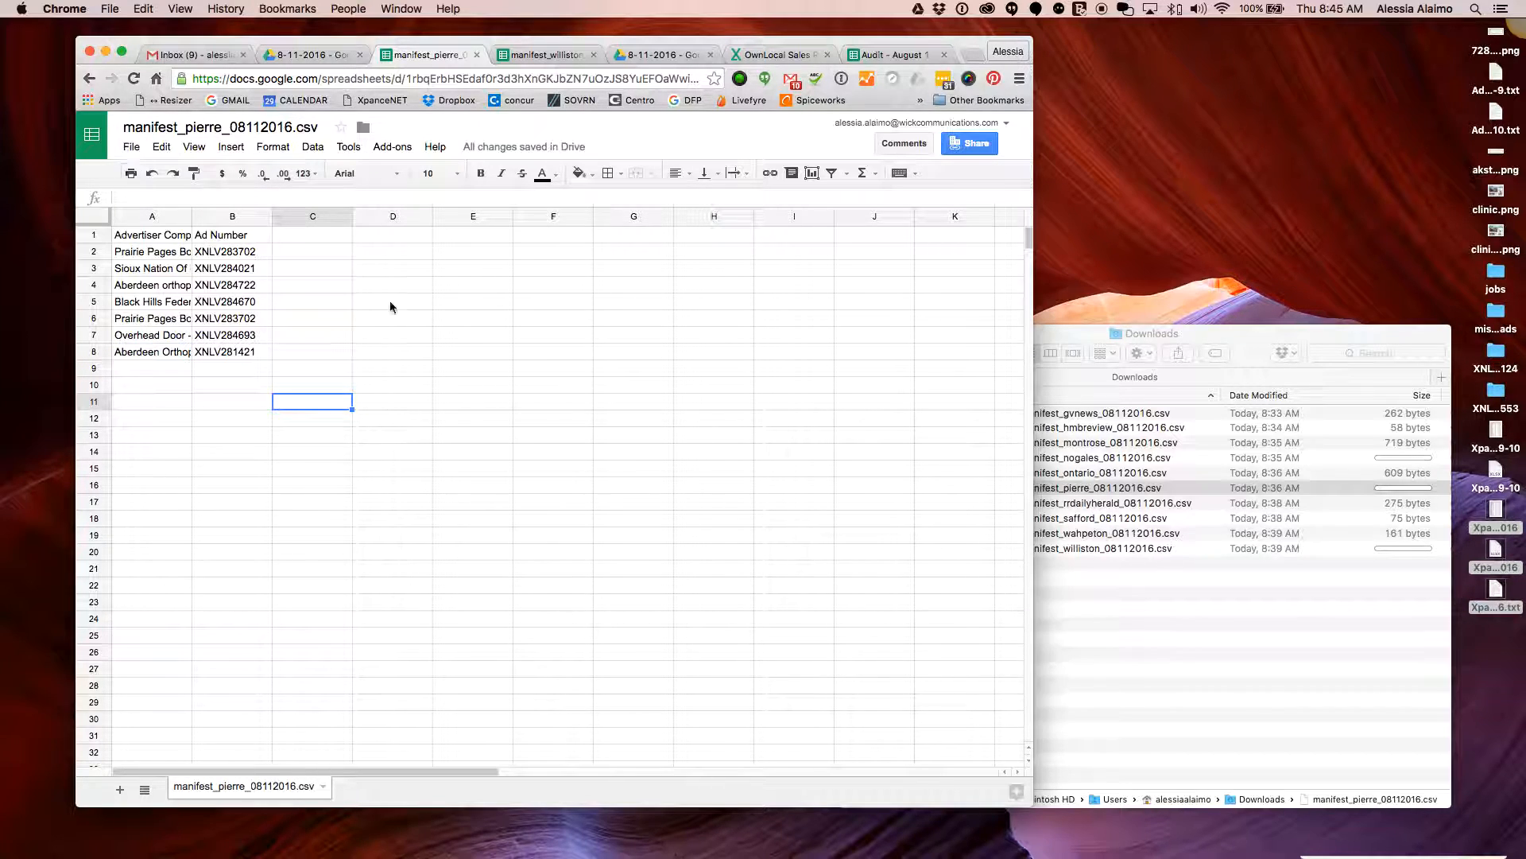
left_click(1110, 489)
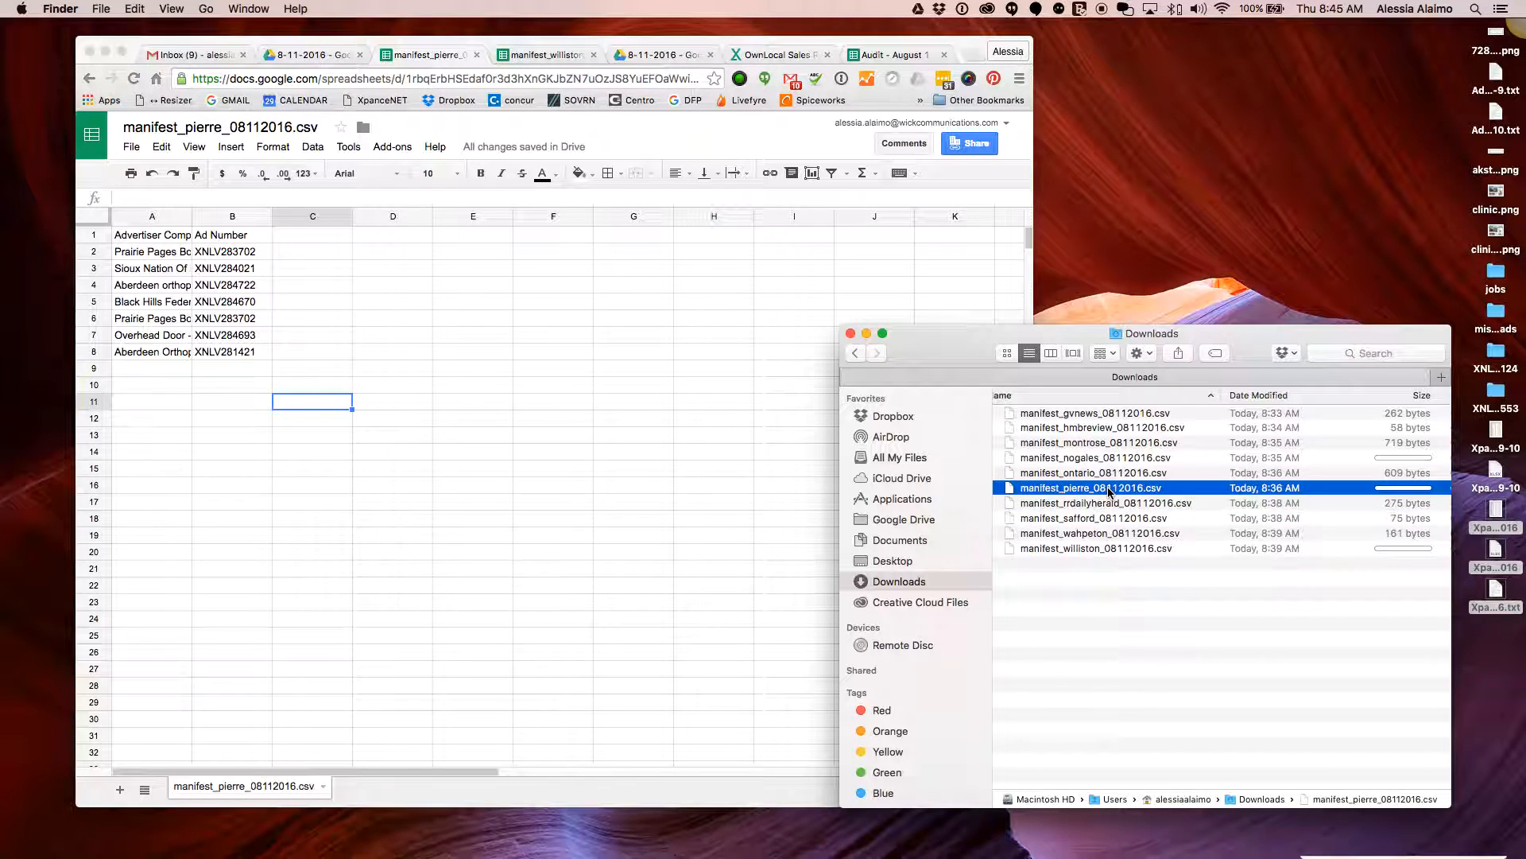
Trash the old pierre manifest and download the edited pierre sheet as a CSV
left_click_drag(1110, 489, 1284, 847)
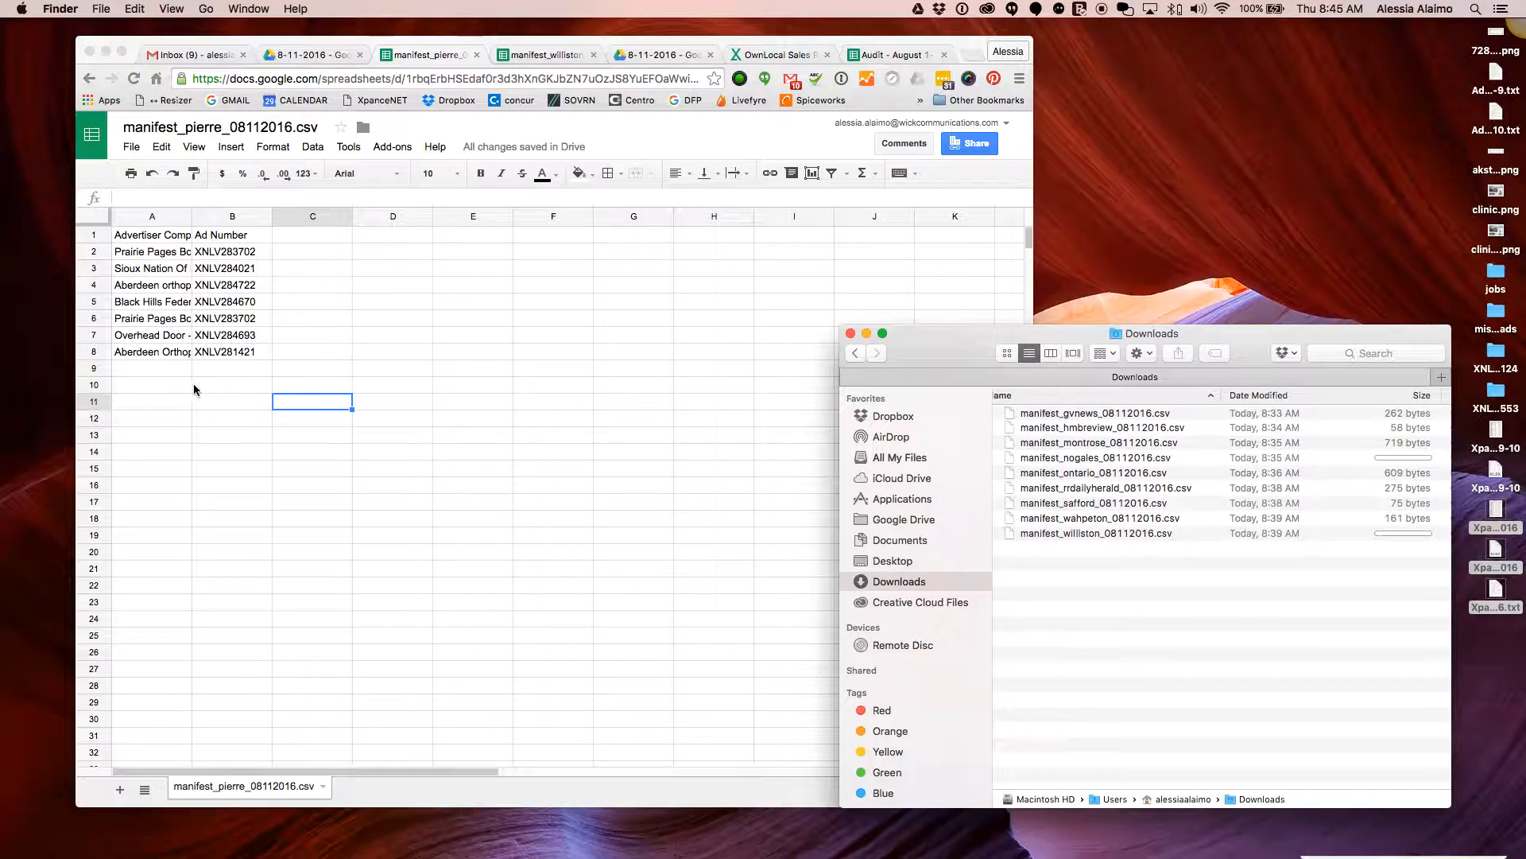
left_click(135, 339)
left_click(132, 146)
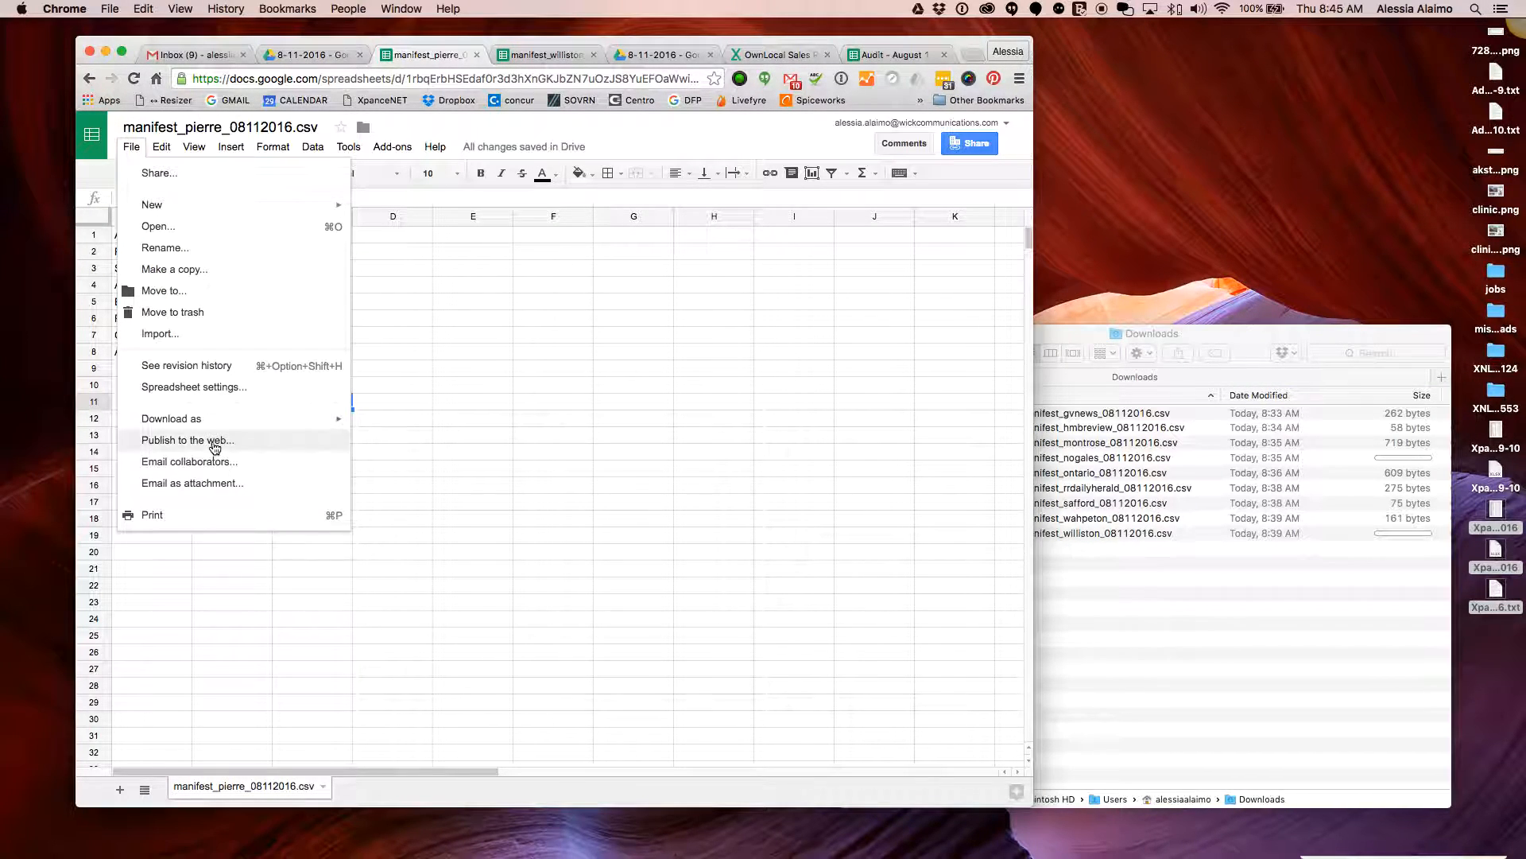
mouse_move(246, 420)
left_click(508, 511)
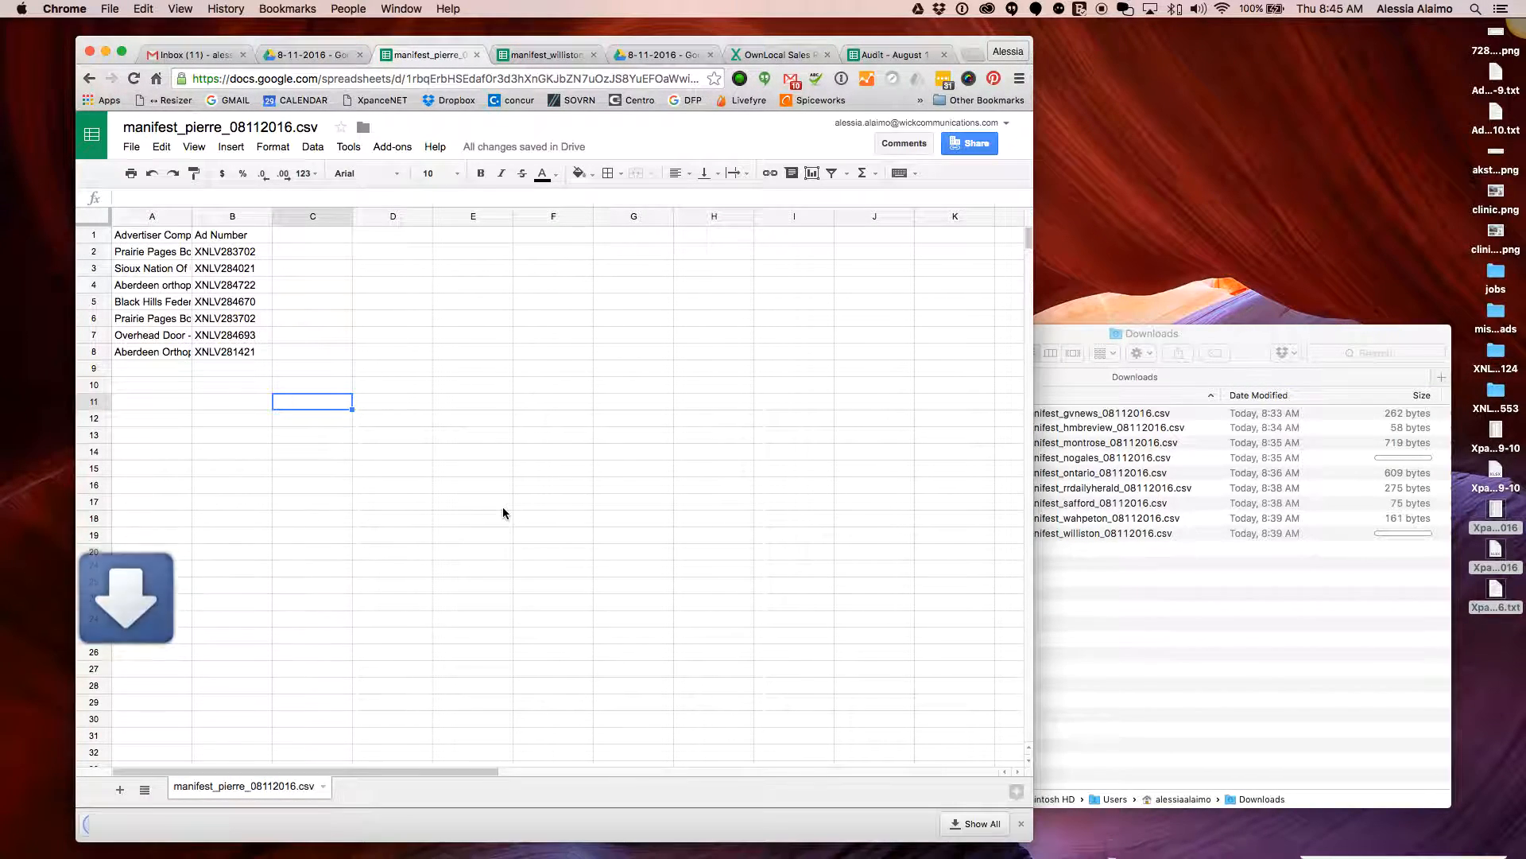
Close the pierre and williston file pages and remove both old pierre files from the Drive folder
left_click(1226, 593)
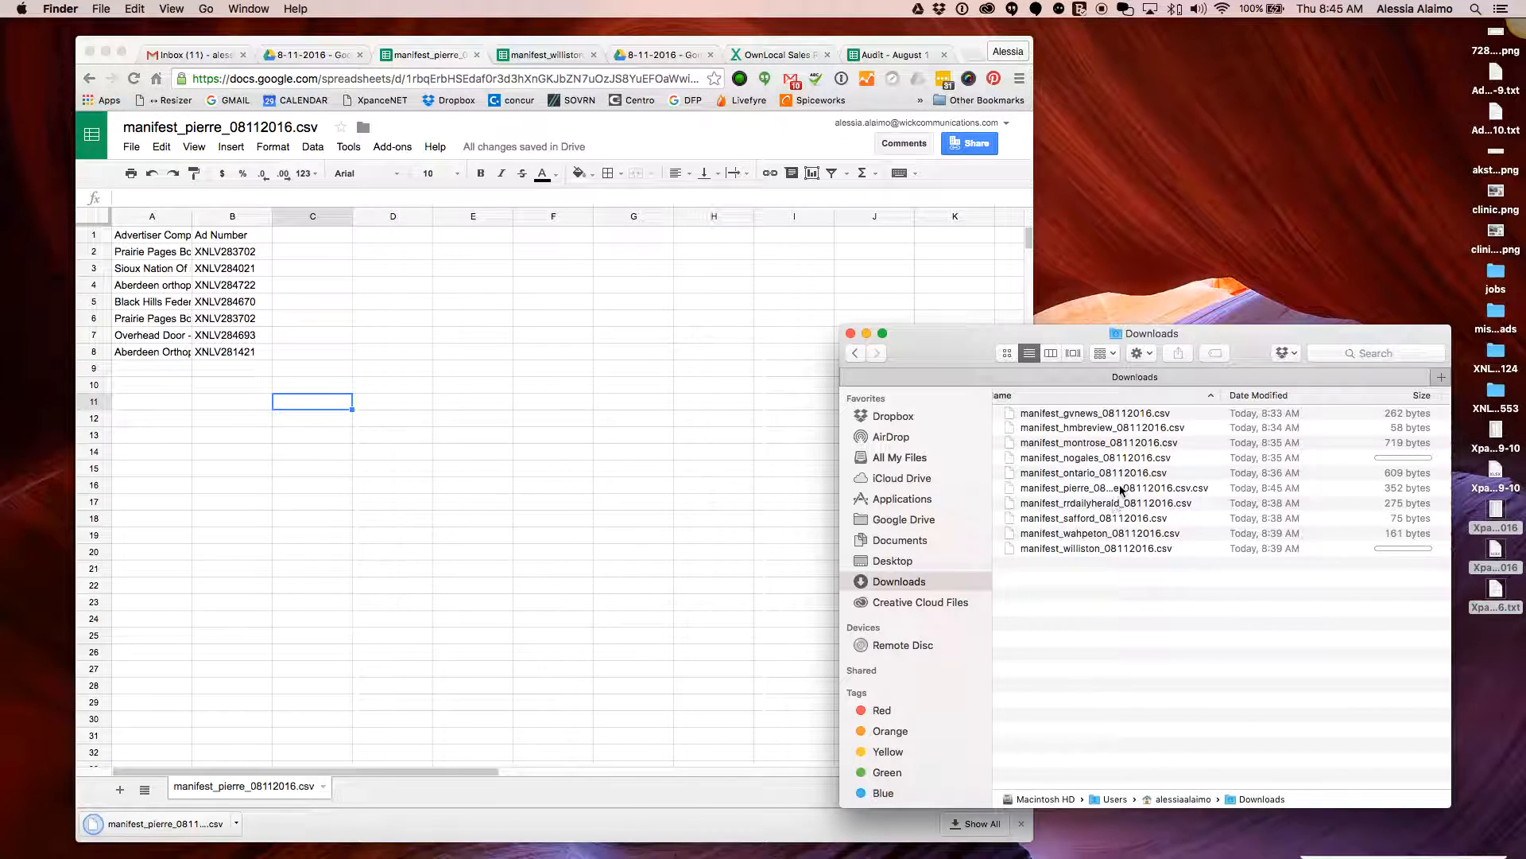
left_click(605, 465)
left_click(477, 55)
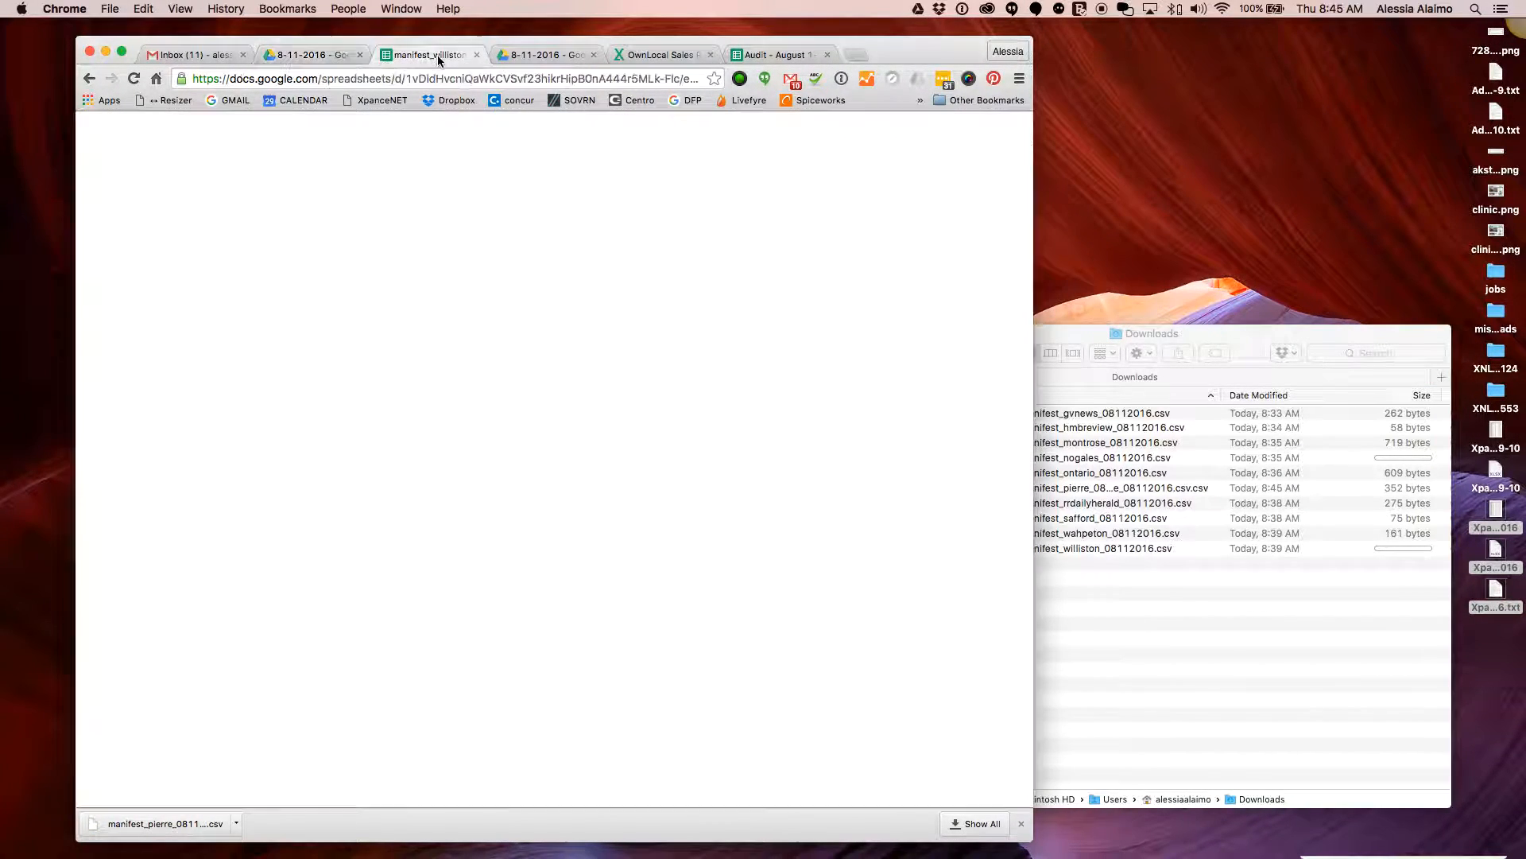
left_click(477, 54)
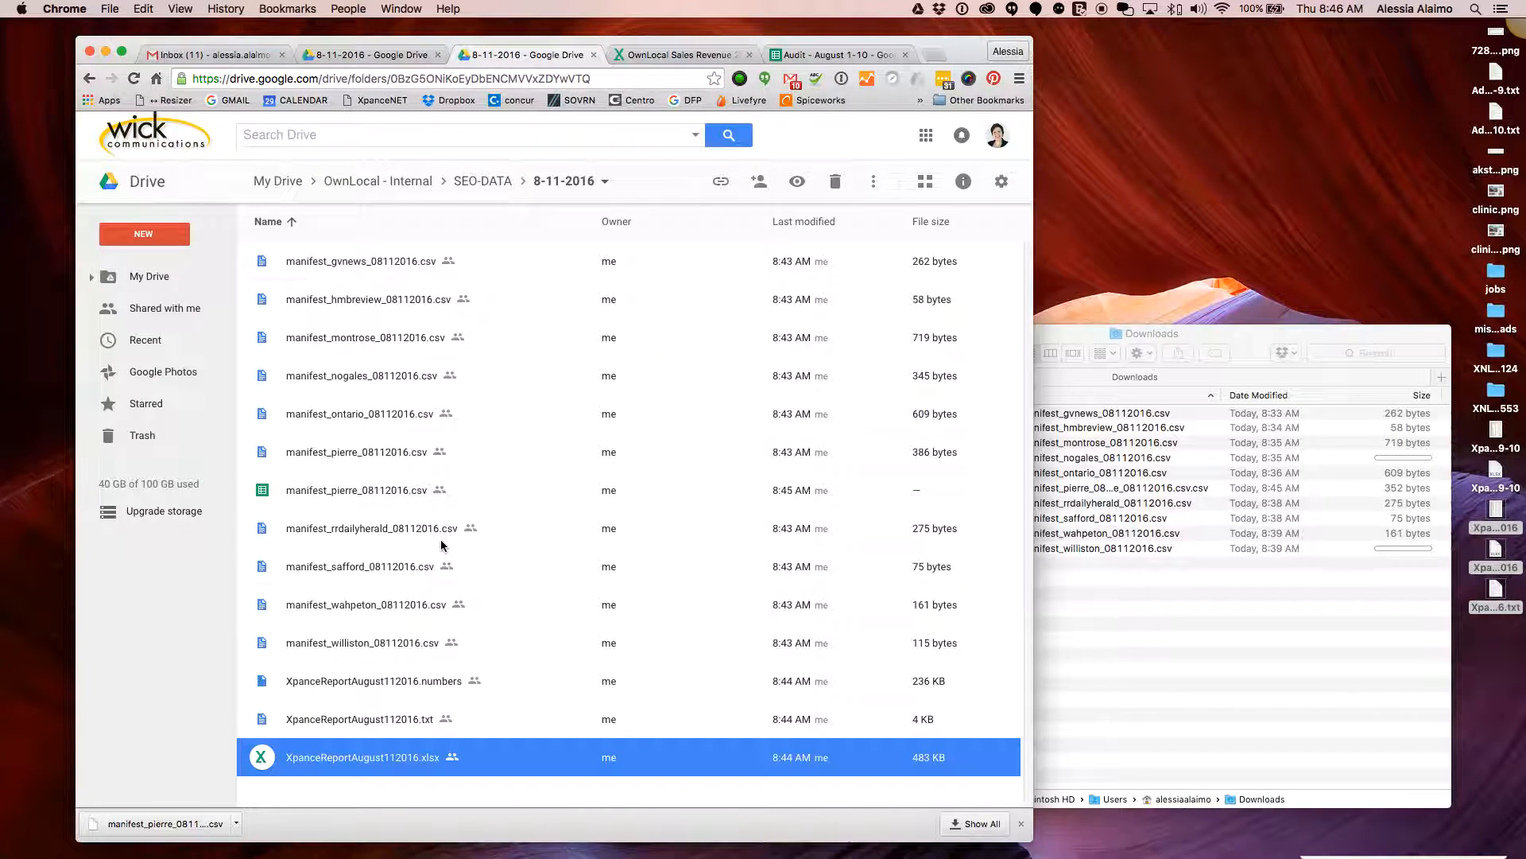
left_click(383, 496)
left_click(375, 451)
left_click(384, 497, "shift")
left_click(834, 181)
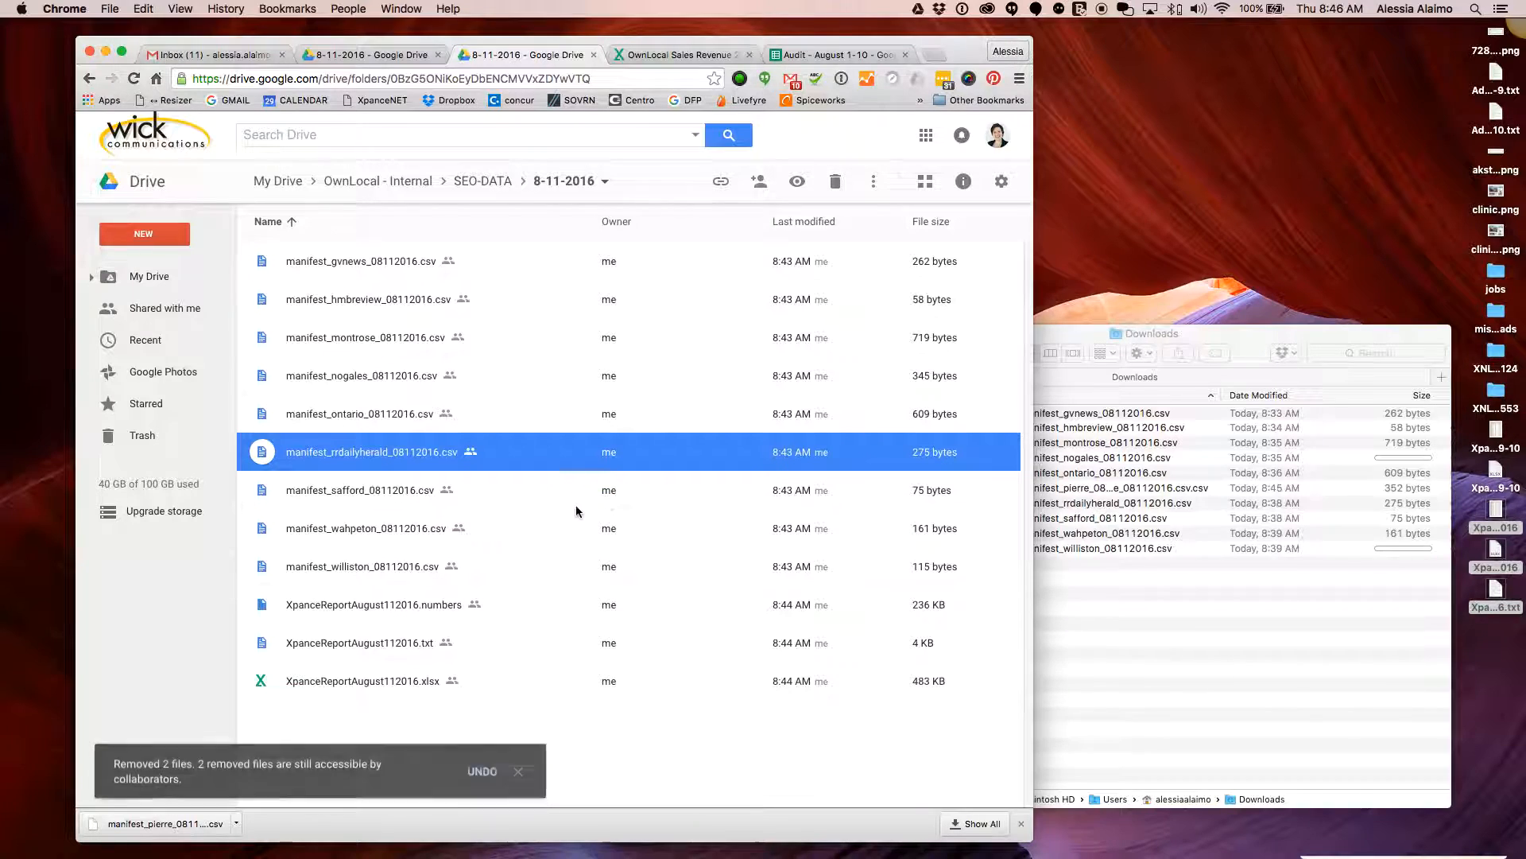
Rename the downloaded CSV to manifest_pierre_08112016.csv and upload it into the 8-11-2016 Drive folder
left_click(1184, 677)
left_click(1115, 490)
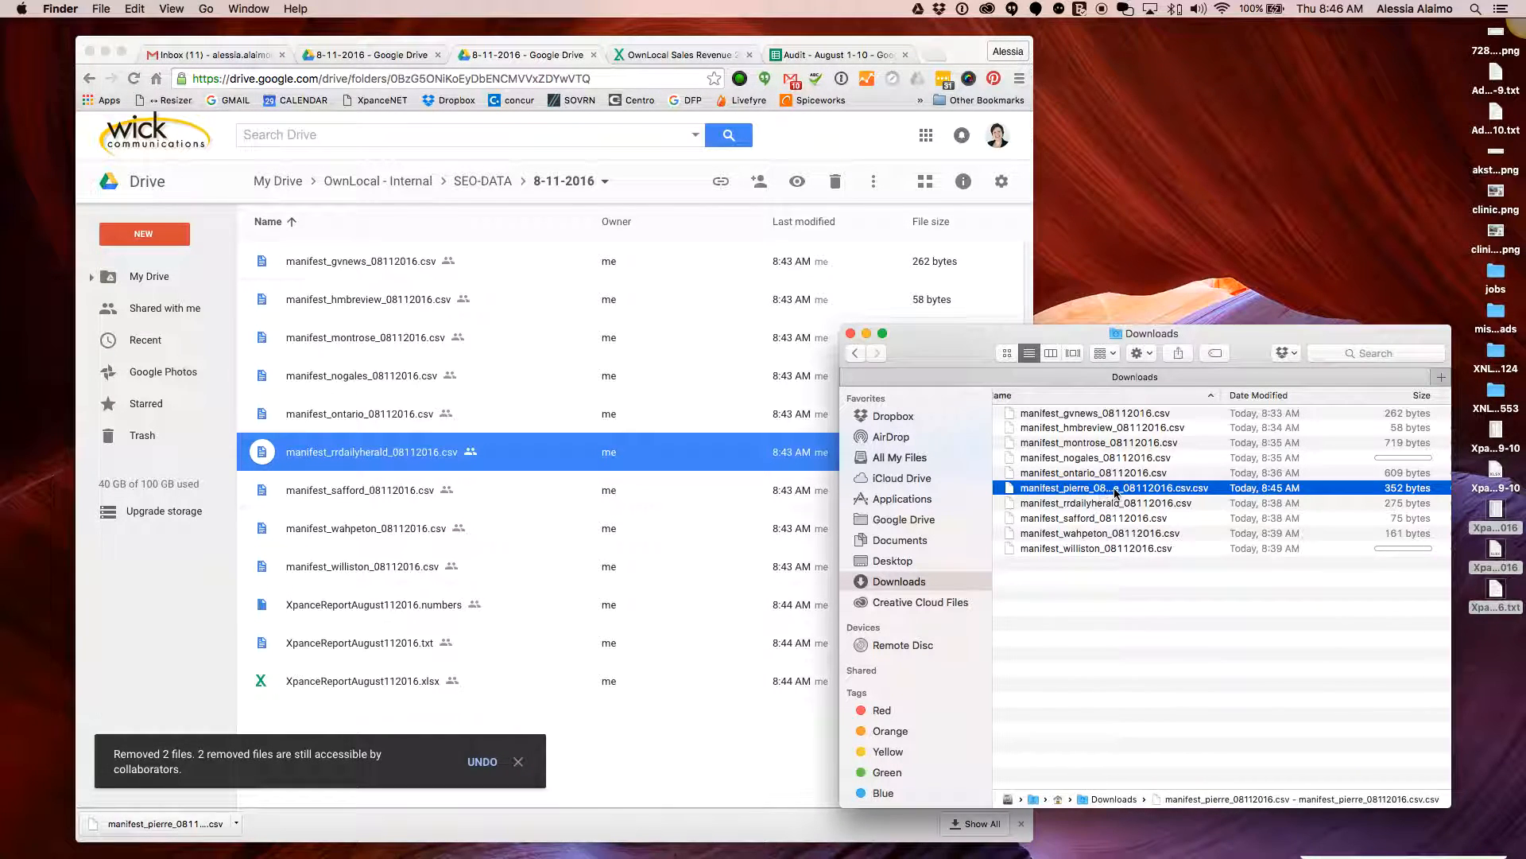
left_click(1116, 490)
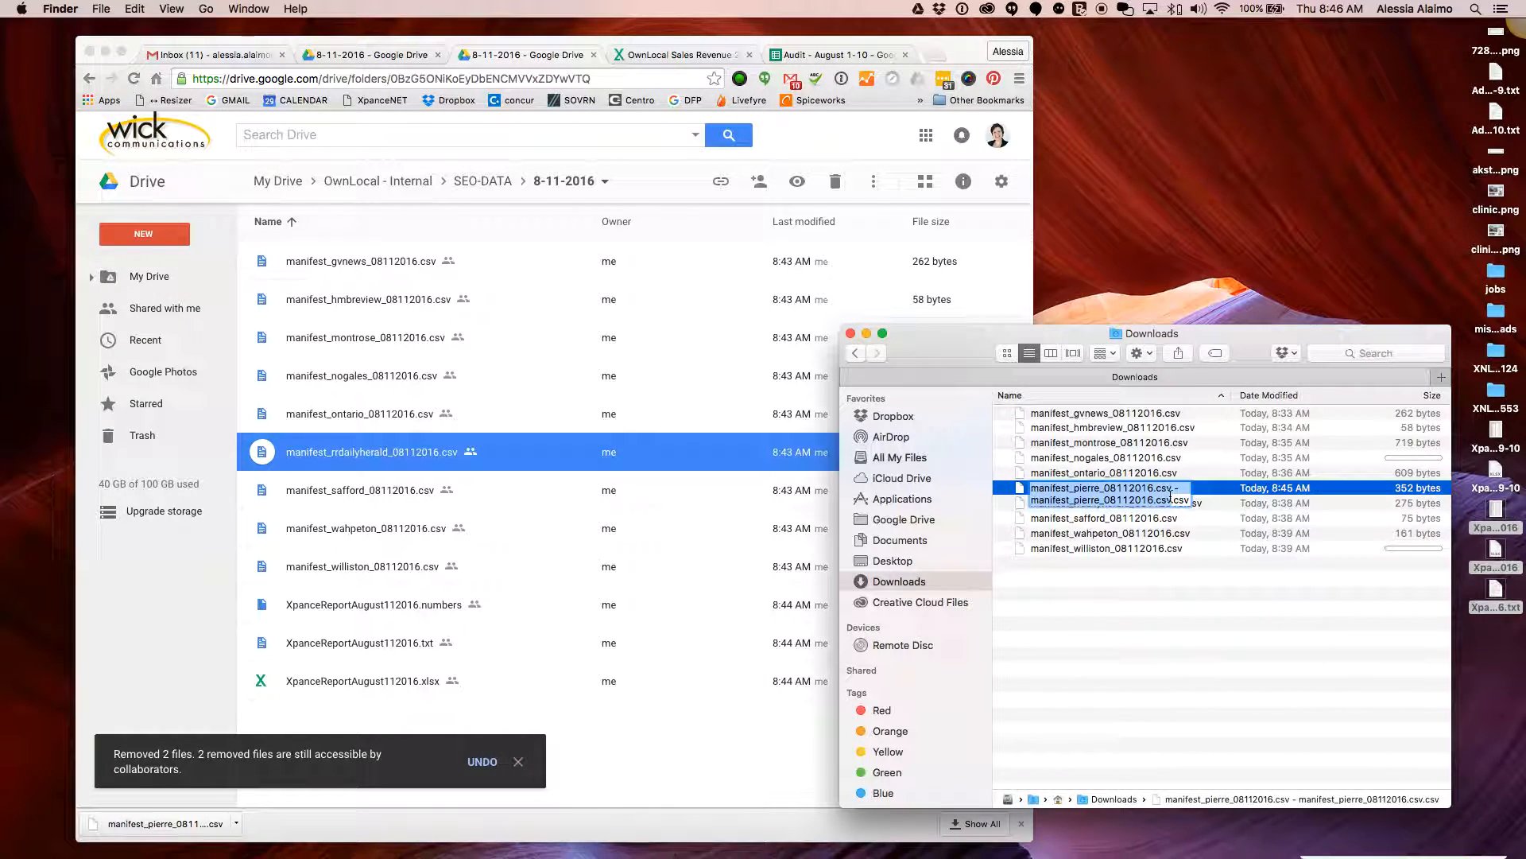
left_click(1169, 503)
left_click_drag(1174, 500, 1159, 492)
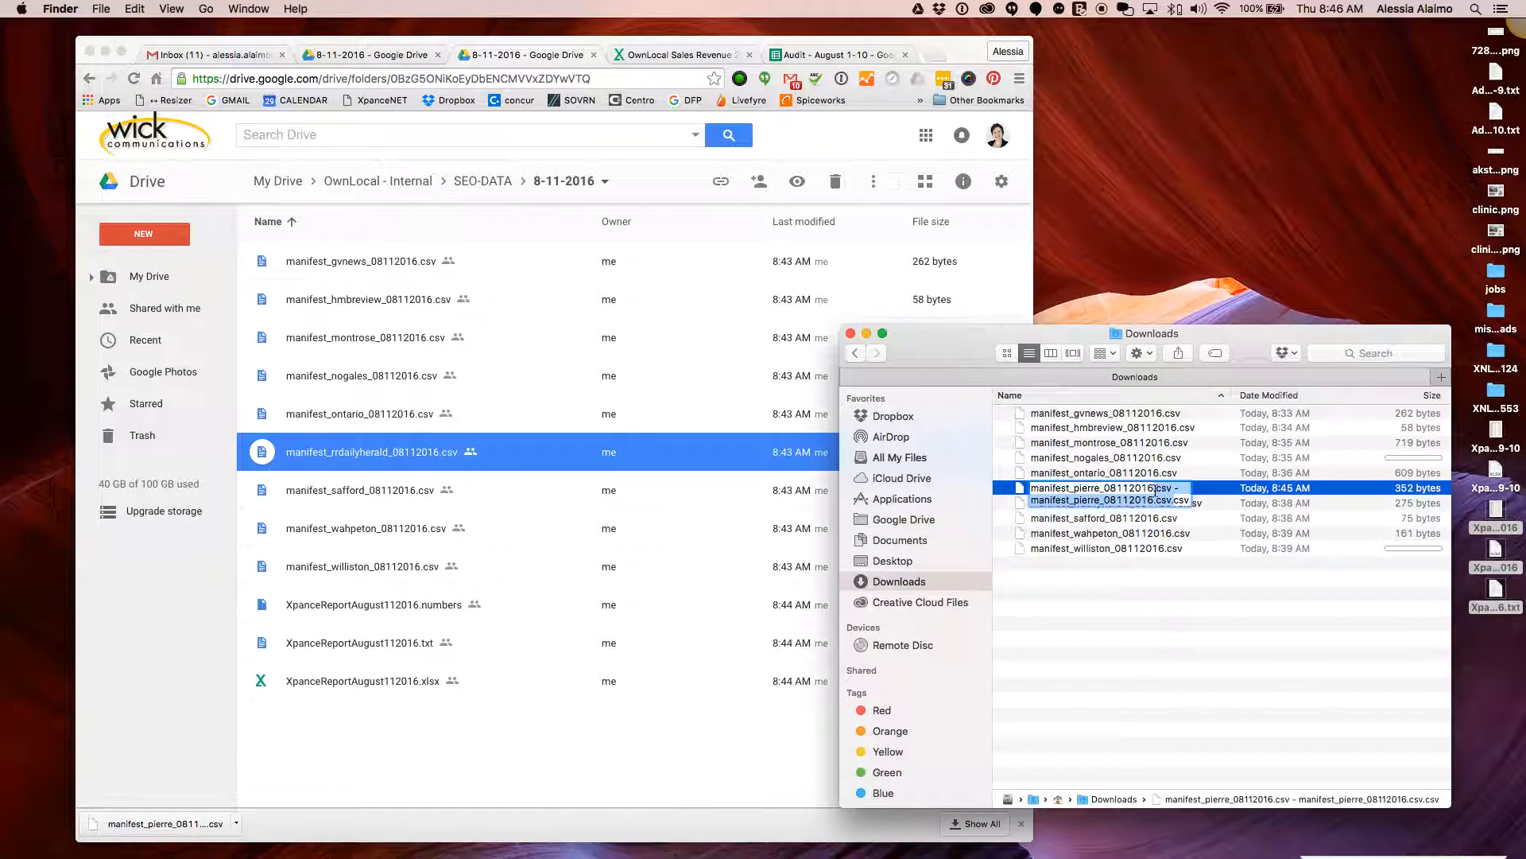
key("BackSpace")
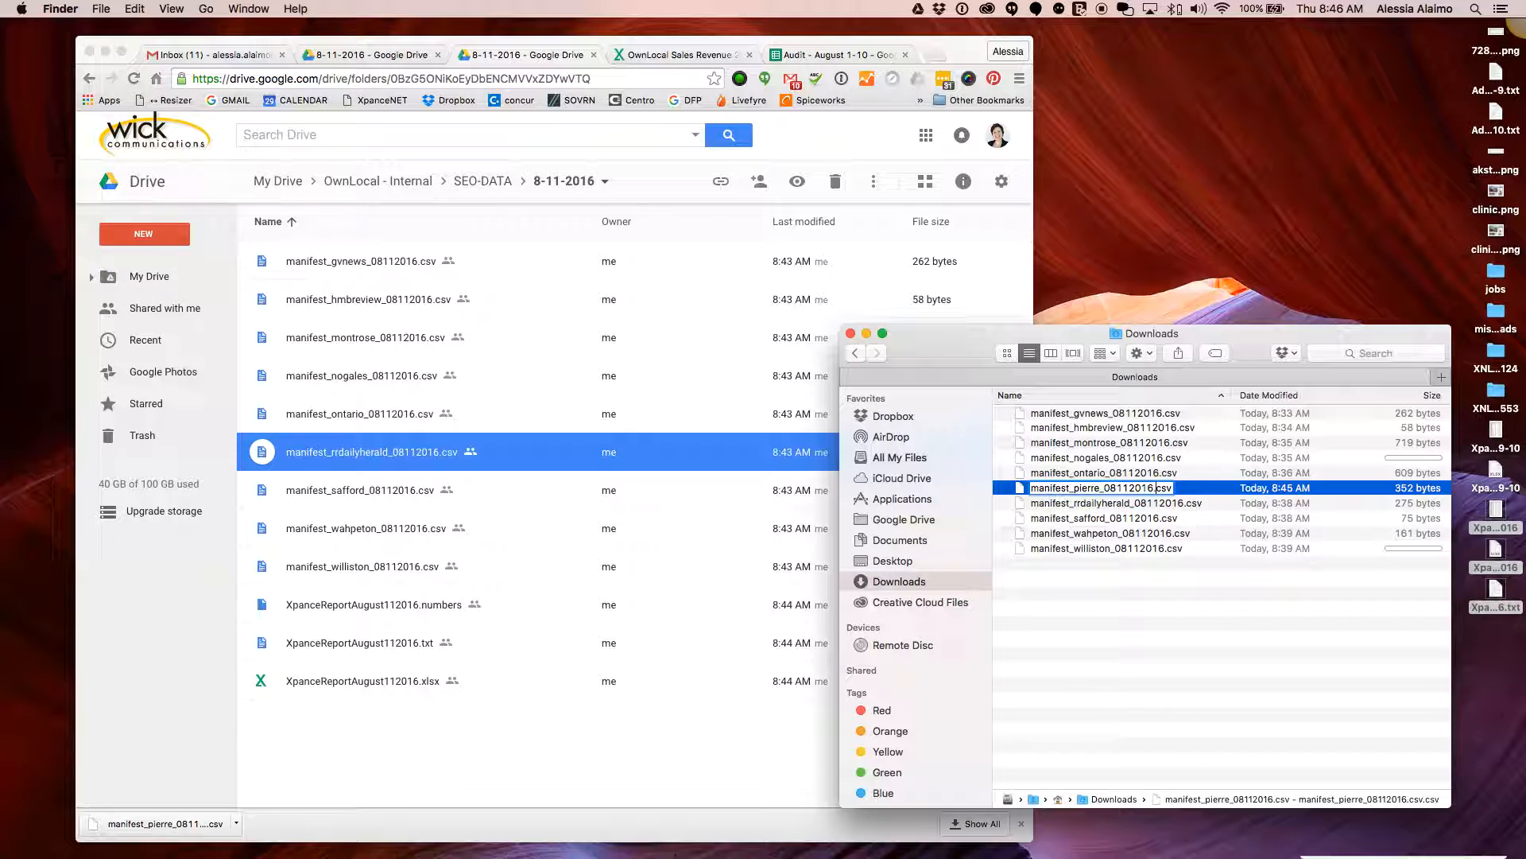
key("Return")
left_click_drag(1062, 493, 388, 503)
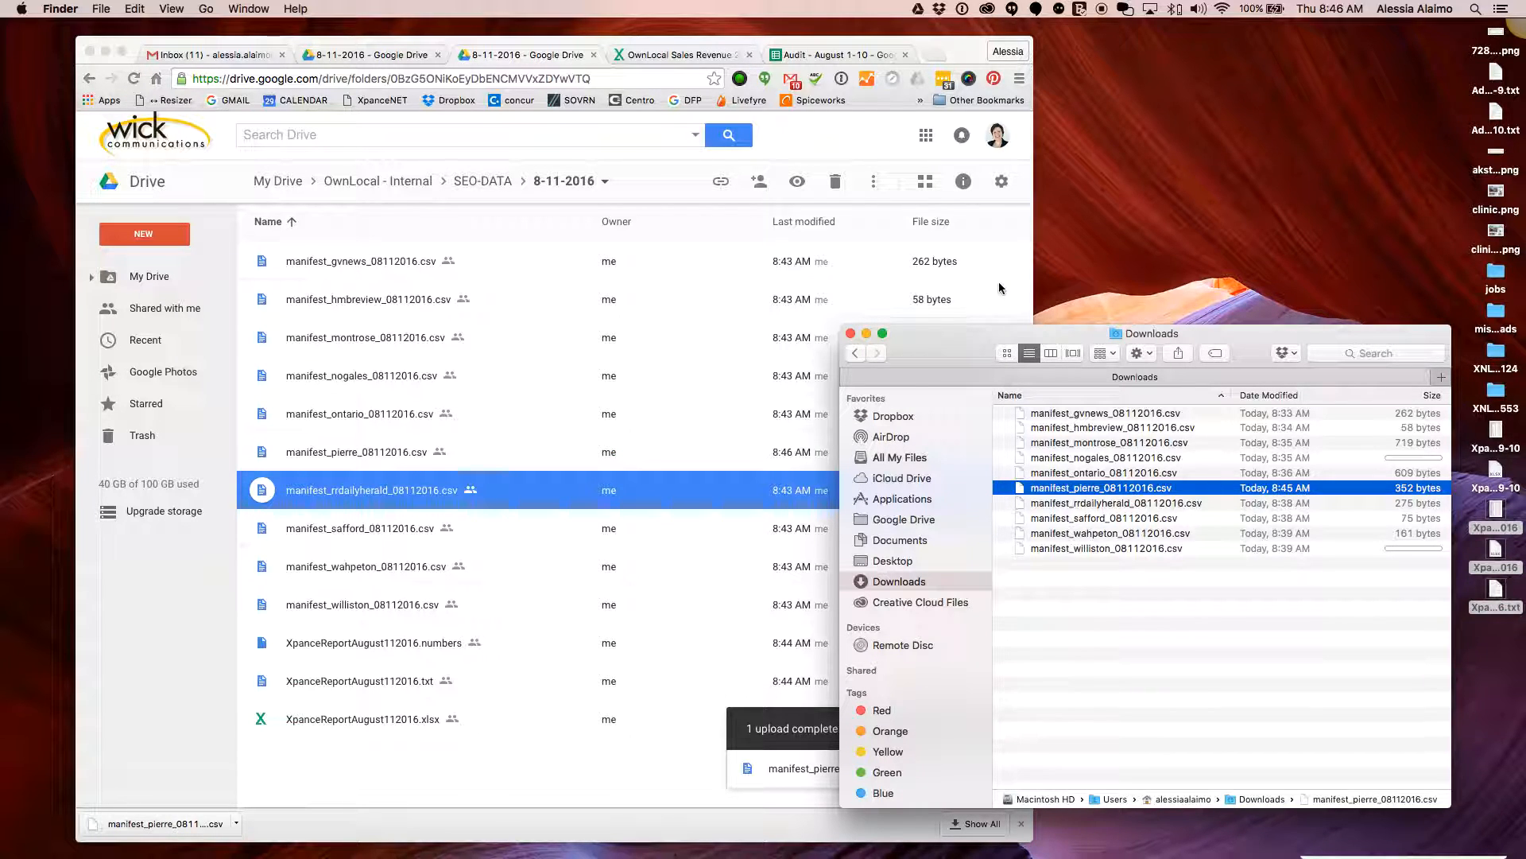
Dismiss the Drive upload-complete notice and move the browser aside to reveal the Downloads files
left_click(474, 787)
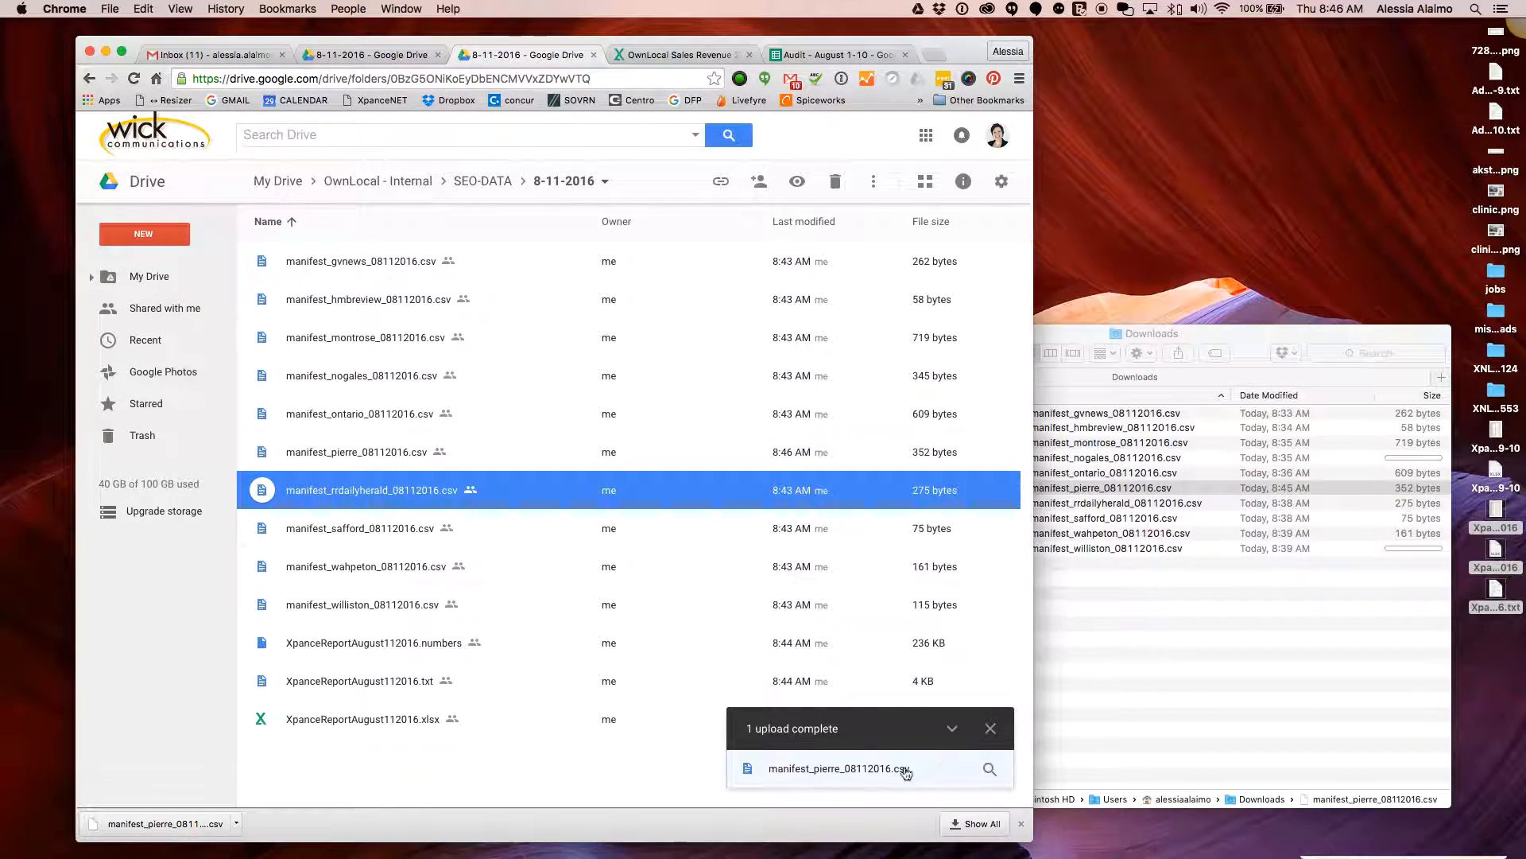
left_click(991, 728)
left_click(677, 785)
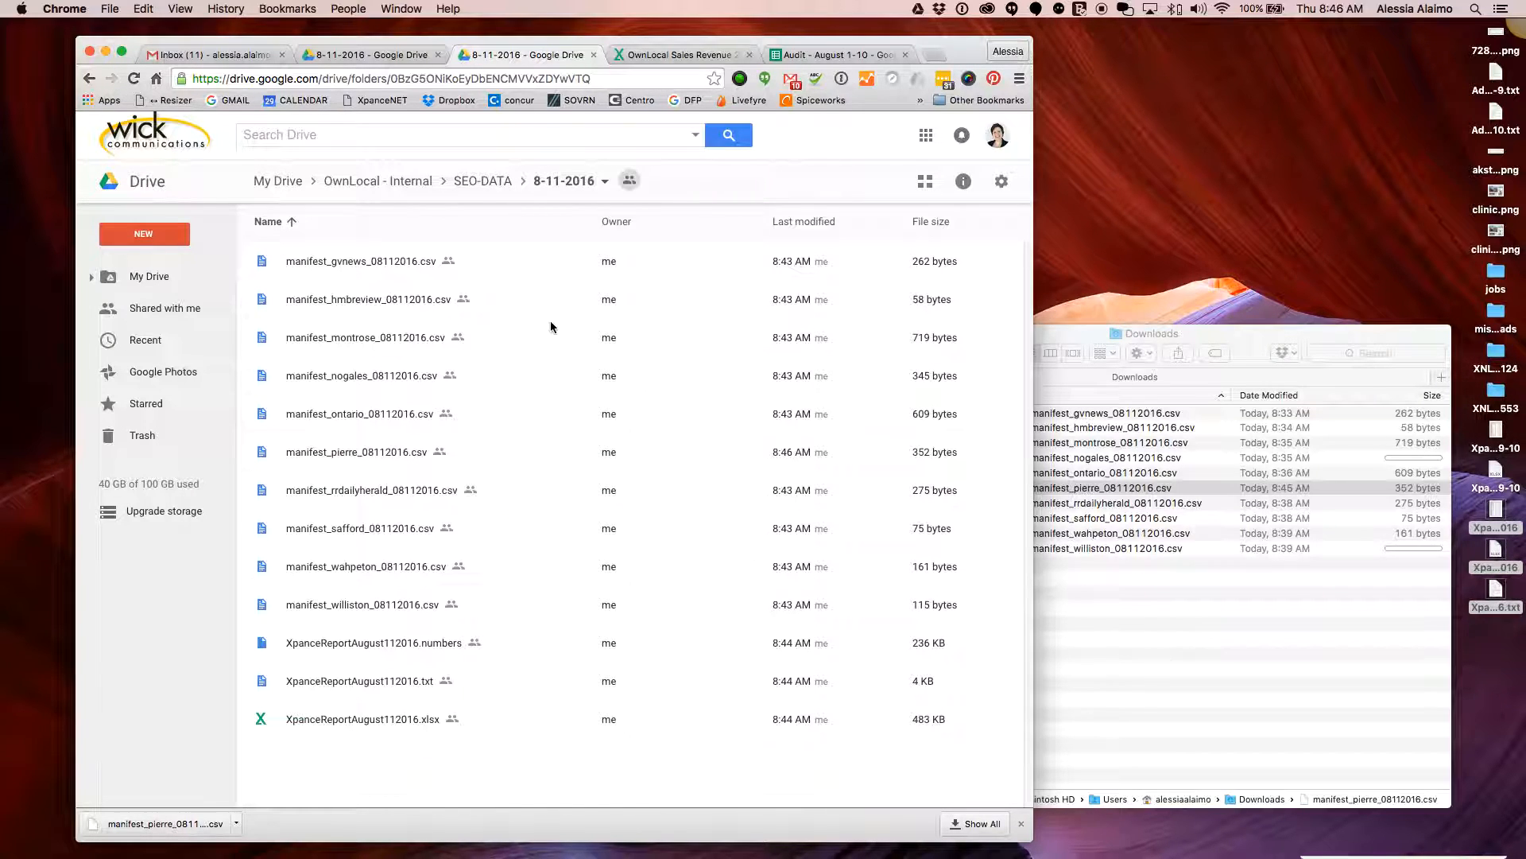
left_click_drag(430, 41, 381, 36)
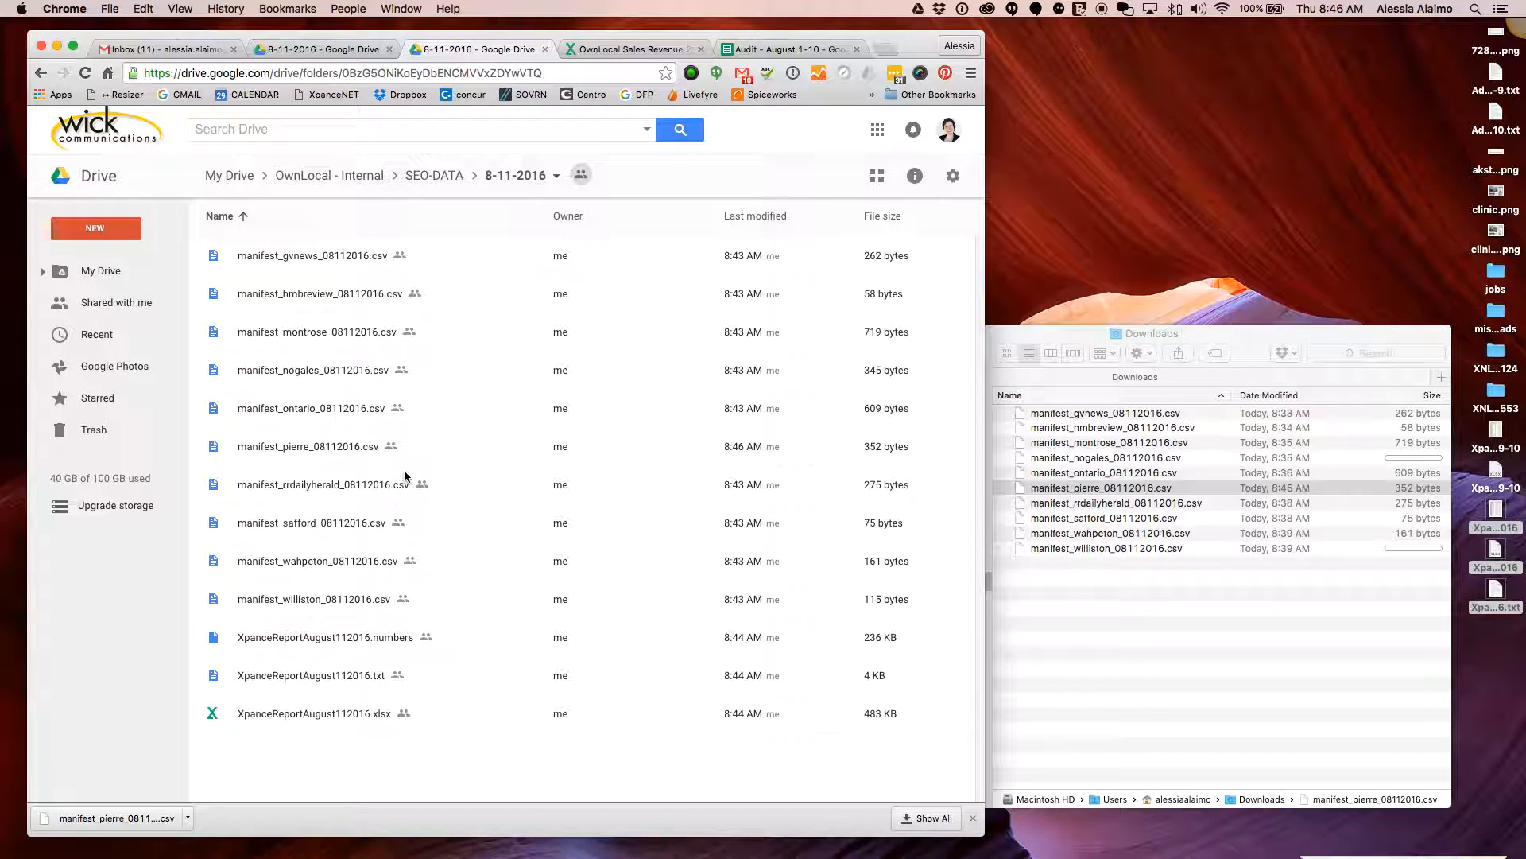
mouse_move(957, 855)
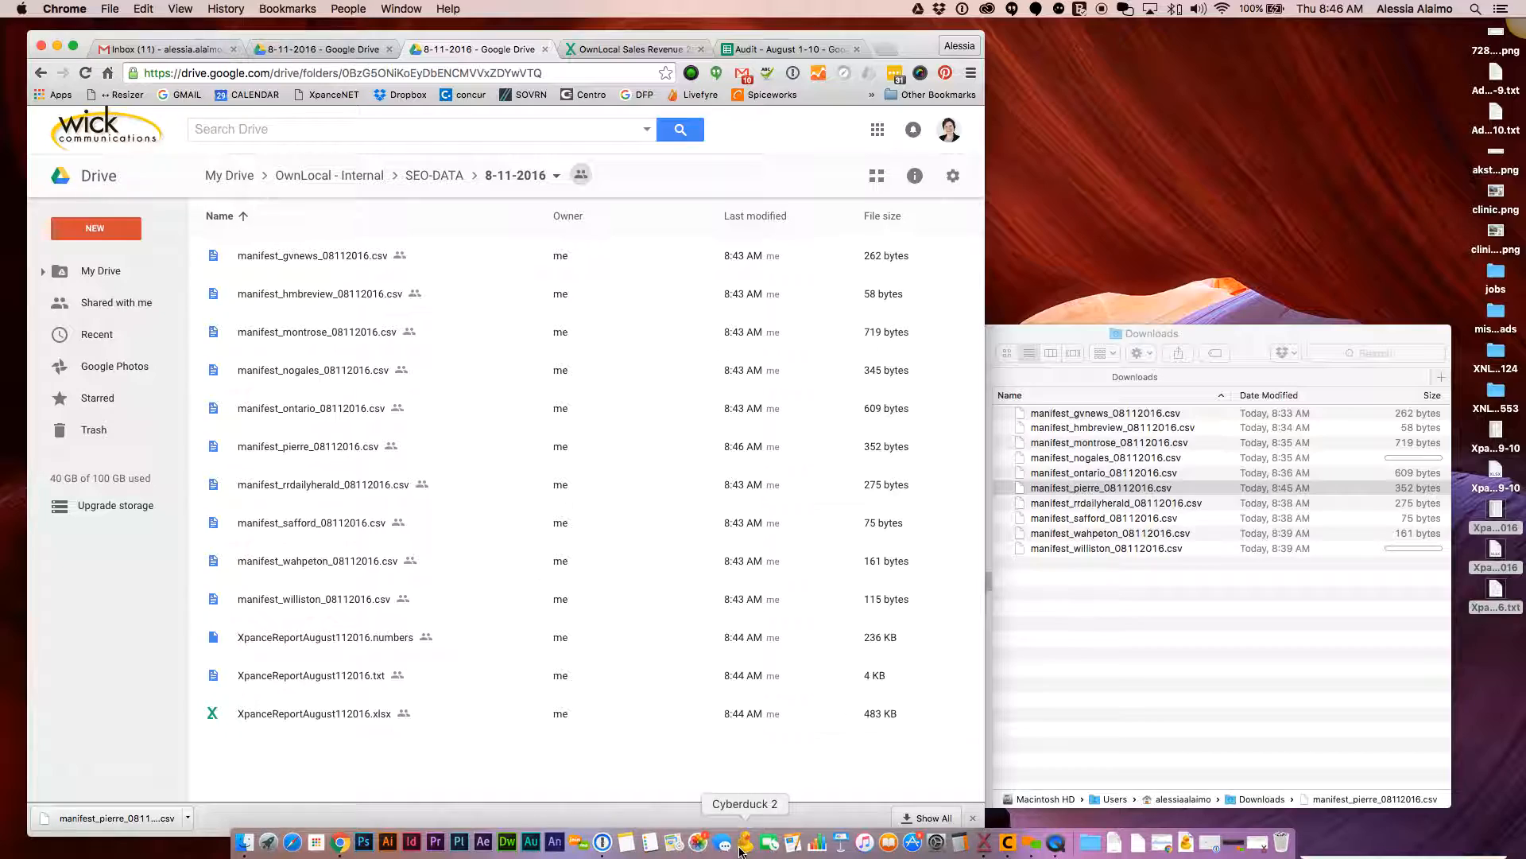
Connect to the RRdailyherald - OwnLocal bookmark, accept the unsecured FTP warning, and arrange it beside Downloads
left_click(746, 843)
left_click_drag(506, 43, 829, 51)
left_click(220, 235)
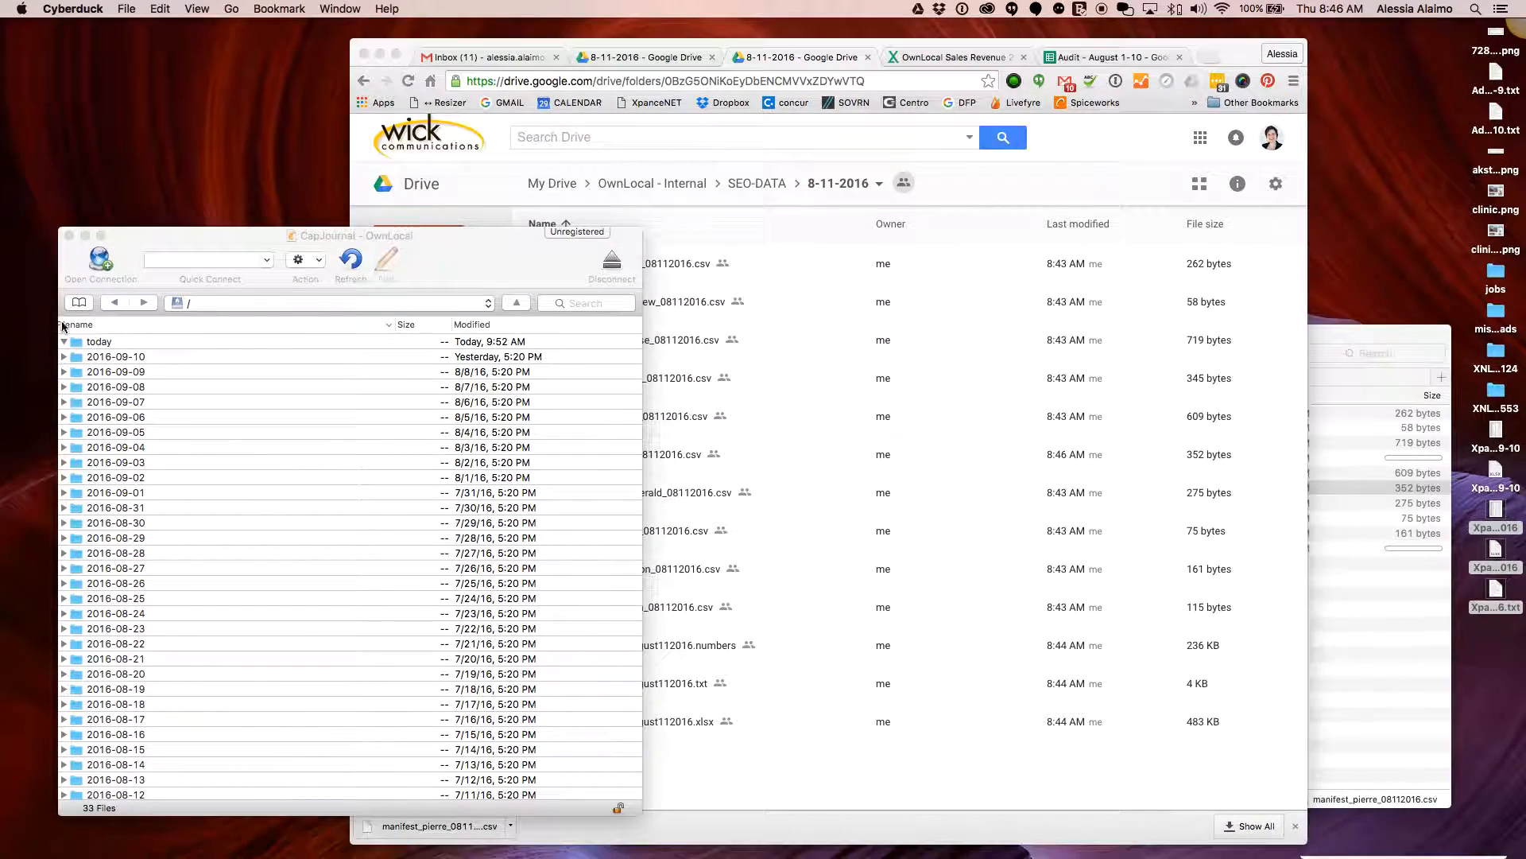
left_click(78, 304)
scroll(412, 460, "down", 15)
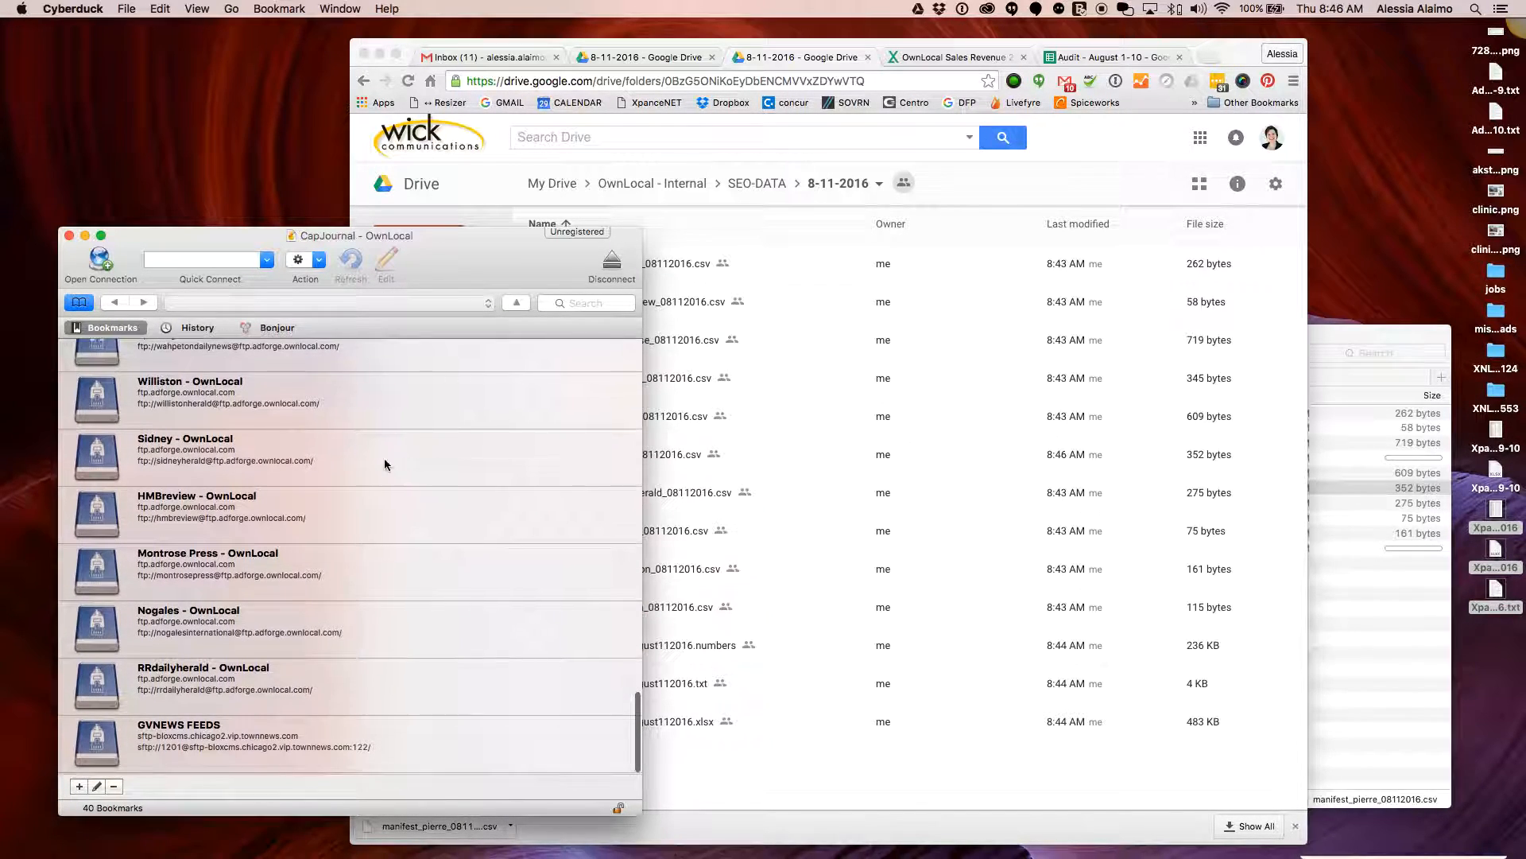
left_click(395, 688)
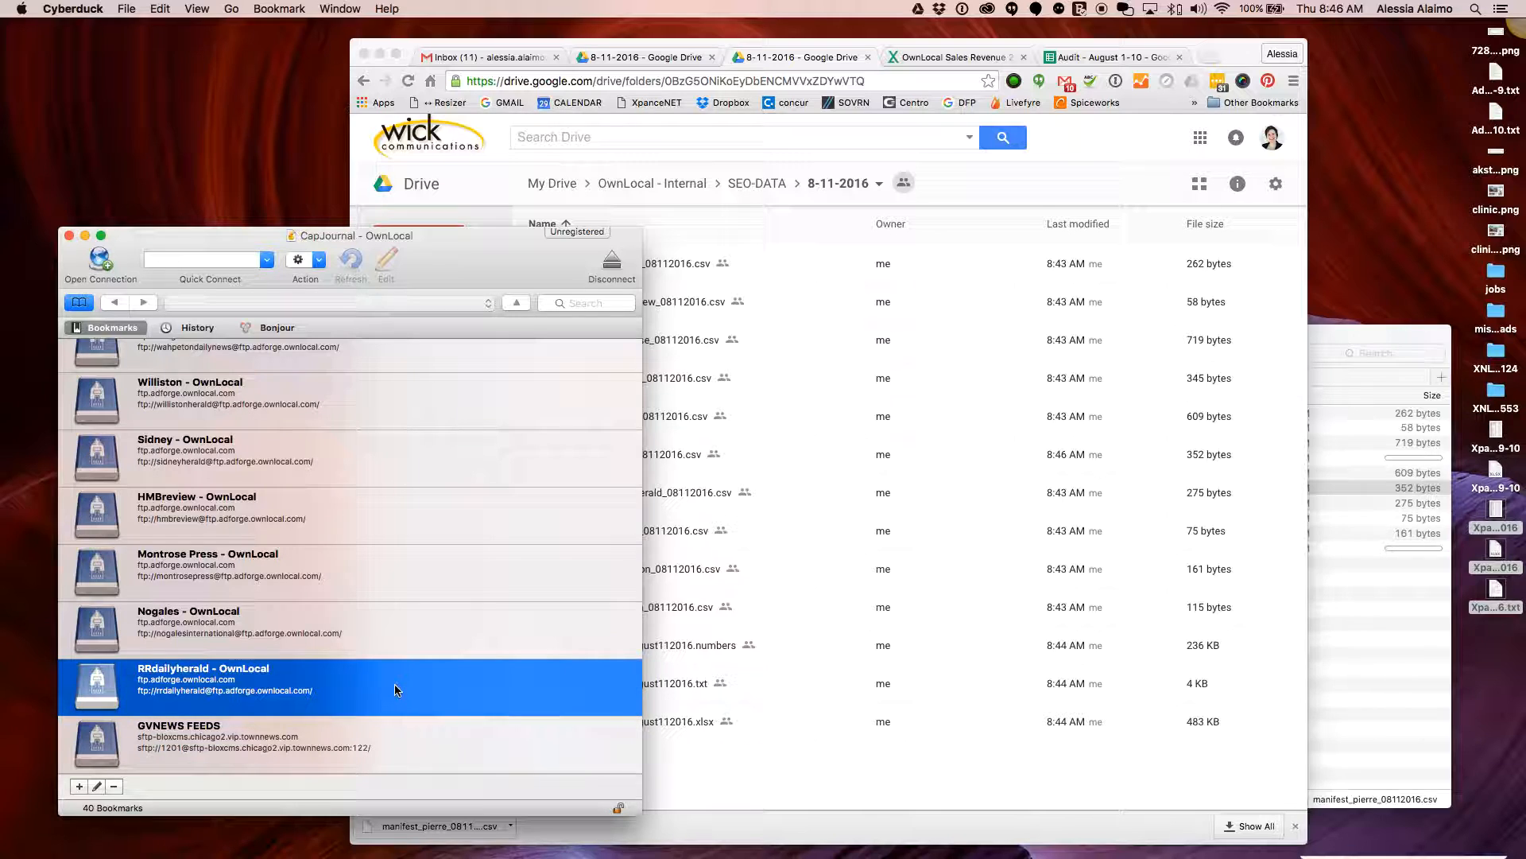
left_click_drag(420, 258, 394, 248)
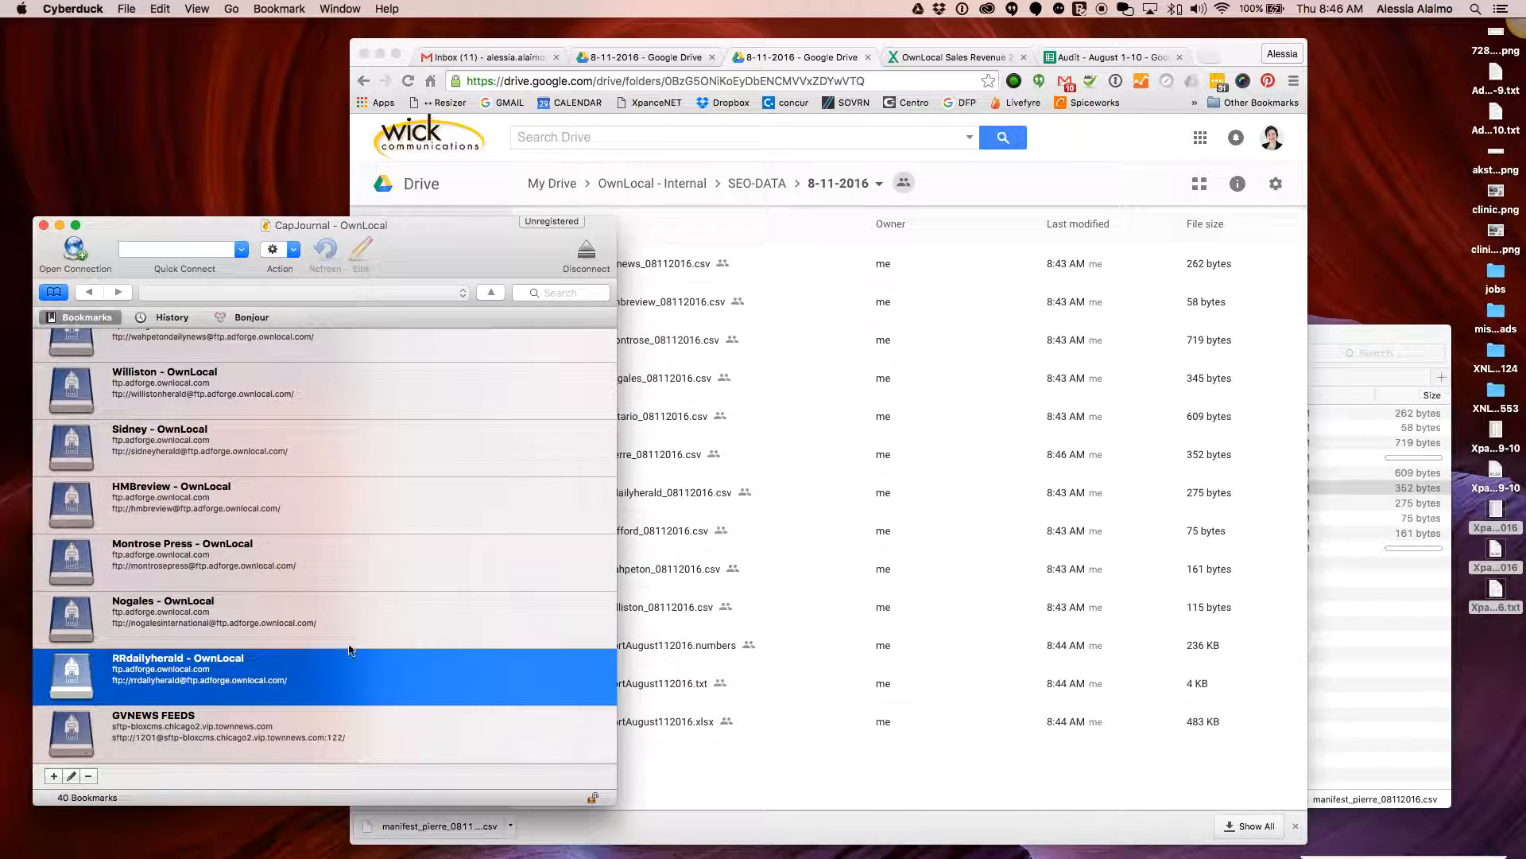
double_click(368, 668)
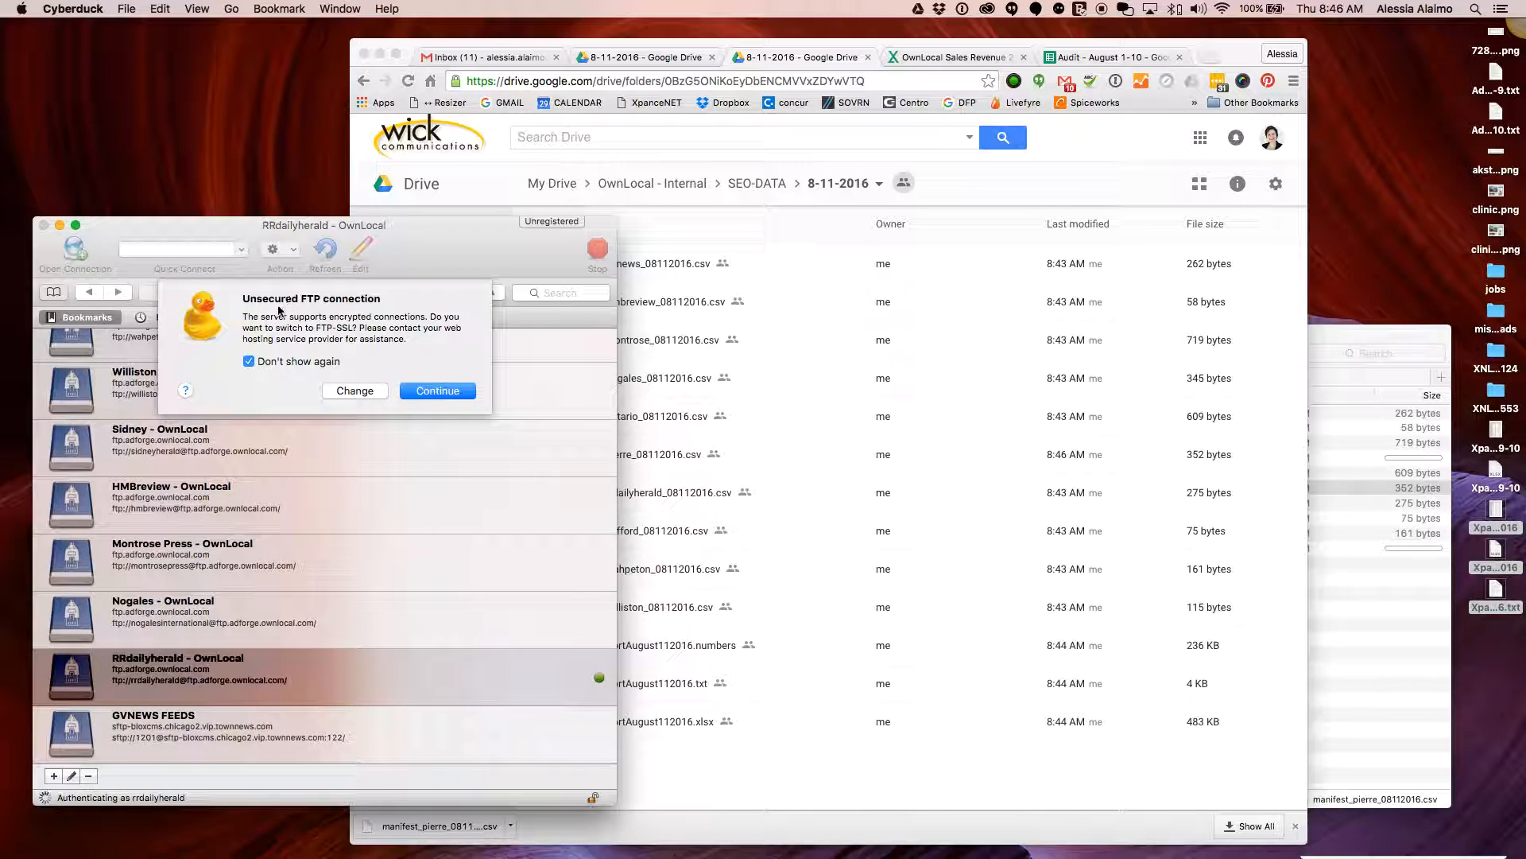
left_click(447, 390)
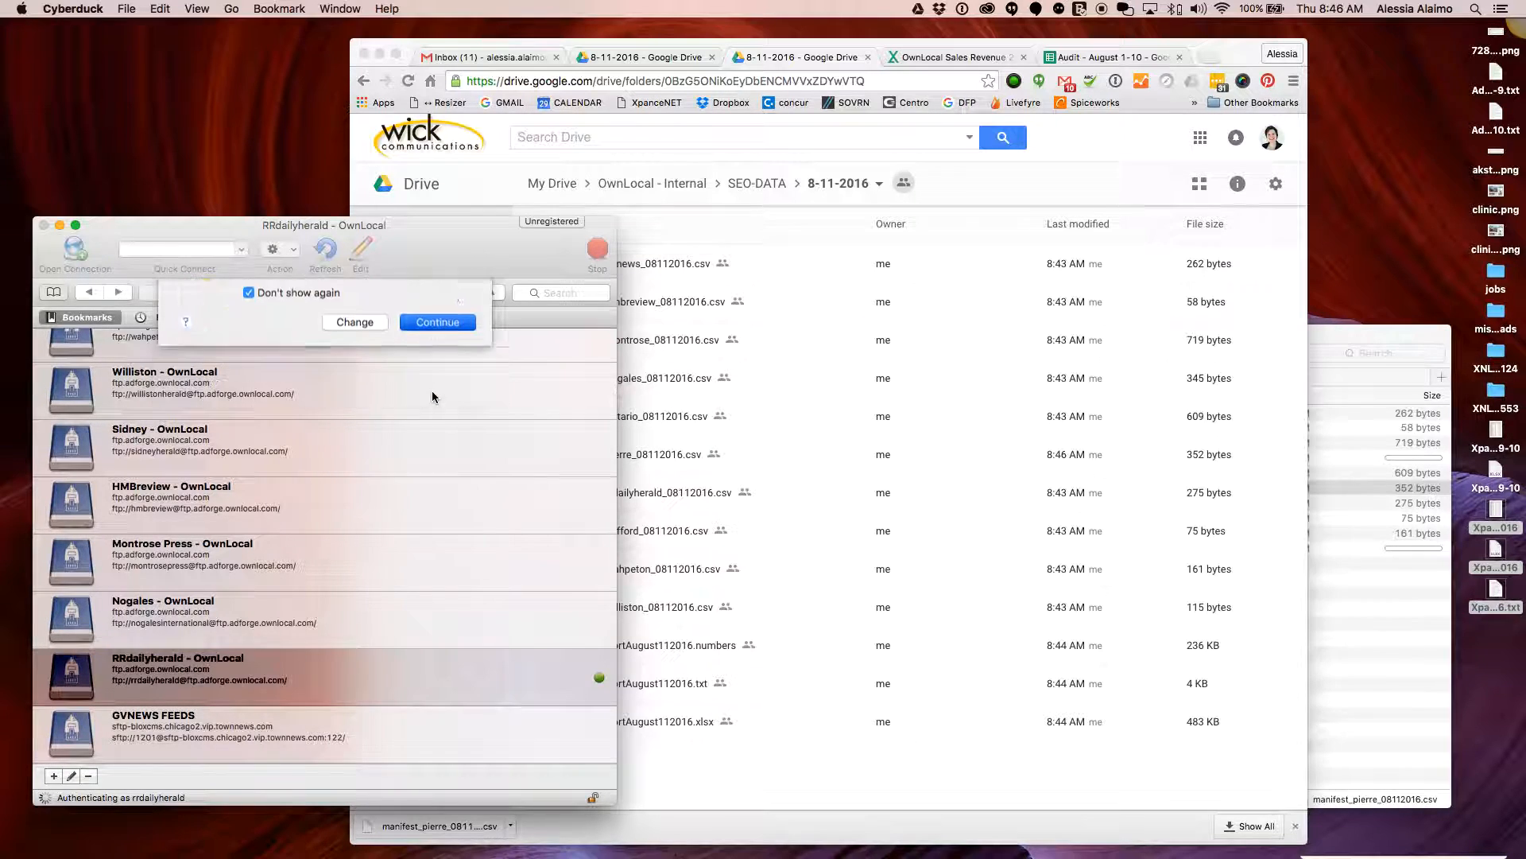
left_click(1360, 612)
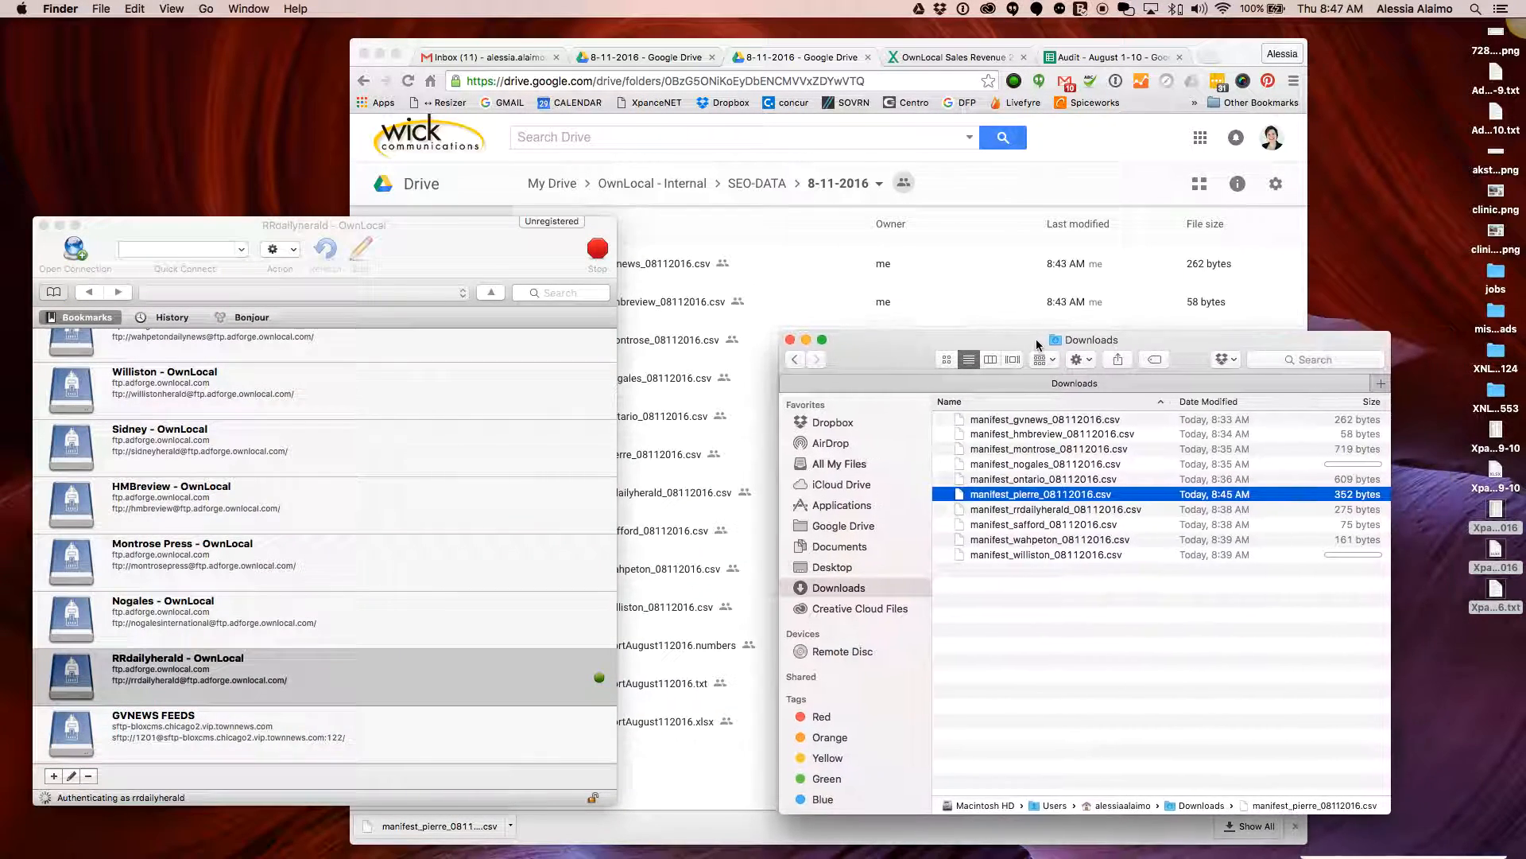
left_click_drag(1117, 344, 1047, 358)
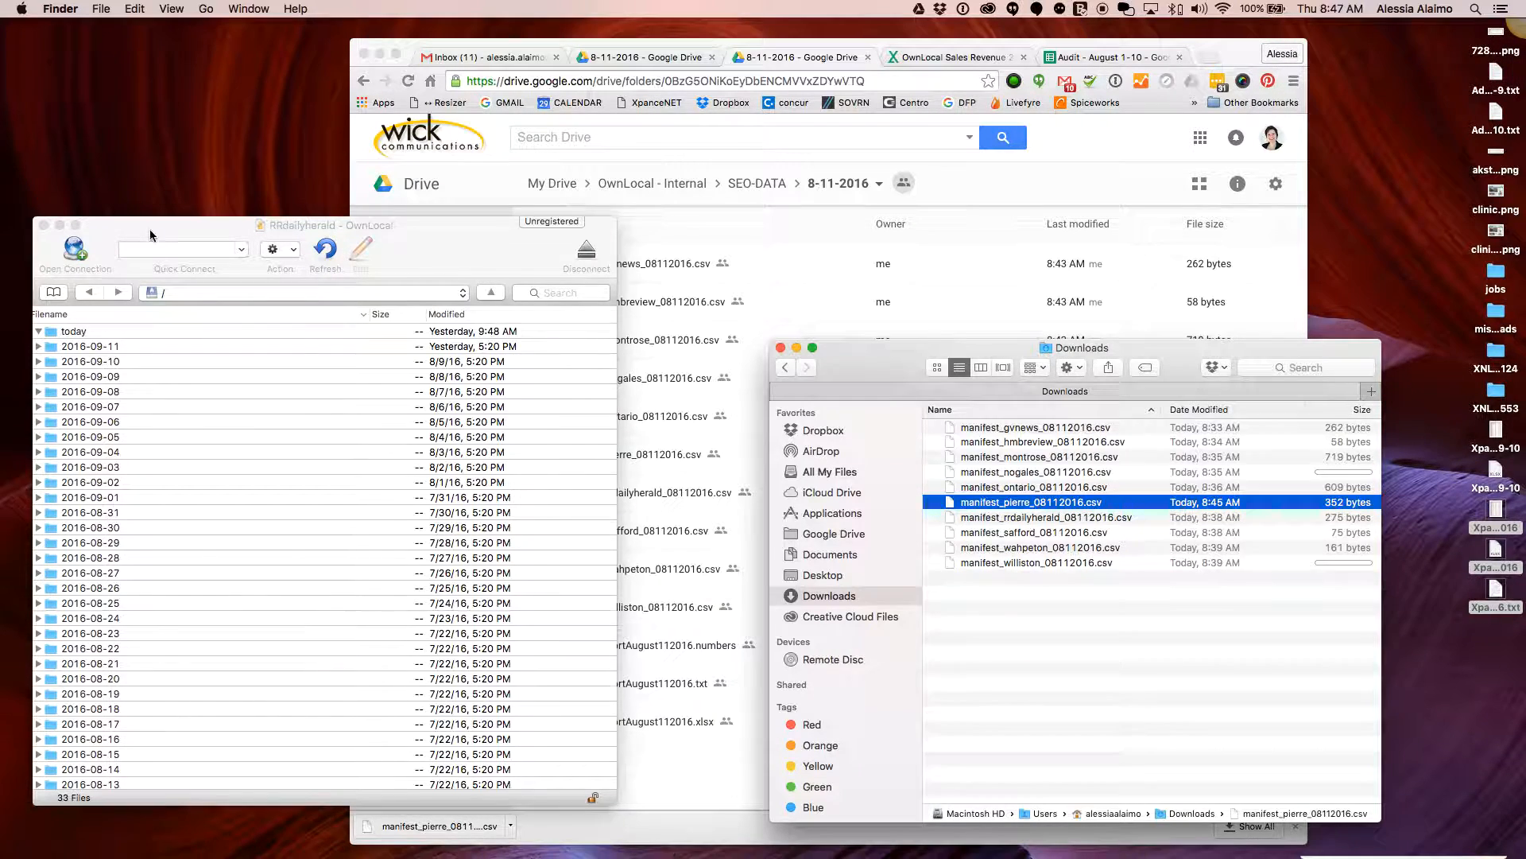
left_click_drag(150, 233, 168, 246)
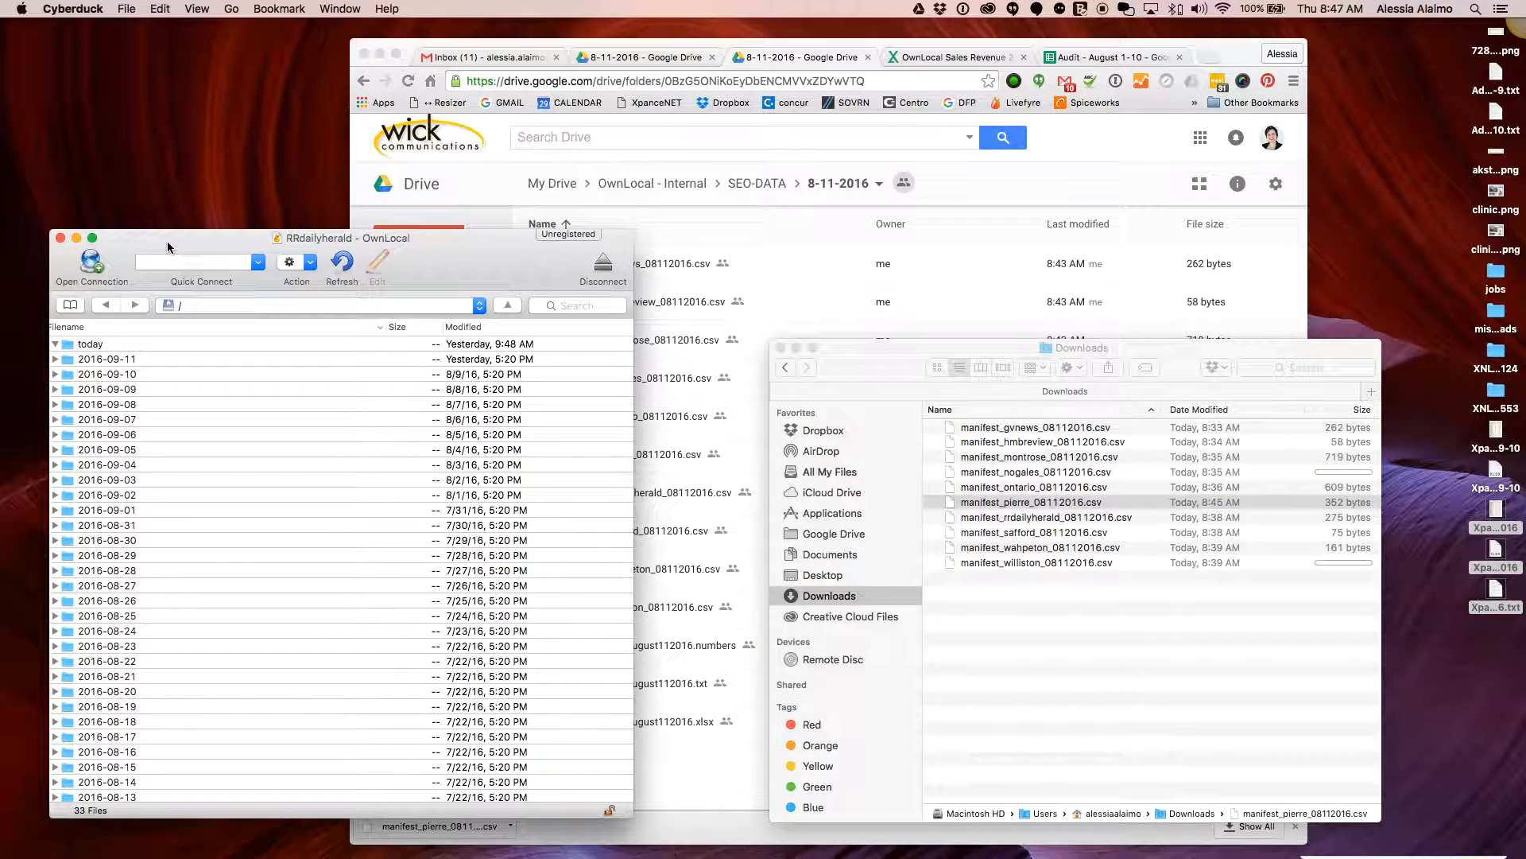
Upload manifest_rrdailyherald_08112016.csv into the RRdailyherald today folder and confirm it arrived
left_click(102, 343)
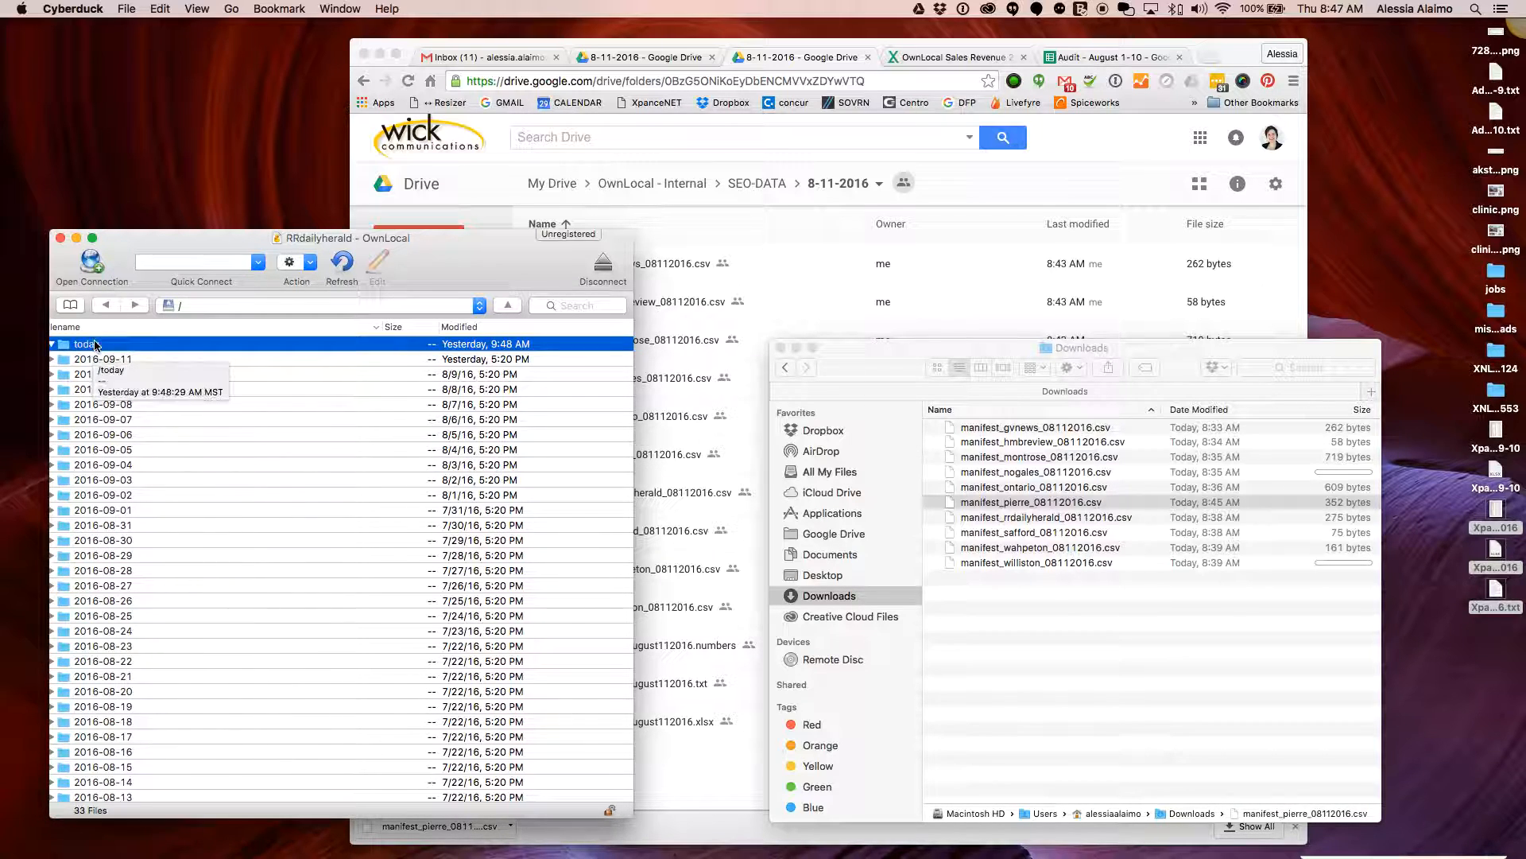
scroll(179, 432, "right", 2)
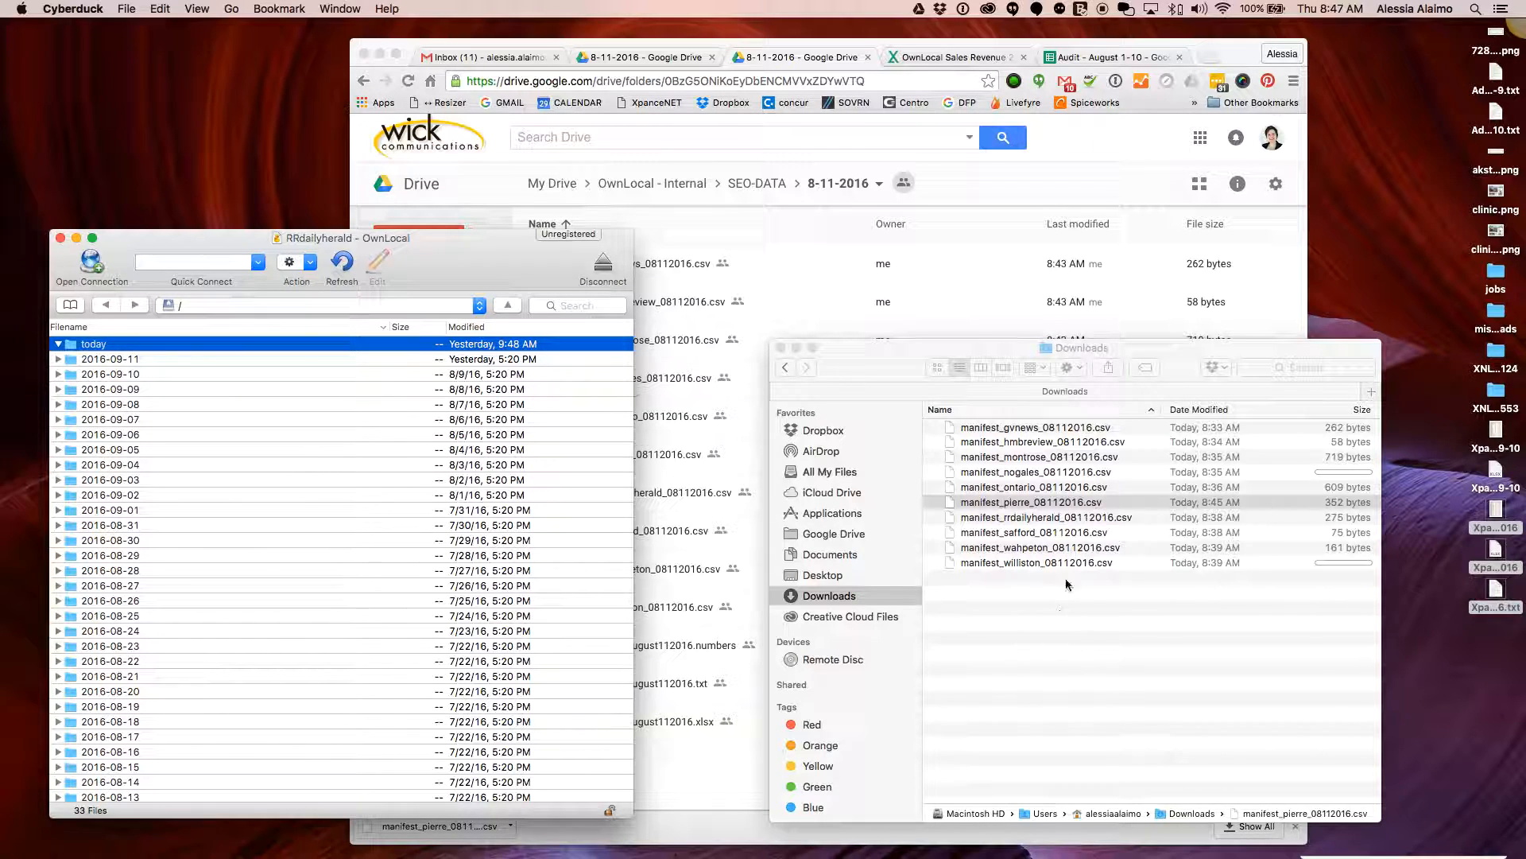
left_click(1032, 518)
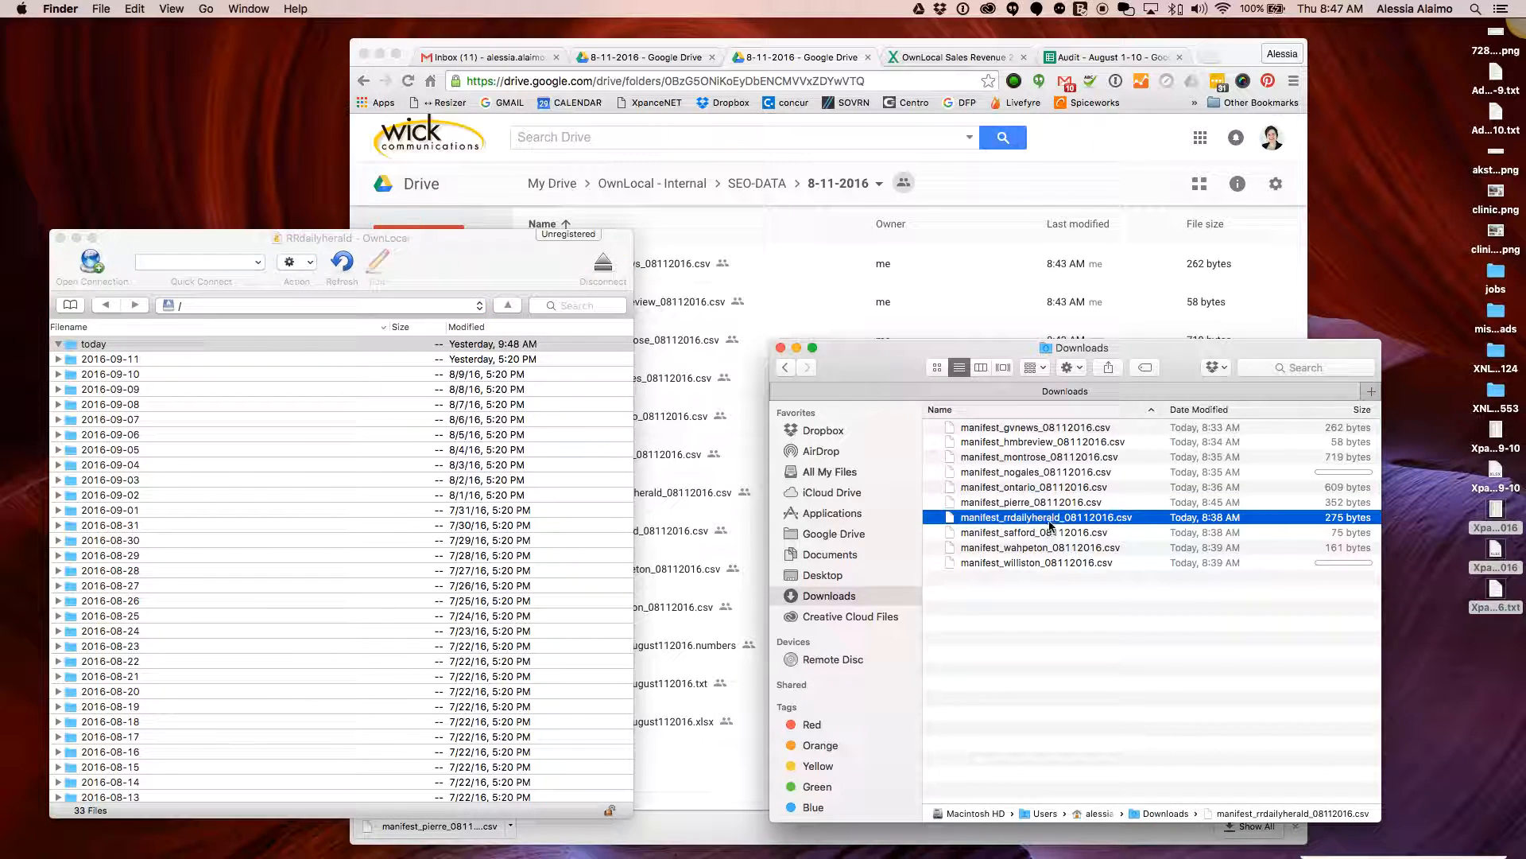
key("space")
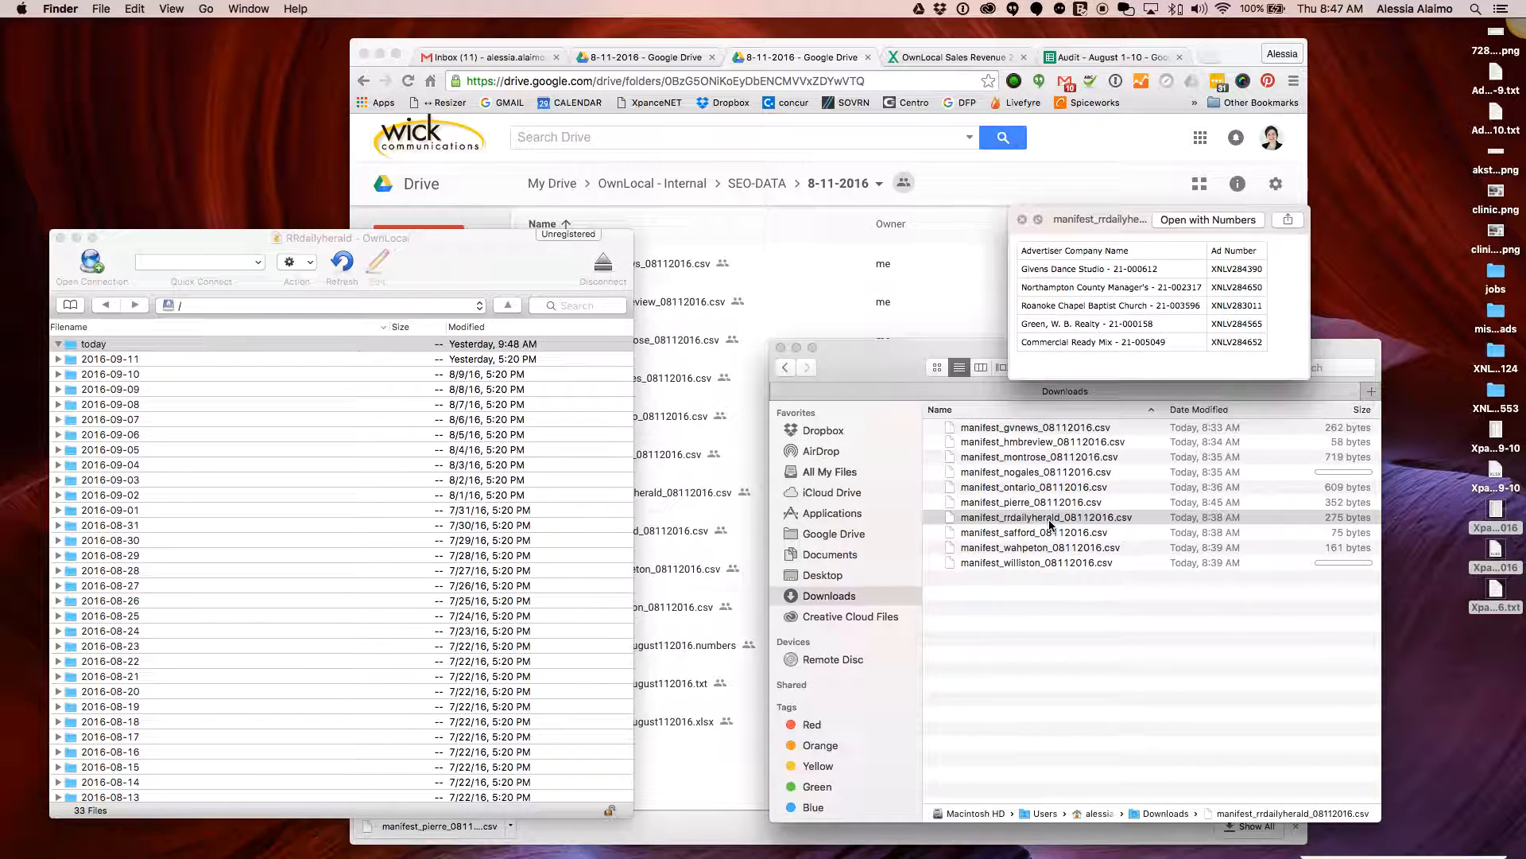
key("space")
left_click_drag(1050, 525, 91, 348)
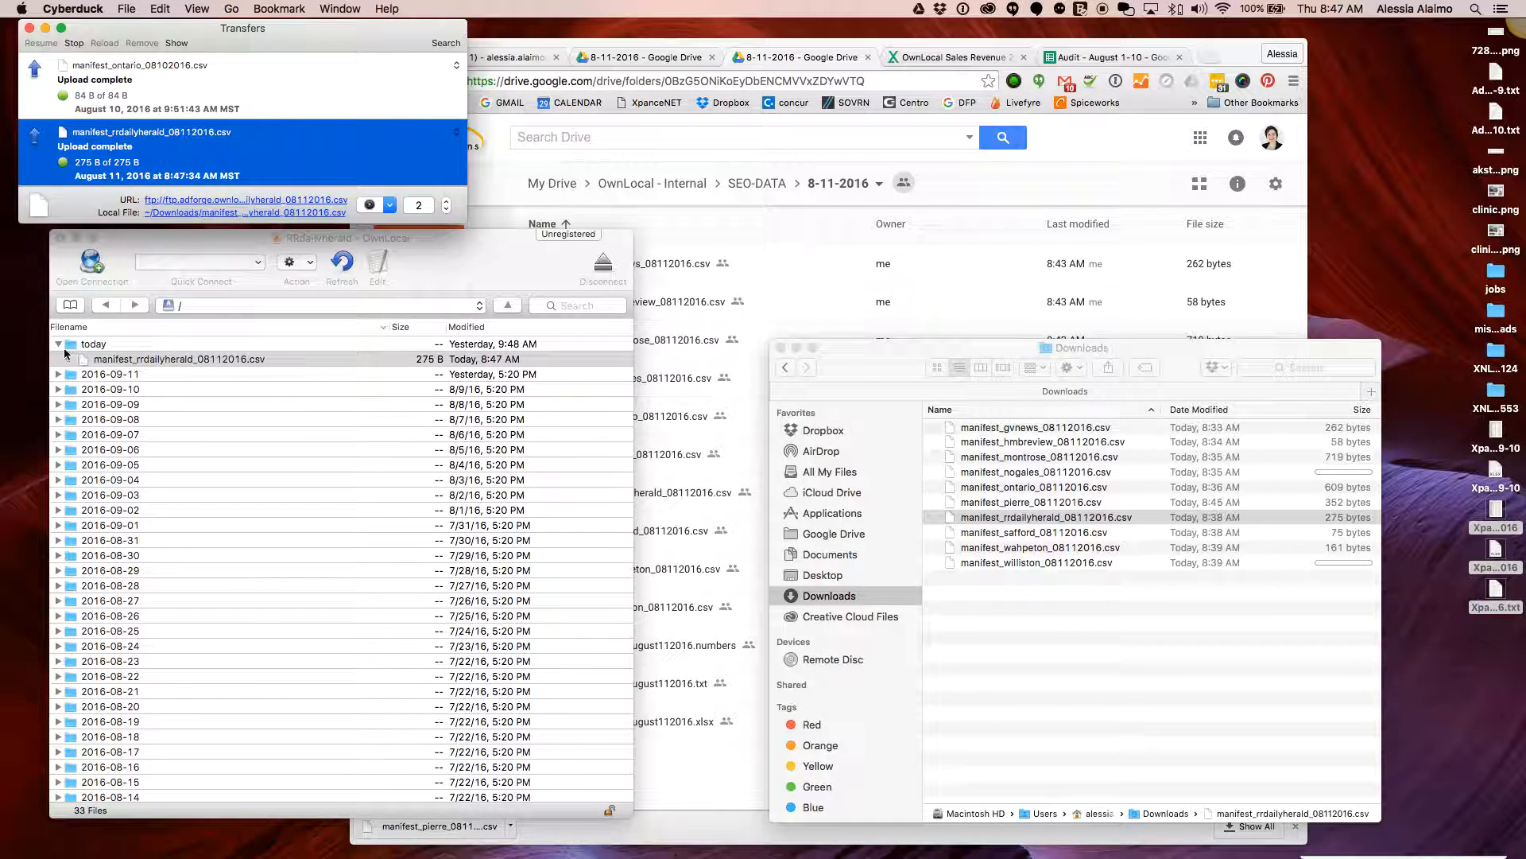
left_click(58, 345)
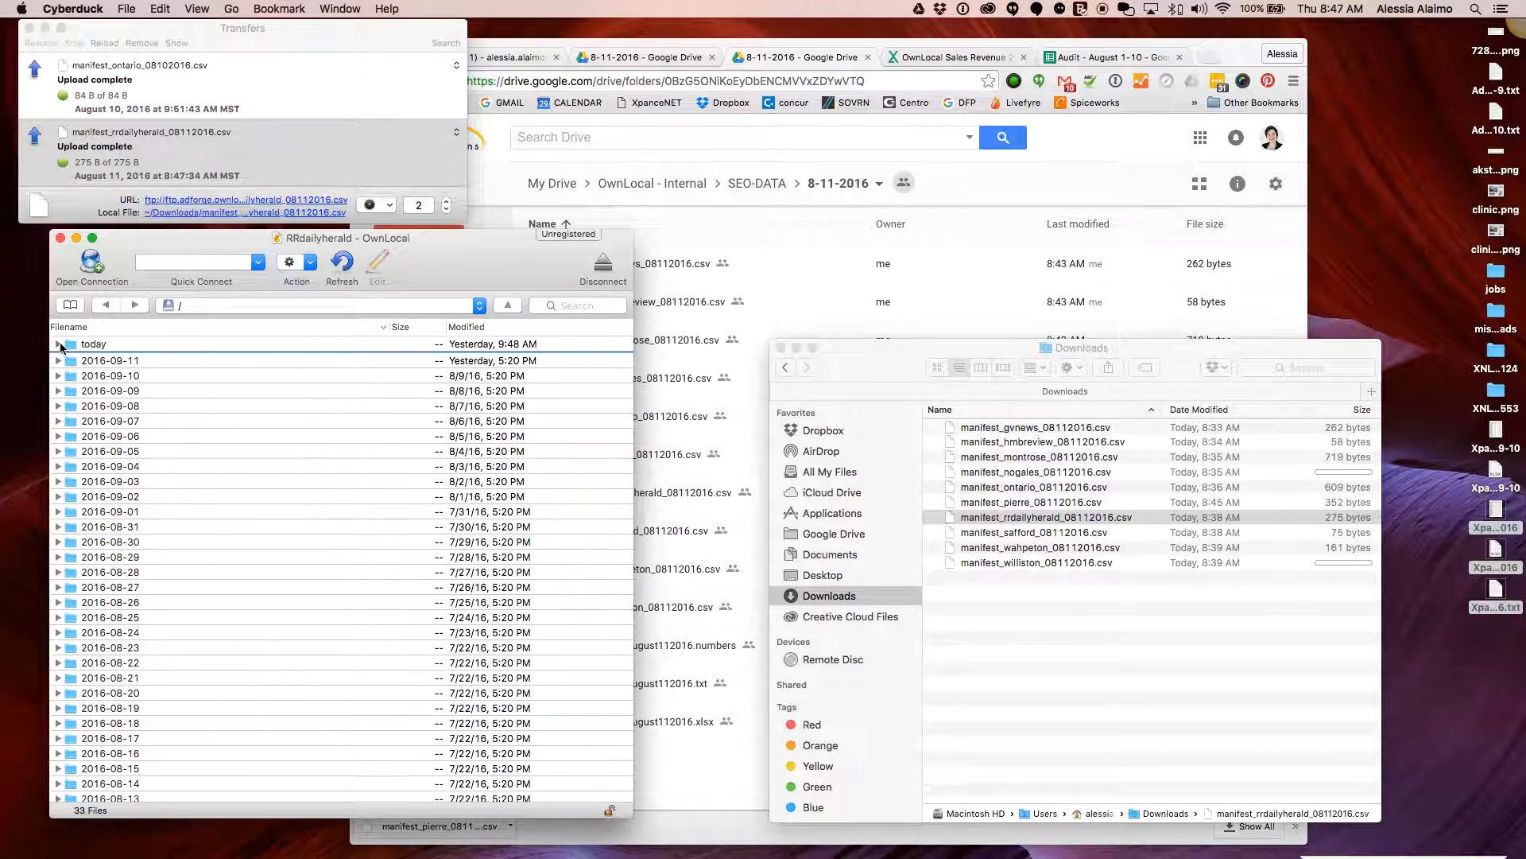
left_click(57, 345)
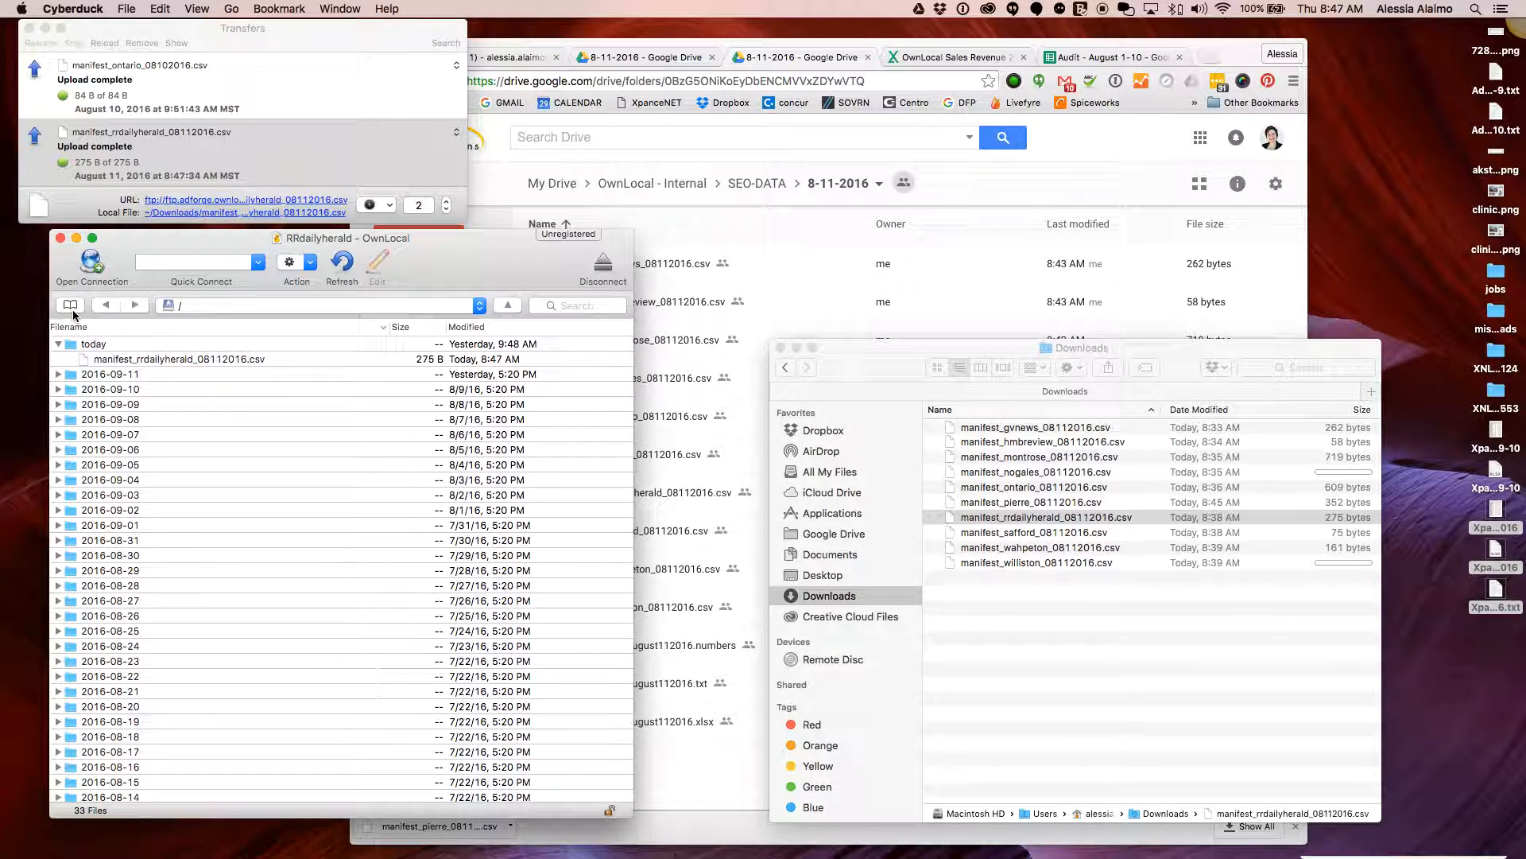
Connect to Nogales - OwnLocal and upload manifest_nogales_08112016.csv into its today folder
left_click(70, 305)
double_click(286, 646)
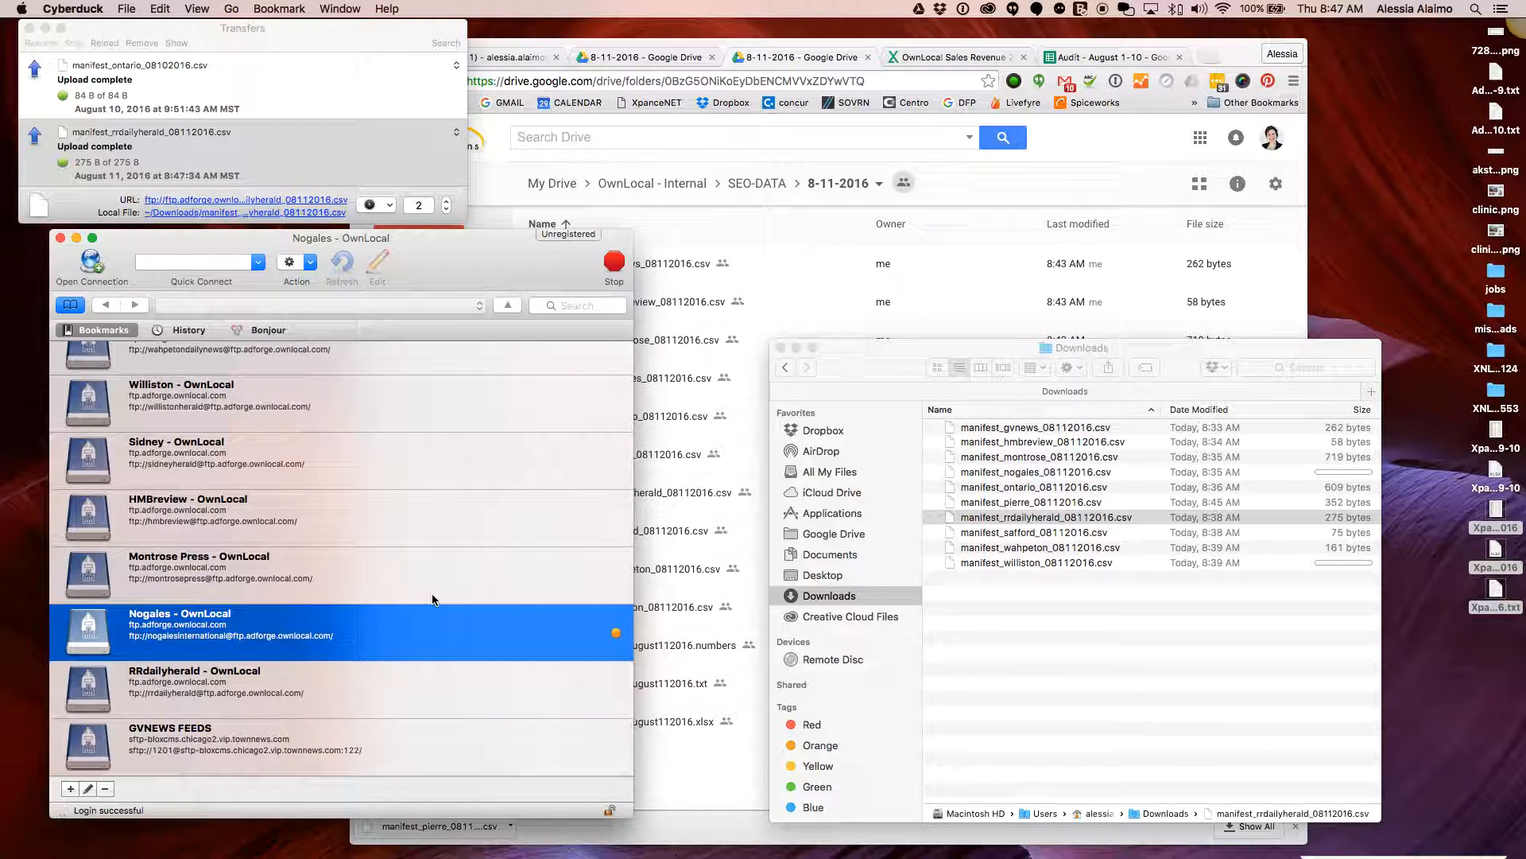
double_click(88, 346)
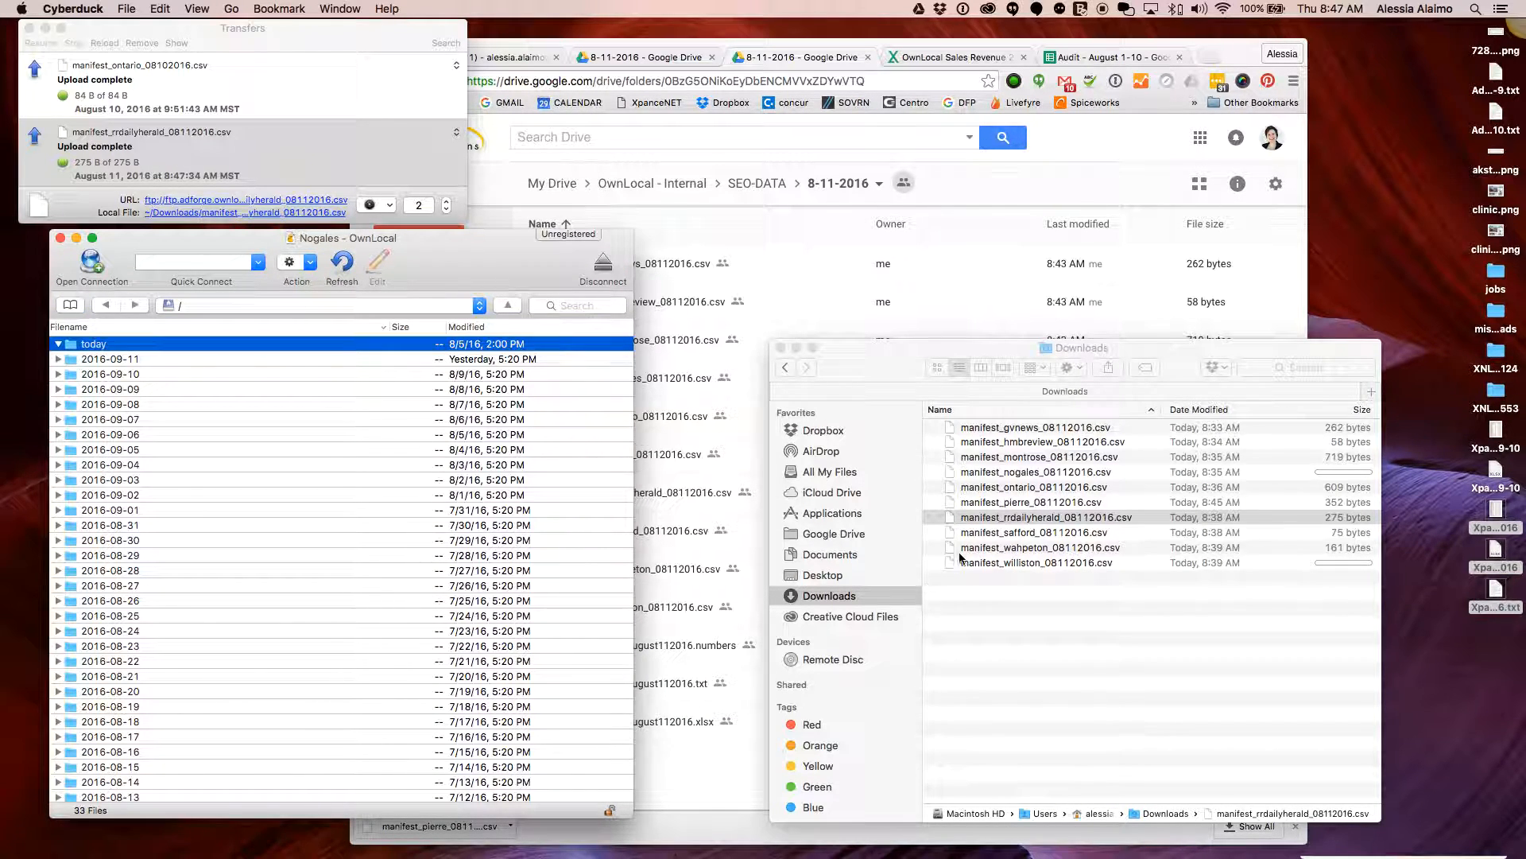
left_click_drag(1033, 471, 90, 346)
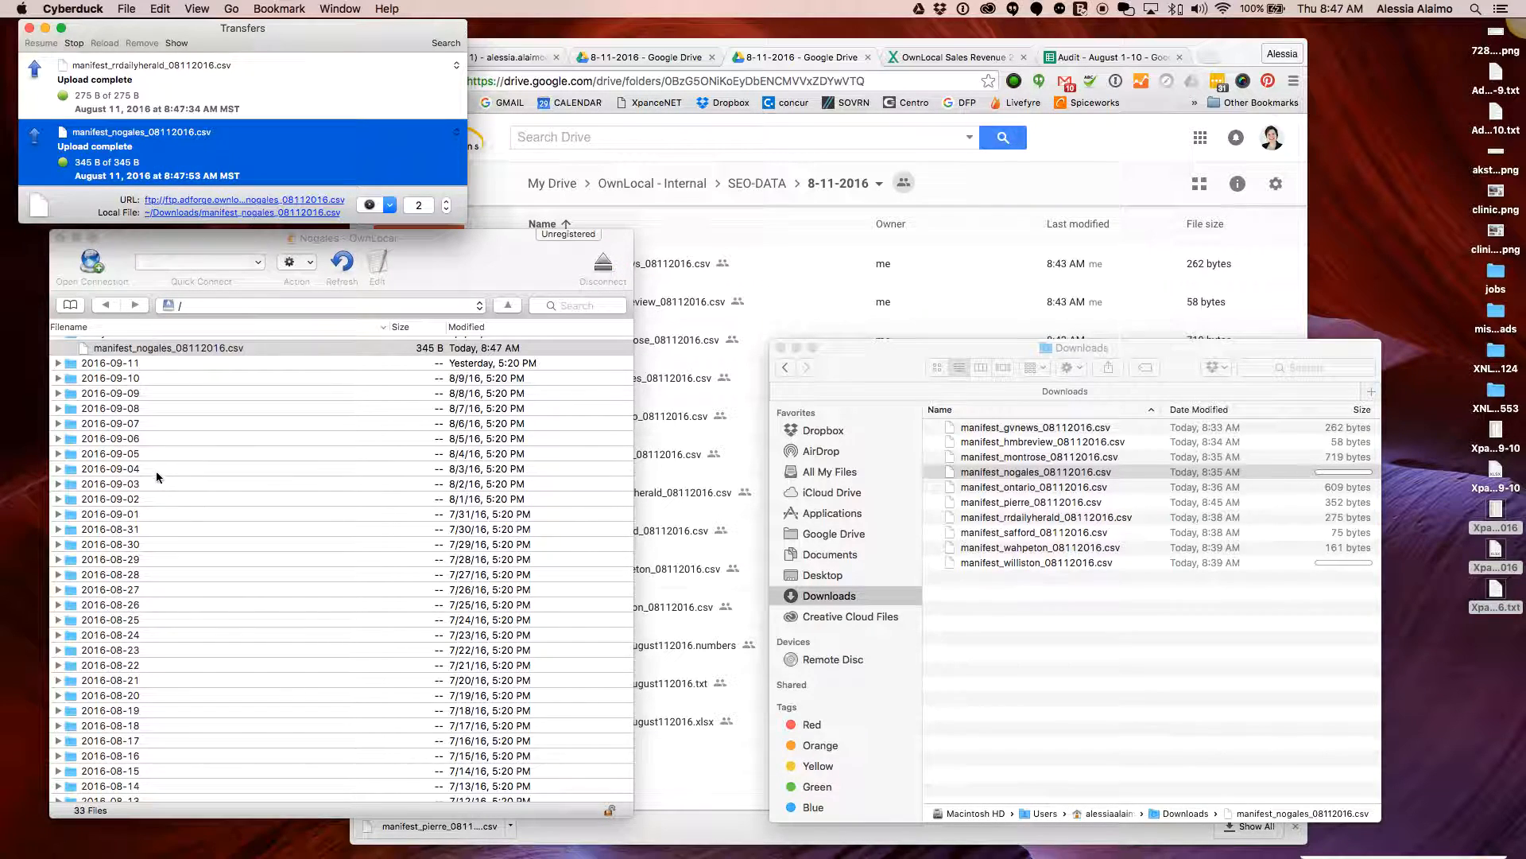
Connect to the Montrose Press - OwnLocal FTP site
left_click(70, 306)
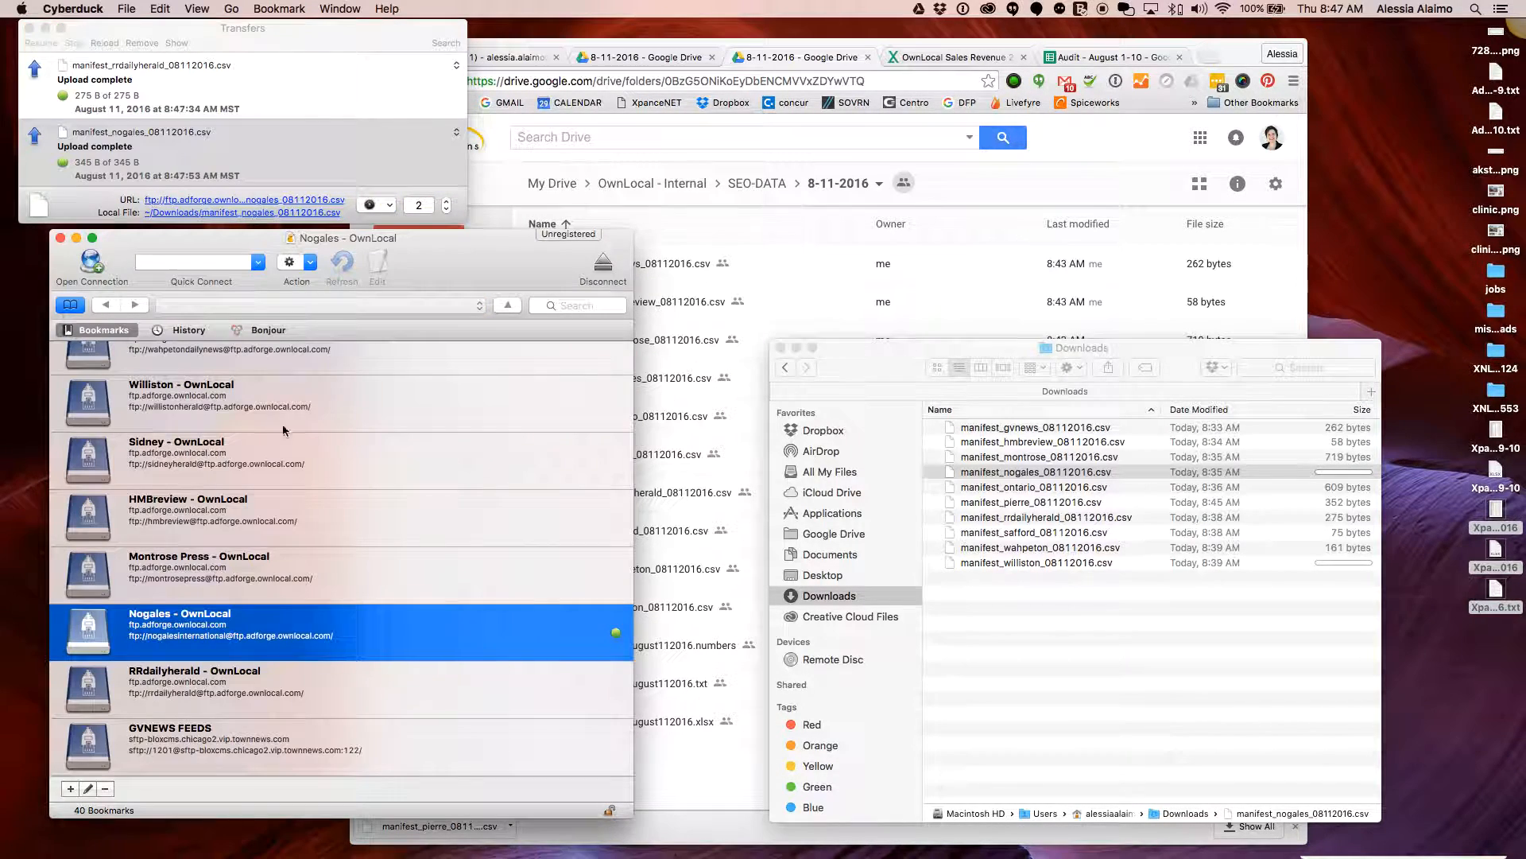
left_click(310, 577)
double_click(348, 571)
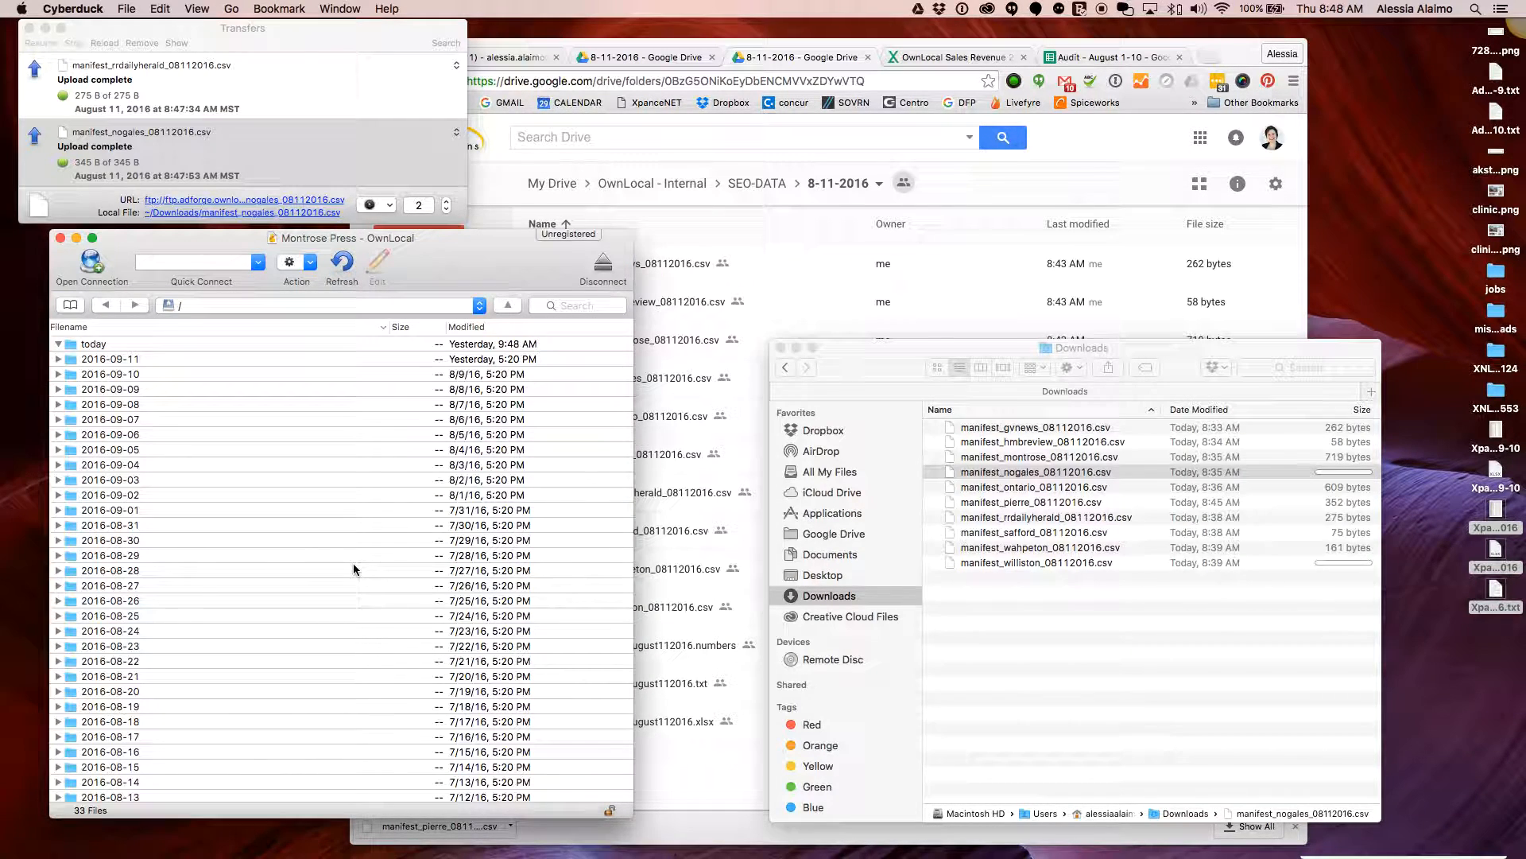
Upload the montrose manifest, then connect to HMBreview - OwnLocal and upload manifest_hmbreview_08112016.csv
left_click(1048, 460)
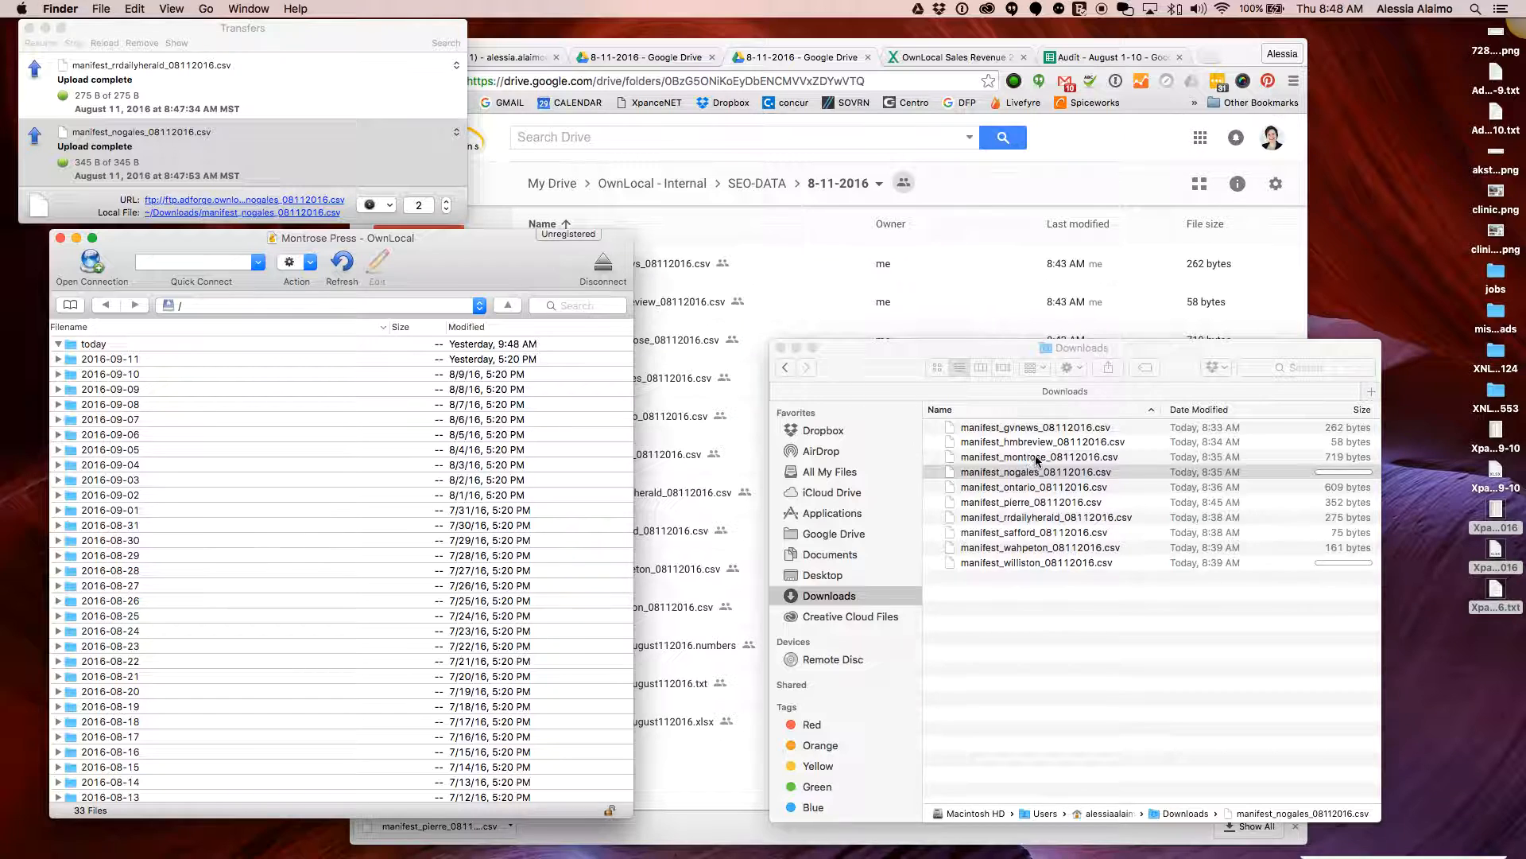
left_click_drag(990, 462, 89, 354)
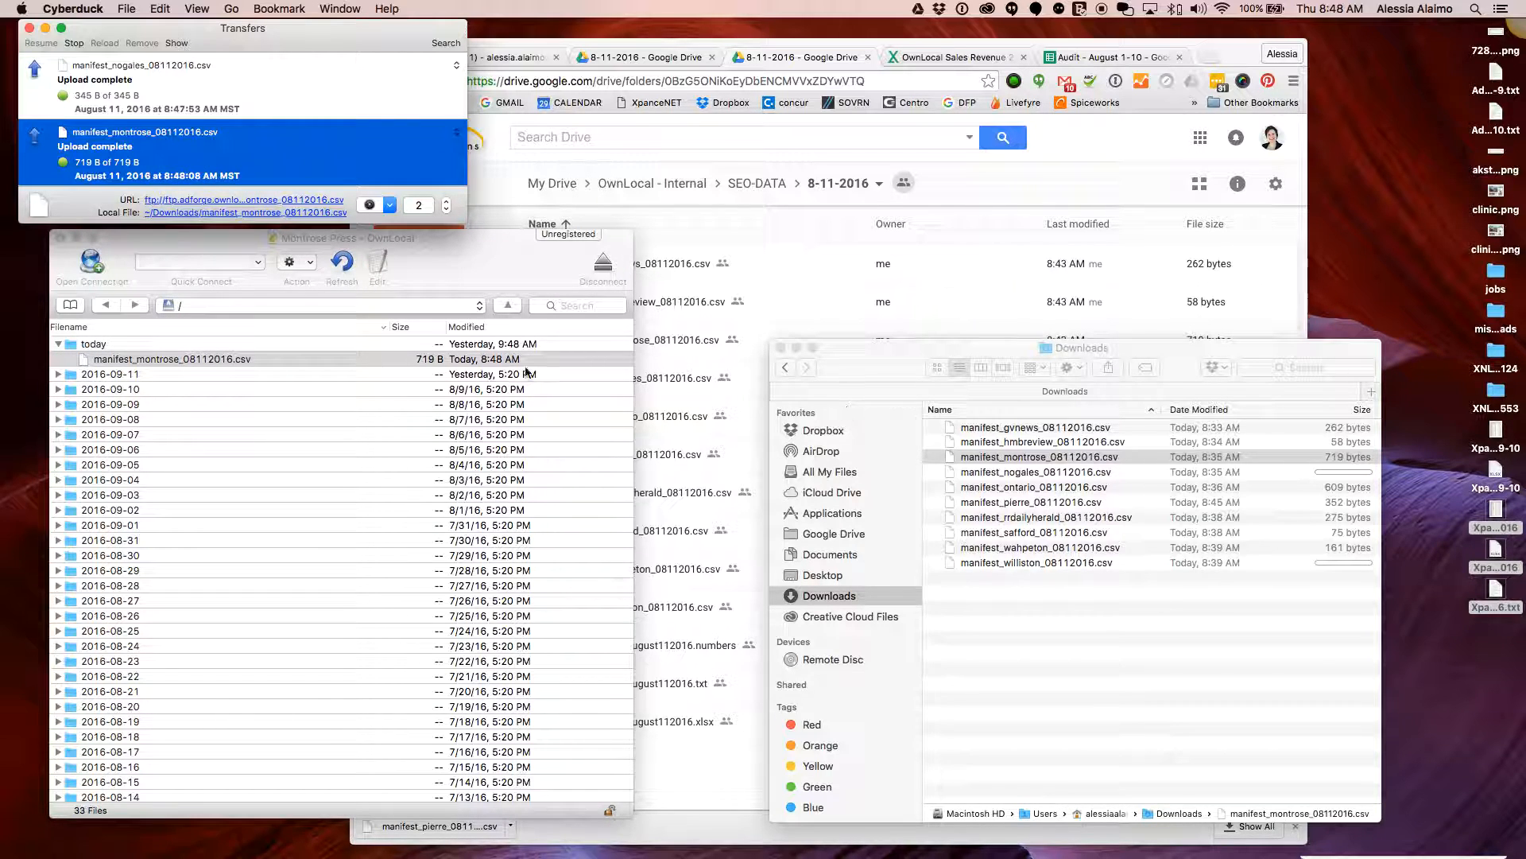
left_click(70, 305)
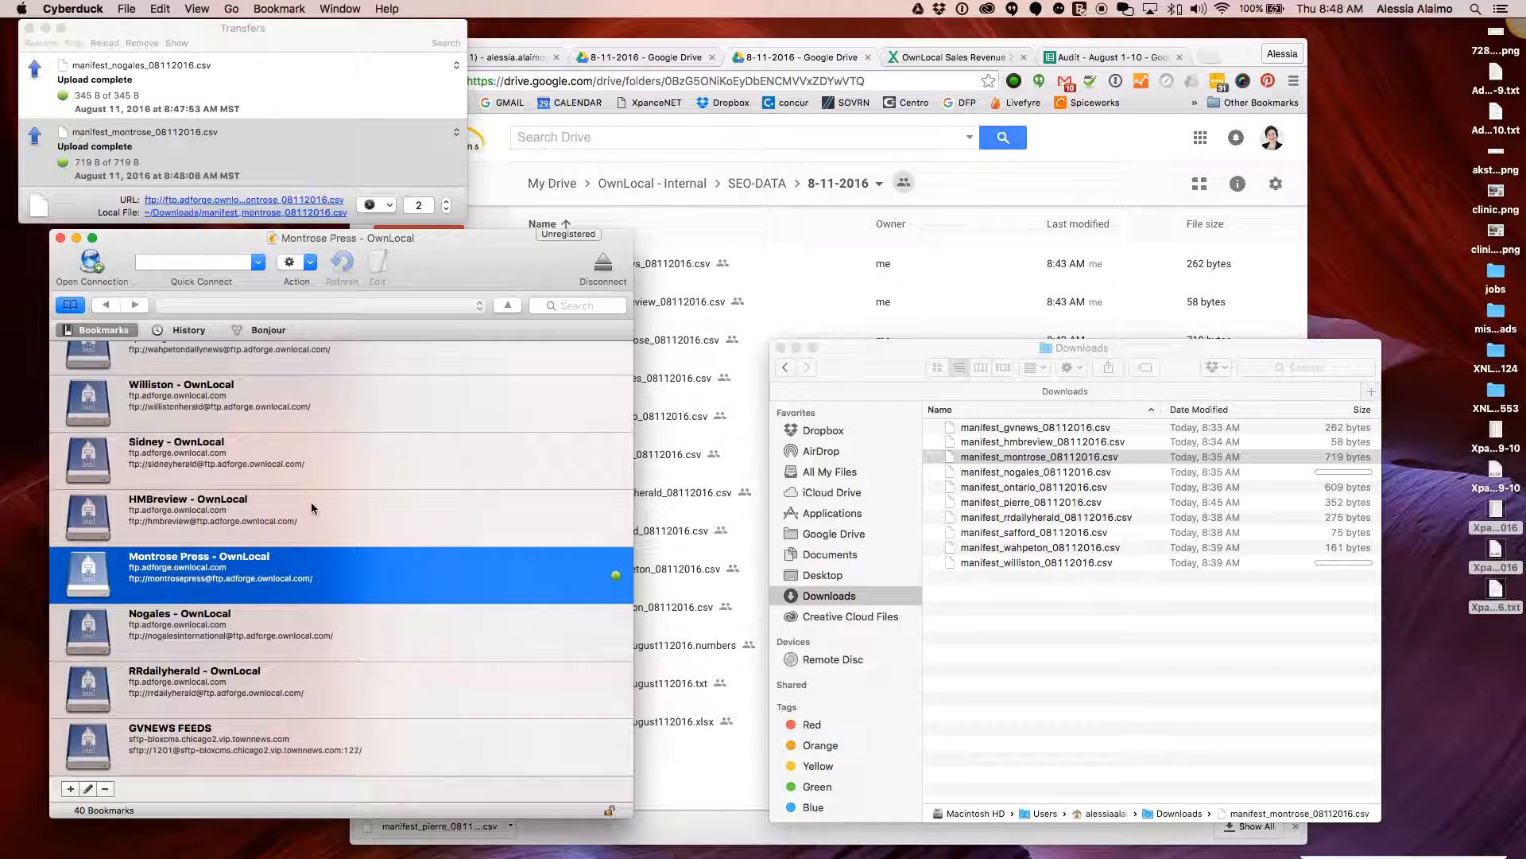
left_click(397, 510)
double_click(398, 511)
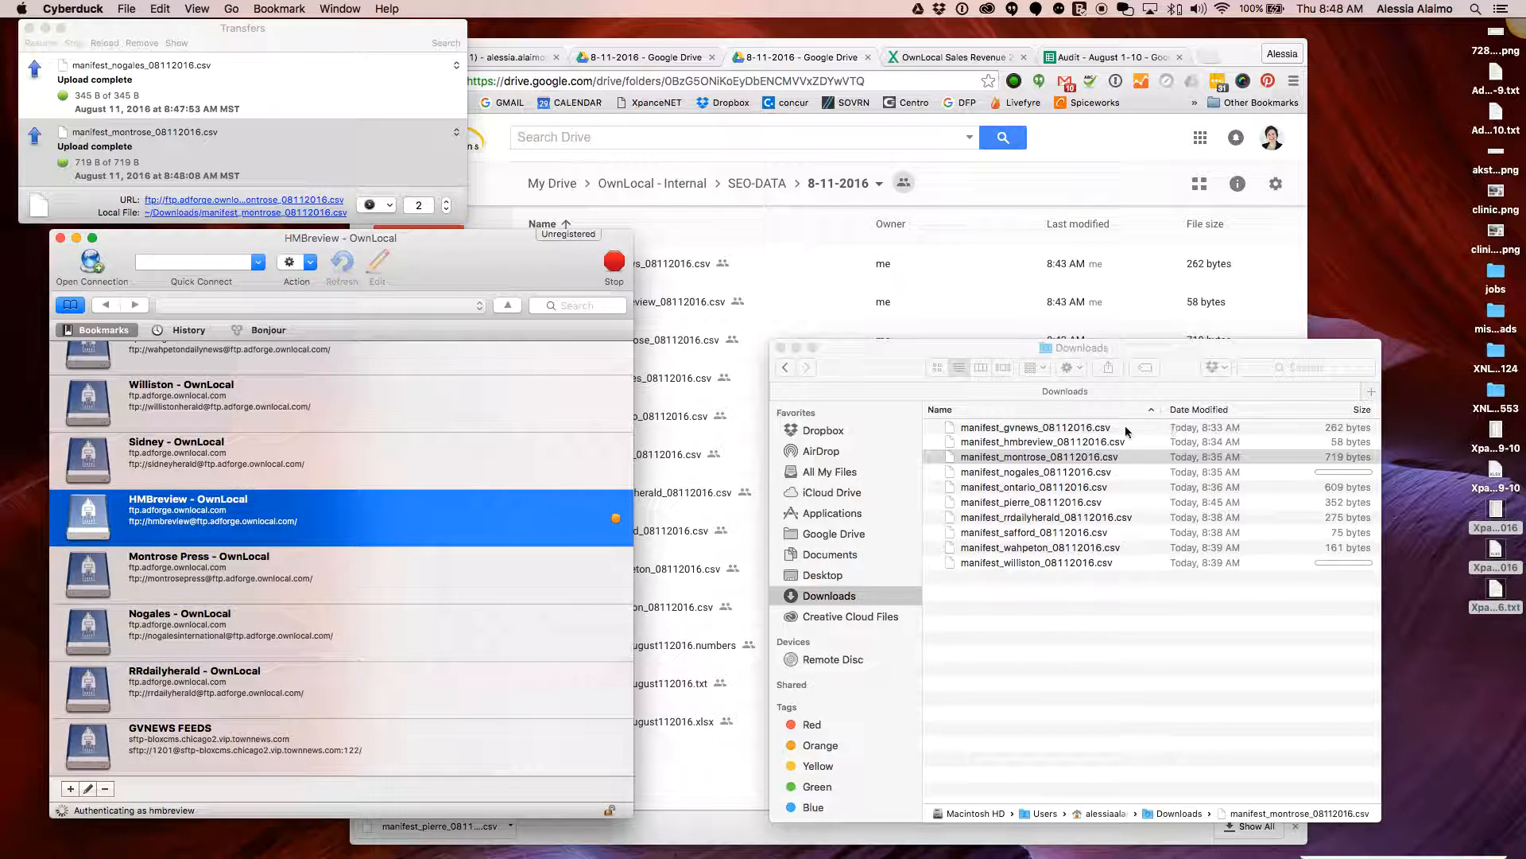
left_click(1081, 444)
left_click(1057, 444)
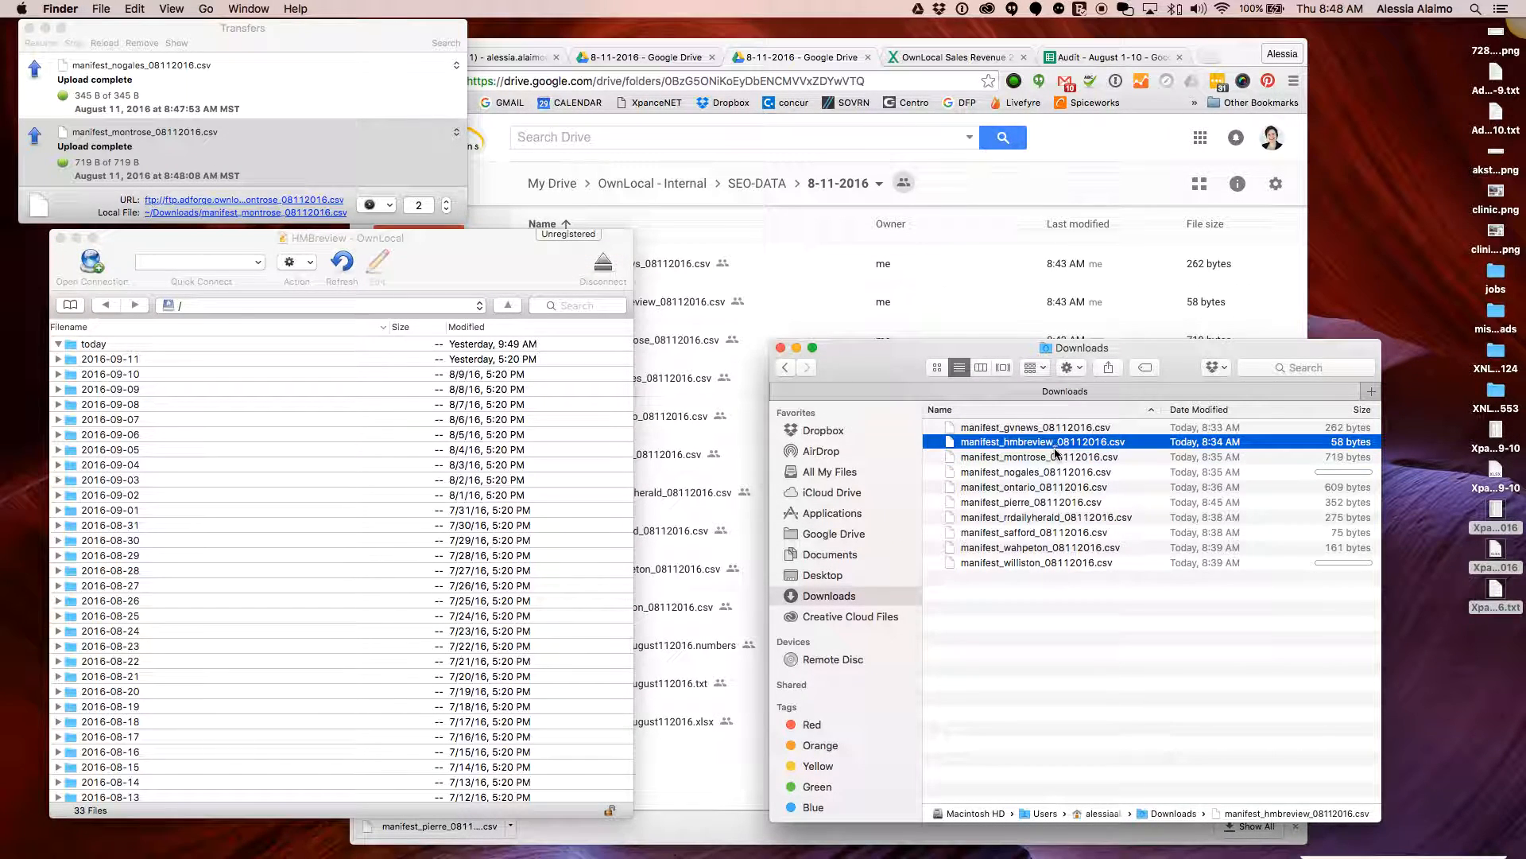
left_click_drag(950, 447, 90, 348)
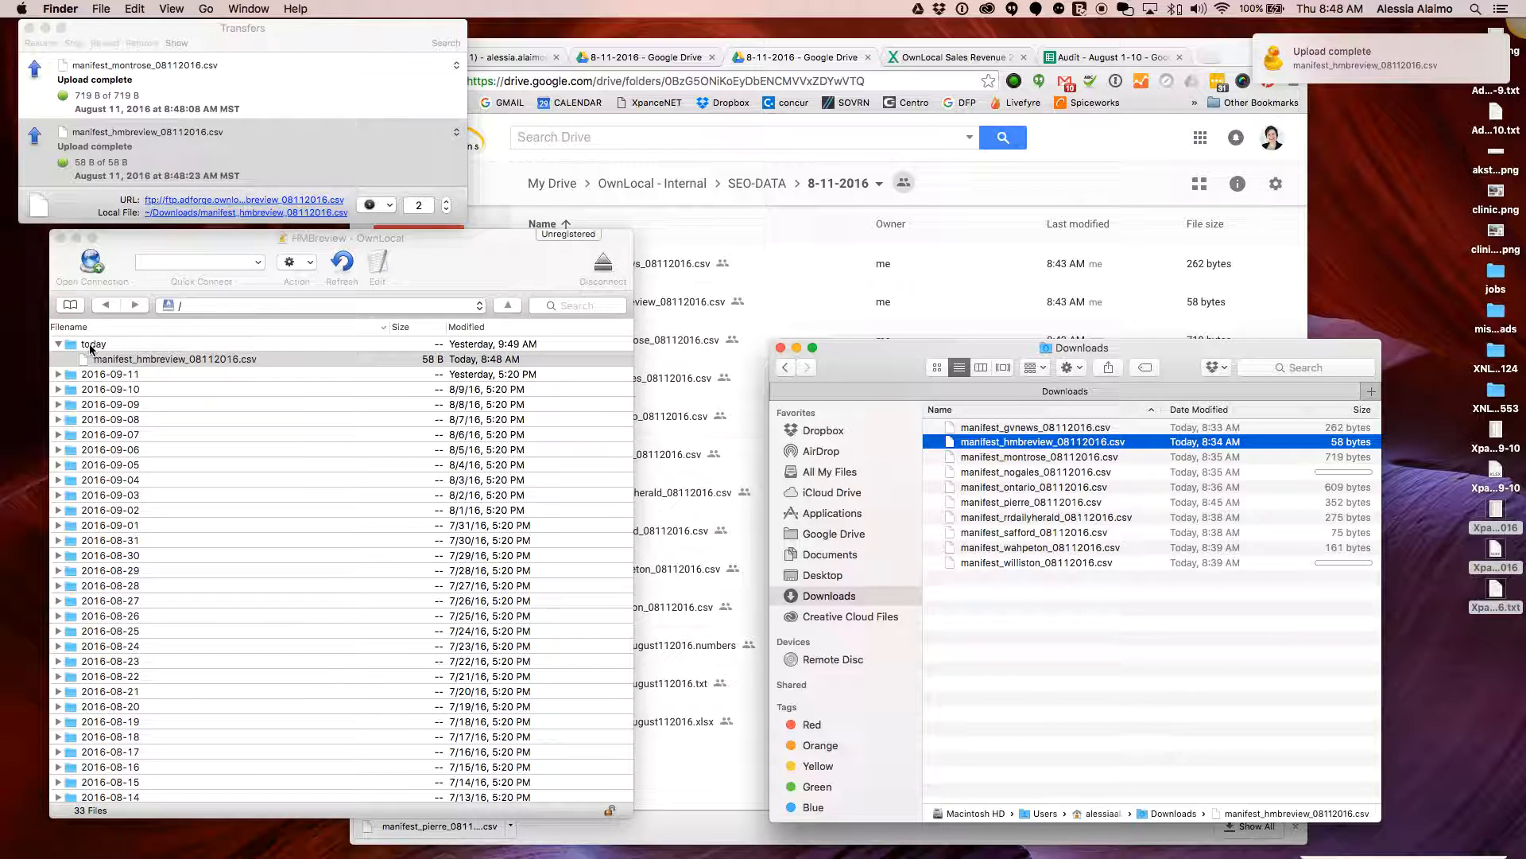
Connect to the Williston site and upload manifest_williston_08112016.csv into its today folder
left_click(70, 305)
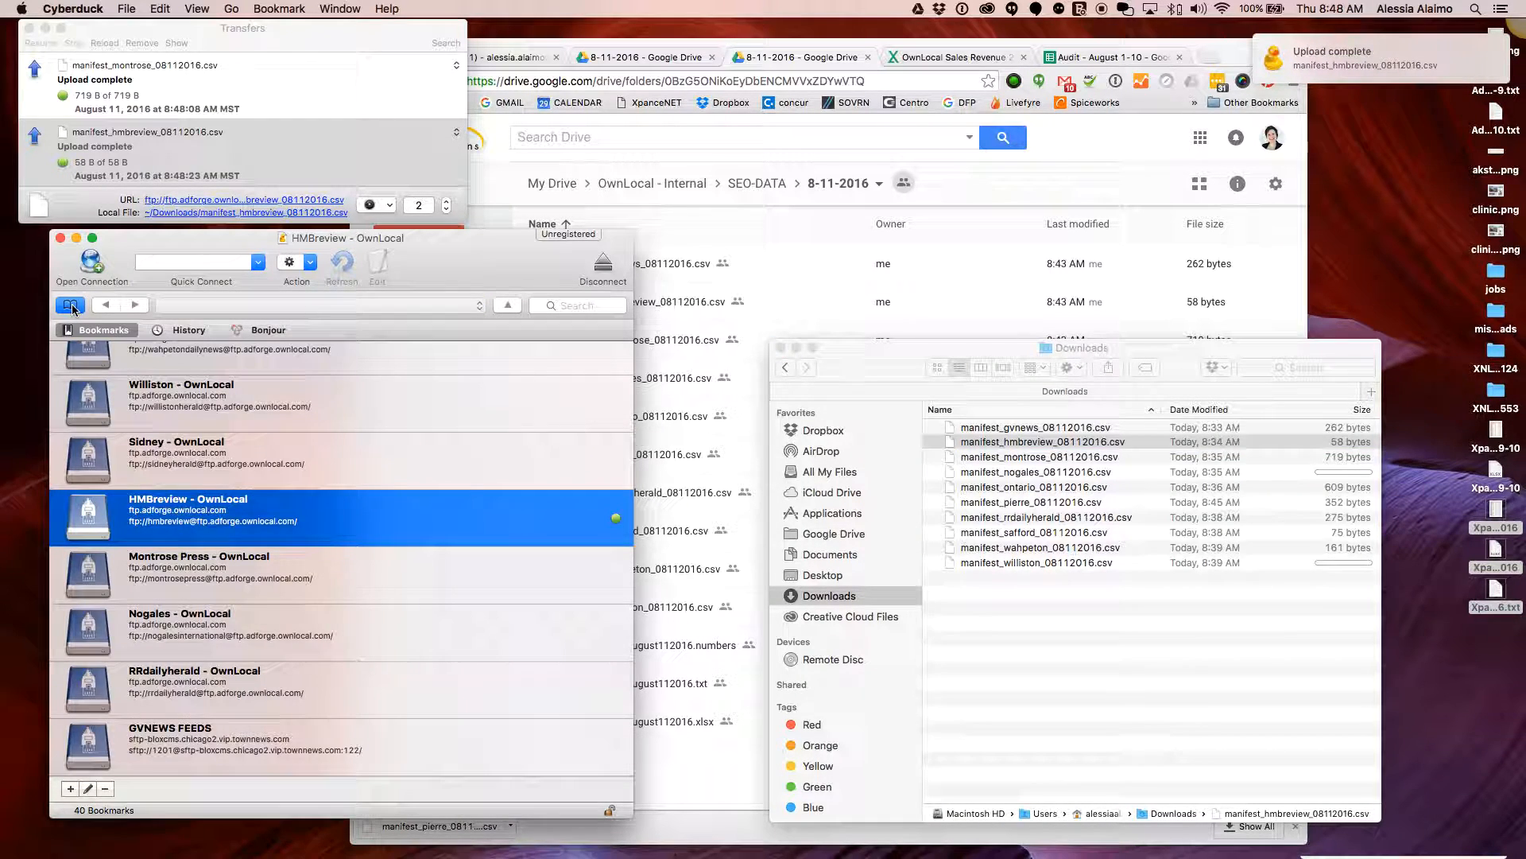
left_click(189, 458)
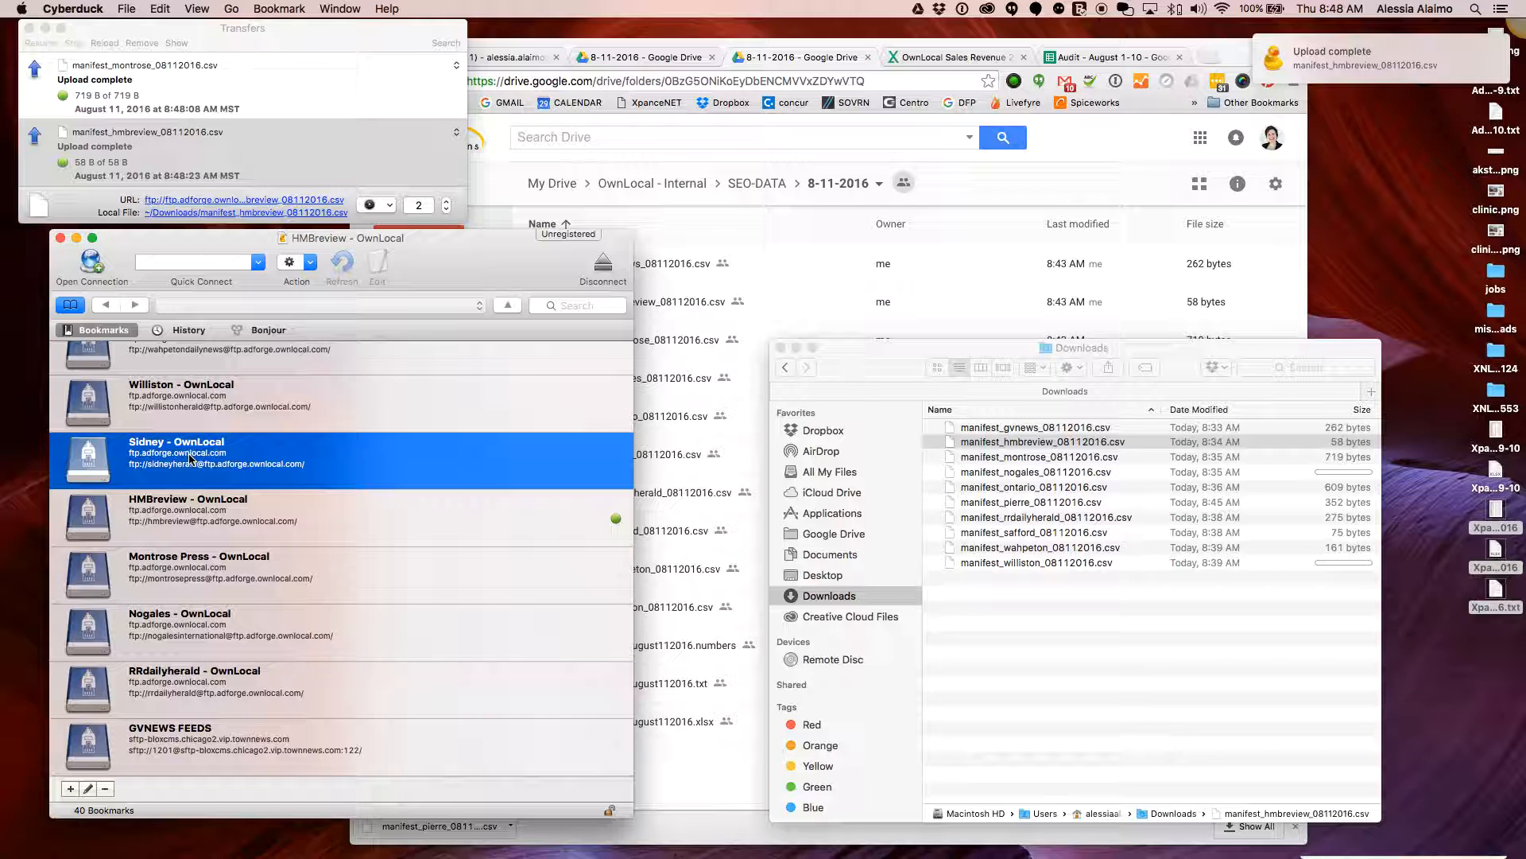
left_click(239, 413)
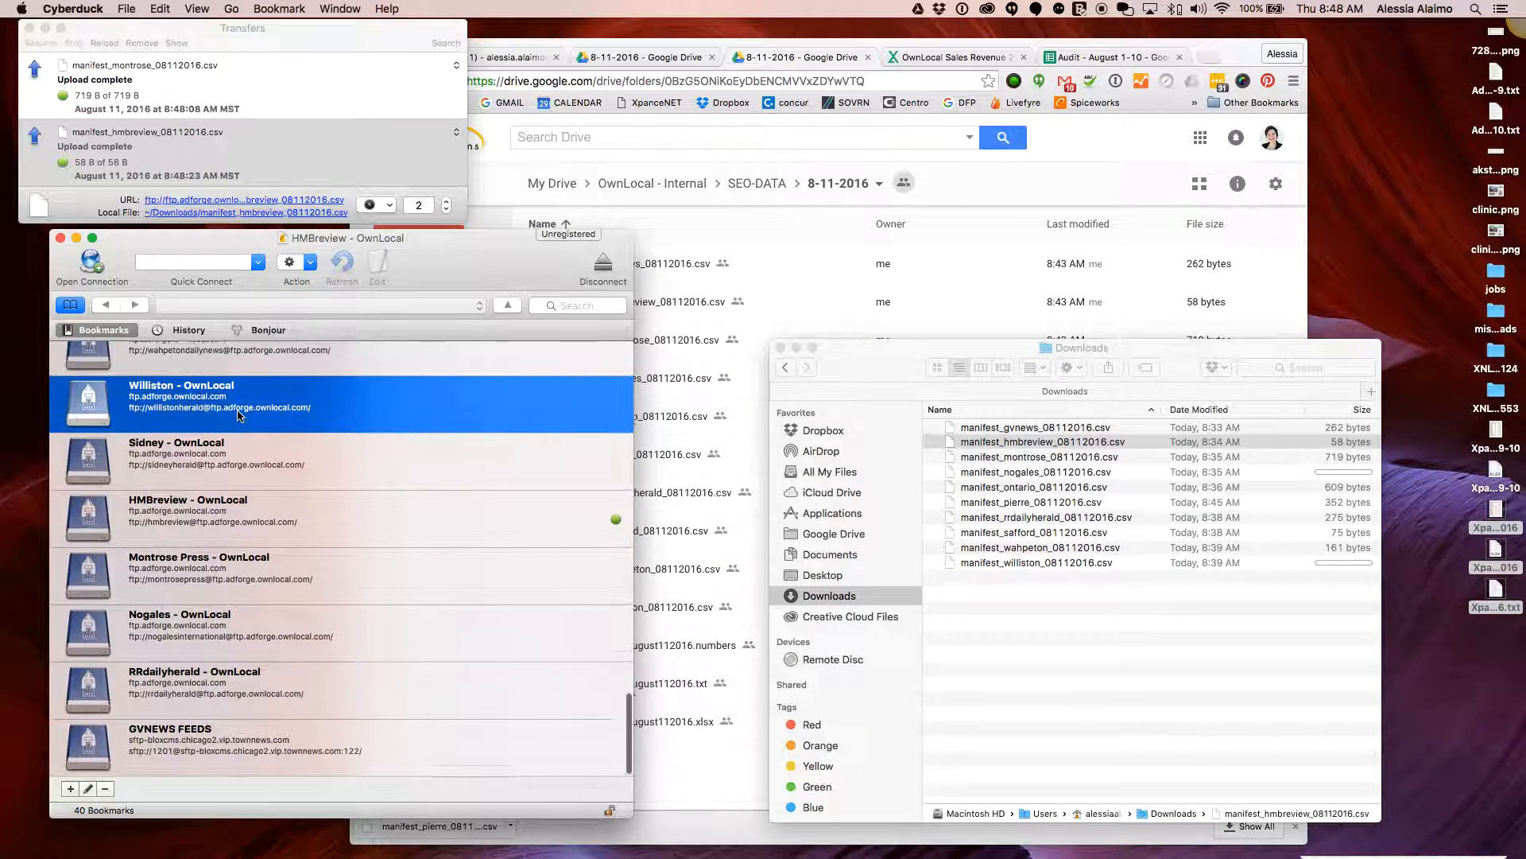
scroll(239, 414, "up", 2)
double_click(288, 469)
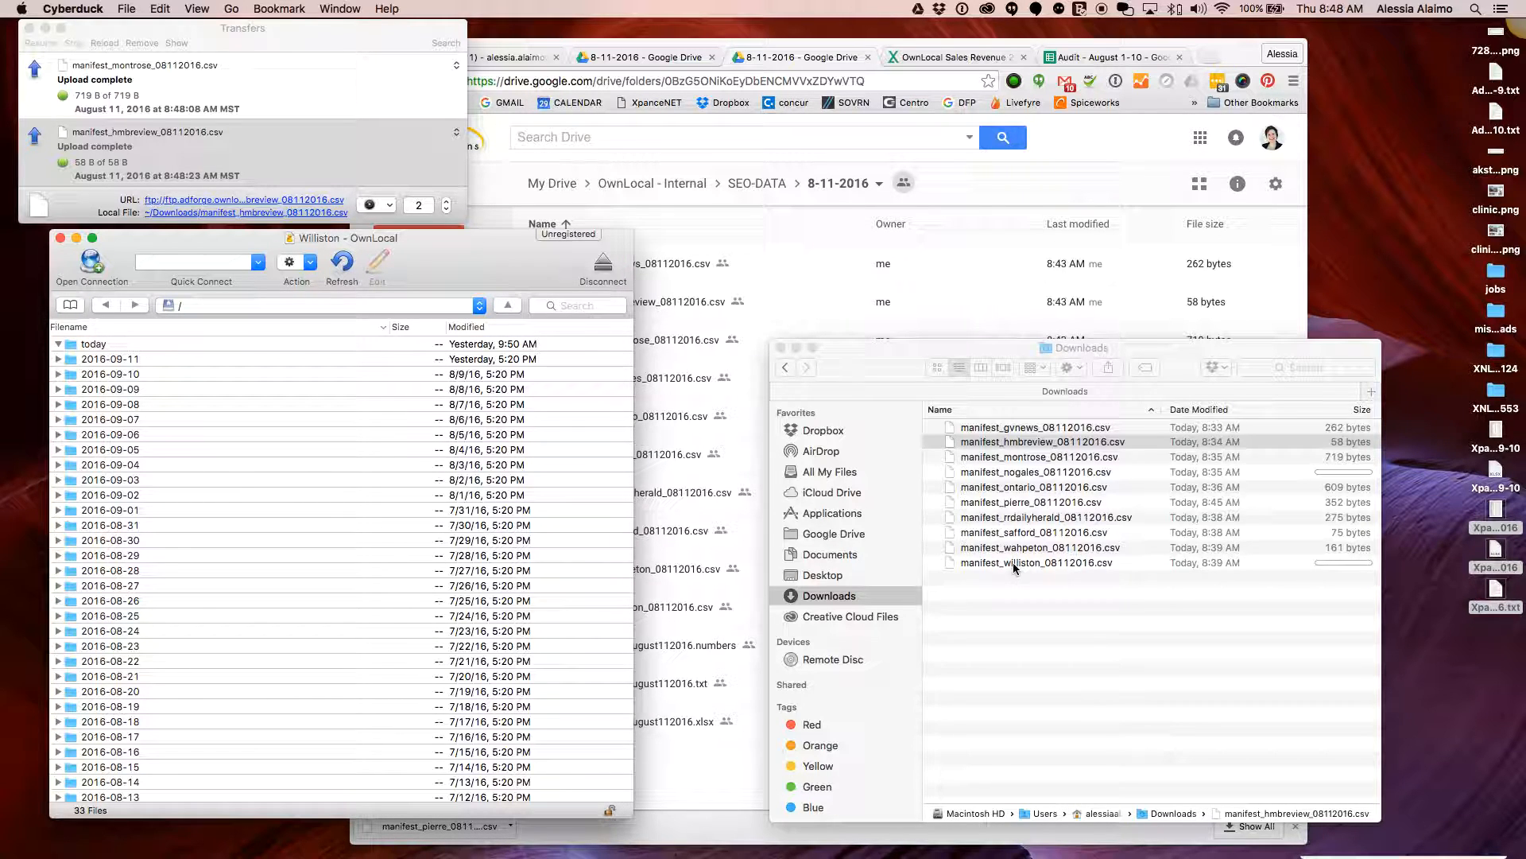
left_click(1057, 561)
left_click_drag(994, 563, 92, 347)
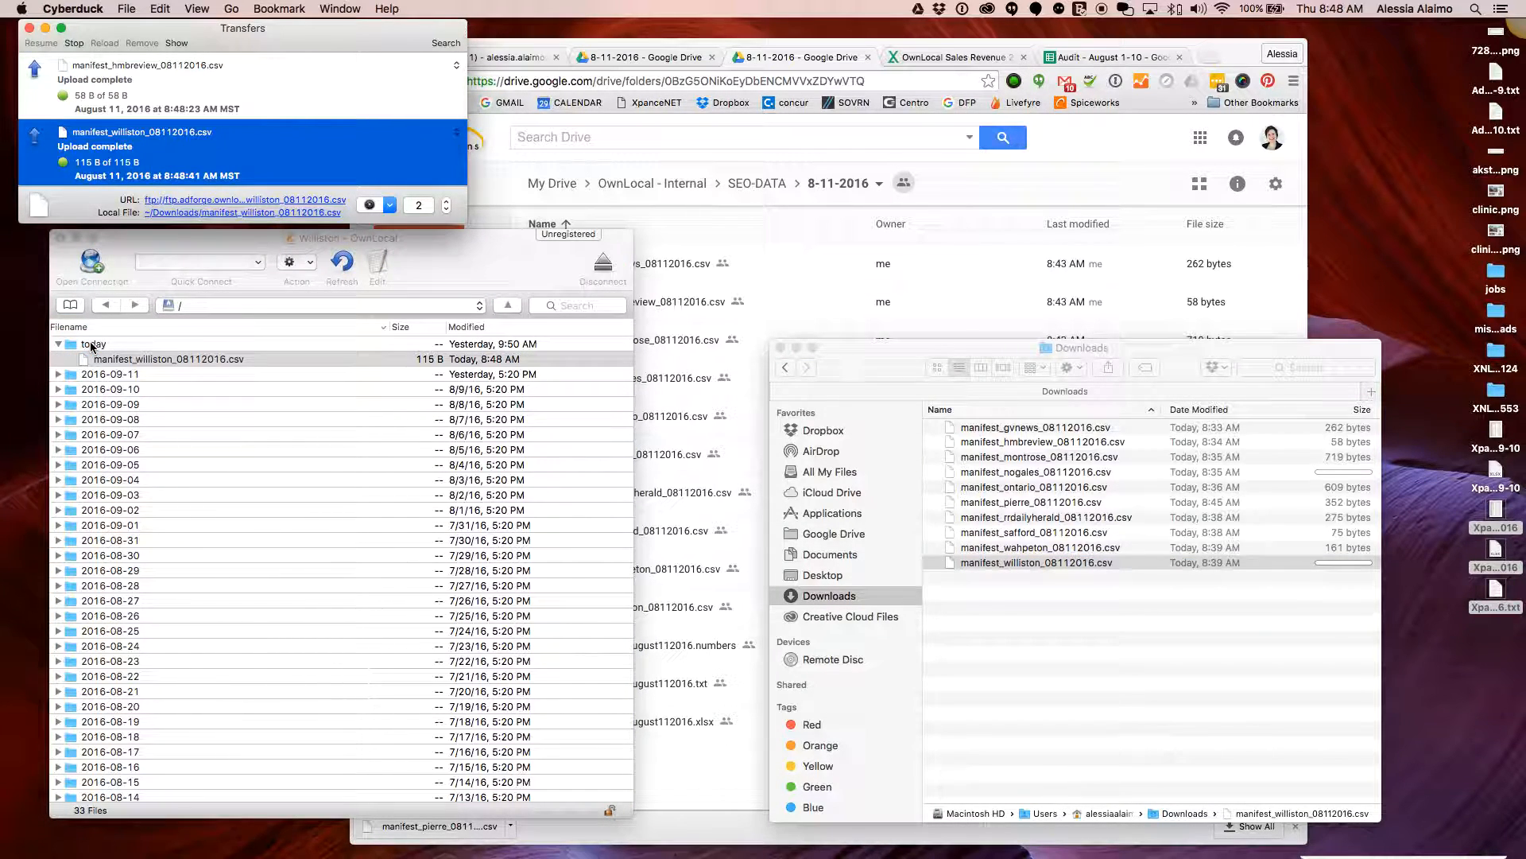
left_click(70, 305)
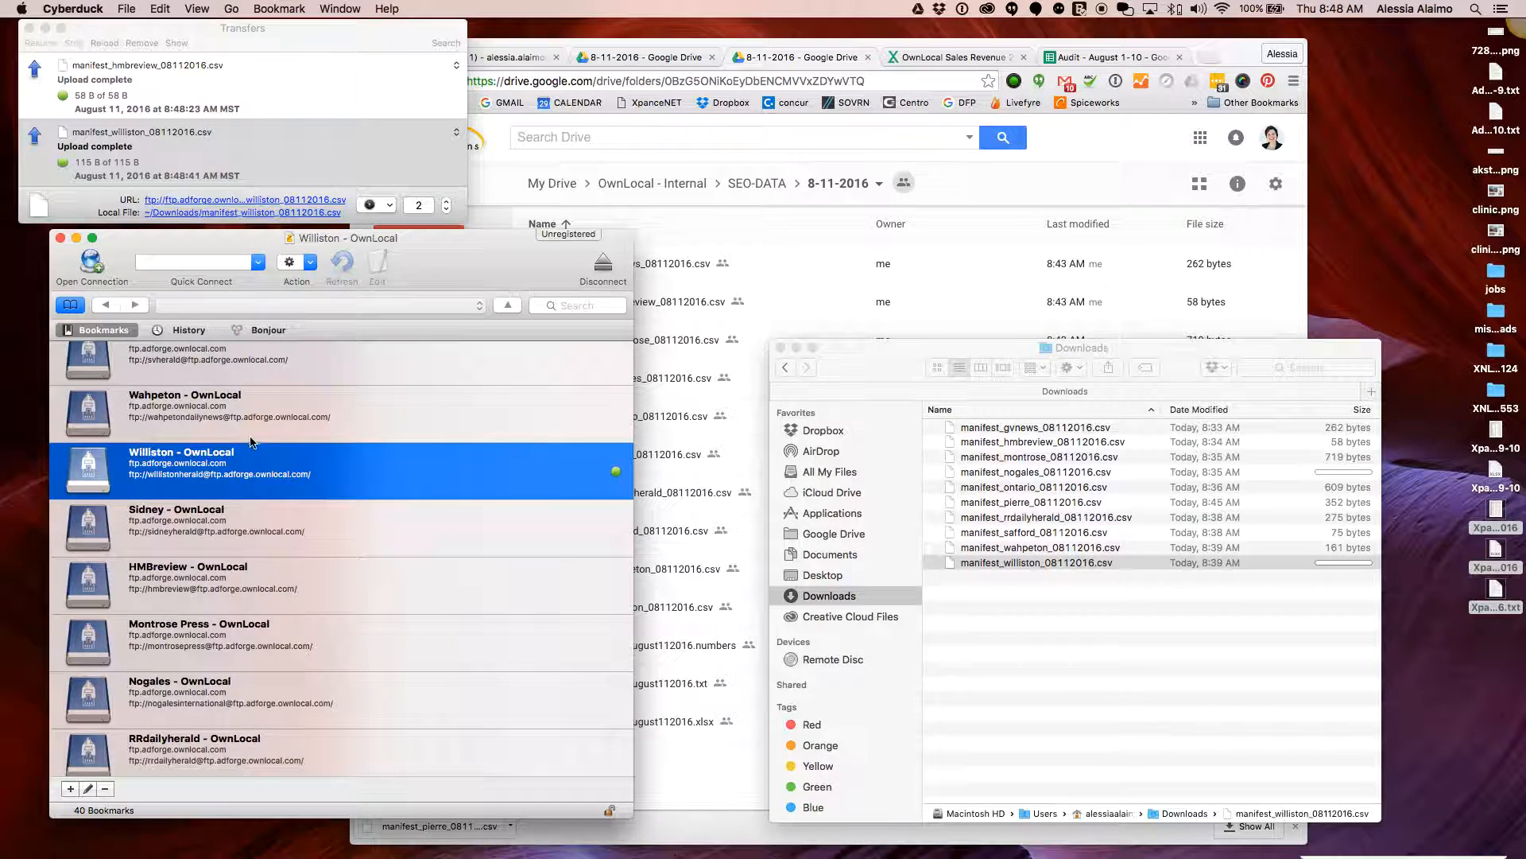
Connect to the Wahpeton site and upload the wahpeton manifest into its today folder
scroll(340, 464, "up", 2)
left_click(340, 465)
double_click(339, 464)
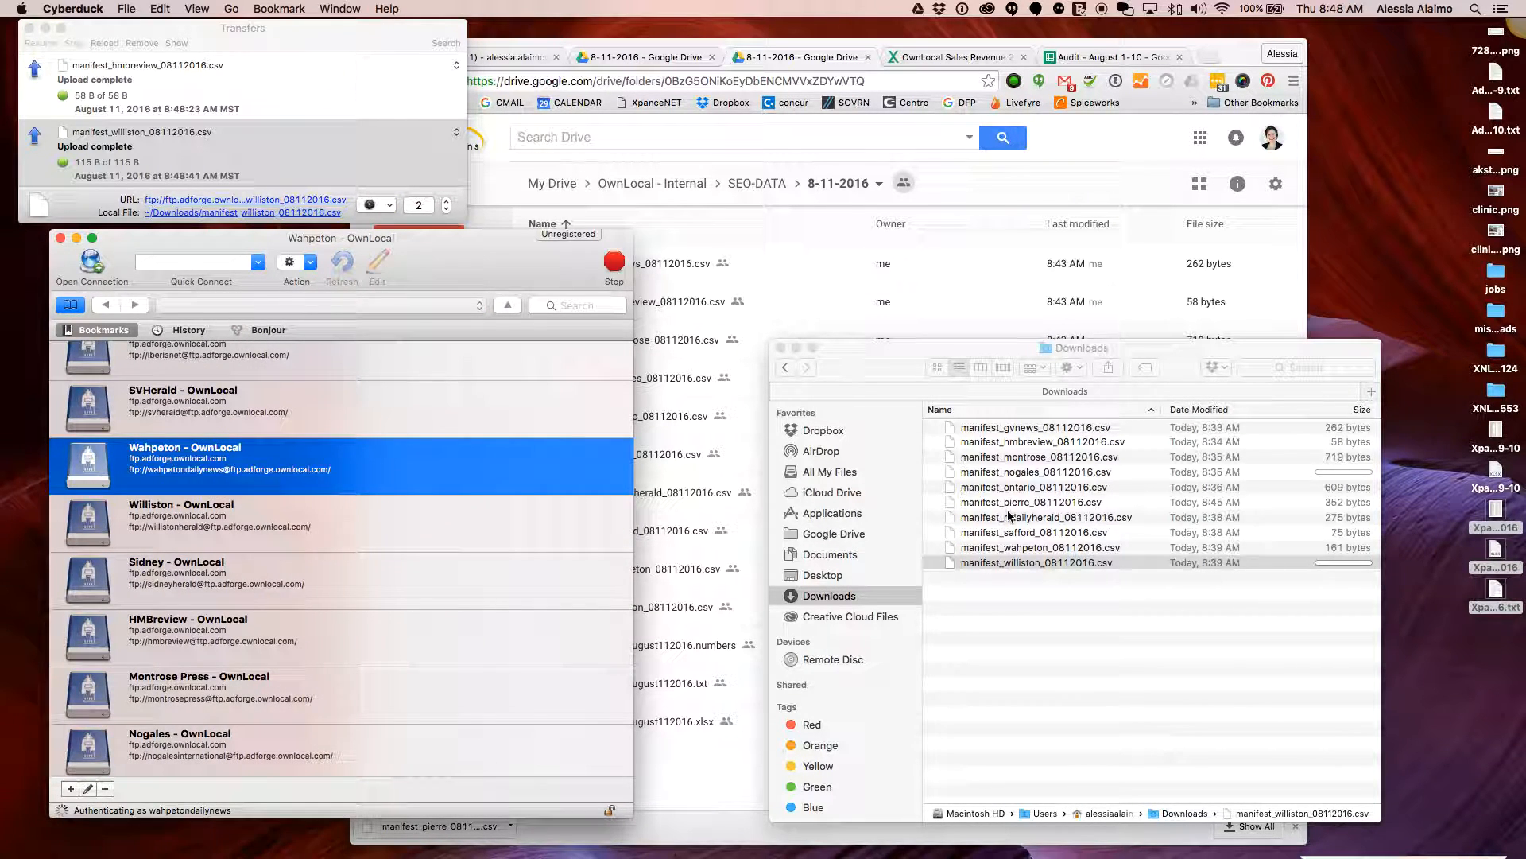
left_click(1043, 561)
left_click(1045, 549)
left_click_drag(970, 554, 92, 348)
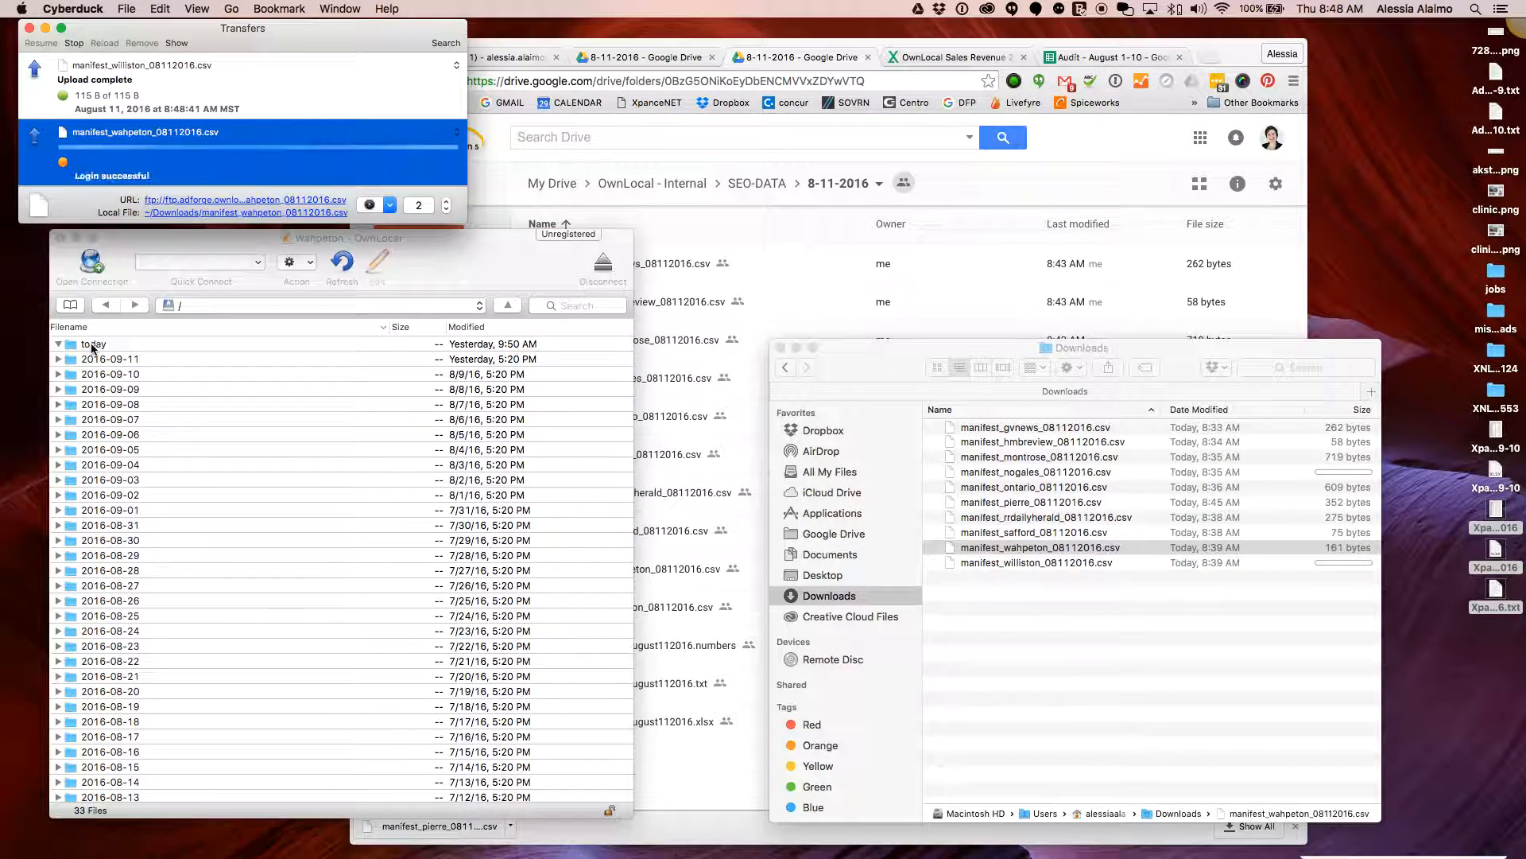
Connect to the Green Valley site and upload the gvnews manifest into its today folder
left_click(70, 304)
scroll(311, 455, "down", 2)
left_click(373, 477)
scroll(358, 461, "up", 1)
left_click(341, 451)
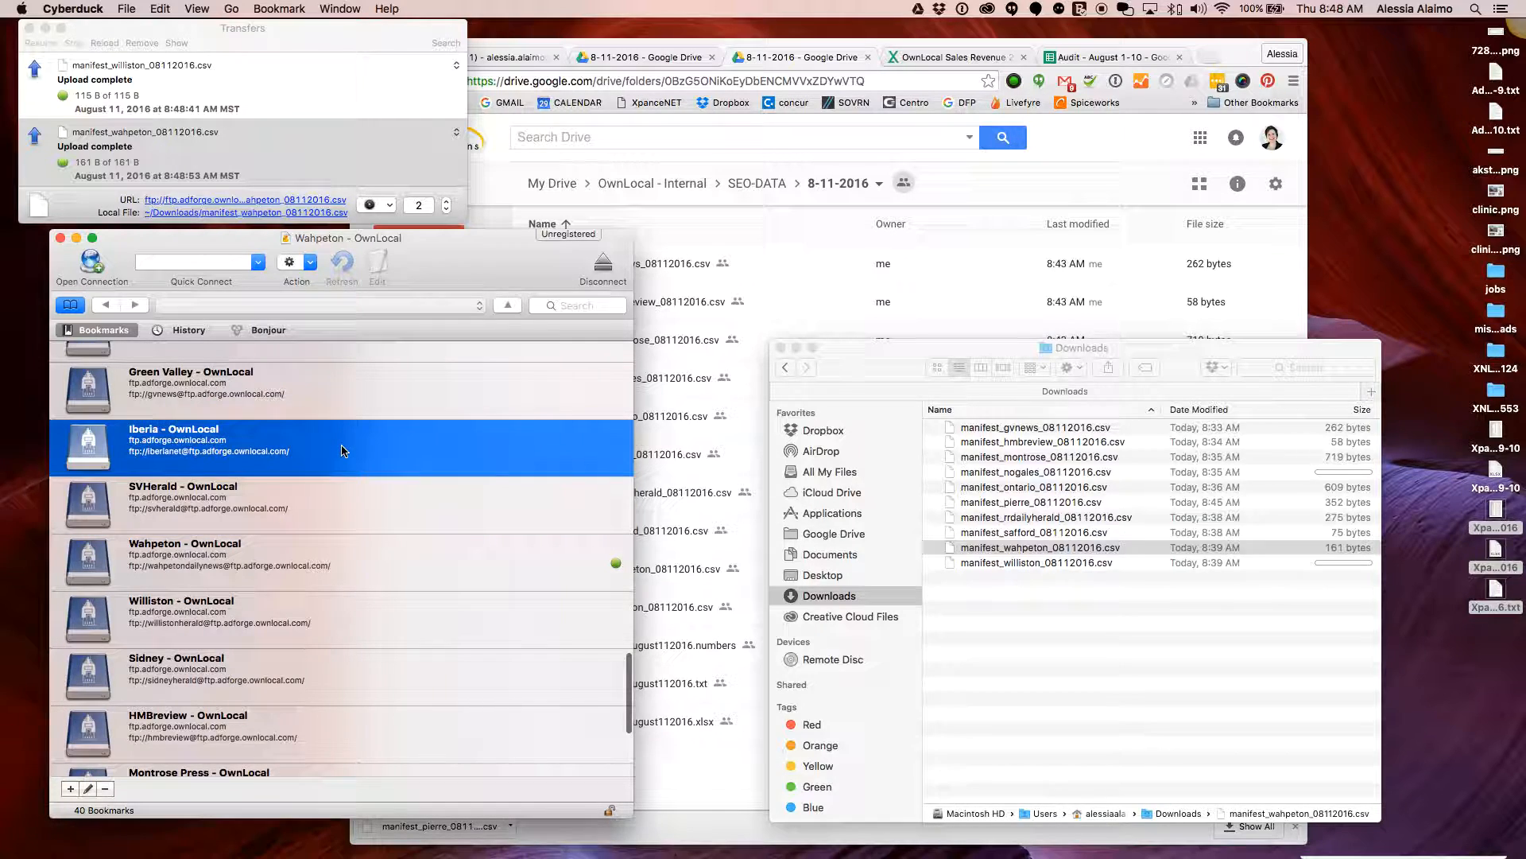
scroll(342, 449, "up", 3)
left_click(342, 461)
double_click(378, 486)
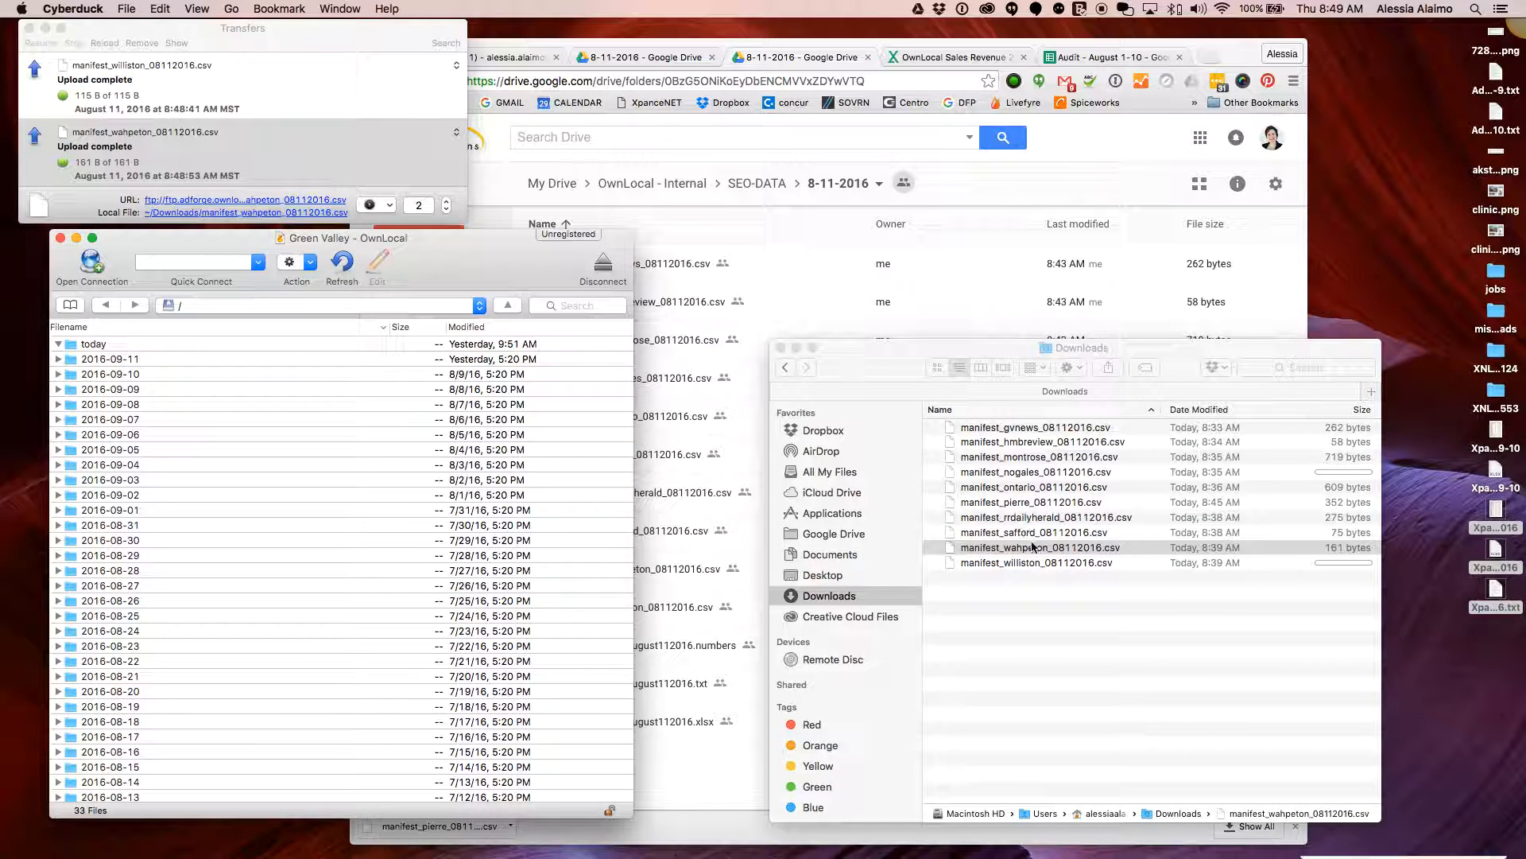
left_click(1036, 492)
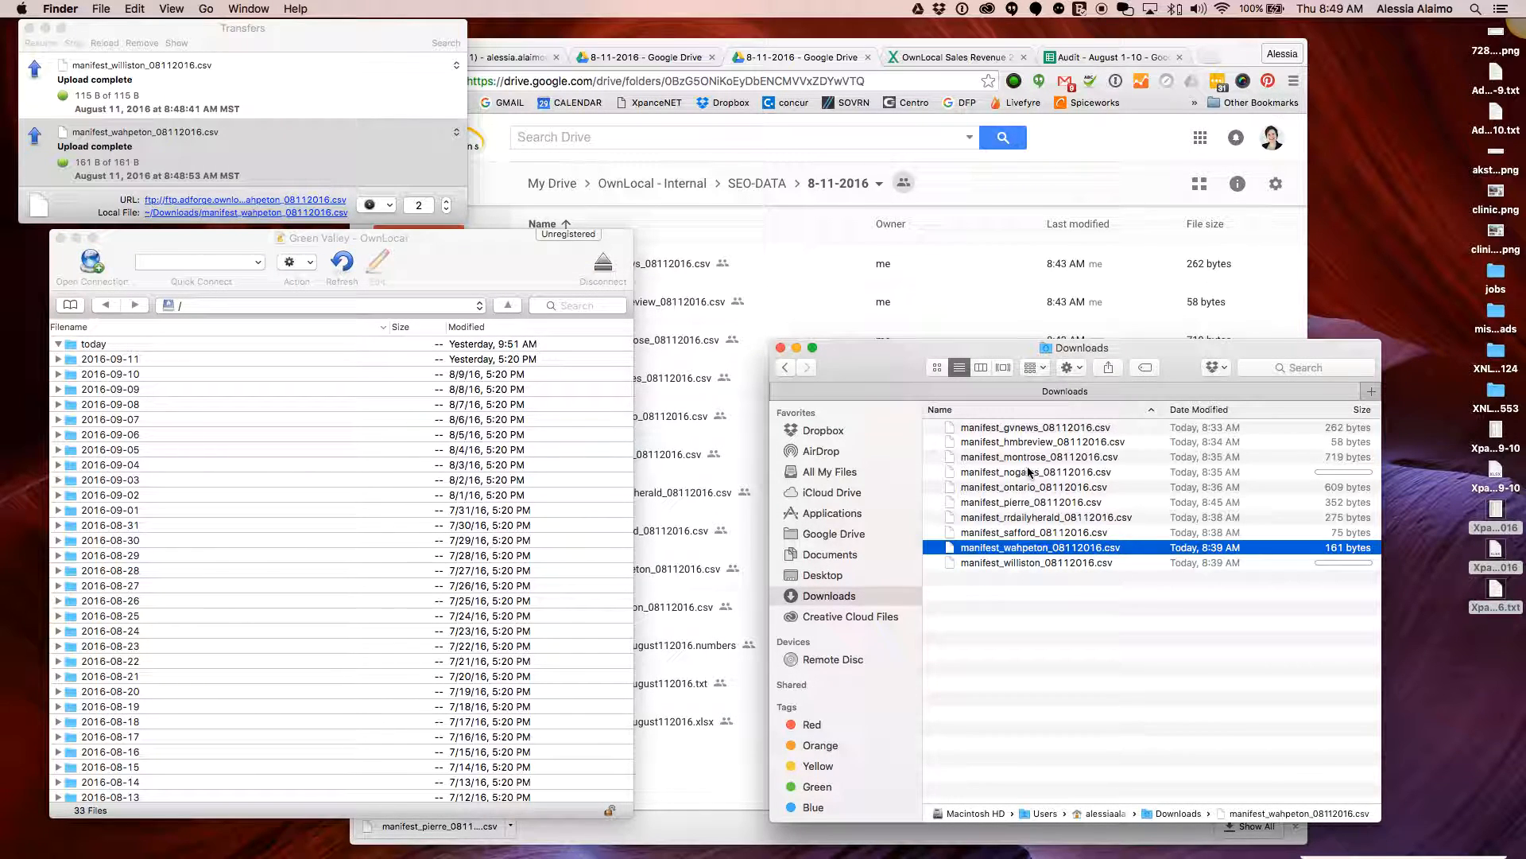
left_click_drag(1017, 433, 87, 348)
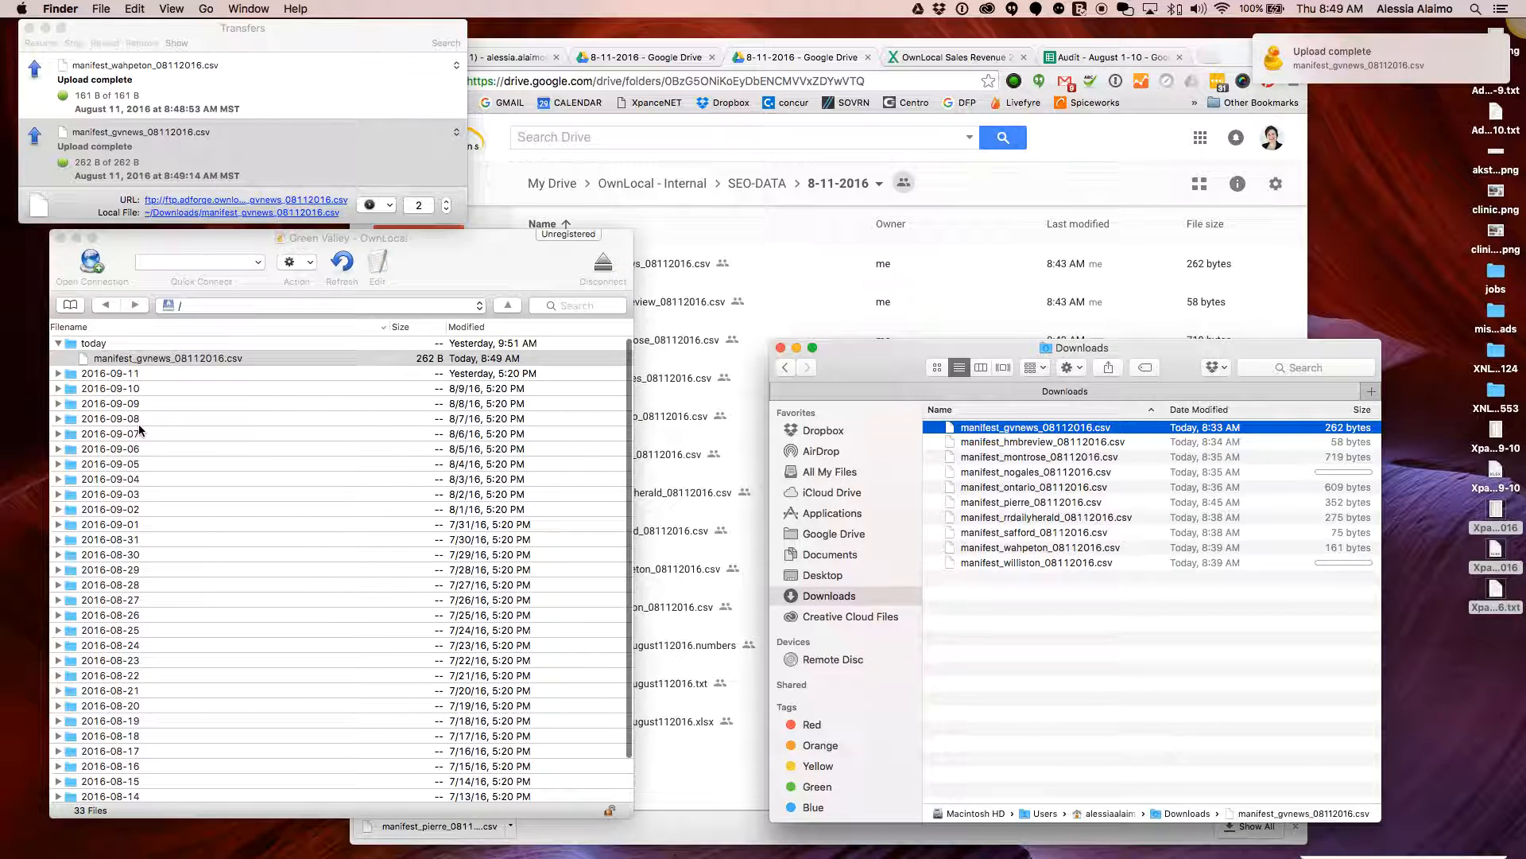
Connect to the EAcourier site and upload the safford manifest into its today folder
left_click(70, 306)
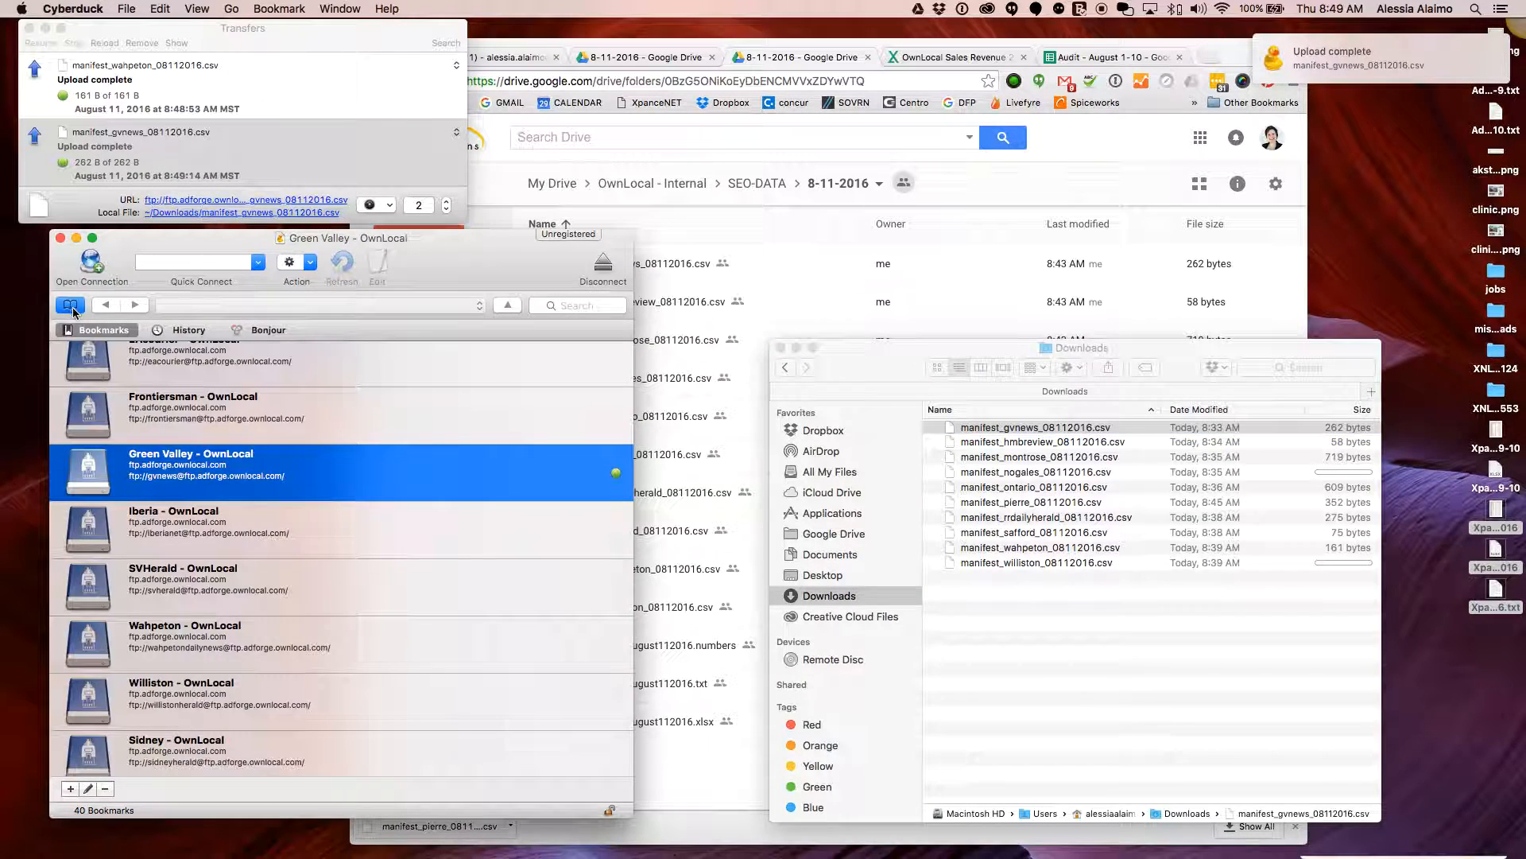
left_click(292, 435)
scroll(408, 436, "up", 2)
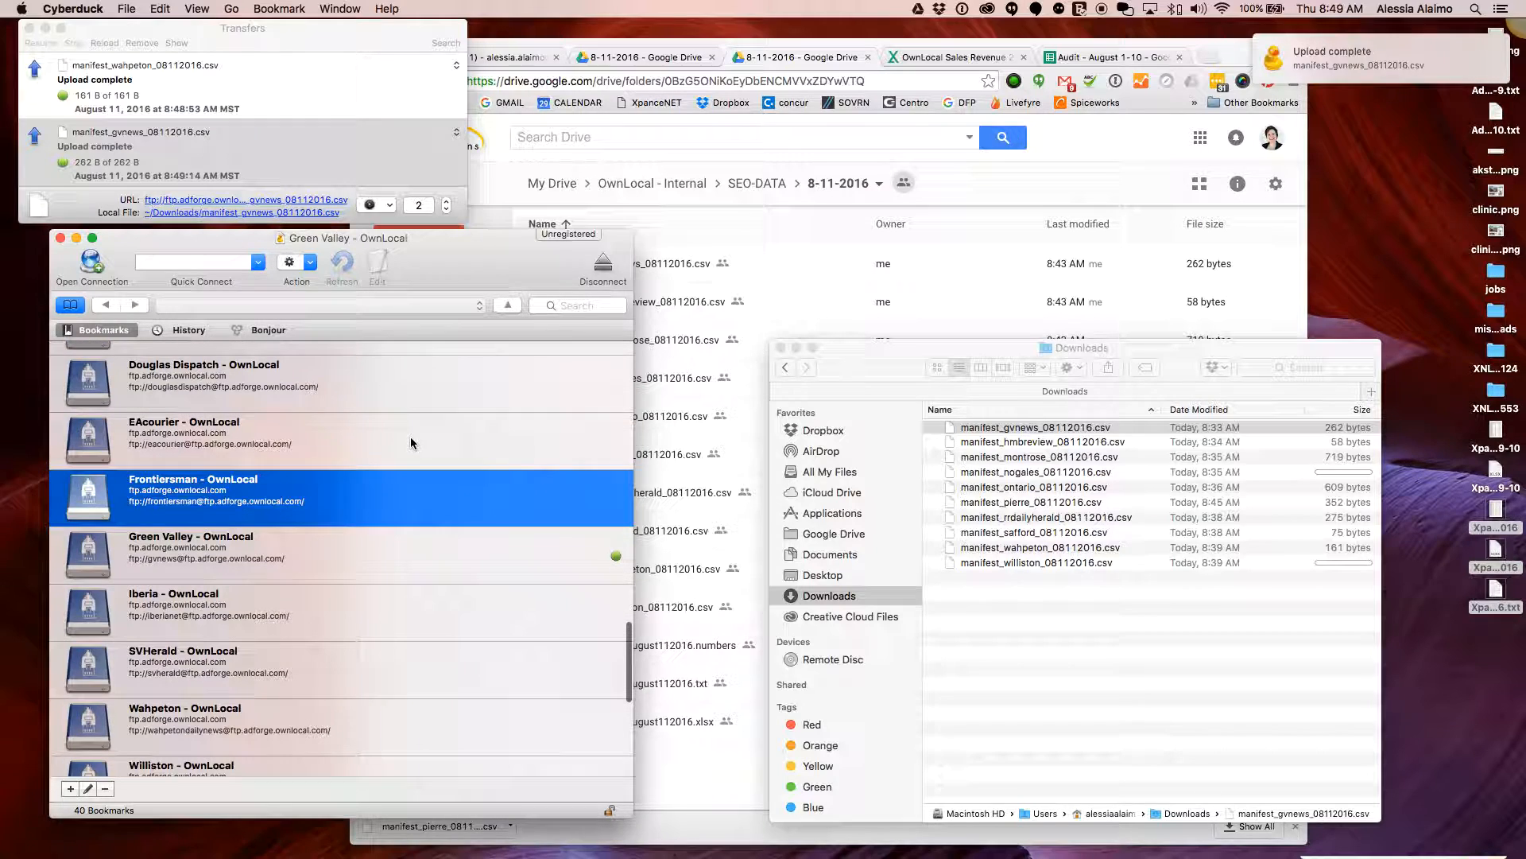
scroll(338, 485, "up", 1)
left_click(348, 460)
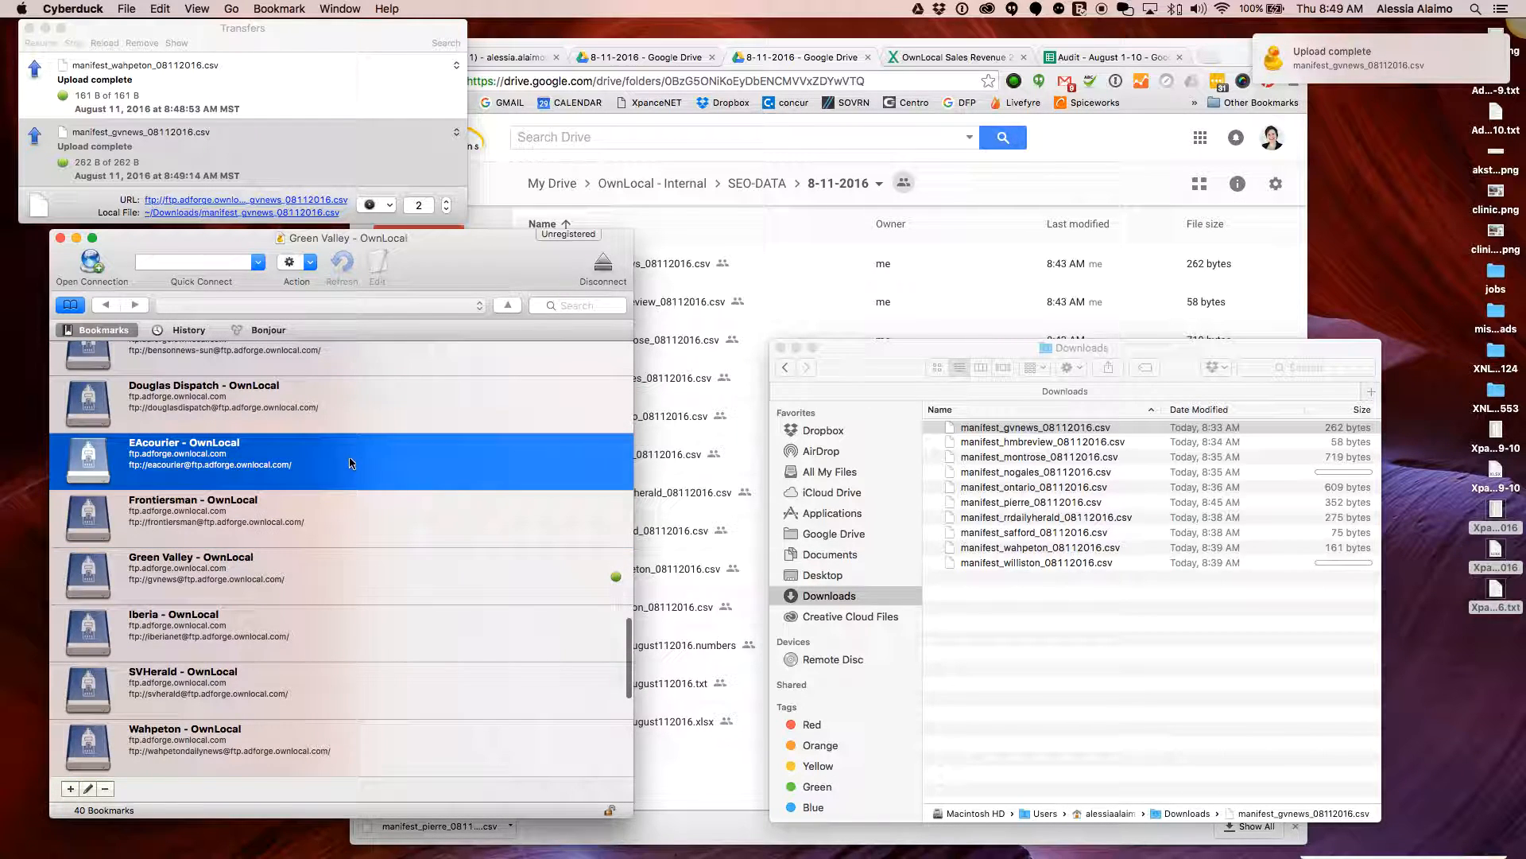
double_click(357, 457)
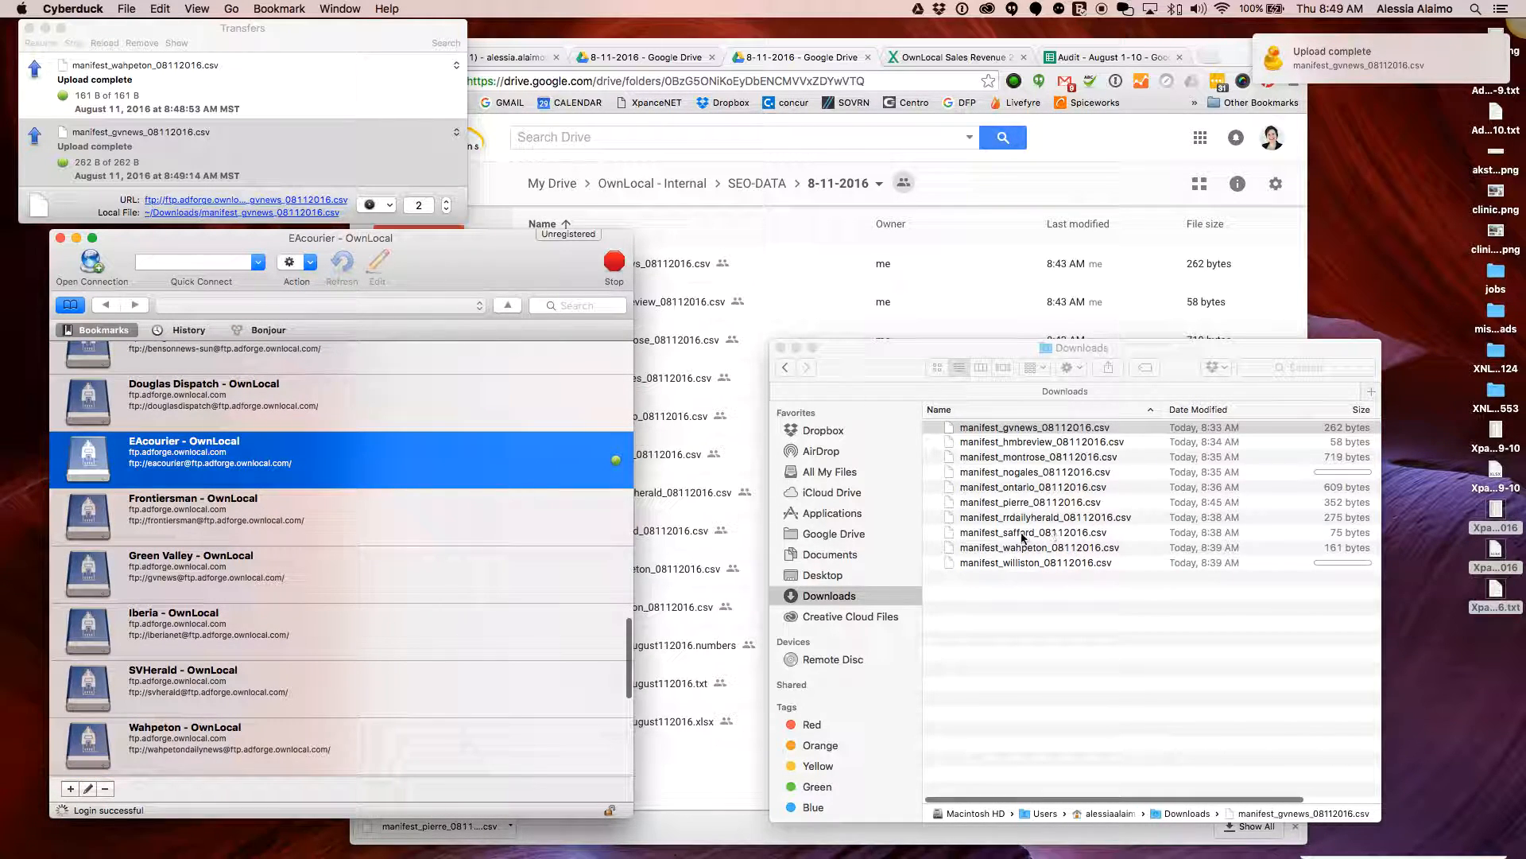
left_click(1050, 539)
left_click(1049, 539)
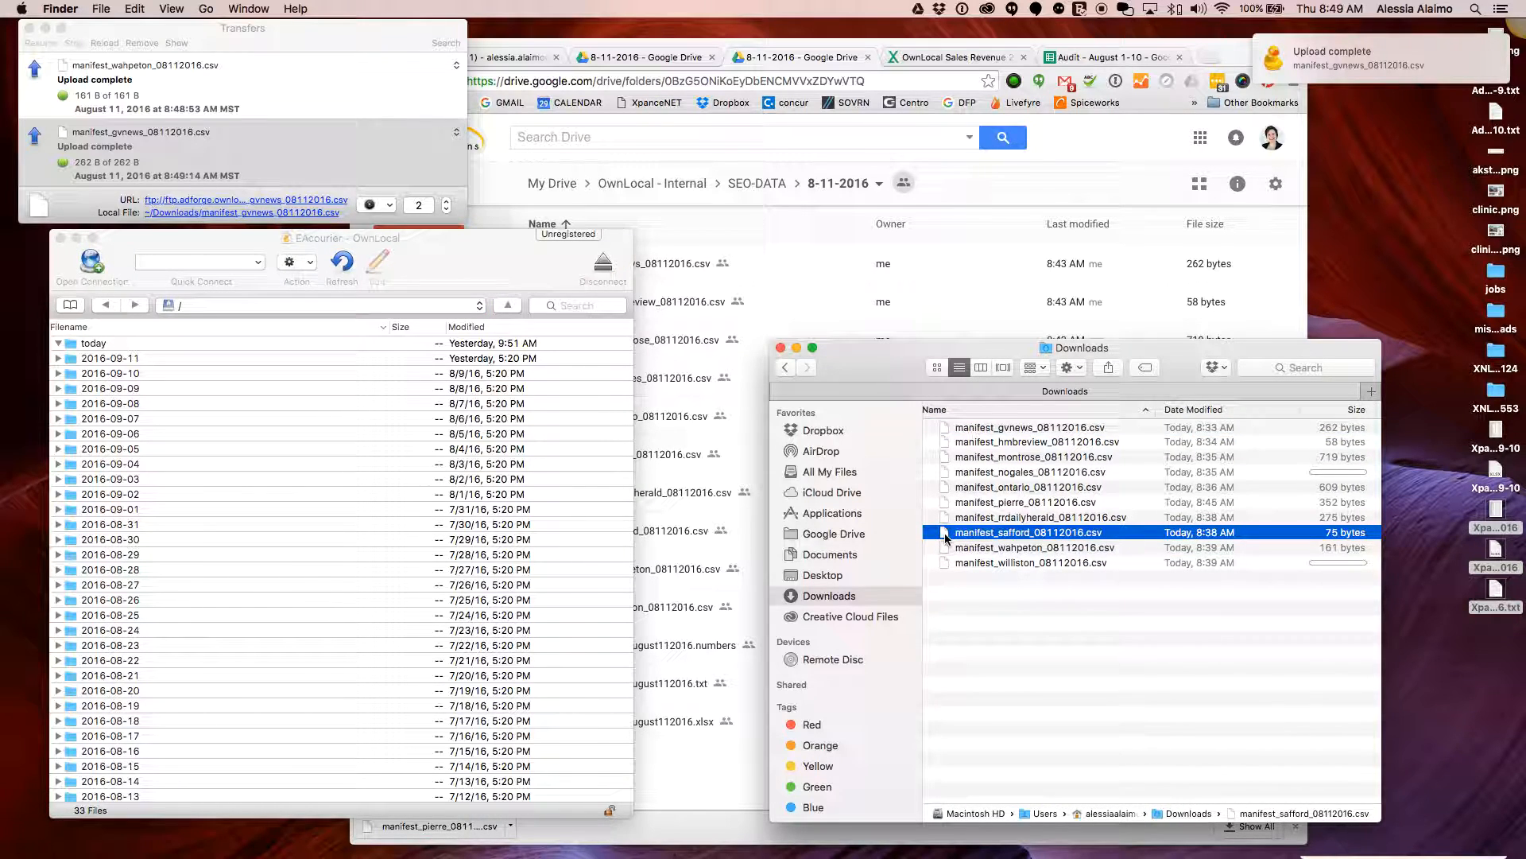
left_click_drag(949, 531, 86, 347)
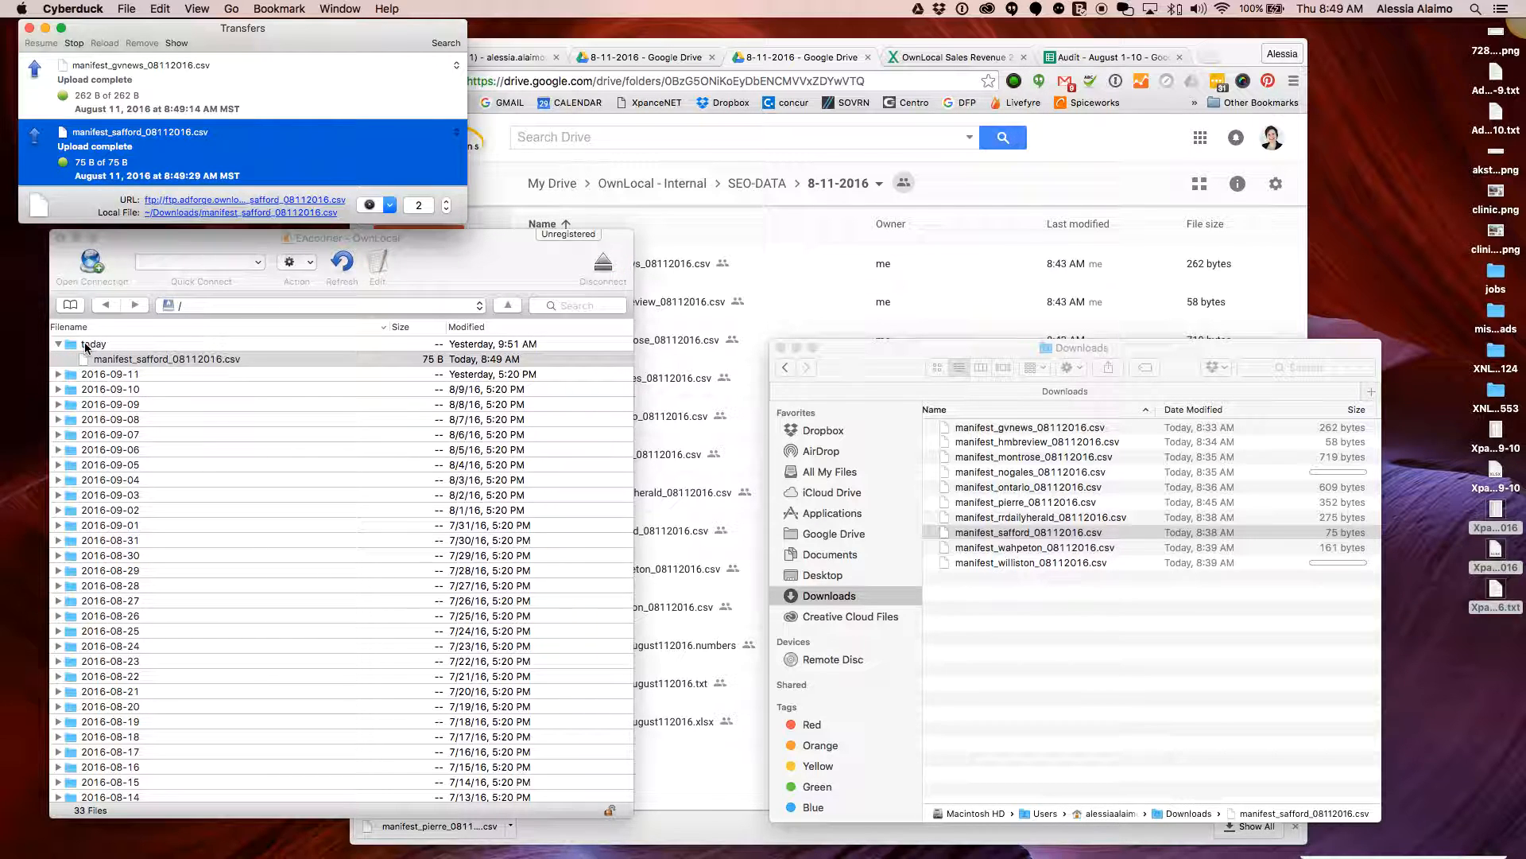
Connect to the CapJournal site and upload the 352 B pierre manifest into its today folder
left_click(71, 305)
left_click(227, 410)
scroll(294, 418, "up", 3)
left_click(282, 435)
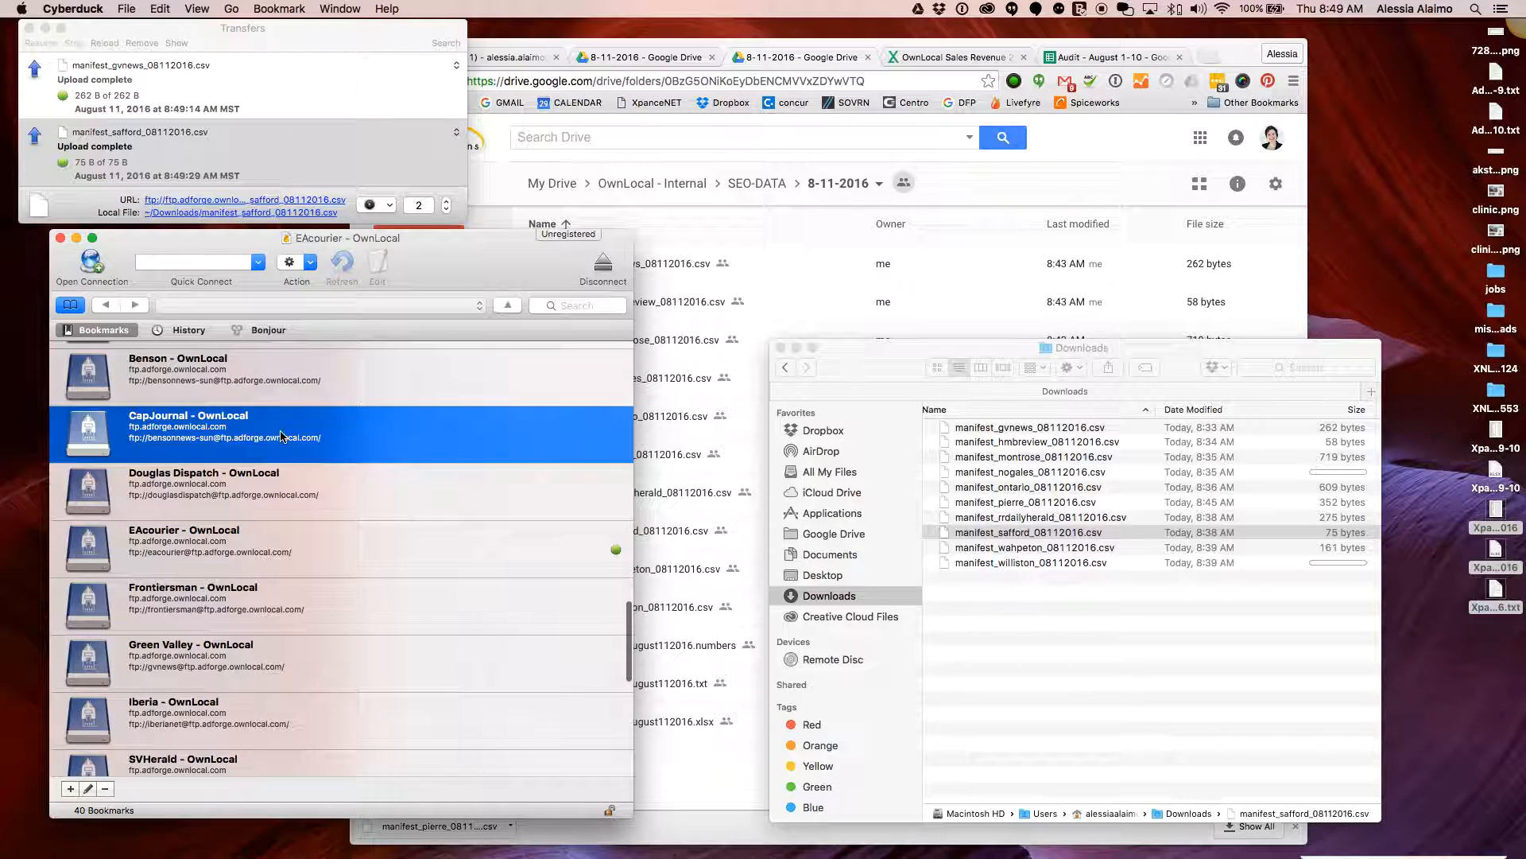
double_click(370, 436)
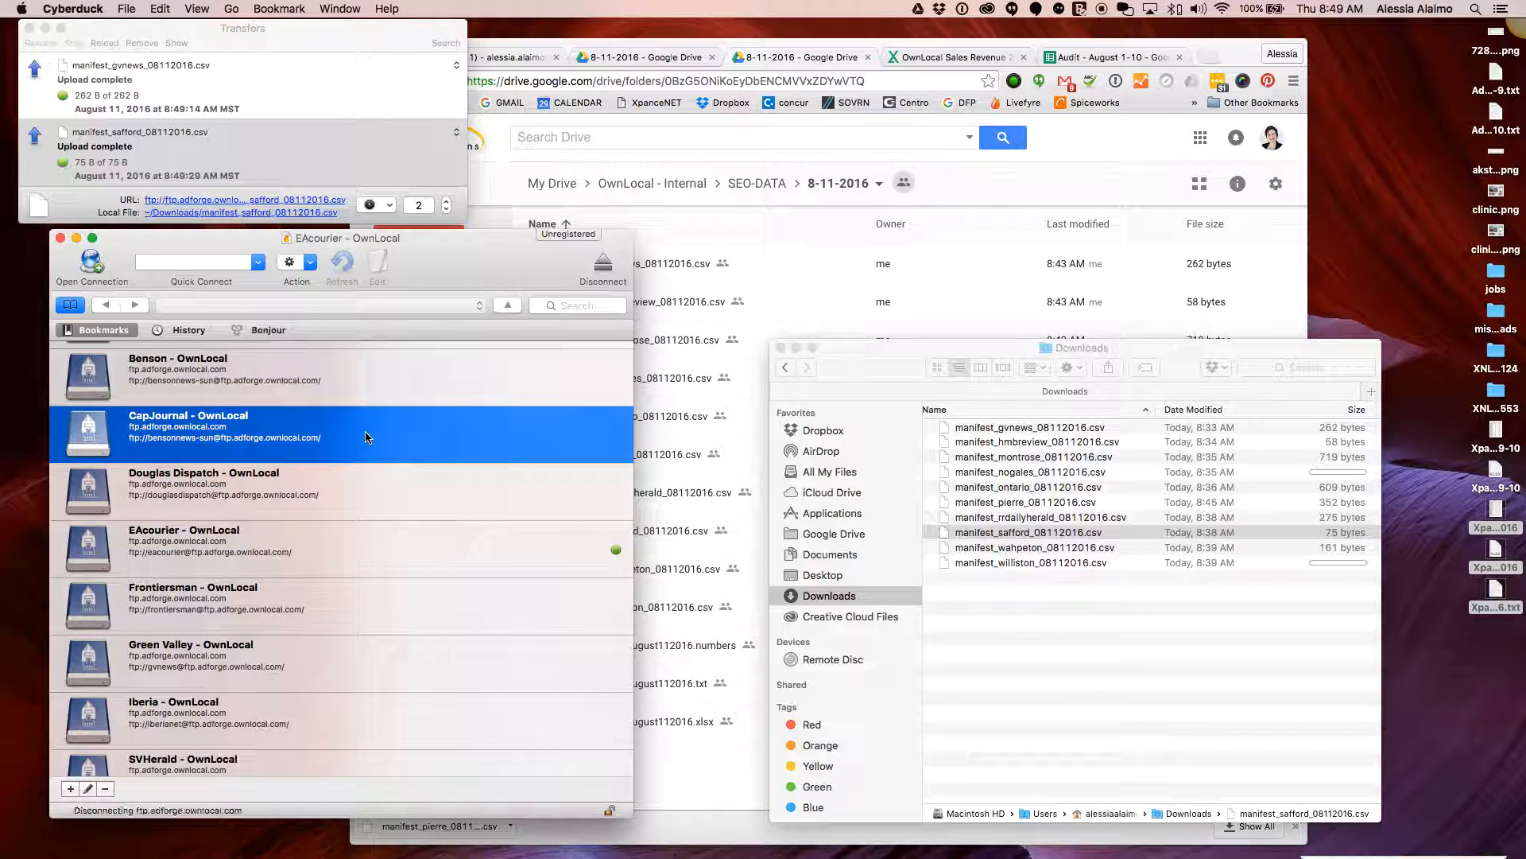
left_click(986, 532)
left_click(962, 504)
left_click_drag(946, 505, 96, 348)
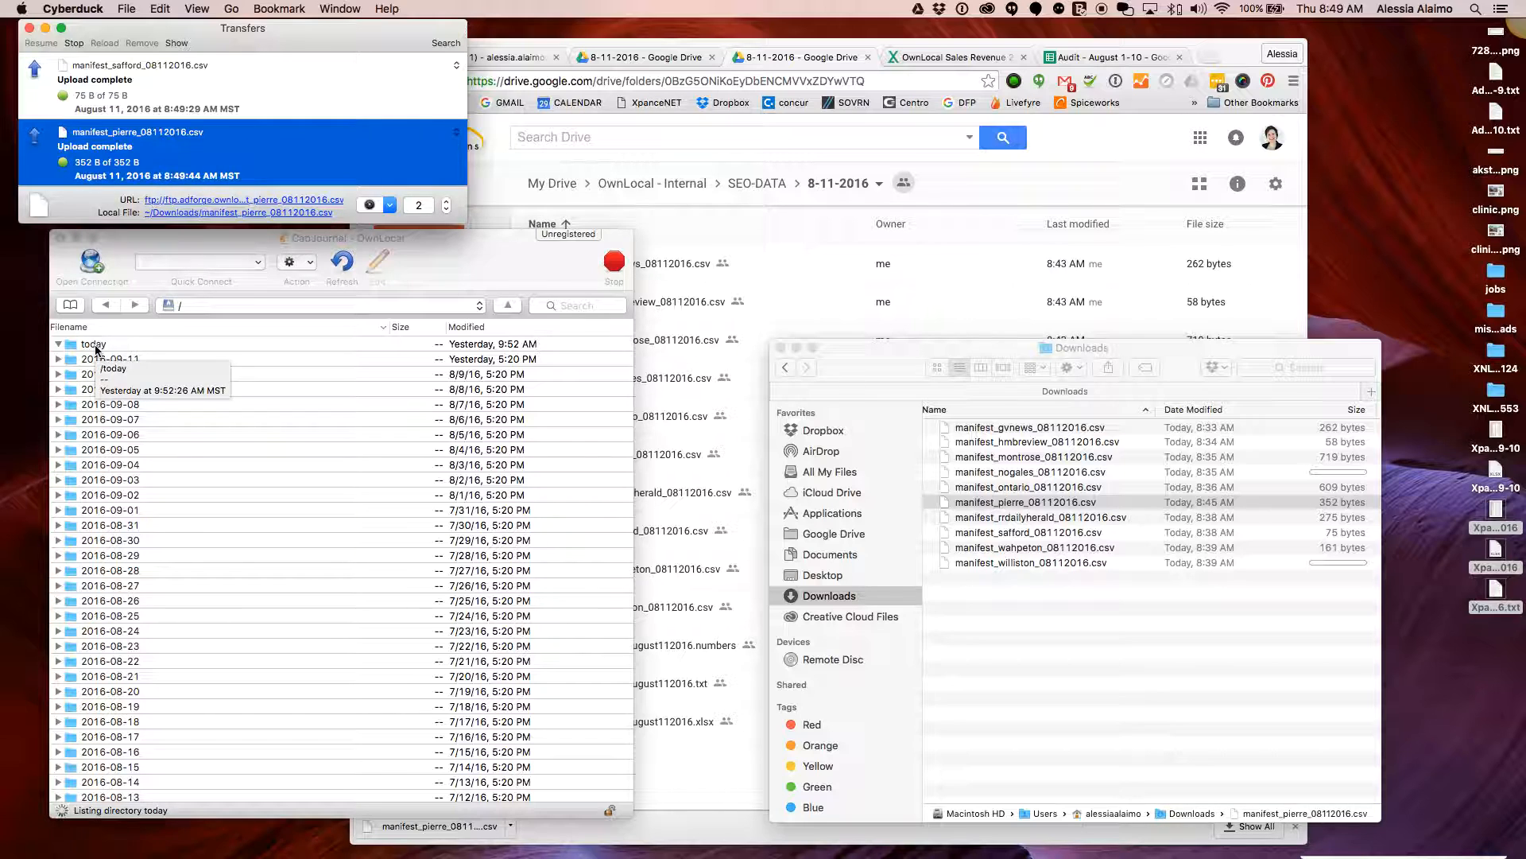
left_click(79, 310)
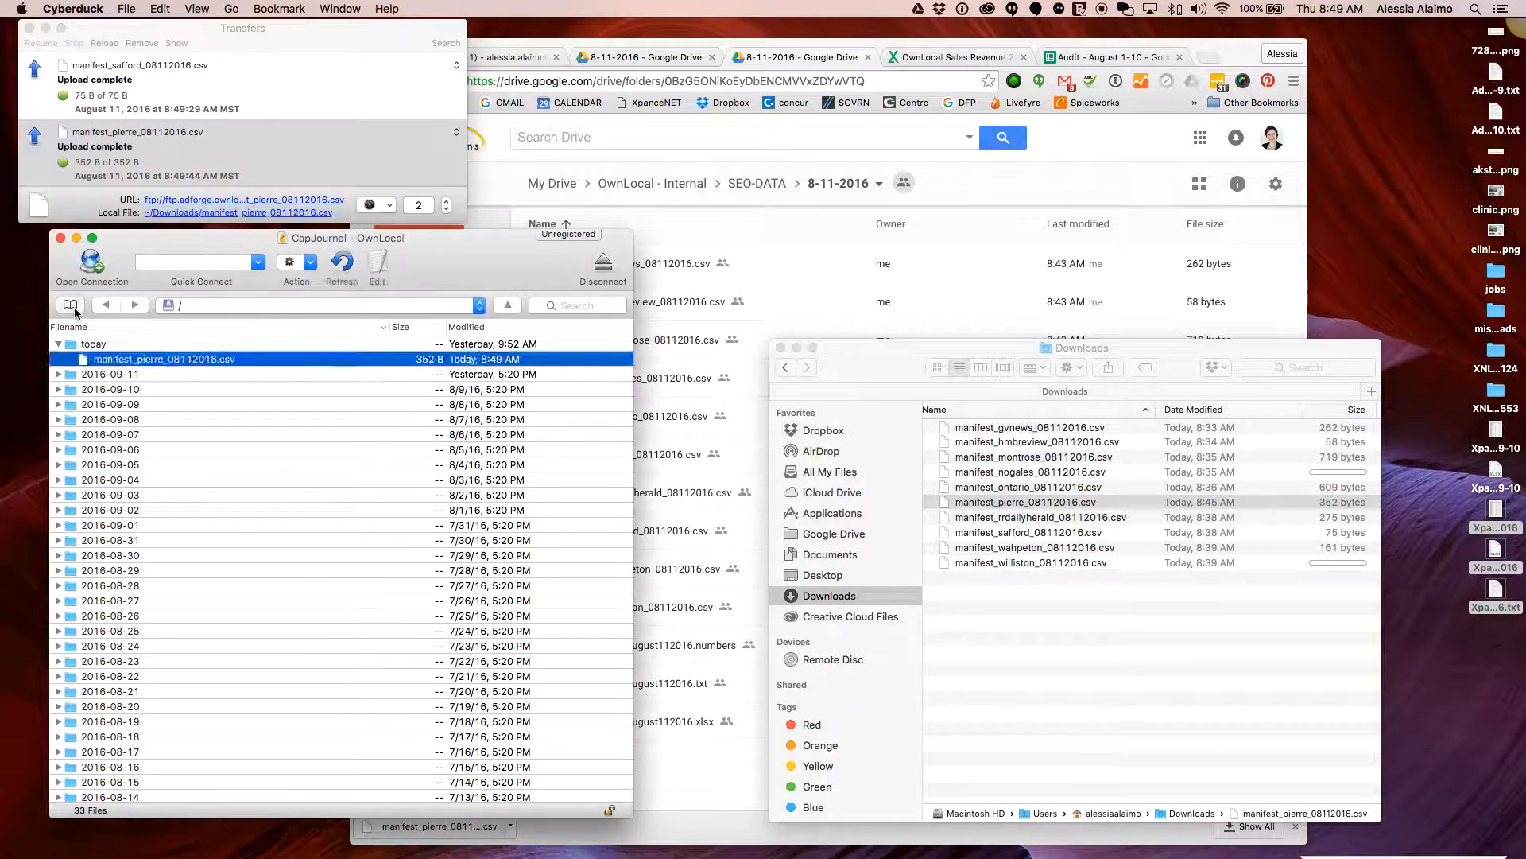
left_click(70, 305)
Connect to Argus Observer and upload manifest_ontario_08112016.csv into its today folder
scroll(324, 488, "up", 3)
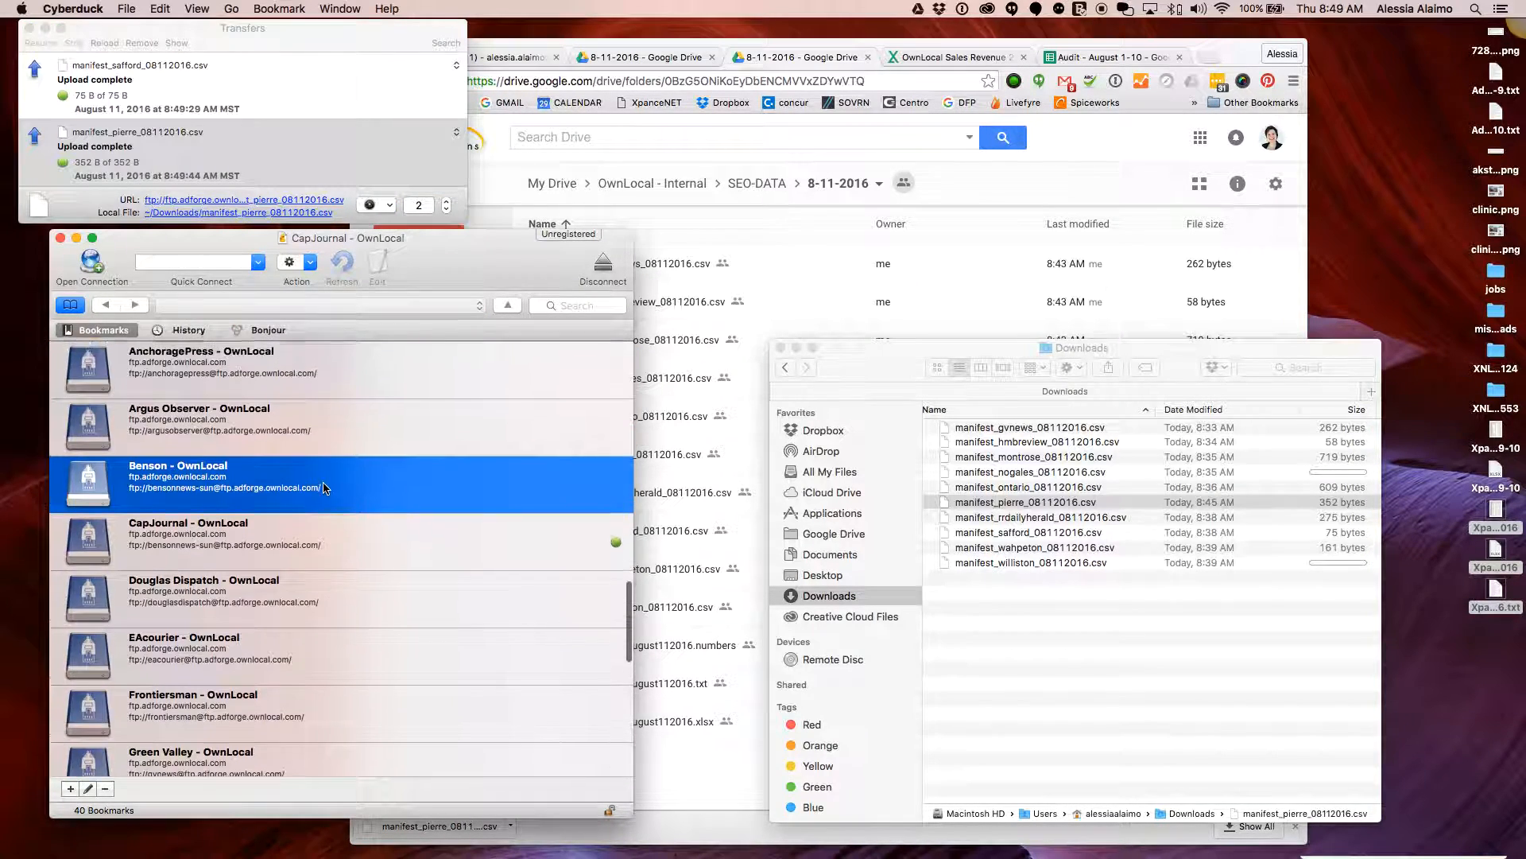
left_click(328, 447)
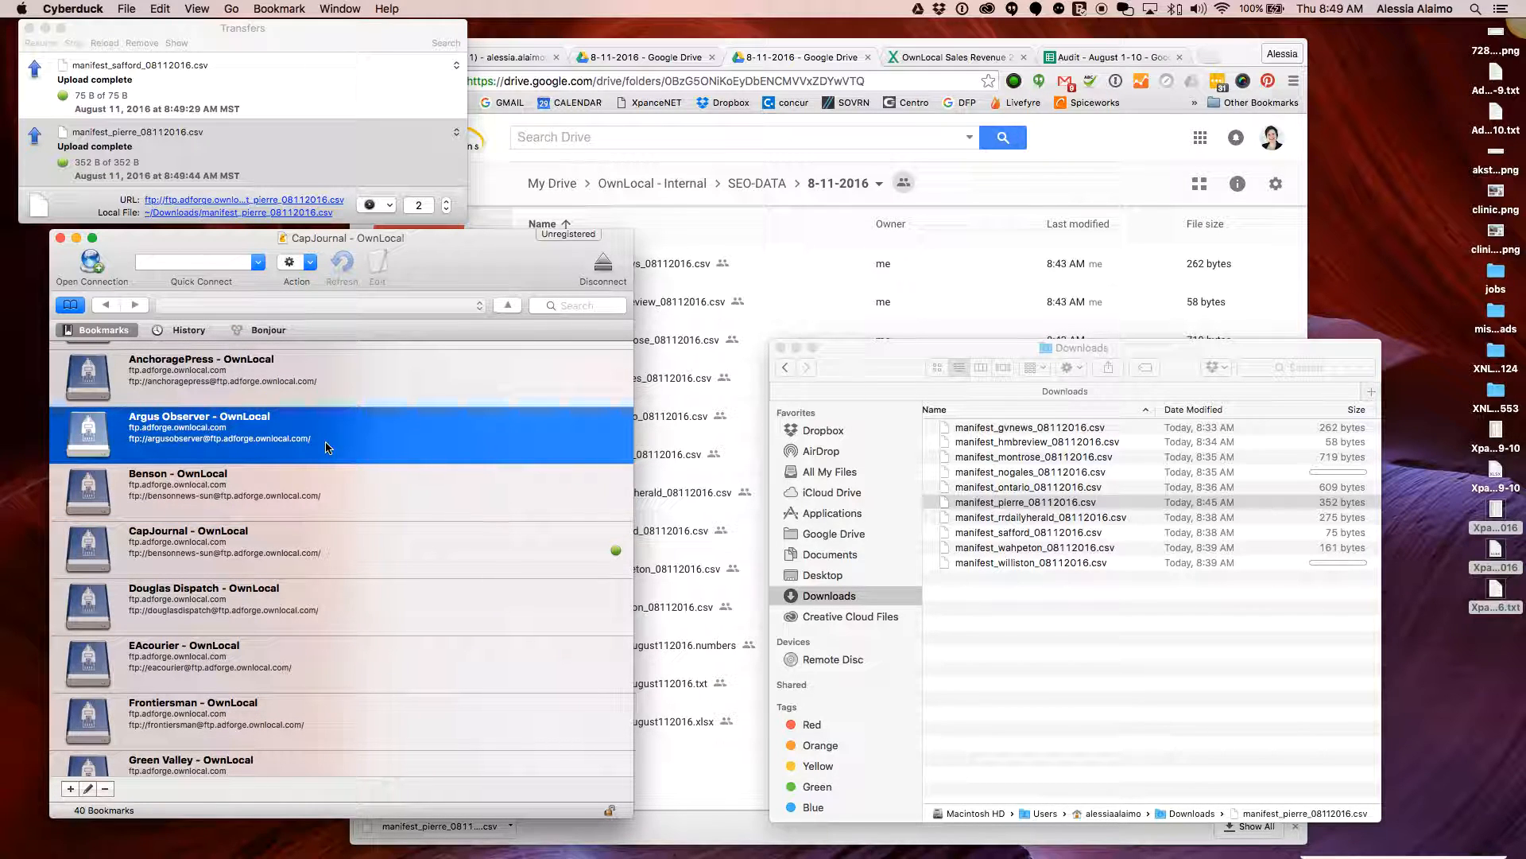
double_click(409, 447)
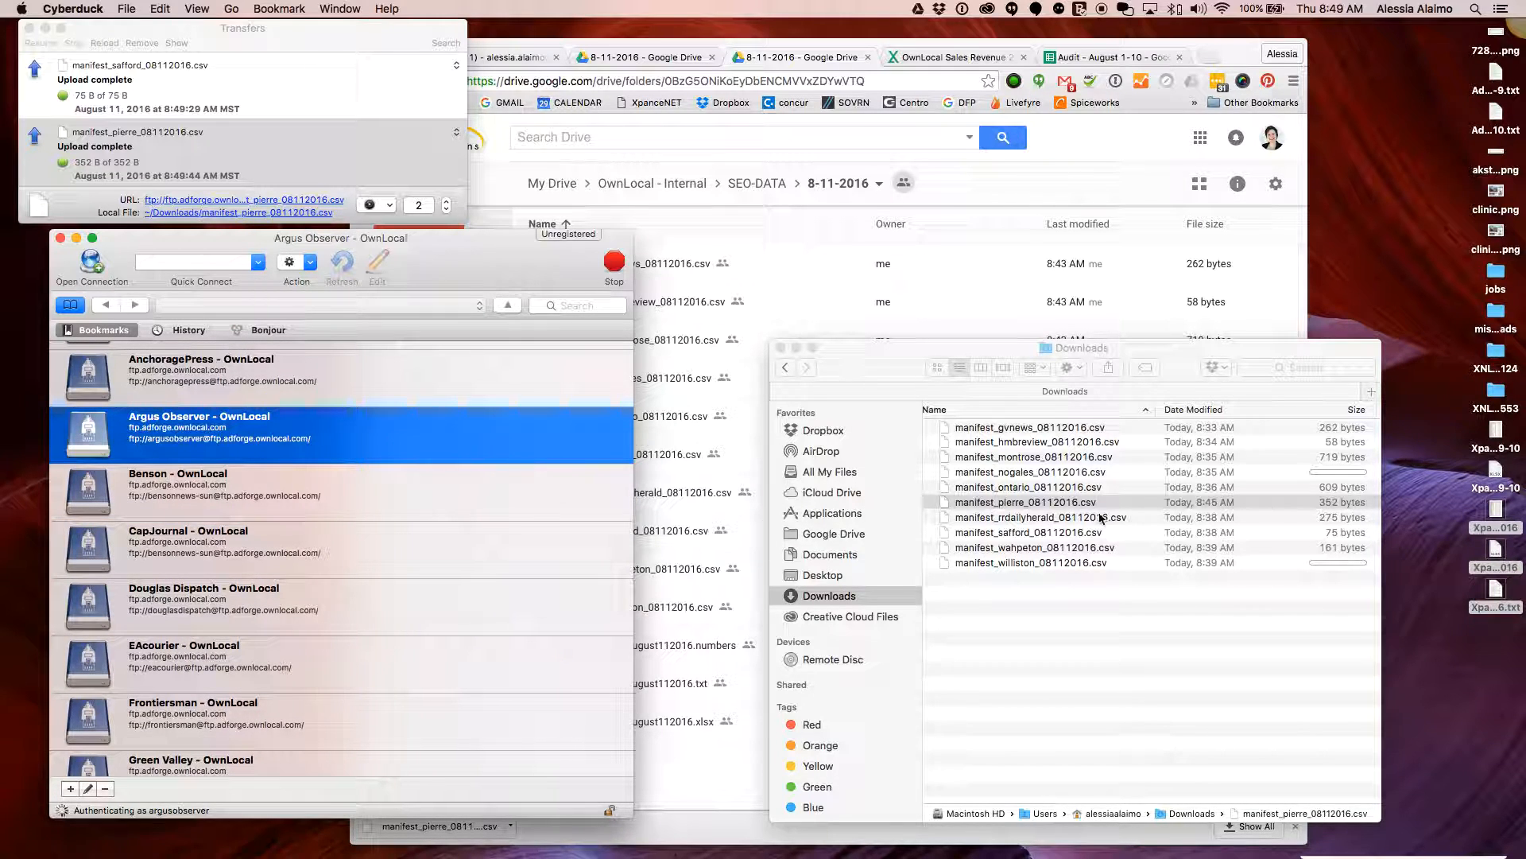
left_click(1026, 489)
left_click_drag(941, 491, 94, 346)
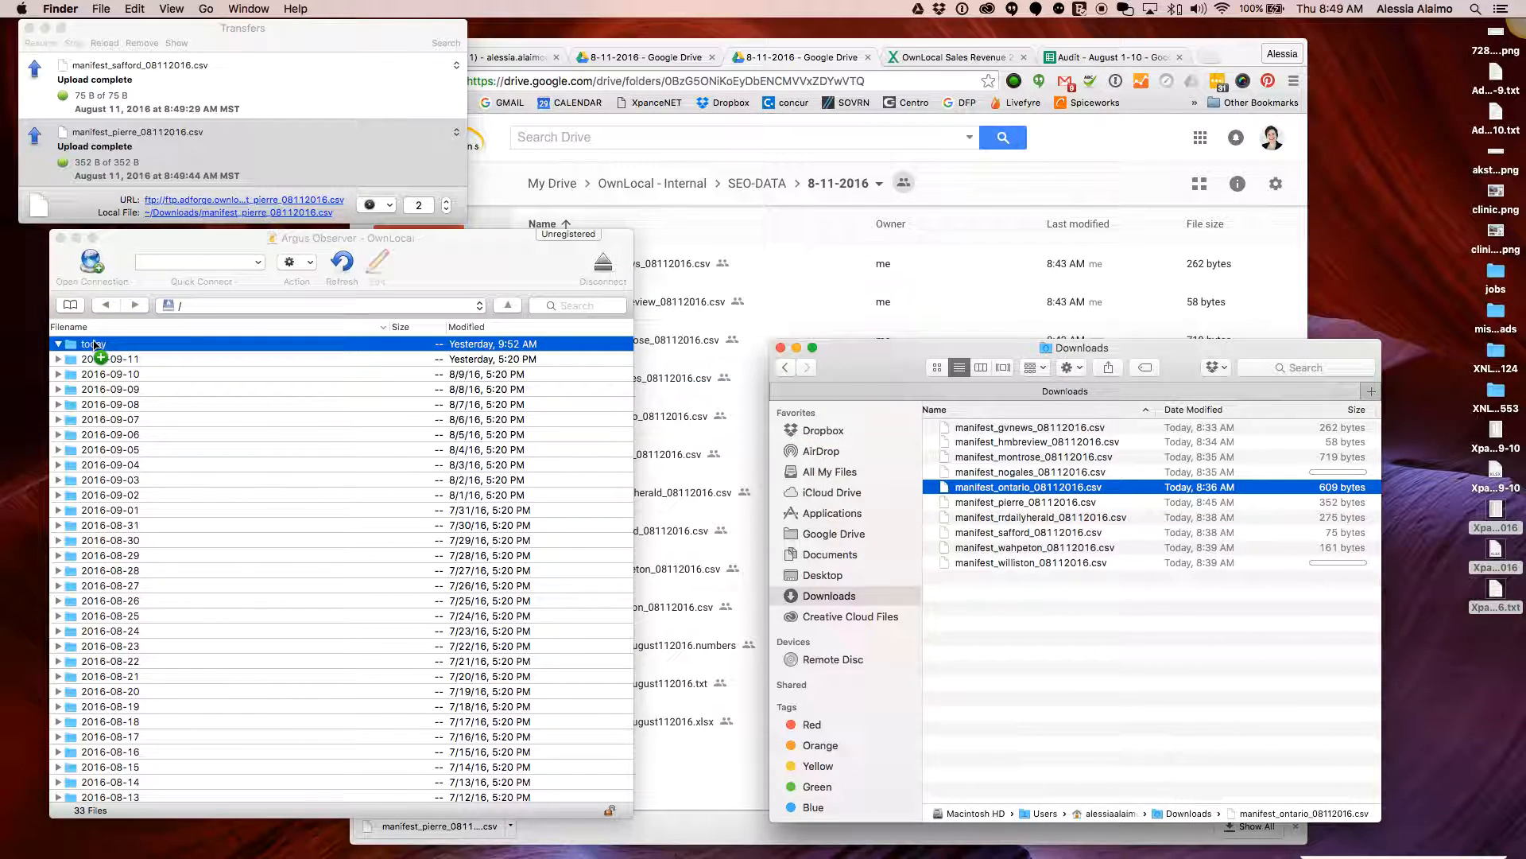
Close the Argus Observer connection window and bring the Downloads window forward
left_click(70, 305)
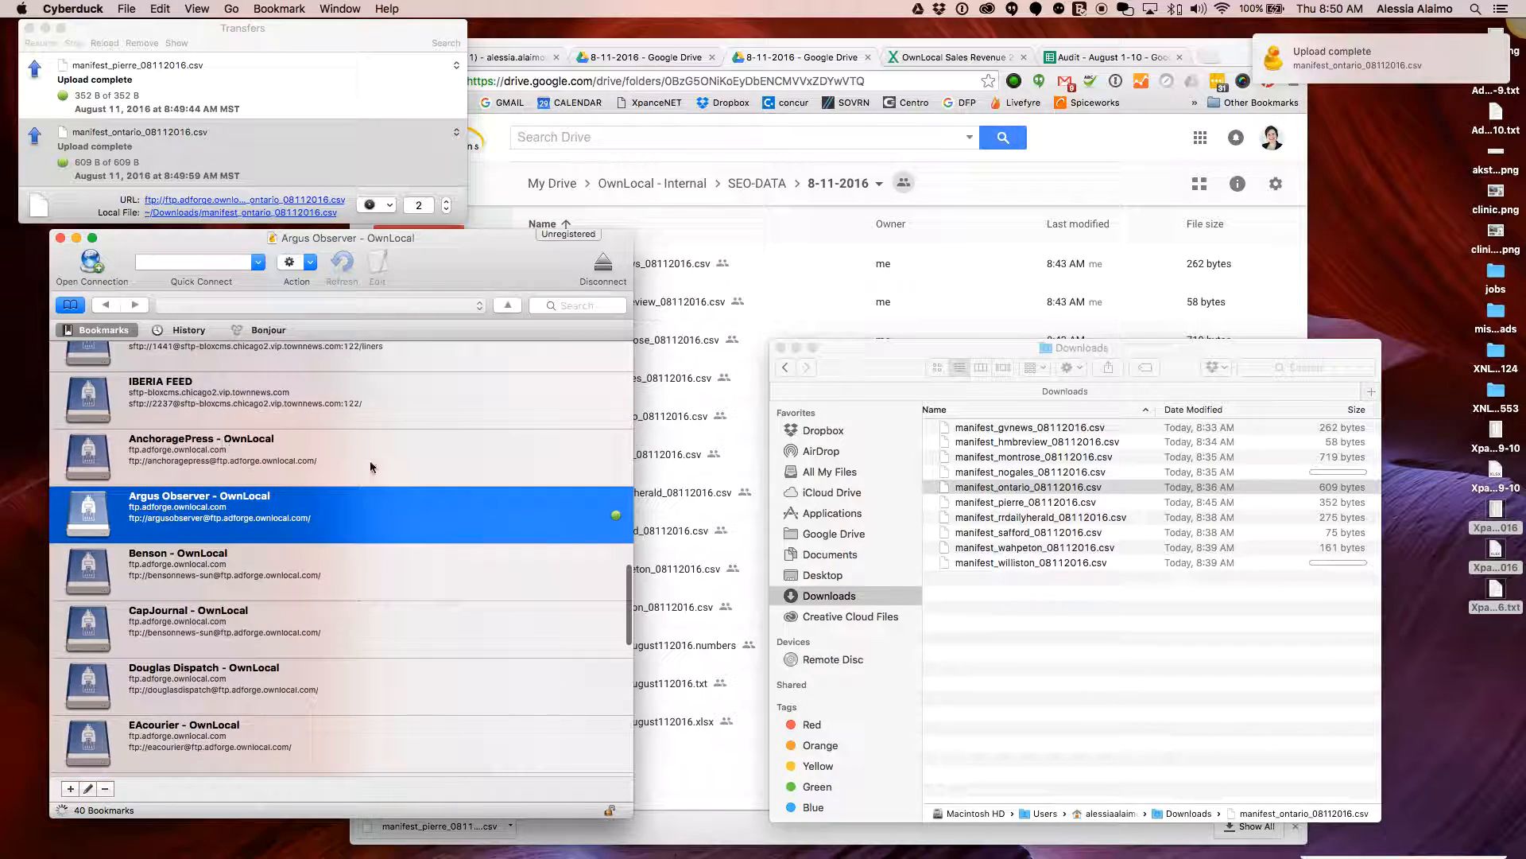
scroll(370, 469, "up", 5)
scroll(370, 466, "down", 8)
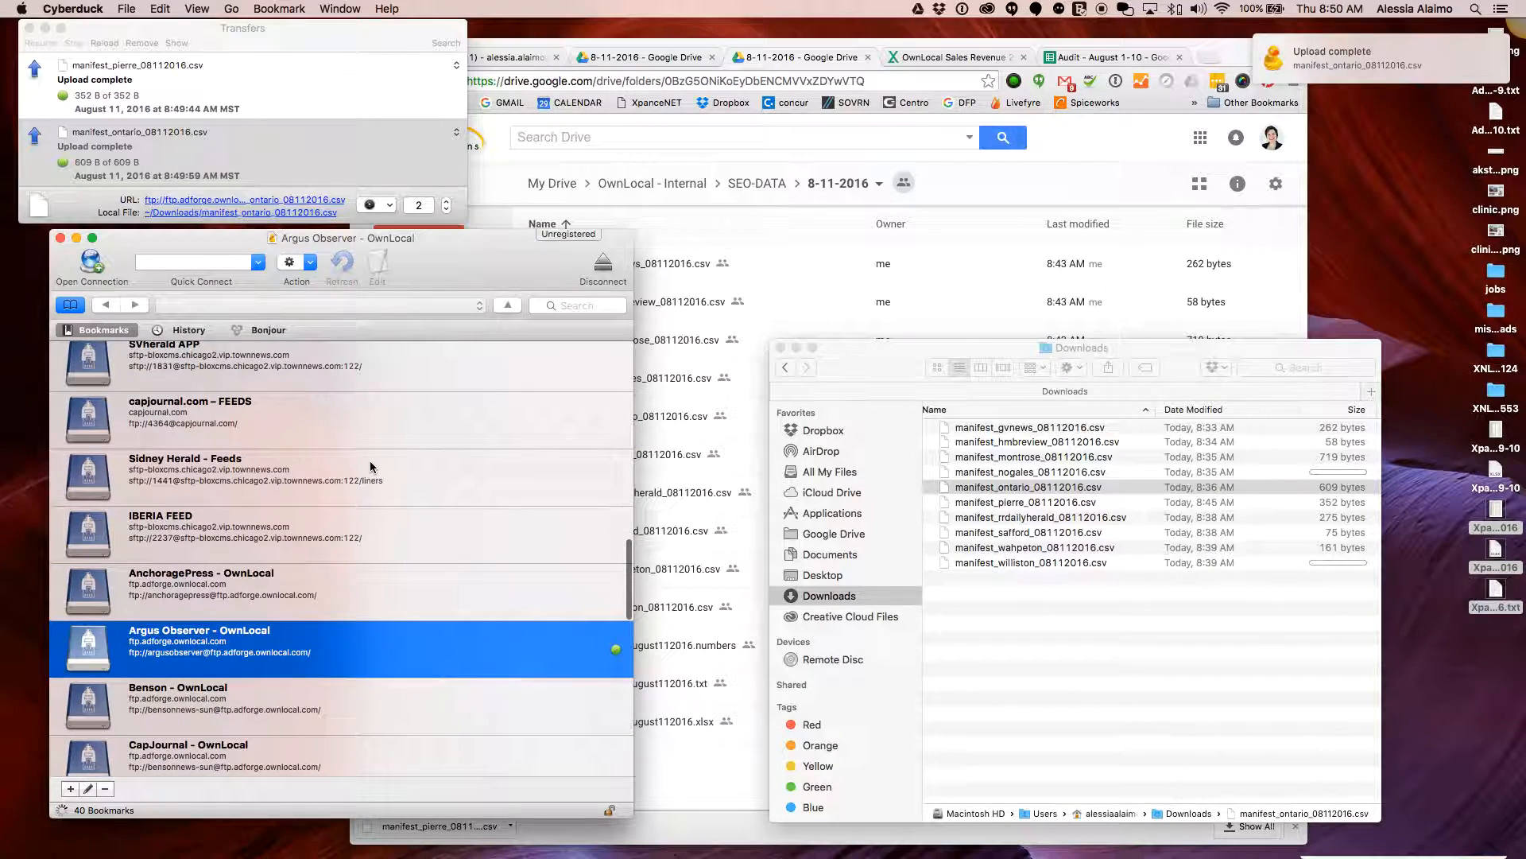
scroll(312, 487, "down", 5)
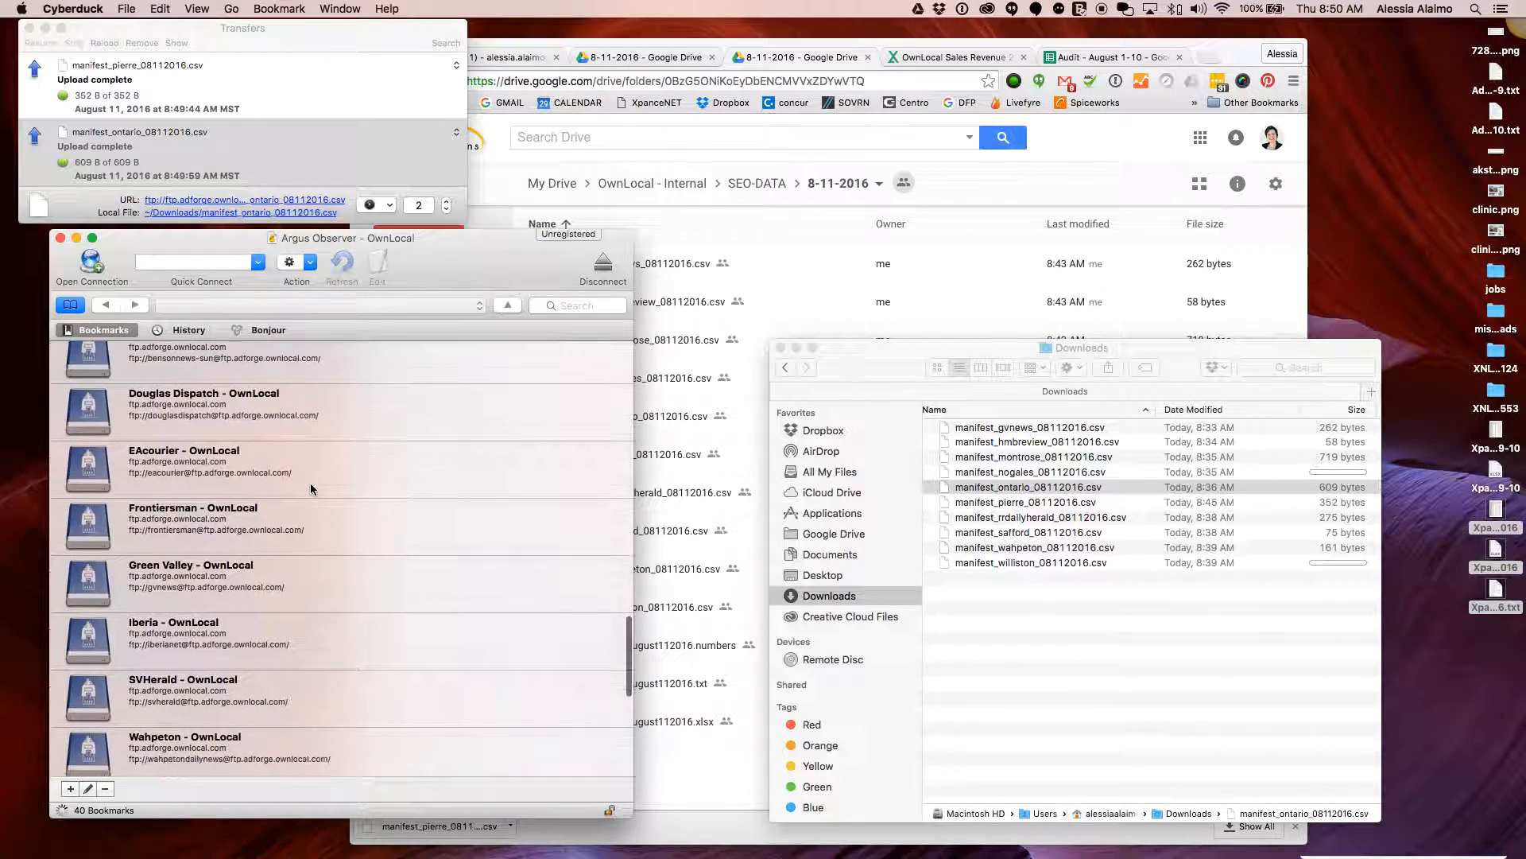
scroll(369, 528, "up", 12)
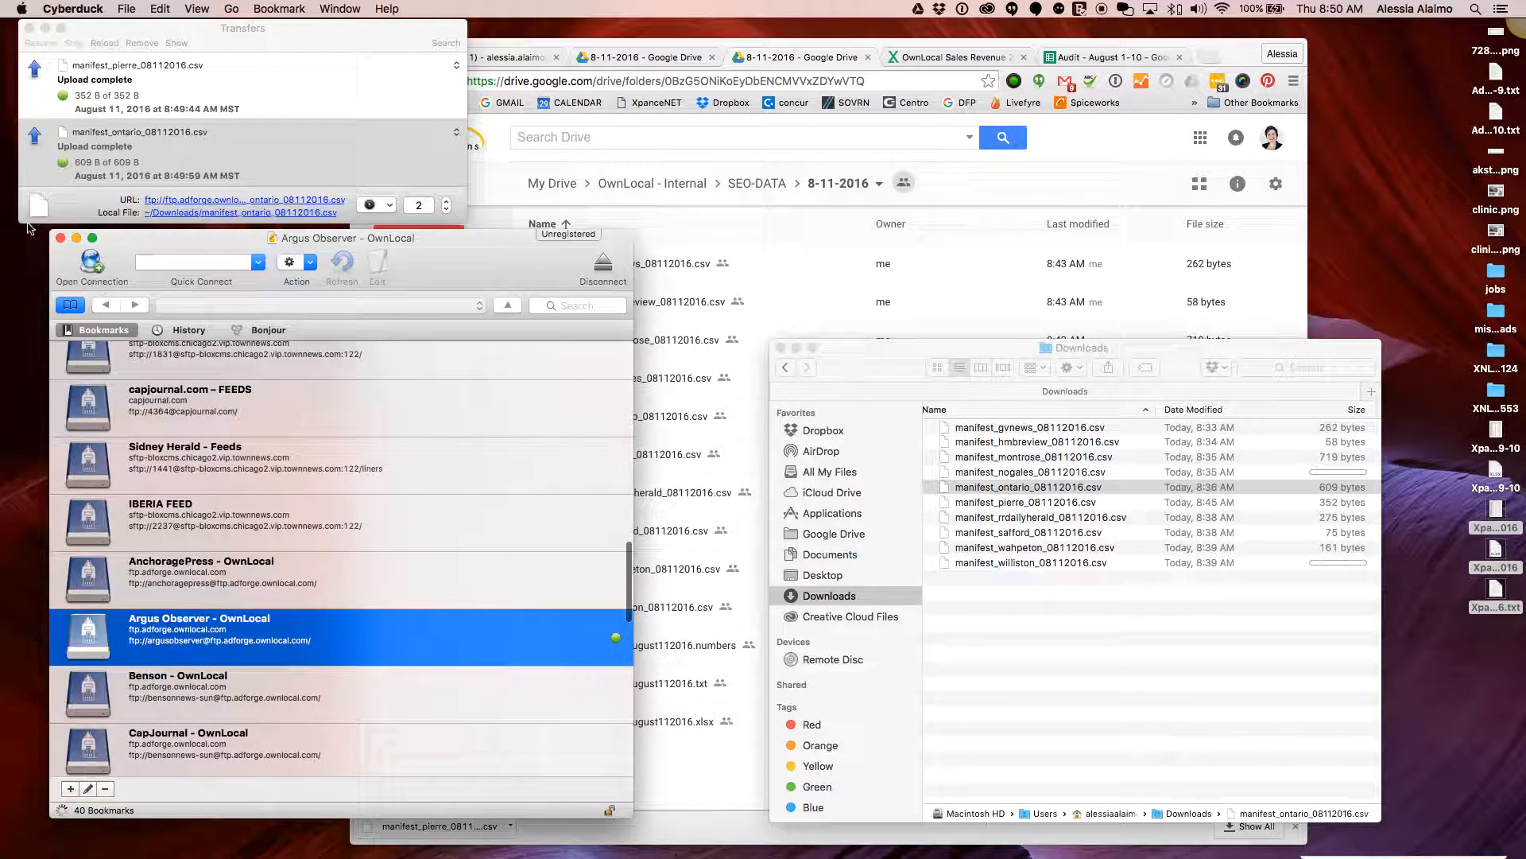
left_click(59, 237)
left_click_drag(880, 356, 930, 363)
Close the Downloads window and the finished transfers window
left_click(830, 355)
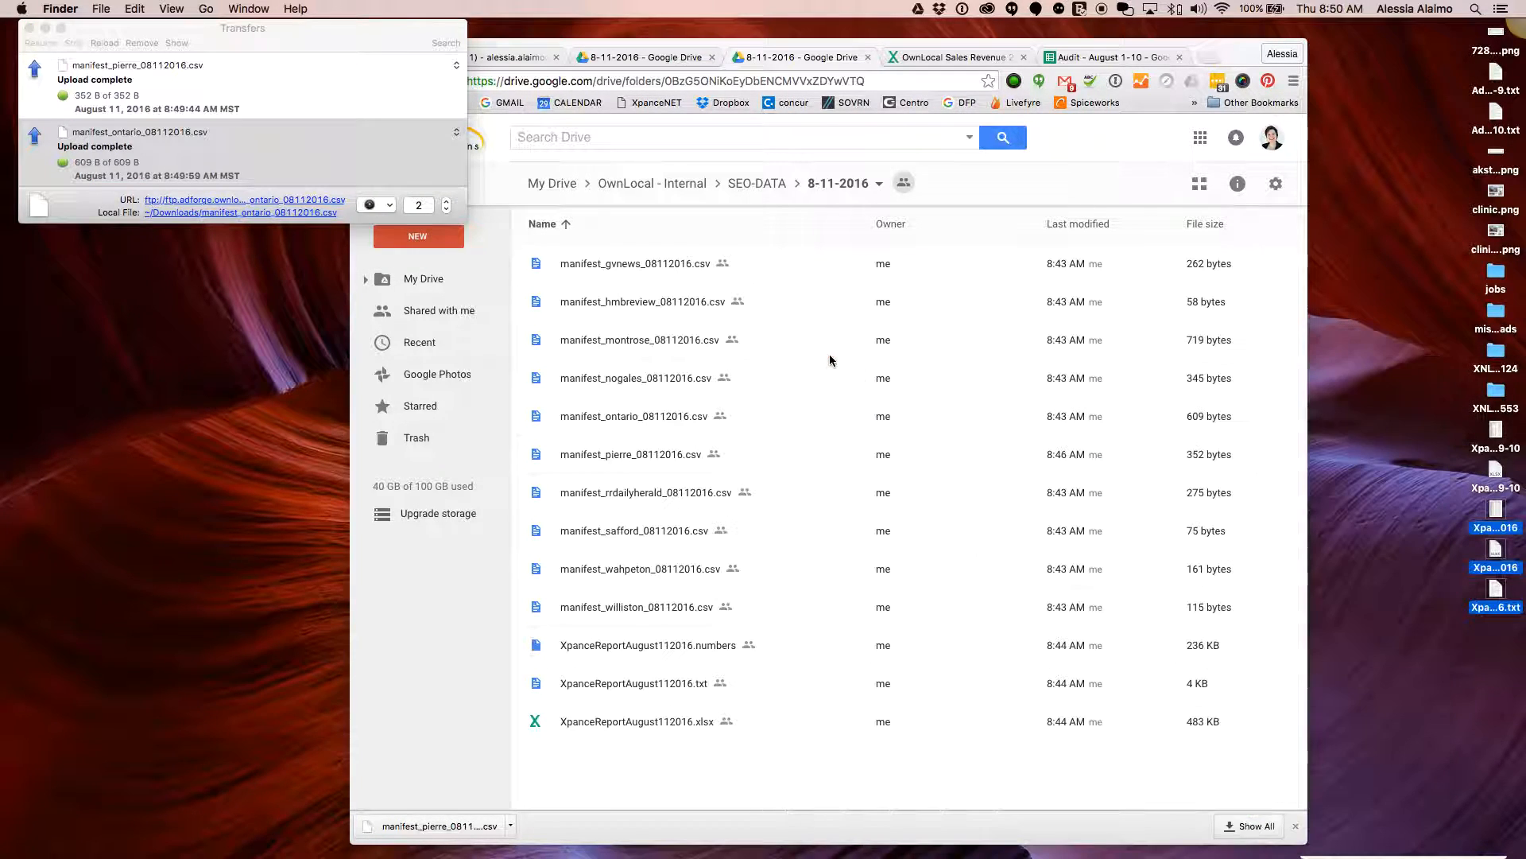
left_click(415, 633)
left_click(30, 28)
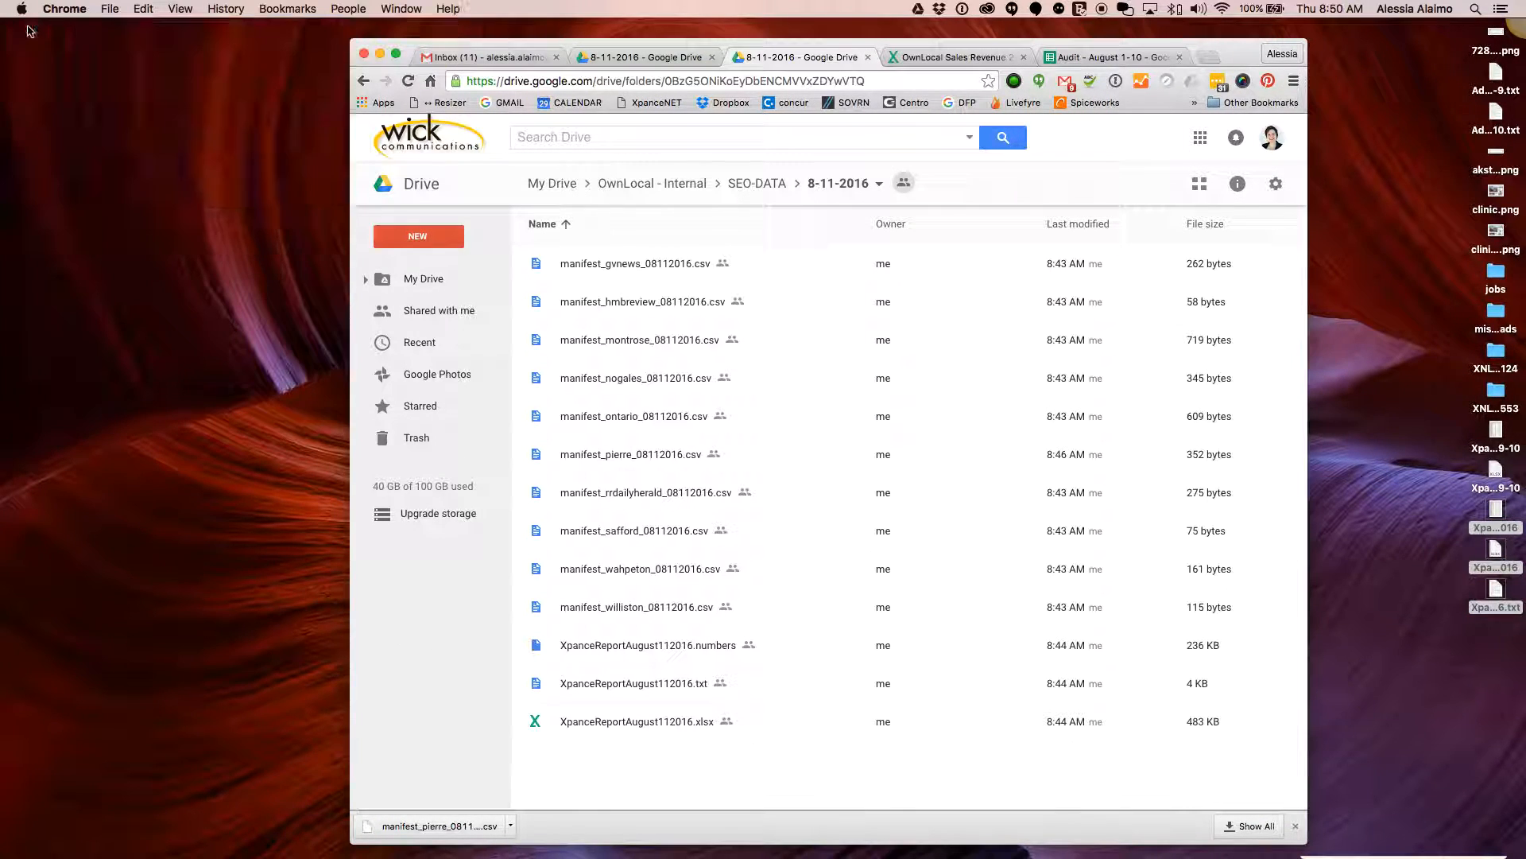
Enlarge the Chrome window to fill the screen and enter 'adforge' in a new tab
left_click_drag(425, 48, 122, 27)
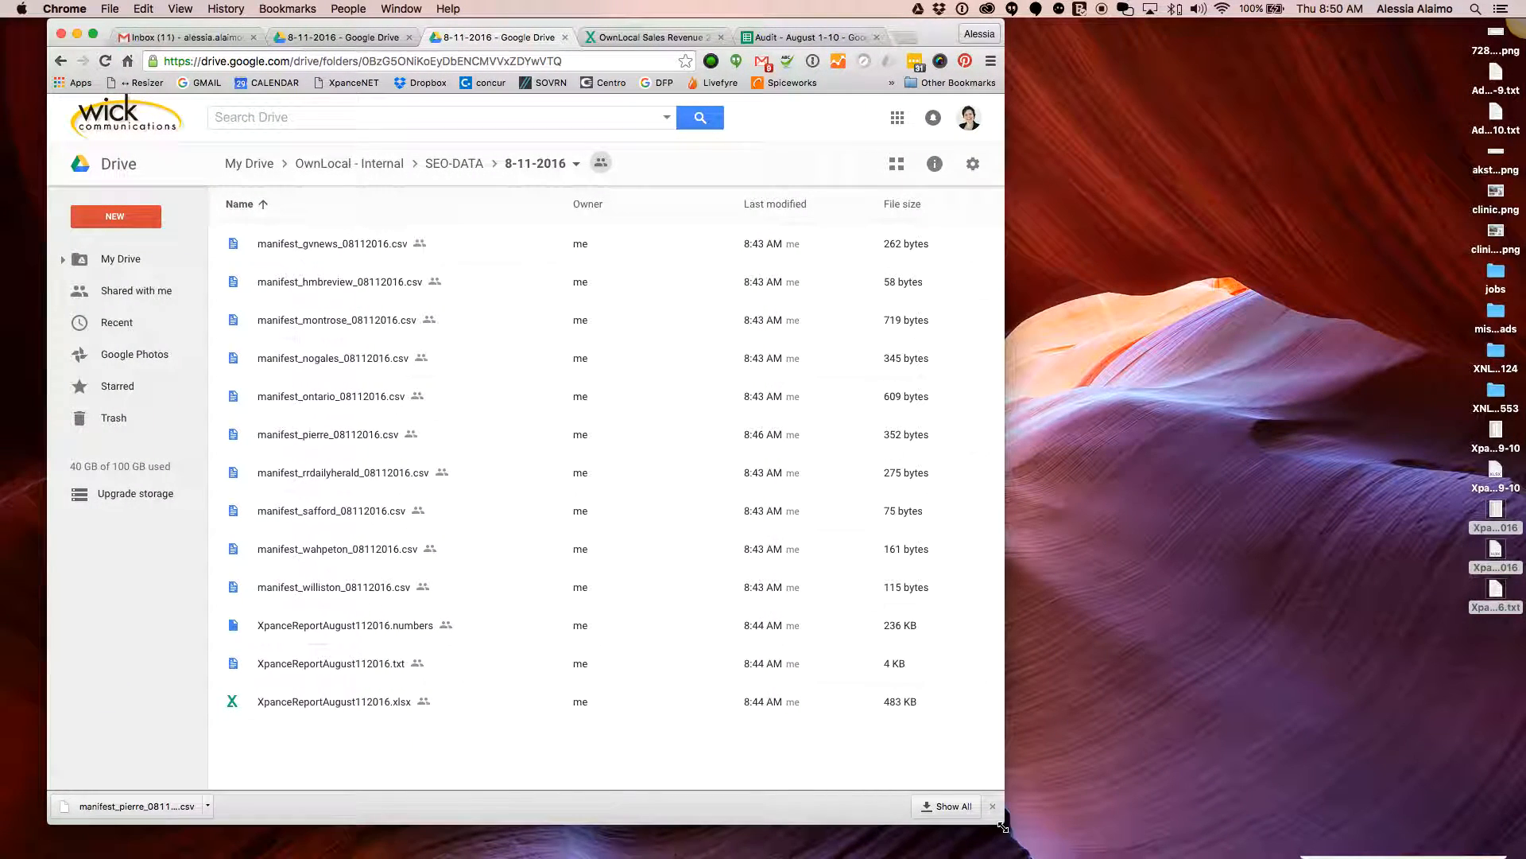
left_click_drag(1002, 827, 1440, 834)
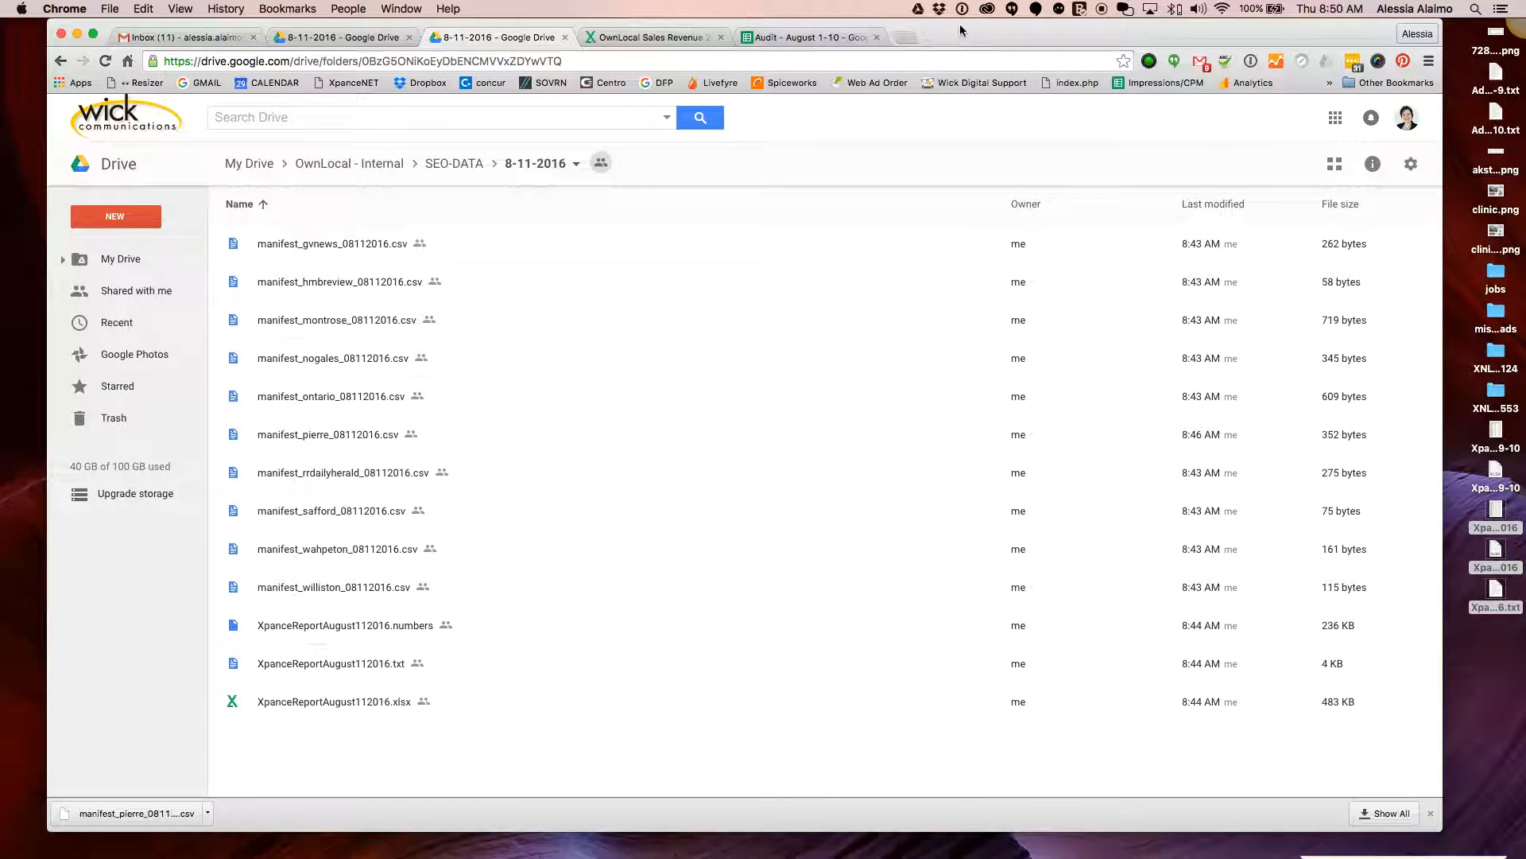
left_click(905, 37)
type("adfor")
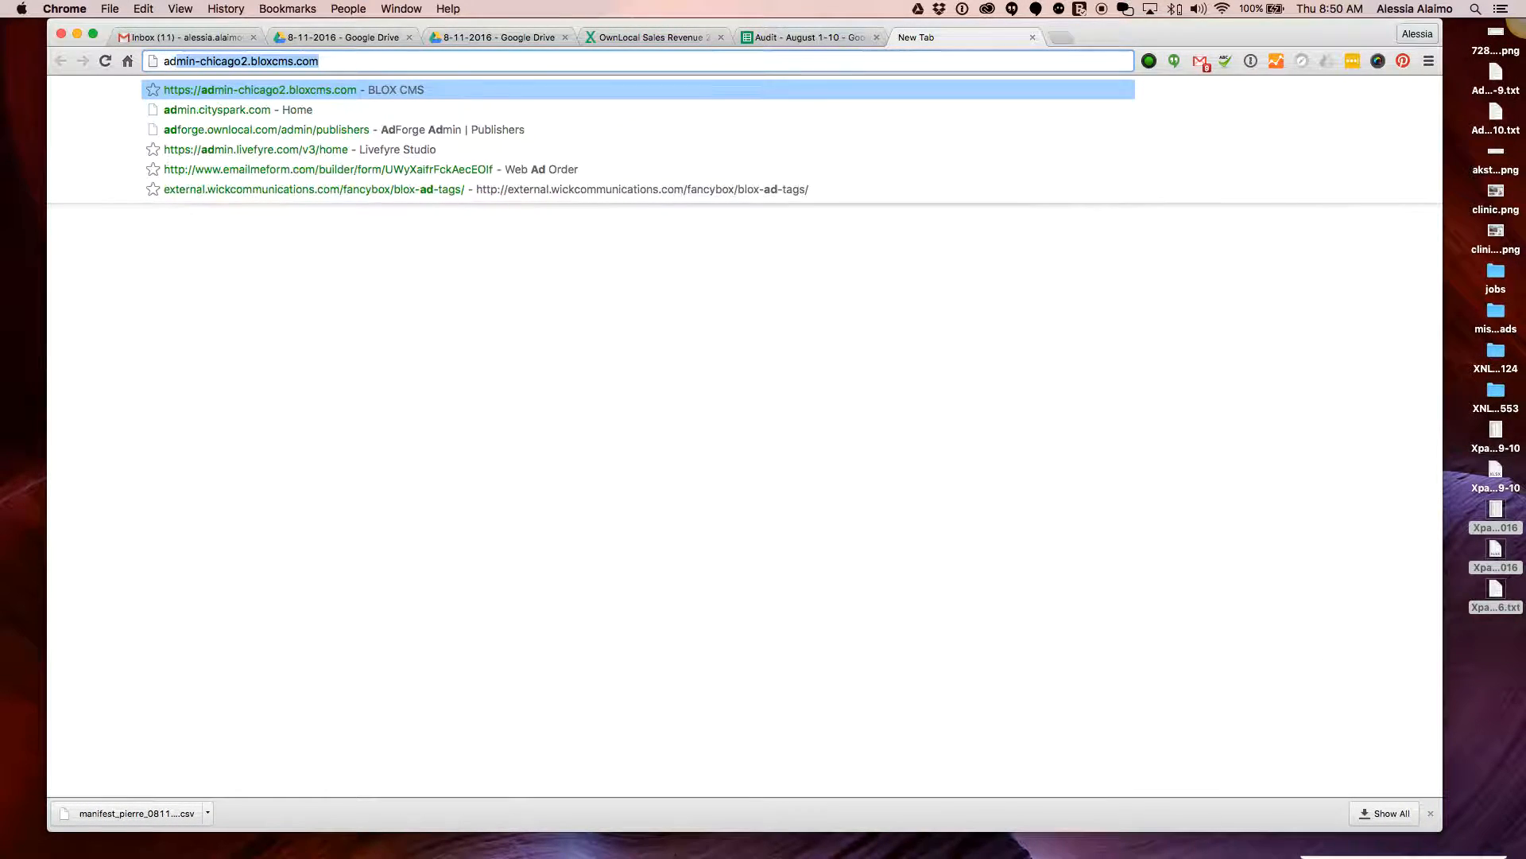
type("ge.ownlocal.com/admin/publishers")
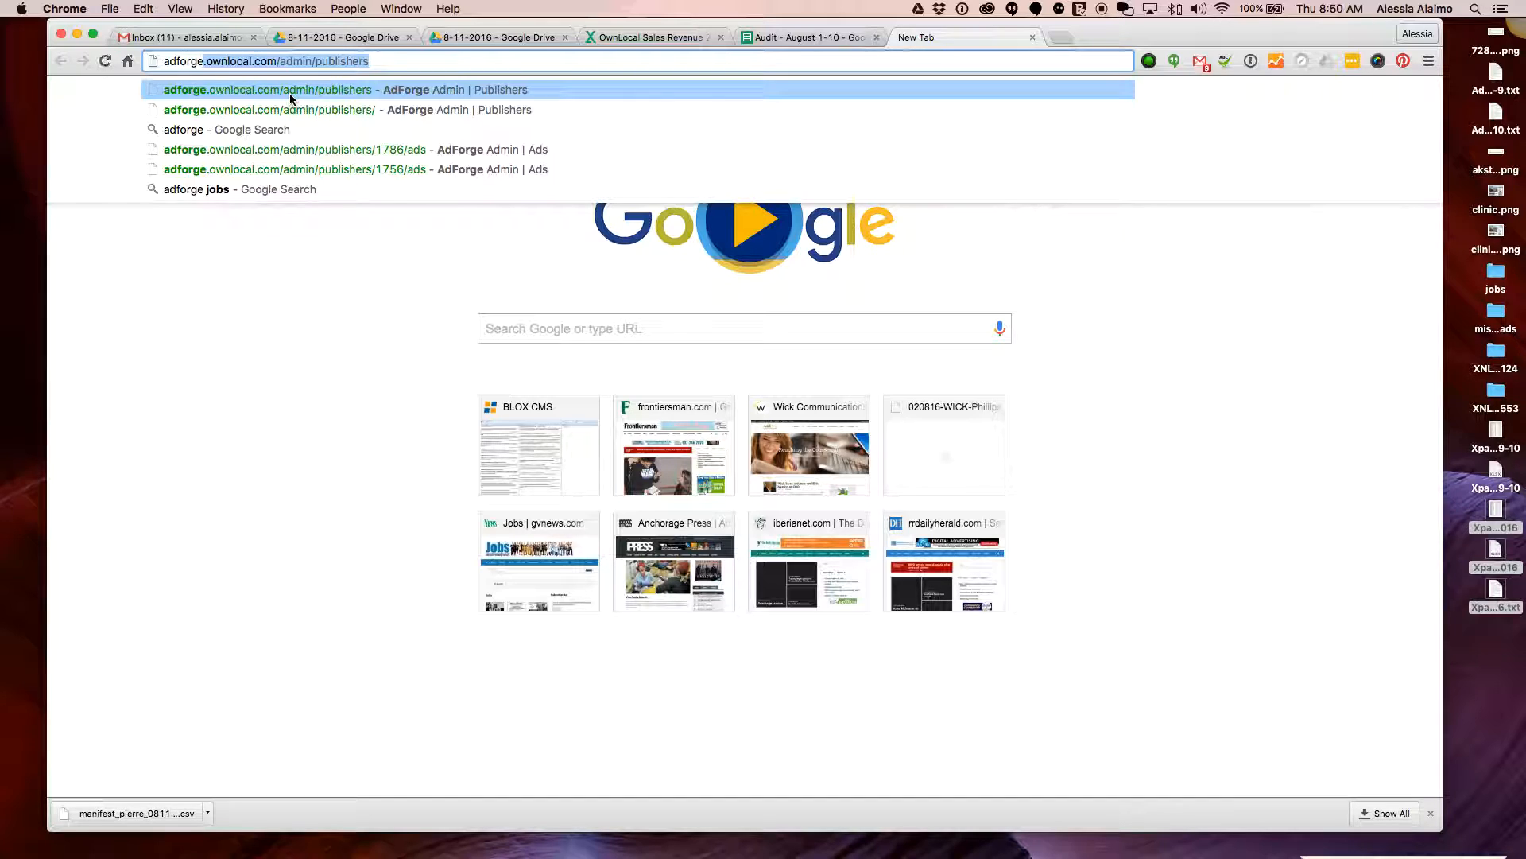
On the AdForge publishers admin page, select all publishers and export the August 2016 detailed ad list
left_click(350, 92)
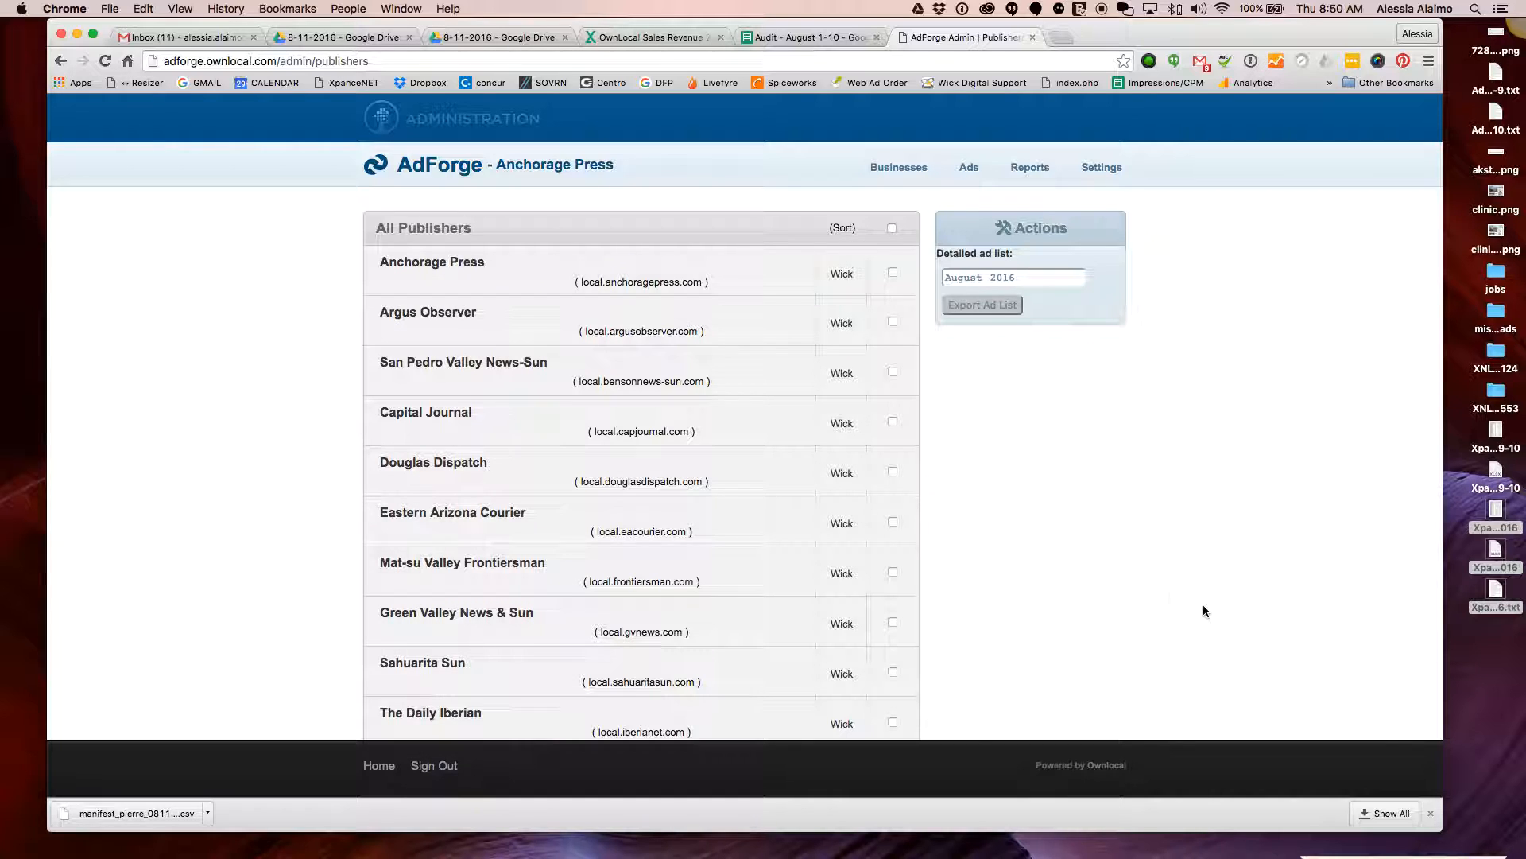
scroll(739, 428, "down", 6)
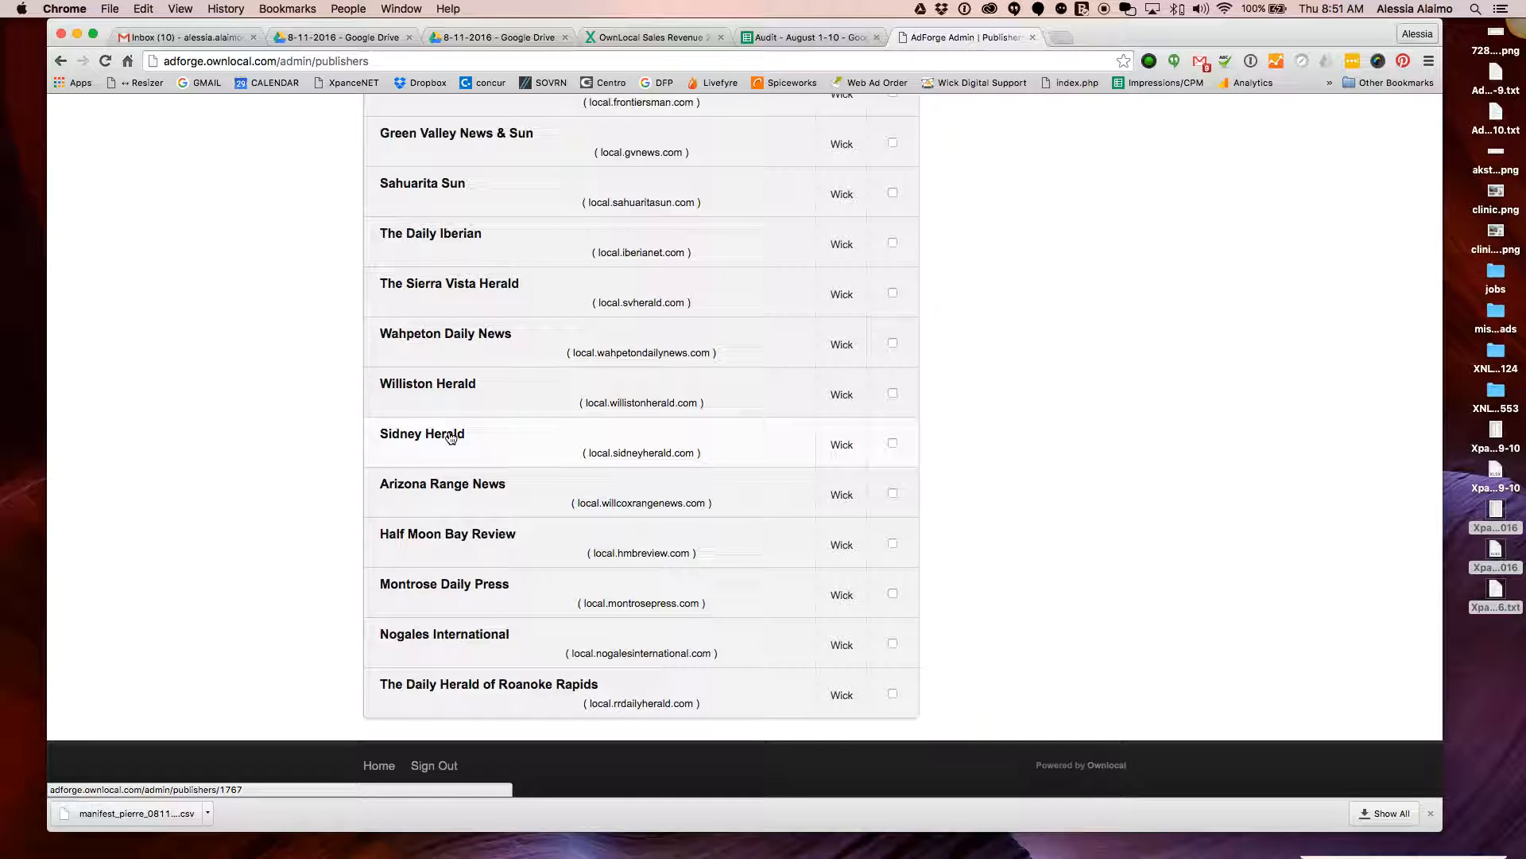
scroll(974, 593, "up", 15)
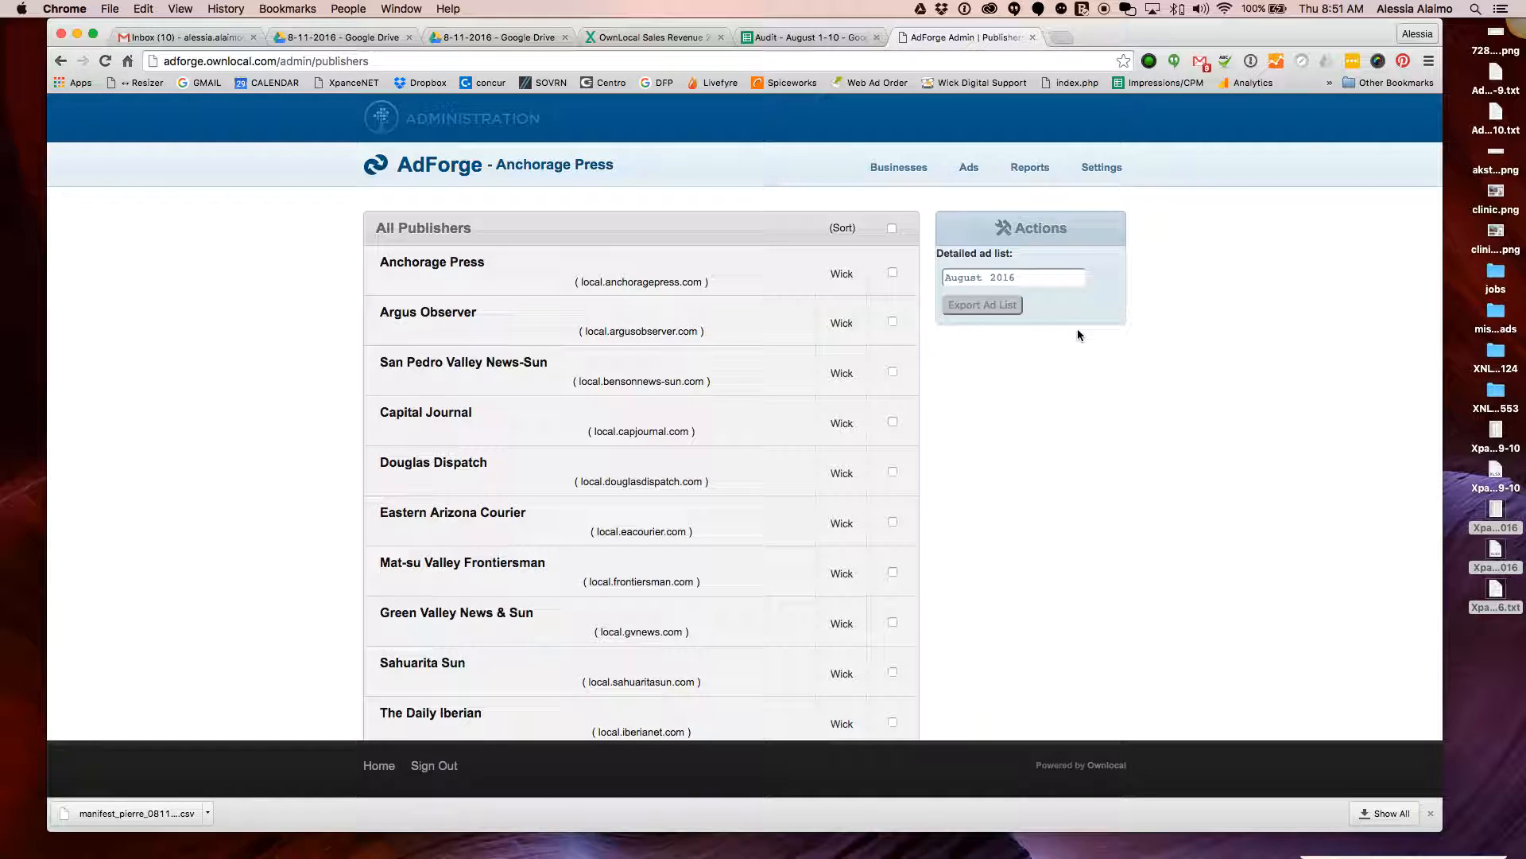
scroll(1080, 332, "down", 1)
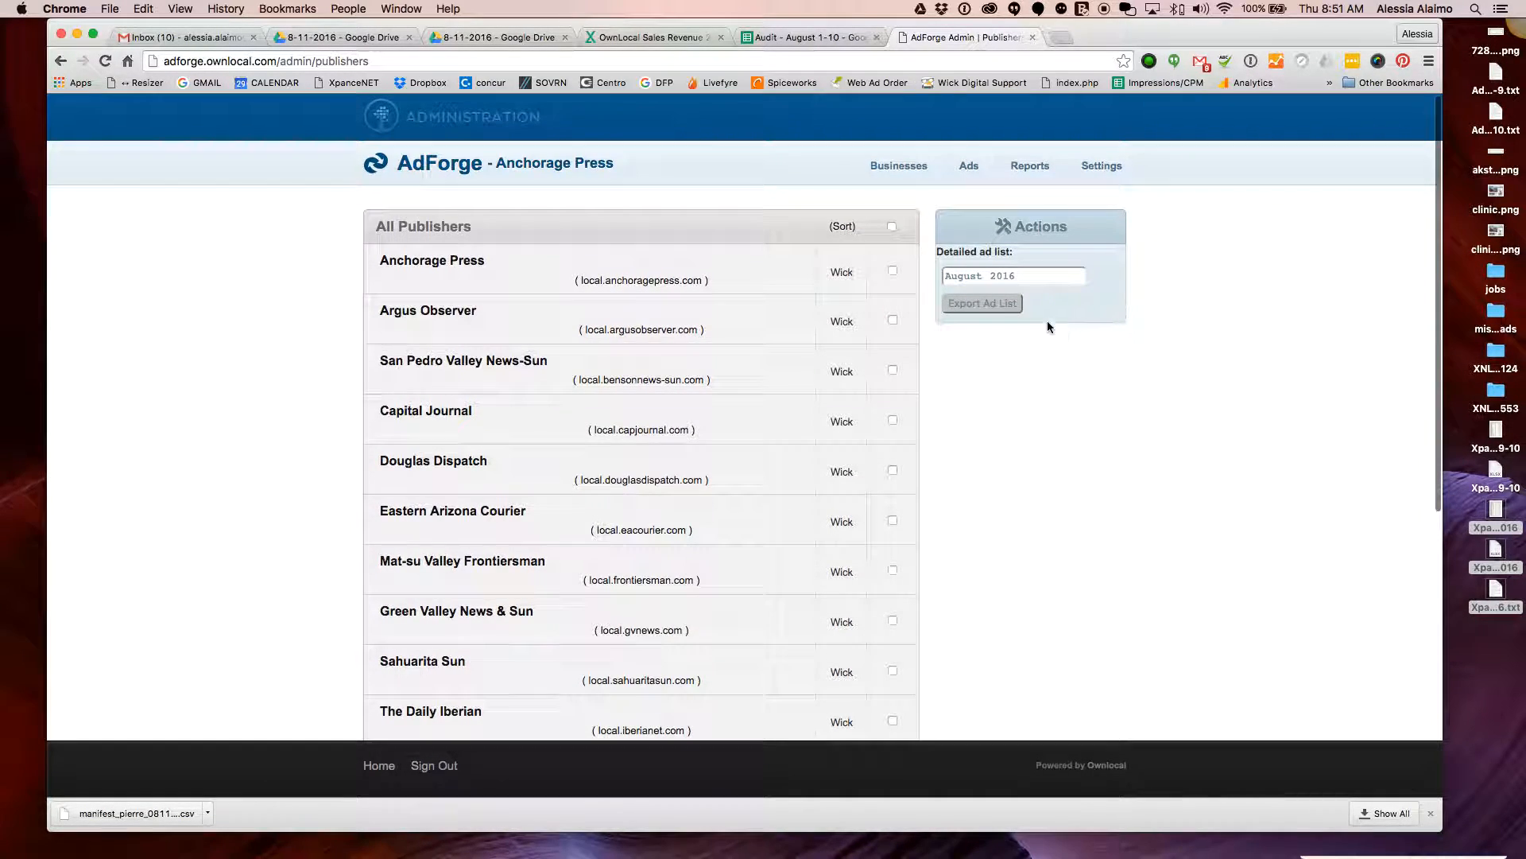
scroll(897, 233, "down", 2)
left_click(893, 204)
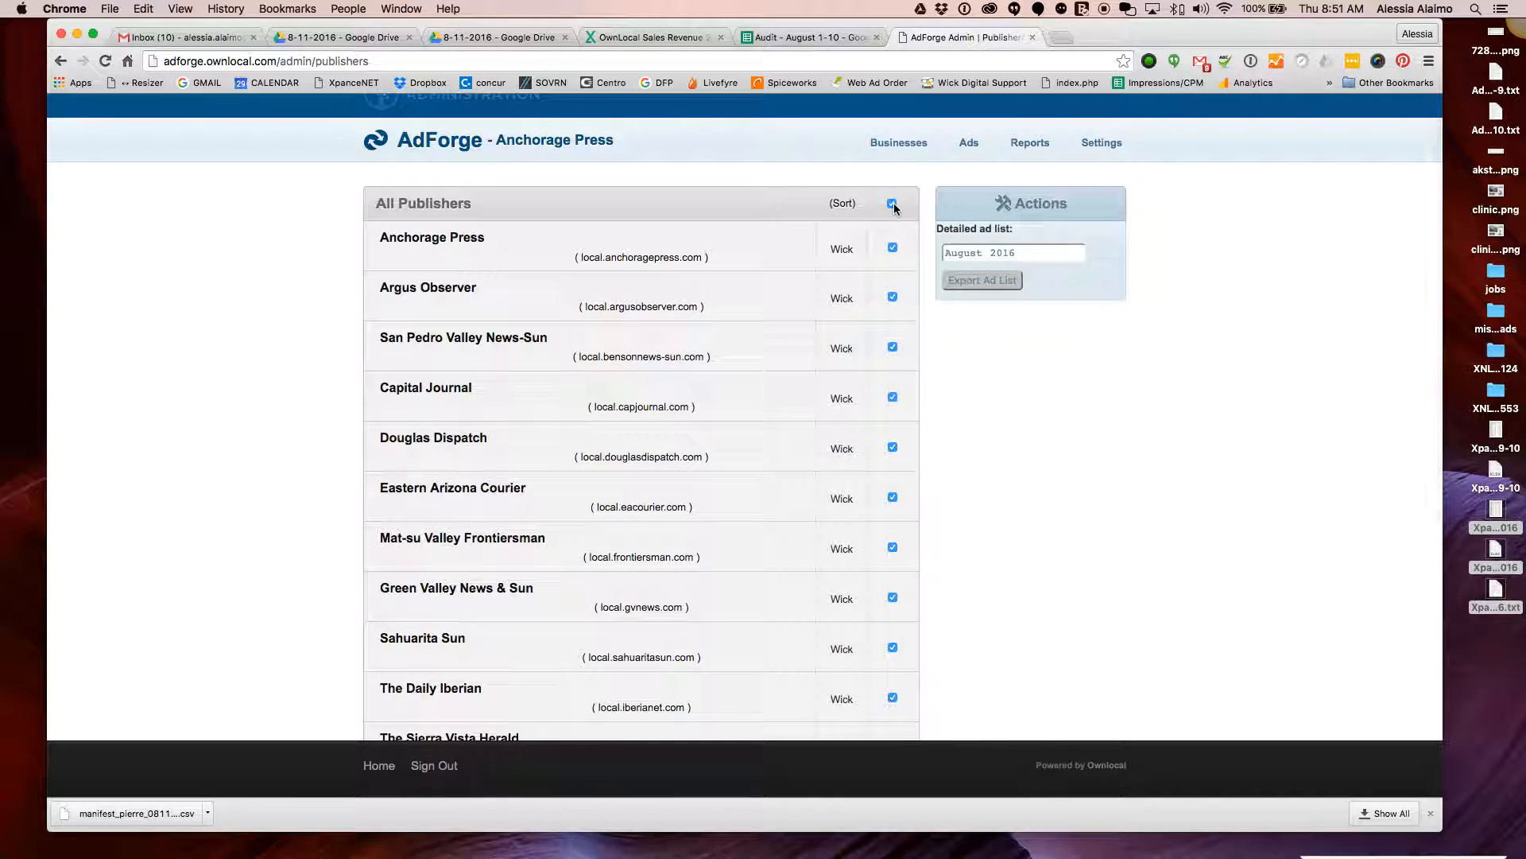
scroll(906, 350, "down", 10)
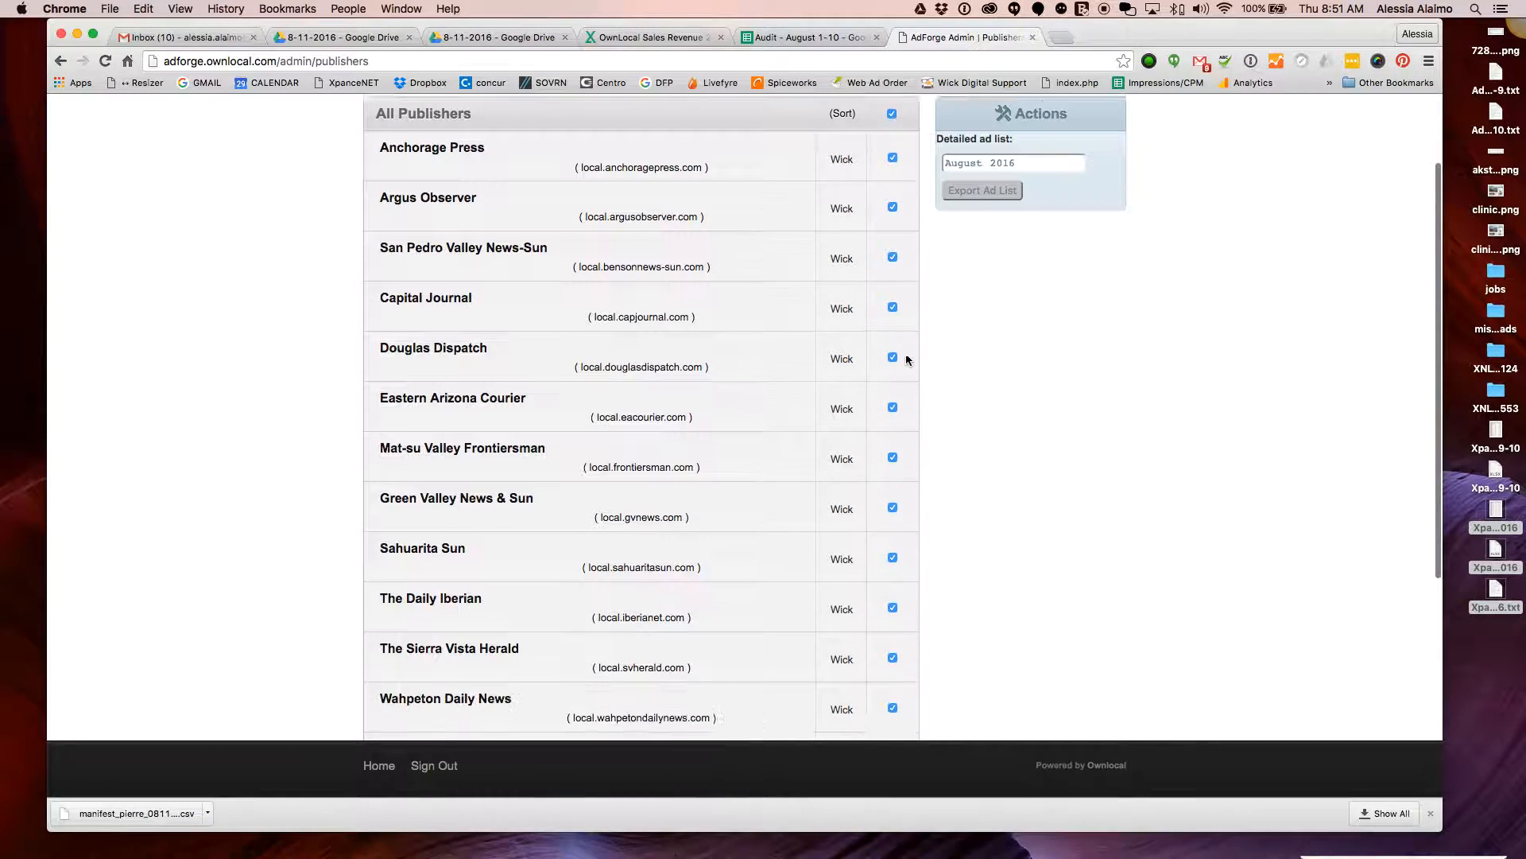
scroll(906, 359, "up", 10)
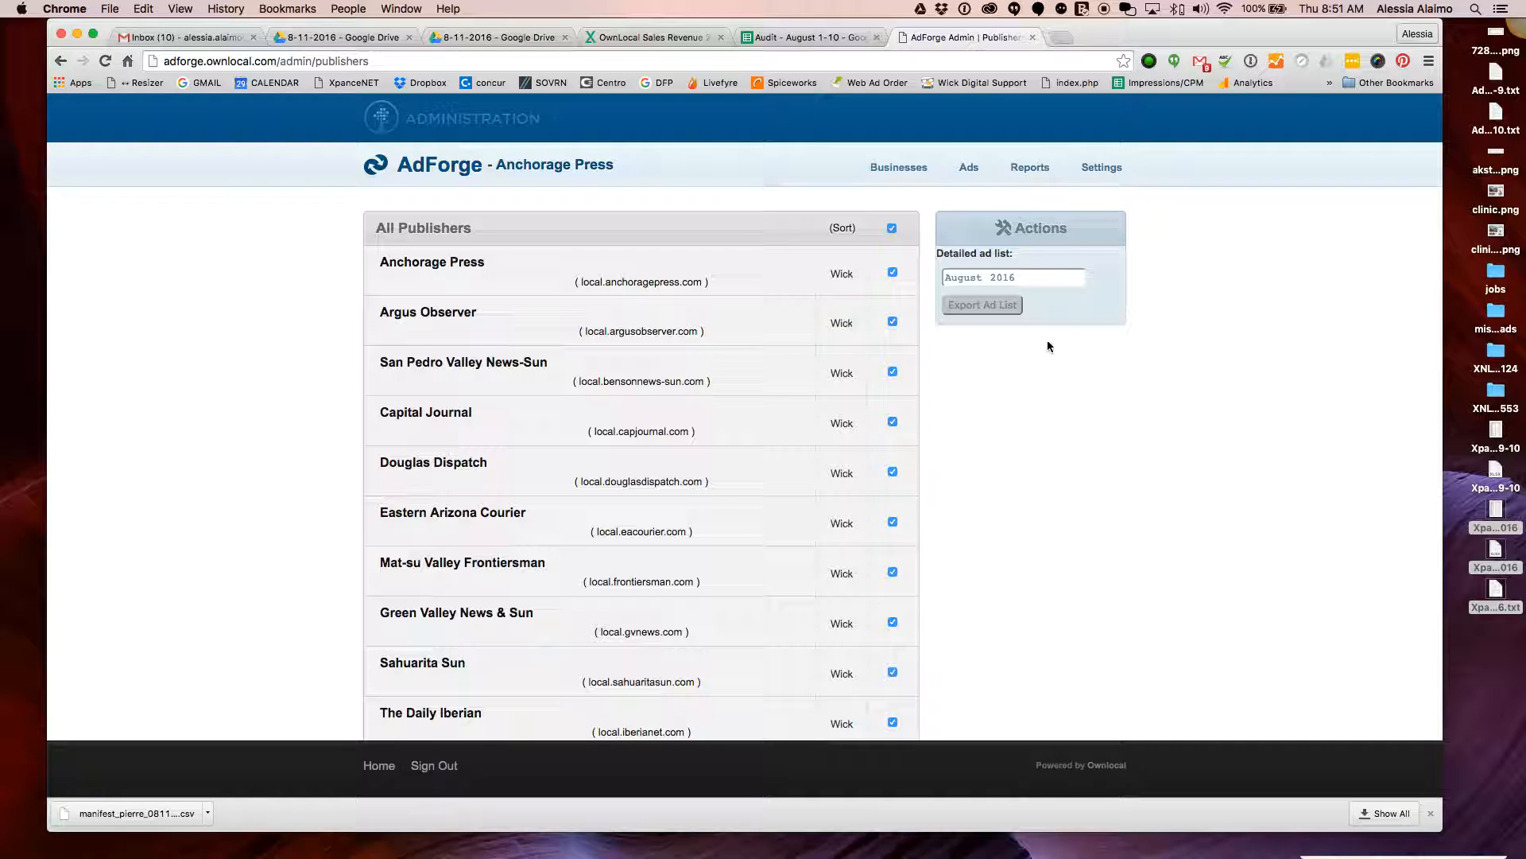
left_click(994, 304)
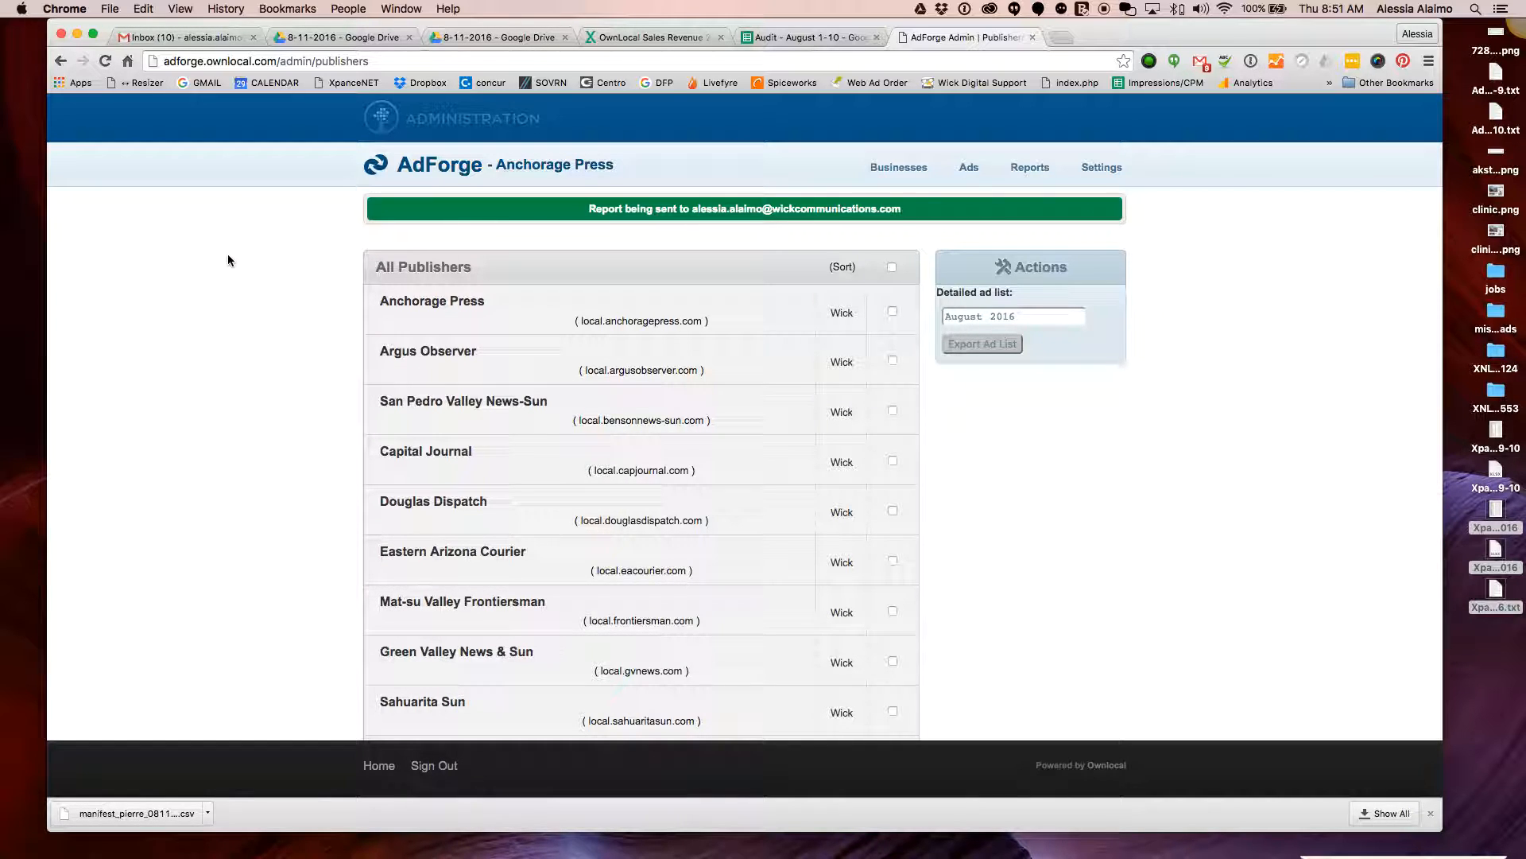
Switch to the Gmail inbox and scroll through its messages
left_click(149, 38)
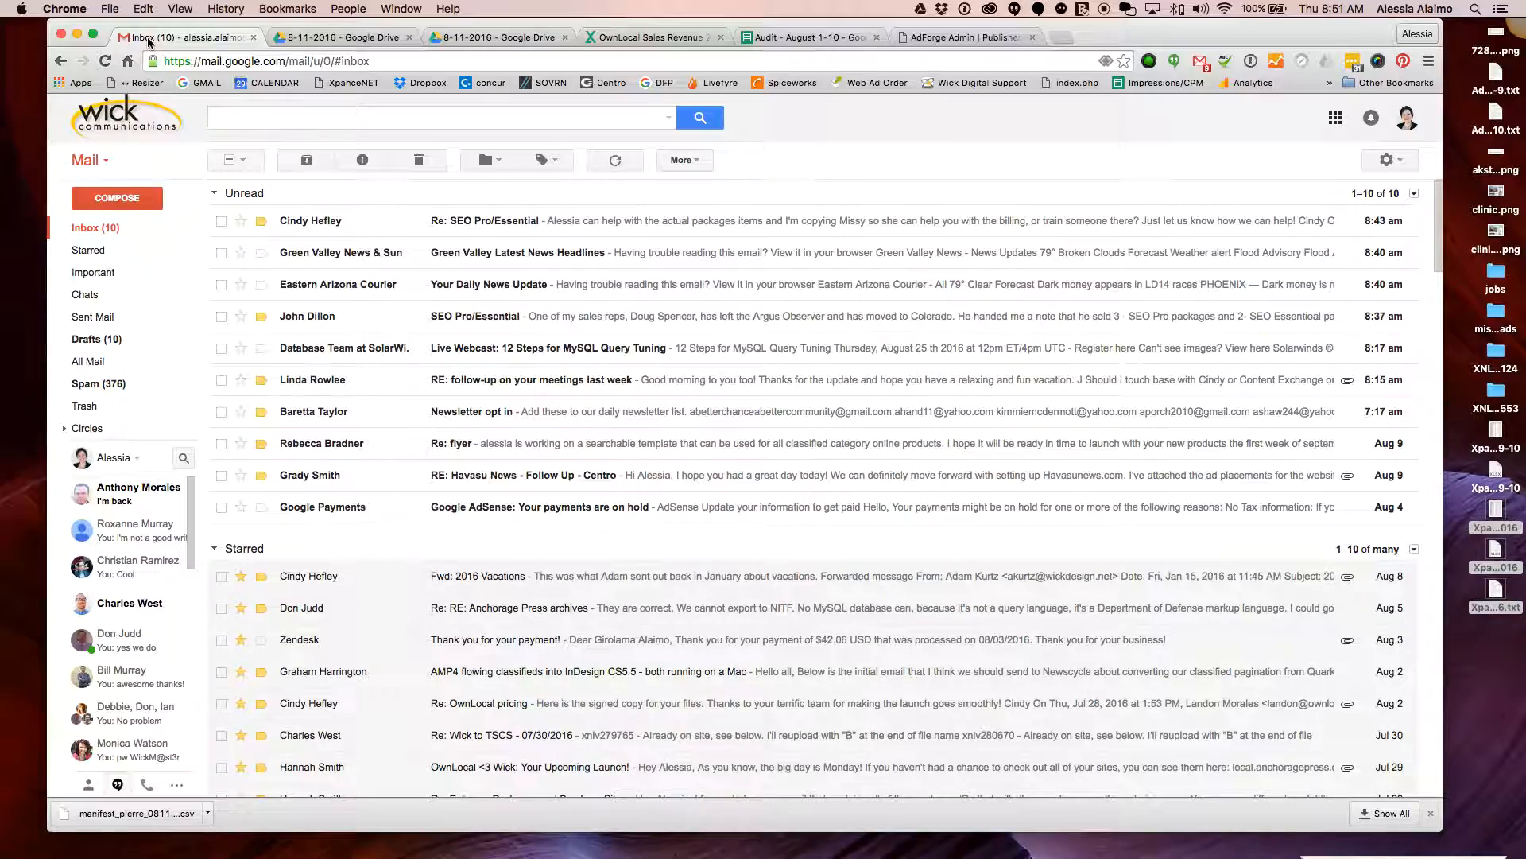
scroll(504, 326, "down", 5)
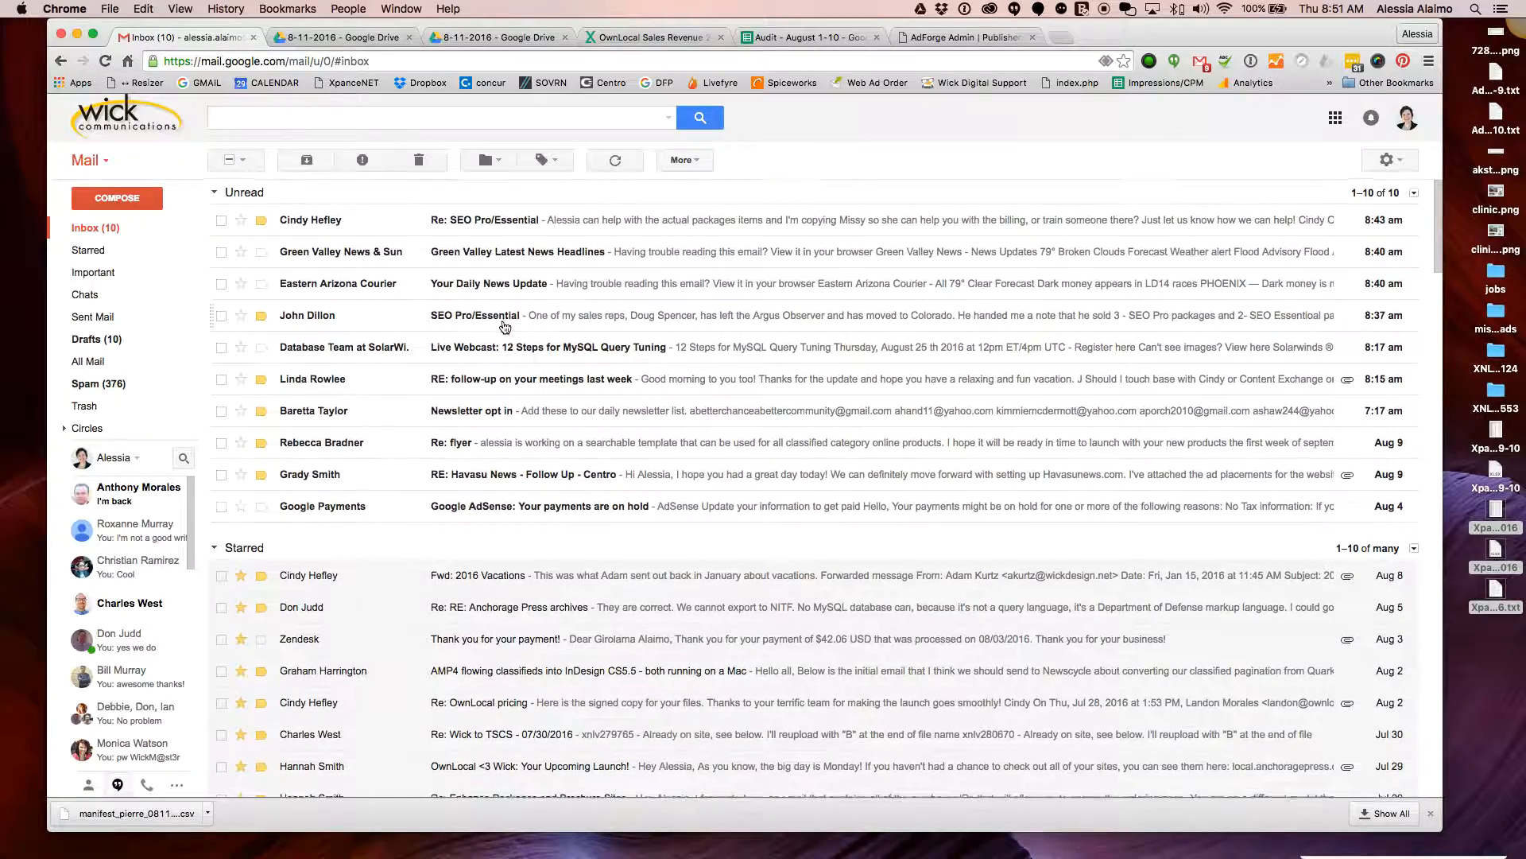
scroll(504, 326, "down", 2)
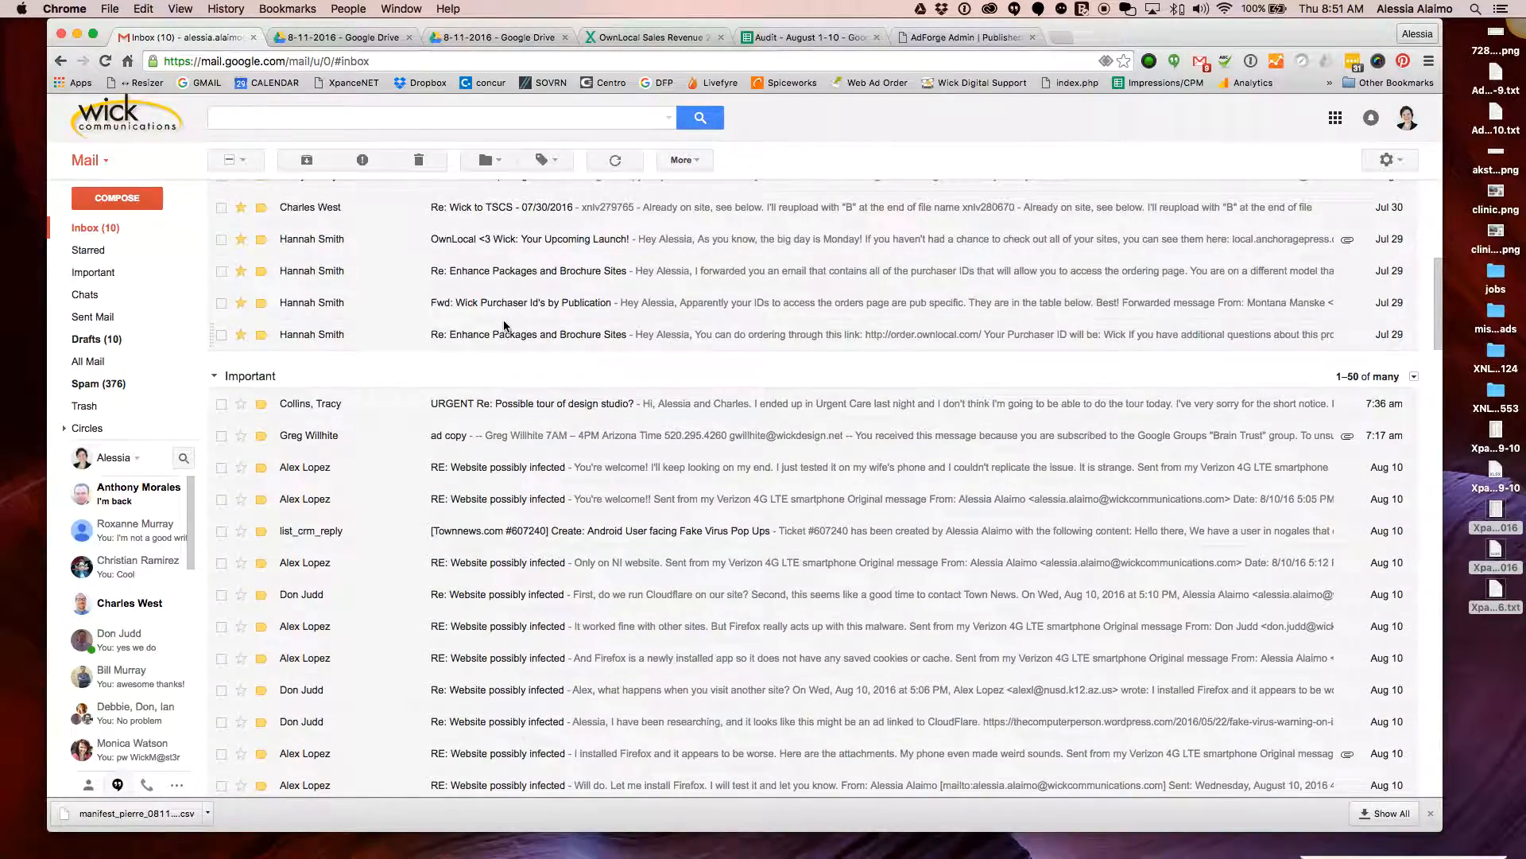
scroll(504, 326, "down", 3)
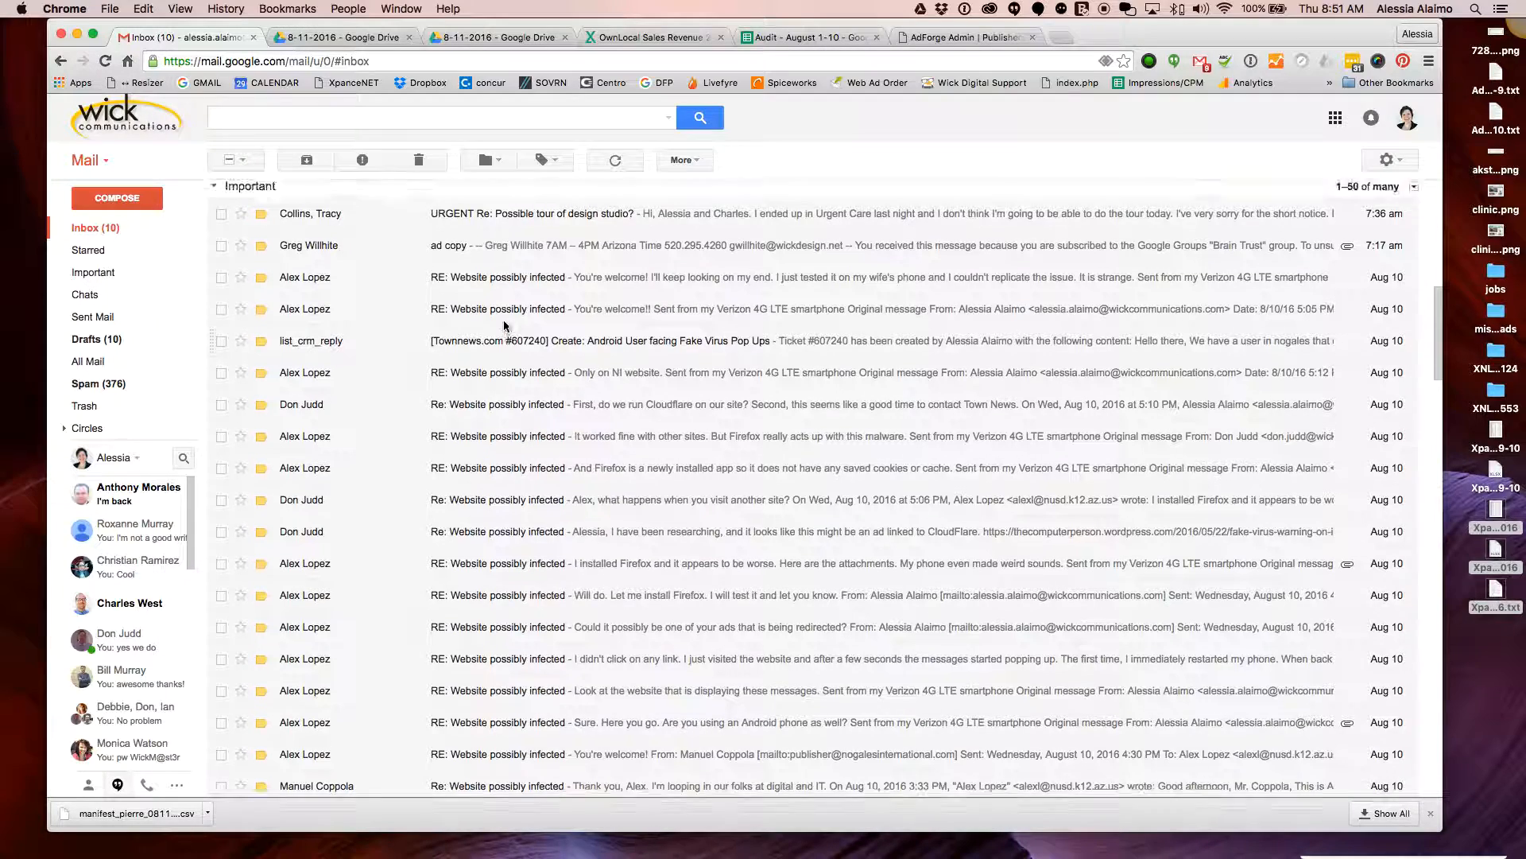
scroll(504, 325, "up", 3)
Search the mailbox for 'developer', picking it from the search suggestions
left_click(279, 115)
type("vele")
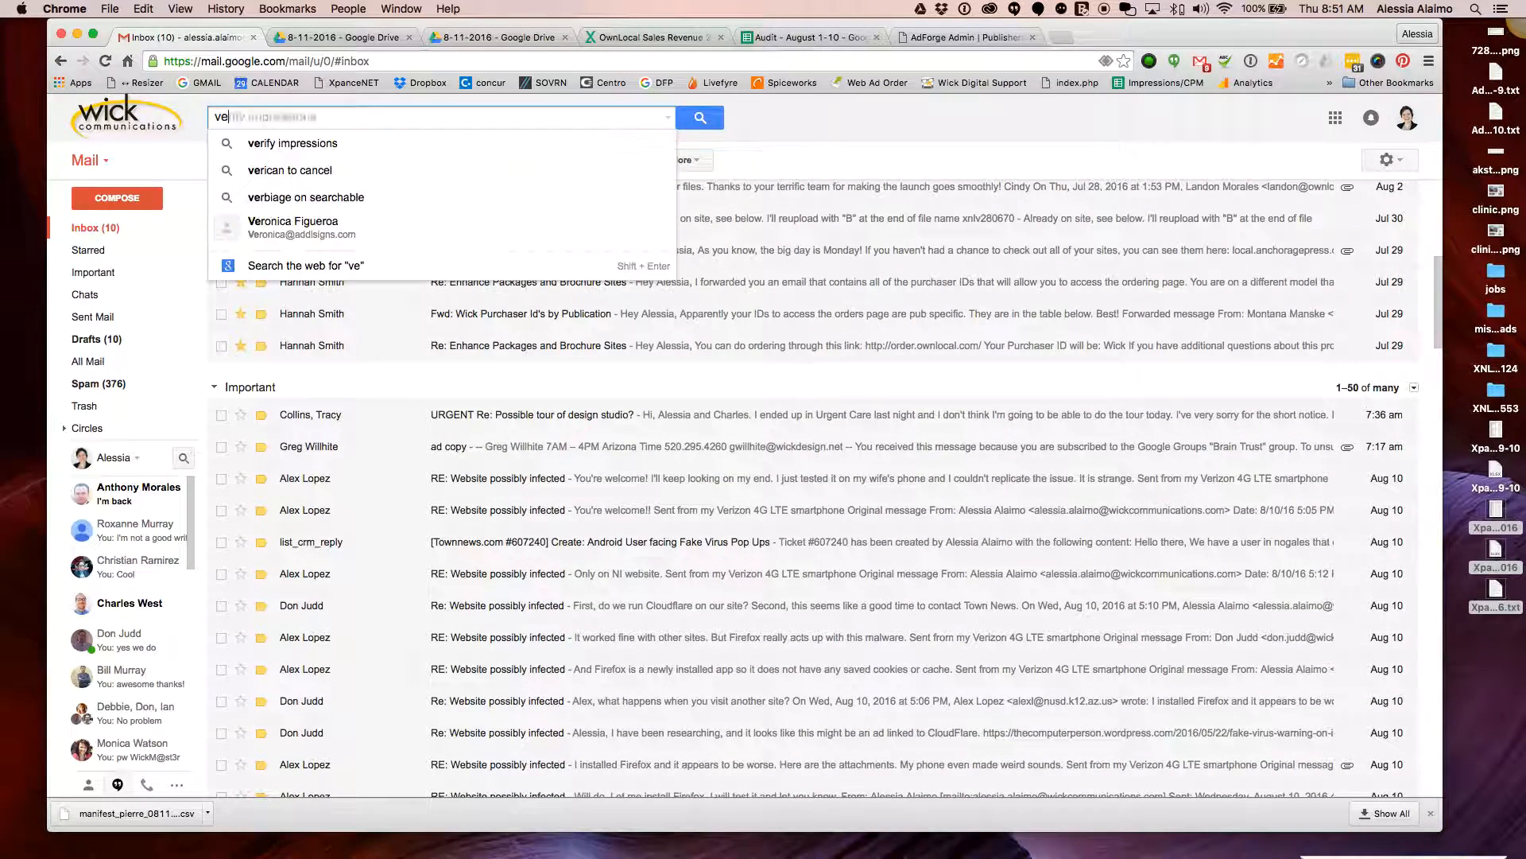
key("BackSpace")
key("BackSpace")
key("BackSpace")
key("BackSpace")
type("develop")
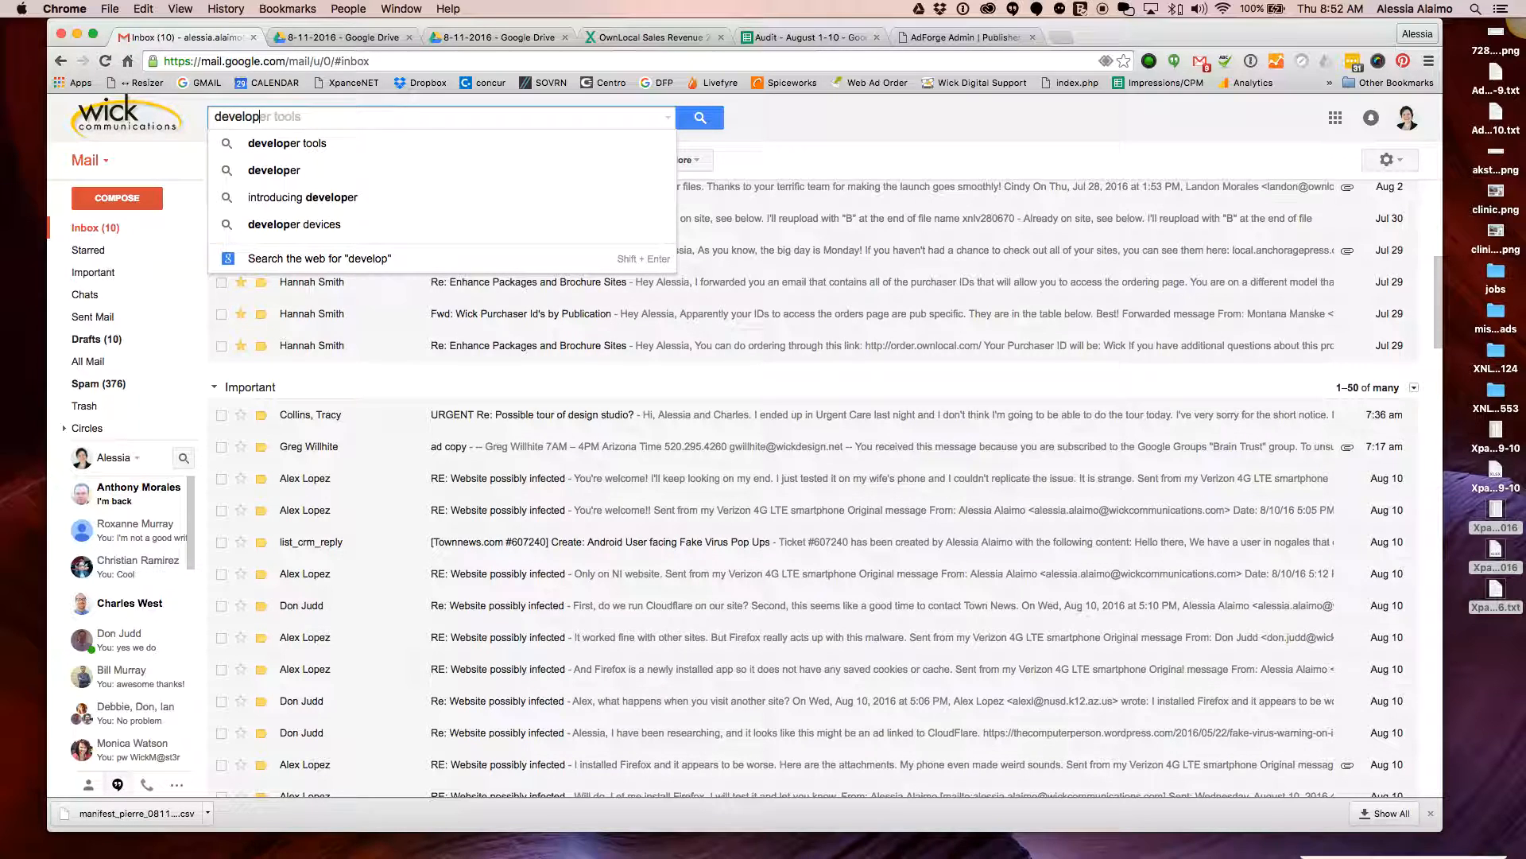
key("shift")
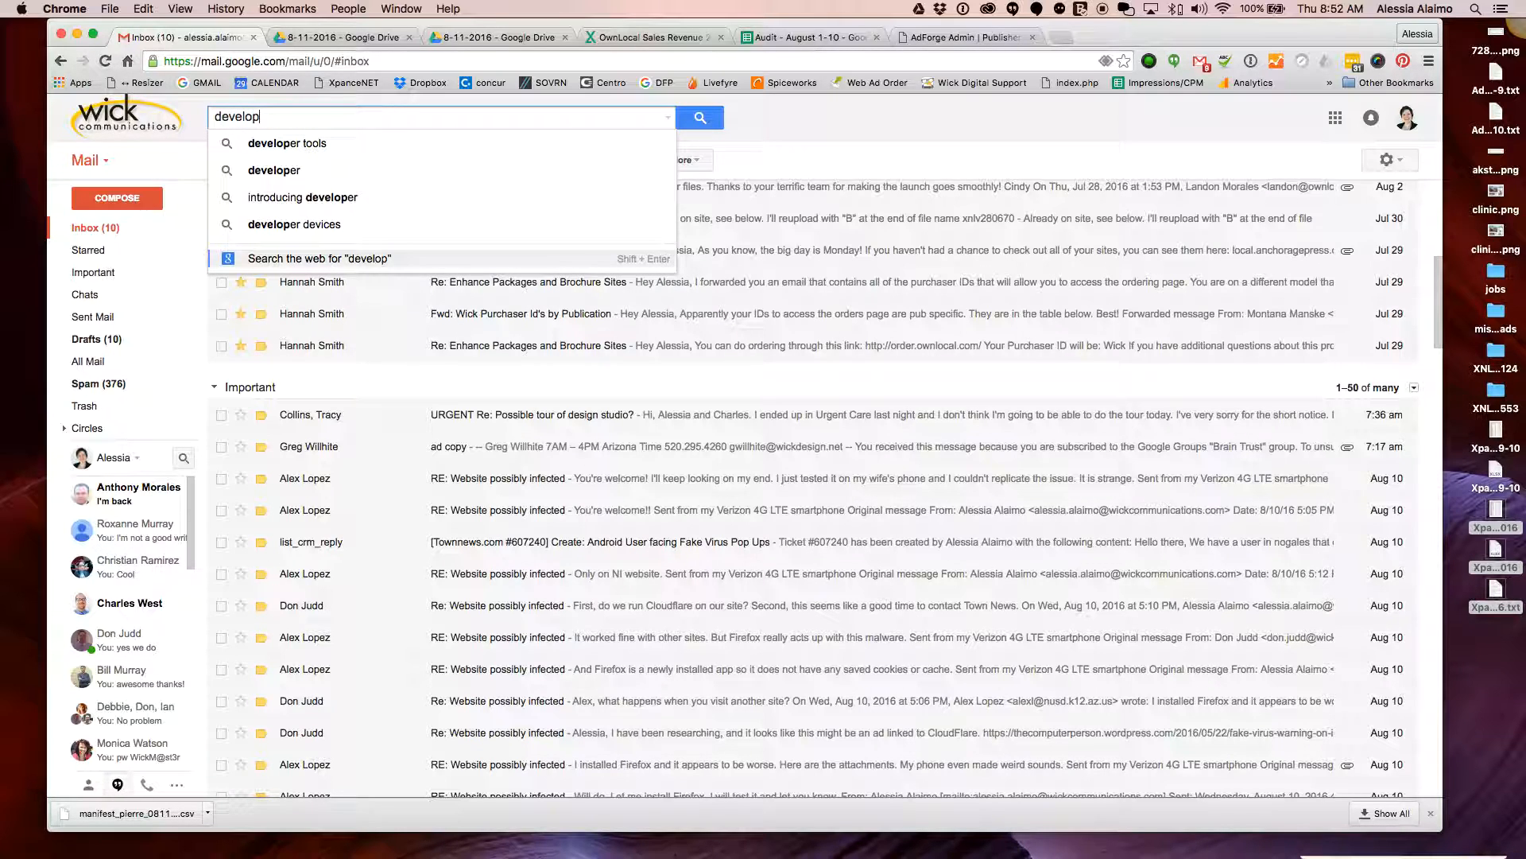
key("shift")
key("Up")
key("Up")
key("Up")
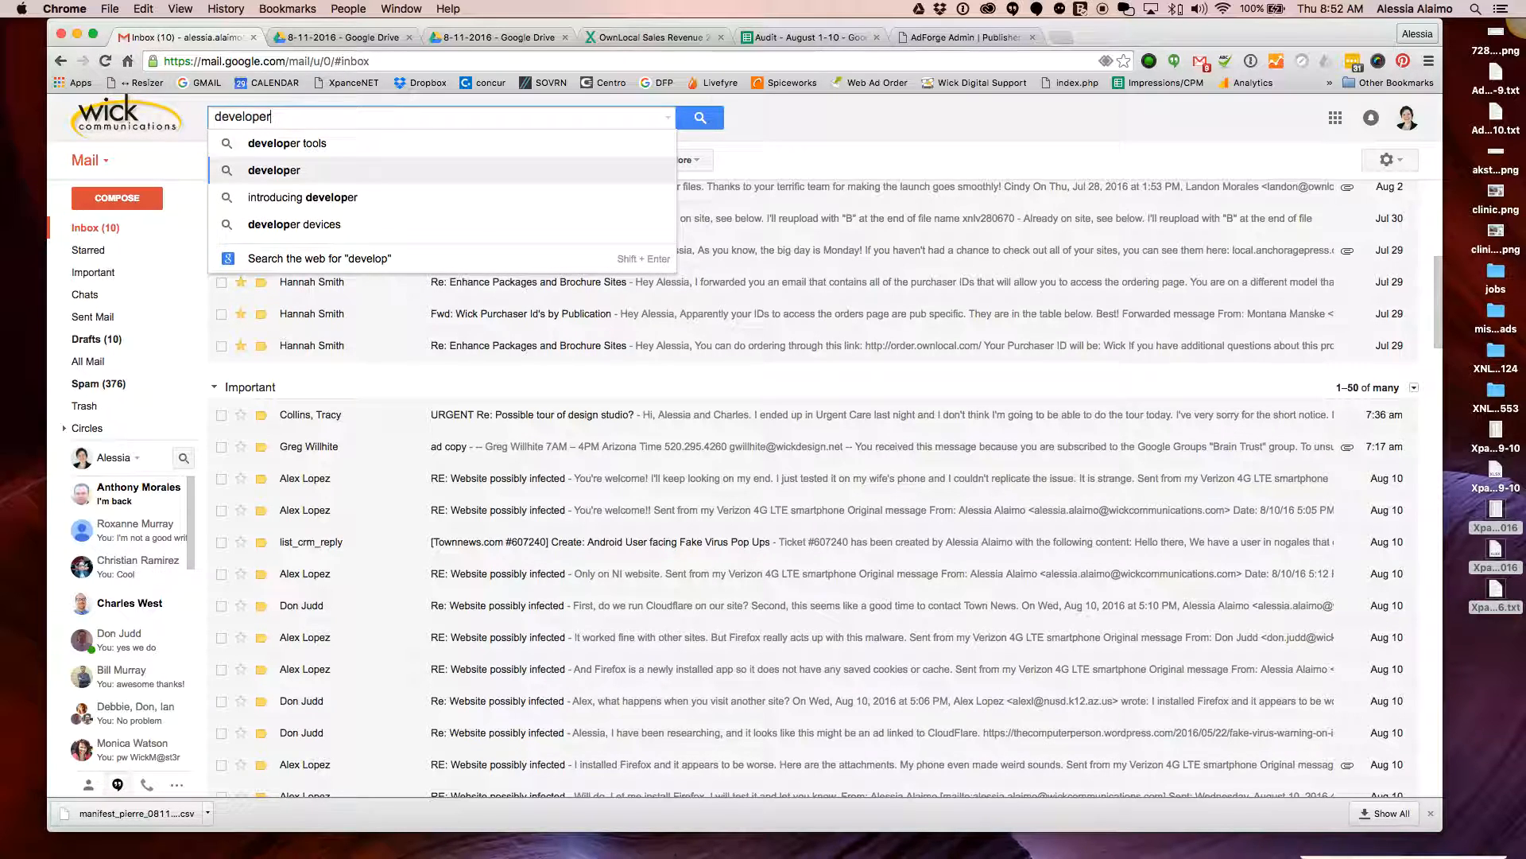
key("Return")
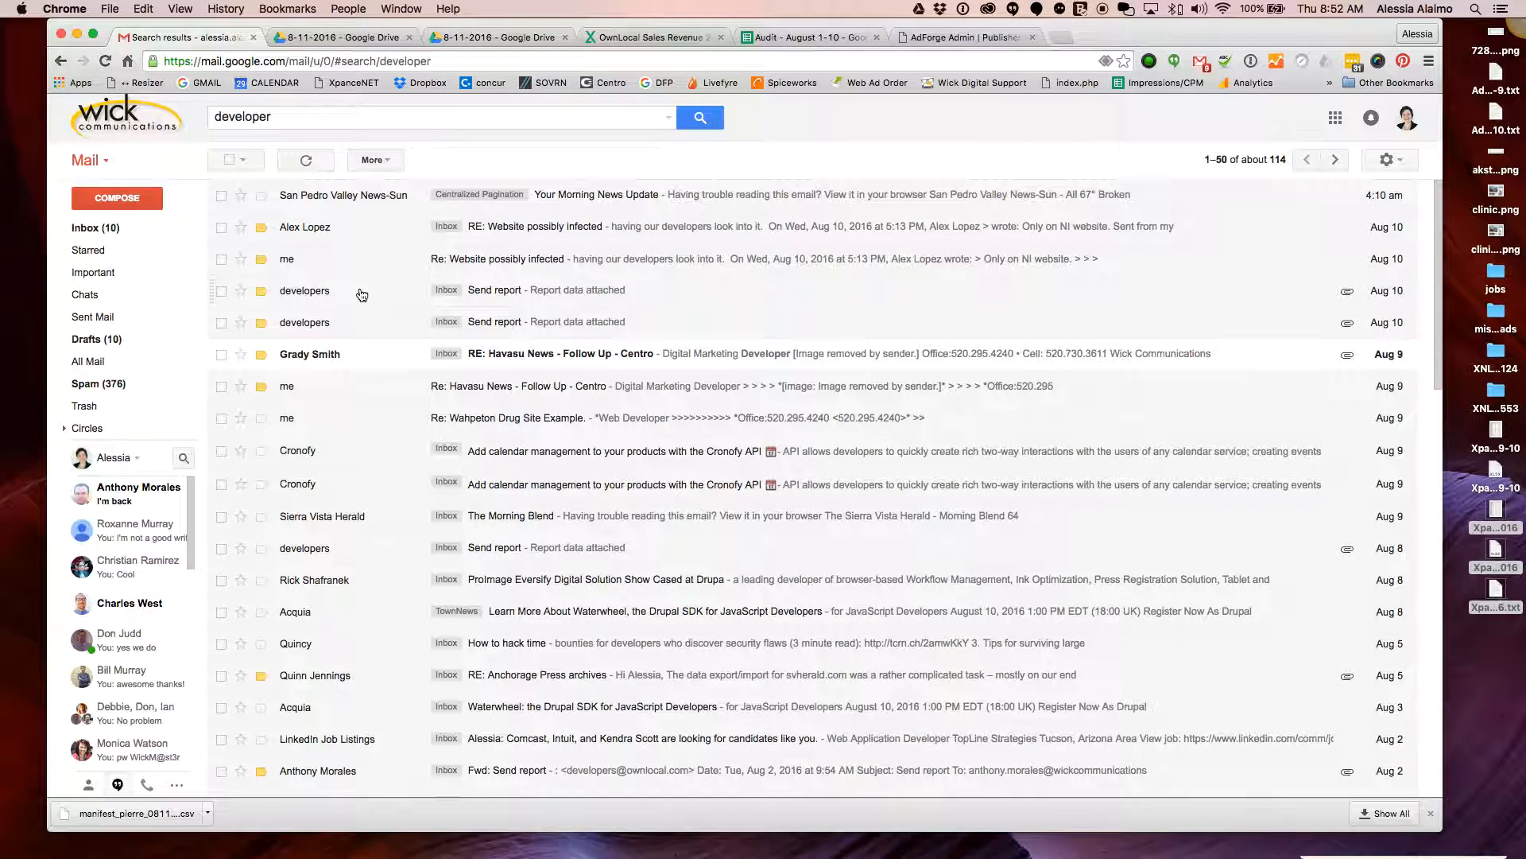
Open the Aug 10 'Send report' message from developers and review the ad-list-report-2016-08-10.csv preview
left_click(538, 298)
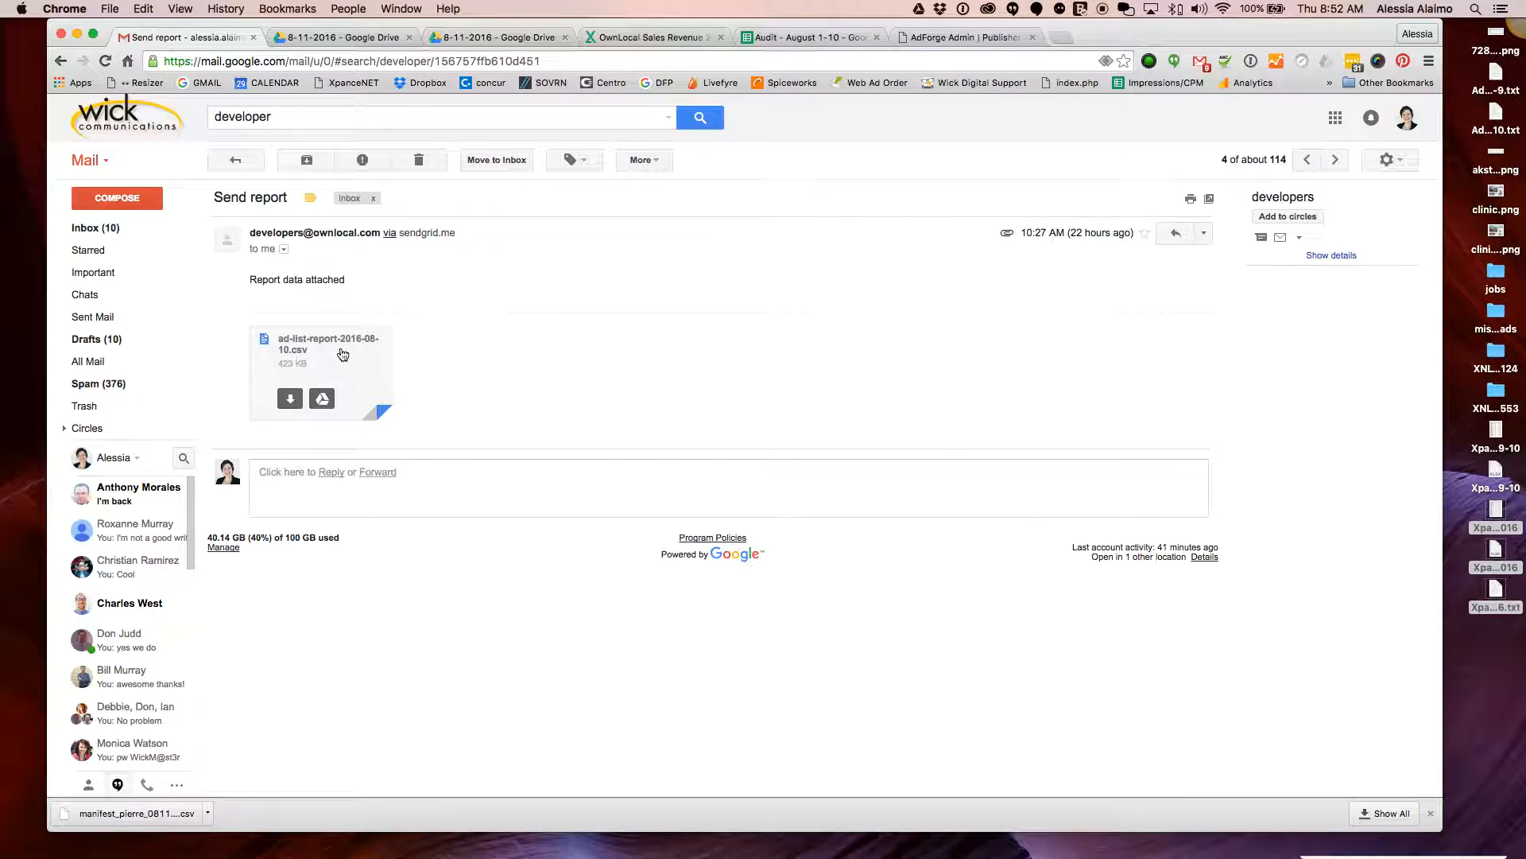
left_click(343, 354)
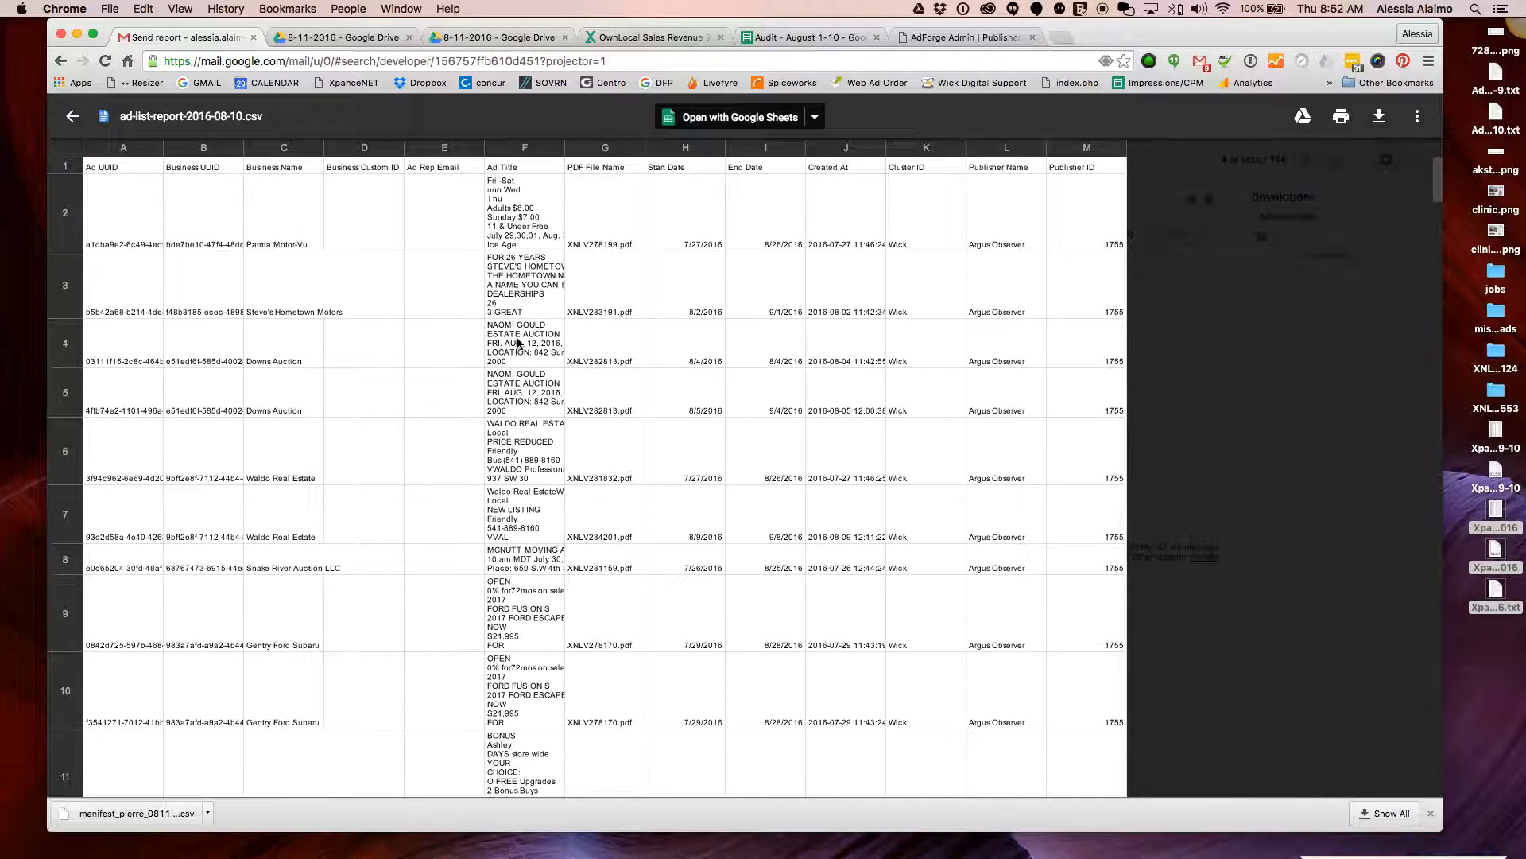
scroll(518, 344, "down", 5)
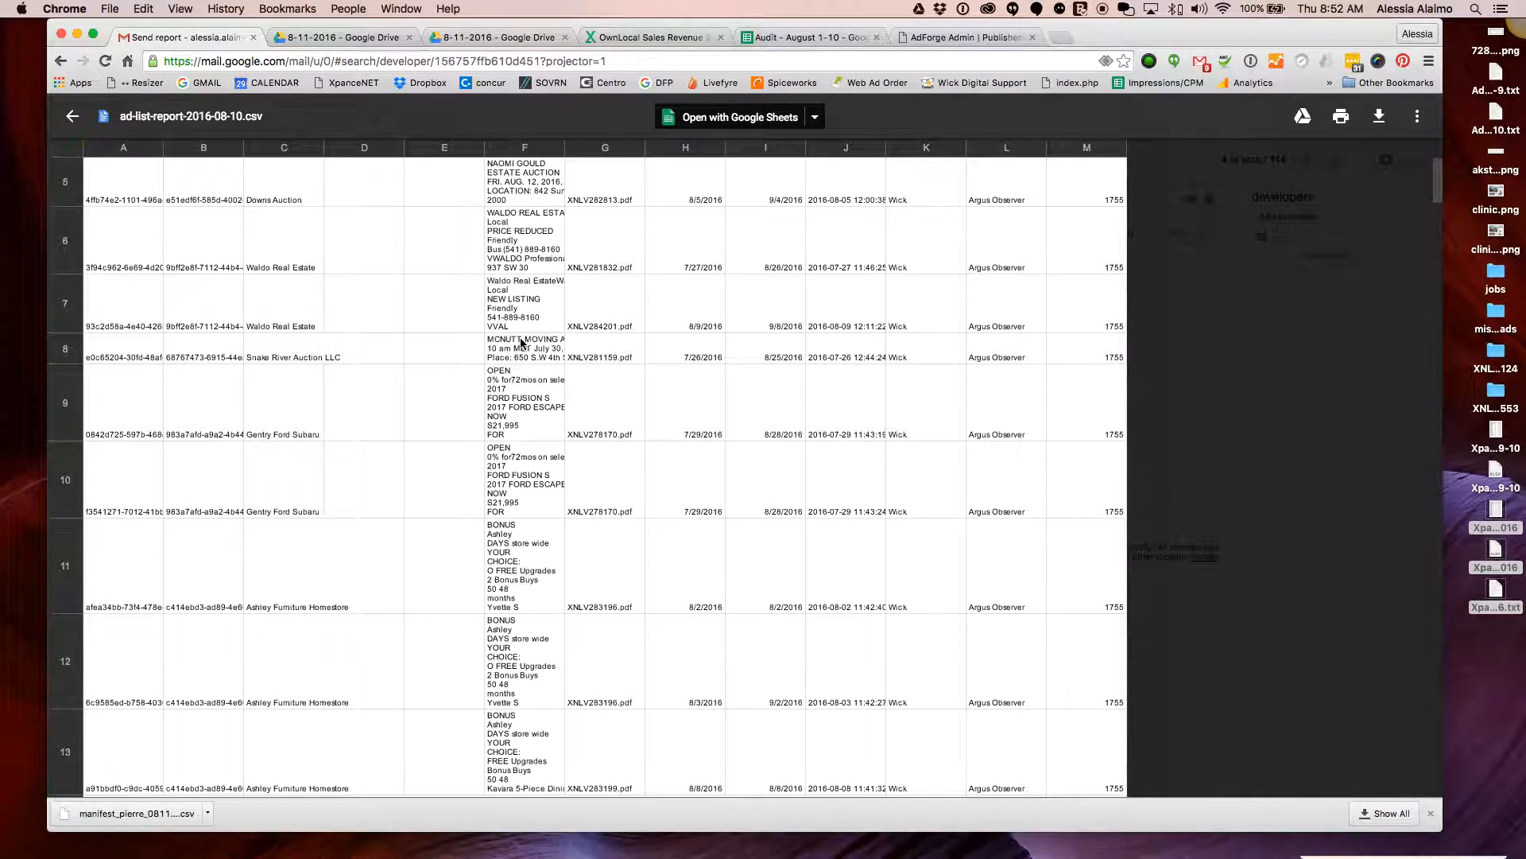
scroll(520, 343, "up", 5)
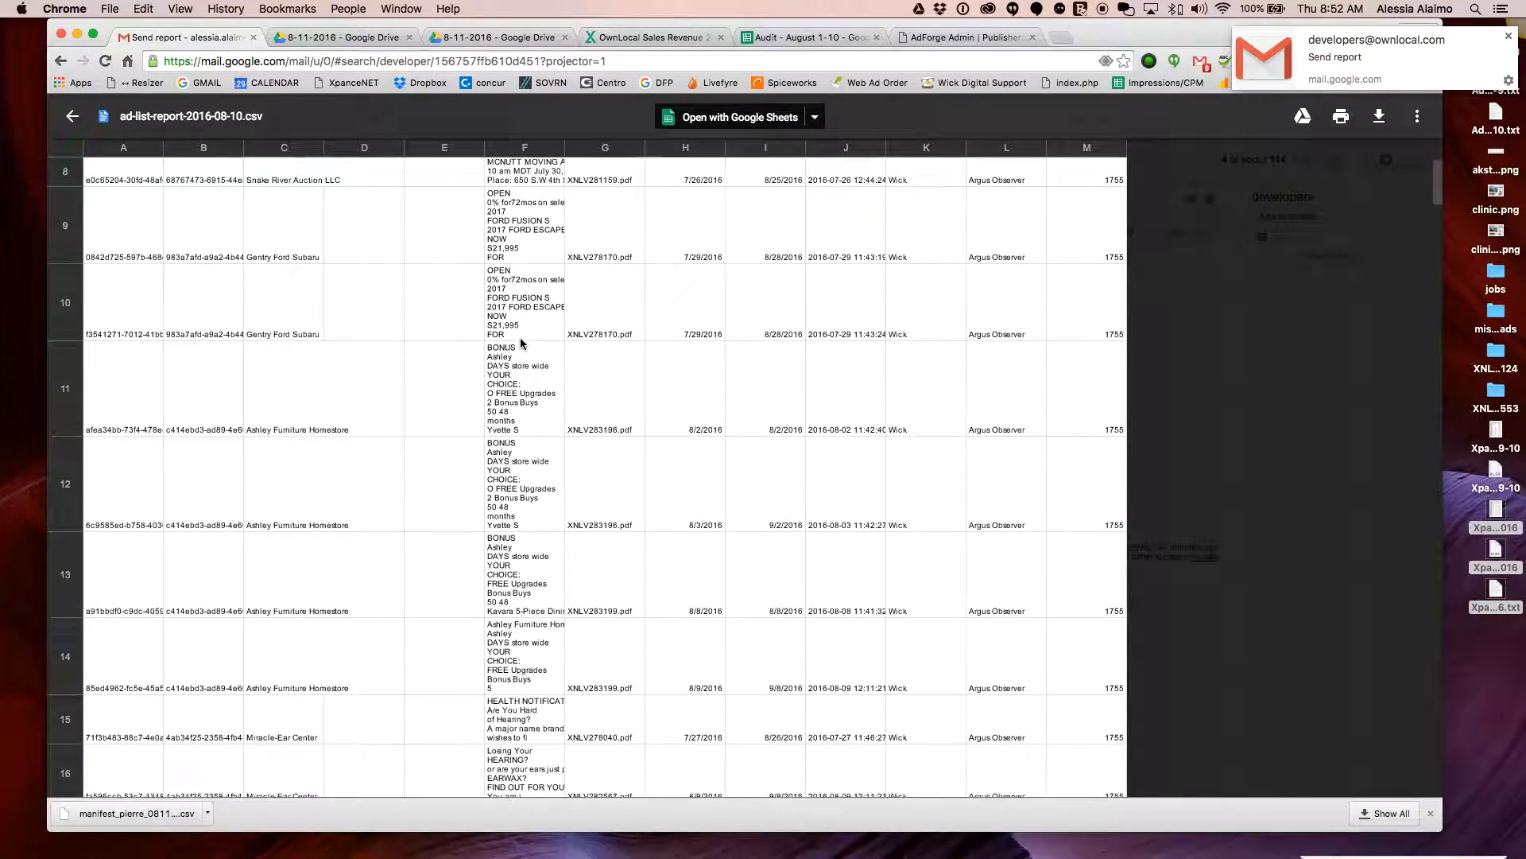
scroll(521, 343, "down", 3)
scroll(522, 343, "up", 3)
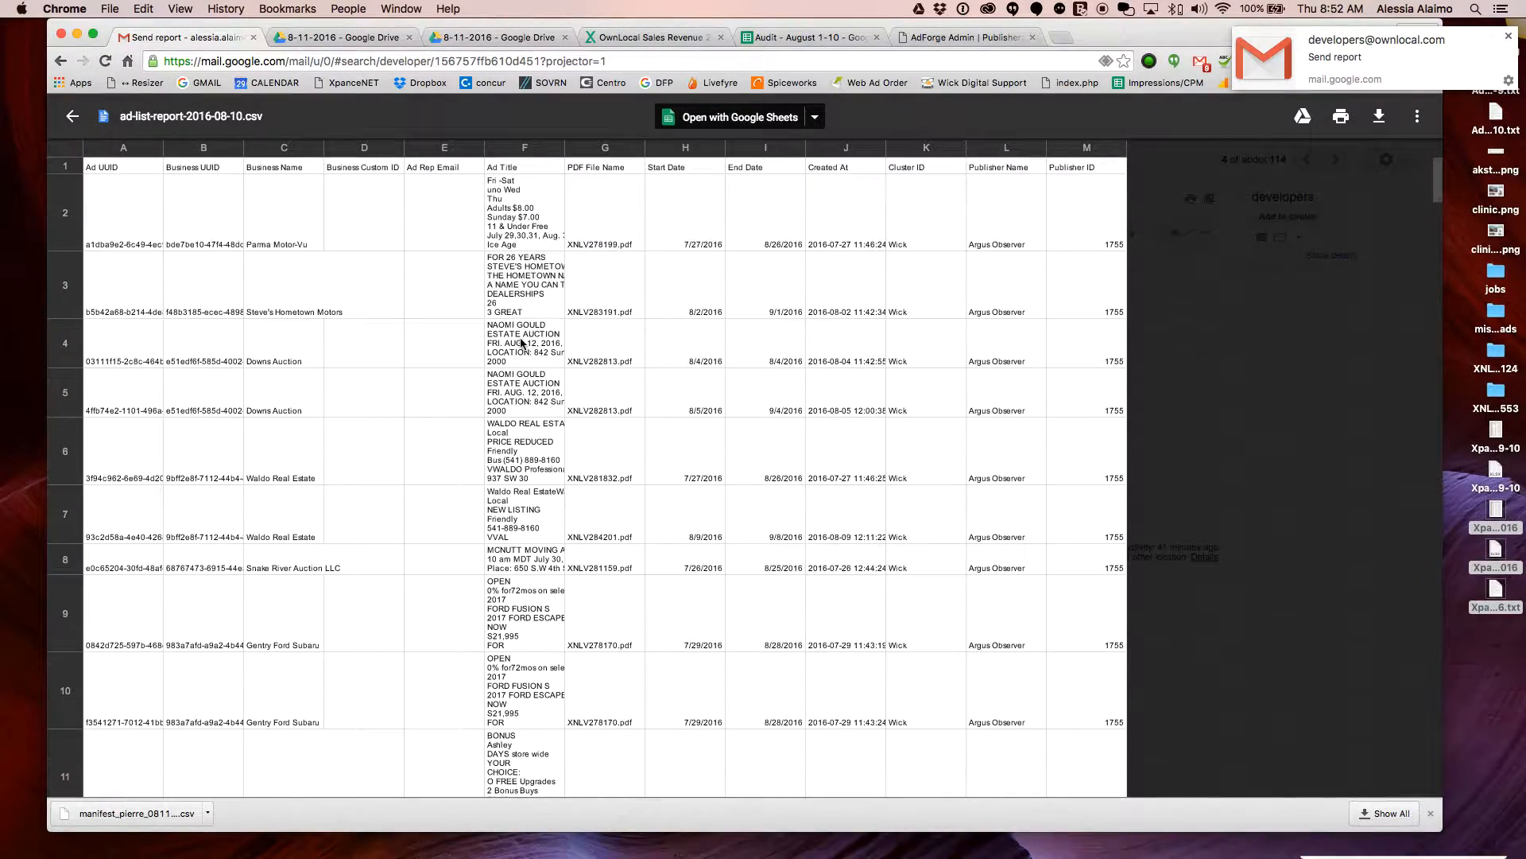
scroll(521, 344, "down", 2)
scroll(521, 344, "up", 2)
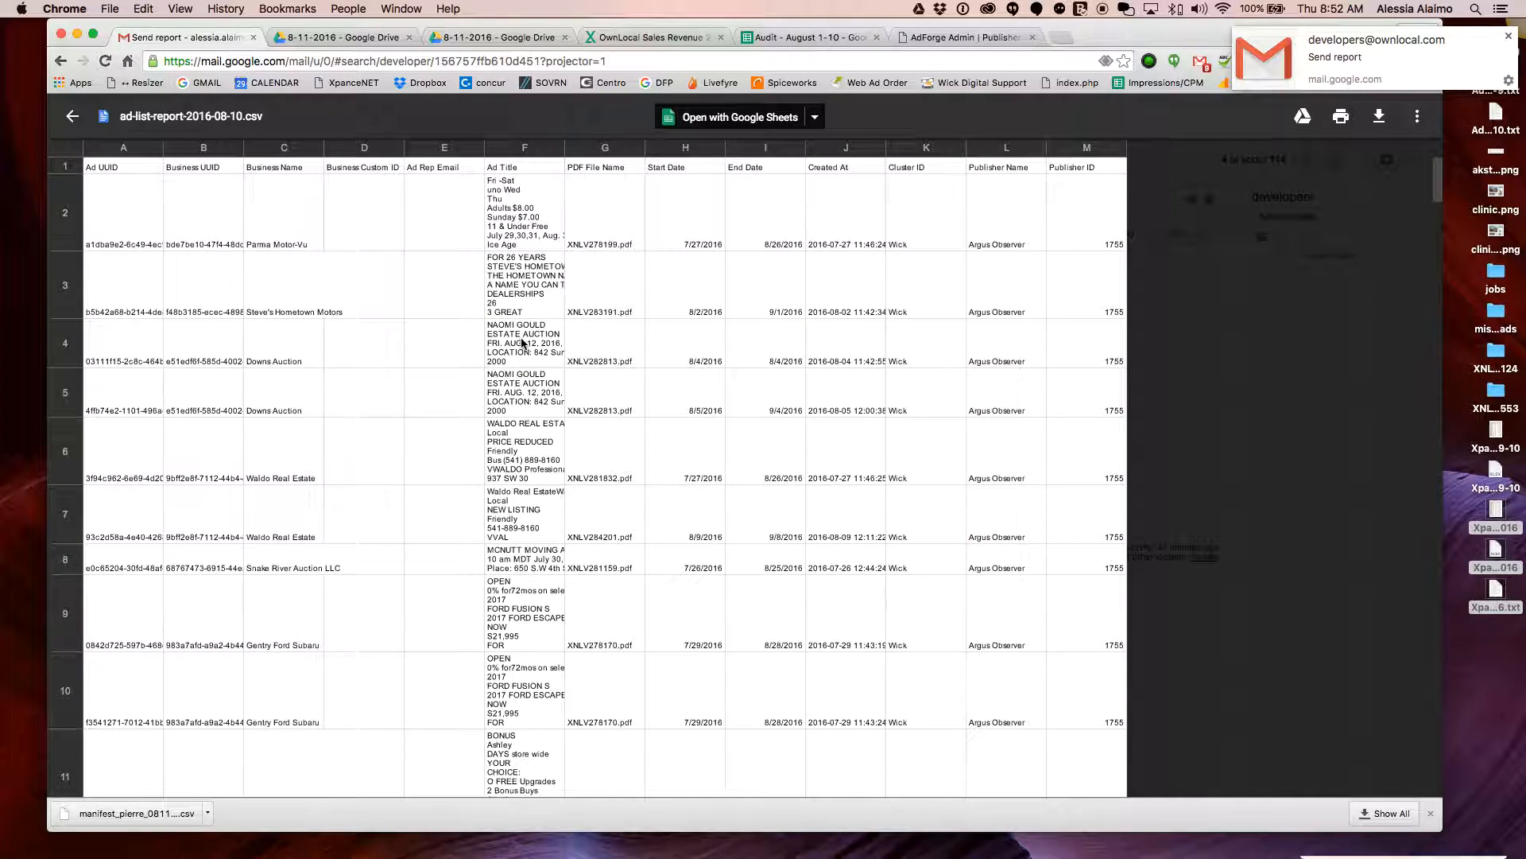
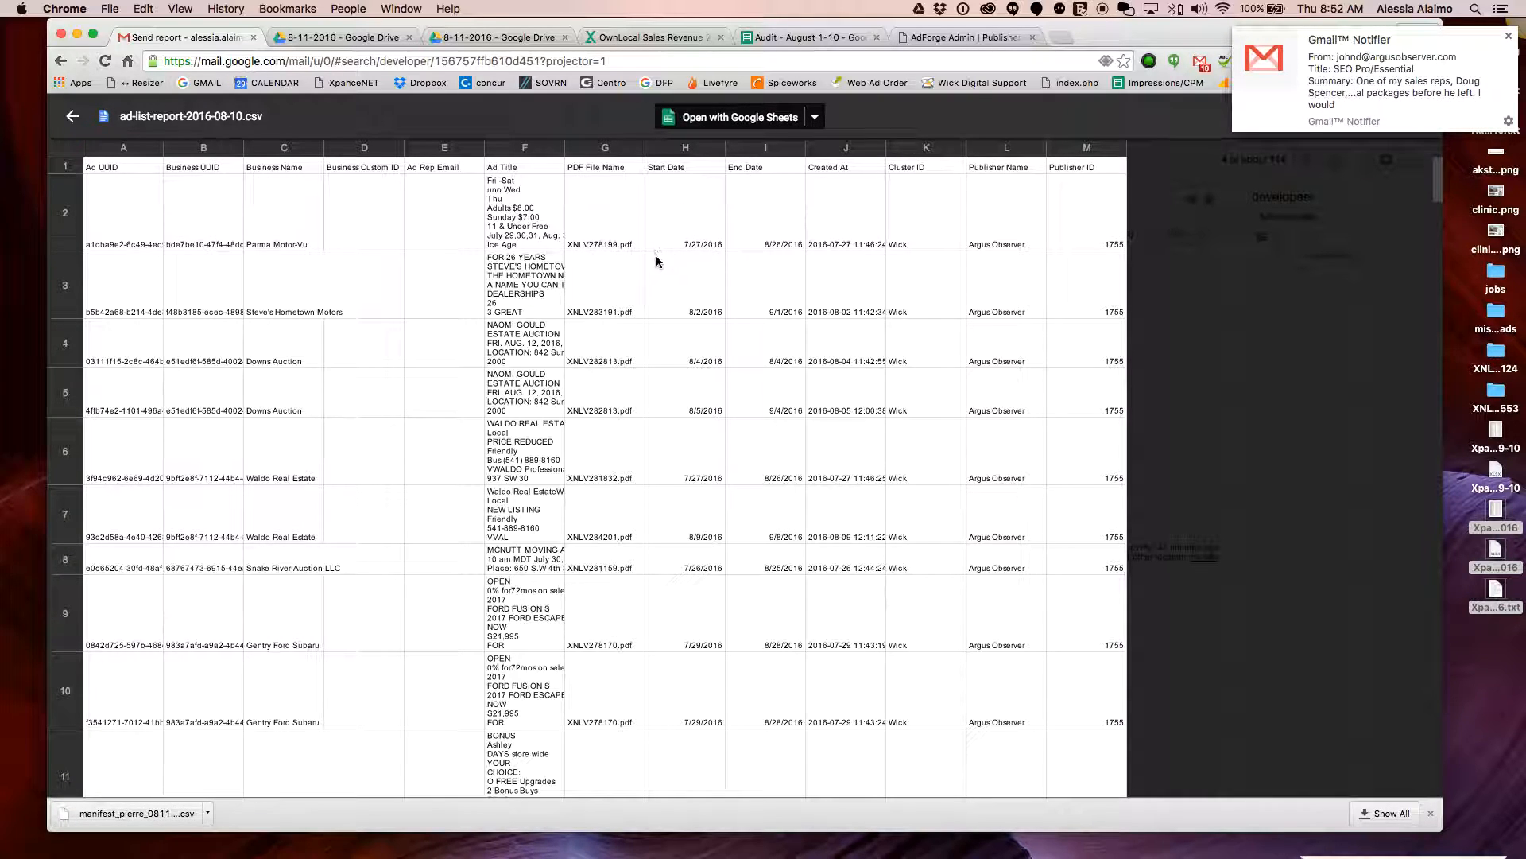
Scroll the ad-list-report-2016-08-10.csv attachment preview, then open it with Google Sheets
scroll(686, 285, "down", 15)
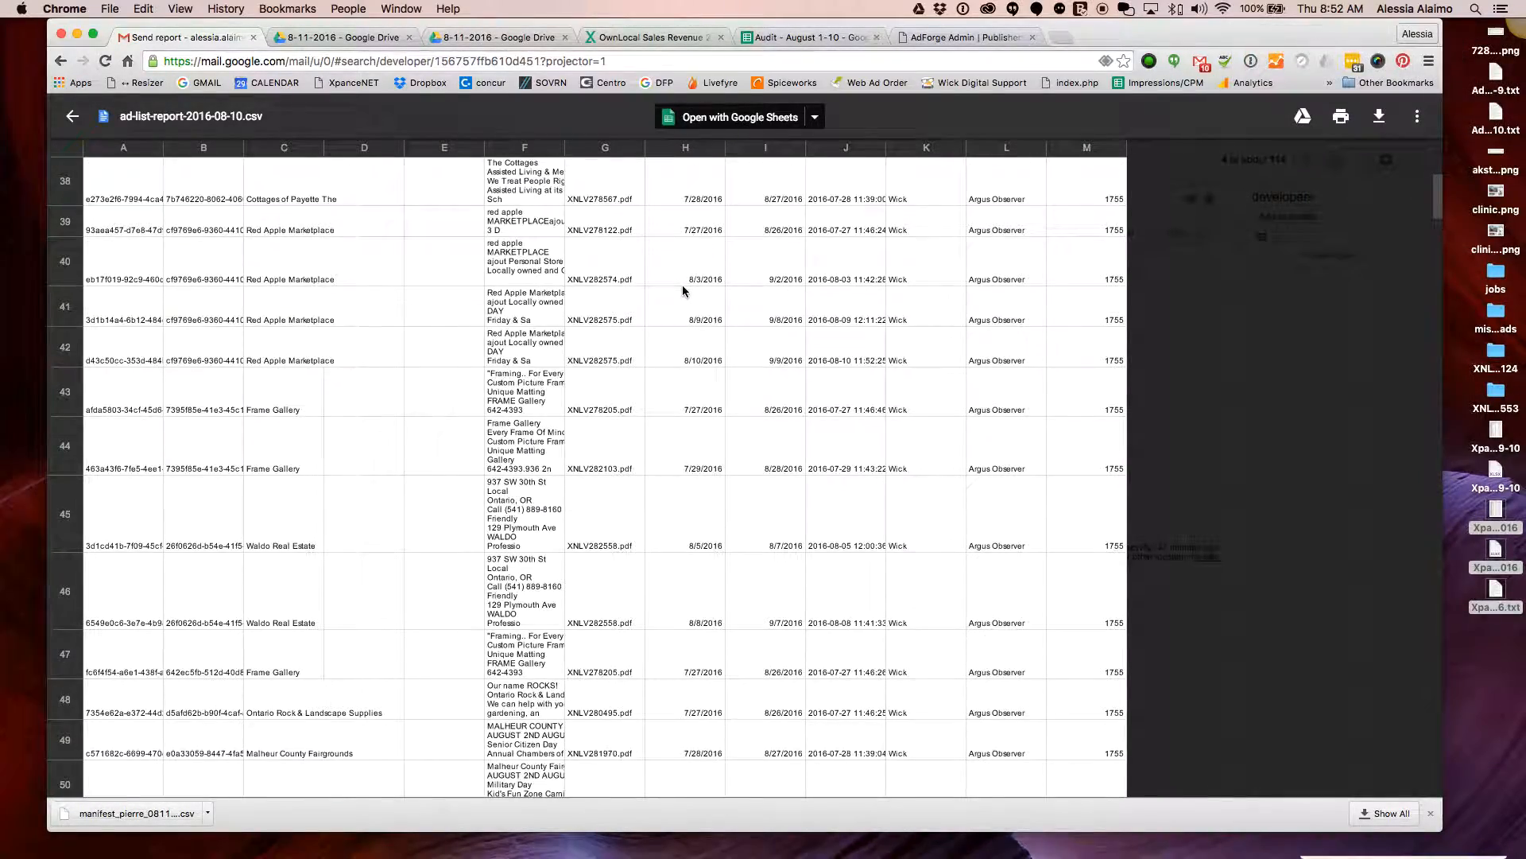
scroll(685, 302, "down", 10)
scroll(689, 341, "up", 8)
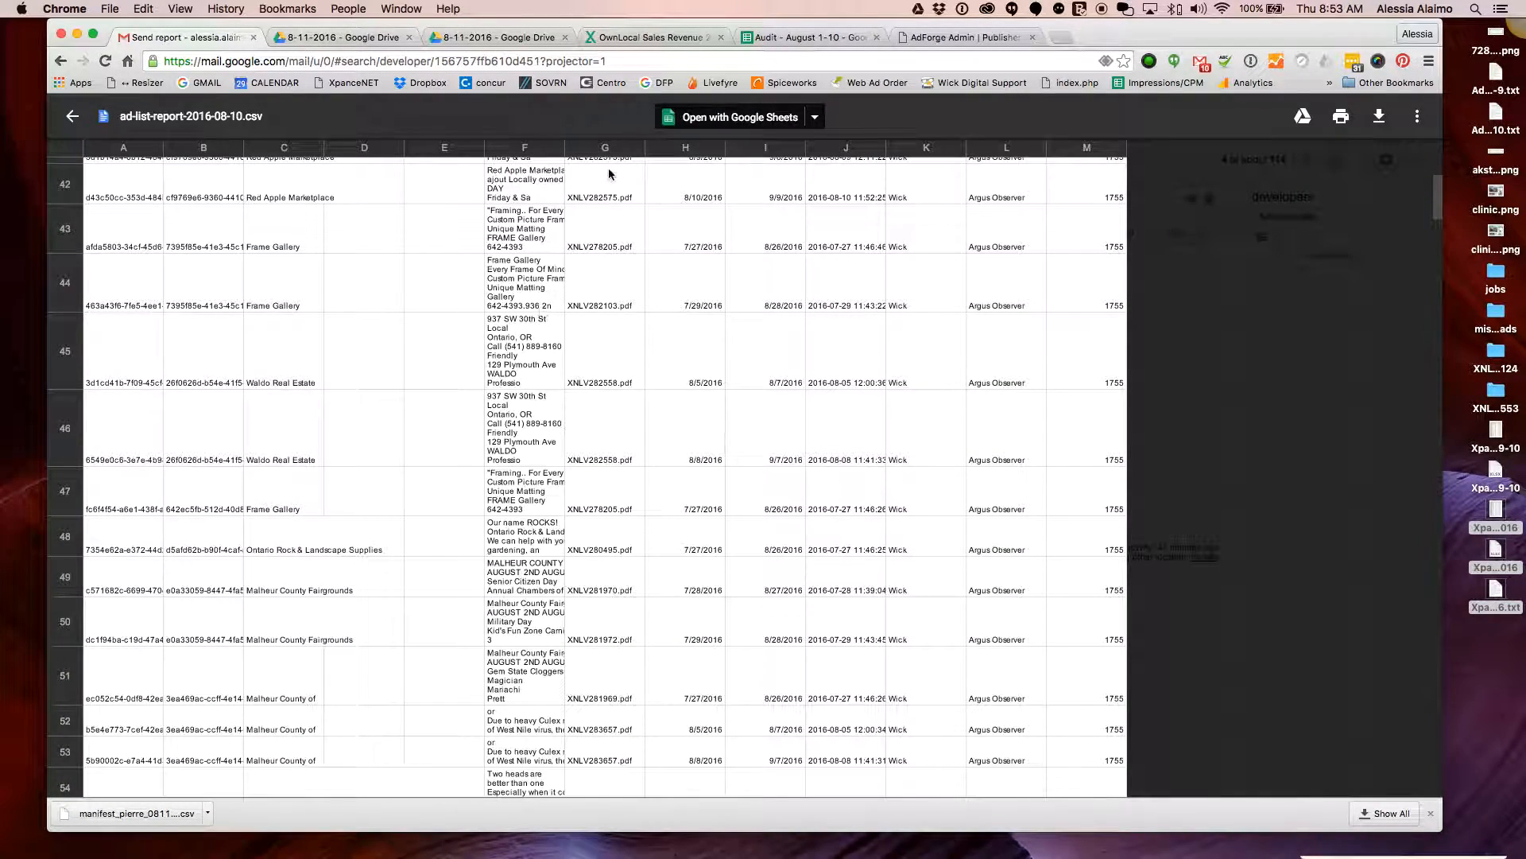
left_click(747, 124)
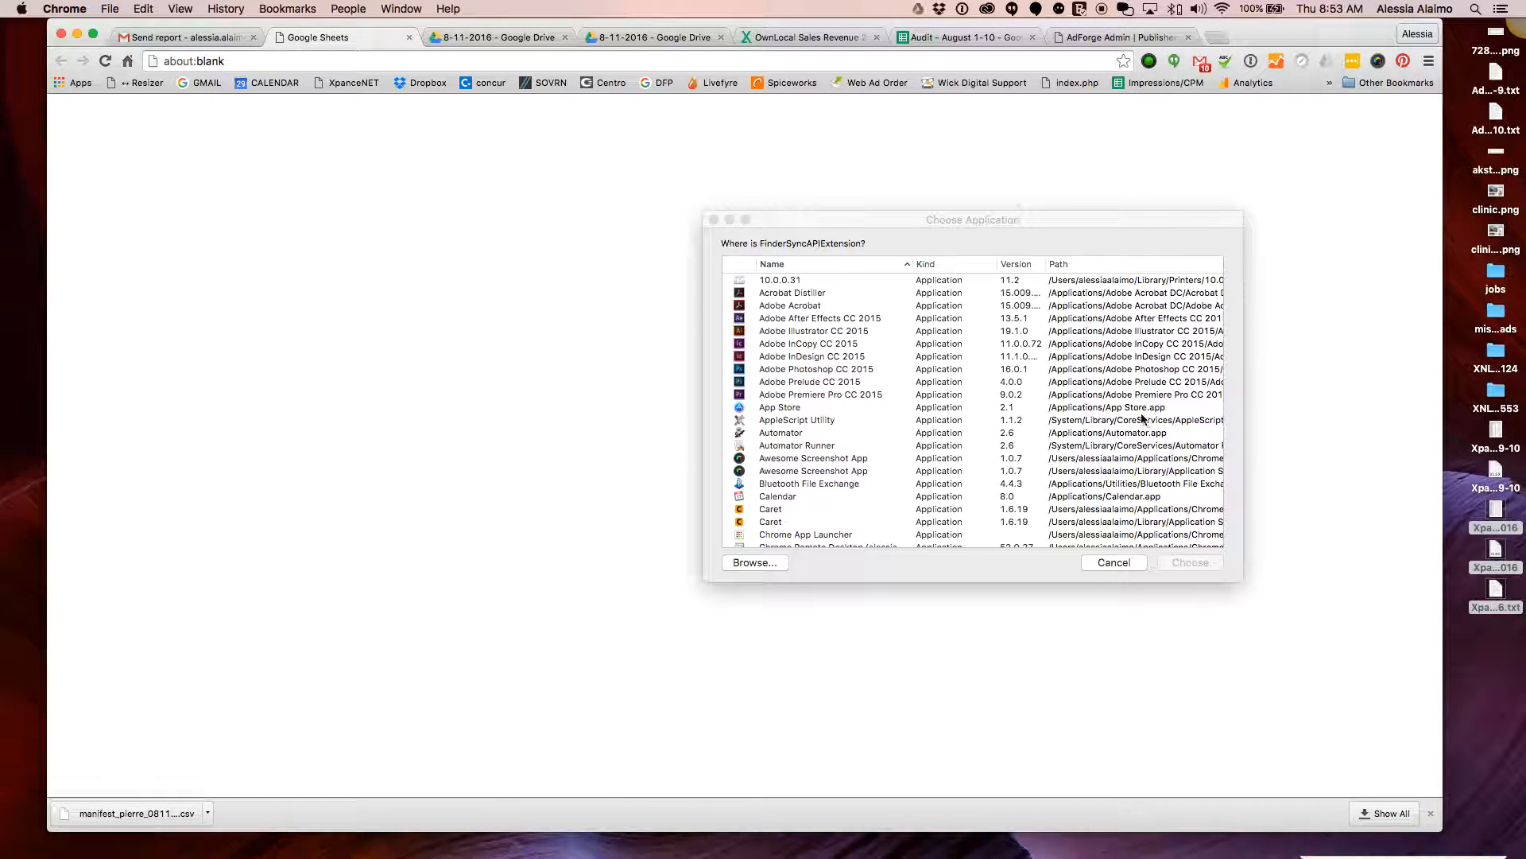
Dismiss the application chooser, select report columns A through M, and open the Data menu
left_click(1105, 568)
left_click(1113, 562)
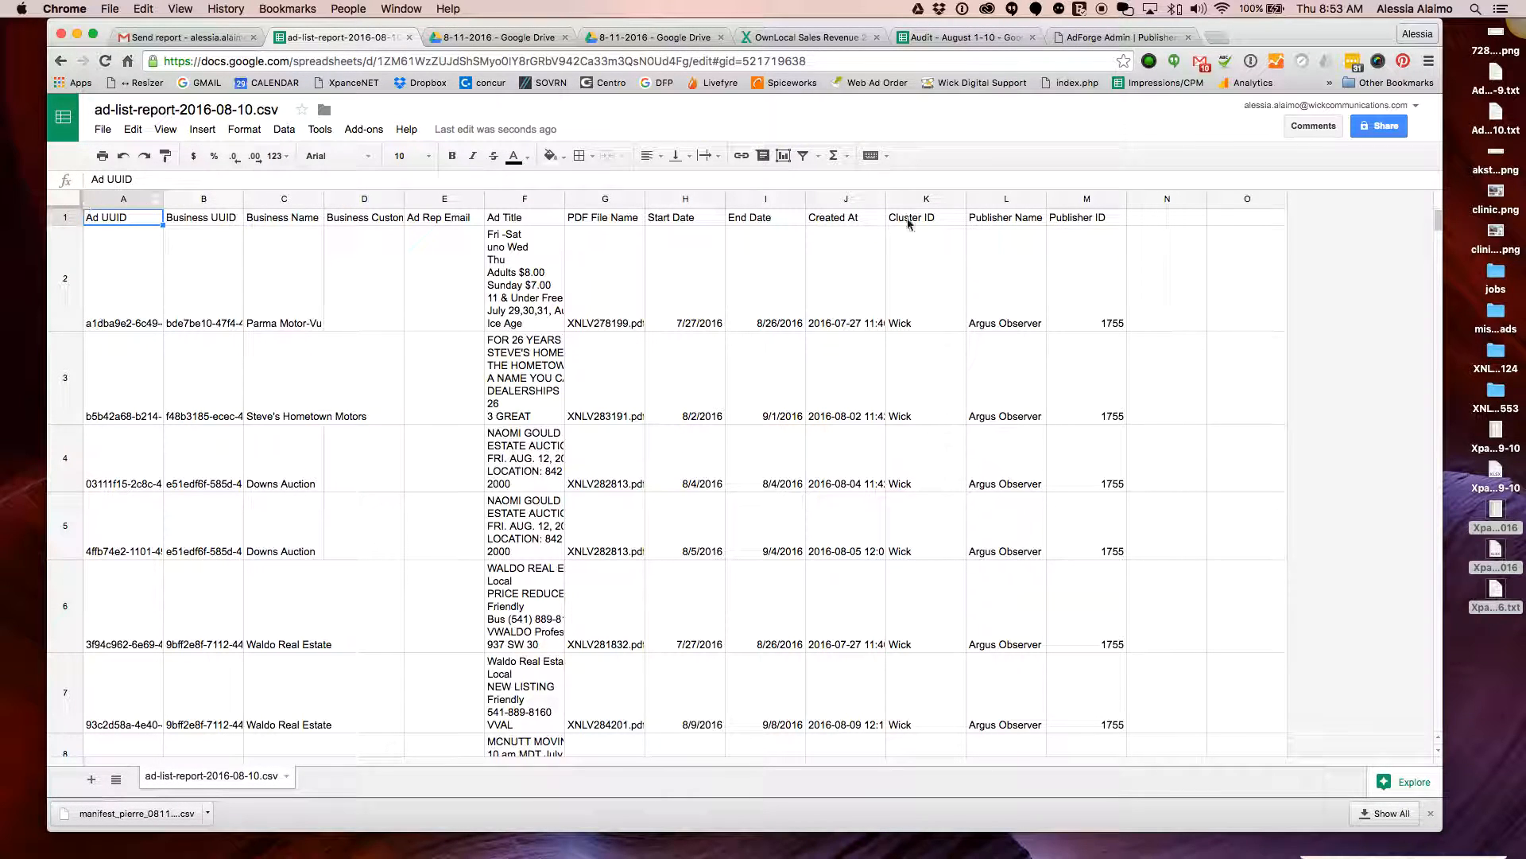
left_click(1103, 203, "shift")
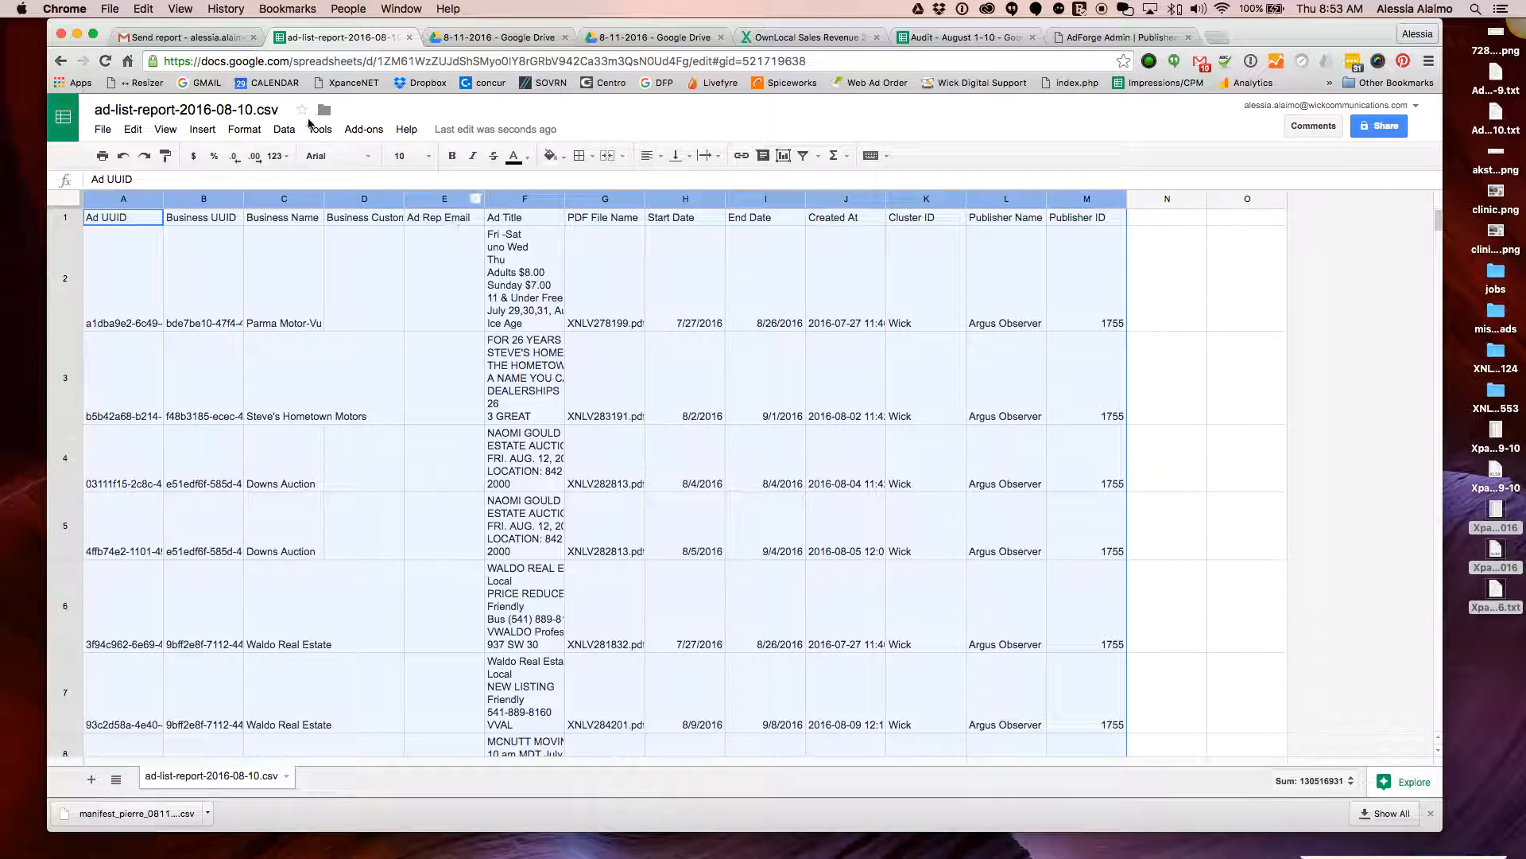
left_click(283, 130)
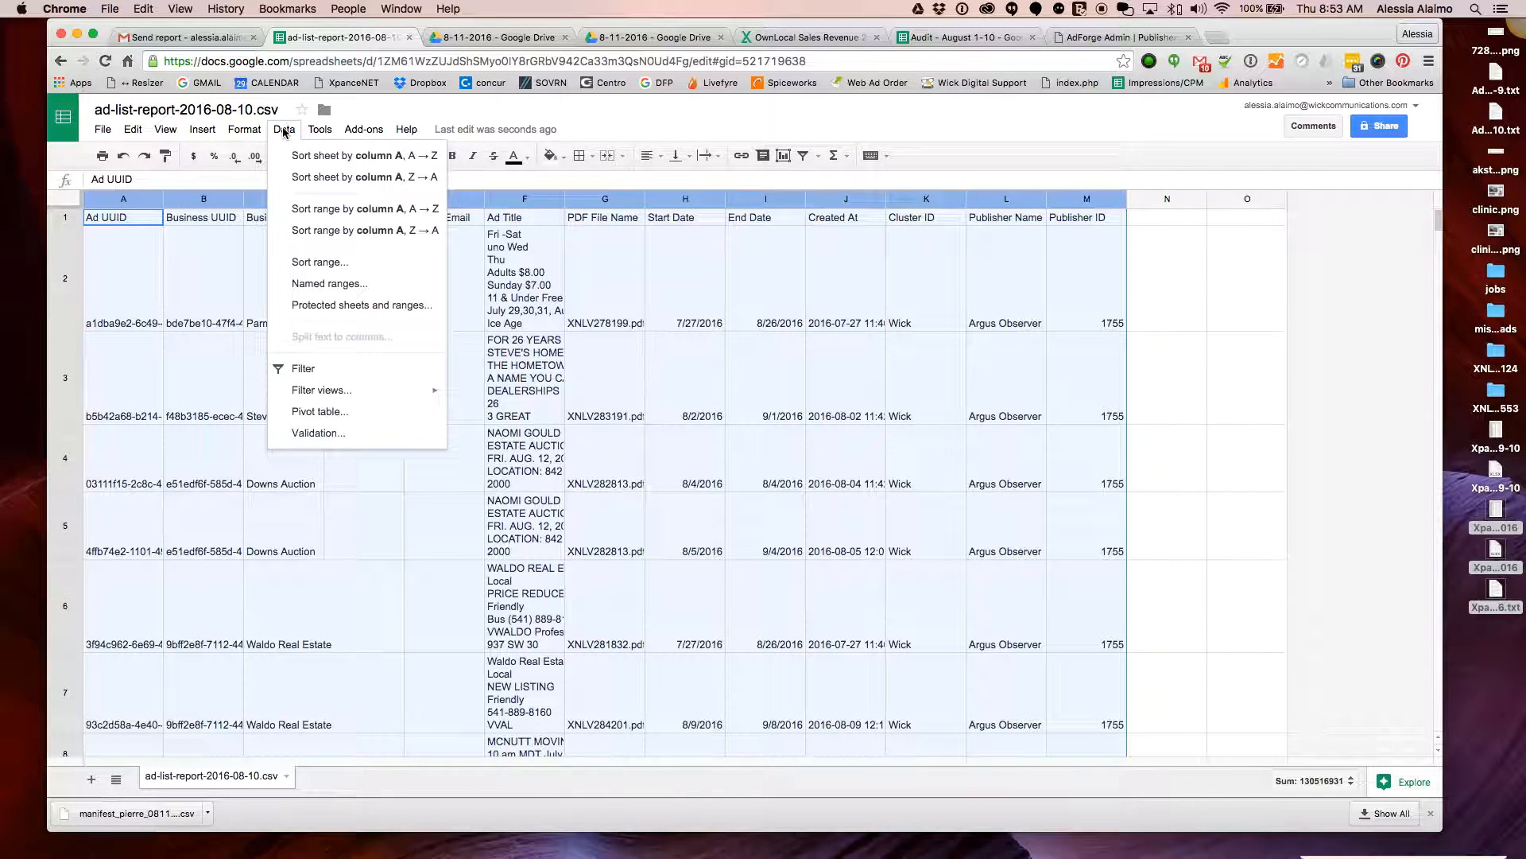
Turn on filtering for the report headers and look over the Start Date values
left_click(385, 368)
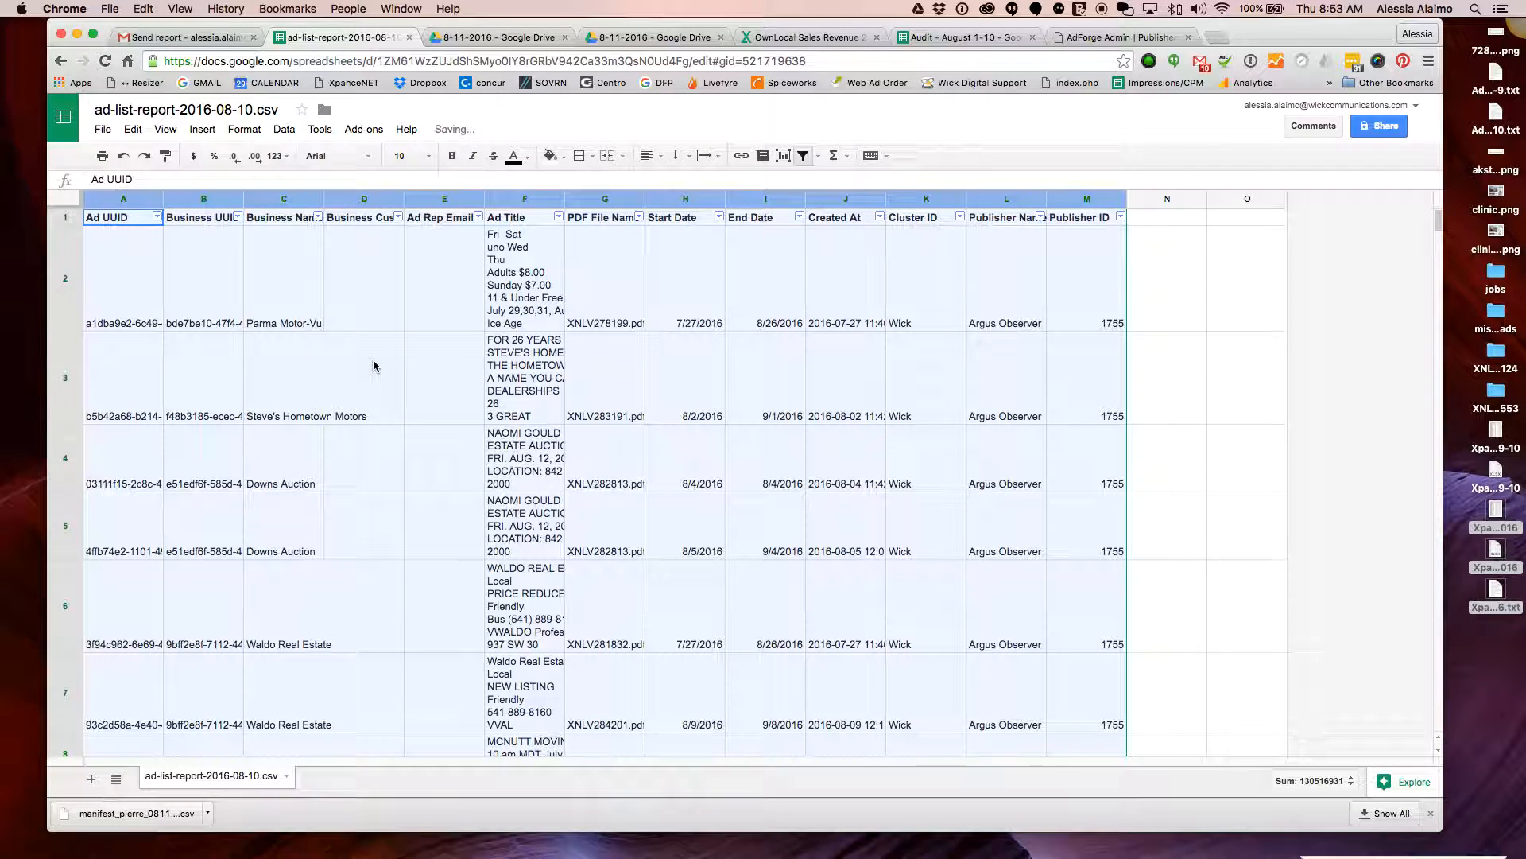
left_click(720, 217)
left_click(862, 270)
left_click(726, 277)
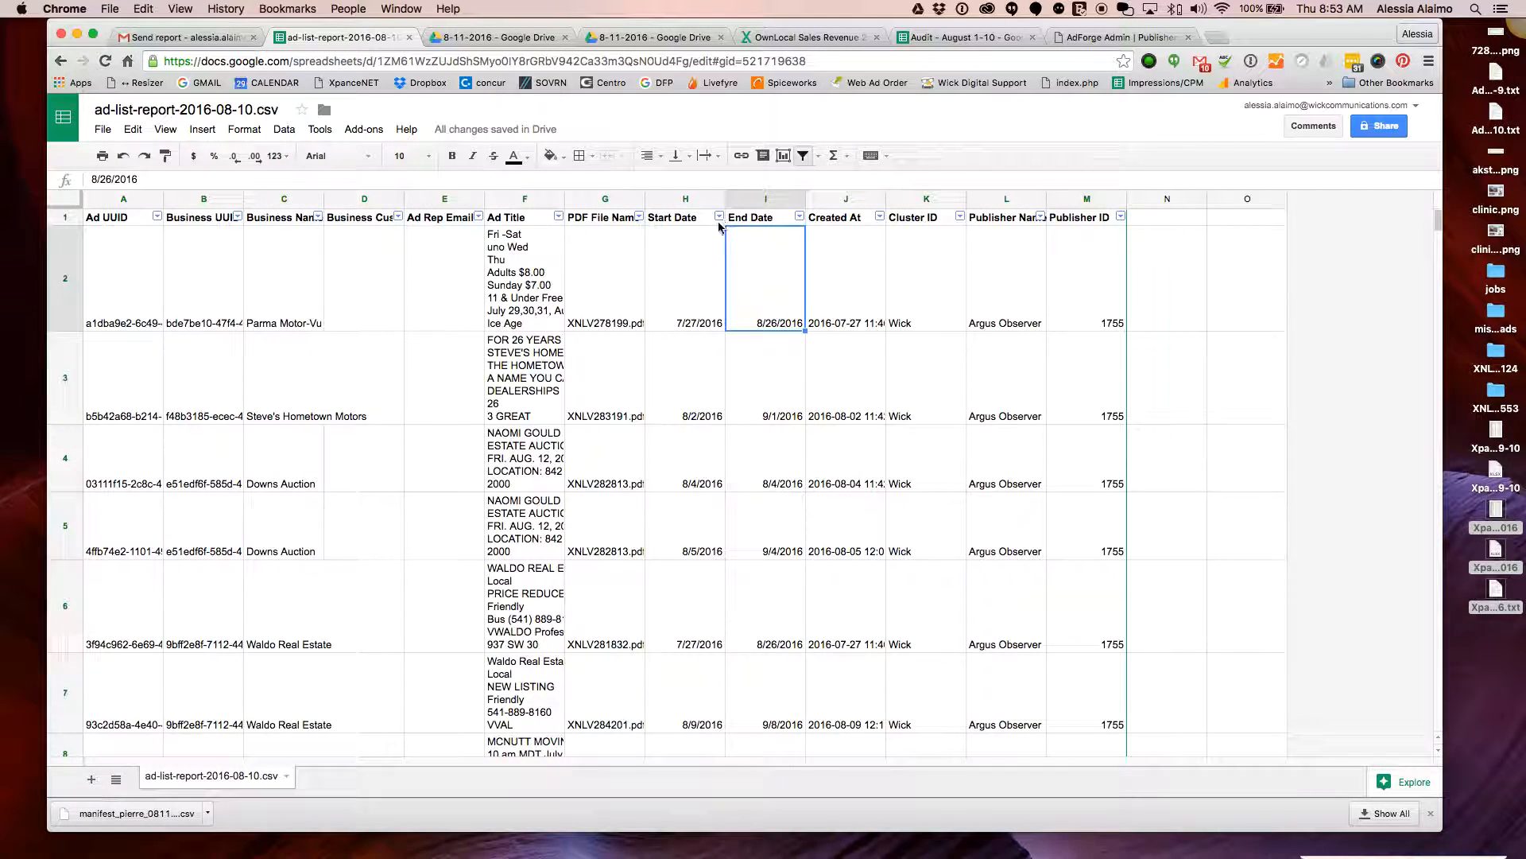
left_click(712, 302)
left_click(712, 381)
left_click(707, 460)
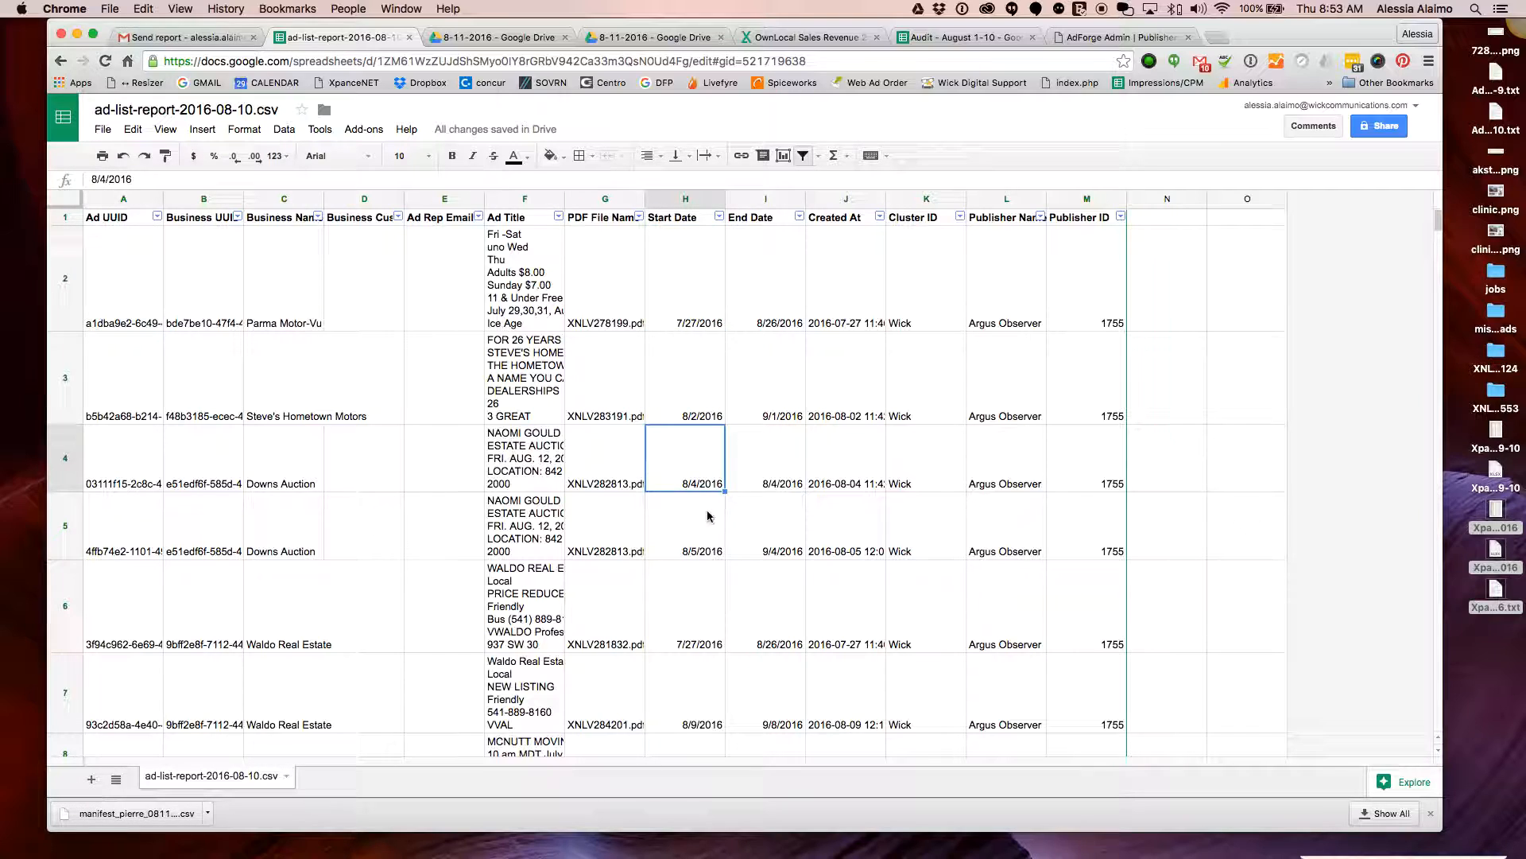
Filter the Start Date column to show only 8/10/2016
left_click(721, 217)
scroll(628, 429, "down", 4)
scroll(643, 430, "down", 1)
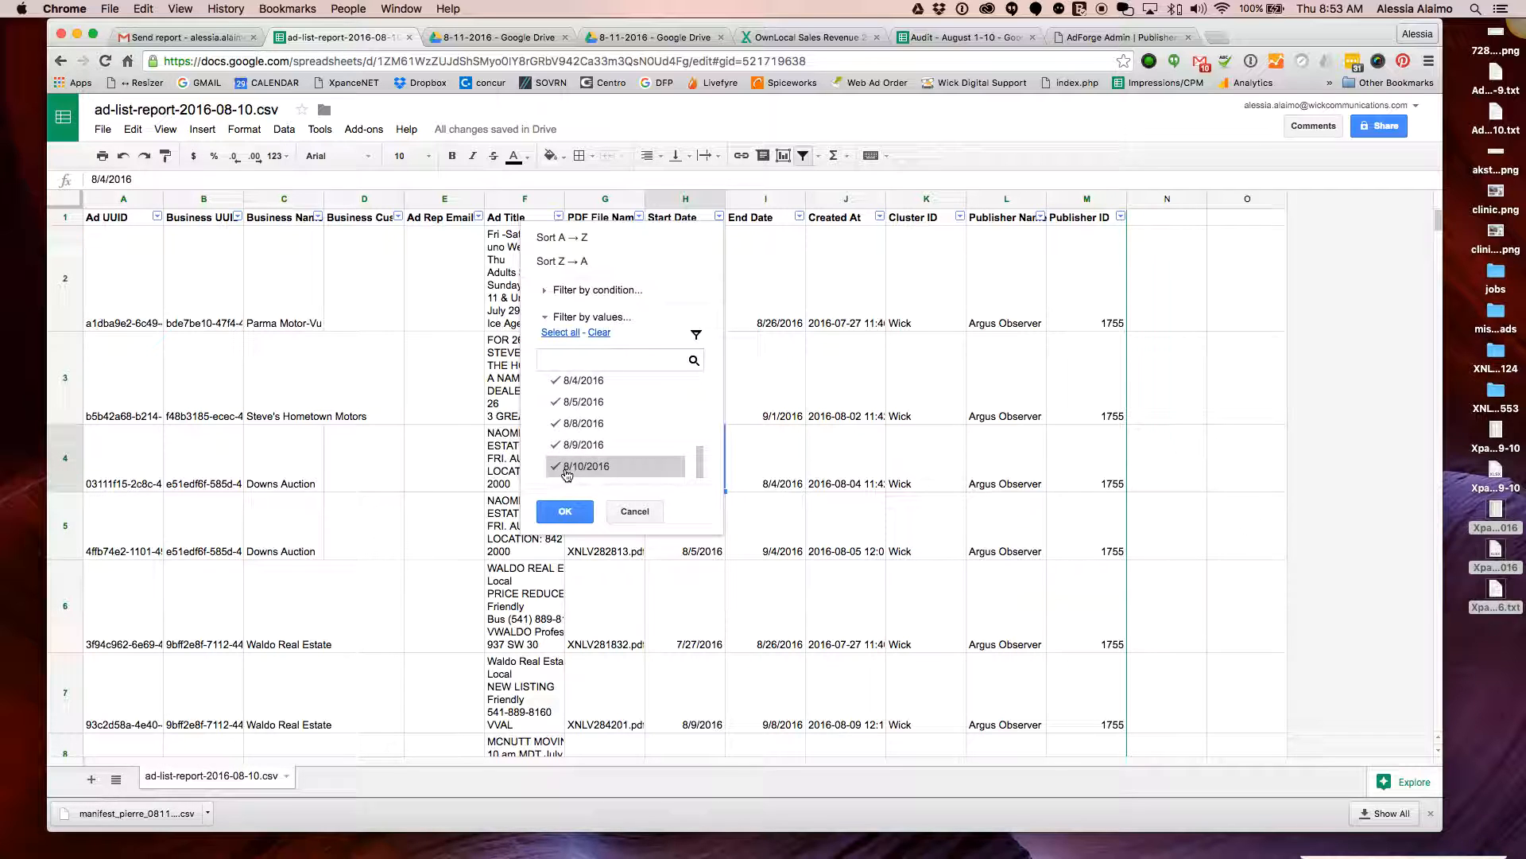
left_click(601, 333)
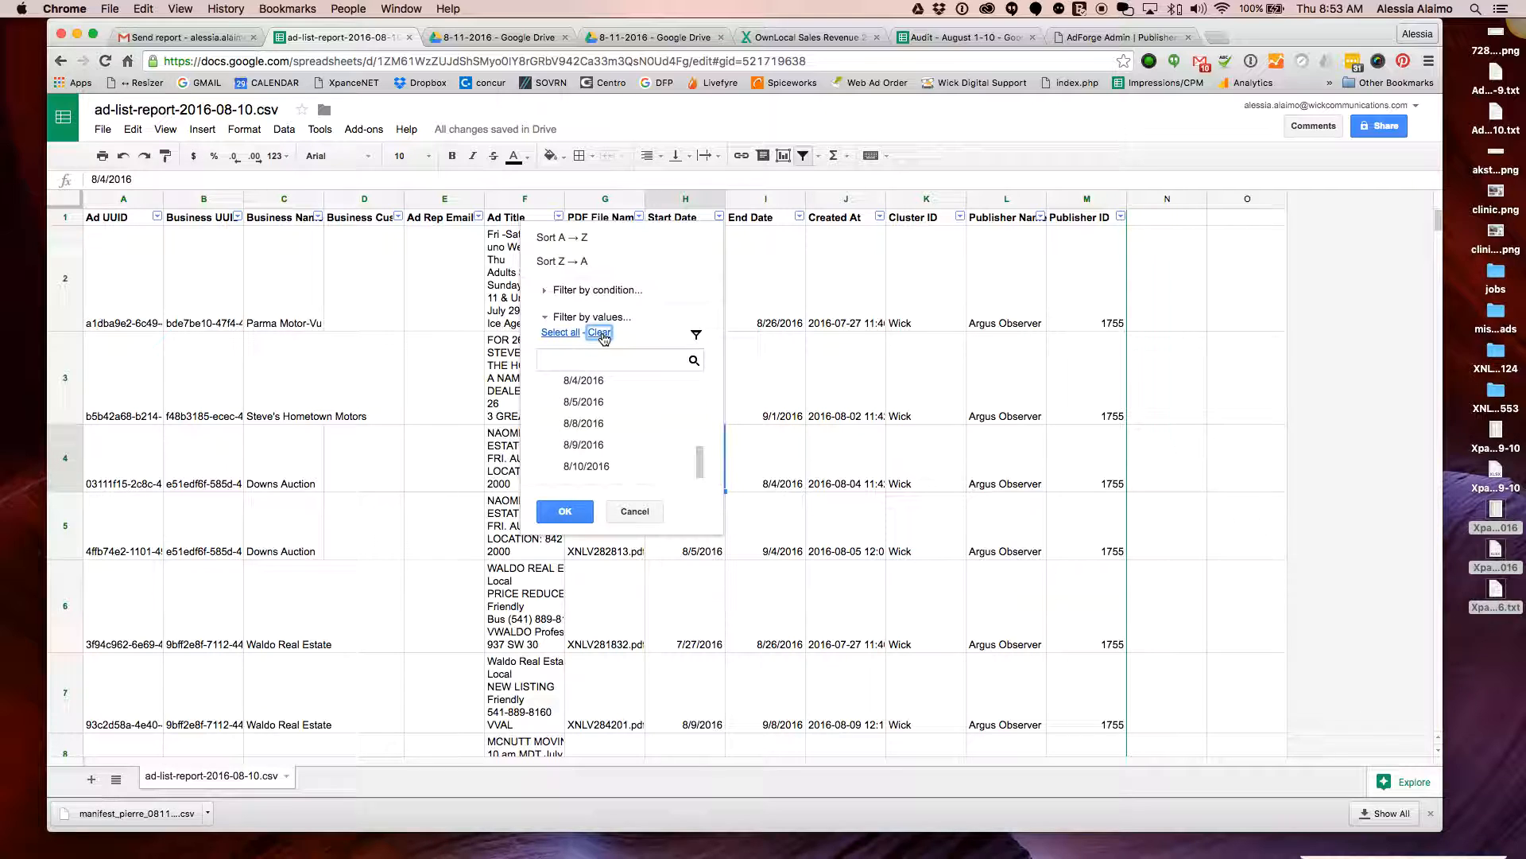
left_click(634, 466)
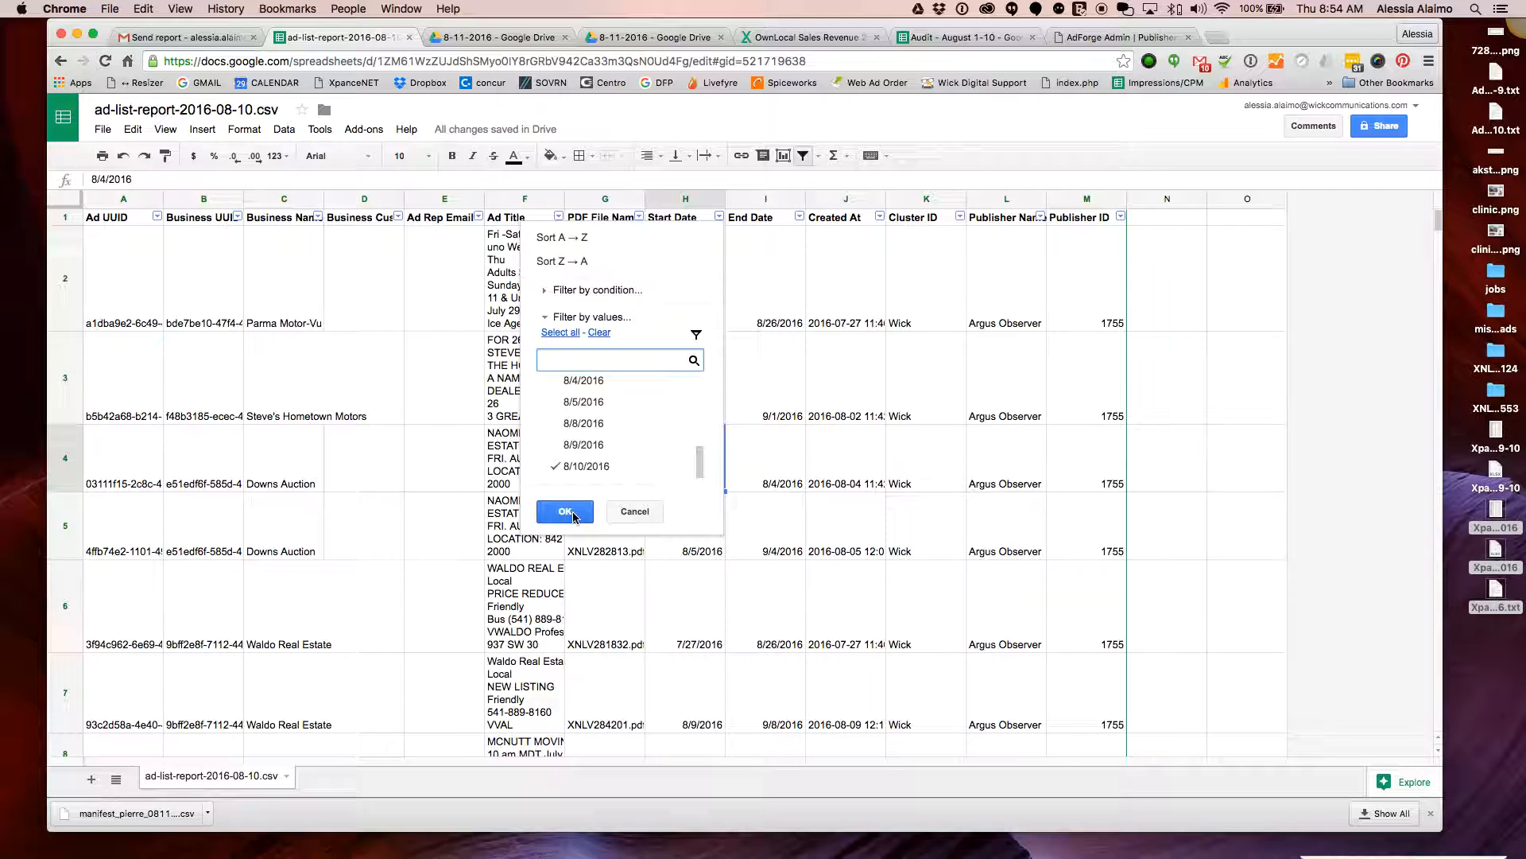
left_click(583, 446)
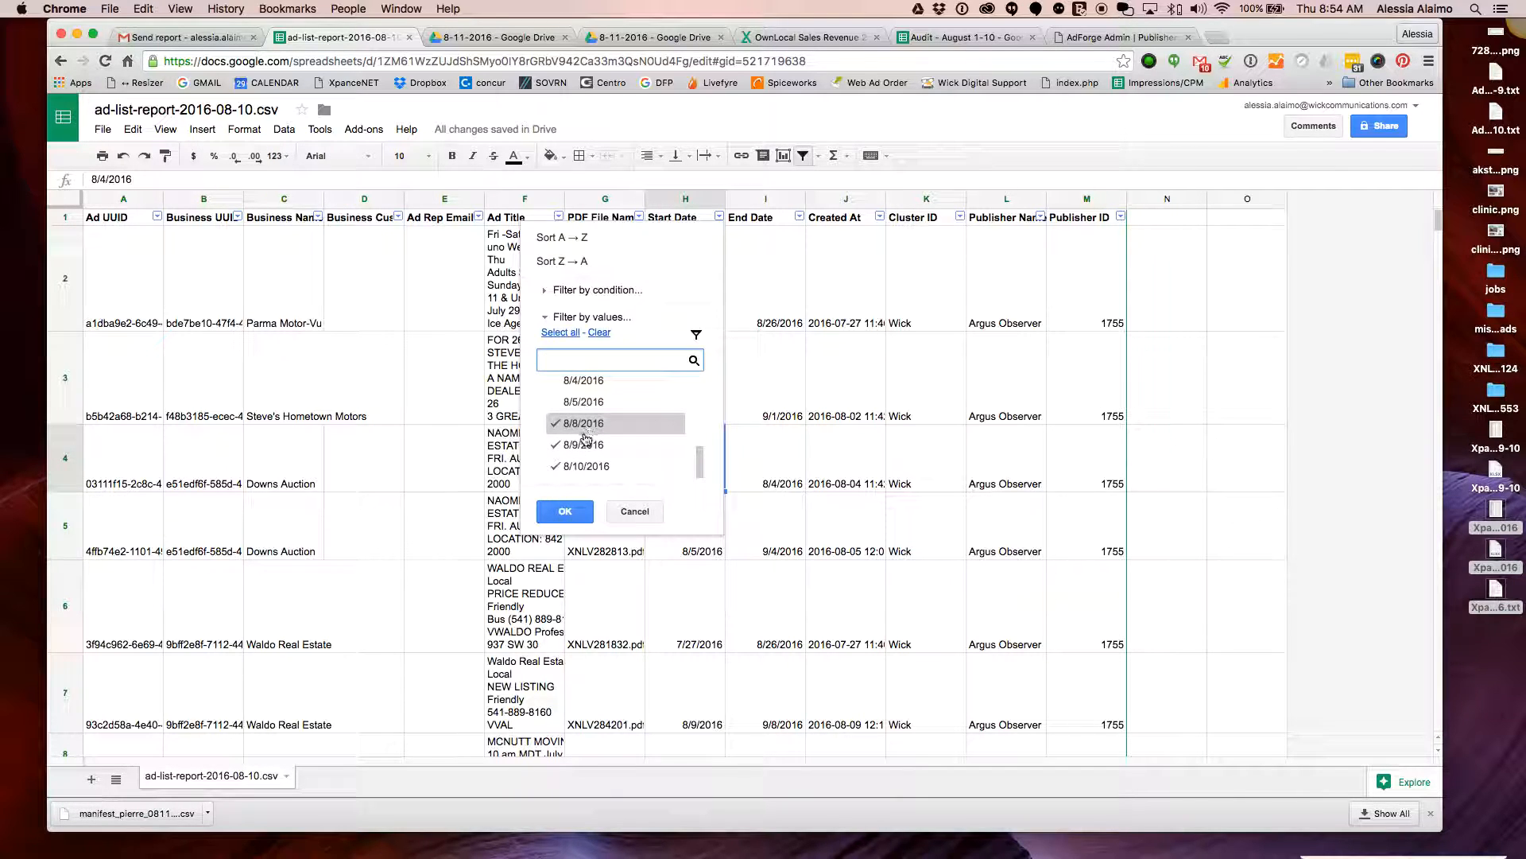
left_click(583, 445)
left_click(569, 515)
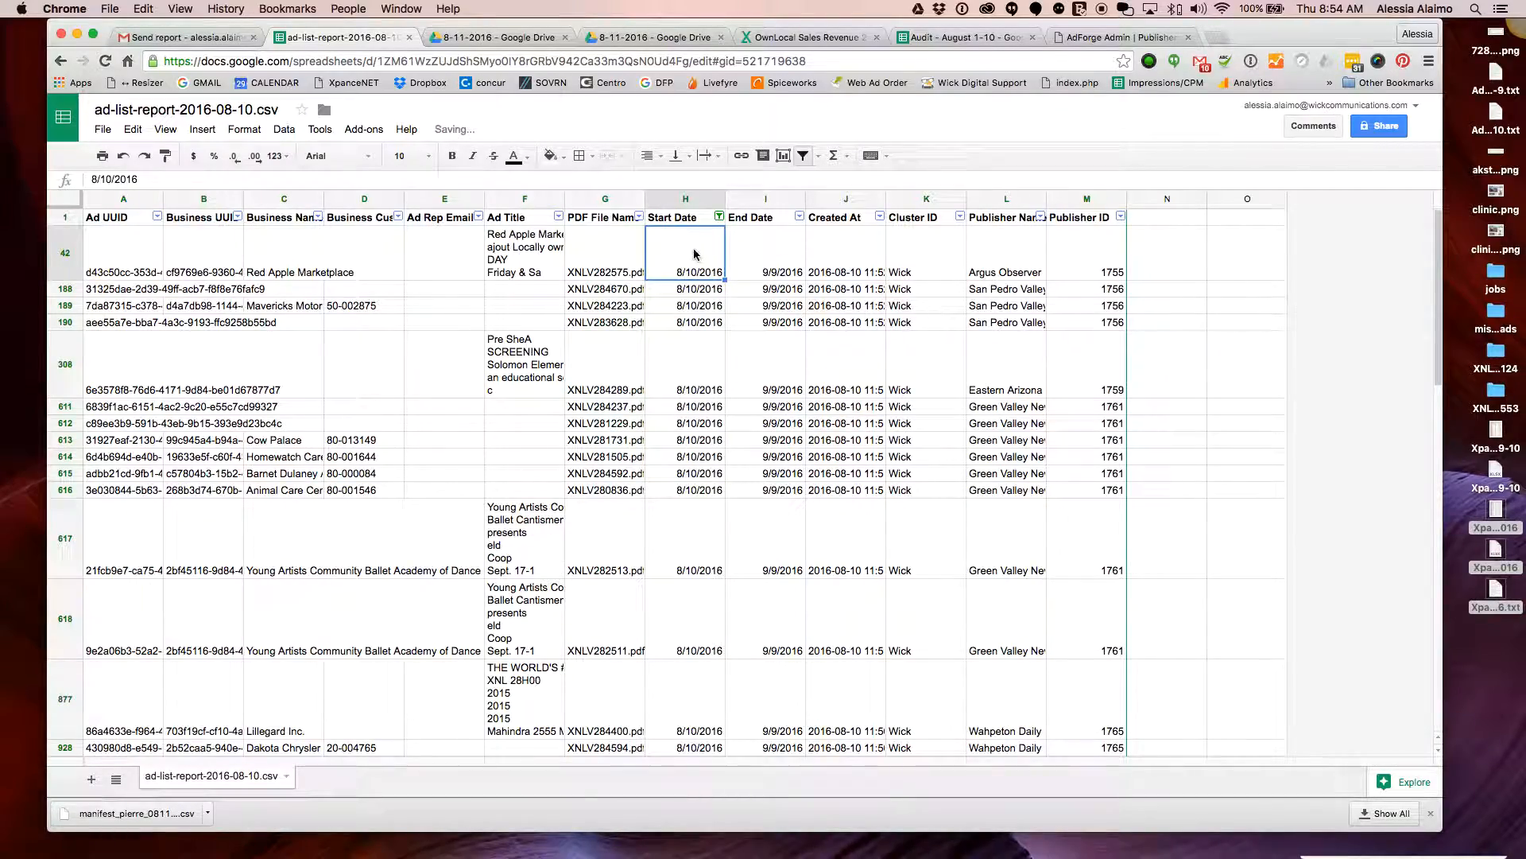
Filter Publisher Name to Argus Observer only, leaving the Red Apple Marketplace row
scroll(722, 427, "down", 10)
scroll(721, 427, "down", 5)
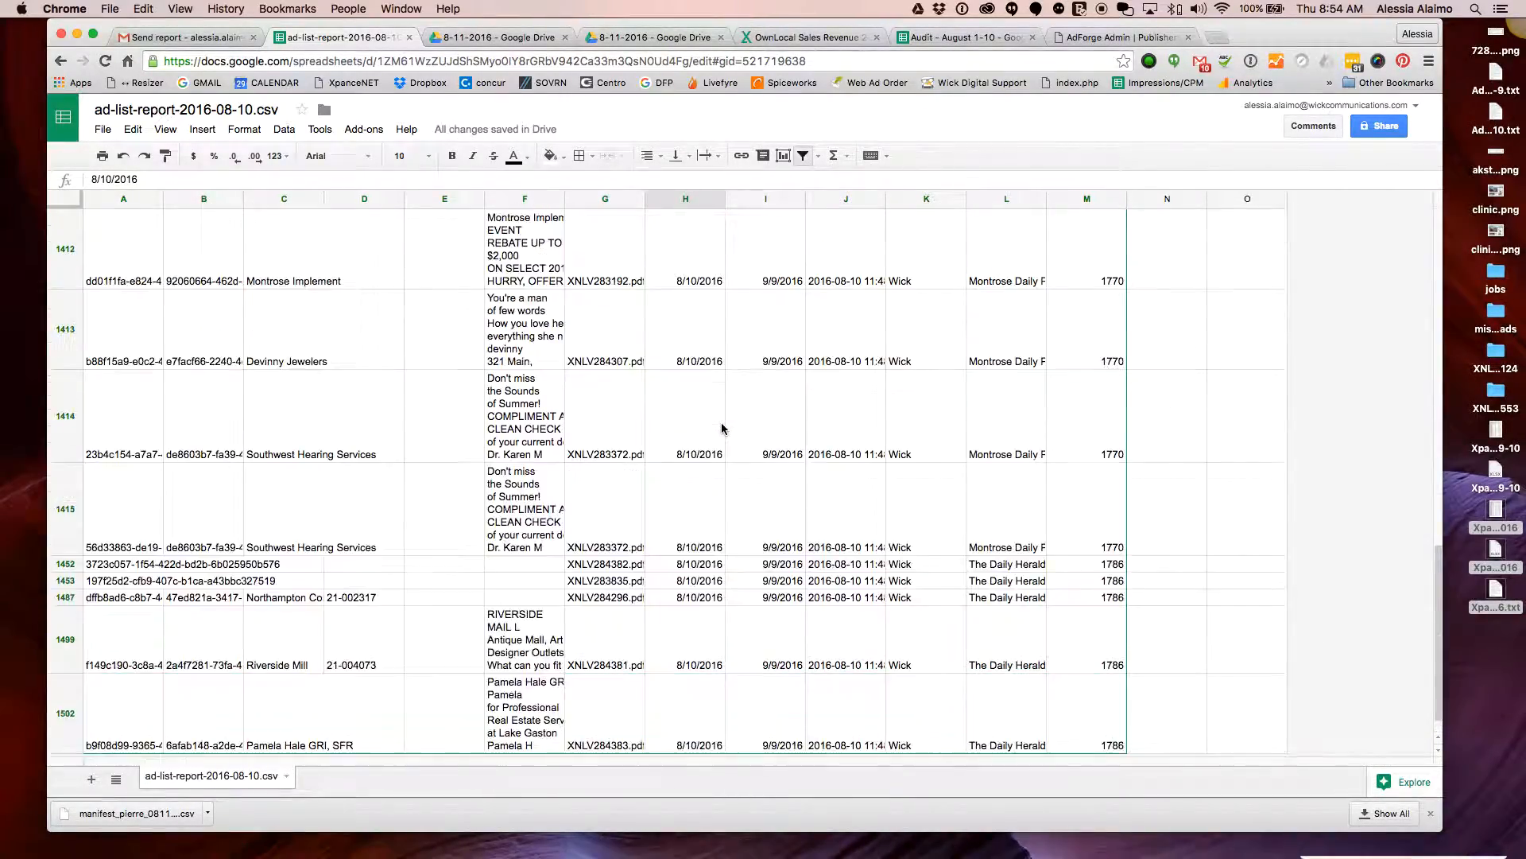
scroll(718, 426, "up", 15)
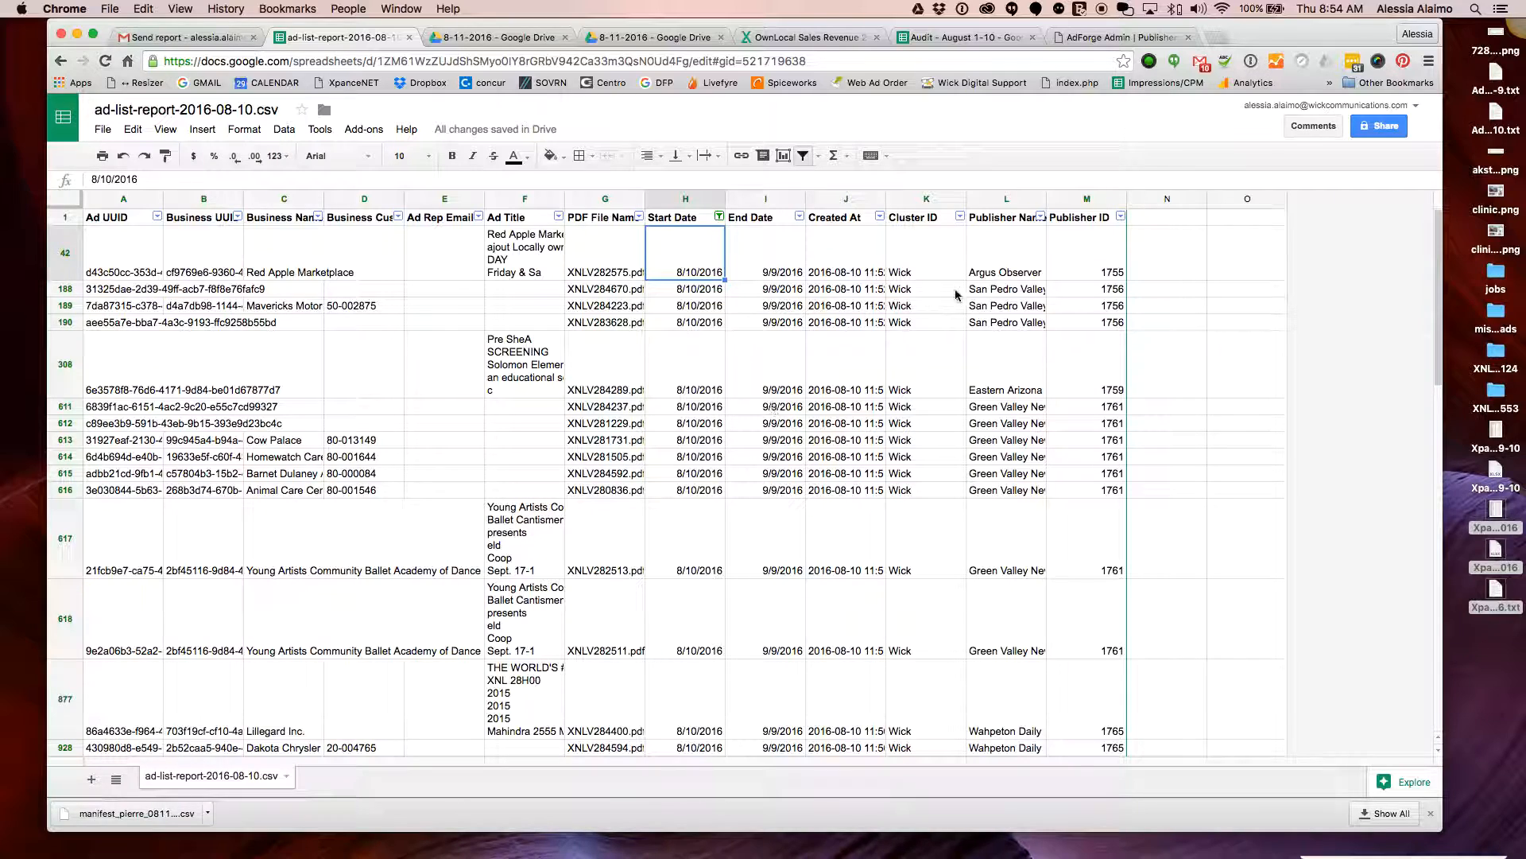
left_click(1039, 216)
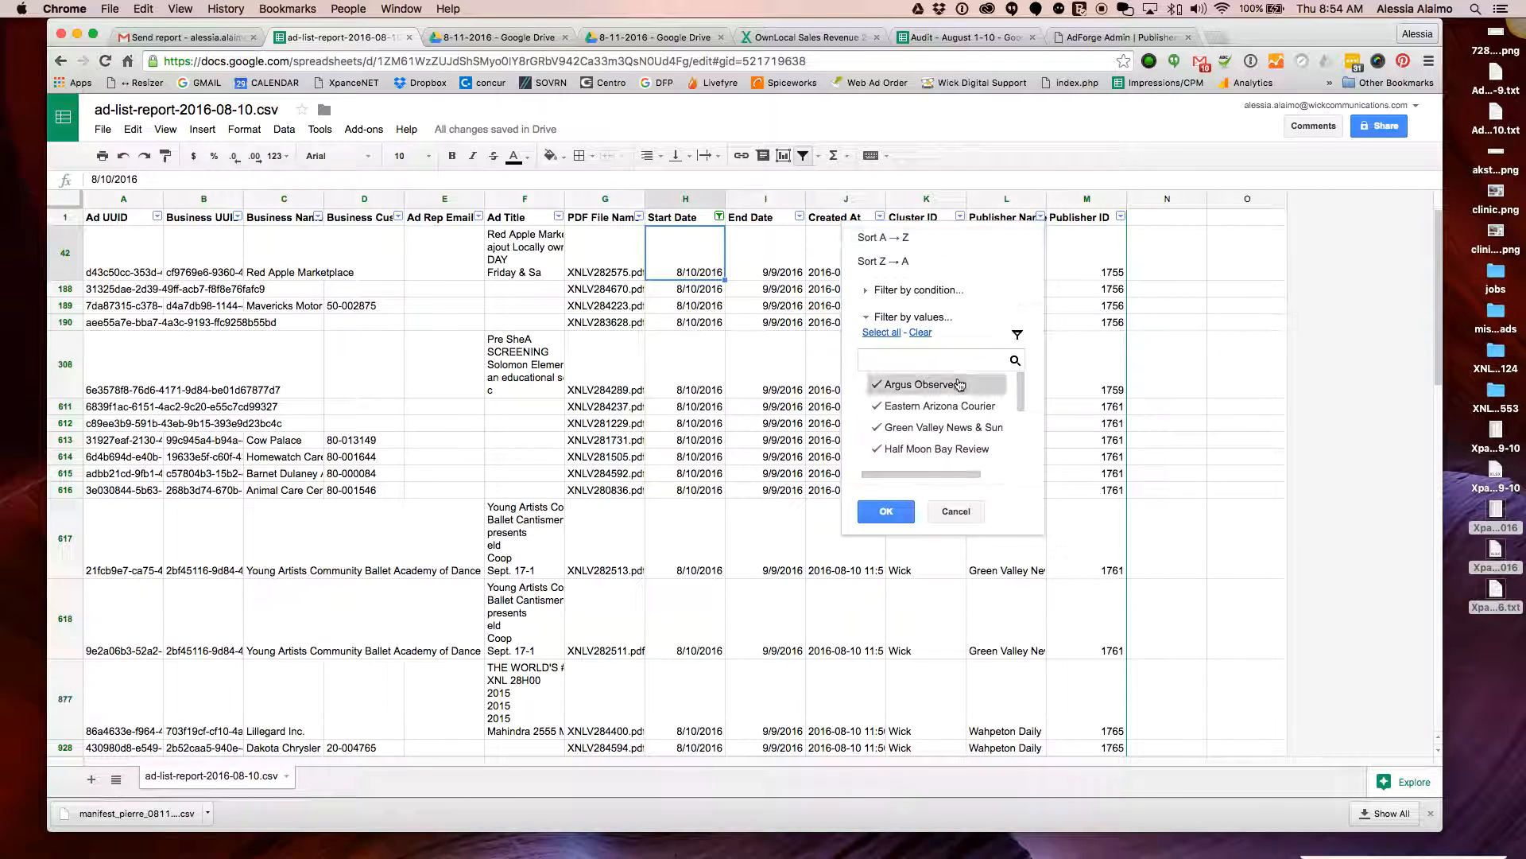
left_click(921, 333)
left_click(918, 384)
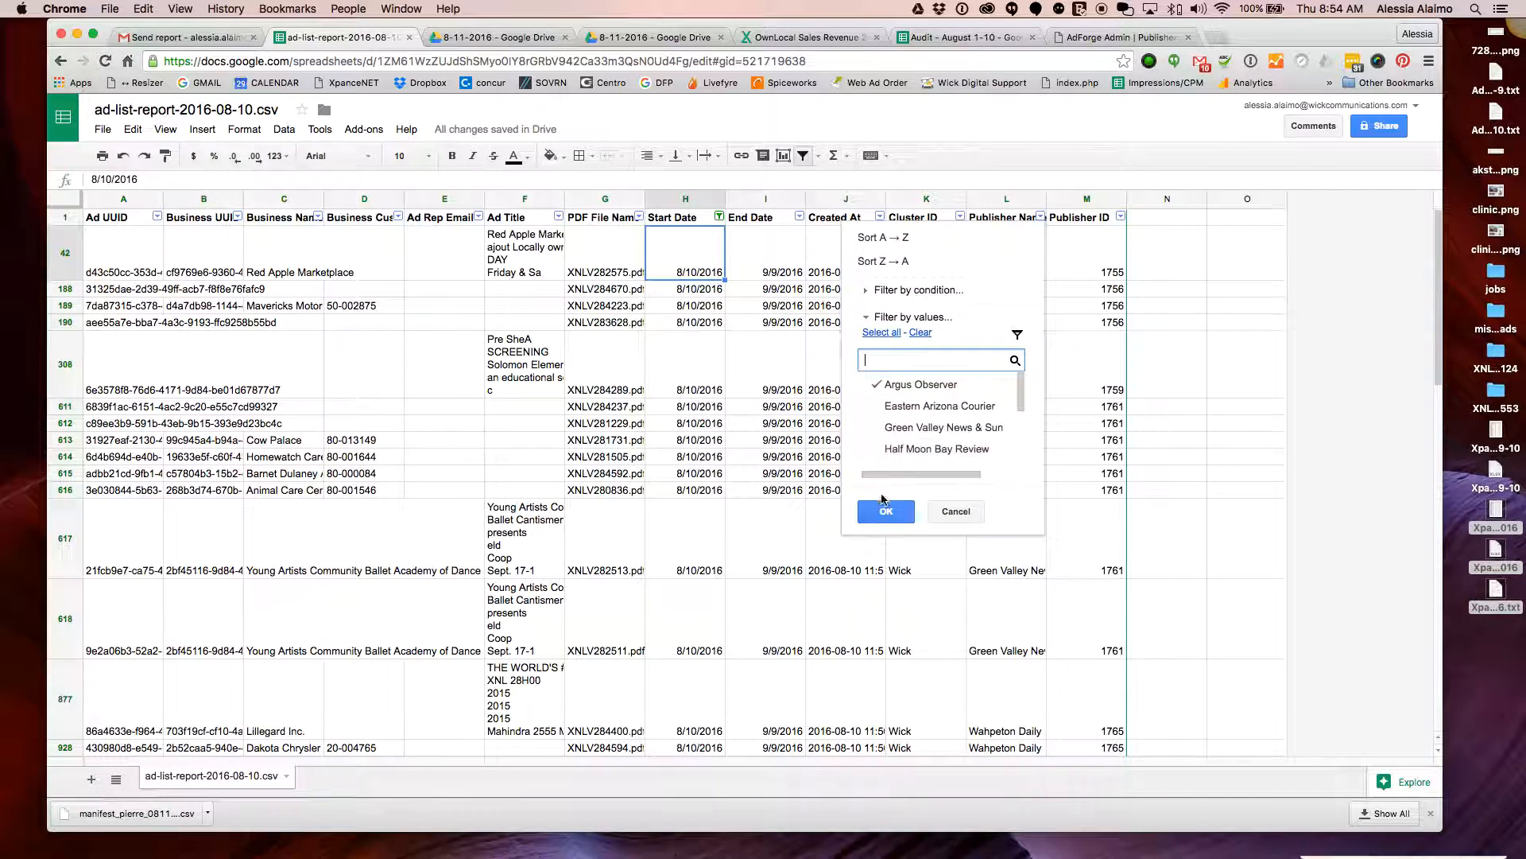
left_click(911, 515)
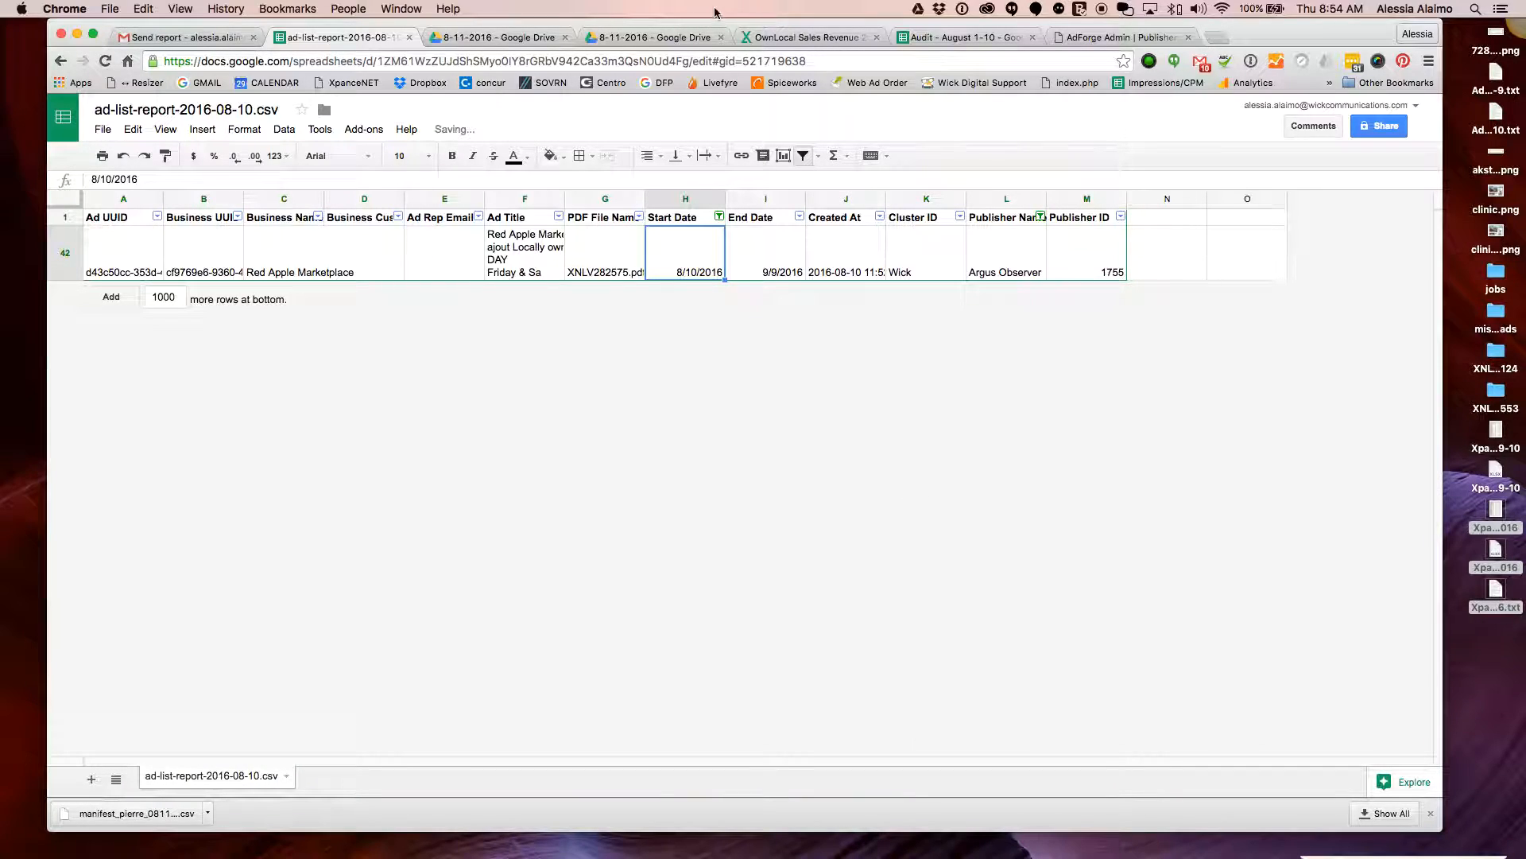
left_click_drag(360, 37, 365, 114)
Move and narrow the spreadsheet window, then close the manifest_pierre preview in Drive
left_click_drag(572, 113, 617, 64)
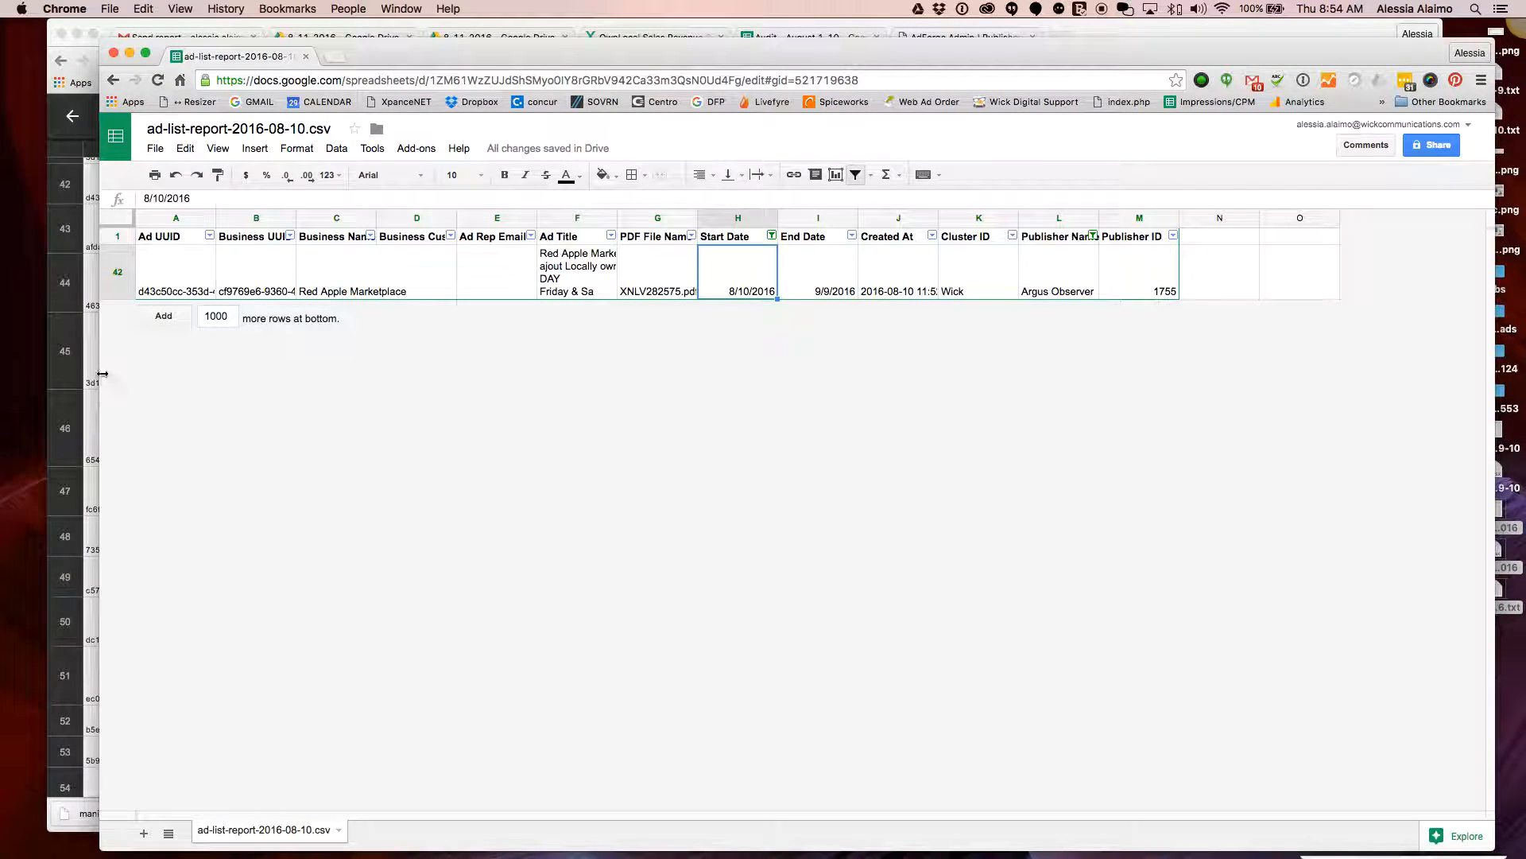
left_click_drag(153, 379, 397, 388)
left_click(328, 335)
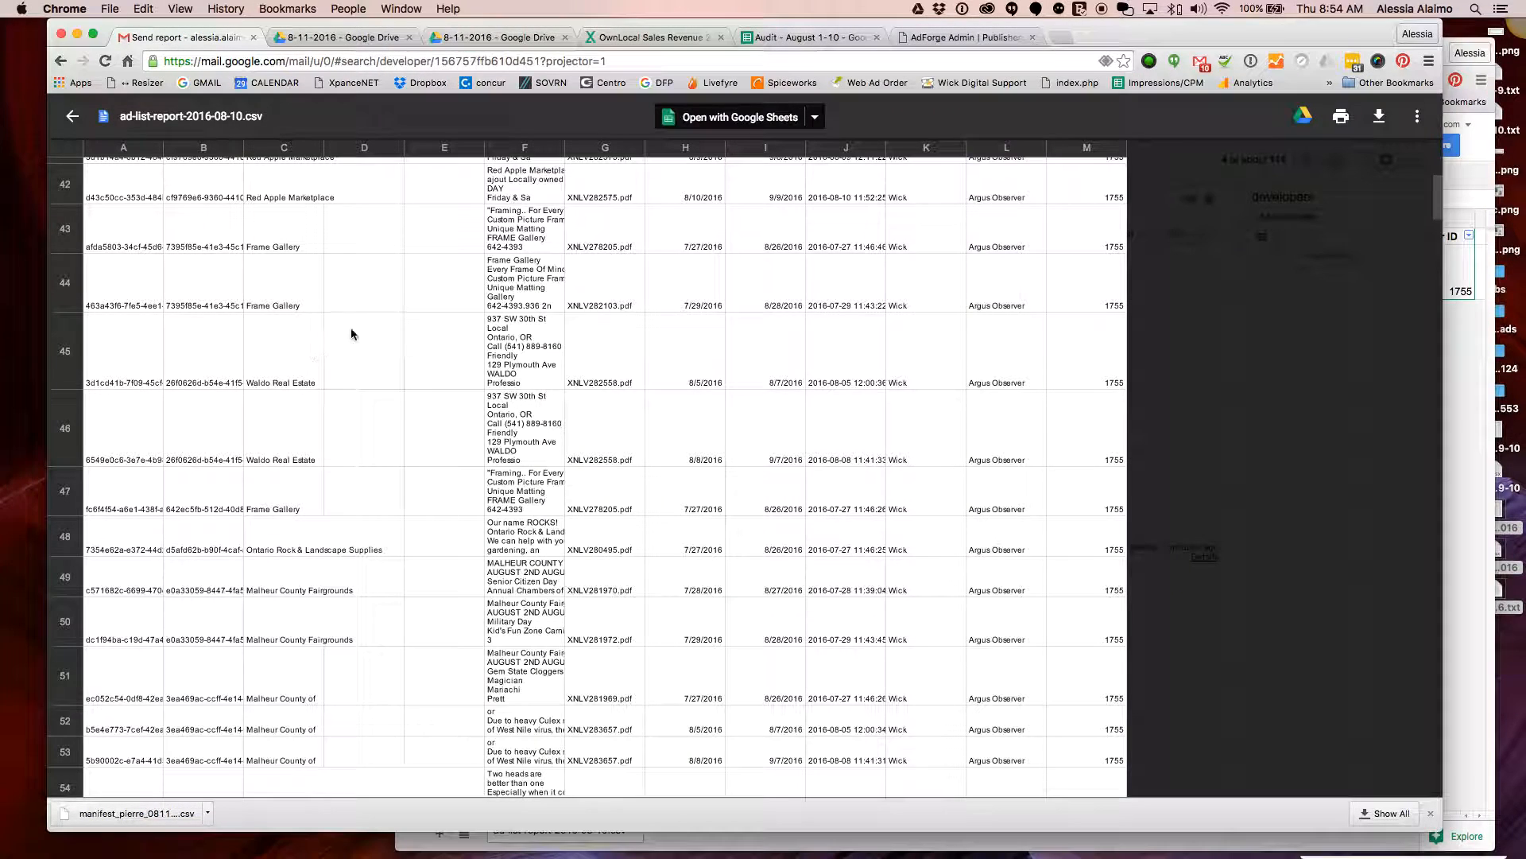
left_click(344, 38)
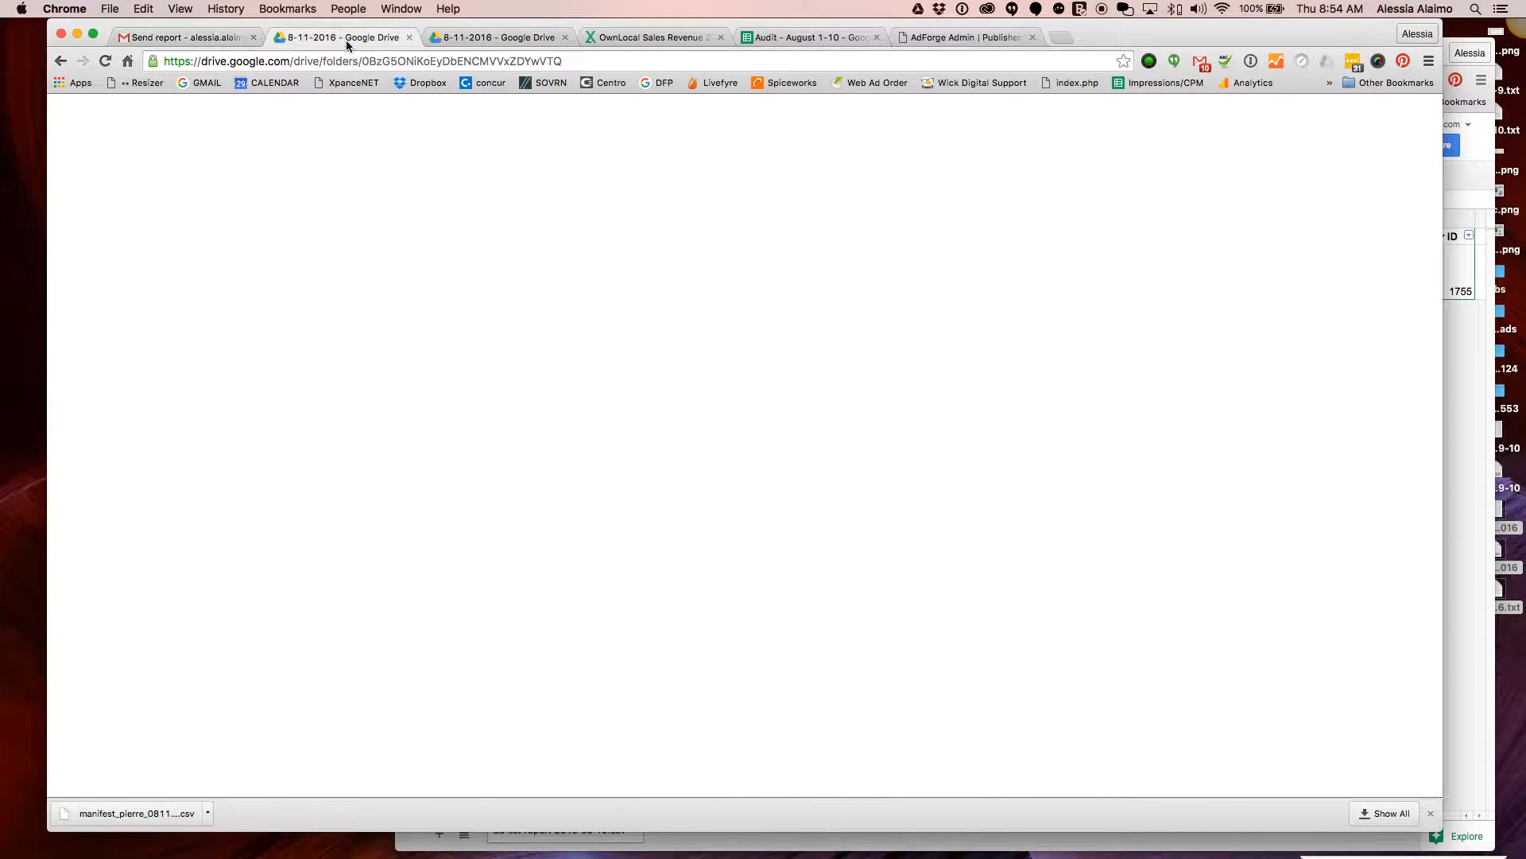
left_click(70, 117)
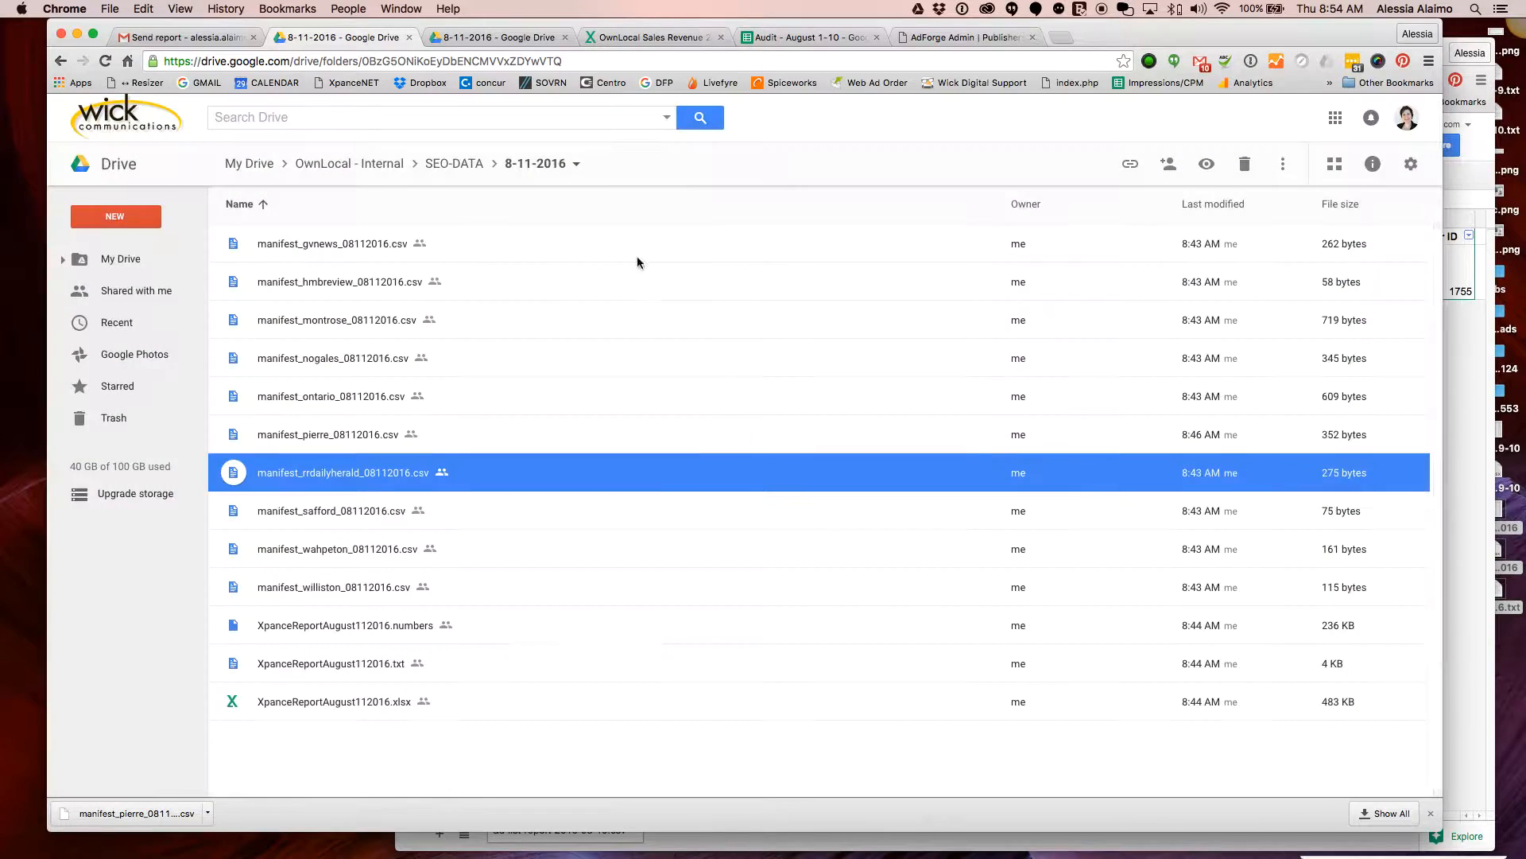
Open SEO-DATA's 08-10-2016 folder and select manifest_ontario_08102016.csv
left_click(451, 167)
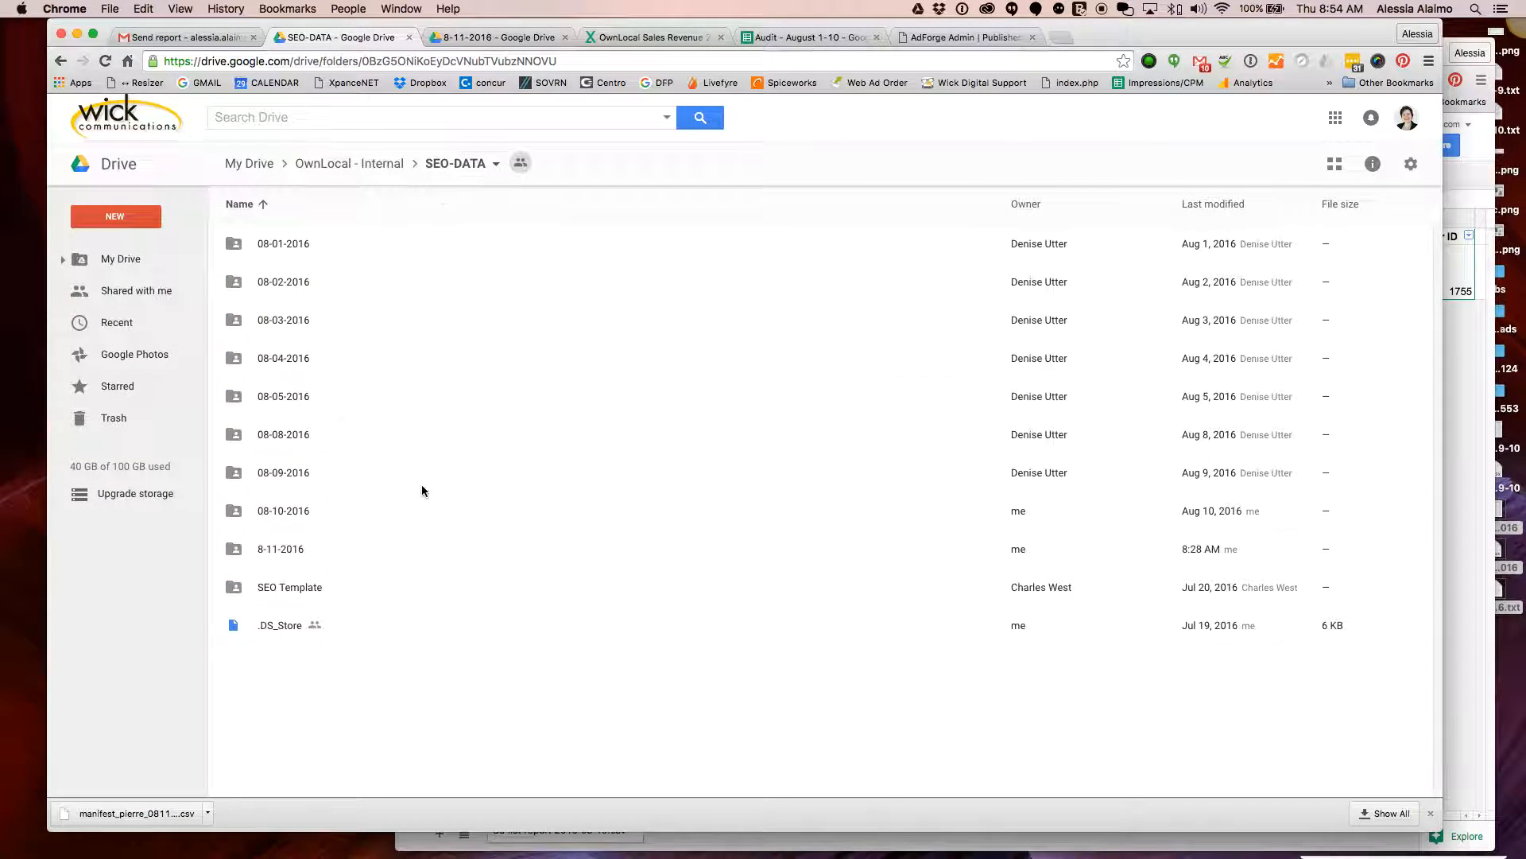
left_click(262, 525)
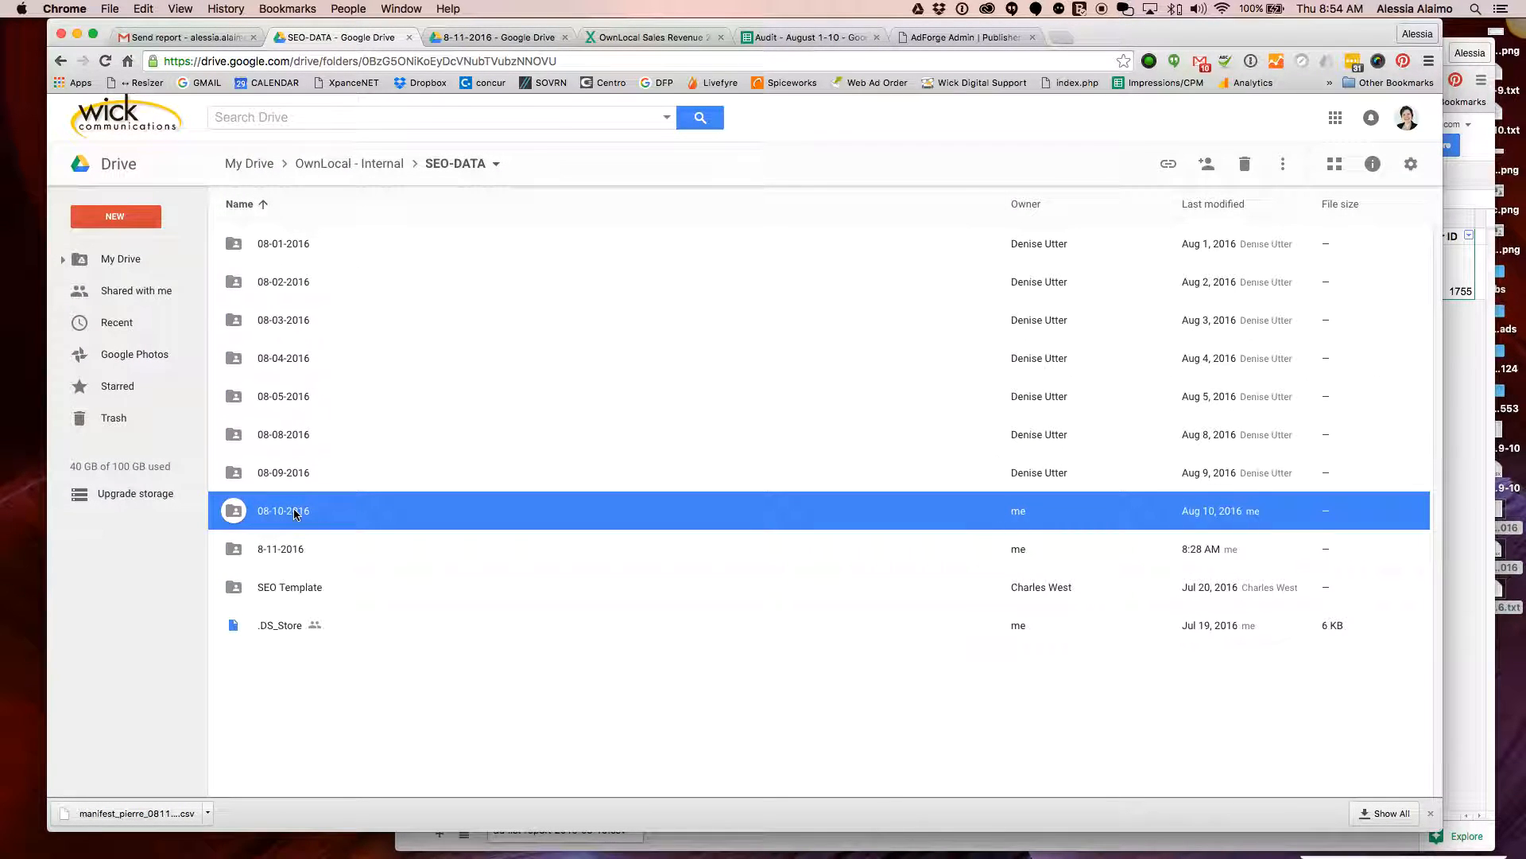
double_click(295, 514)
left_click_drag(1147, 38, 940, 49)
left_click(1419, 404)
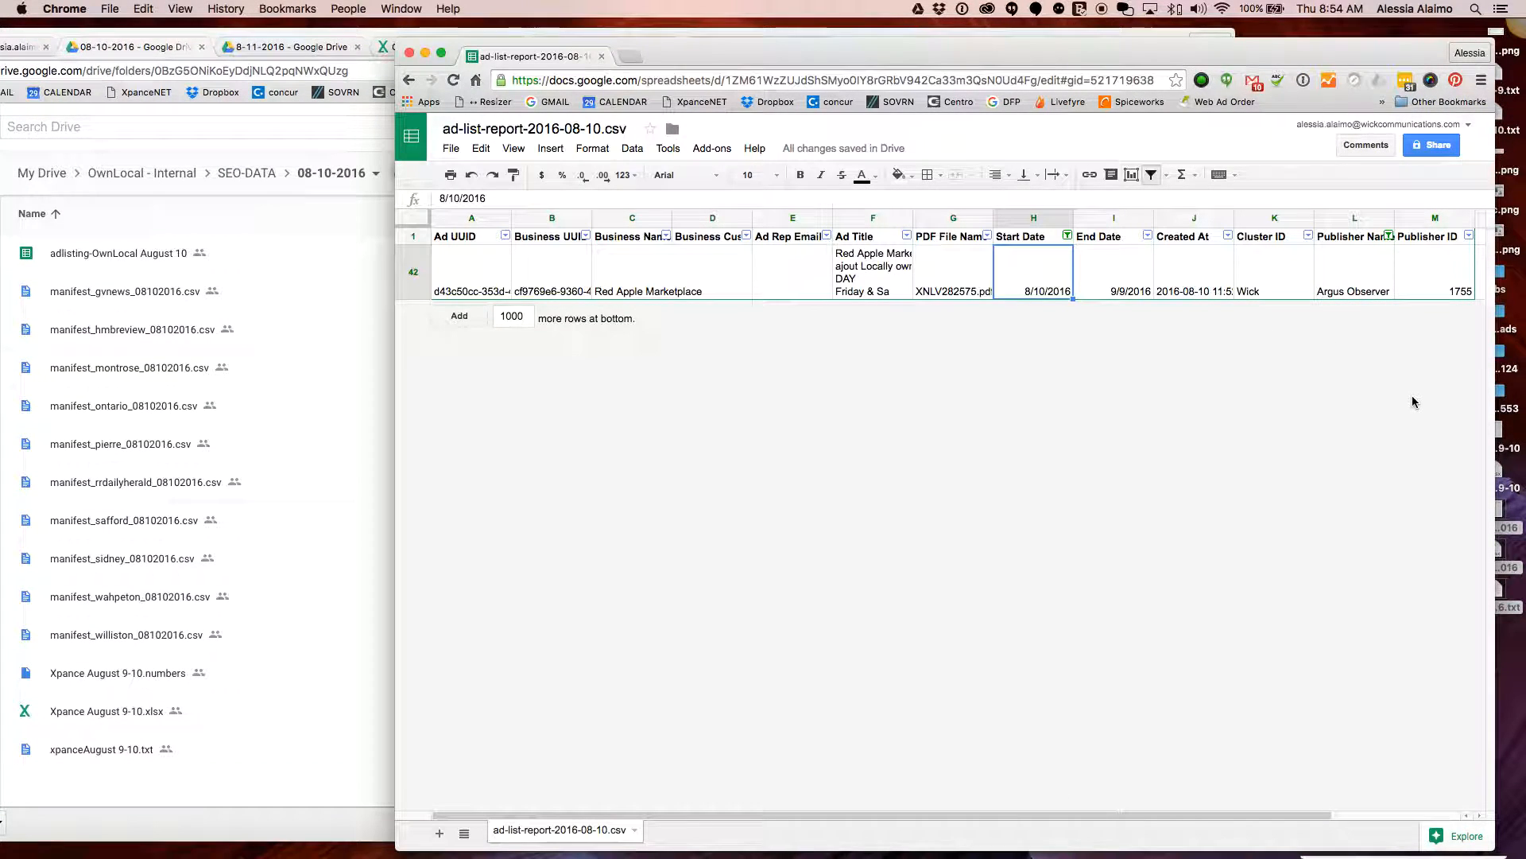
left_click(12, 314)
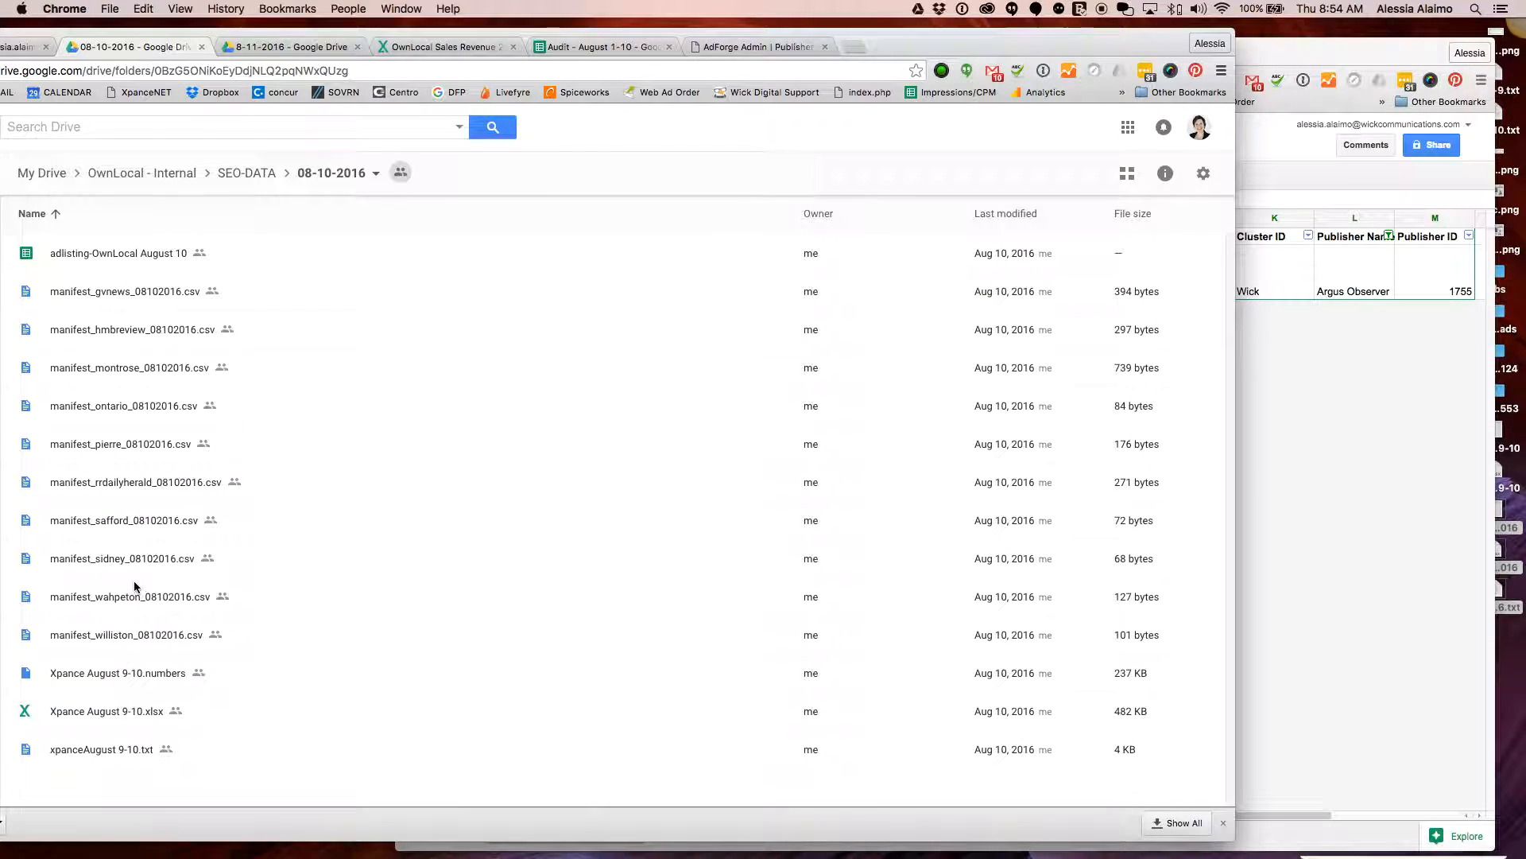
left_click(135, 409)
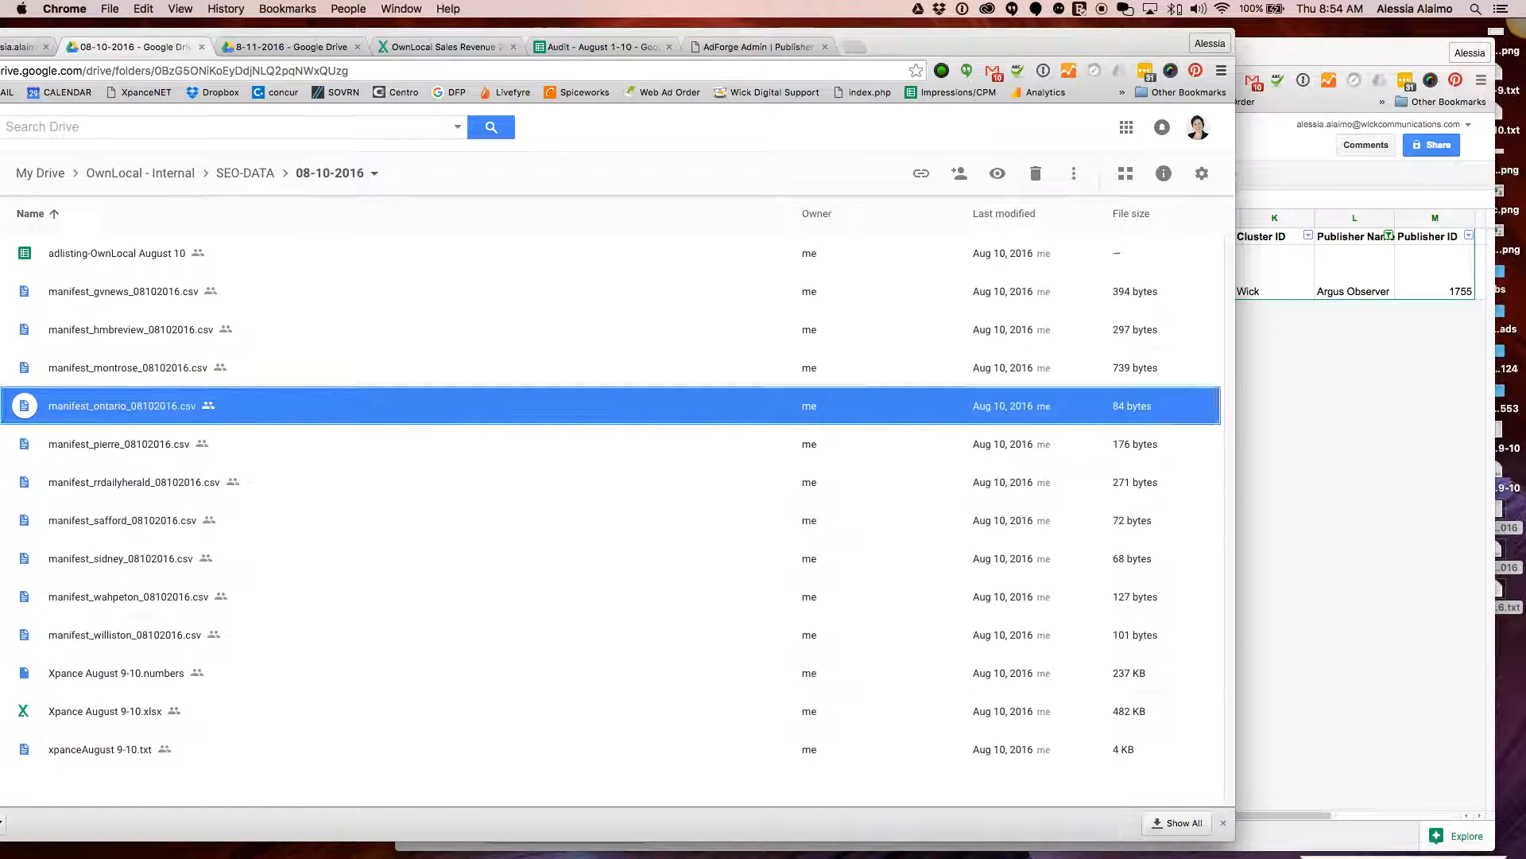
left_click(281, 439)
left_click(170, 406)
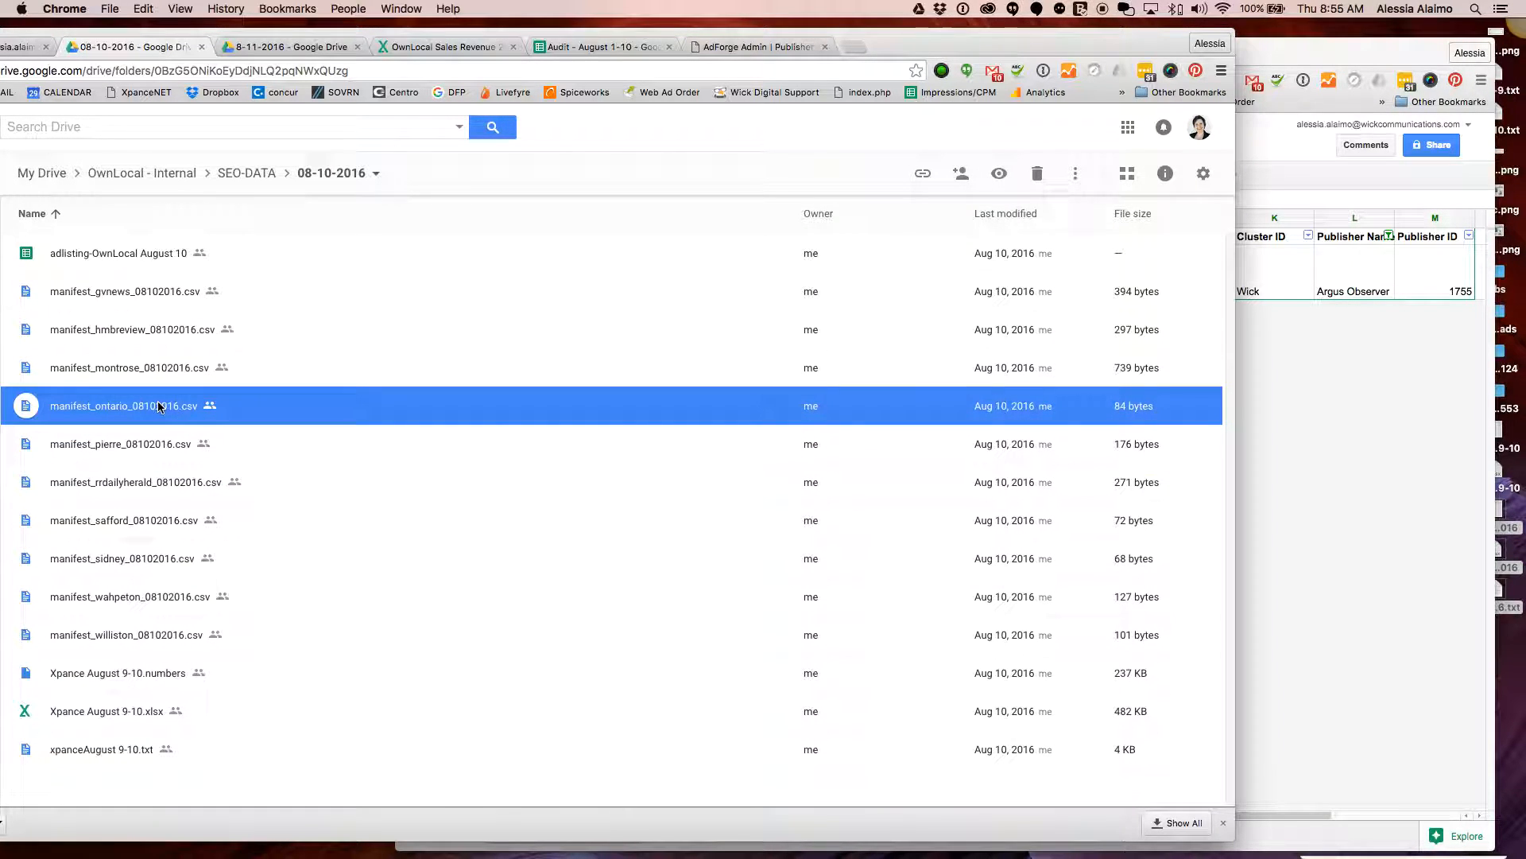
Preview manifest_ontario_08102016.csv beside the spreadsheet and check row 42's Ad Title
double_click(157, 406)
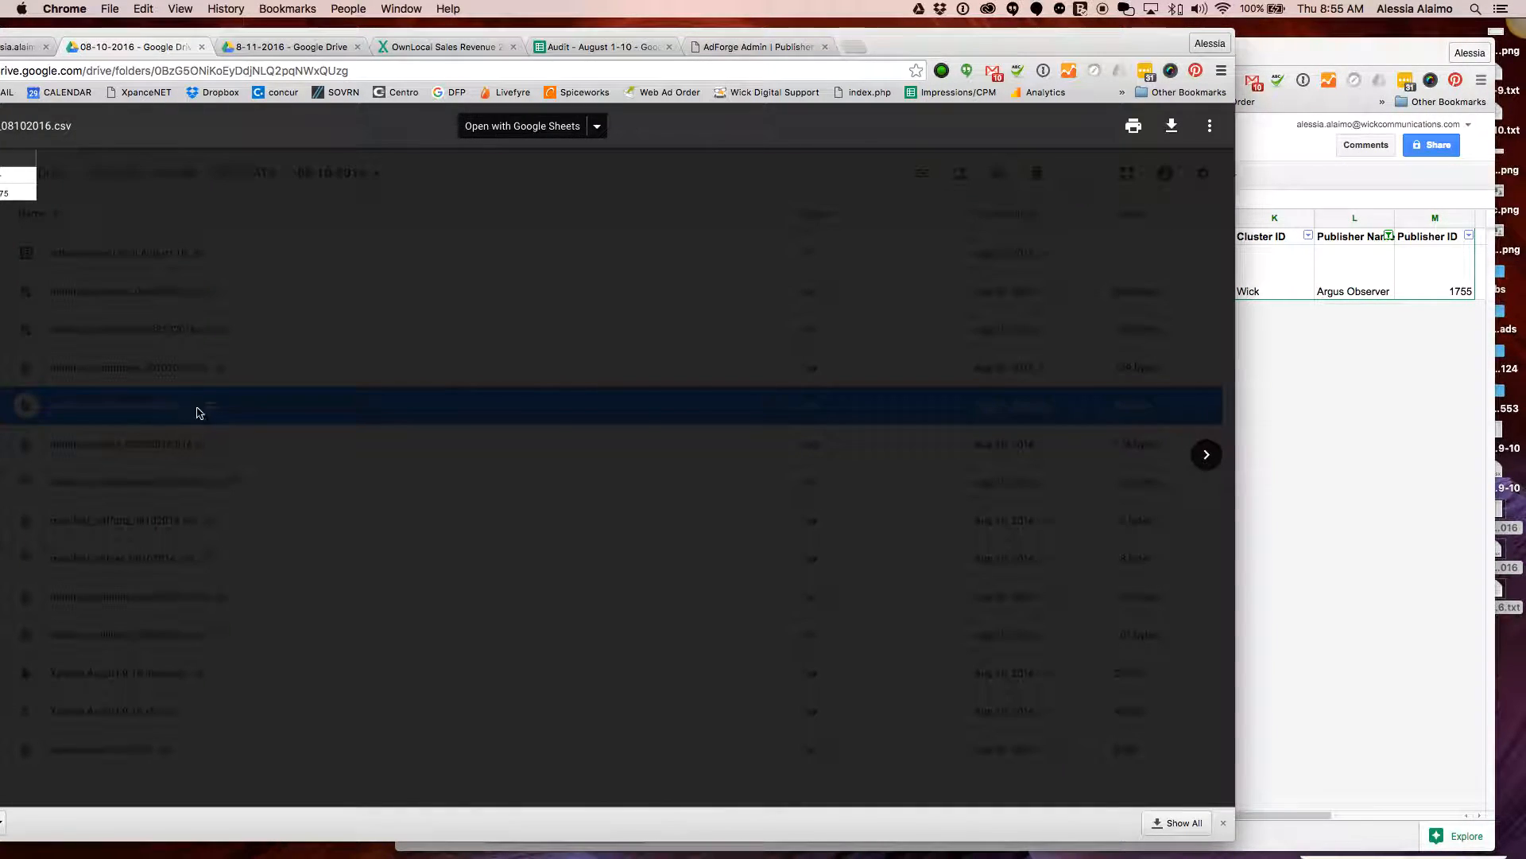
left_click_drag(230, 34, 417, 36)
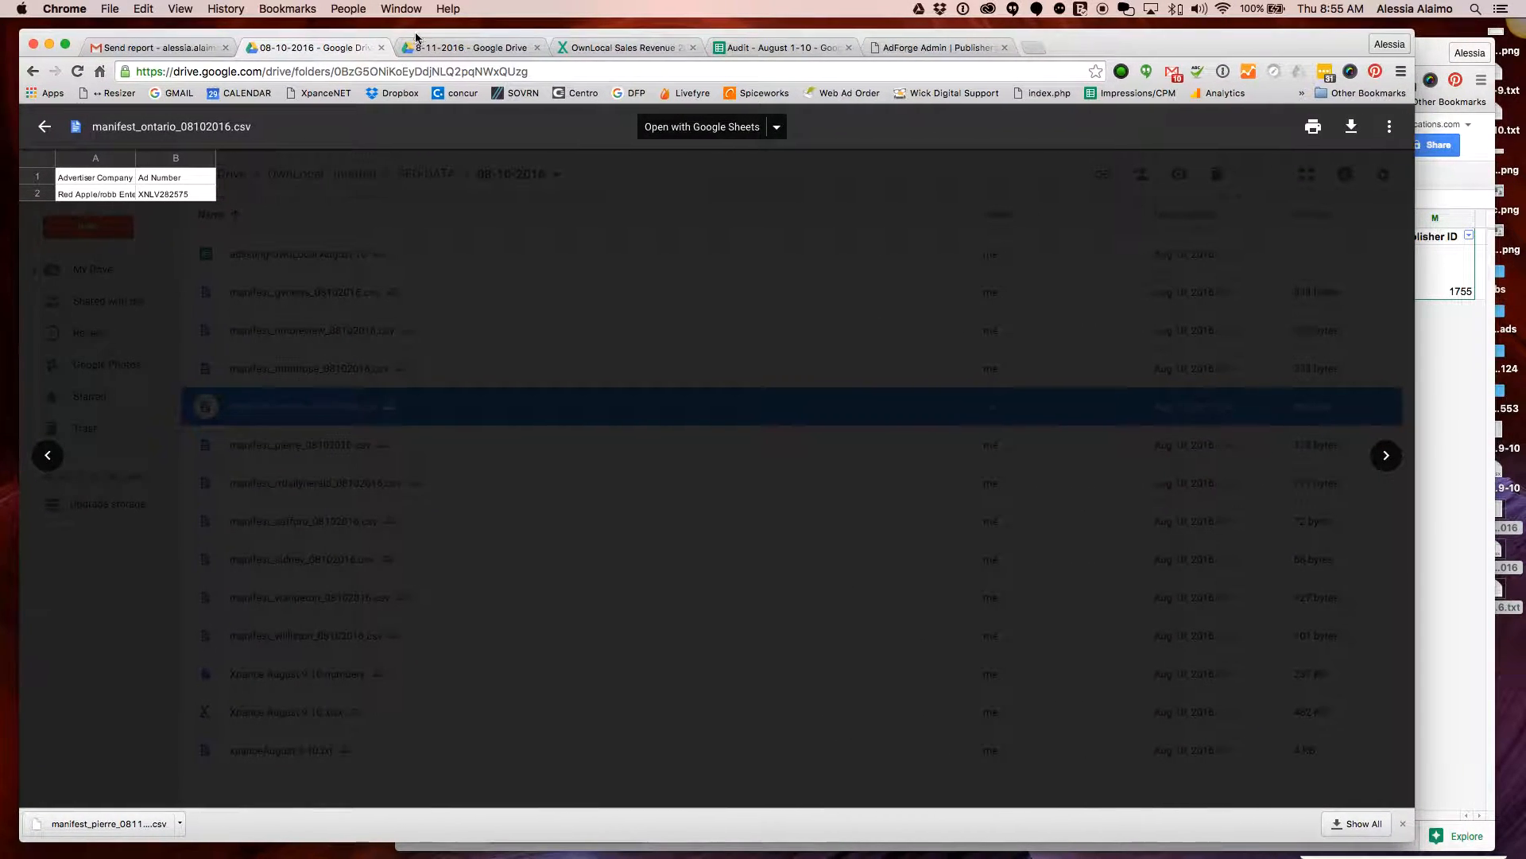
left_click_drag(1371, 602, 935, 601)
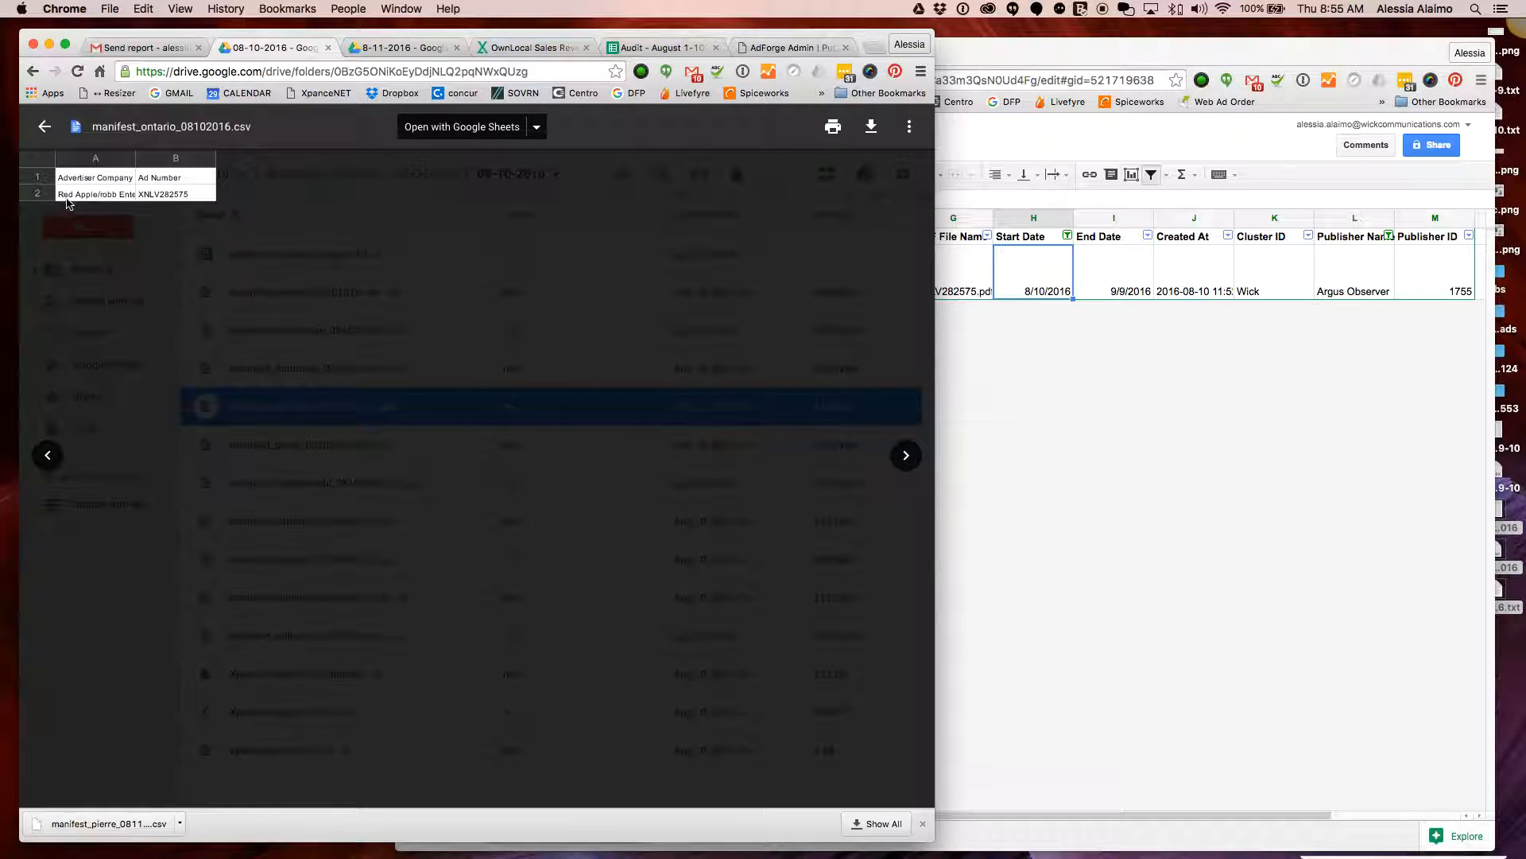
left_click(1243, 350)
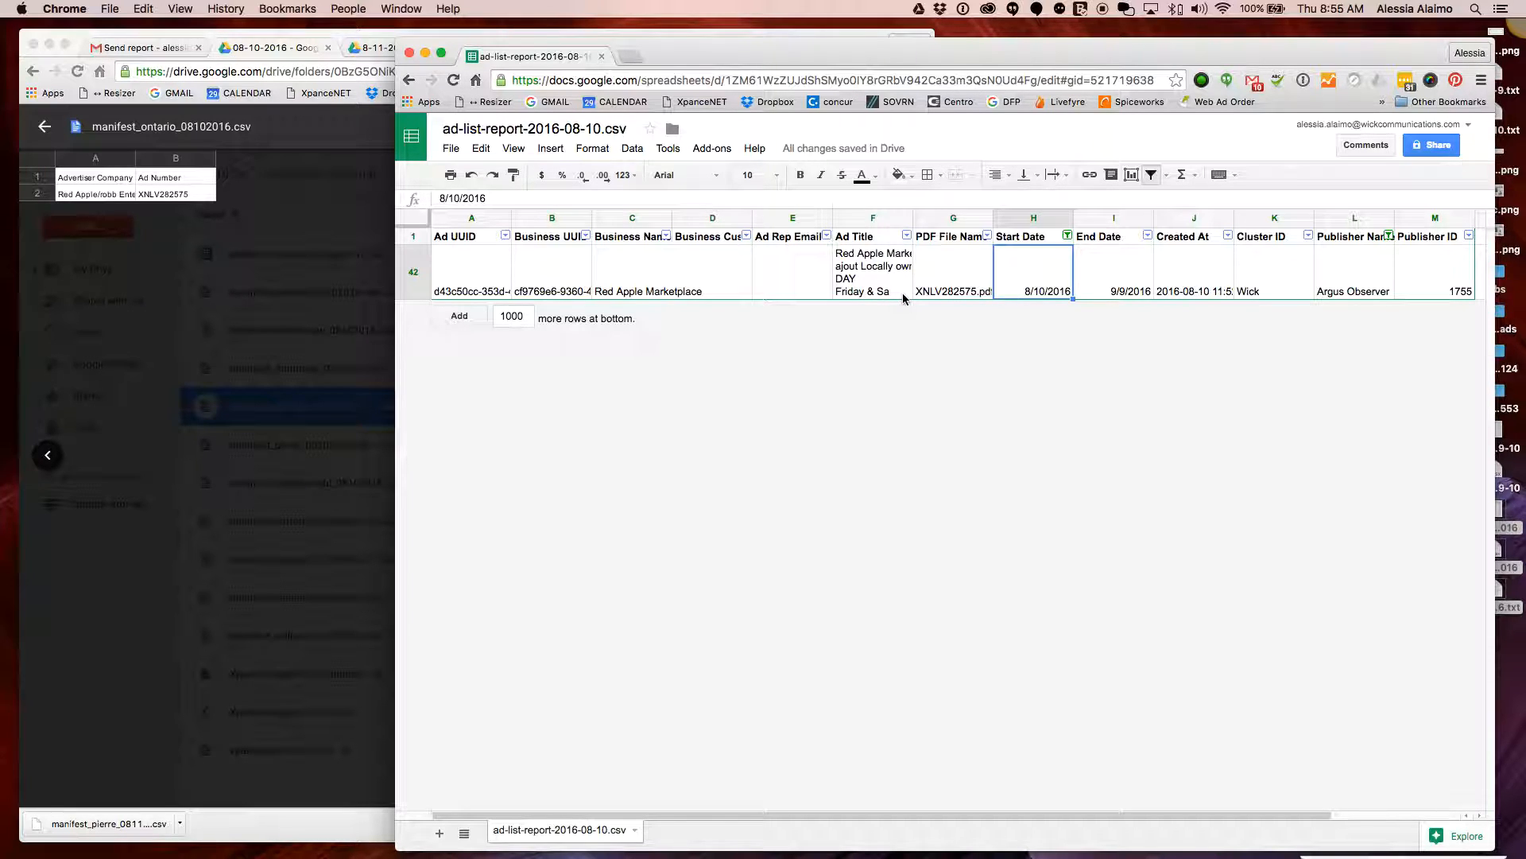
scroll(890, 284, "right", 2)
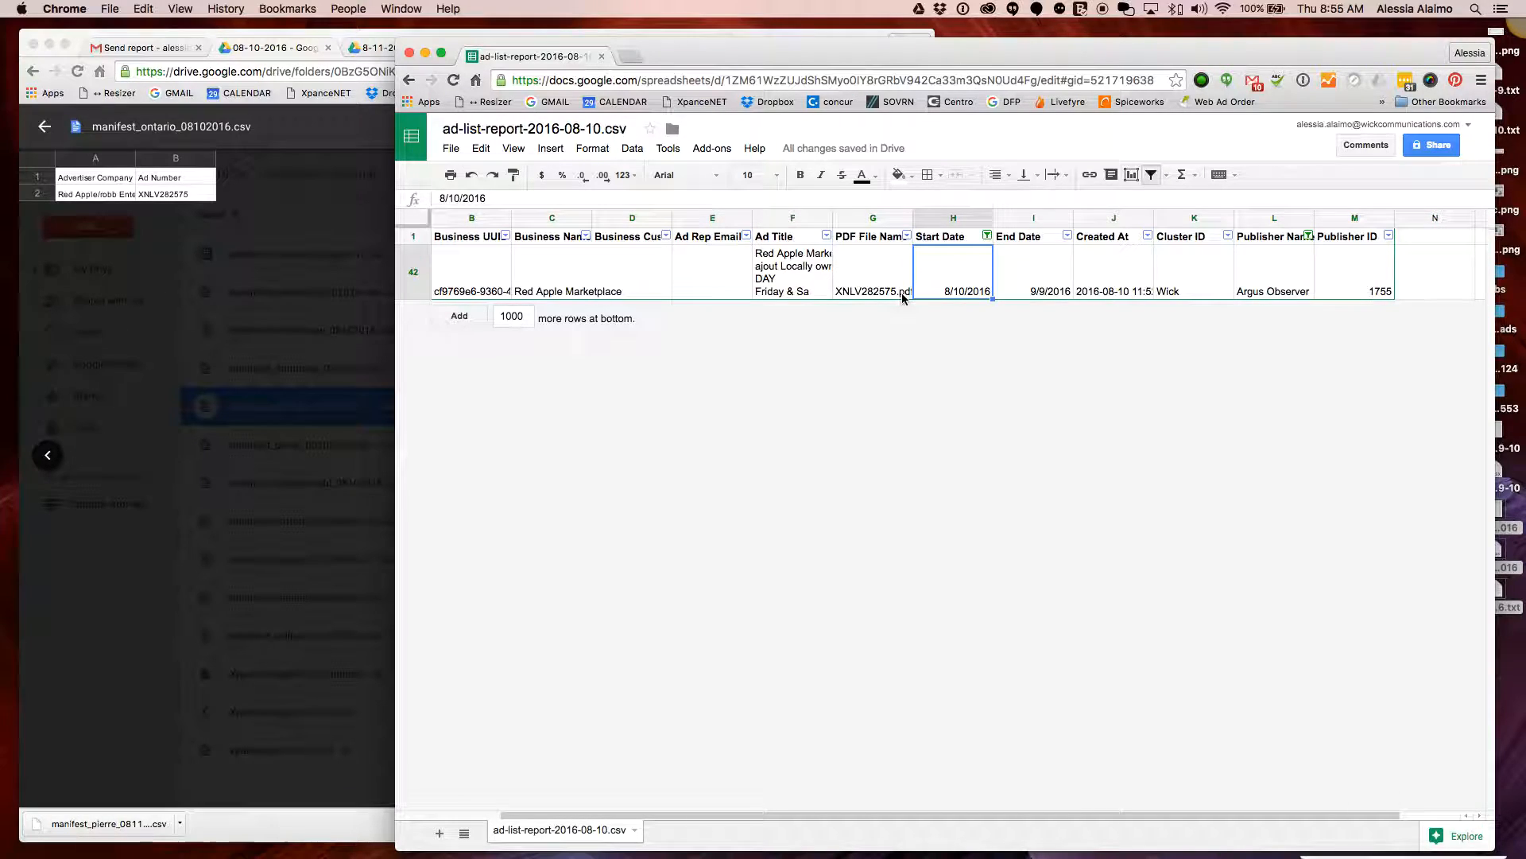
left_click(693, 277)
scroll(820, 312, "left", 2)
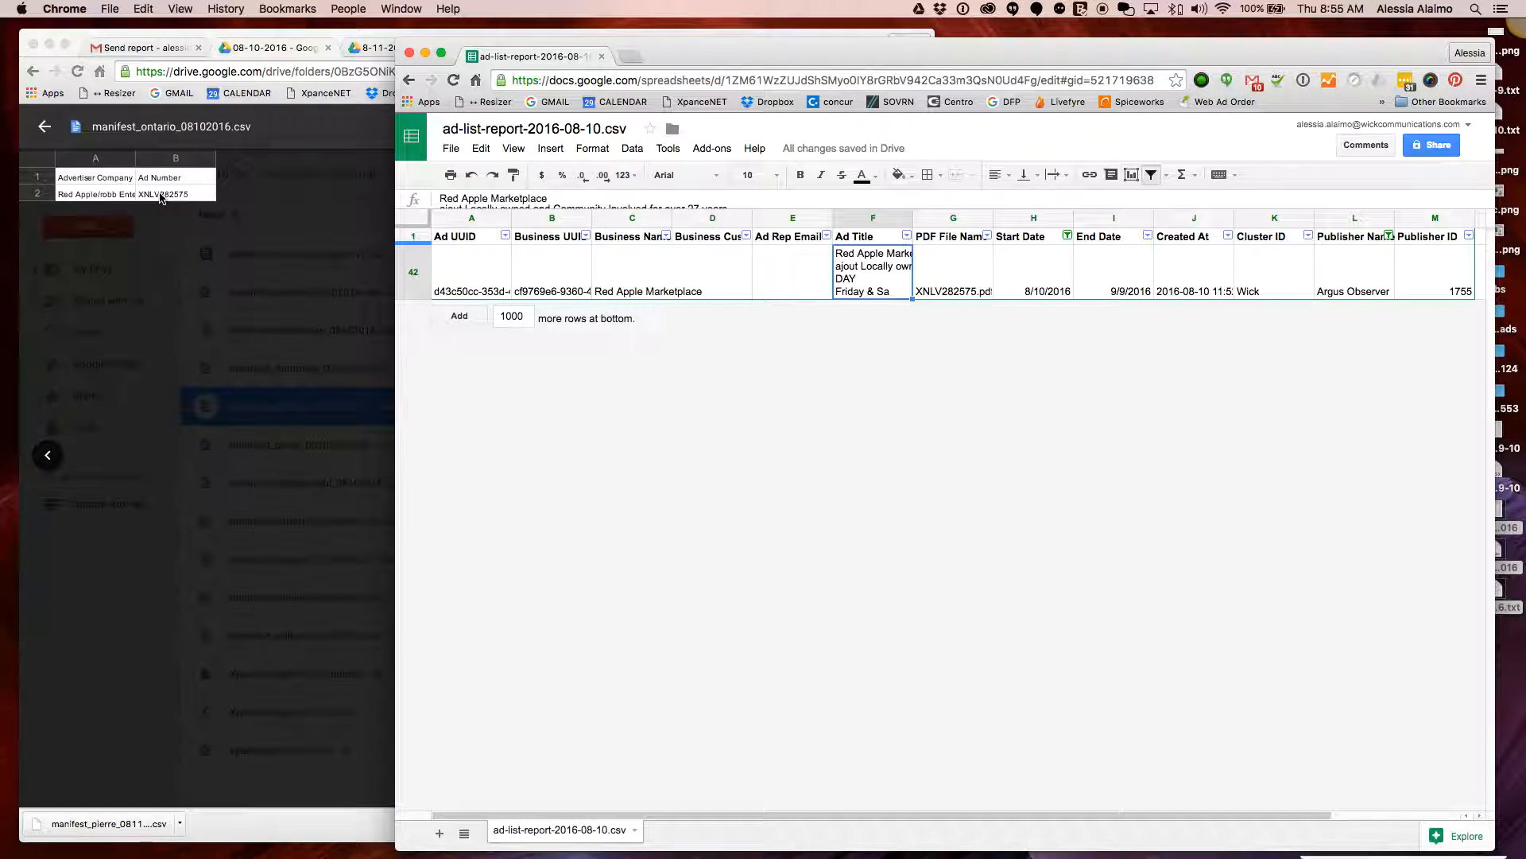
Advance the Drive preview to manifest_pierre_08102016.csv
left_click(162, 289)
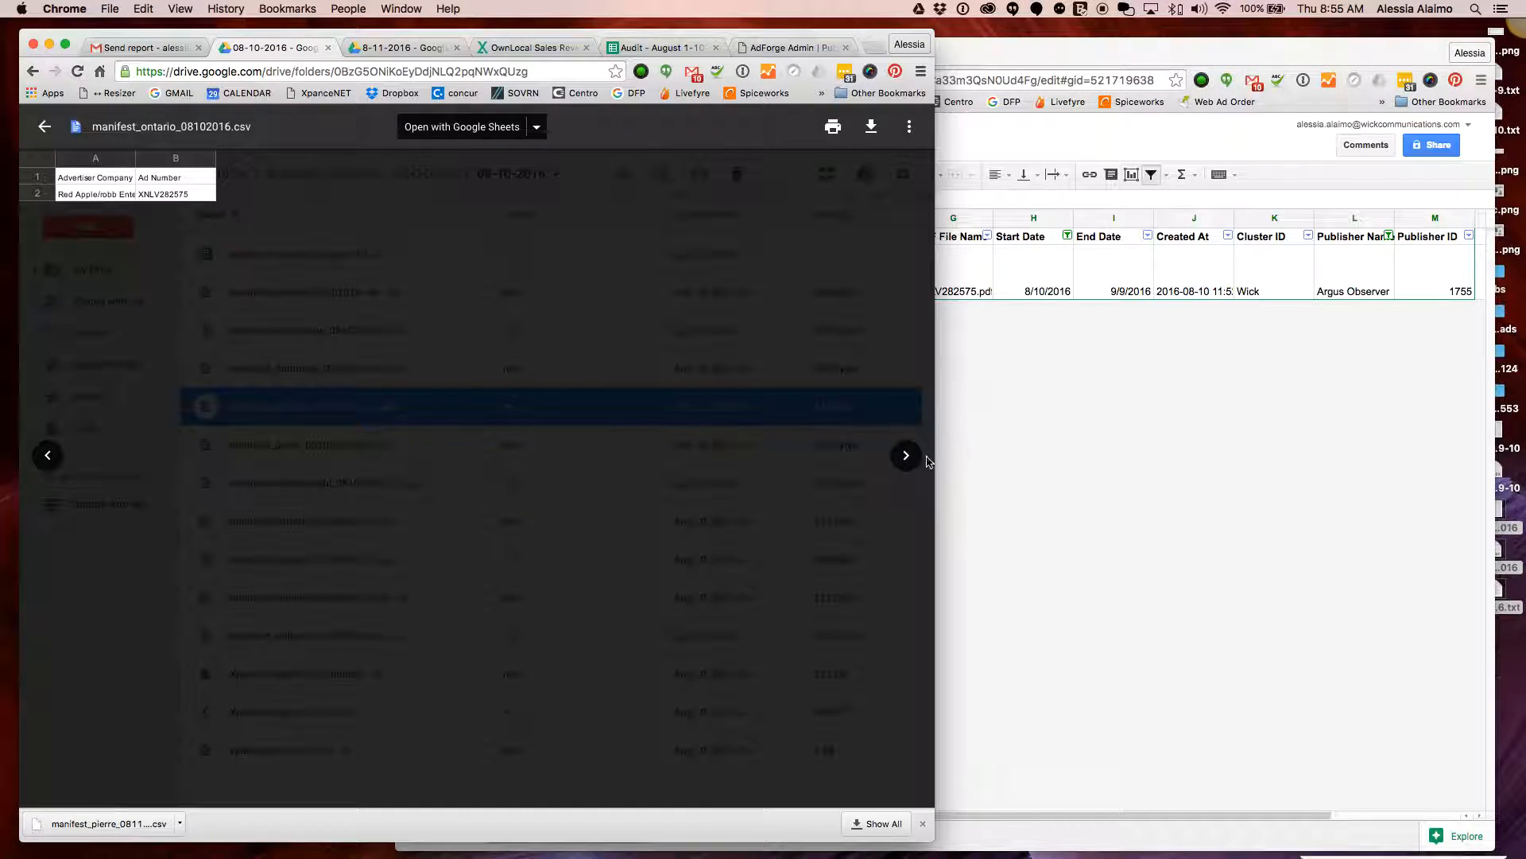
left_click(910, 460)
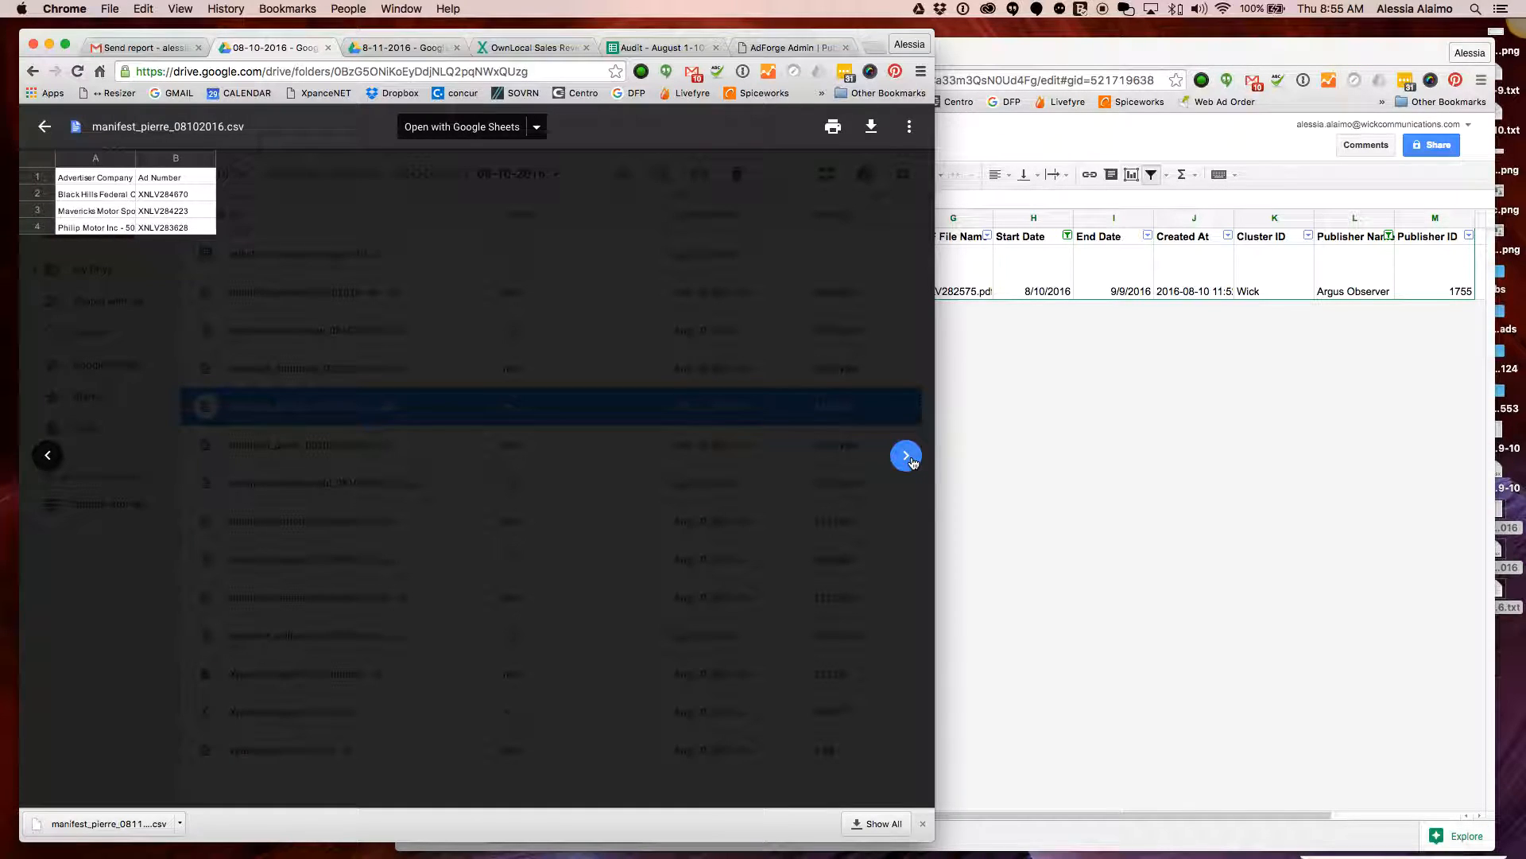
left_click(1393, 539)
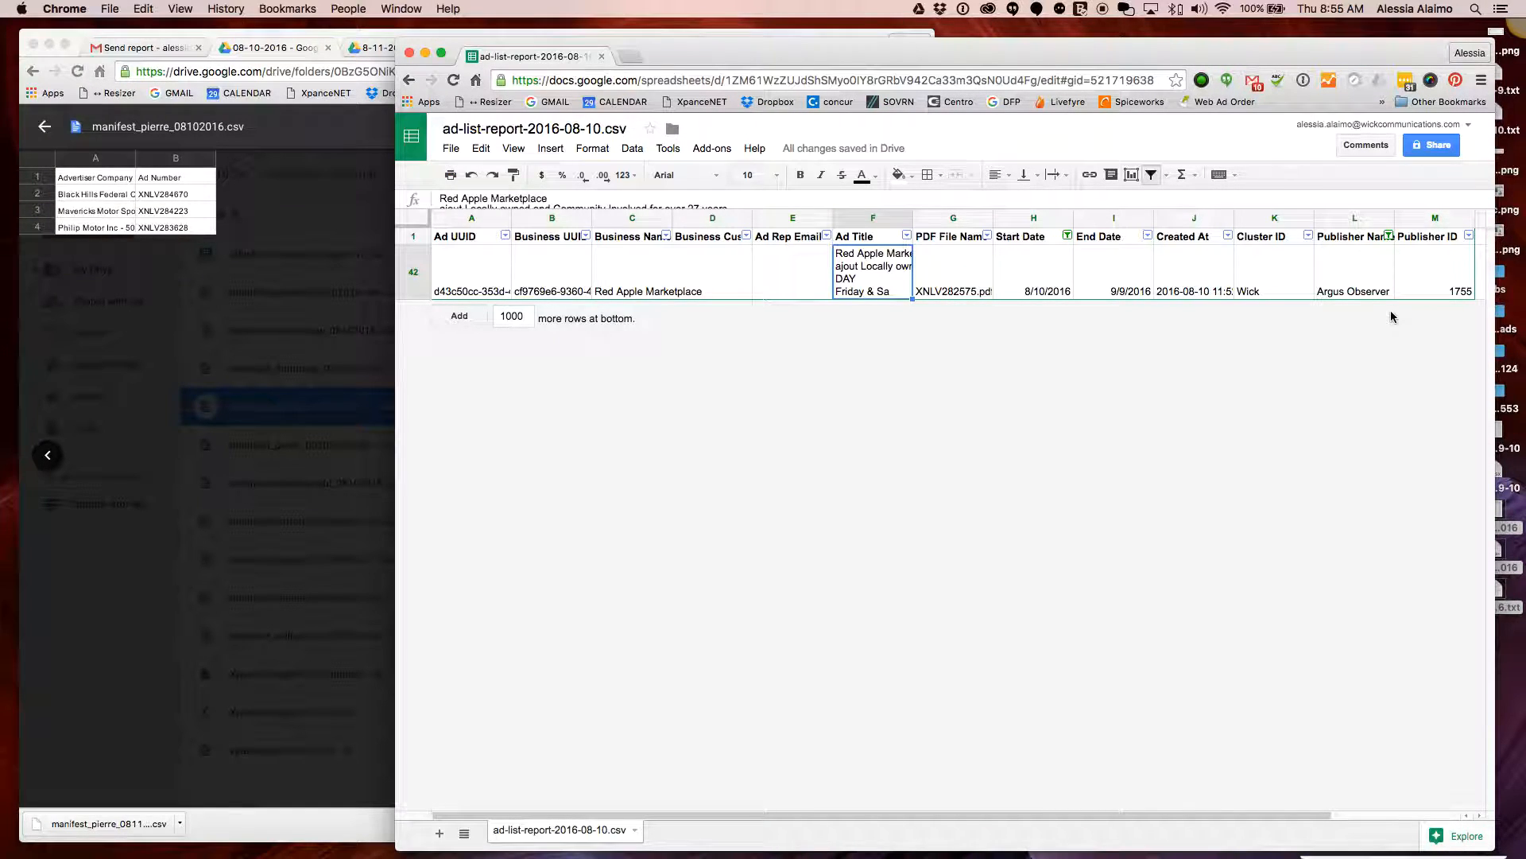
Scroll through the Publisher Name filter values, keeping Argus Observer, then return to the pierre preview
left_click(1390, 237)
scroll(1287, 433, "down", 5)
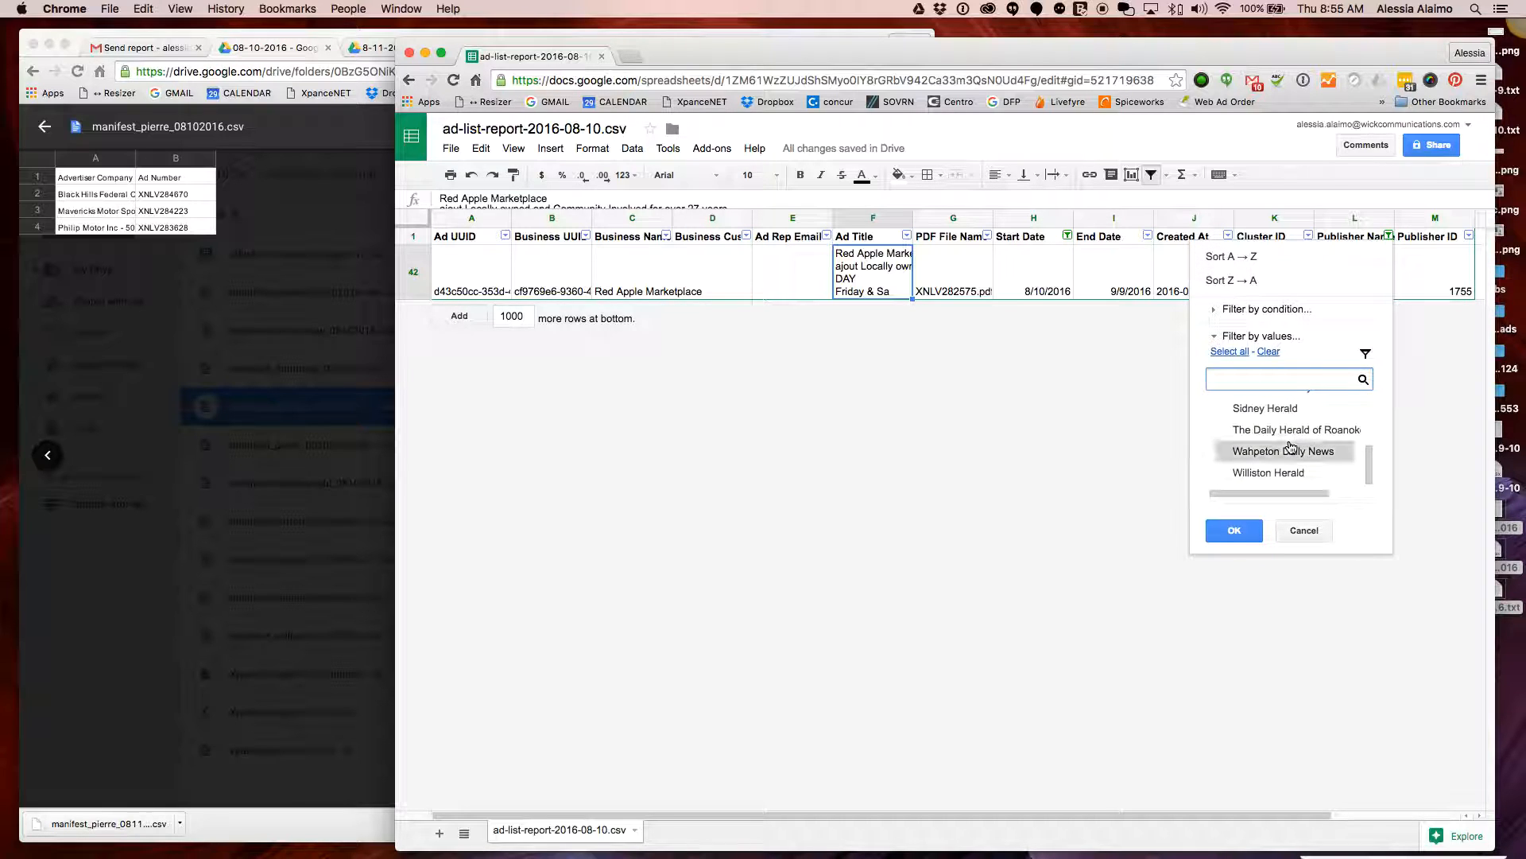
scroll(1290, 447, "up", 2)
scroll(1292, 447, "up", 2)
scroll(1292, 447, "down", 3)
scroll(1294, 447, "down", 2)
scroll(1293, 447, "up", 5)
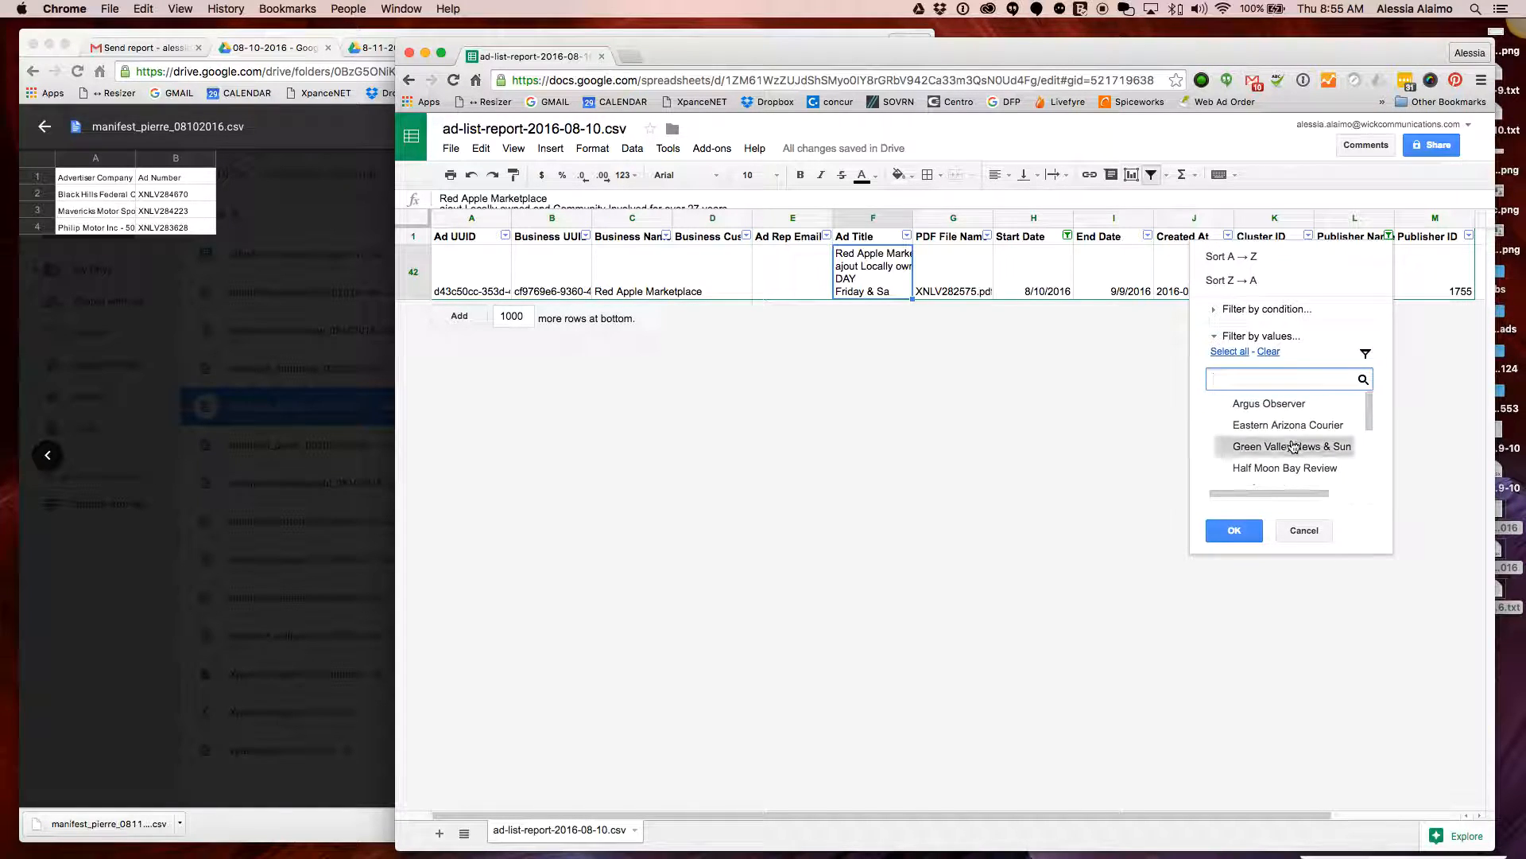
left_click(1050, 291)
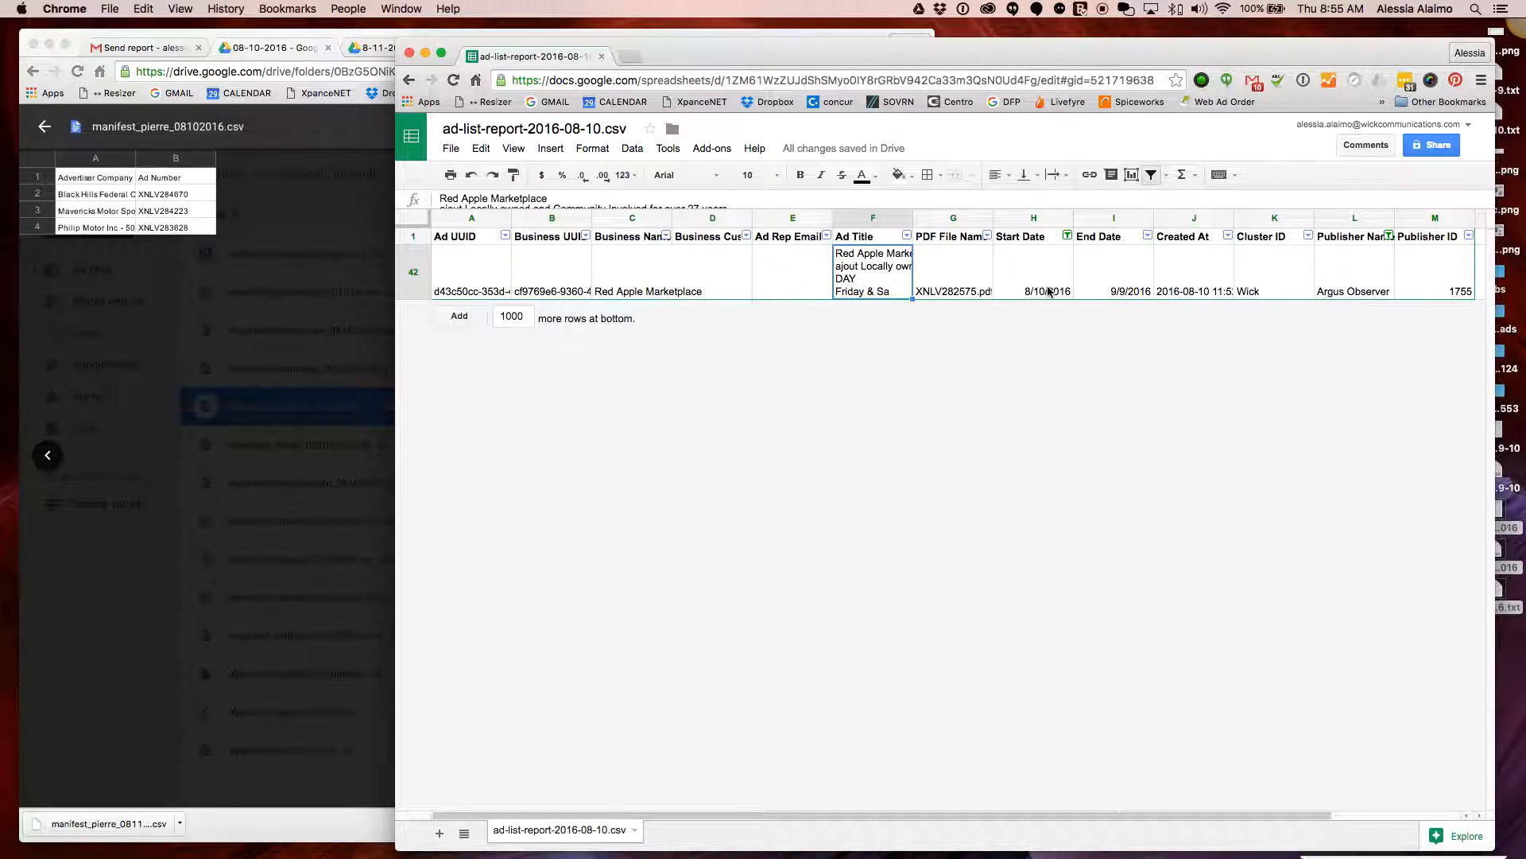
left_click(1390, 237)
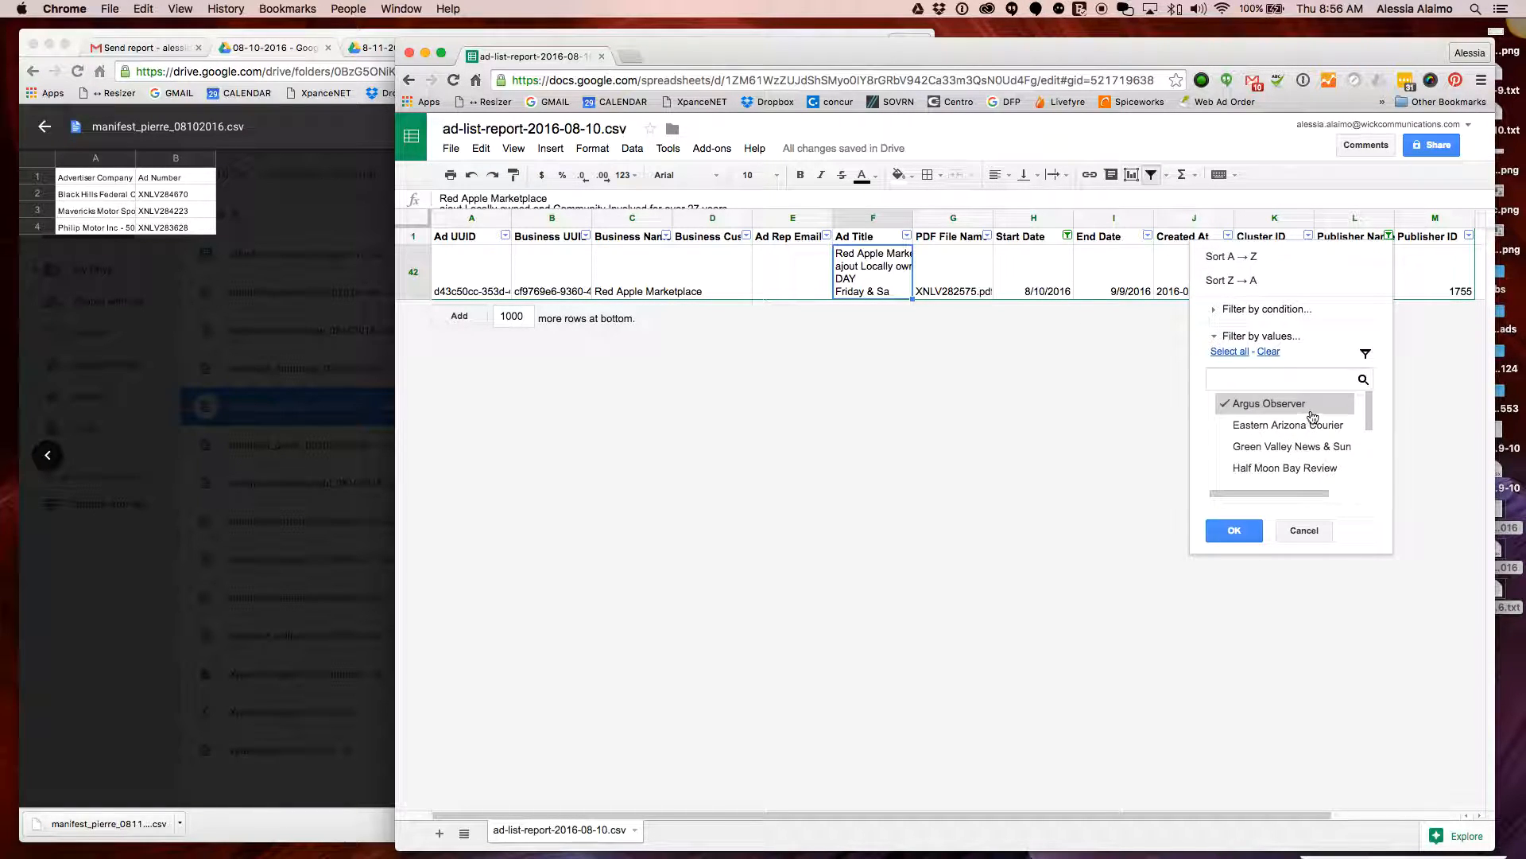
scroll(1307, 429, "down", 2)
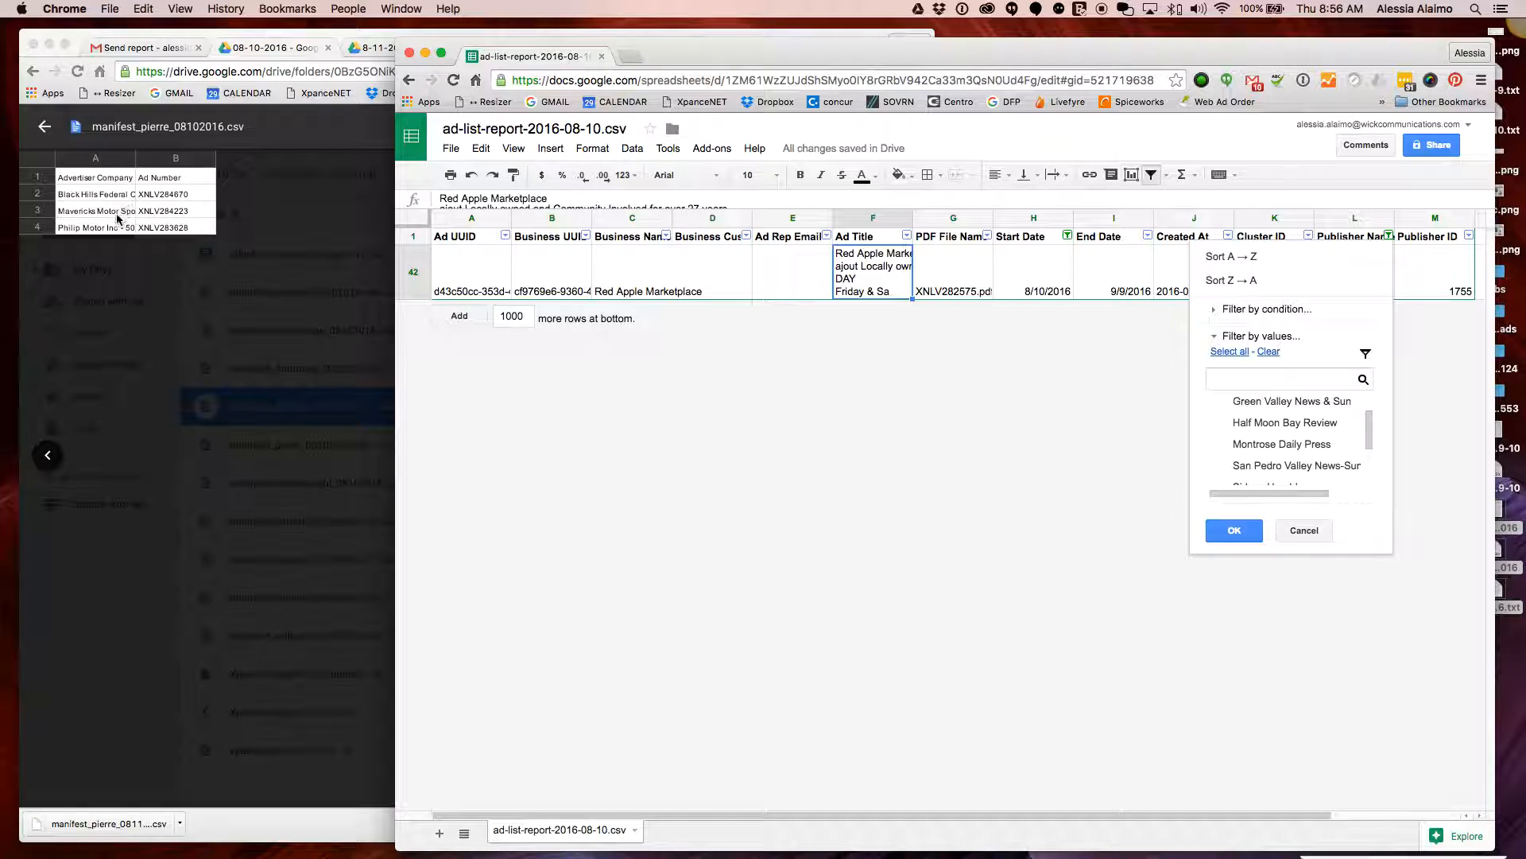
scroll(1247, 430, "down", 1)
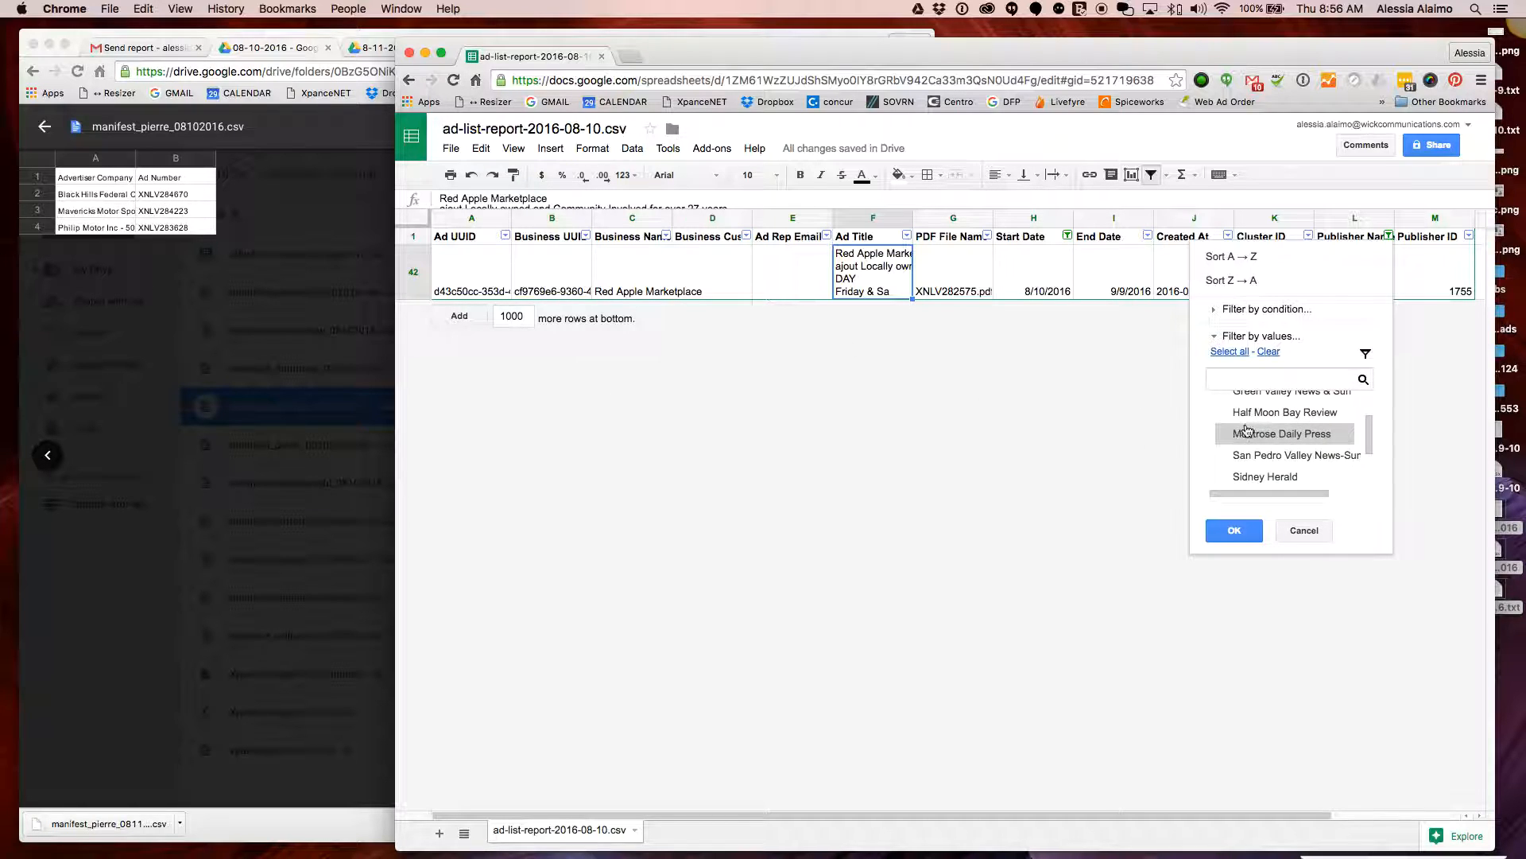
scroll(1248, 431, "down", 3)
scroll(1251, 432, "up", 5)
scroll(1251, 430, "down", 1)
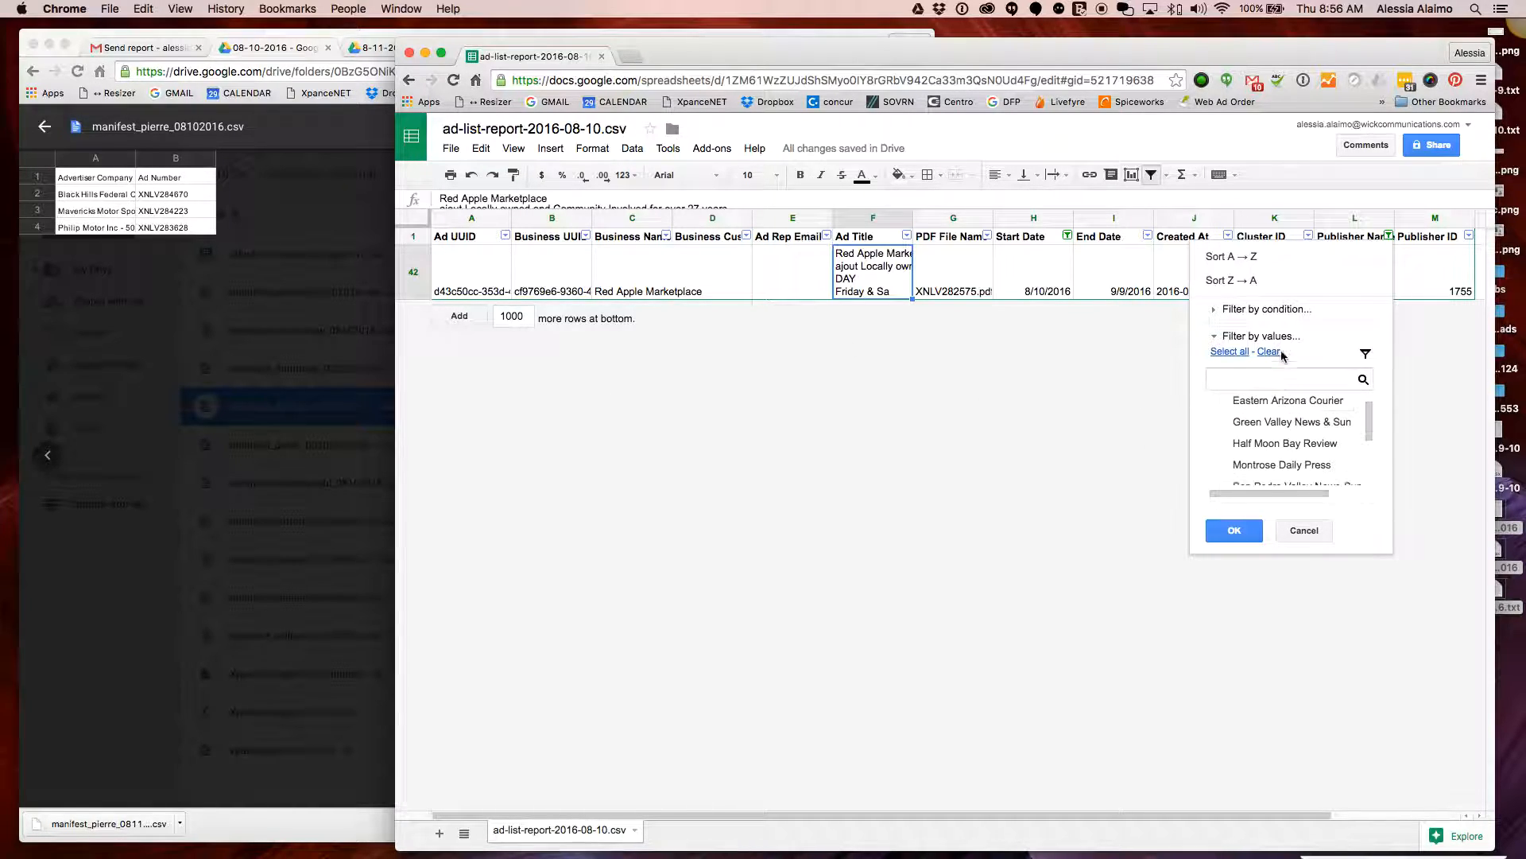
scroll(1295, 445, "up", 1)
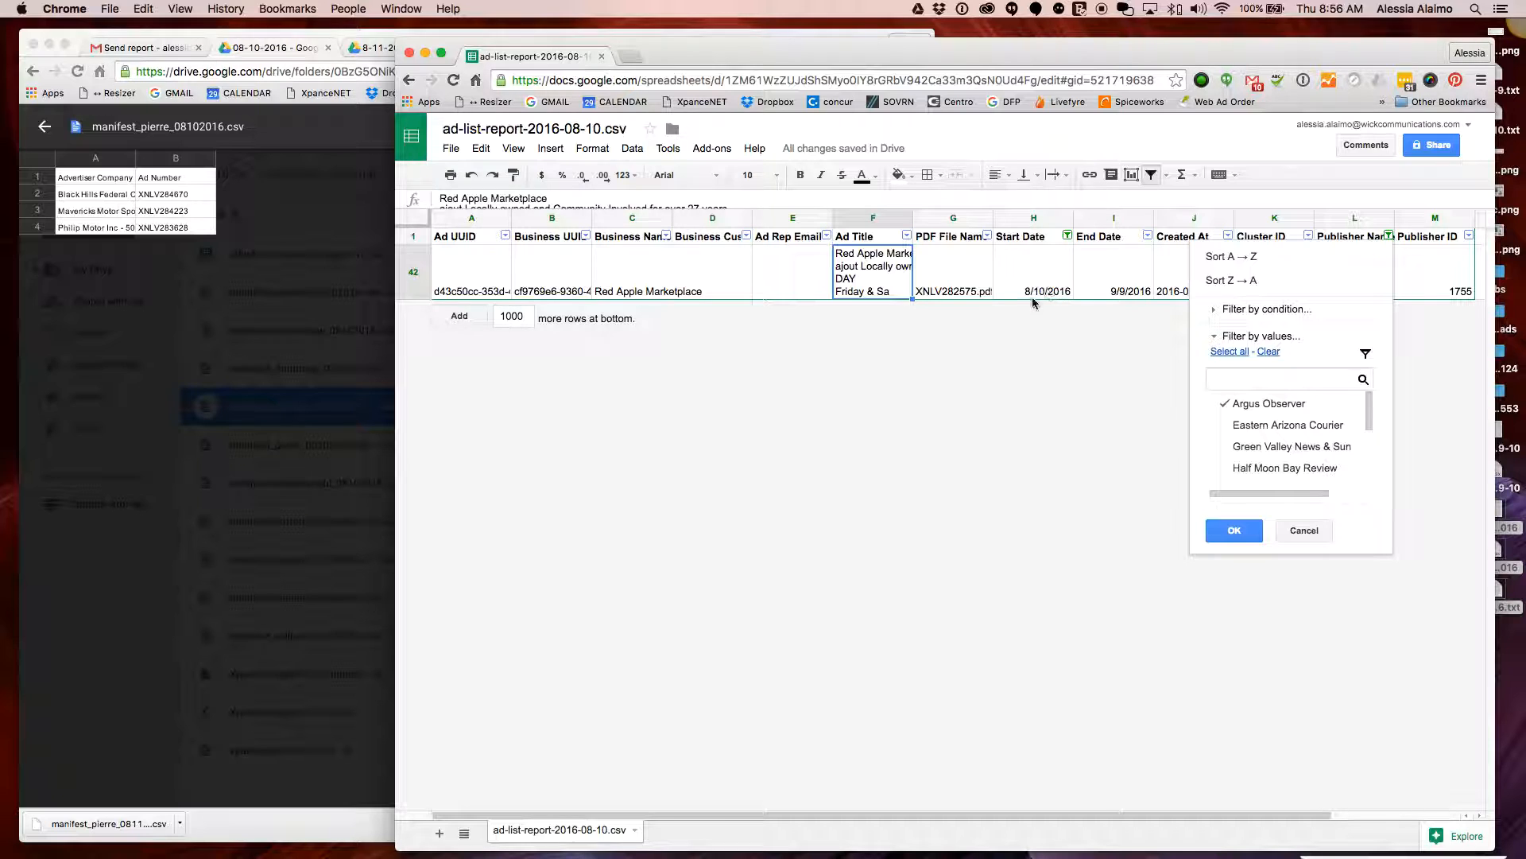
left_click(73, 259)
Select cells A2:B4 with the three advertiser rows in the pierre manifest preview
left_click_drag(201, 222, 80, 197)
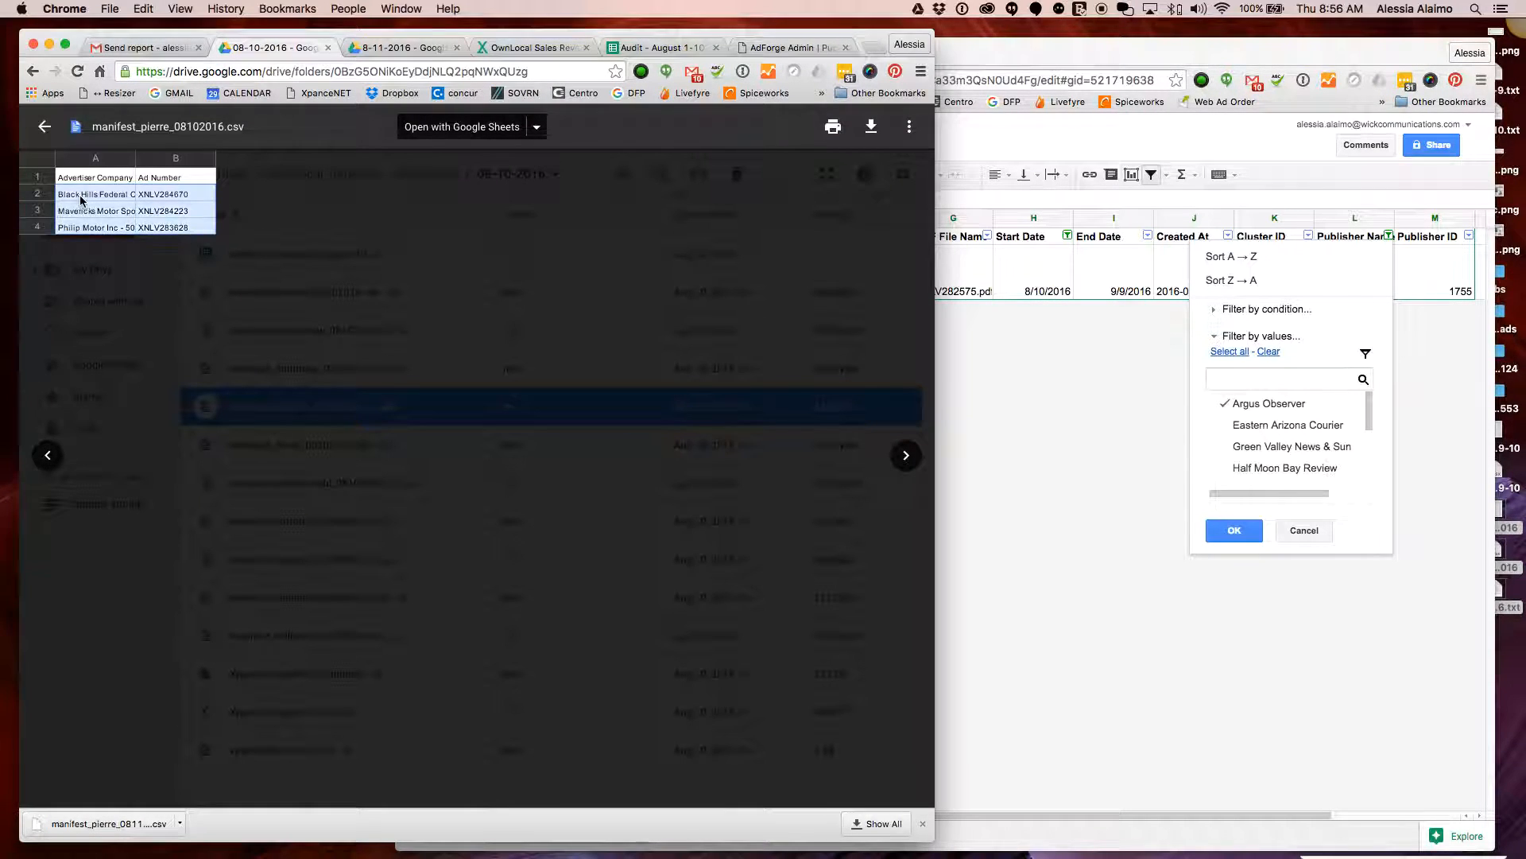
left_click(1047, 561)
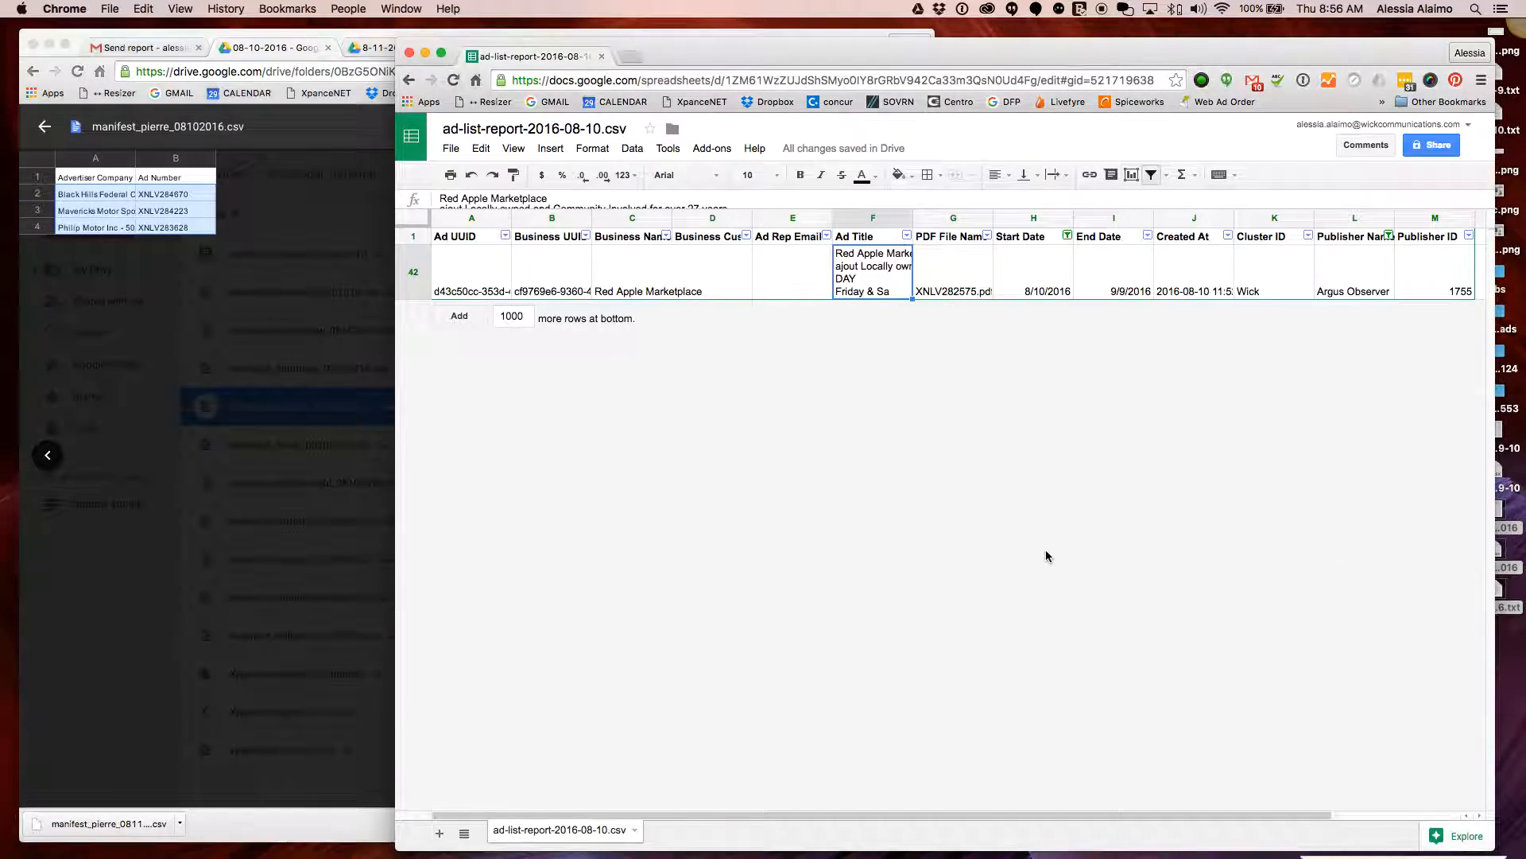
left_click(205, 298)
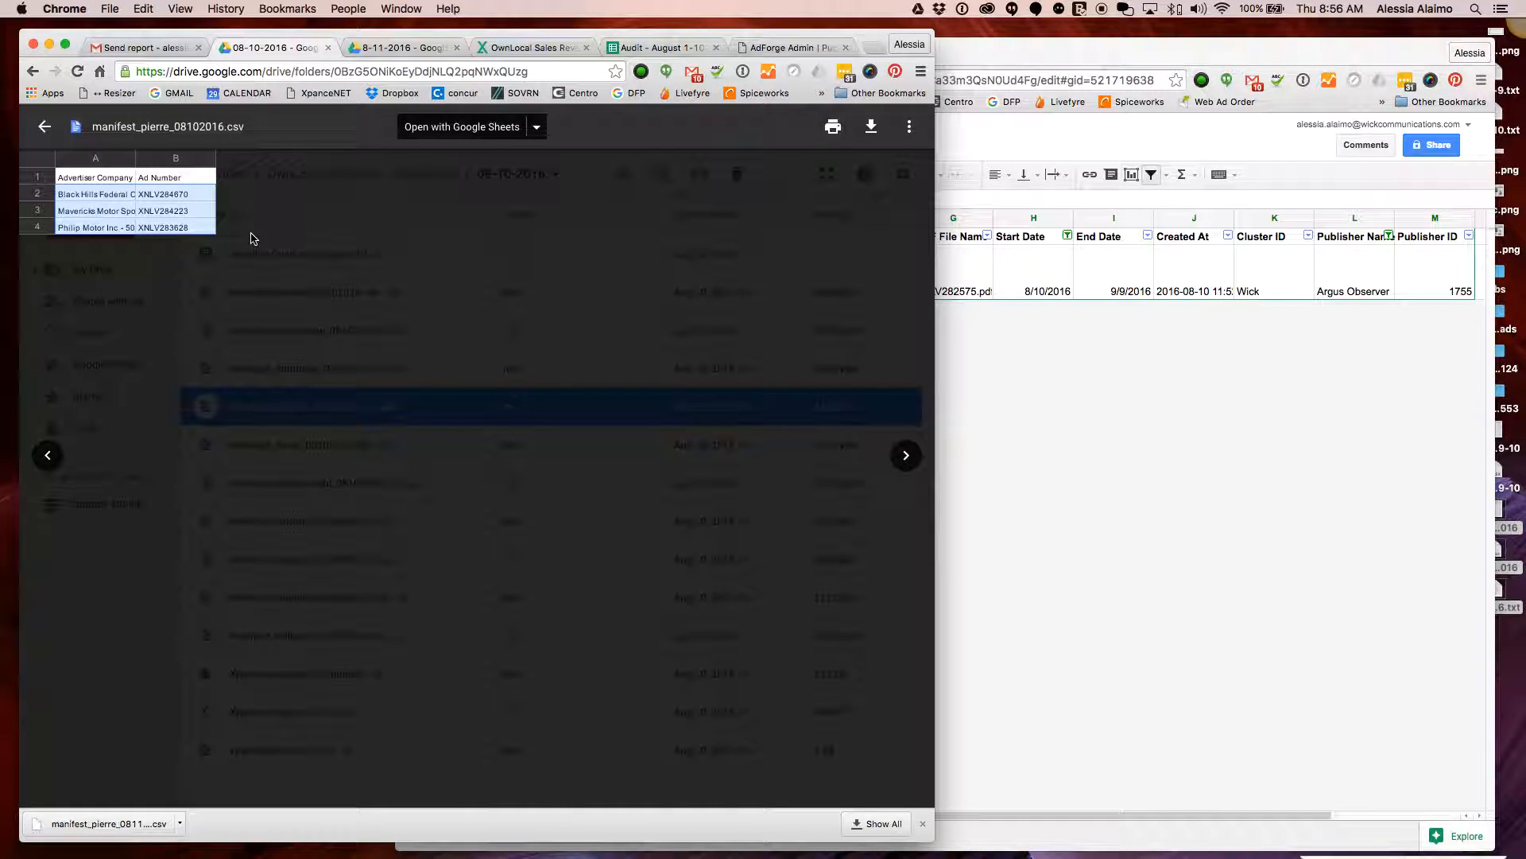
left_click(187, 199)
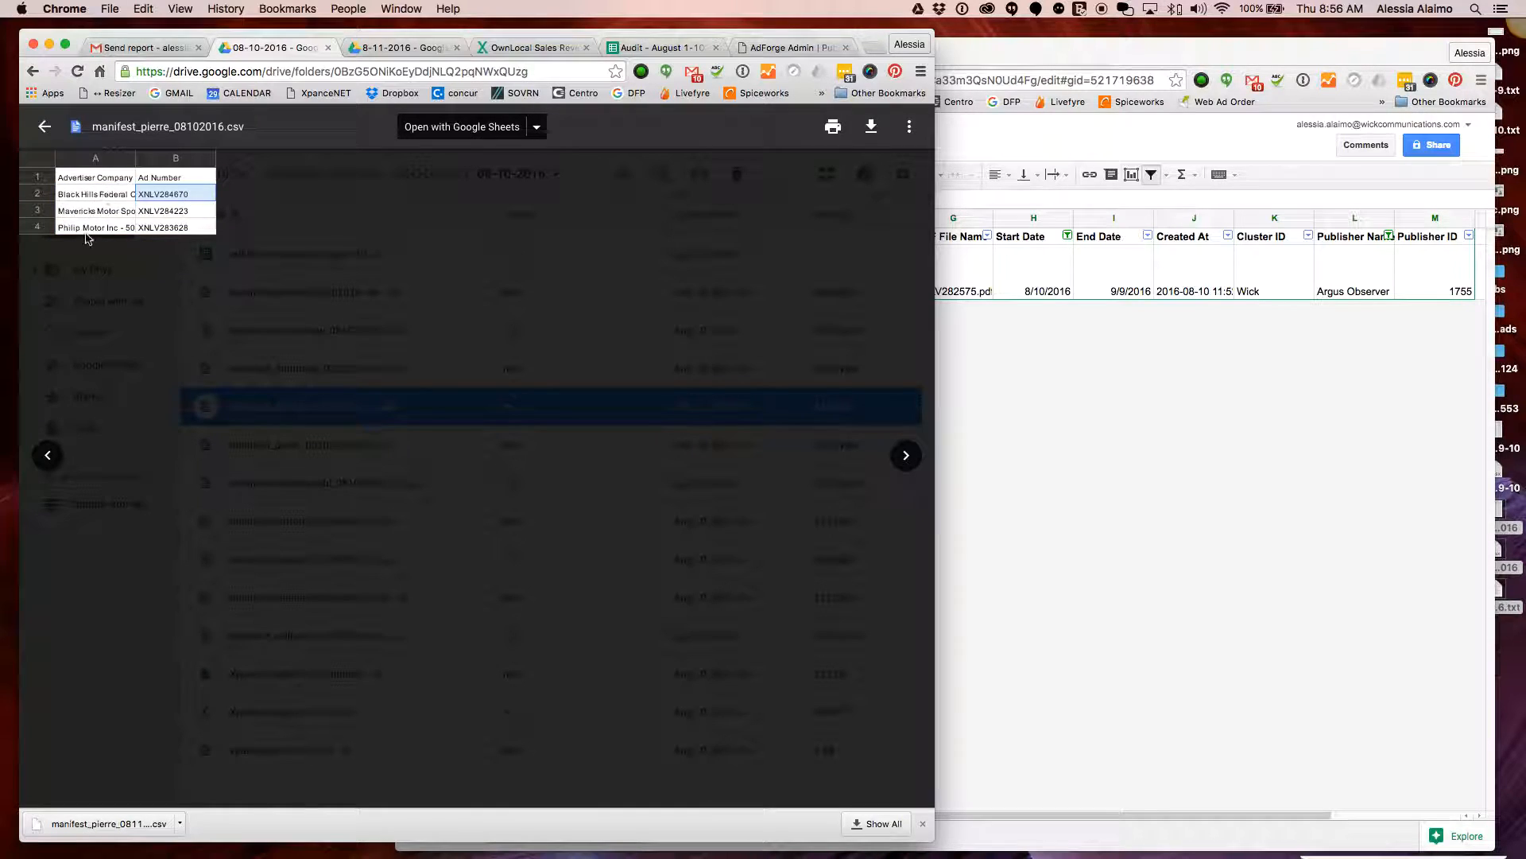
left_click(90, 231)
left_click_drag(172, 230, 100, 199)
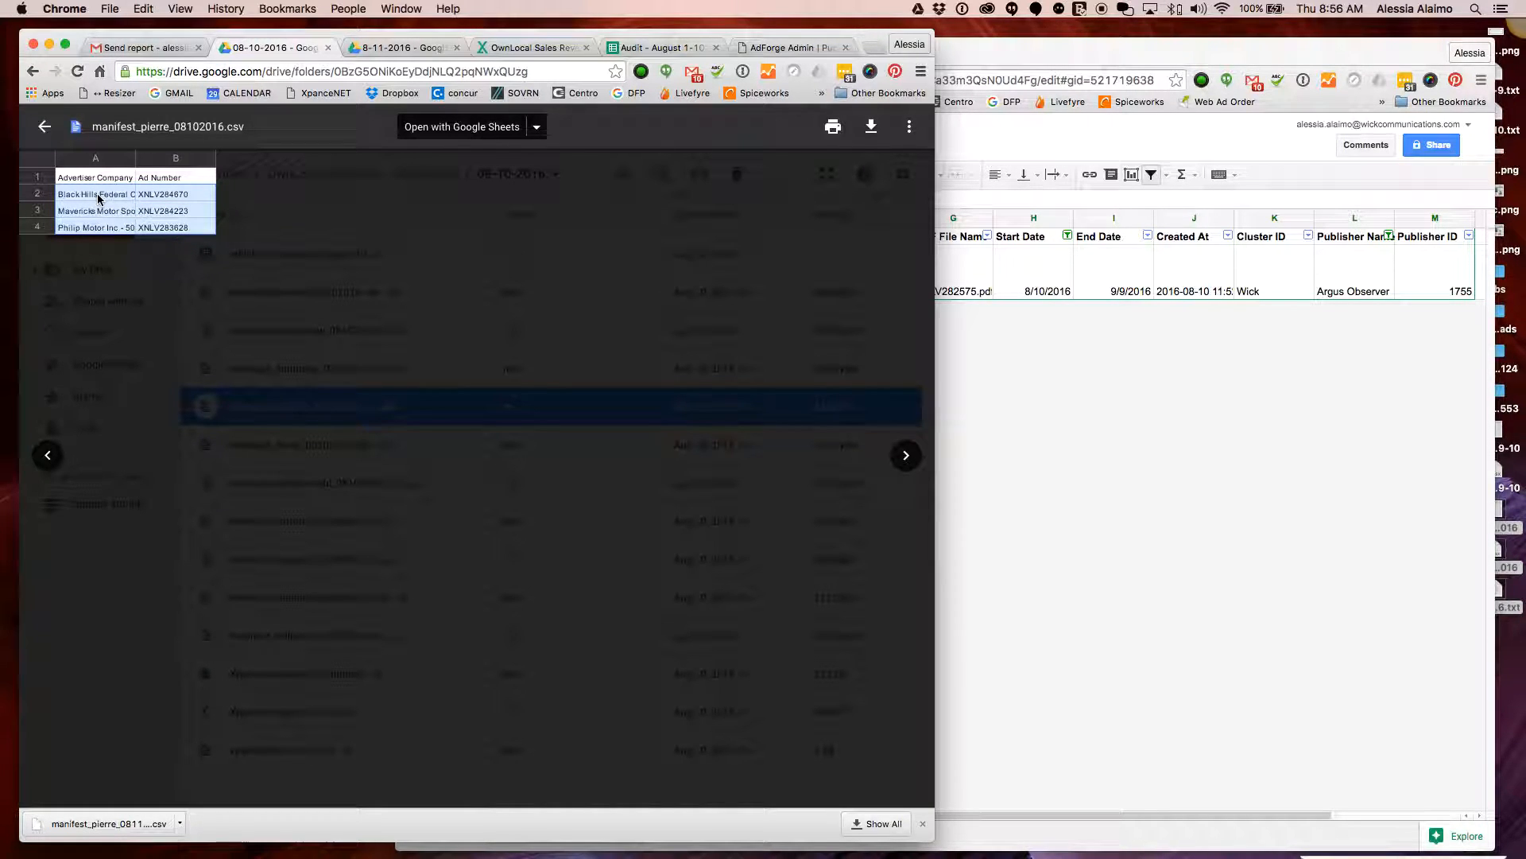
Create a new Caret file headed 'Capjournal' and paste the three advertiser rows
mouse_move(819, 847)
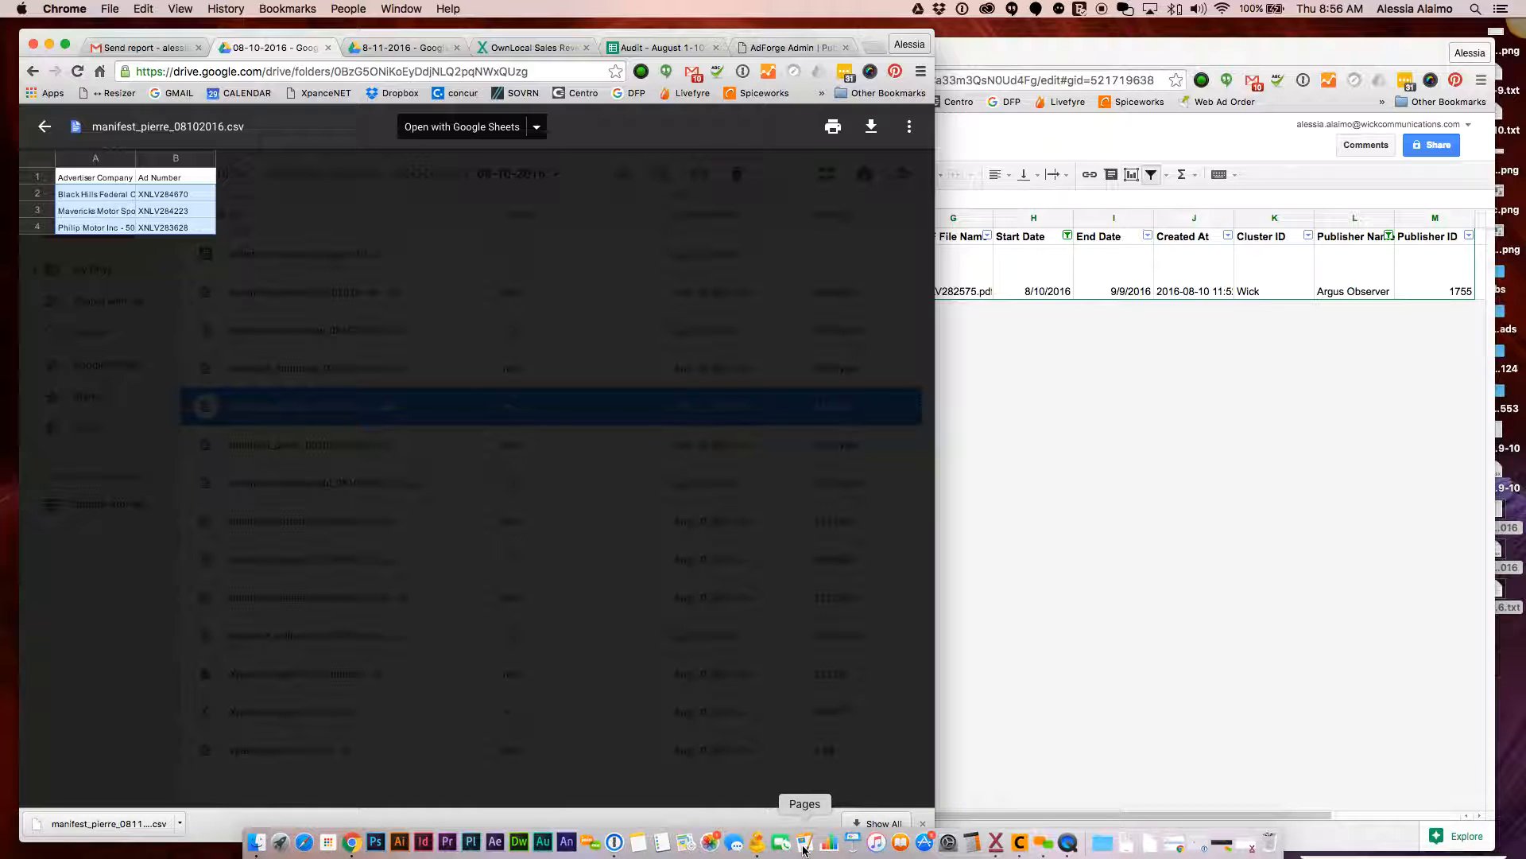
left_click(1020, 842)
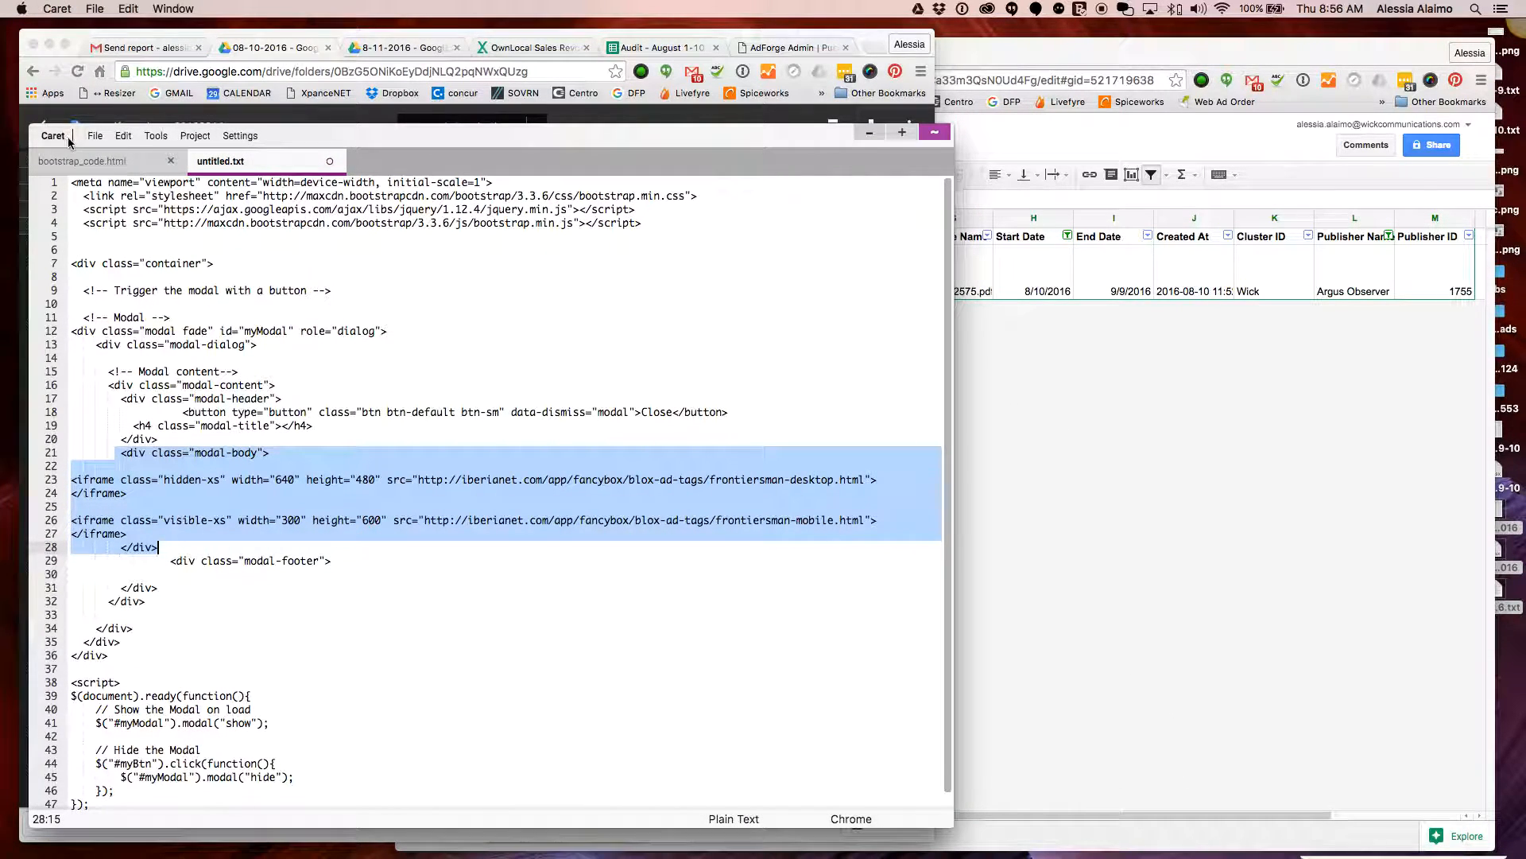
left_click(94, 135)
left_click(108, 159)
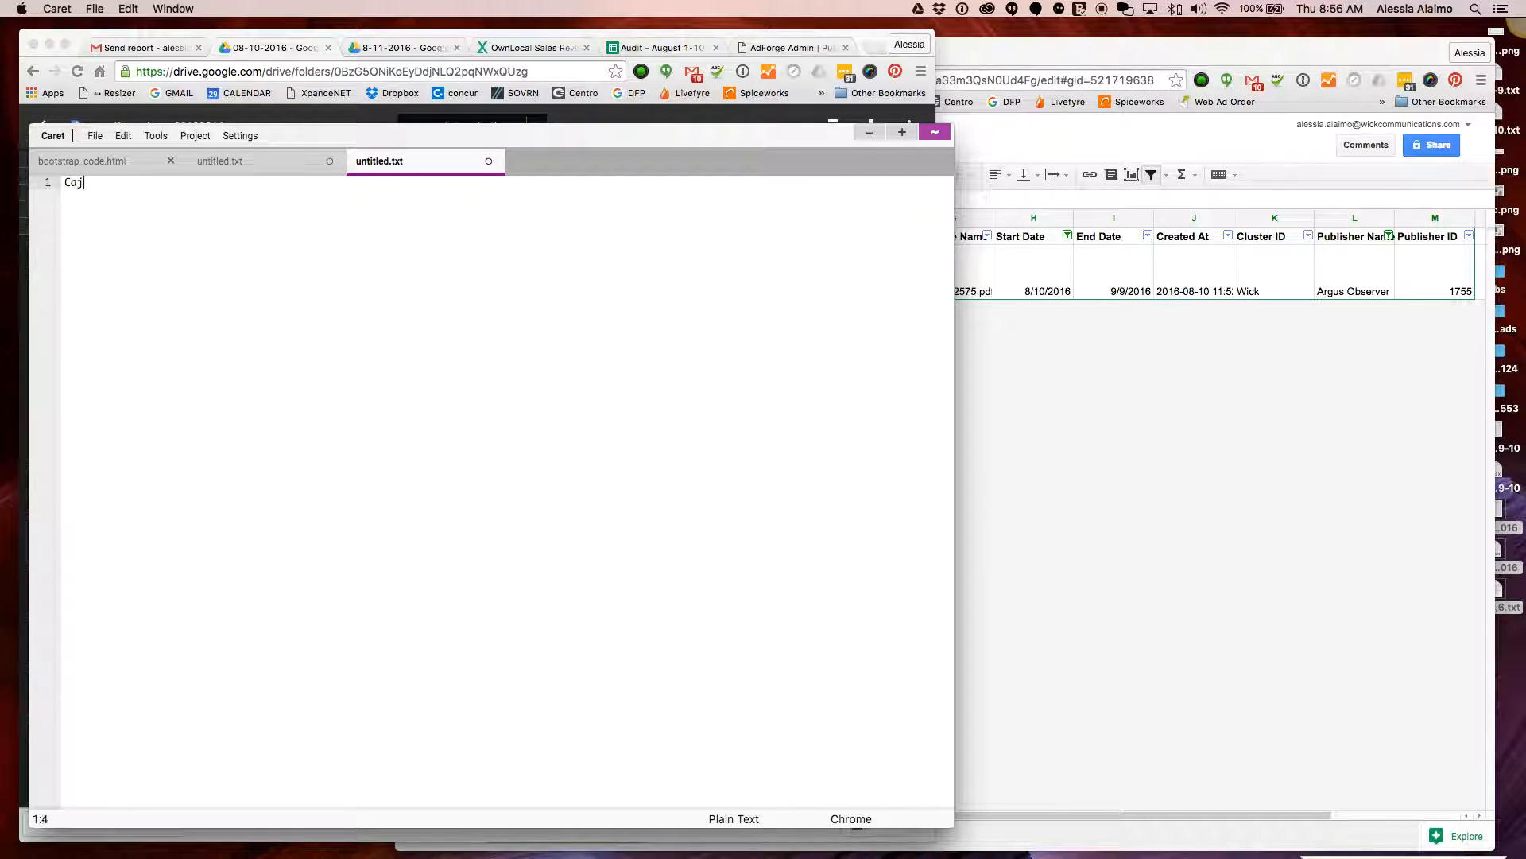
type("Capjournal")
type("Black Hills Federal Credit - 50-004254  XNLV284670 Mavericks Motor Sports Llc - 50-002875  XNLV284223 Philip Motor Inc - 50-004626  XNLV283628")
left_click(356, 222)
left_click_drag(399, 137, 383, 205)
left_click(357, 169)
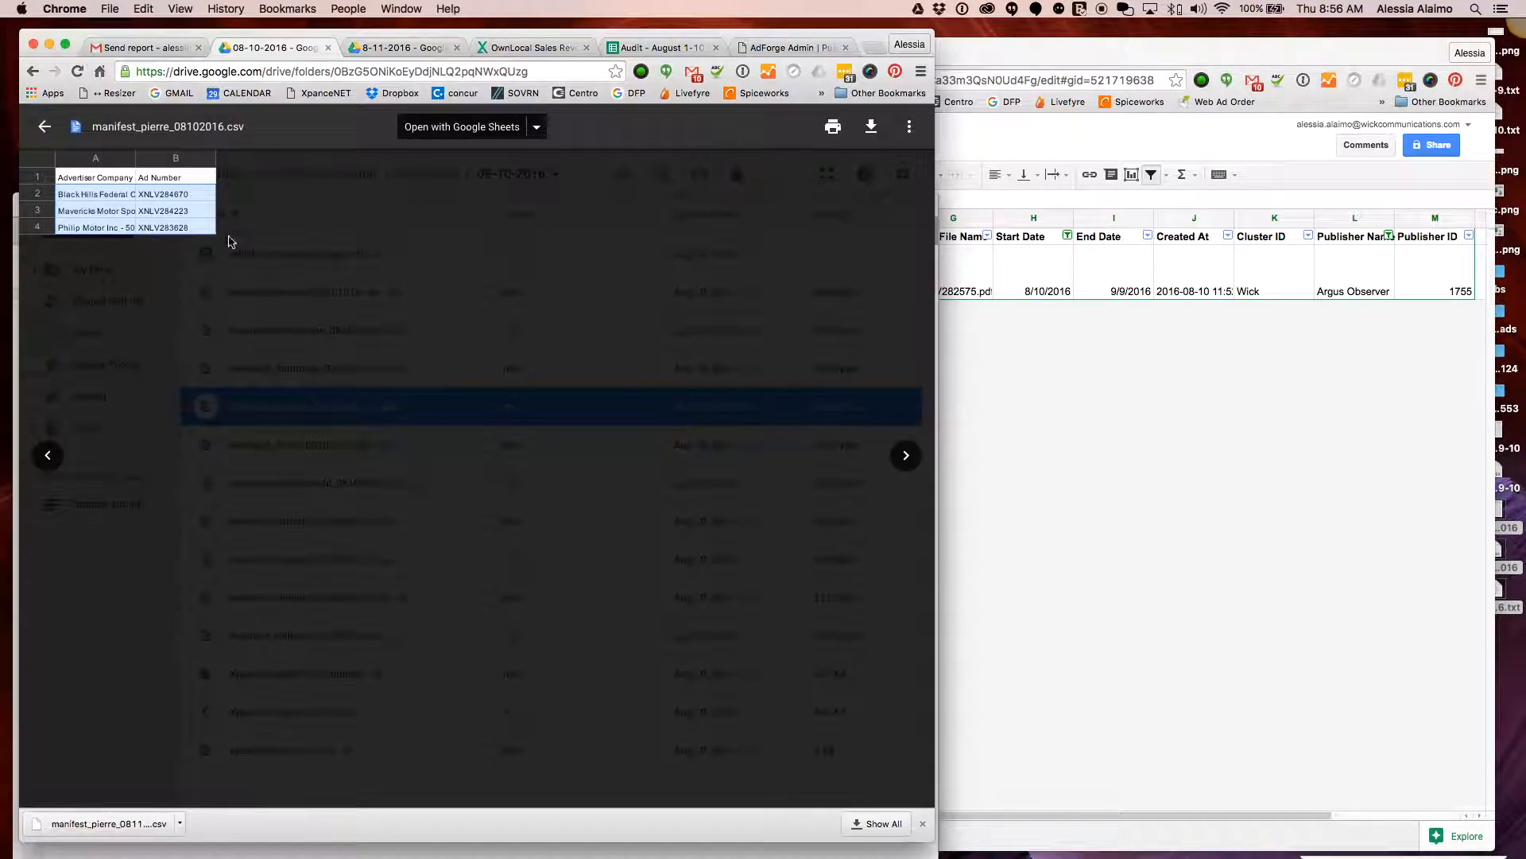
left_click(906, 456)
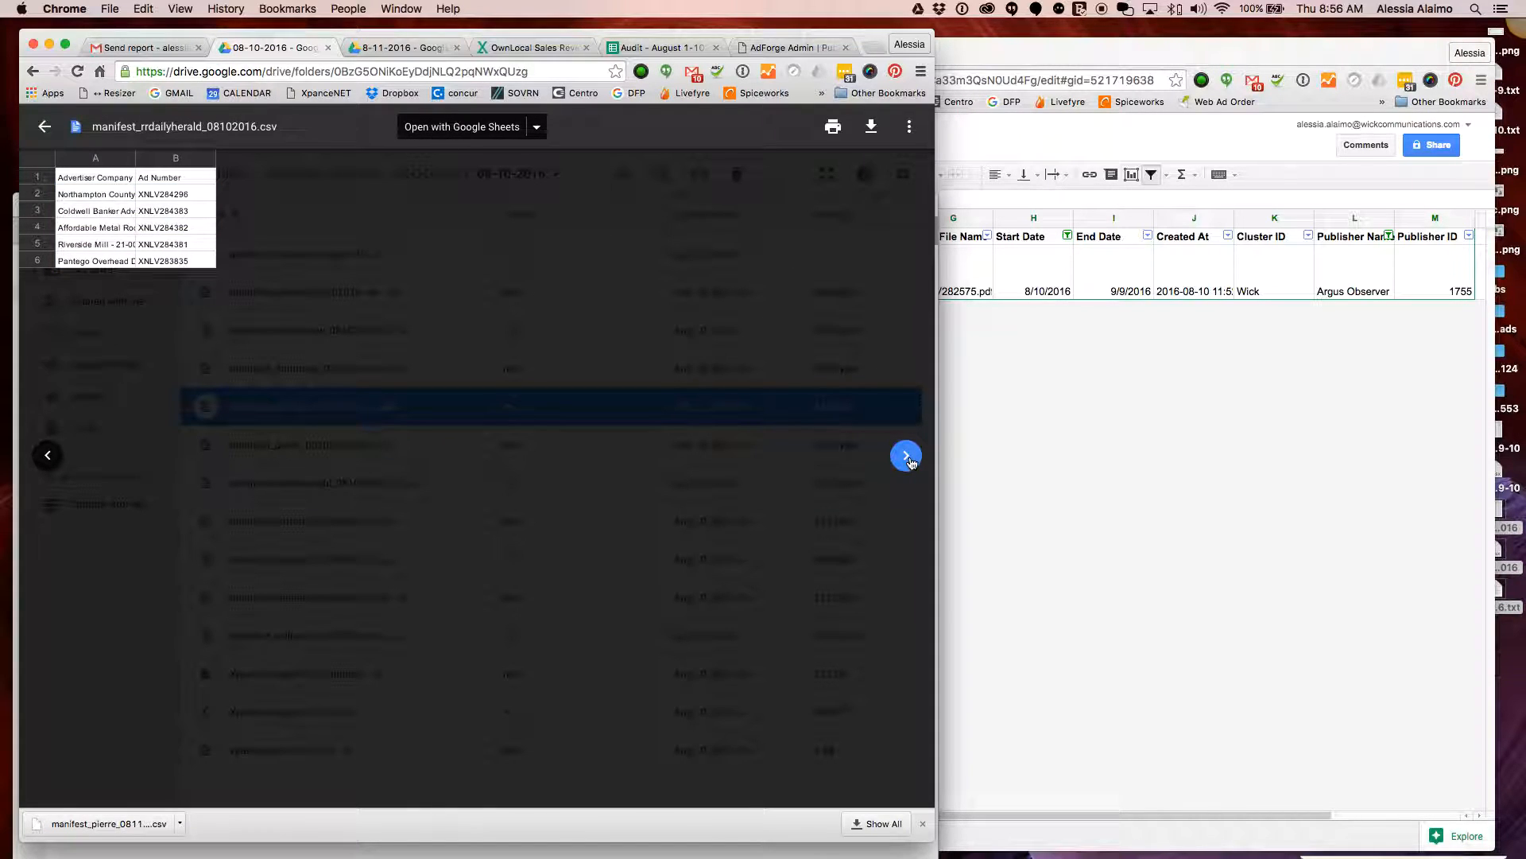
left_click(1217, 390)
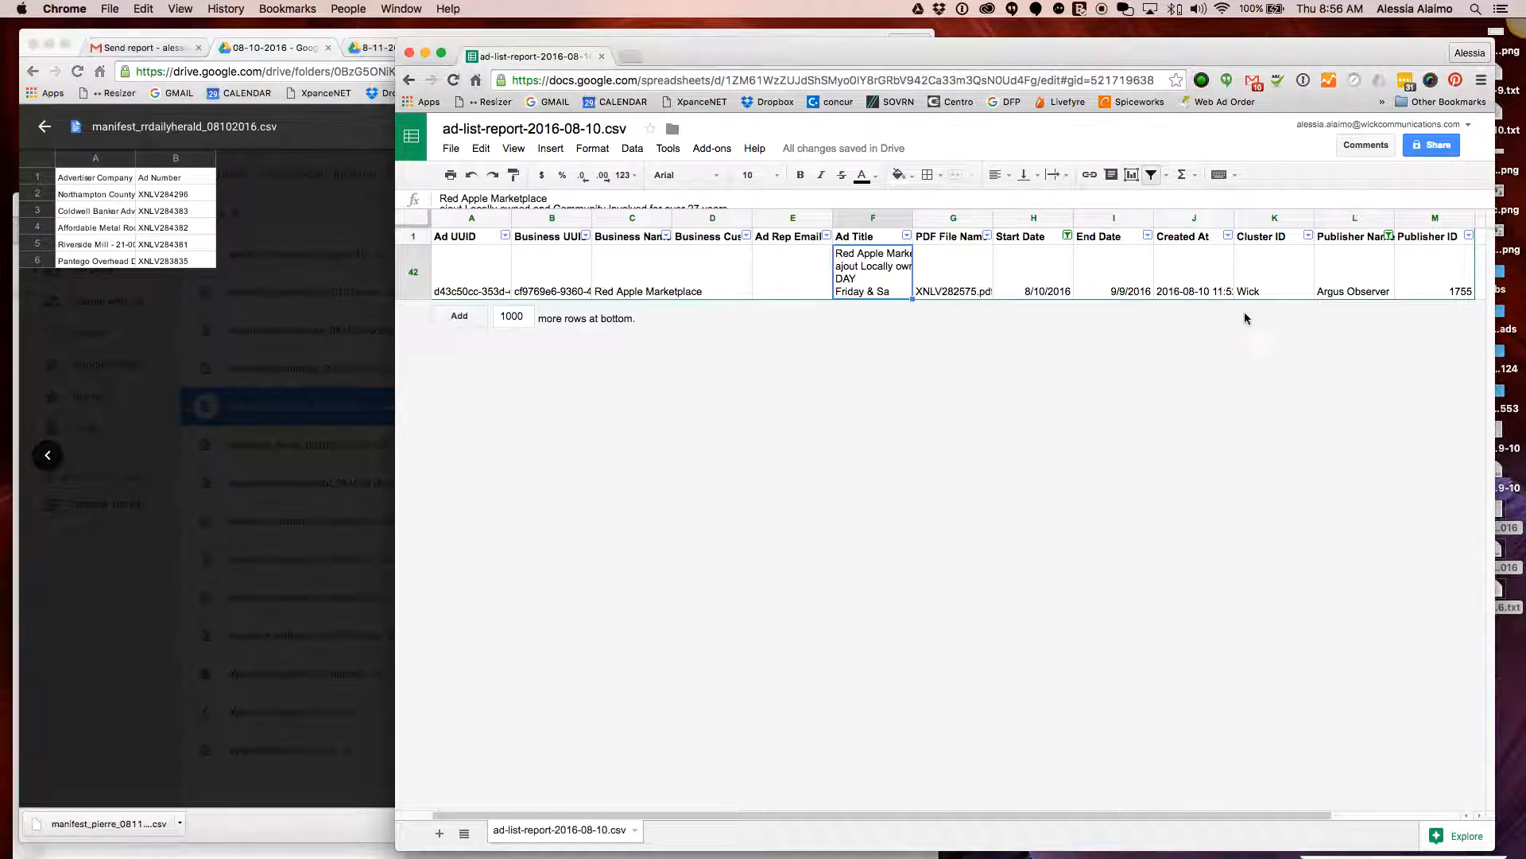
scroll(1377, 240, "left", 2)
left_click(1388, 235)
scroll(1280, 429, "down", 5)
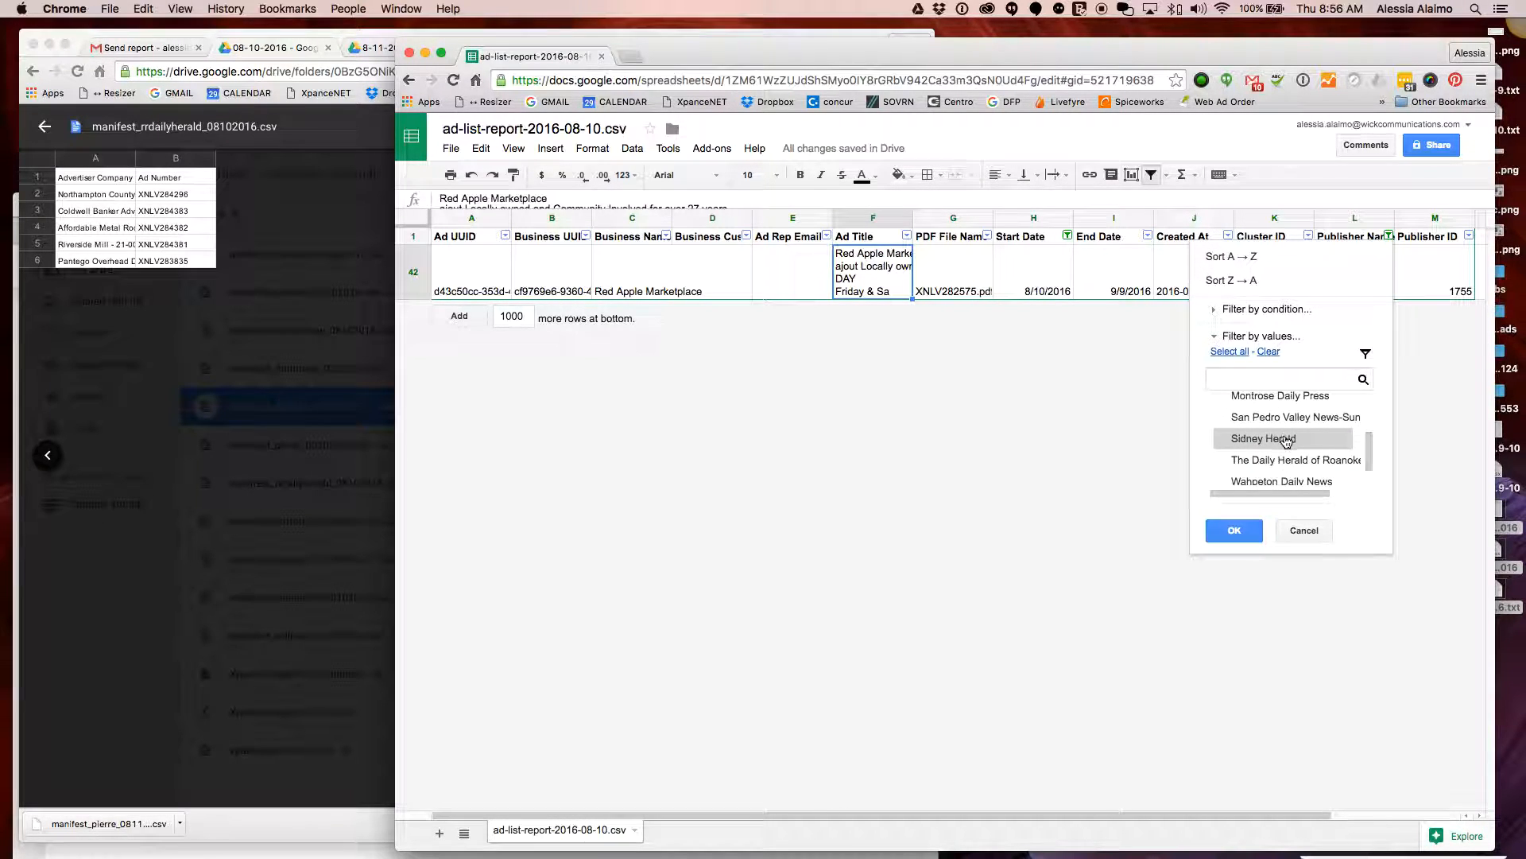
scroll(1295, 465, "up", 5)
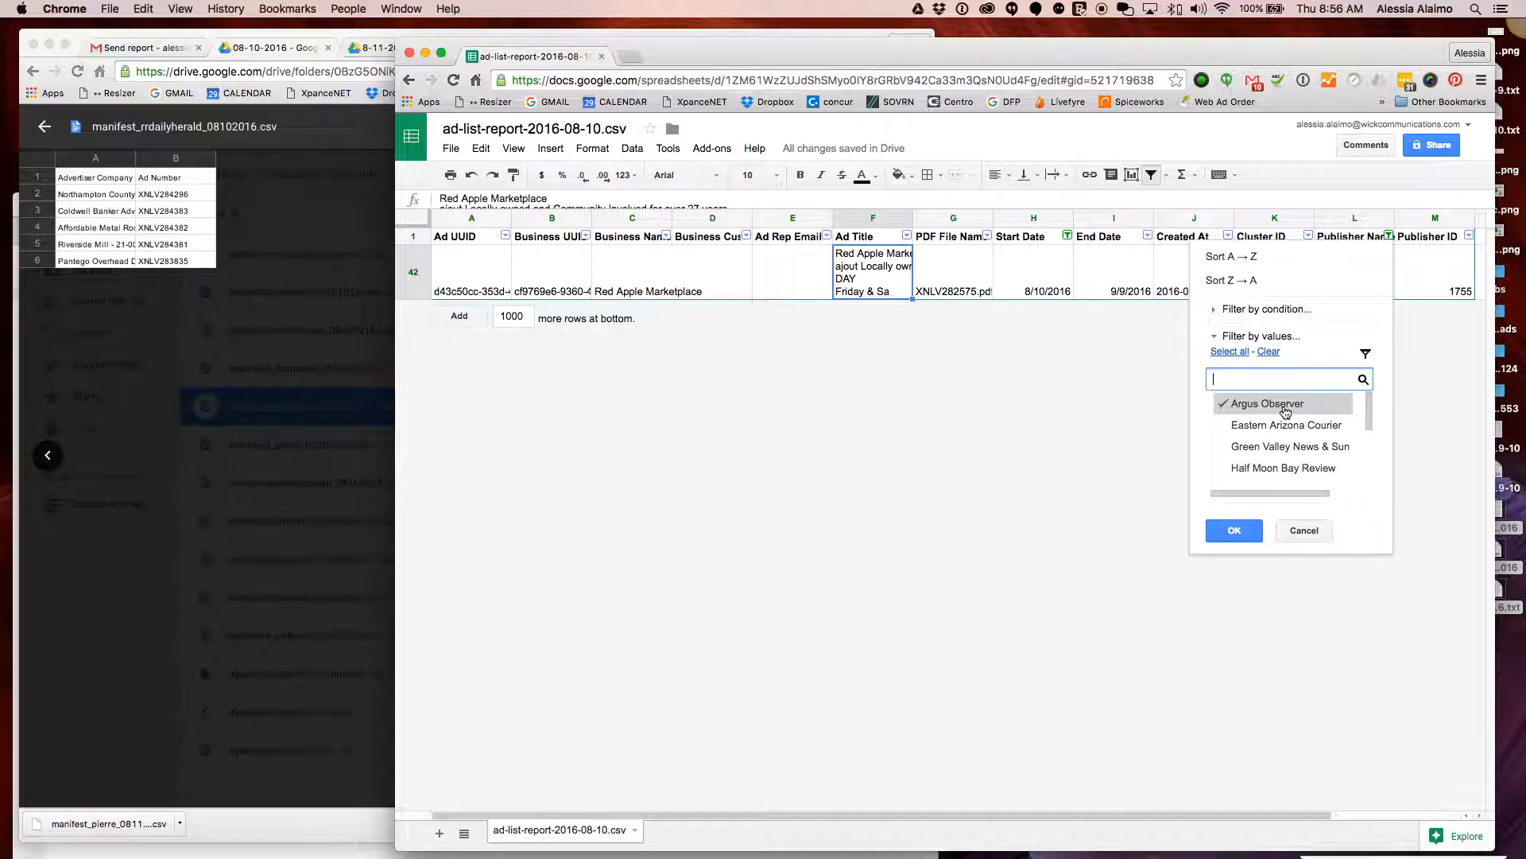
left_click(1233, 530)
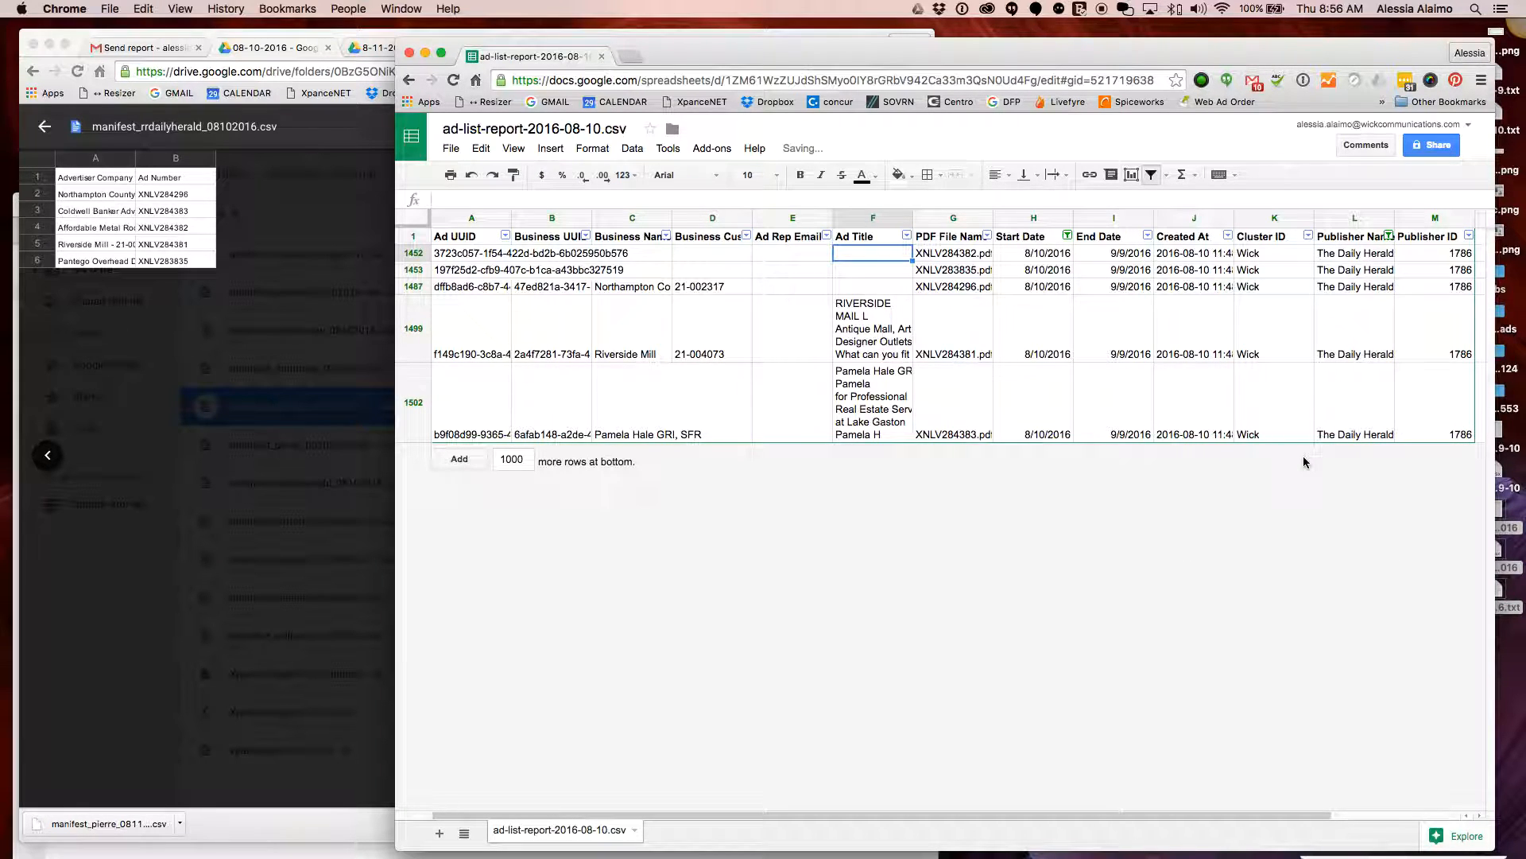
left_click(892, 328)
left_click(884, 399)
left_click(893, 337)
left_click(900, 383)
left_click(890, 329)
left_click(880, 381)
left_click(884, 330)
left_click(883, 379)
left_click(891, 343)
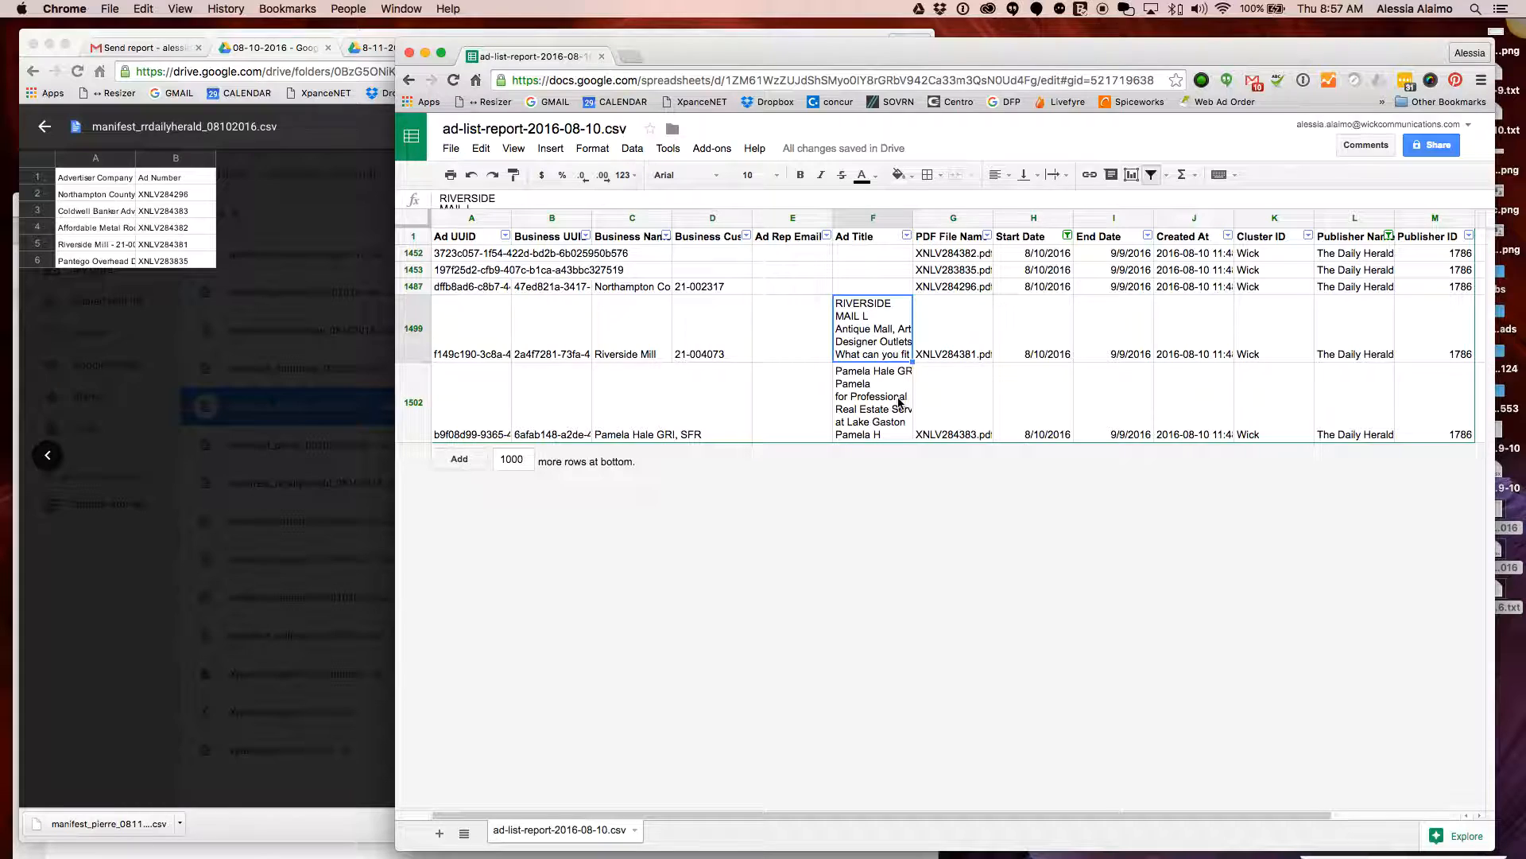
left_click(899, 397)
left_click(891, 350)
left_click(883, 382)
left_click(868, 289)
left_click(879, 254)
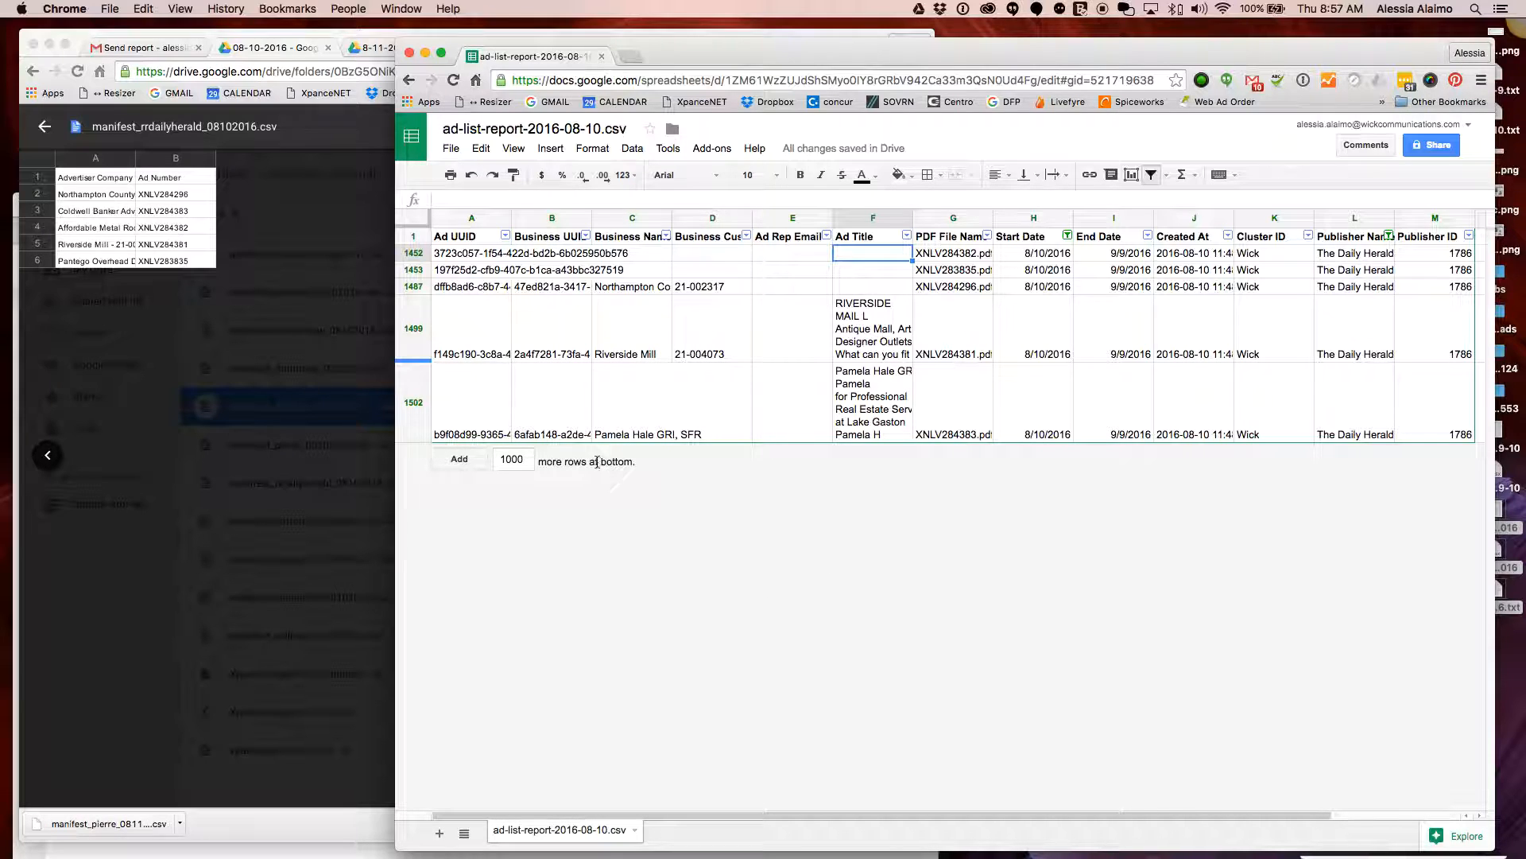
left_click(403, 428)
left_click(274, 421)
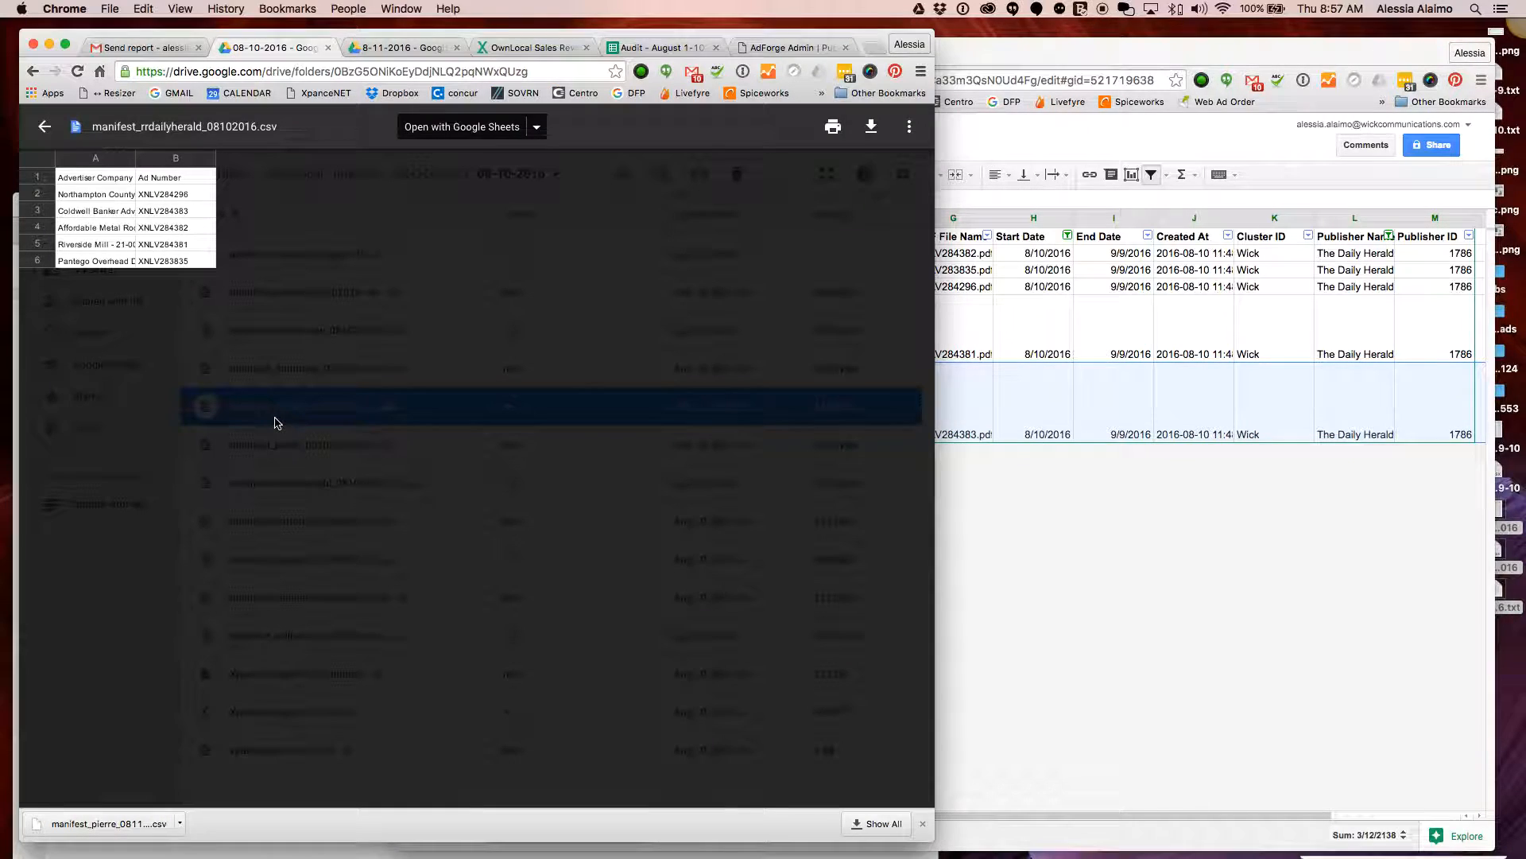
left_click(1169, 513)
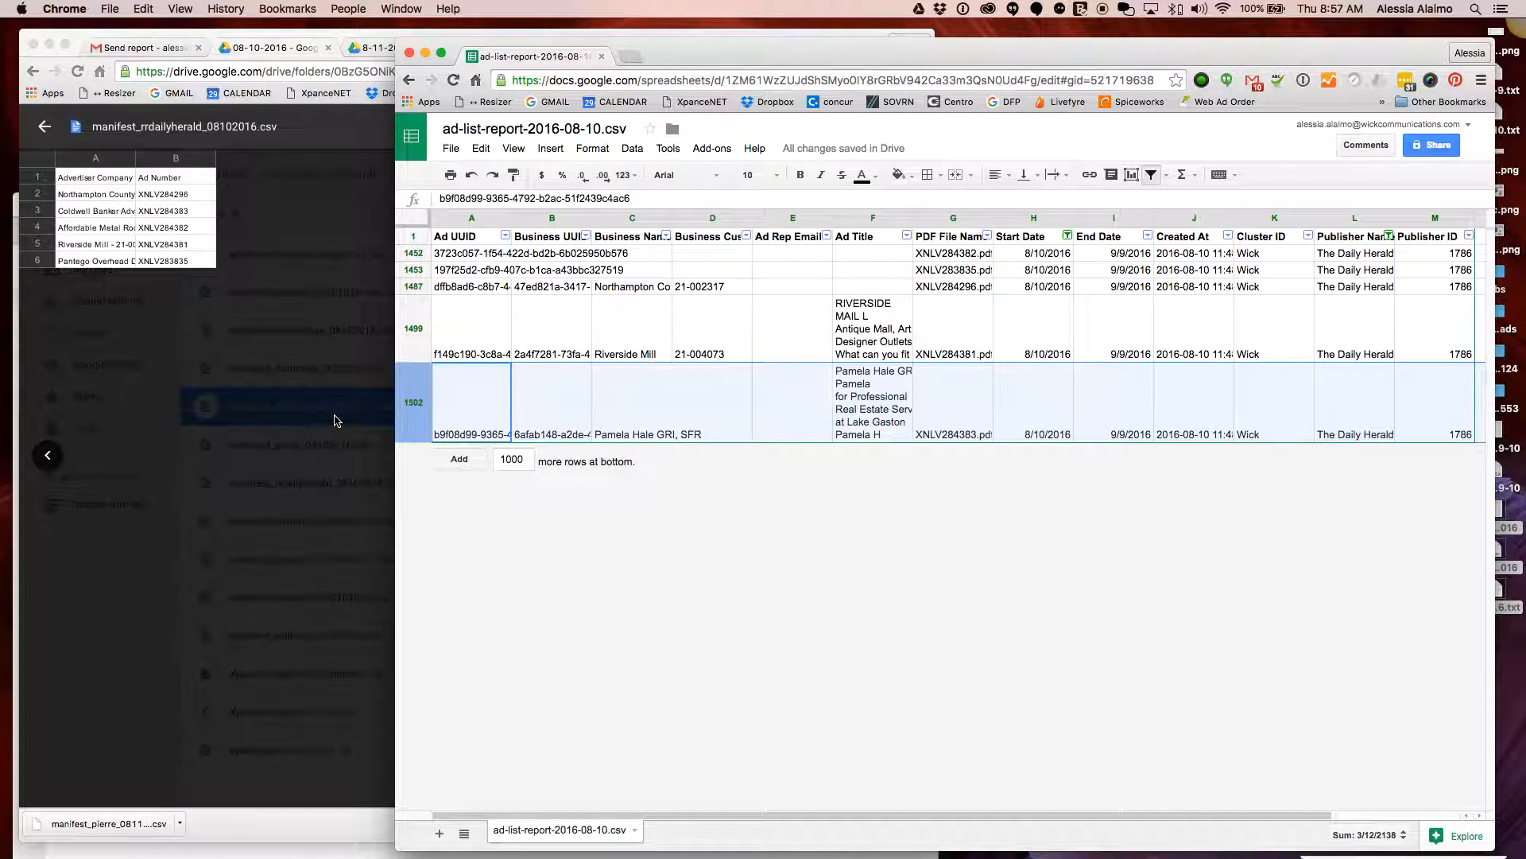
Minimize the Drive preview, raise the Capjournal note, and bring up and position XpanceX
left_click(49, 44)
left_click(305, 352)
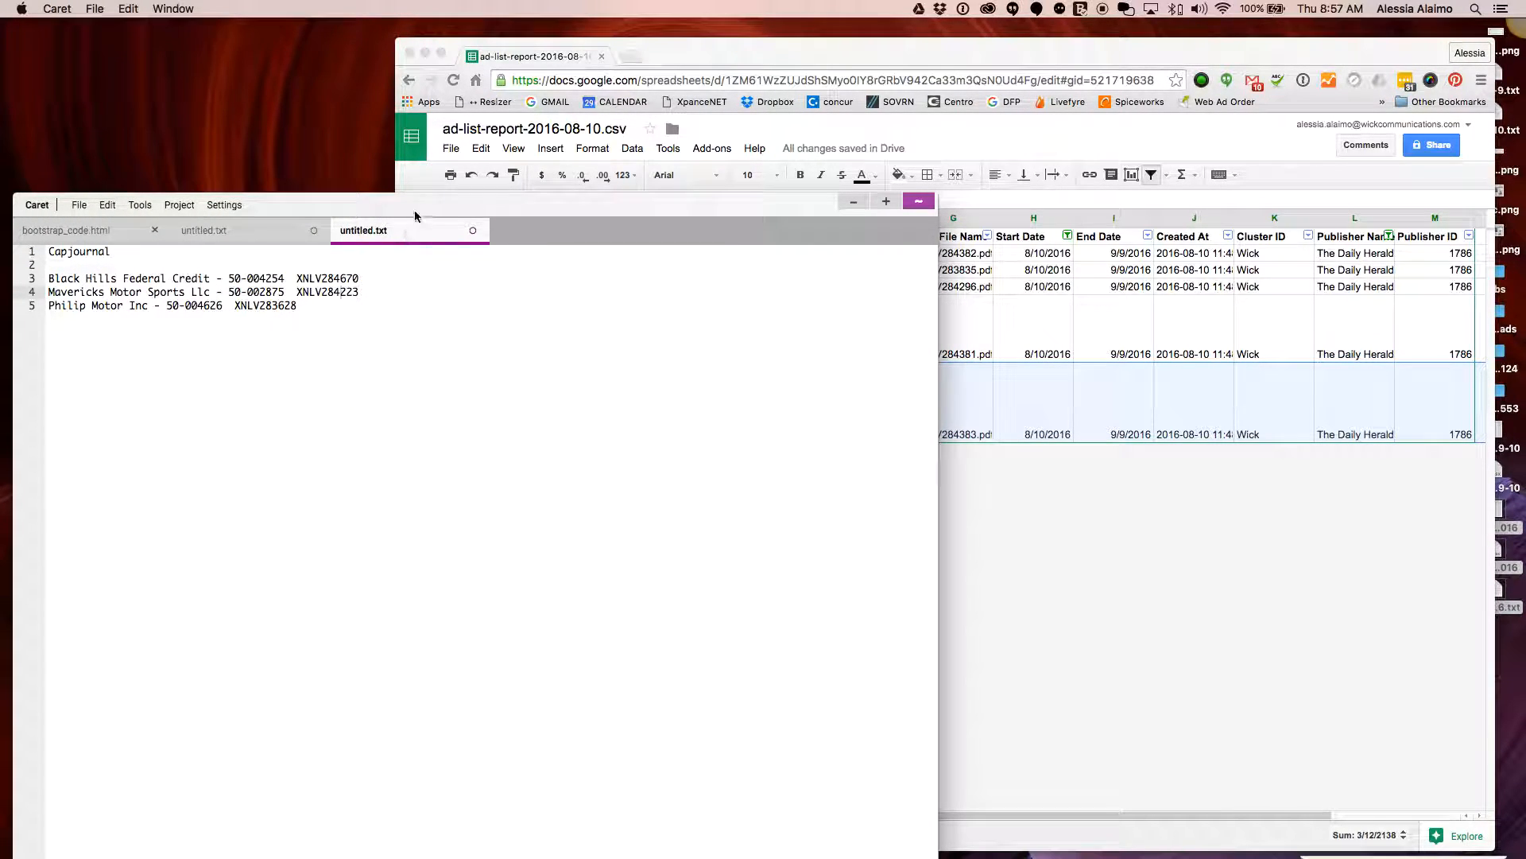
left_click_drag(414, 212, 416, 148)
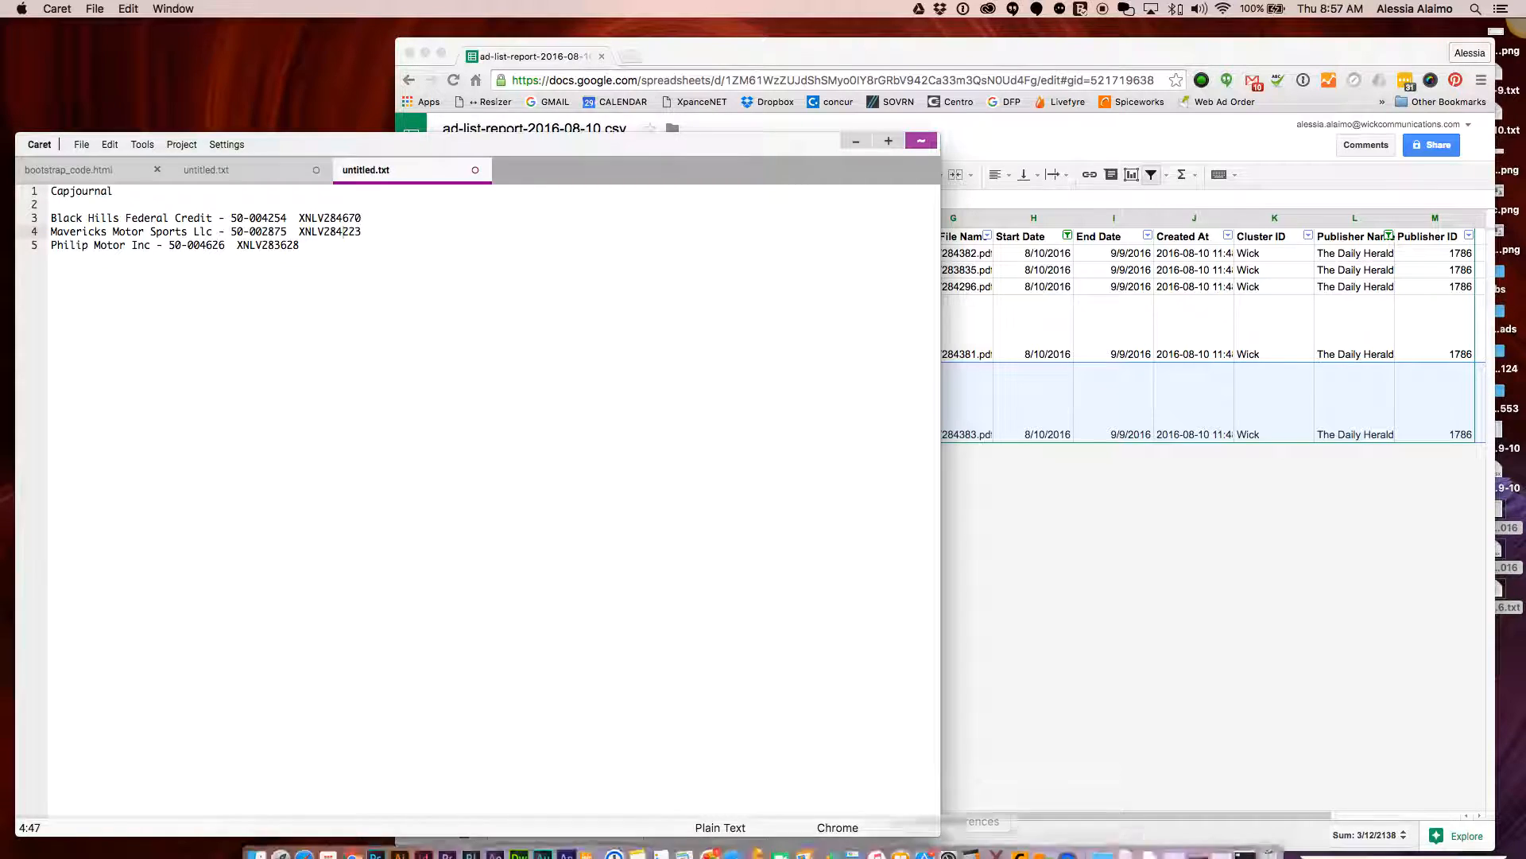
left_click(997, 843)
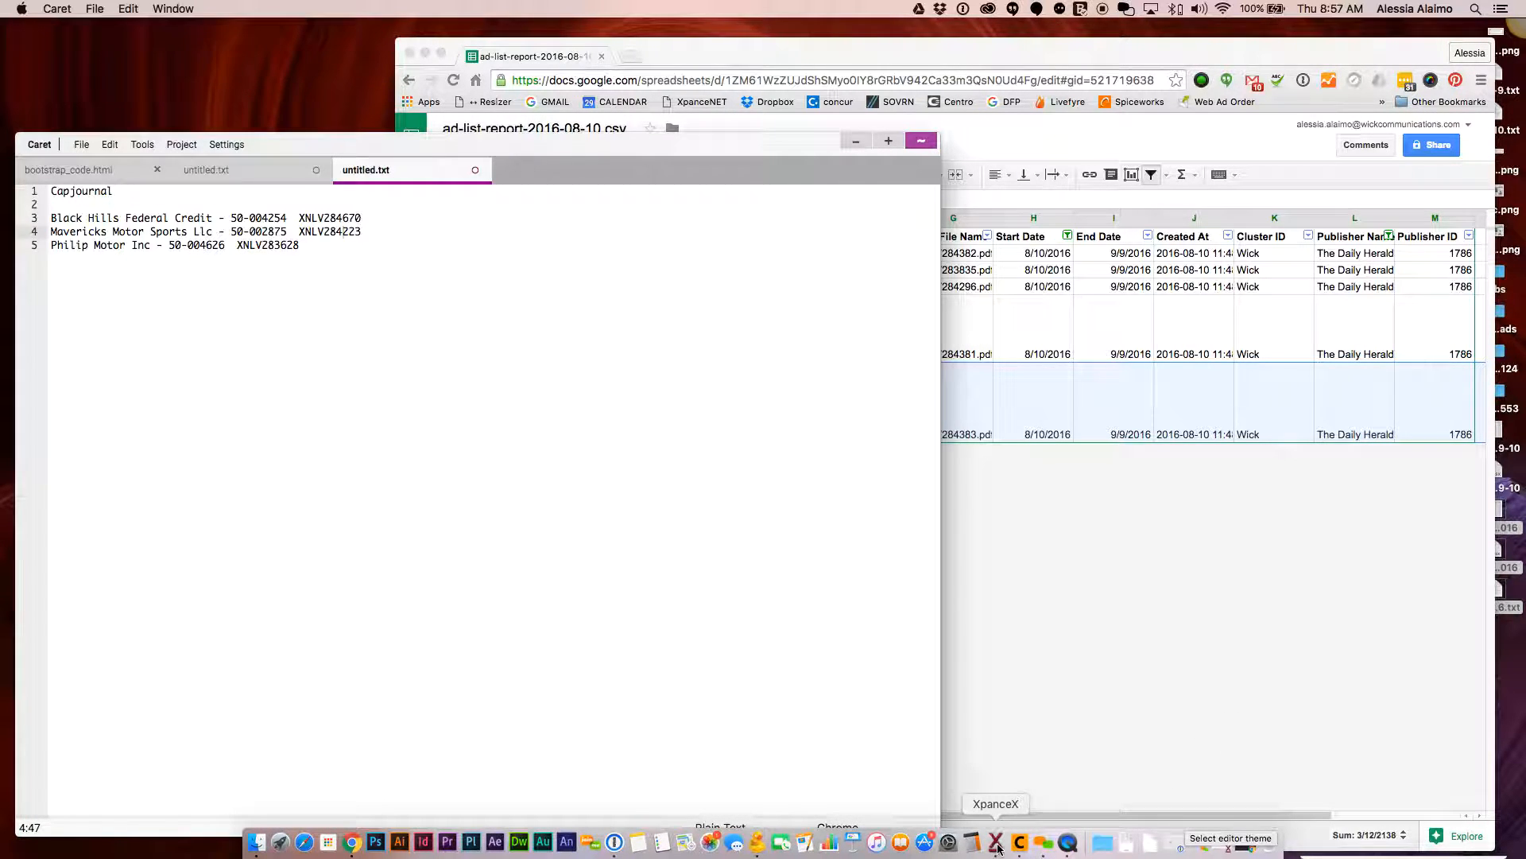
left_click_drag(719, 180, 702, 145)
left_click_drag(531, 119, 589, 146)
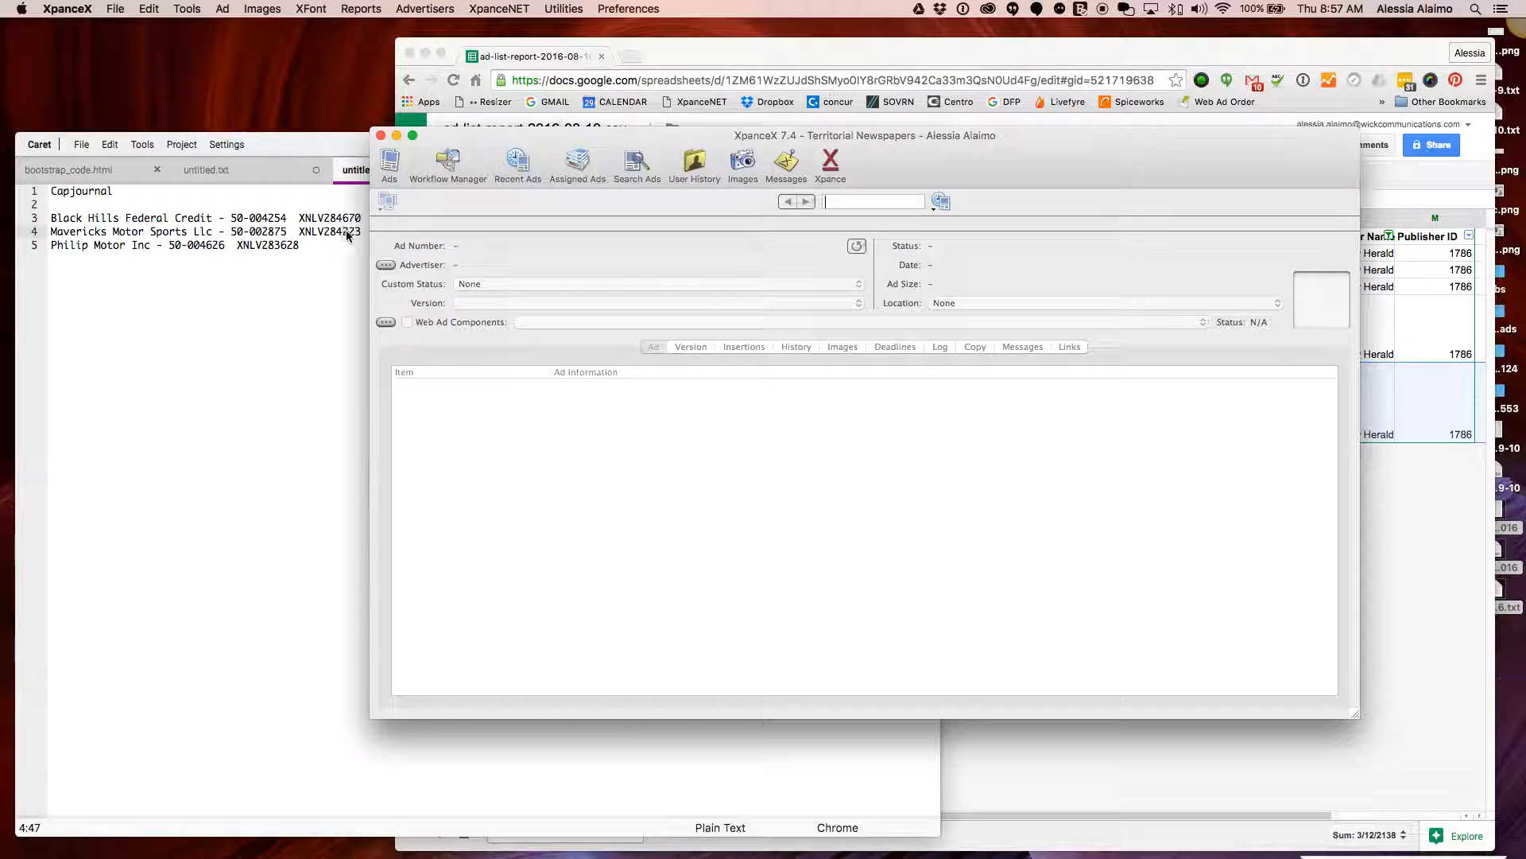
Search XpanceX for ad XNLV284670
left_click(857, 206)
type("xnlb")
key("BackSpace")
type("v284670")
left_click(942, 202)
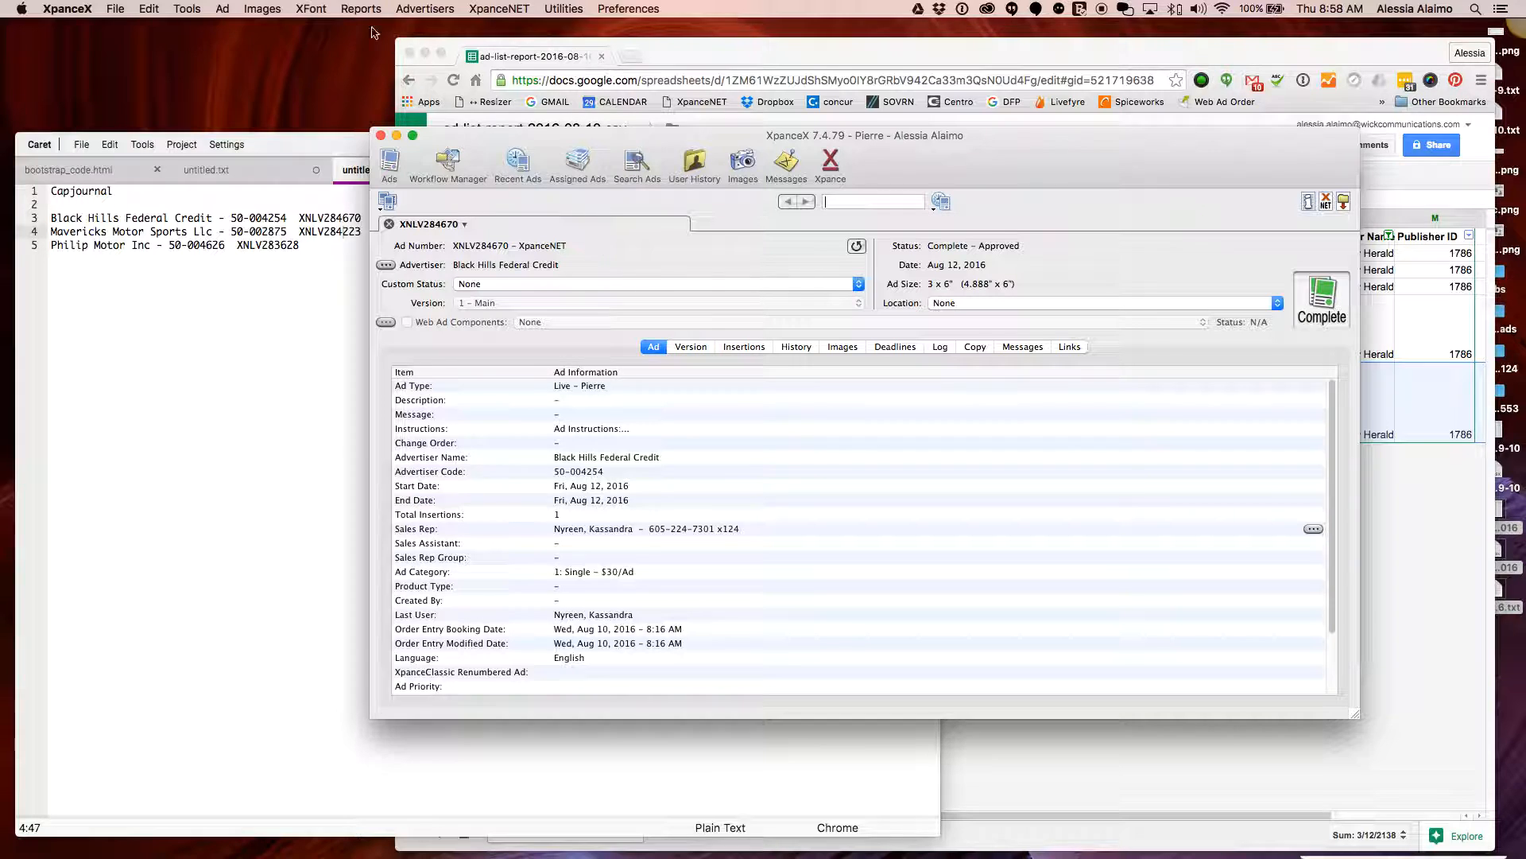
Export the ad to the Desktop, dismiss the Export Failed alert, and close the ad
left_click(223, 9)
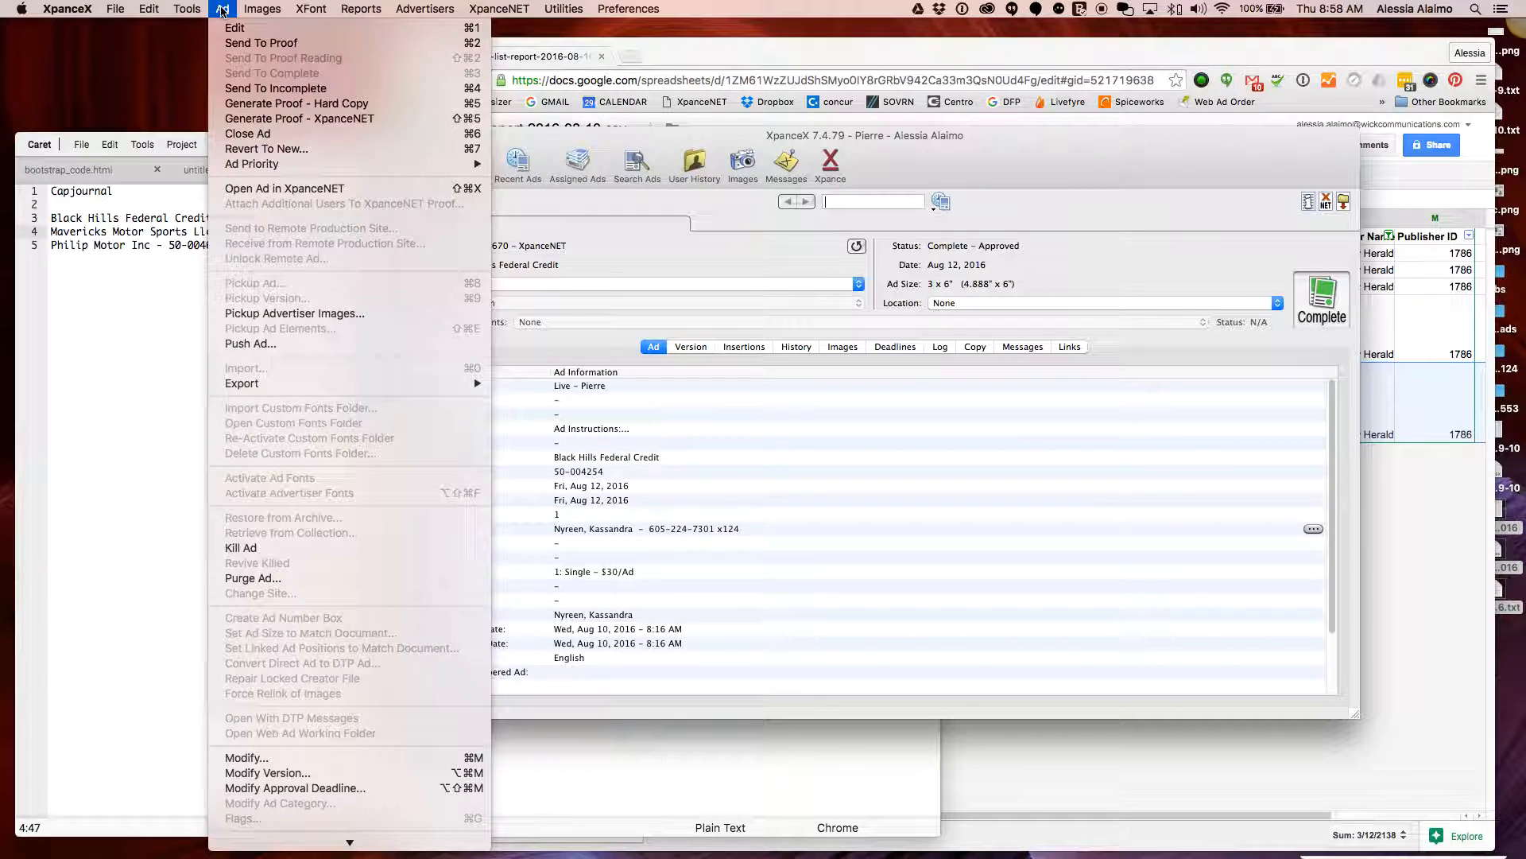
mouse_move(308, 383)
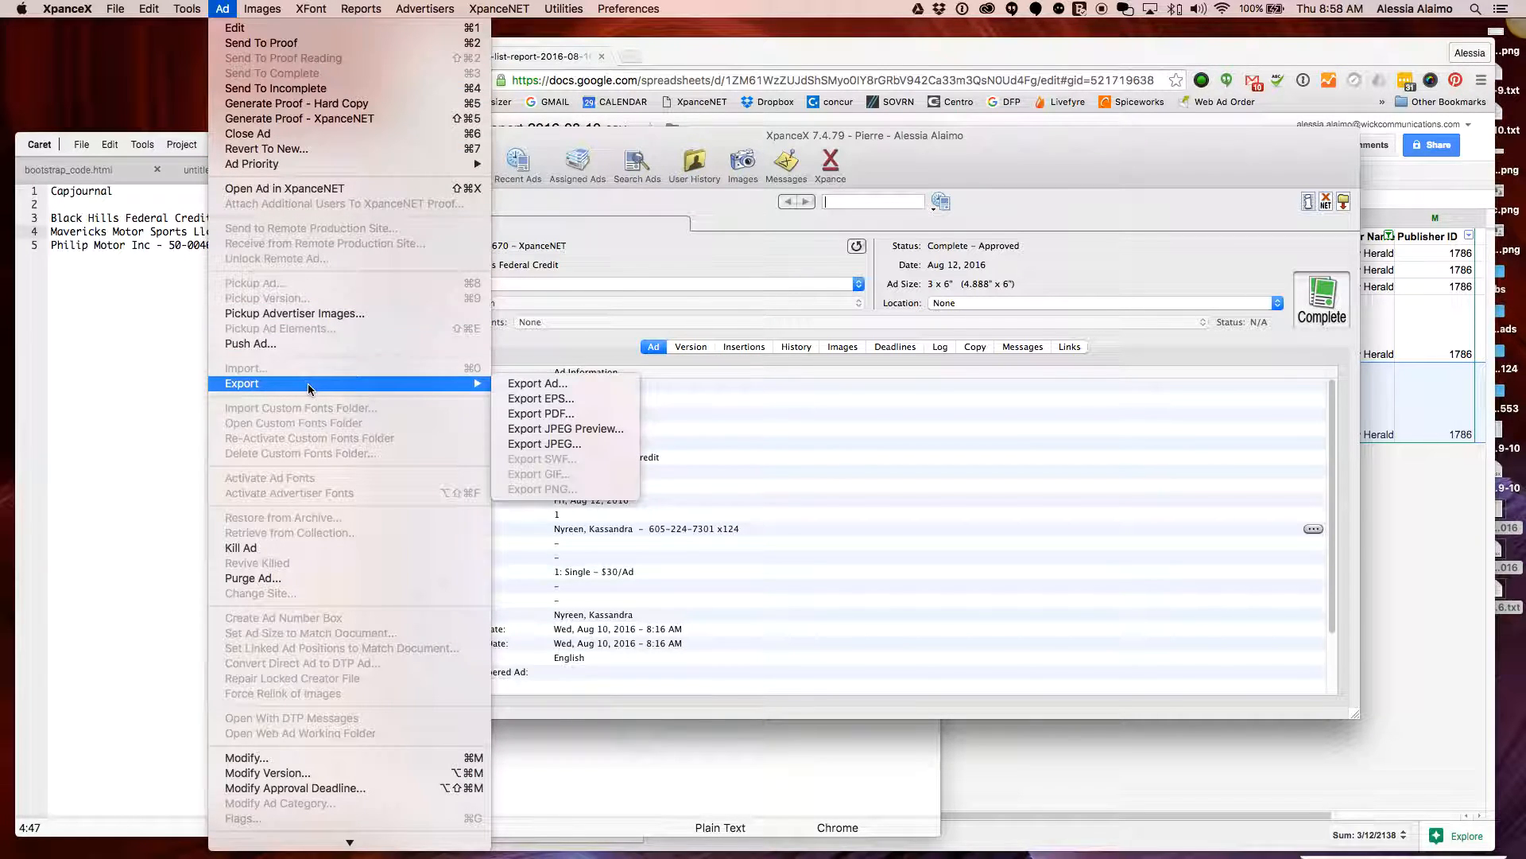
left_click(555, 384)
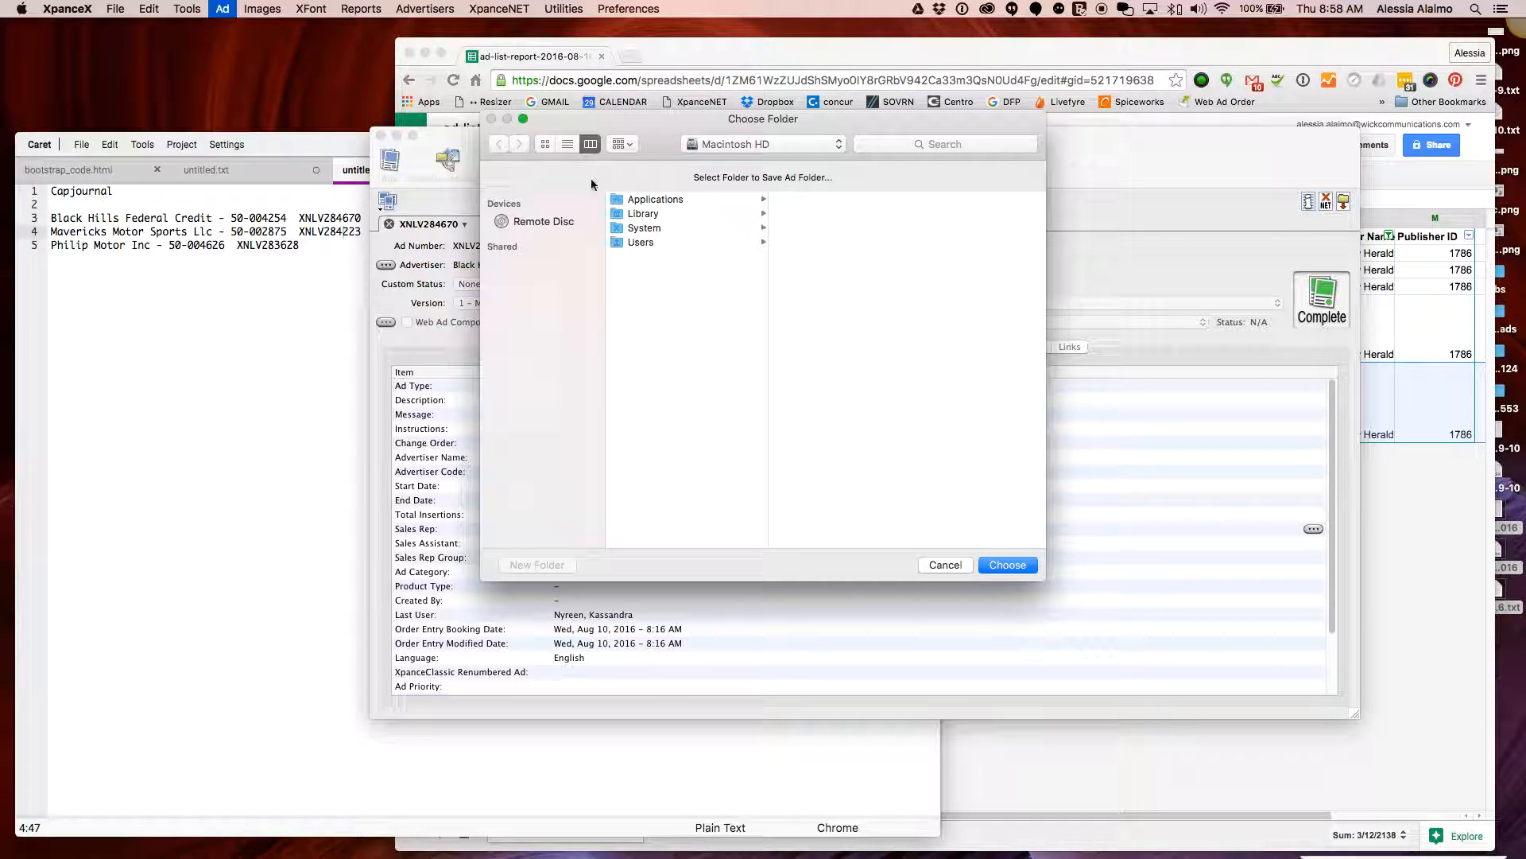
left_click(715, 144)
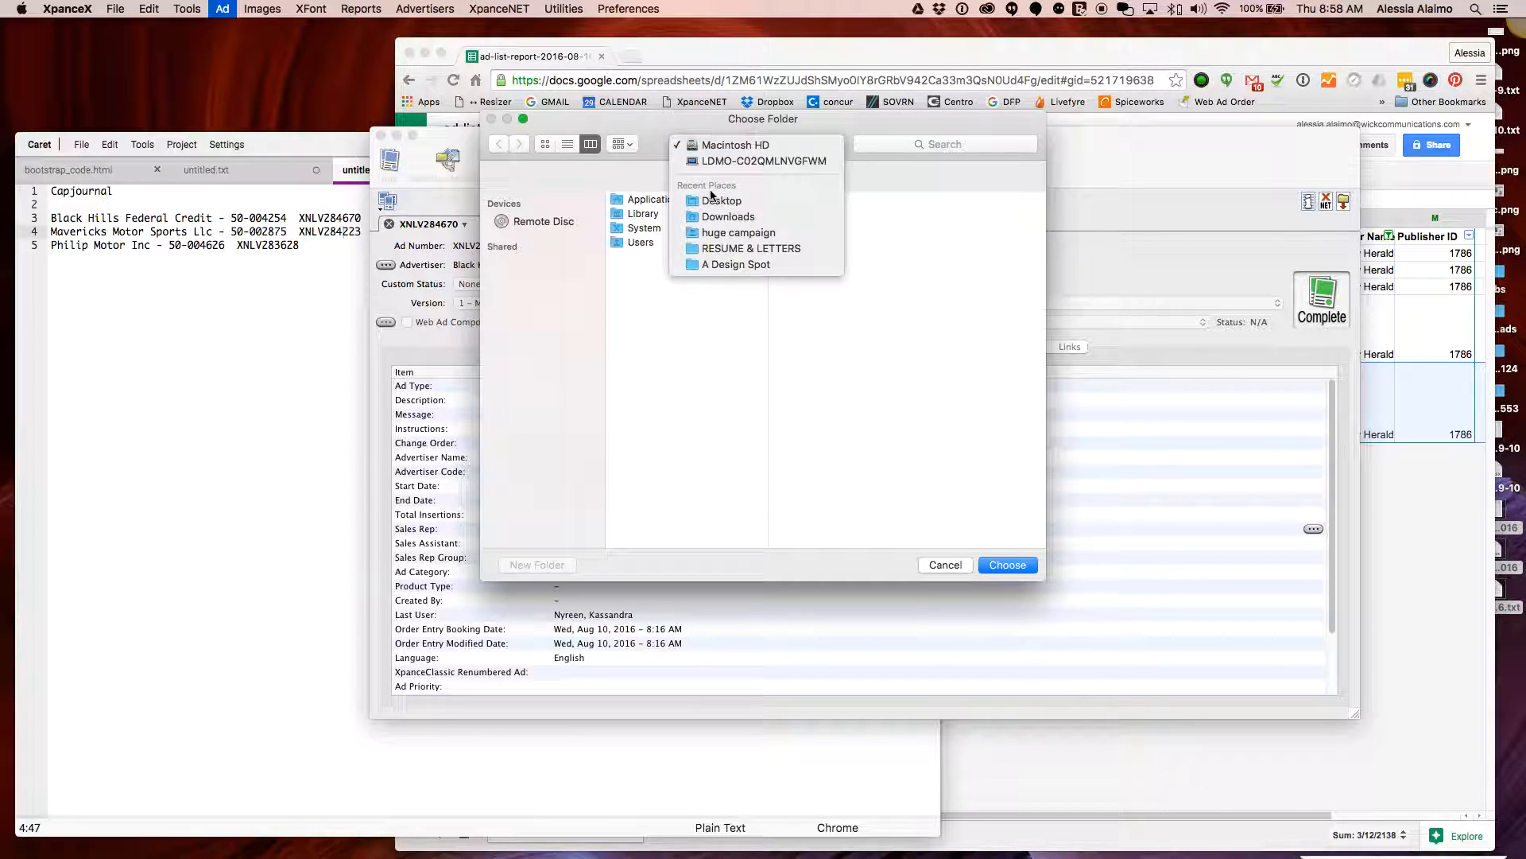
left_click(714, 201)
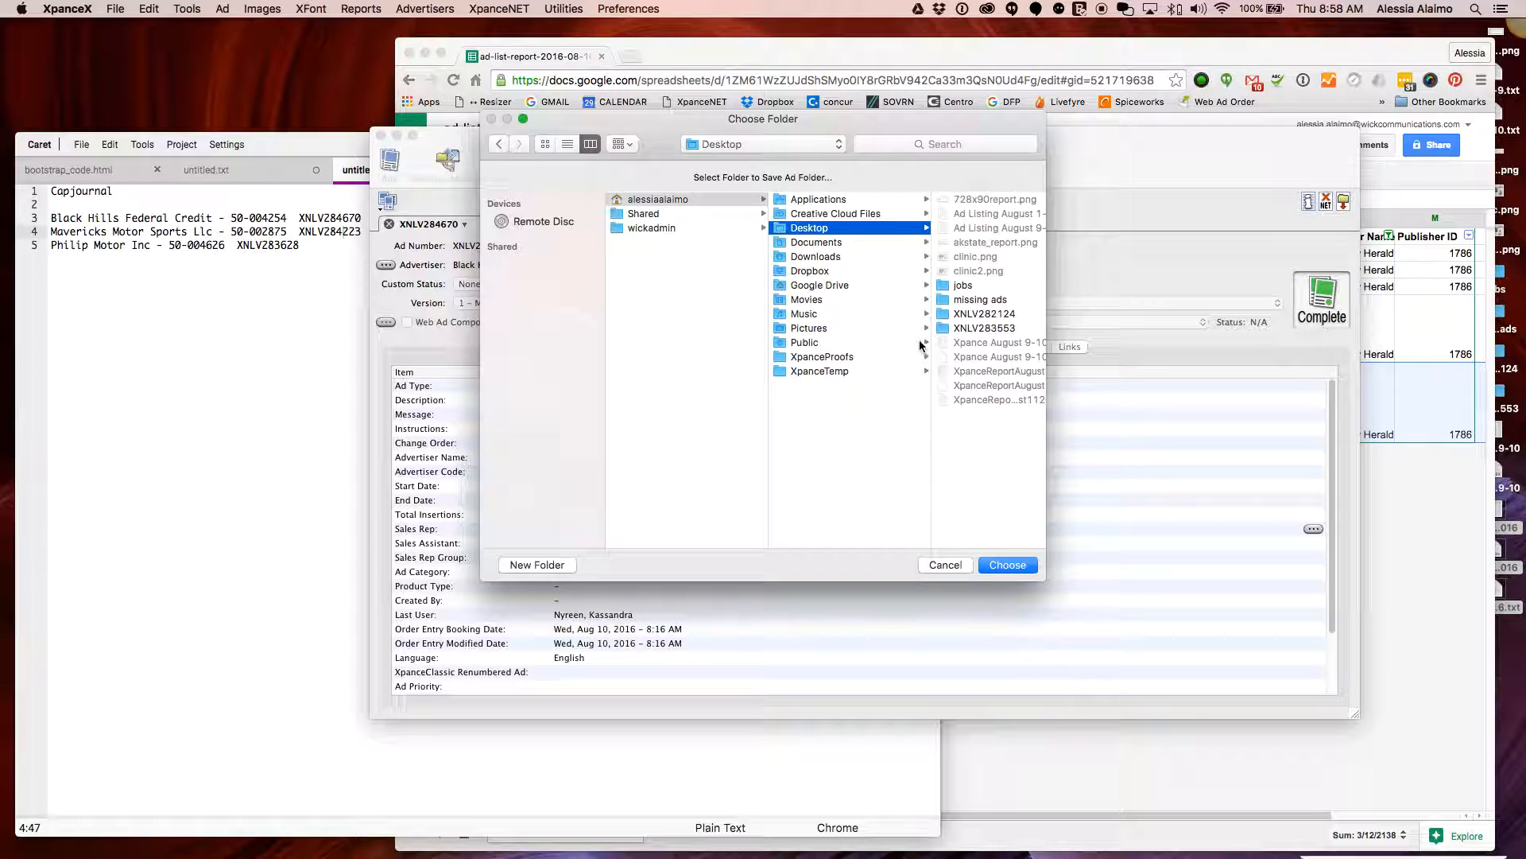
left_click(1022, 566)
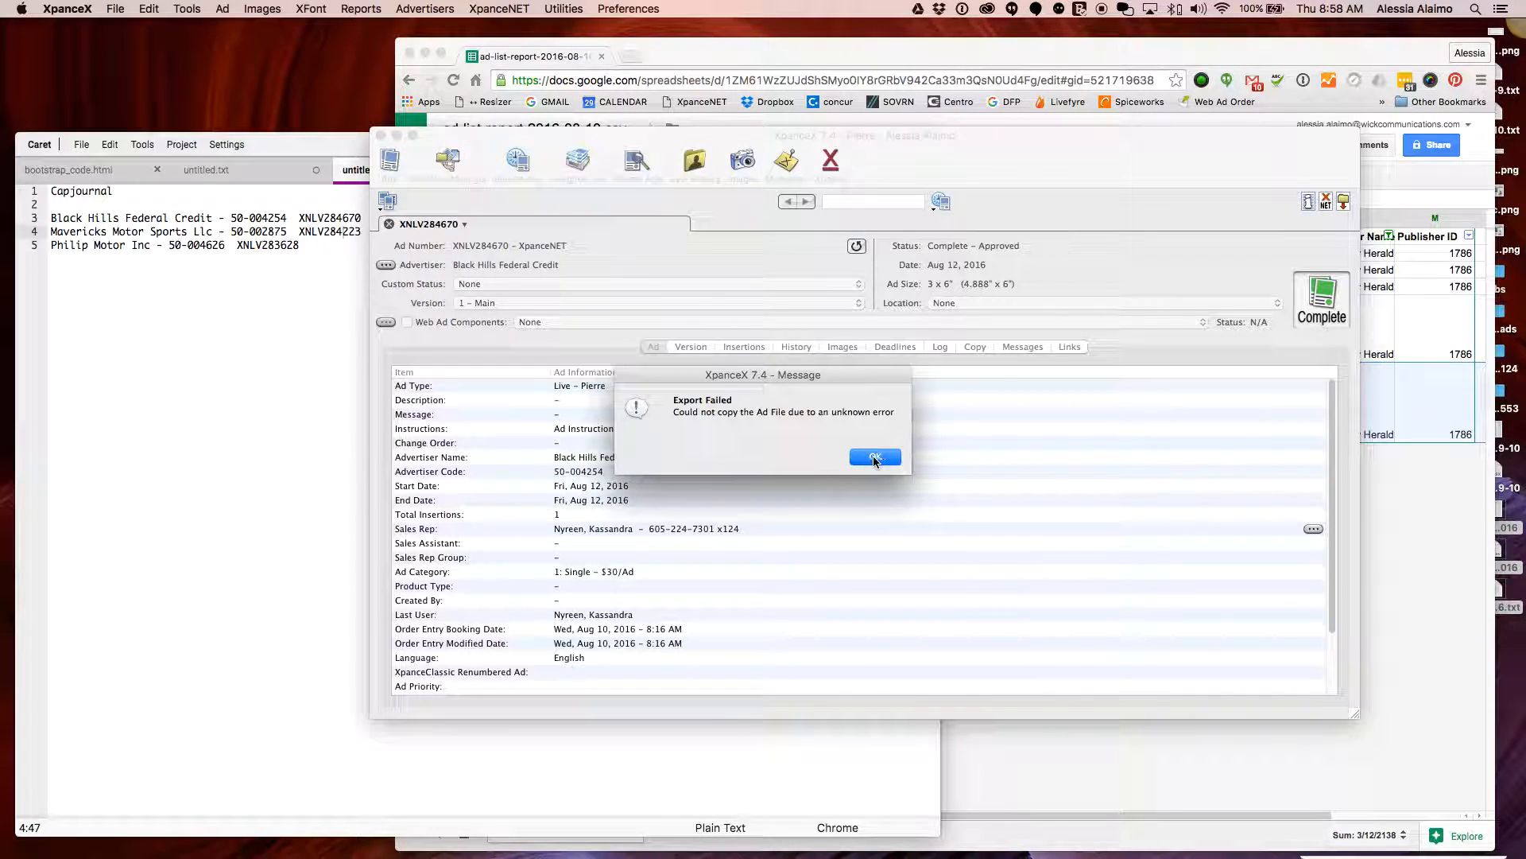
left_click(876, 458)
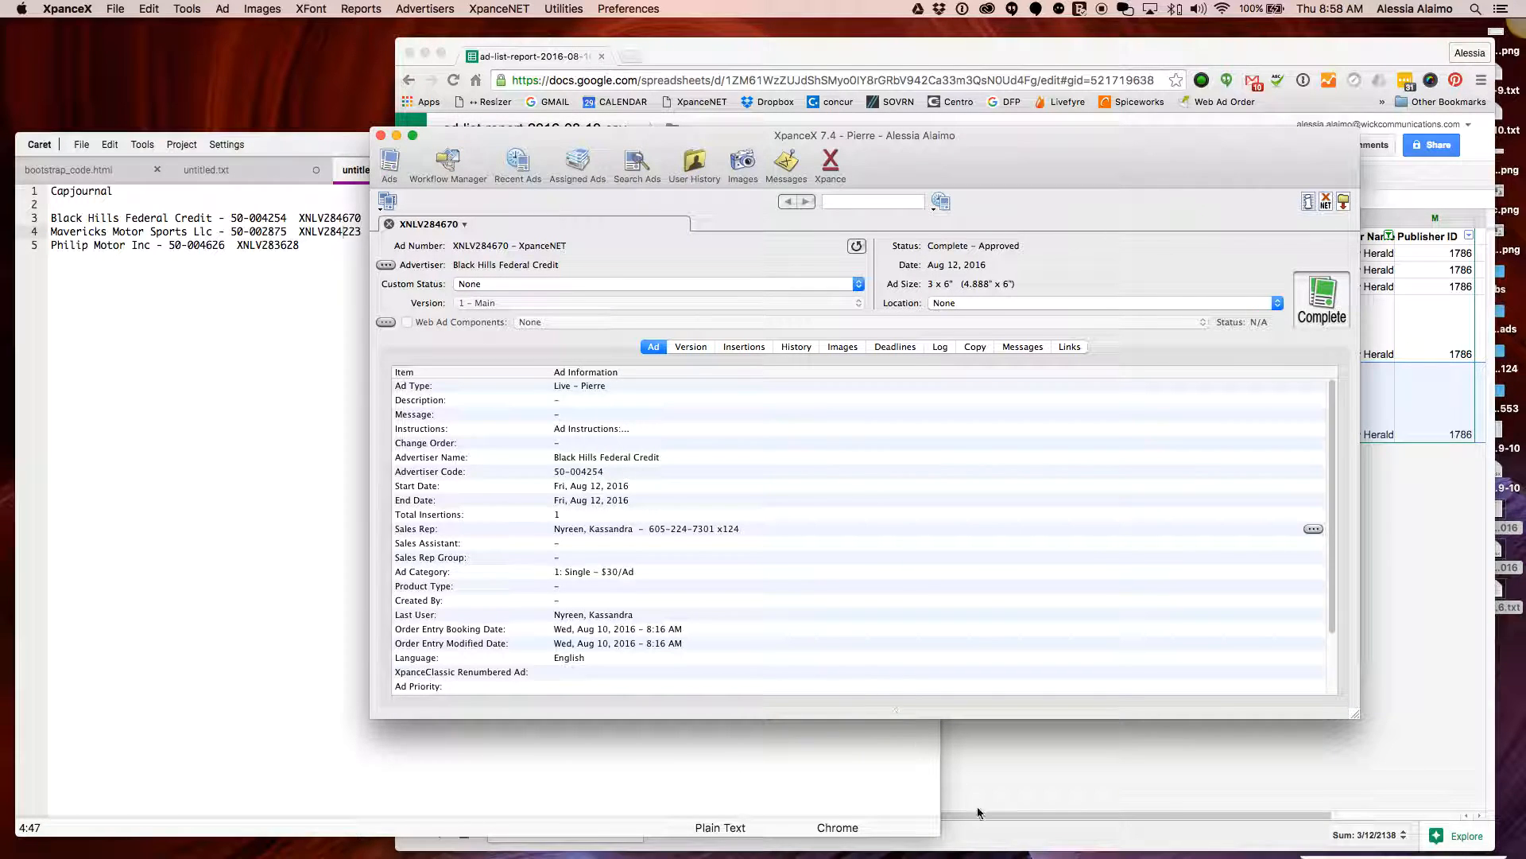
left_click(389, 224)
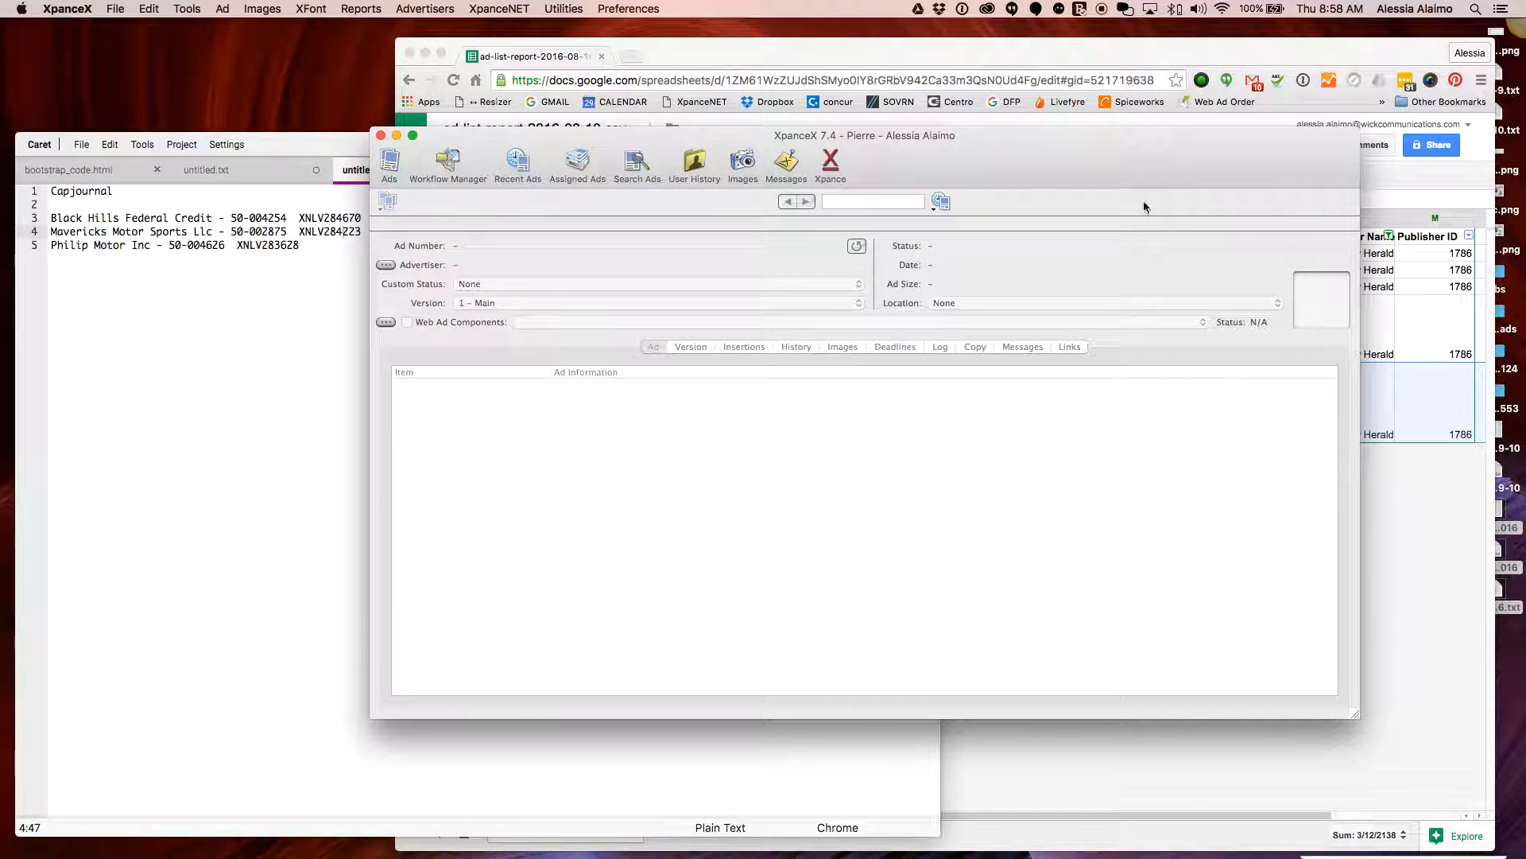
Connect Finder to smb://10.0.0.13, logging in with the registered user name and password
left_click(266, 87)
left_click(205, 9)
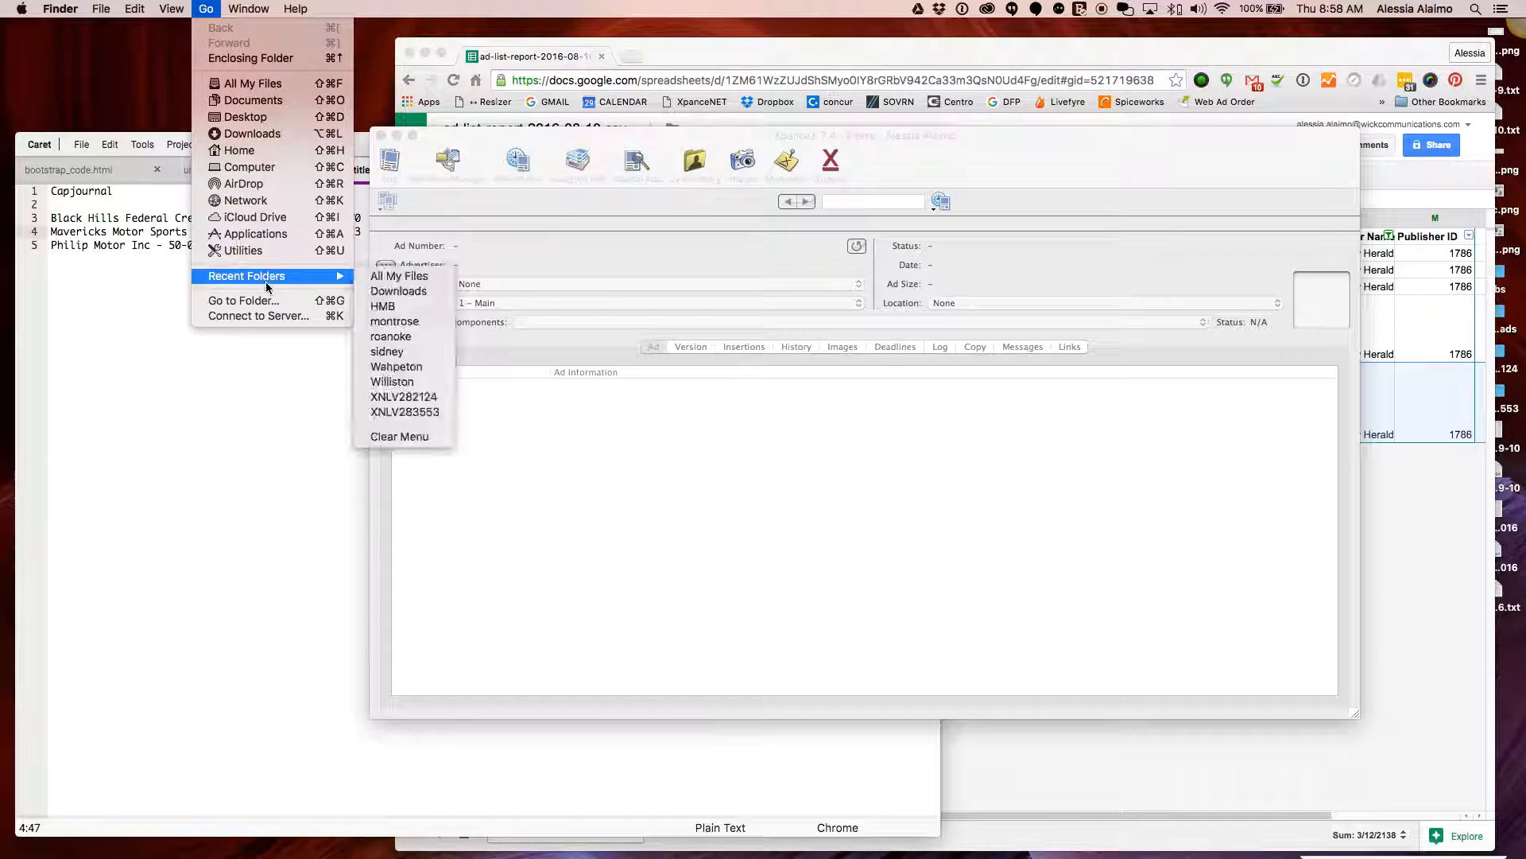
left_click(264, 316)
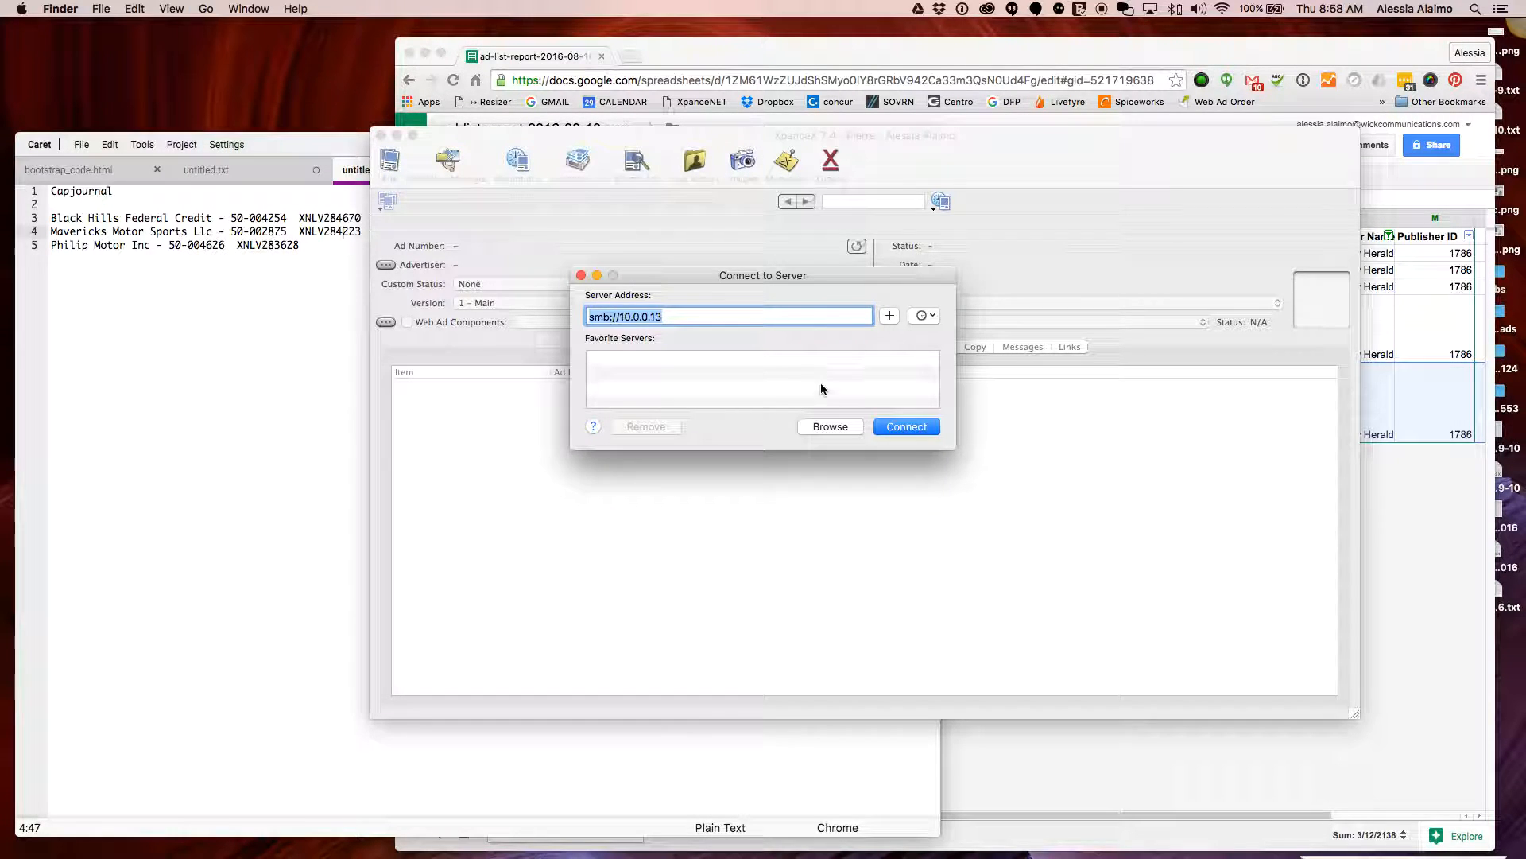
left_click(896, 428)
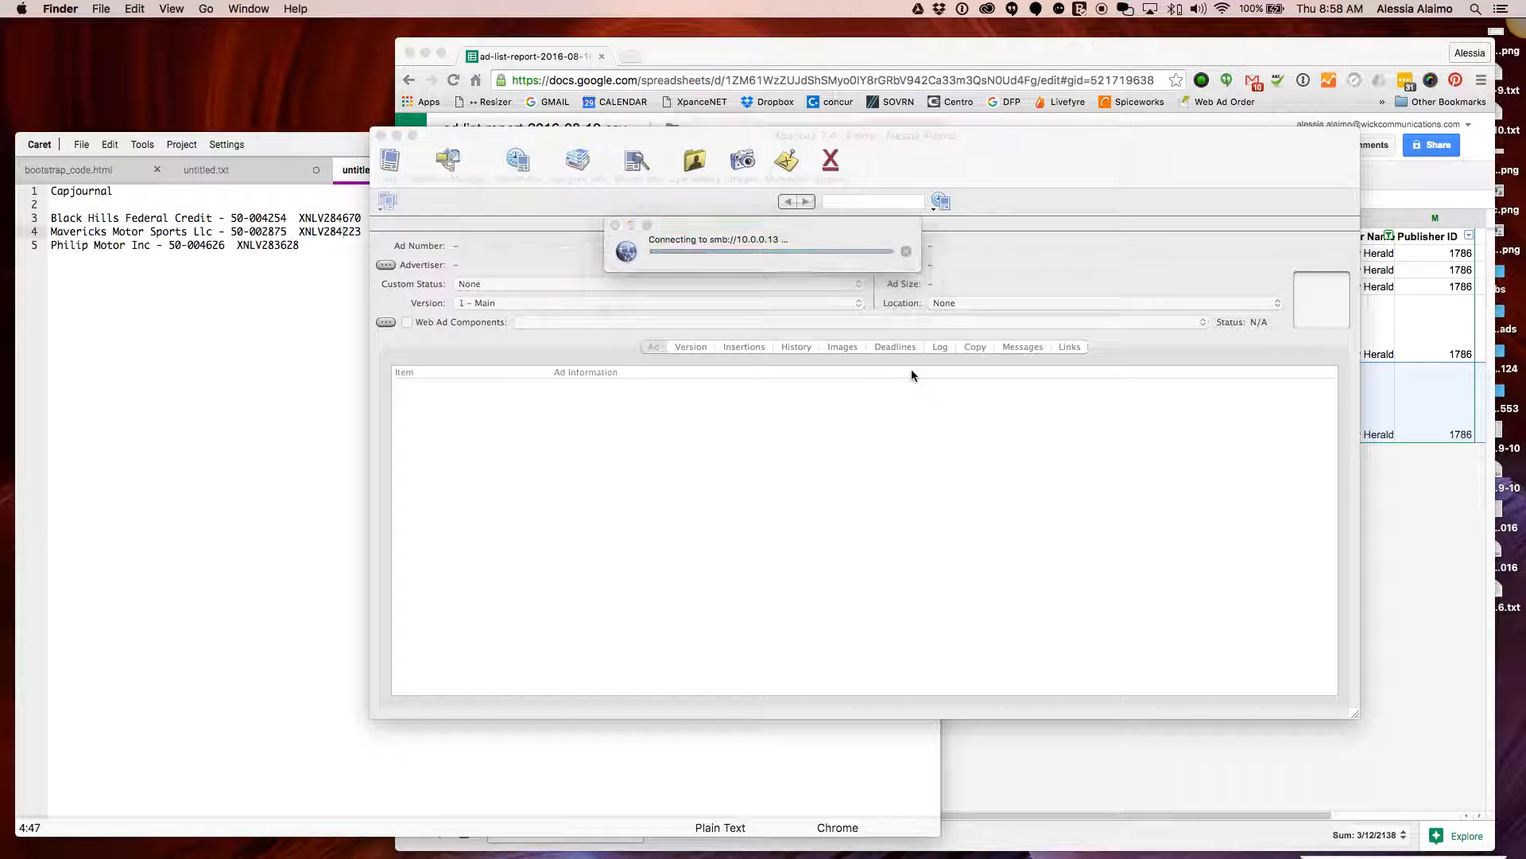
key("shift+Tab")
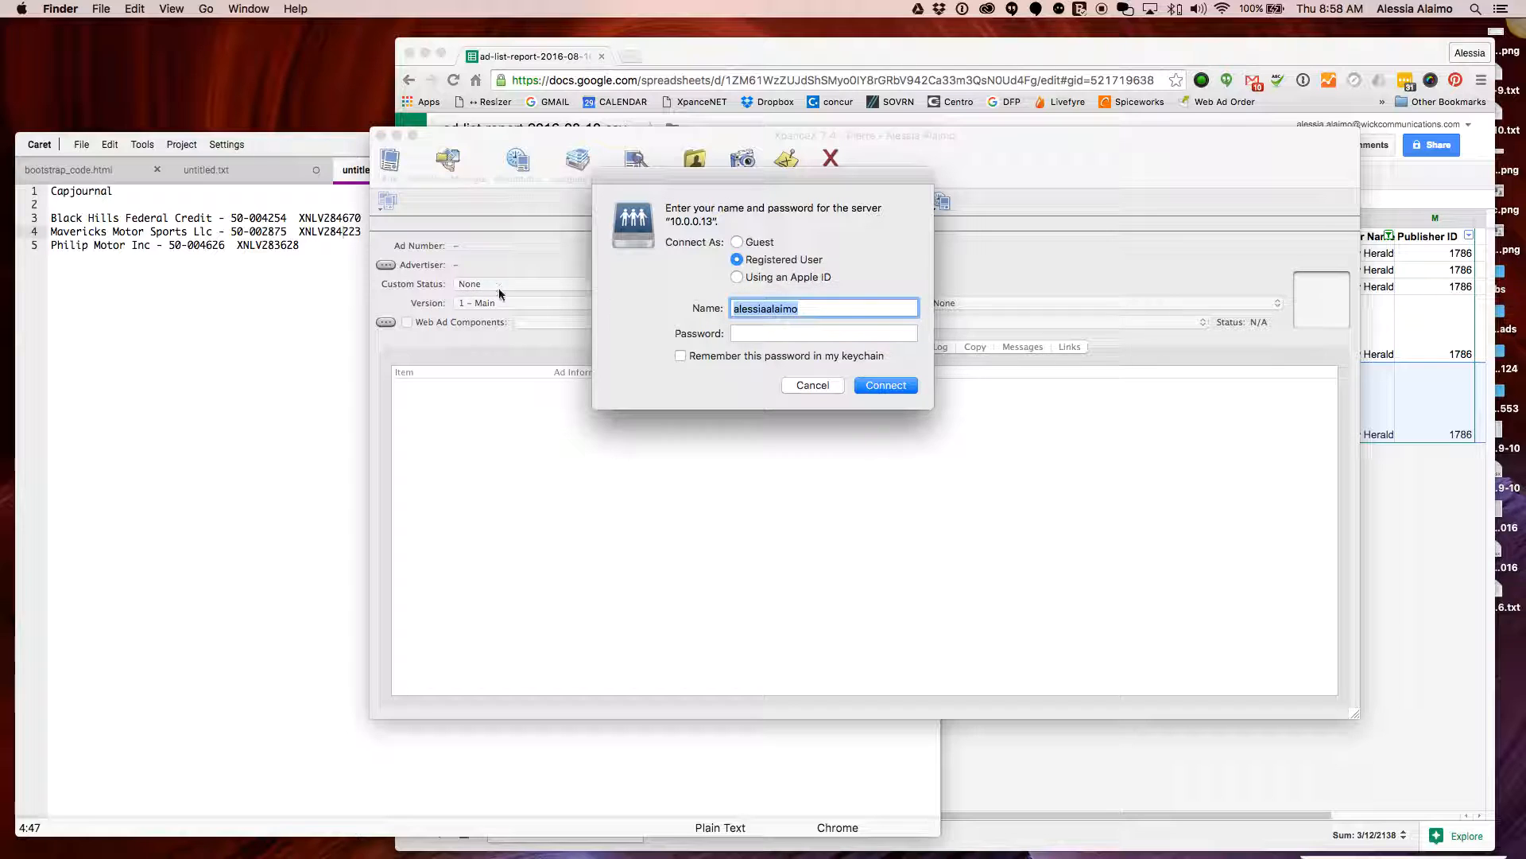
type("graphics")
key("Tab")
type("•••••")
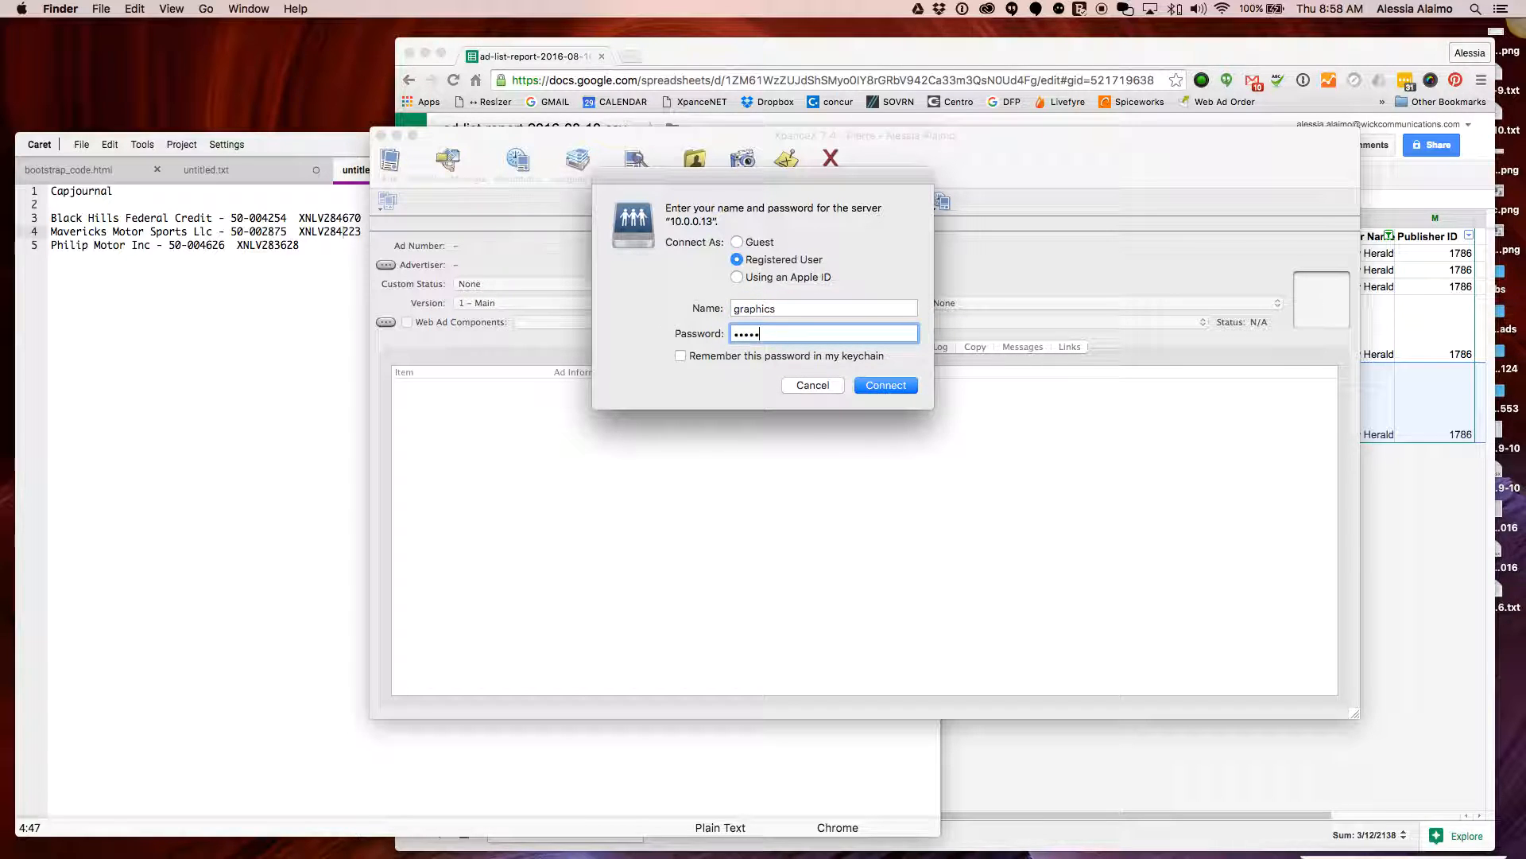
type("•")
key("Return")
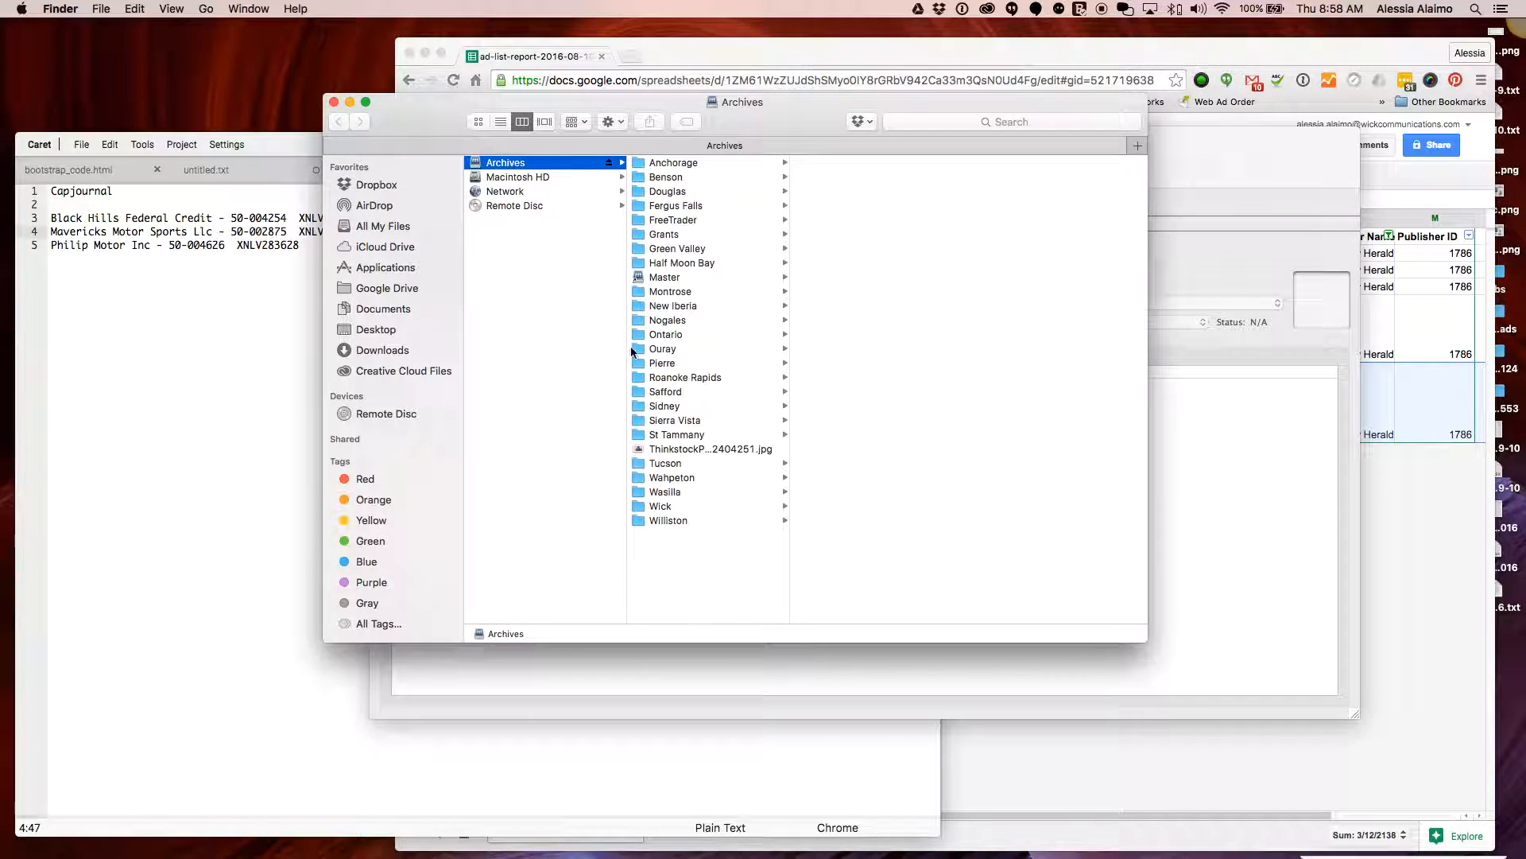
Open the Master folder in Archives and log in to server 10.0.0.11 with the password
left_click(684, 276)
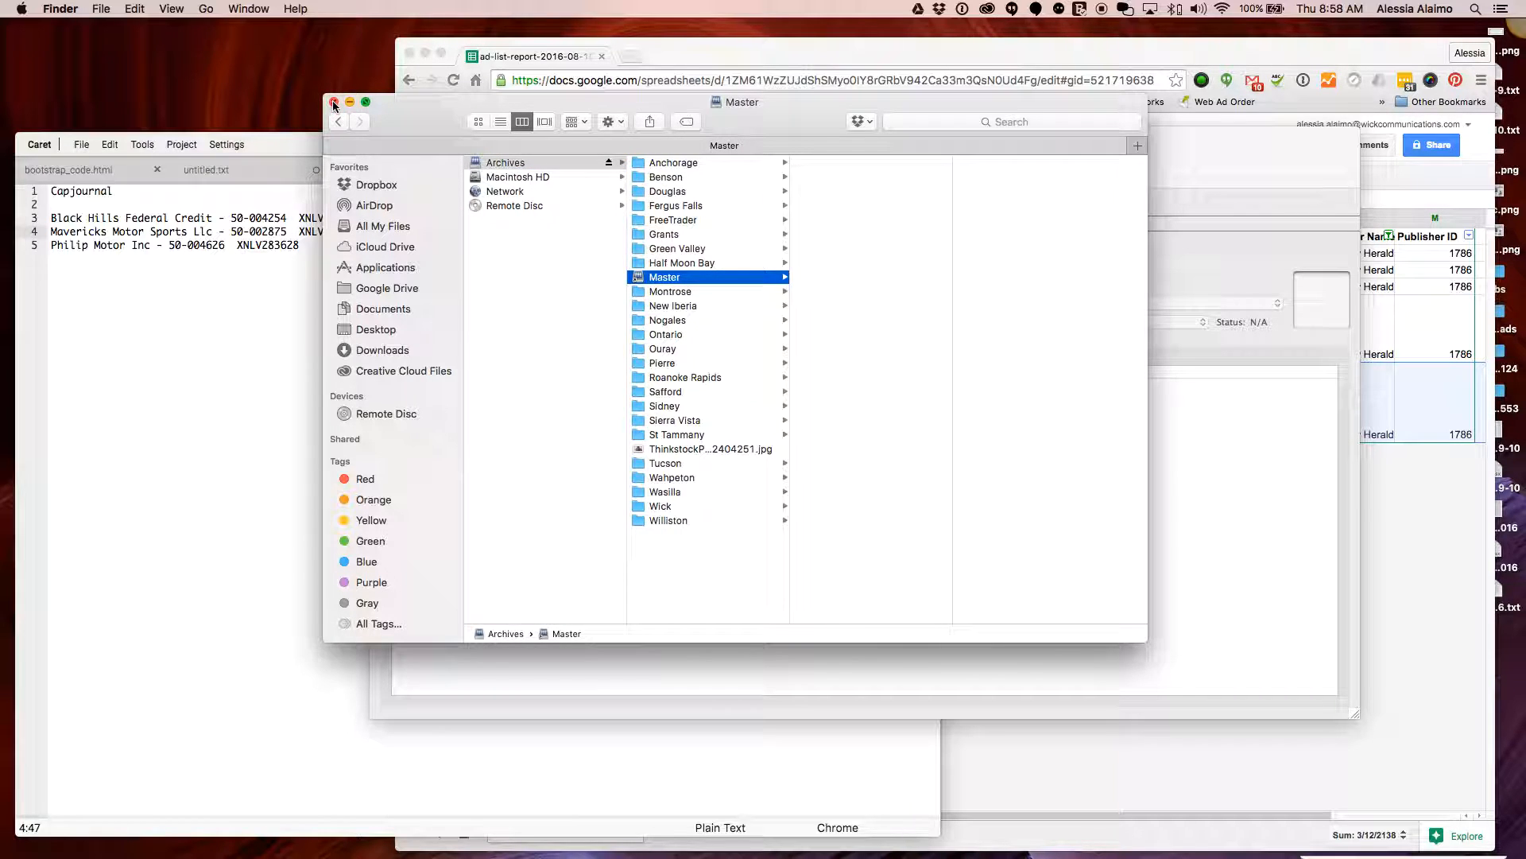
left_click_drag(588, 102, 941, 297)
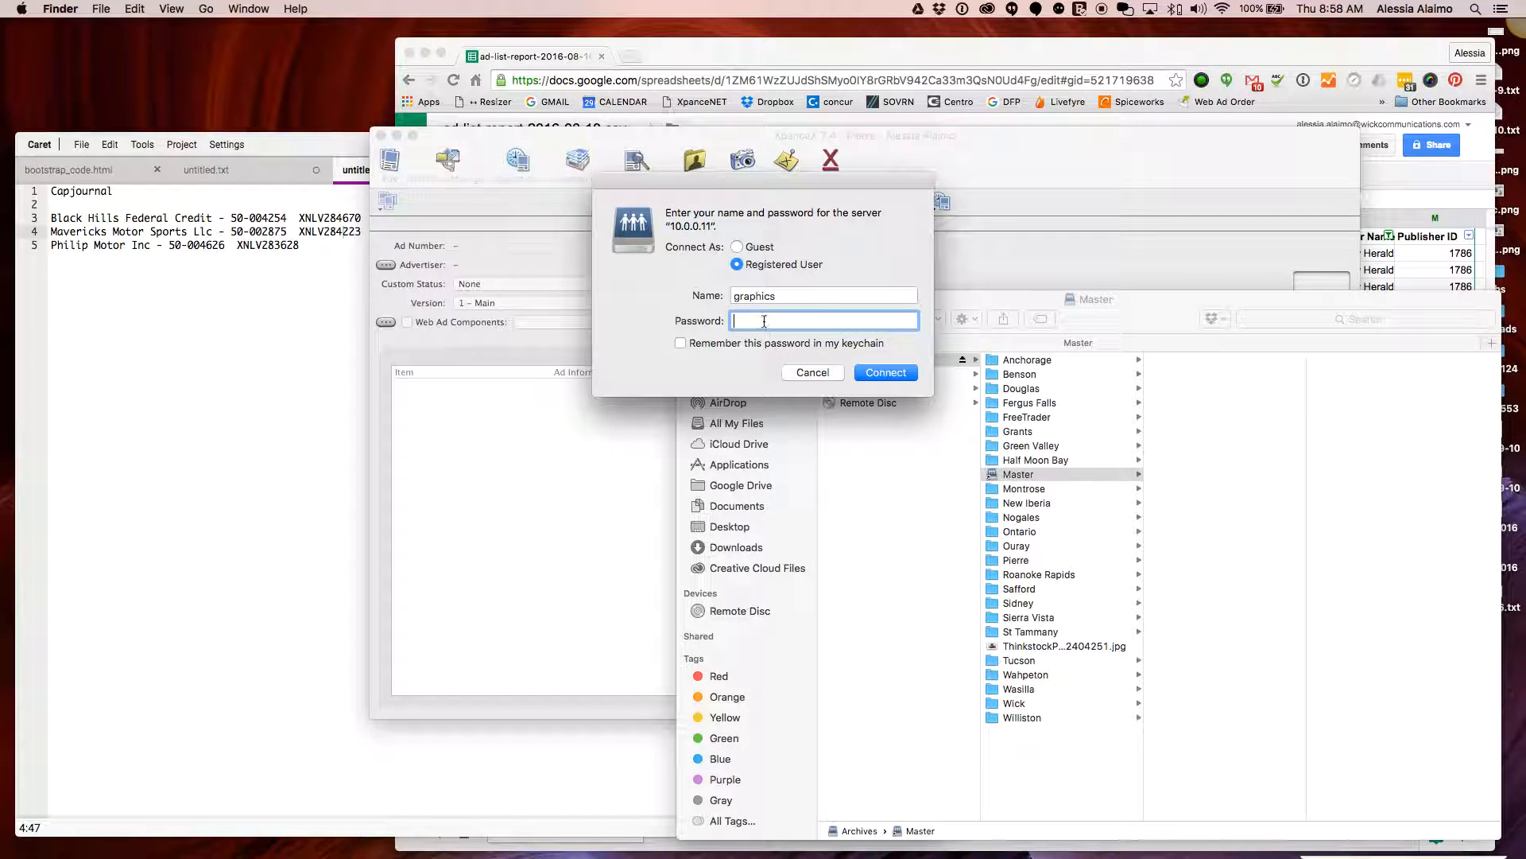
type("••••••")
key("Return")
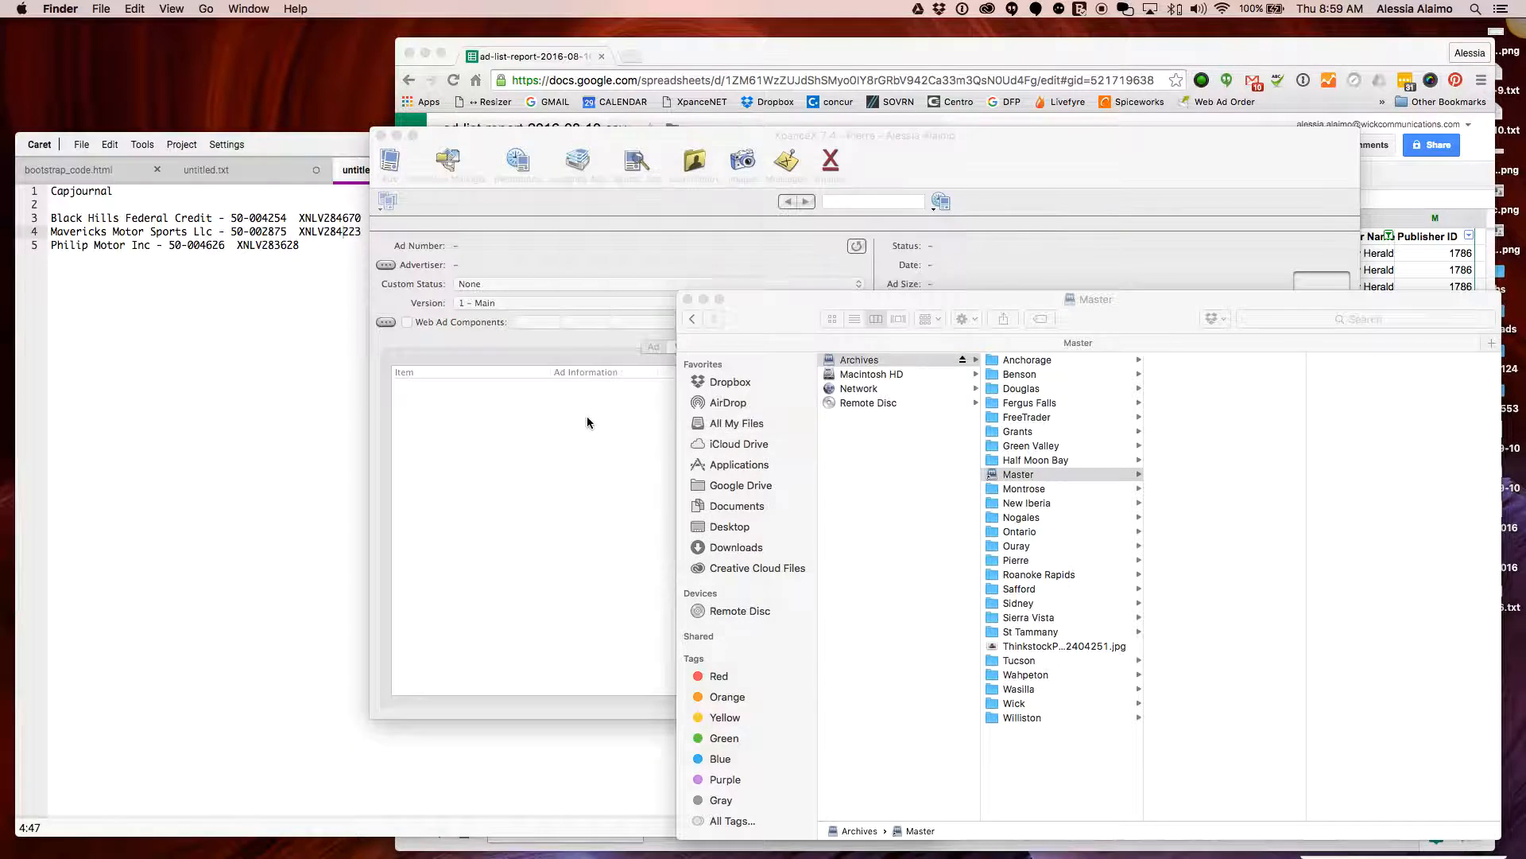
Look up ad XNLV284670 in XpanceX, then close its preview
left_click(588, 417)
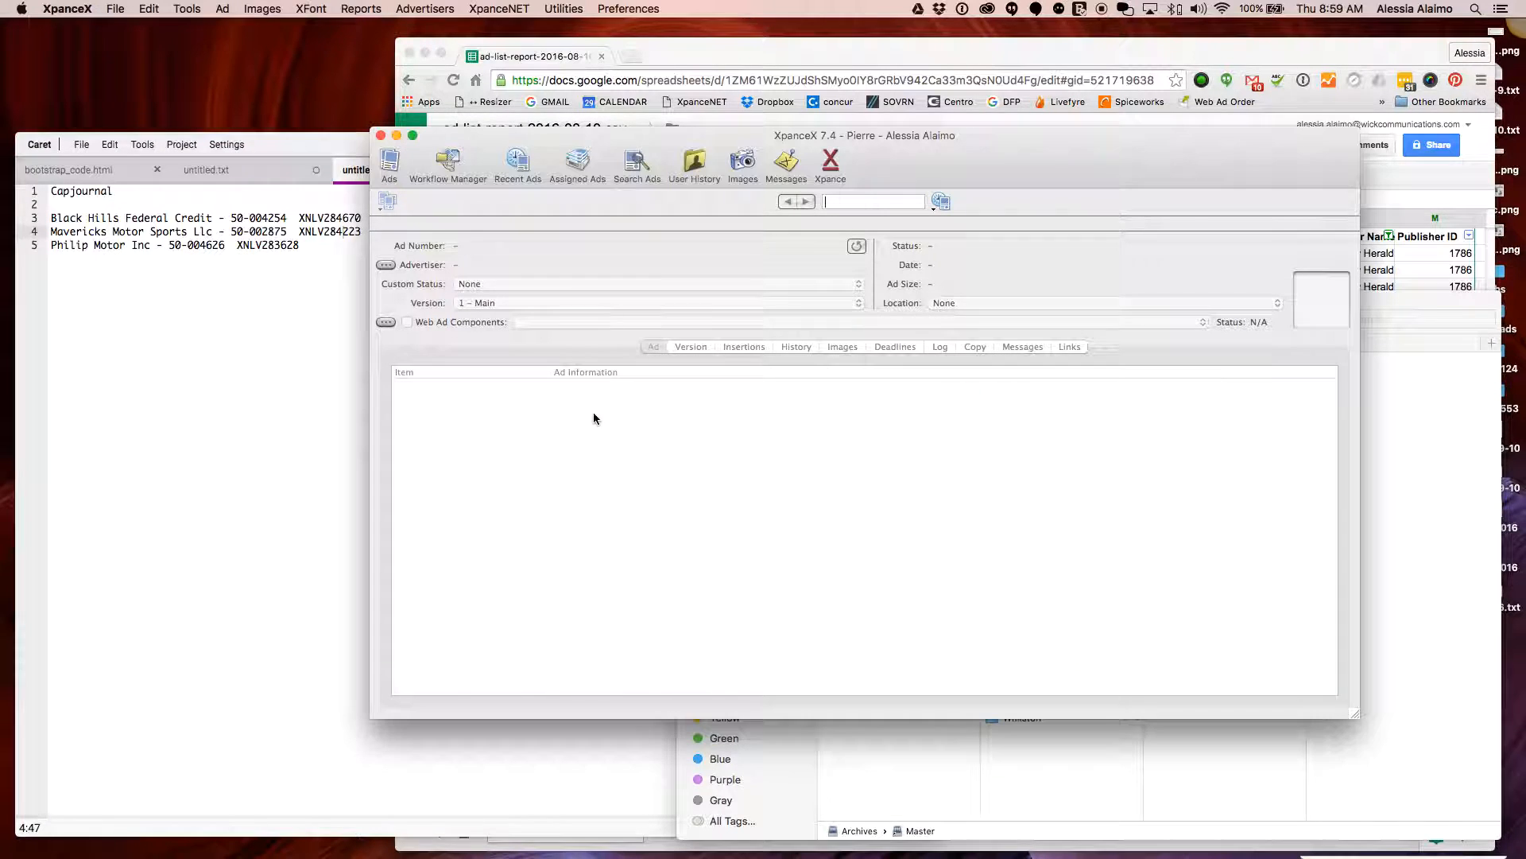
type("xnlv284670")
key("Return")
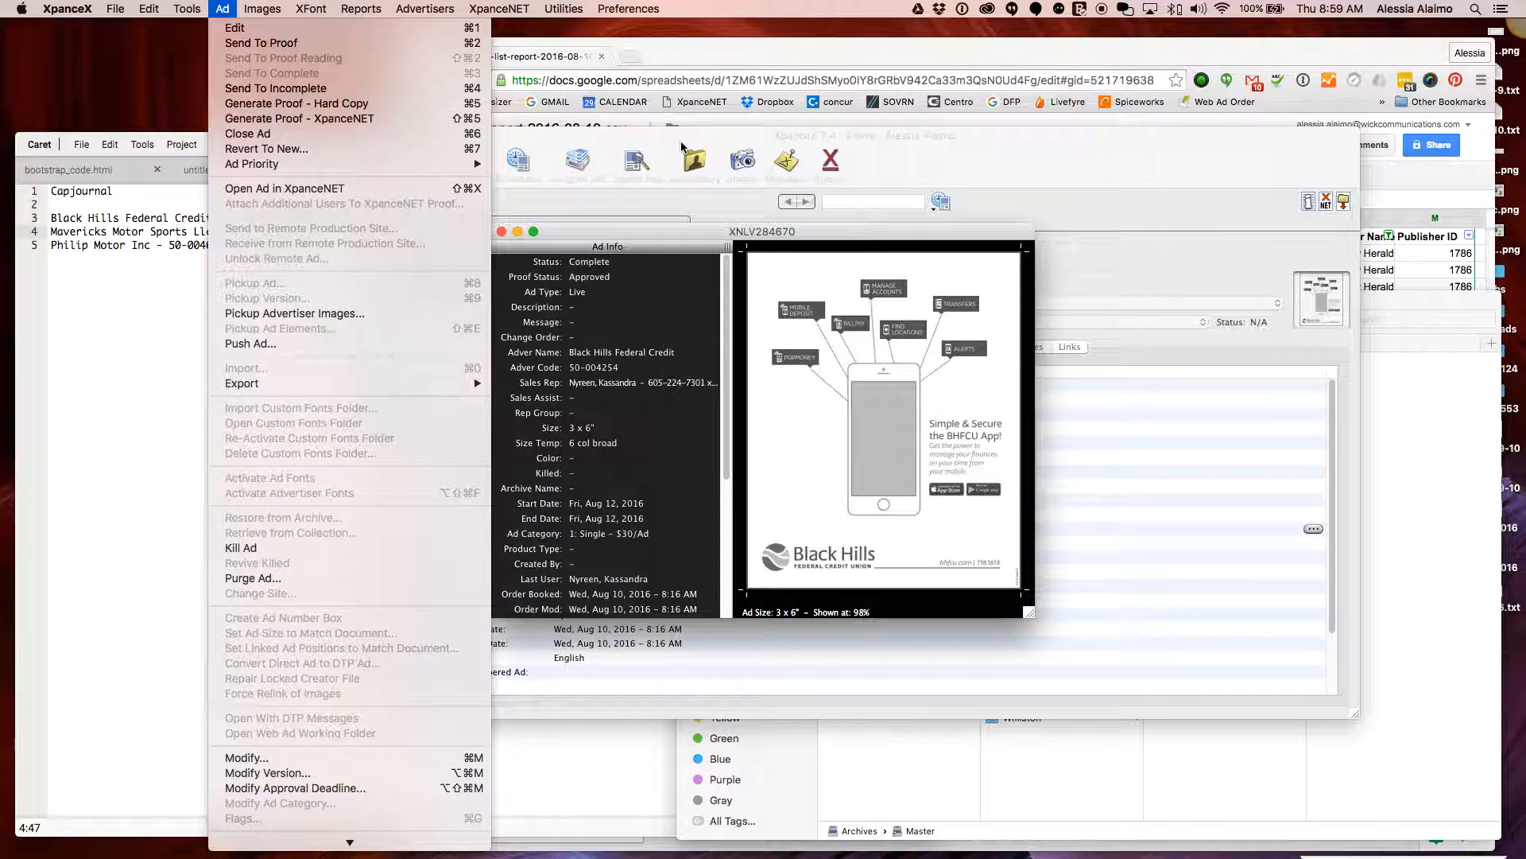
left_click(782, 259)
left_click(501, 232)
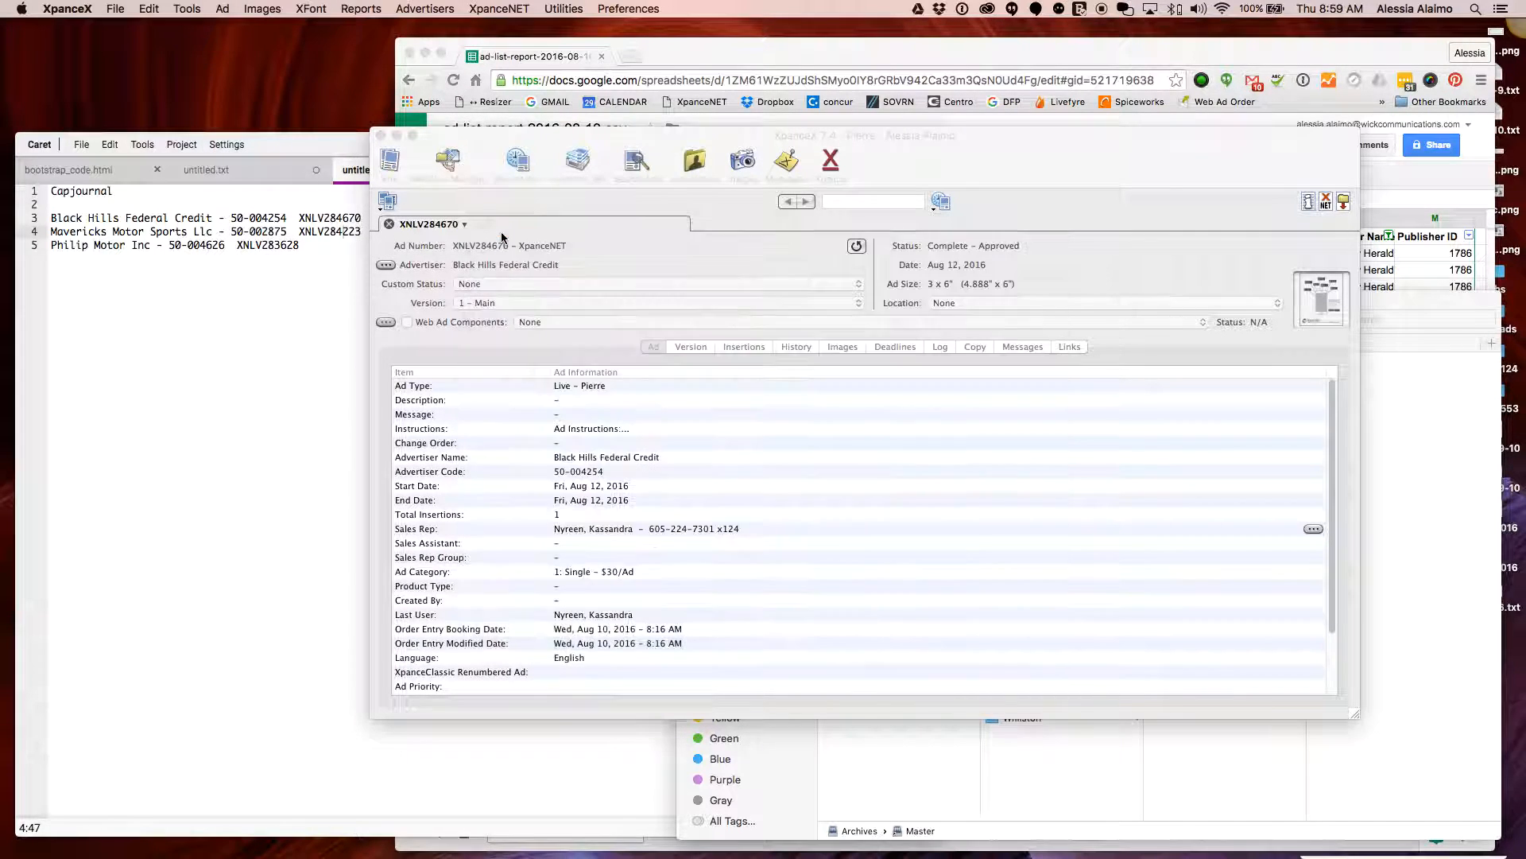
Export ad XNLV284670 with images and fonts to the Desktop and dismiss the success message
left_click(223, 9)
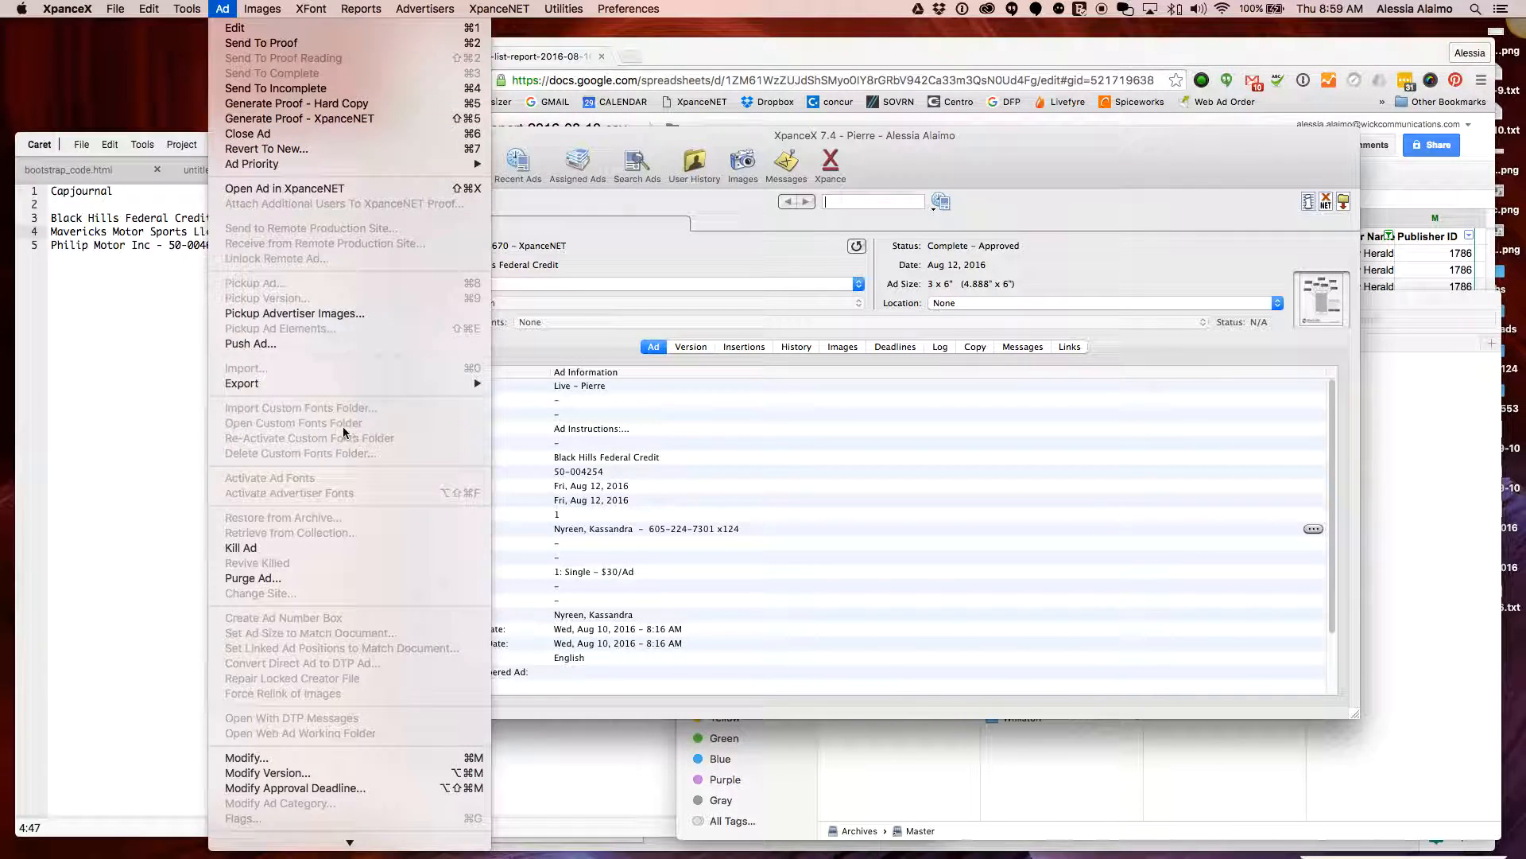
mouse_move(419, 388)
left_click(545, 383)
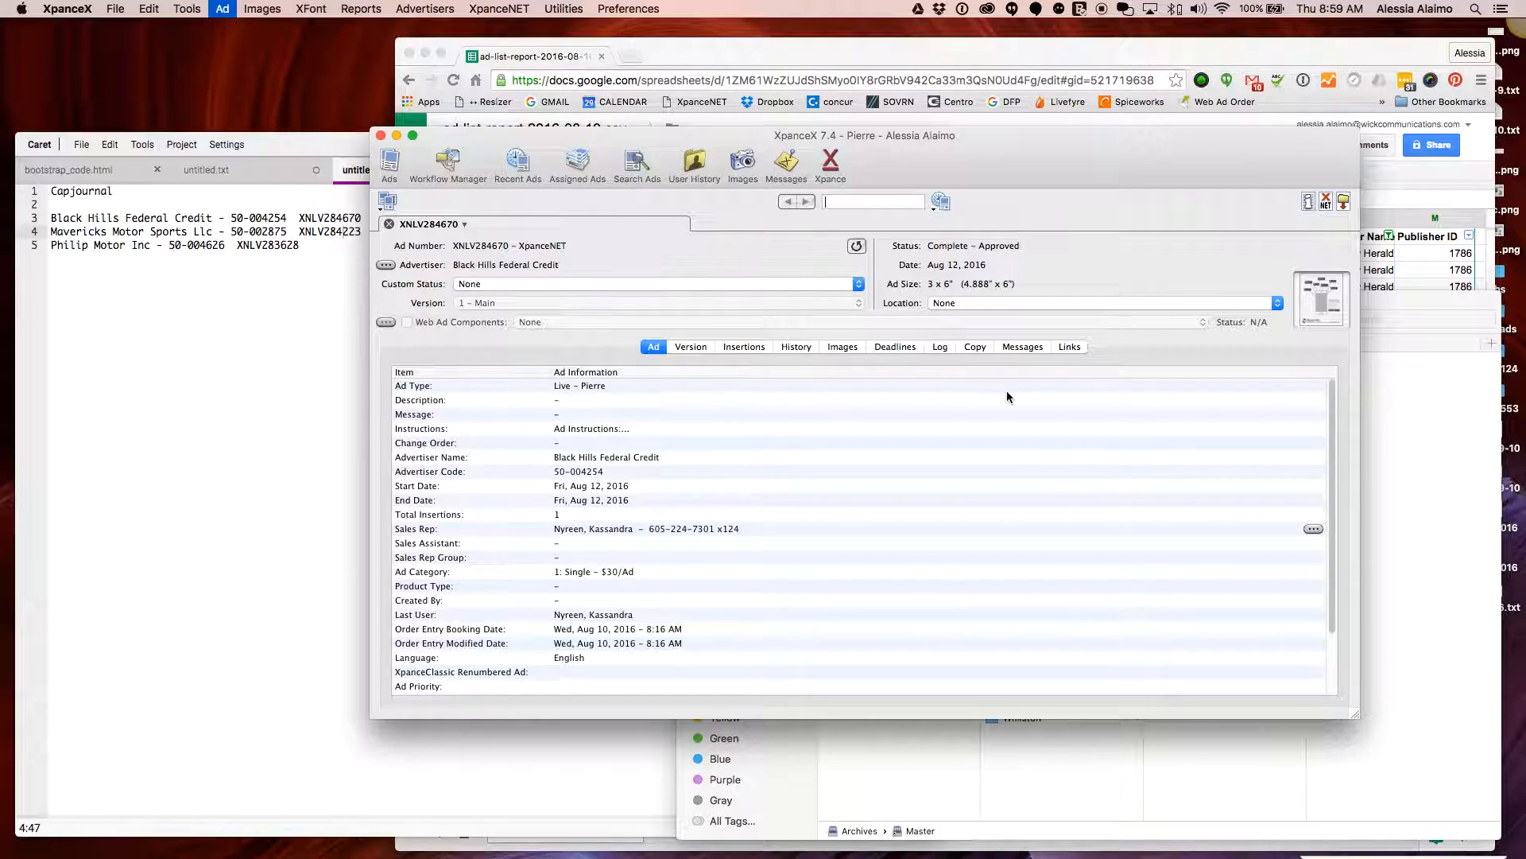
left_click(763, 144)
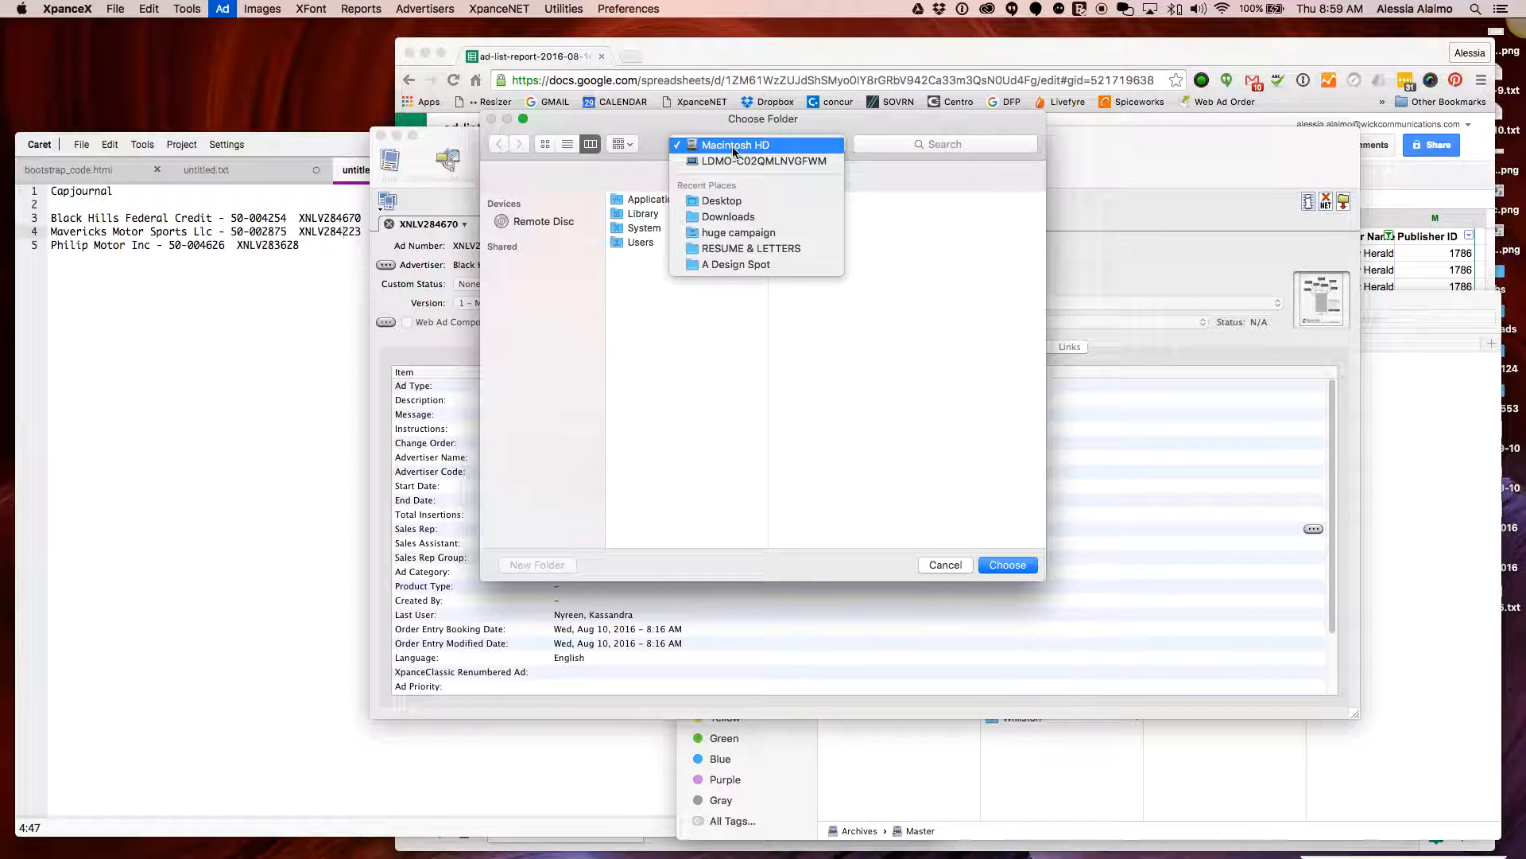
left_click(736, 194)
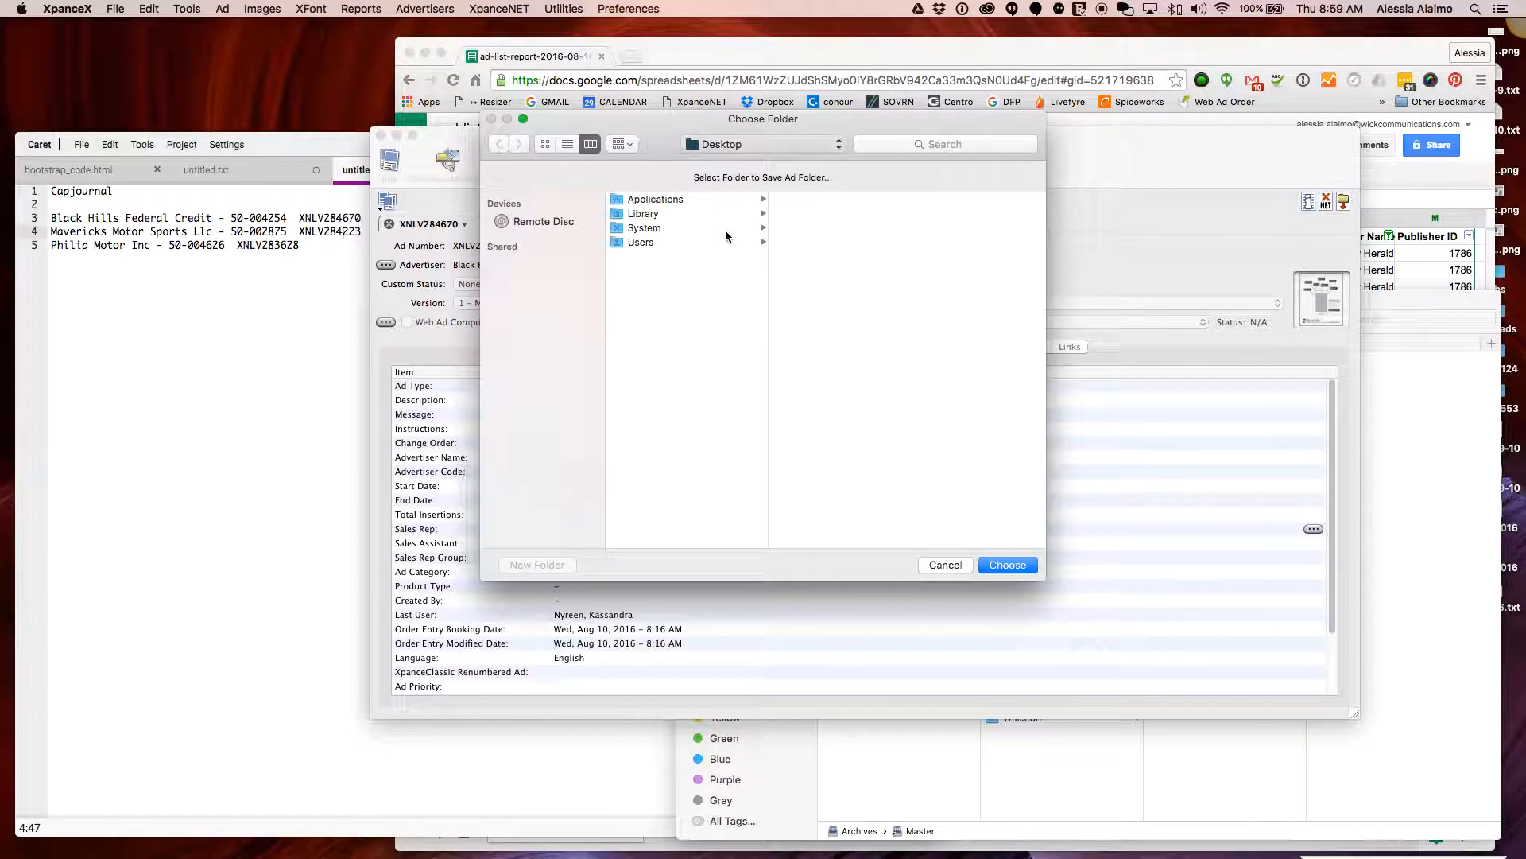
left_click(1008, 565)
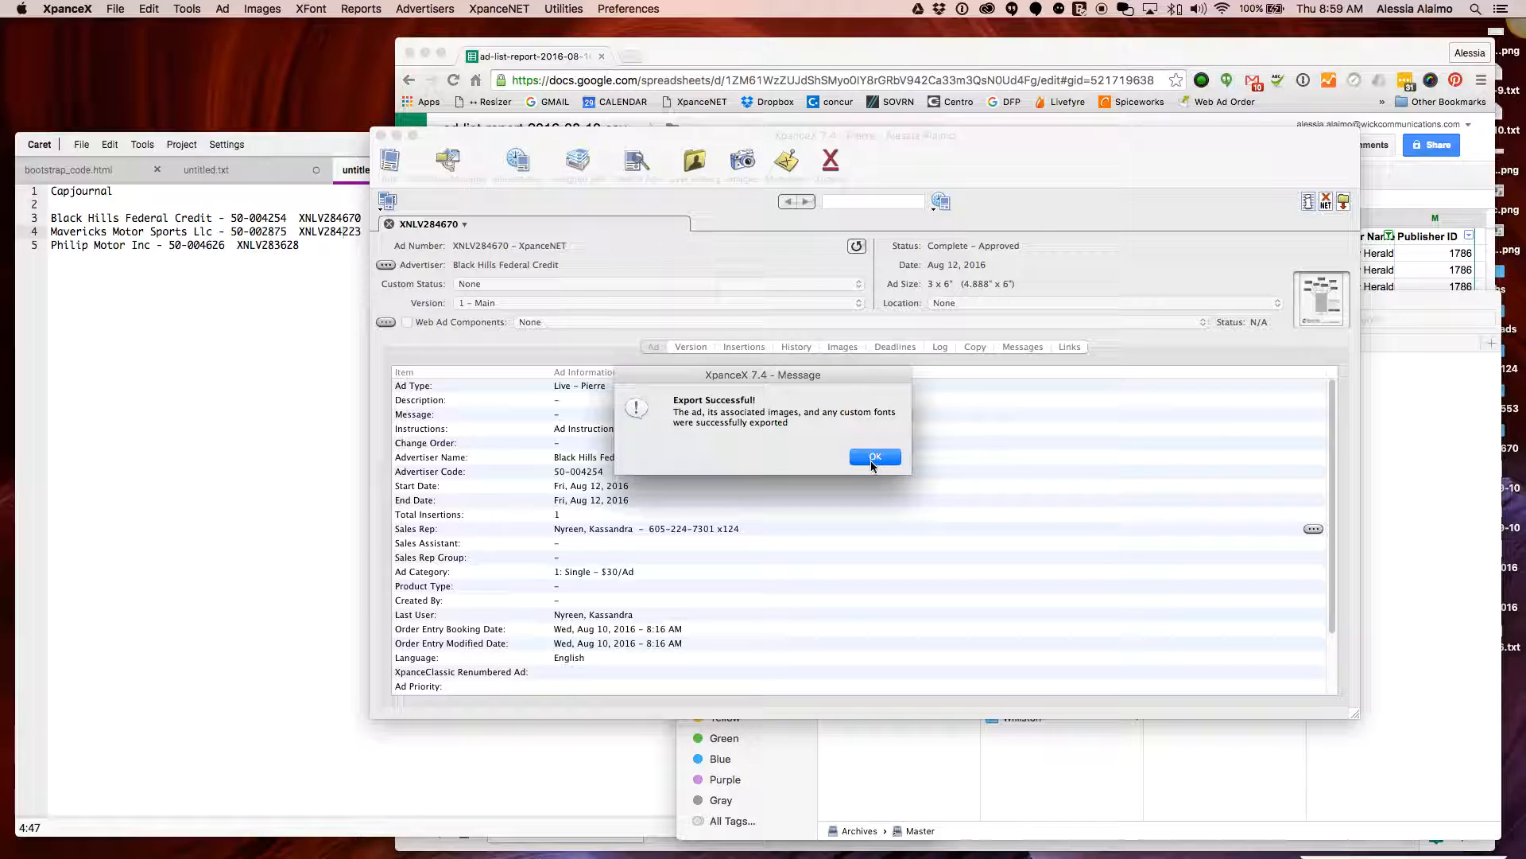
left_click(874, 458)
Move windows aside and open the exported XNLV284670 folder on the Desktop
left_click_drag(1017, 145, 859, 138)
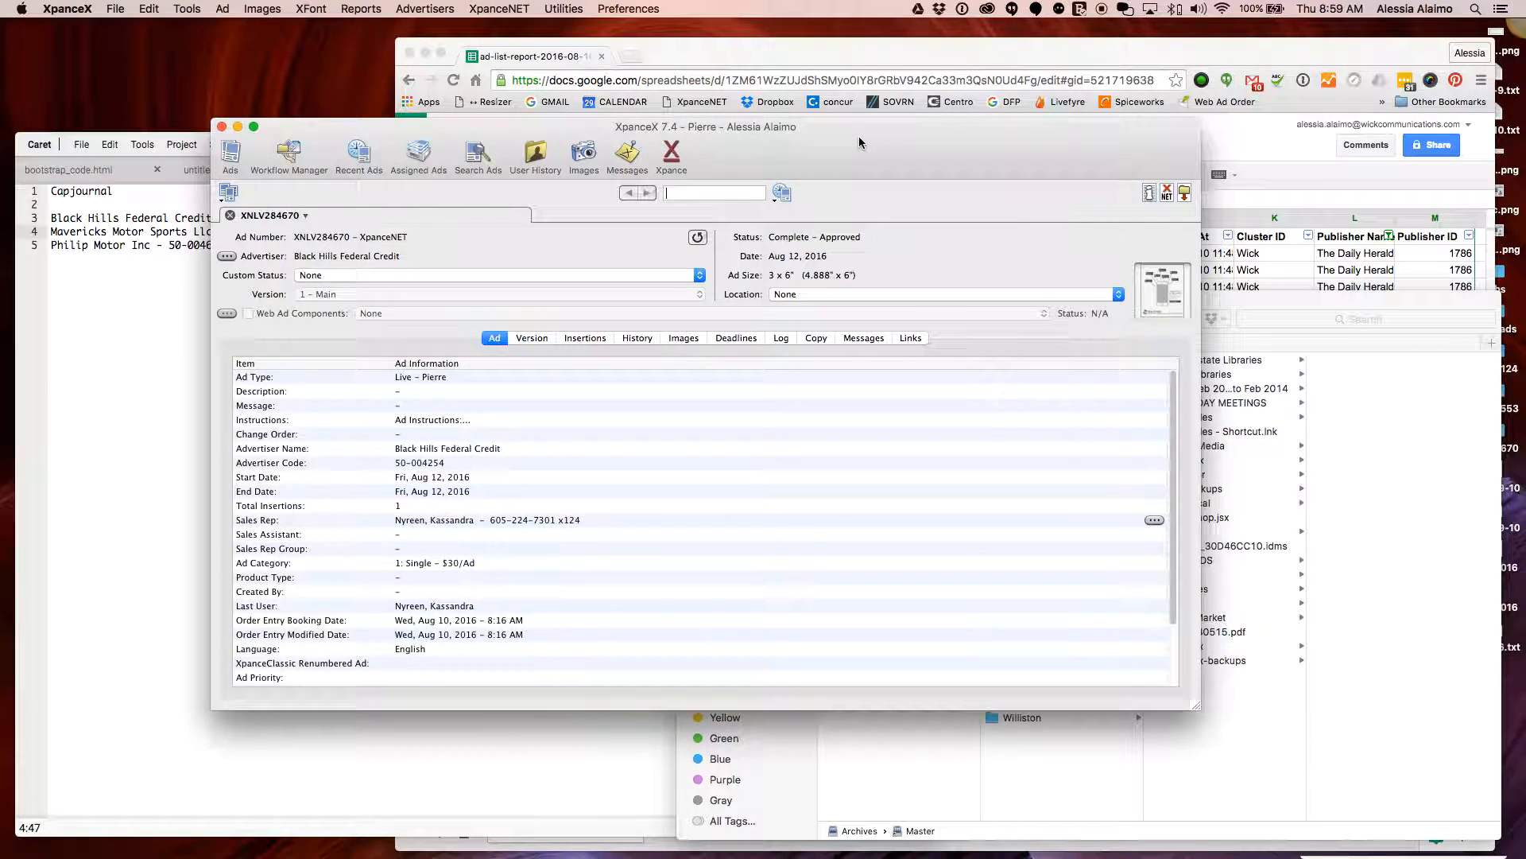
left_click_drag(1017, 56, 900, 56)
left_click(309, 52)
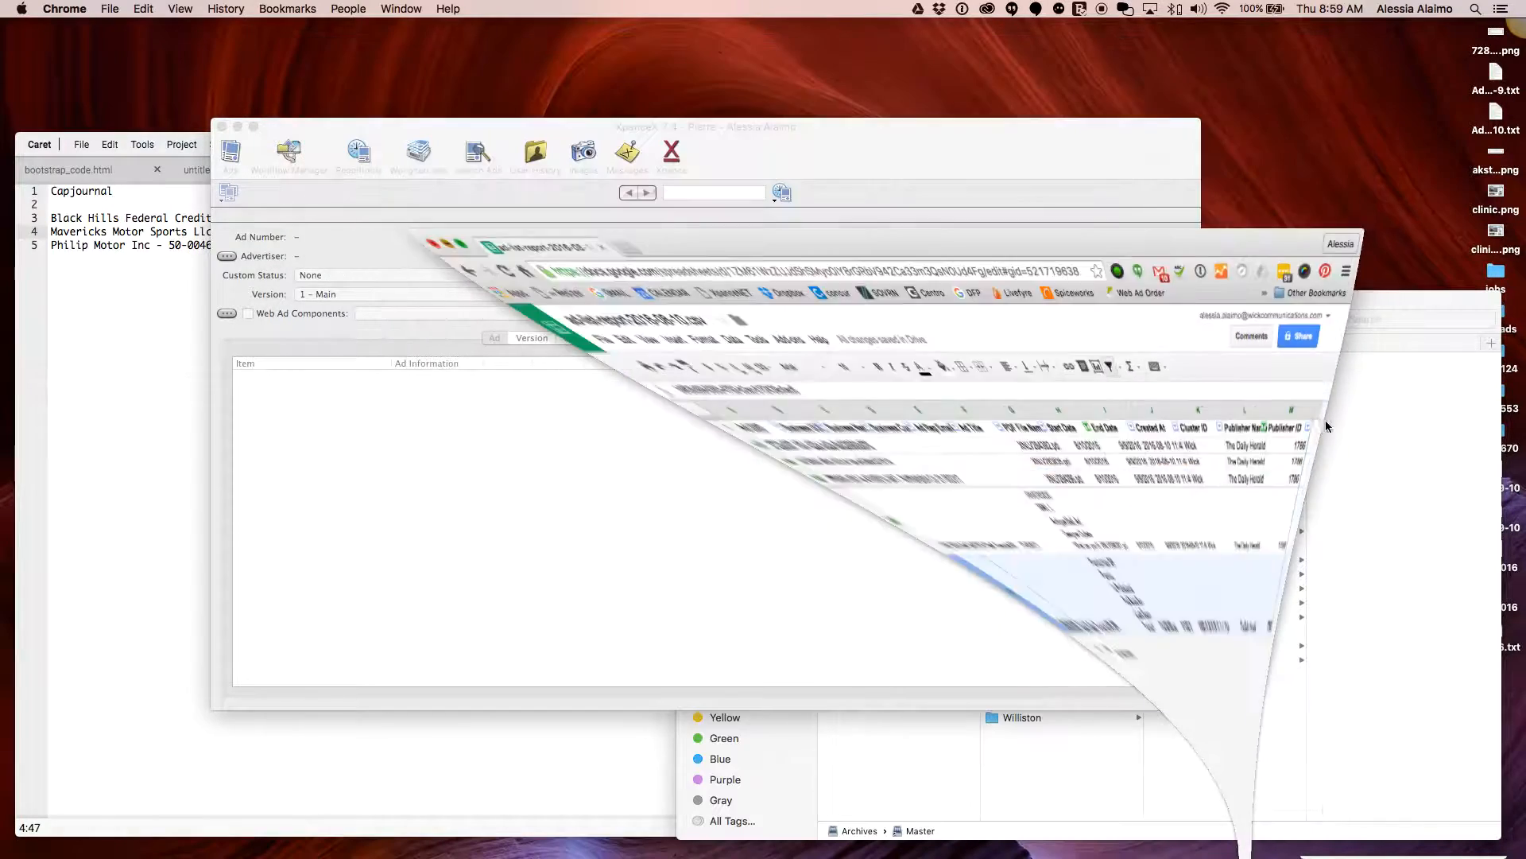
left_click(1321, 340)
left_click_drag(1320, 335, 1244, 313)
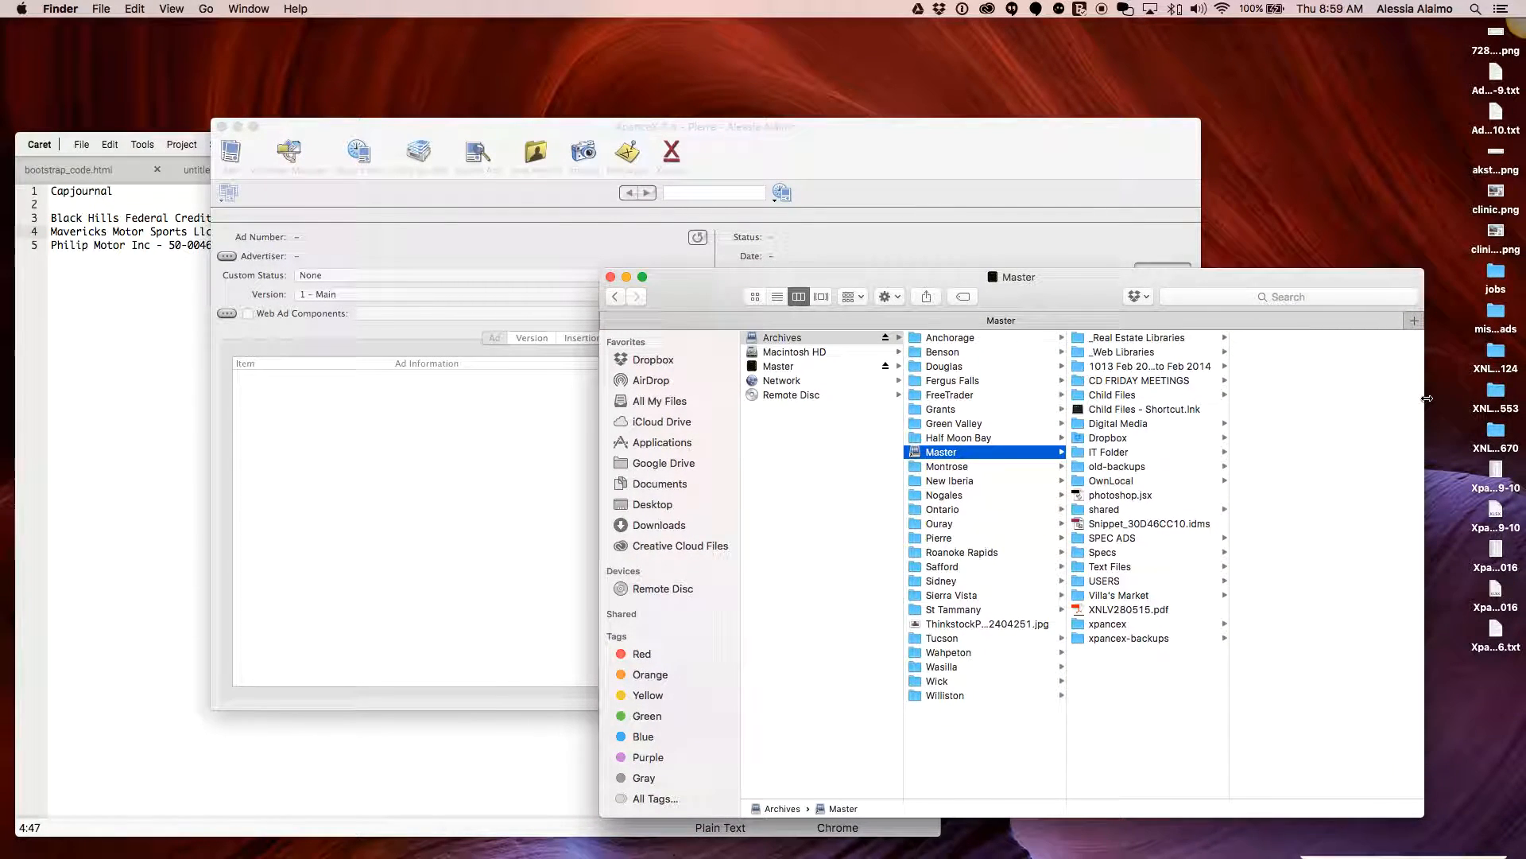
left_click(1505, 433)
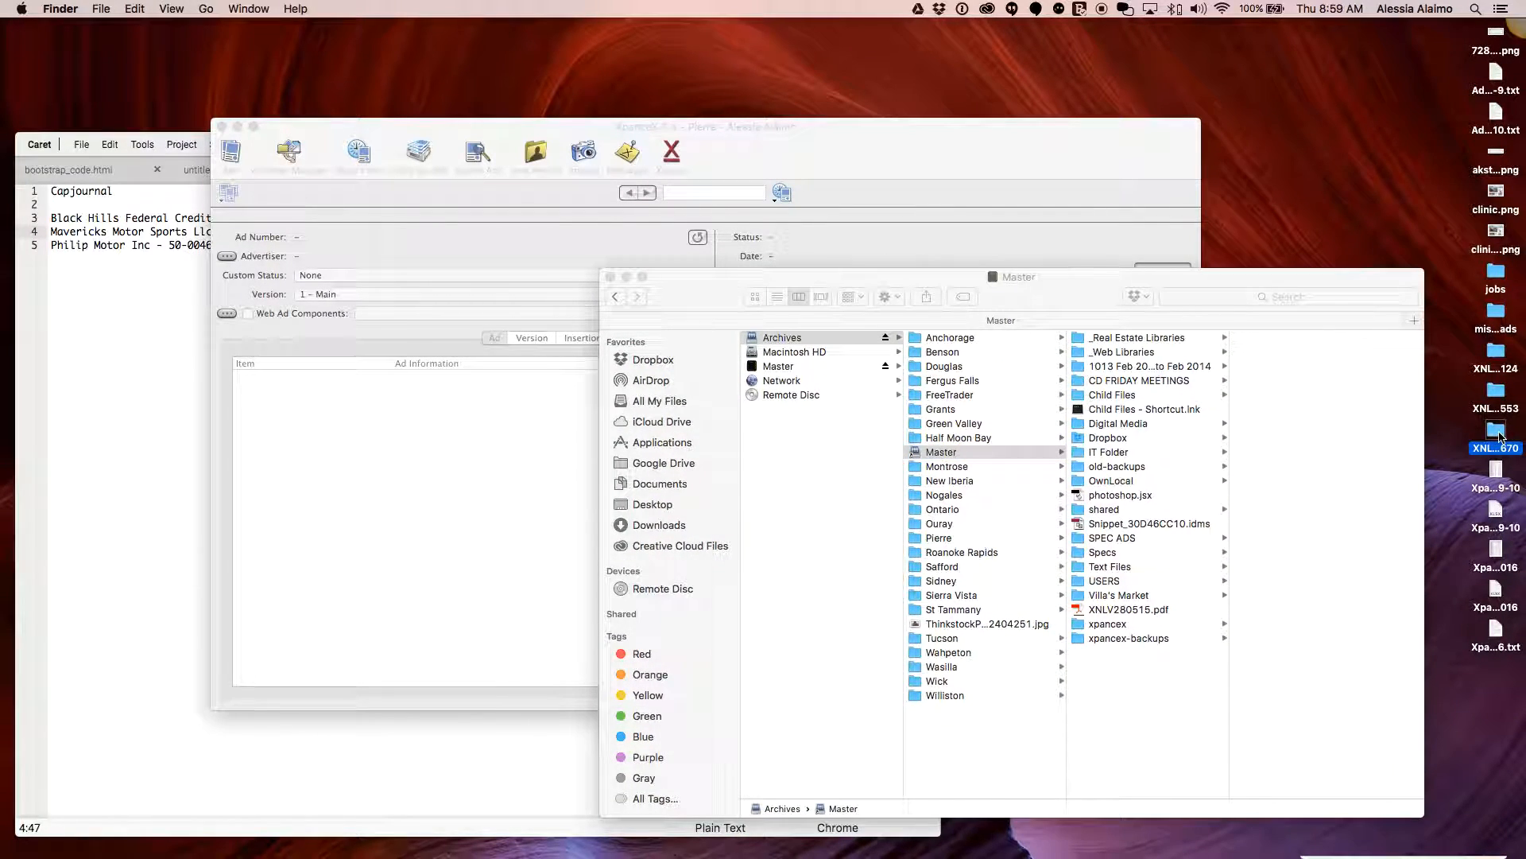
double_click(1500, 434)
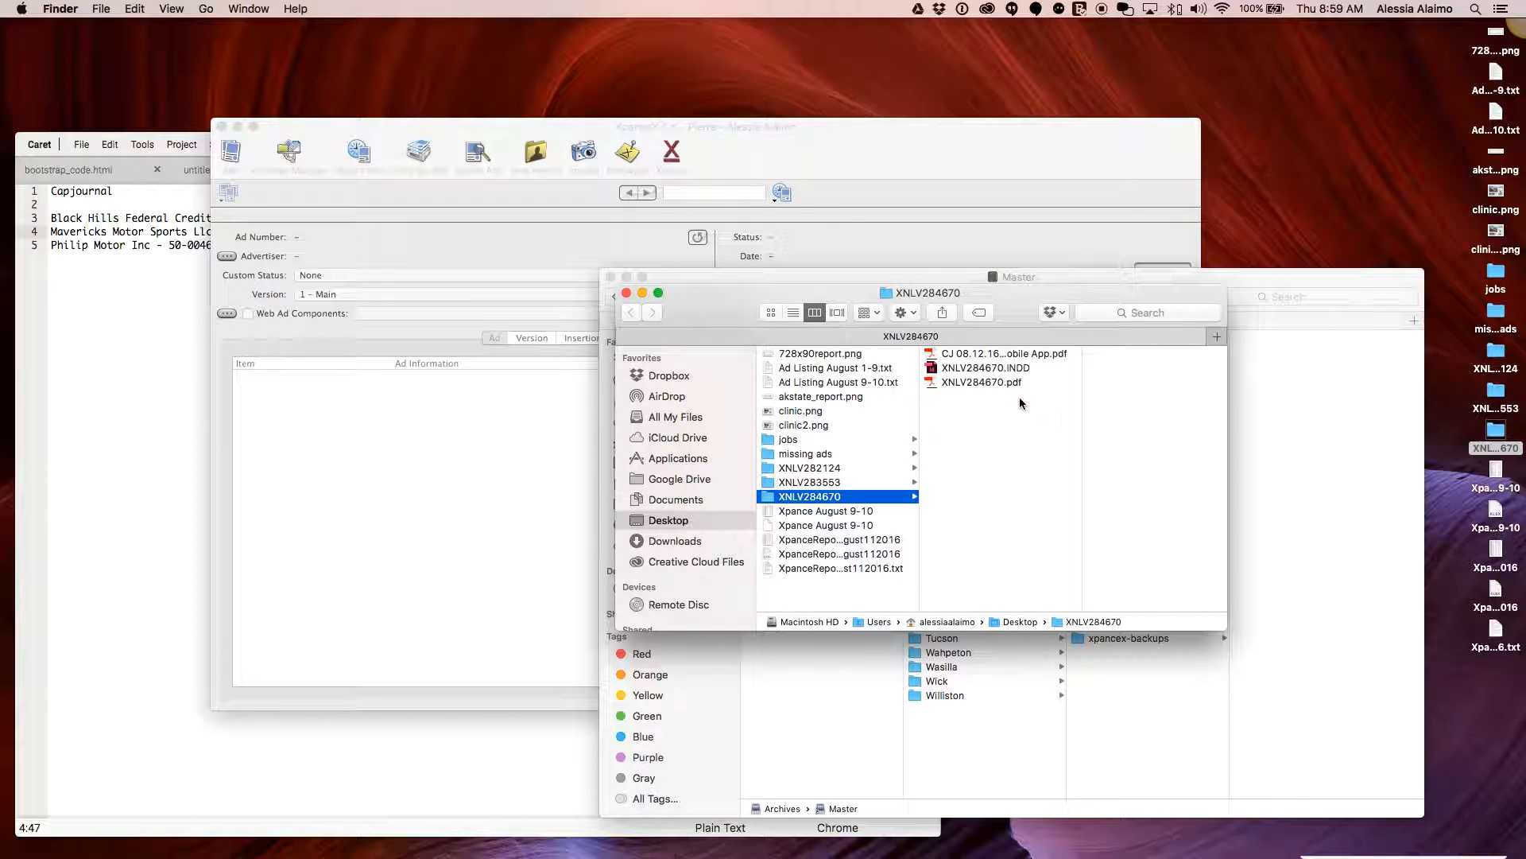
Preview XNLV284670.pdf in the folder to confirm the exported ad, dismissing calendar reminders
left_click(981, 382)
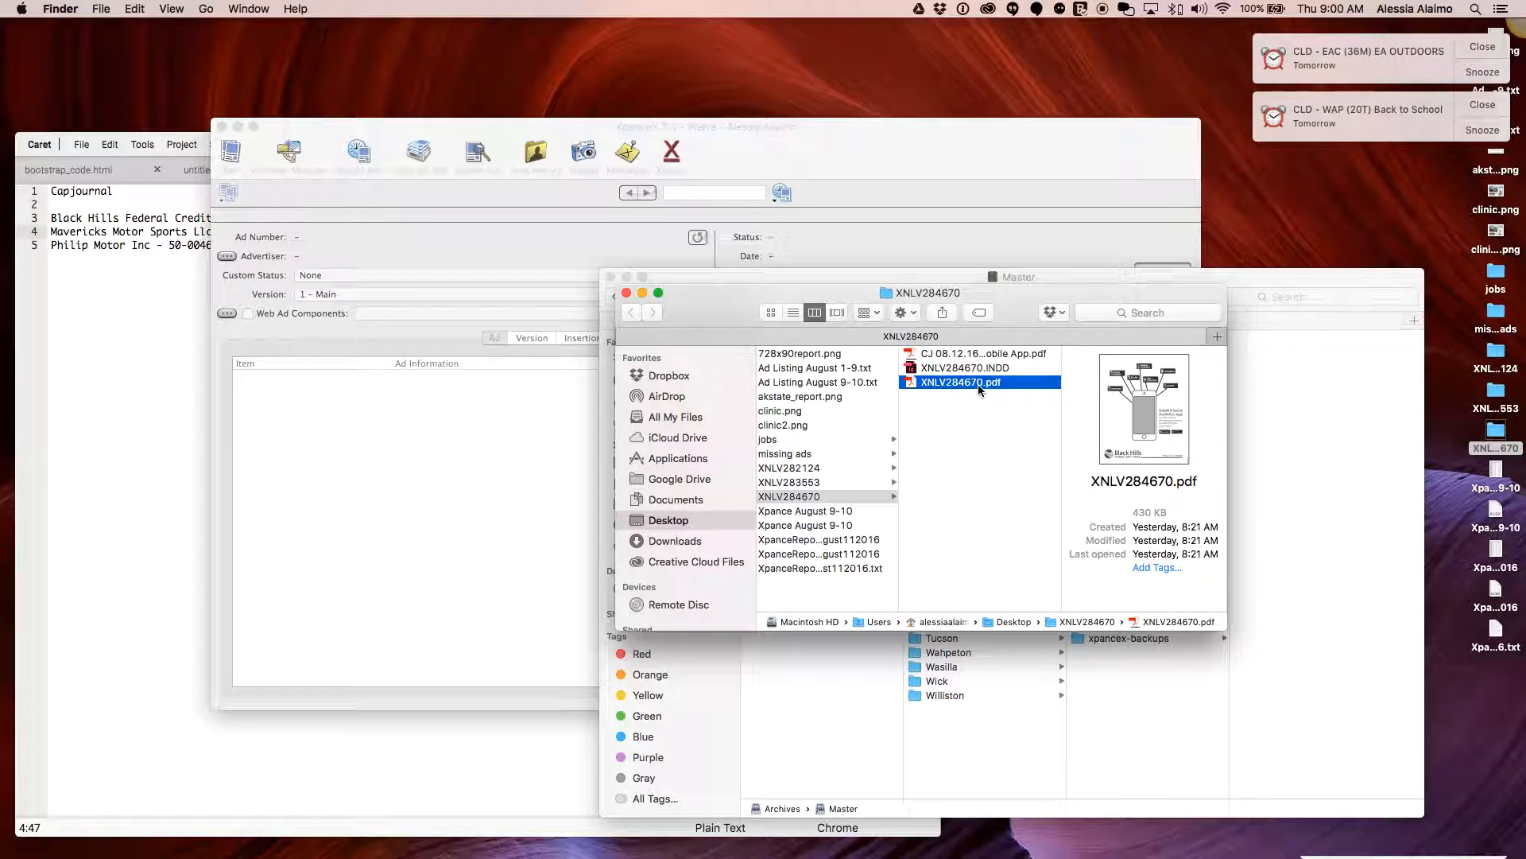
key("space")
key("space")
left_click(1481, 105)
left_click(1482, 47)
left_click_drag(1004, 305, 1274, 190)
left_click(1253, 275)
left_click(1253, 270)
key("space")
key("space")
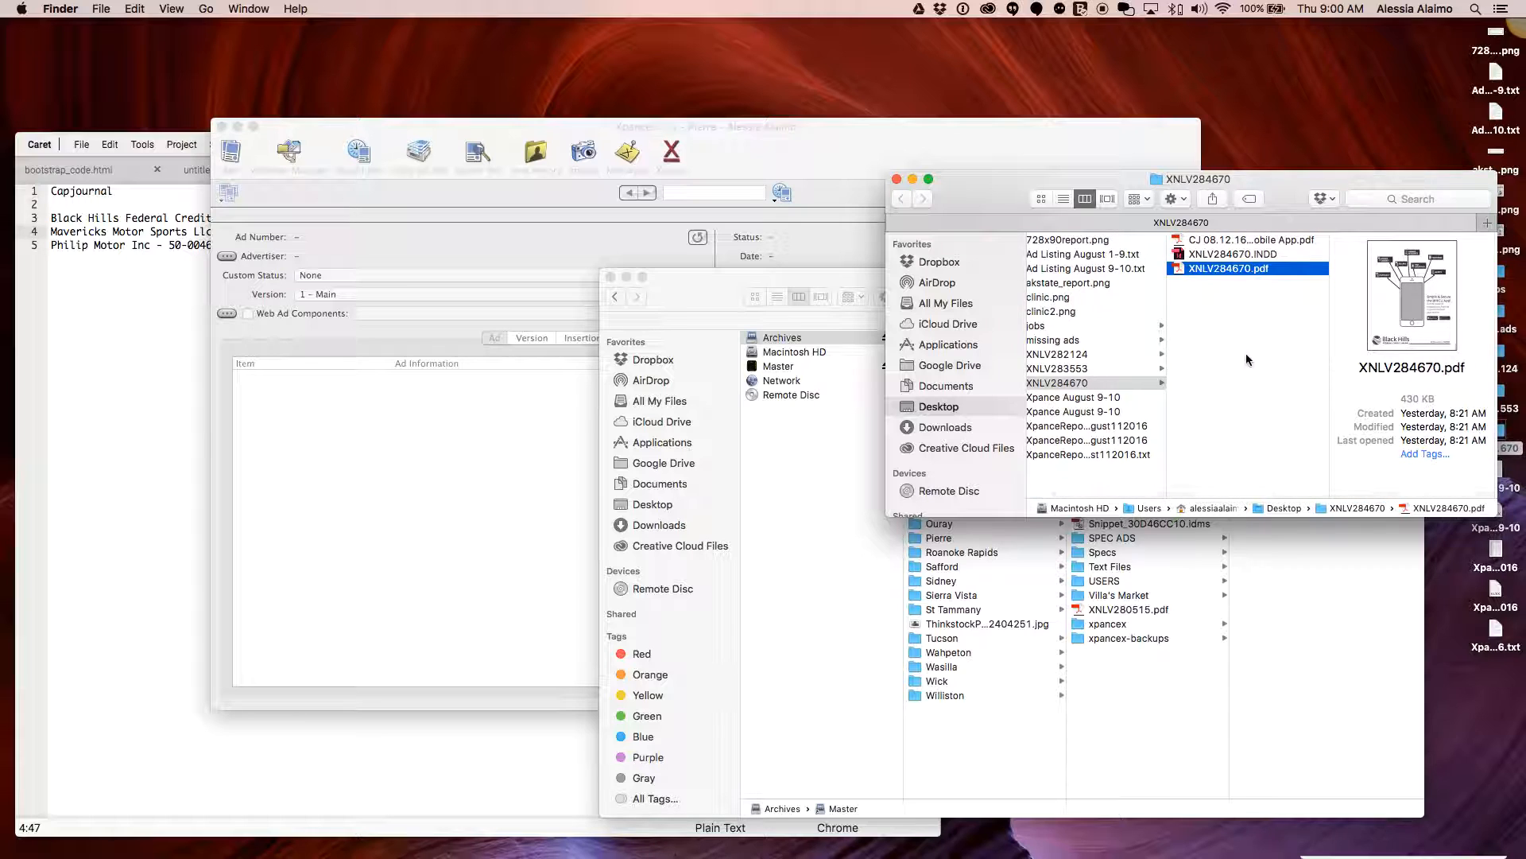
Close the Master archive window, leaving the XNLV284670 folder window open
left_click(493, 401)
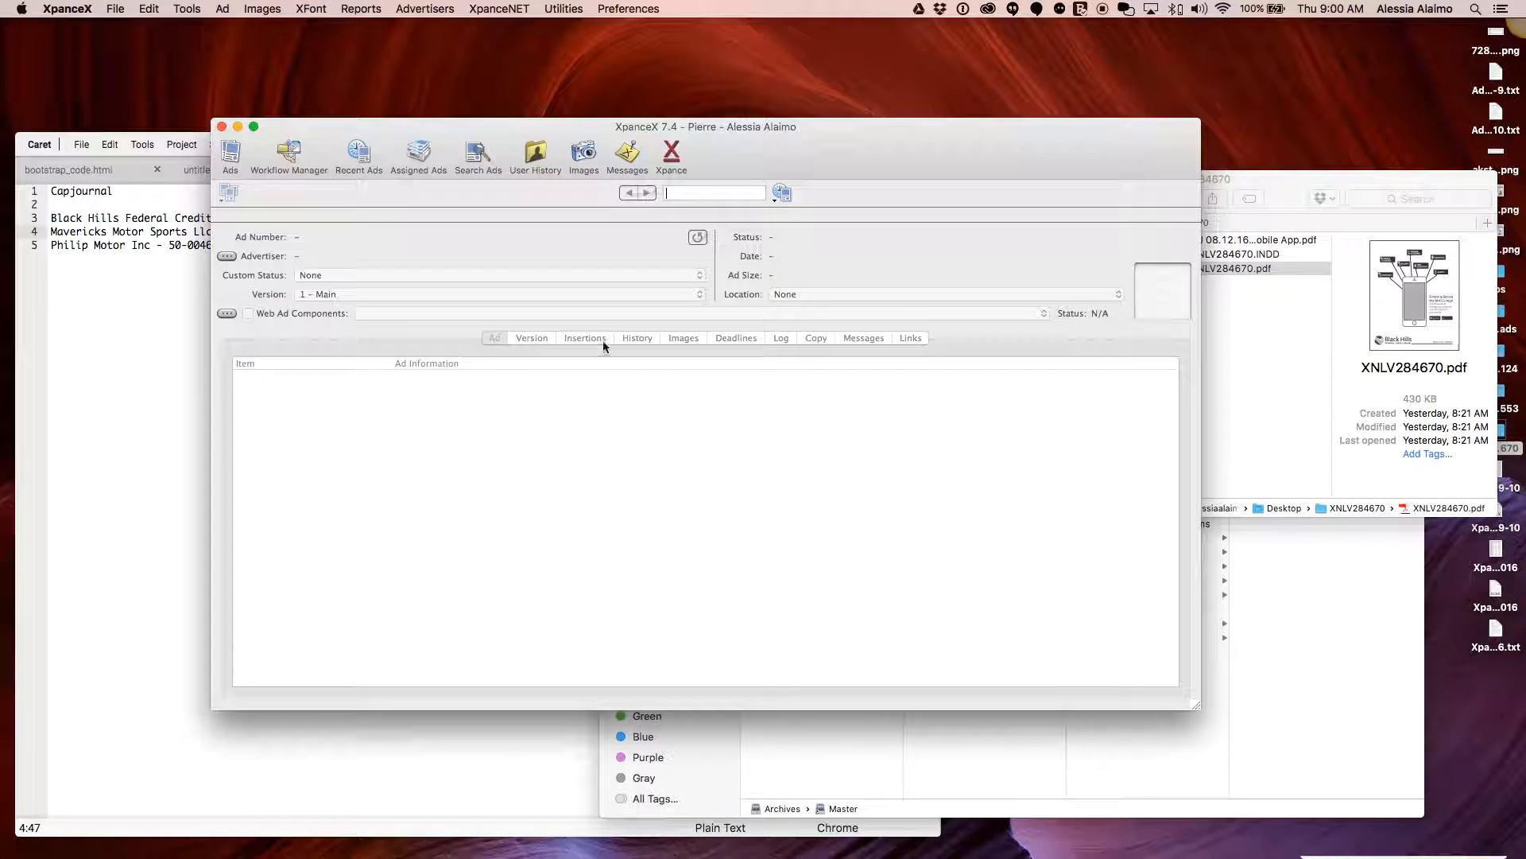
left_click(1203, 678)
left_click(610, 277)
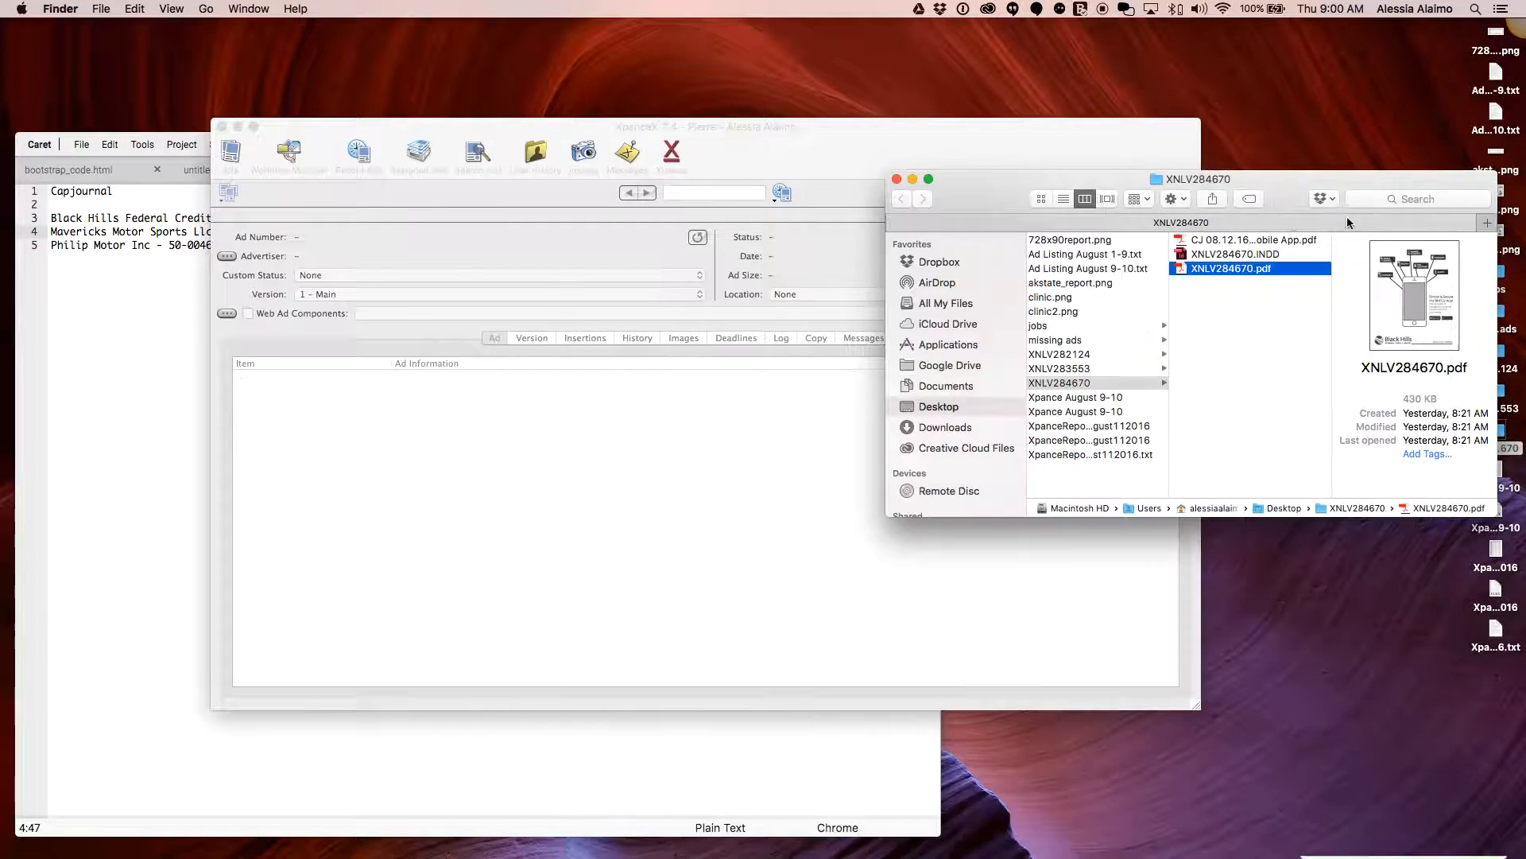
left_click_drag(1329, 199, 1256, 124)
left_click(1492, 266)
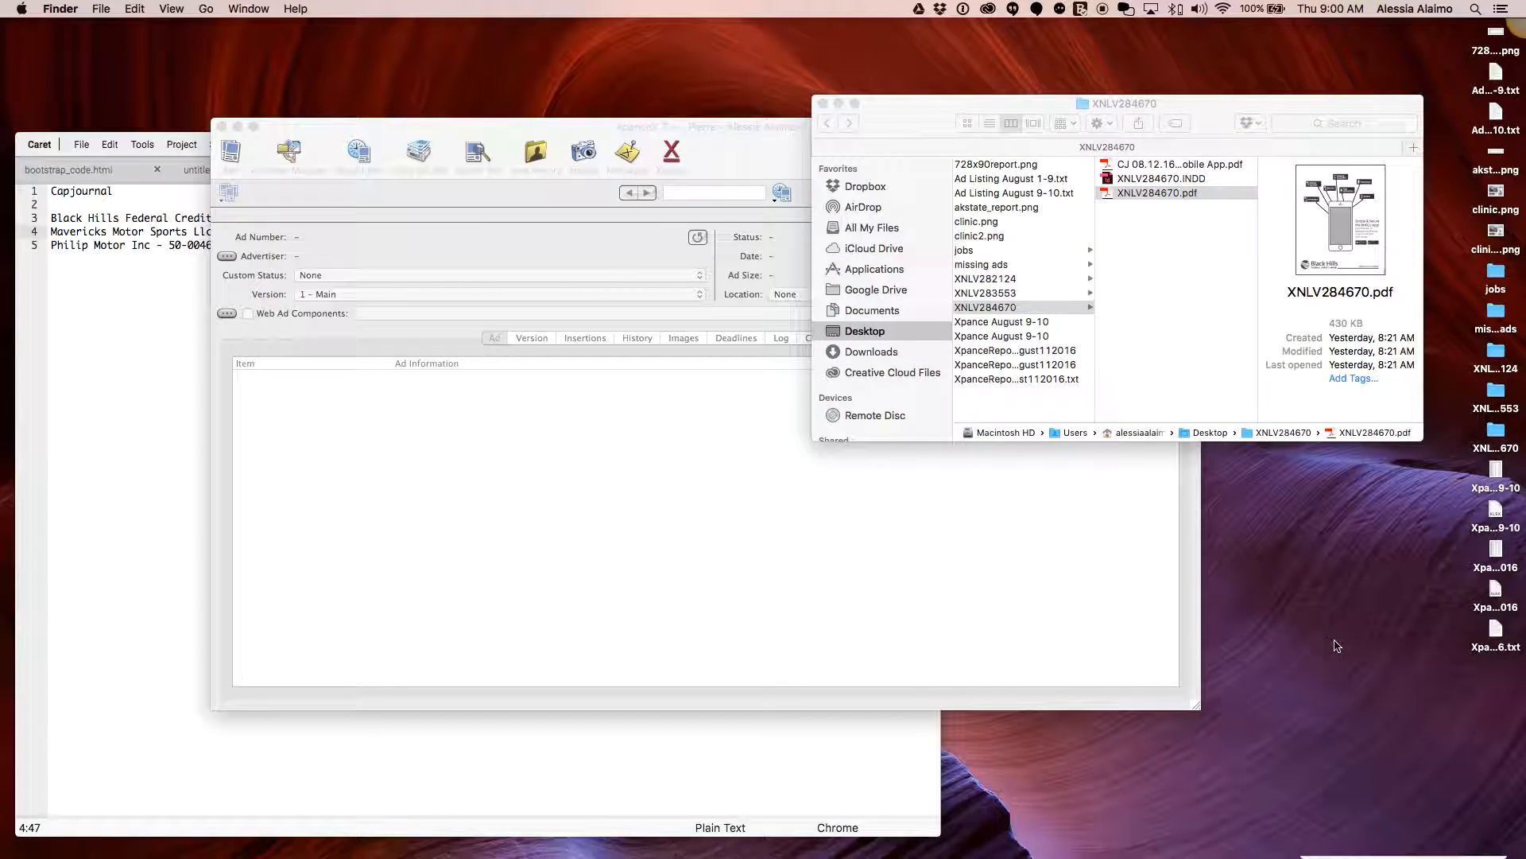
Reconnect to the archive server with Connect to Server
left_click(211, 10)
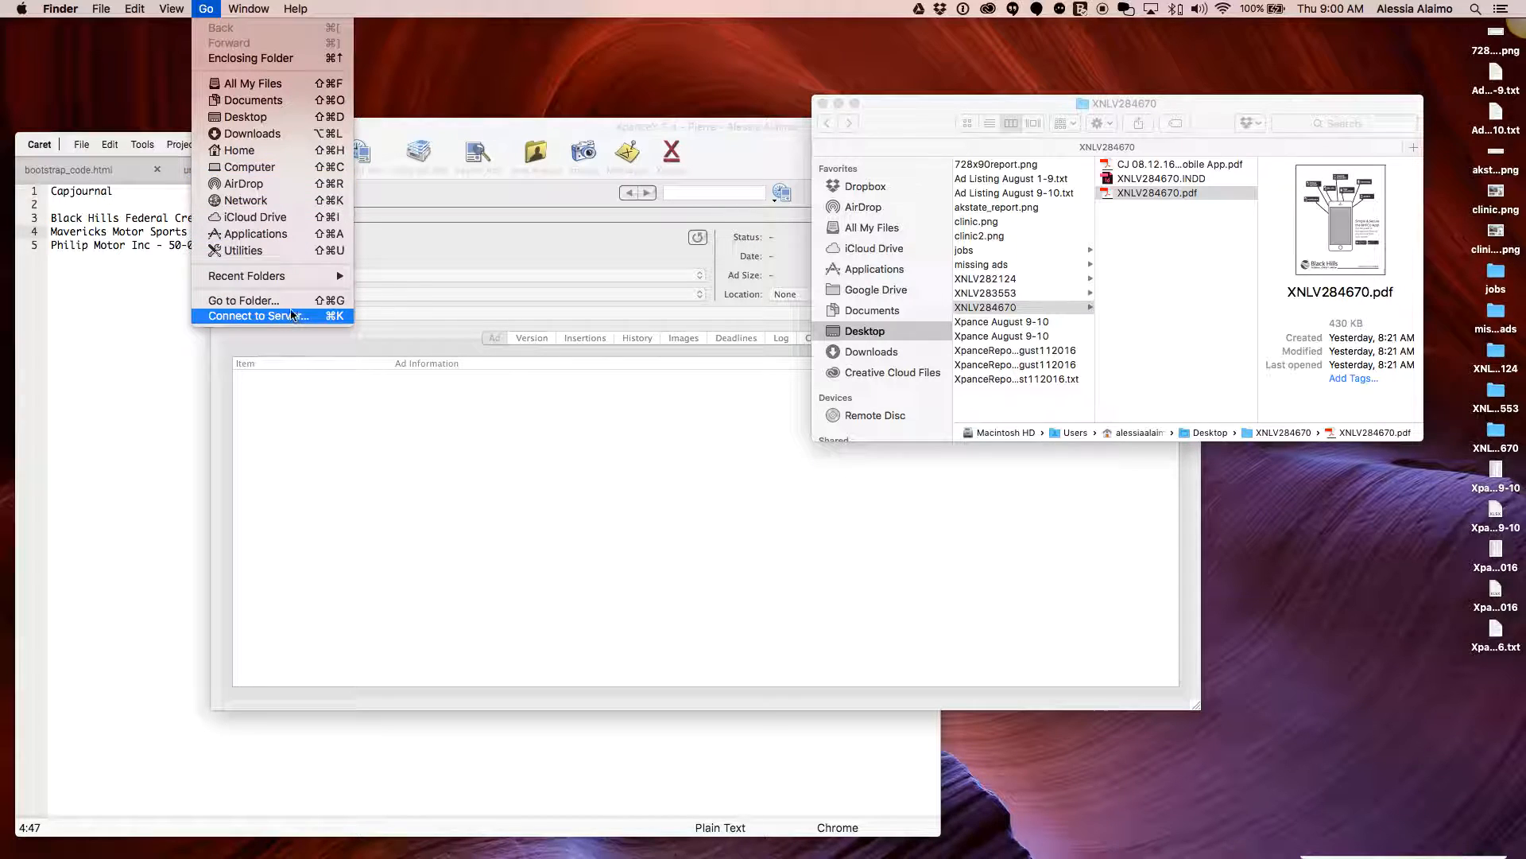
left_click(285, 302)
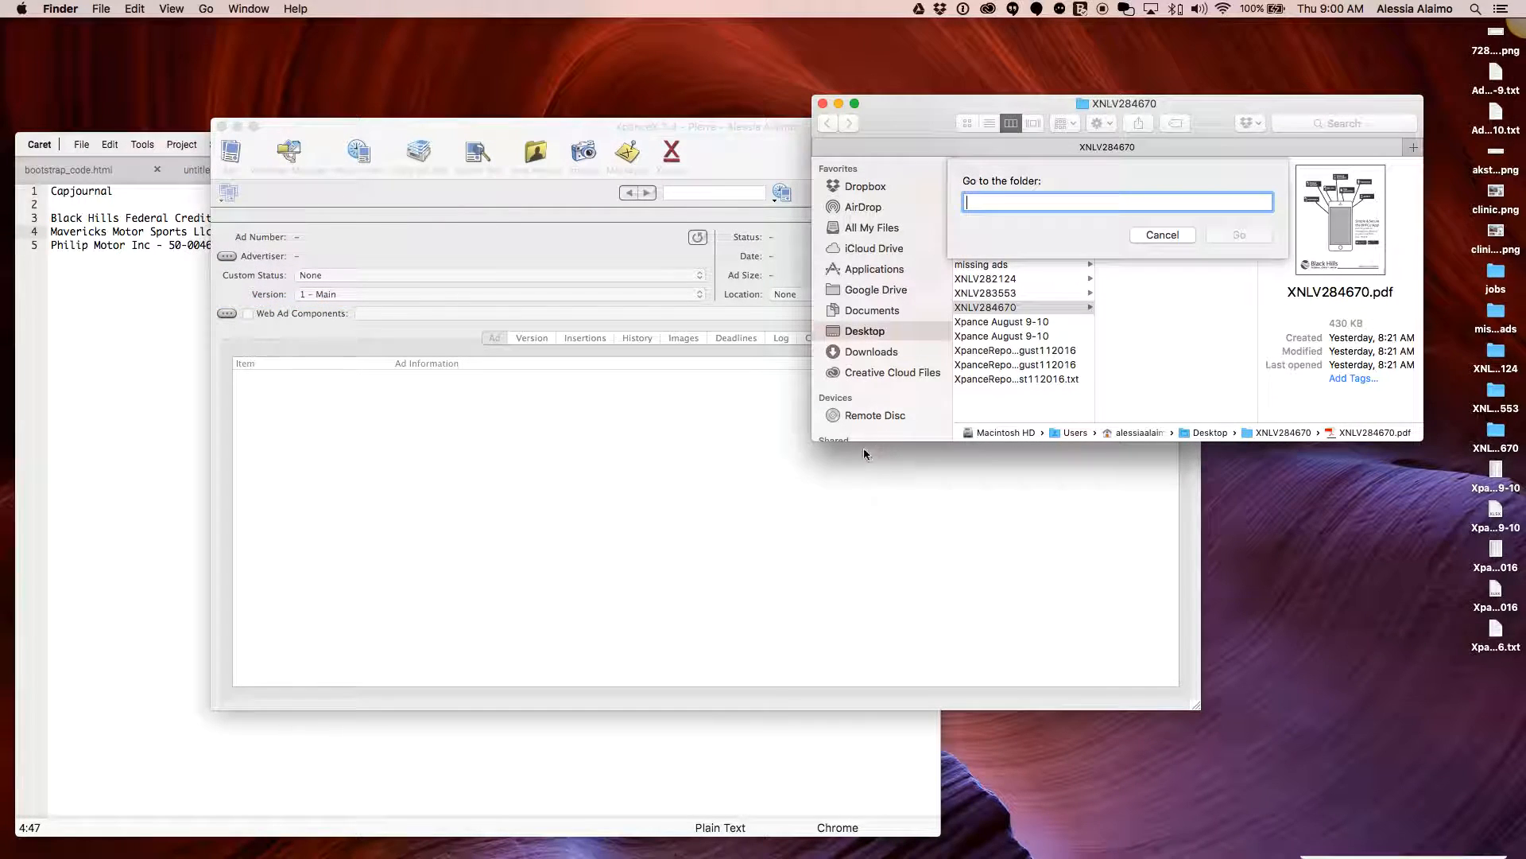
left_click(1163, 235)
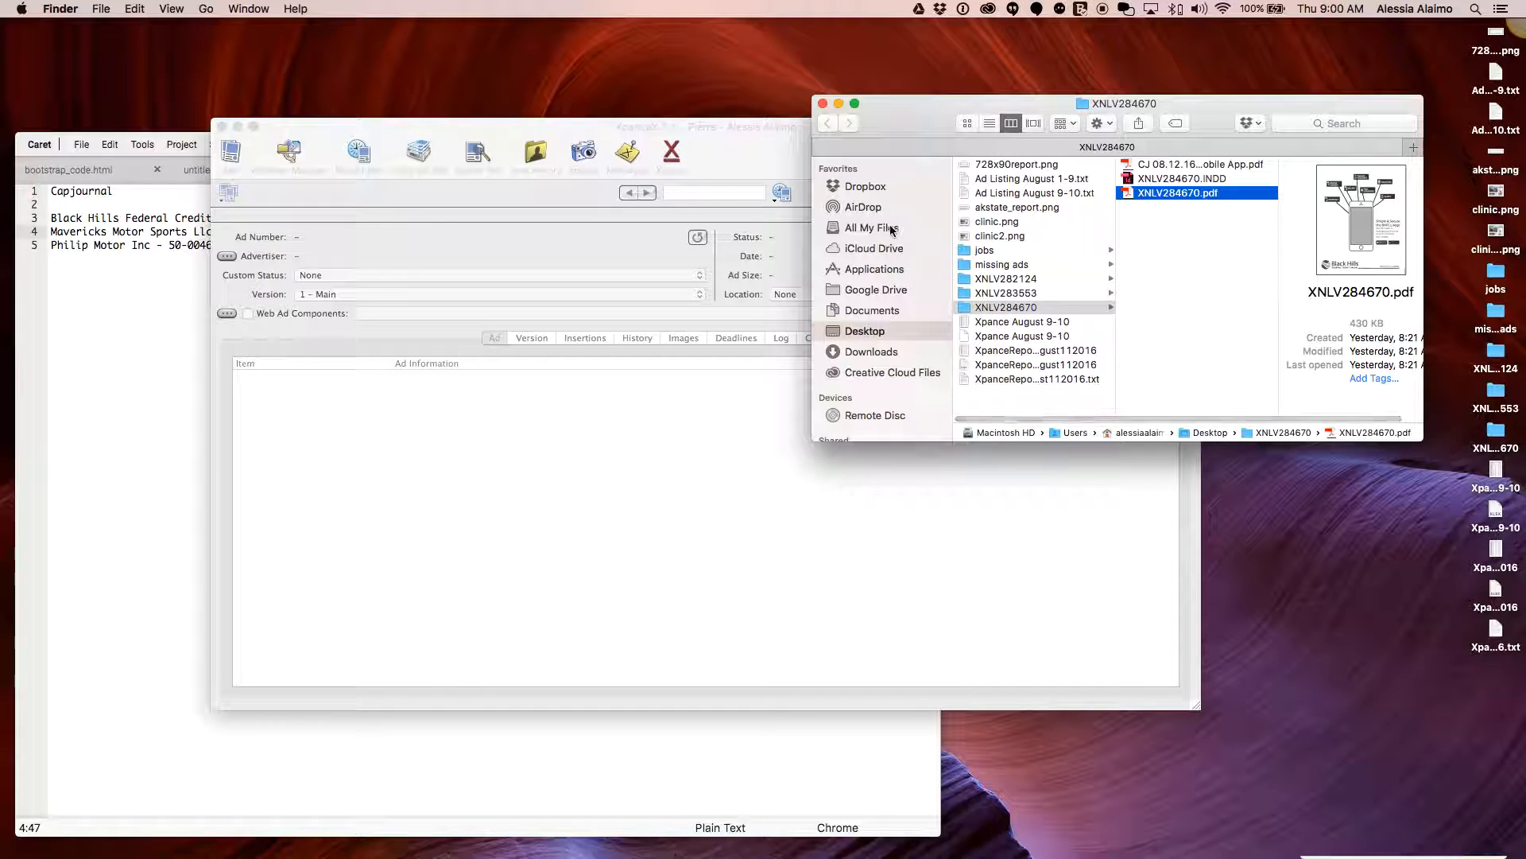
scroll(869, 354, "down", 5)
scroll(868, 362, "up", 5)
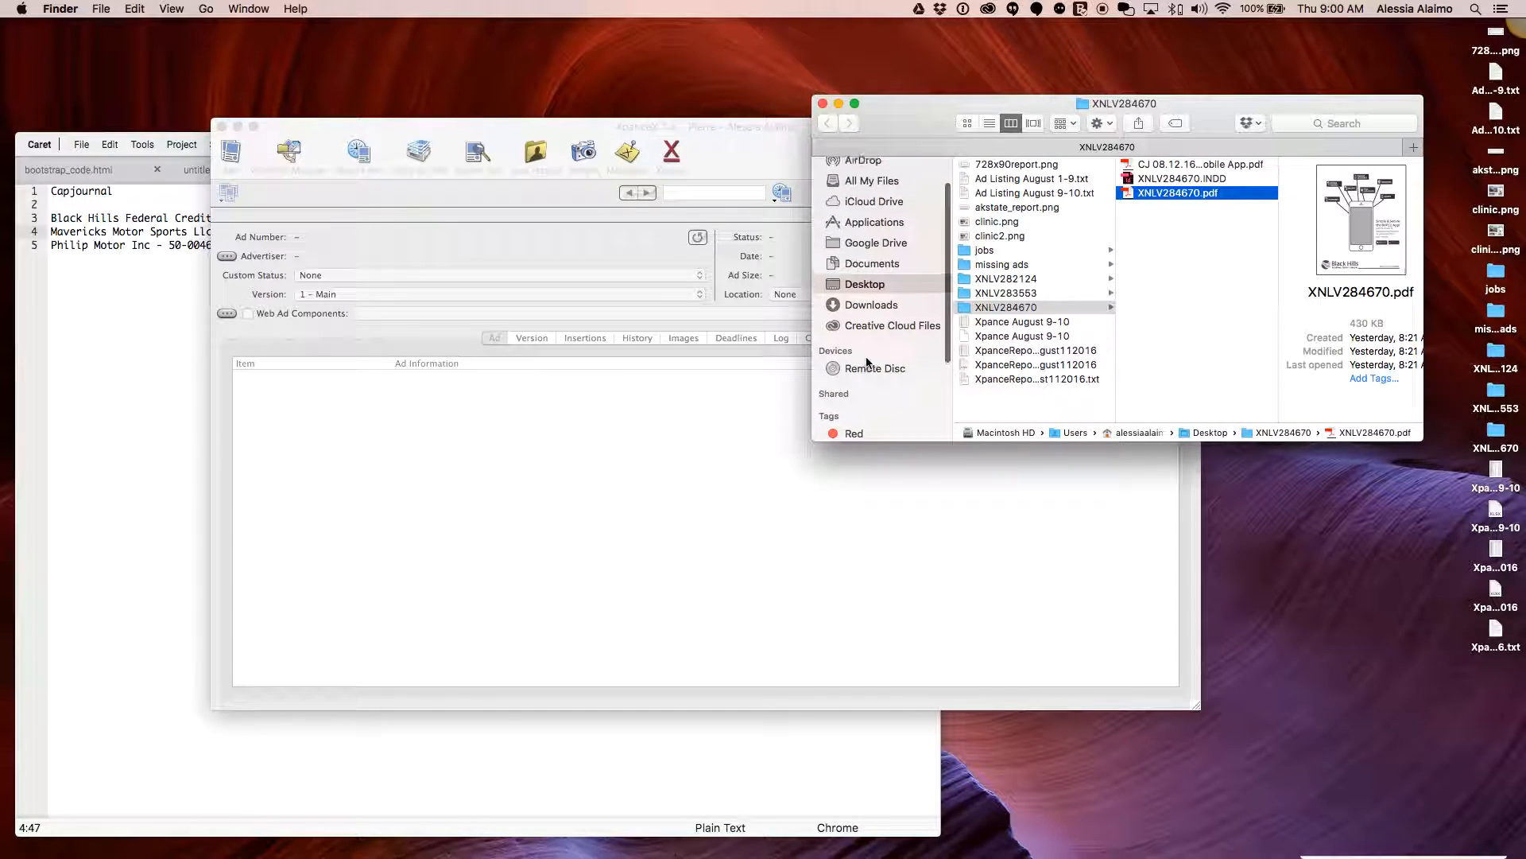
scroll(868, 361, "down", 1)
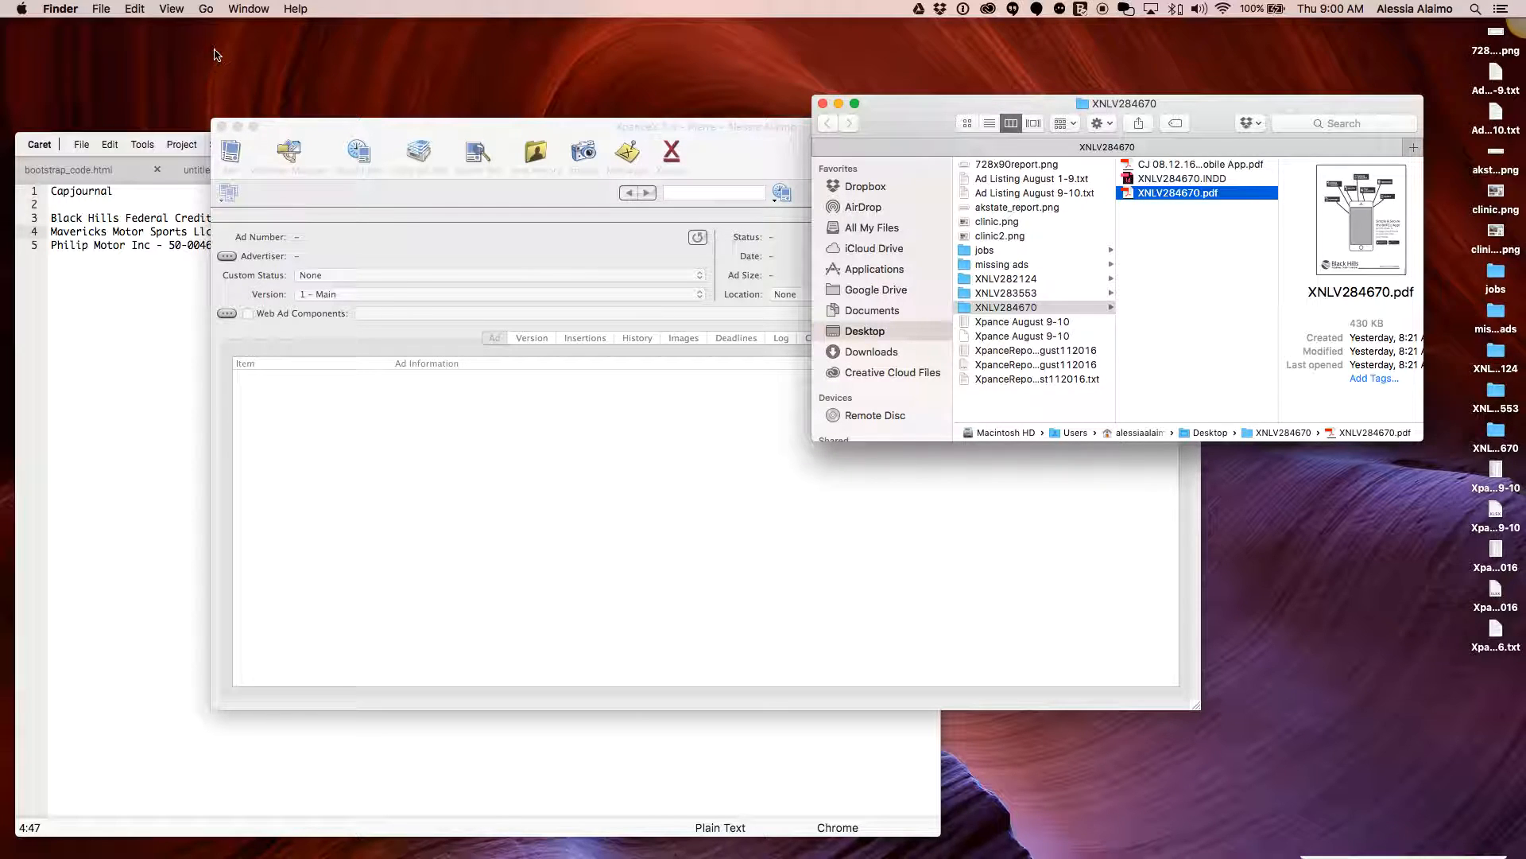
left_click(206, 9)
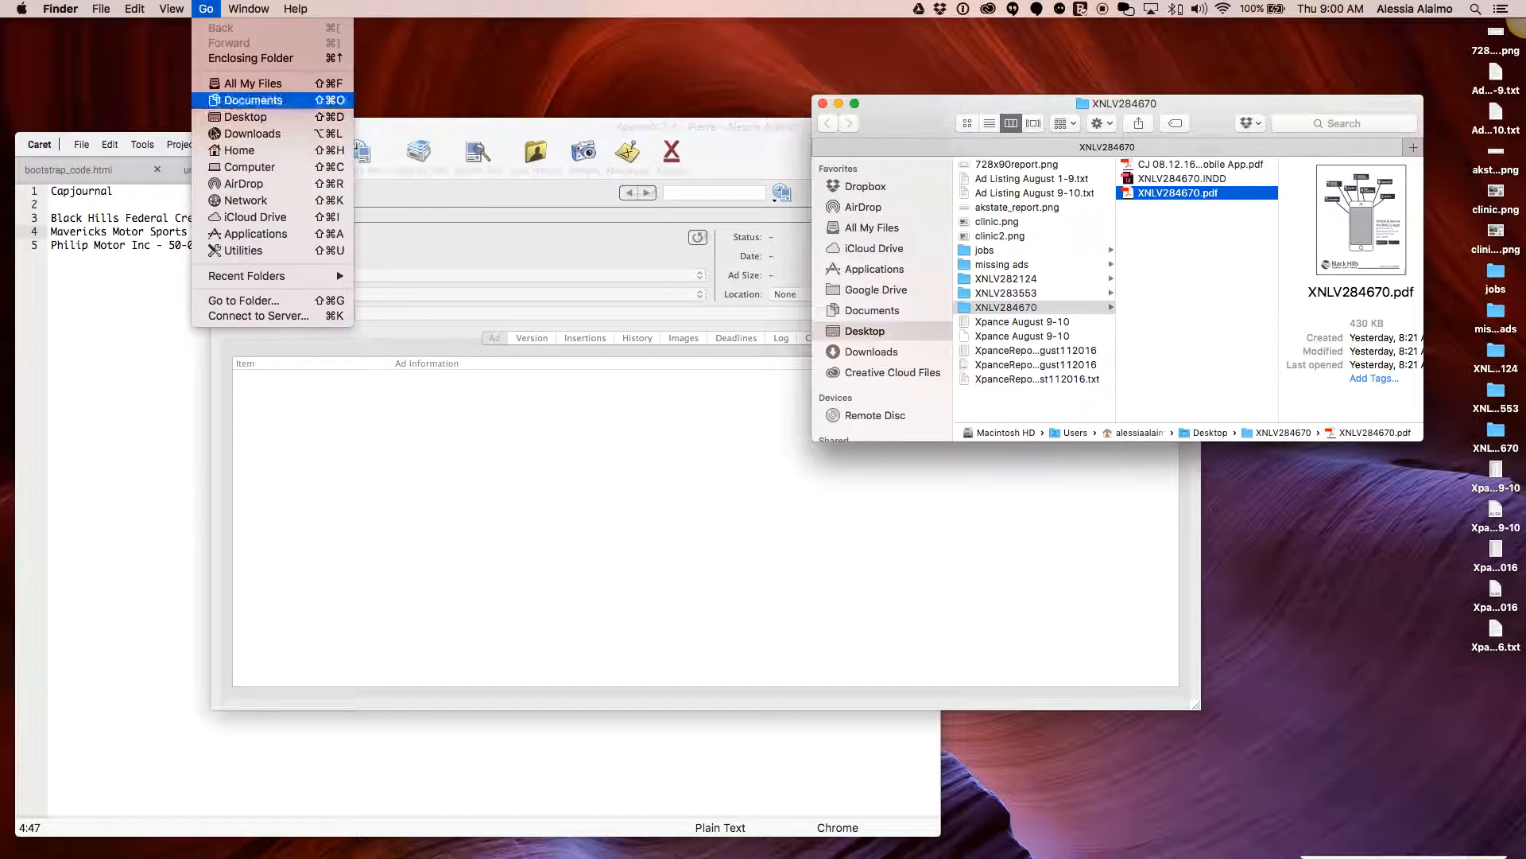
left_click(243, 316)
left_click(901, 428)
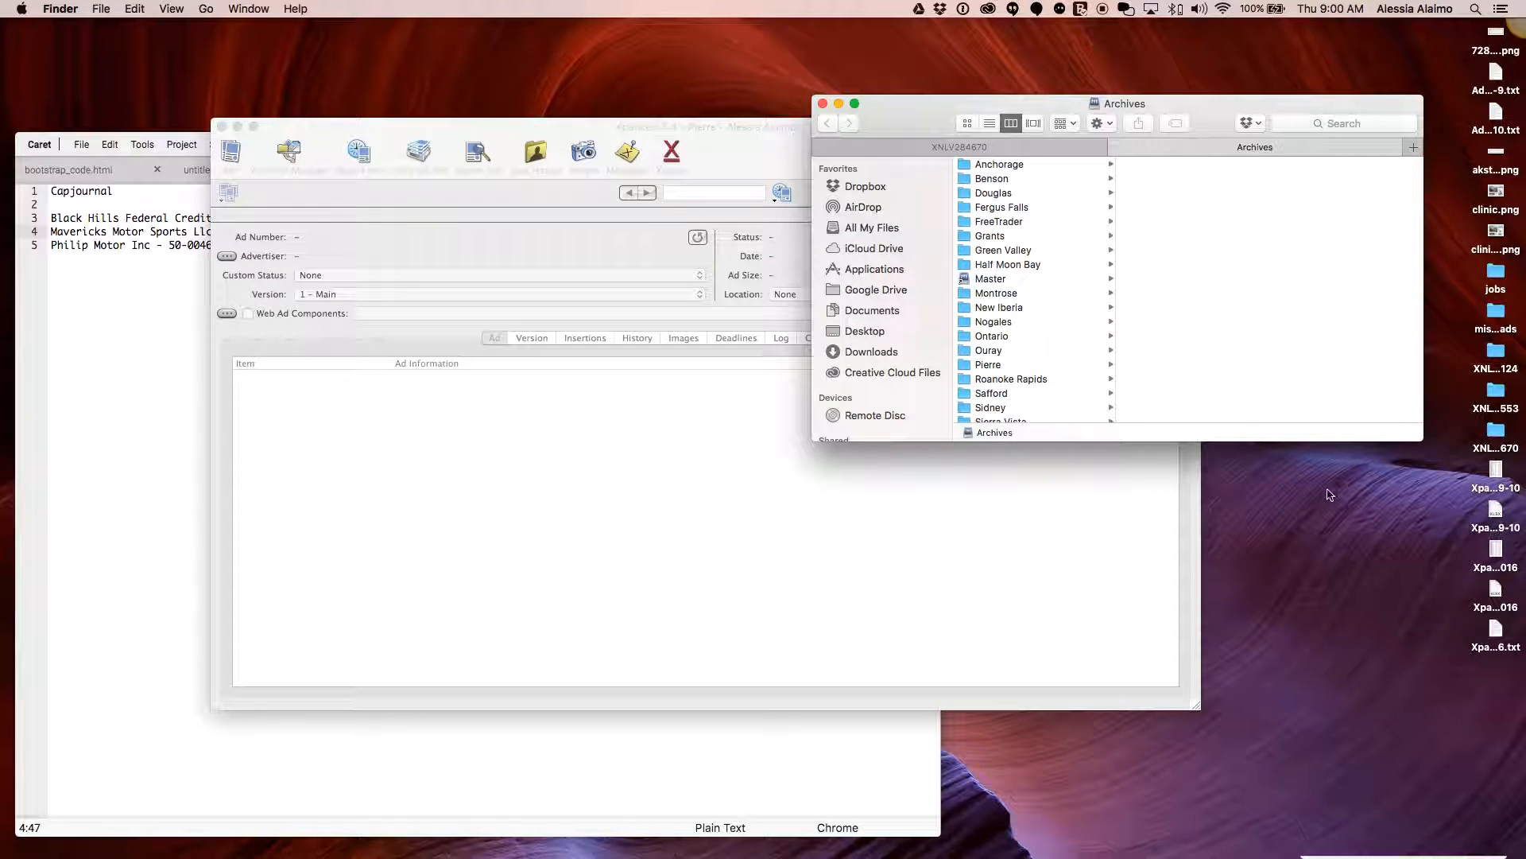
Browse Archives > Master > OwnLocal > Capital Journal, checking the publication name in the Caret notes
left_click_drag(1365, 442, 1365, 630)
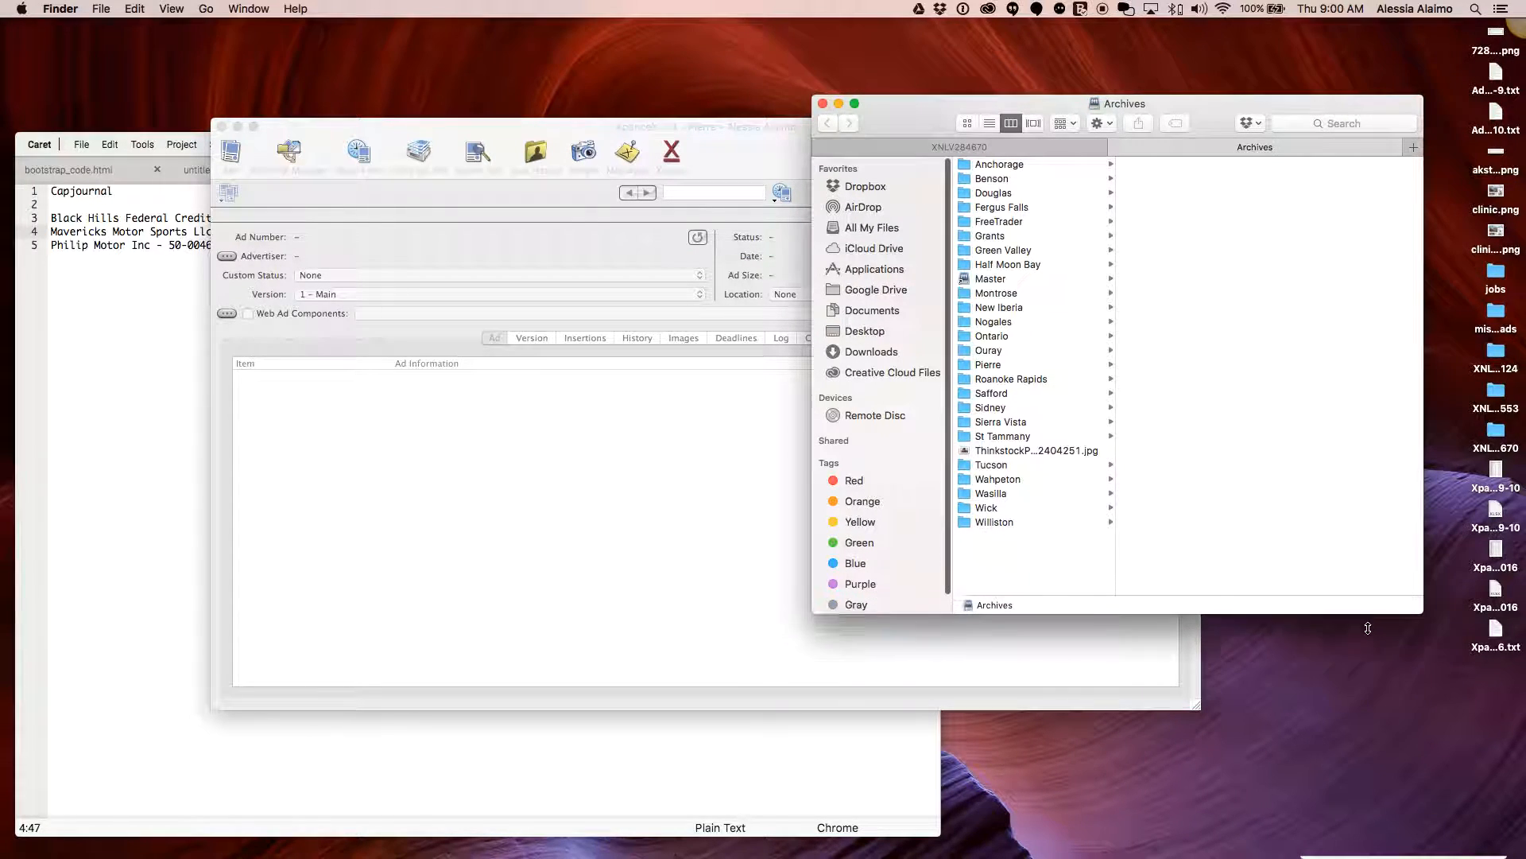
left_click(1032, 276)
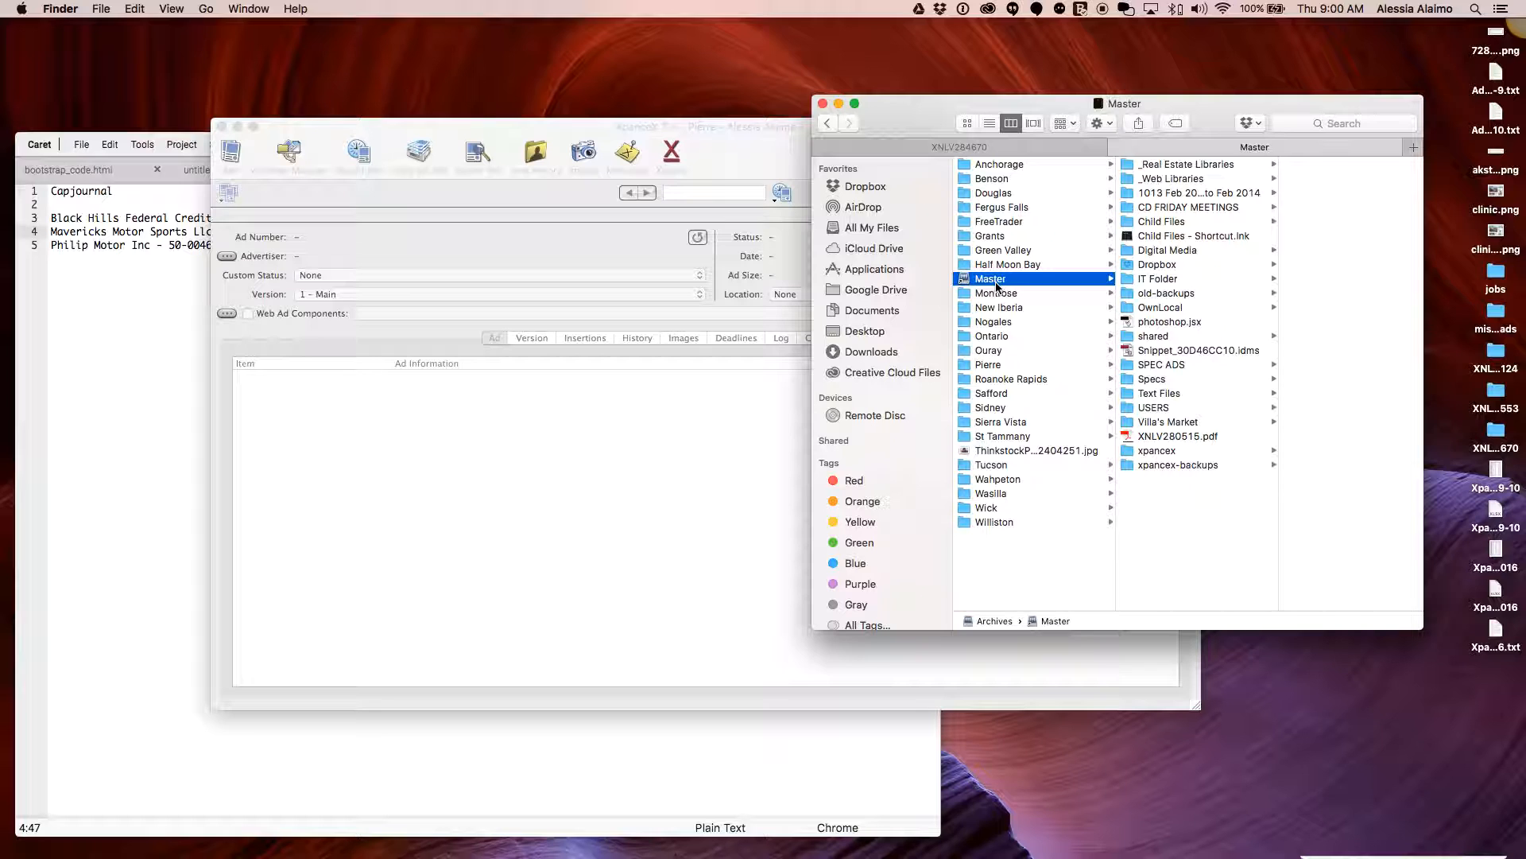
left_click(1167, 308)
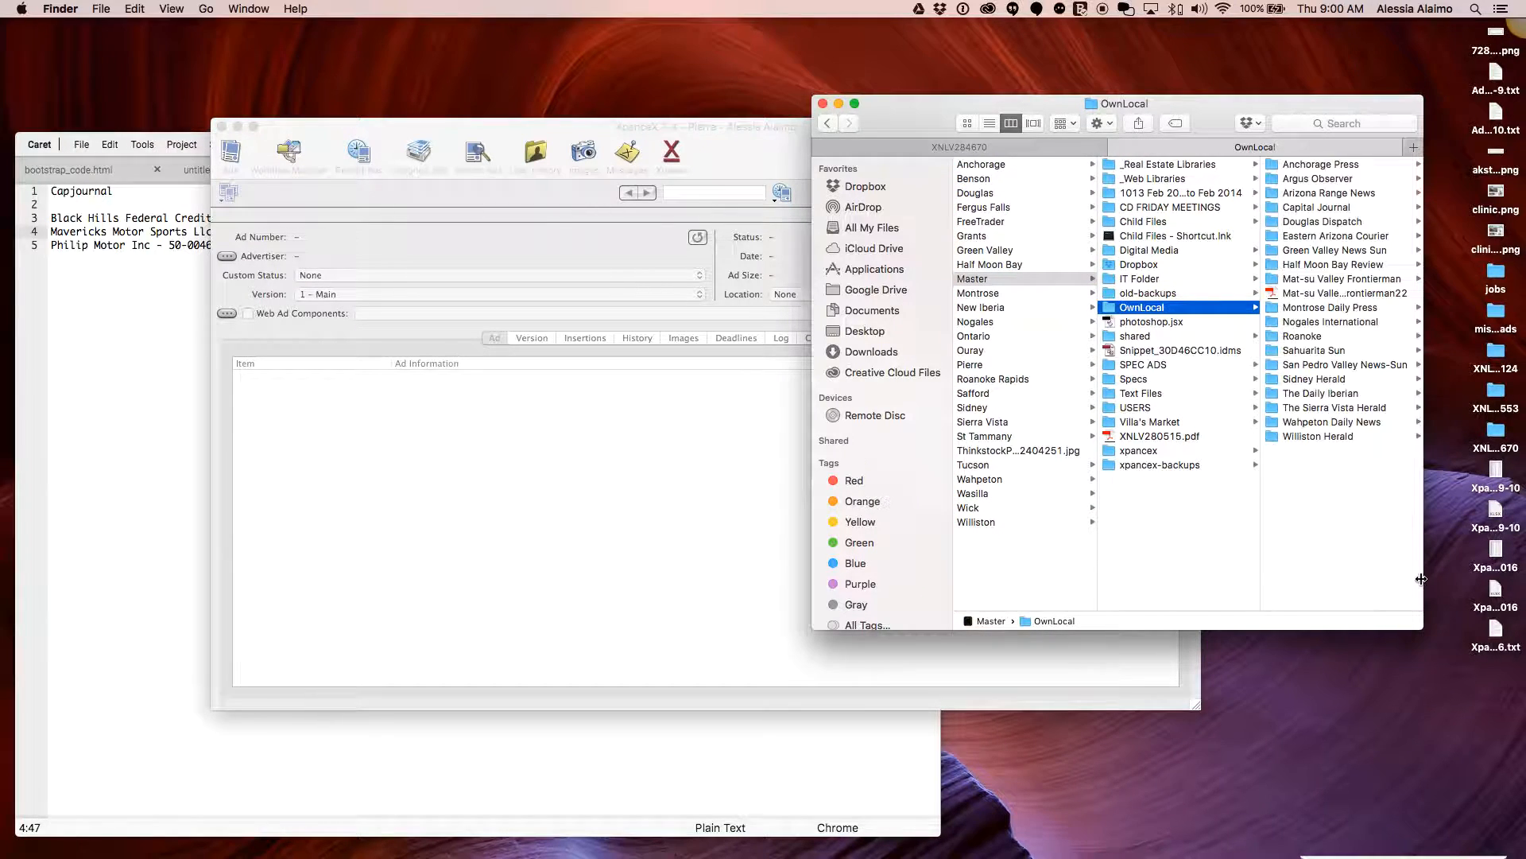
left_click_drag(1430, 579, 1450, 578)
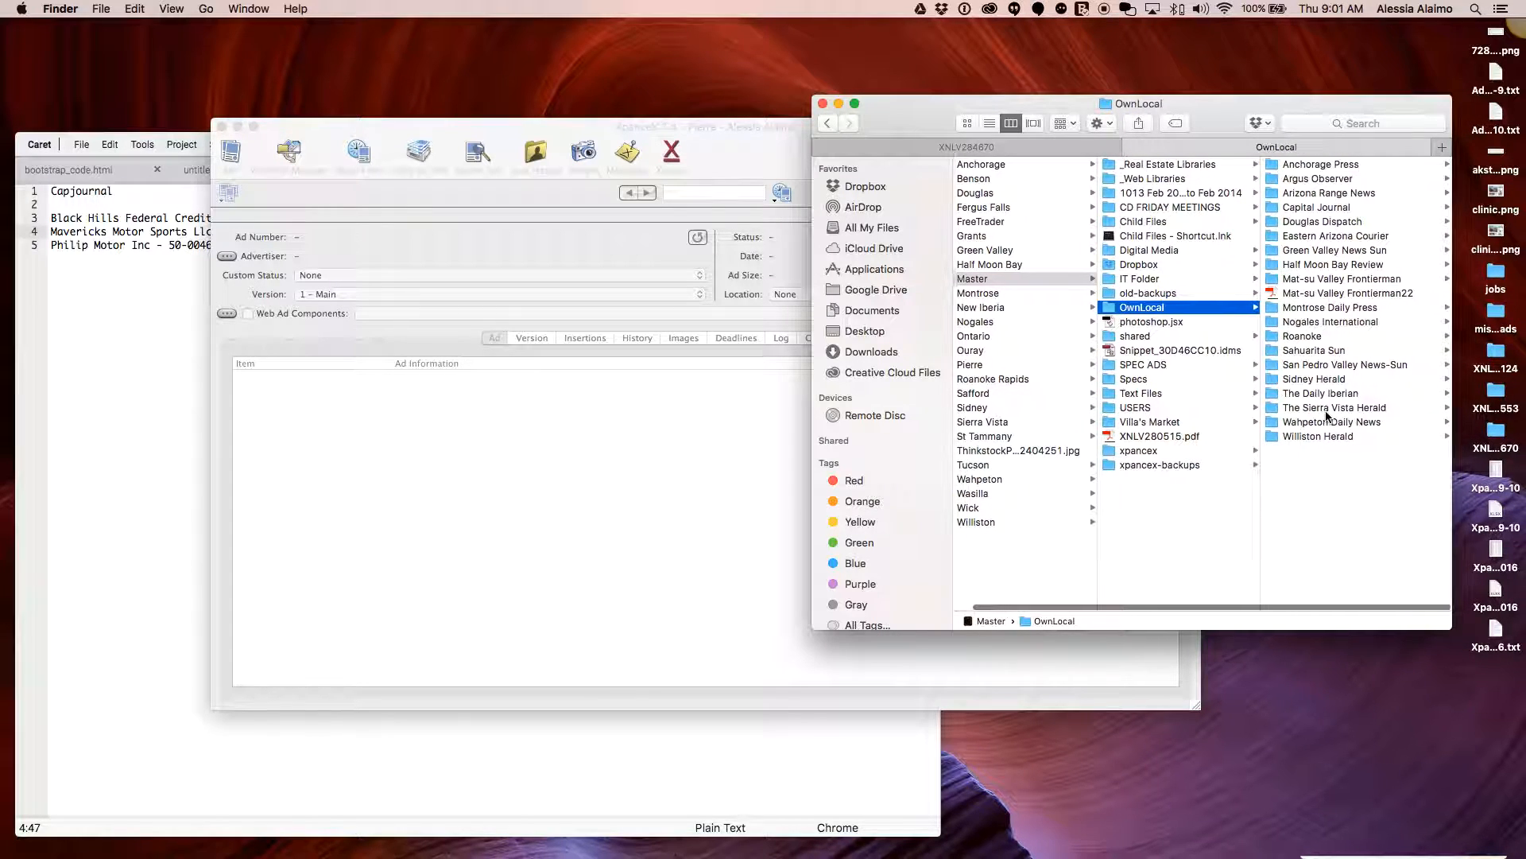
left_click(117, 339)
left_click_drag(509, 146, 508, 156)
left_click_drag(372, 229, 283, 230)
left_click(343, 258)
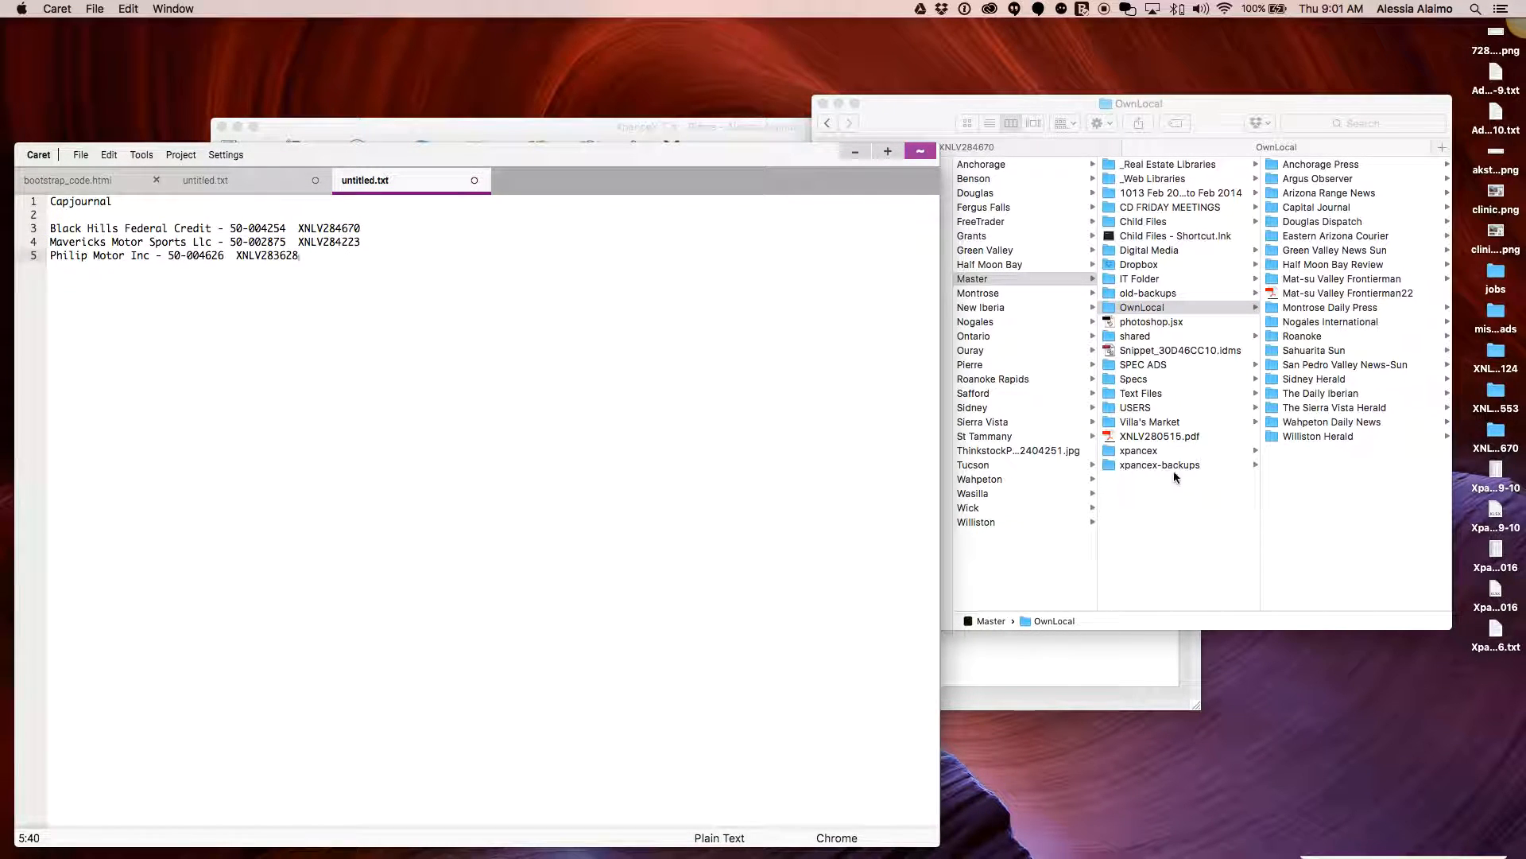
left_click(1360, 504)
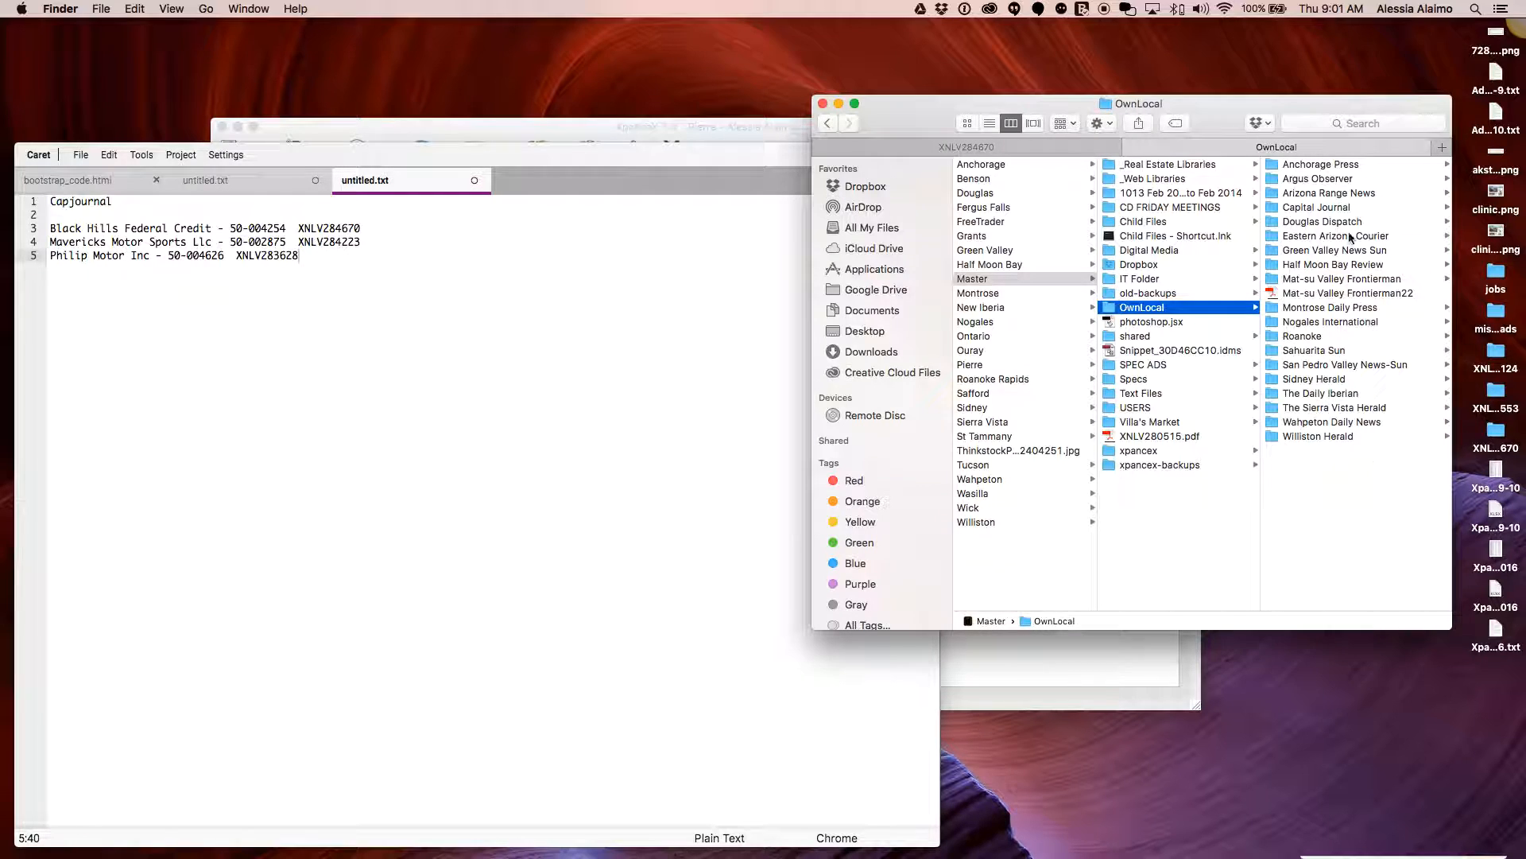
left_click(1311, 209)
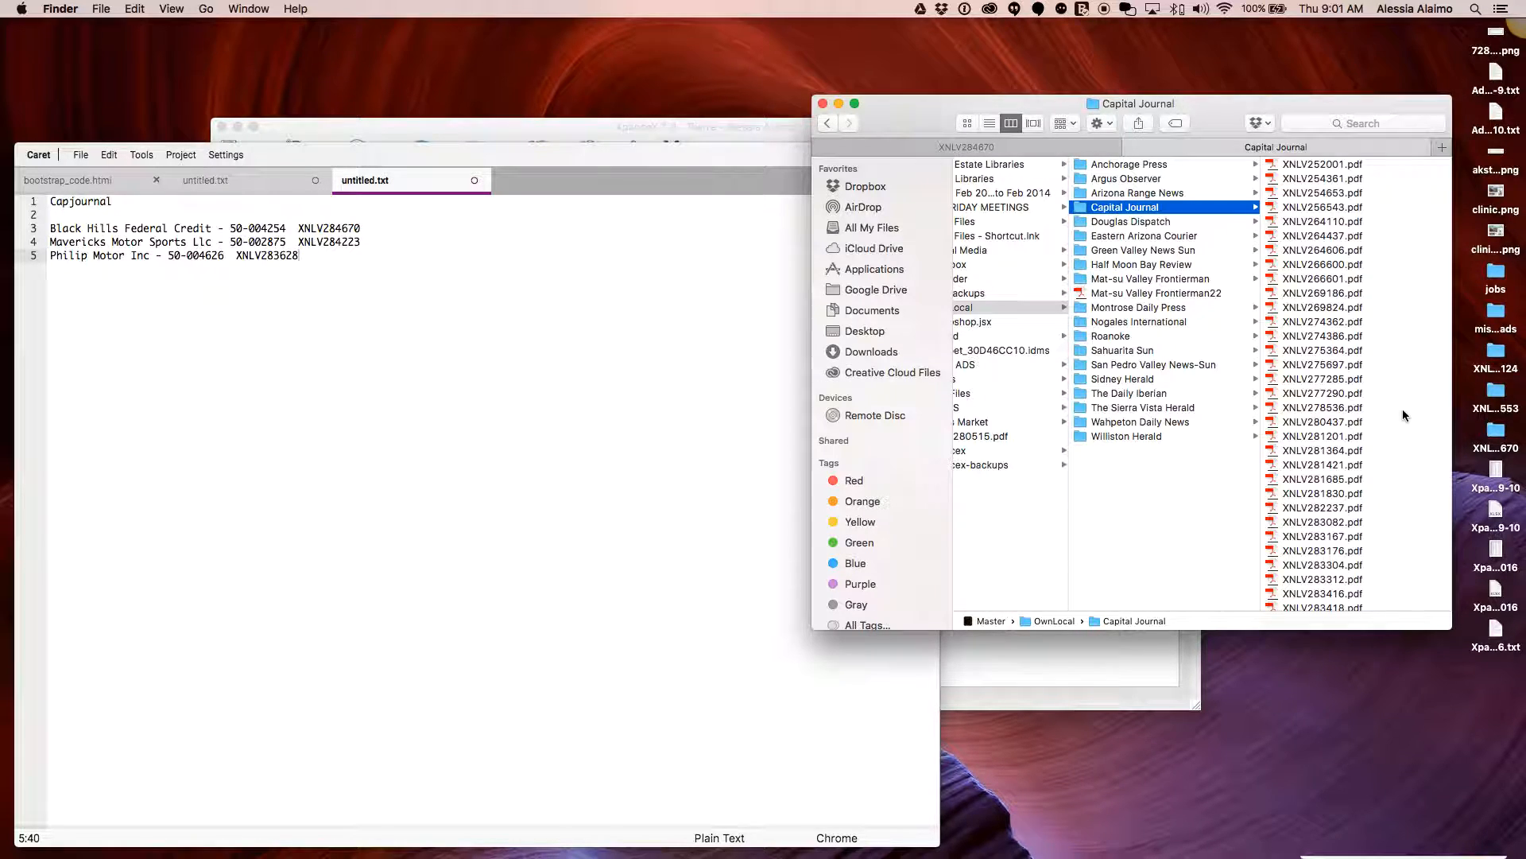
Copy XNLV284670.pdf from the Capital Journal folder onto the Desktop
scroll(1370, 428, "down", 10)
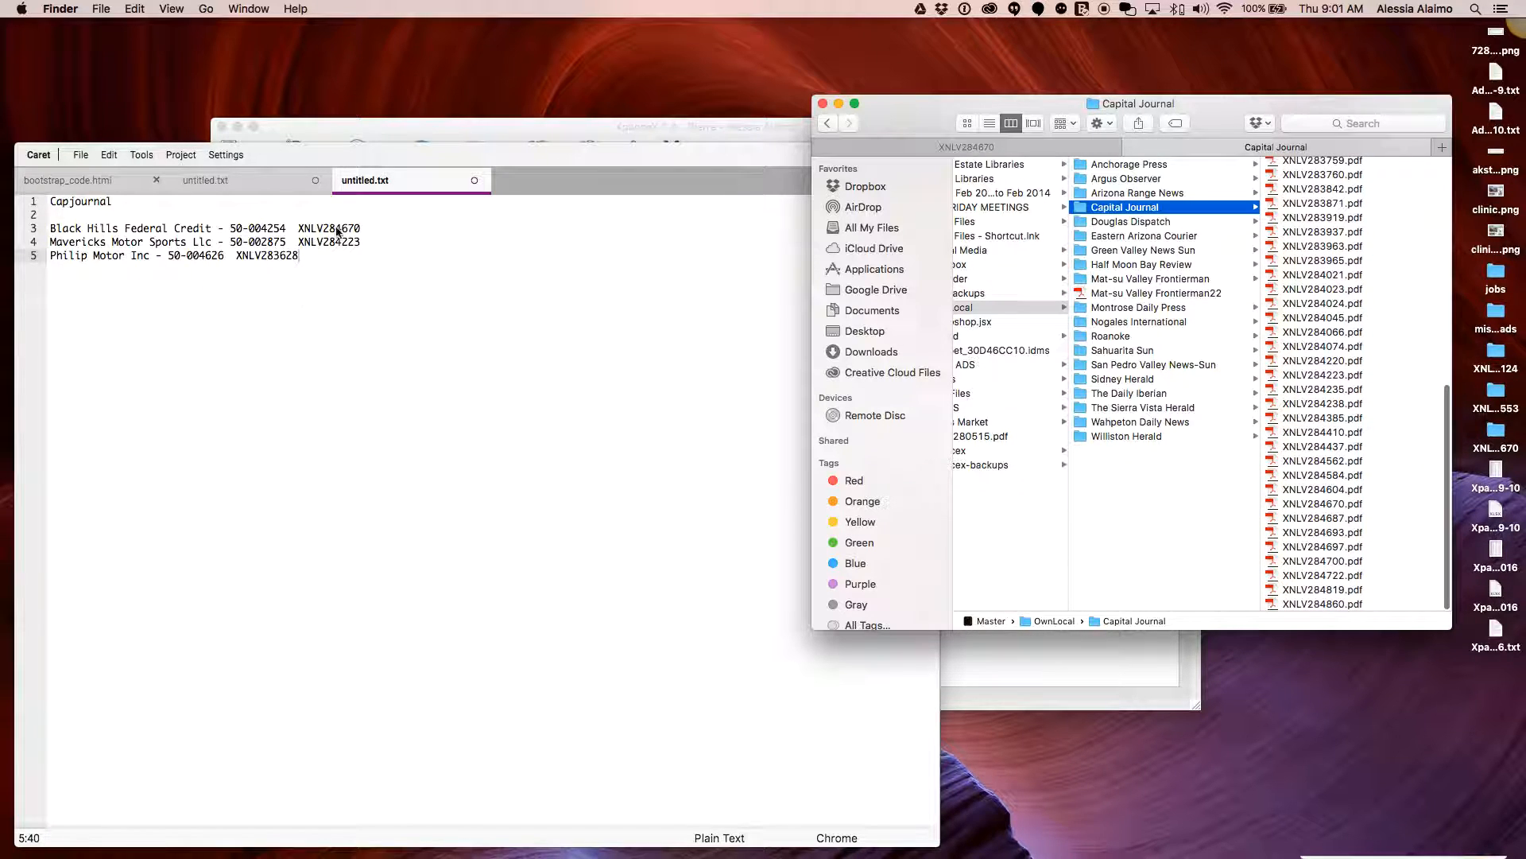
left_click(365, 230)
left_click_drag(365, 230, 300, 228)
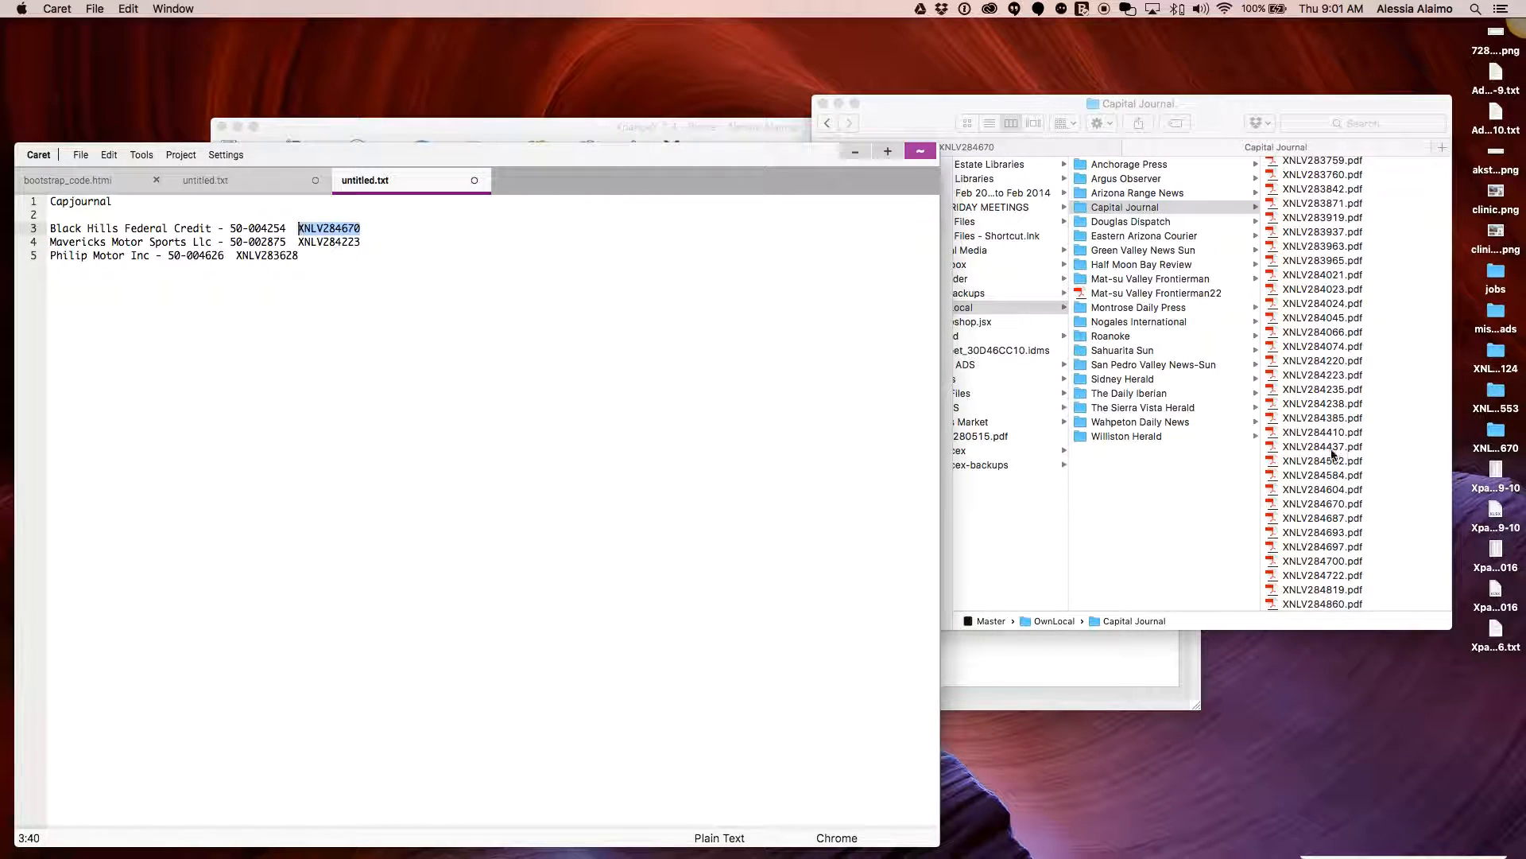
key("super+Tab")
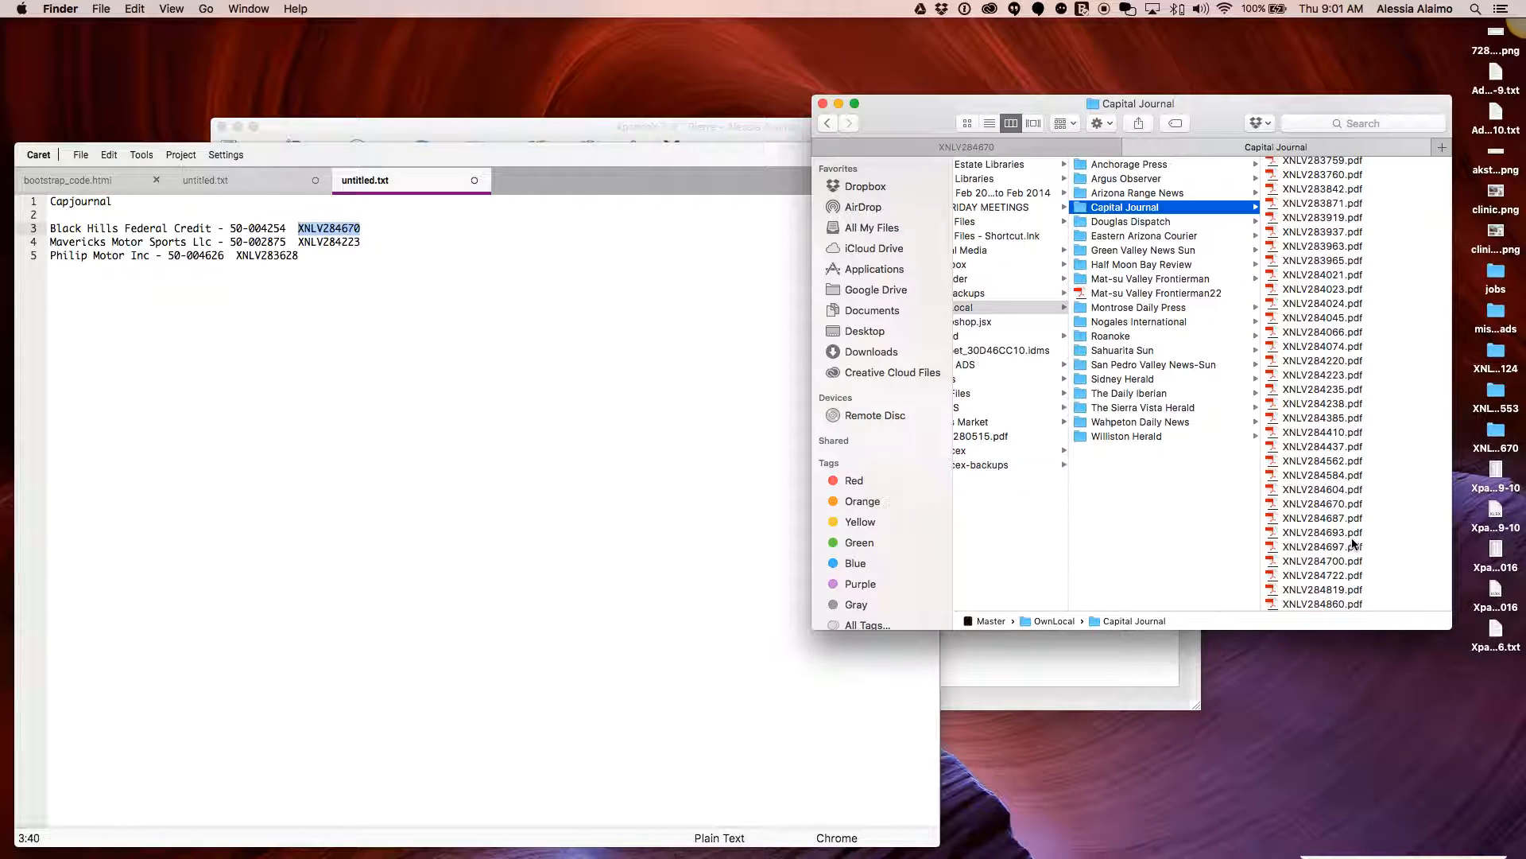
left_click(1326, 506)
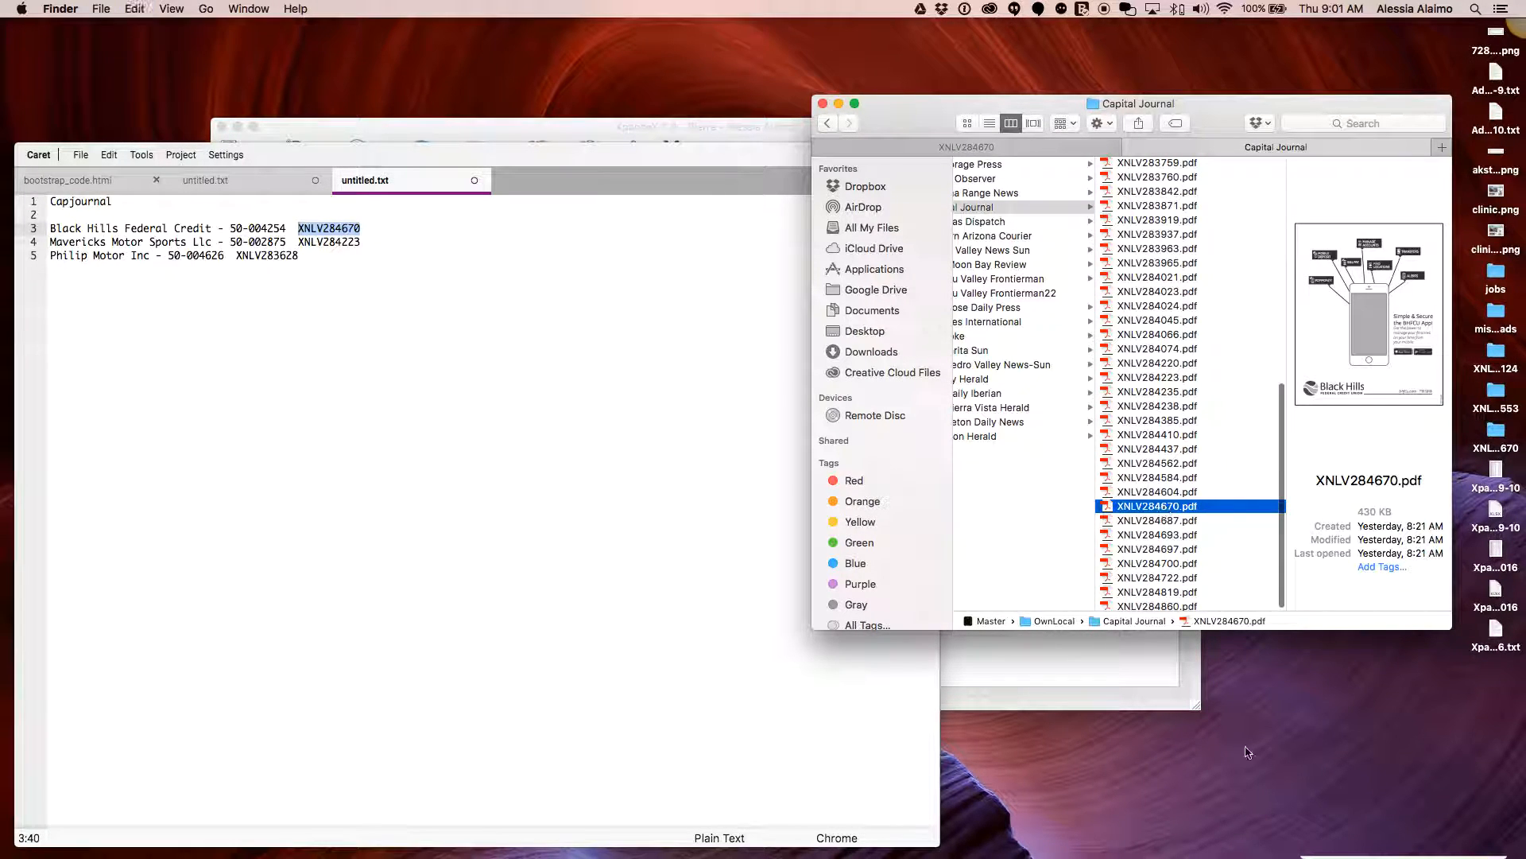
left_click(1282, 760)
key("super+v")
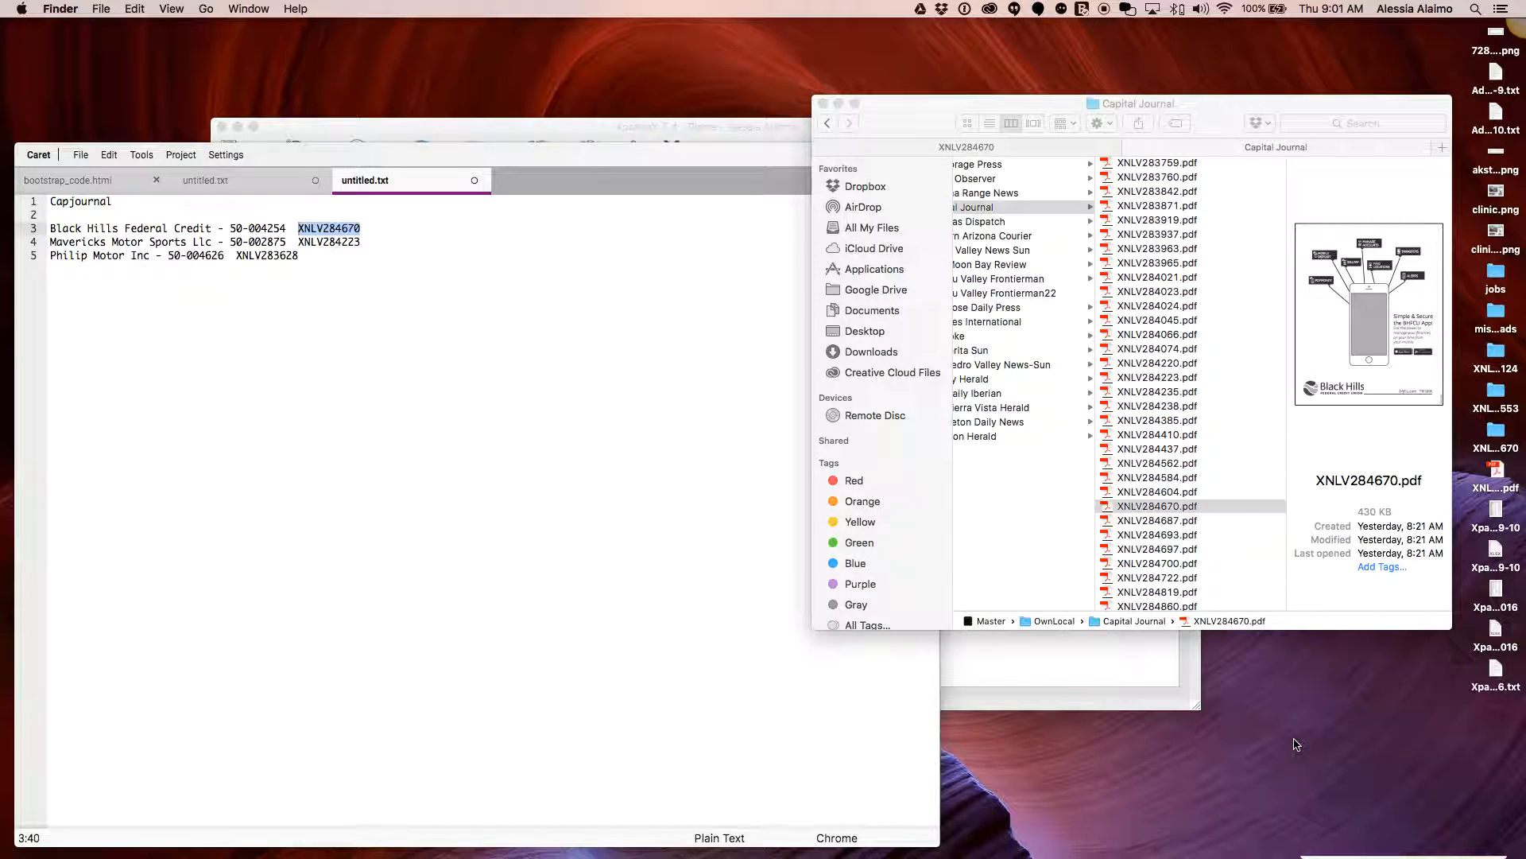
Quick Look the Desktop copy of XNLV284670.pdf, then minimize the Finder window
left_click(1491, 469)
key("space")
key("space")
left_click_drag(914, 111, 743, 74)
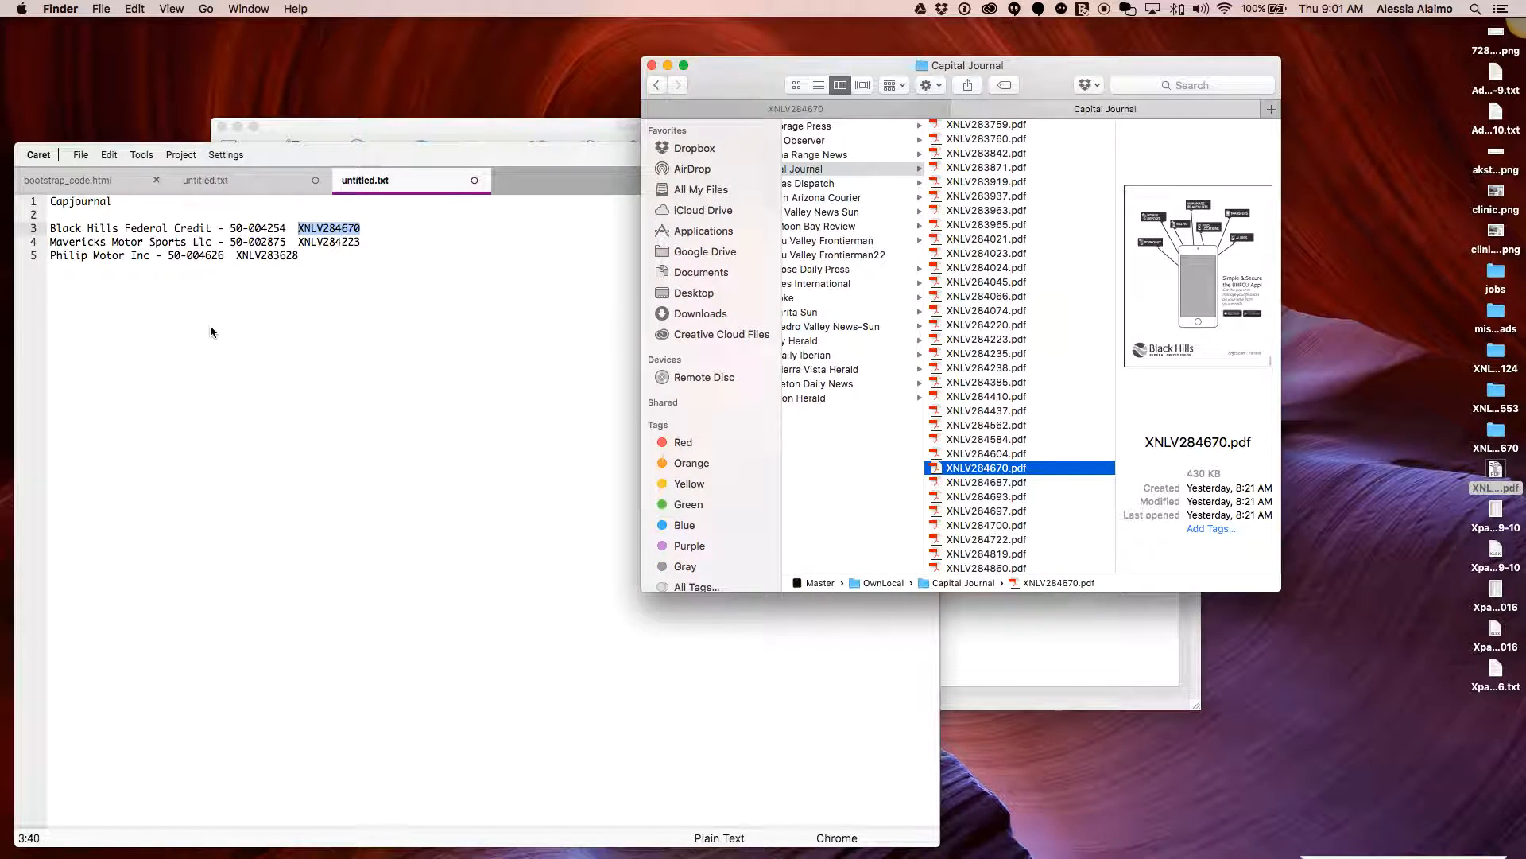
left_click(667, 65)
Bring Chrome forward, close the Drive CSV preview, widen the window, and show AdForge Admin
left_click(782, 159)
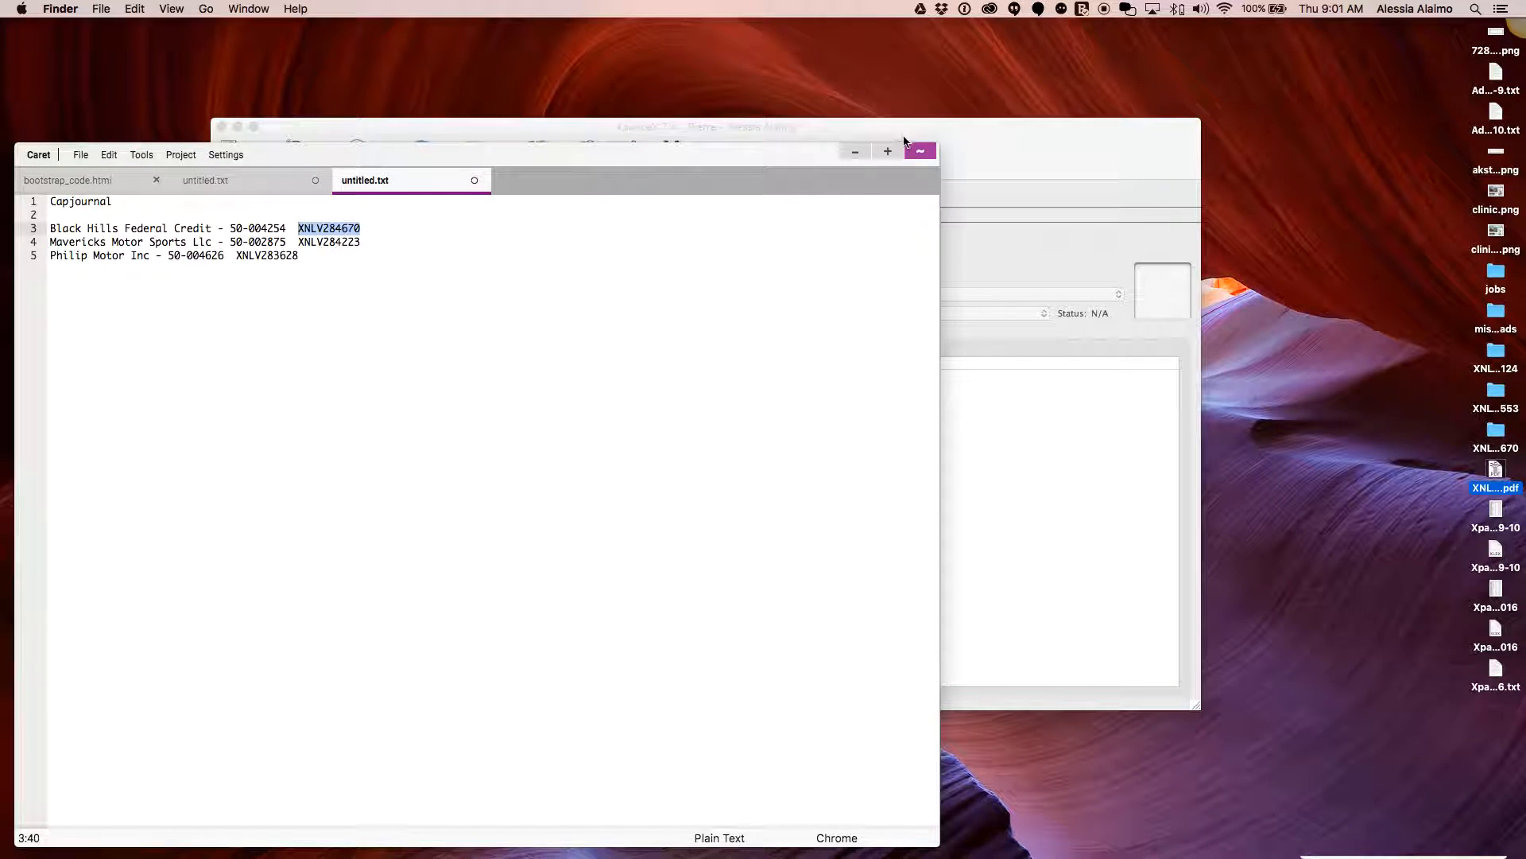
mouse_move(628, 851)
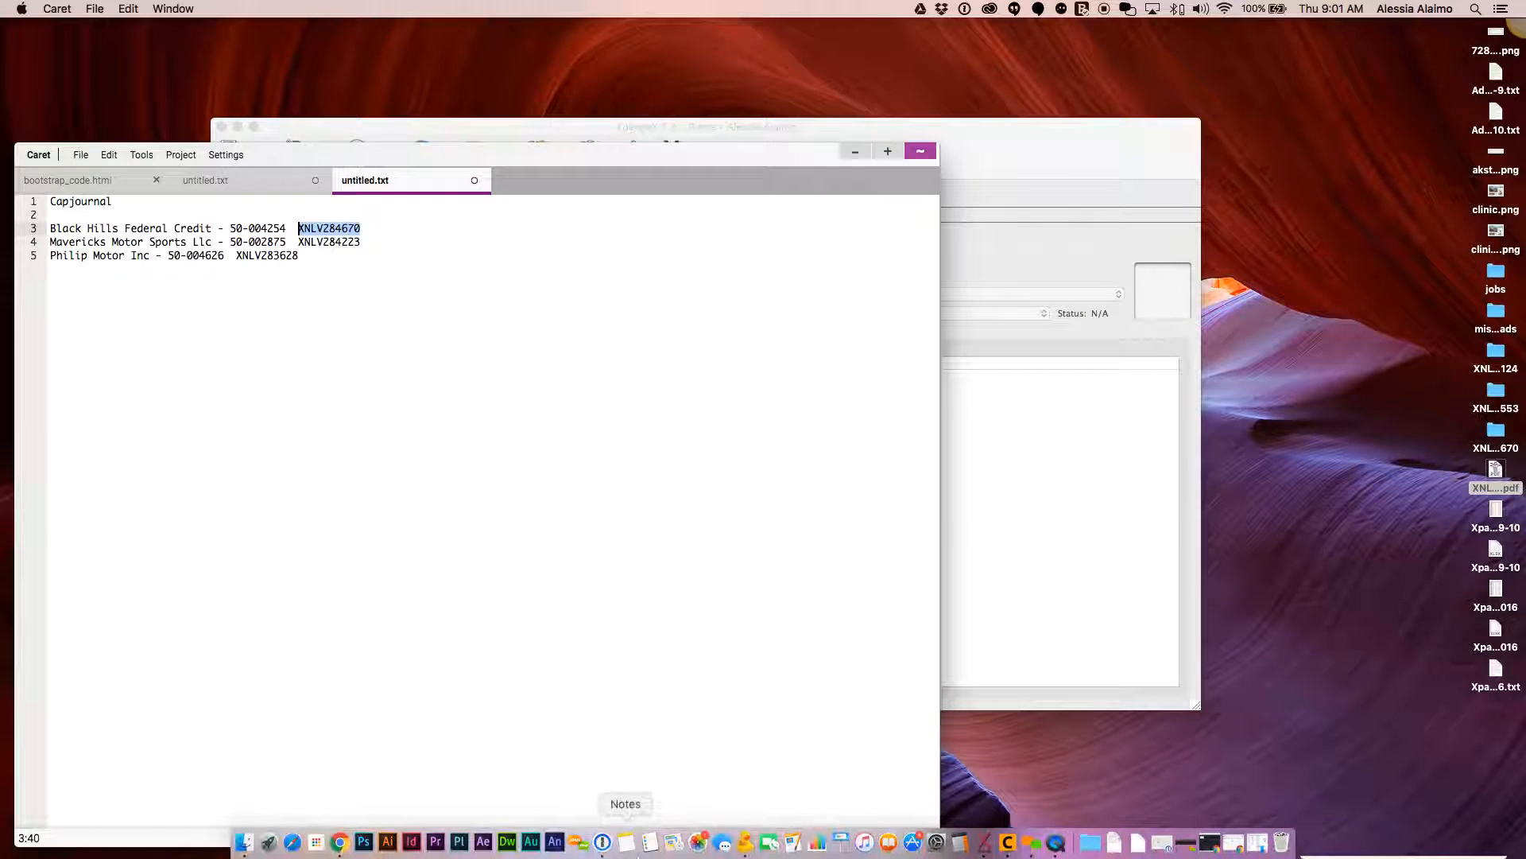
left_click(336, 847)
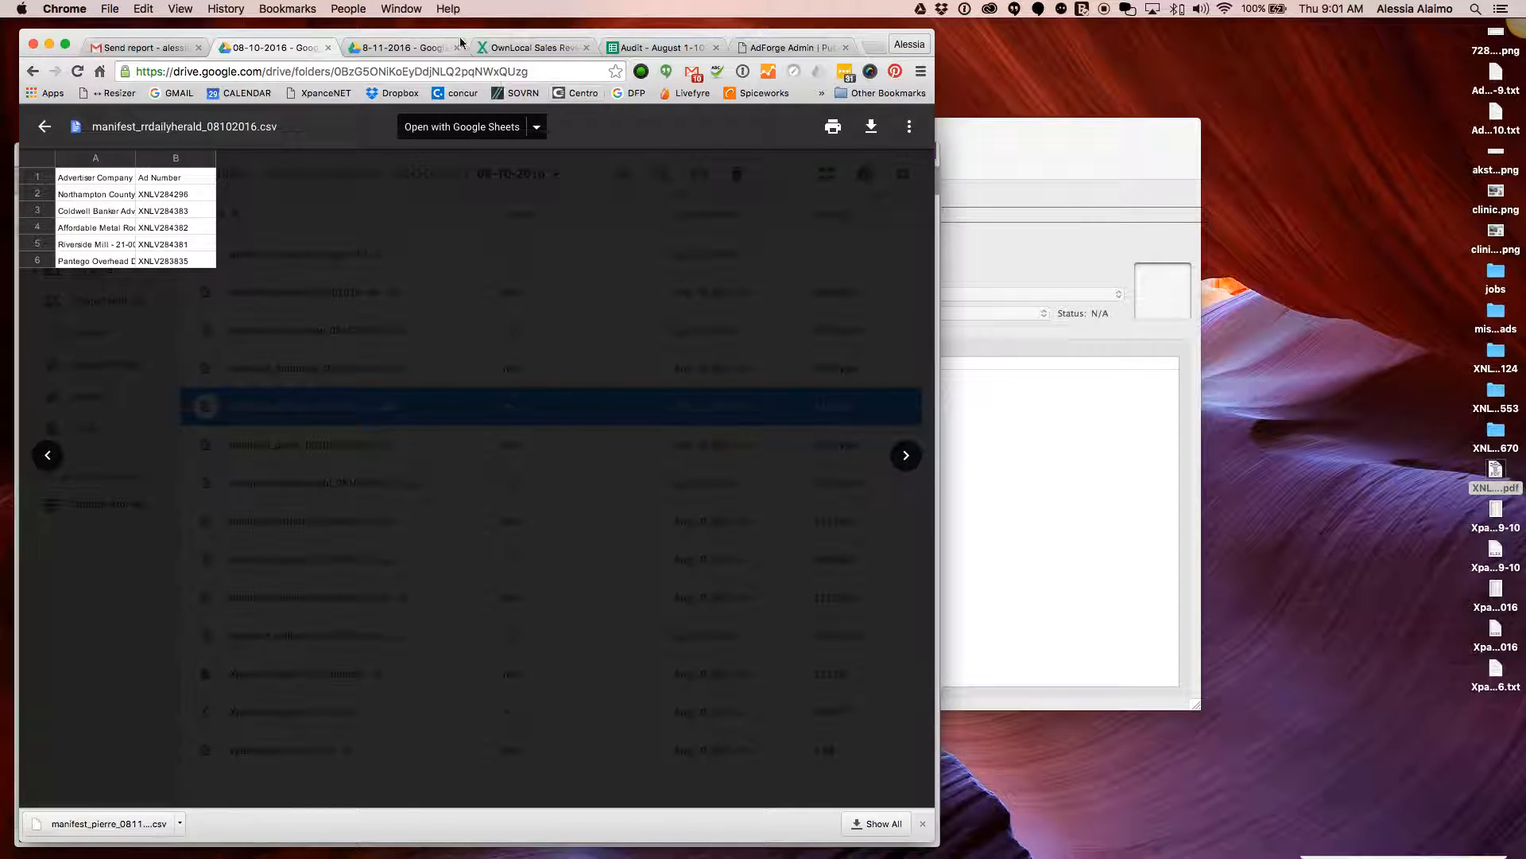
left_click_drag(484, 31, 711, 37)
left_click(271, 134)
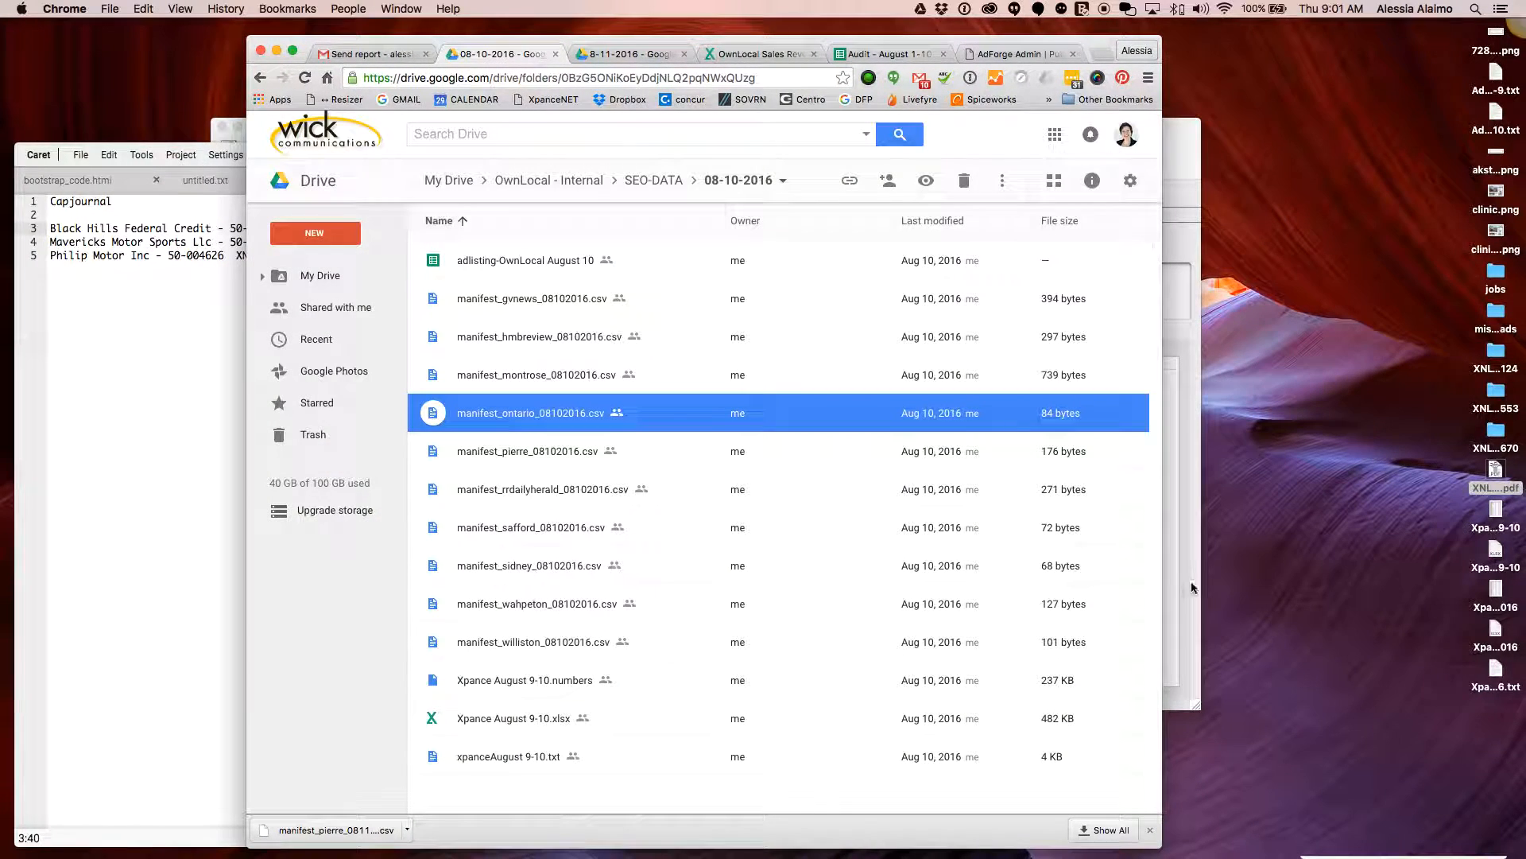
left_click_drag(1162, 578, 1437, 578)
left_click_drag(990, 41, 928, 31)
left_click(1079, 46)
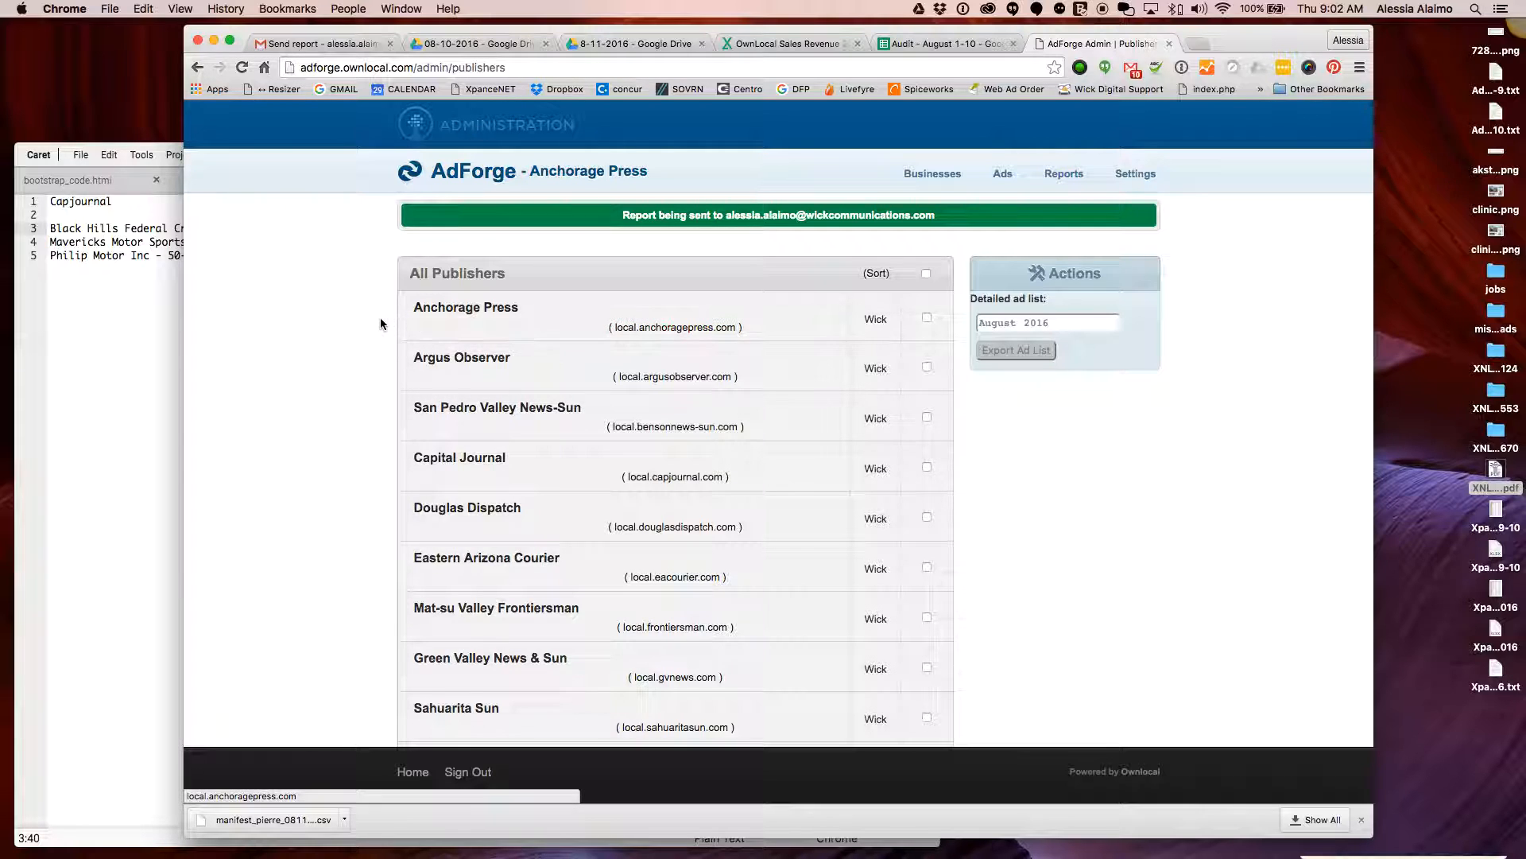
Check the Black Hills ad line in the Caret notes against the All Publishers list
scroll(382, 316, "down", 2)
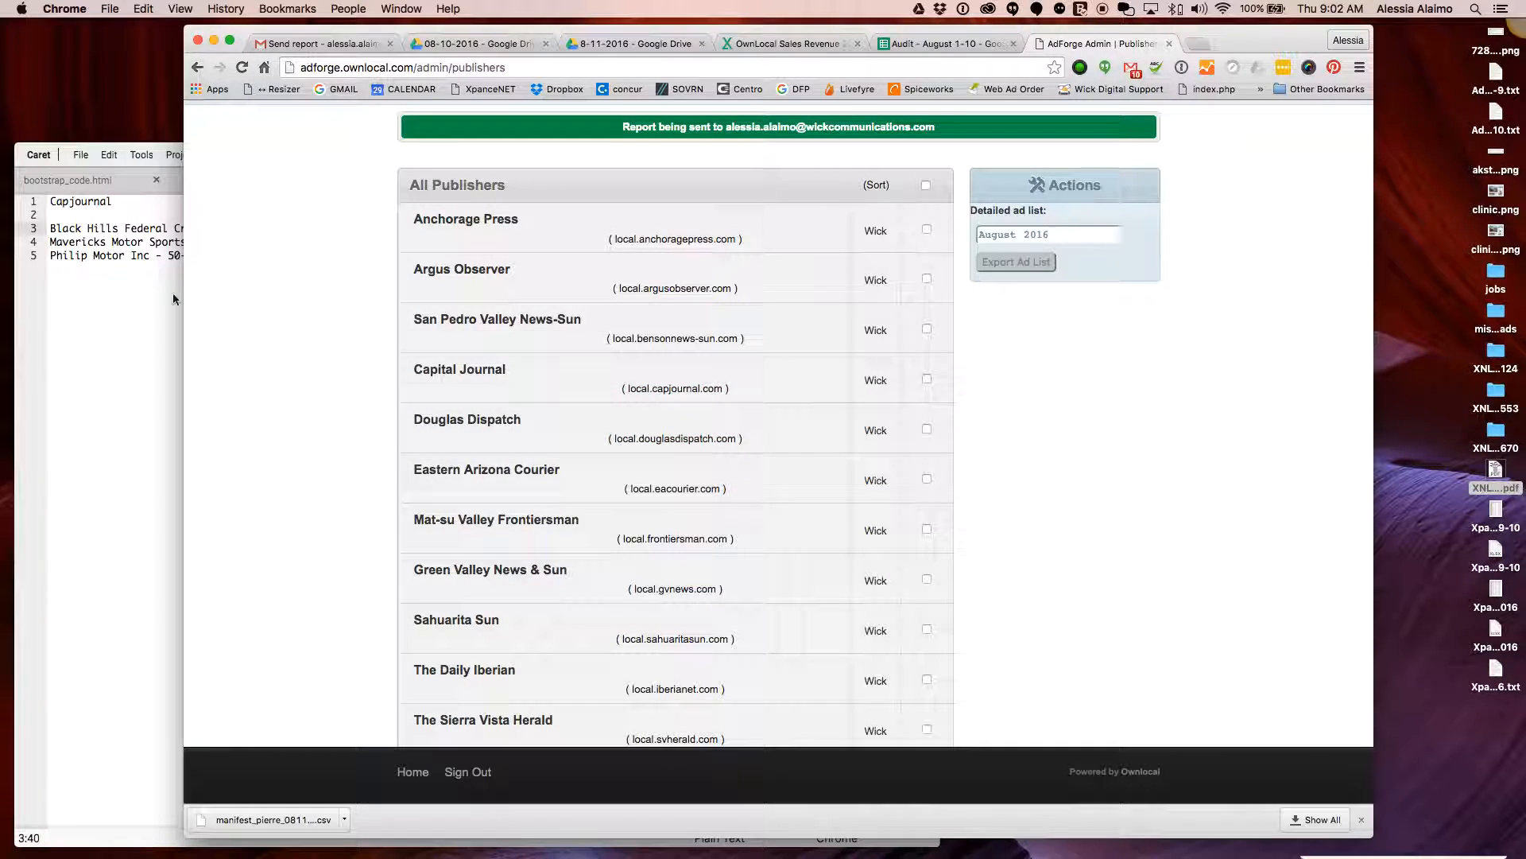
left_click(171, 209)
left_click_drag(365, 226, 77, 210)
left_click(76, 202)
left_click(1078, 433)
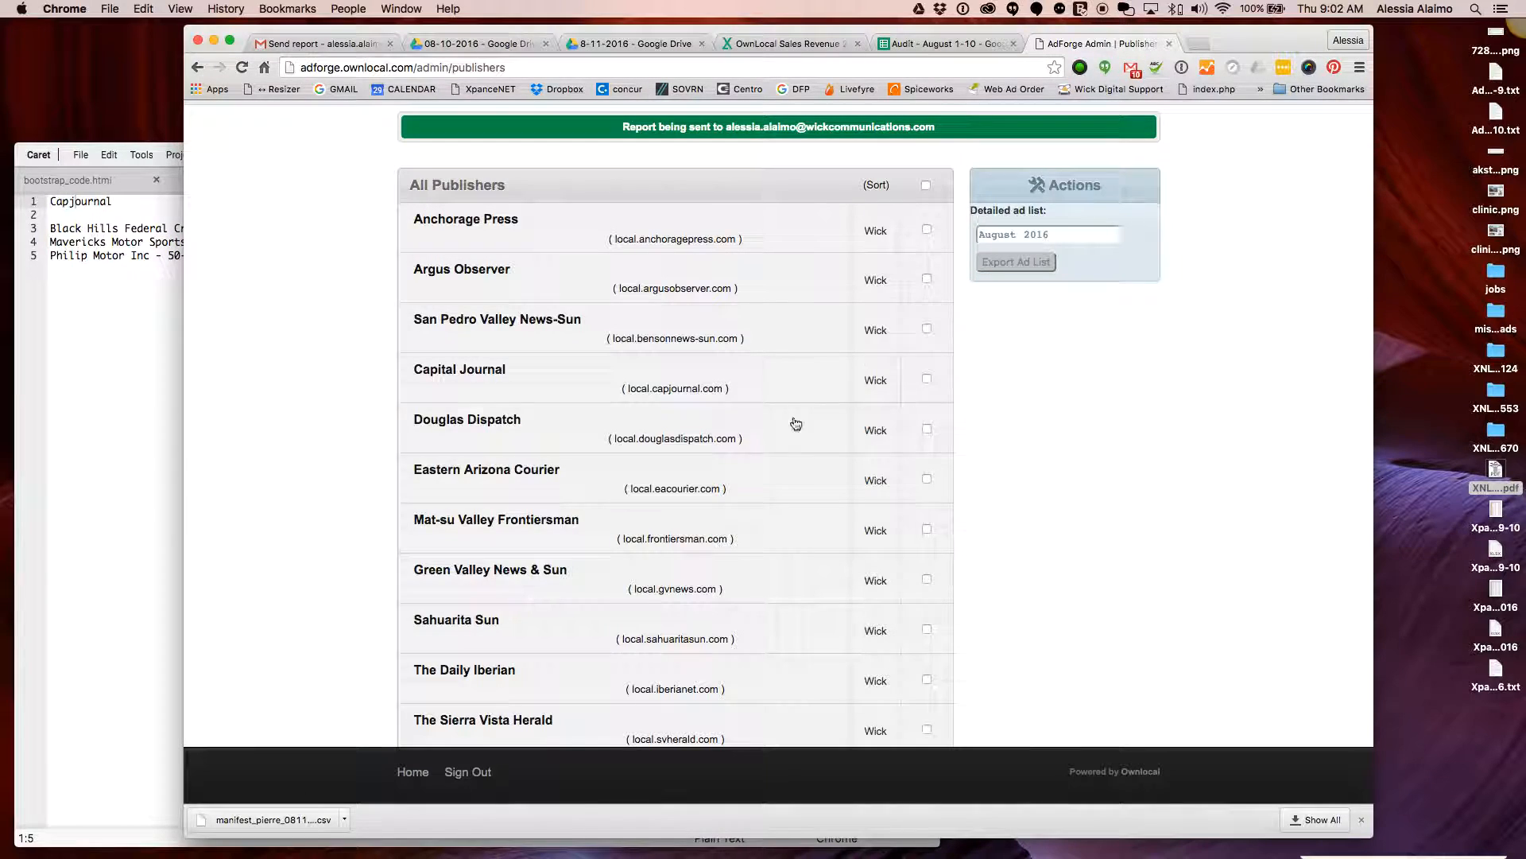
Open Capital Journal's All Advertisements page and scroll through its August 2016 ads
left_click(450, 372)
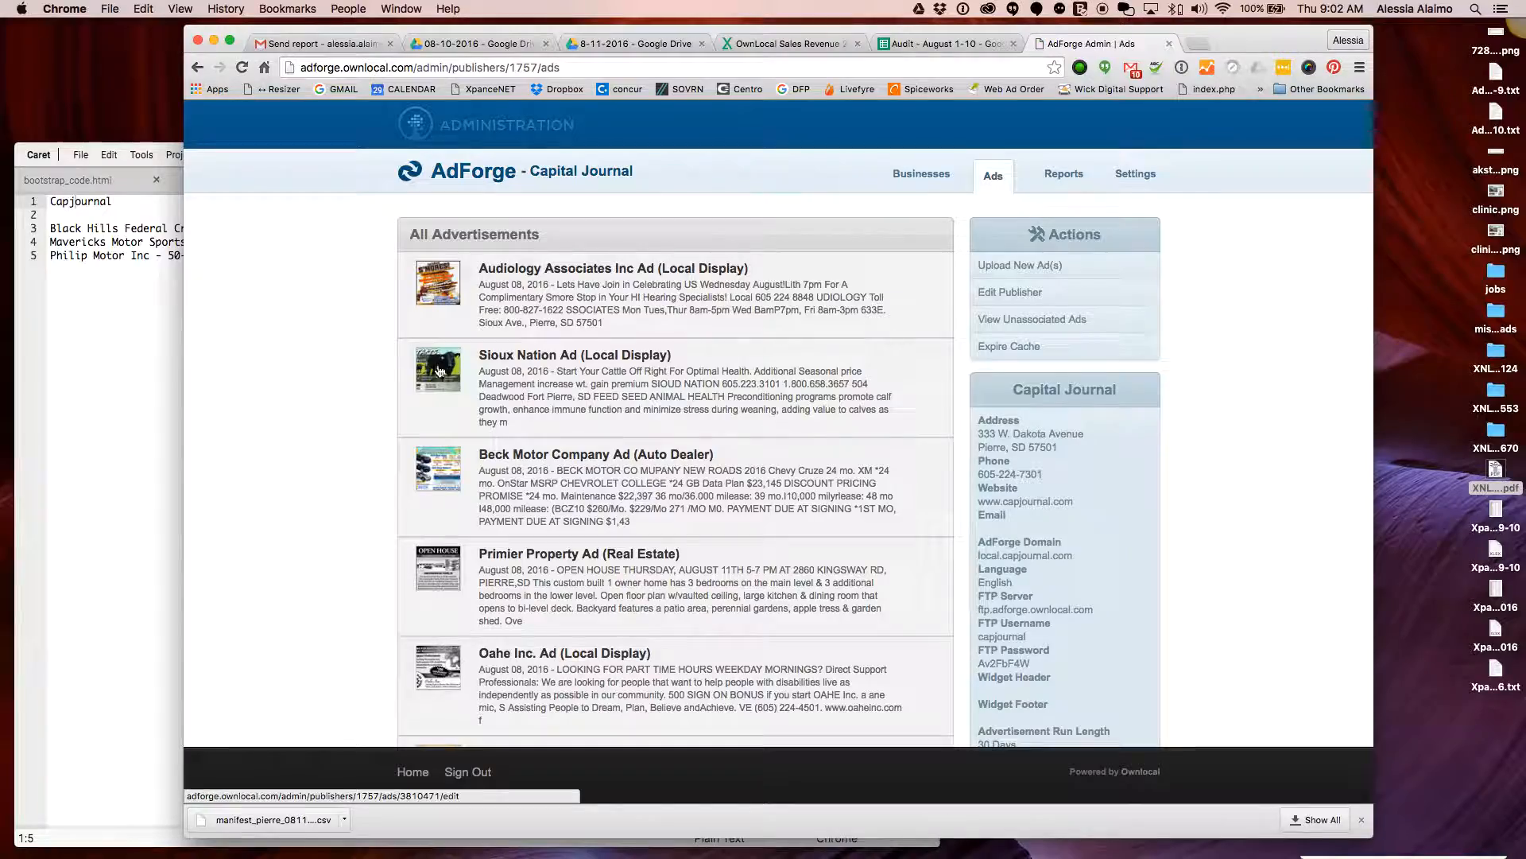
scroll(279, 351, "down", 20)
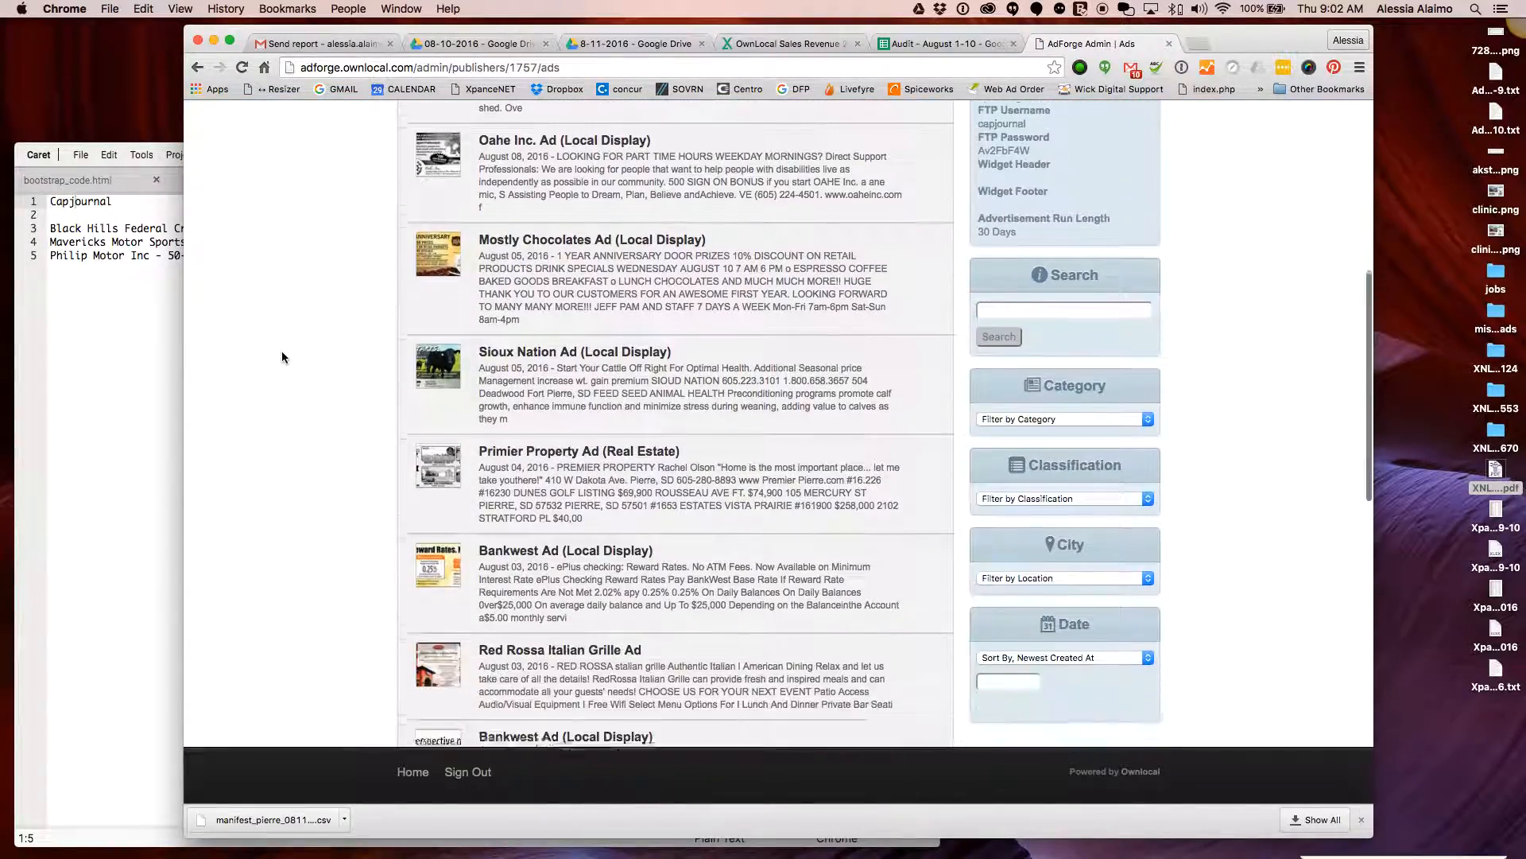
scroll(281, 350, "up", 2)
scroll(283, 350, "down", 5)
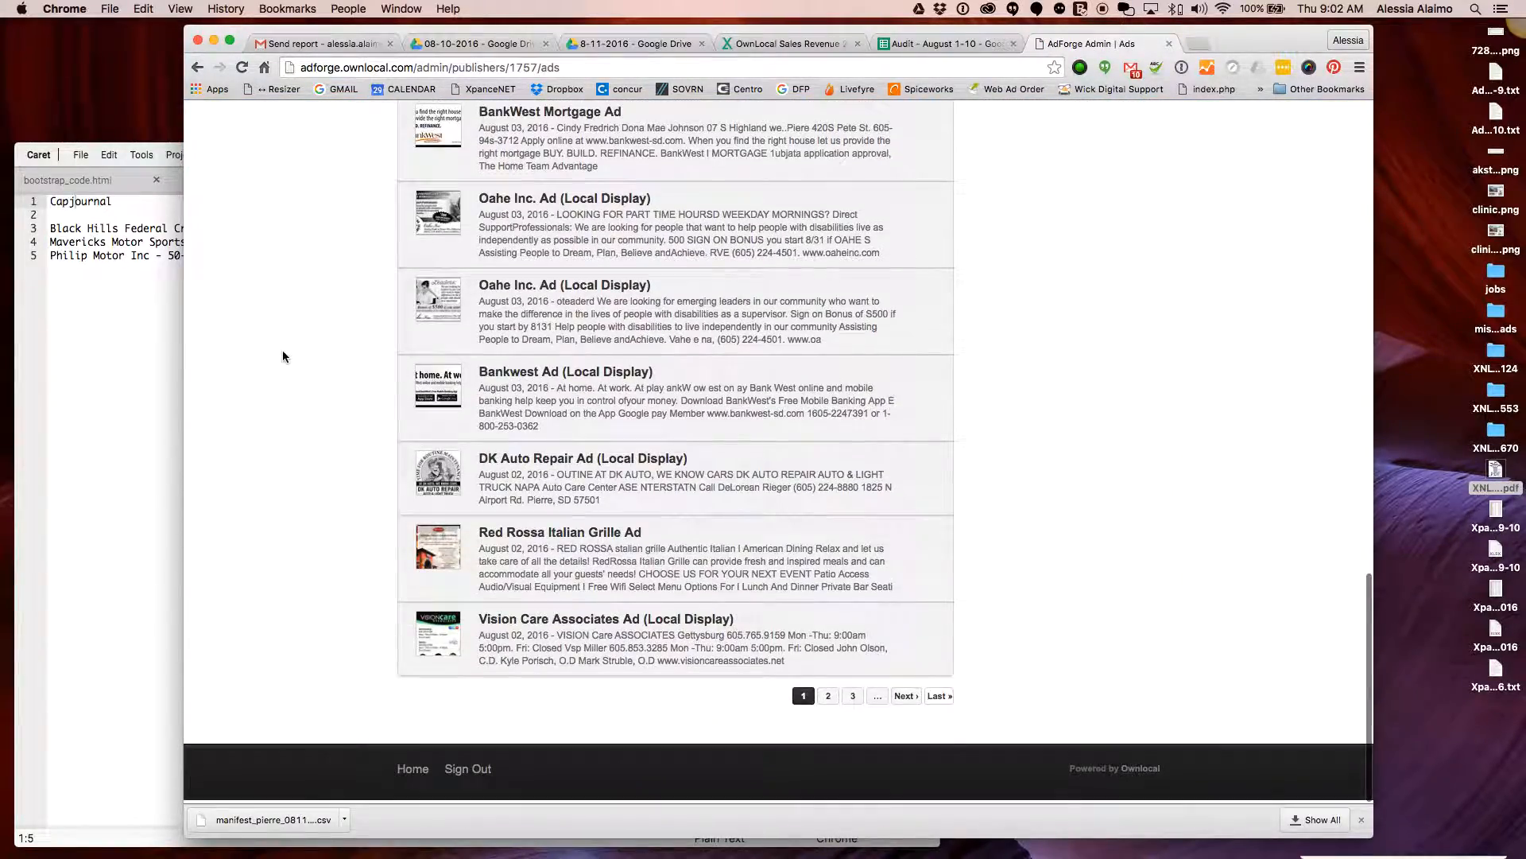
scroll(283, 350, "up", 20)
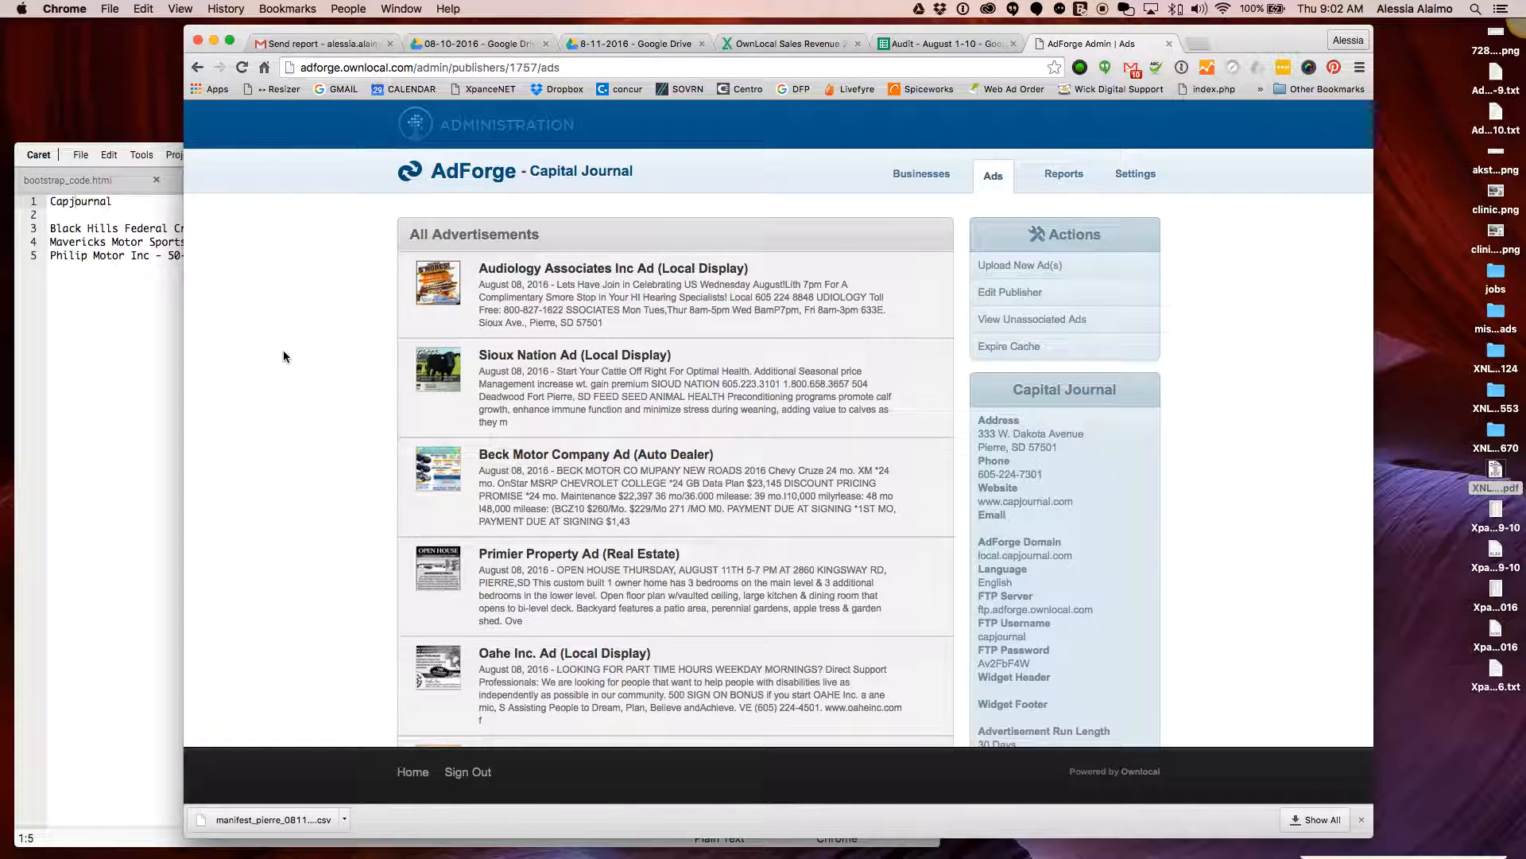
Upload the Desktop XNLV284670.pdf (0.4 MB) to Capital Journal, then return to All Publishers
left_click(1048, 270)
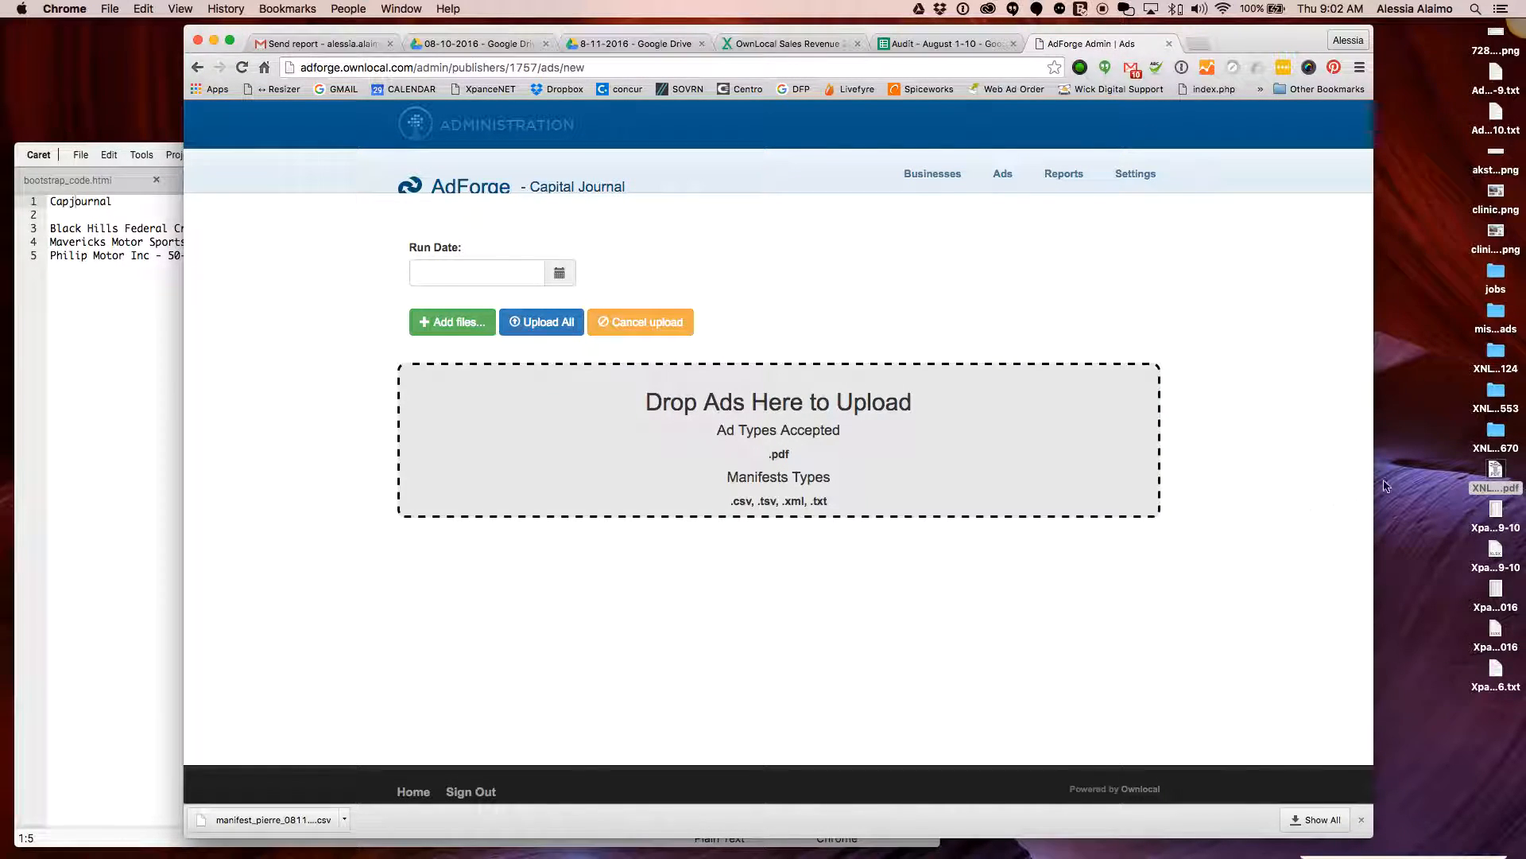
left_click_drag(1496, 470, 785, 459)
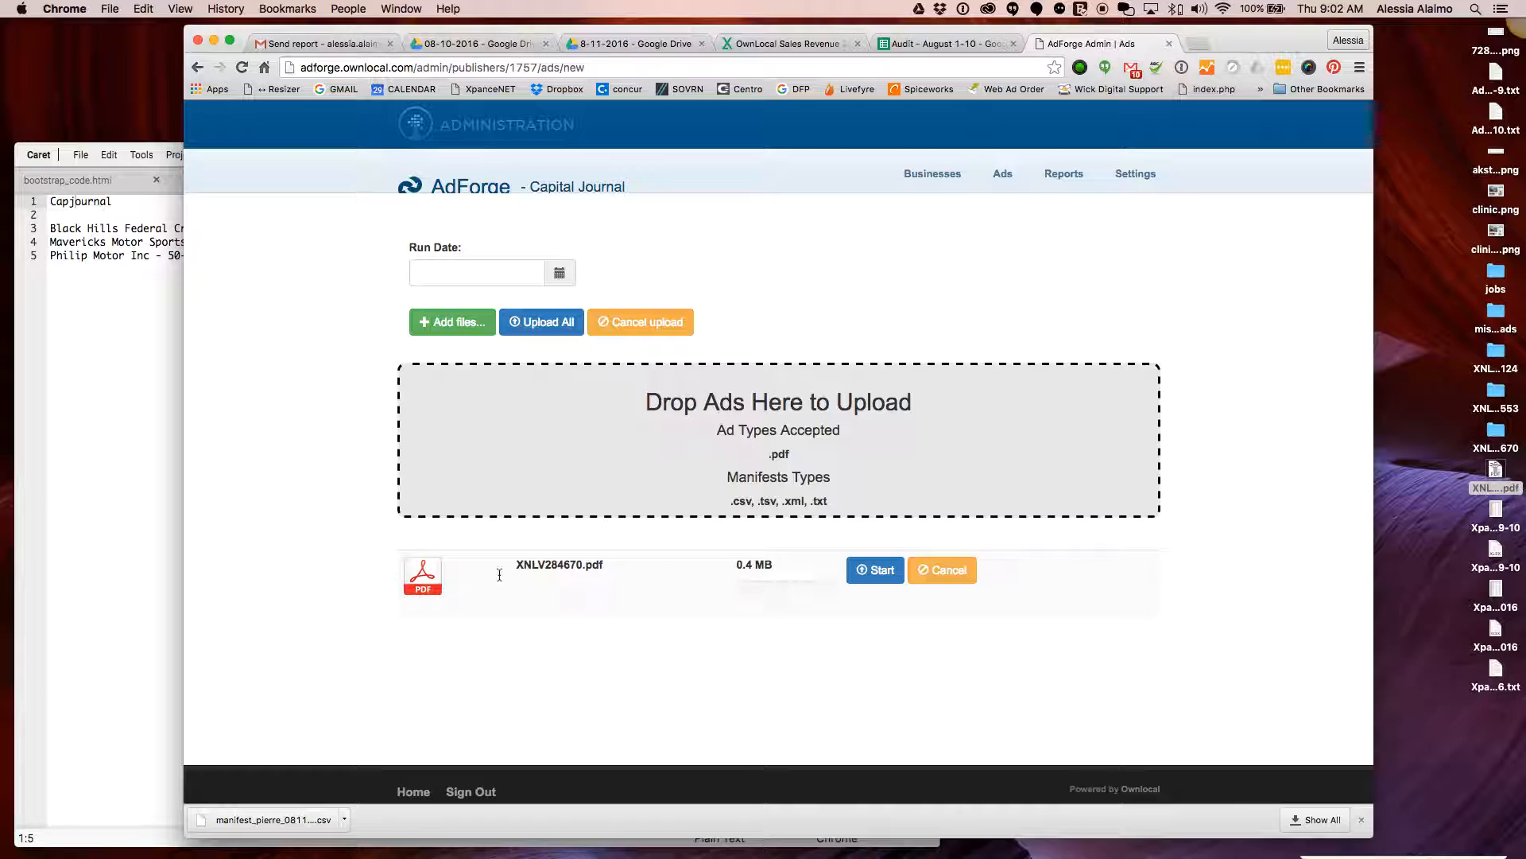
left_click(874, 571)
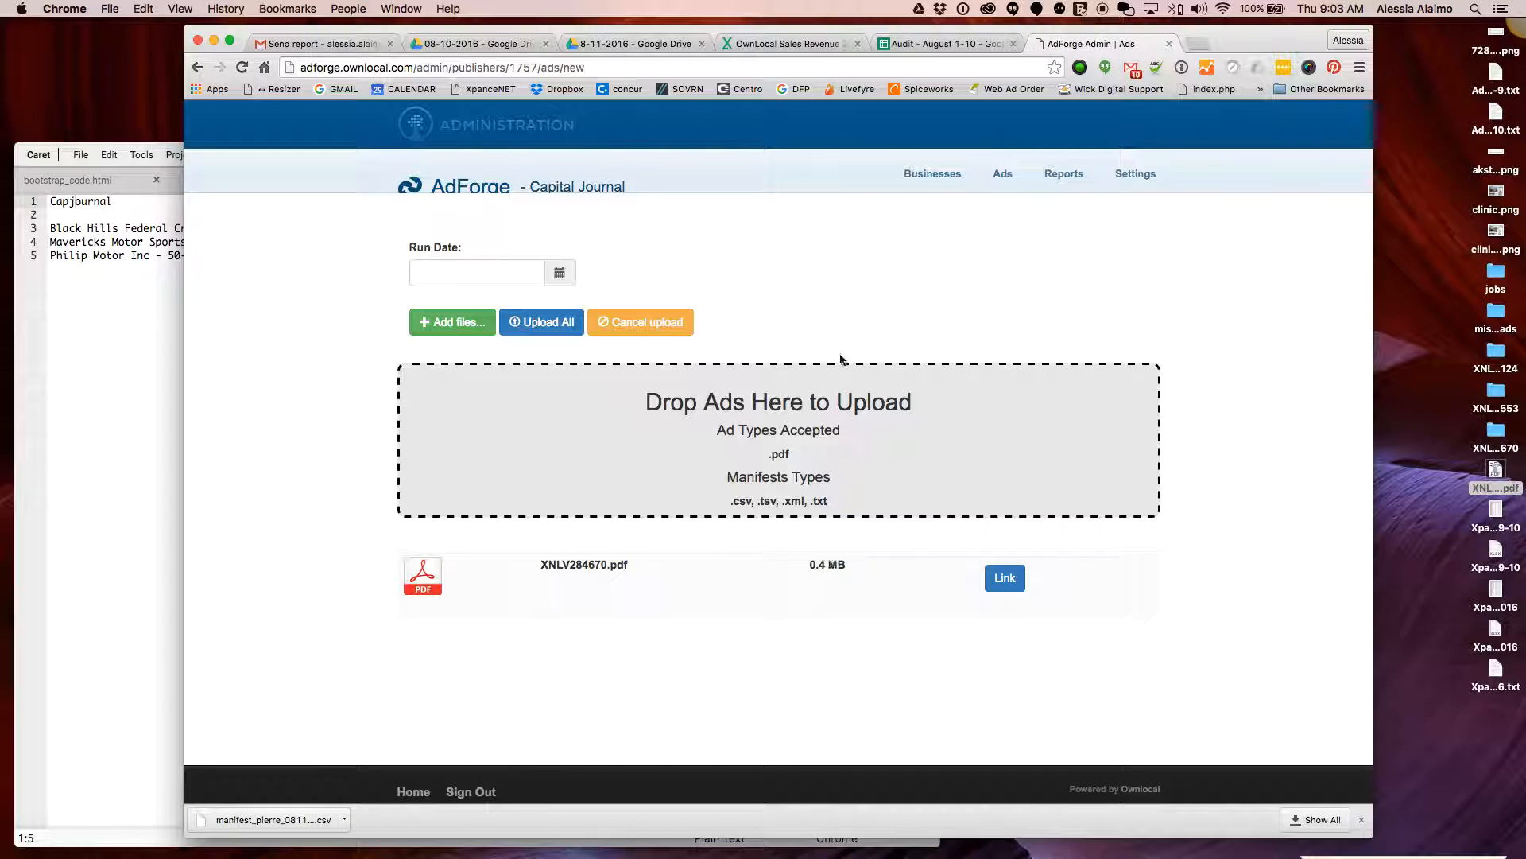
left_click(436, 152)
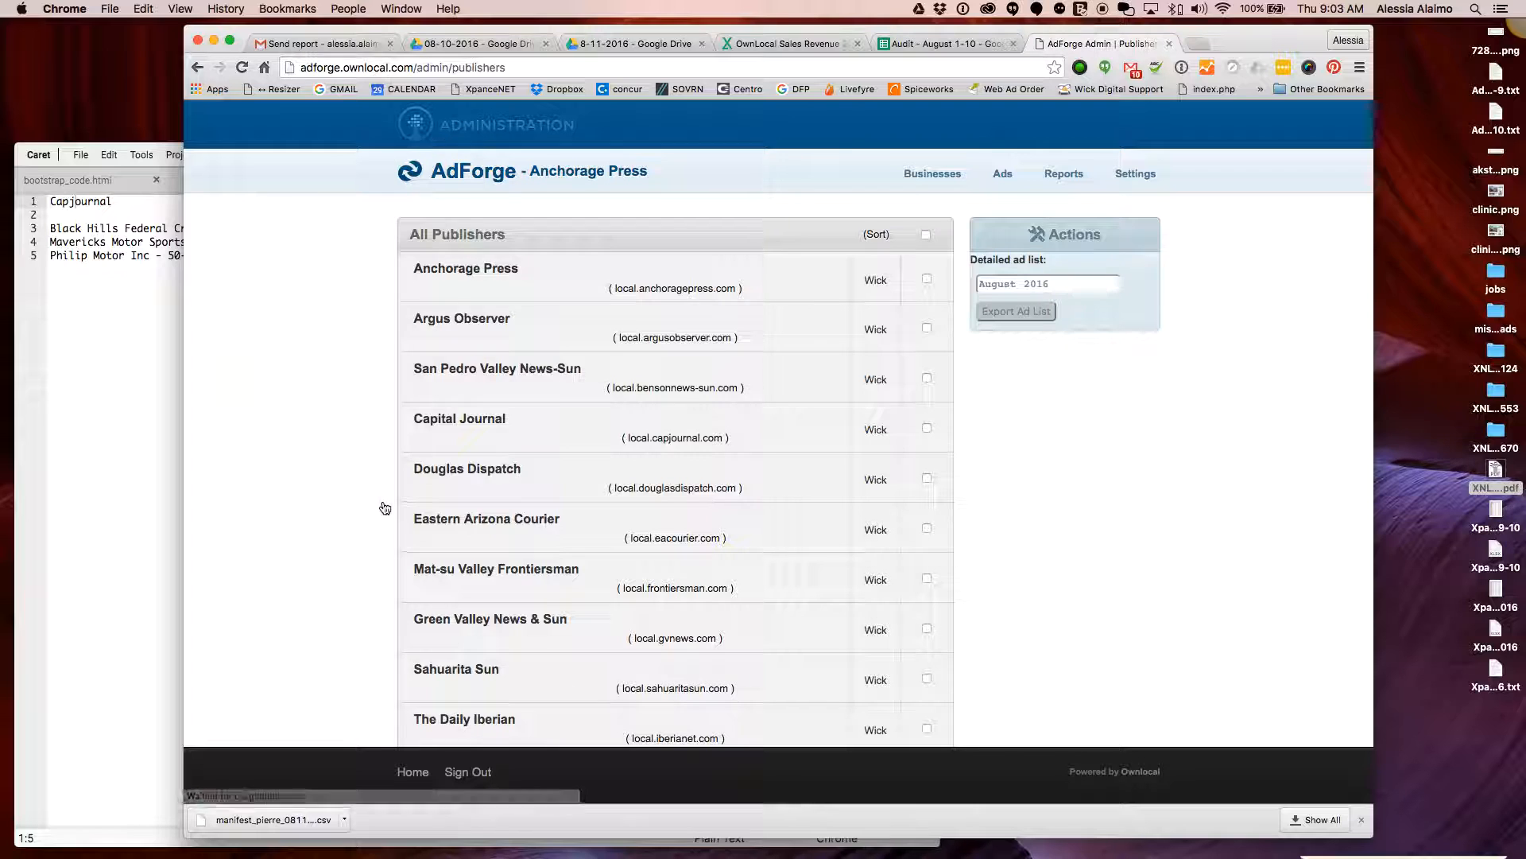
scroll(385, 501, "down", 5)
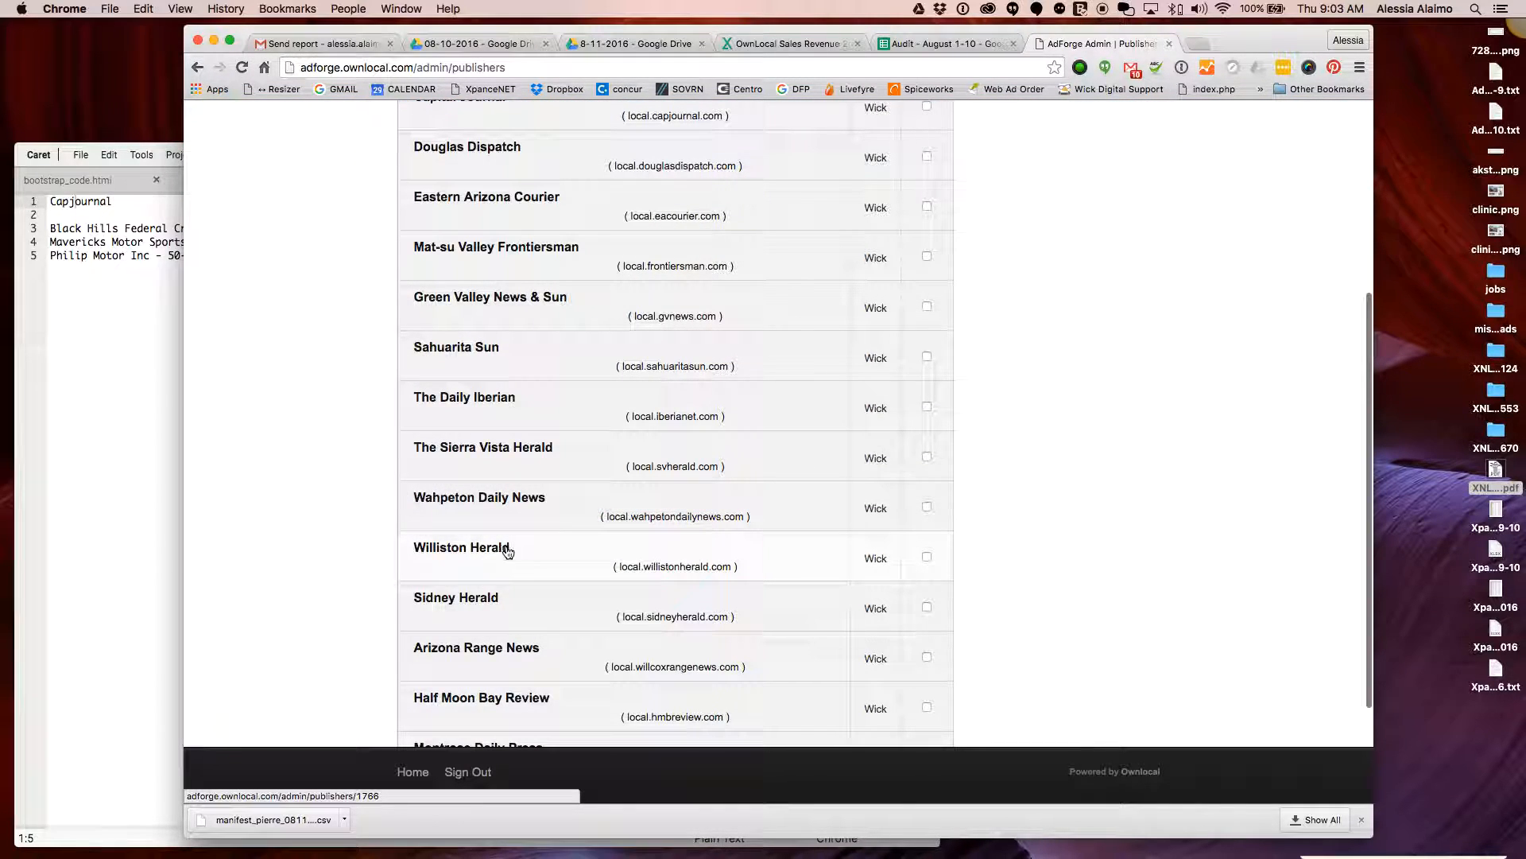
left_click(508, 552)
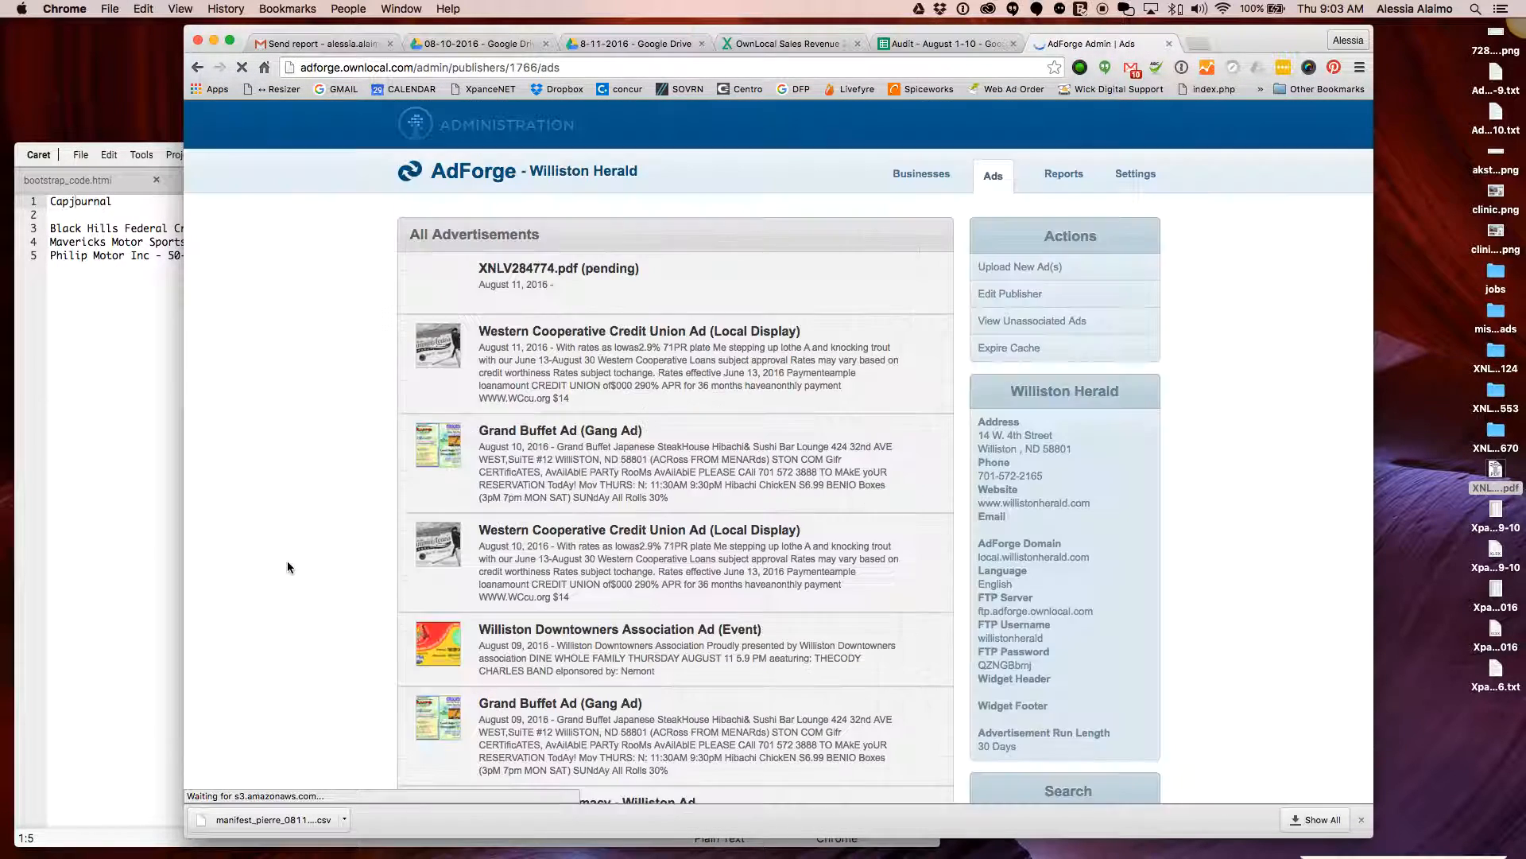
left_click(1018, 267)
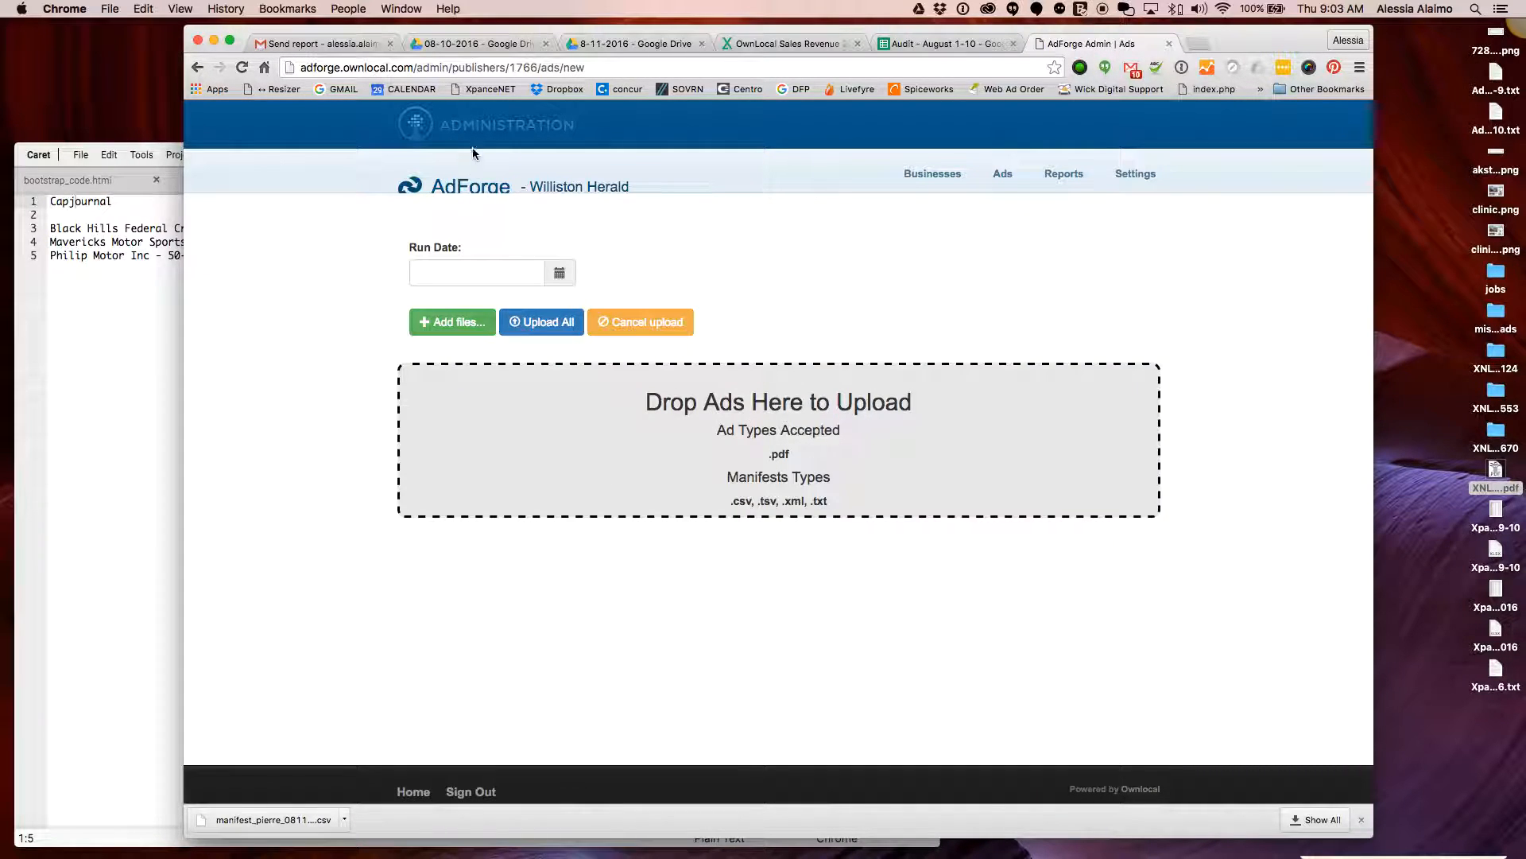
left_click(469, 130)
scroll(1240, 381, "down", 3)
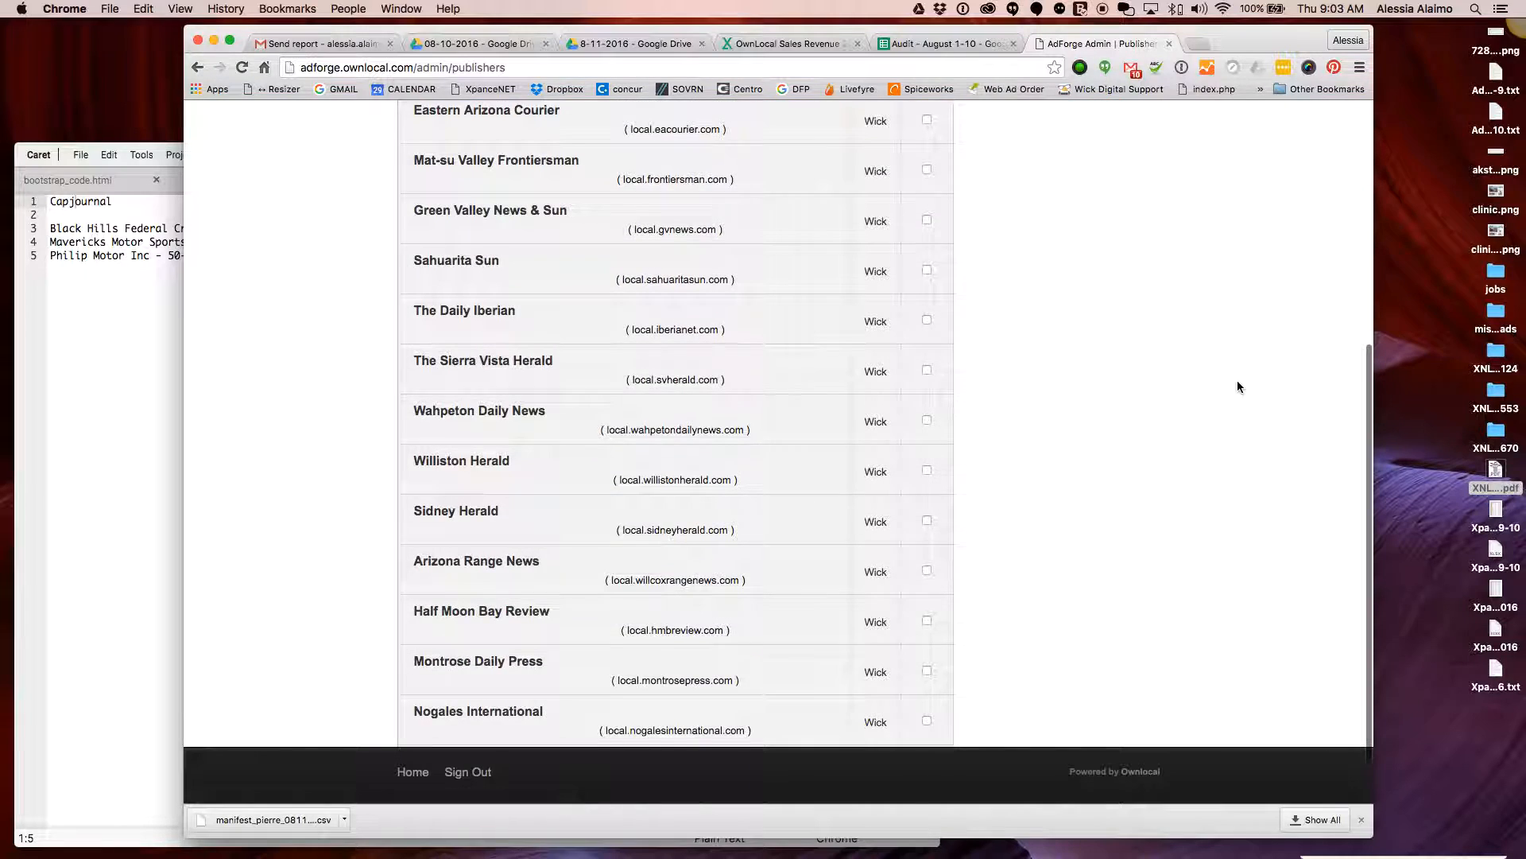
scroll(1240, 382, "down", 2)
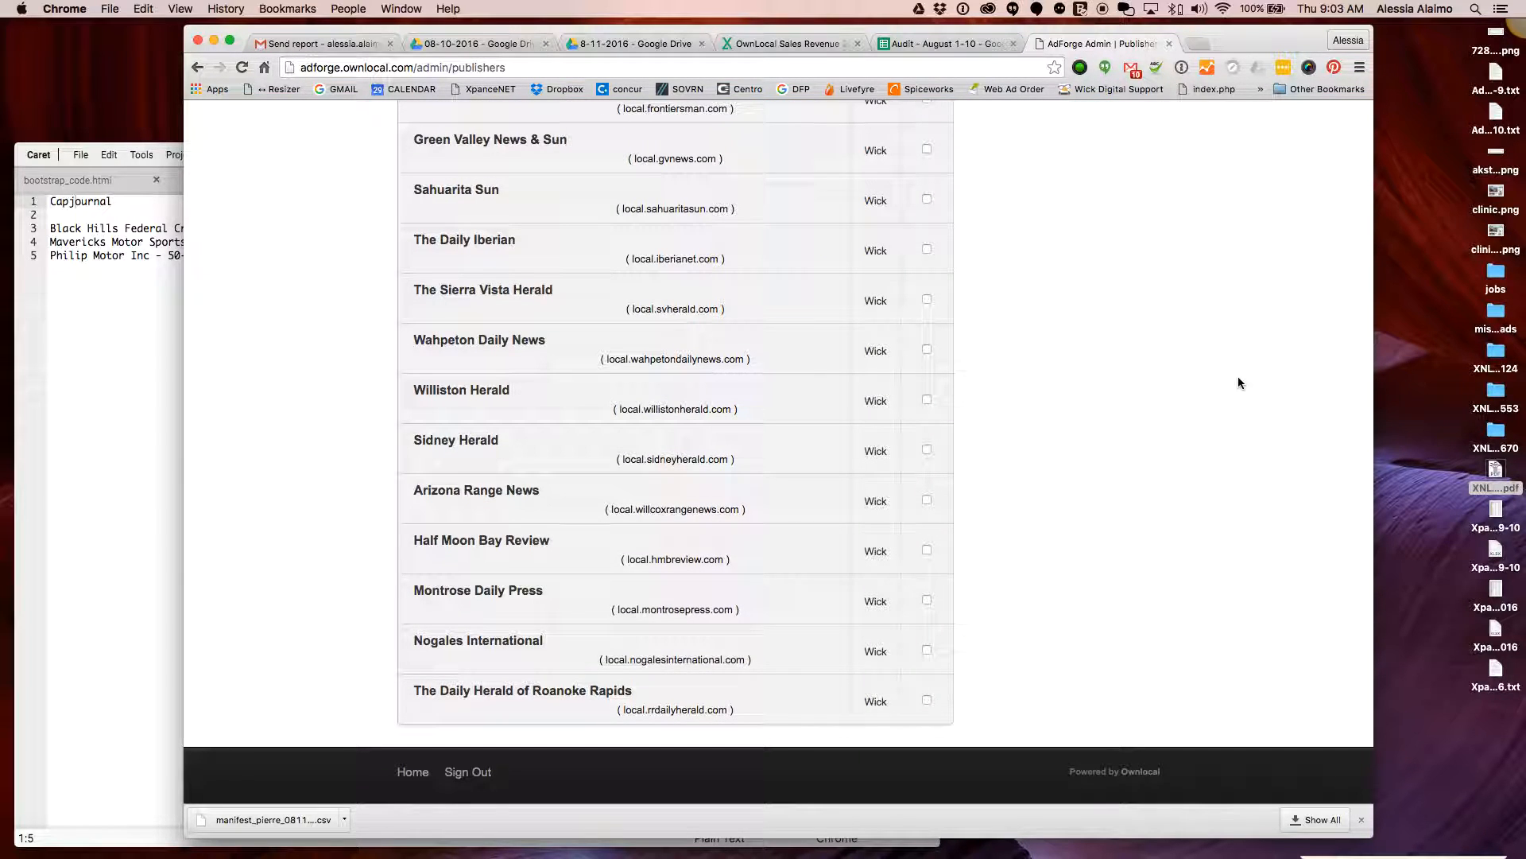
scroll(1235, 377, "up", 6)
scroll(1235, 376, "down", 6)
scroll(1236, 382, "up", 10)
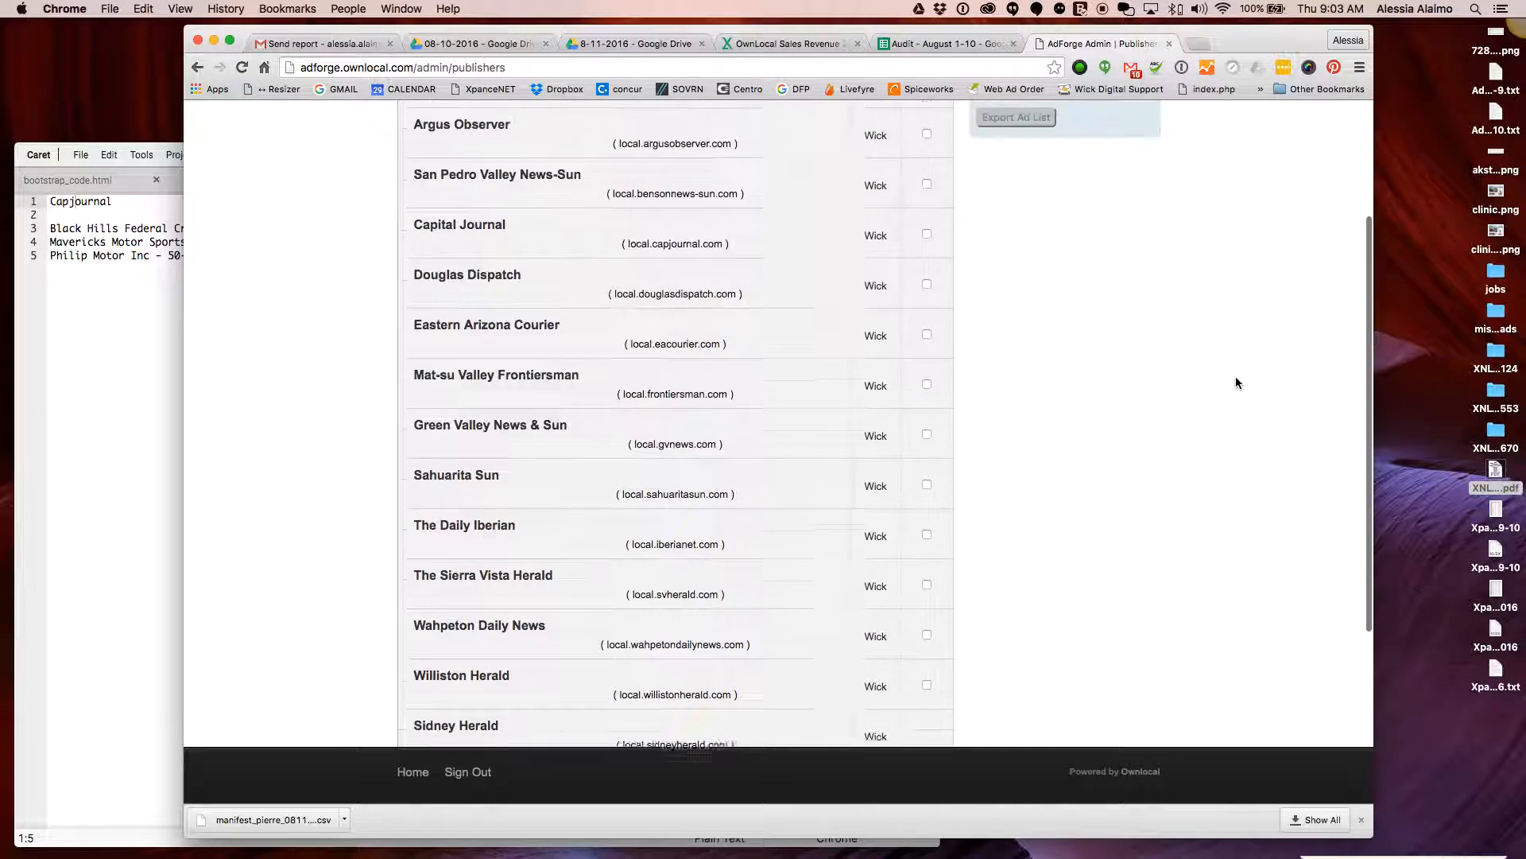
scroll(1236, 382, "down", 6)
scroll(1236, 382, "down", 1)
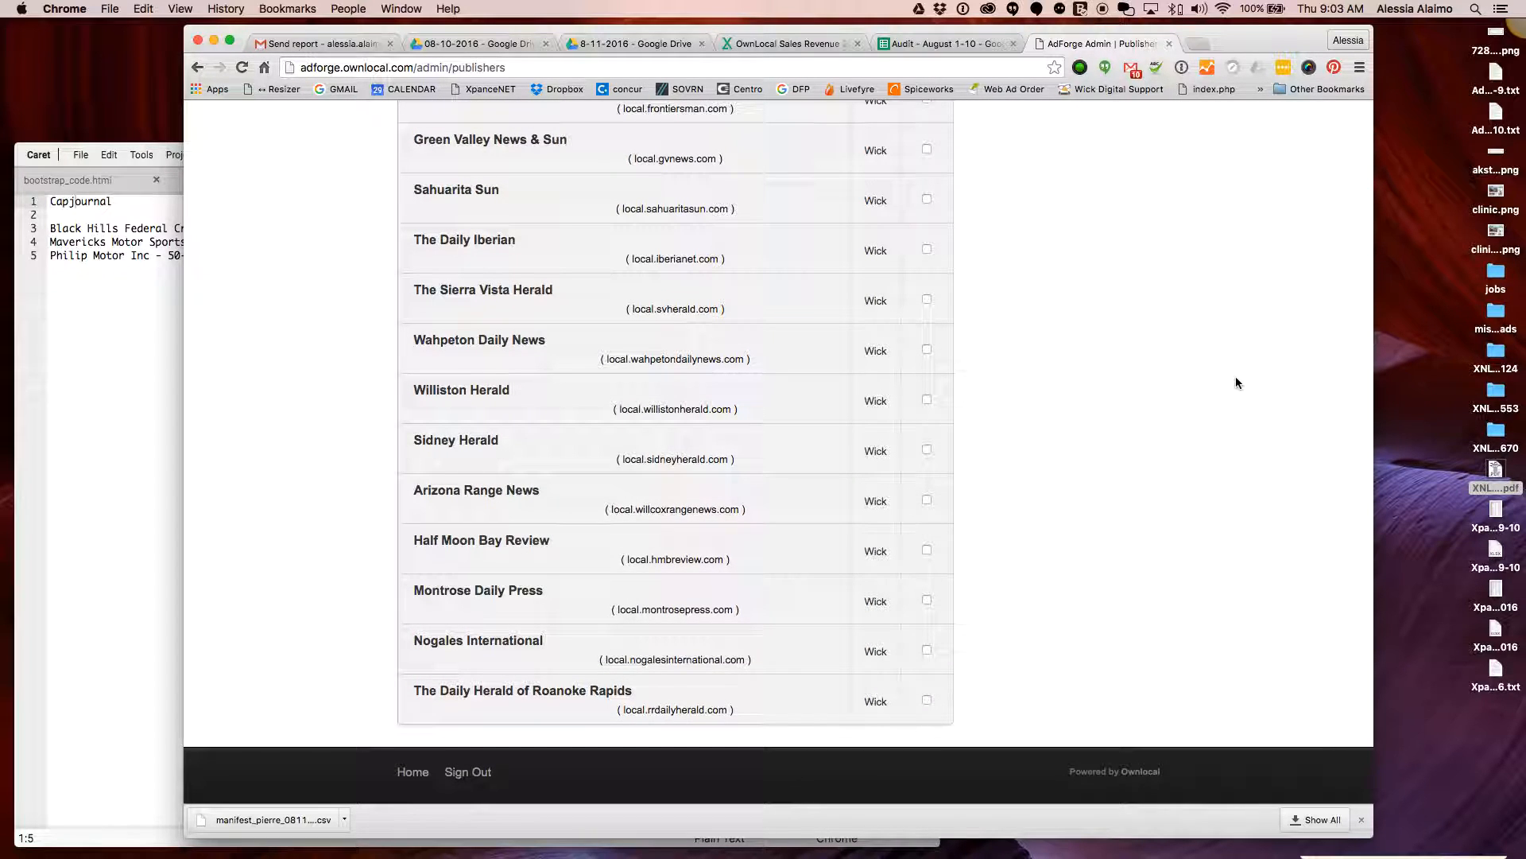
scroll(1238, 394, "up", 10)
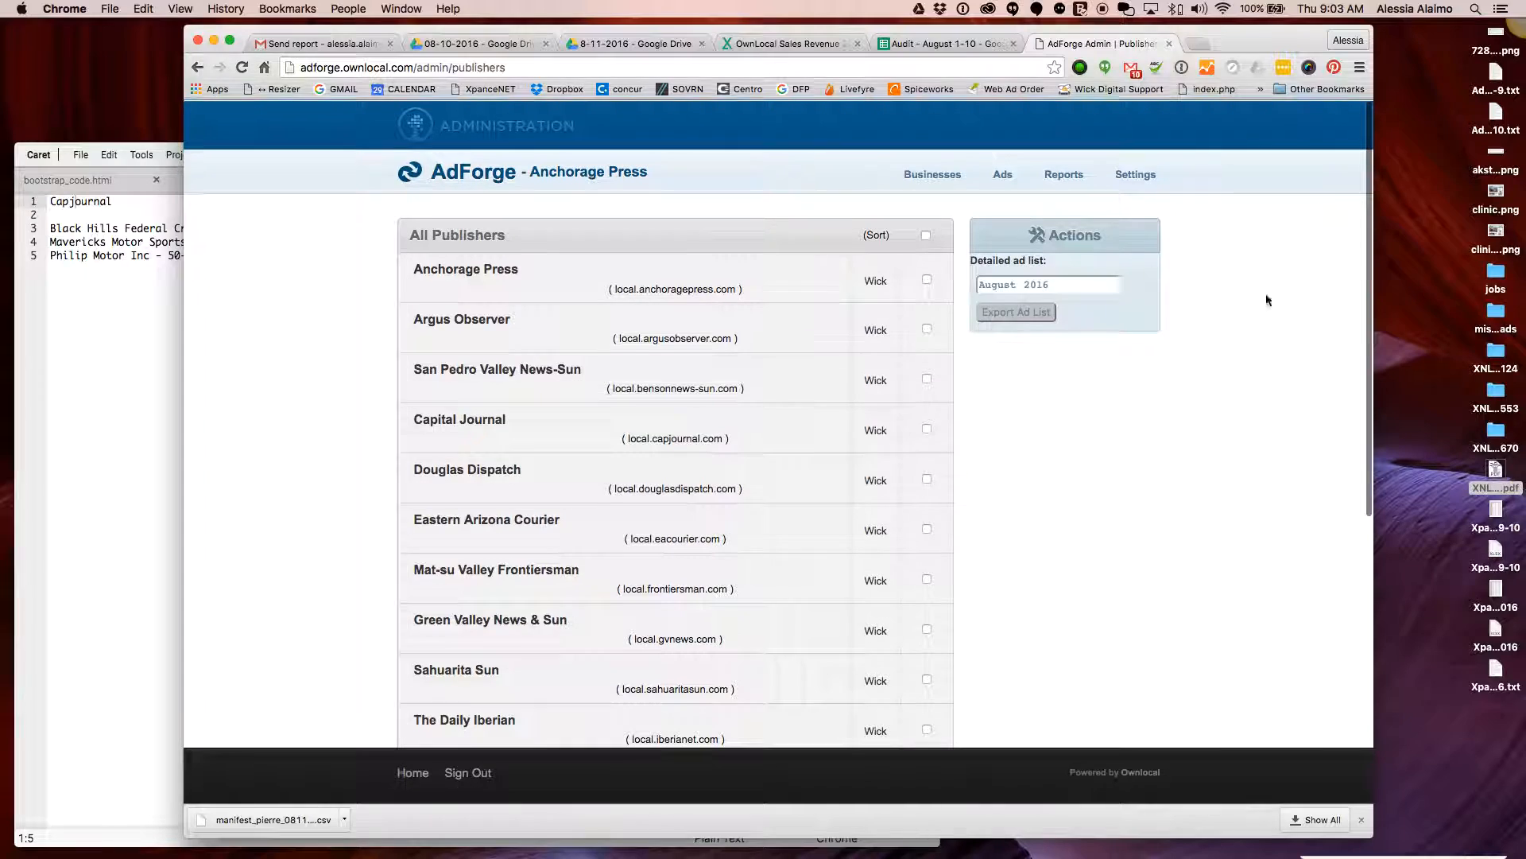